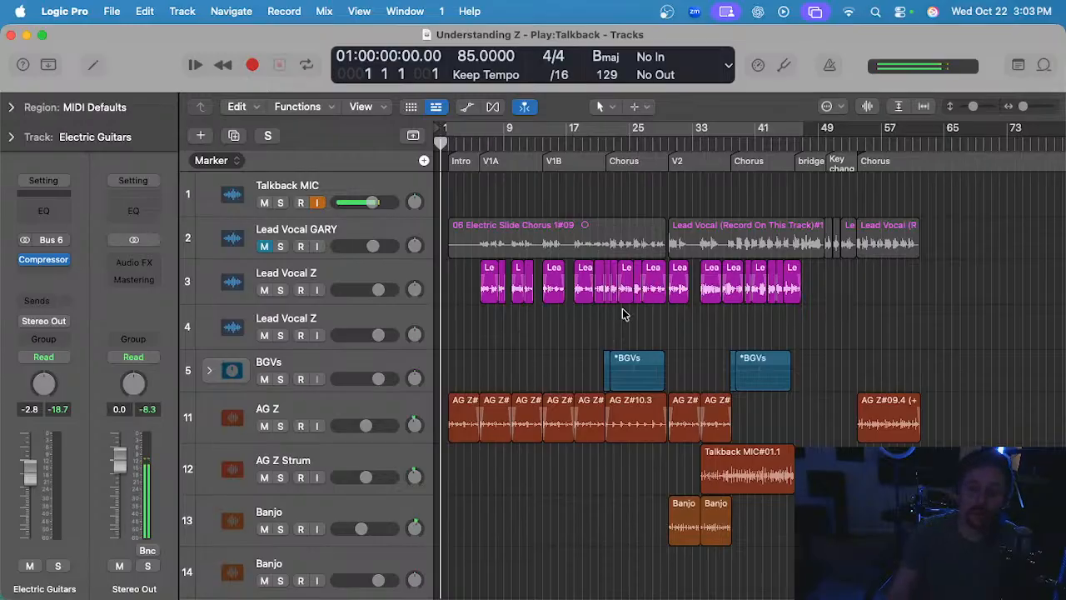
- Look over the whole arrangement from vocals to loops, checking the tracks from the bridge through the final chorus
{"action": "scroll", "coordinate": [625, 314], "scroll_direction": "down", "scroll_amount": 4}
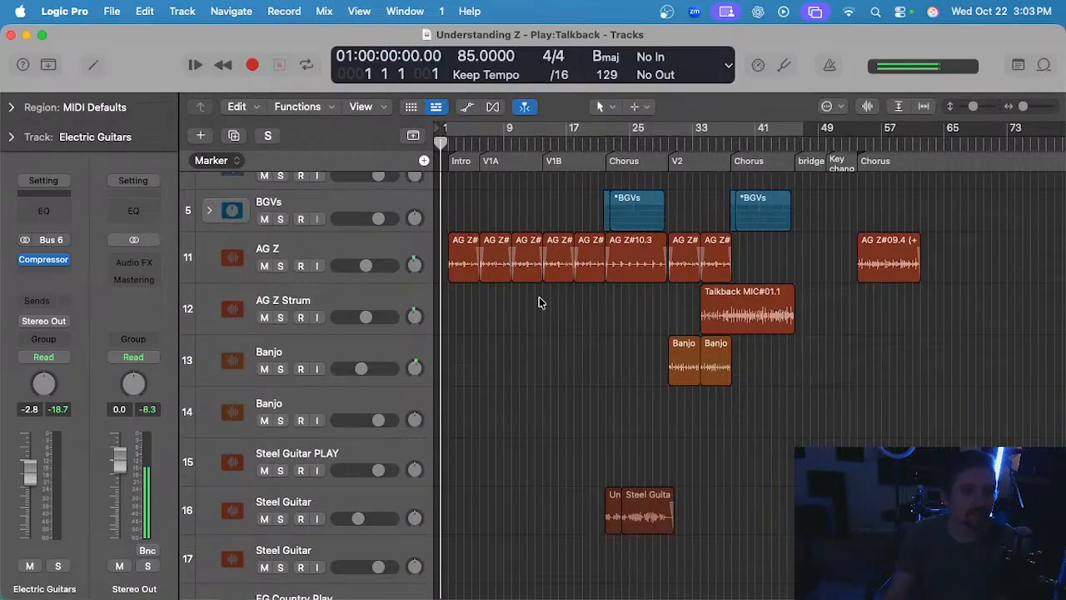
{"action": "scroll", "coordinate": [533, 300], "scroll_direction": "down", "scroll_amount": 15}
{"action": "scroll", "coordinate": [528, 300], "scroll_direction": "up", "scroll_amount": 2}
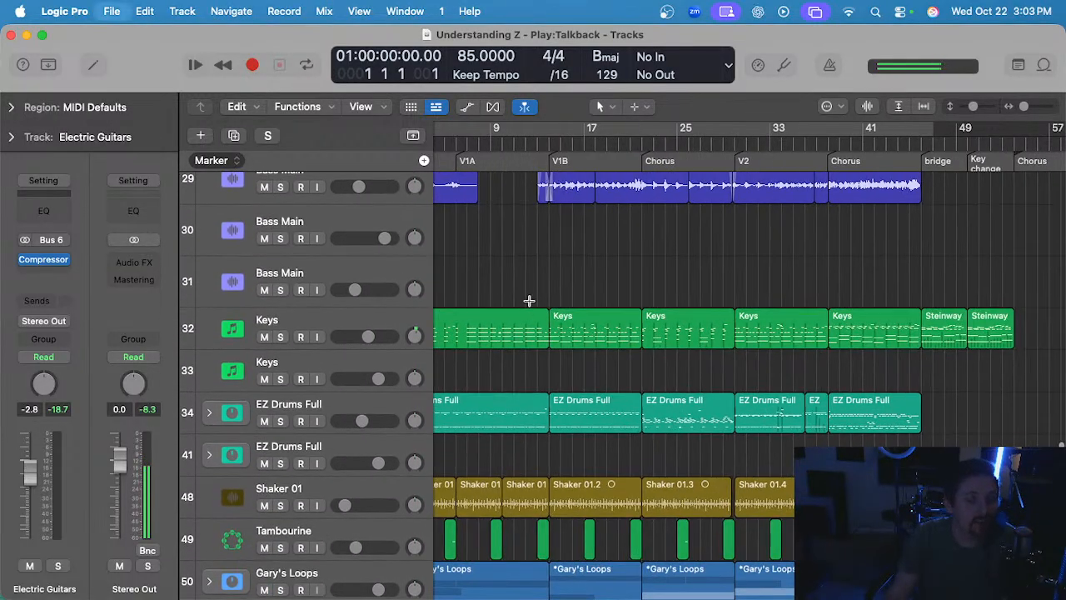
{"action": "scroll", "coordinate": [800, 400], "scroll_direction": "right", "scroll_amount": 5}
{"action": "left_click_drag", "start_coordinate": [755, 391], "coordinate": [887, 430]}
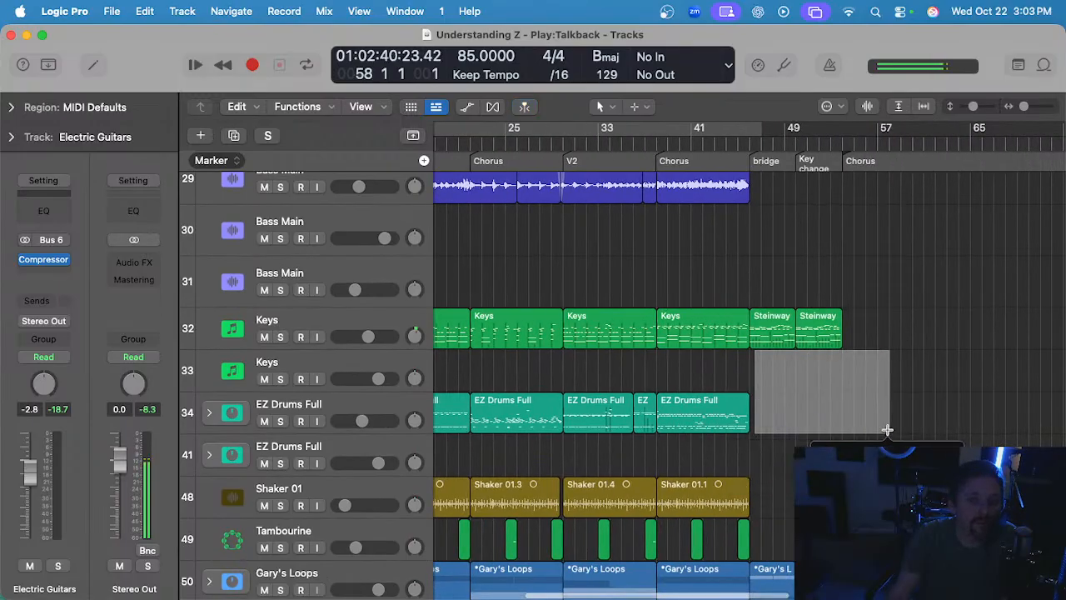
{"action": "scroll", "coordinate": [815, 374], "scroll_direction": "up", "scroll_amount": 4}
{"action": "left_click", "coordinate": [805, 379]}
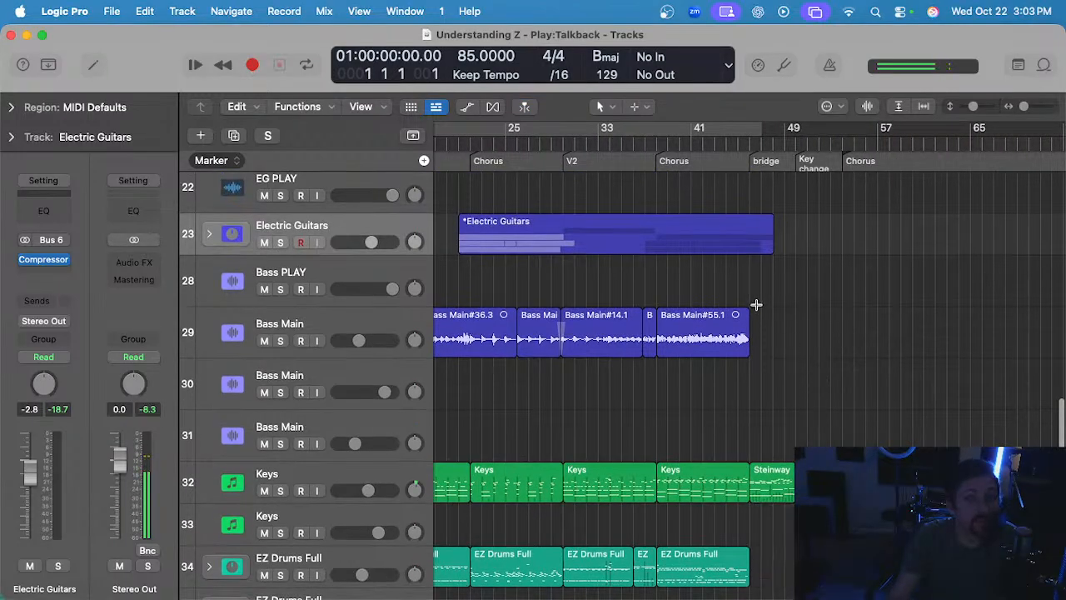
{"action": "left_click_drag", "start_coordinate": [755, 305], "coordinate": [899, 341]}
{"action": "scroll", "coordinate": [878, 341], "scroll_direction": "up", "scroll_amount": 4}
{"action": "left_click", "coordinate": [880, 341]}
{"action": "scroll", "coordinate": [760, 301], "scroll_direction": "left", "scroll_amount": 5}
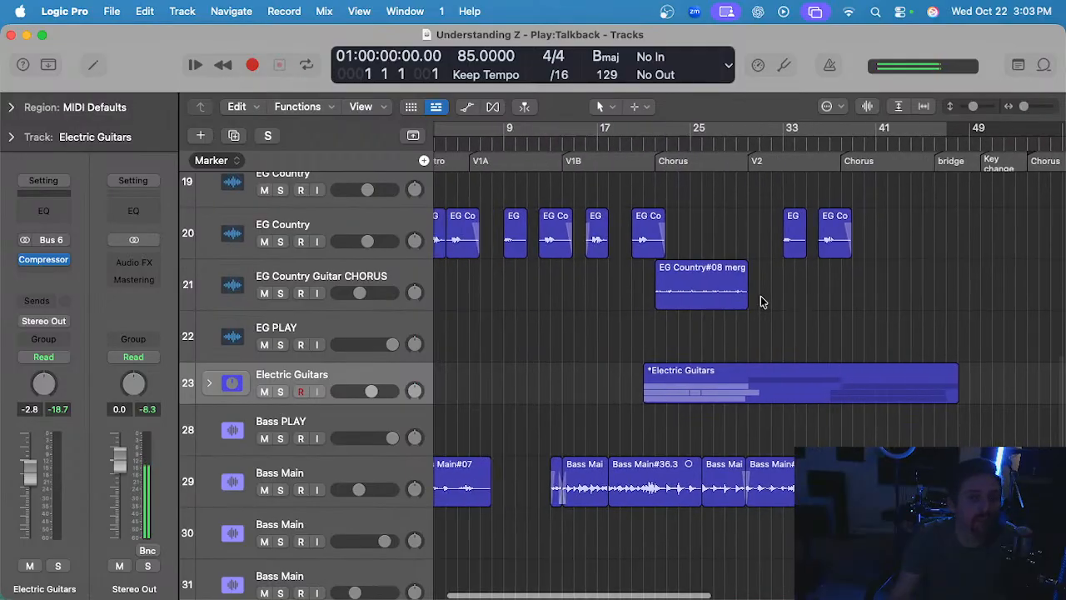
{"action": "scroll", "coordinate": [657, 309], "scroll_direction": "left", "scroll_amount": 1}
{"action": "scroll", "coordinate": [483, 309], "scroll_direction": "down", "scroll_amount": 6}
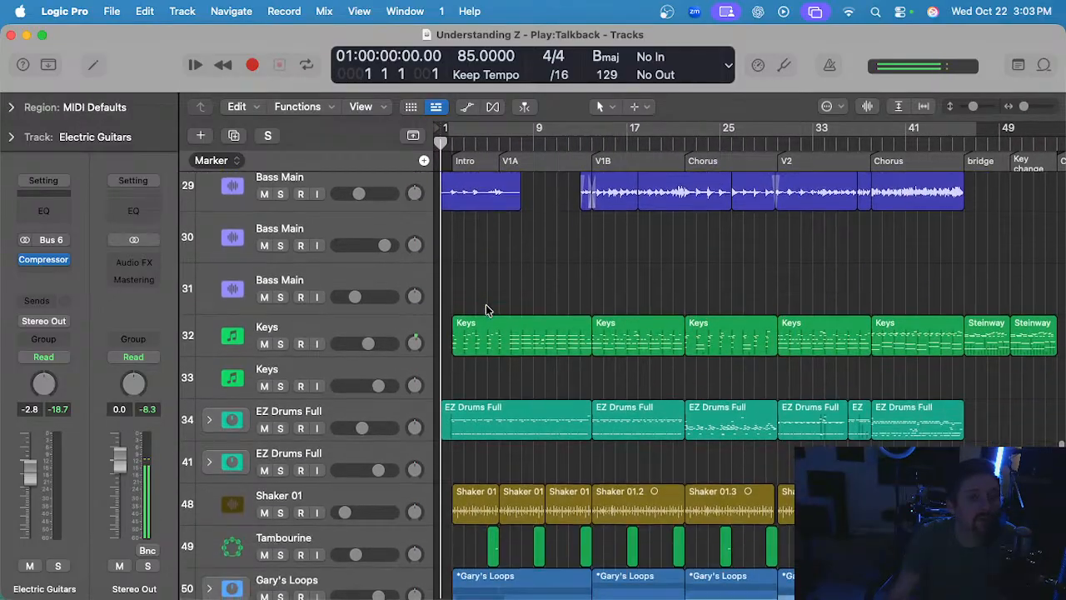
- Select the Keys, EZ Drums Full, Tambourine and Shaker 01 tracks in turn to point out the rhythm parts
{"action": "left_click", "coordinate": [370, 319]}
{"action": "scroll", "coordinate": [516, 377], "scroll_direction": "down", "scroll_amount": 2}
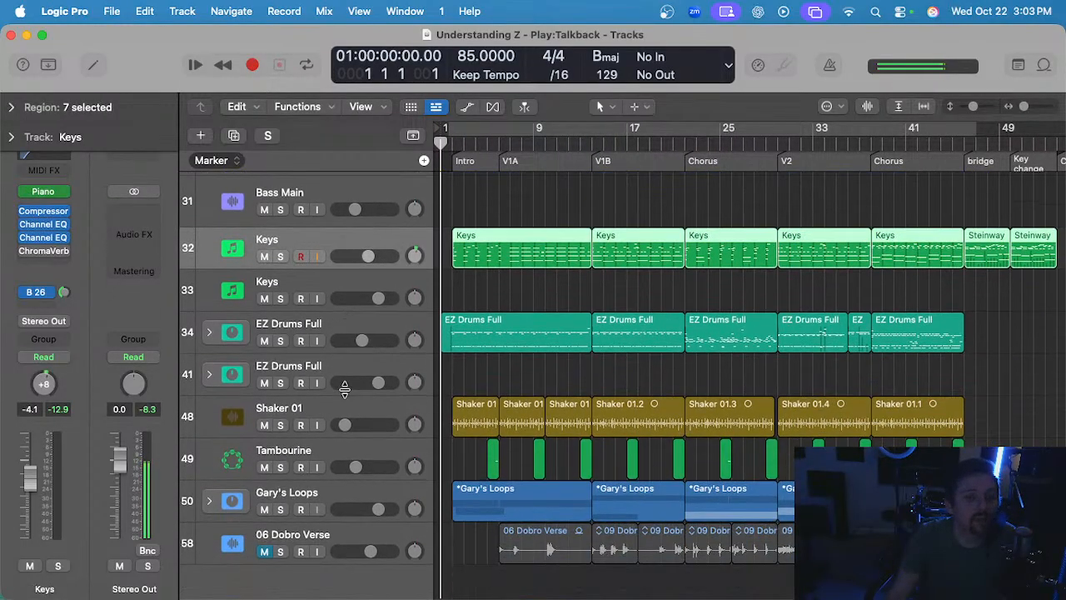
{"action": "left_click", "coordinate": [312, 322]}
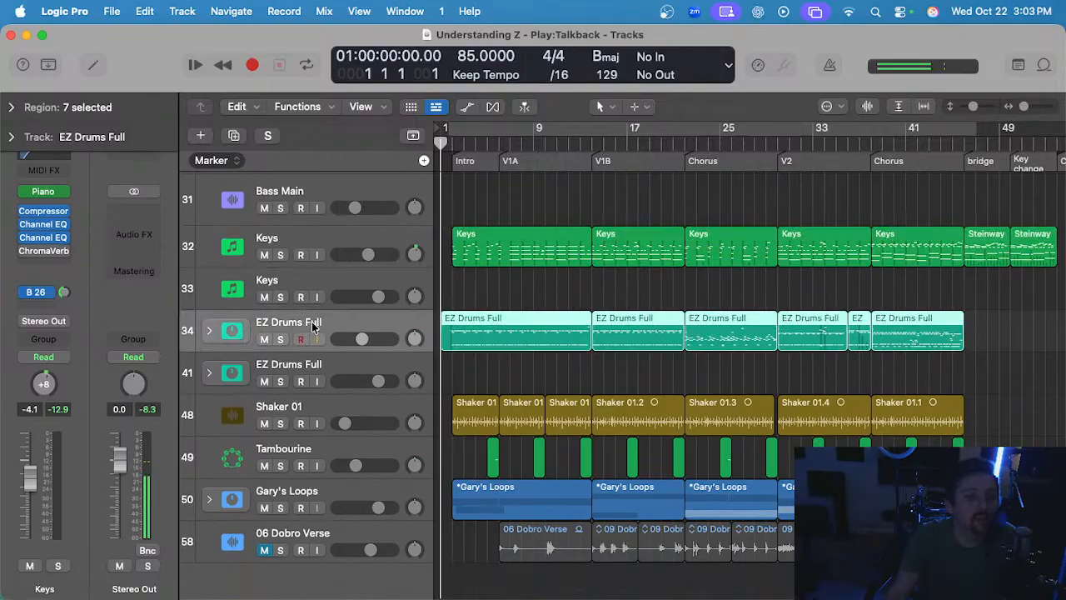
{"action": "left_click", "coordinate": [309, 449]}
{"action": "left_click", "coordinate": [315, 403]}
{"action": "left_click", "coordinate": [510, 376]}
- Review the vocal, acoustic guitar, banjo, steel guitar and electric guitar tracks across the song's sections
{"action": "scroll", "coordinate": [512, 390], "scroll_direction": "up", "scroll_amount": 15}
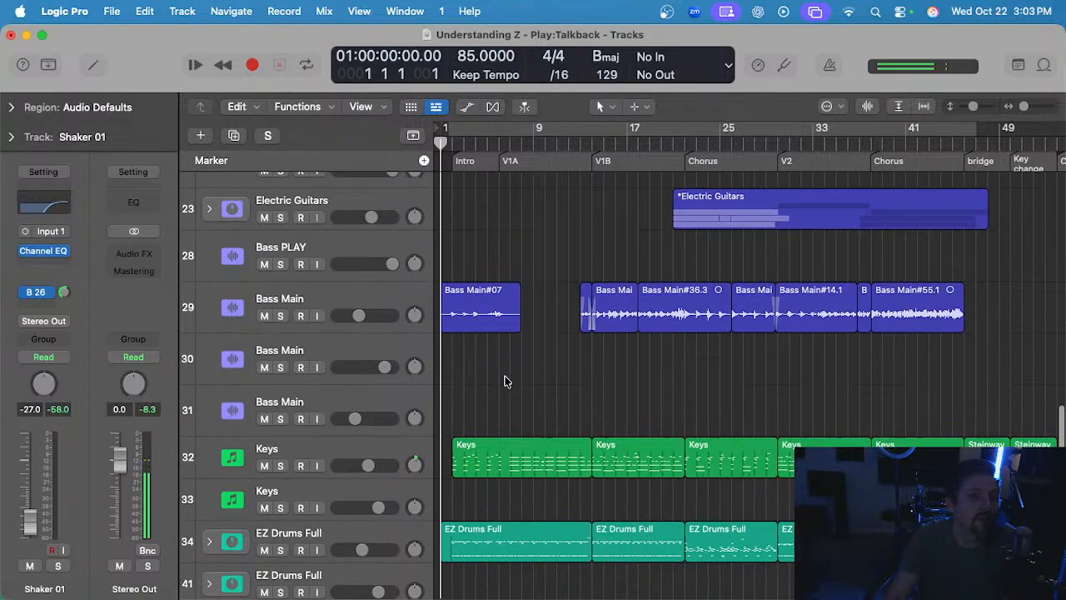
{"action": "scroll", "coordinate": [511, 390], "scroll_direction": "up", "scroll_amount": 2}
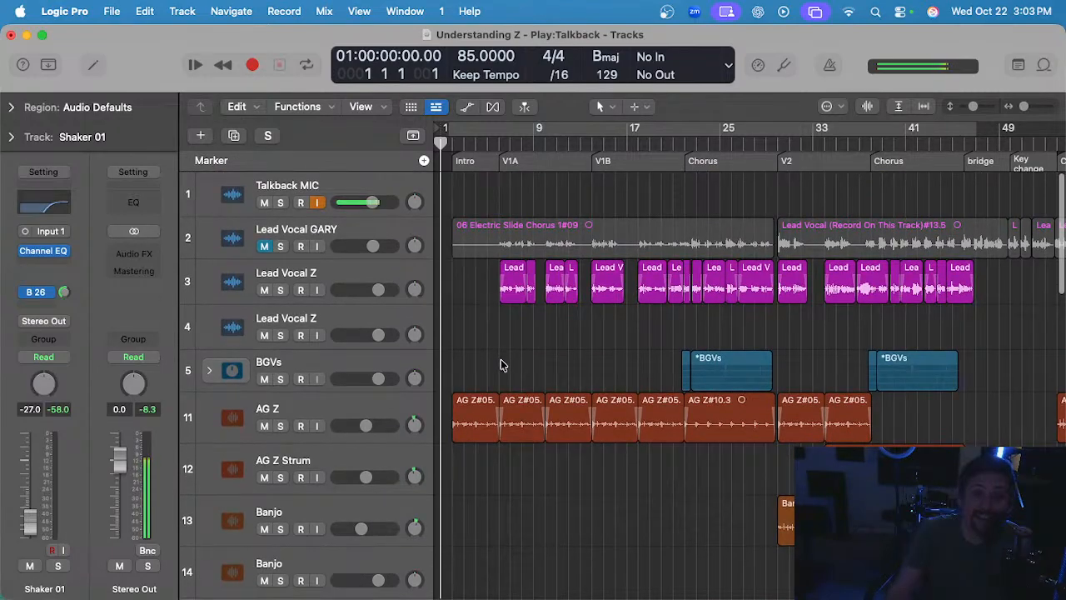
{"action": "scroll", "coordinate": [501, 363], "scroll_direction": "right", "scroll_amount": 5}
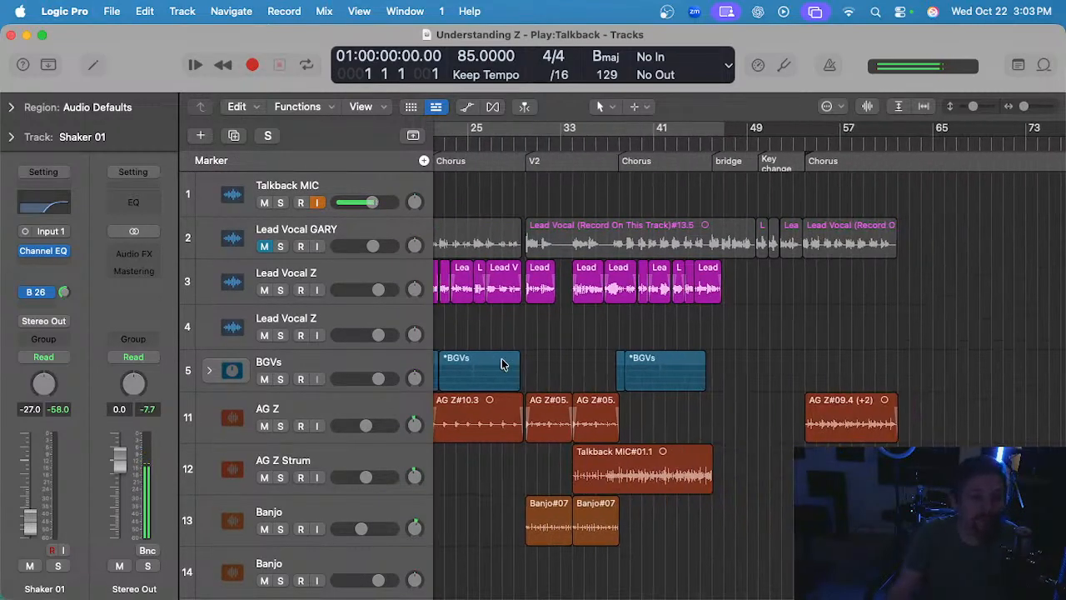
{"action": "scroll", "coordinate": [501, 363], "scroll_direction": "down", "scroll_amount": 10}
{"action": "scroll", "coordinate": [501, 363], "scroll_direction": "left", "scroll_amount": 4}
{"action": "scroll", "coordinate": [502, 363], "scroll_direction": "left", "scroll_amount": 3}
{"action": "scroll", "coordinate": [502, 363], "scroll_direction": "up", "scroll_amount": 3}
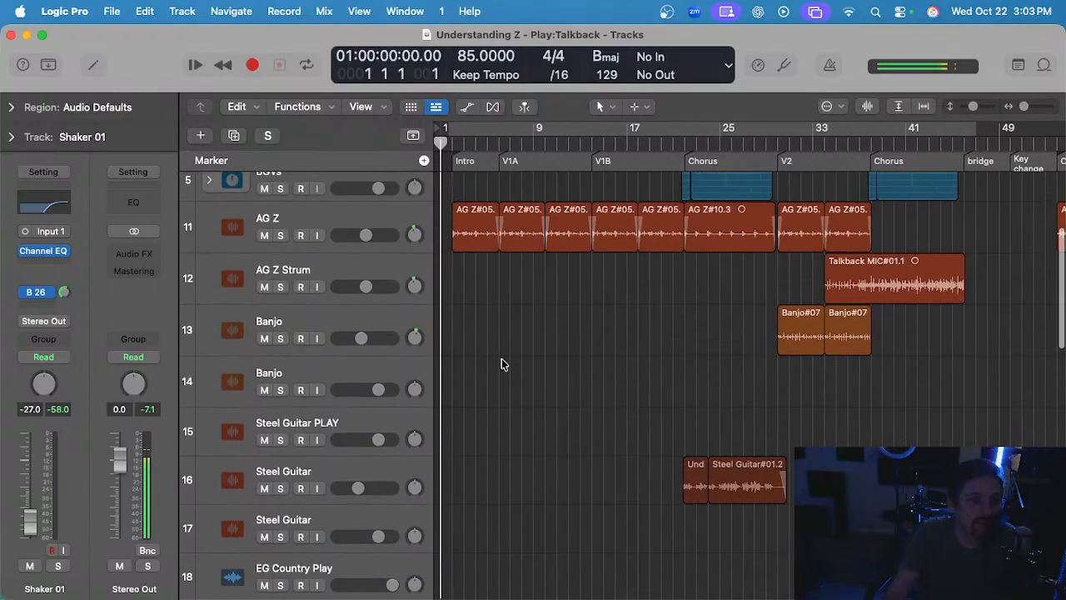
{"action": "scroll", "coordinate": [501, 364], "scroll_direction": "down", "scroll_amount": 6}
{"action": "scroll", "coordinate": [502, 363], "scroll_direction": "up", "scroll_amount": 5}
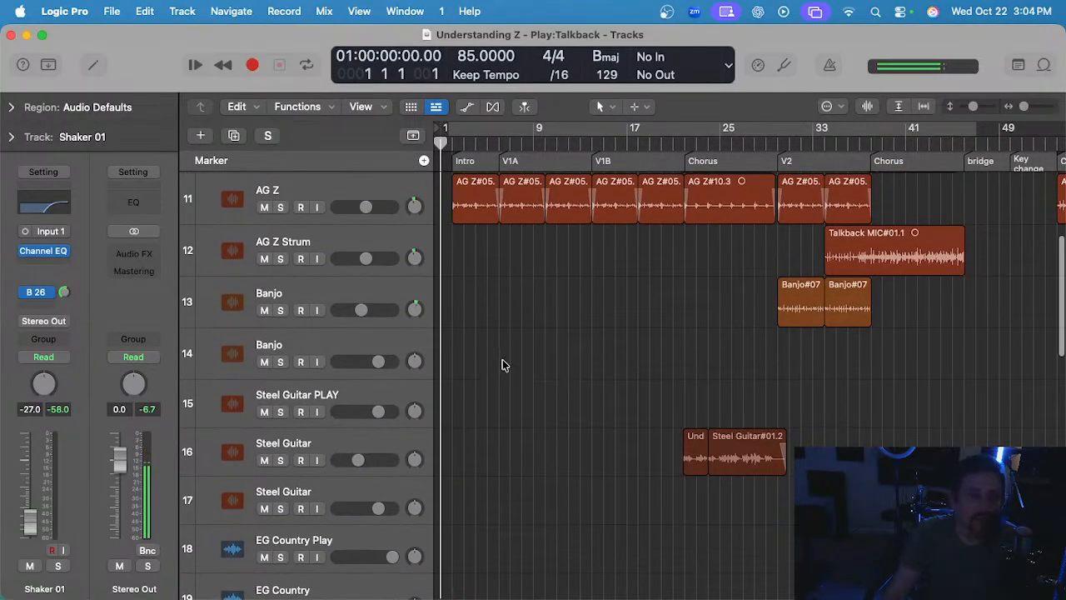
{"action": "scroll", "coordinate": [502, 359], "scroll_direction": "up", "scroll_amount": 3}
{"action": "scroll", "coordinate": [502, 359], "scroll_direction": "left", "scroll_amount": 1}
{"action": "scroll", "coordinate": [510, 358], "scroll_direction": "right", "scroll_amount": 1}
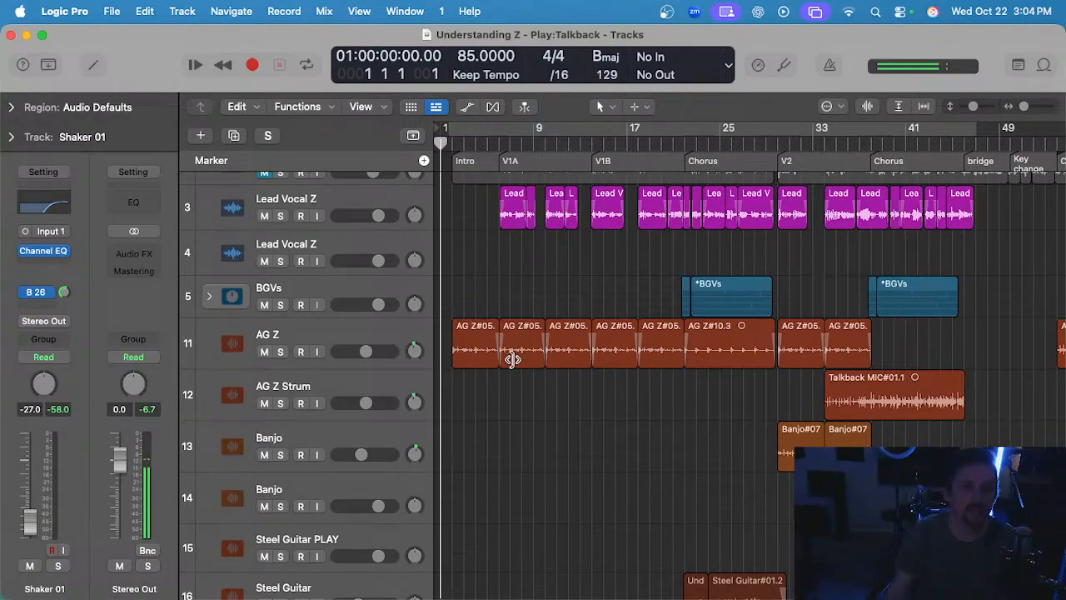
{"action": "scroll", "coordinate": [510, 375], "scroll_direction": "up", "scroll_amount": 3}
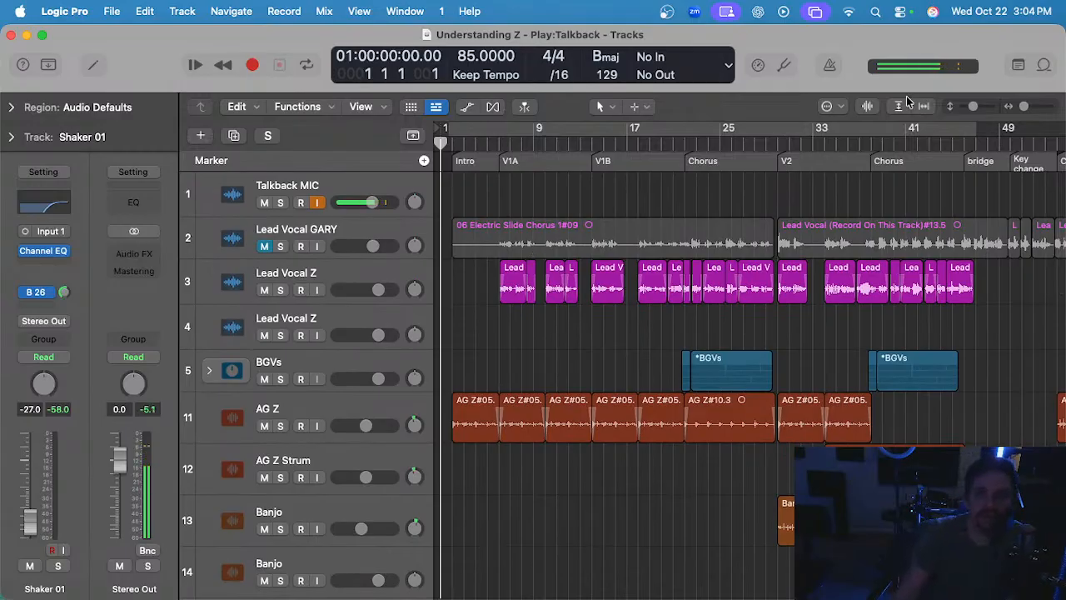
- Open the project notes, read through the song's lyrics, and close the notes
{"action": "left_click", "coordinate": [1016, 66]}
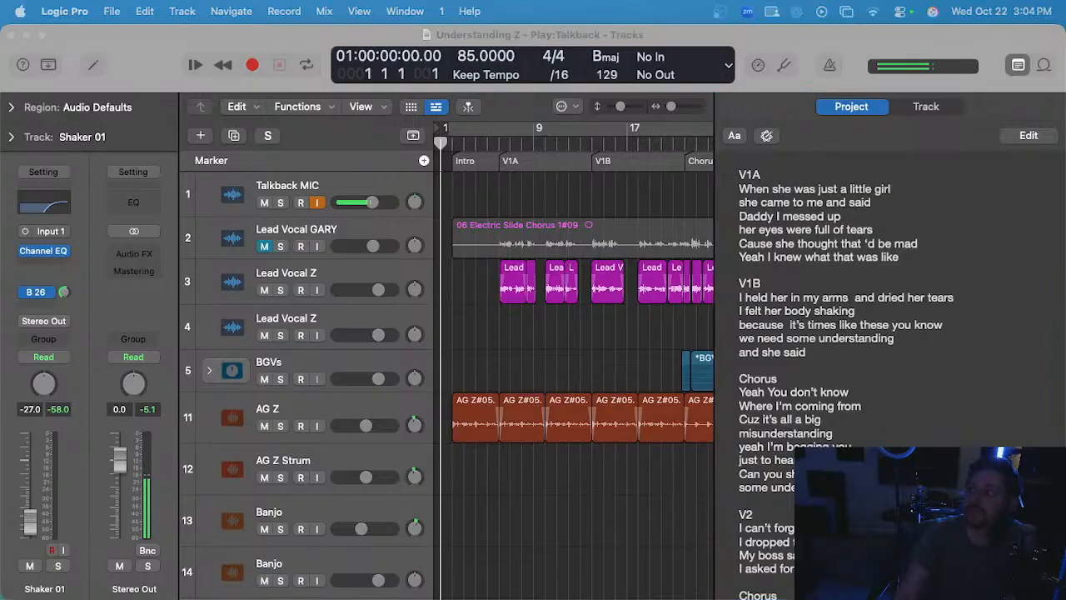
{"action": "left_click", "coordinate": [794, 206]}
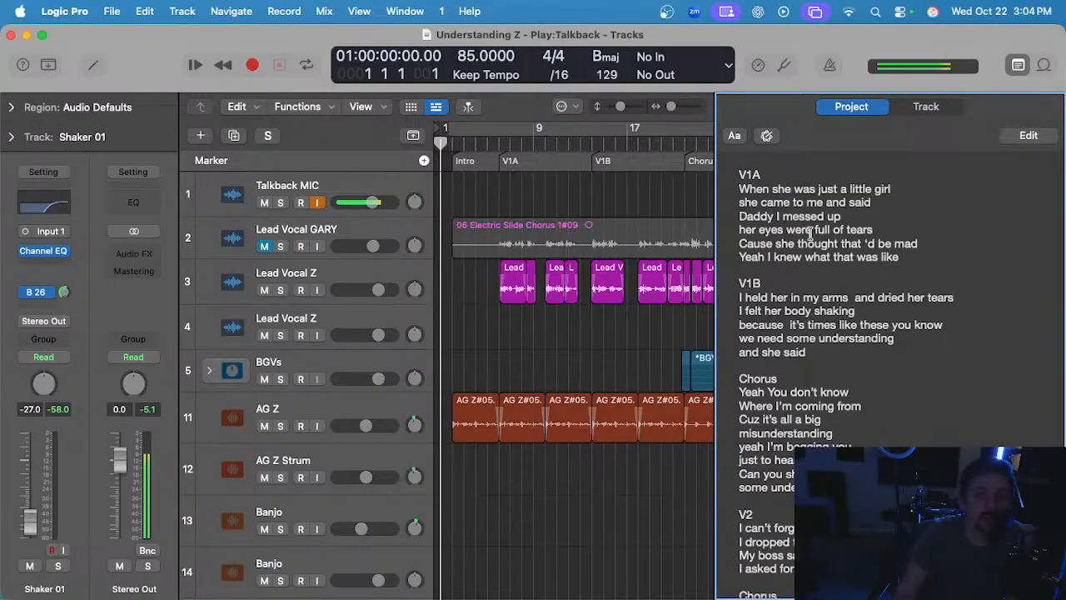
{"action": "scroll", "coordinate": [807, 235], "scroll_direction": "down", "scroll_amount": 5}
{"action": "scroll", "coordinate": [807, 235], "scroll_direction": "up", "scroll_amount": 5}
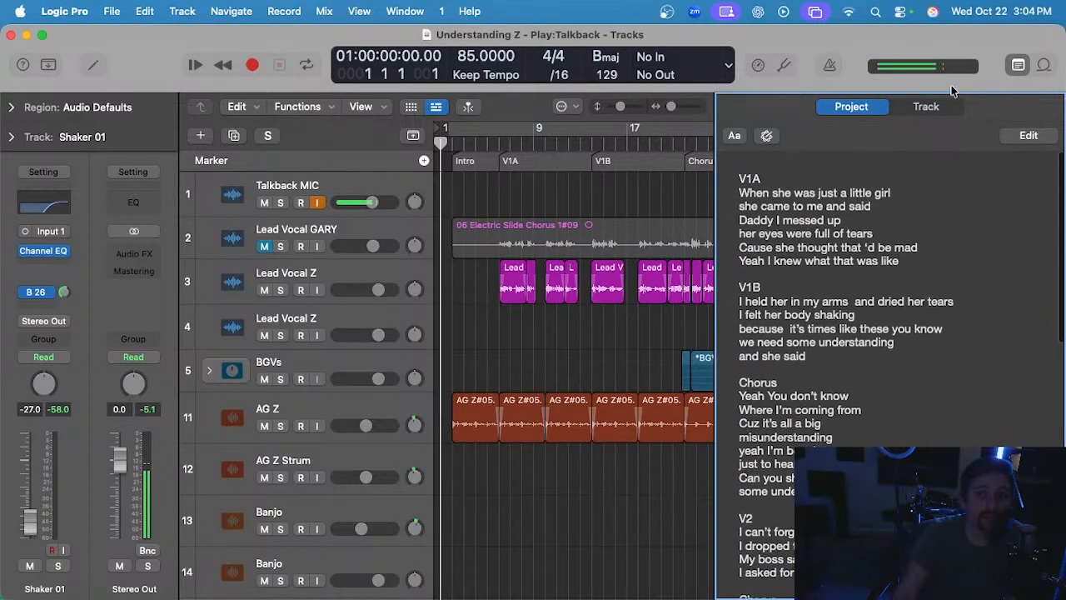
{"action": "left_click", "coordinate": [1020, 66]}
- Move the playhead to bar 2 at the start of the Intro marker
{"action": "left_click", "coordinate": [471, 348], "text": "ctrl+alt"}
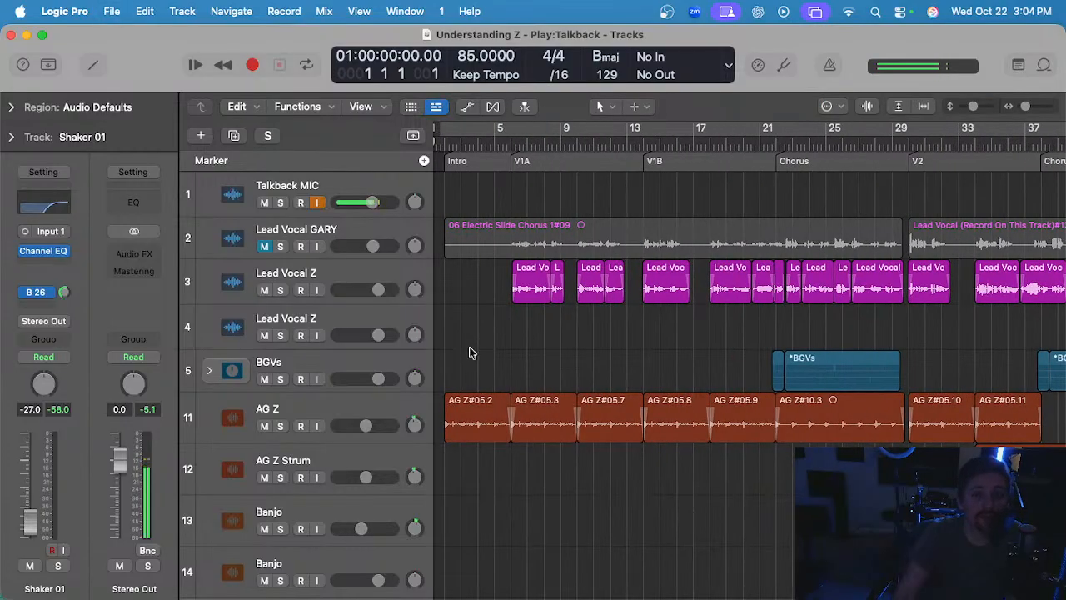
{"action": "scroll", "coordinate": [471, 247], "scroll_direction": "left", "scroll_amount": 2}
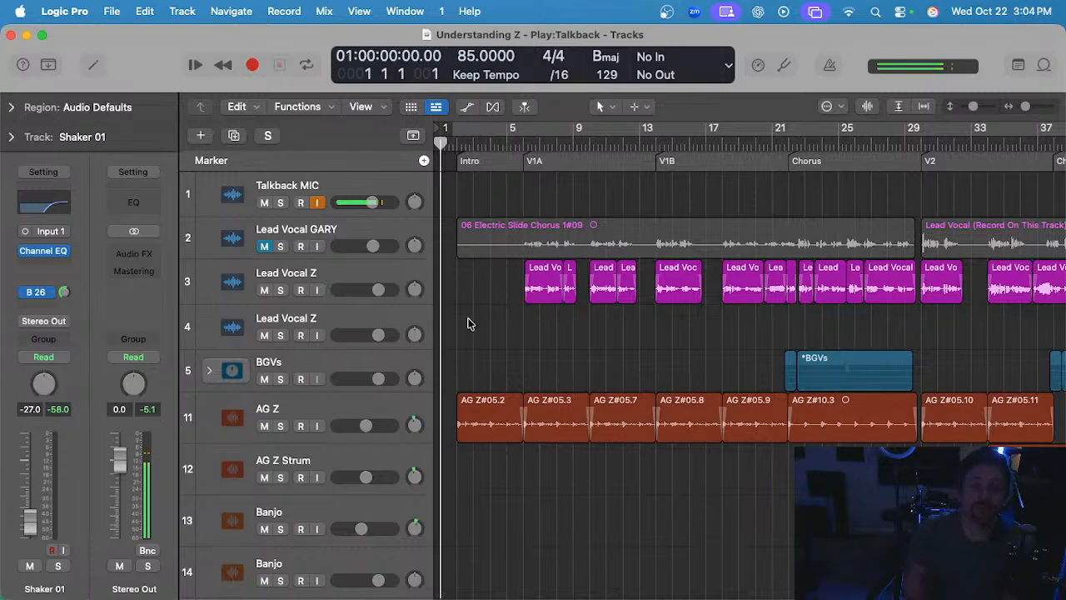
{"action": "key", "text": "period"}
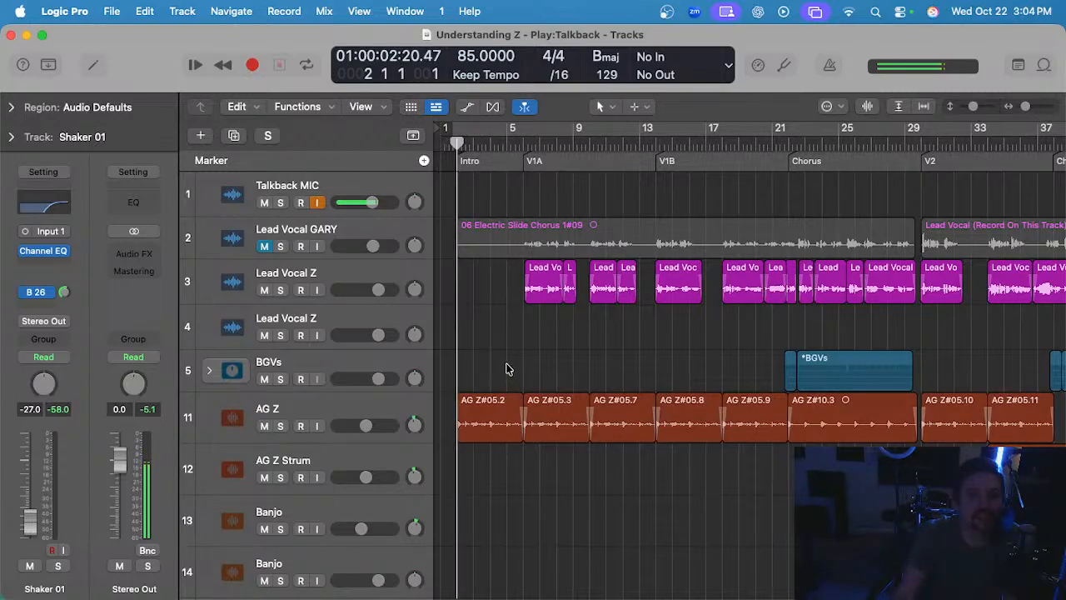
- Examine the arrangement's tracks and section markers from the intro to the final chorus
{"action": "scroll", "coordinate": [558, 338], "scroll_direction": "up", "scroll_amount": 3}
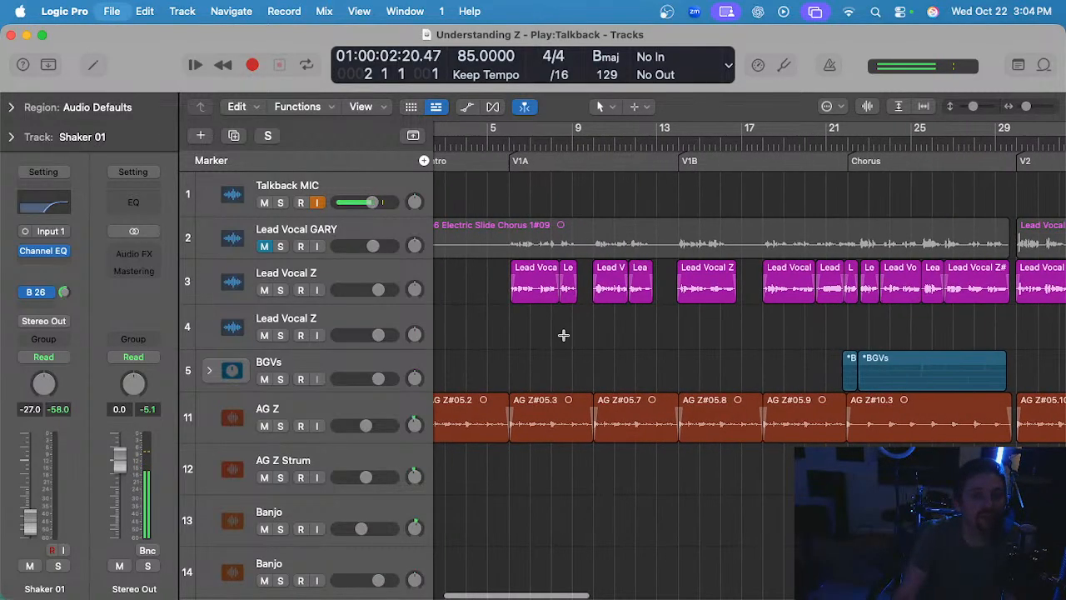
{"action": "left_click", "coordinate": [573, 287]}
{"action": "scroll", "coordinate": [548, 318], "scroll_direction": "down", "scroll_amount": 3}
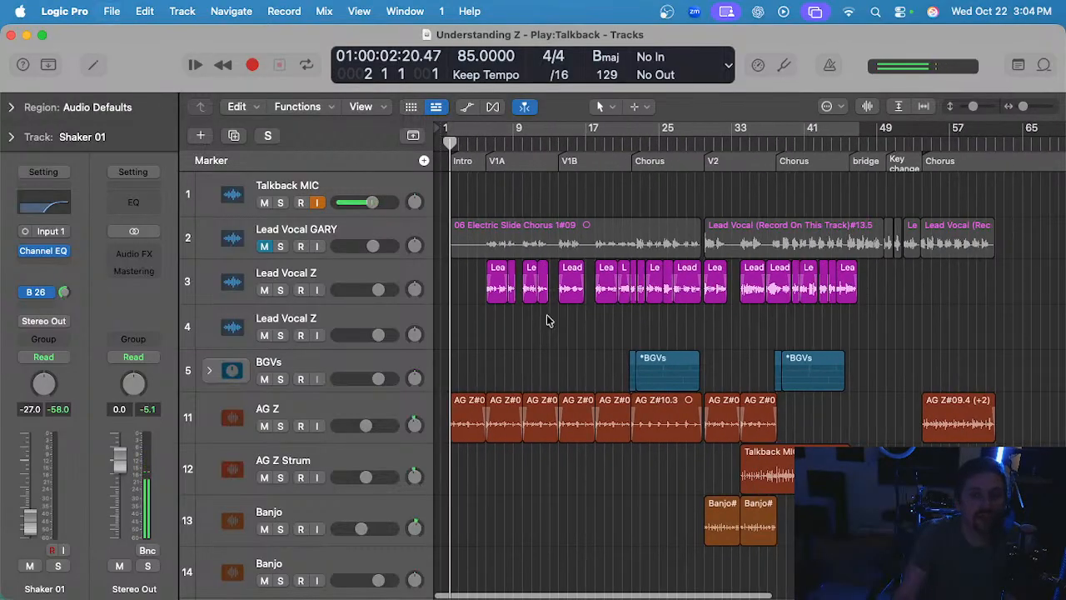
{"action": "scroll", "coordinate": [548, 318], "scroll_direction": "down", "scroll_amount": 8}
{"action": "scroll", "coordinate": [546, 312], "scroll_direction": "down", "scroll_amount": 10}
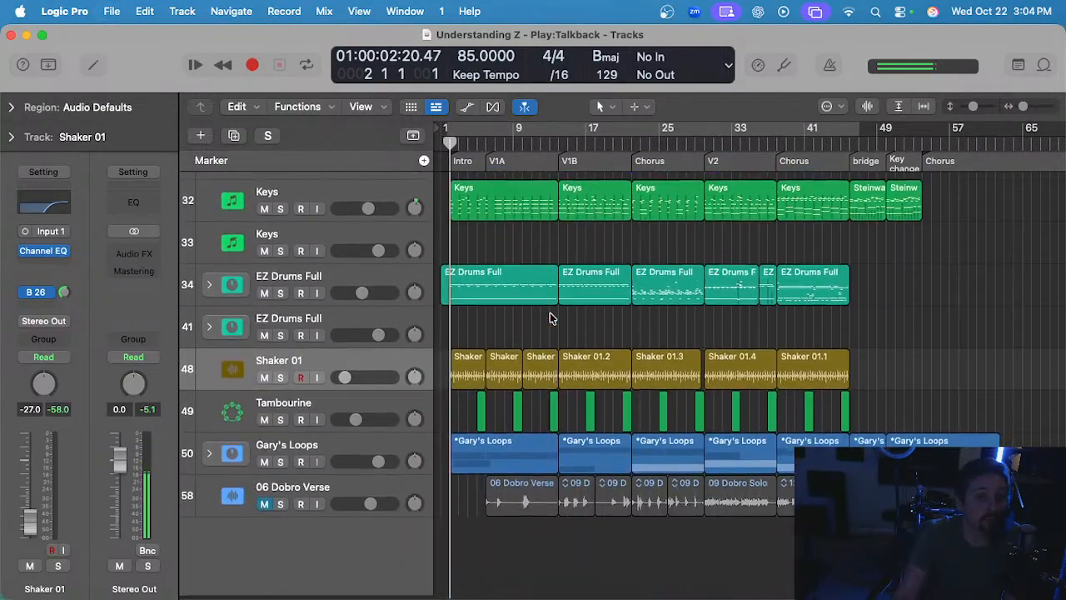
{"action": "scroll", "coordinate": [540, 311], "scroll_direction": "up", "scroll_amount": 2}
{"action": "scroll", "coordinate": [540, 310], "scroll_direction": "up", "scroll_amount": 10}
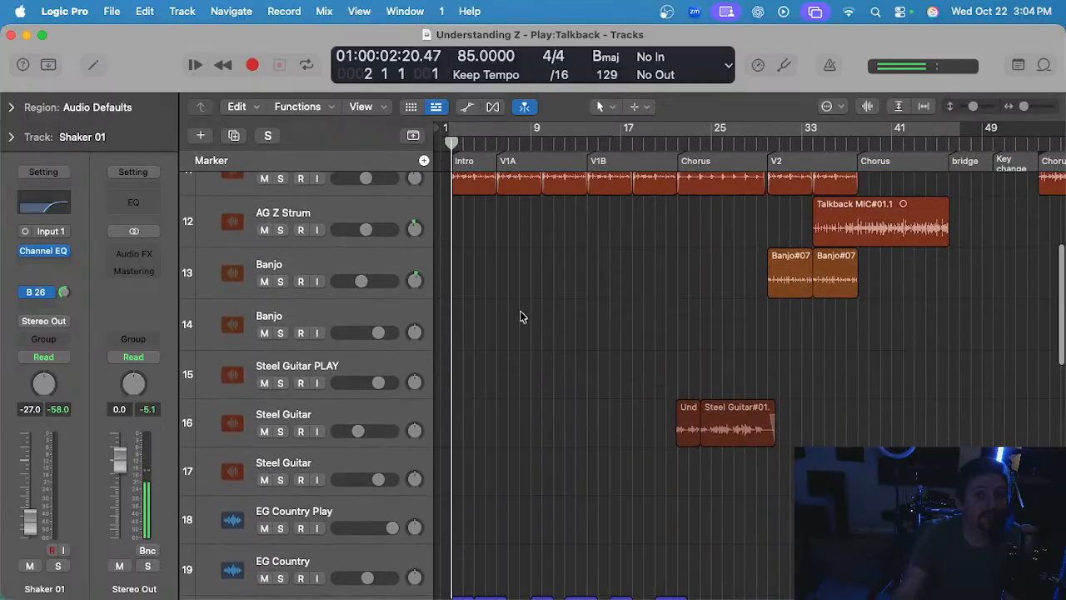
{"action": "scroll", "coordinate": [520, 310], "scroll_direction": "up", "scroll_amount": 2}
{"action": "scroll", "coordinate": [520, 311], "scroll_direction": "up", "scroll_amount": 5}
{"action": "scroll", "coordinate": [519, 314], "scroll_direction": "down", "scroll_amount": 2}
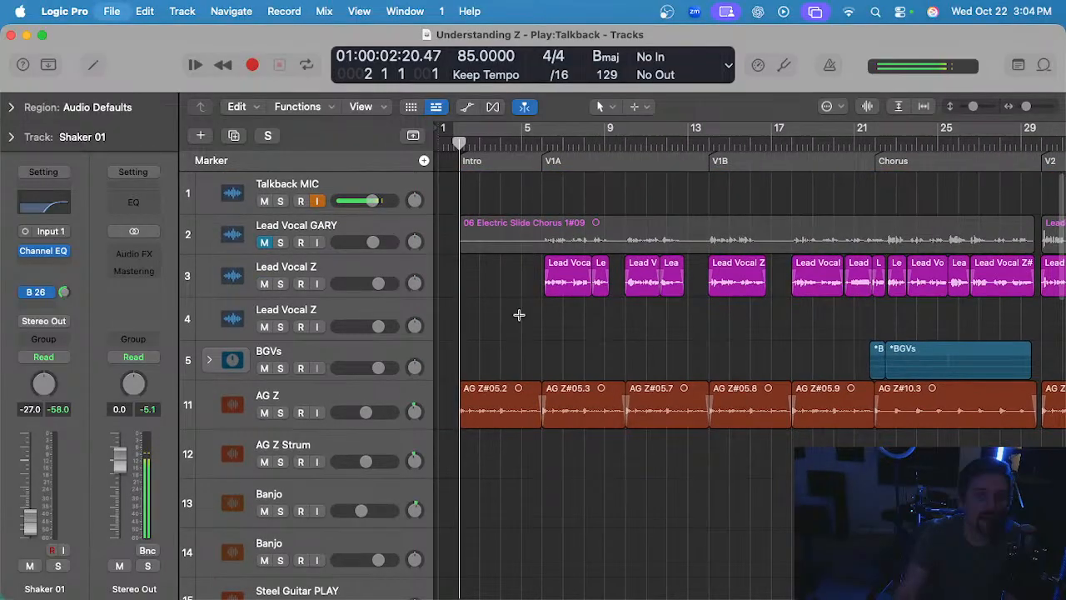
{"action": "scroll", "coordinate": [510, 318], "scroll_direction": "up", "scroll_amount": 2}
{"action": "scroll", "coordinate": [510, 318], "scroll_direction": "down", "scroll_amount": 3}
{"action": "scroll", "coordinate": [511, 318], "scroll_direction": "right", "scroll_amount": 10}
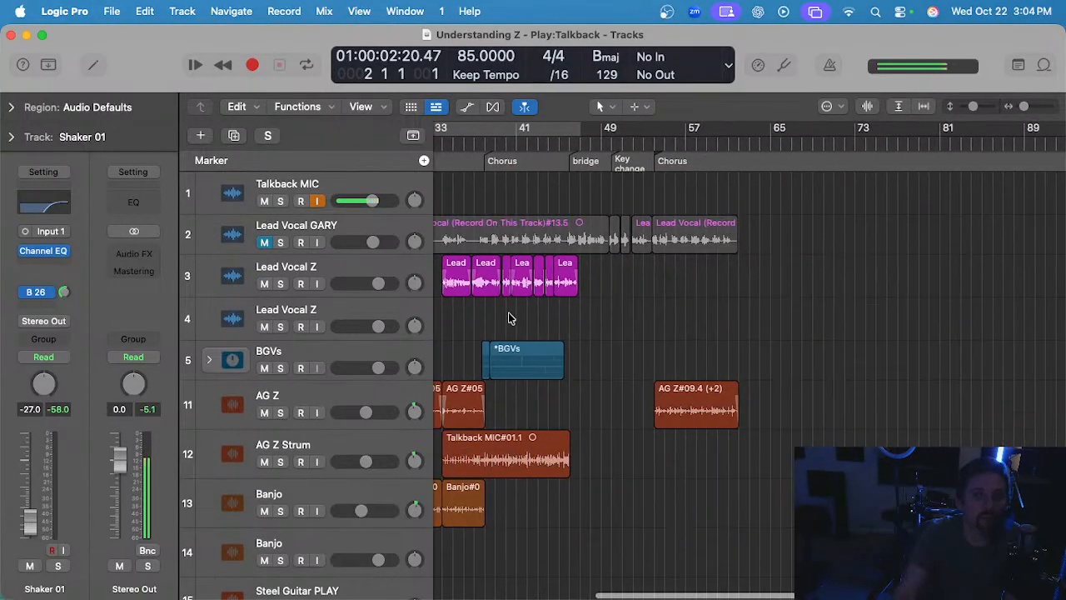
{"action": "scroll", "coordinate": [521, 308], "scroll_direction": "left", "scroll_amount": 10}
{"action": "scroll", "coordinate": [492, 307], "scroll_direction": "up", "scroll_amount": 3}
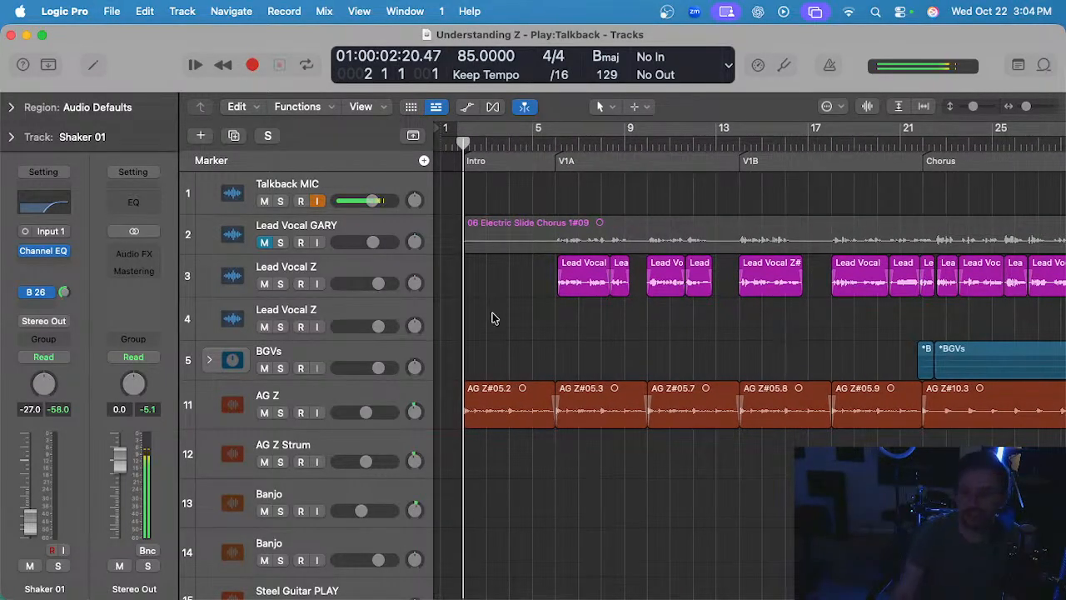
- Play the first beats of the intro and open the EZ Drums Full regions of track 34 in the Piano Roll
{"action": "scroll", "coordinate": [493, 318], "scroll_direction": "up", "scroll_amount": 2}
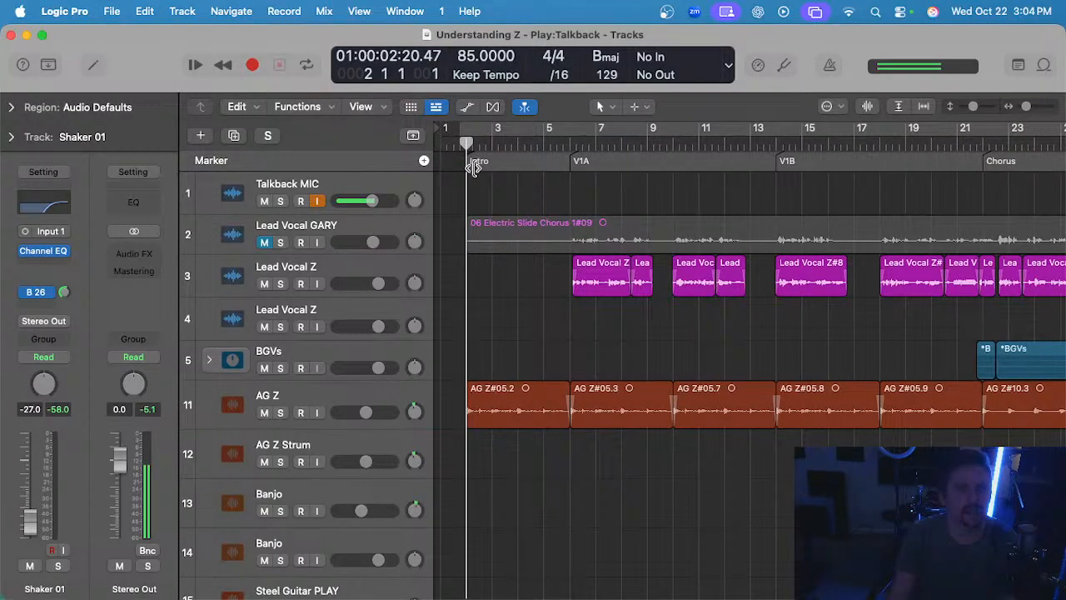
{"action": "key", "text": "space"}
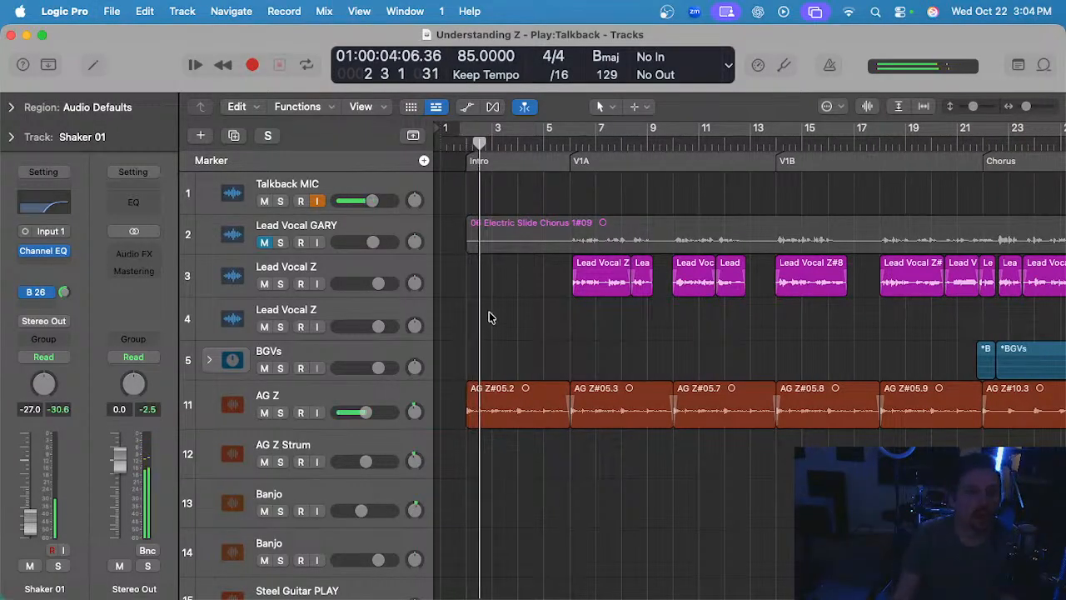
{"action": "scroll", "coordinate": [495, 319], "scroll_direction": "down", "scroll_amount": 15}
{"action": "left_click", "coordinate": [275, 301]}
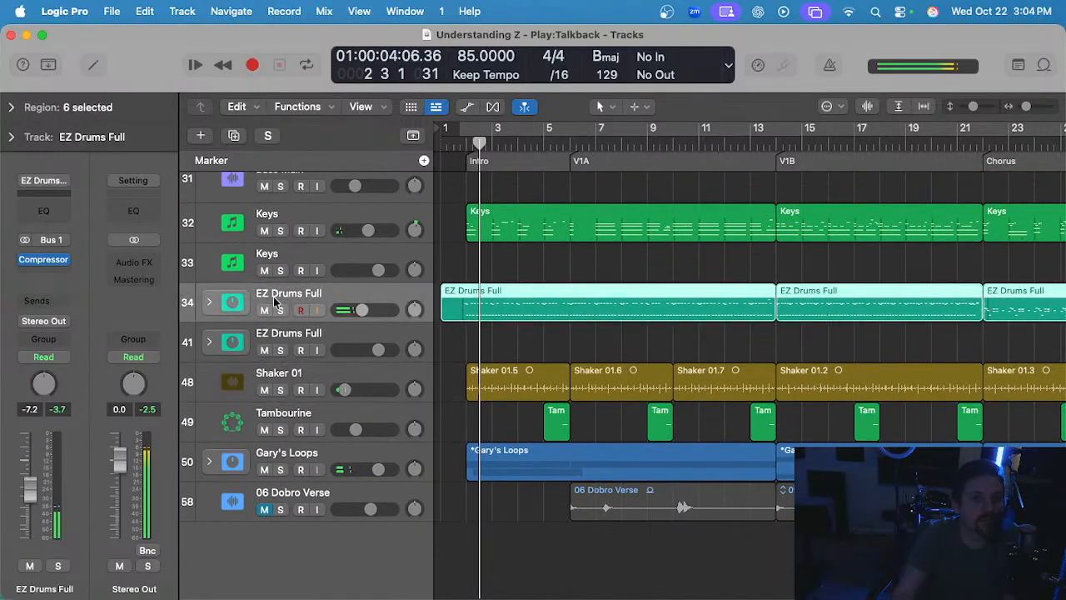
{"action": "double_click", "coordinate": [618, 312]}
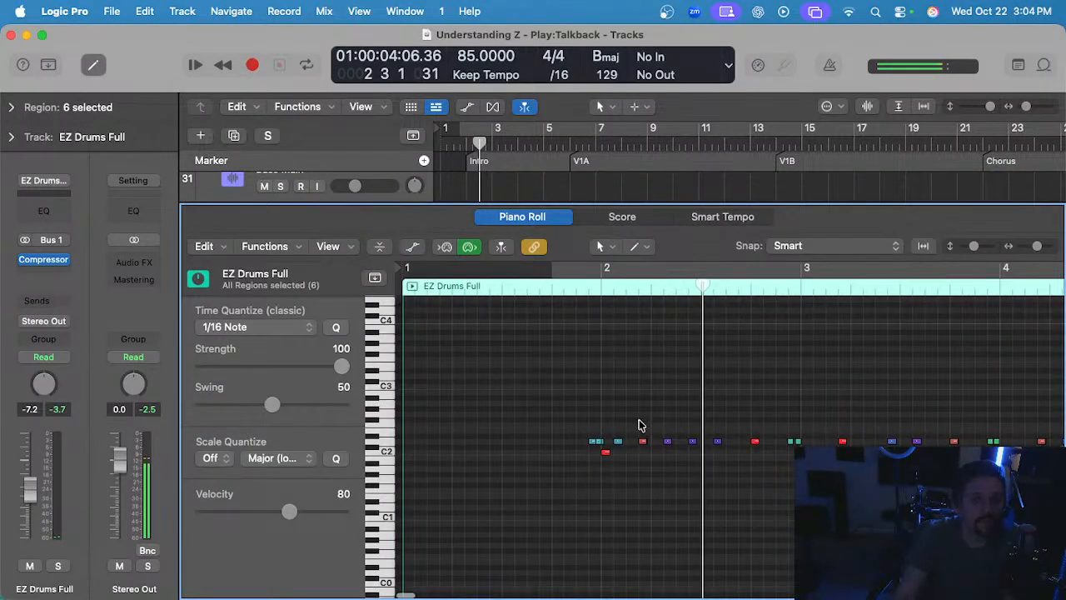
- Select the loud red notes in the row just above C2 throughout the intro, from bar 2 to the end of bar 5
{"action": "left_click_drag", "start_coordinate": [640, 424], "coordinate": [699, 462]}
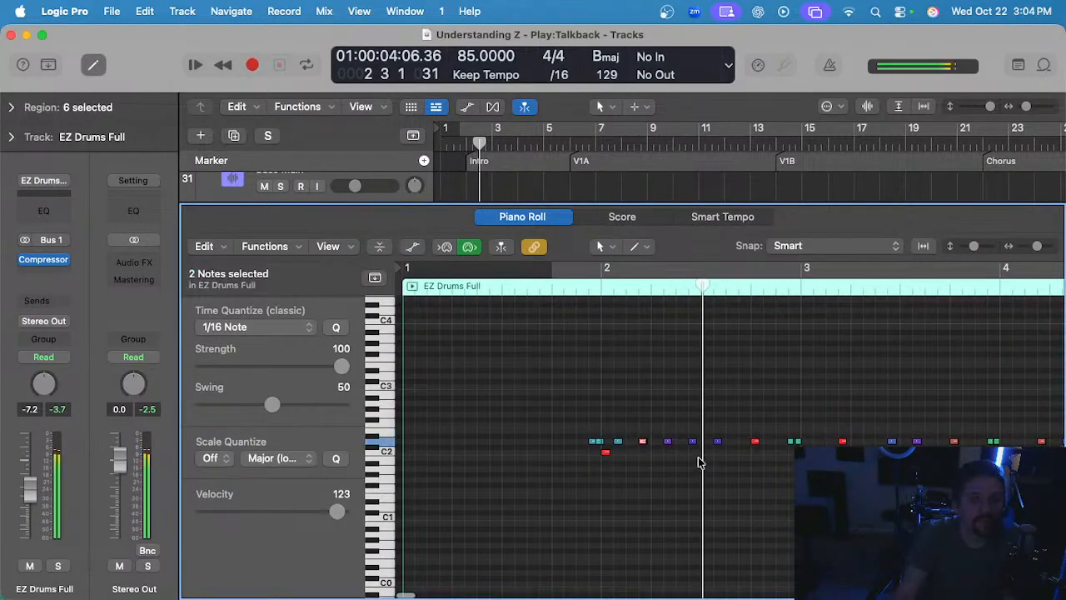
{"action": "left_click", "coordinate": [755, 441]}
{"action": "left_click", "coordinate": [618, 454]}
{"action": "left_click", "coordinate": [644, 440]}
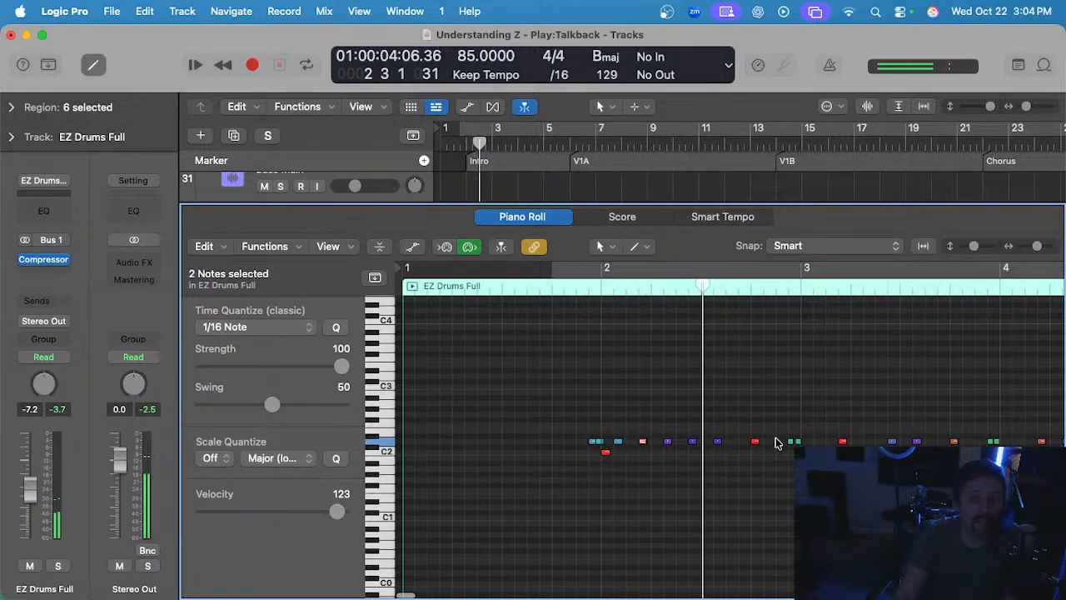
{"action": "left_click", "coordinate": [751, 442], "text": "shift"}
{"action": "scroll", "coordinate": [750, 450], "scroll_direction": "right", "scroll_amount": 3}
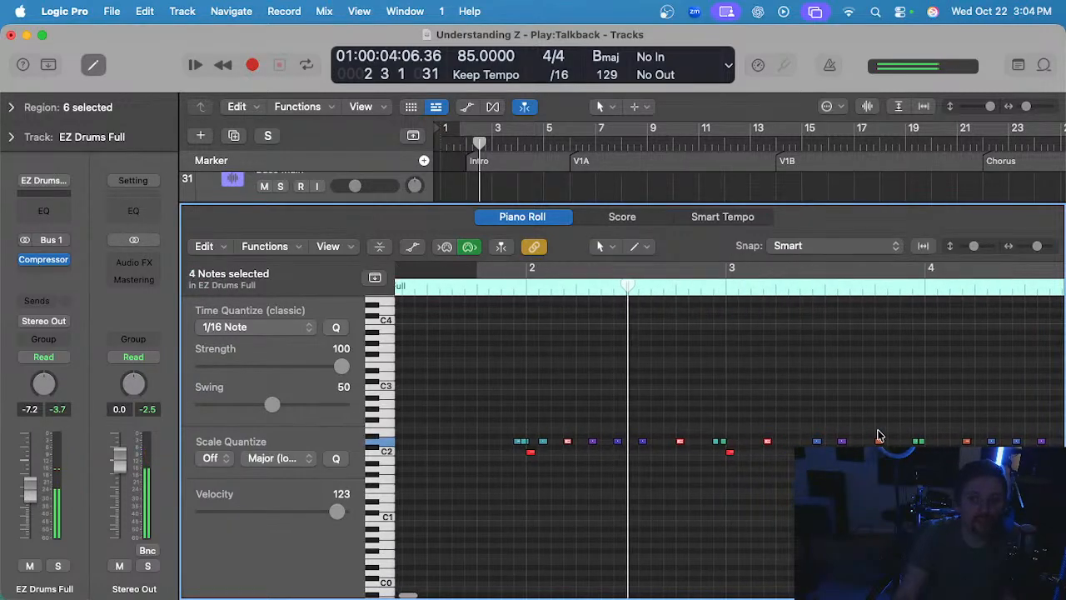
{"action": "left_click", "coordinate": [872, 442], "text": "shift"}
{"action": "scroll", "coordinate": [866, 440], "scroll_direction": "right", "scroll_amount": 4}
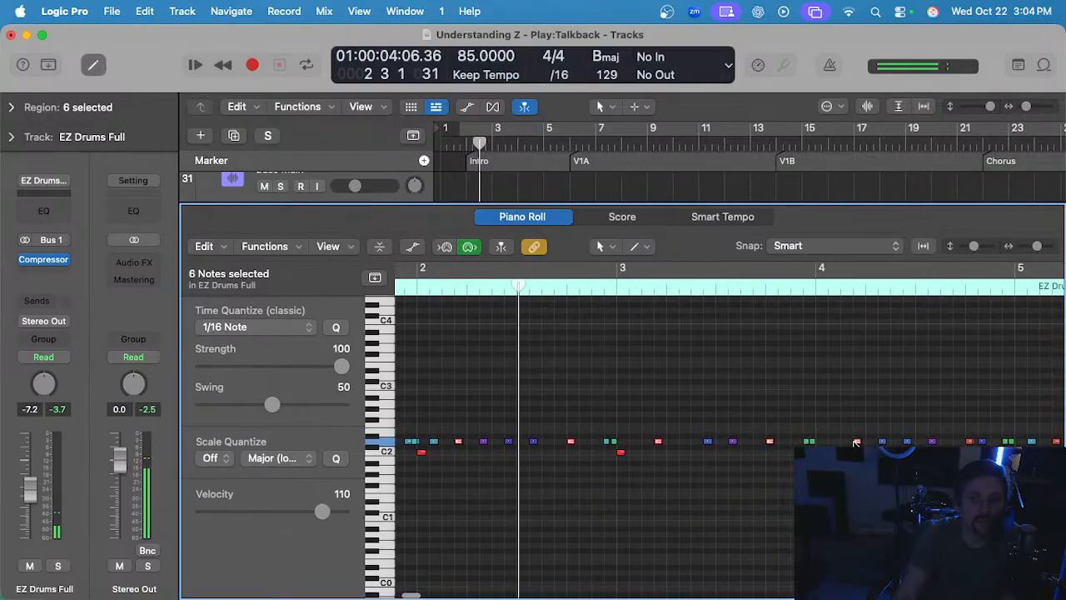
{"action": "left_click", "coordinate": [856, 442], "text": "shift"}
{"action": "scroll", "coordinate": [857, 442], "scroll_direction": "right", "scroll_amount": 5}
{"action": "left_click", "coordinate": [797, 442], "text": "shift"}
{"action": "scroll", "coordinate": [795, 441], "scroll_direction": "right", "scroll_amount": 4}
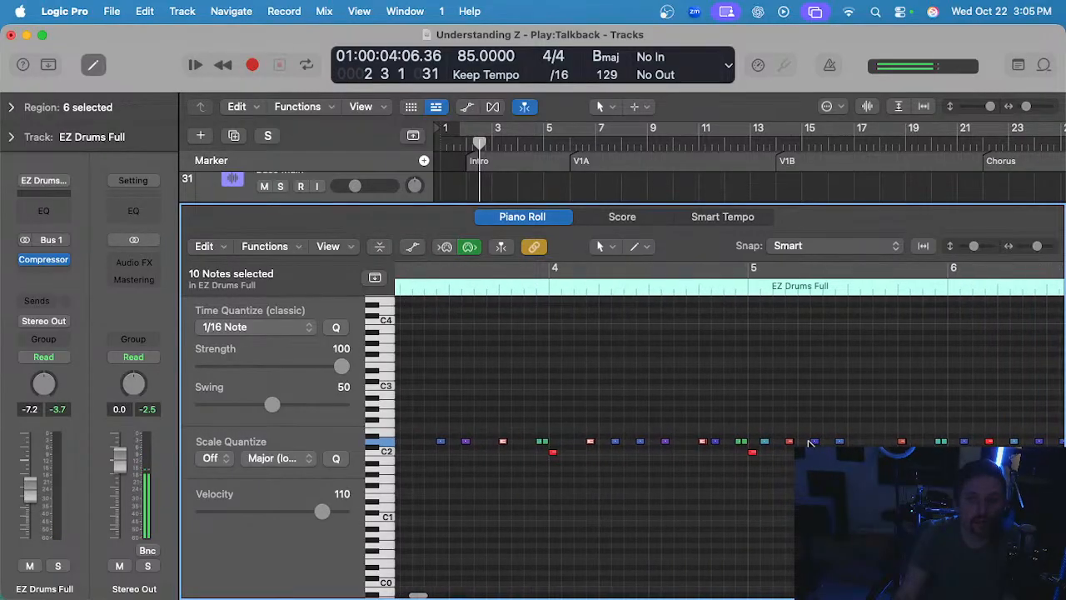
{"action": "left_click", "coordinate": [791, 441], "text": "shift"}
{"action": "scroll", "coordinate": [853, 444], "scroll_direction": "right", "scroll_amount": 3}
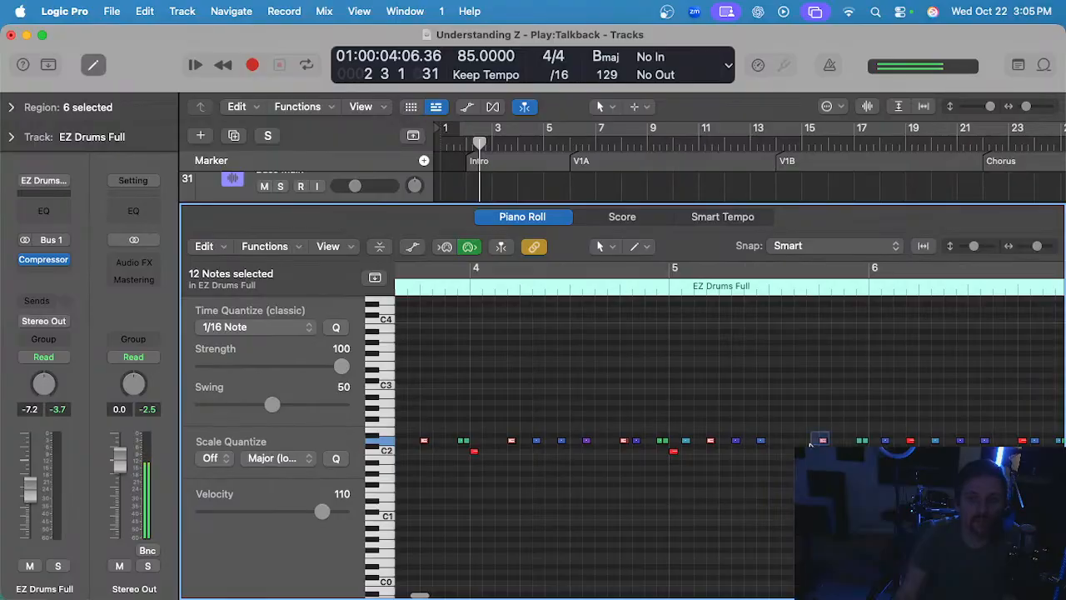
{"action": "left_click", "coordinate": [812, 441], "text": "shift"}
- Add the loud red notes just above C2 in bars 6 to 9 of V1A to the selection
{"action": "scroll", "coordinate": [813, 444], "scroll_direction": "right", "scroll_amount": 4}
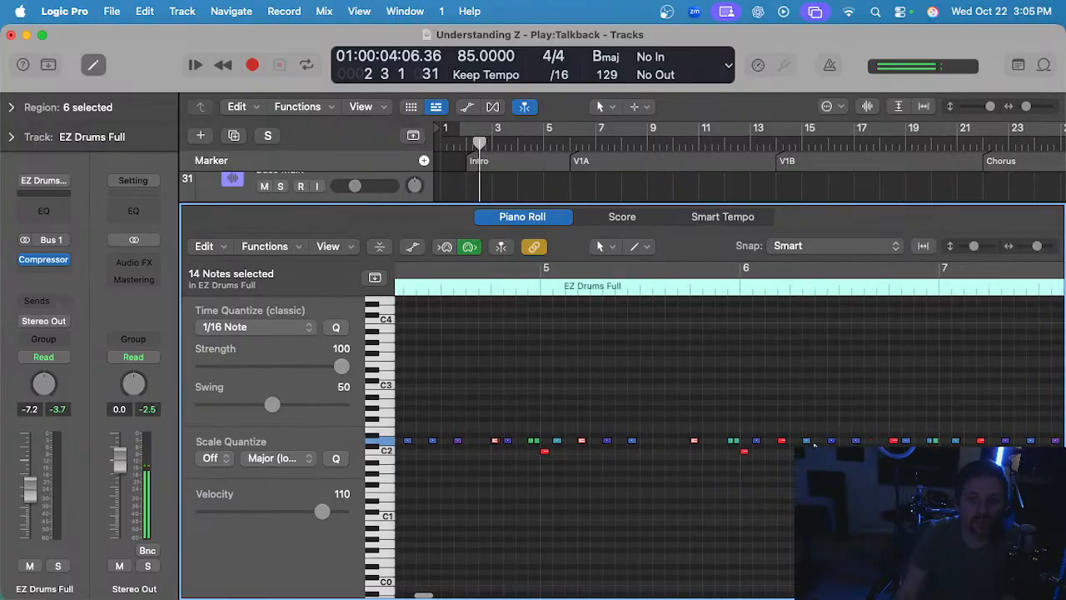
{"action": "left_click", "coordinate": [892, 441], "text": "shift"}
{"action": "scroll", "coordinate": [893, 442], "scroll_direction": "right", "scroll_amount": 5}
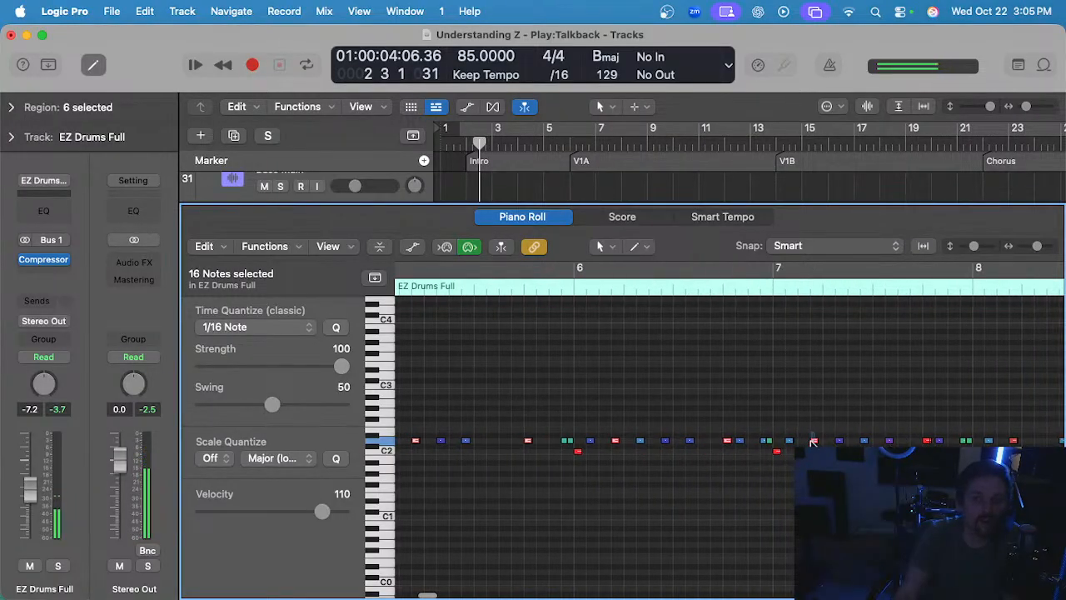
{"action": "left_click", "coordinate": [812, 441], "text": "shift"}
{"action": "scroll", "coordinate": [799, 439], "scroll_direction": "right", "scroll_amount": 4}
{"action": "left_click", "coordinate": [784, 440], "text": "shift"}
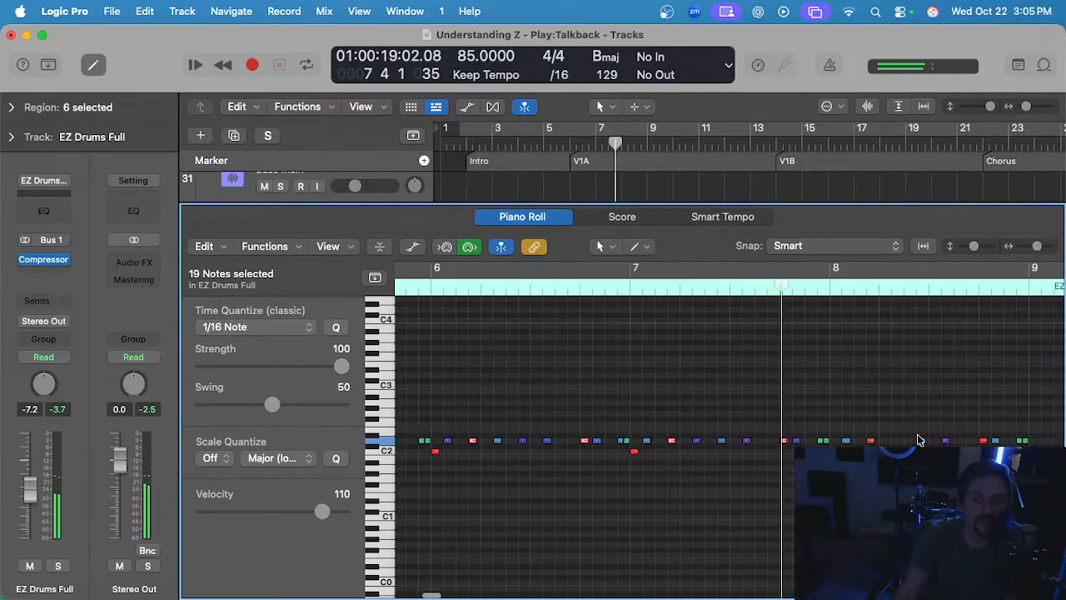
{"action": "left_click", "coordinate": [869, 441], "text": "shift"}
{"action": "scroll", "coordinate": [882, 437], "scroll_direction": "right", "scroll_amount": 2}
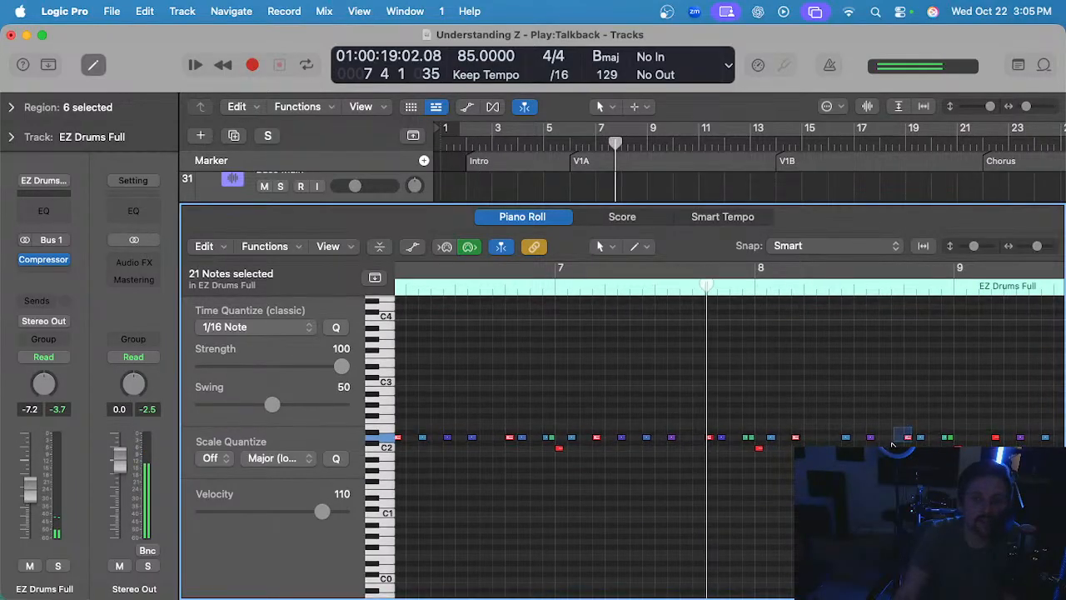
{"action": "scroll", "coordinate": [786, 437], "scroll_direction": "right", "scroll_amount": 5}
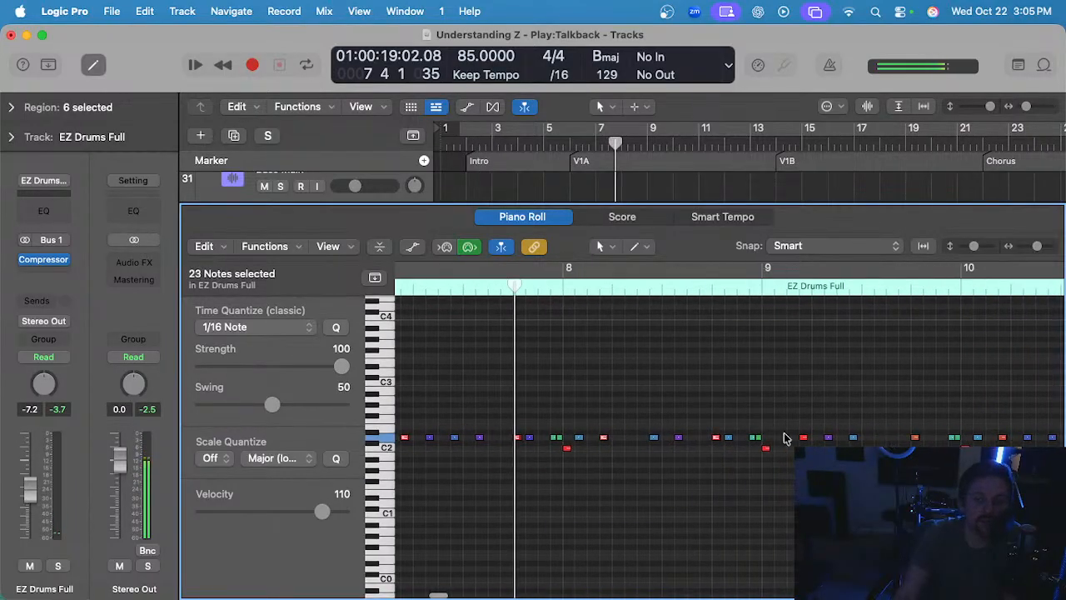
{"action": "left_click", "coordinate": [916, 435], "text": "shift"}
{"action": "scroll", "coordinate": [866, 433], "scroll_direction": "right", "scroll_amount": 6}
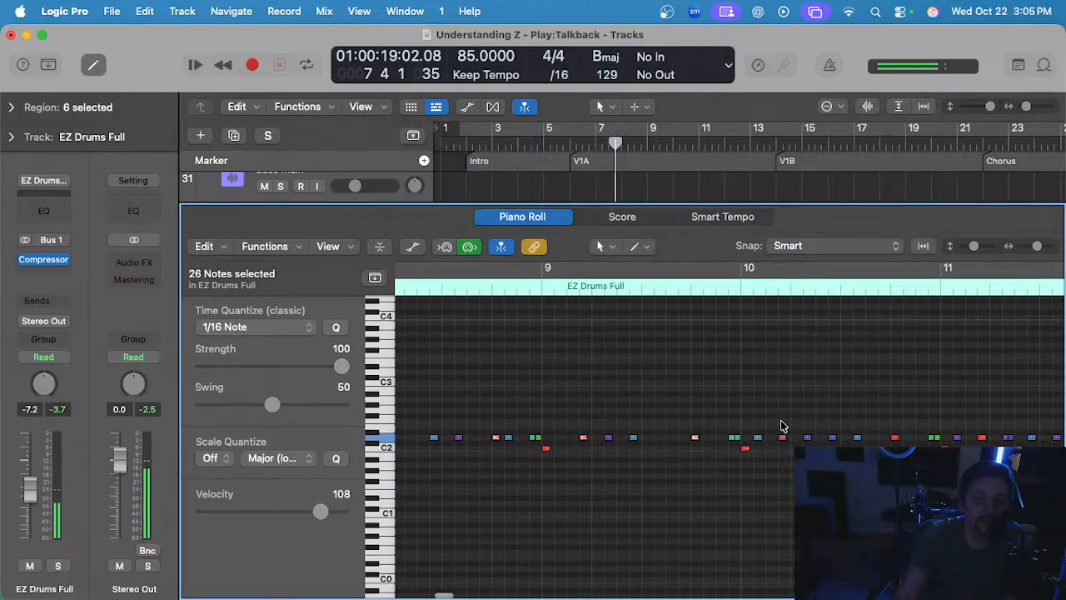
- Extend the selection with the loud red notes just above C2 in bars 10 to 13, up to the V1B region
{"action": "left_click", "coordinate": [782, 437], "text": "shift"}
{"action": "left_click", "coordinate": [897, 435], "text": "shift"}
{"action": "scroll", "coordinate": [896, 431], "scroll_direction": "right", "scroll_amount": 2}
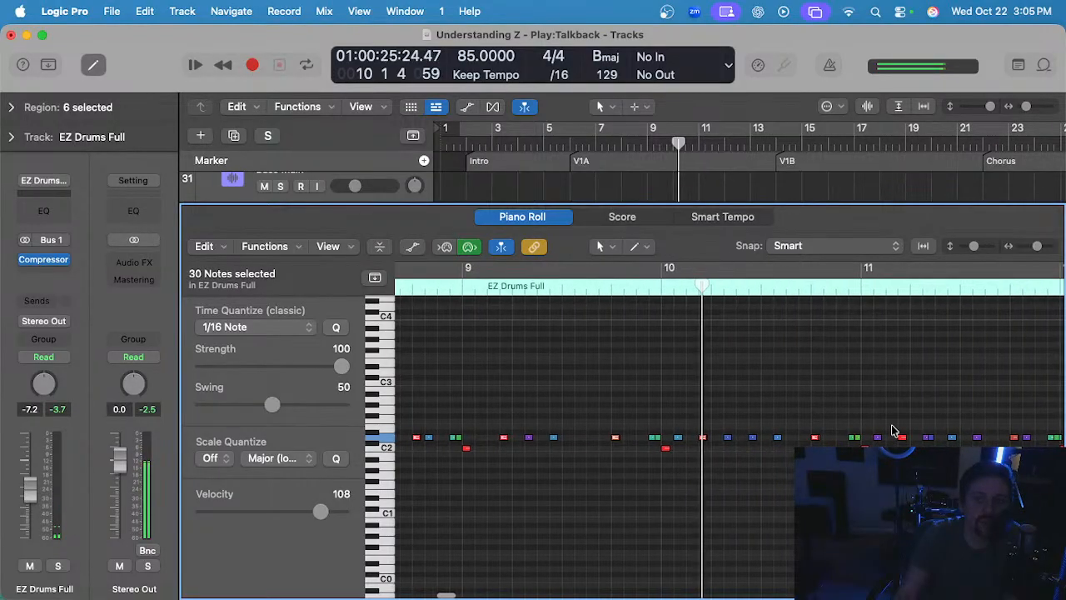
{"action": "left_click", "coordinate": [904, 434], "text": "shift"}
{"action": "scroll", "coordinate": [904, 433], "scroll_direction": "right", "scroll_amount": 8}
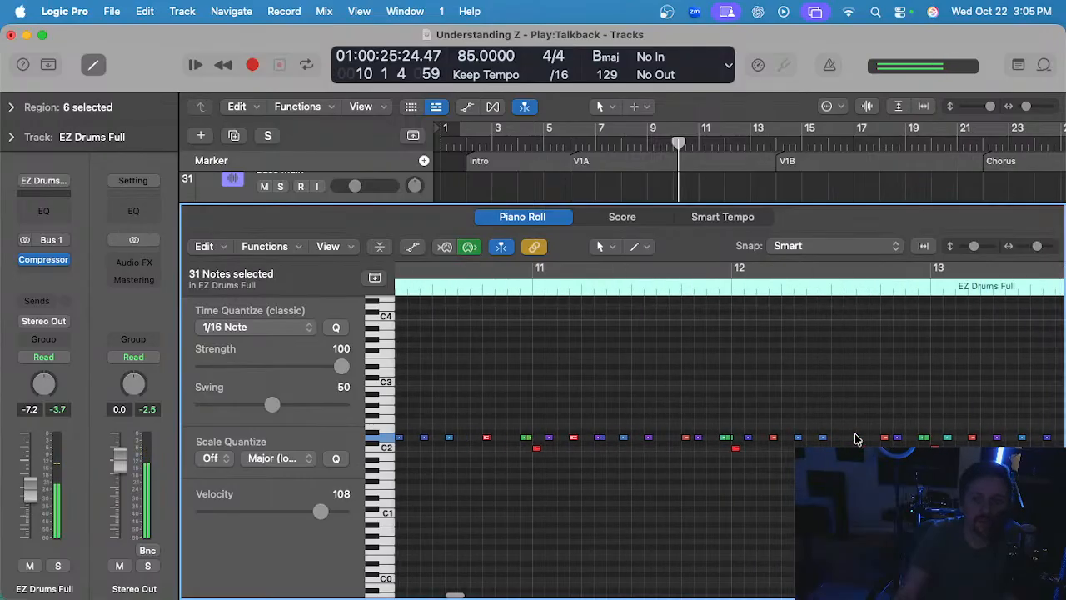
{"action": "left_click", "coordinate": [692, 437], "text": "shift"}
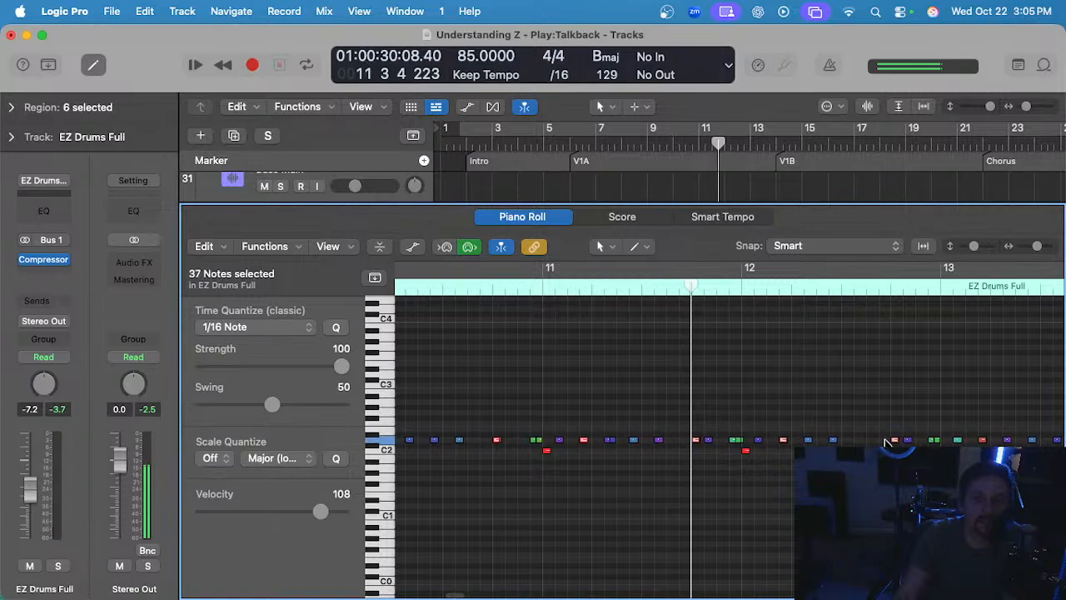
{"action": "scroll", "coordinate": [887, 441], "scroll_direction": "right", "scroll_amount": 6}
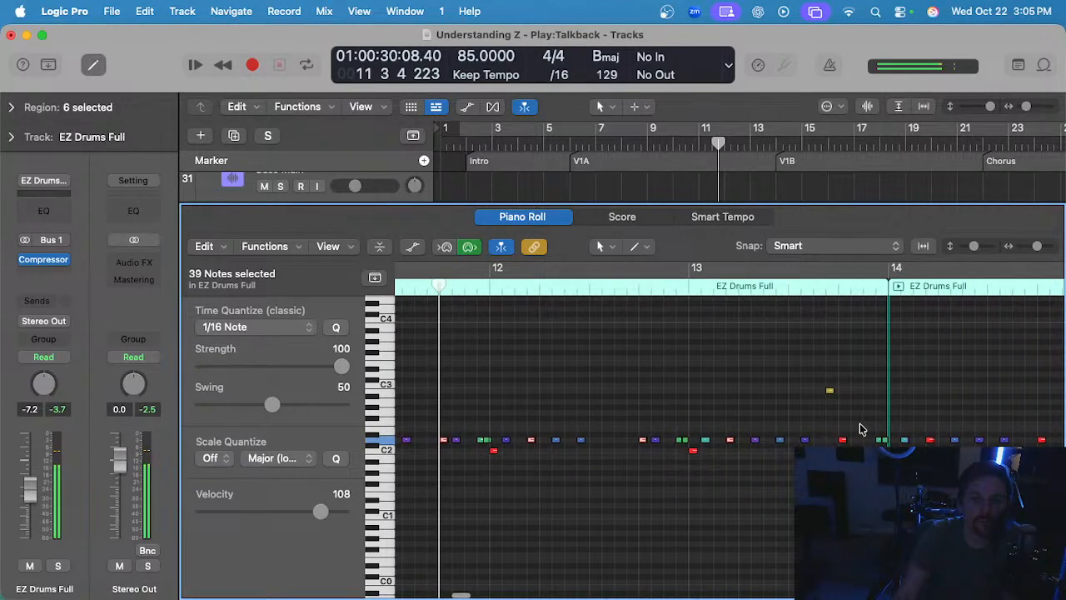
{"action": "left_click", "coordinate": [833, 440], "text": "shift"}
{"action": "scroll", "coordinate": [833, 445], "scroll_direction": "right", "scroll_amount": 6}
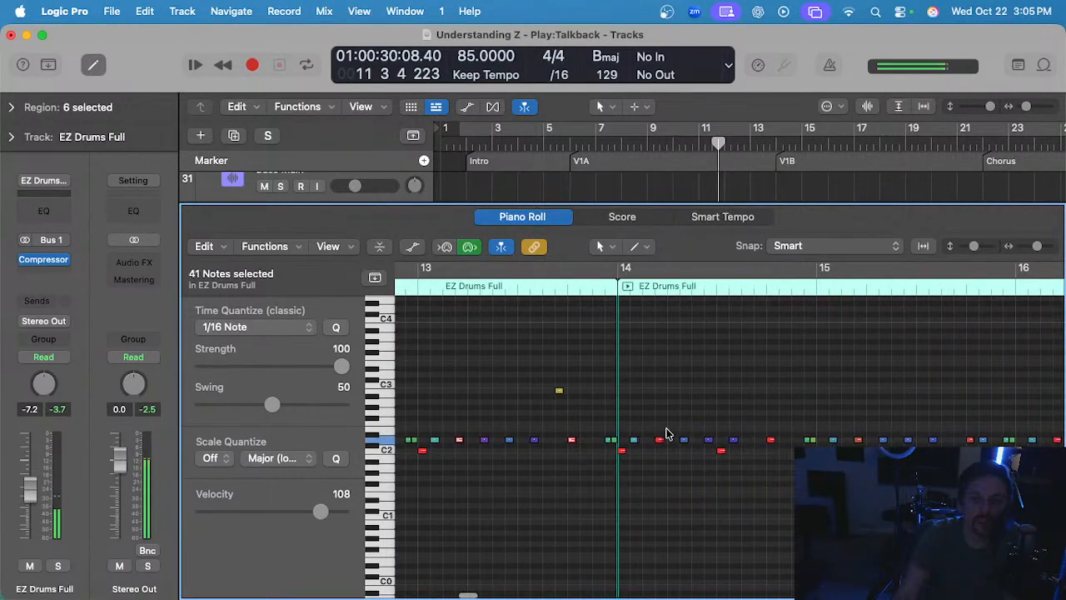
- Add the loud red notes just above C2 in bars 14 to 17 of V1B to the selection
{"action": "left_click", "coordinate": [659, 438], "text": "shift"}
{"action": "left_click", "coordinate": [771, 439], "text": "shift"}
{"action": "scroll", "coordinate": [770, 439], "scroll_direction": "right", "scroll_amount": 2}
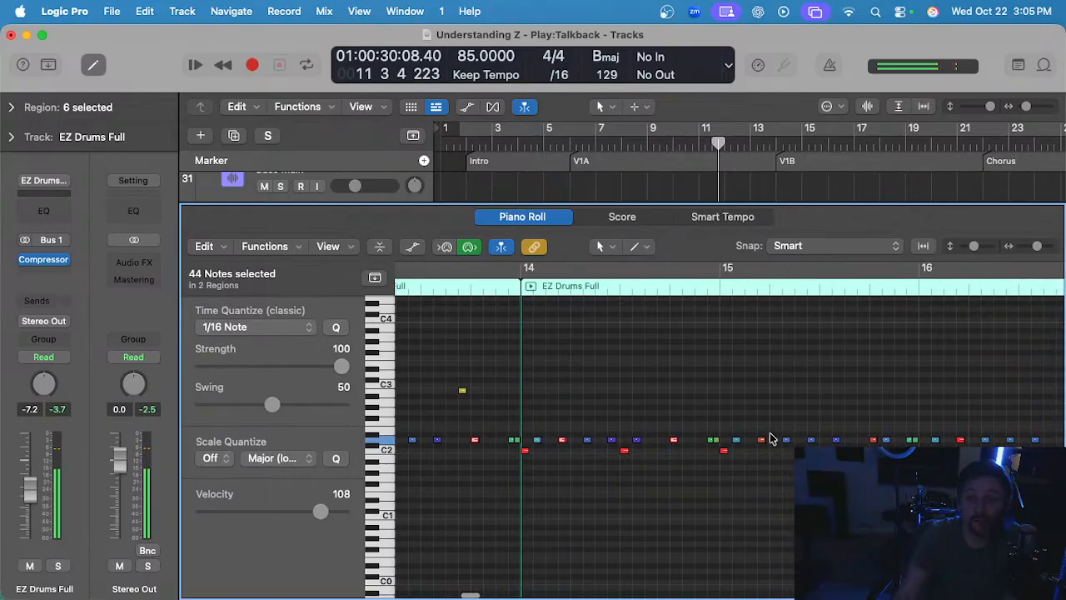
{"action": "left_click", "coordinate": [806, 440], "text": "shift"}
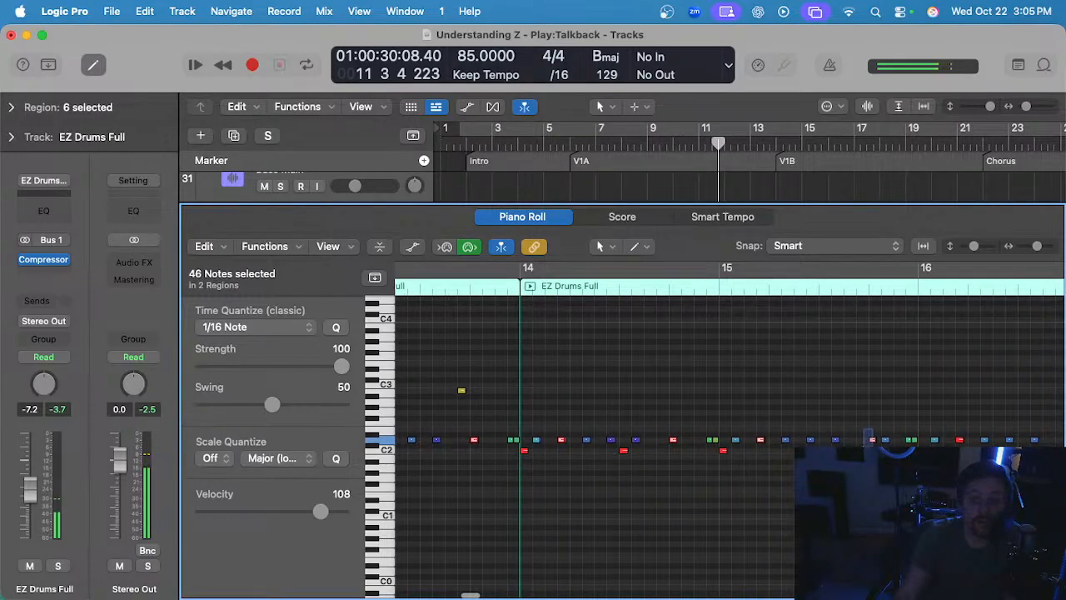
{"action": "left_click", "coordinate": [871, 438], "text": "shift"}
{"action": "scroll", "coordinate": [833, 437], "scroll_direction": "right", "scroll_amount": 3}
{"action": "left_click", "coordinate": [816, 439], "text": "shift"}
{"action": "scroll", "coordinate": [799, 443], "scroll_direction": "right", "scroll_amount": 3}
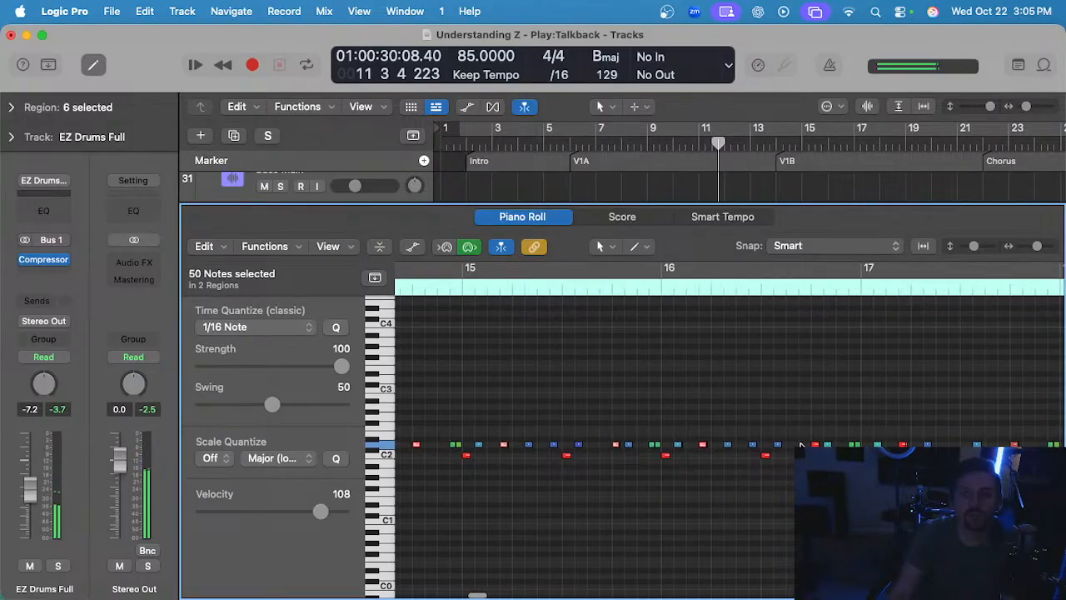
{"action": "left_click", "coordinate": [813, 440], "text": "shift"}
{"action": "scroll", "coordinate": [810, 436], "scroll_direction": "right", "scroll_amount": 3}
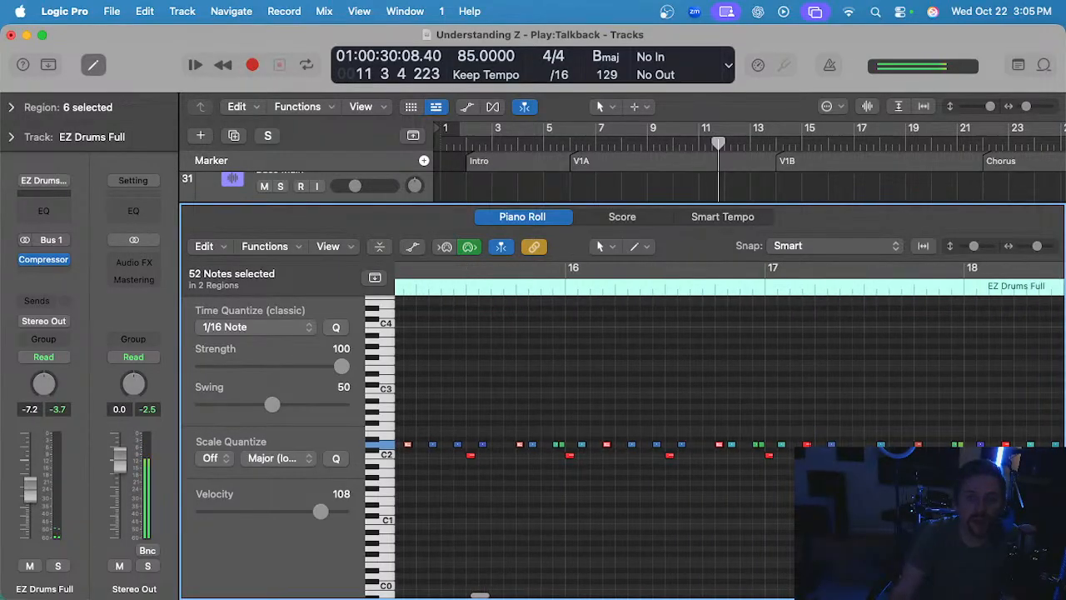
{"action": "left_click", "coordinate": [880, 439], "text": "shift"}
{"action": "scroll", "coordinate": [861, 435], "scroll_direction": "right", "scroll_amount": 3}
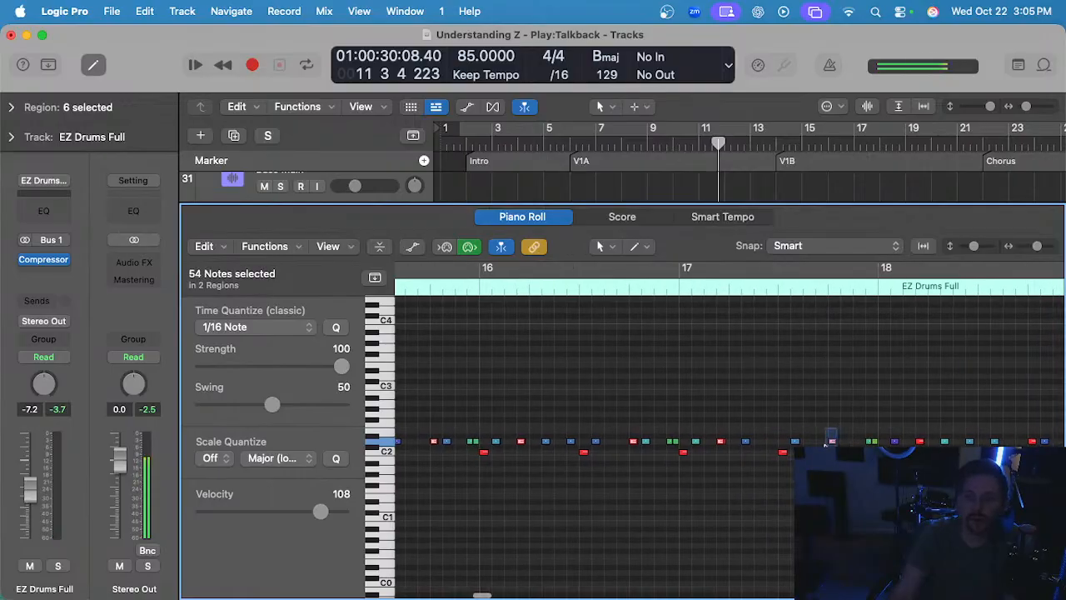
- Extend the selection with the same row's loud notes from bar 18 to early bar 21, leaving out the closing fill before the Chorus
{"action": "left_click", "coordinate": [919, 440], "text": "shift"}
{"action": "scroll", "coordinate": [883, 440], "scroll_direction": "right", "scroll_amount": 5}
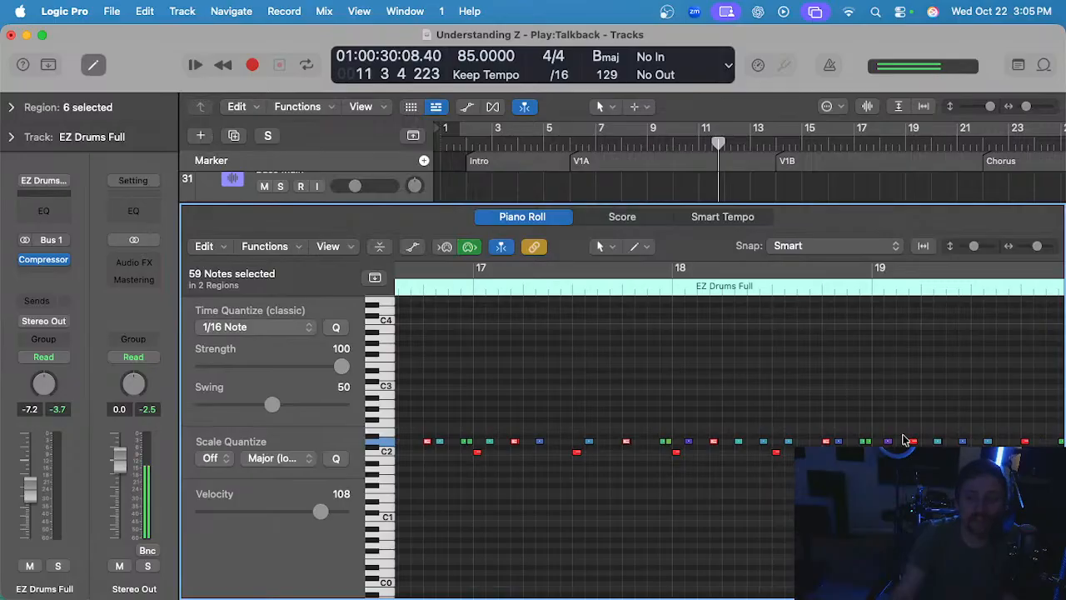
{"action": "scroll", "coordinate": [872, 433], "scroll_direction": "right", "scroll_amount": 4}
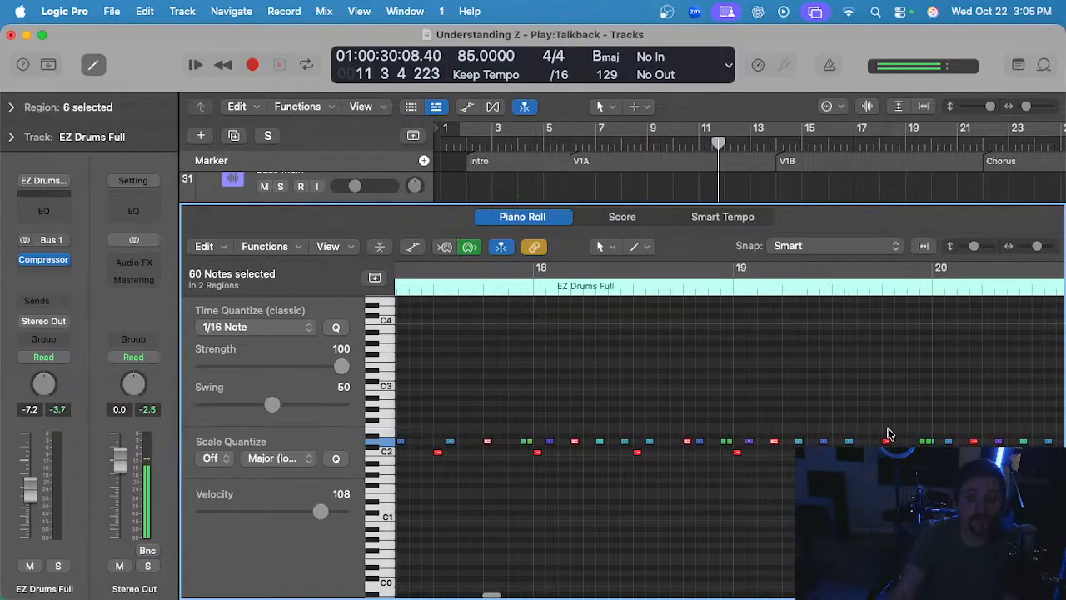
{"action": "left_click", "coordinate": [886, 439], "text": "shift"}
{"action": "scroll", "coordinate": [888, 432], "scroll_direction": "right", "scroll_amount": 3}
{"action": "left_click", "coordinate": [880, 440], "text": "shift"}
{"action": "scroll", "coordinate": [876, 442], "scroll_direction": "right", "scroll_amount": 6}
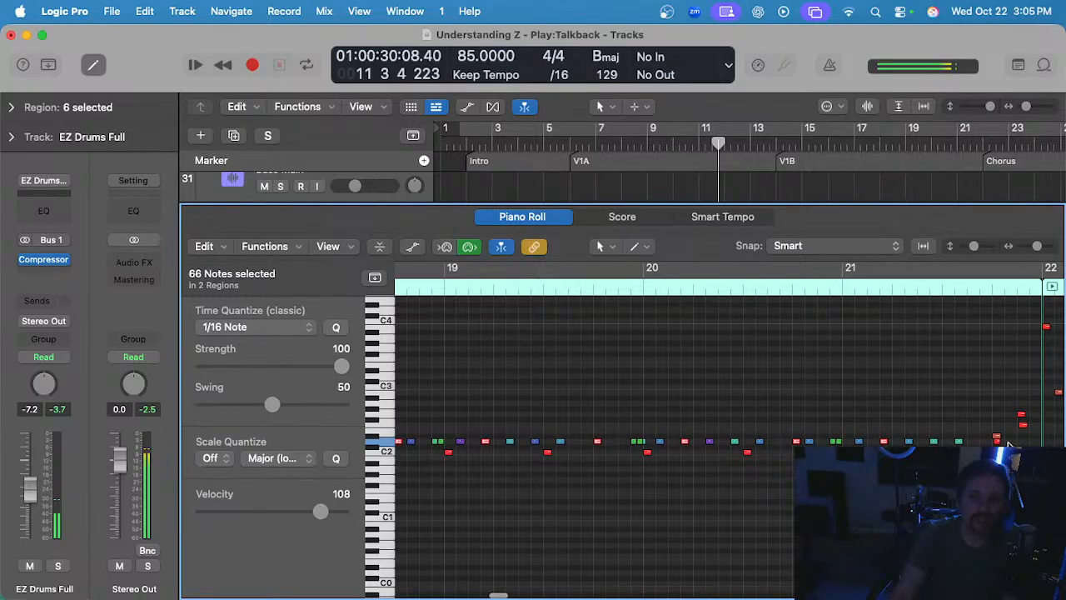
{"action": "scroll", "coordinate": [999, 443], "scroll_direction": "right", "scroll_amount": 3}
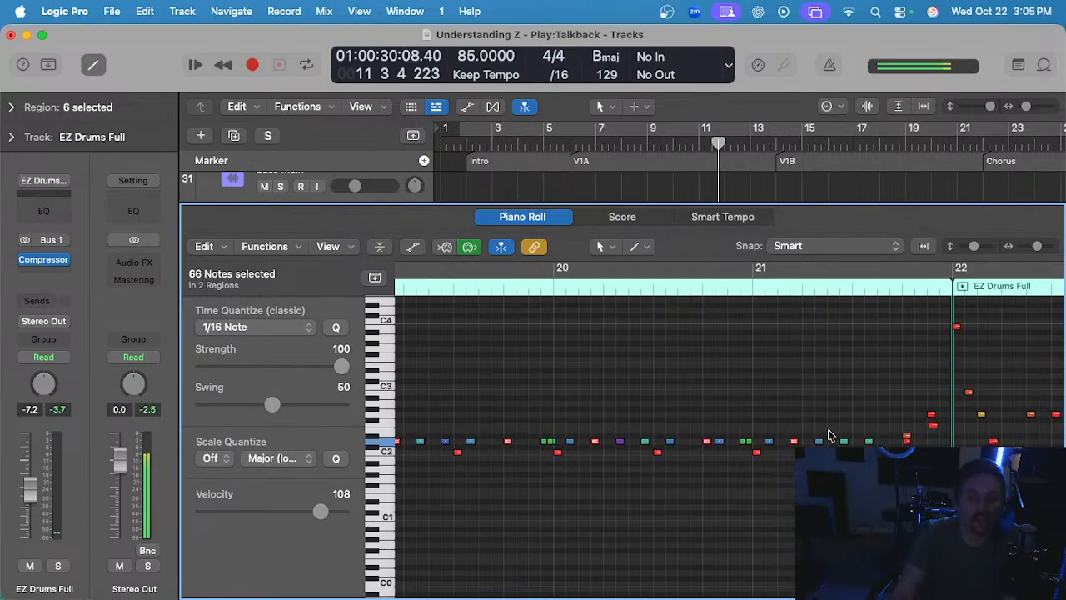
- Play the drum part from bar 1 while lowering the selected notes' velocity, compare against 108, and settle on a velocity of 68
{"action": "key", "text": "z"}
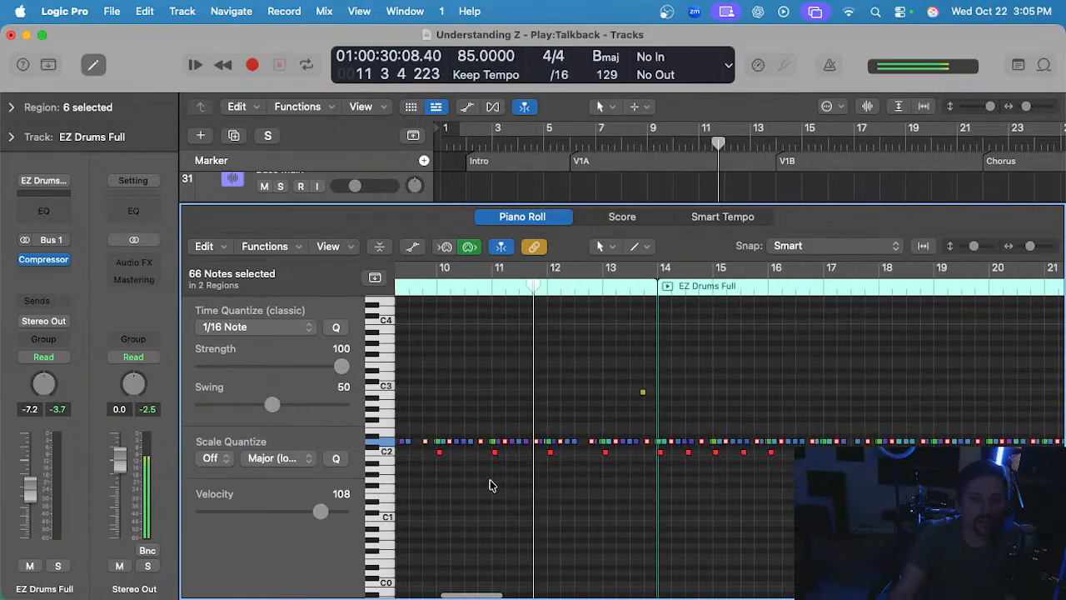
{"action": "left_click_drag", "start_coordinate": [319, 510], "coordinate": [297, 512]}
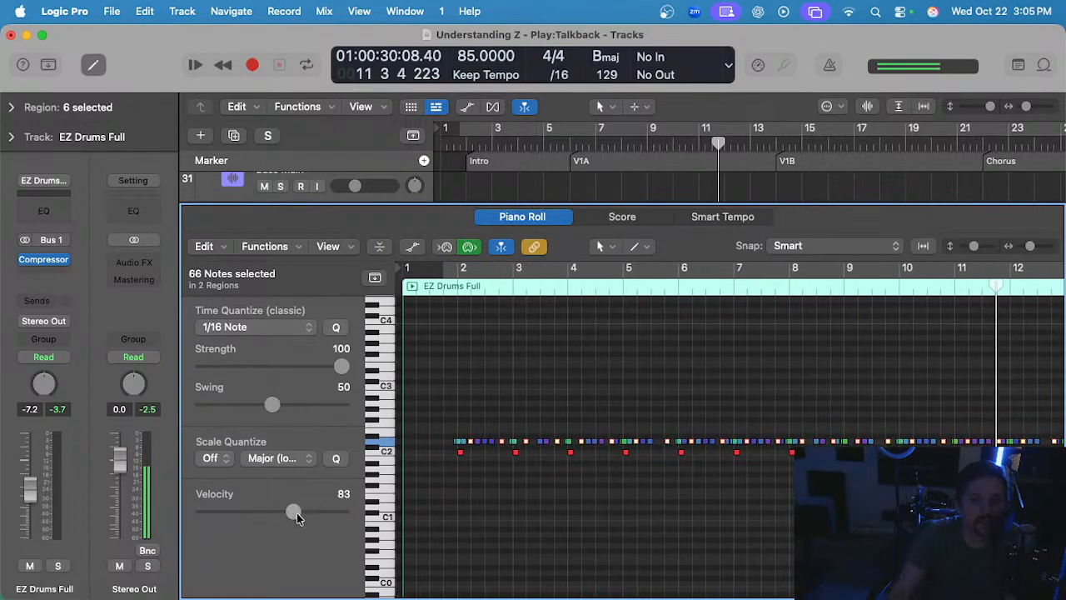
{"action": "left_click", "coordinate": [440, 292]}
{"action": "key", "text": "space"}
{"action": "scroll", "coordinate": [482, 338], "scroll_direction": "up", "scroll_amount": 3}
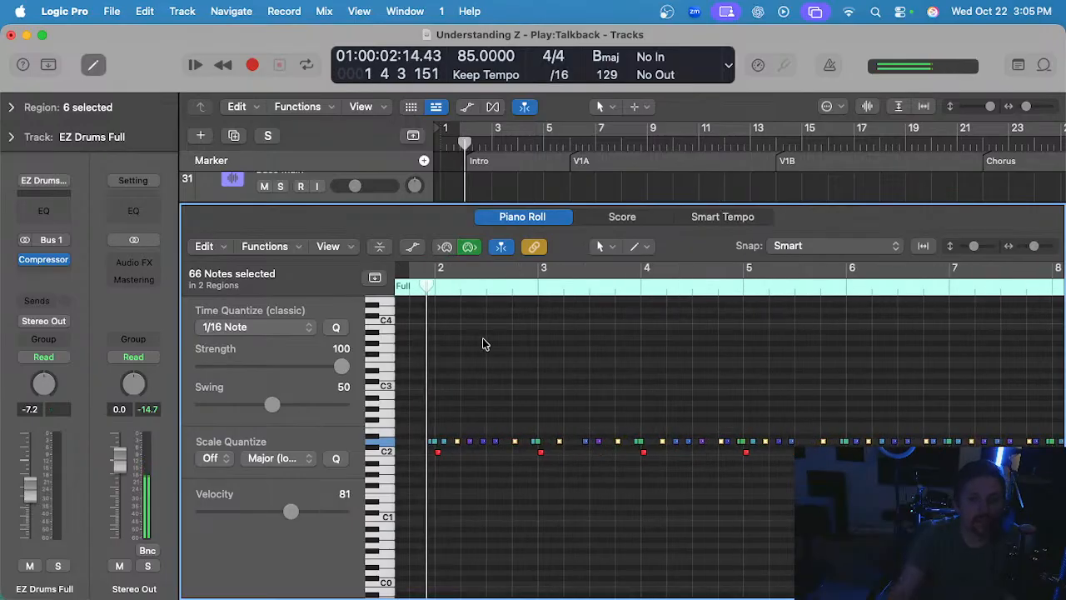
{"action": "mouse_move", "coordinate": [291, 511]}
{"action": "left_mouse_down"}
{"action": "mouse_move", "coordinate": [272, 513]}
{"action": "mouse_move", "coordinate": [289, 514]}
{"action": "left_mouse_up"}
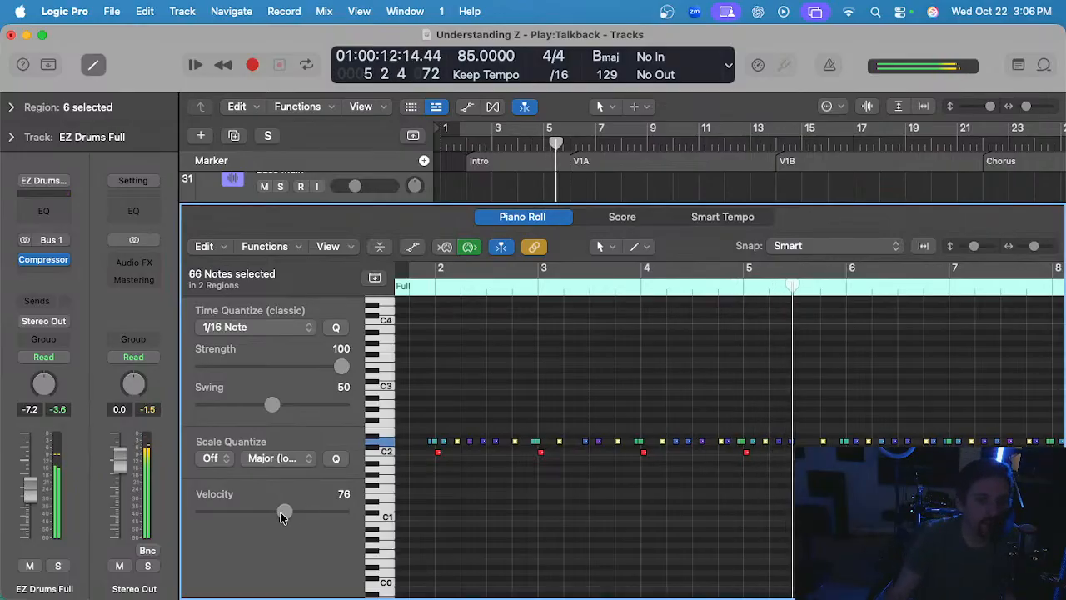
{"action": "left_click_drag", "start_coordinate": [283, 512], "coordinate": [421, 519]}
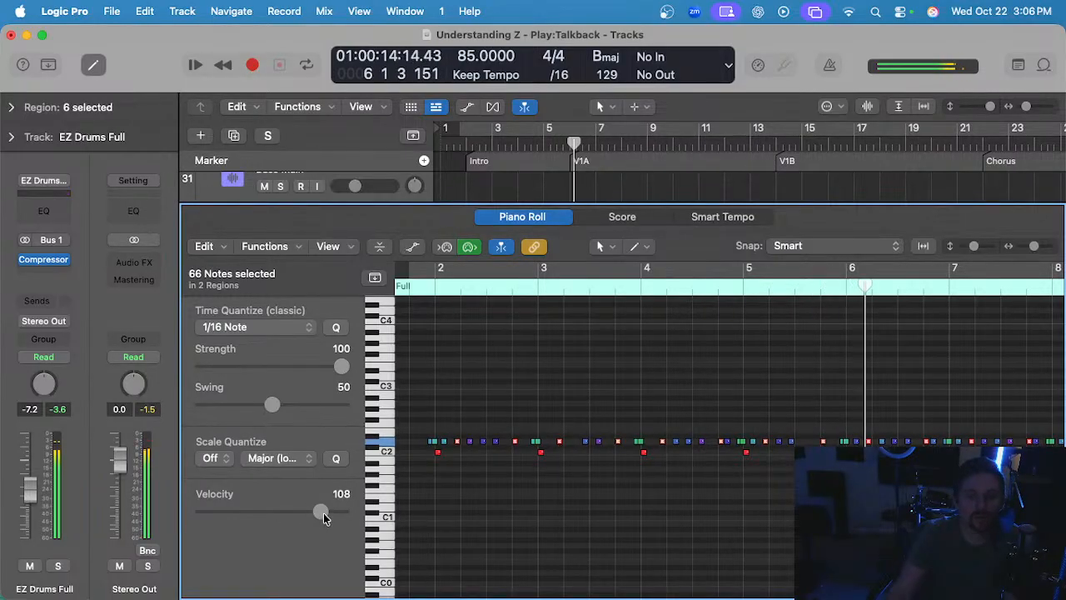
{"action": "left_click_drag", "start_coordinate": [324, 510], "coordinate": [288, 514]}
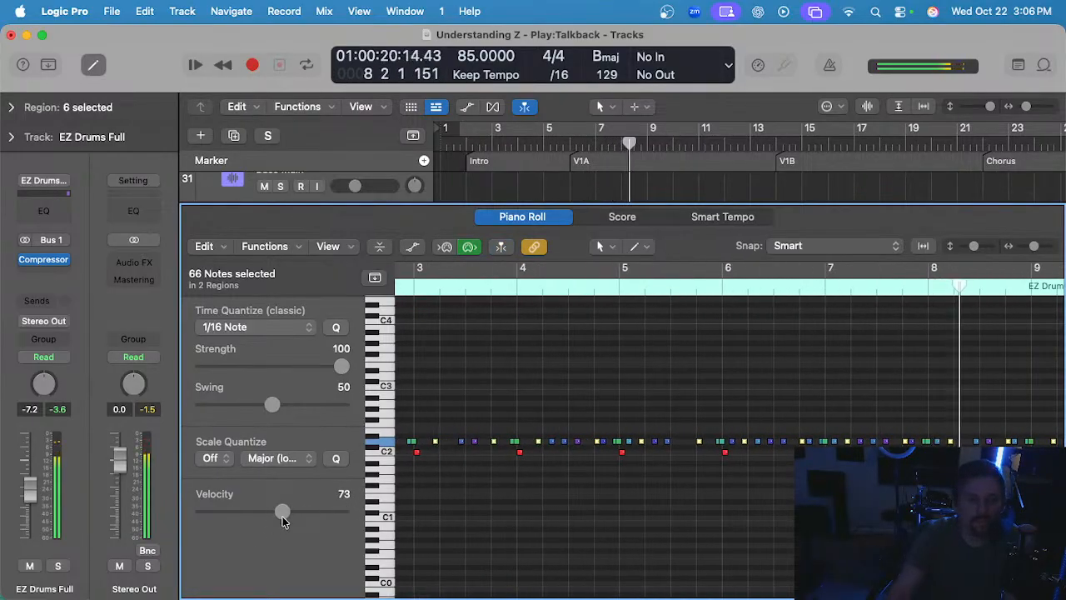
{"action": "left_click_drag", "start_coordinate": [282, 511], "coordinate": [276, 514]}
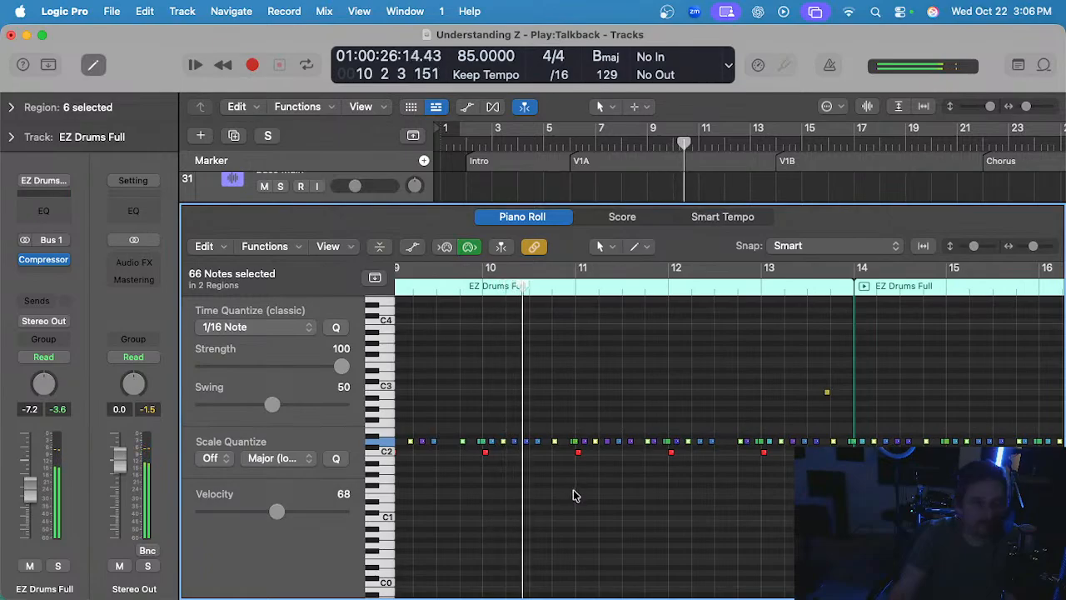
- Close the Piano Roll, deselect the drum regions, and return the playhead to bar 2 at the Intro marker
{"action": "key", "text": "e"}
{"action": "left_click", "coordinate": [601, 345]}
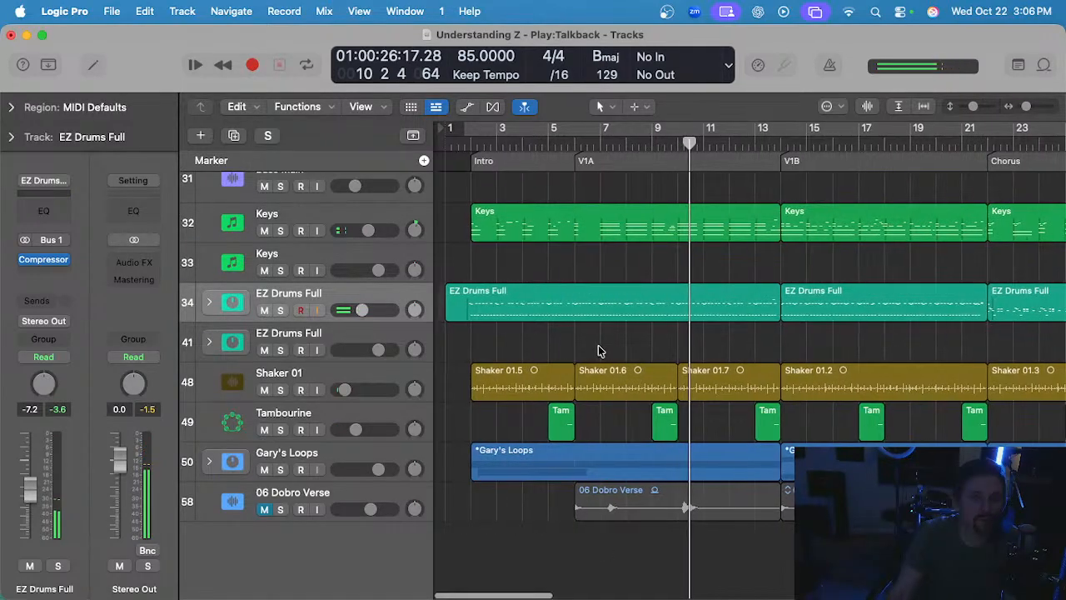
{"action": "left_click", "coordinate": [463, 146]}
{"action": "scroll", "coordinate": [518, 345], "scroll_direction": "up", "scroll_amount": 4}
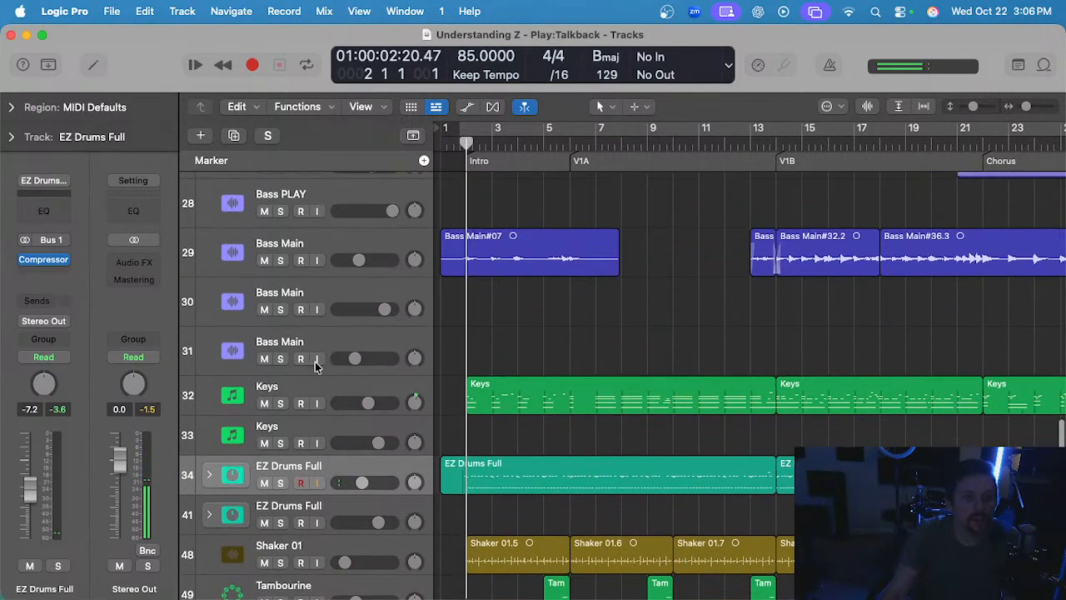
- Move the playhead to the V1A marker at bar 6 and select the empty Lead Vocal Z track, number 4
{"action": "left_click", "coordinate": [383, 370]}
{"action": "scroll", "coordinate": [531, 363], "scroll_direction": "up", "scroll_amount": 1}
{"action": "scroll", "coordinate": [531, 363], "scroll_direction": "up", "scroll_amount": 10}
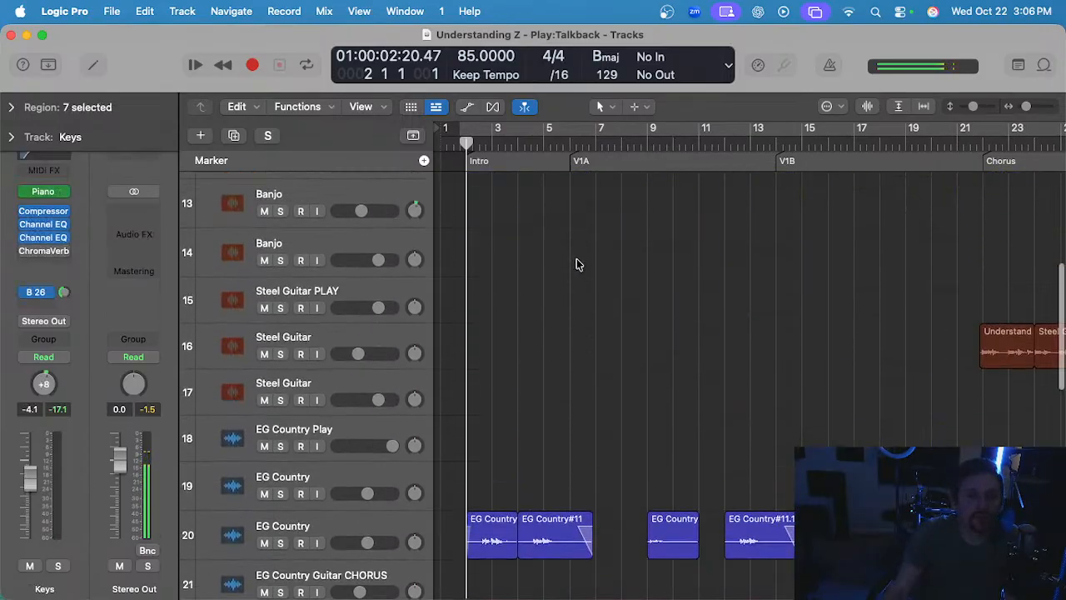
{"action": "left_click", "coordinate": [567, 144]}
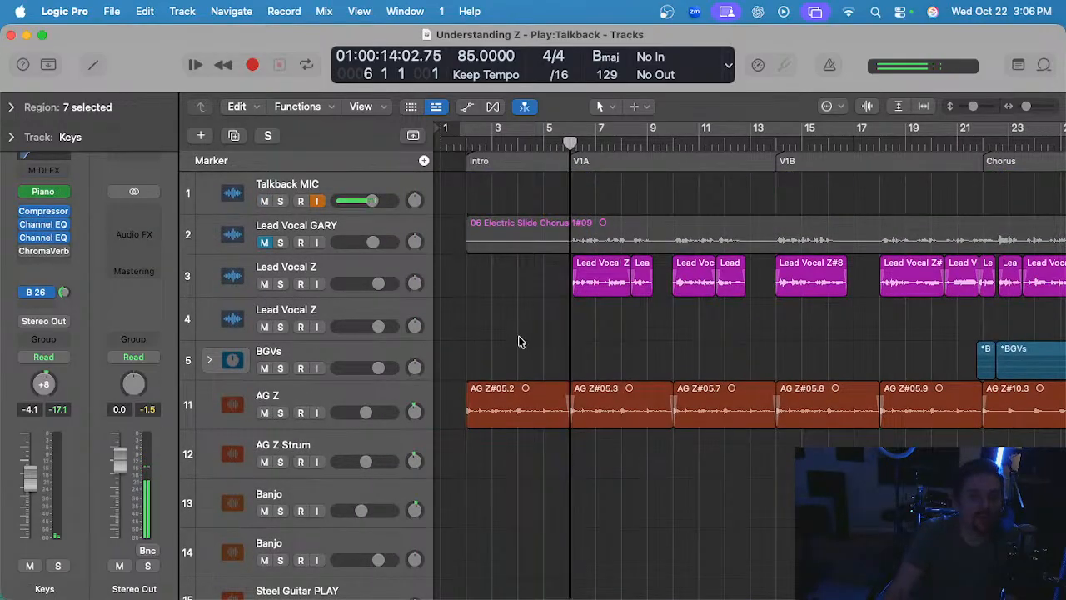
{"action": "left_click", "coordinate": [336, 266]}
{"action": "scroll", "coordinate": [568, 299], "scroll_direction": "down", "scroll_amount": 5}
{"action": "scroll", "coordinate": [567, 300], "scroll_direction": "up", "scroll_amount": 4}
{"action": "left_click", "coordinate": [287, 304]}
{"action": "scroll", "coordinate": [531, 321], "scroll_direction": "up", "scroll_amount": 3}
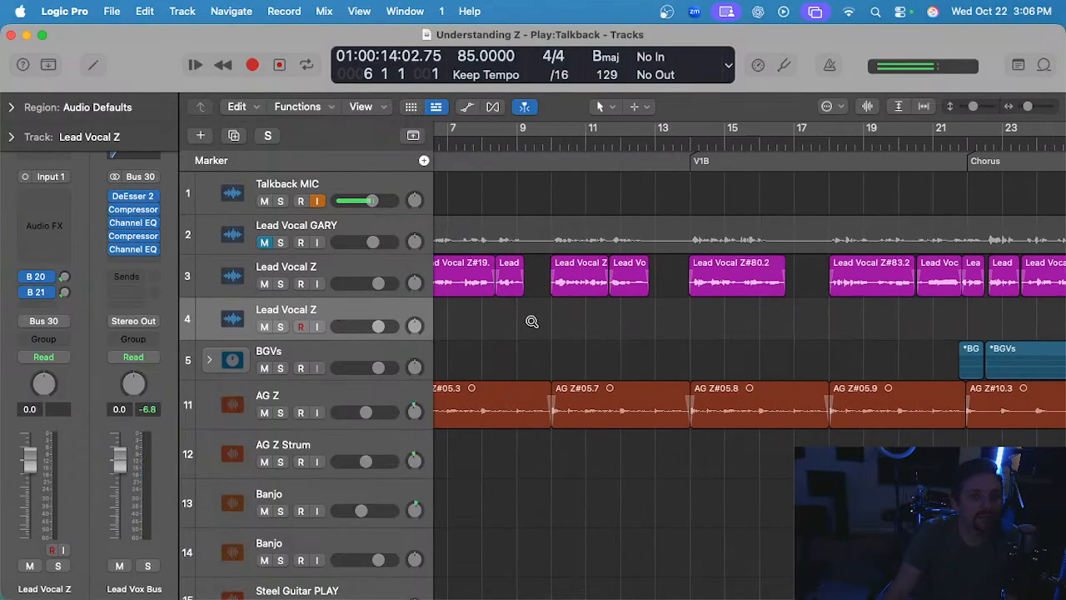
{"action": "scroll", "coordinate": [531, 321], "scroll_direction": "up", "scroll_amount": 1}
{"action": "scroll", "coordinate": [546, 326], "scroll_direction": "left", "scroll_amount": 3}
{"action": "left_click", "coordinate": [637, 333]}
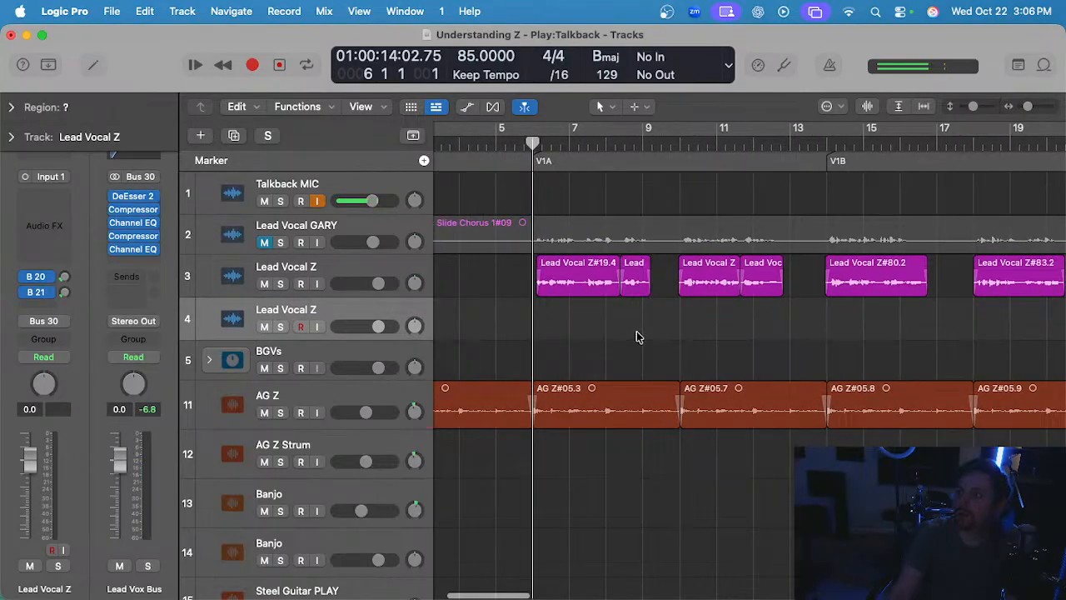
- Play the first verse from bar 6 to late in bar 9 to review the lead vocal phrases
{"action": "scroll", "coordinate": [636, 331], "scroll_direction": "down", "scroll_amount": 1}
{"action": "scroll", "coordinate": [575, 327], "scroll_direction": "left", "scroll_amount": 2}
{"action": "key", "text": "space"}
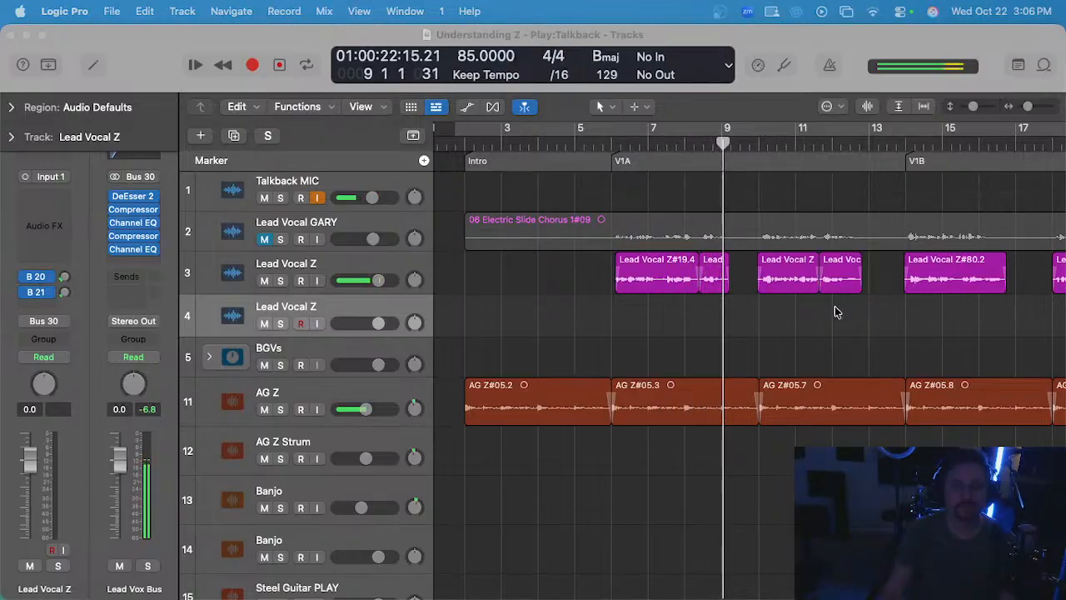
{"action": "scroll", "coordinate": [717, 337], "scroll_direction": "down", "scroll_amount": 2}
{"action": "key", "text": "space"}
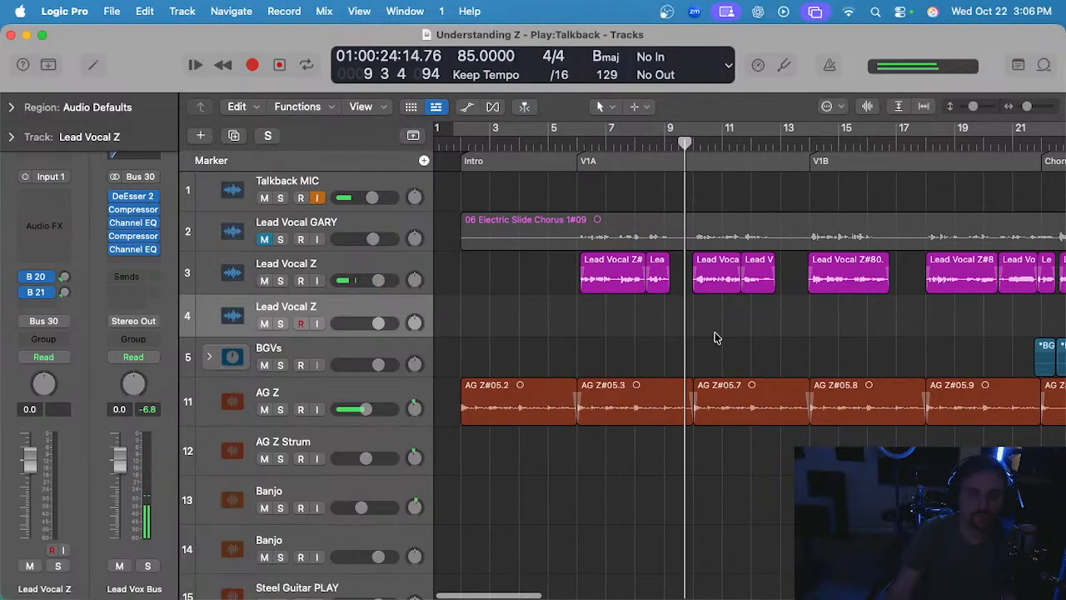
- Delete the short Lead Vocal Z#75 region around bars 8 to 9 on the upper Lead Vocal Z track
{"action": "scroll", "coordinate": [658, 303], "scroll_direction": "up", "scroll_amount": 5}
{"action": "left_click", "coordinate": [633, 285]}
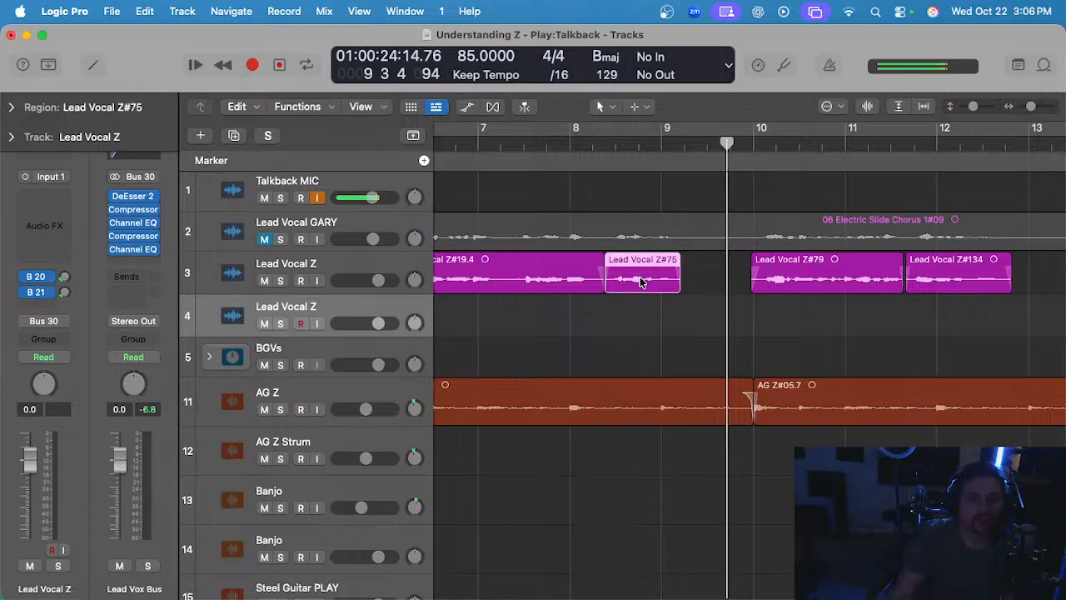
{"action": "scroll", "coordinate": [641, 282], "scroll_direction": "left", "scroll_amount": 5}
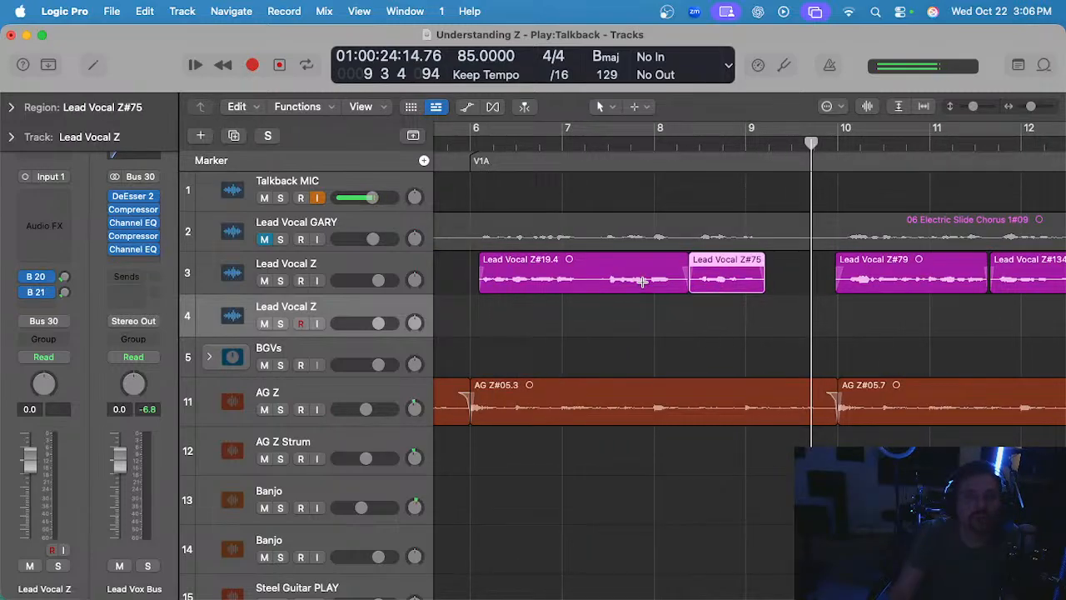
{"action": "key", "text": "Delete"}
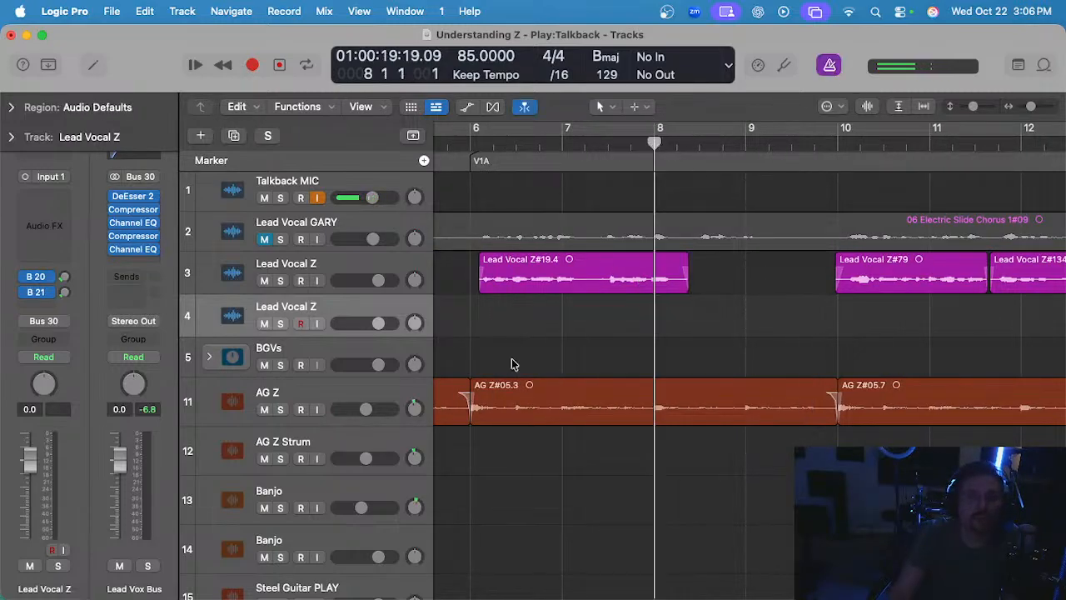
- Record a vocal take on track 4 from bar 7 to early bar 9, listen back to it, and discard the take
{"action": "left_click", "coordinate": [564, 141]}
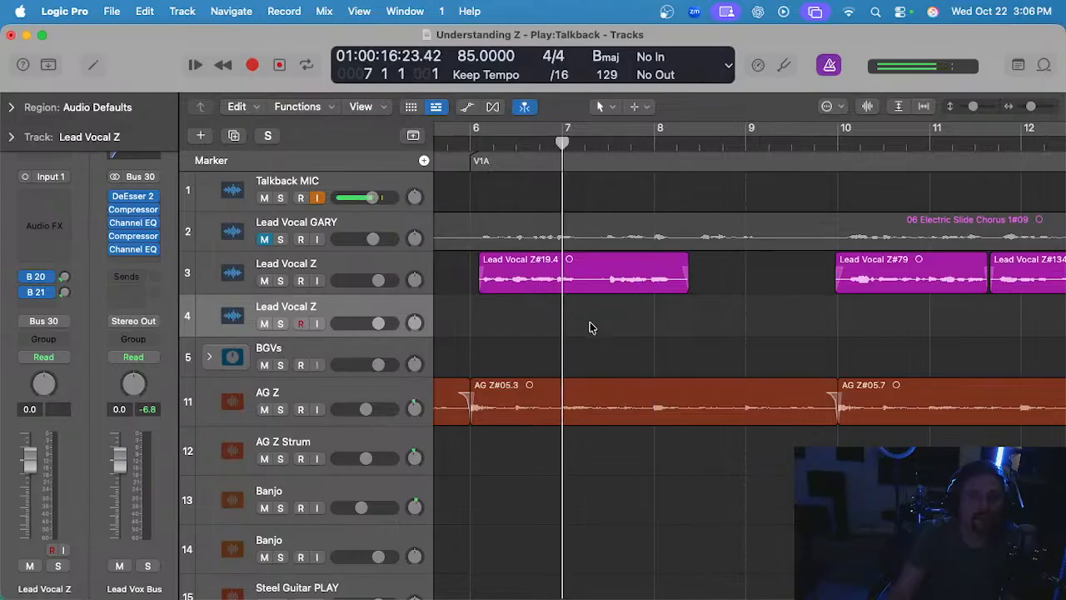
{"action": "key", "text": "r"}
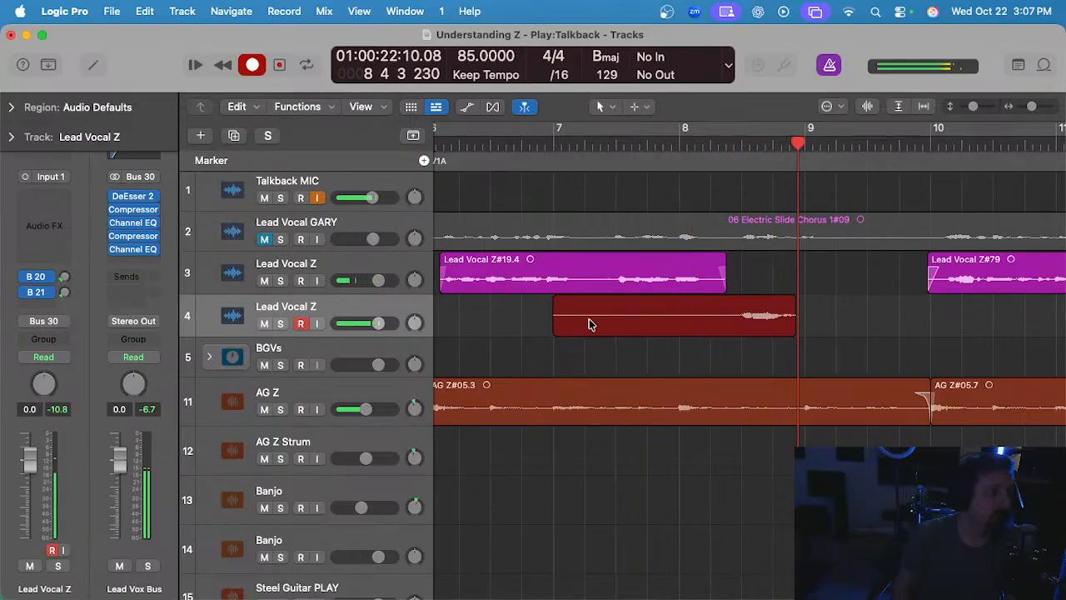
{"action": "key", "text": "space"}
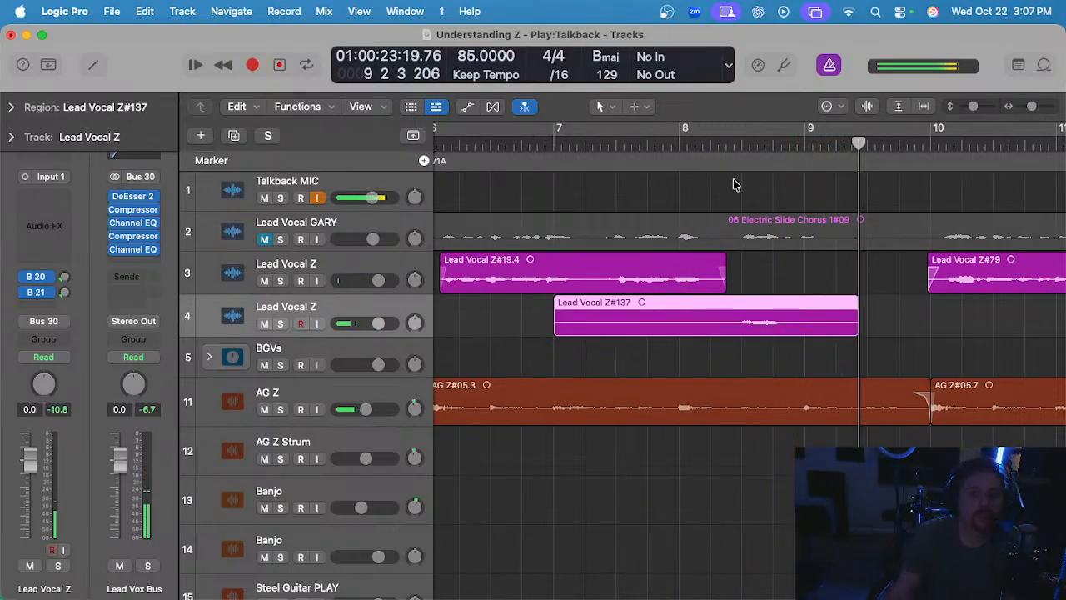
{"action": "double_click", "coordinate": [724, 139]}
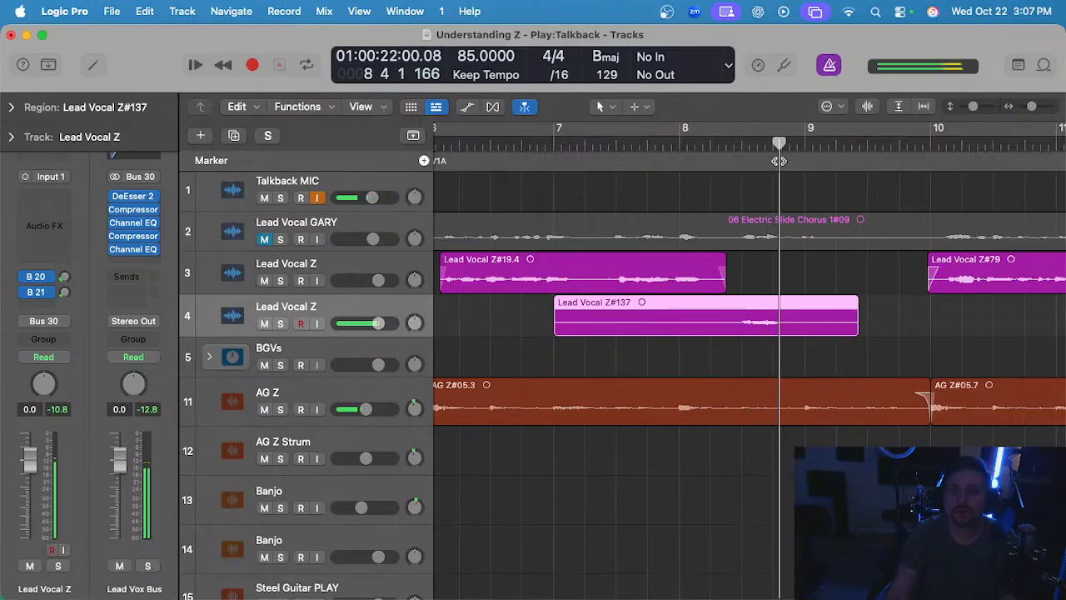
{"action": "left_click", "coordinate": [599, 145]}
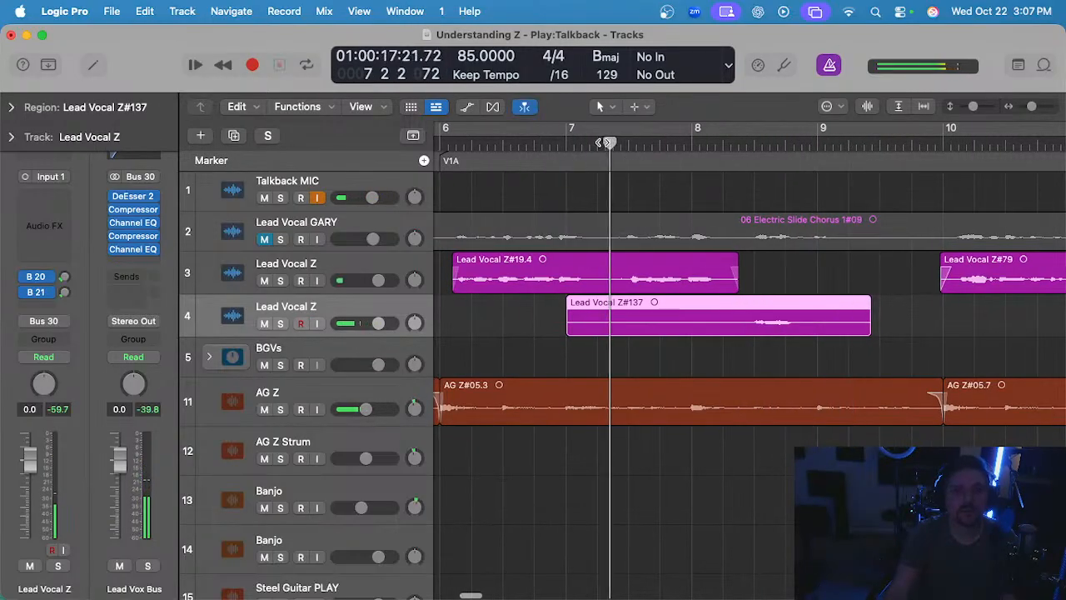
{"action": "scroll", "coordinate": [609, 154], "scroll_direction": "down", "scroll_amount": 3}
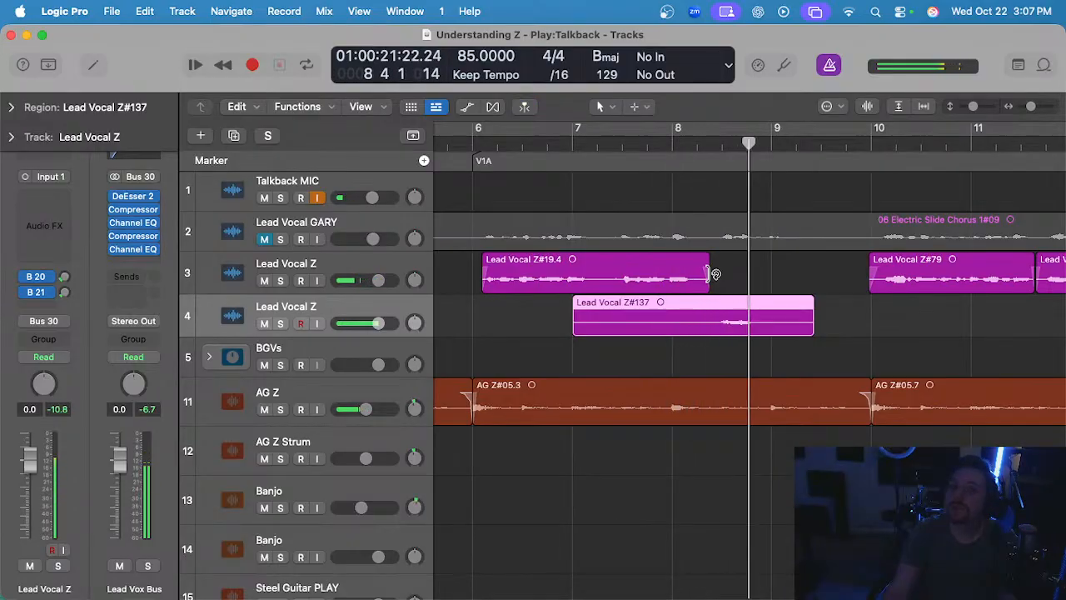
{"action": "key", "text": "Delete"}
- Record another vocal take on track 4 from the middle of bar 7, play it back, and delete it
{"action": "left_click", "coordinate": [671, 143]}
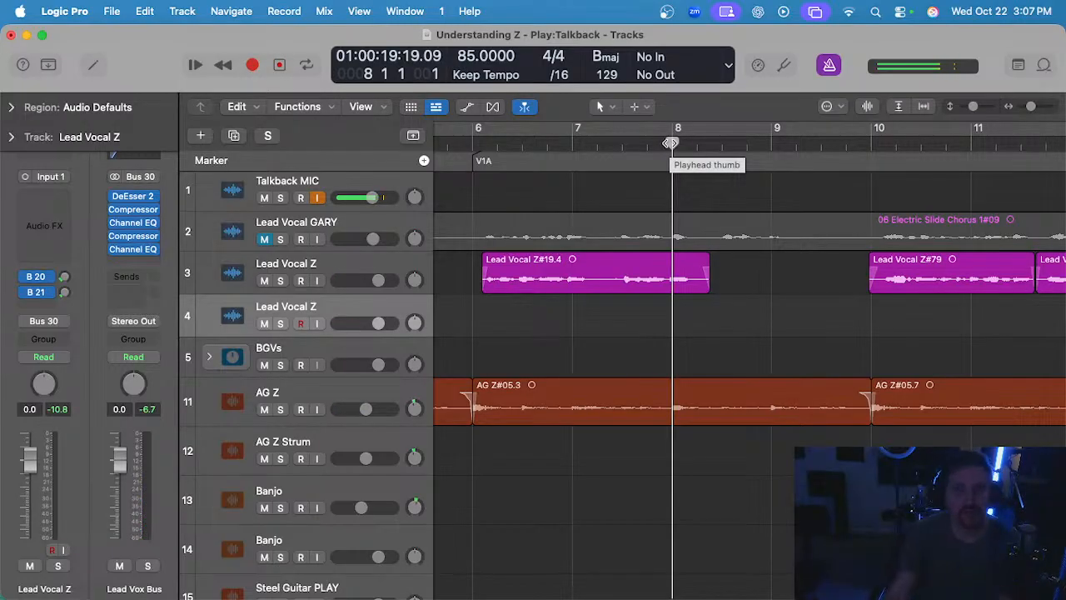
{"action": "left_click", "coordinate": [621, 142]}
{"action": "key", "text": "r"}
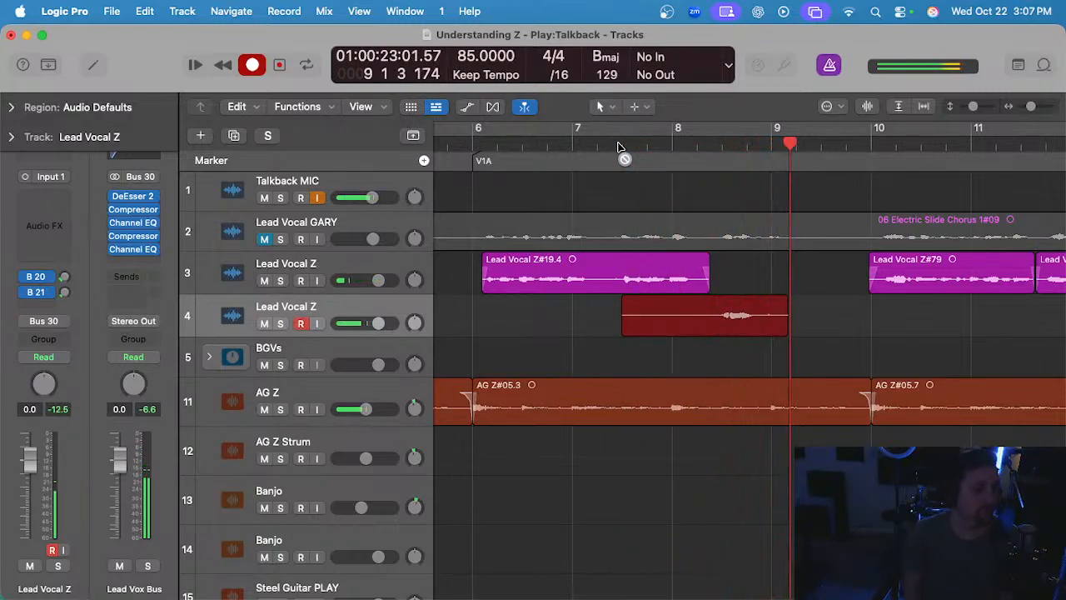
{"action": "key", "text": "space"}
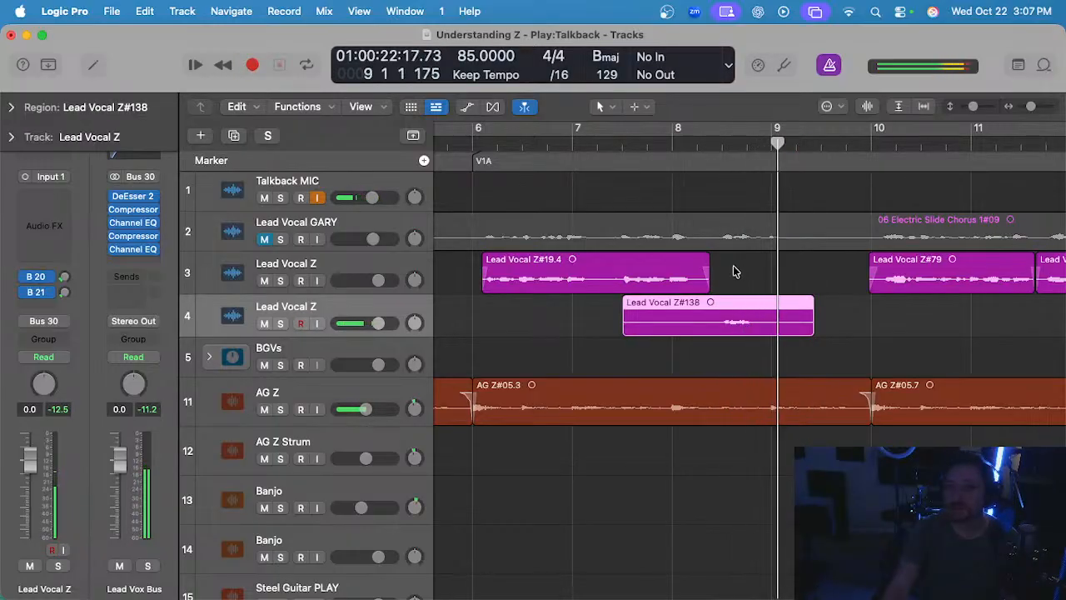
{"action": "key", "text": "space"}
{"action": "key", "text": "Delete"}
- Record the vocal phrase on track 4 starting at bar 8, review the playback, and delete the take
{"action": "left_click", "coordinate": [671, 143]}
{"action": "key", "text": "r"}
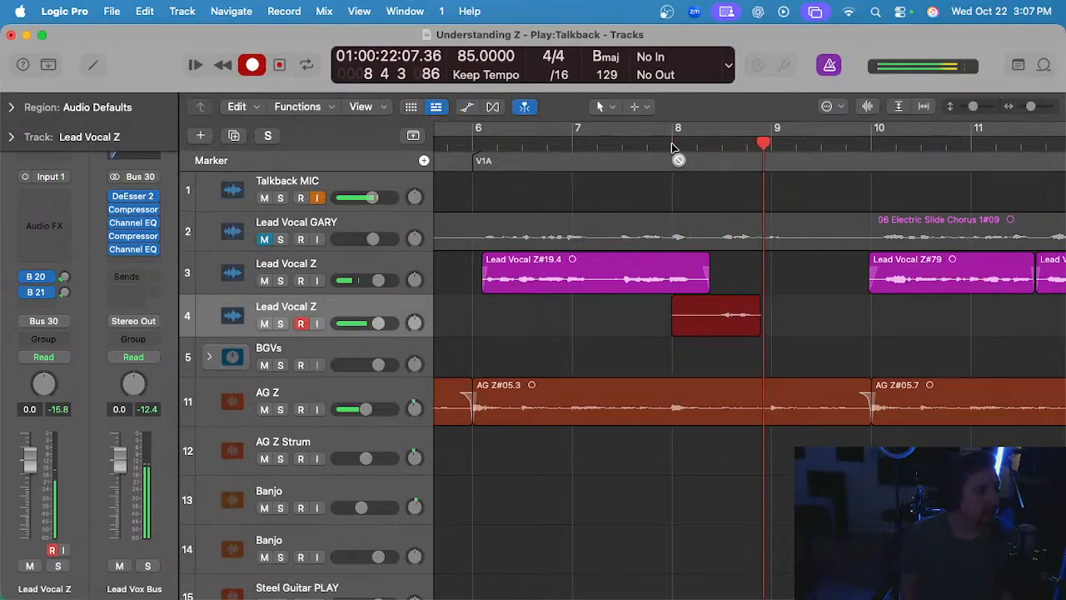
{"action": "key", "text": "space"}
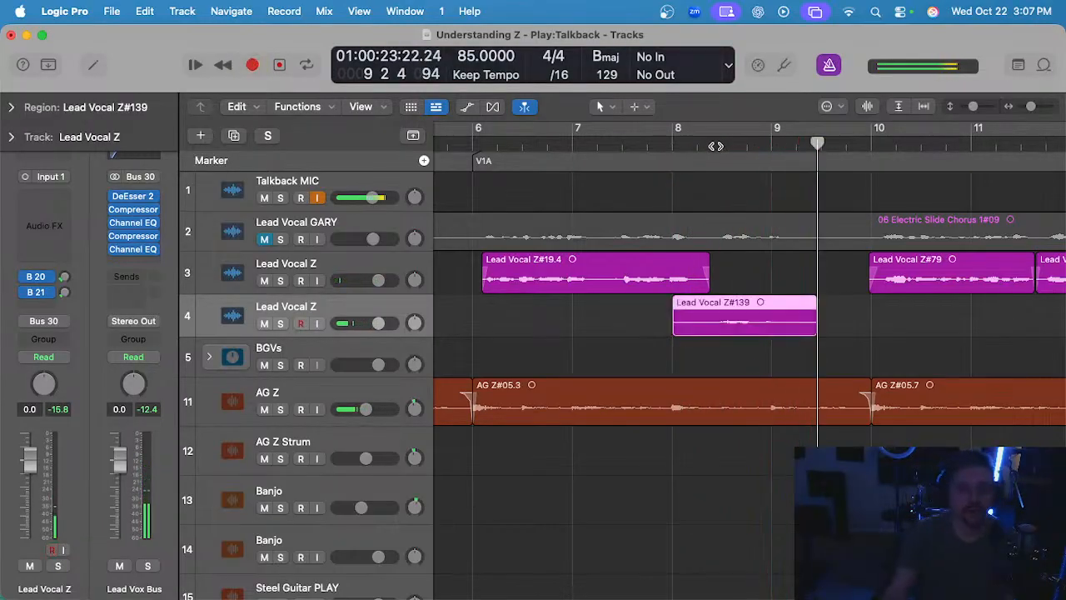
{"action": "left_click", "coordinate": [721, 145]}
{"action": "key", "text": "space"}
{"action": "scroll", "coordinate": [747, 302], "scroll_direction": "up", "scroll_amount": 3}
{"action": "scroll", "coordinate": [748, 301], "scroll_direction": "down", "scroll_amount": 1}
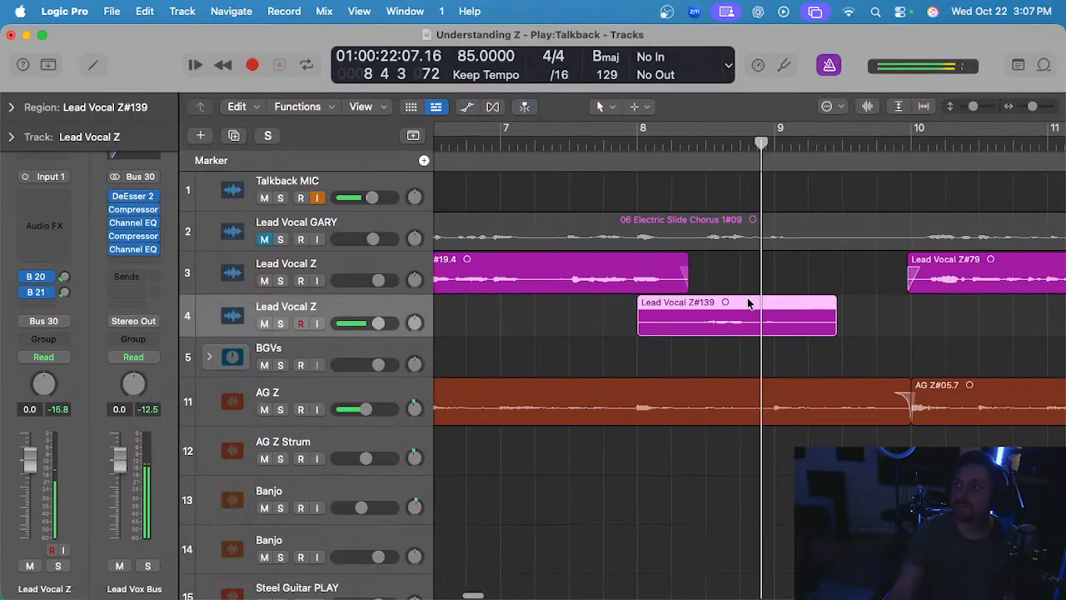
{"action": "key", "text": "space"}
{"action": "key", "text": "Delete"}
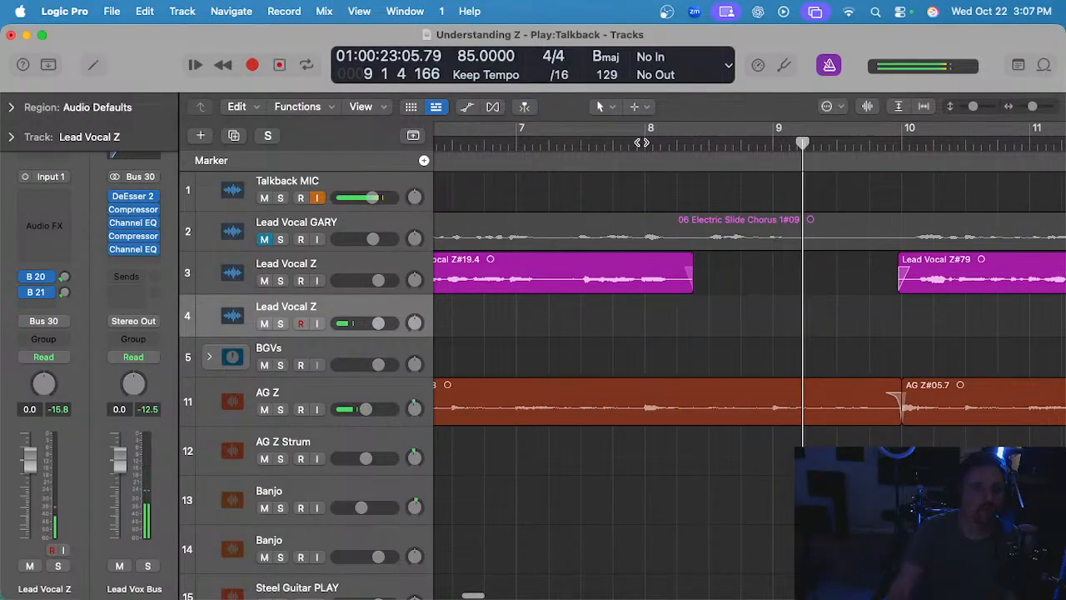
- Record the phrase again from bar 8, check the take soloed and within the mix, and discard it
{"action": "left_click", "coordinate": [641, 142]}
{"action": "key", "text": "r"}
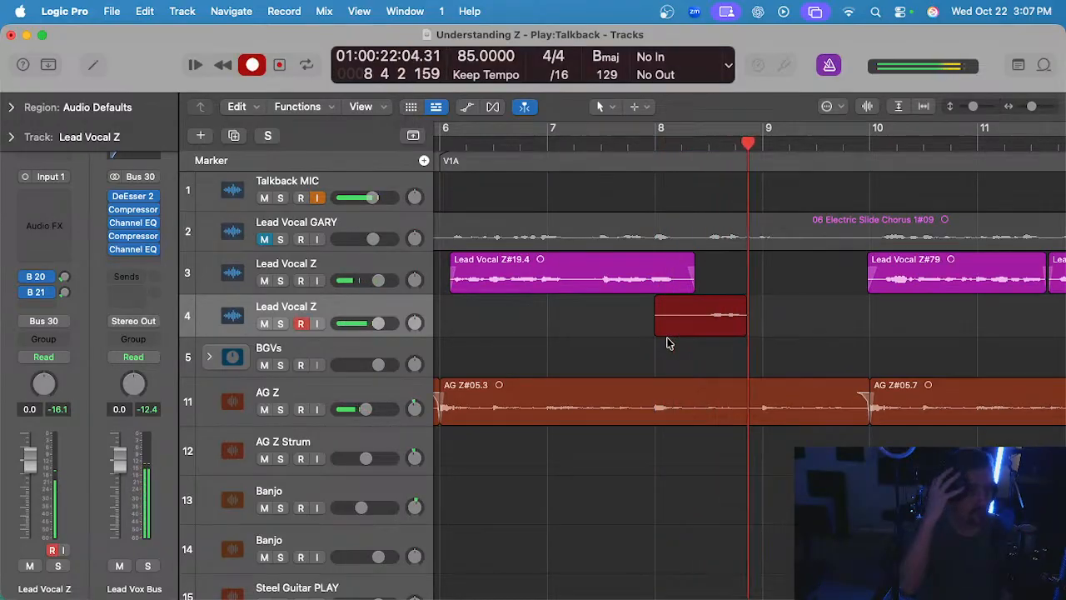
{"action": "key", "text": "r"}
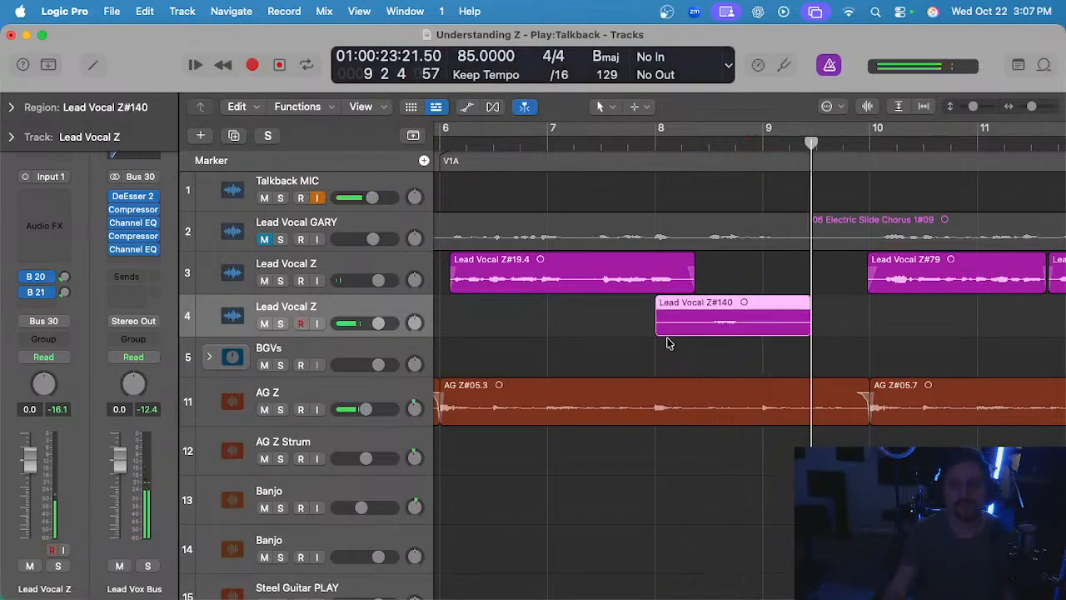
{"action": "left_click", "coordinate": [733, 143]}
{"action": "key", "text": "s"}
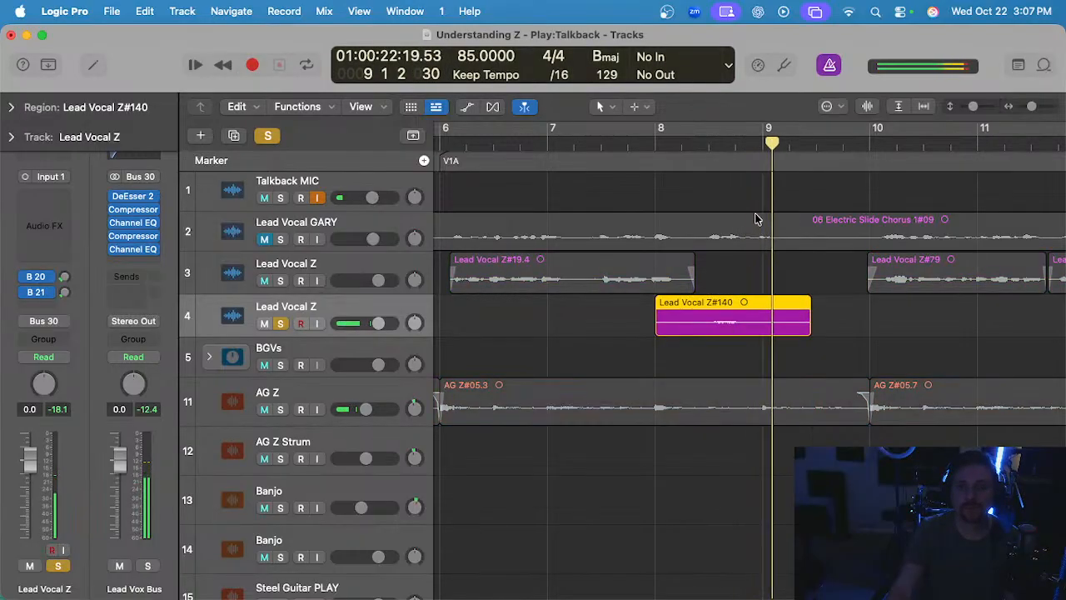
{"action": "key", "text": "s"}
{"action": "left_click", "coordinate": [652, 145]}
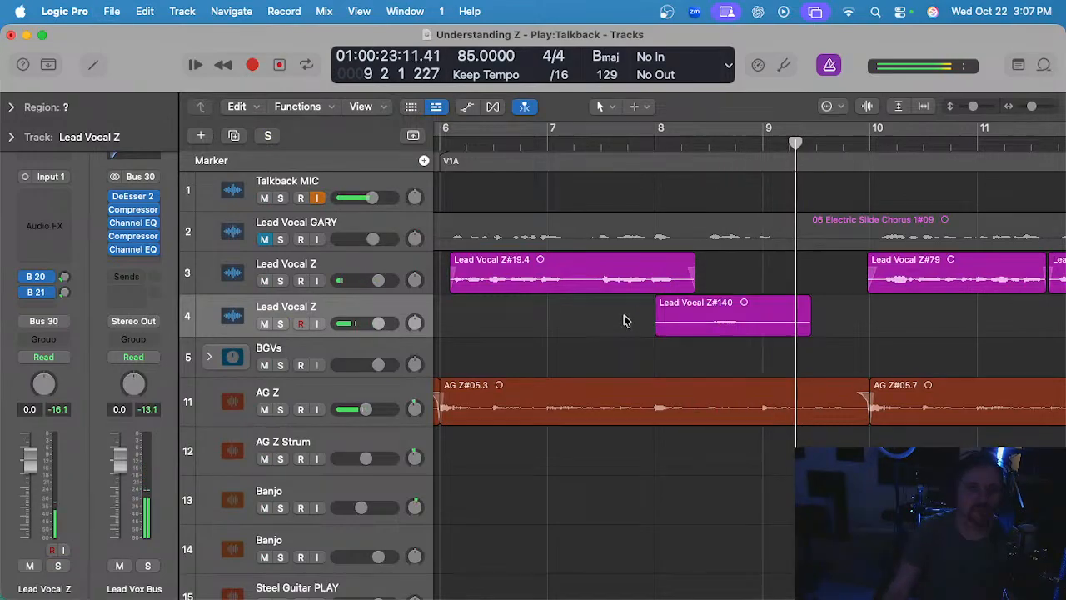
{"action": "key", "text": "Delete"}
- Record a replacement vocal take on track 4 from bar 8 to early bar 9, then play it back and deselect it
{"action": "left_click", "coordinate": [654, 145]}
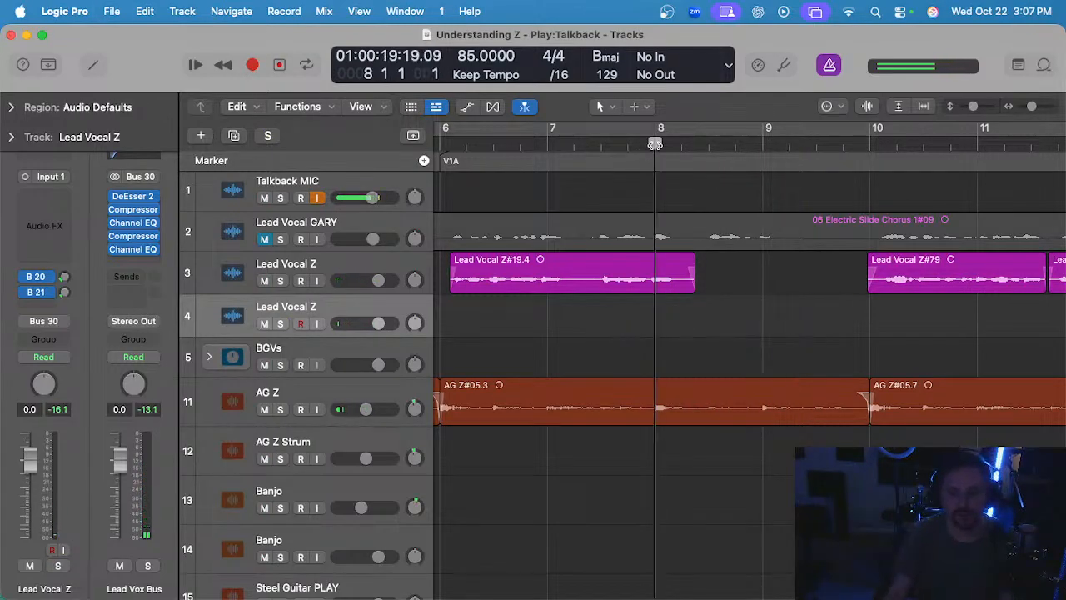
{"action": "key", "text": "r"}
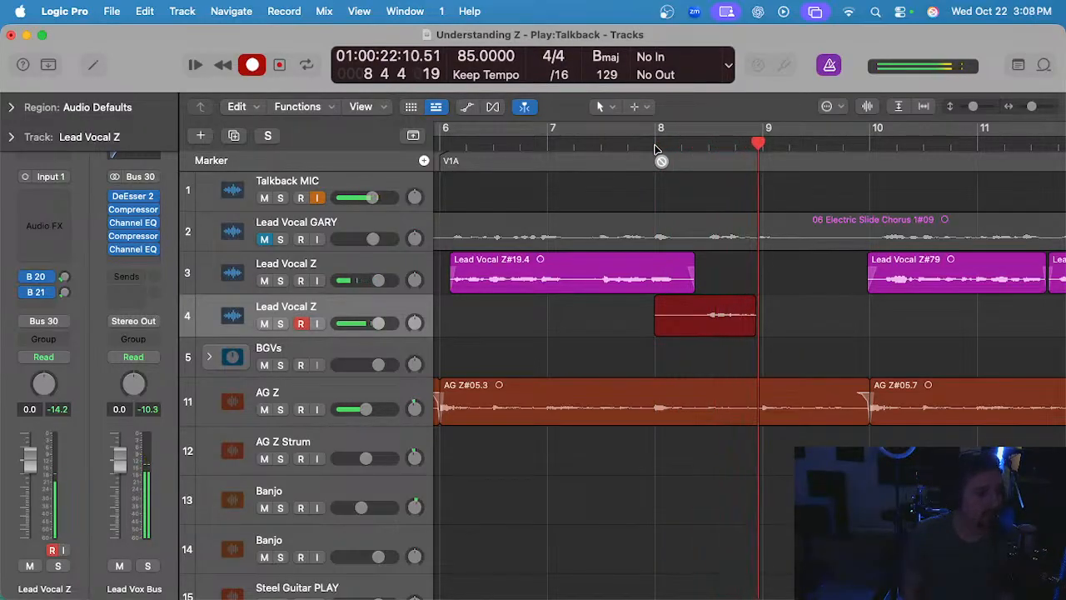
{"action": "key", "text": "space"}
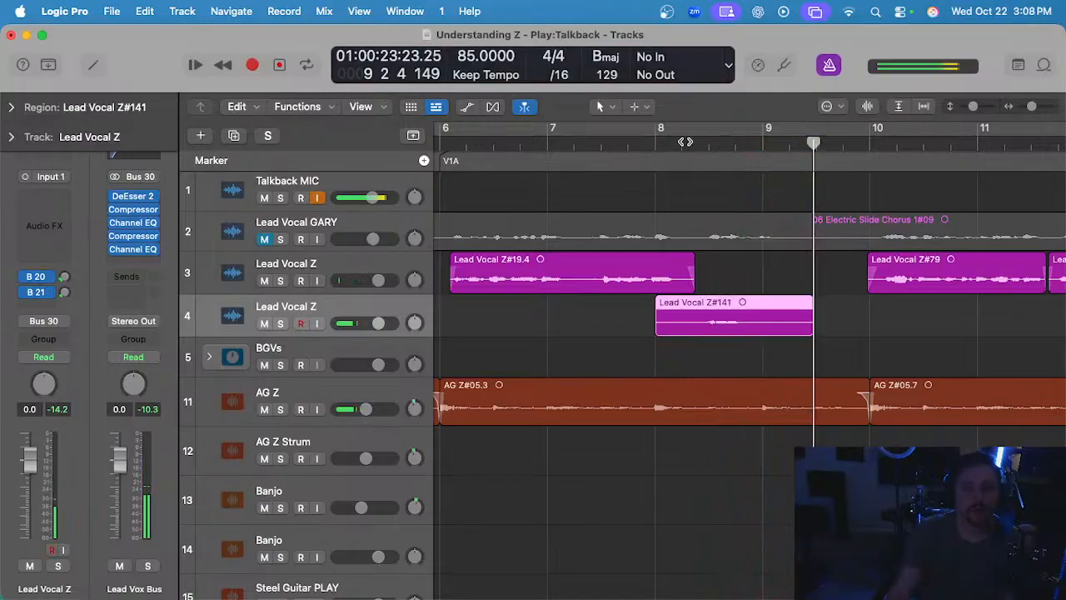
{"action": "left_click", "coordinate": [683, 144]}
{"action": "key", "text": "space"}
{"action": "scroll", "coordinate": [725, 266], "scroll_direction": "up", "scroll_amount": 2}
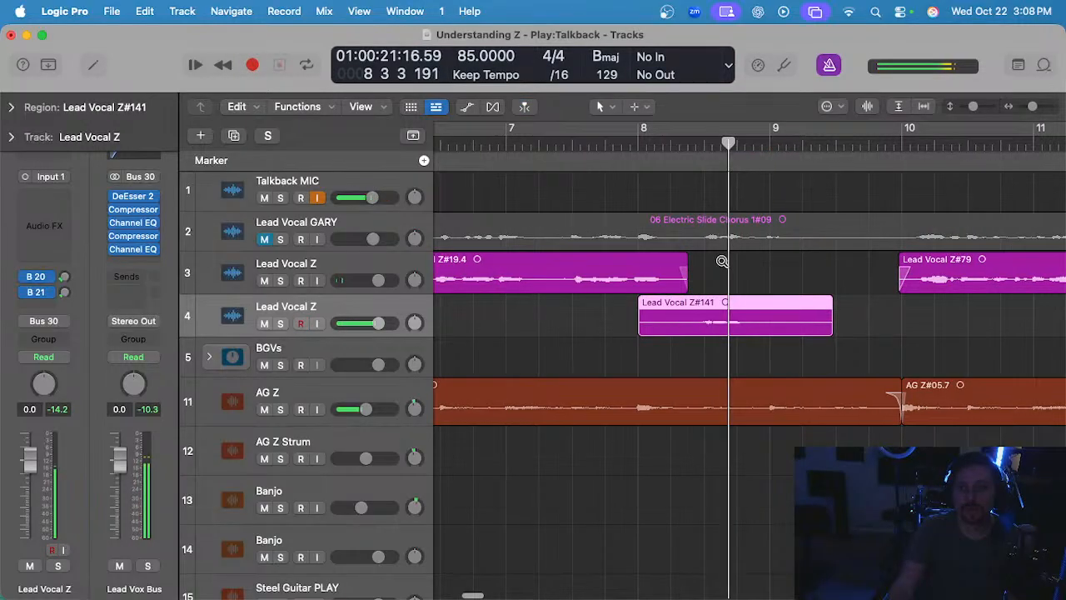
{"action": "scroll", "coordinate": [724, 270], "scroll_direction": "down", "scroll_amount": 2}
{"action": "left_click", "coordinate": [726, 280]}
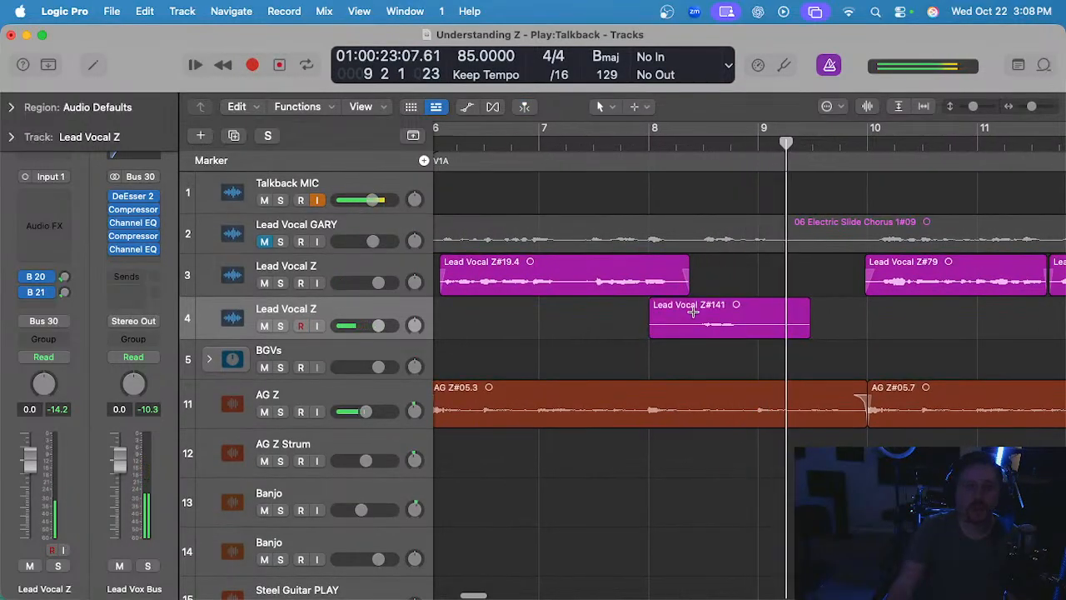
- Trim the new take's silent start back to the end of Lead Vocal Z#19.4, then enlarge the track waveforms
{"action": "left_click_drag", "start_coordinate": [690, 314], "coordinate": [618, 317]}
{"action": "key", "text": "Delete"}
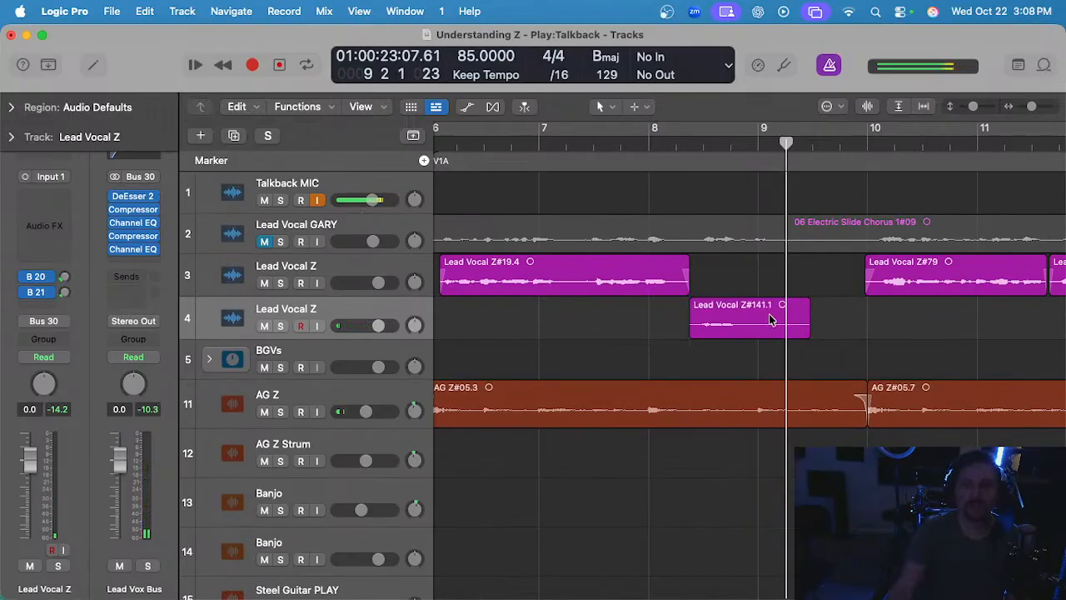
{"action": "left_click", "coordinate": [869, 106]}
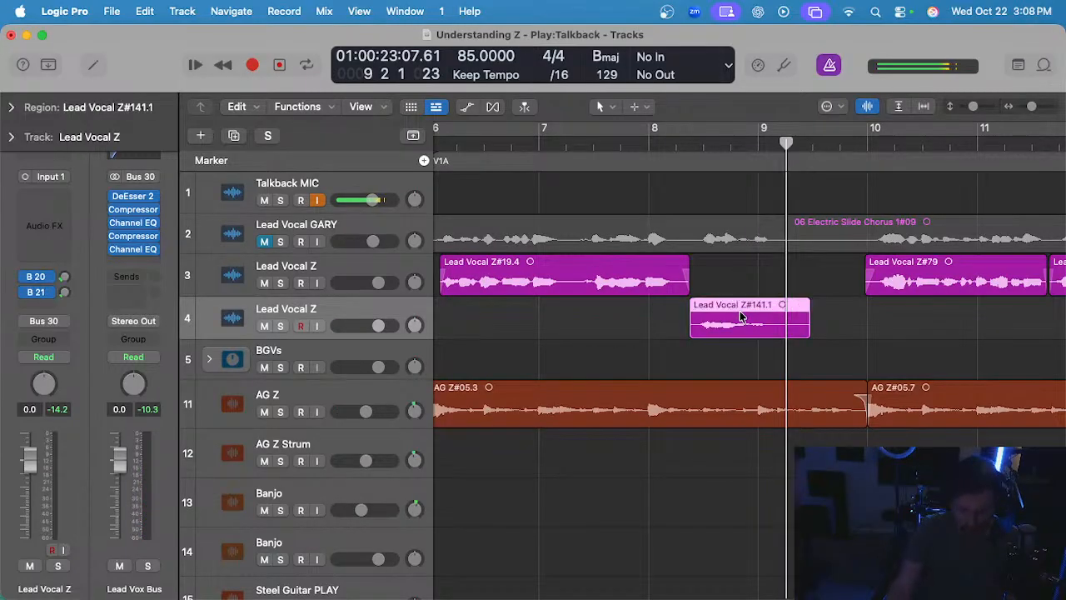
- Raise the gain of the Lead Vocal Z#141.1 region by about 3.7 dB with the Gain tool
{"action": "key", "text": "t"}
{"action": "key", "text": "g"}
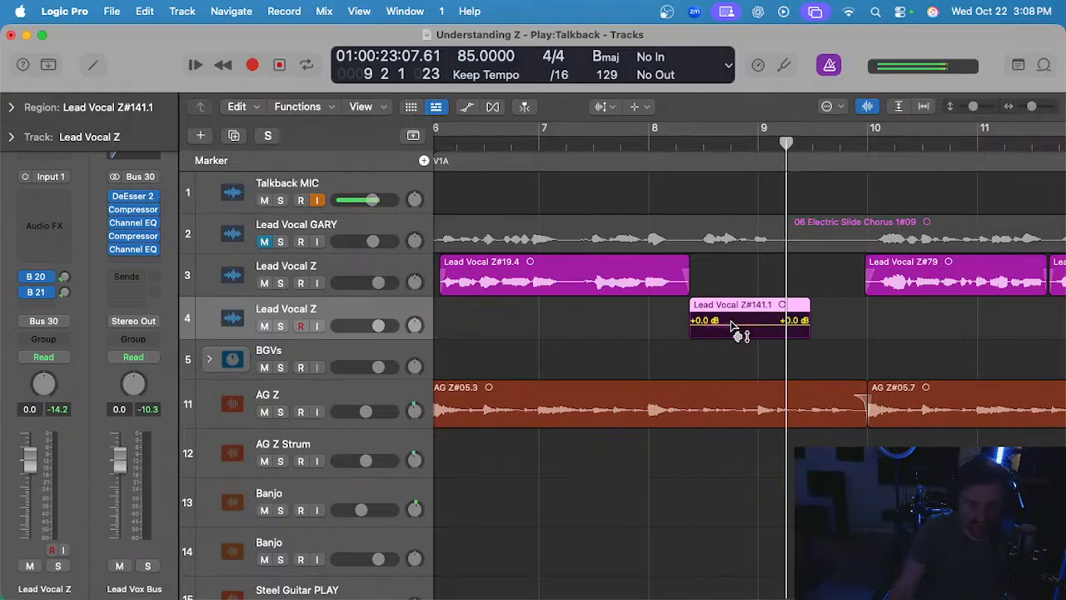
{"action": "key", "text": "t"}
{"action": "key", "text": "t"}
{"action": "key", "text": "t"}
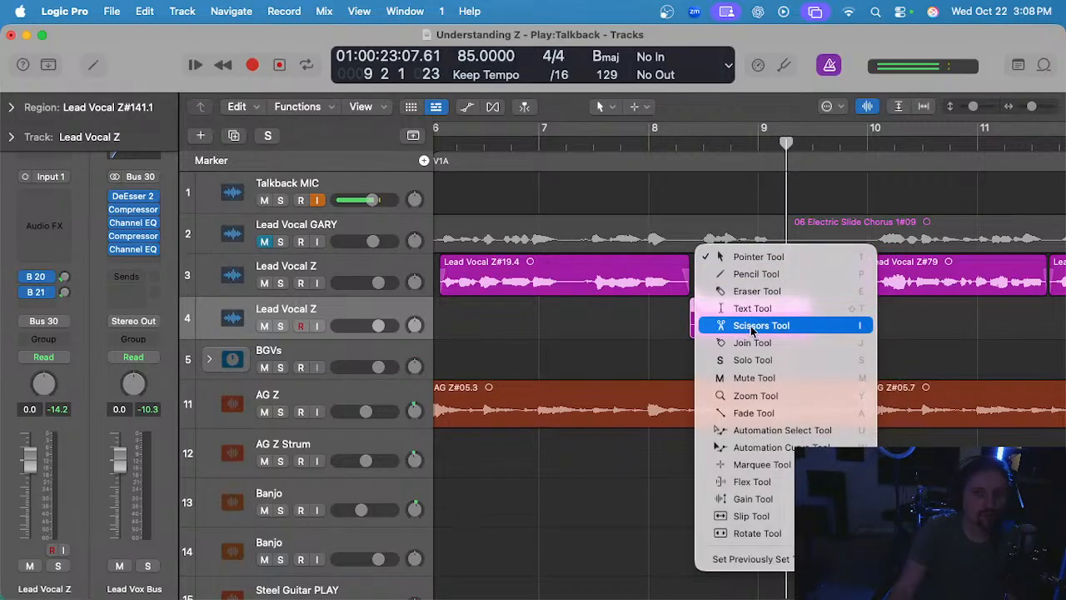
{"action": "left_click", "coordinate": [610, 326]}
{"action": "key", "text": "t"}
{"action": "key", "text": "g"}
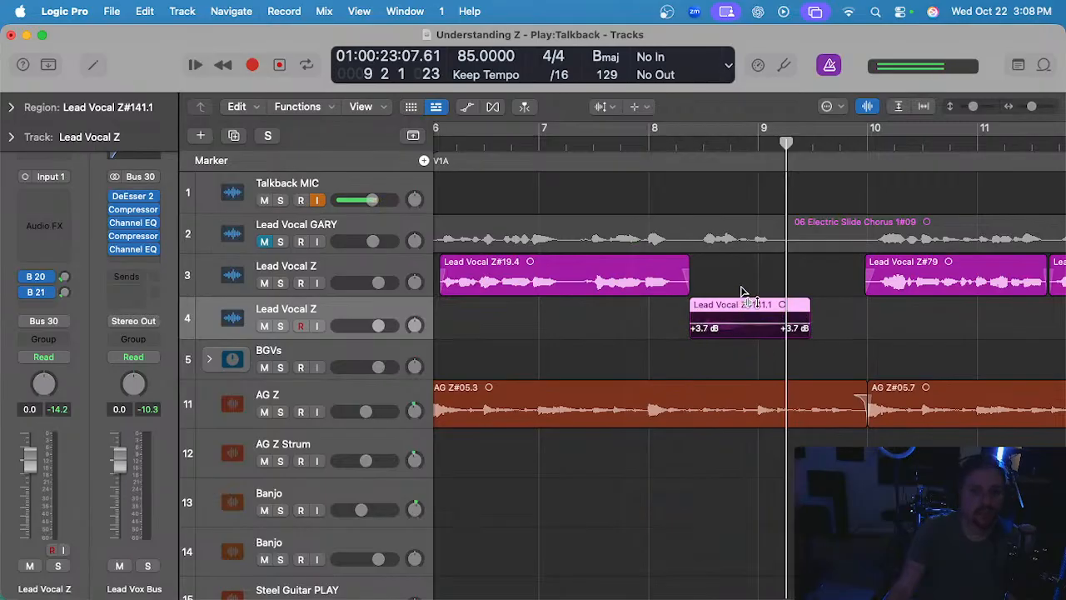
{"action": "key", "text": "t"}
{"action": "key", "text": "t"}
- Trim the end of Lead Vocal Z#141.1 back to shortly after bar 9 and move the region up to Lead Vocal Z track 3
{"action": "scroll", "coordinate": [820, 310], "scroll_direction": "up", "scroll_amount": 3}
{"action": "left_click", "coordinate": [799, 344]}
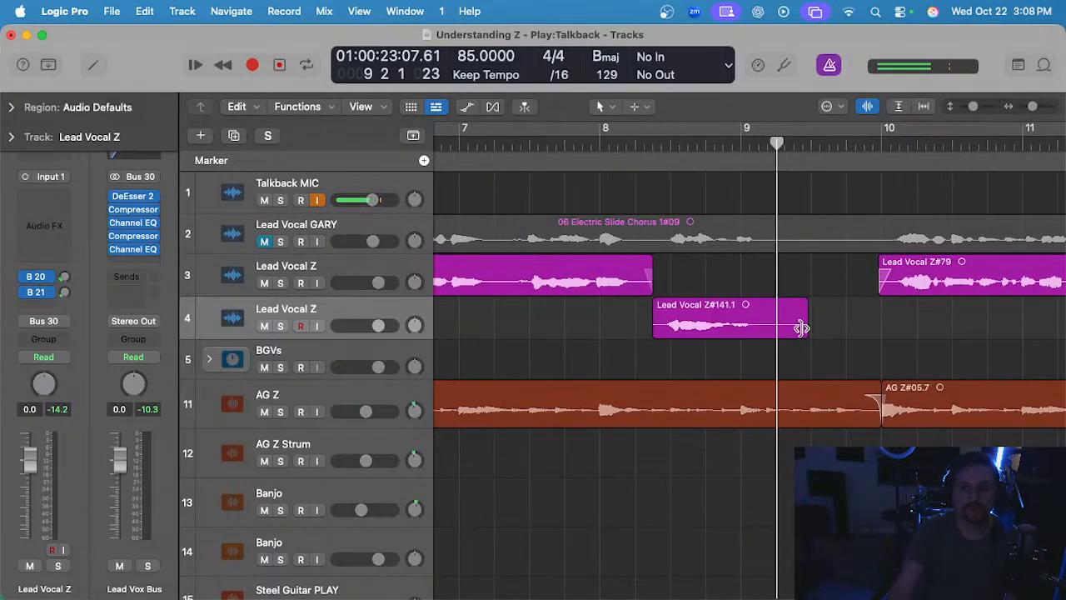
{"action": "left_click_drag", "start_coordinate": [801, 328], "coordinate": [781, 304]}
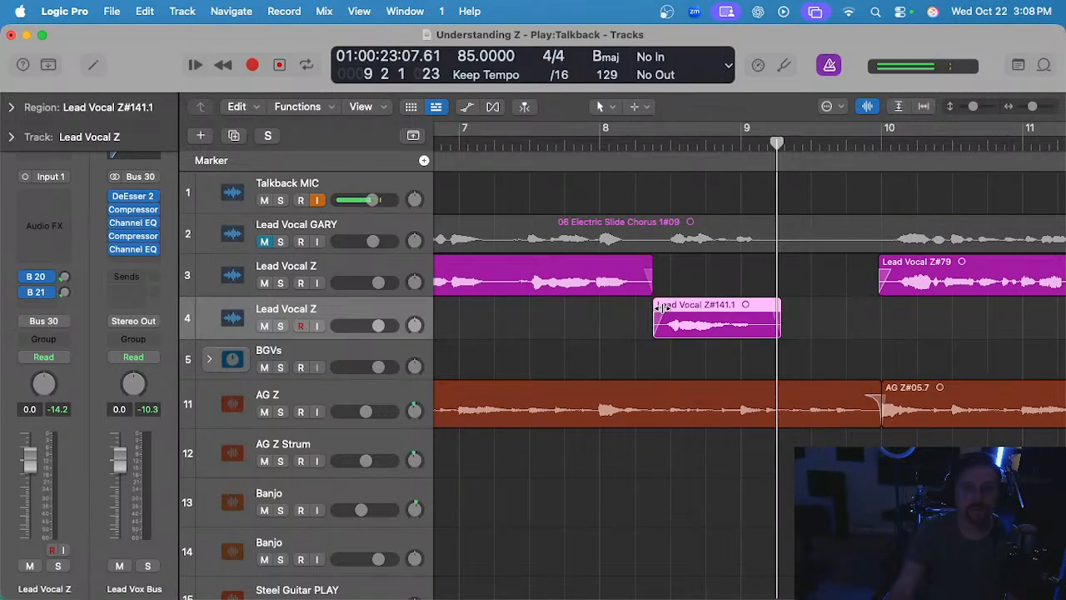
{"action": "left_click_drag", "start_coordinate": [686, 305], "coordinate": [686, 263]}
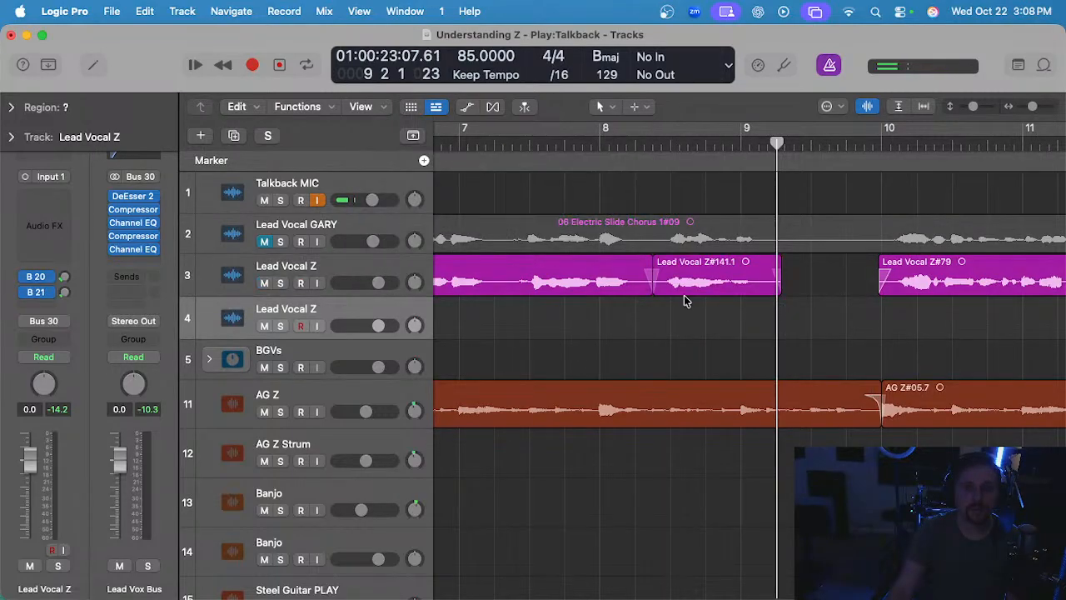
{"action": "scroll", "coordinate": [599, 362], "scroll_direction": "down", "scroll_amount": 3}
- Open Lead Vocal Z#141.1 on track 3 in the Flex Pitch editor and play the phrase
{"action": "left_click", "coordinate": [309, 267]}
{"action": "left_click", "coordinate": [698, 293]}
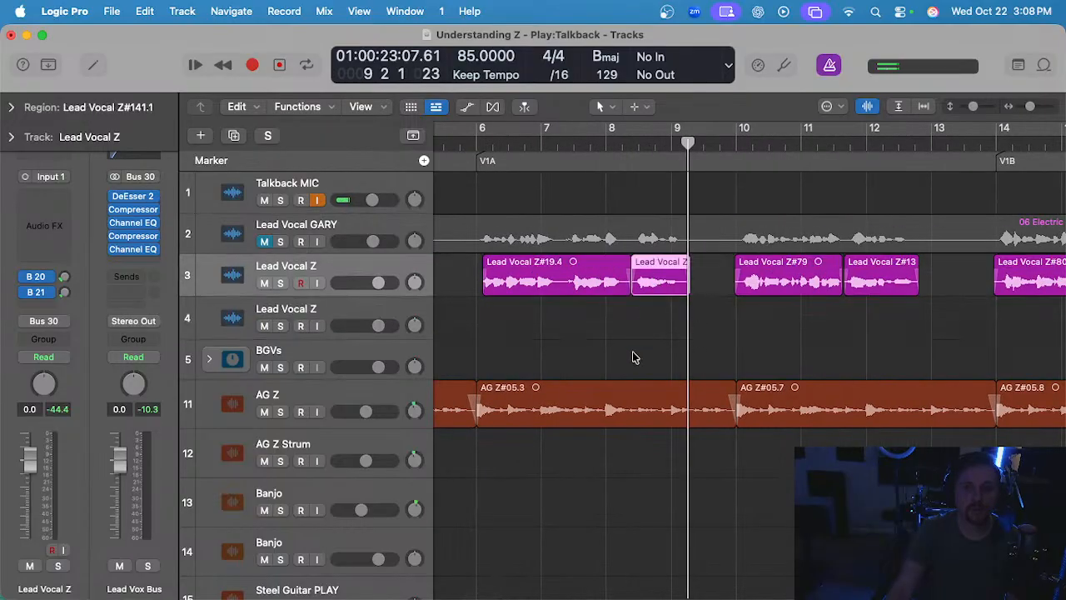
{"action": "key", "text": "e"}
{"action": "left_click", "coordinate": [498, 246]}
{"action": "left_click", "coordinate": [498, 248]}
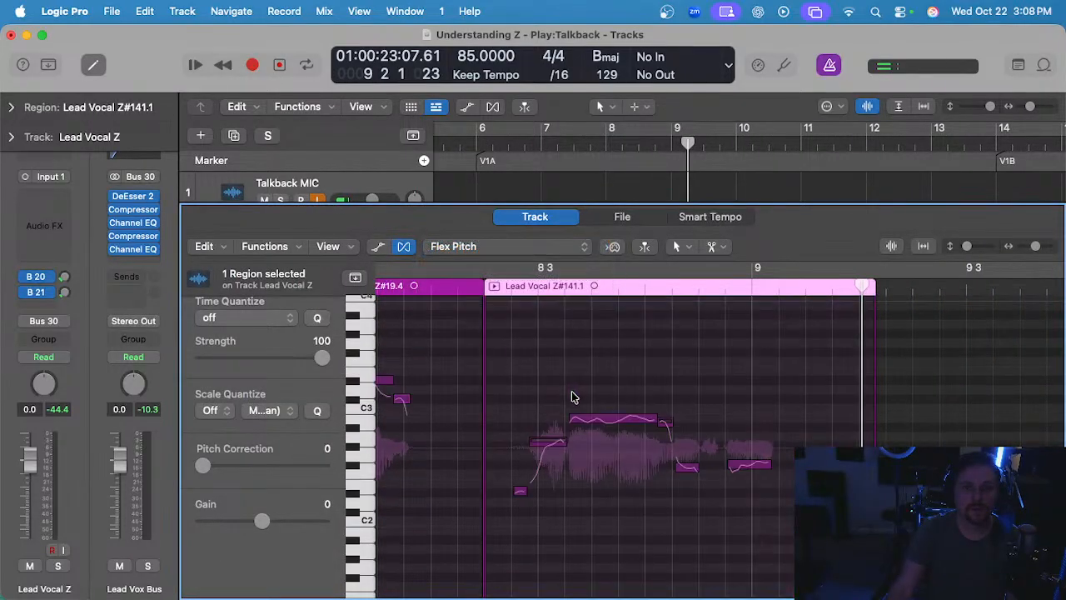
{"action": "left_click", "coordinate": [476, 271]}
{"action": "key", "text": "space"}
{"action": "scroll", "coordinate": [575, 387], "scroll_direction": "up", "scroll_amount": 3}
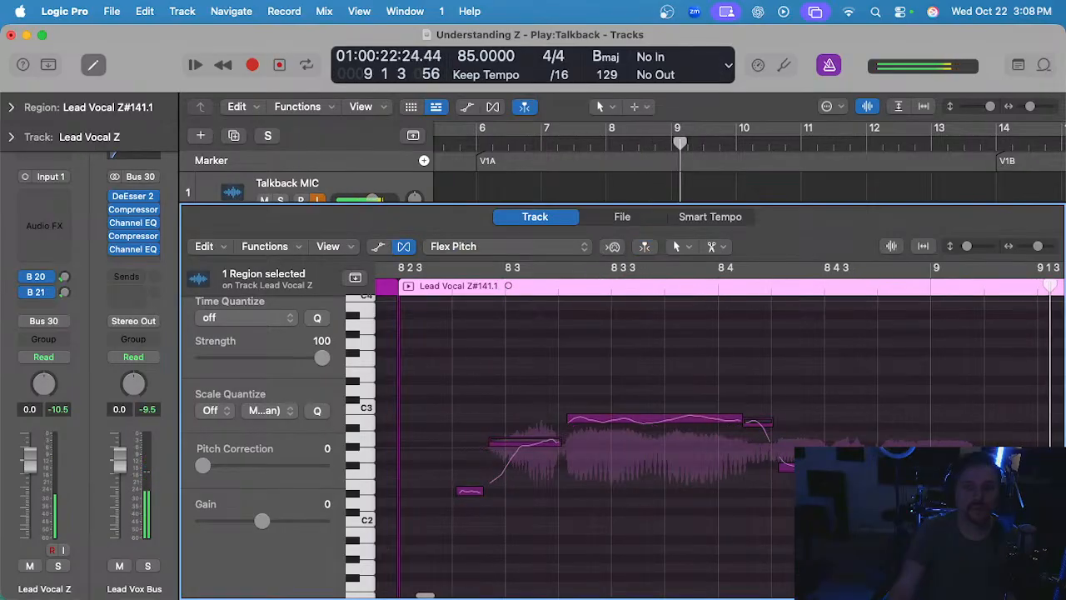
- Correct the phrase's closing note, smooth the long note just below C3, and play the phrase again
{"action": "left_click", "coordinate": [790, 466]}
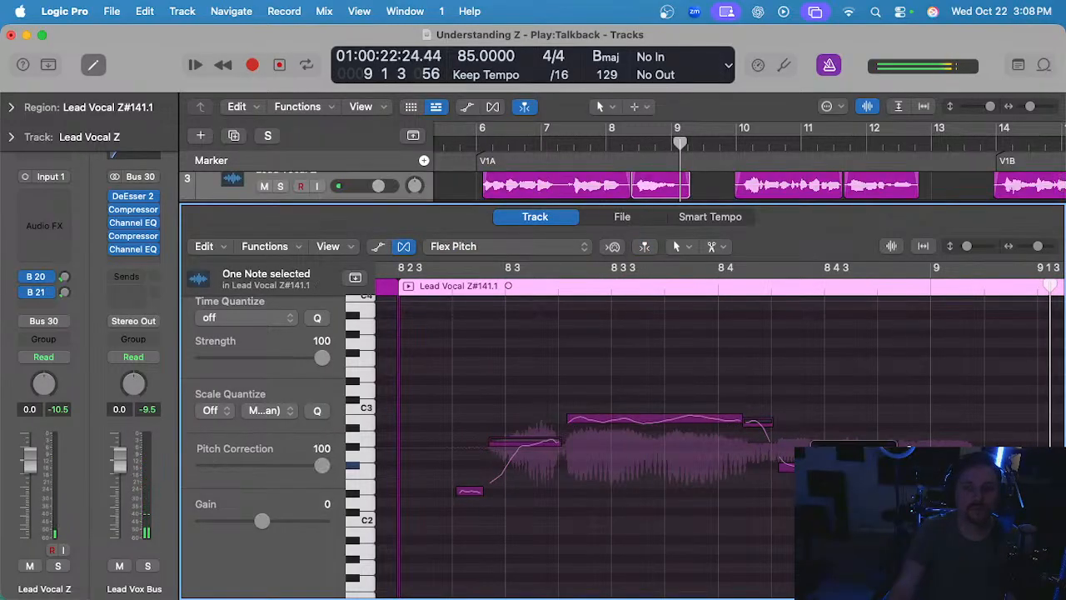
{"action": "left_click", "coordinate": [832, 466]}
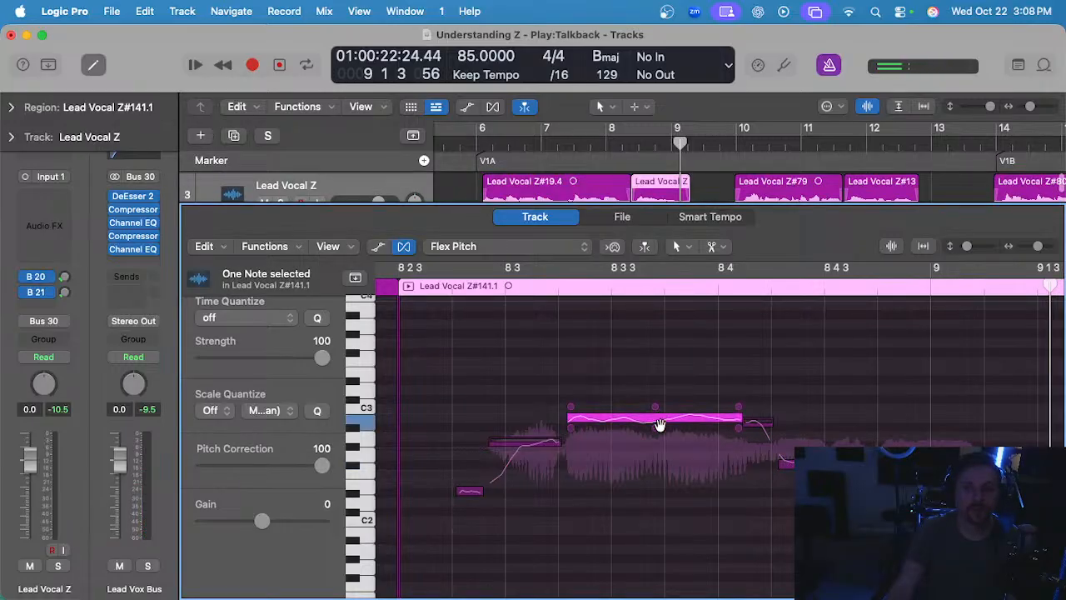
{"action": "left_click", "coordinate": [571, 391]}
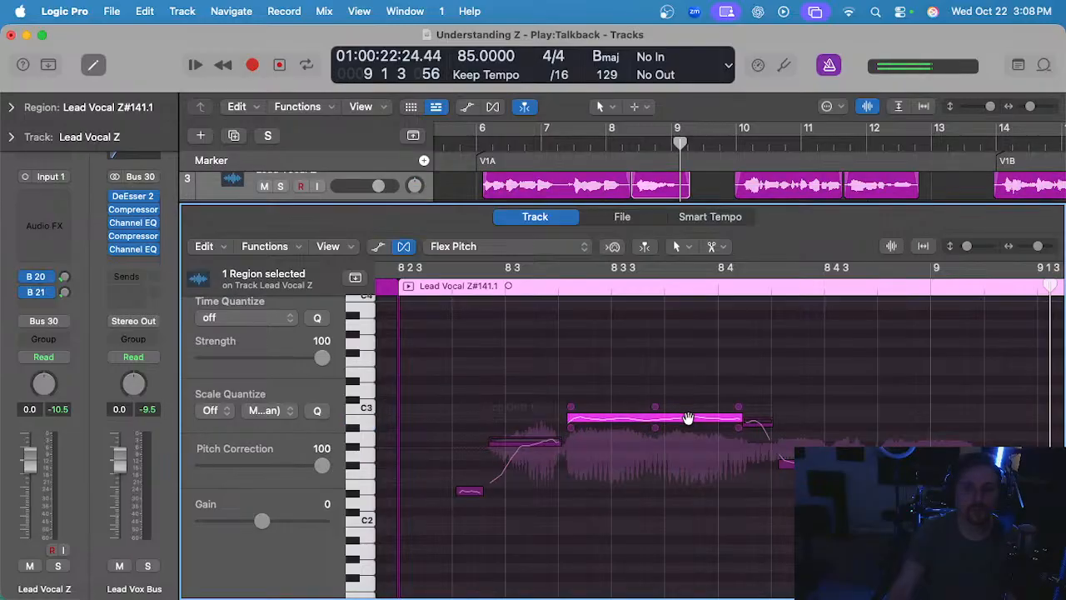
{"action": "left_click", "coordinate": [449, 289]}
{"action": "key", "text": "space"}
{"action": "scroll", "coordinate": [524, 345], "scroll_direction": "up", "scroll_amount": 1}
{"action": "left_click", "coordinate": [522, 386]}
{"action": "scroll", "coordinate": [563, 407], "scroll_direction": "right", "scroll_amount": 2}
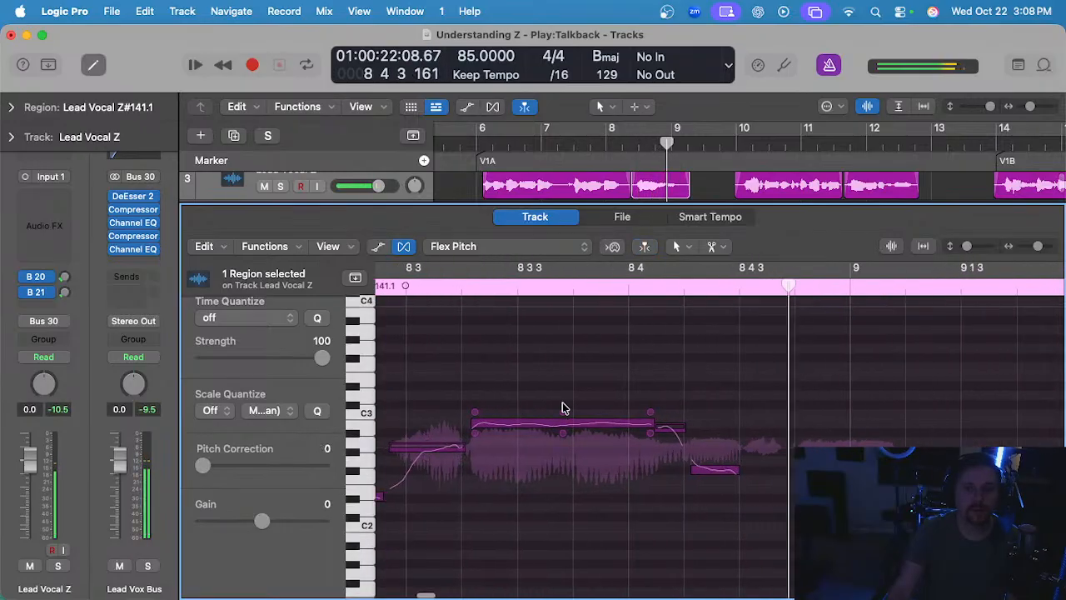
{"action": "scroll", "coordinate": [632, 450], "scroll_direction": "right", "scroll_amount": 1}
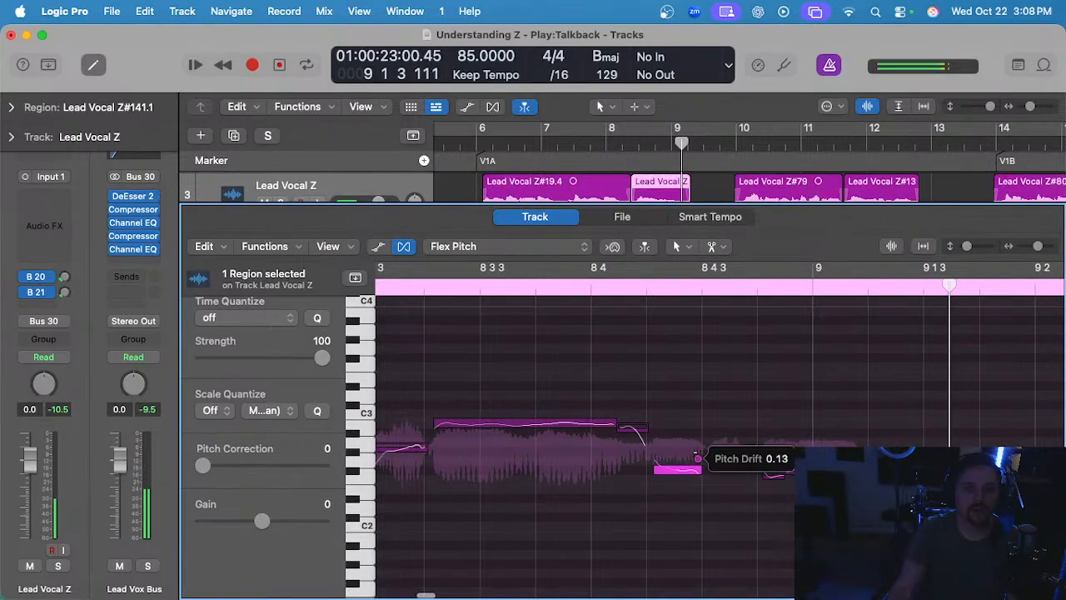
- Set the pitch drift of the note before 8 4 3 to about 0.13 and the preceding short note's fine pitch to about 45
{"action": "left_click_drag", "start_coordinate": [697, 456], "coordinate": [697, 455]}
{"action": "scroll", "coordinate": [565, 332], "scroll_direction": "left", "scroll_amount": 1}
{"action": "scroll", "coordinate": [646, 399], "scroll_direction": "up", "scroll_amount": 3}
{"action": "left_click_drag", "start_coordinate": [634, 418], "coordinate": [635, 415]}
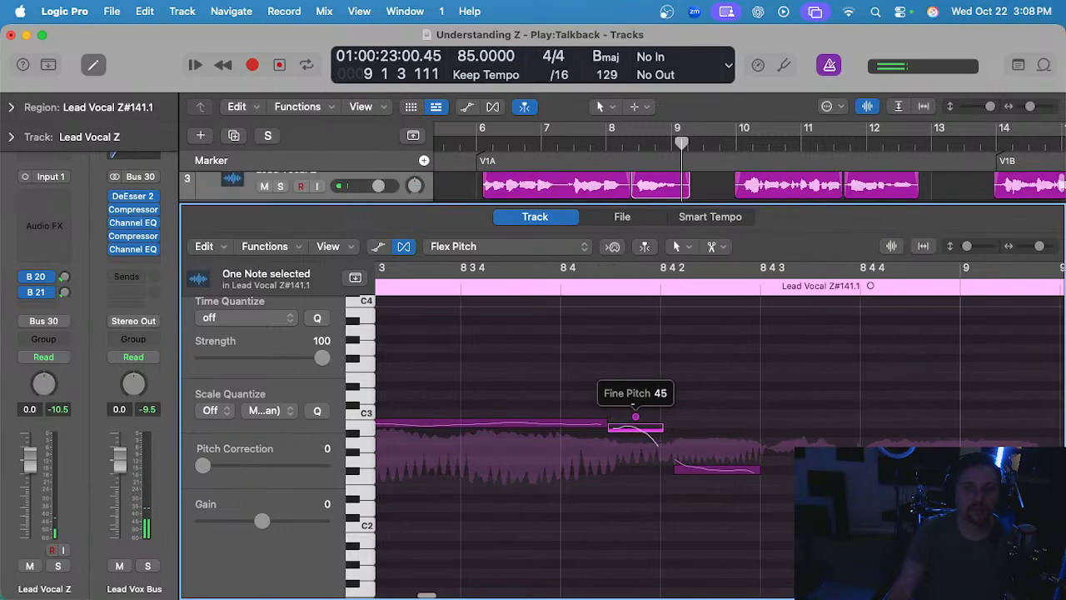
{"action": "scroll", "coordinate": [632, 367], "scroll_direction": "down", "scroll_amount": 5}
- Flatten the remaining vibrato of the long note just below C3 and play the phrase back
{"action": "double_click", "coordinate": [408, 279]}
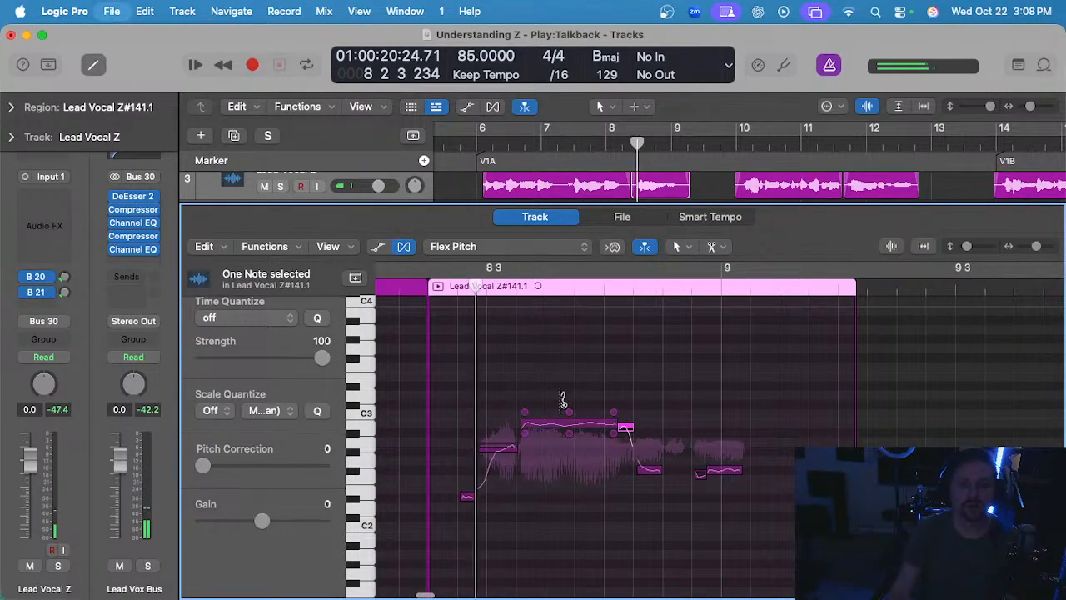
{"action": "scroll", "coordinate": [560, 394], "scroll_direction": "up", "scroll_amount": 2}
{"action": "left_click_drag", "start_coordinate": [575, 433], "coordinate": [575, 435]}
{"action": "scroll", "coordinate": [528, 379], "scroll_direction": "down", "scroll_amount": 4}
{"action": "scroll", "coordinate": [526, 379], "scroll_direction": "down", "scroll_amount": 2}
{"action": "key", "text": "space"}
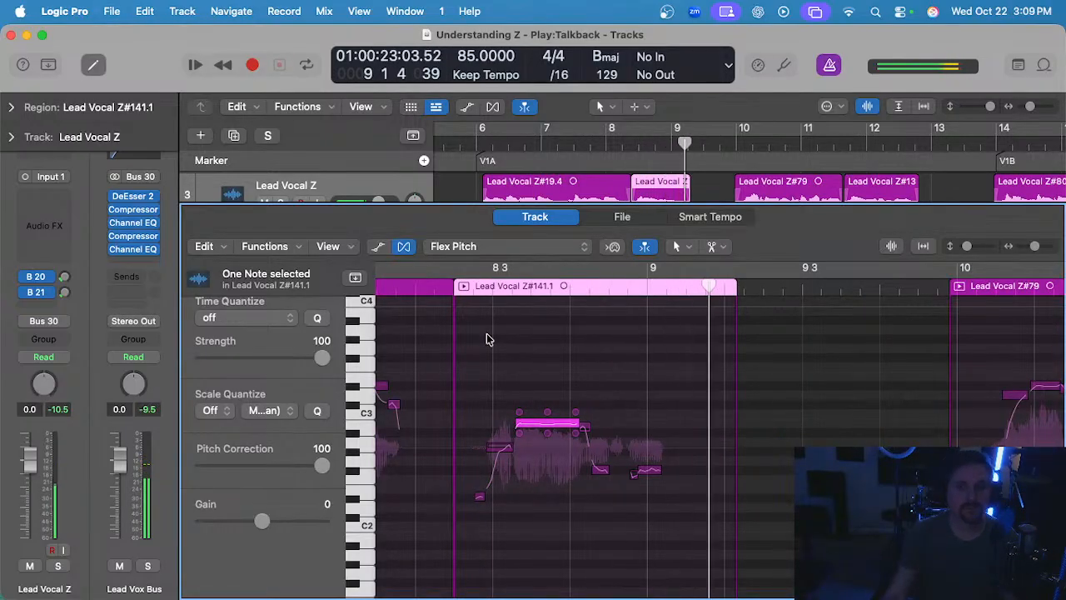
- Close the Flex Pitch editor and turn off the metronome while V1A plays
{"action": "key", "text": "e"}
{"action": "key", "text": "super+Left"}
{"action": "left_click", "coordinate": [702, 264]}
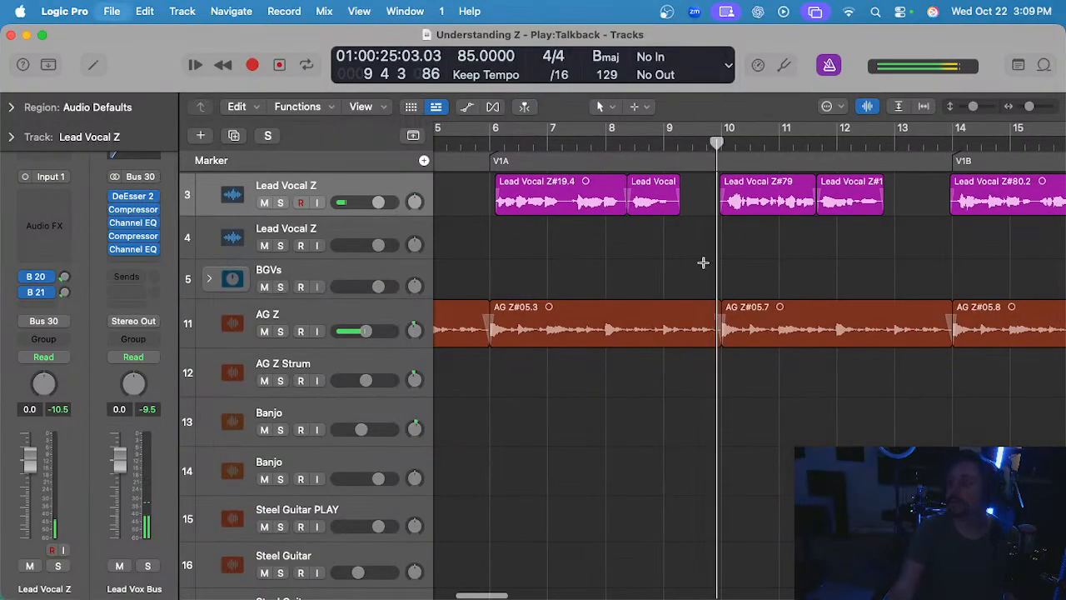
{"action": "key", "text": "super+Left"}
{"action": "scroll", "coordinate": [704, 267], "scroll_direction": "up", "scroll_amount": 3}
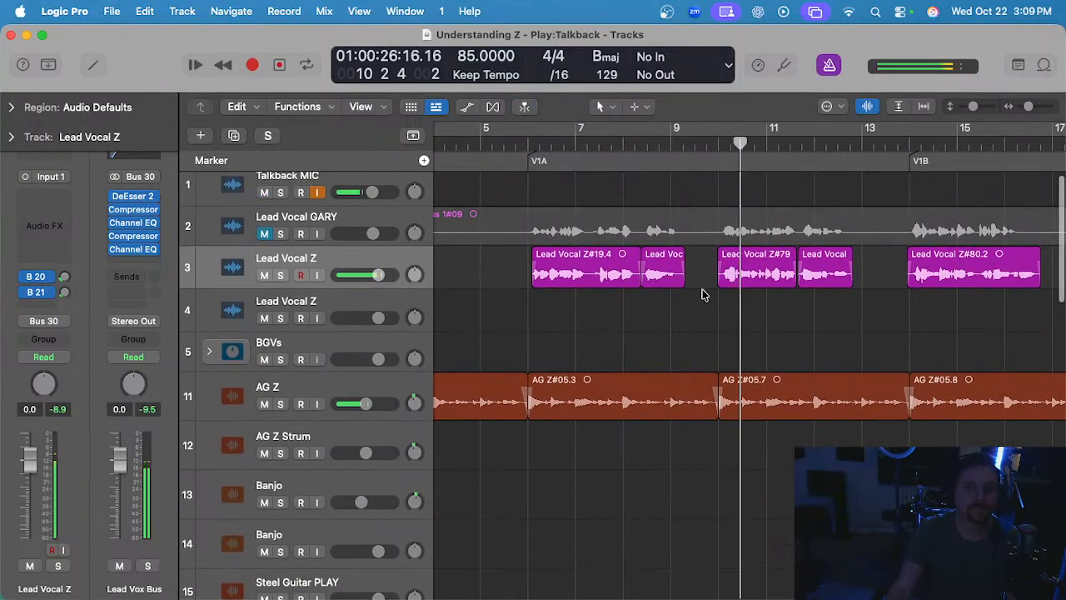
{"action": "left_click", "coordinate": [829, 66]}
{"action": "key", "text": "super+Left"}
{"action": "key", "text": "super+Left"}
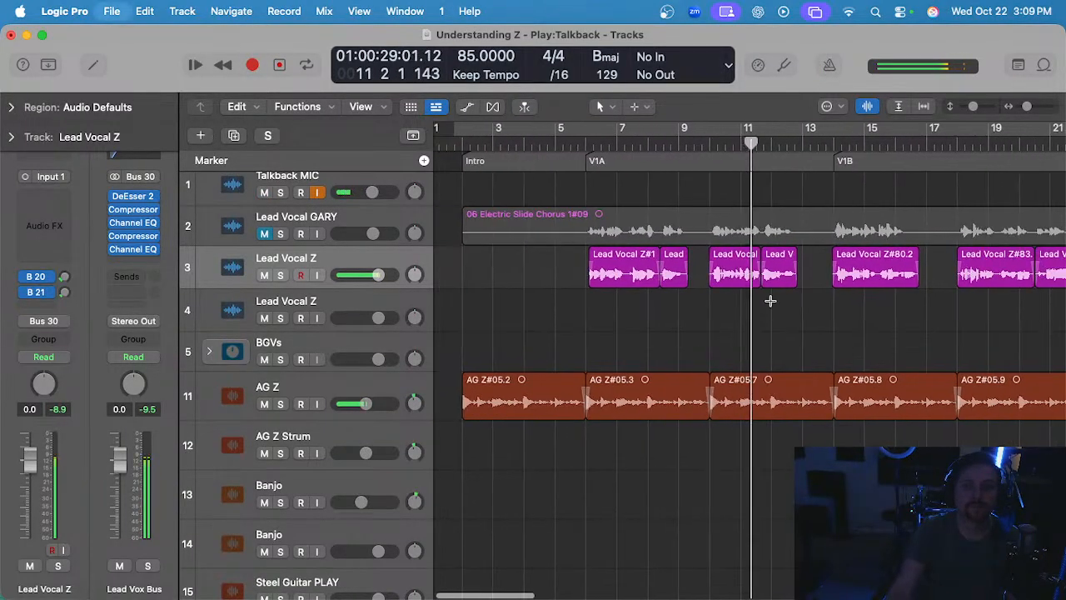
- Save the project while listening through bars 11 to 13 of V1A
{"action": "scroll", "coordinate": [743, 307], "scroll_direction": "right", "scroll_amount": 3}
{"action": "key", "text": "super+s"}
{"action": "scroll", "coordinate": [669, 304], "scroll_direction": "left", "scroll_amount": 3}
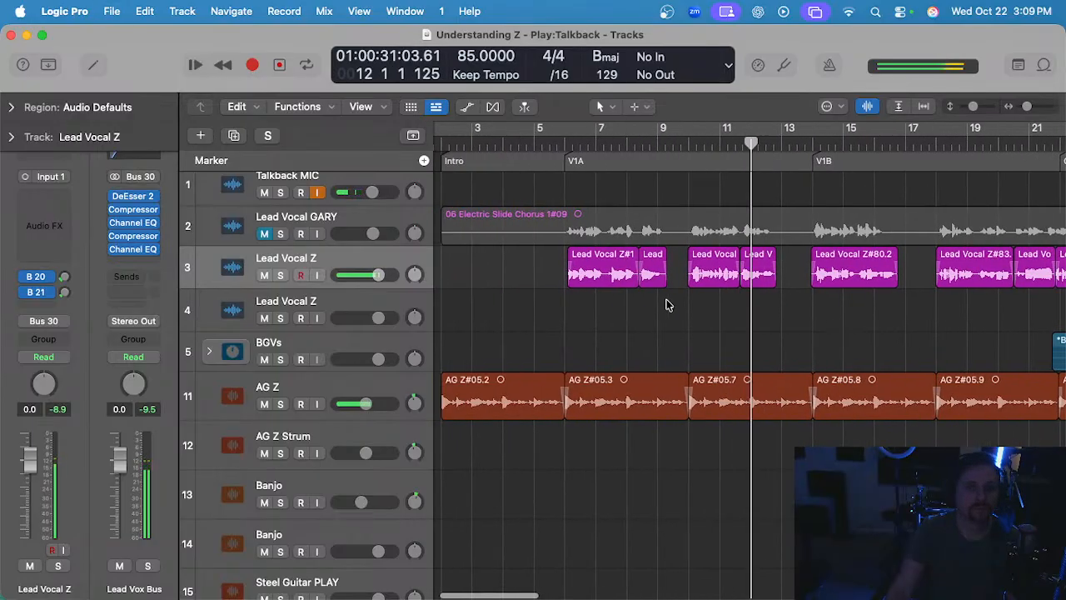
{"action": "key", "text": "super+s"}
{"action": "scroll", "coordinate": [666, 302], "scroll_direction": "right", "scroll_amount": 3}
{"action": "key", "text": "super+s"}
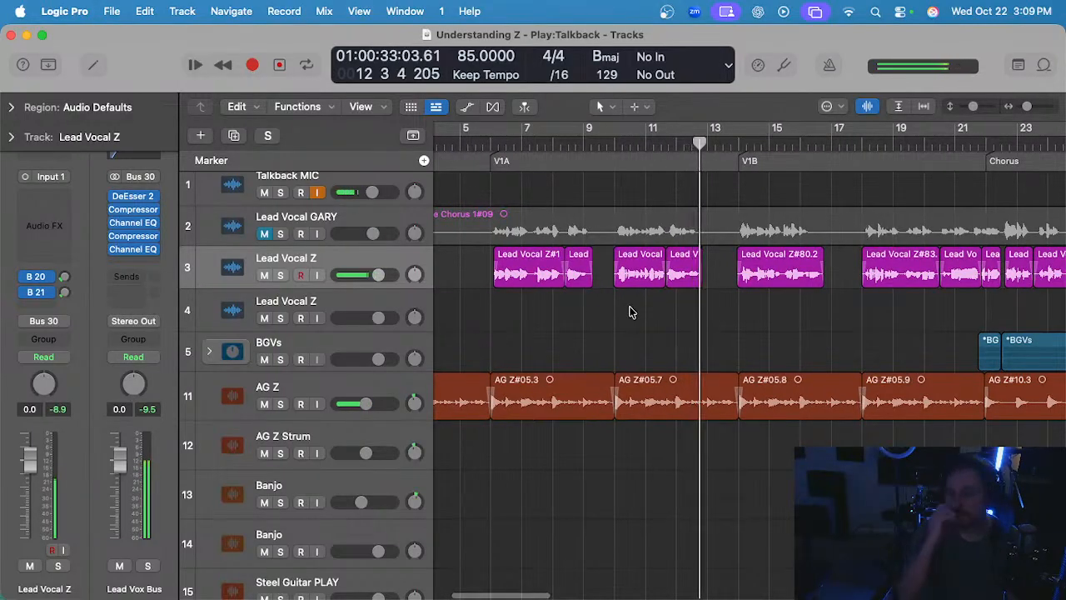
{"action": "key", "text": "super+Left"}
{"action": "key", "text": "super+s"}
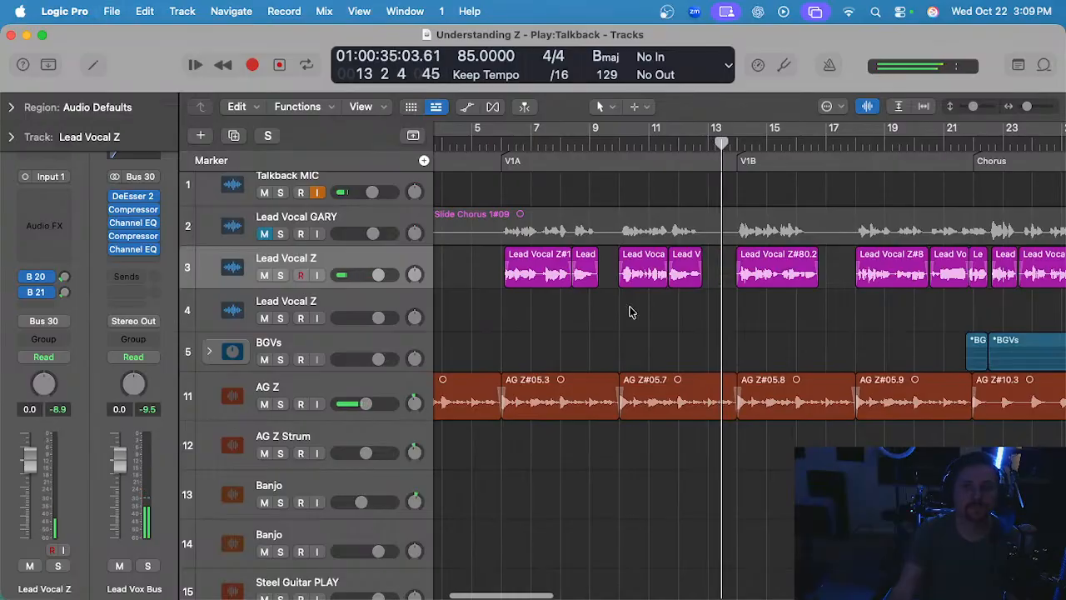
- Find Bass Main on track 29, play it soloed from bar 13, and unsolo it
{"action": "scroll", "coordinate": [631, 311], "scroll_direction": "left", "scroll_amount": 1}
{"action": "scroll", "coordinate": [630, 311], "scroll_direction": "down", "scroll_amount": 15}
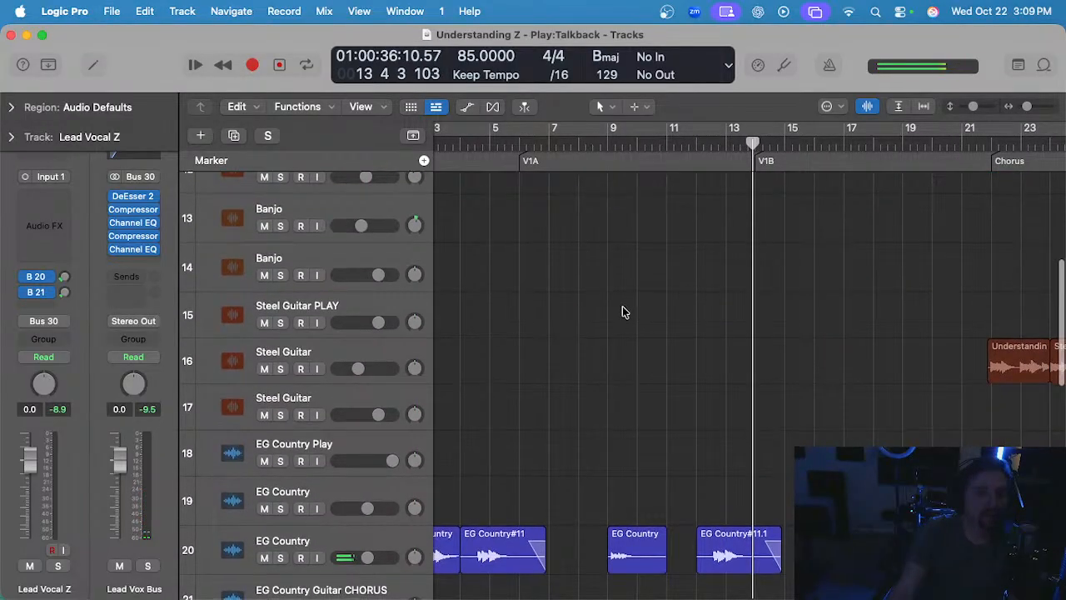
{"action": "scroll", "coordinate": [574, 383], "scroll_direction": "down", "scroll_amount": 3}
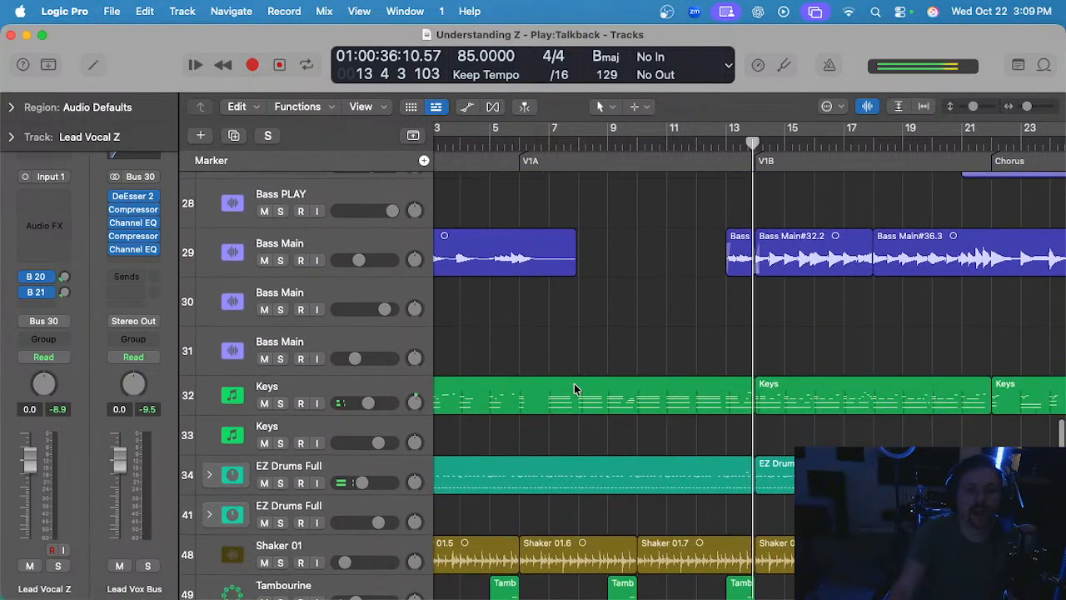
{"action": "scroll", "coordinate": [574, 383], "scroll_direction": "up", "scroll_amount": 5}
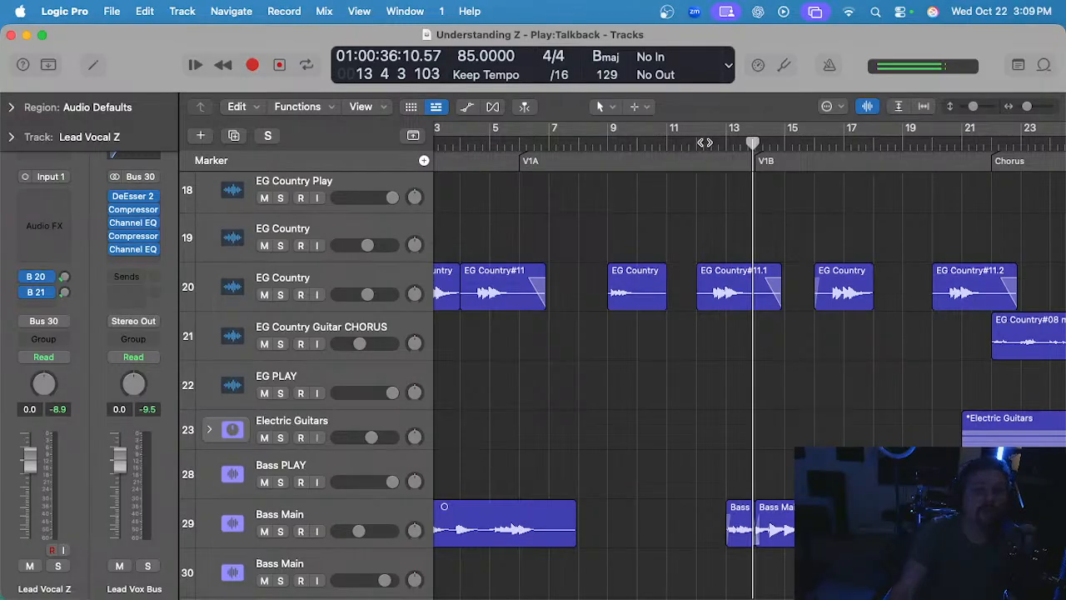
{"action": "left_click", "coordinate": [329, 524]}
{"action": "left_click", "coordinate": [729, 140]}
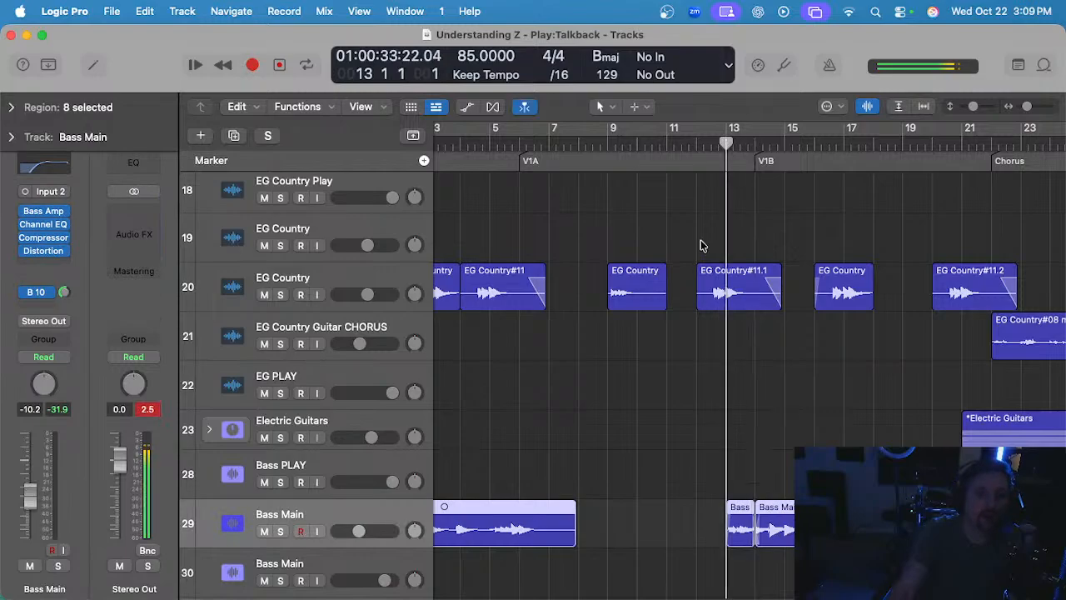
{"action": "key", "text": "s"}
{"action": "key", "text": "space"}
{"action": "scroll", "coordinate": [680, 429], "scroll_direction": "up", "scroll_amount": 3}
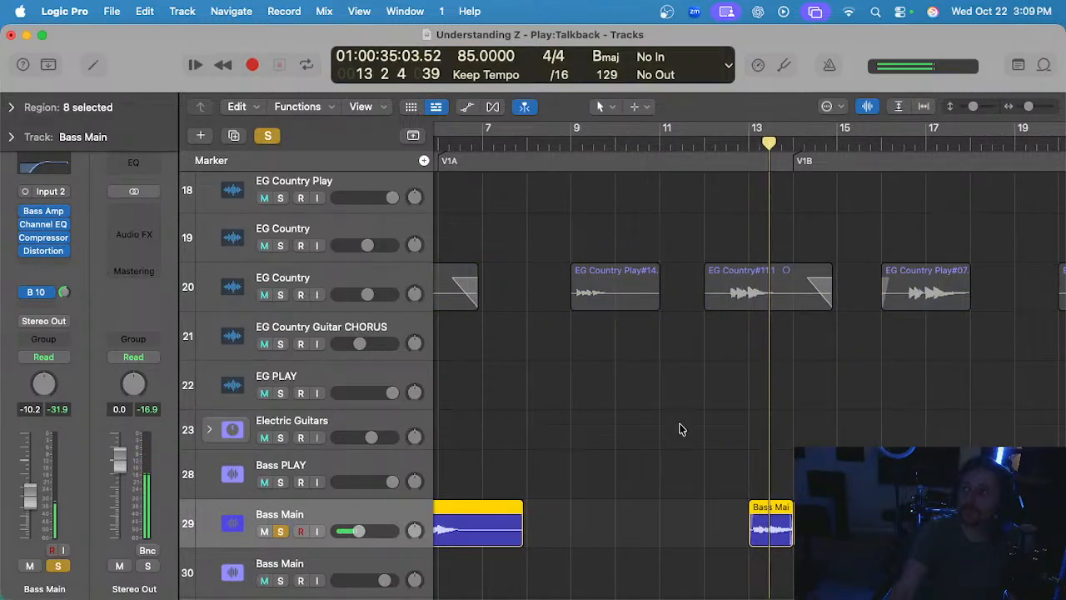
{"action": "key", "text": "s"}
- Play the full mix from bar 12 into the start of V1B and save the project
{"action": "left_click", "coordinate": [704, 146]}
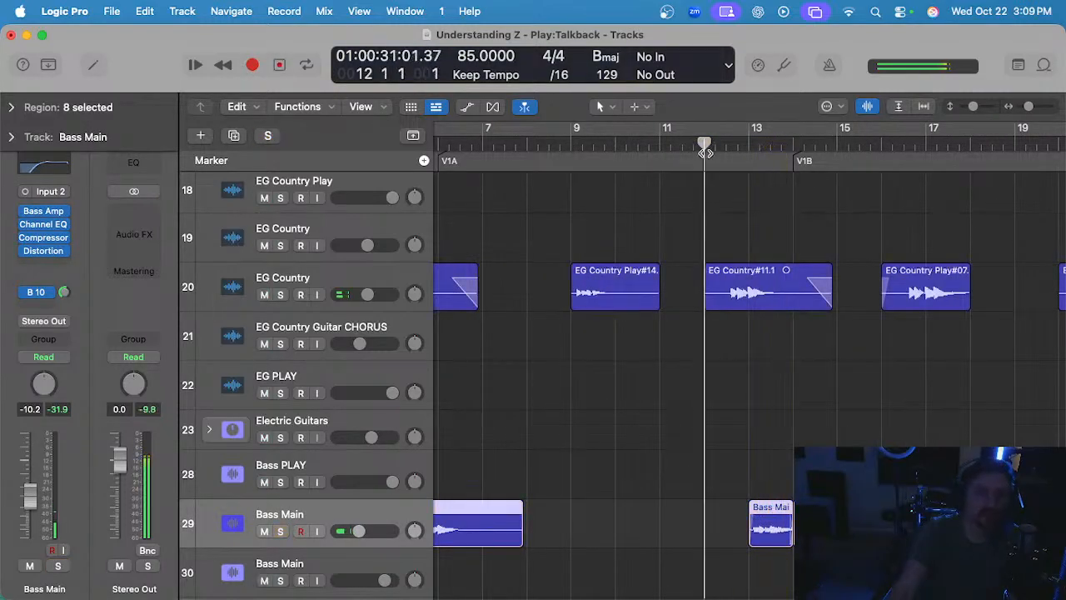
{"action": "scroll", "coordinate": [703, 353], "scroll_direction": "up", "scroll_amount": 4}
{"action": "left_click", "coordinate": [746, 296]}
{"action": "key", "text": "space"}
{"action": "scroll", "coordinate": [745, 295], "scroll_direction": "down", "scroll_amount": 2}
{"action": "key", "text": "super+s"}
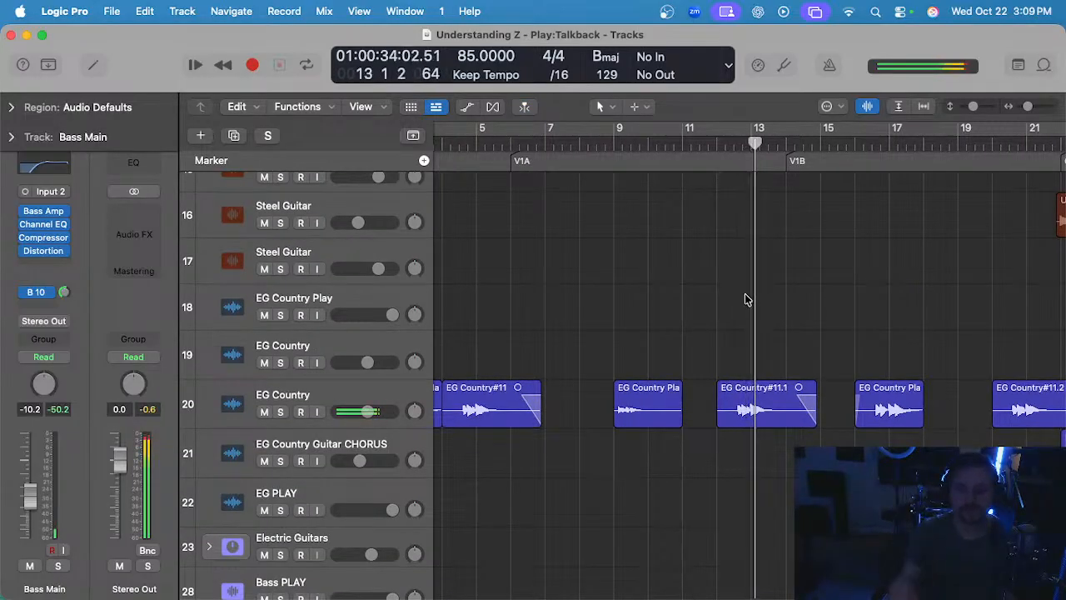
{"action": "scroll", "coordinate": [745, 305], "scroll_direction": "right", "scroll_amount": 1}
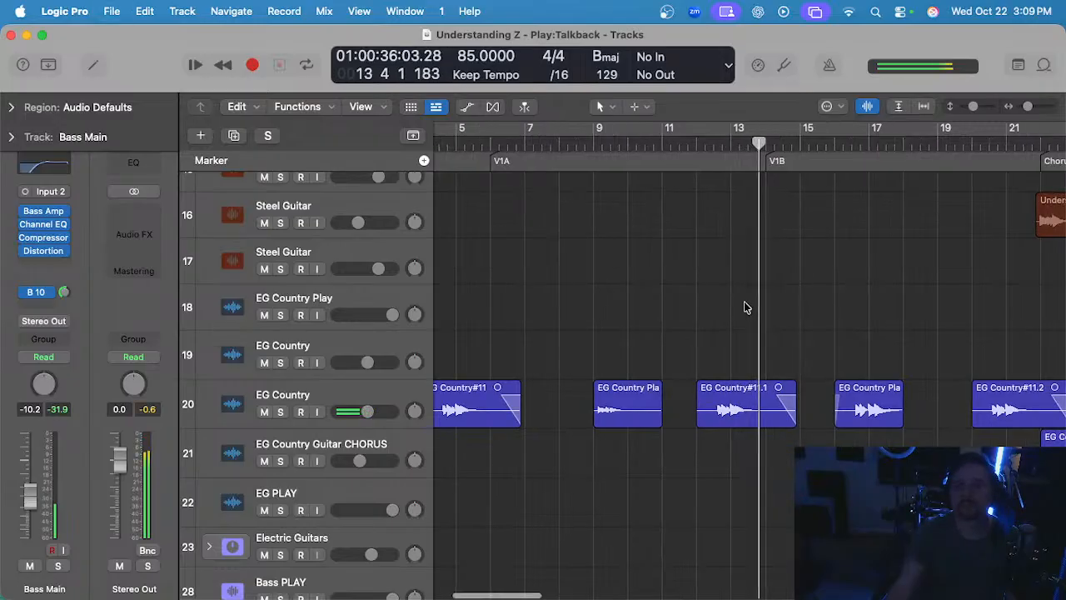
{"action": "scroll", "coordinate": [738, 303], "scroll_direction": "down", "scroll_amount": 1}
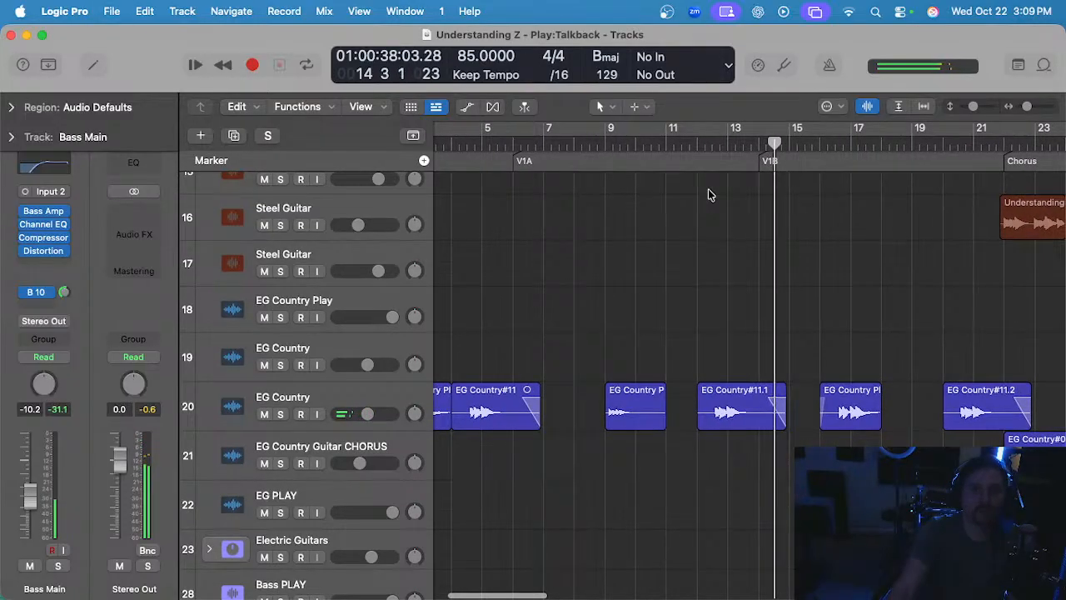
{"action": "scroll", "coordinate": [735, 242], "scroll_direction": "right", "scroll_amount": 2}
{"action": "scroll", "coordinate": [735, 242], "scroll_direction": "up", "scroll_amount": 3}
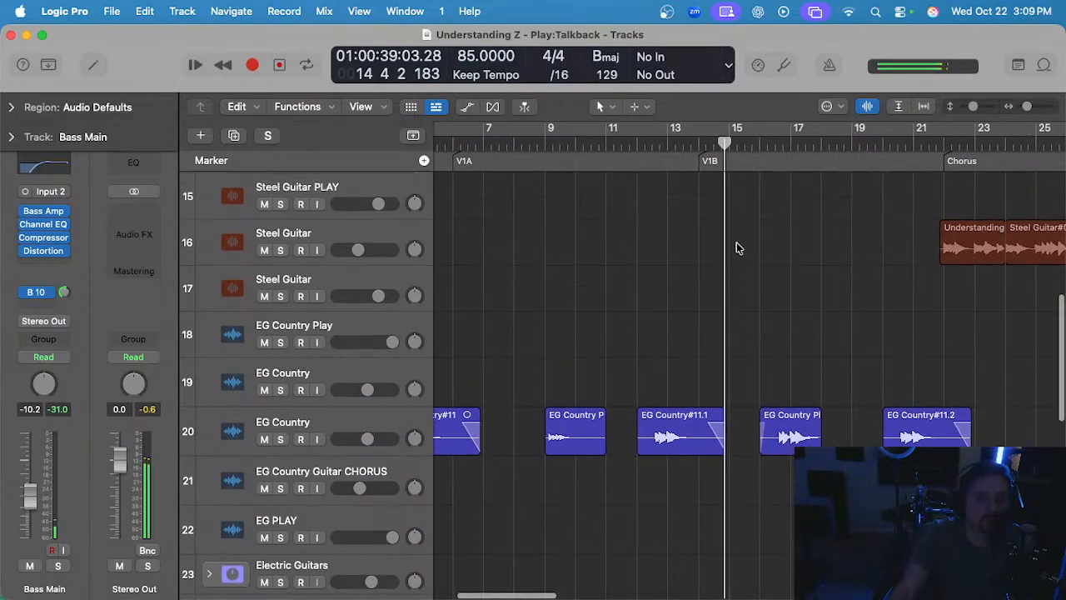
- Place the playhead at bar 14 and examine the bass, keys and drum regions around the V1A to V1B transition
{"action": "left_click", "coordinate": [698, 144]}
{"action": "scroll", "coordinate": [715, 237], "scroll_direction": "down", "scroll_amount": 15}
{"action": "scroll", "coordinate": [717, 238], "scroll_direction": "up", "scroll_amount": 10}
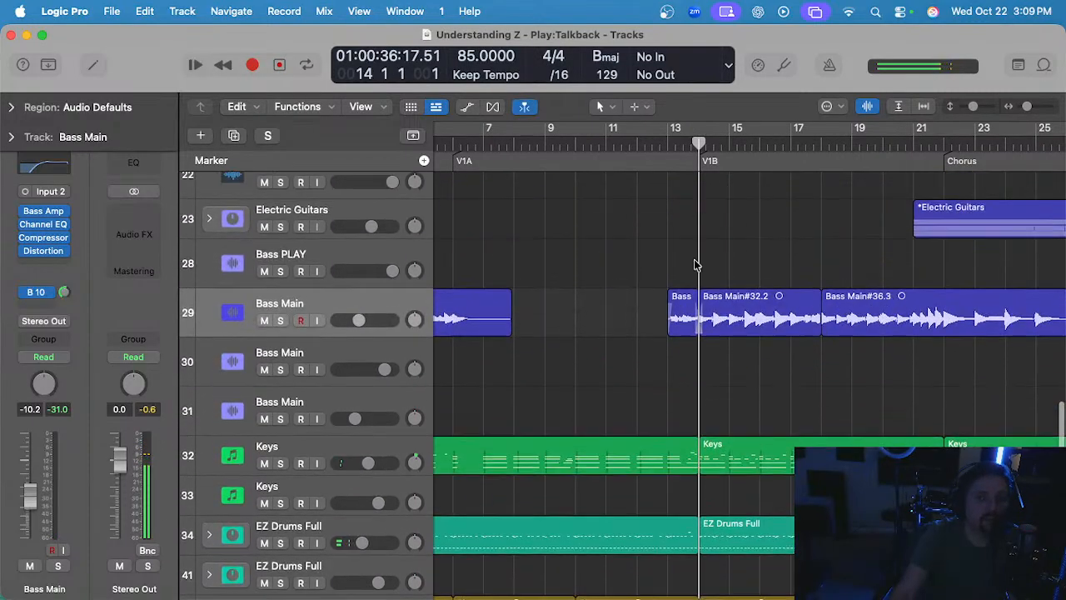
{"action": "left_click_drag", "start_coordinate": [626, 302], "coordinate": [798, 317]}
{"action": "left_click", "coordinate": [730, 385]}
{"action": "scroll", "coordinate": [722, 367], "scroll_direction": "down", "scroll_amount": 7}
{"action": "scroll", "coordinate": [720, 366], "scroll_direction": "down", "scroll_amount": 1}
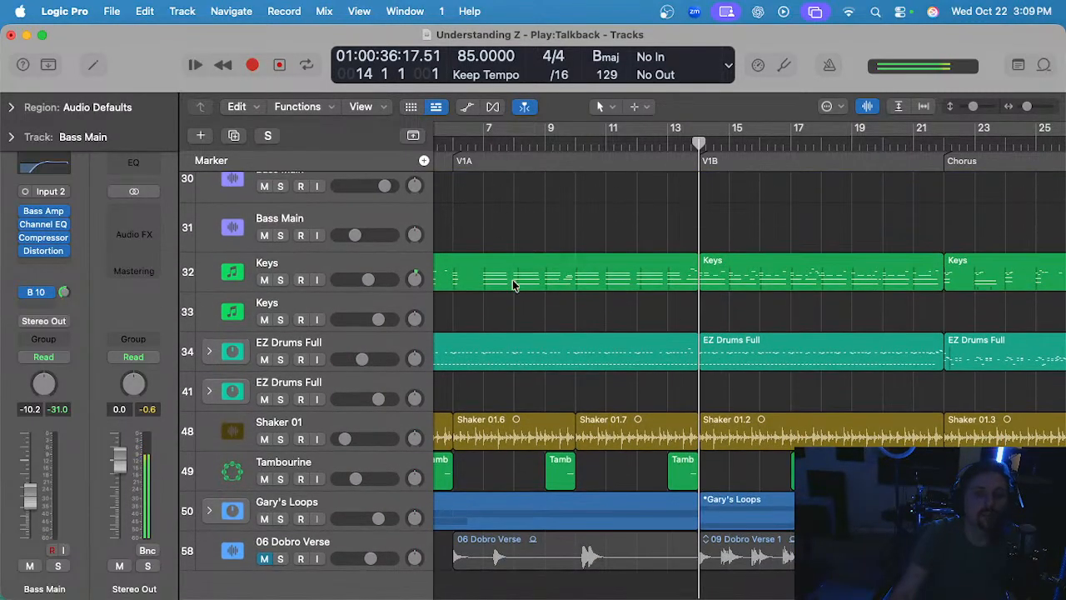
- Select the Keys track and examine the notes of its V1B region in the Piano Roll
{"action": "left_click", "coordinate": [317, 269]}
{"action": "double_click", "coordinate": [733, 278]}
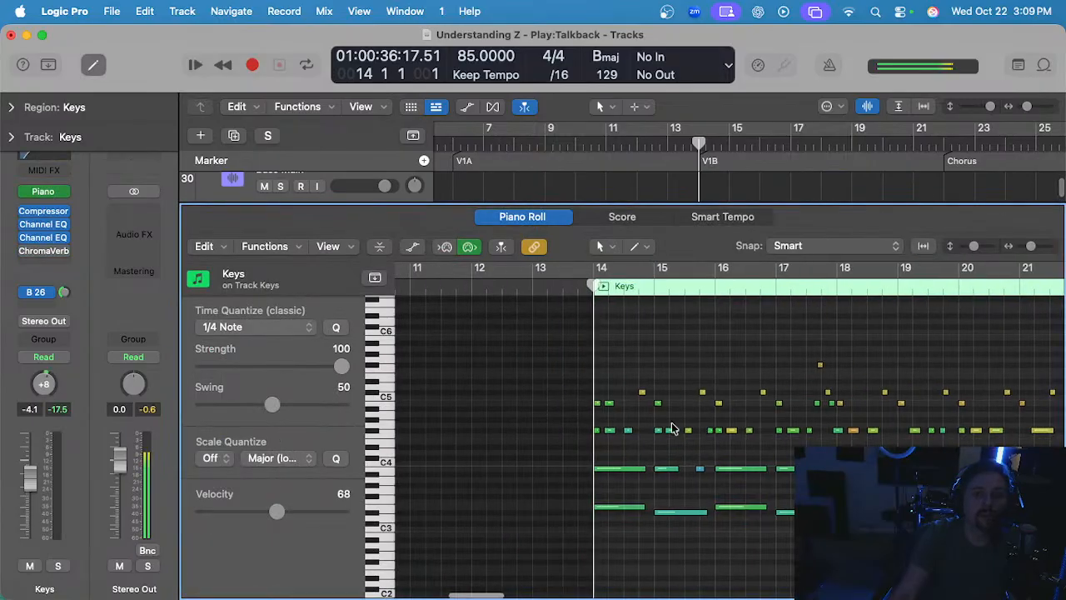
{"action": "scroll", "coordinate": [608, 412], "scroll_direction": "down", "scroll_amount": 1}
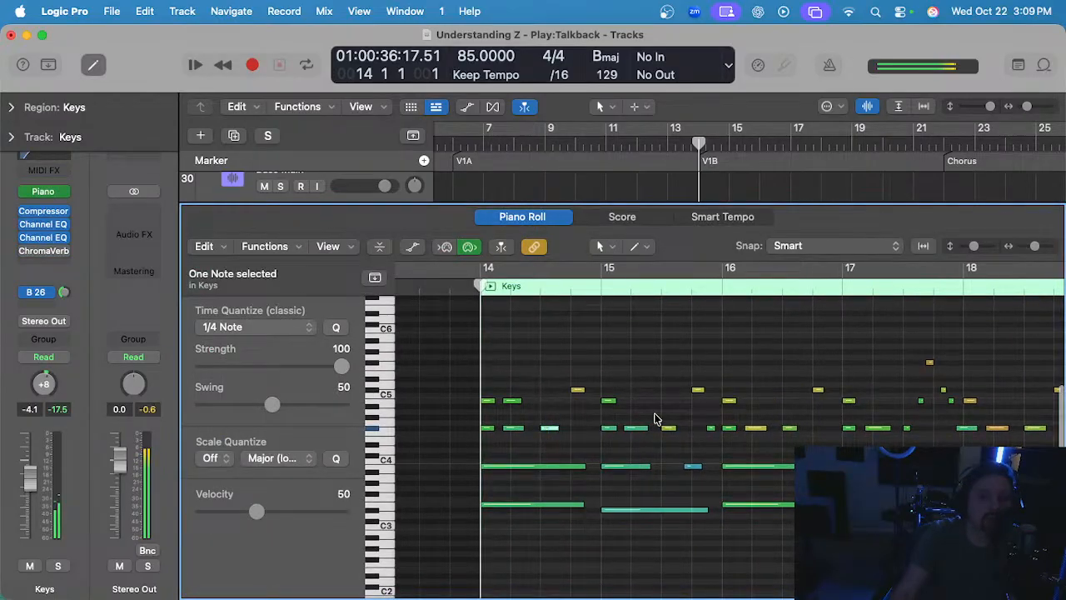
{"action": "key", "text": "p"}
- Place the playhead at bar 10 and examine the Keys notes leading from V1A into V1B in the Piano Roll
{"action": "scroll", "coordinate": [653, 417], "scroll_direction": "left", "scroll_amount": 3}
{"action": "scroll", "coordinate": [654, 417], "scroll_direction": "right", "scroll_amount": 1}
{"action": "left_click", "coordinate": [676, 143]}
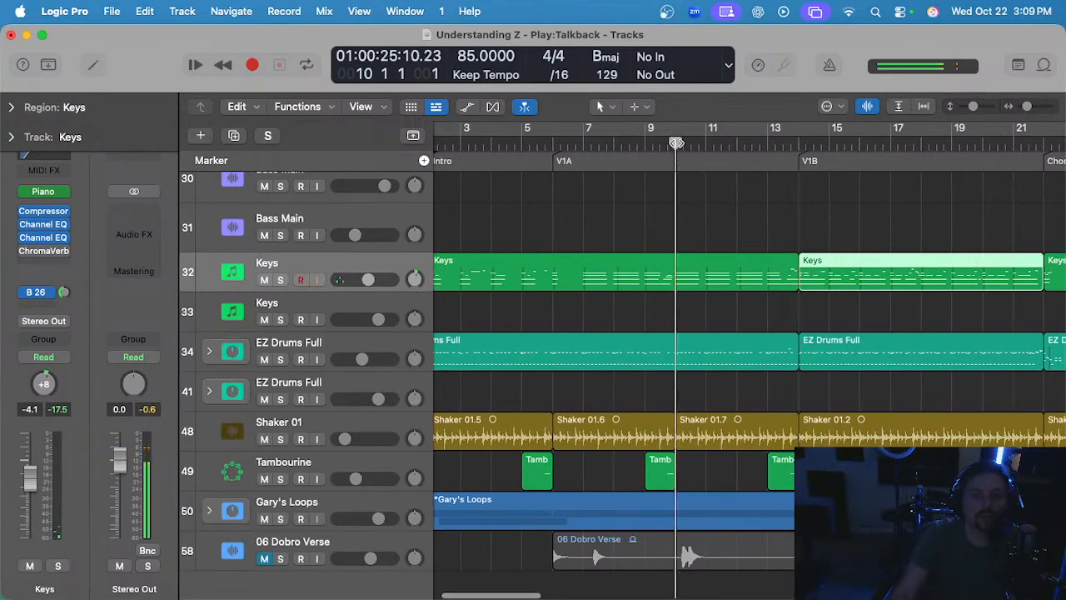
{"action": "left_click", "coordinate": [301, 264]}
{"action": "key", "text": "p"}
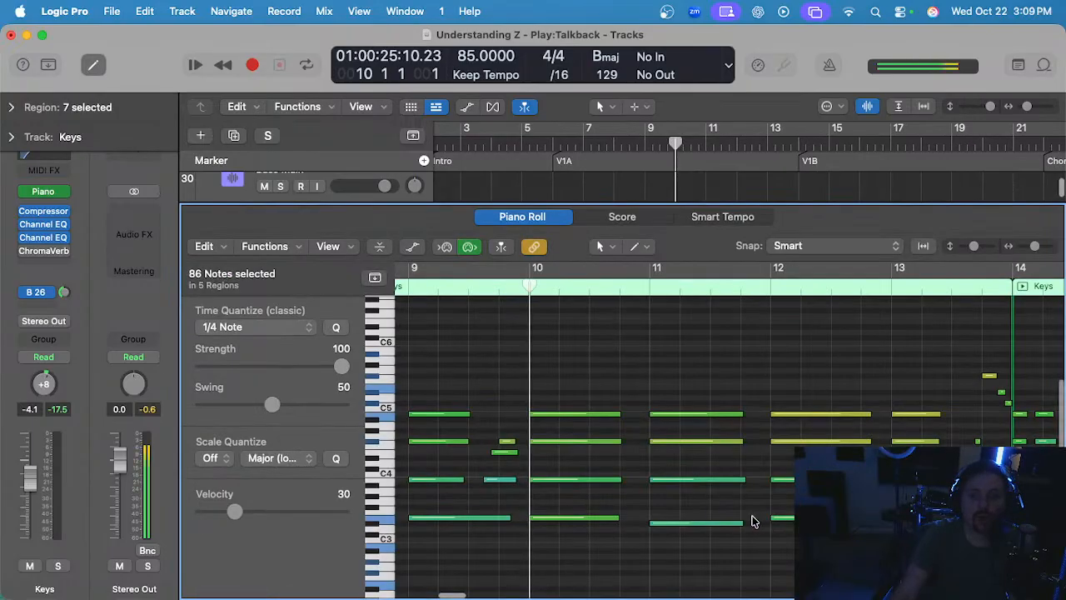
{"action": "scroll", "coordinate": [754, 433], "scroll_direction": "right", "scroll_amount": 6}
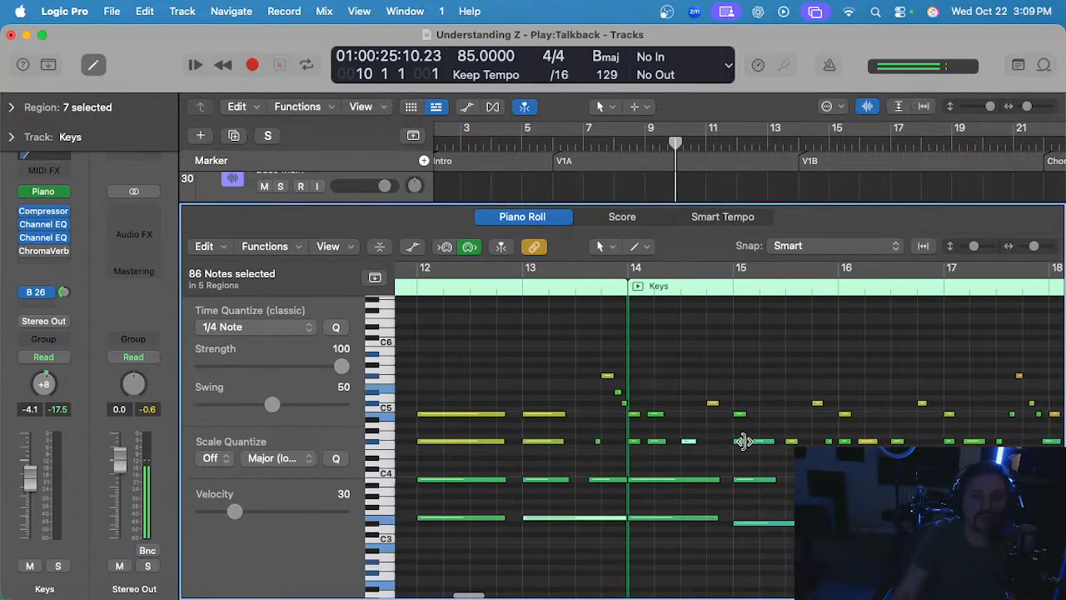
{"action": "key", "text": "p"}
{"action": "left_click", "coordinate": [649, 241]}
{"action": "scroll", "coordinate": [733, 241], "scroll_direction": "down", "scroll_amount": 3}
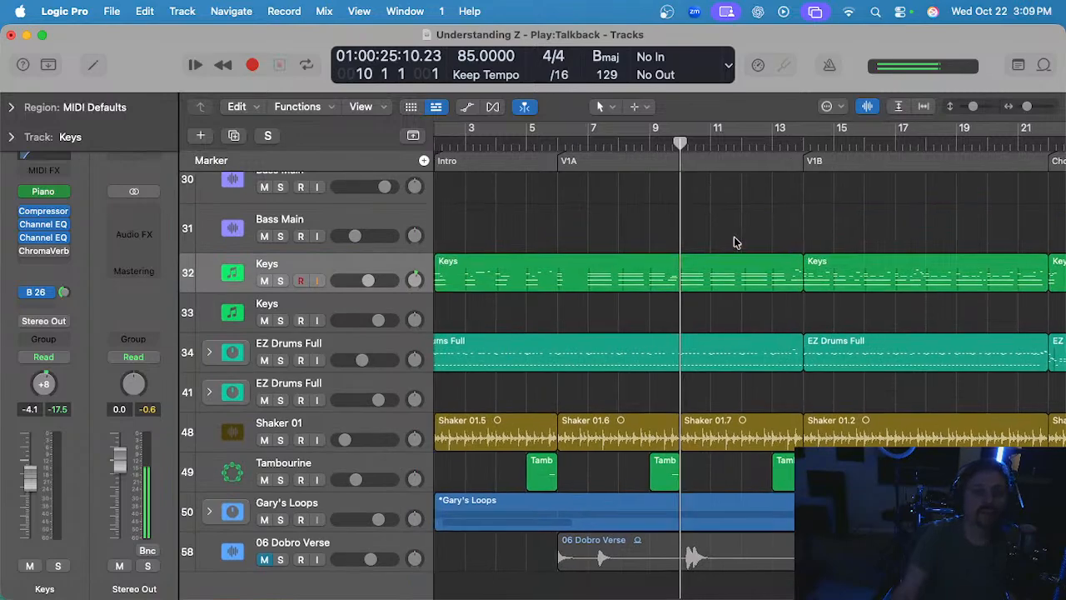
- Play the full mix from bar 14 while reviewing the bass, guitar and vocal tracks in V1B
{"action": "scroll", "coordinate": [734, 241], "scroll_direction": "right", "scroll_amount": 3}
{"action": "left_click", "coordinate": [645, 144]}
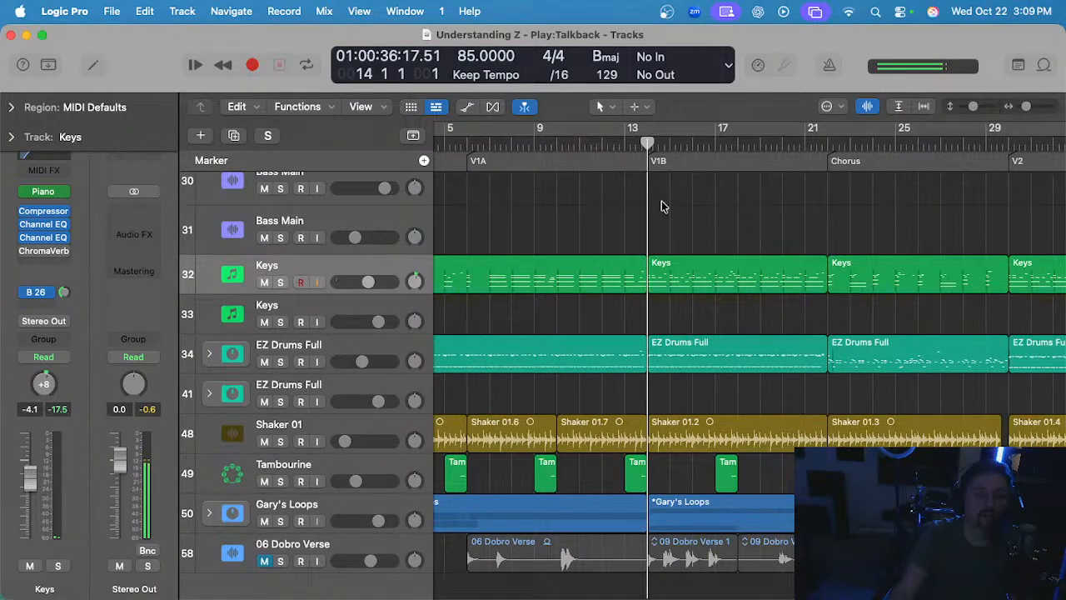
{"action": "scroll", "coordinate": [669, 215], "scroll_direction": "up", "scroll_amount": 2}
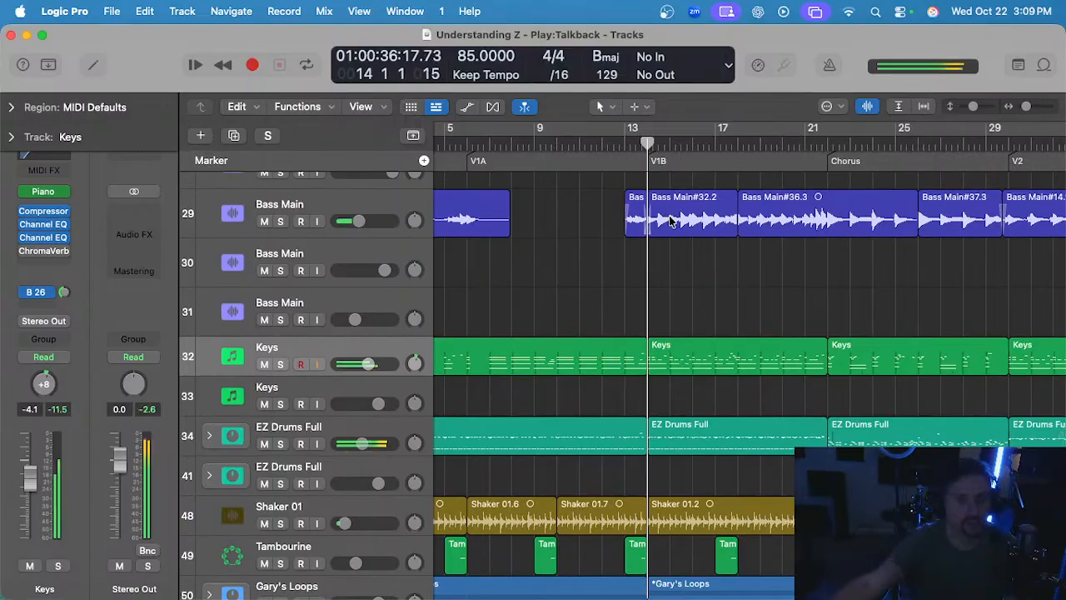
{"action": "scroll", "coordinate": [679, 258], "scroll_direction": "down", "scroll_amount": 1}
{"action": "scroll", "coordinate": [681, 285], "scroll_direction": "up", "scroll_amount": 10}
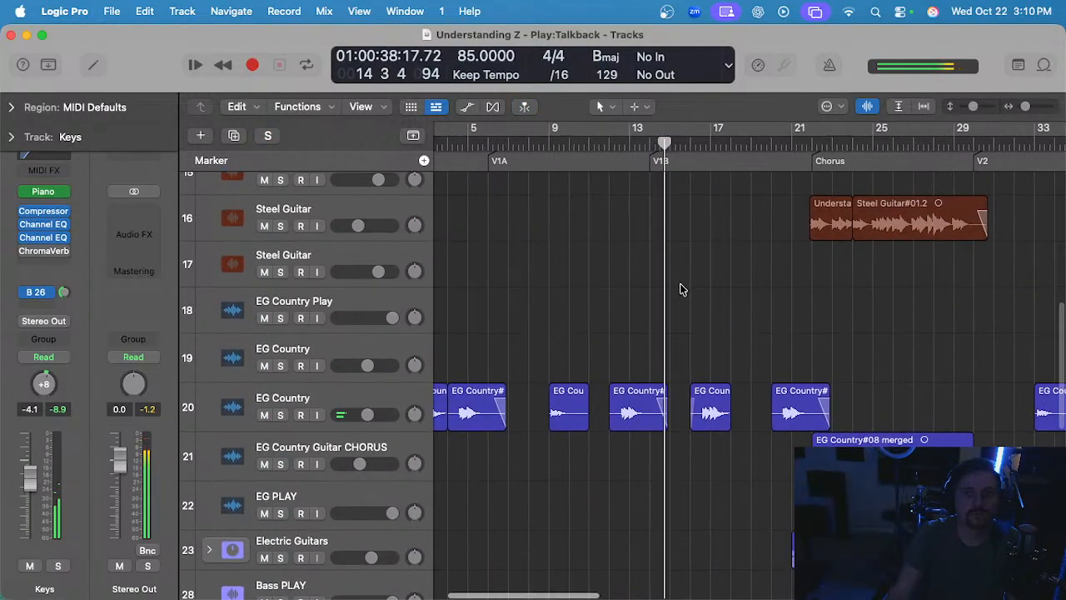
{"action": "scroll", "coordinate": [681, 289], "scroll_direction": "up", "scroll_amount": 3}
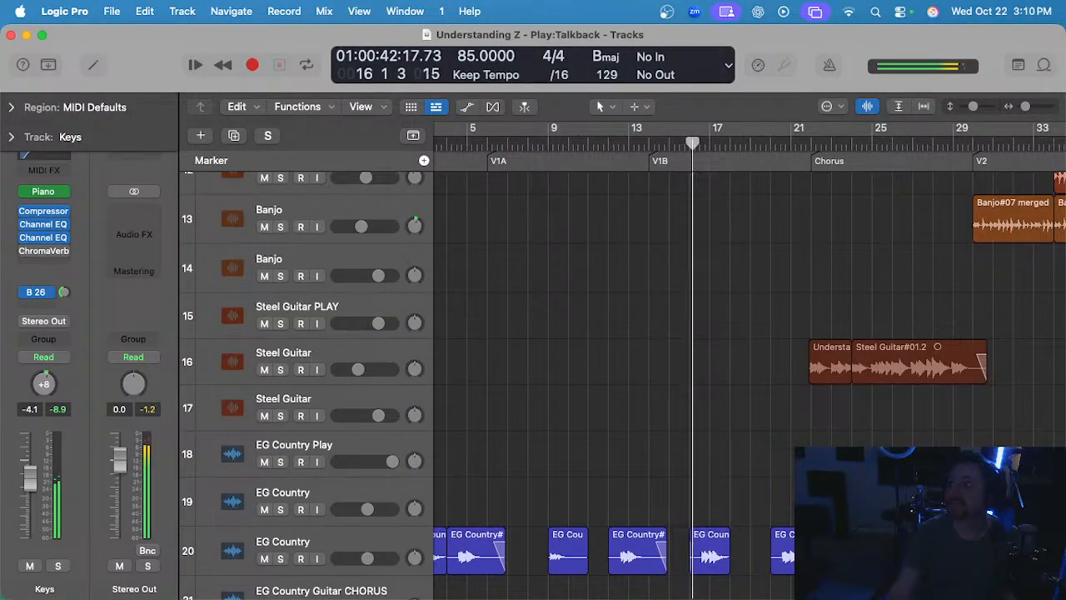
{"action": "scroll", "coordinate": [704, 225], "scroll_direction": "up", "scroll_amount": 12}
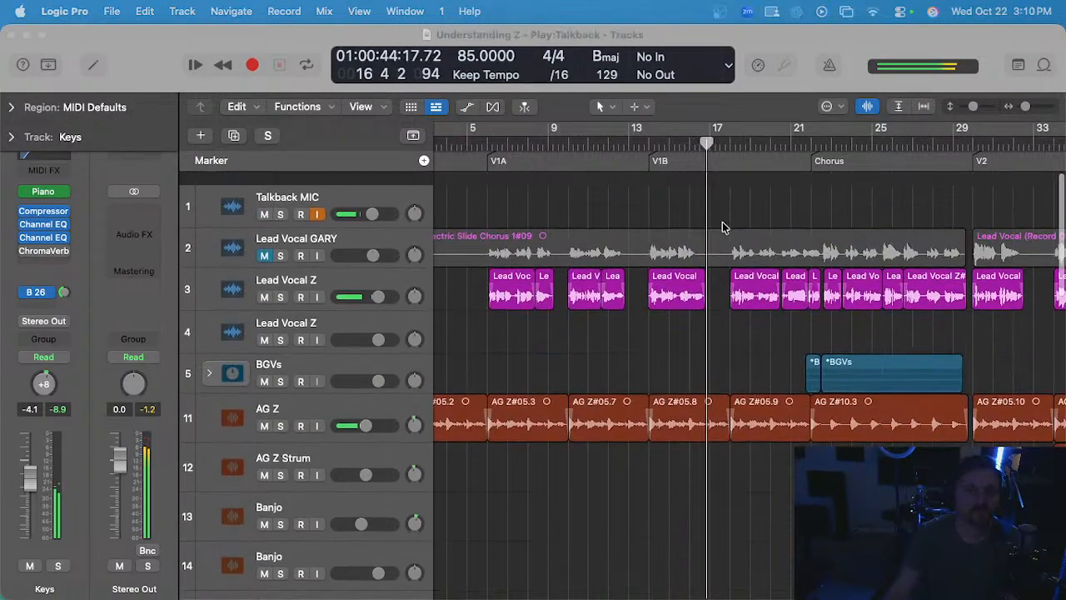
{"action": "scroll", "coordinate": [718, 327], "scroll_direction": "down", "scroll_amount": 4}
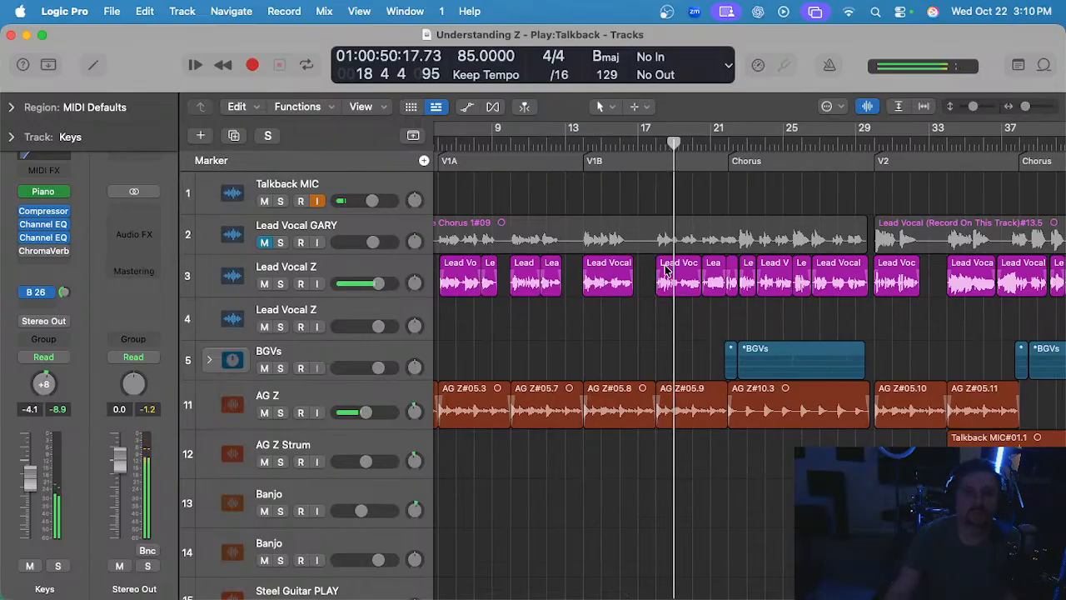
- Save the project while listening through bars 18 to 21 of V1B
{"action": "key", "text": "super+Right"}
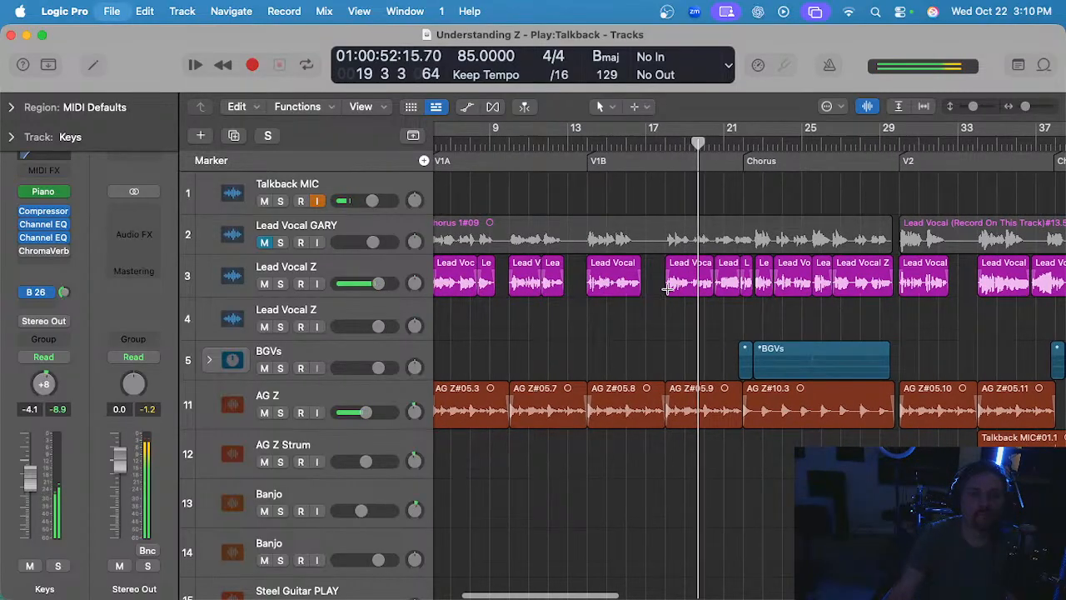
{"action": "scroll", "coordinate": [666, 291], "scroll_direction": "down", "scroll_amount": 5}
{"action": "key", "text": "super+Right"}
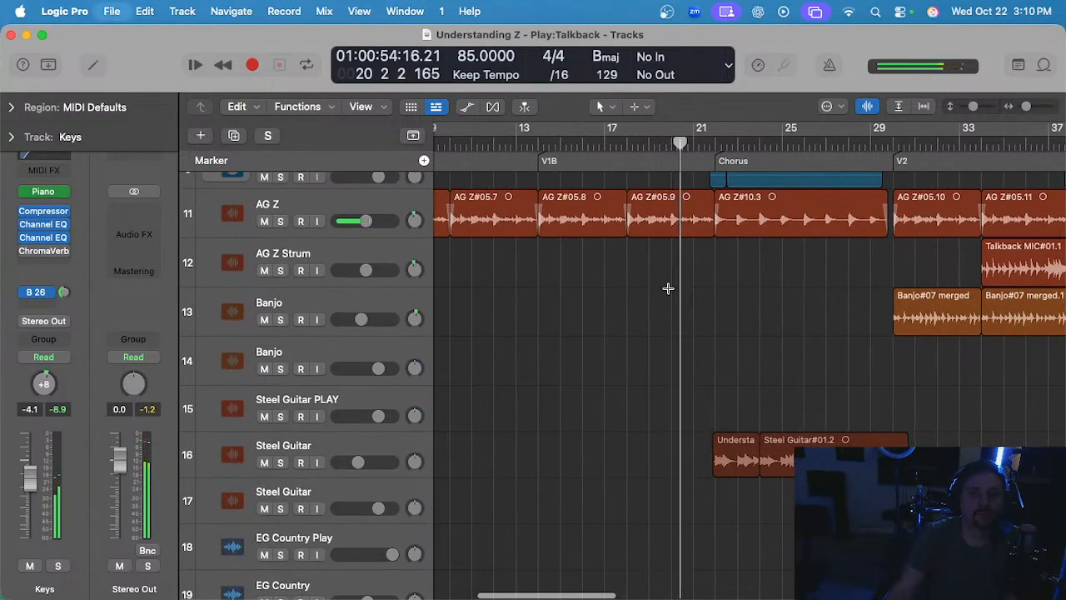
{"action": "scroll", "coordinate": [667, 293], "scroll_direction": "up", "scroll_amount": 5}
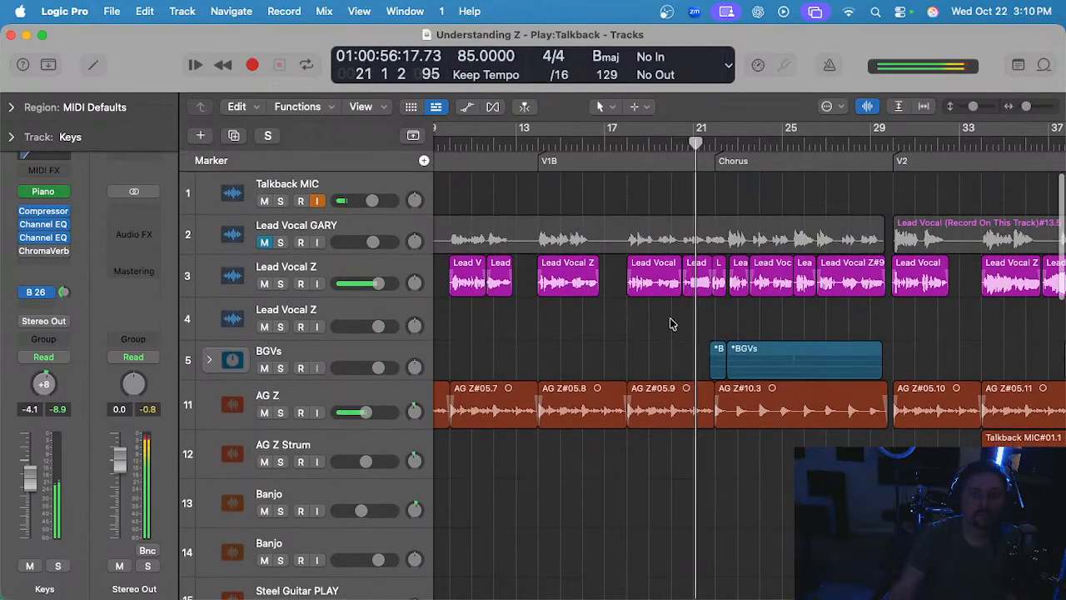
- Place the playhead at bar 21 and compare the EG Country region there with the track's earlier regions back to the Intro
{"action": "scroll", "coordinate": [672, 324], "scroll_direction": "right", "scroll_amount": 2}
{"action": "left_click", "coordinate": [648, 145]}
{"action": "scroll", "coordinate": [611, 438], "scroll_direction": "down", "scroll_amount": 10}
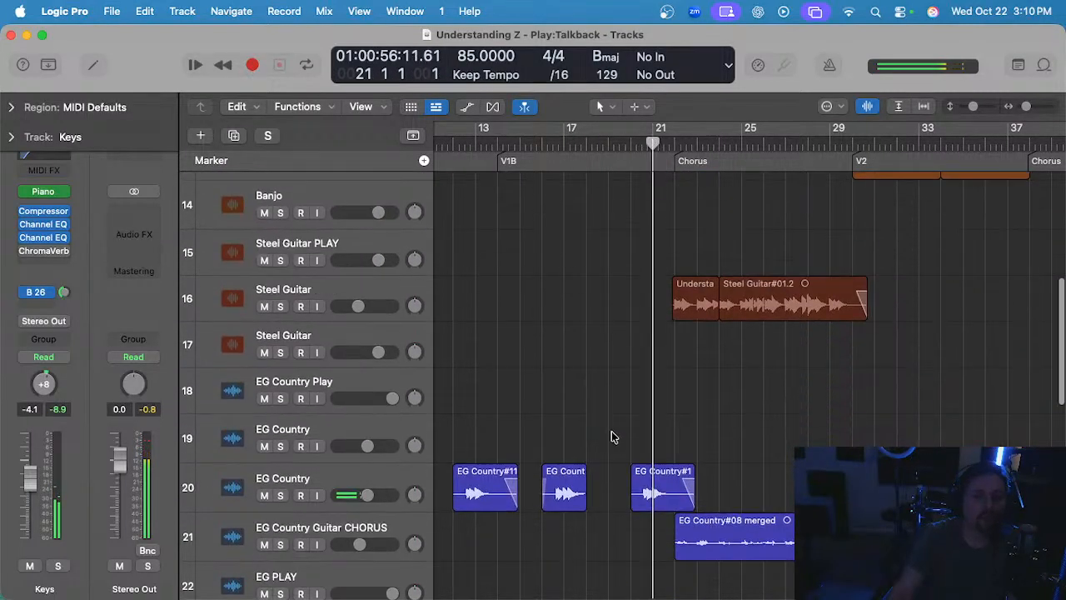
{"action": "left_click", "coordinate": [681, 331]}
{"action": "scroll", "coordinate": [697, 334], "scroll_direction": "left", "scroll_amount": 5}
{"action": "scroll", "coordinate": [697, 334], "scroll_direction": "right", "scroll_amount": 2}
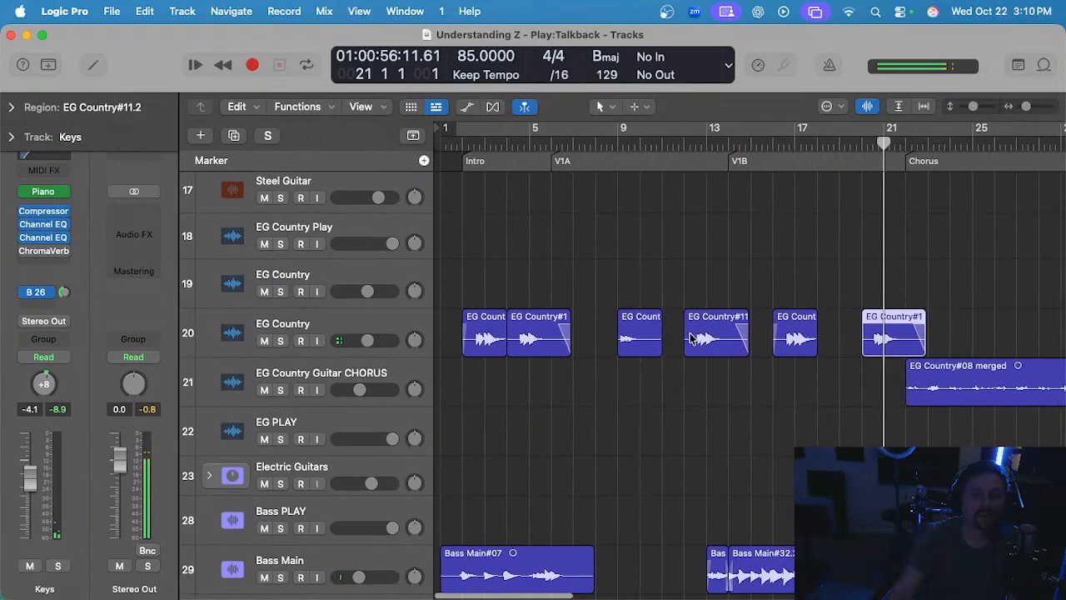
{"action": "left_click", "coordinate": [473, 143]}
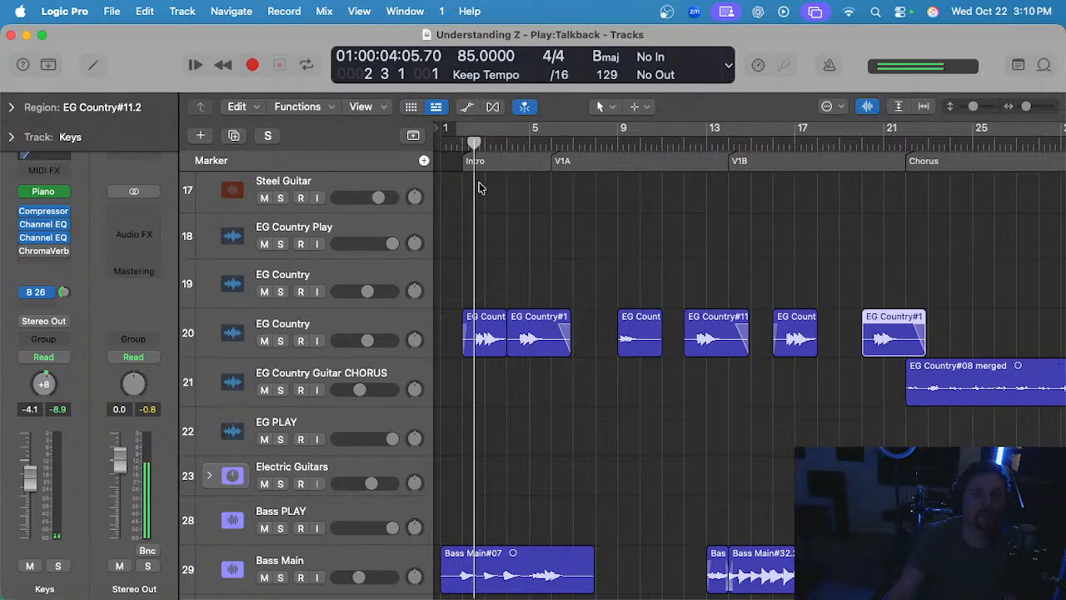
{"action": "left_click", "coordinate": [538, 261]}
- Play the full mix from bar 21 into the Chorus
{"action": "scroll", "coordinate": [538, 261], "scroll_direction": "right", "scroll_amount": 12}
{"action": "scroll", "coordinate": [578, 233], "scroll_direction": "up", "scroll_amount": 10}
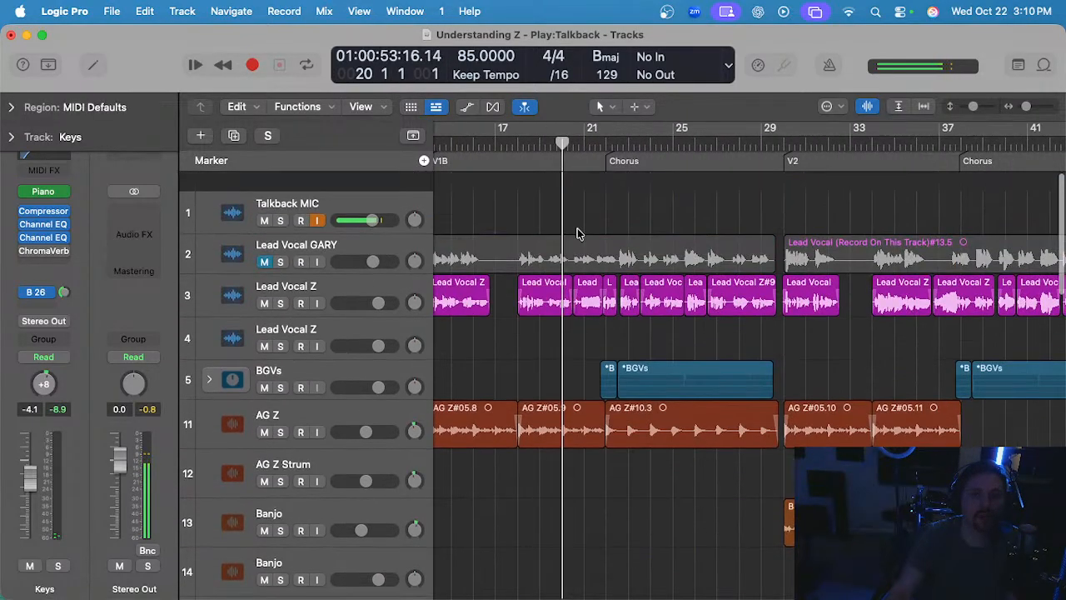
{"action": "left_click", "coordinate": [583, 144]}
{"action": "key", "text": "space"}
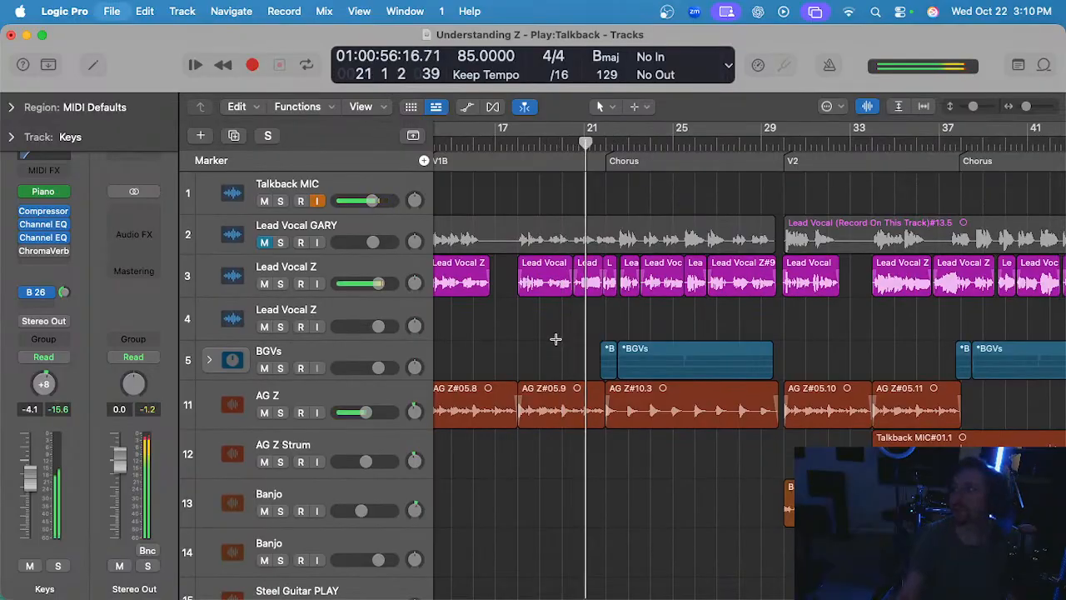
{"action": "scroll", "coordinate": [558, 336], "scroll_direction": "up", "scroll_amount": 3}
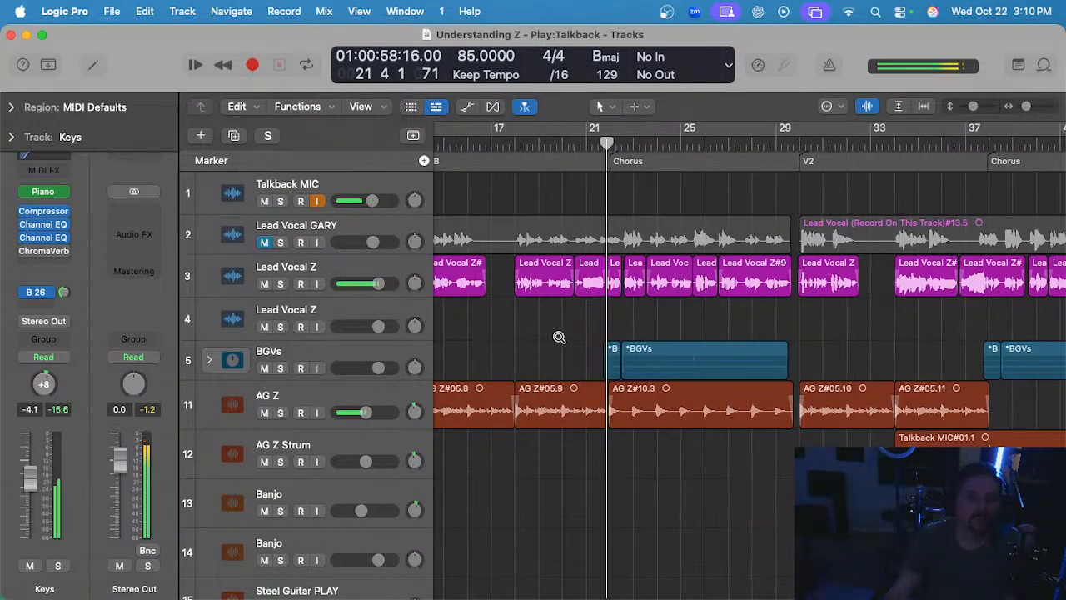
- Set the Gain plug-in on the BGV bus to +1.0 dB, expanding and collapsing the BGVs track stack
{"action": "left_click", "coordinate": [340, 351]}
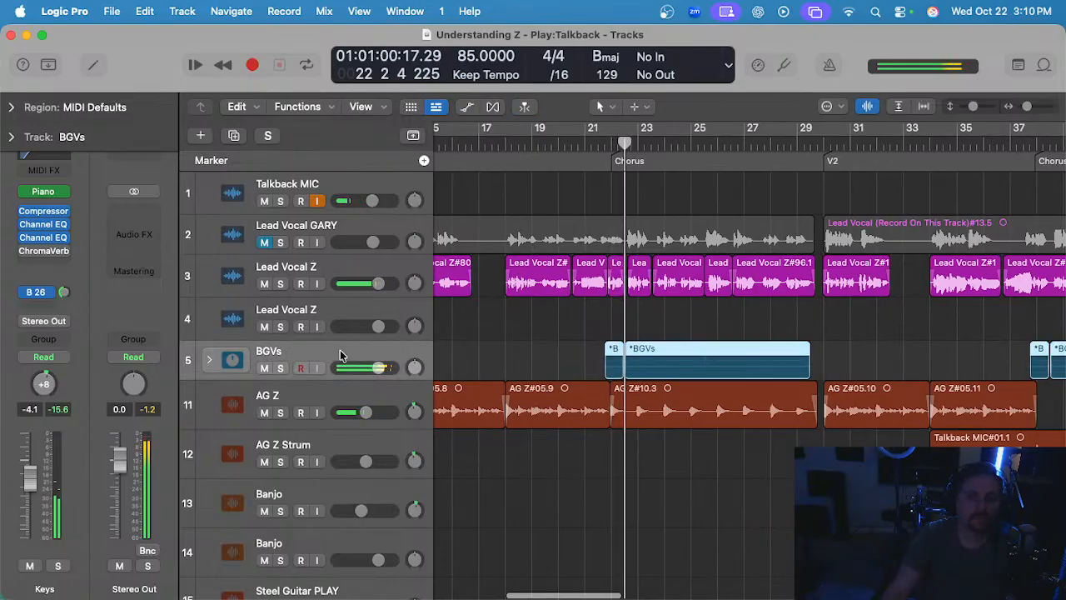
{"action": "left_click", "coordinate": [210, 359]}
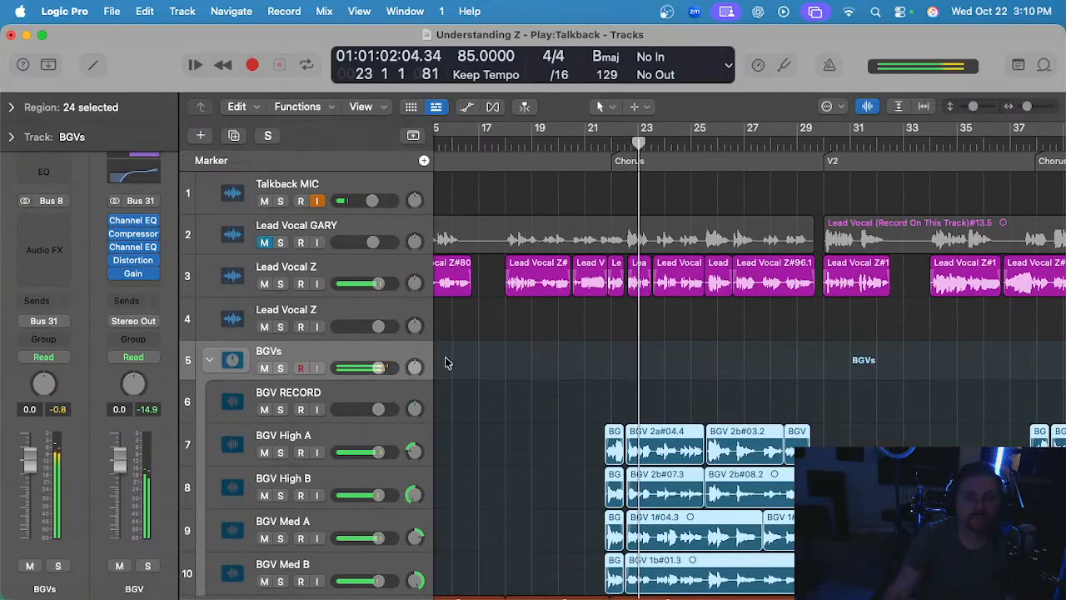
{"action": "left_click", "coordinate": [133, 273]}
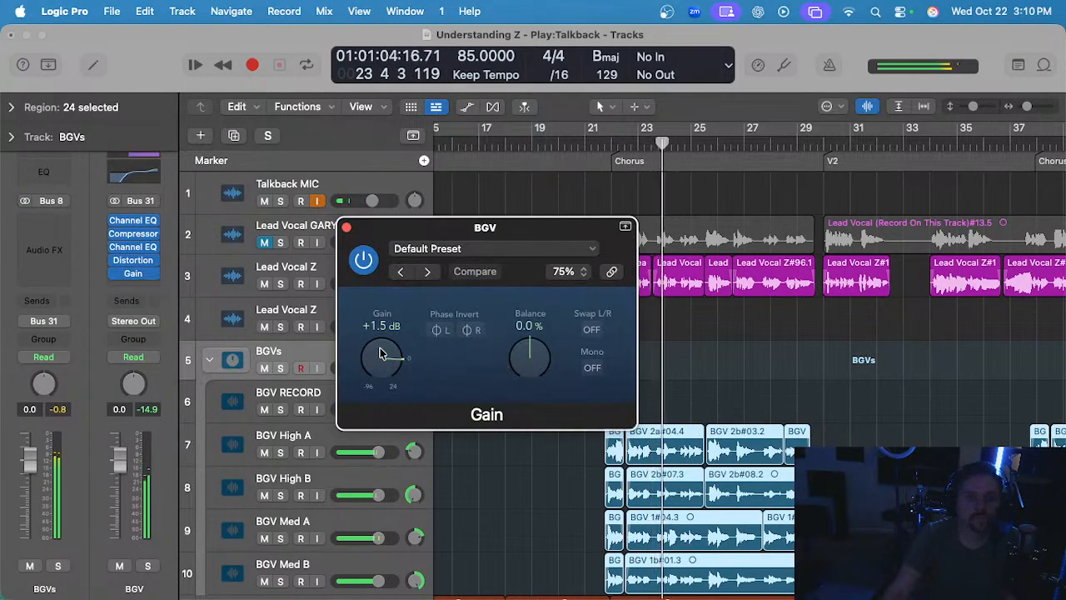
{"action": "left_click_drag", "start_coordinate": [380, 353], "coordinate": [379, 356]}
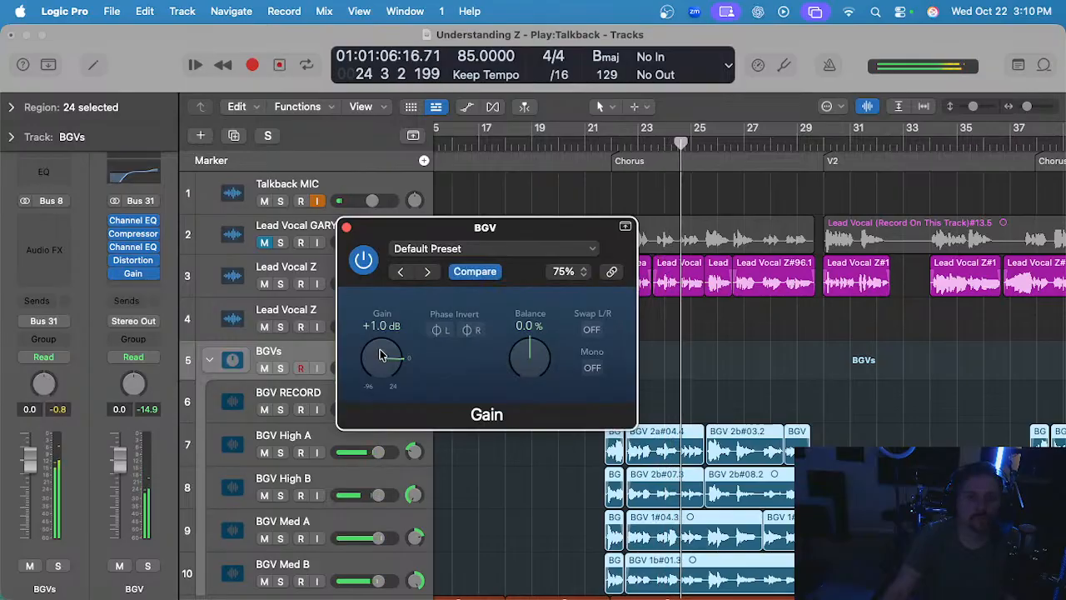
{"action": "left_click", "coordinate": [347, 227]}
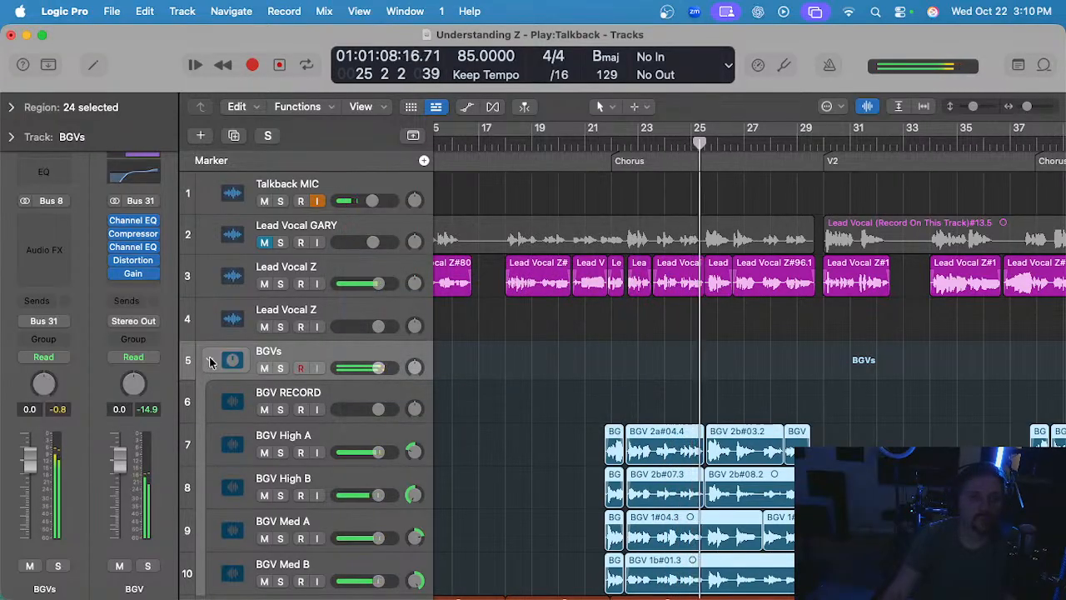
{"action": "left_click", "coordinate": [210, 360]}
- Select Steel Guitar on track 16, play it soloed from the Chorus start at bar 22, and unsolo it
{"action": "scroll", "coordinate": [706, 323], "scroll_direction": "down", "scroll_amount": 5}
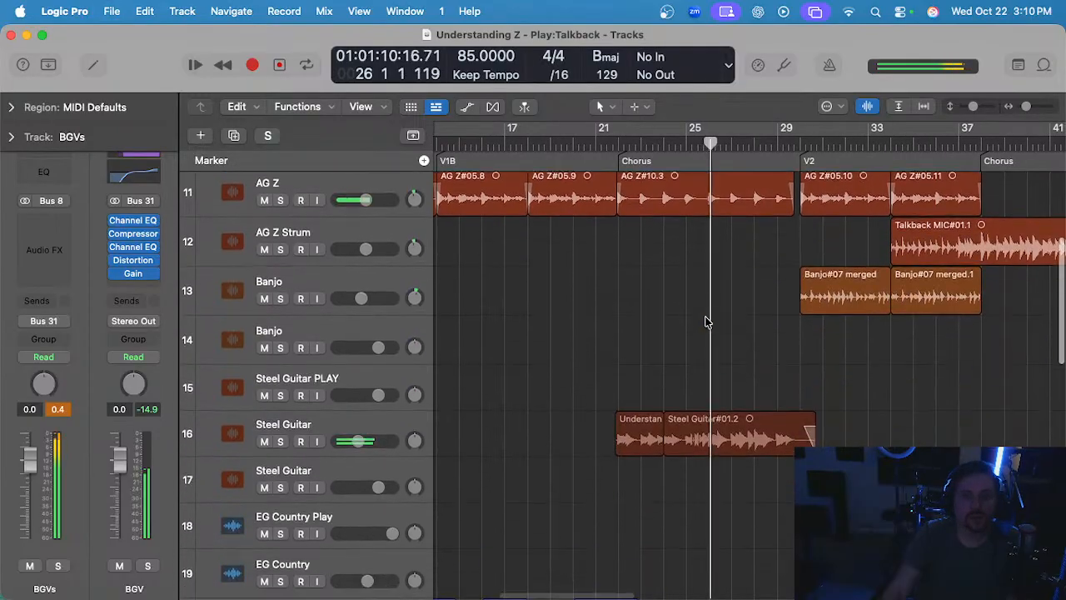
{"action": "scroll", "coordinate": [706, 322], "scroll_direction": "down", "scroll_amount": 3}
{"action": "left_click", "coordinate": [256, 341]}
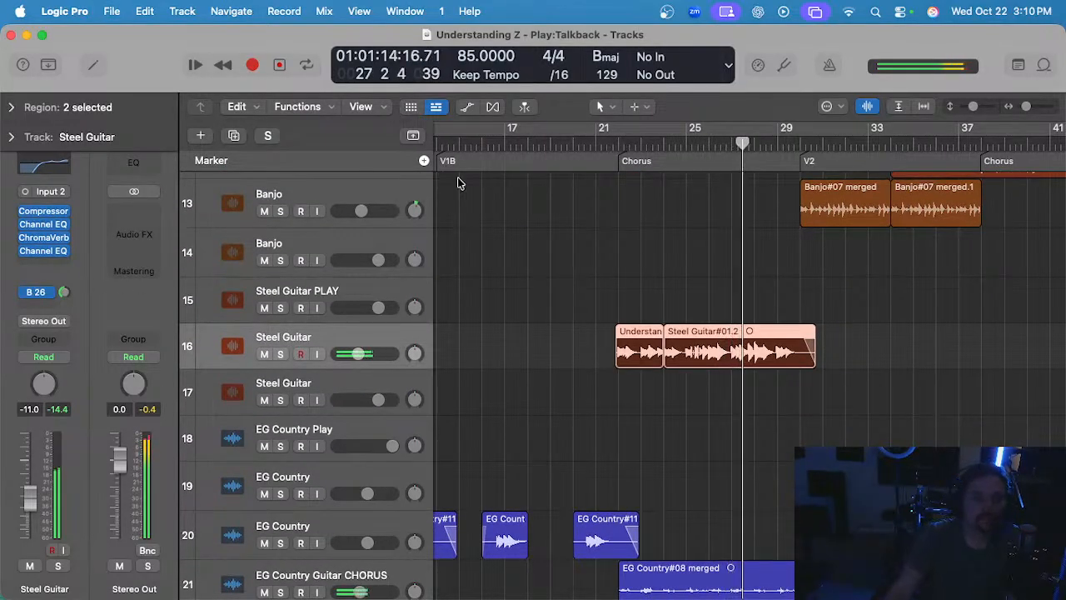
{"action": "key", "text": "s"}
{"action": "left_click", "coordinate": [619, 146]}
{"action": "key", "text": "s"}
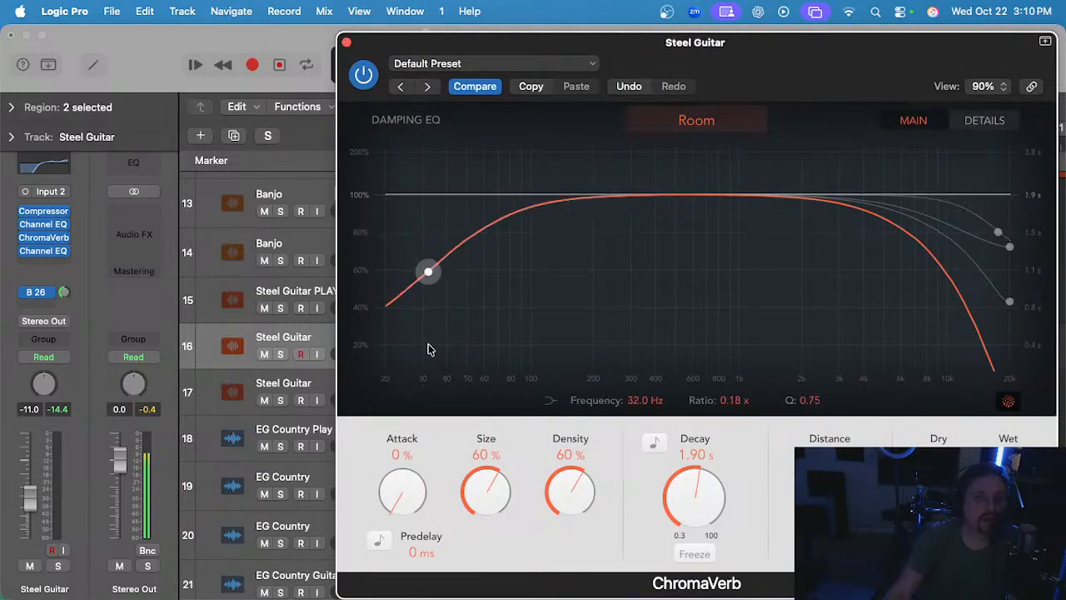
- Set the low damping band of the Steel Guitar's ChromaVerb to 43.5 Hz with a ratio of 0.10
{"action": "left_click_drag", "start_coordinate": [431, 406], "coordinate": [450, 410]}
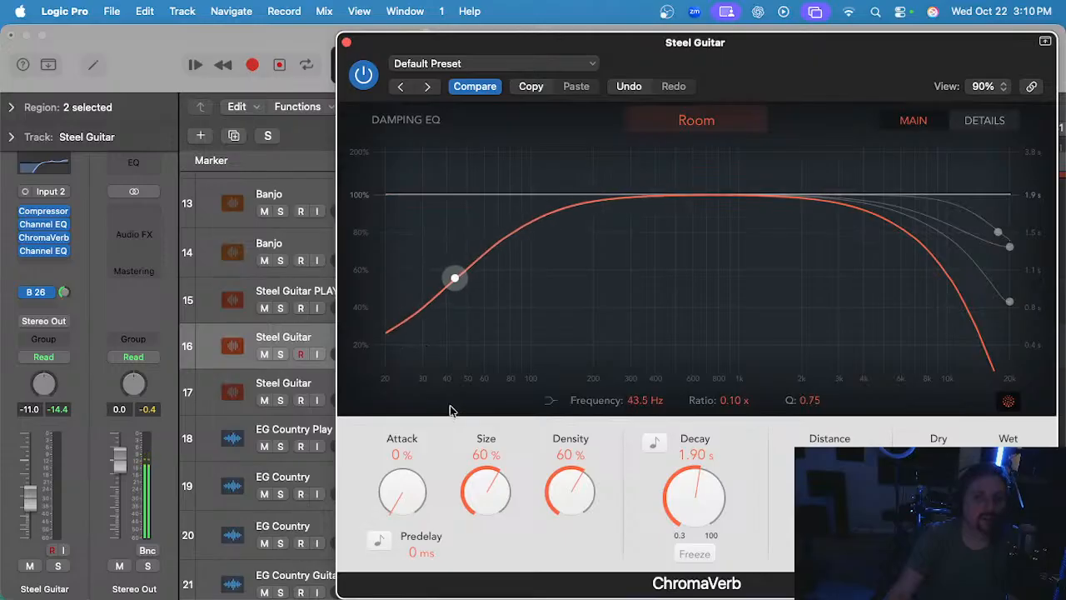
{"action": "left_click", "coordinate": [347, 42]}
{"action": "left_click", "coordinate": [702, 244]}
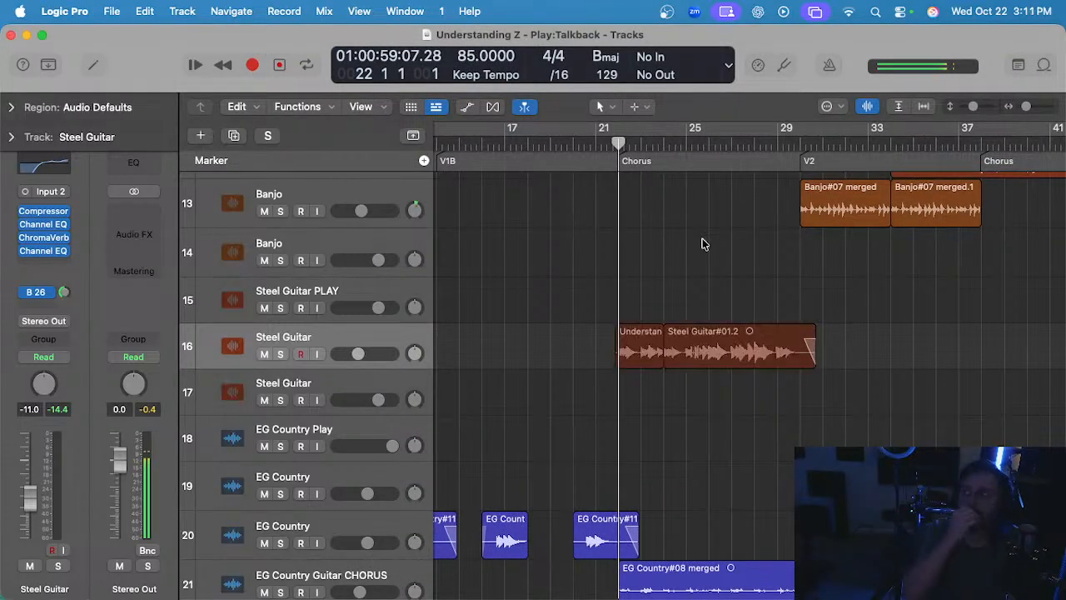
- Play the Chorus from bar 22 and set the Steel Guitar track's volume to -10.0 dB
{"action": "key", "text": "space"}
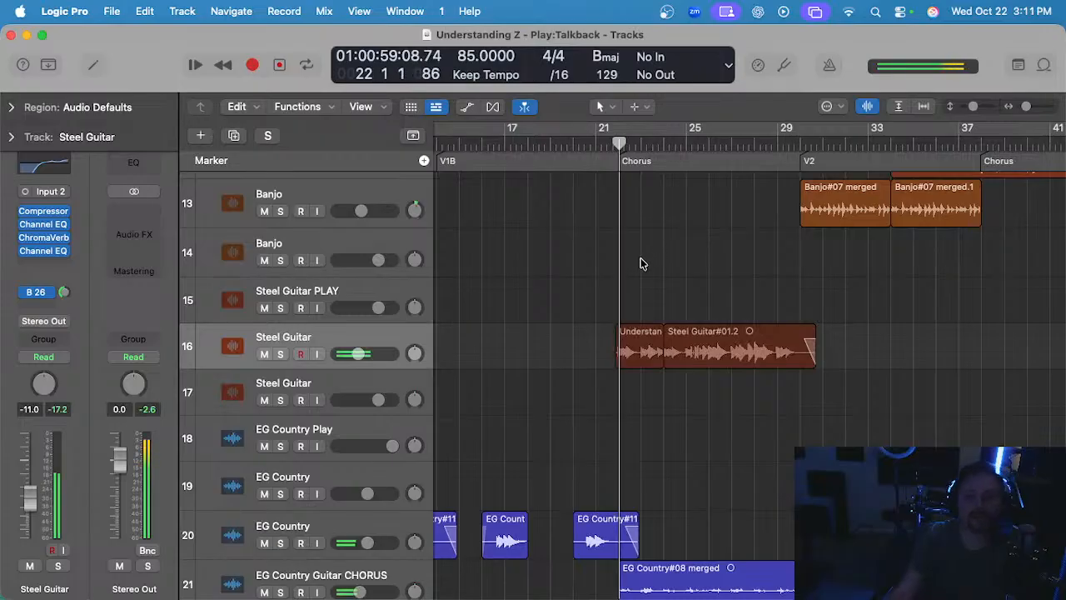
{"action": "scroll", "coordinate": [634, 260], "scroll_direction": "up", "scroll_amount": 2}
{"action": "scroll", "coordinate": [633, 262], "scroll_direction": "down", "scroll_amount": 2}
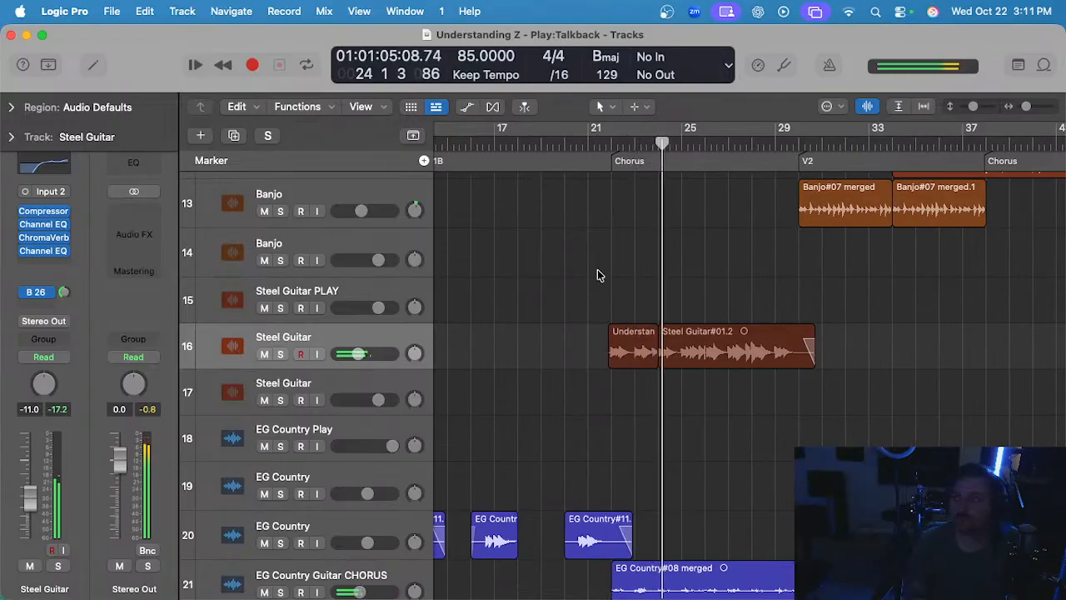
{"action": "scroll", "coordinate": [599, 275], "scroll_direction": "left", "scroll_amount": 2}
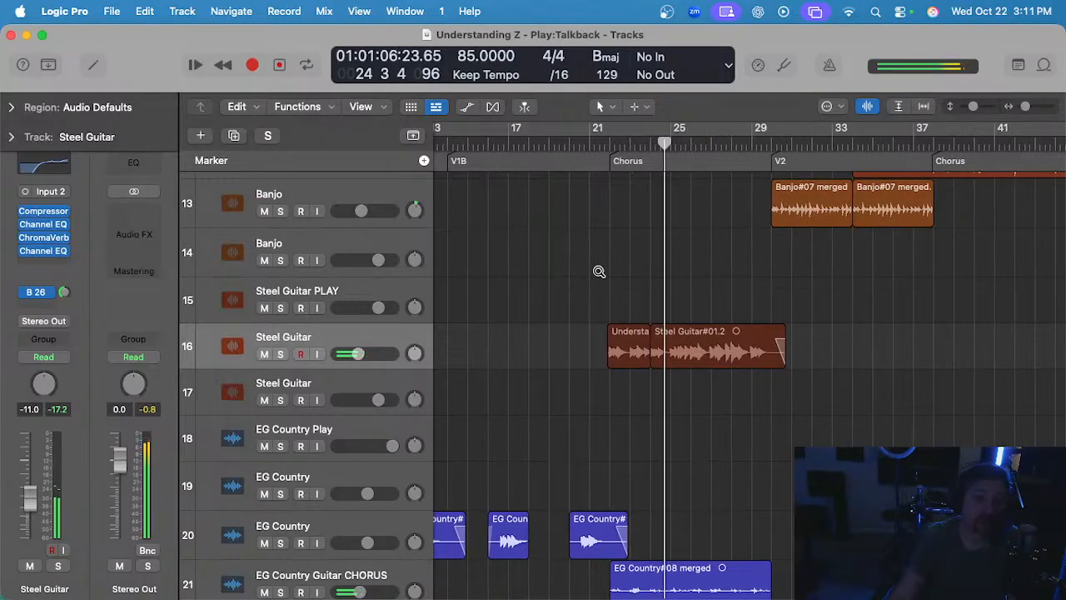
{"action": "left_click", "coordinate": [352, 356]}
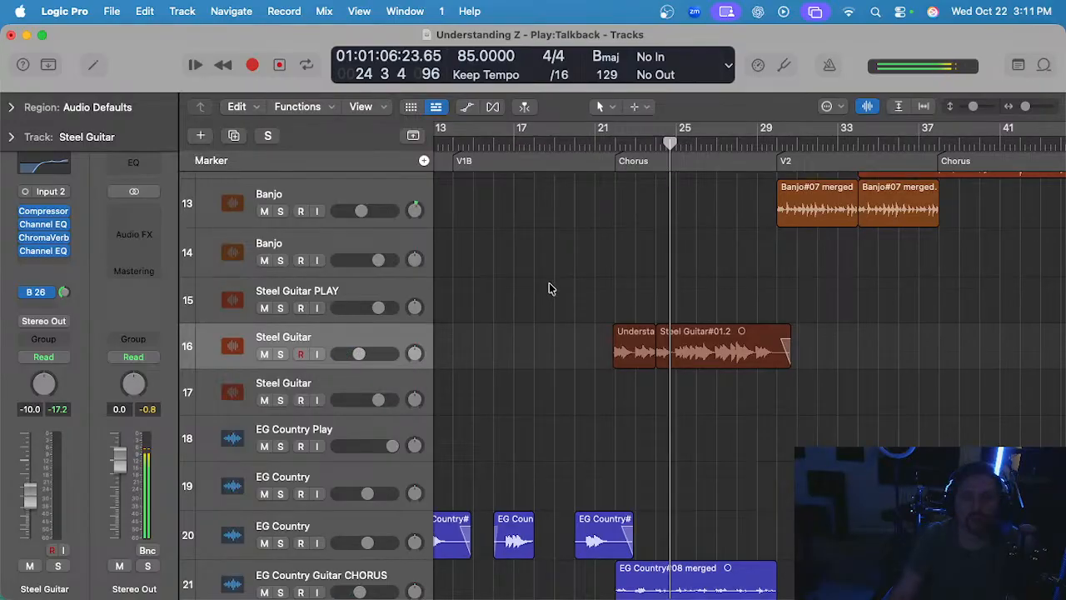
- Select EG Country Guitar CHORUS on track 21 and play it soloed from the Chorus start at bar 22
{"action": "scroll", "coordinate": [548, 284], "scroll_direction": "down", "scroll_amount": 5}
{"action": "left_click", "coordinate": [364, 353]}
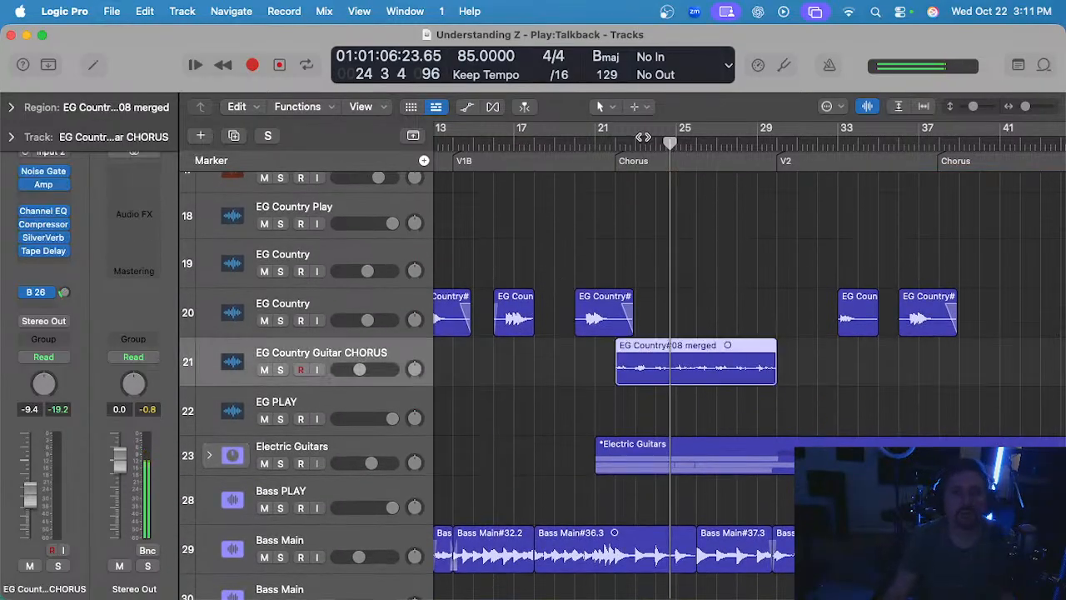
{"action": "left_click", "coordinate": [613, 146]}
{"action": "key", "text": "s"}
{"action": "key", "text": "space"}
{"action": "scroll", "coordinate": [632, 279], "scroll_direction": "right", "scroll_amount": 2}
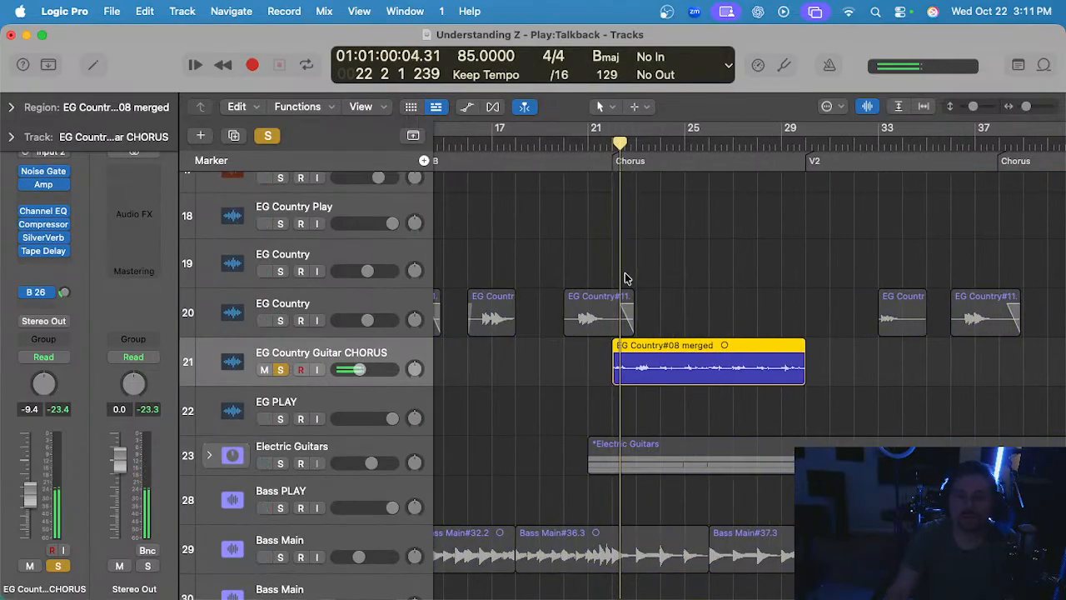
{"action": "scroll", "coordinate": [625, 273], "scroll_direction": "left", "scroll_amount": 4}
{"action": "scroll", "coordinate": [538, 293], "scroll_direction": "up", "scroll_amount": 3}
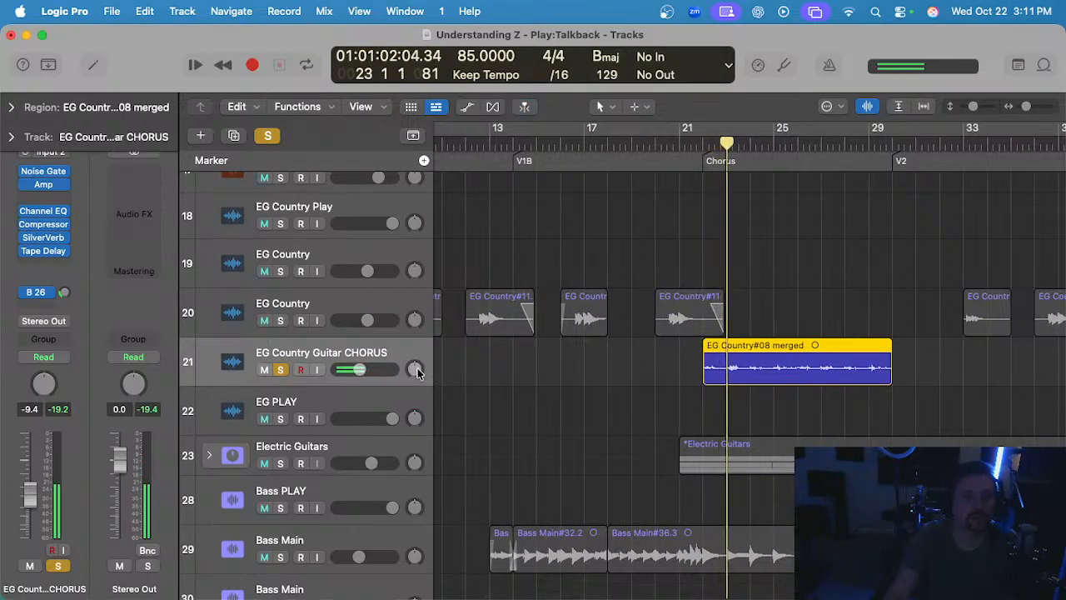
- Pan EG Country Guitar CHORUS to +16, unsolo it, and pan the Steel Guitar on track 16 to -16
{"action": "left_click_drag", "start_coordinate": [413, 369], "coordinate": [414, 363]}
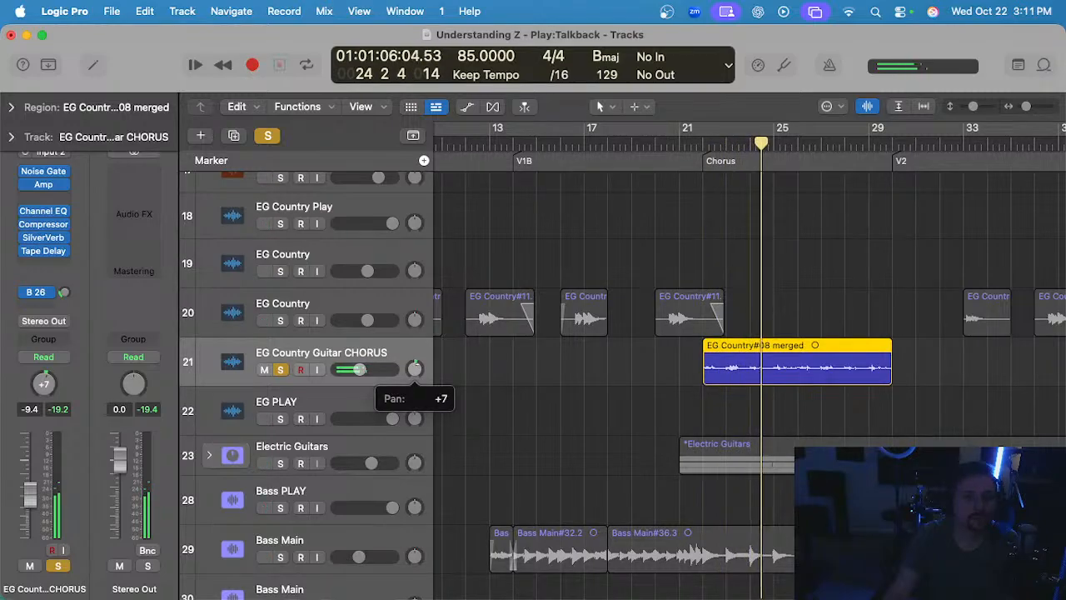
{"action": "left_click_drag", "start_coordinate": [413, 369], "coordinate": [413, 368]}
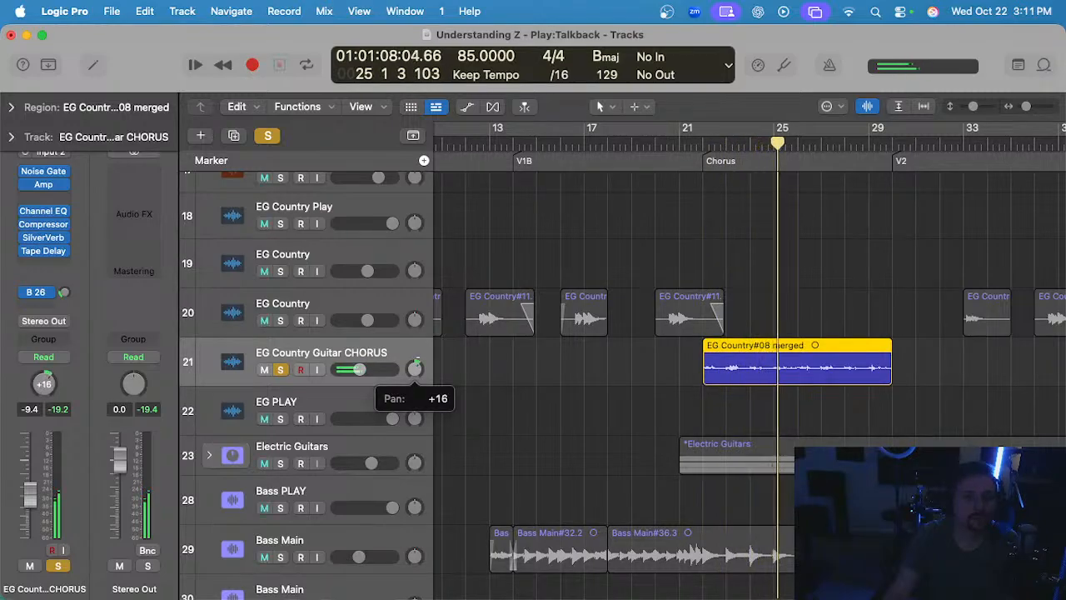
{"action": "scroll", "coordinate": [573, 351], "scroll_direction": "up", "scroll_amount": 5}
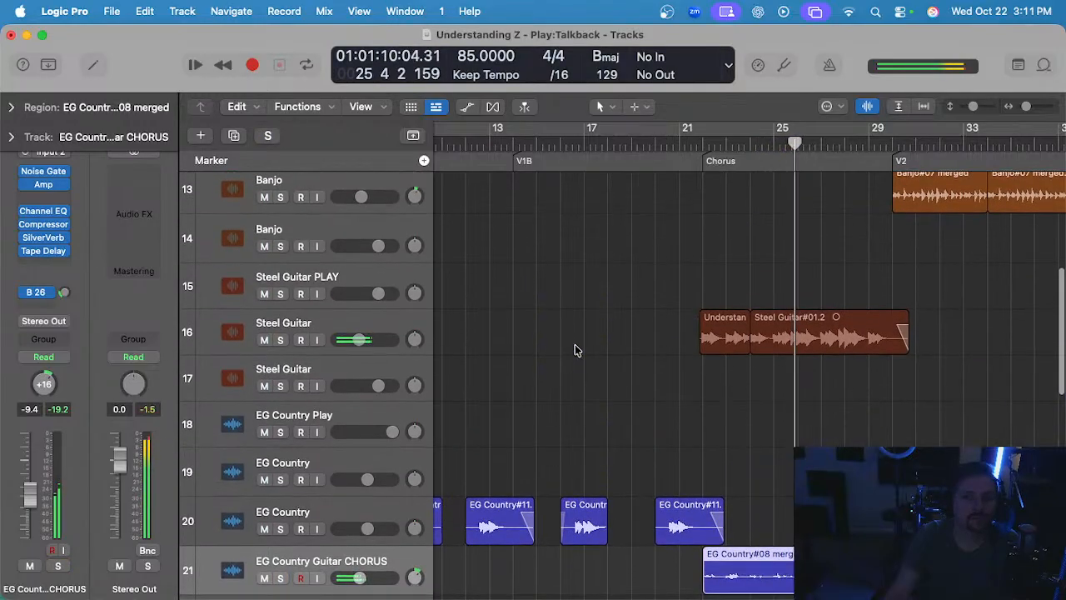
{"action": "left_click_drag", "start_coordinate": [412, 341], "coordinate": [413, 351]}
- Listen to the newly panned guitars in the full mix through the end of the Chorus and stop playback
{"action": "scroll", "coordinate": [686, 356], "scroll_direction": "down", "scroll_amount": 3}
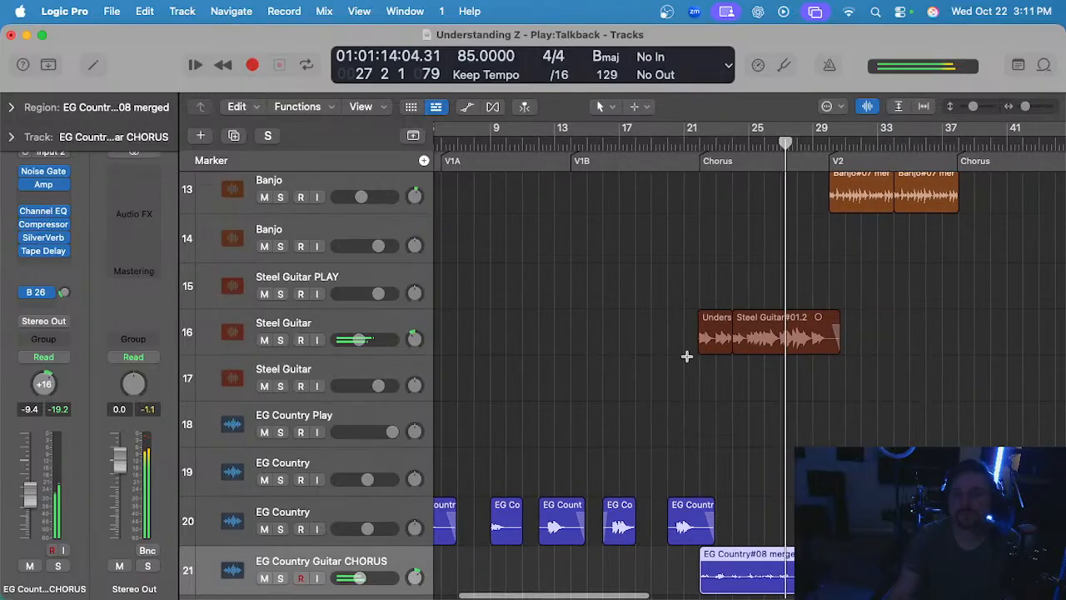
{"action": "scroll", "coordinate": [657, 361], "scroll_direction": "down", "scroll_amount": 2}
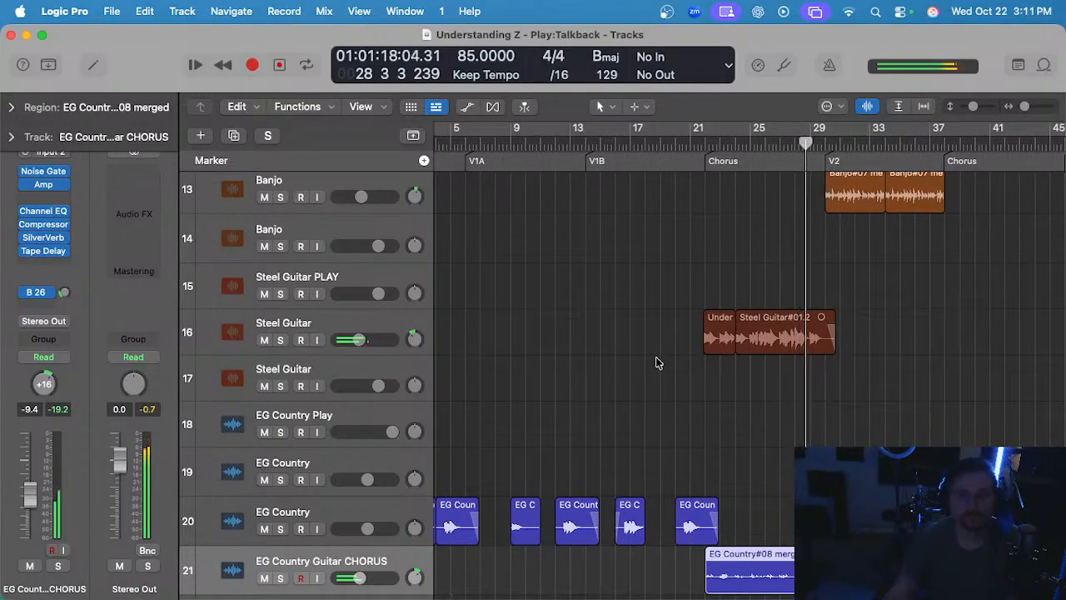
{"action": "scroll", "coordinate": [667, 359], "scroll_direction": "right", "scroll_amount": 2}
{"action": "scroll", "coordinate": [667, 360], "scroll_direction": "down", "scroll_amount": 6}
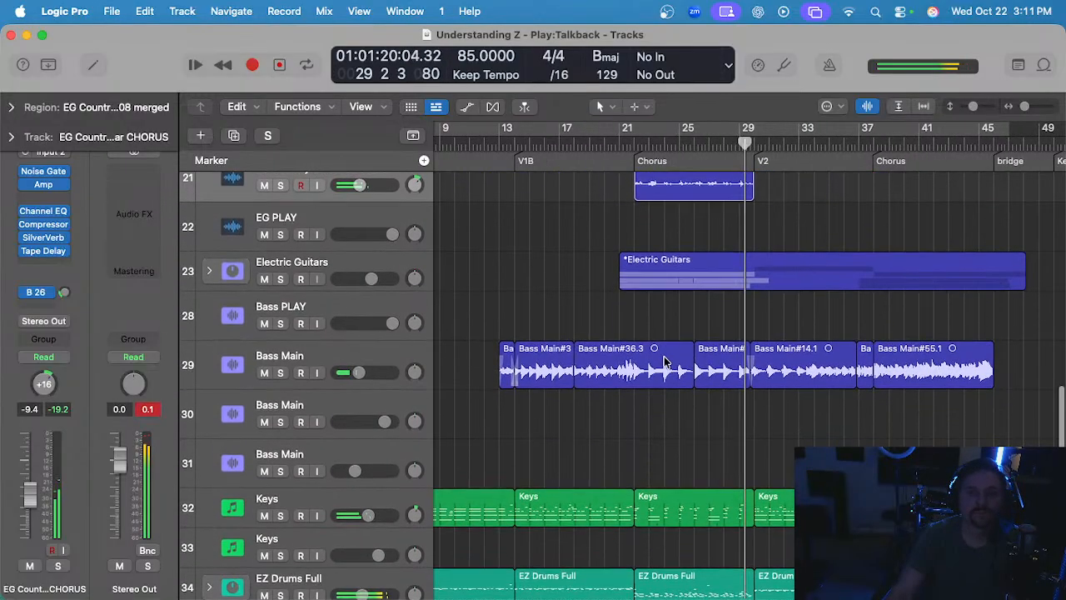
{"action": "scroll", "coordinate": [667, 361], "scroll_direction": "up", "scroll_amount": 2}
{"action": "scroll", "coordinate": [667, 360], "scroll_direction": "right", "scroll_amount": 3}
{"action": "key", "text": "space"}
{"action": "scroll", "coordinate": [623, 188], "scroll_direction": "left", "scroll_amount": 2}
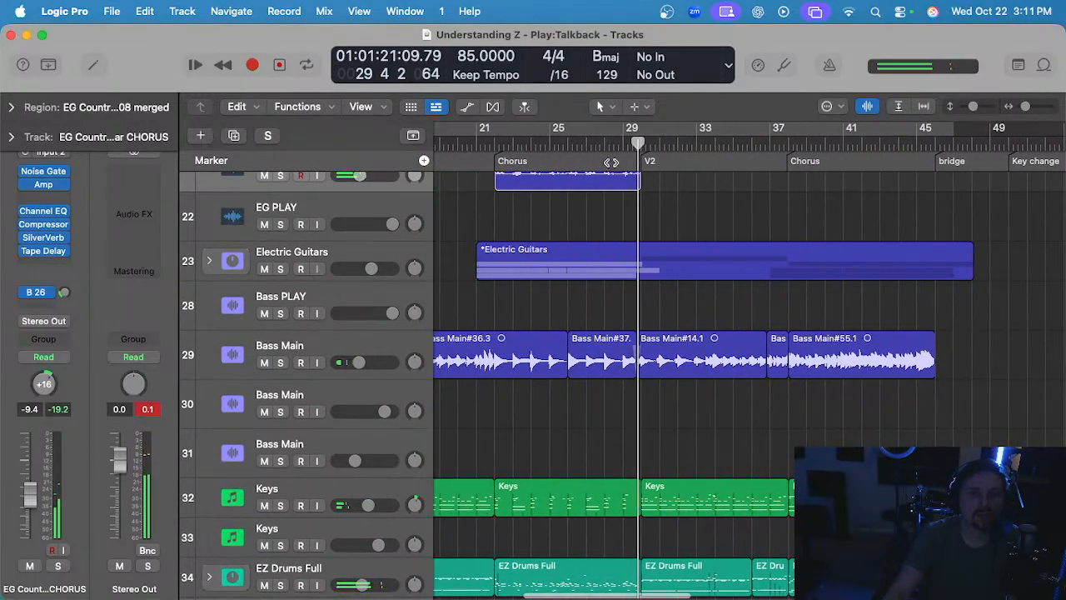
- Replay the end of the Chorus from bar 28 and place the playhead at 29 4 1
{"action": "left_click", "coordinate": [605, 145]}
{"action": "scroll", "coordinate": [654, 287], "scroll_direction": "up", "scroll_amount": 4}
{"action": "scroll", "coordinate": [655, 299], "scroll_direction": "up", "scroll_amount": 2}
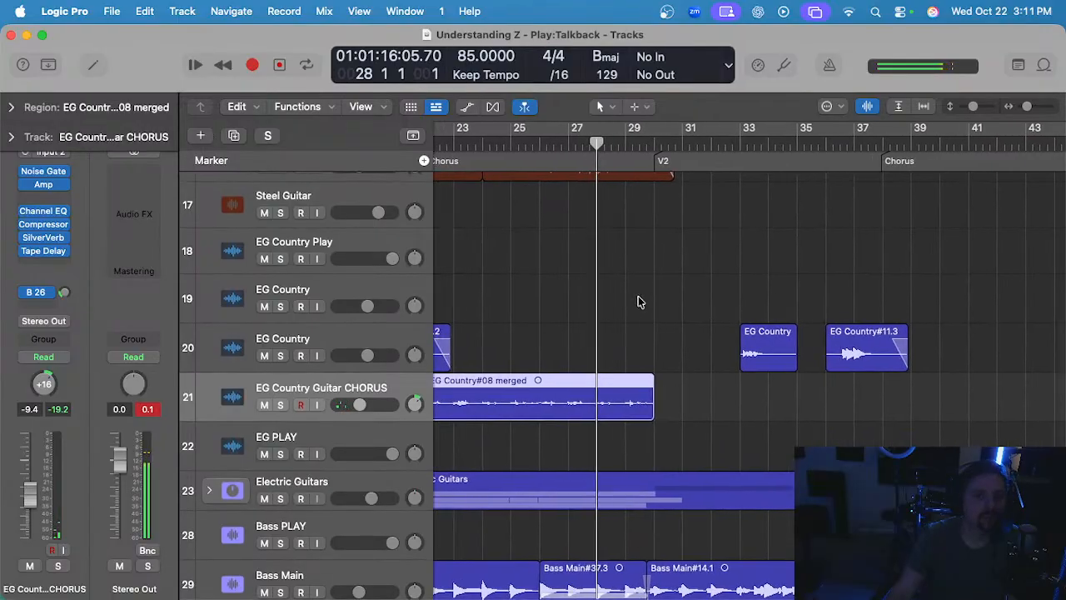
{"action": "scroll", "coordinate": [600, 252], "scroll_direction": "up", "scroll_amount": 1}
{"action": "scroll", "coordinate": [587, 247], "scroll_direction": "up", "scroll_amount": 4}
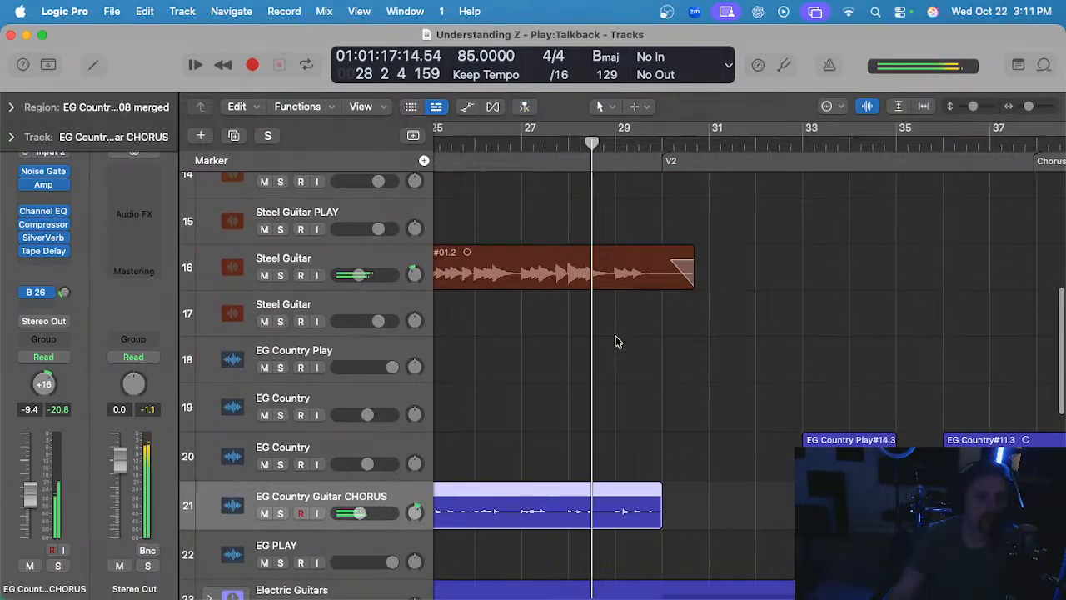
{"action": "scroll", "coordinate": [619, 335], "scroll_direction": "down", "scroll_amount": 4}
{"action": "scroll", "coordinate": [621, 334], "scroll_direction": "up", "scroll_amount": 2}
{"action": "scroll", "coordinate": [621, 334], "scroll_direction": "up", "scroll_amount": 2}
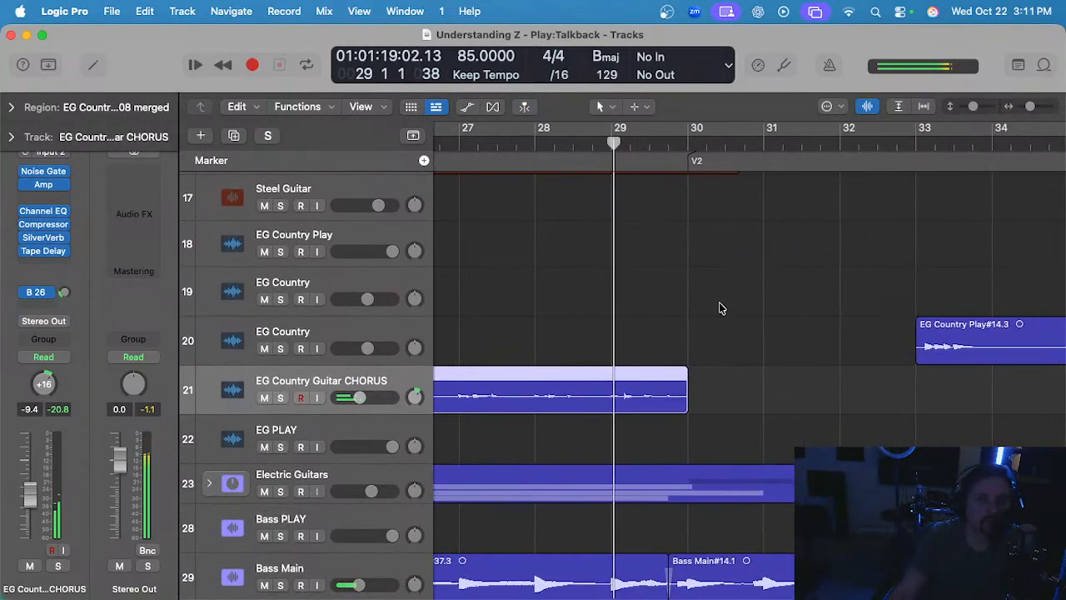
{"action": "left_click", "coordinate": [657, 309]}
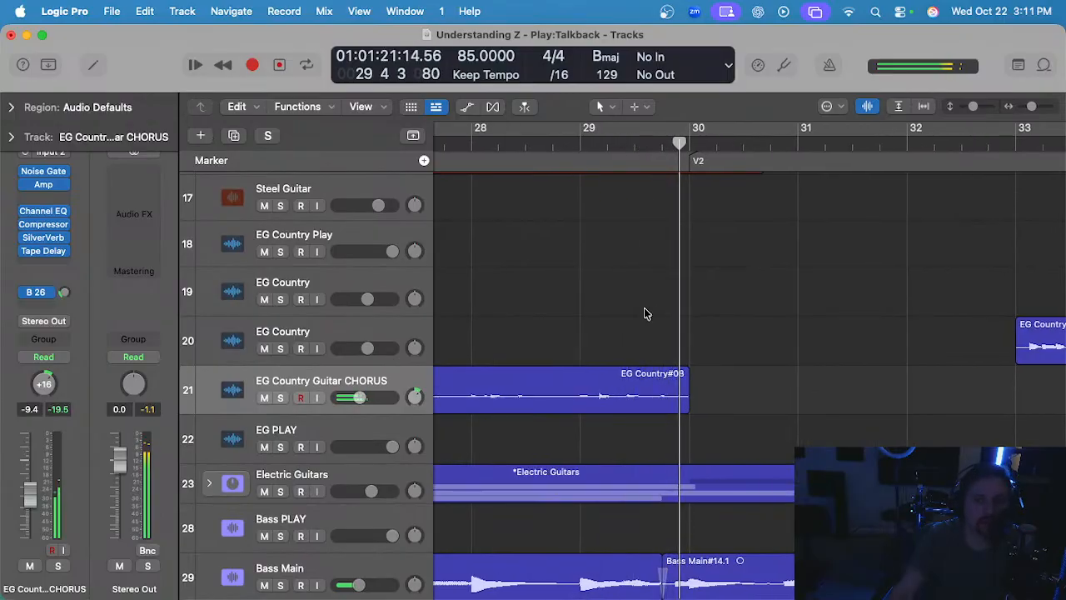
{"action": "left_click", "coordinate": [661, 146]}
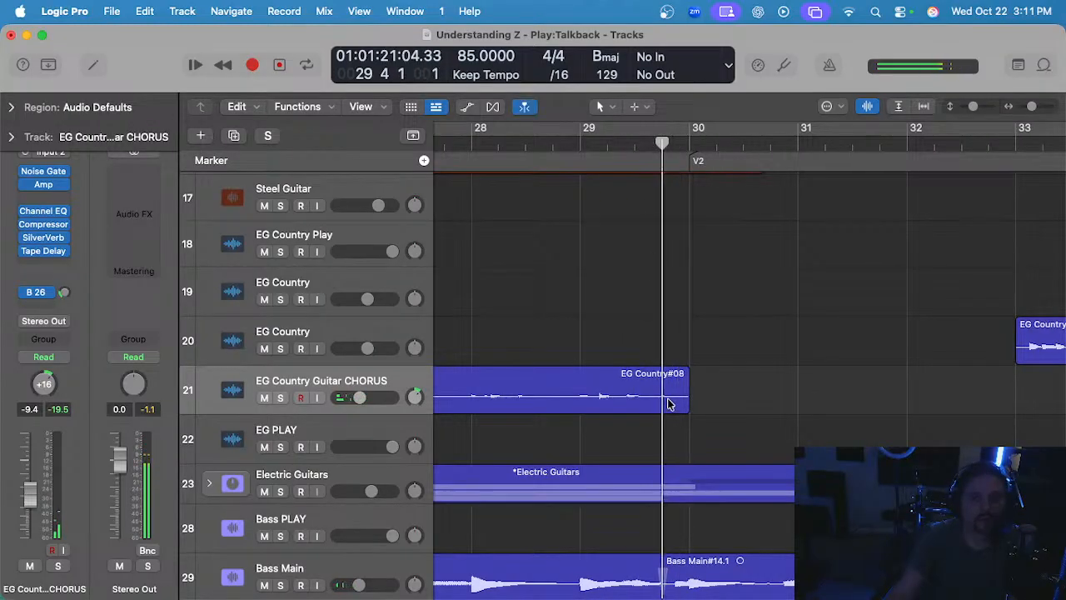
- Try to delete the end of the EG Country Guitar CHORUS region from 29 4 1 onward, undoing each deletion
{"action": "left_click_drag", "start_coordinate": [662, 397], "coordinate": [740, 400]}
{"action": "key", "text": "Delete"}
{"action": "scroll", "coordinate": [663, 371], "scroll_direction": "up", "scroll_amount": 2}
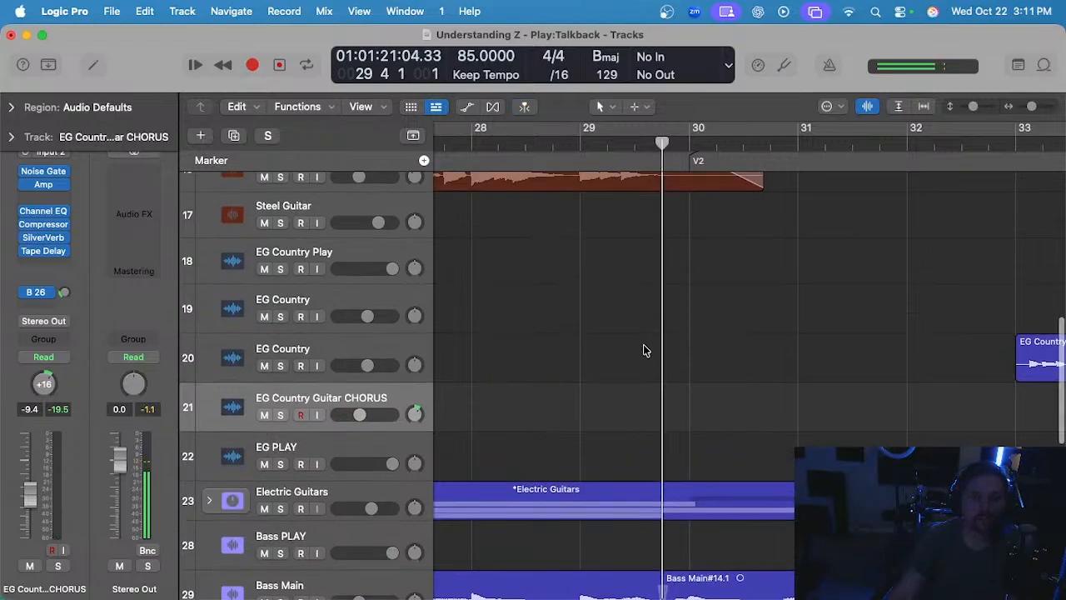
{"action": "key", "text": "super+z"}
{"action": "key", "text": "Delete"}
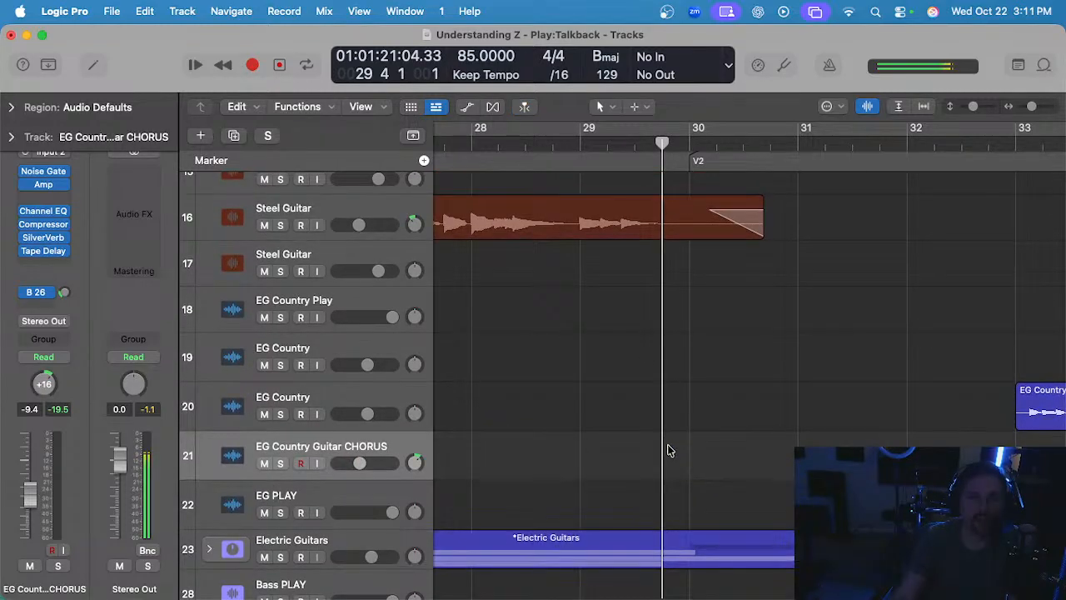
{"action": "key", "text": "super+z"}
{"action": "mouse_move", "coordinate": [664, 463]}
{"action": "left_mouse_down"}
{"action": "mouse_move", "coordinate": [710, 456]}
{"action": "mouse_move", "coordinate": [673, 459]}
{"action": "left_mouse_up"}
{"action": "key", "text": "Delete"}
{"action": "key", "text": "super+z"}
{"action": "key", "text": "ctrl+c"}
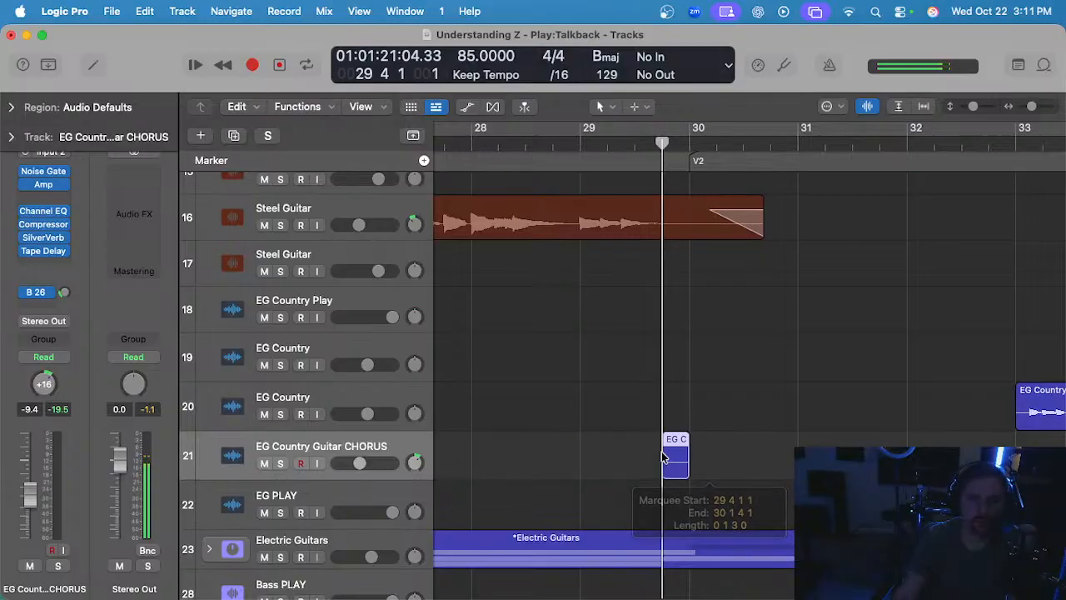
{"action": "scroll", "coordinate": [661, 453], "scroll_direction": "down", "scroll_amount": 5}
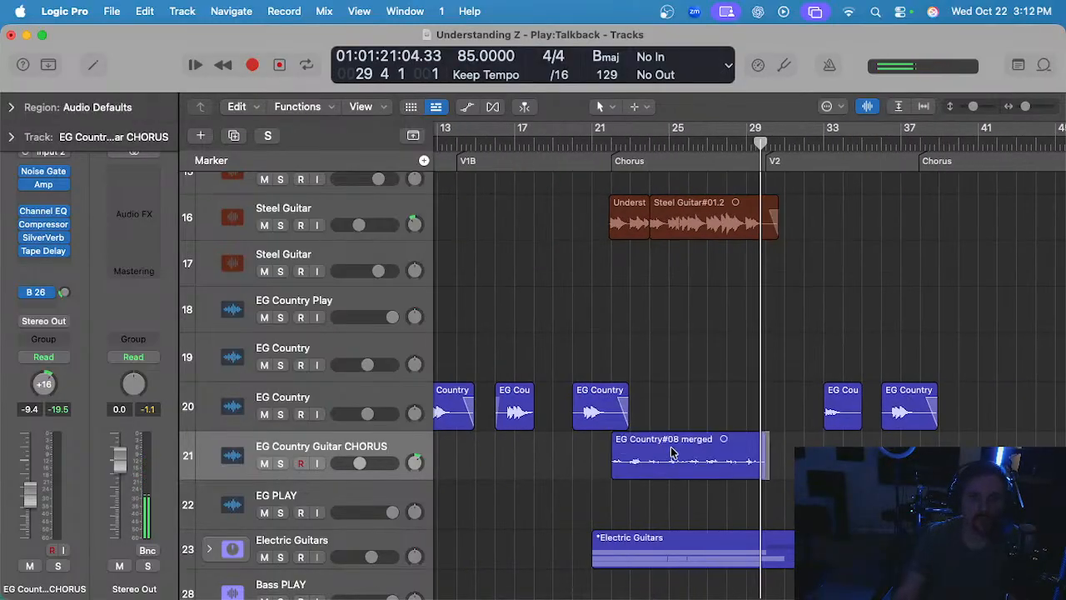
{"action": "scroll", "coordinate": [752, 361], "scroll_direction": "up", "scroll_amount": 8}
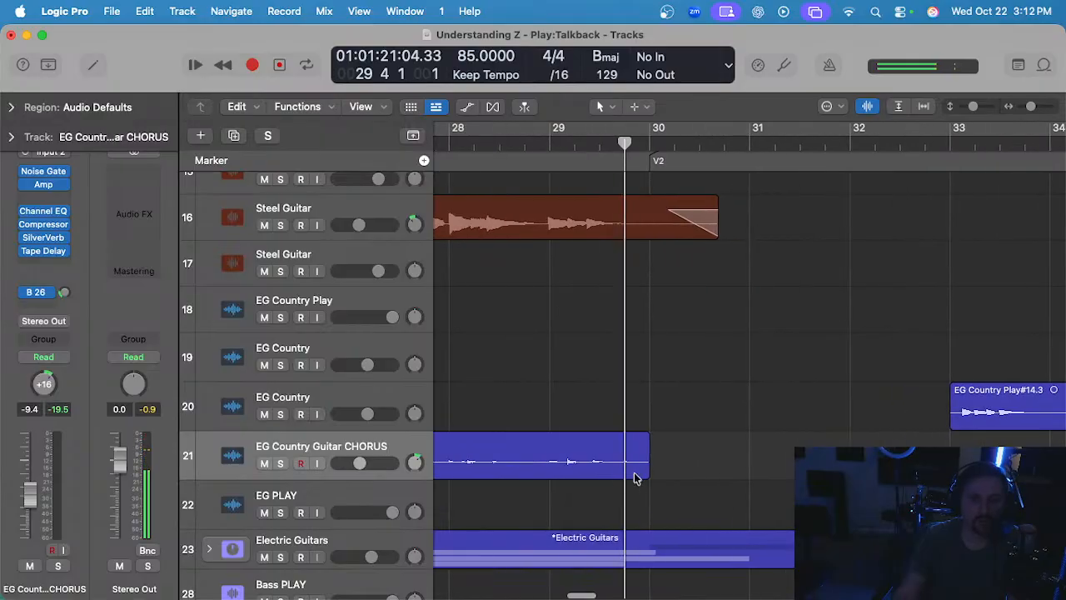
- Trim the EG Country Guitar CHORUS region to end at 29 4 1 with a short fade-out, and audition the ending soloed and in the mix
{"action": "left_click_drag", "start_coordinate": [655, 464], "coordinate": [627, 431]}
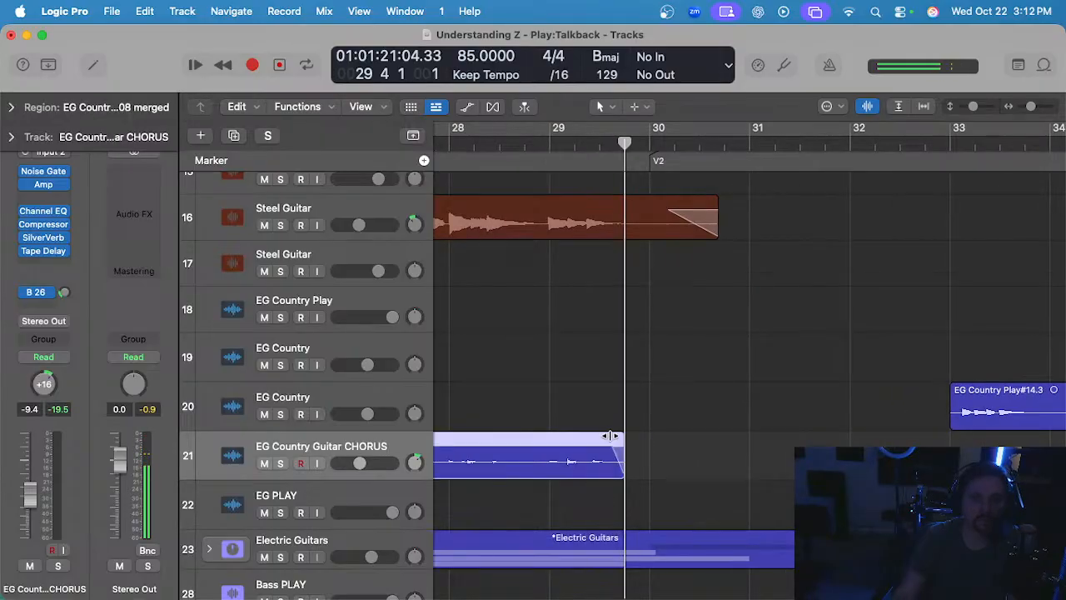
{"action": "left_click", "coordinate": [542, 141]}
{"action": "key", "text": "space"}
{"action": "scroll", "coordinate": [559, 293], "scroll_direction": "down", "scroll_amount": 5}
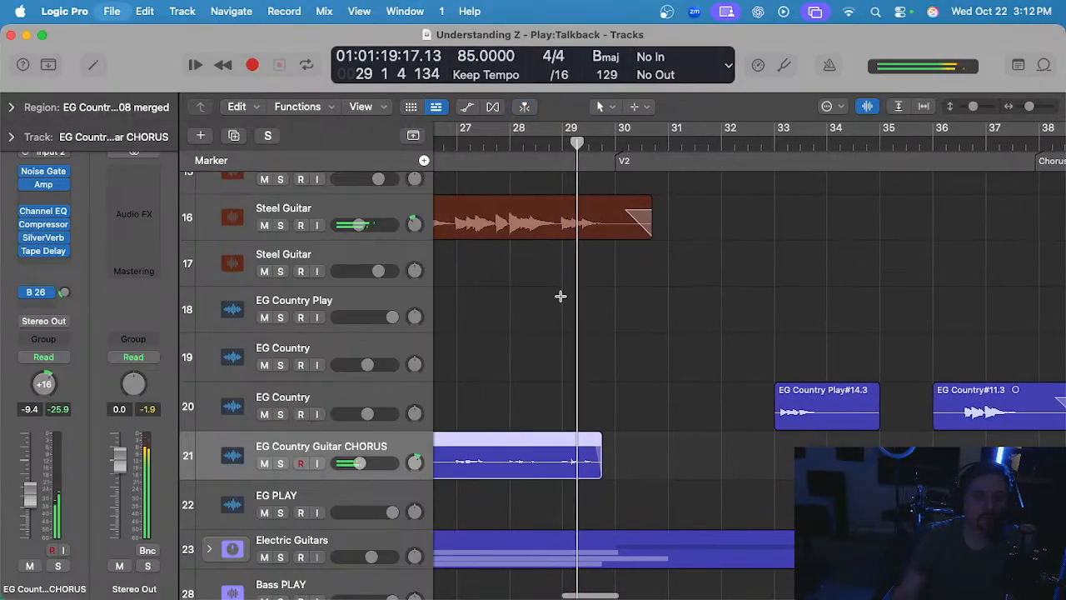
{"action": "key", "text": "s"}
{"action": "scroll", "coordinate": [556, 301], "scroll_direction": "up", "scroll_amount": 3}
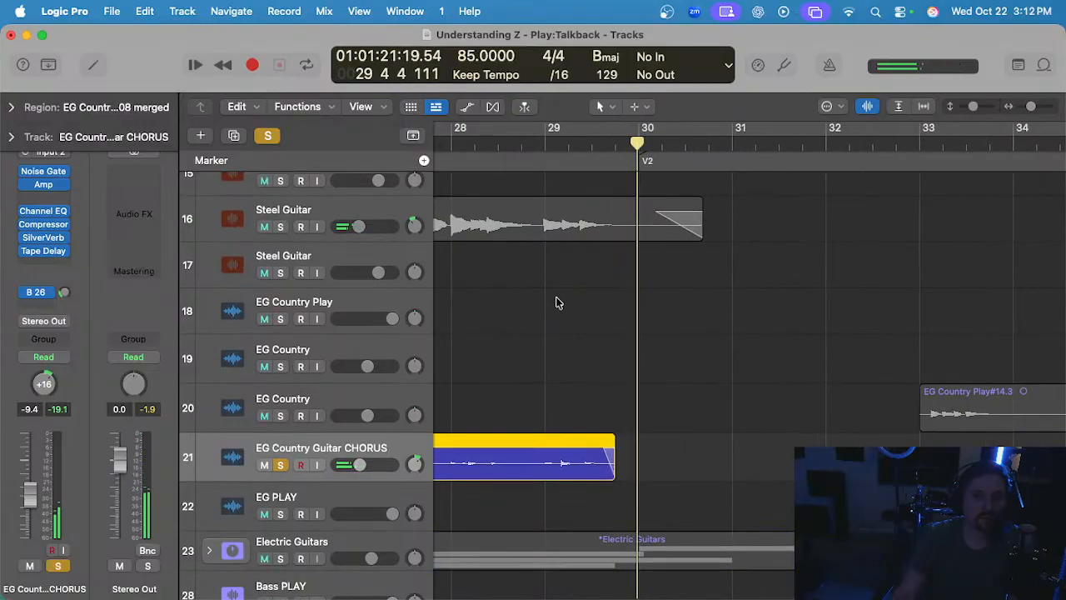
{"action": "key", "text": "s"}
{"action": "scroll", "coordinate": [556, 300], "scroll_direction": "up", "scroll_amount": 2}
{"action": "key", "text": "space"}
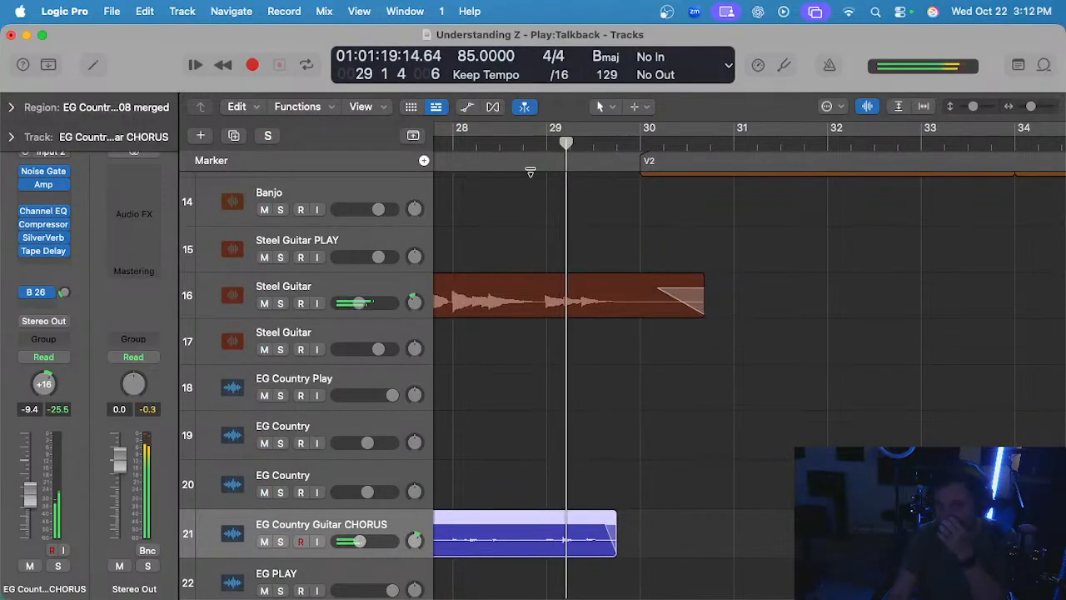
- Trim the end of the Steel Guitar region on track 16 back to 29 4 1
{"action": "left_click", "coordinate": [341, 281]}
{"action": "scroll", "coordinate": [577, 313], "scroll_direction": "up", "scroll_amount": 3}
{"action": "left_click", "coordinate": [579, 337]}
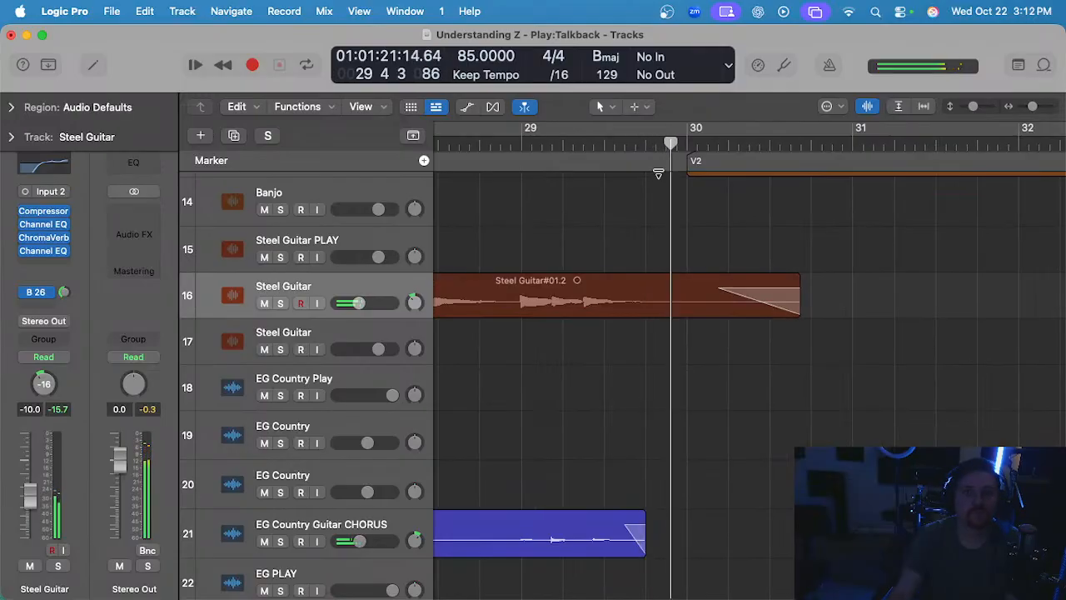
{"action": "left_click", "coordinate": [647, 148]}
{"action": "left_click_drag", "start_coordinate": [796, 309], "coordinate": [644, 310]}
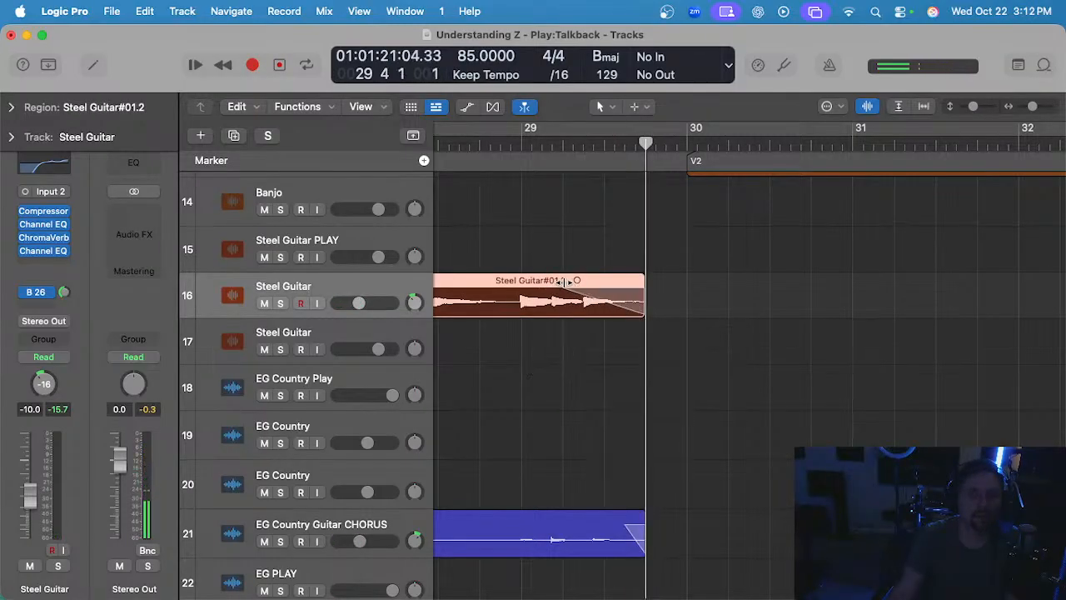
- Shorten the Steel Guitar region's fade-out while playing the transition into V2, and save the project
{"action": "key", "text": "space"}
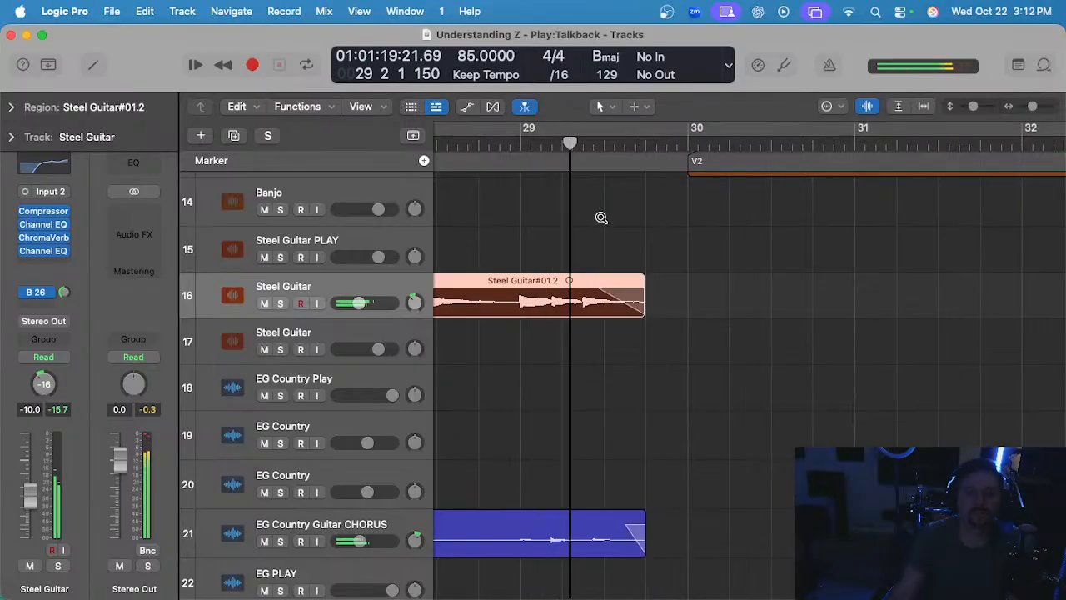
{"action": "scroll", "coordinate": [602, 218], "scroll_direction": "up", "scroll_amount": 2}
{"action": "scroll", "coordinate": [602, 217], "scroll_direction": "down", "scroll_amount": 2}
{"action": "left_click", "coordinate": [604, 219]}
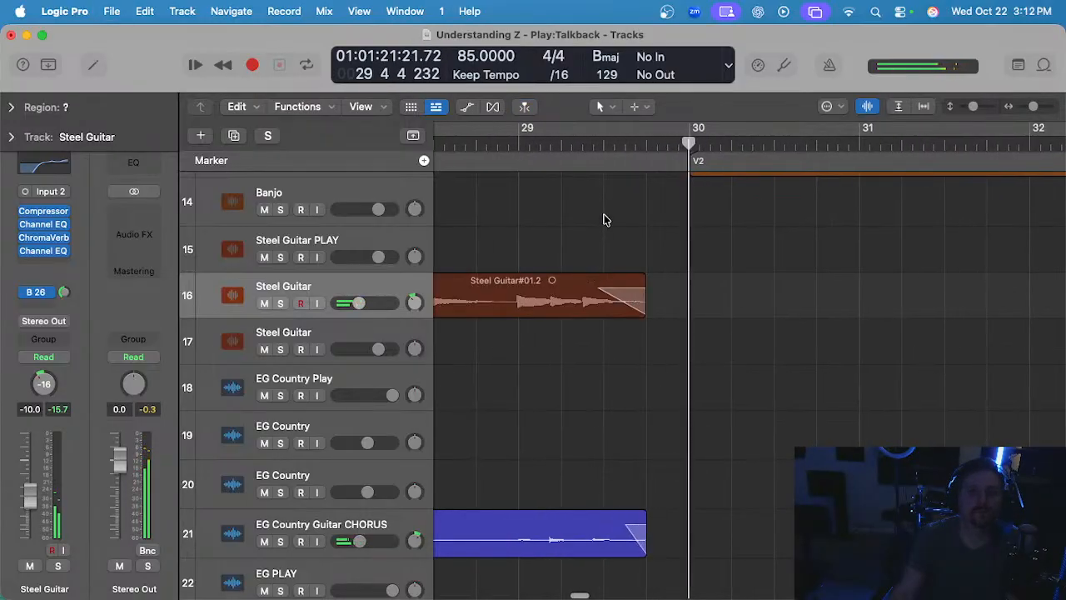
{"action": "scroll", "coordinate": [603, 220], "scroll_direction": "down", "scroll_amount": 2}
{"action": "key", "text": "super+s"}
- Place the playhead at 29 4 1 and mute the Tambourine region at bar 29
{"action": "scroll", "coordinate": [609, 225], "scroll_direction": "up", "scroll_amount": 10}
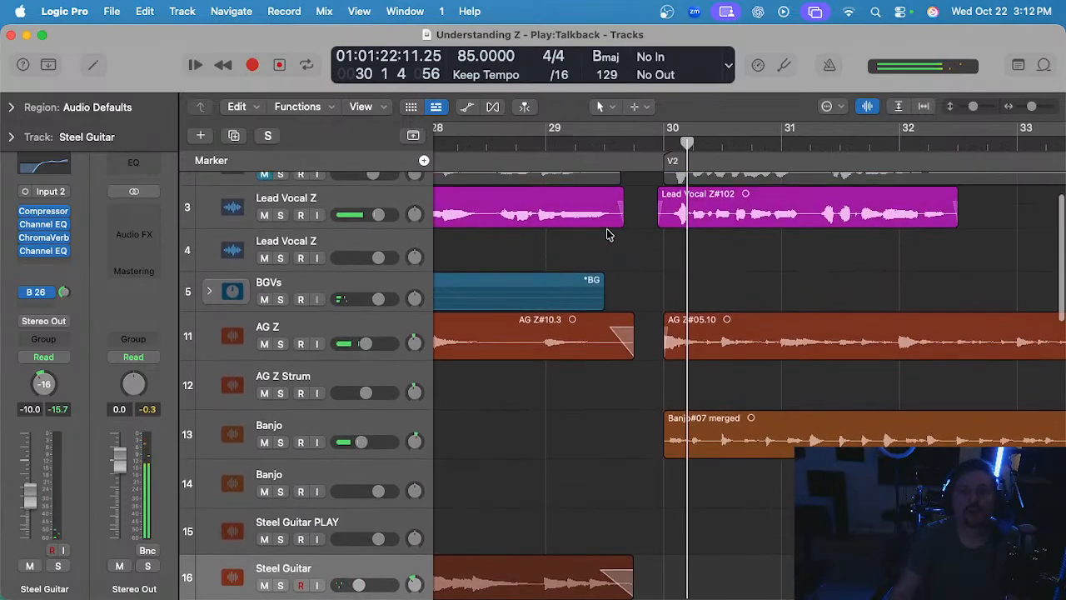
{"action": "scroll", "coordinate": [616, 236], "scroll_direction": "down", "scroll_amount": 15}
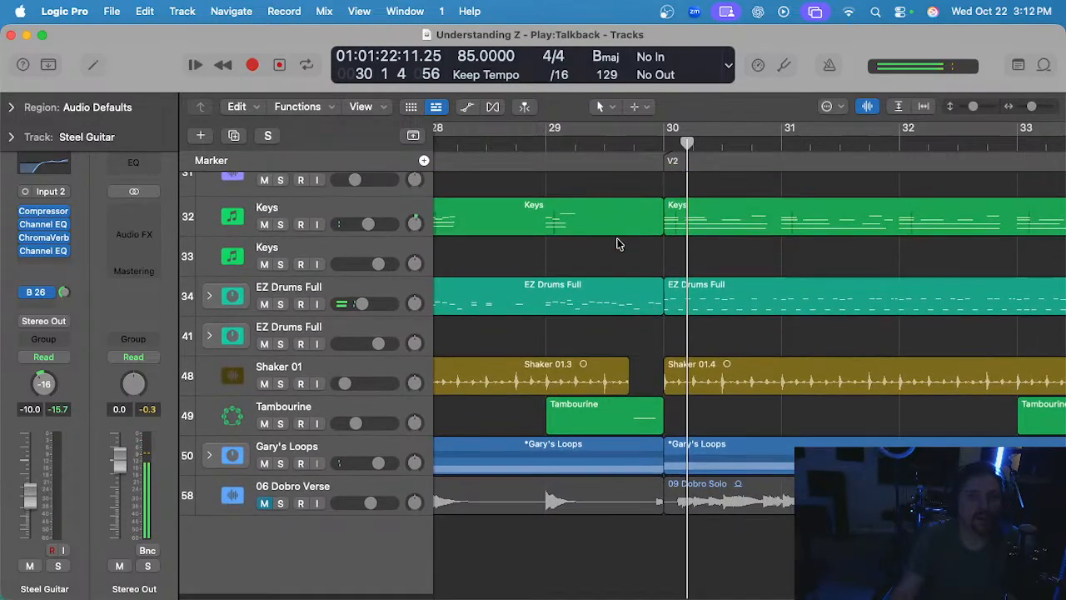
{"action": "left_click", "coordinate": [623, 151]}
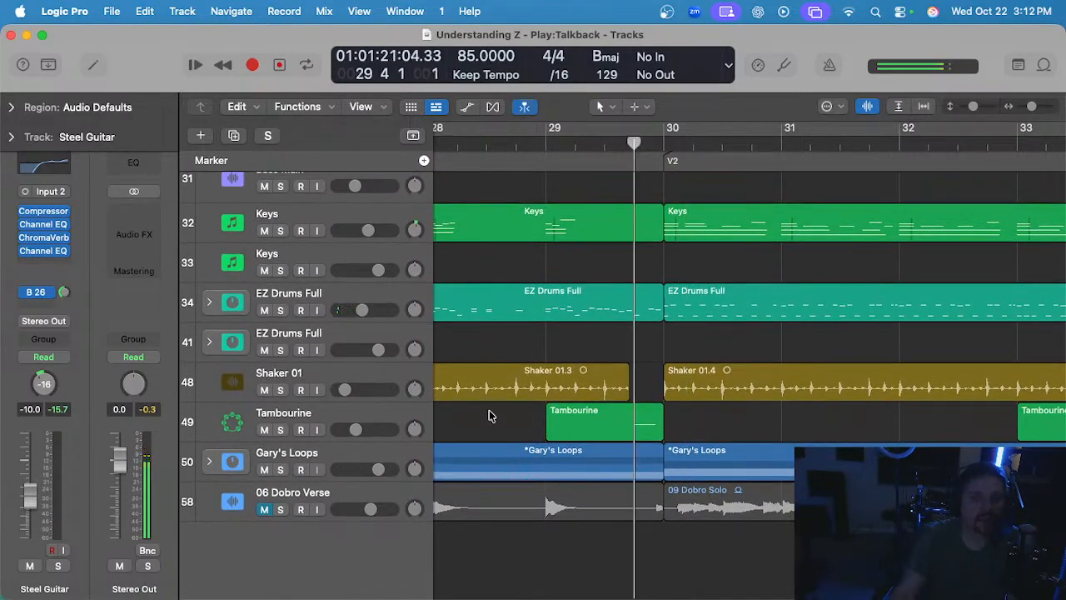
{"action": "key", "text": "ctrl+m"}
{"action": "key", "text": "super+Left"}
{"action": "key", "text": "super+Left"}
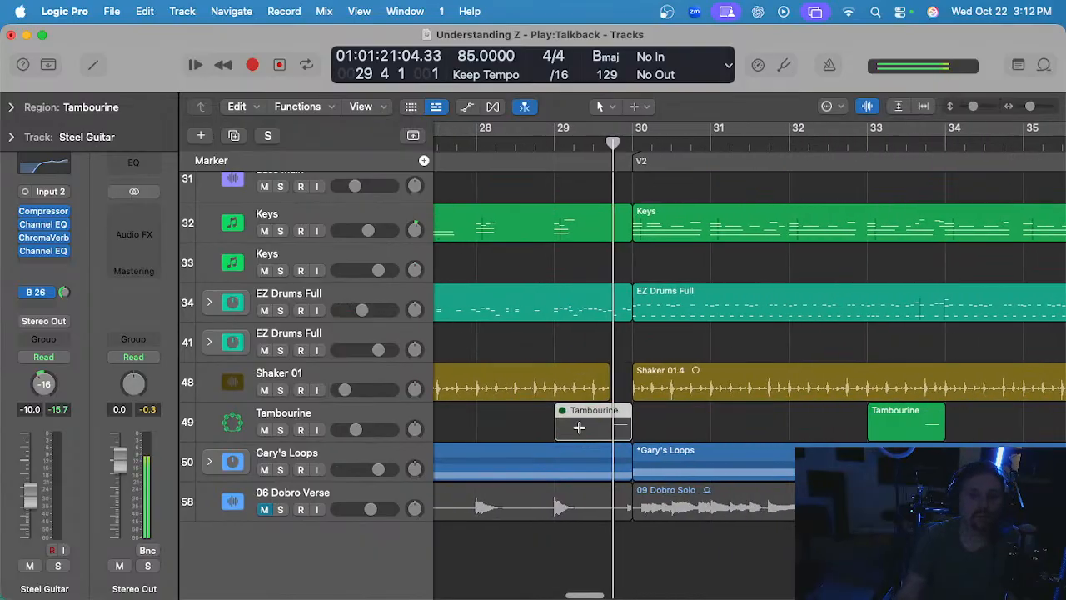
- Open the Chorus EZ Drums Full region on track 34 in the Piano Roll, play from bar 29, and delete the last two notes before bar 30
{"action": "scroll", "coordinate": [562, 419], "scroll_direction": "up", "scroll_amount": 1}
{"action": "left_click", "coordinate": [300, 320]}
{"action": "left_click", "coordinate": [555, 143]}
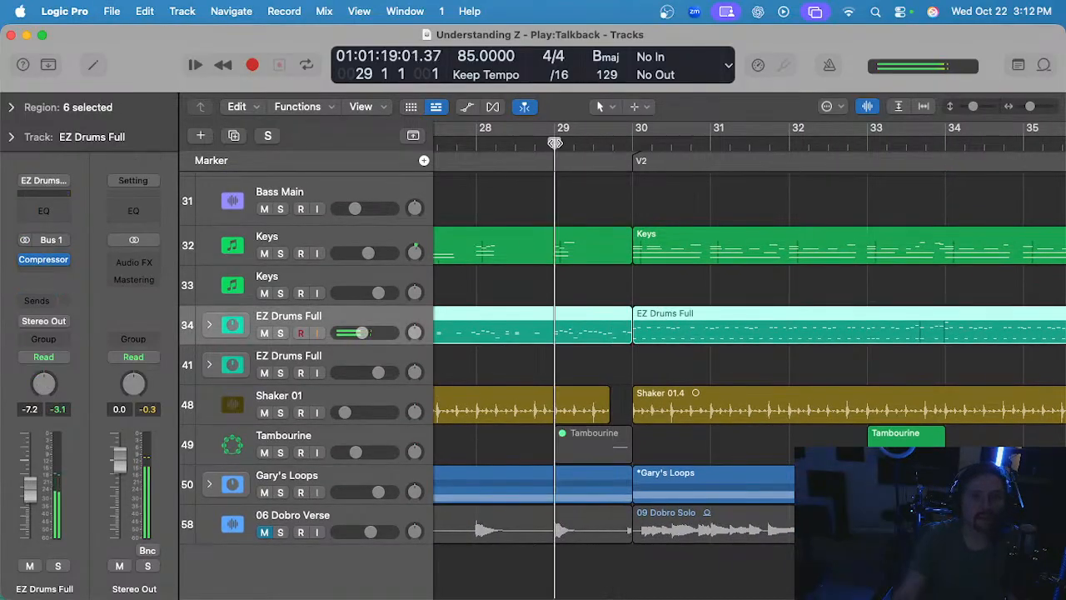
{"action": "double_click", "coordinate": [540, 333]}
{"action": "key", "text": "space"}
{"action": "scroll", "coordinate": [629, 418], "scroll_direction": "right", "scroll_amount": 5}
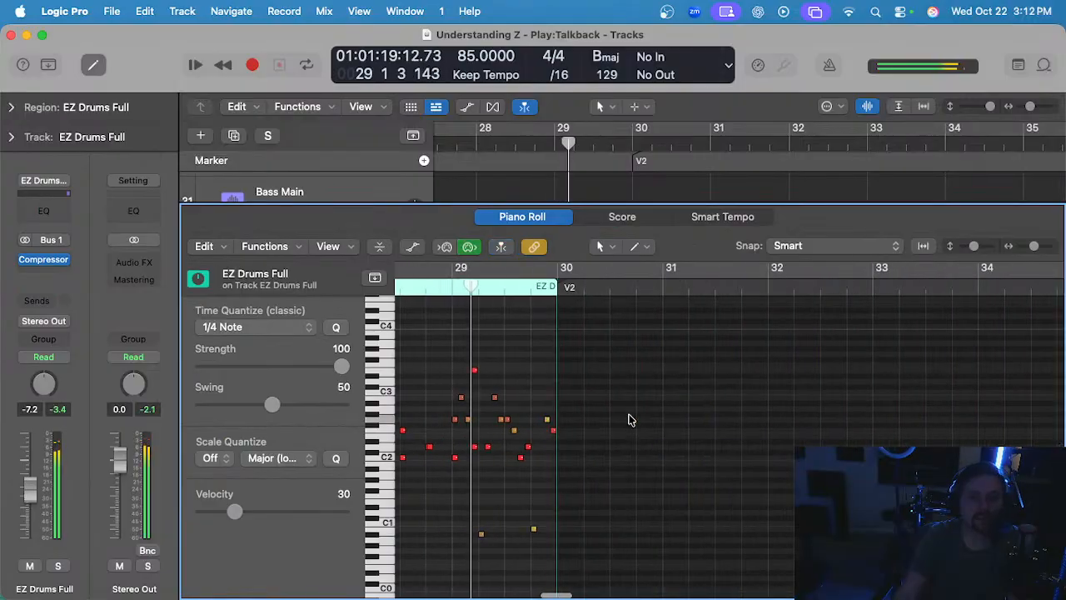
{"action": "scroll", "coordinate": [628, 419], "scroll_direction": "up", "scroll_amount": 3}
{"action": "scroll", "coordinate": [561, 422], "scroll_direction": "left", "scroll_amount": 3}
{"action": "key", "text": "super+Right"}
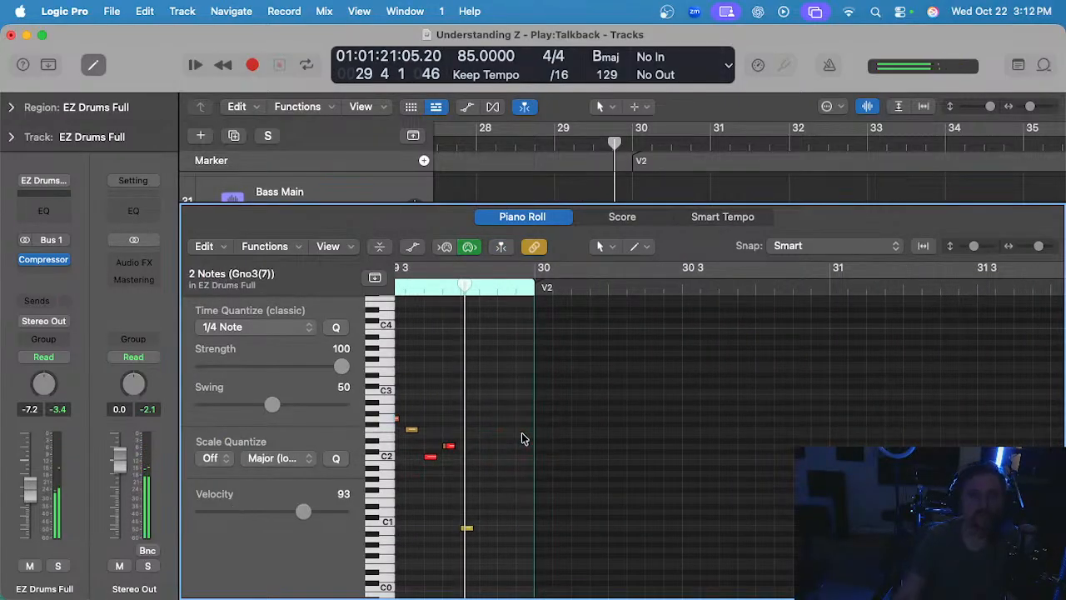
- Undo the deletion of the last two EZ Drums Full notes before bar 30 and play the fill into V2 with them restored
{"action": "key", "text": "super+z"}
{"action": "scroll", "coordinate": [504, 416], "scroll_direction": "left", "scroll_amount": 1}
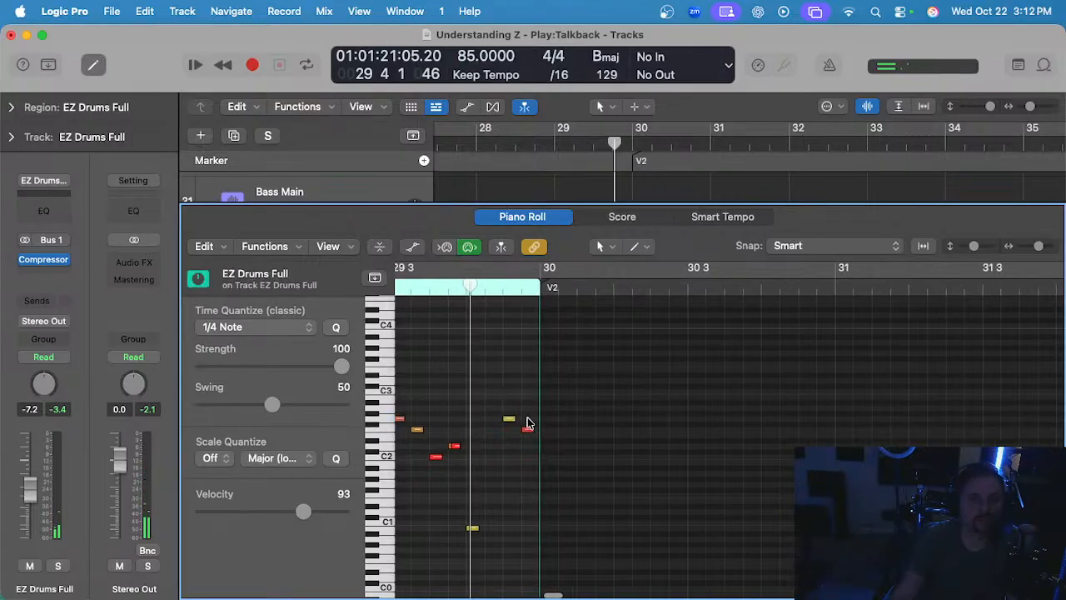
{"action": "left_click", "coordinate": [528, 429]}
{"action": "key", "text": "super+Right"}
{"action": "left_click_drag", "start_coordinate": [528, 431], "coordinate": [498, 428]}
{"action": "key", "text": "super+Left"}
{"action": "key", "text": "super+Left"}
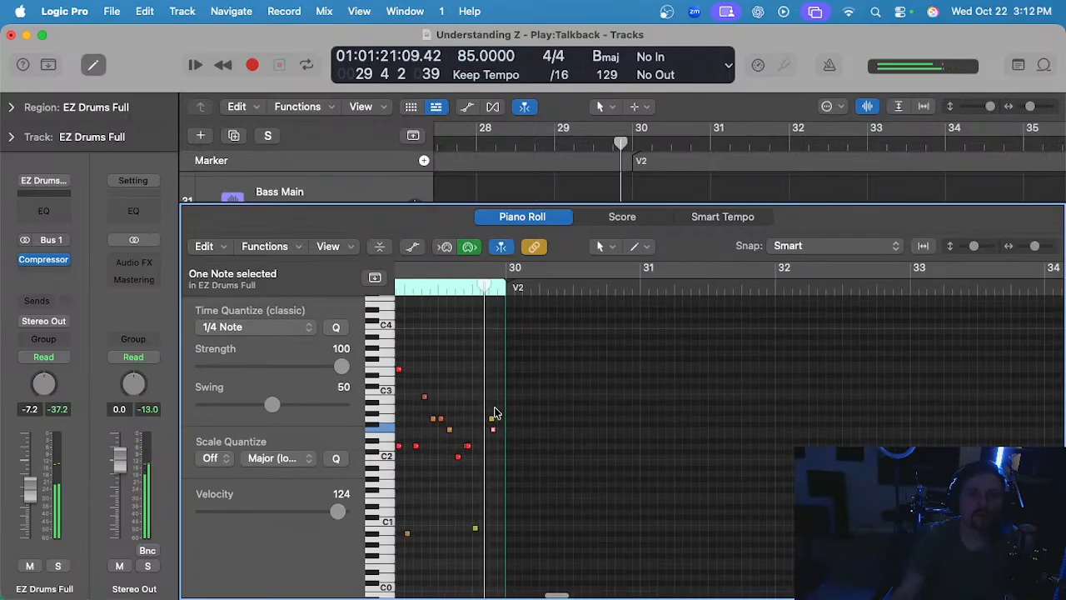
{"action": "key", "text": "space"}
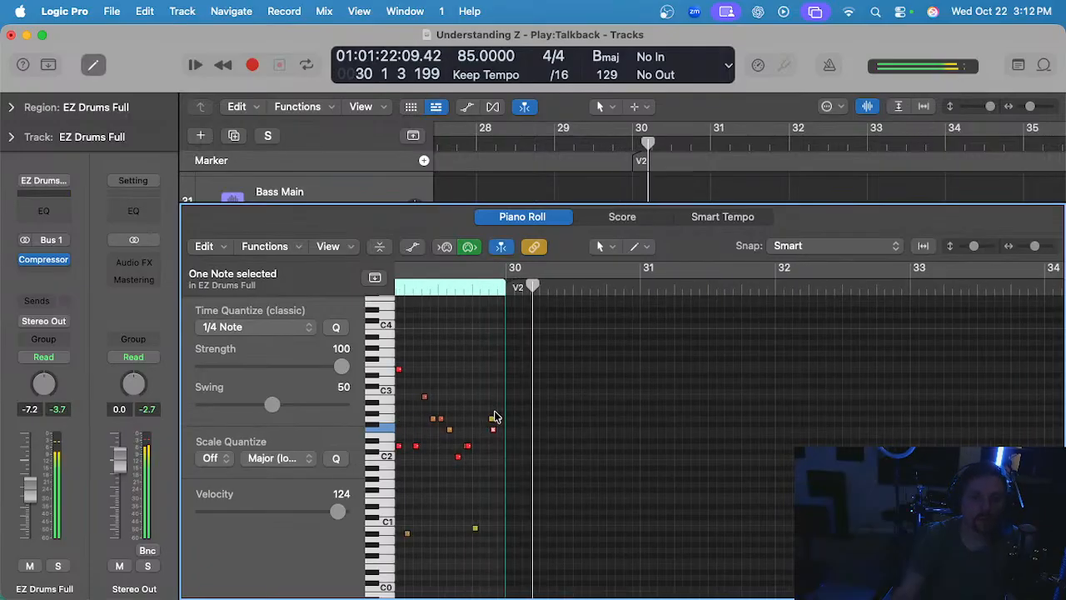
{"action": "left_click", "coordinate": [401, 287]}
{"action": "key", "text": "super+Right"}
{"action": "key", "text": "super+Right"}
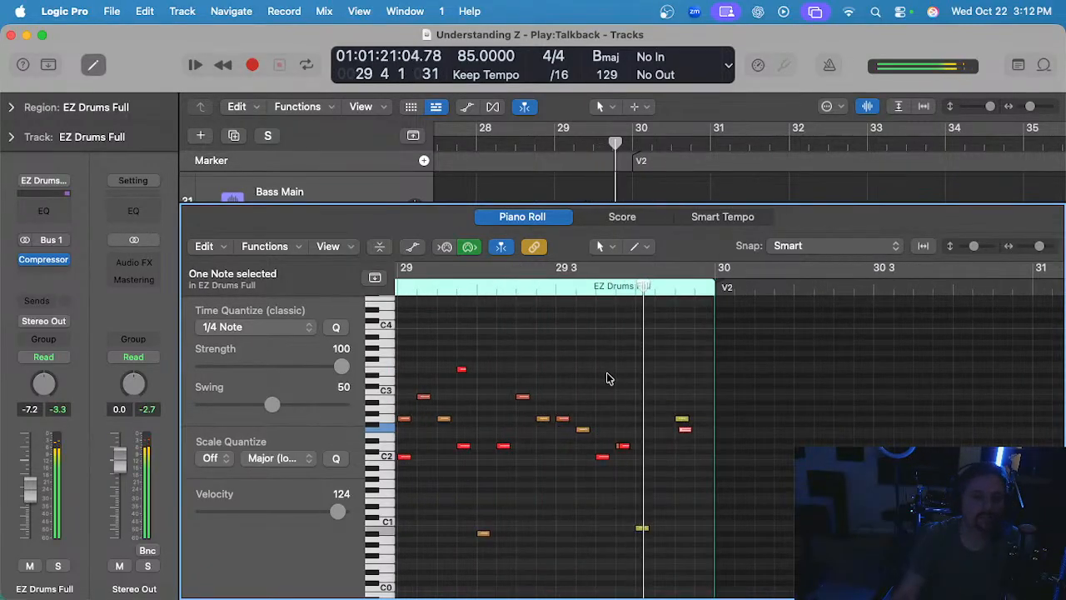
{"action": "key", "text": "space"}
- Delete the last two EZ Drums Full notes before bar 30, play the transition into V2, and close the Piano Roll
{"action": "left_click_drag", "start_coordinate": [666, 405], "coordinate": [680, 425]}
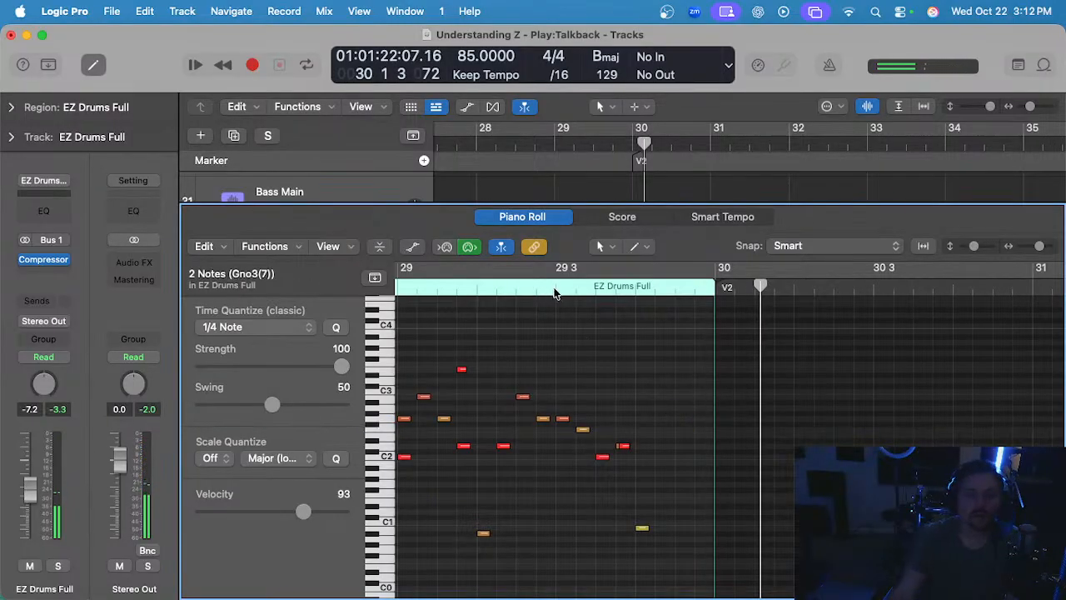
{"action": "scroll", "coordinate": [464, 294], "scroll_direction": "down", "scroll_amount": 5}
{"action": "left_click", "coordinate": [435, 287]}
{"action": "key", "text": "space"}
{"action": "key", "text": "super+Right"}
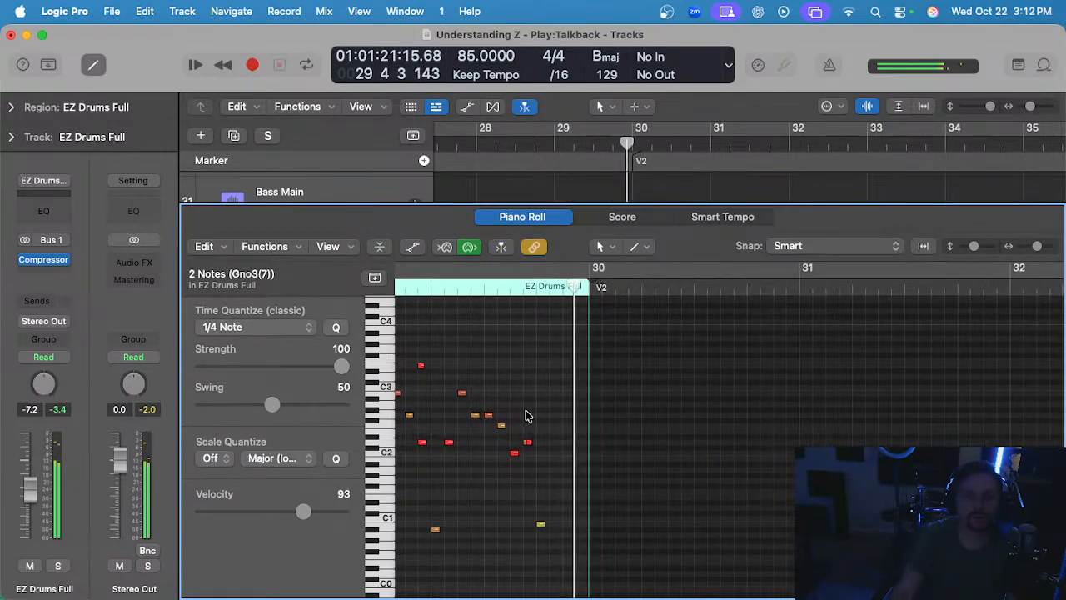
{"action": "key", "text": "p"}
{"action": "key", "text": "space"}
{"action": "scroll", "coordinate": [605, 319], "scroll_direction": "down", "scroll_amount": 3}
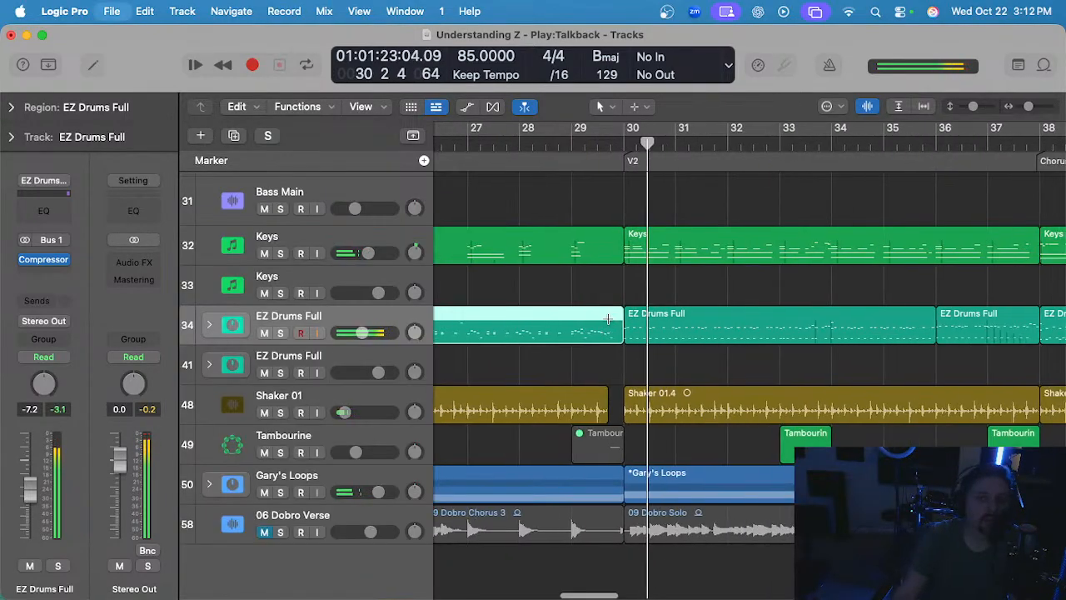
- Play the full arrangement from about bar 29 to check the stop and the transition into V2
{"action": "scroll", "coordinate": [606, 319], "scroll_direction": "up", "scroll_amount": 1}
{"action": "scroll", "coordinate": [605, 319], "scroll_direction": "left", "scroll_amount": 1}
{"action": "scroll", "coordinate": [605, 319], "scroll_direction": "up", "scroll_amount": 10}
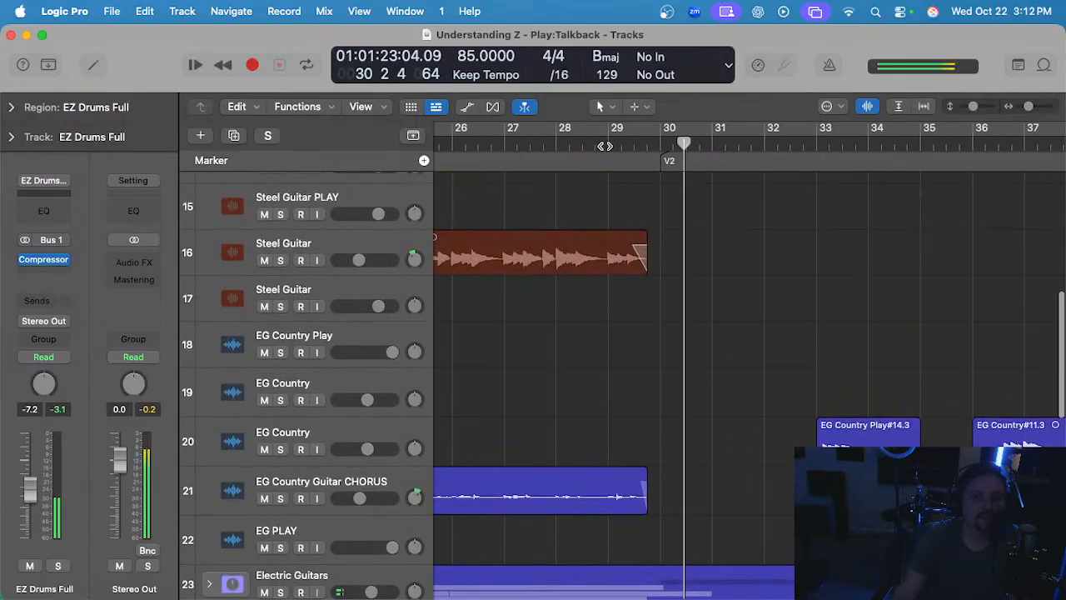
{"action": "left_click", "coordinate": [606, 145]}
{"action": "scroll", "coordinate": [707, 312], "scroll_direction": "up", "scroll_amount": 10}
{"action": "key", "text": "space"}
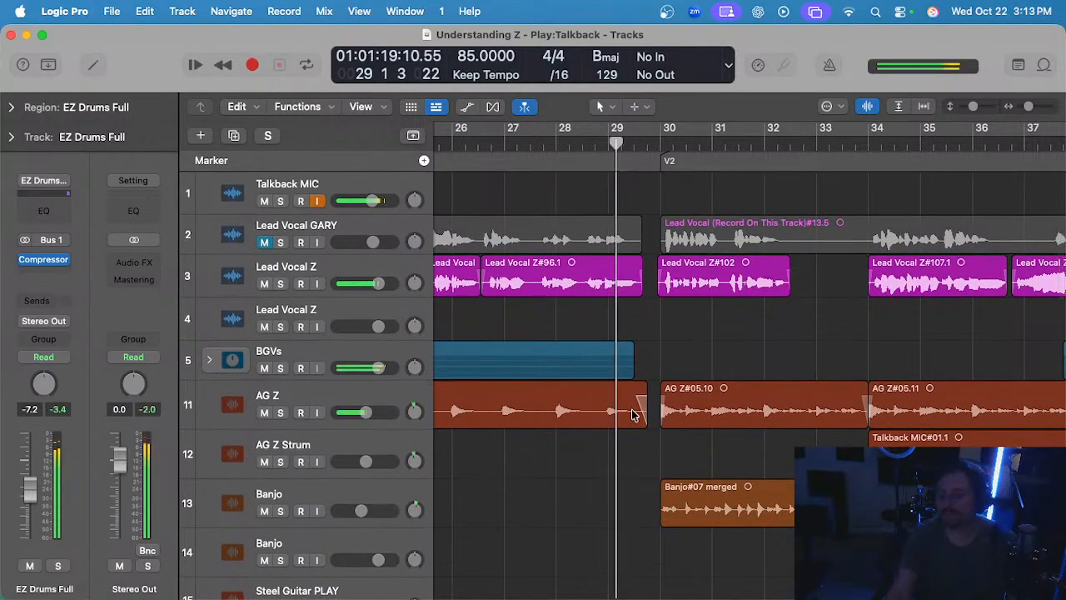
- Solo the Banjo on track 13 to listen to its V2 part, and unsolo it while playback continues
{"action": "left_click", "coordinate": [326, 502]}
{"action": "key", "text": "s"}
{"action": "scroll", "coordinate": [682, 462], "scroll_direction": "up", "scroll_amount": 3}
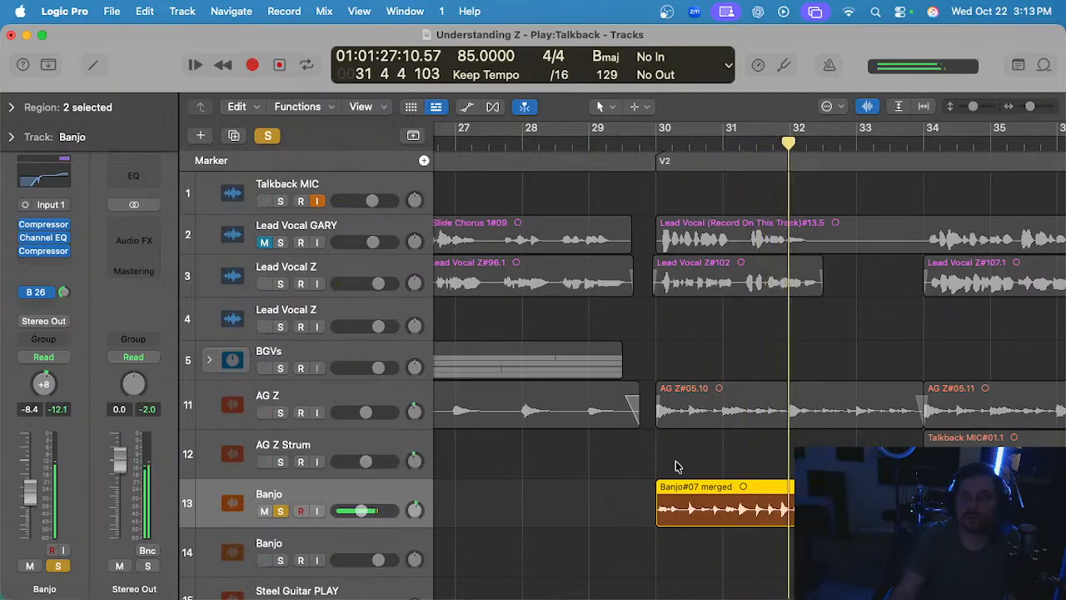
{"action": "key", "text": "s"}
{"action": "scroll", "coordinate": [676, 466], "scroll_direction": "down", "scroll_amount": 3}
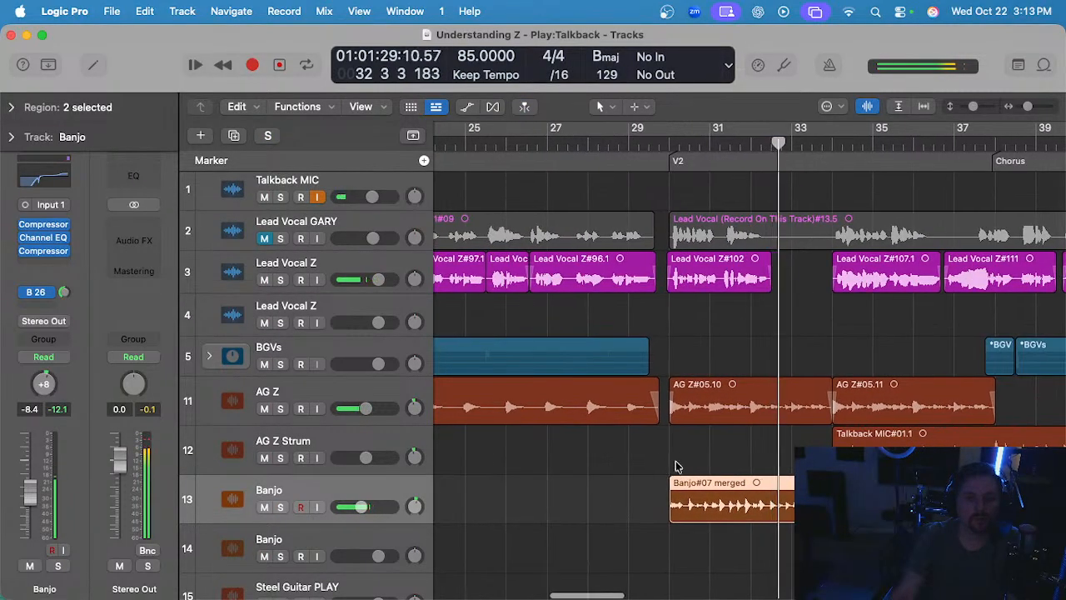
- Audition the track 2 lead vocal from bar 34 in place of the track 3 vocal, and leave both lead vocals muted
{"action": "scroll", "coordinate": [672, 466], "scroll_direction": "down", "scroll_amount": 3}
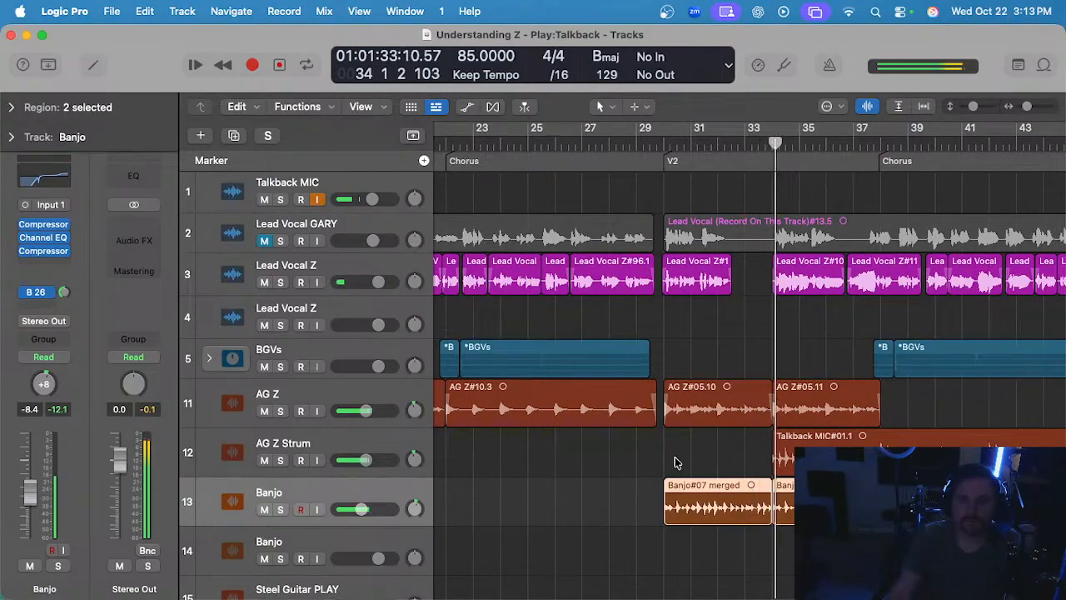
{"action": "scroll", "coordinate": [672, 461], "scroll_direction": "down", "scroll_amount": 3}
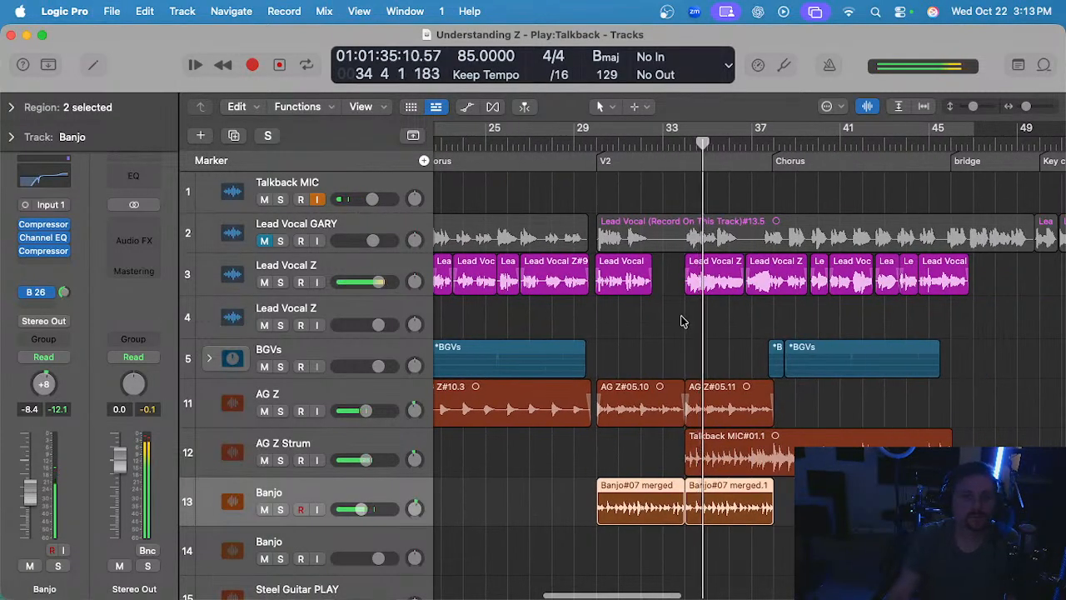
{"action": "left_click", "coordinate": [683, 326]}
{"action": "scroll", "coordinate": [682, 323], "scroll_direction": "up", "scroll_amount": 2}
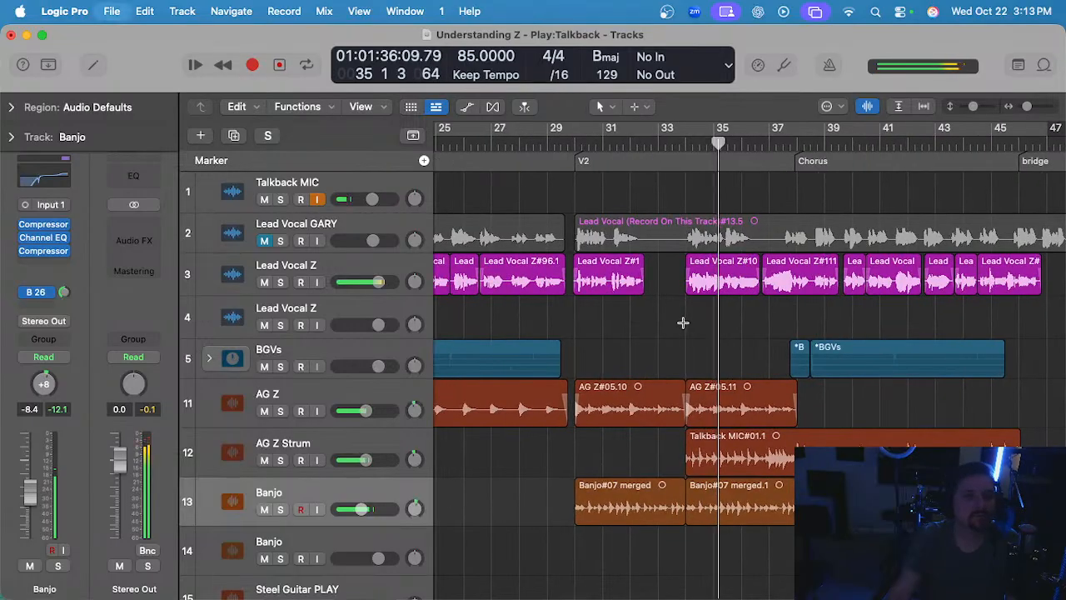
{"action": "left_click", "coordinate": [682, 145]}
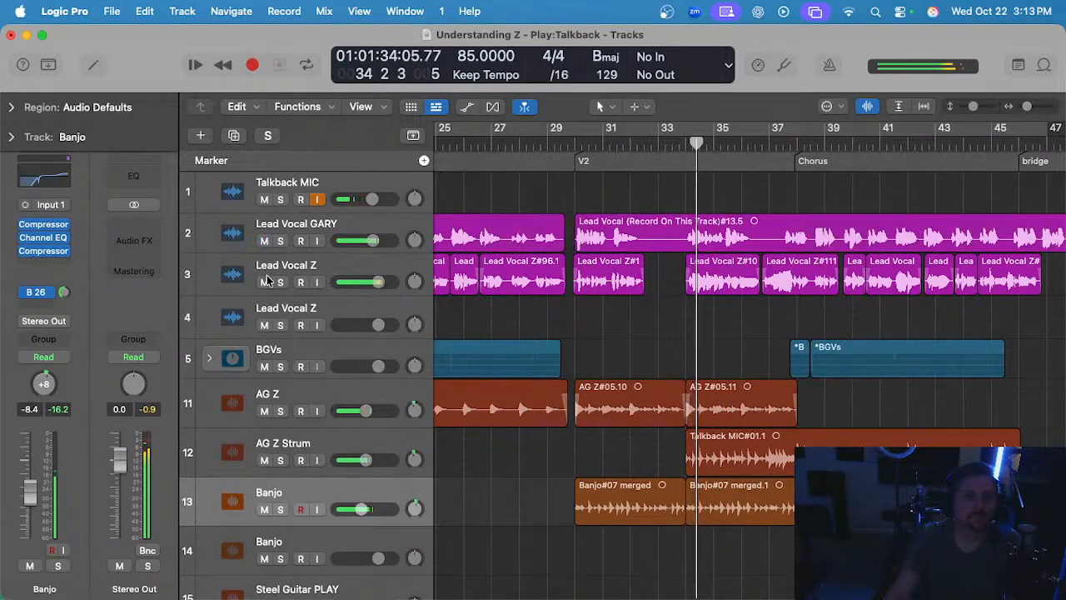
{"action": "scroll", "coordinate": [633, 194], "scroll_direction": "up", "scroll_amount": 2}
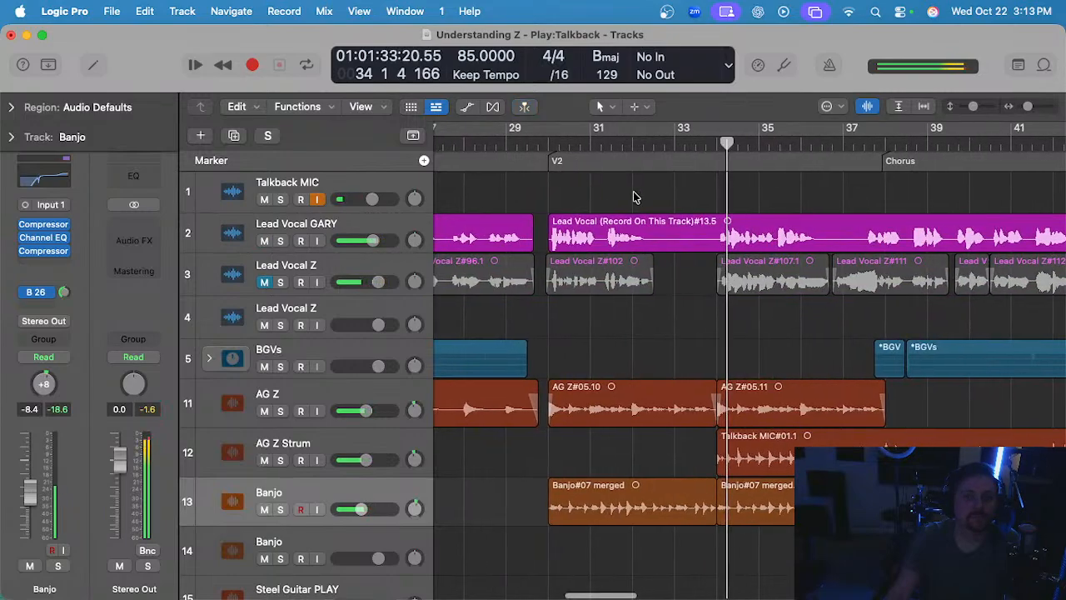
{"action": "left_click", "coordinate": [264, 241]}
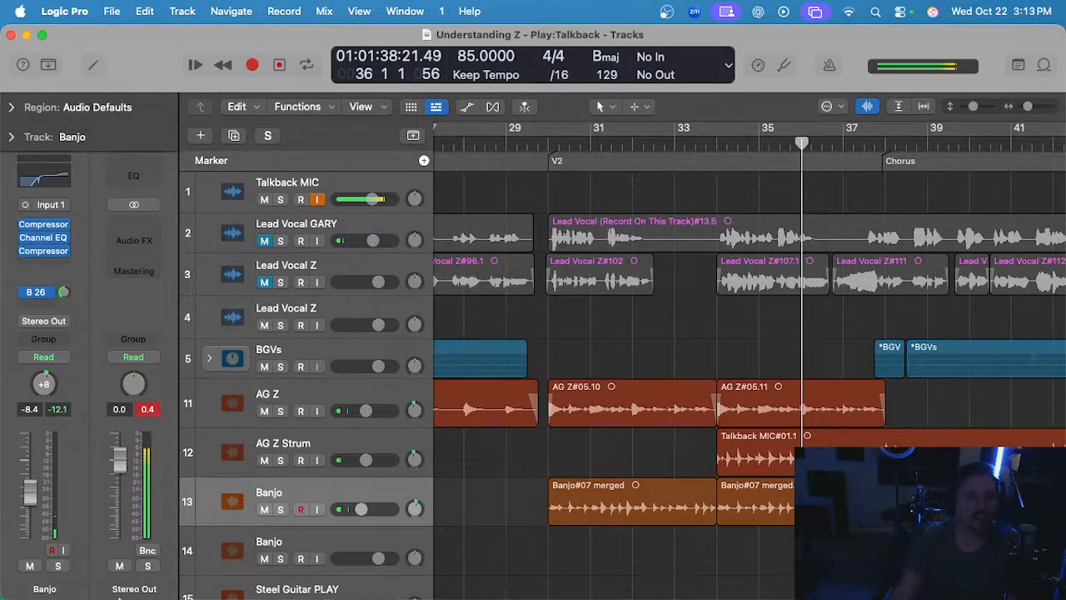
- Switch to Safari and move its window out of the way of the project
{"action": "mouse_move", "coordinate": [83, 575]}
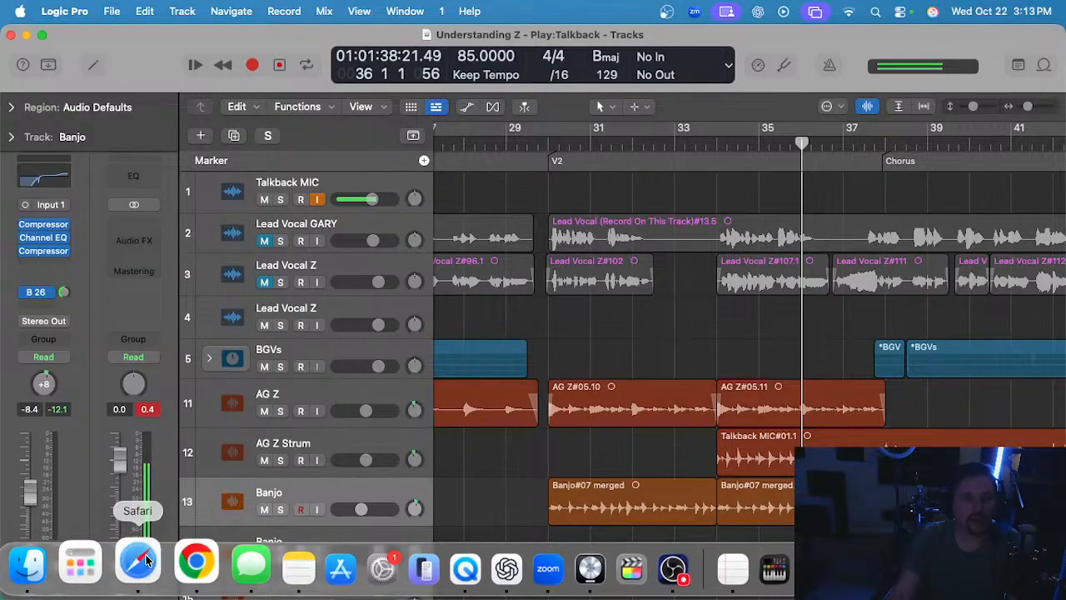
{"action": "left_click", "coordinate": [146, 560]}
{"action": "left_click_drag", "start_coordinate": [296, 35], "coordinate": [1065, 333]}
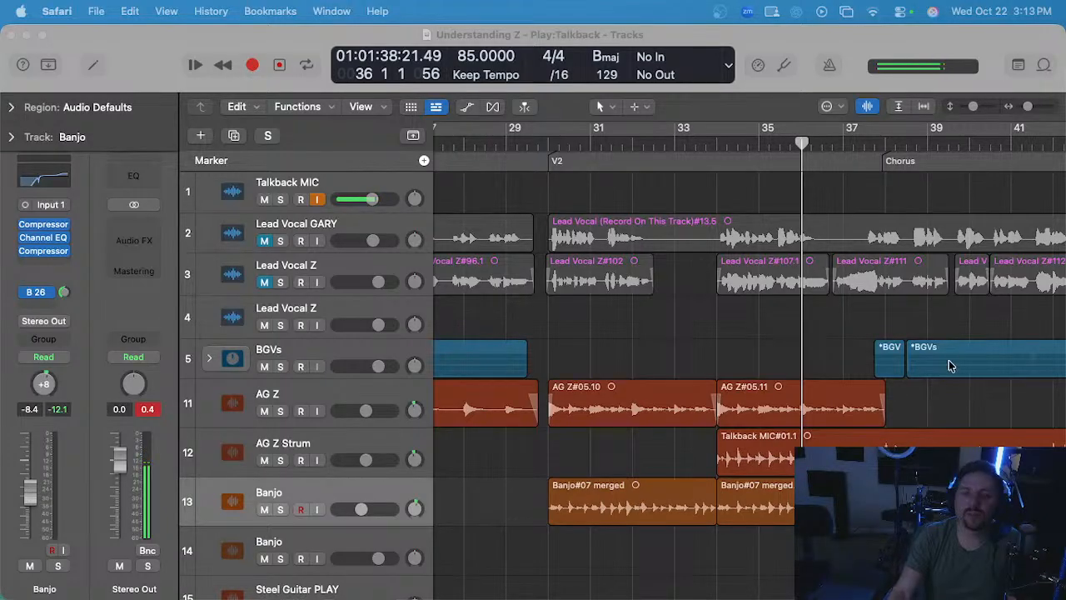
- Expand the loops track stack on track 50, examine its subtracks around V2, and collapse it again
{"action": "scroll", "coordinate": [949, 364], "scroll_direction": "down", "scroll_amount": 15}
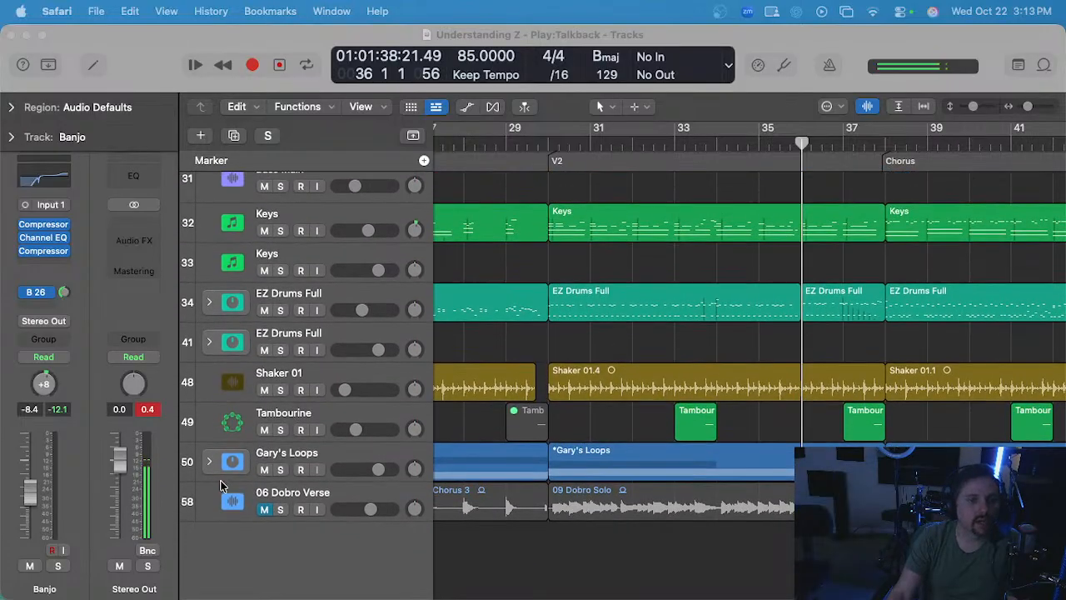
{"action": "left_click", "coordinate": [209, 462]}
{"action": "scroll", "coordinate": [616, 438], "scroll_direction": "down", "scroll_amount": 5}
{"action": "scroll", "coordinate": [616, 438], "scroll_direction": "up", "scroll_amount": 5}
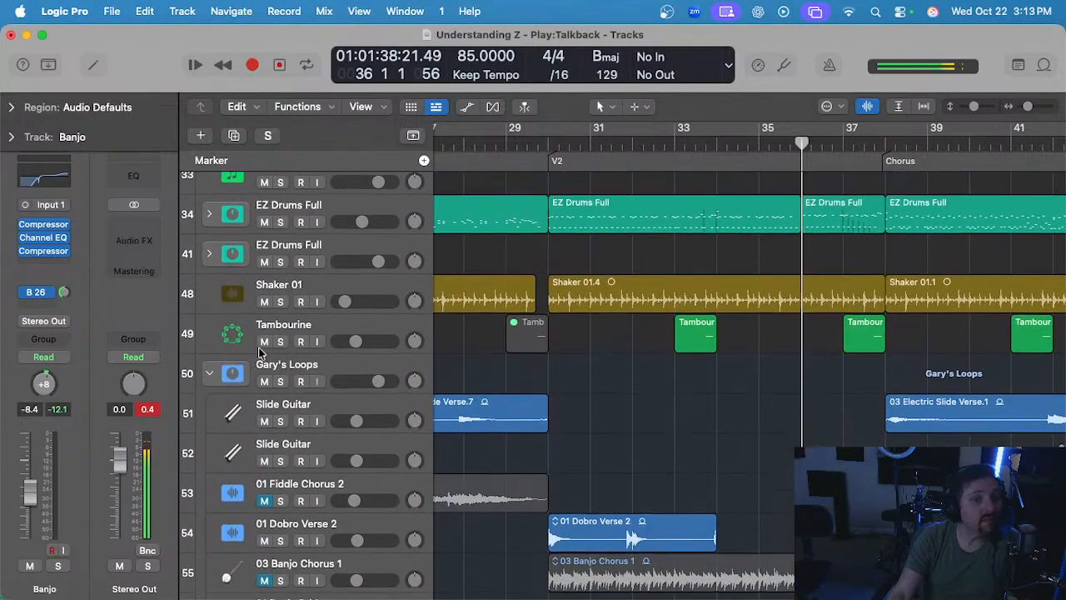
{"action": "left_click", "coordinate": [216, 375]}
{"action": "scroll", "coordinate": [1040, 302], "scroll_direction": "up", "scroll_amount": 15}
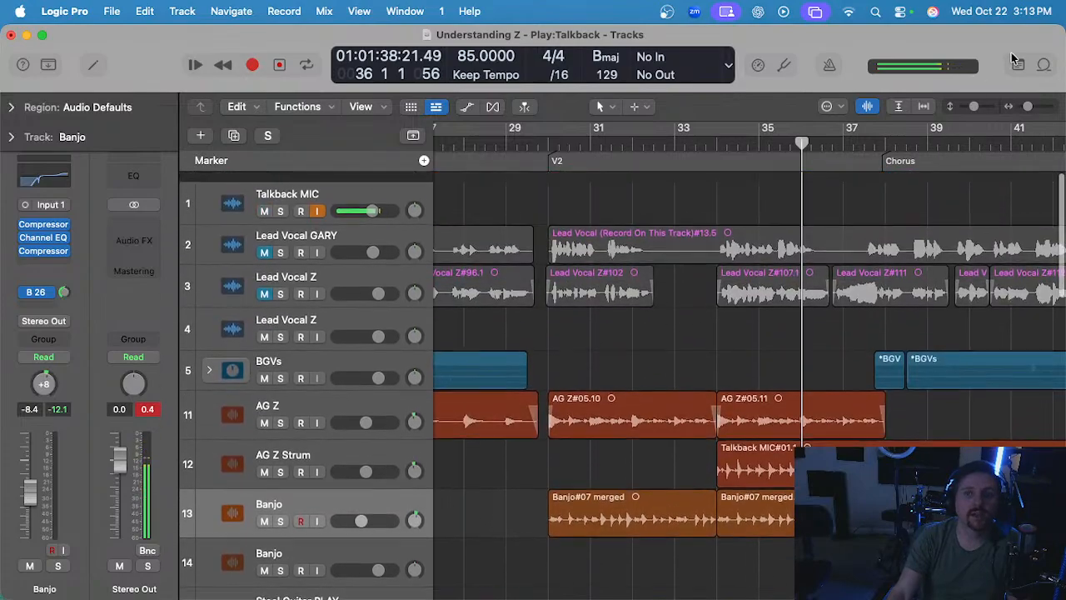
- Read the V2 lyrics in the project notes and close the notes
{"action": "left_click", "coordinate": [1017, 66]}
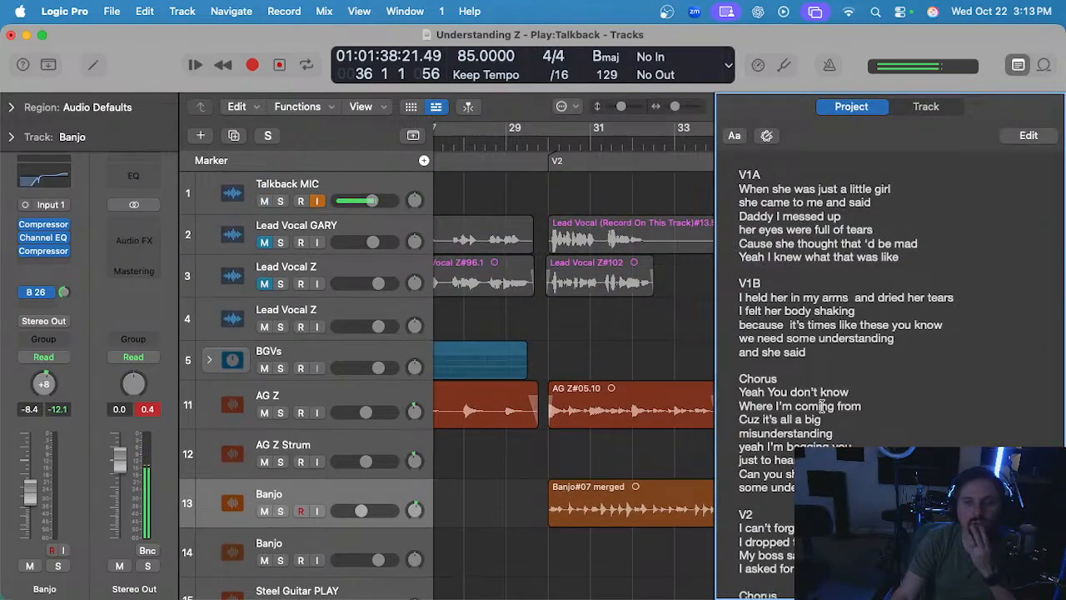
{"action": "scroll", "coordinate": [823, 405], "scroll_direction": "down", "scroll_amount": 4}
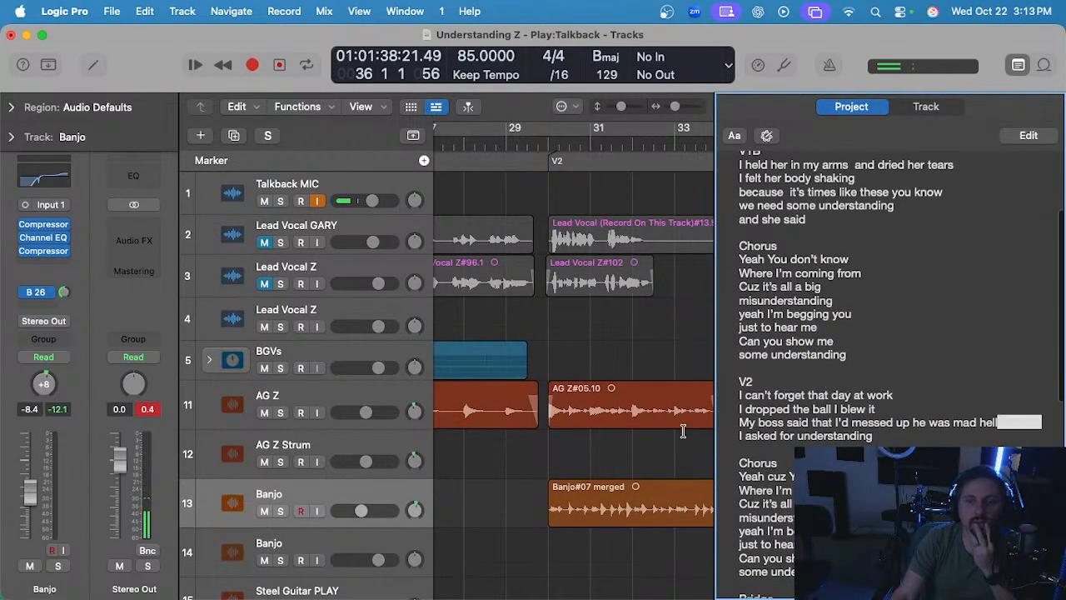
{"action": "left_click", "coordinate": [1017, 65]}
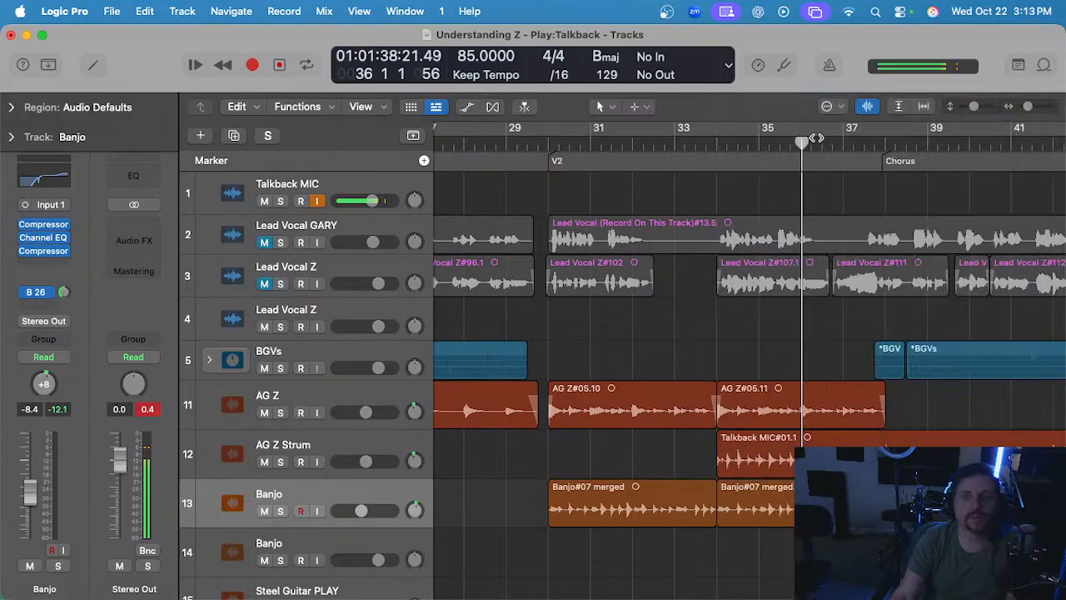
- Play from the start of V2 and unmute Lead Vocal Z on track 3
{"action": "left_click", "coordinate": [557, 161]}
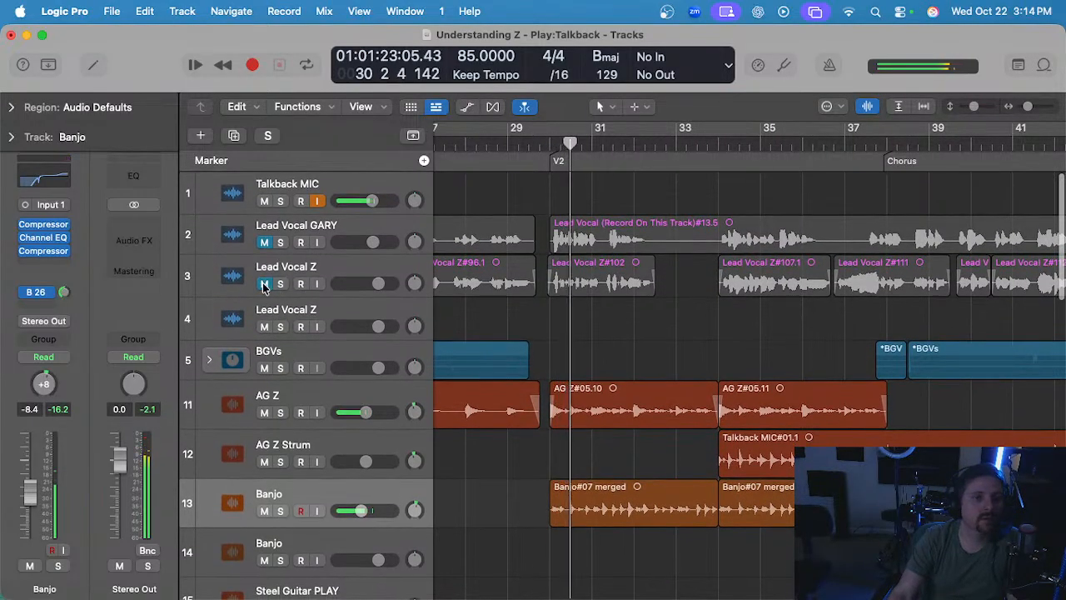
{"action": "left_click", "coordinate": [264, 281]}
{"action": "scroll", "coordinate": [540, 309], "scroll_direction": "up", "scroll_amount": 3}
{"action": "scroll", "coordinate": [699, 339], "scroll_direction": "down", "scroll_amount": 2}
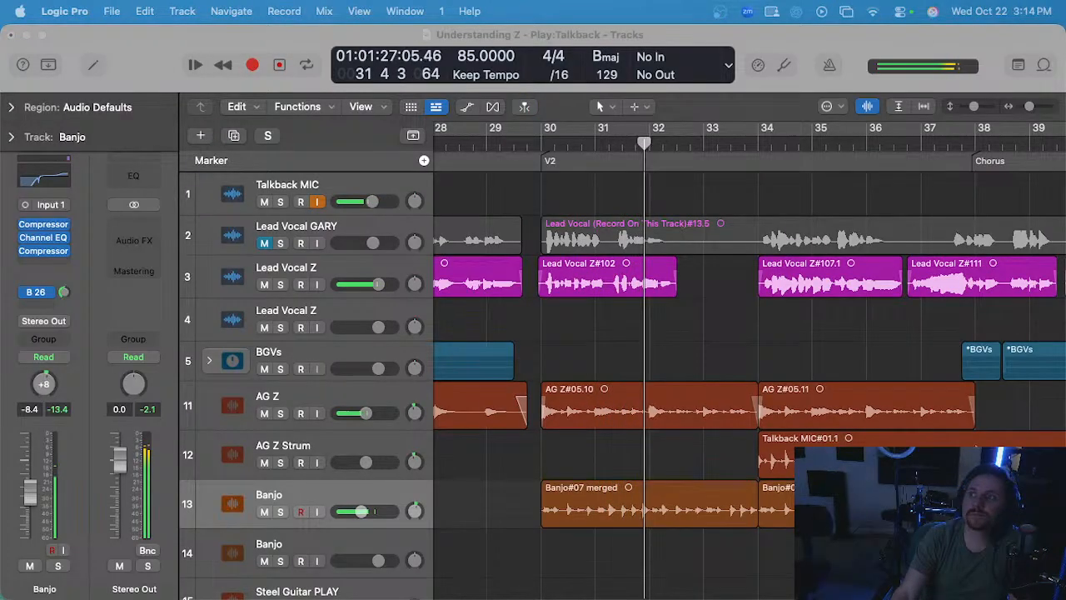
{"action": "left_click", "coordinate": [733, 333]}
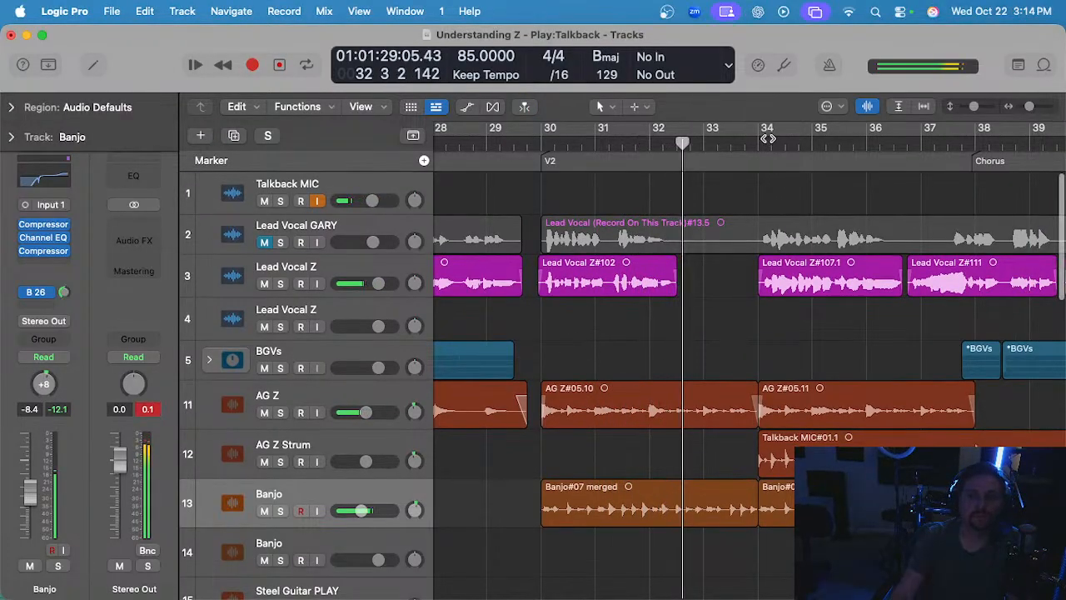
- Play the Lead Vocal Z#107.1 line from bar 34 twice to judge its phrasing
{"action": "left_click", "coordinate": [760, 141]}
{"action": "scroll", "coordinate": [743, 315], "scroll_direction": "up", "scroll_amount": 2}
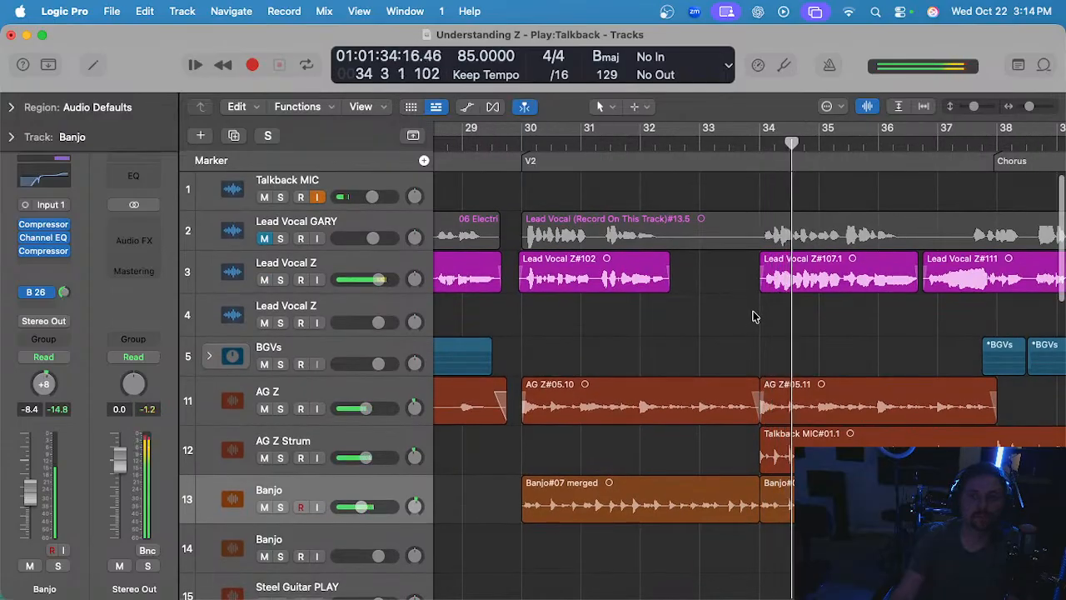
{"action": "scroll", "coordinate": [749, 315], "scroll_direction": "right", "scroll_amount": 2}
{"action": "scroll", "coordinate": [755, 315], "scroll_direction": "up", "scroll_amount": 1}
{"action": "left_click", "coordinate": [725, 146]}
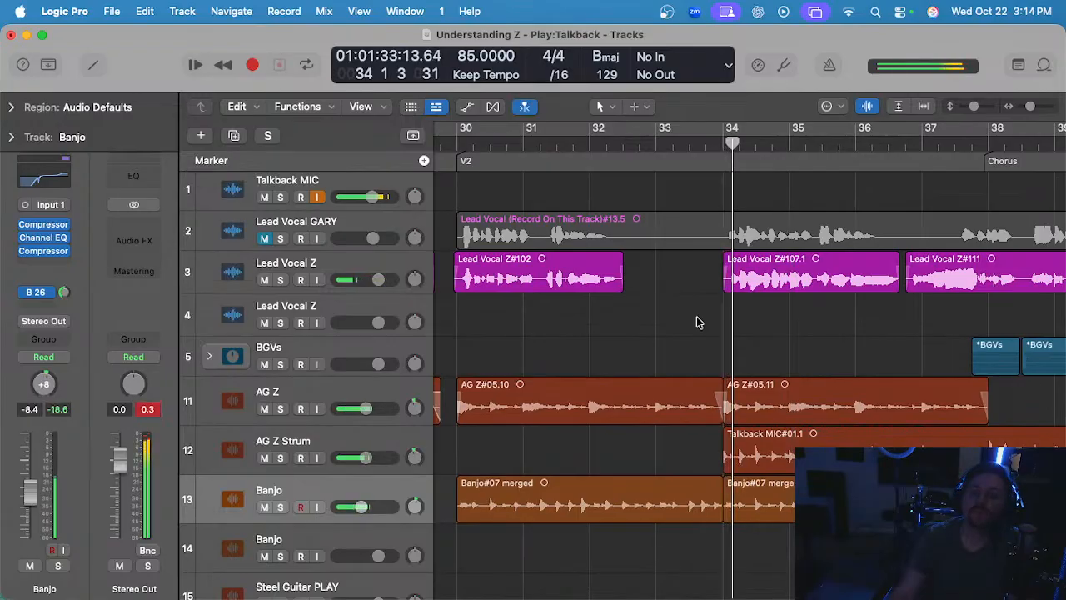
{"action": "scroll", "coordinate": [698, 322], "scroll_direction": "up", "scroll_amount": 1}
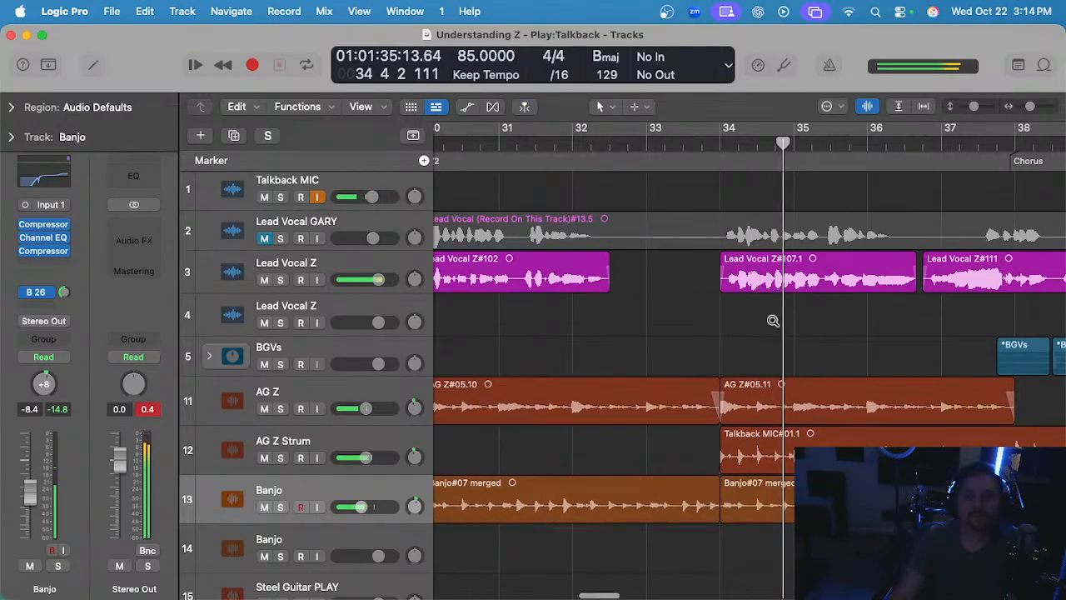
{"action": "scroll", "coordinate": [768, 317], "scroll_direction": "up", "scroll_amount": 1}
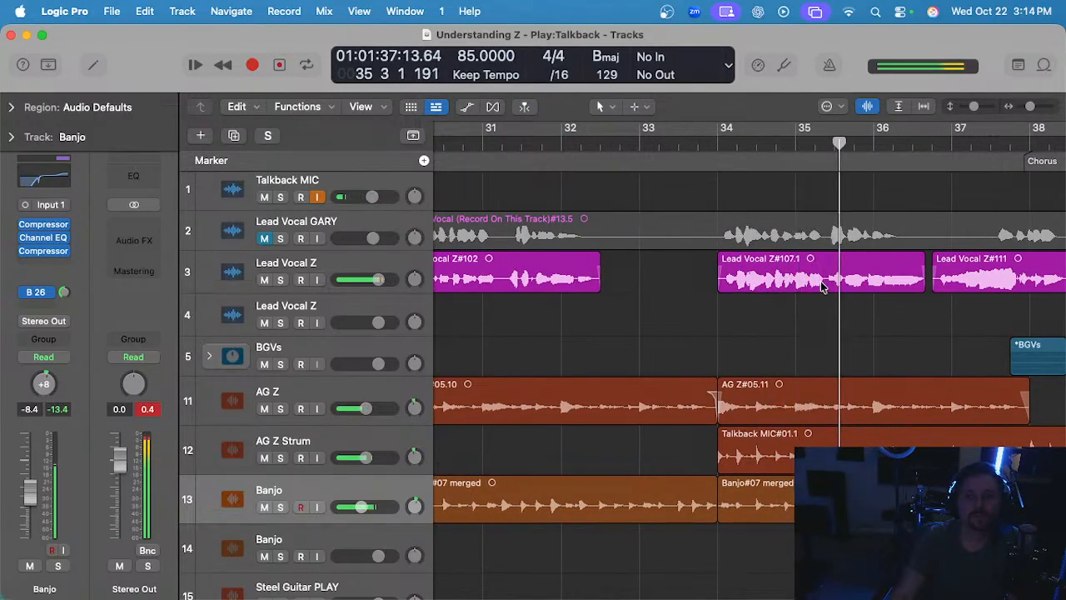
- Split off and mute the first part of Lead Vocal Z#107.1 from bar 34 to about 35 2, and select Lead Vocal Z track 4
{"action": "left_click_drag", "start_coordinate": [826, 280], "coordinate": [676, 287]}
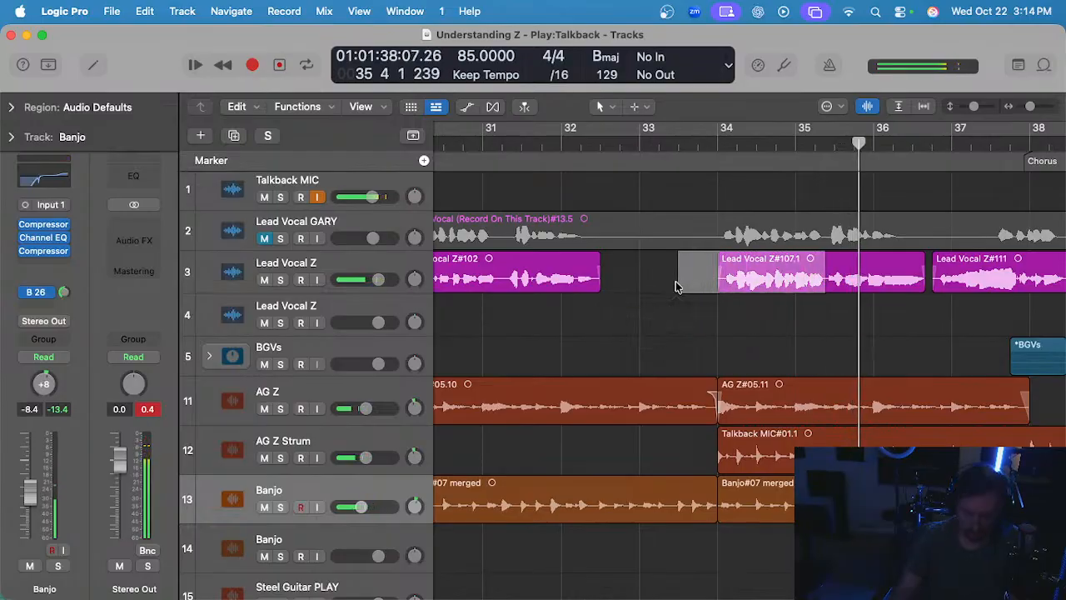
{"action": "left_click", "coordinate": [676, 287]}
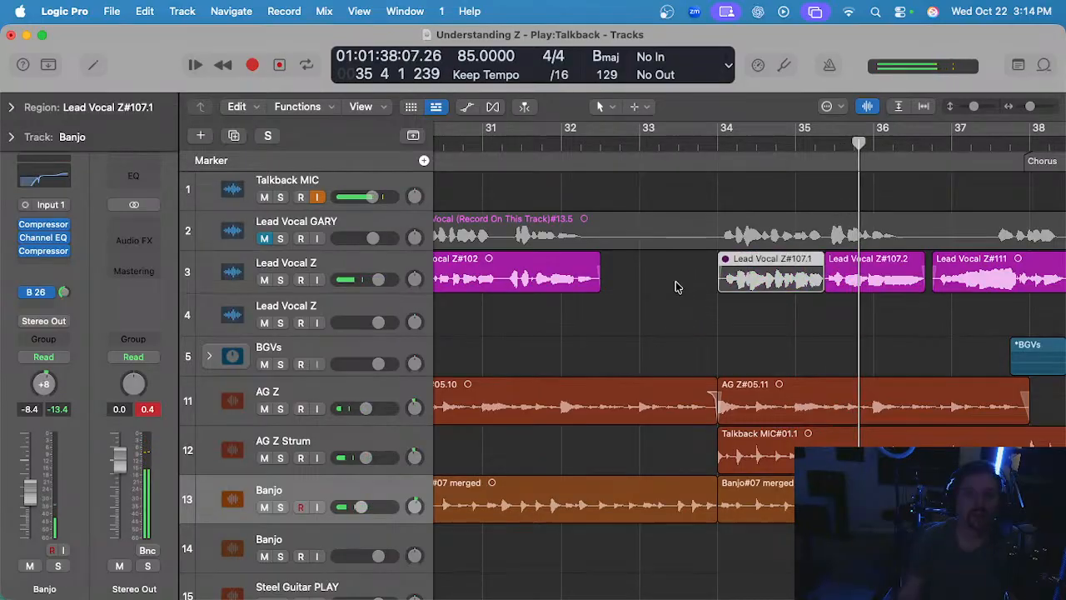
{"action": "left_click", "coordinate": [353, 303]}
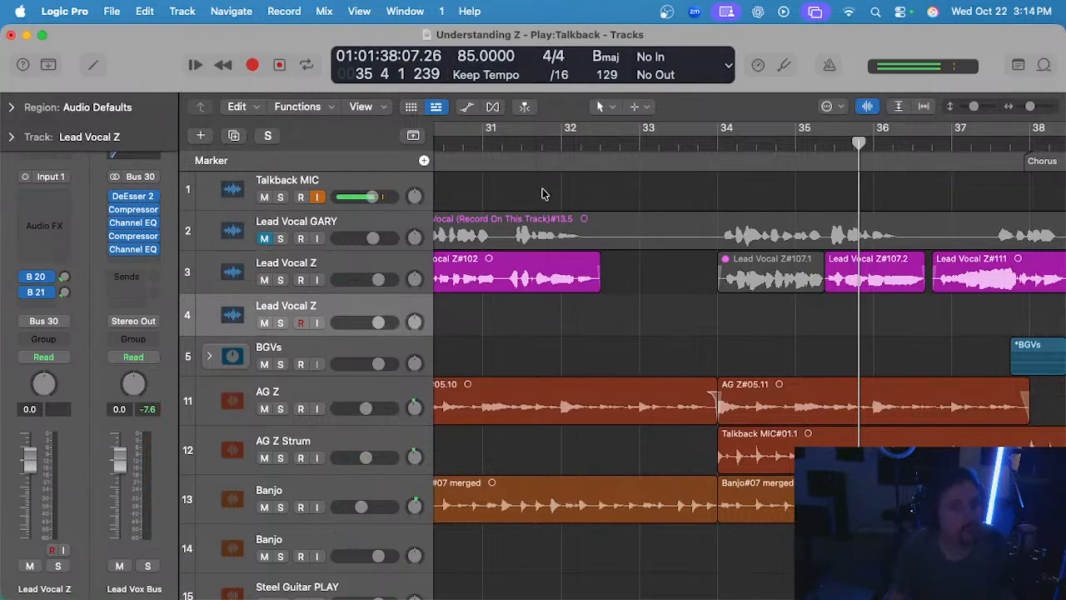
- Play the V2 line from bar 34 with Lead Vocal Z#107.1 temporarily unmuted to check the original phrasing
{"action": "scroll", "coordinate": [541, 194], "scroll_direction": "left", "scroll_amount": 3}
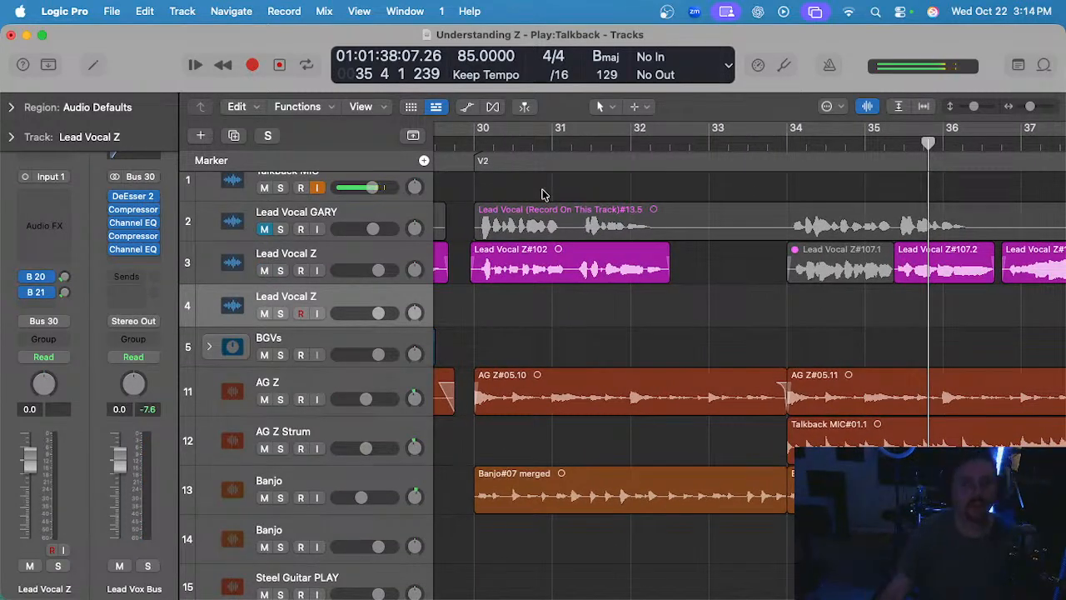
{"action": "left_click", "coordinate": [706, 137]}
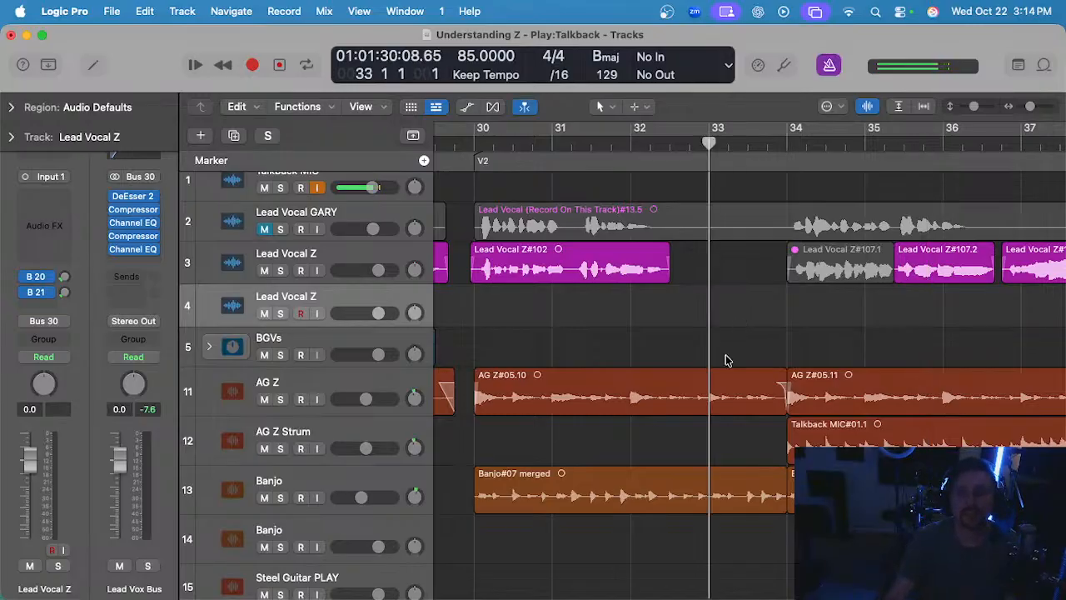
{"action": "left_click", "coordinate": [790, 144]}
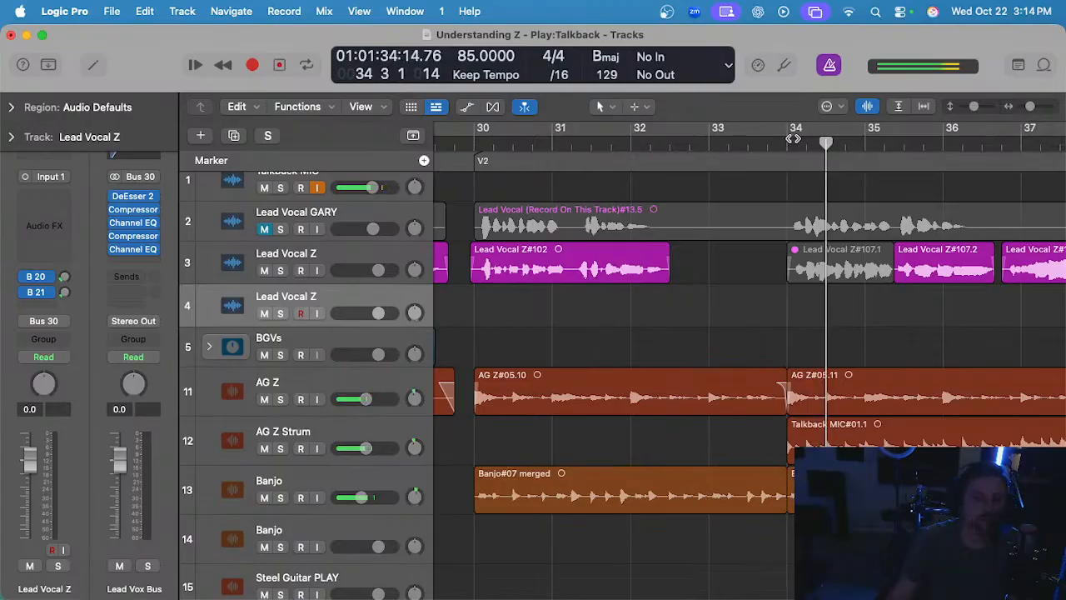
{"action": "key", "text": "space"}
{"action": "left_click", "coordinate": [843, 272]}
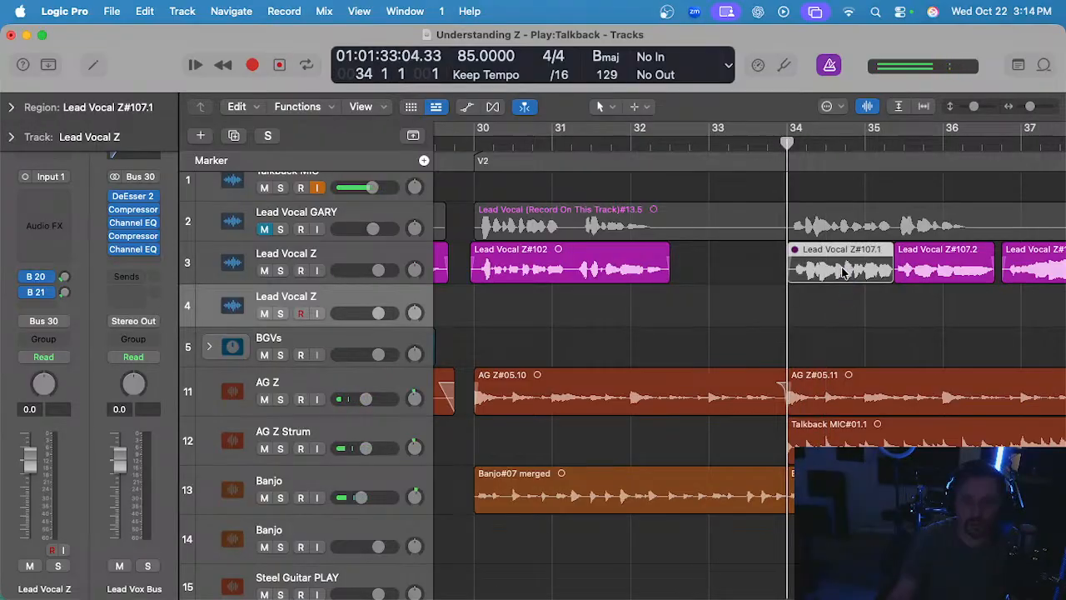
{"action": "key", "text": "ctrl+m"}
{"action": "key", "text": "space"}
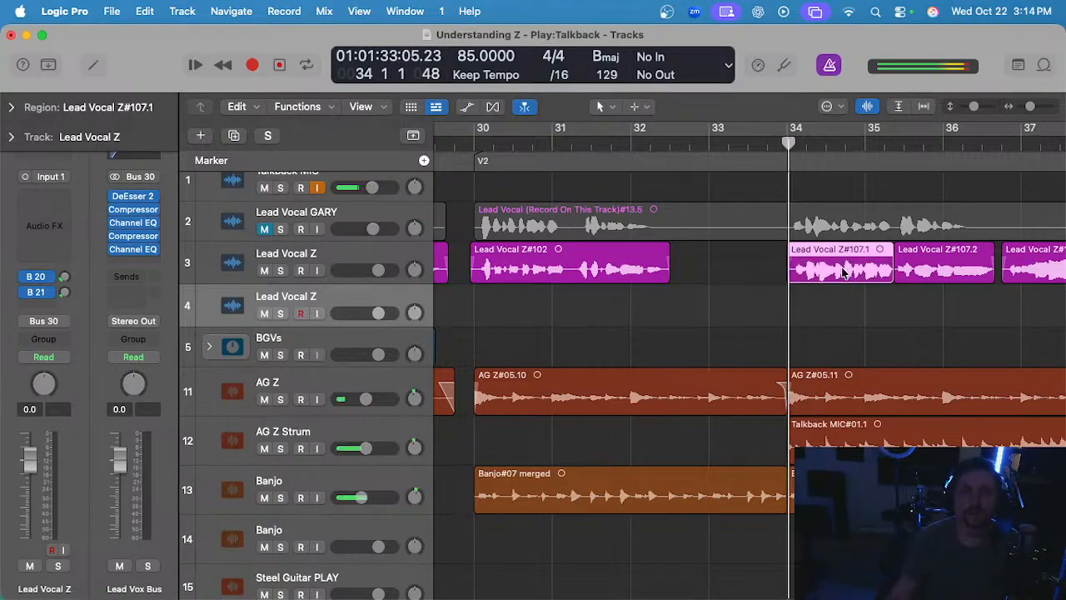
{"action": "left_click", "coordinate": [264, 271]}
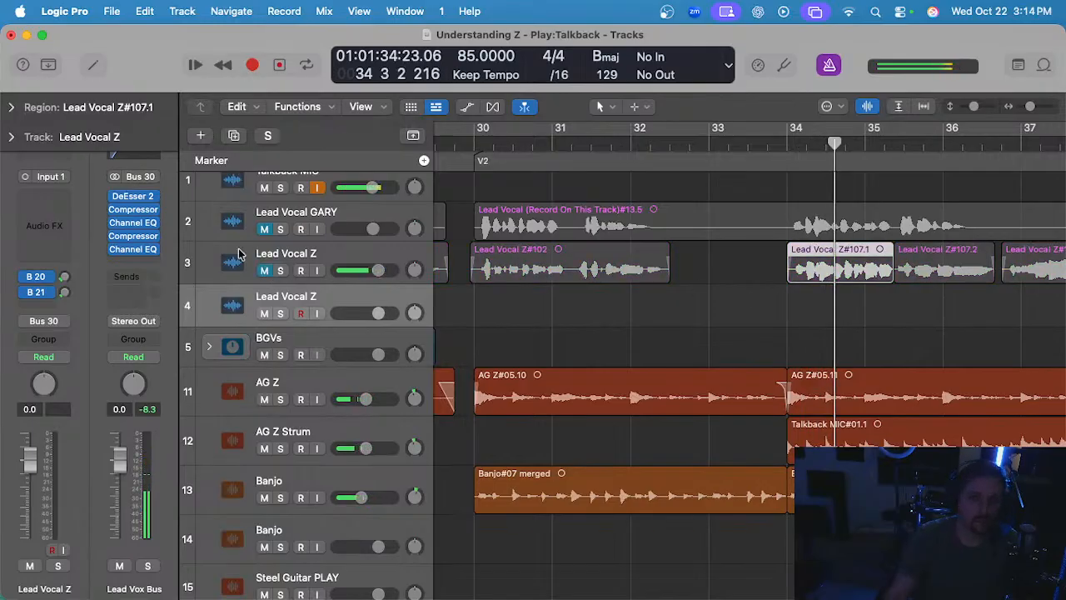
{"action": "left_click", "coordinate": [265, 271]}
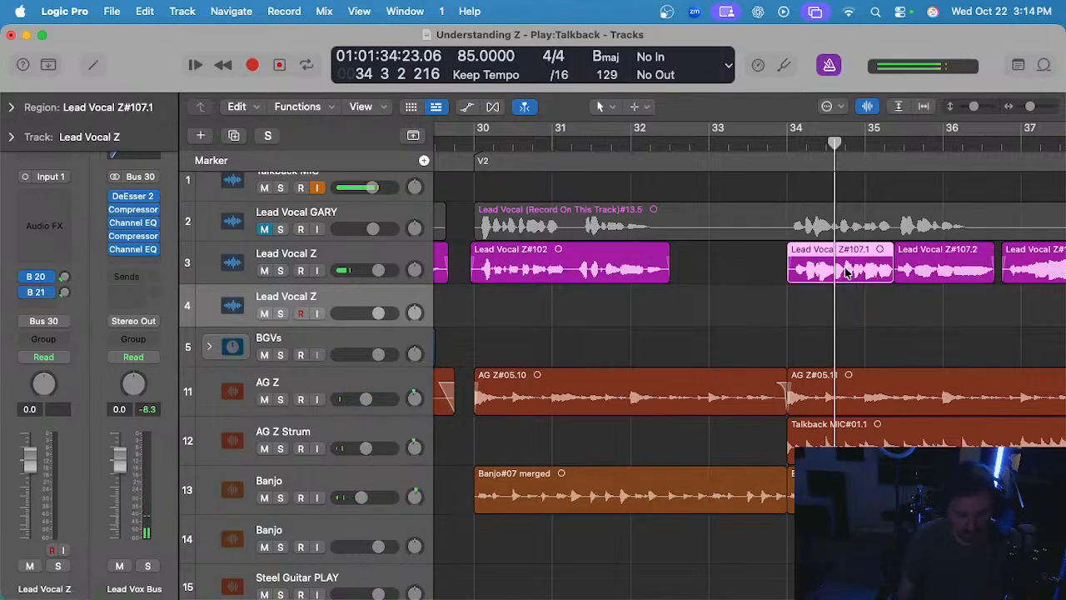
- Record a take of the line on Lead Vocal Z track 4 from bar 33 to past bar 35
{"action": "left_click", "coordinate": [702, 143]}
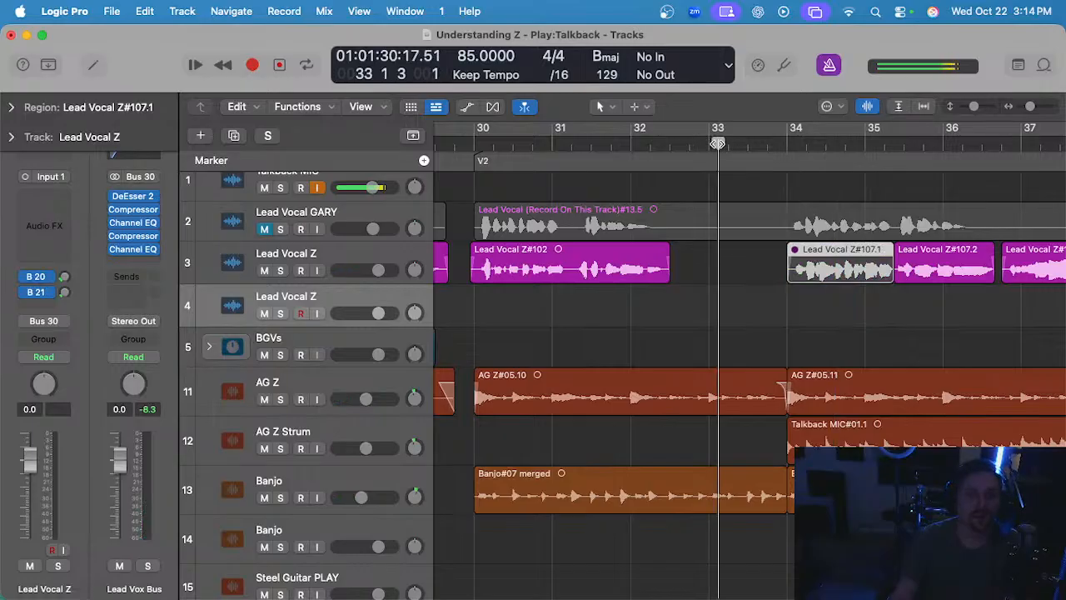
{"action": "key", "text": "r"}
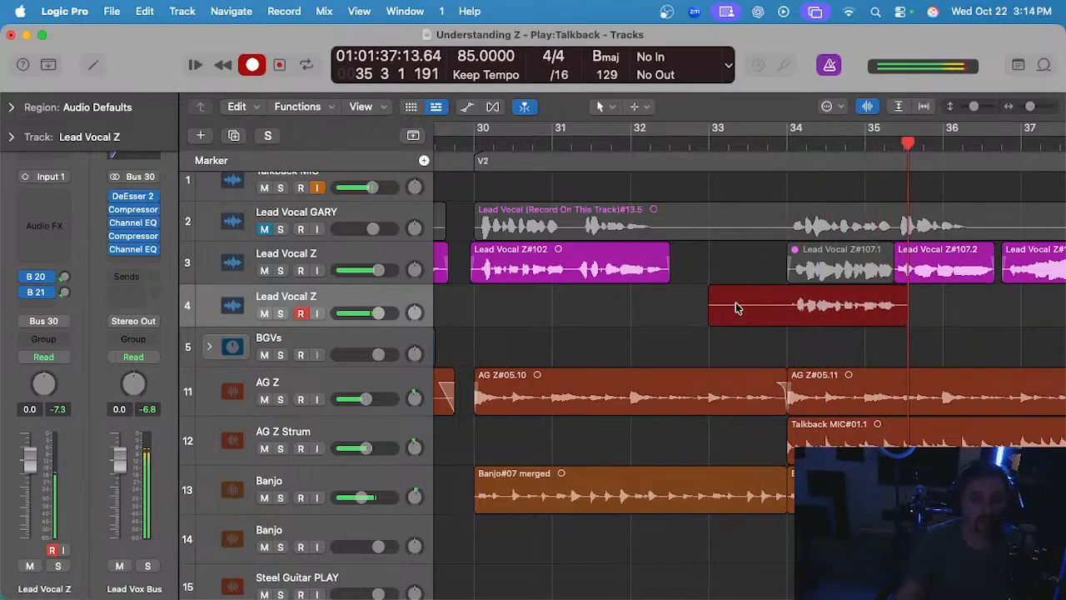
{"action": "key", "text": "space"}
- Mute Lead Vocal Z#107.2, play the new take back from bar 34, and delete the take
{"action": "left_click", "coordinate": [901, 279]}
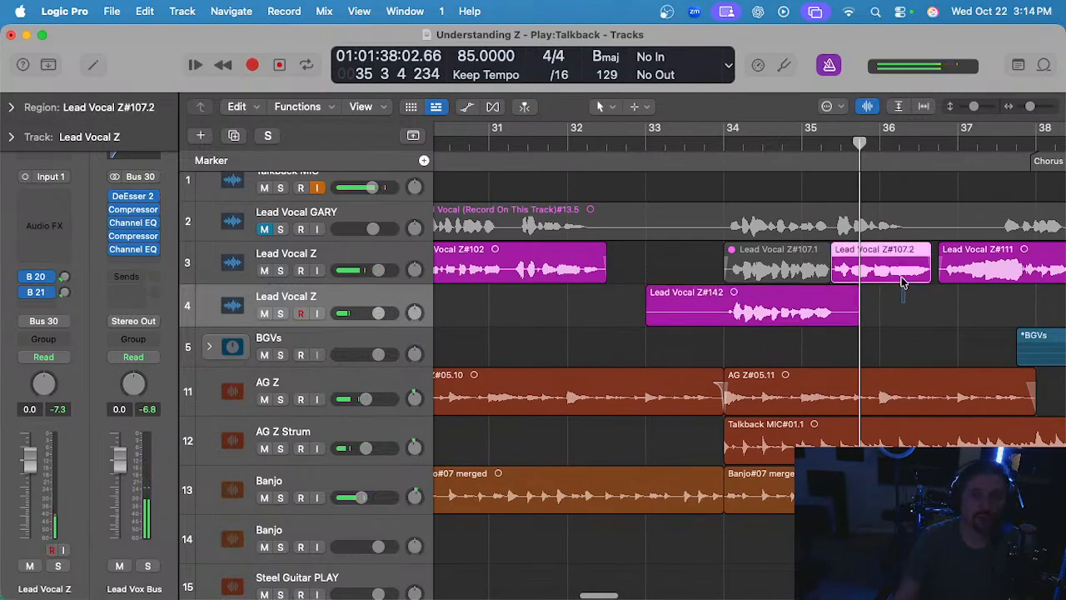
{"action": "left_click", "coordinate": [809, 302]}
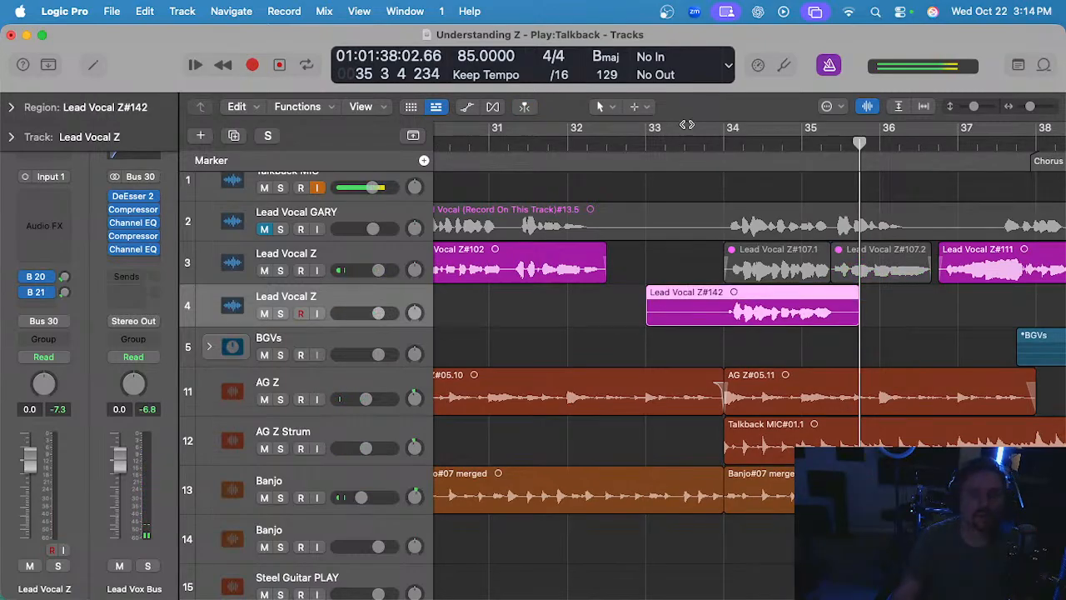
{"action": "double_click", "coordinate": [727, 143]}
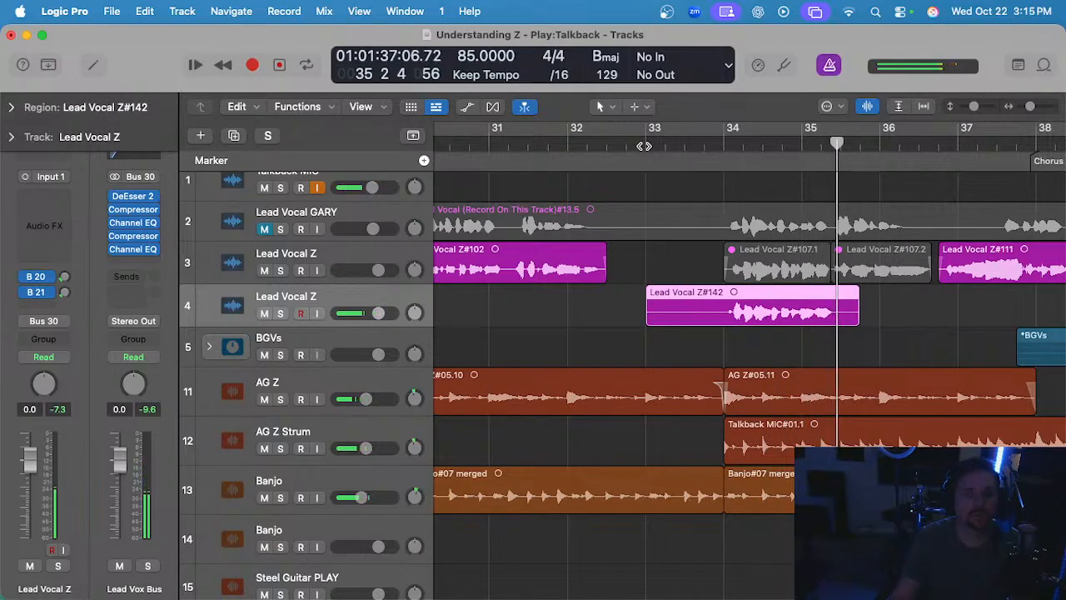
{"action": "key", "text": "Delete"}
- Record a second take of the line on Lead Vocal Z track 4 from bar 33 to about 35 3
{"action": "left_click", "coordinate": [645, 141]}
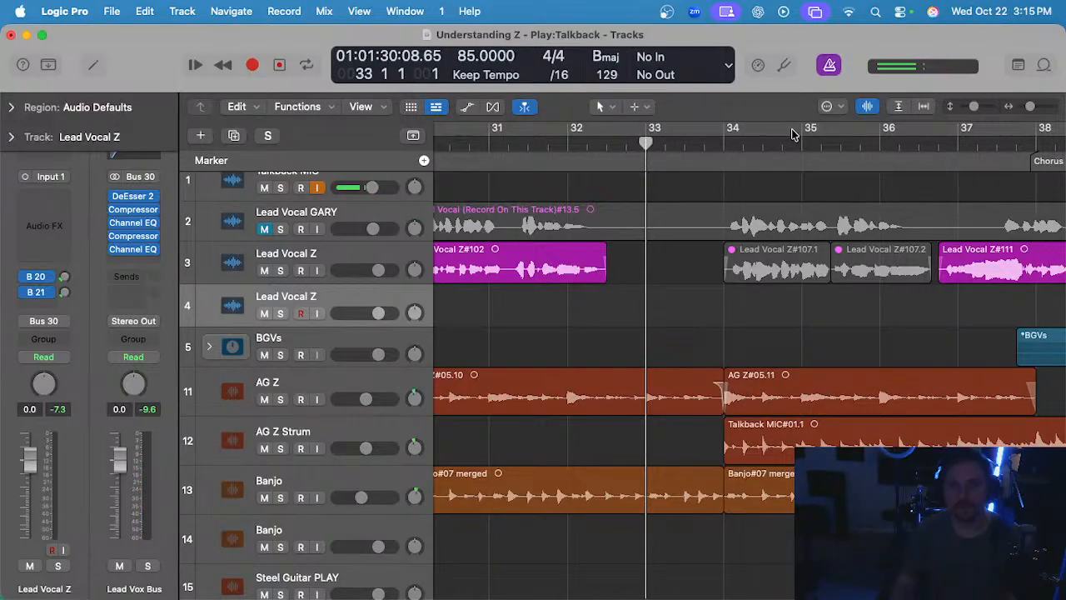
{"action": "key", "text": "r"}
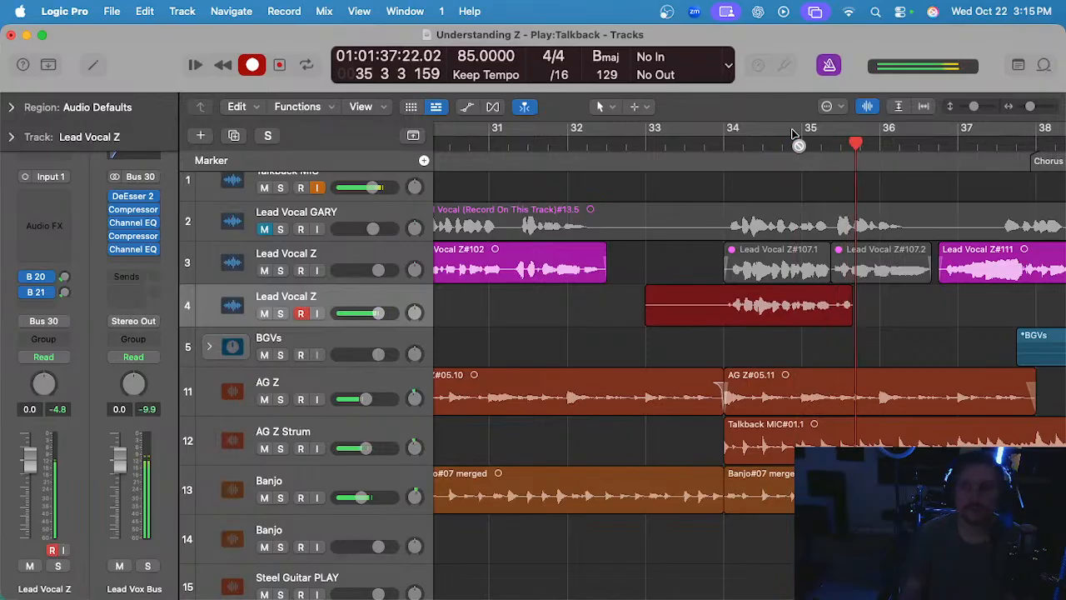
{"action": "key", "text": "space"}
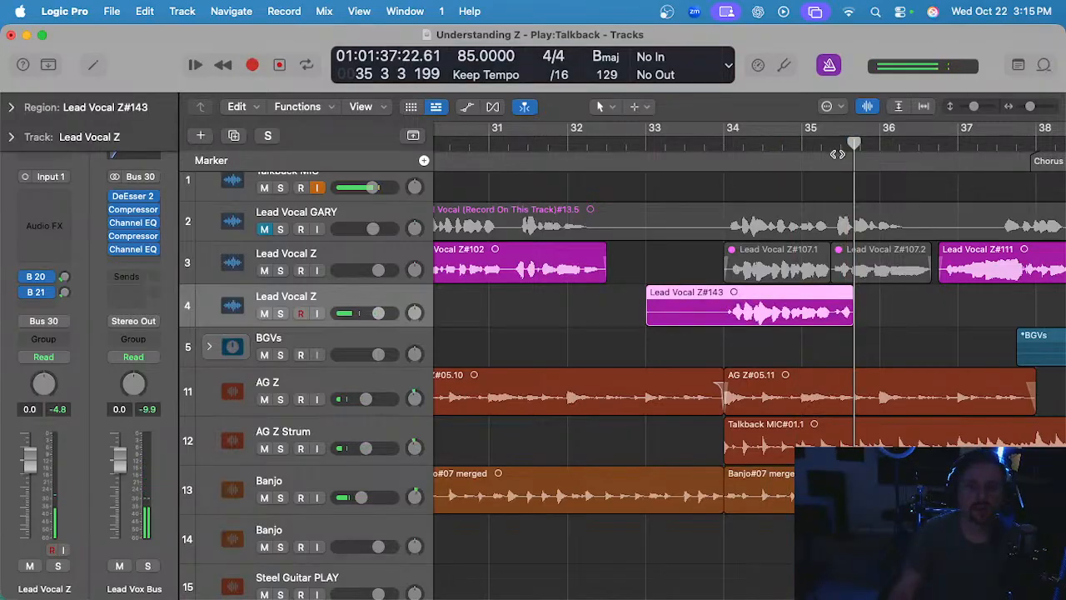
- Play the second take on track 4 back from bar 34 and delete it
{"action": "key", "text": "space"}
{"action": "scroll", "coordinate": [814, 187], "scroll_direction": "up", "scroll_amount": 3}
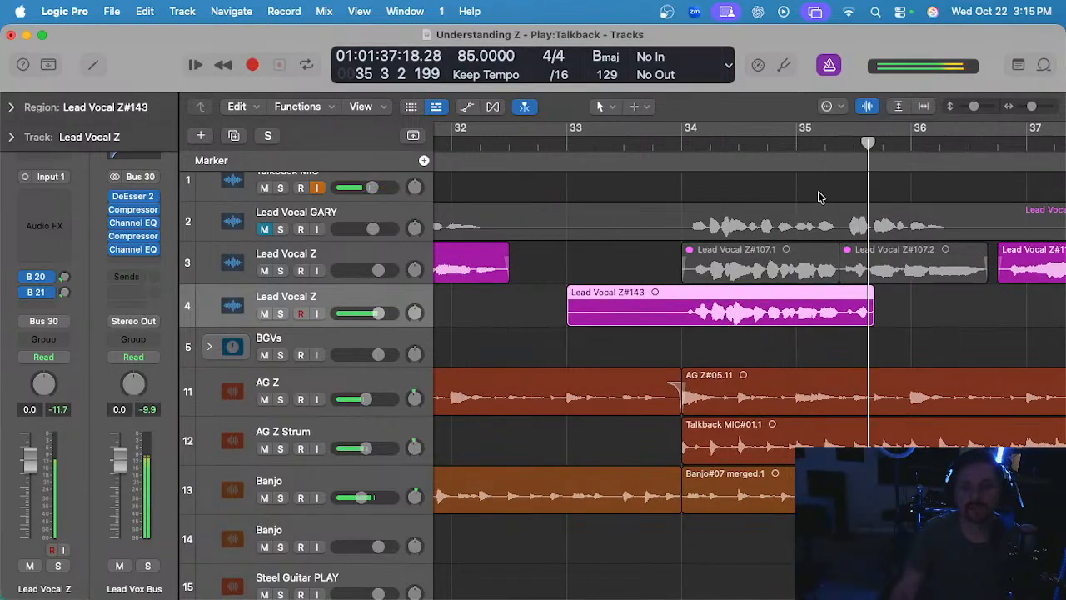
{"action": "key", "text": "space"}
{"action": "left_click", "coordinate": [681, 152]}
{"action": "key", "text": "space"}
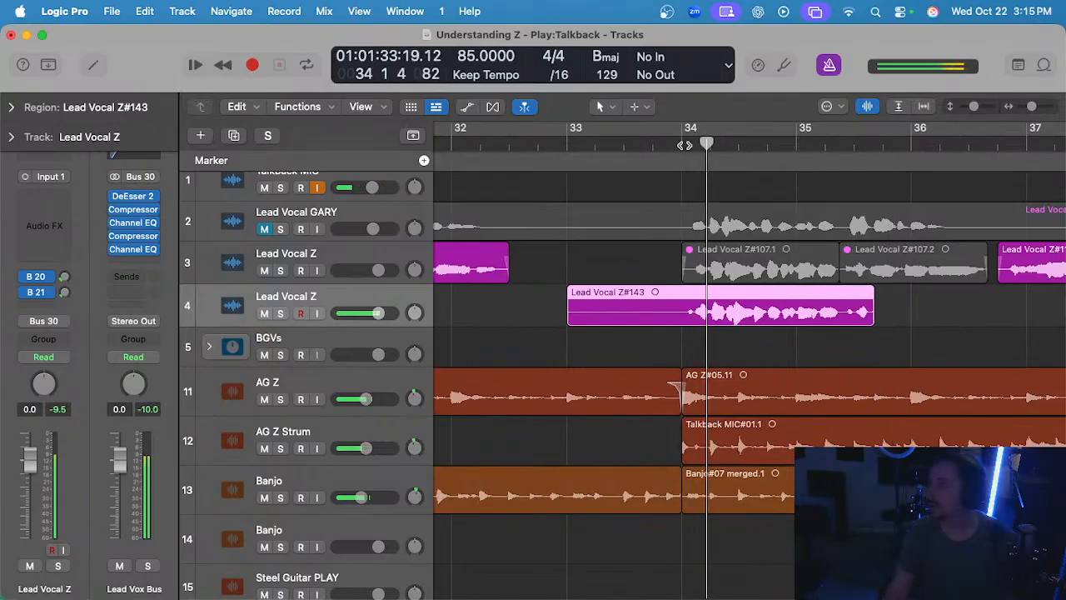
{"action": "scroll", "coordinate": [649, 247], "scroll_direction": "down", "scroll_amount": 2}
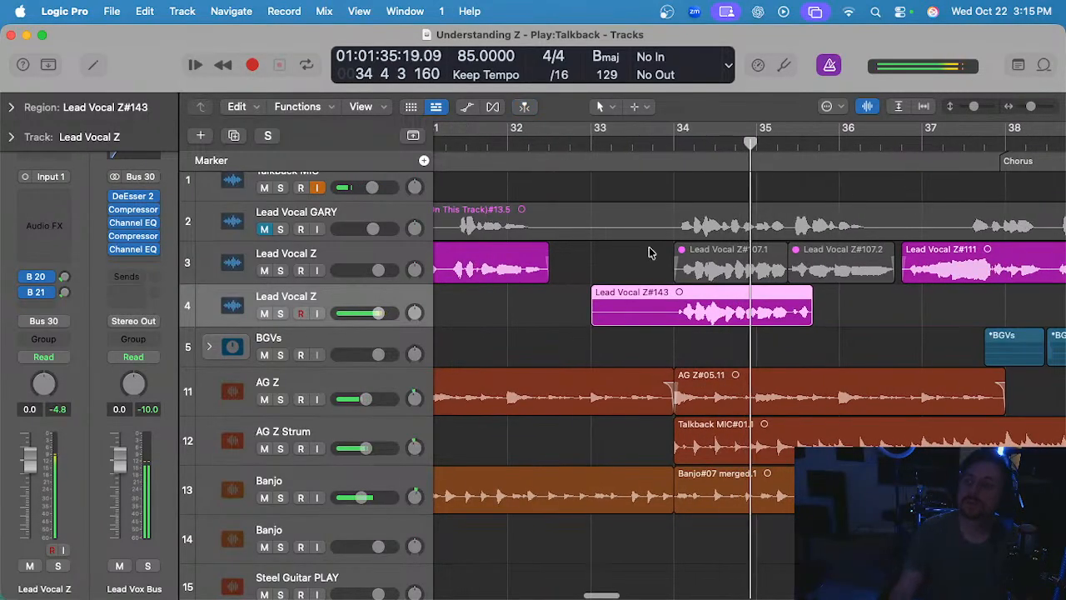
{"action": "key", "text": "Delete"}
{"action": "key", "text": "space"}
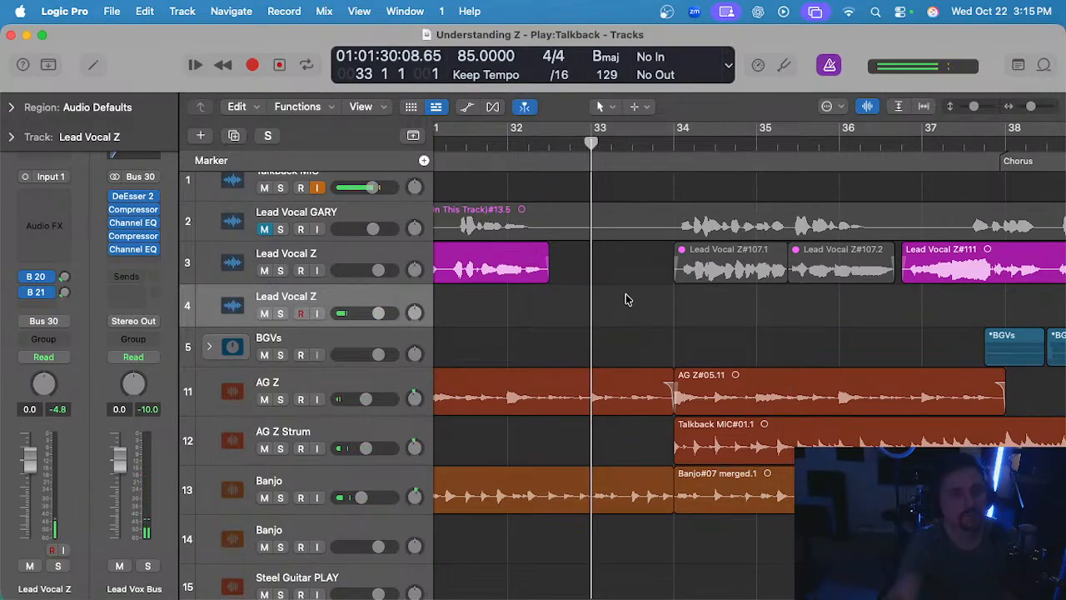
{"action": "key", "text": "r"}
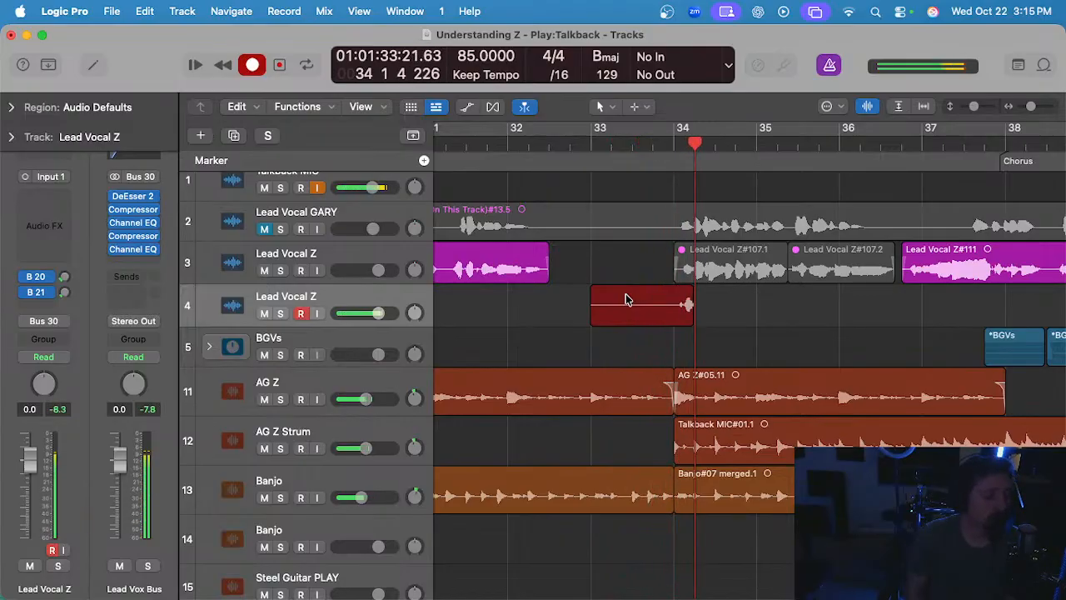
{"action": "key", "text": "space"}
{"action": "key", "text": "Delete"}
- Save the project and record a new take on Lead Vocal Z track 4 from 33 3 to about 36 3
{"action": "left_click", "coordinate": [632, 140]}
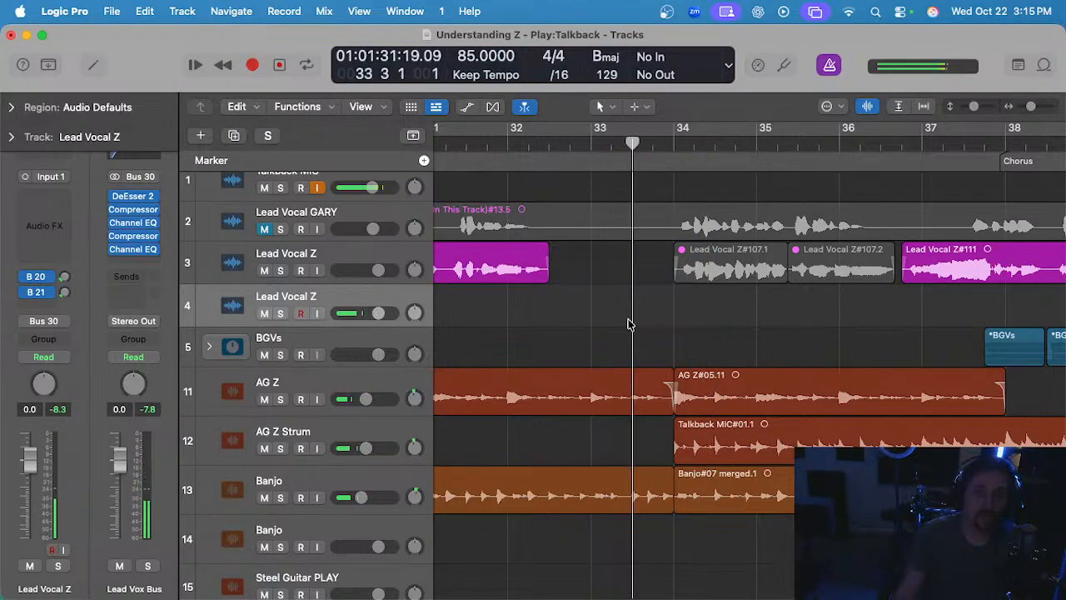
{"action": "key", "text": "super+s"}
{"action": "scroll", "coordinate": [631, 323], "scroll_direction": "up", "scroll_amount": 3}
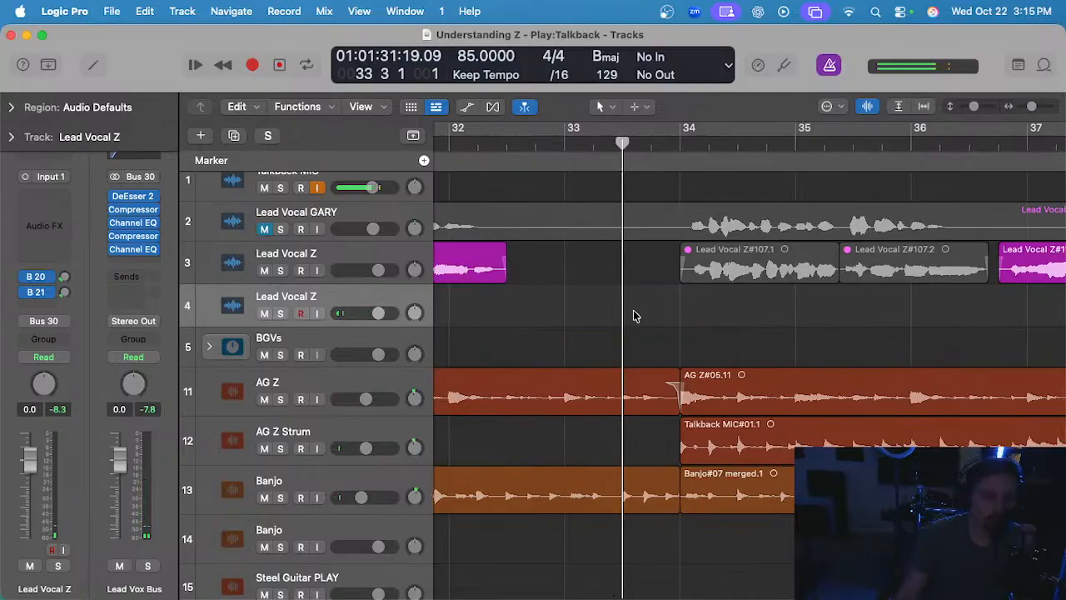
{"action": "key", "text": "r"}
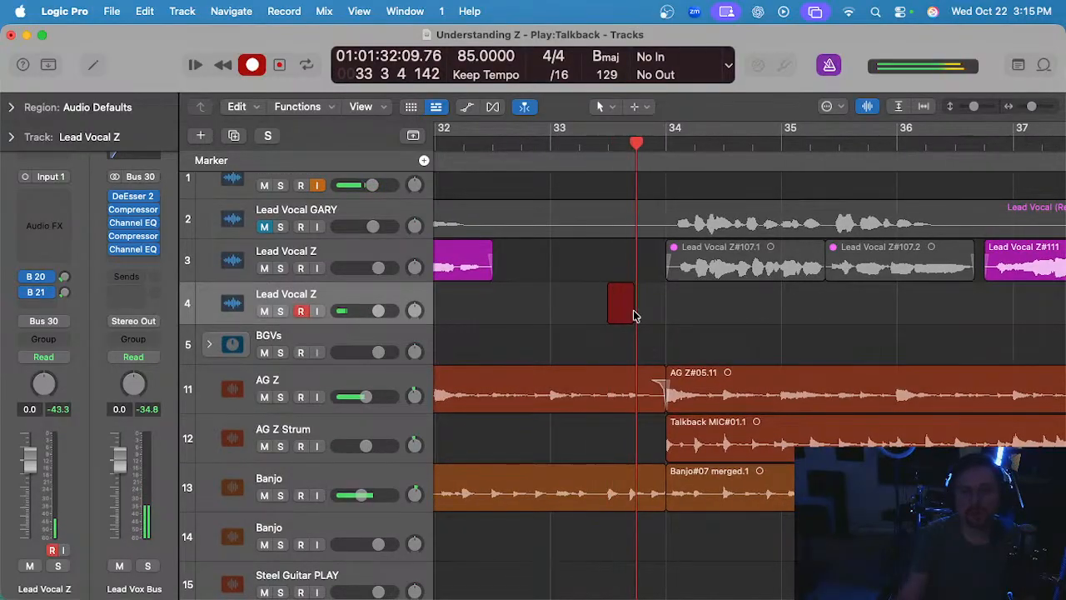
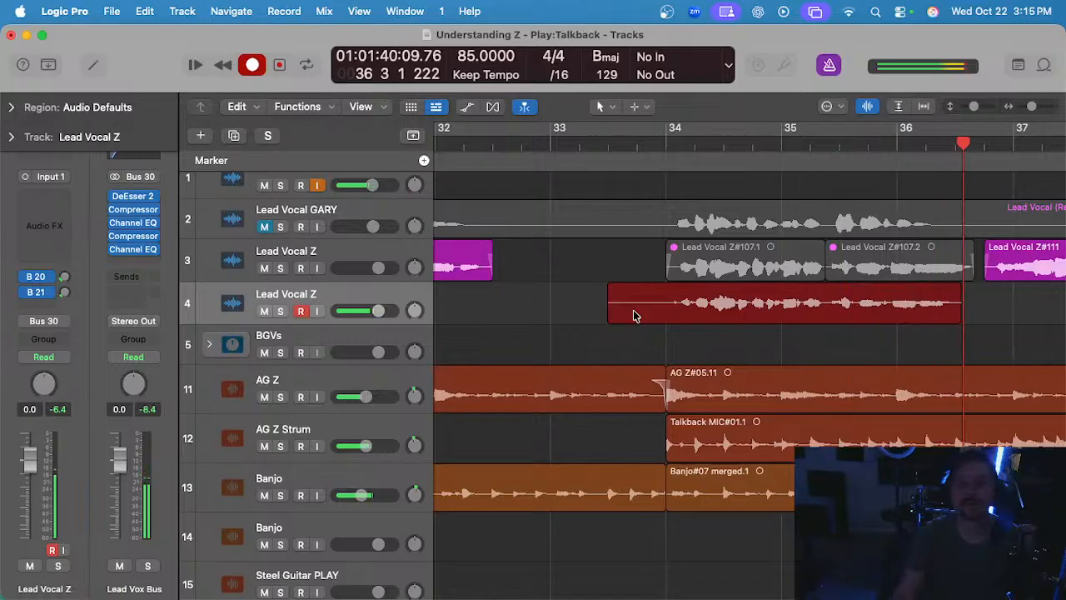
{"action": "key", "text": "space"}
- Play the new track 4 take back from bar 34, and undo its deletion to keep it
{"action": "scroll", "coordinate": [652, 275], "scroll_direction": "down", "scroll_amount": 3}
{"action": "left_click", "coordinate": [669, 142]}
{"action": "key", "text": "space"}
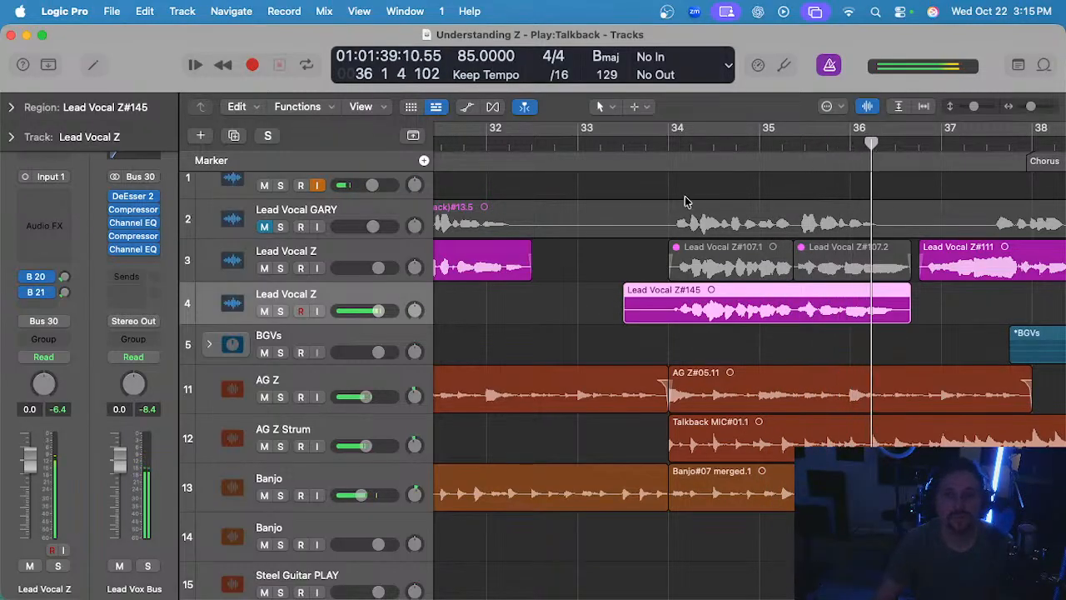
{"action": "key", "text": "Delete"}
{"action": "key", "text": "super+z"}
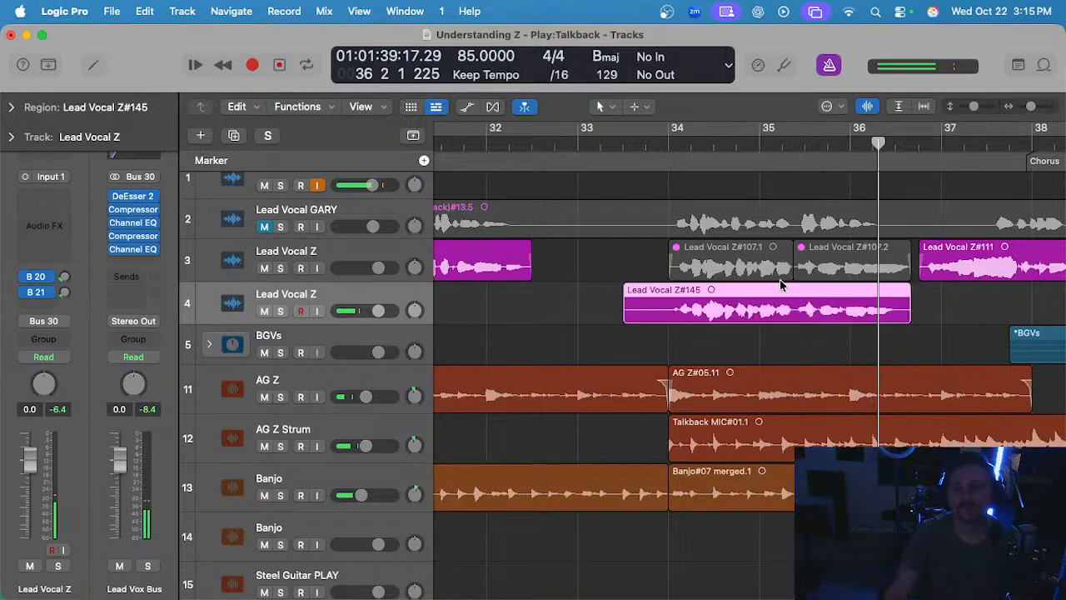
- Delete the part of the new take from about 35 2 onward and unmute Lead Vocal Z#107.2 on track 3
{"action": "left_click_drag", "start_coordinate": [798, 312], "coordinate": [911, 305]}
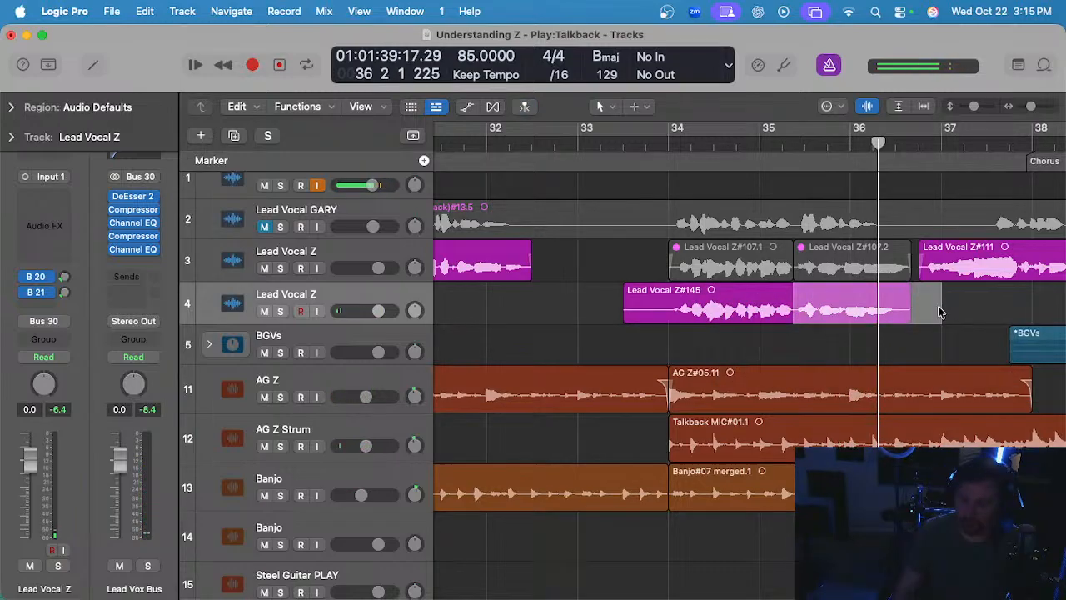
{"action": "key", "text": "Delete"}
{"action": "left_click", "coordinate": [816, 255]}
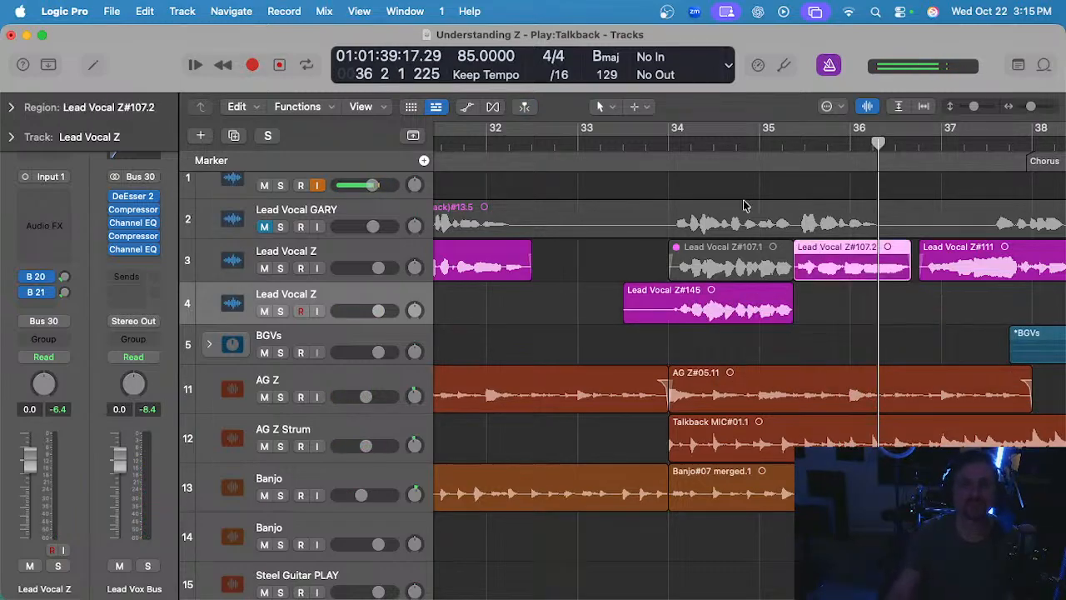
- Play the shortened take into Lead Vocal Z#107.2 twice to judge the transition between them
{"action": "left_click", "coordinate": [645, 143]}
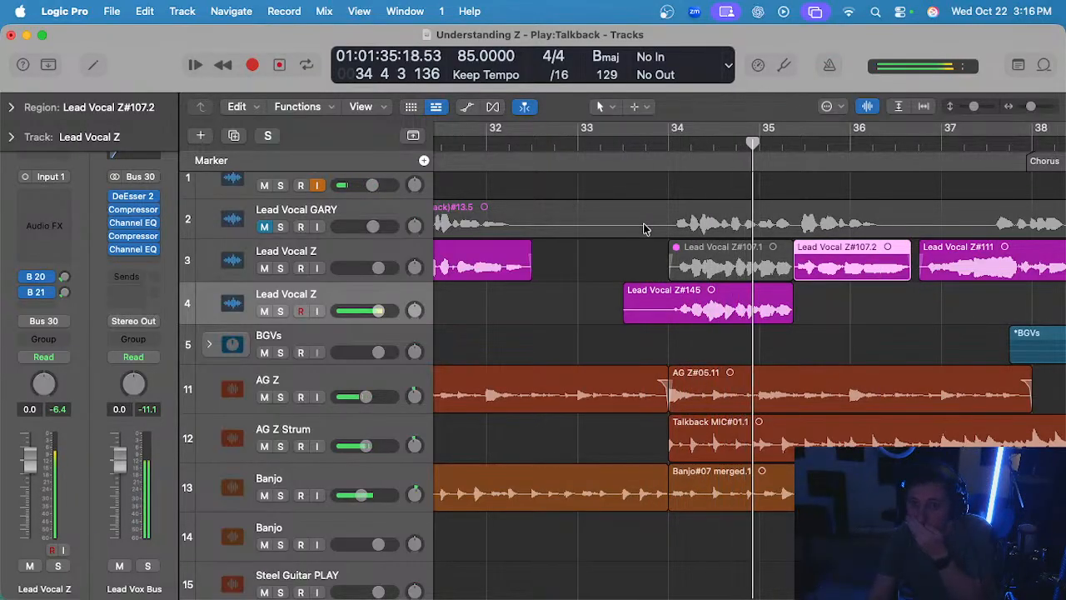
{"action": "left_click", "coordinate": [632, 301]}
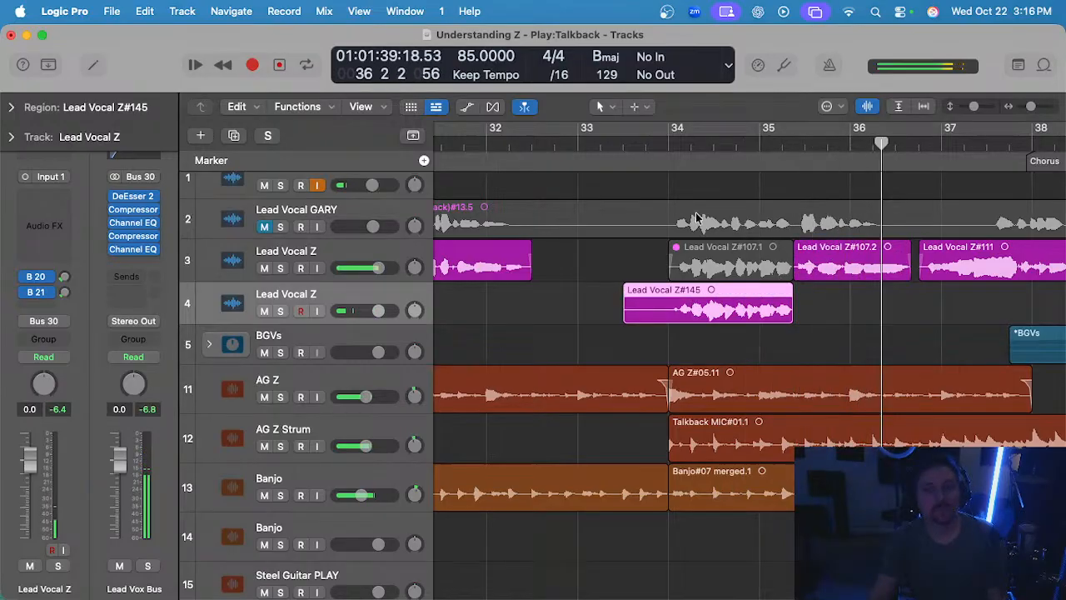
{"action": "left_click", "coordinate": [671, 143]}
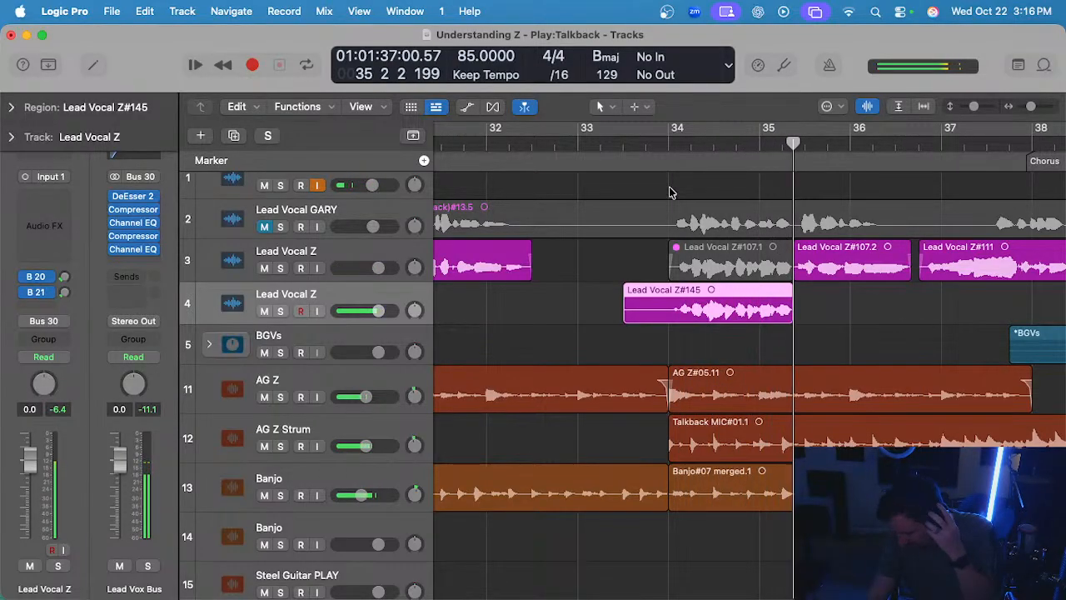
{"action": "left_click", "coordinate": [611, 321]}
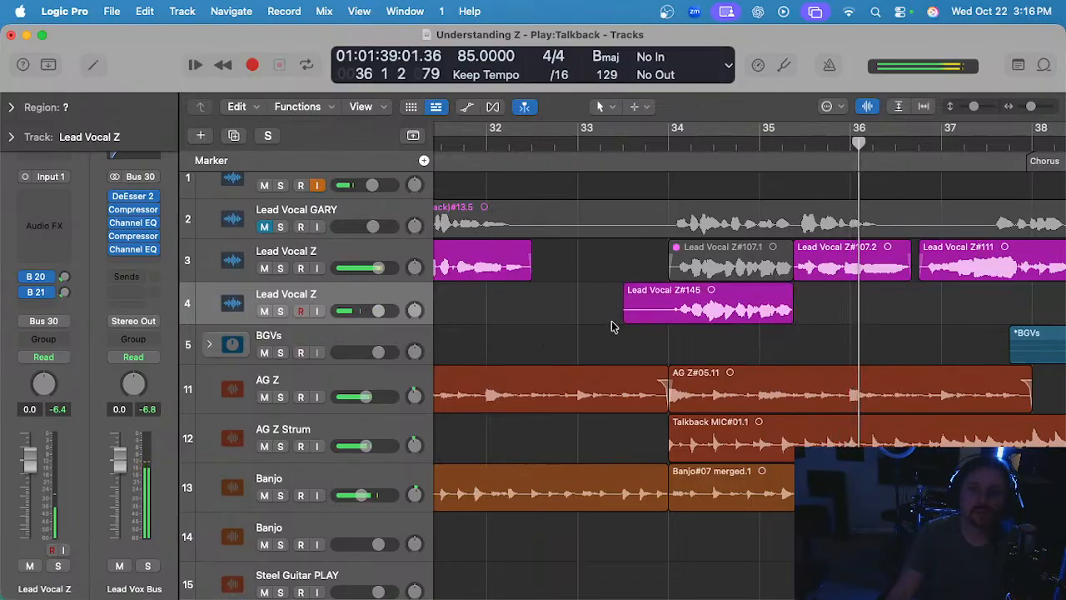
- Delete the muted Lead Vocal Z#107.1 region and move the new take from track 4 up to track 3 in its place
{"action": "left_click", "coordinate": [666, 141]}
{"action": "left_click", "coordinate": [688, 265]}
{"action": "key", "text": "Delete"}
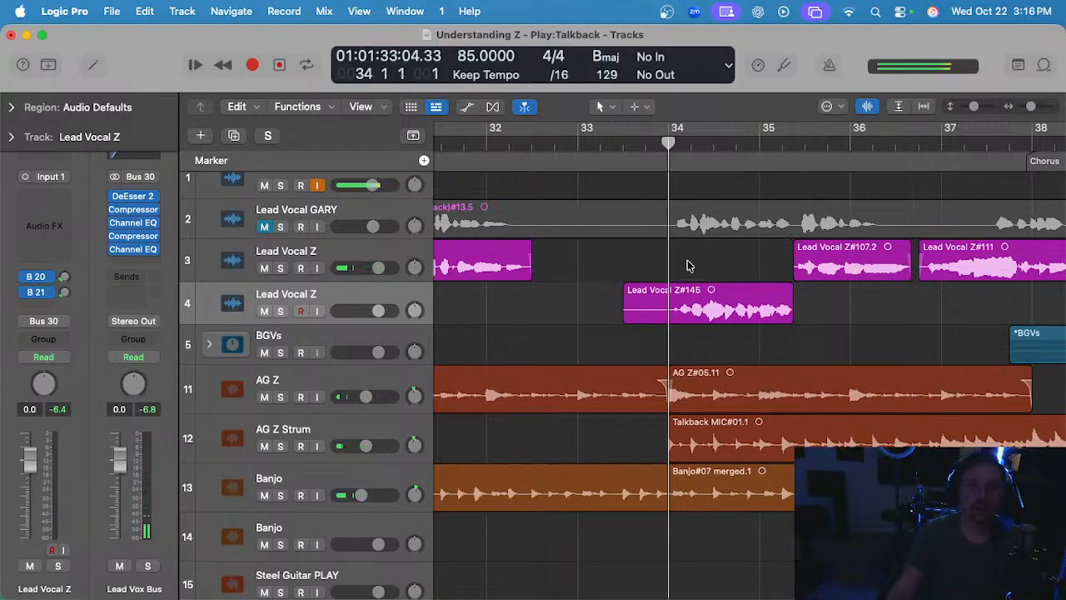
{"action": "left_click_drag", "start_coordinate": [691, 304], "coordinate": [696, 265]}
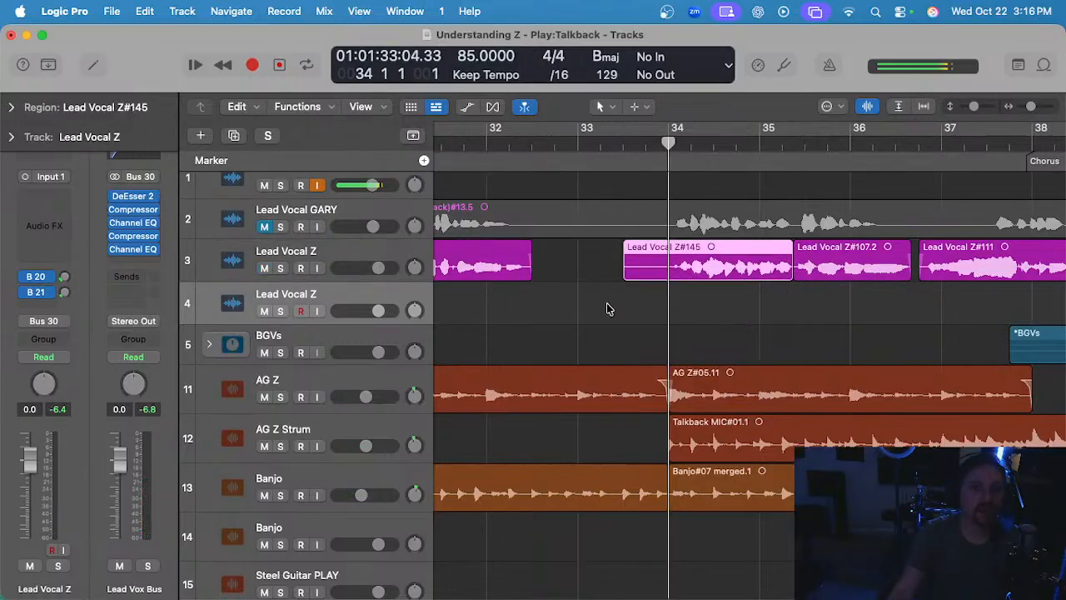
- Trim the start of the Lead Vocal Z#145 region on track 3 to about 33 4 3, just before the phrase begins
{"action": "left_click", "coordinate": [348, 248]}
{"action": "key", "text": "super+Right"}
{"action": "key", "text": "super+Right"}
{"action": "left_click", "coordinate": [549, 286]}
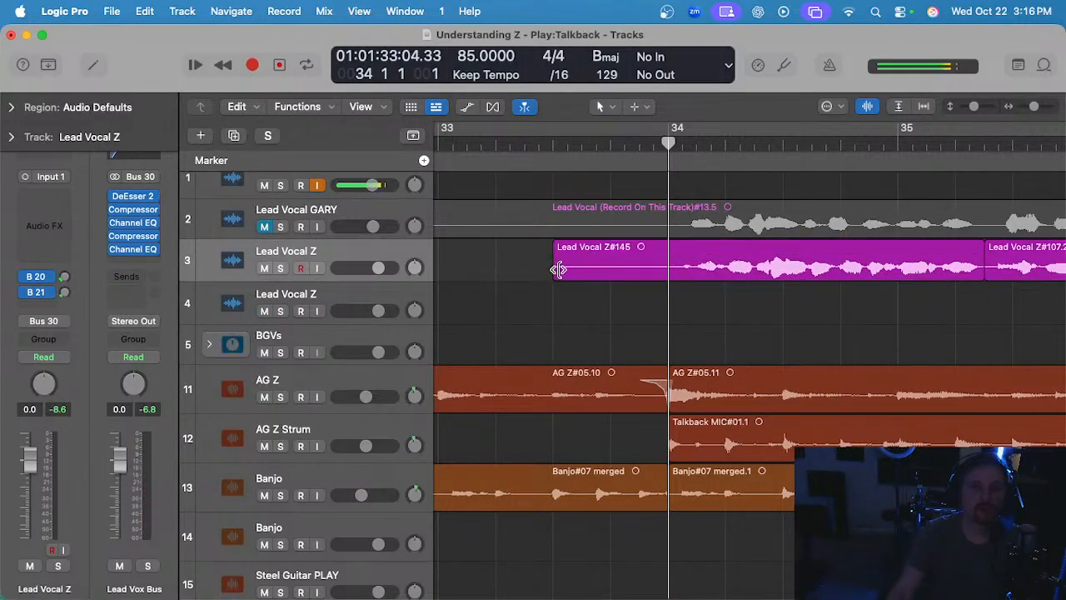
{"action": "left_click_drag", "start_coordinate": [558, 269], "coordinate": [640, 268]}
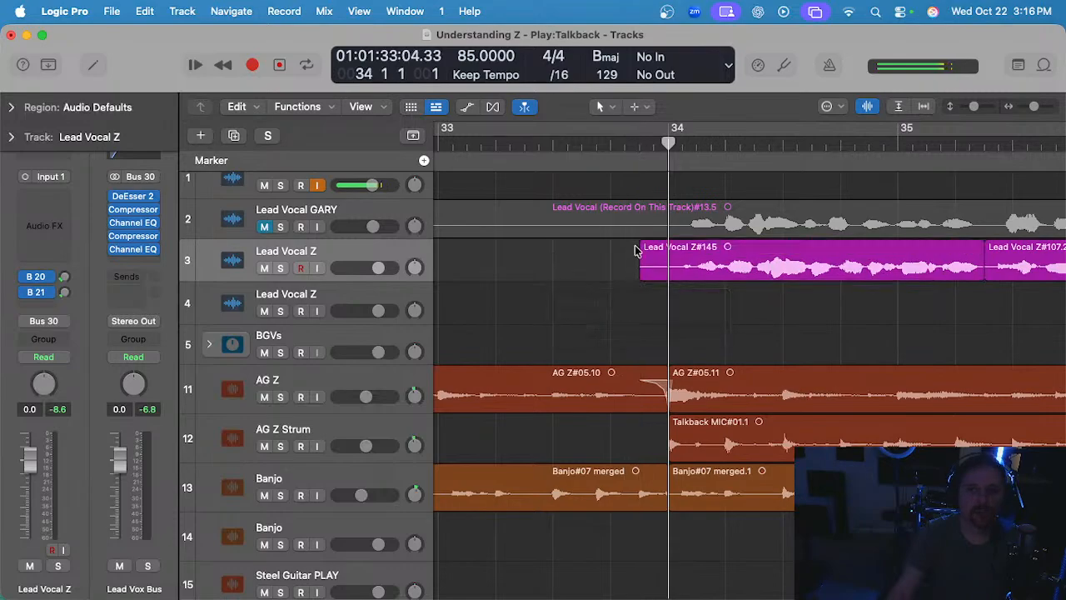
- Add a fade-in to Lead Vocal Z#145 and a short crossfade where it meets Lead Vocal Z#107.2
{"action": "left_click", "coordinate": [713, 263]}
{"action": "scroll", "coordinate": [713, 263], "scroll_direction": "right", "scroll_amount": 5}
{"action": "scroll", "coordinate": [654, 274], "scroll_direction": "up", "scroll_amount": 3}
{"action": "left_click", "coordinate": [797, 308]}
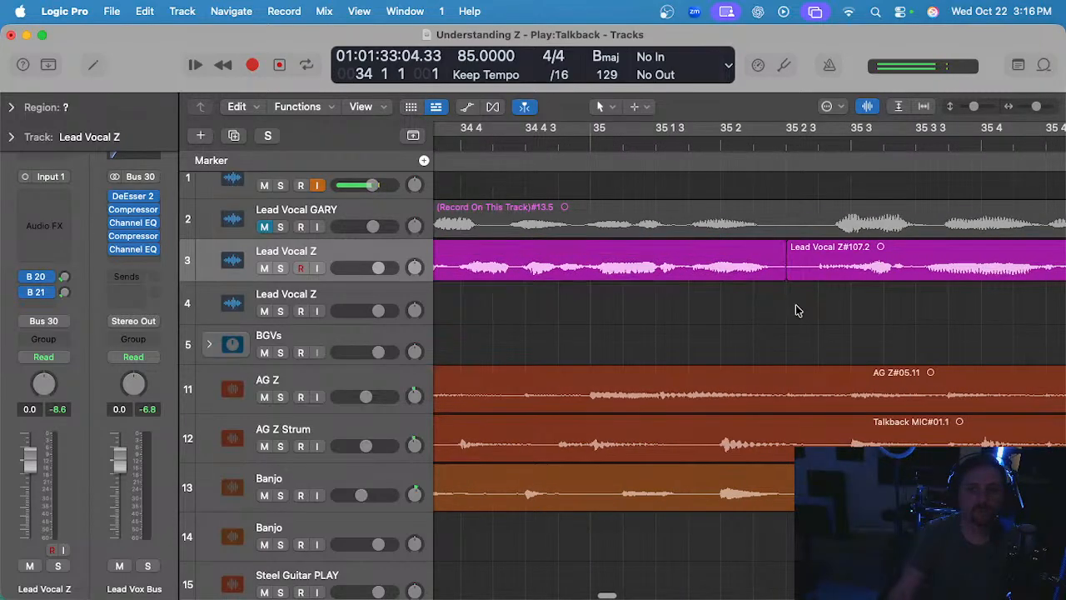
{"action": "left_click", "coordinate": [781, 241]}
{"action": "left_click", "coordinate": [791, 248]}
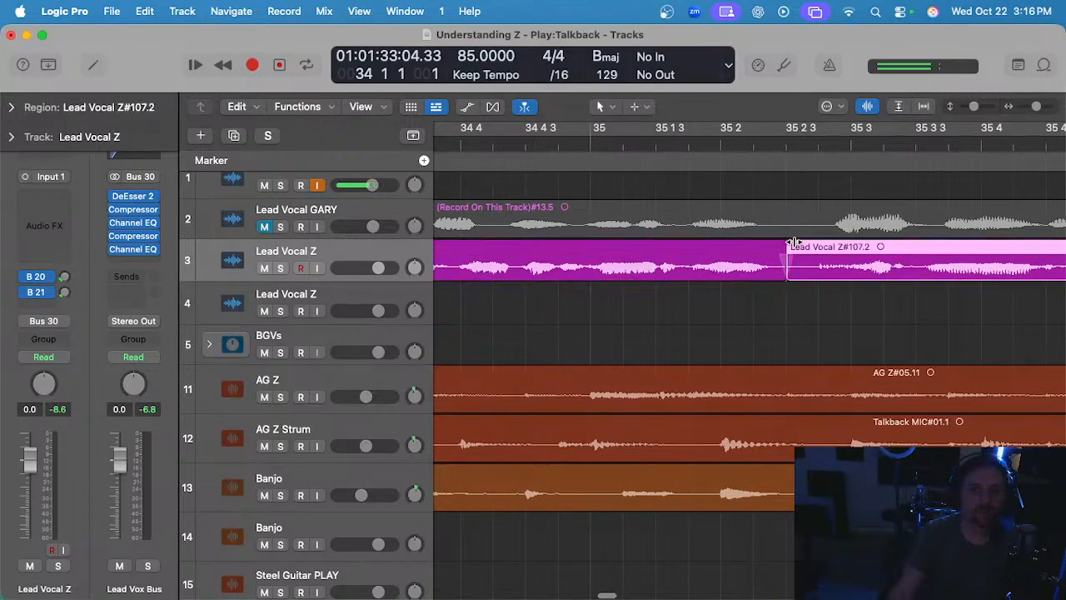
- Open Lead Vocal Z#145 in the audio track editor with Flex Pitch and play its opening notes from bar 34
{"action": "scroll", "coordinate": [767, 243], "scroll_direction": "down", "scroll_amount": 3}
{"action": "scroll", "coordinate": [767, 243], "scroll_direction": "down", "scroll_amount": 2}
{"action": "double_click", "coordinate": [697, 270]}
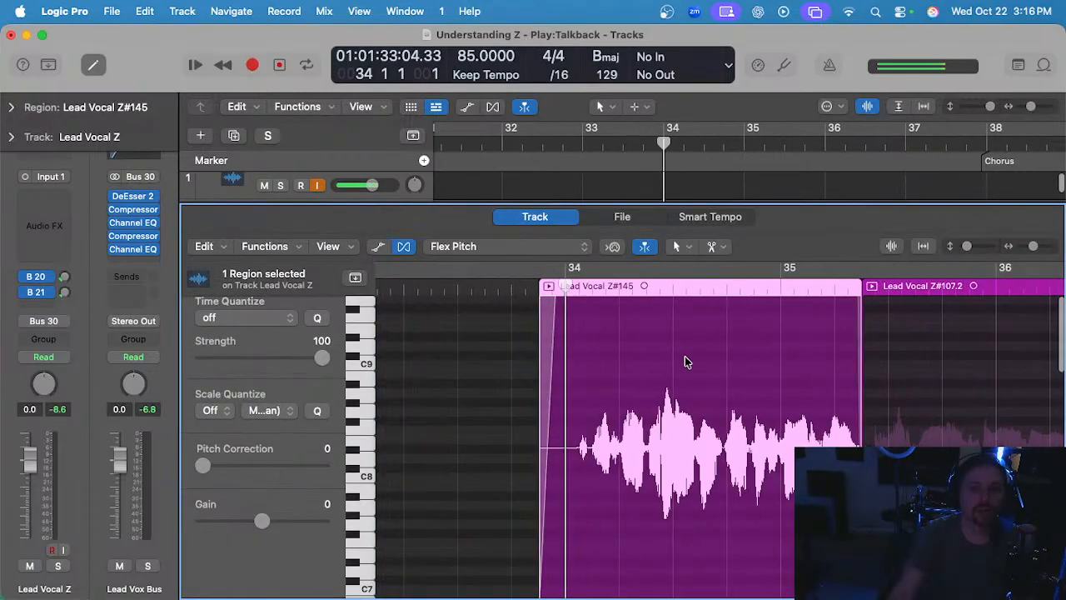
{"action": "left_click", "coordinate": [526, 245]}
{"action": "left_click", "coordinate": [515, 246]}
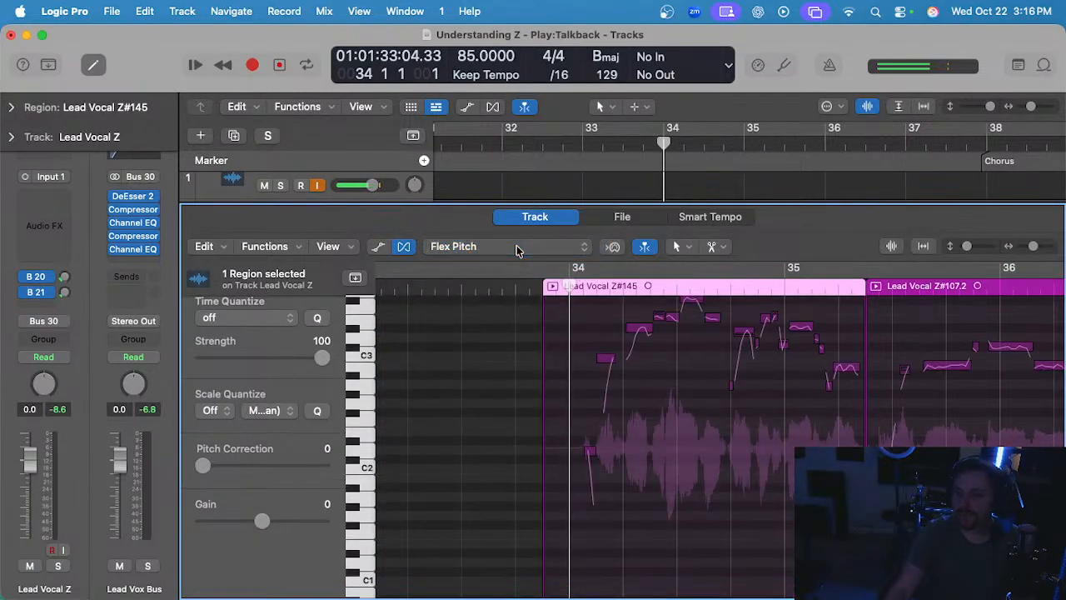
{"action": "key", "text": "z"}
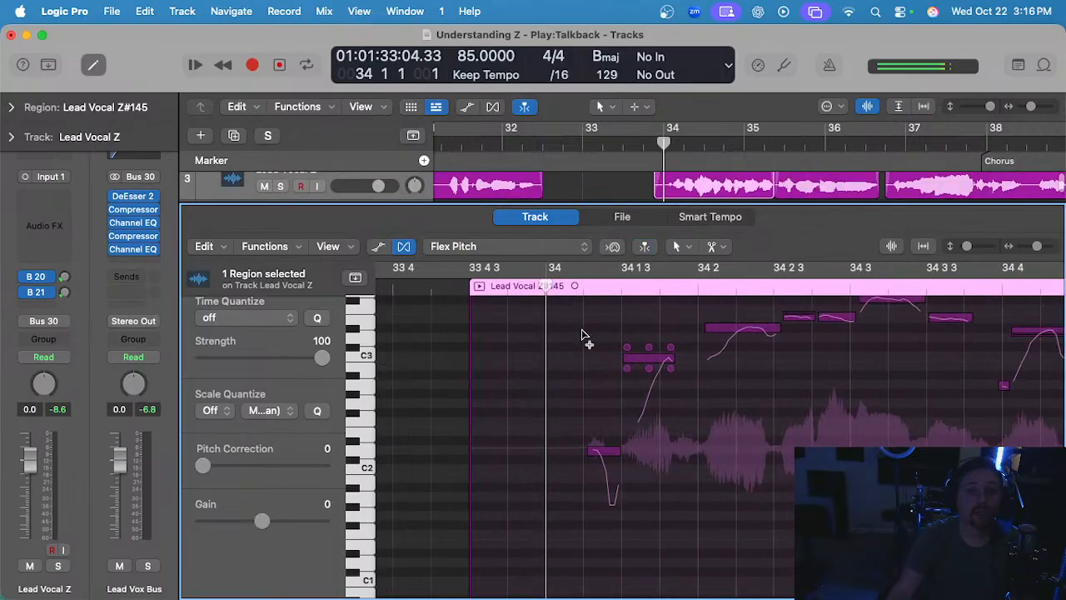
{"action": "key", "text": "space"}
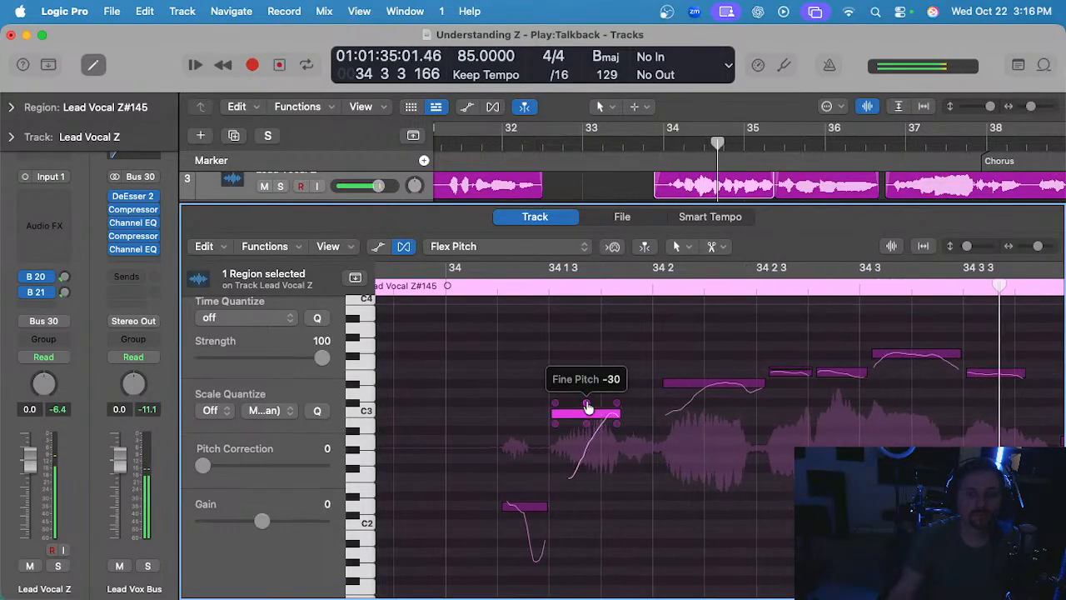
- Solo the Lead Vocal Z track, listen to the phrase from bar 34, and turn the solo off again
{"action": "left_click_drag", "start_coordinate": [502, 374], "coordinate": [597, 546]}
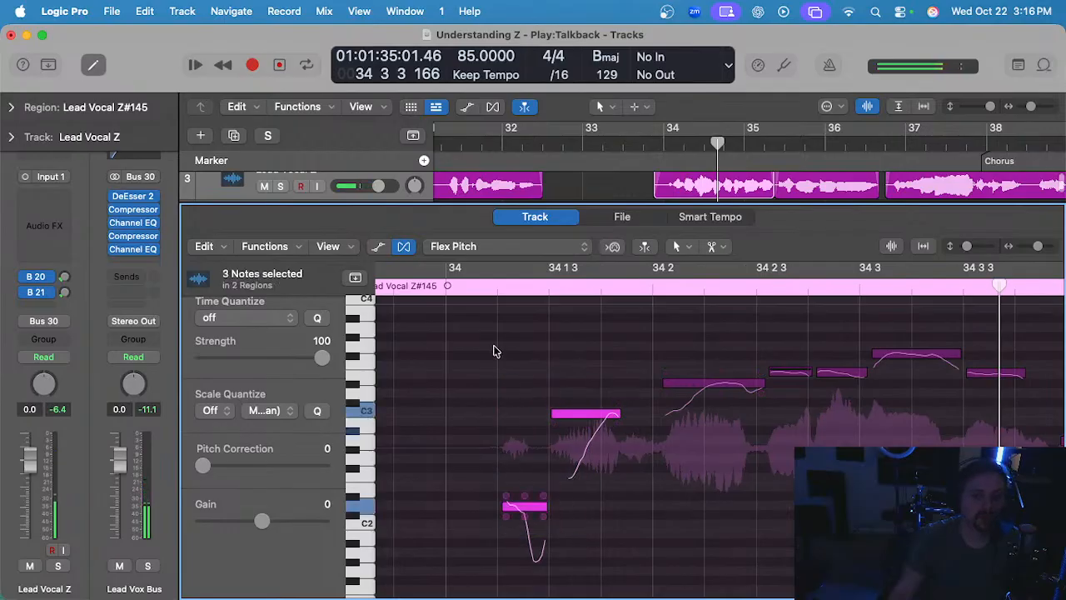
{"action": "left_click", "coordinate": [455, 292]}
{"action": "key", "text": "s"}
{"action": "key", "text": "space"}
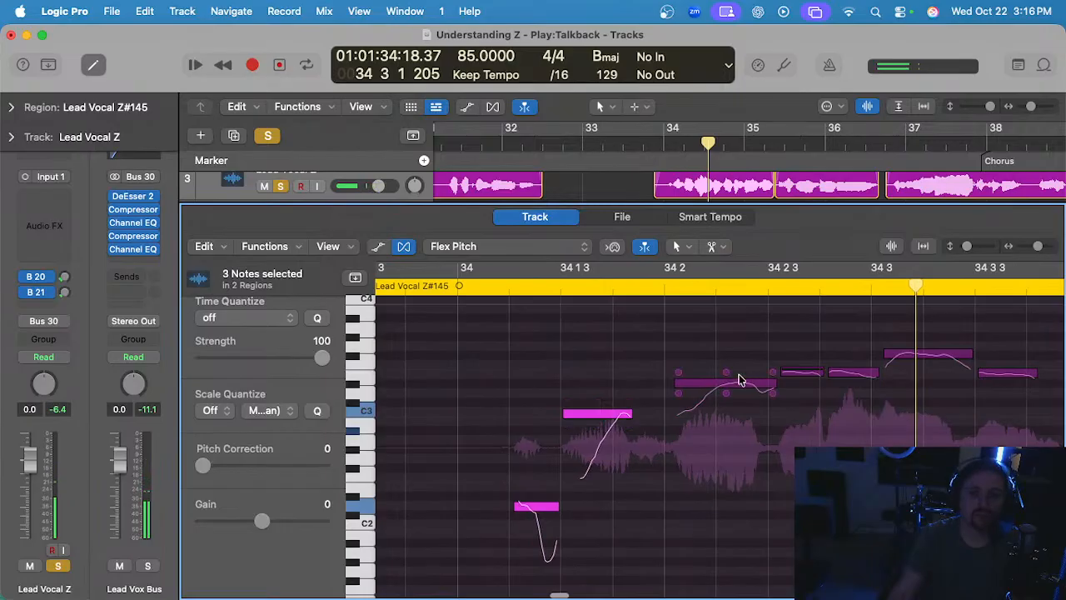
{"action": "key", "text": "s"}
{"action": "key", "text": "s"}
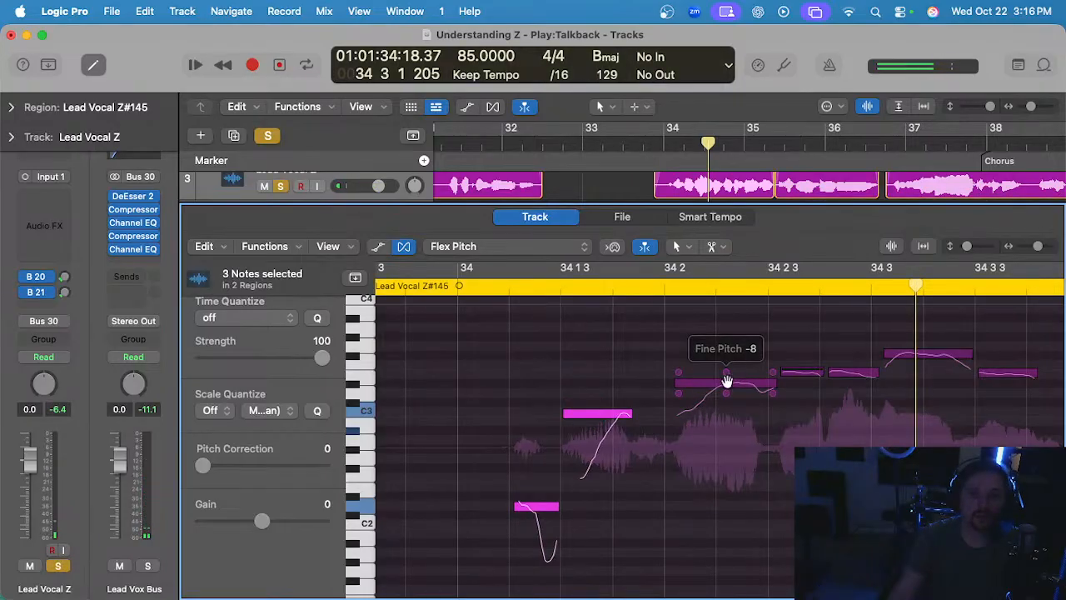
{"action": "key", "text": "s"}
- Correct the tuning of the Flex Pitch notes from 34 2 up to the high note at 34 3
{"action": "left_click", "coordinate": [722, 374]}
{"action": "left_click", "coordinate": [728, 381]}
{"action": "left_click", "coordinate": [728, 381]}
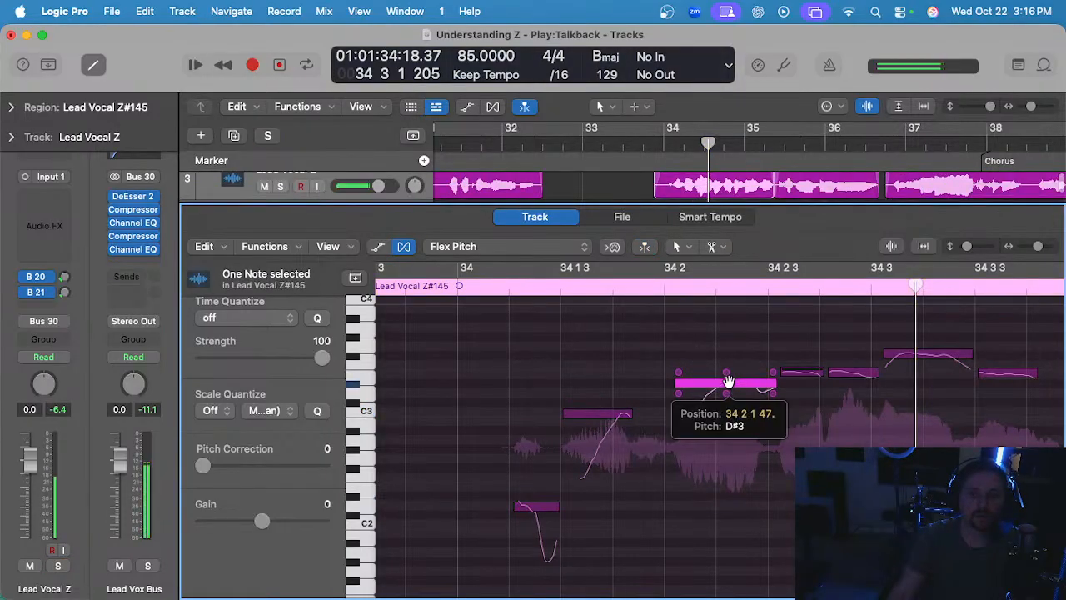
{"action": "left_click", "coordinate": [797, 372]}
{"action": "left_click", "coordinate": [838, 372]}
{"action": "left_click", "coordinate": [897, 357]}
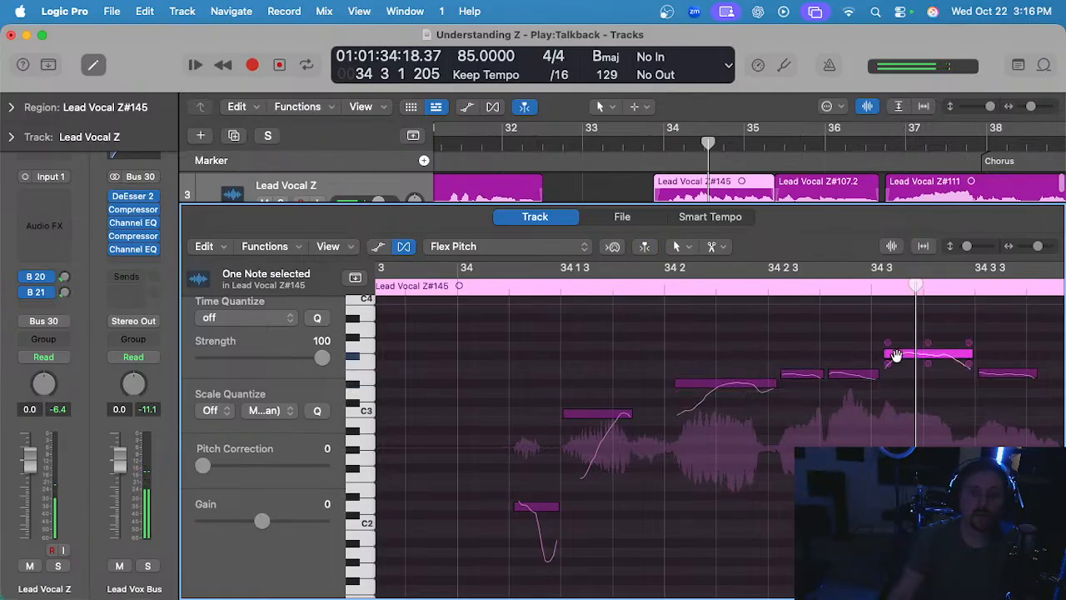
- Tune the high note at 34 3 and set Pitch Correction to 100 on the notes just before and after it
{"action": "scroll", "coordinate": [883, 359], "scroll_direction": "right", "scroll_amount": 3}
{"action": "left_click", "coordinate": [807, 372]}
{"action": "left_click_drag", "start_coordinate": [801, 361], "coordinate": [804, 371]}
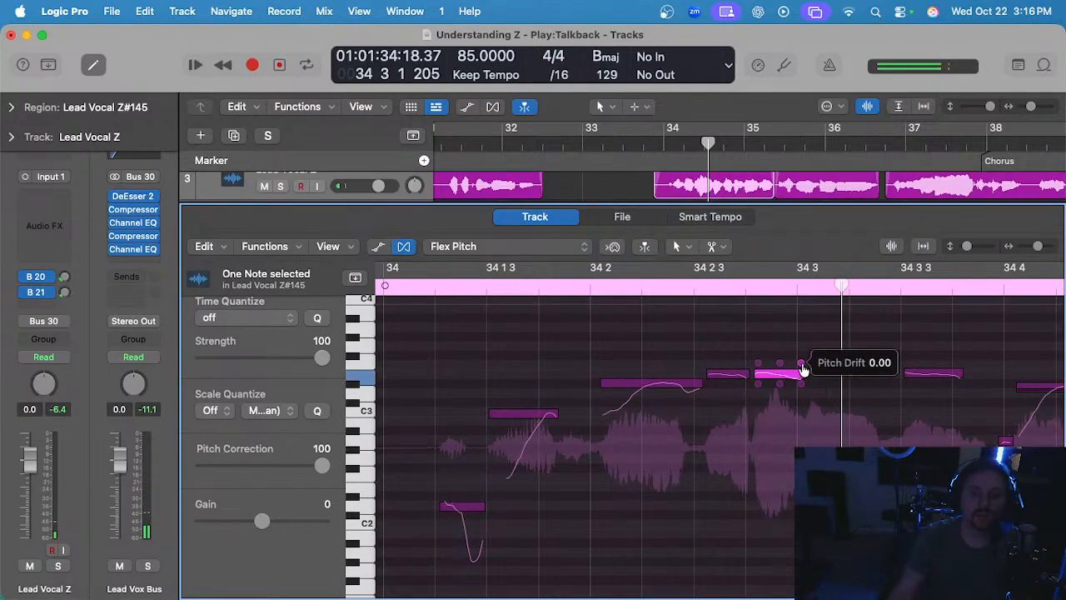
{"action": "scroll", "coordinate": [845, 383], "scroll_direction": "right", "scroll_amount": 2}
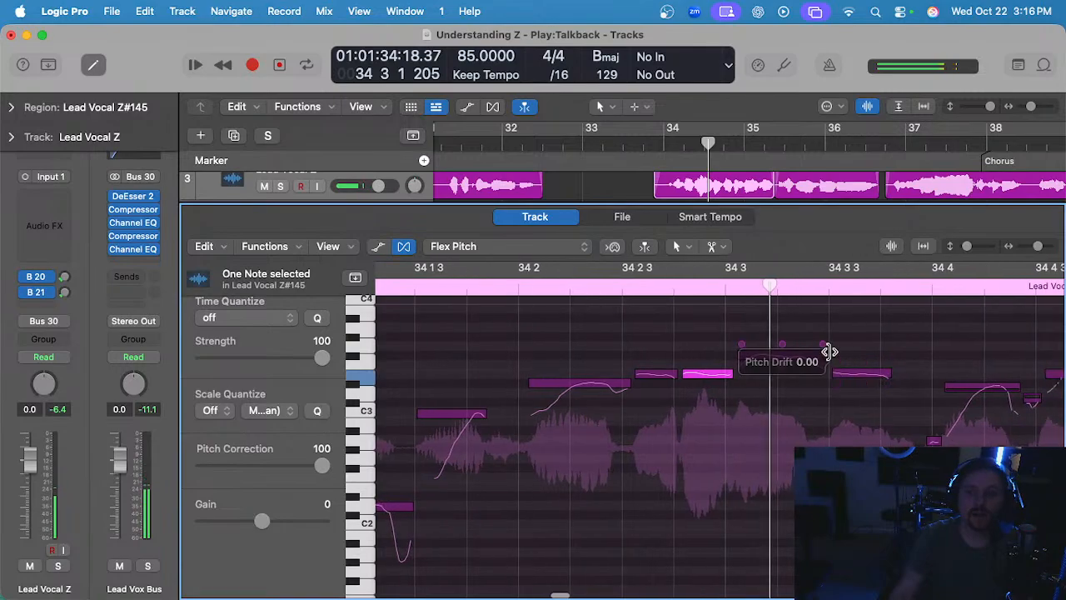
{"action": "left_click_drag", "start_coordinate": [823, 345], "coordinate": [823, 343]}
{"action": "left_click", "coordinate": [838, 370]}
{"action": "scroll", "coordinate": [843, 383], "scroll_direction": "right", "scroll_amount": 3}
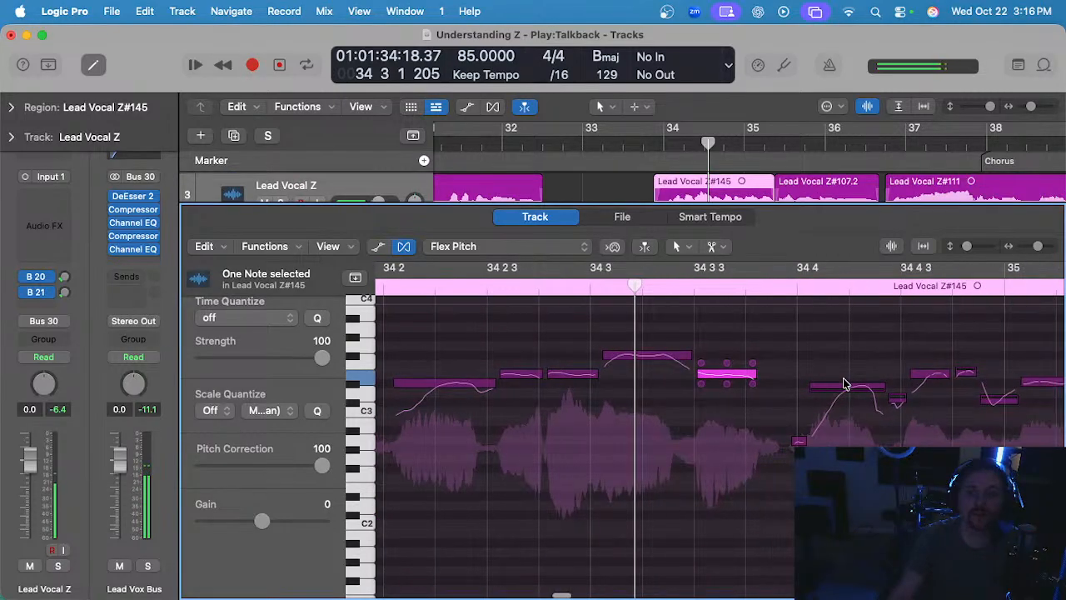
- Split the rising note at 34 4 after its scoop and raise the second part by about a semitone
{"action": "left_click", "coordinate": [843, 391]}
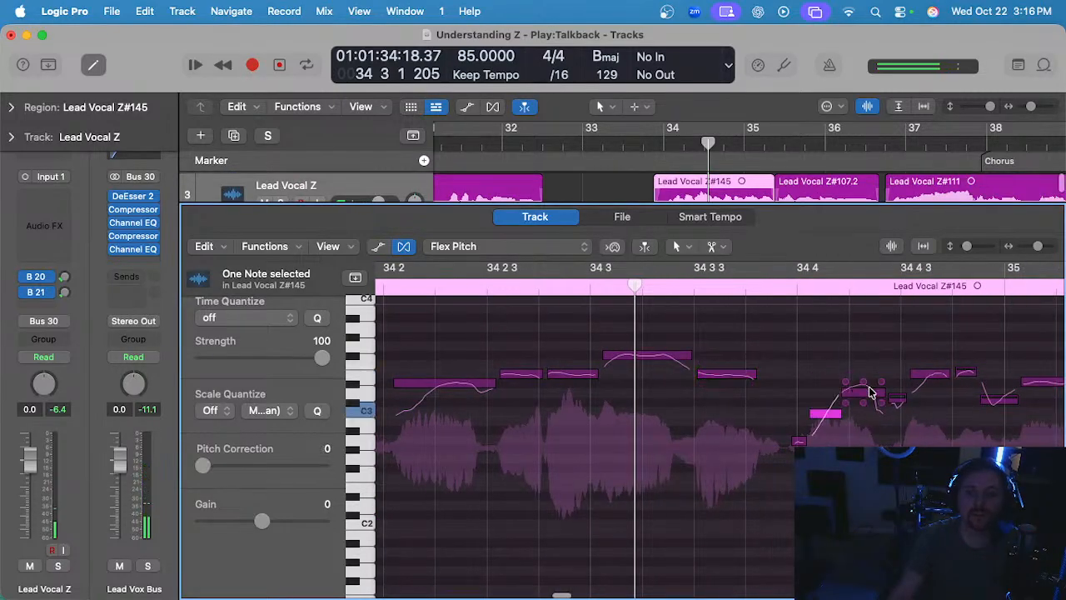
{"action": "left_click", "coordinate": [873, 396]}
{"action": "left_click_drag", "start_coordinate": [861, 386], "coordinate": [861, 383]}
{"action": "scroll", "coordinate": [891, 405], "scroll_direction": "right", "scroll_amount": 4}
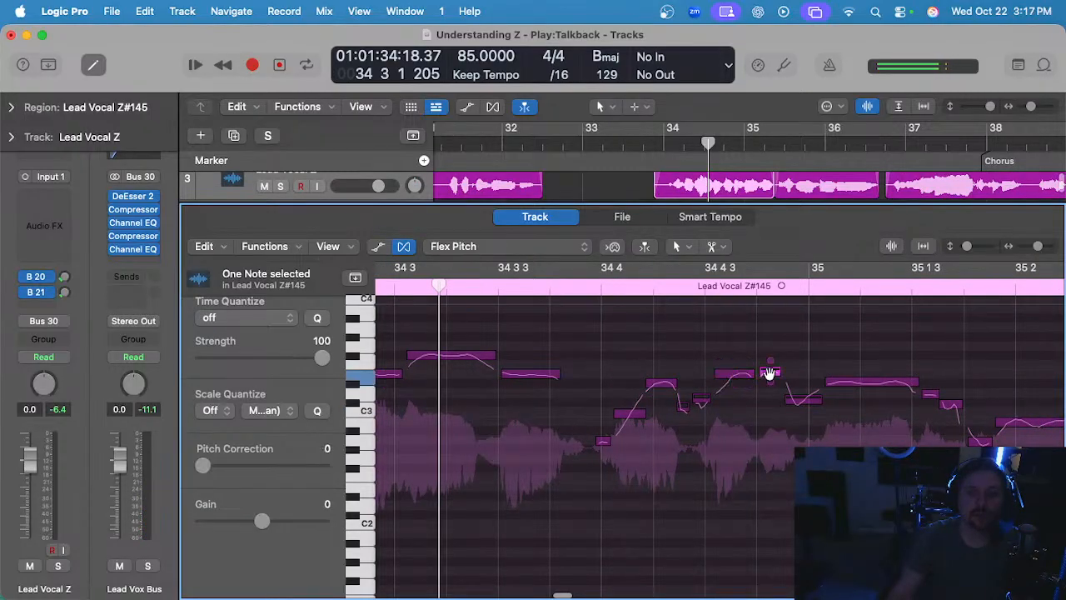
- Set Pitch Correction to 100 on the sustained notes at 35 and 35 2, and play the phrase from just before bar 34
{"action": "left_click", "coordinate": [850, 383]}
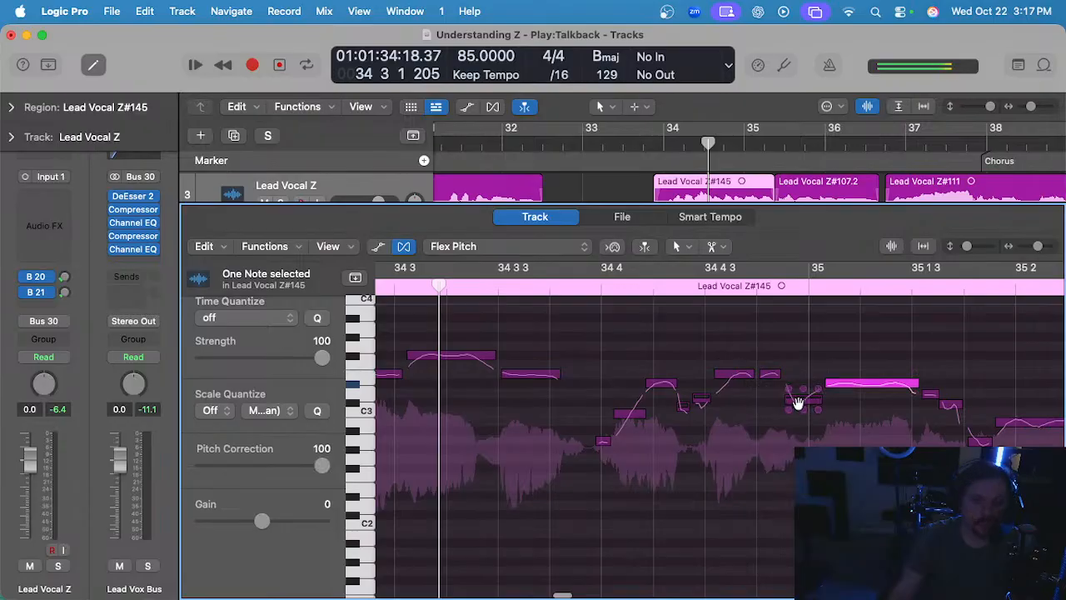
{"action": "scroll", "coordinate": [851, 381], "scroll_direction": "right", "scroll_amount": 3}
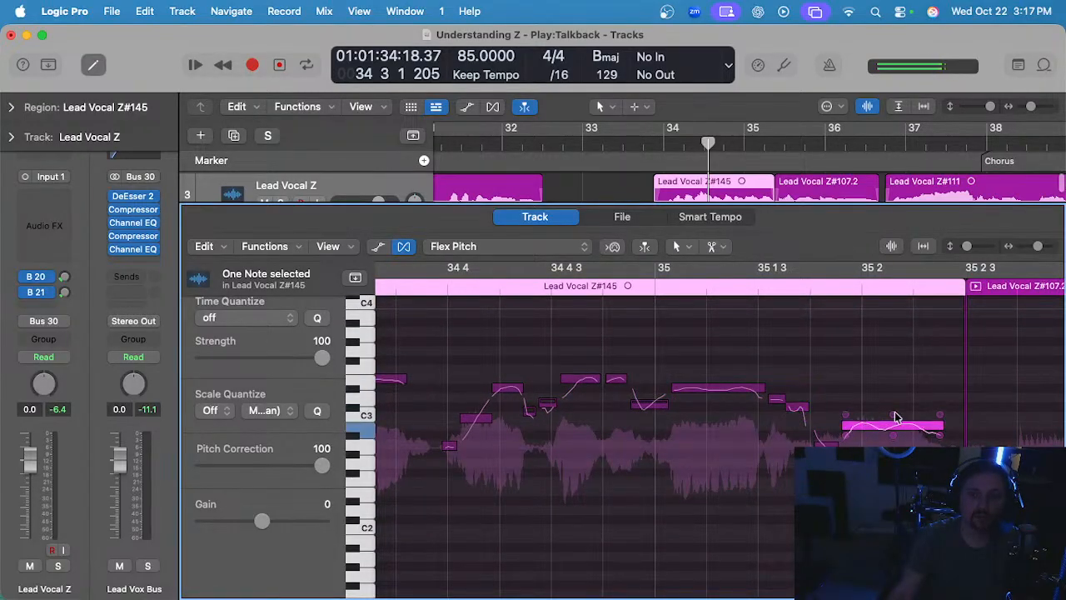
{"action": "scroll", "coordinate": [666, 345], "scroll_direction": "left", "scroll_amount": 10}
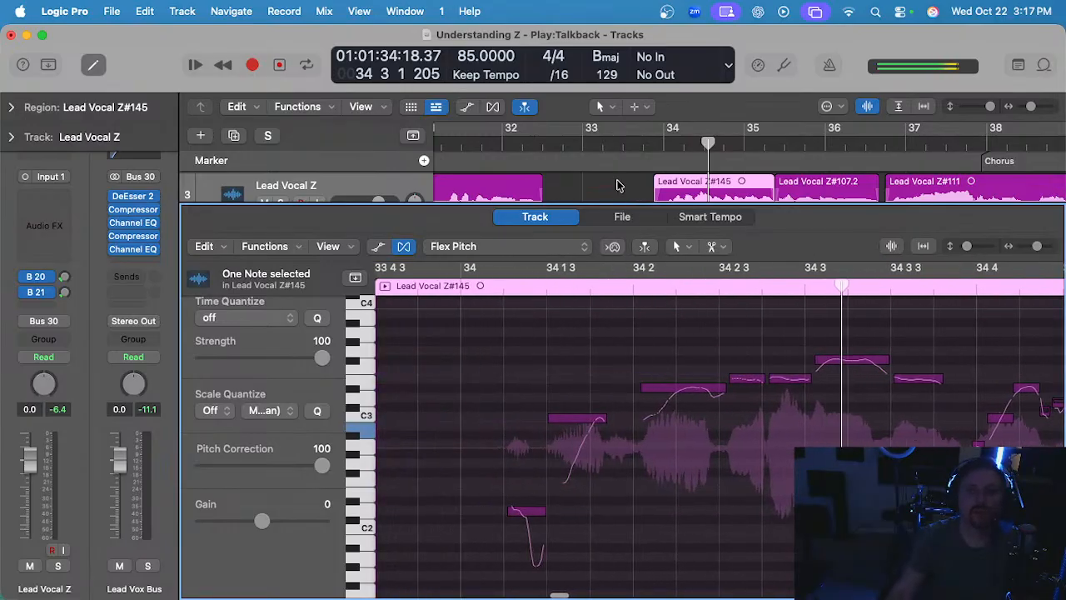
{"action": "left_click", "coordinate": [651, 147]}
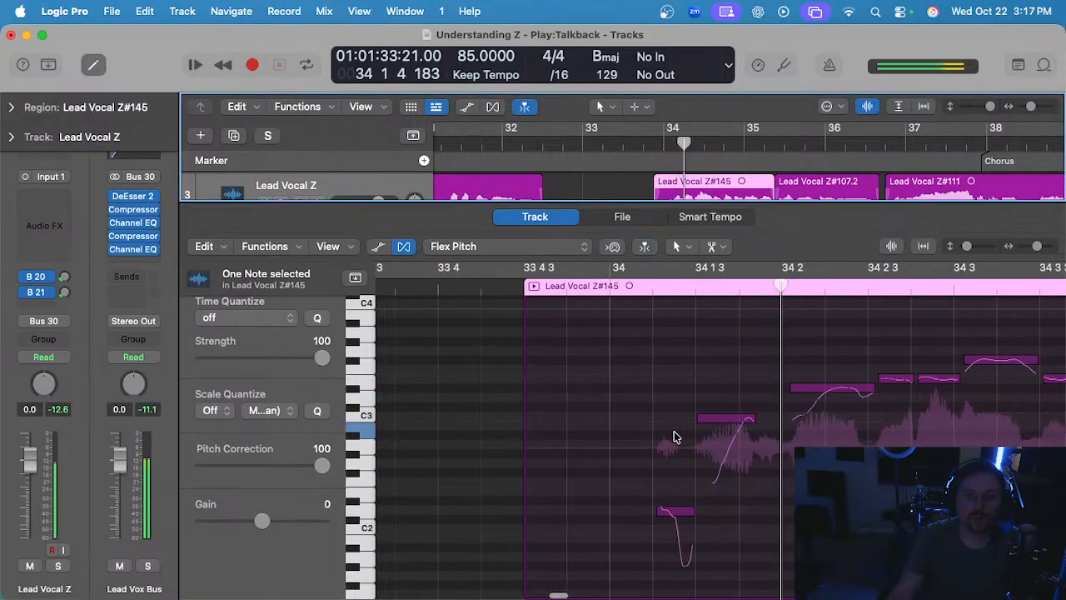
{"action": "scroll", "coordinate": [658, 417], "scroll_direction": "right", "scroll_amount": 3}
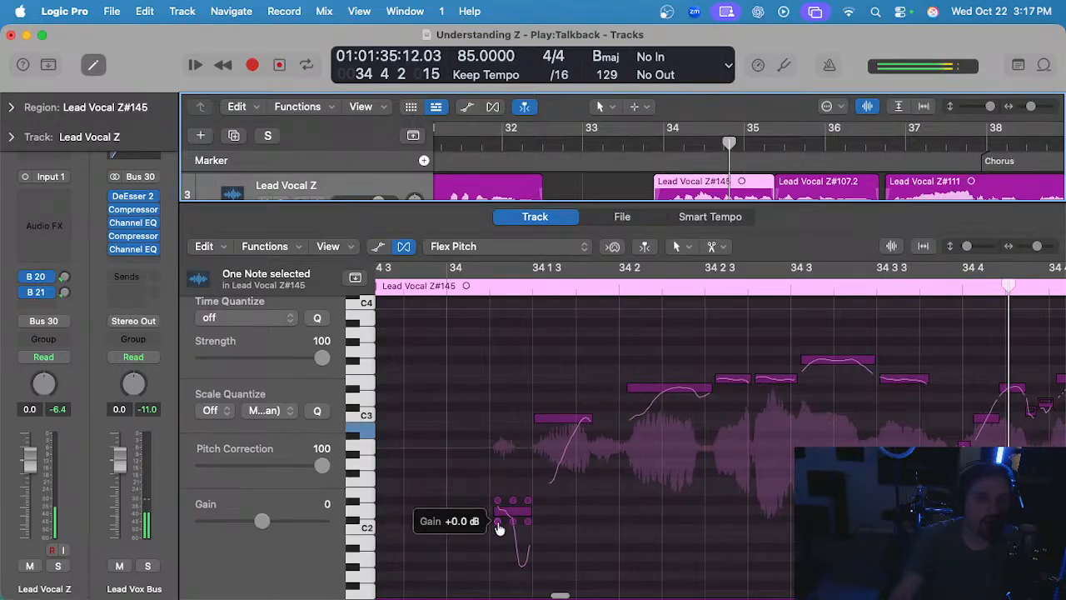
- Raise the gain of the phrase's first note to +4.2 dB and its second note to +3.3 dB
{"action": "left_click_drag", "start_coordinate": [497, 525], "coordinate": [498, 520]}
{"action": "scroll", "coordinate": [497, 520], "scroll_direction": "up", "scroll_amount": 4}
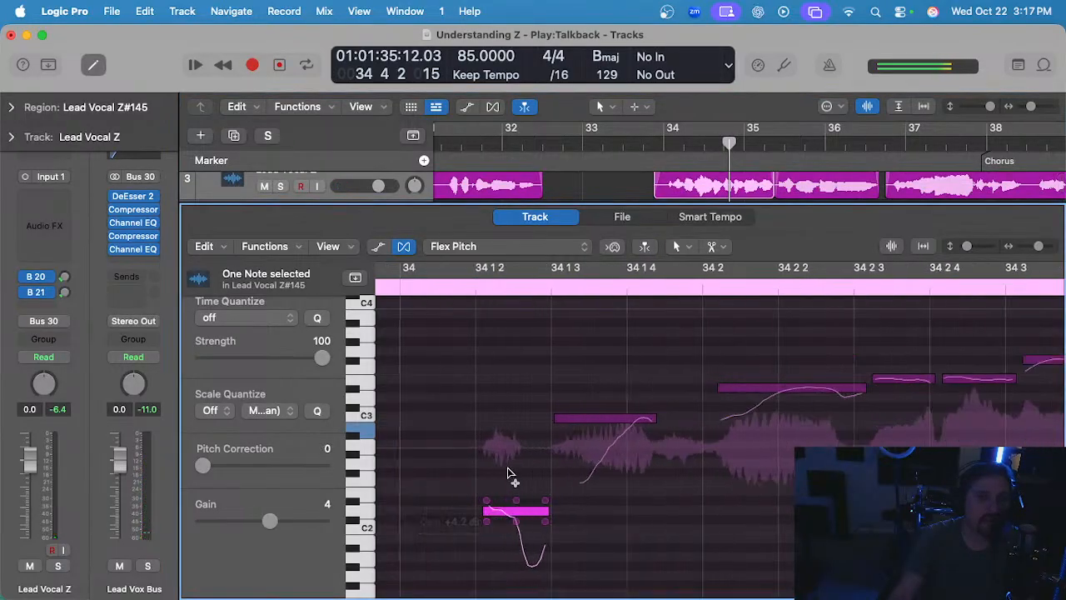
{"action": "left_click", "coordinate": [569, 428]}
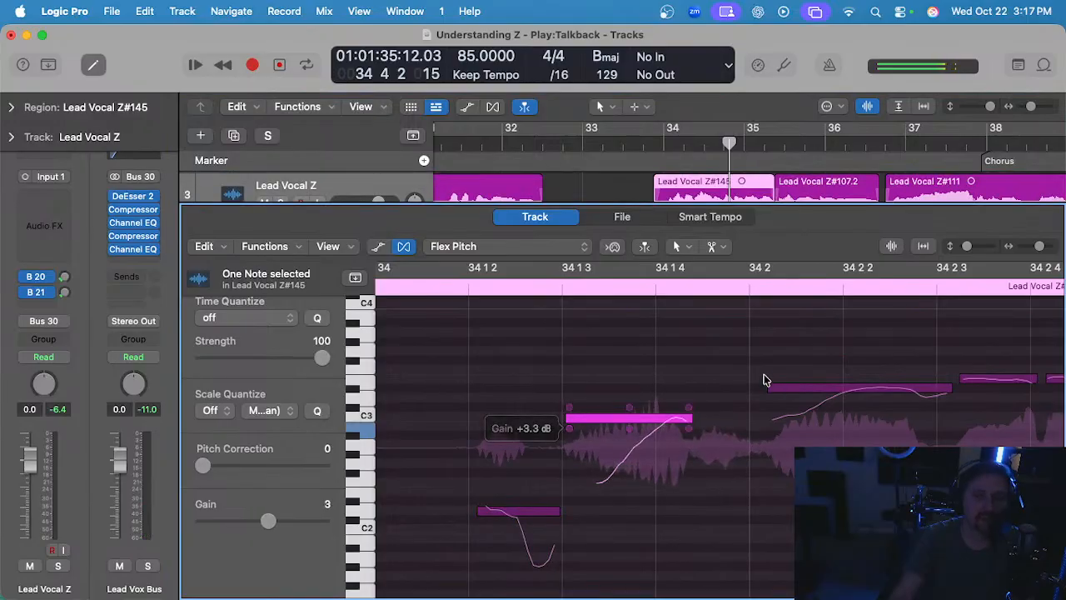
{"action": "left_click", "coordinate": [770, 410]}
- Play the tuned phrase through into Lead Vocal Z#107.2 and close the audio track editor
{"action": "scroll", "coordinate": [770, 410], "scroll_direction": "down", "scroll_amount": 3}
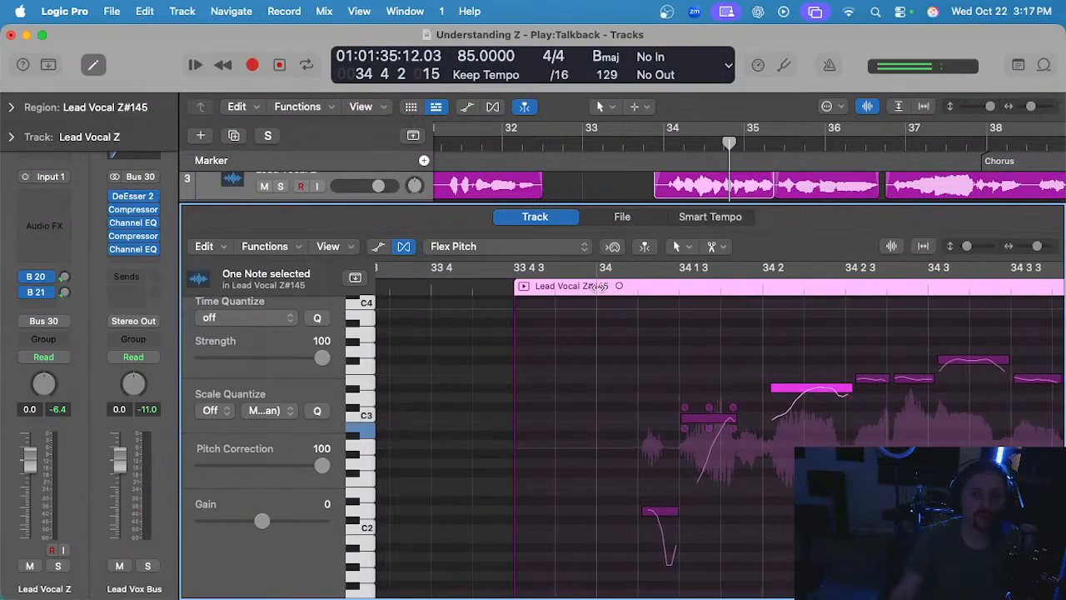
{"action": "key", "text": "space"}
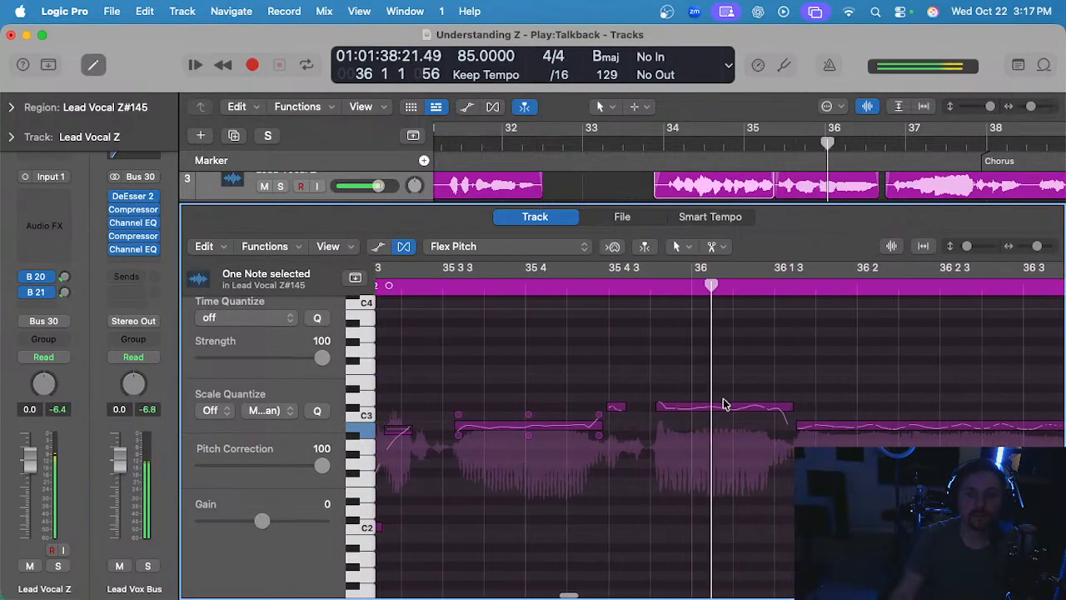
{"action": "key", "text": "e"}
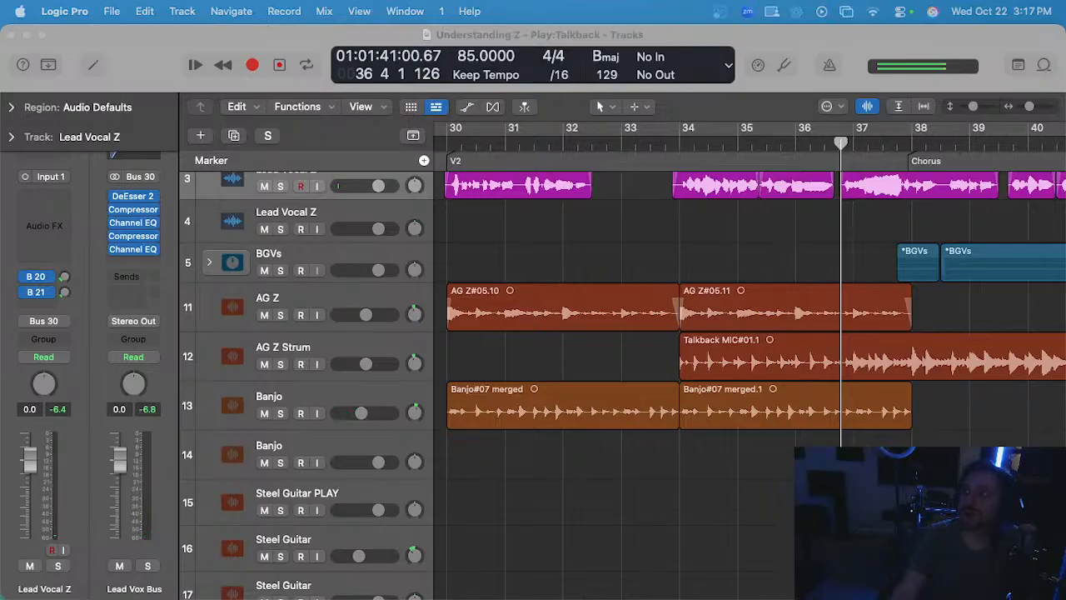
- Play the arrangement from bar 34 into the Chorus to check the edited lead vocal in the full mix
{"action": "key", "text": "super+Left"}
{"action": "scroll", "coordinate": [703, 225], "scroll_direction": "up", "scroll_amount": 3}
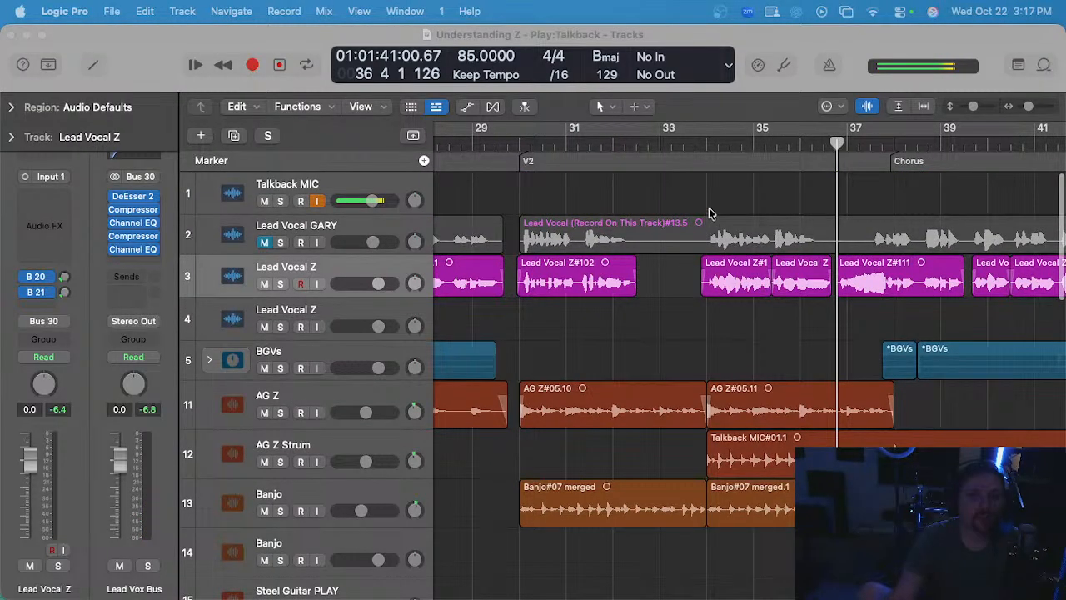
{"action": "left_click", "coordinate": [709, 147]}
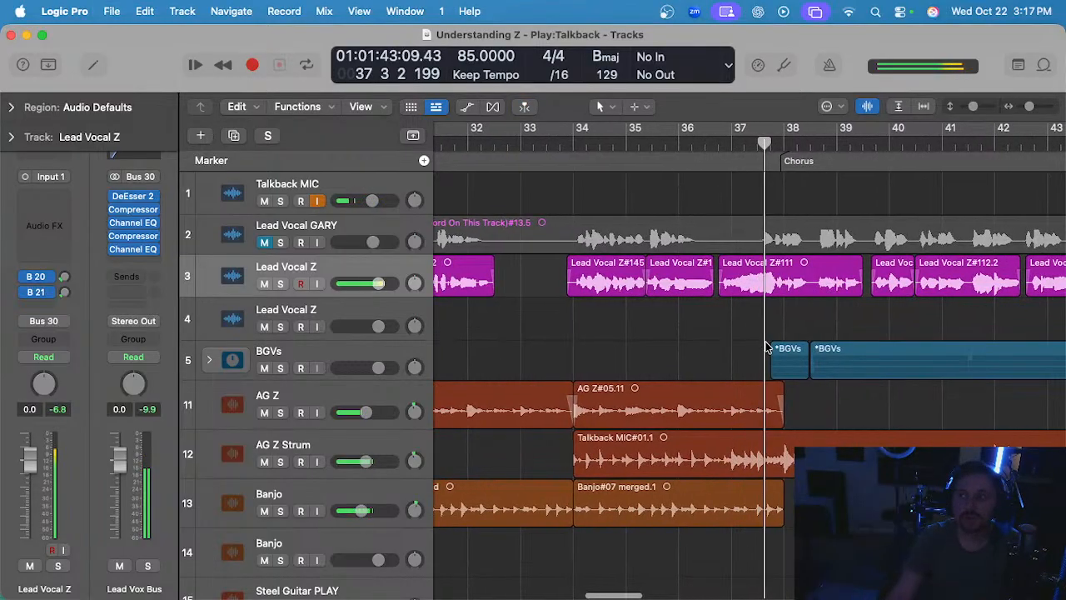
{"action": "key", "text": "super+Left"}
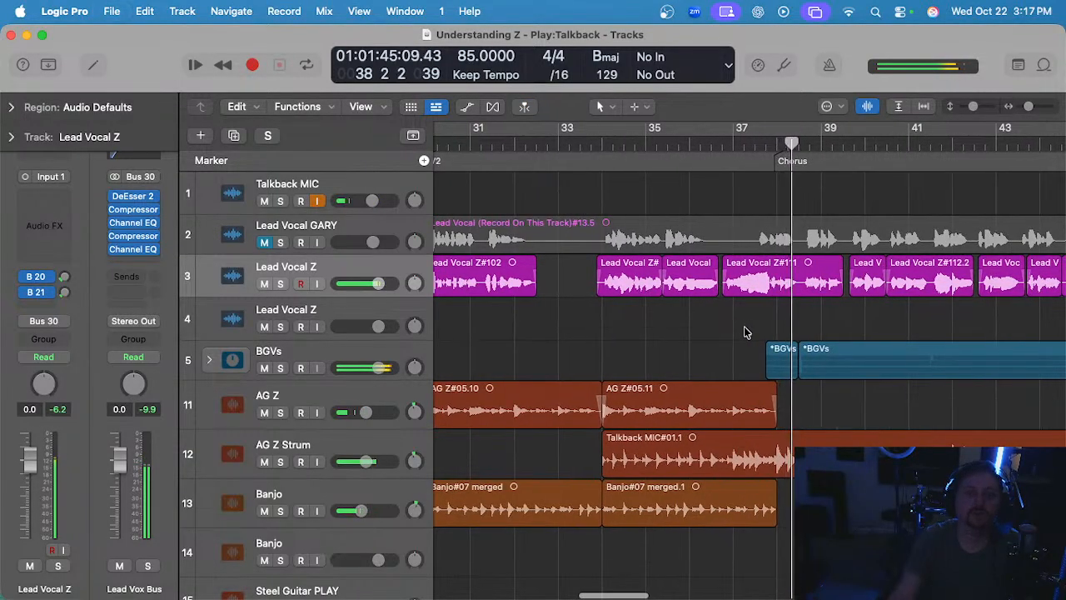
{"action": "scroll", "coordinate": [749, 327], "scroll_direction": "right", "scroll_amount": 3}
{"action": "key", "text": "super+Right"}
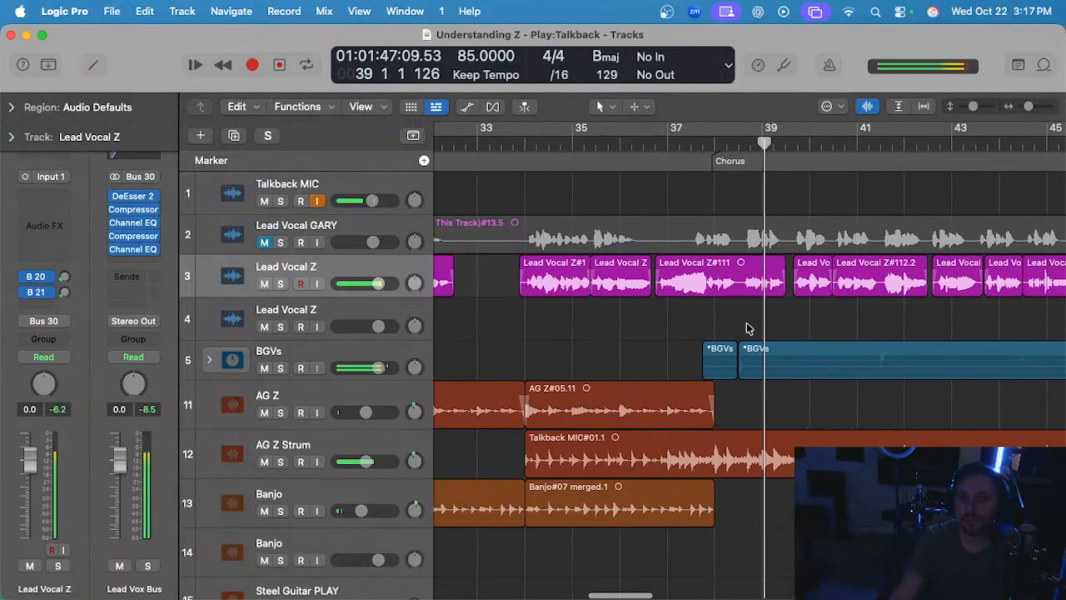
{"action": "scroll", "coordinate": [747, 328], "scroll_direction": "right", "scroll_amount": 6}
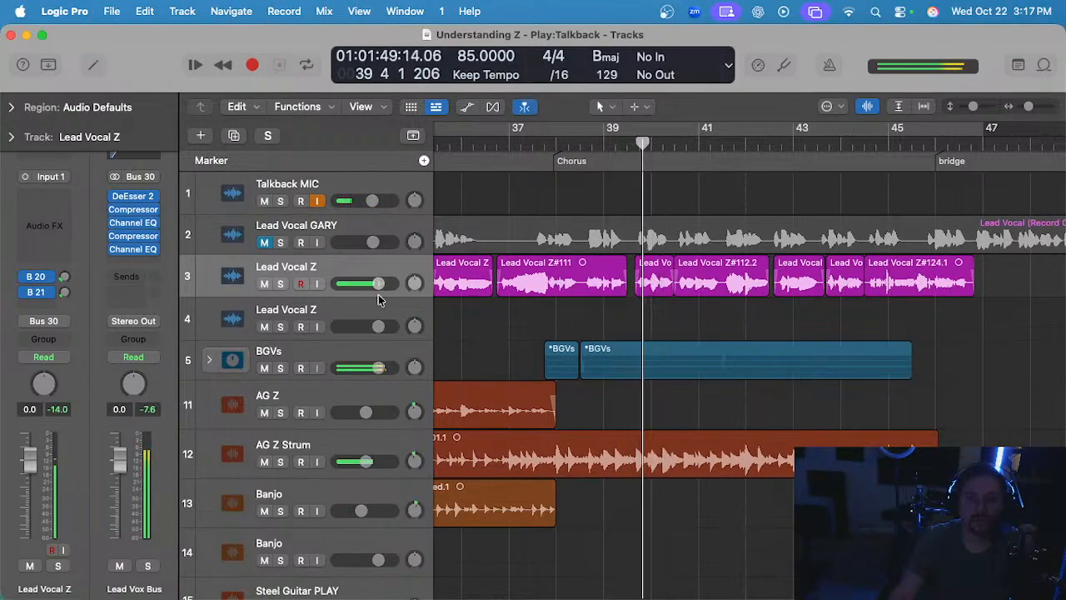
- Expand the BGVs stack and listen to the Chorus around bar 39, briefly toggling solo
{"action": "left_click", "coordinate": [209, 360]}
{"action": "scroll", "coordinate": [559, 278], "scroll_direction": "down", "scroll_amount": 3}
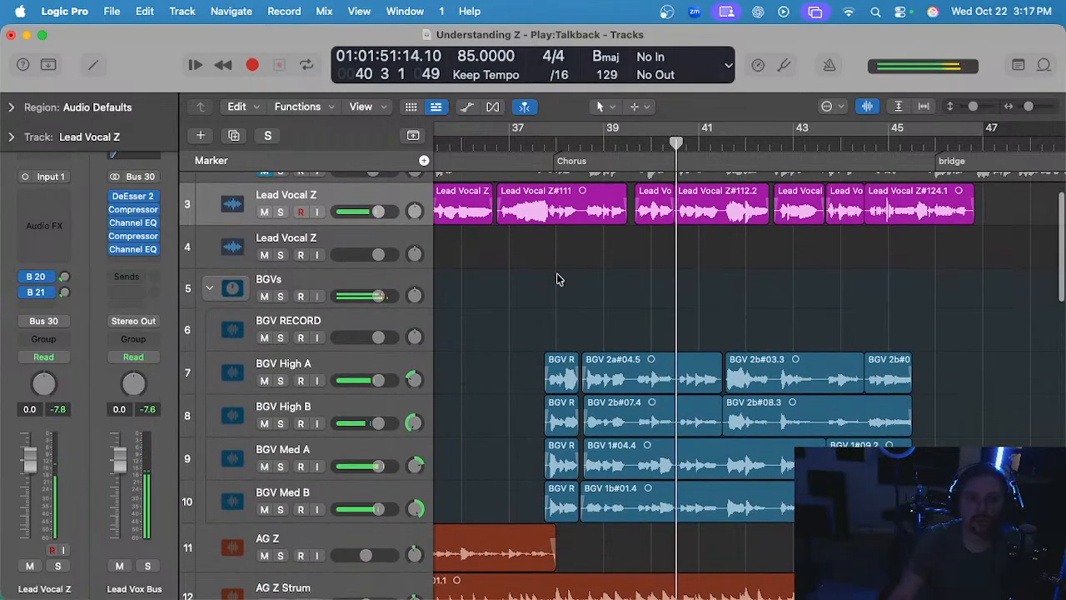
{"action": "key", "text": "s"}
{"action": "key", "text": "s"}
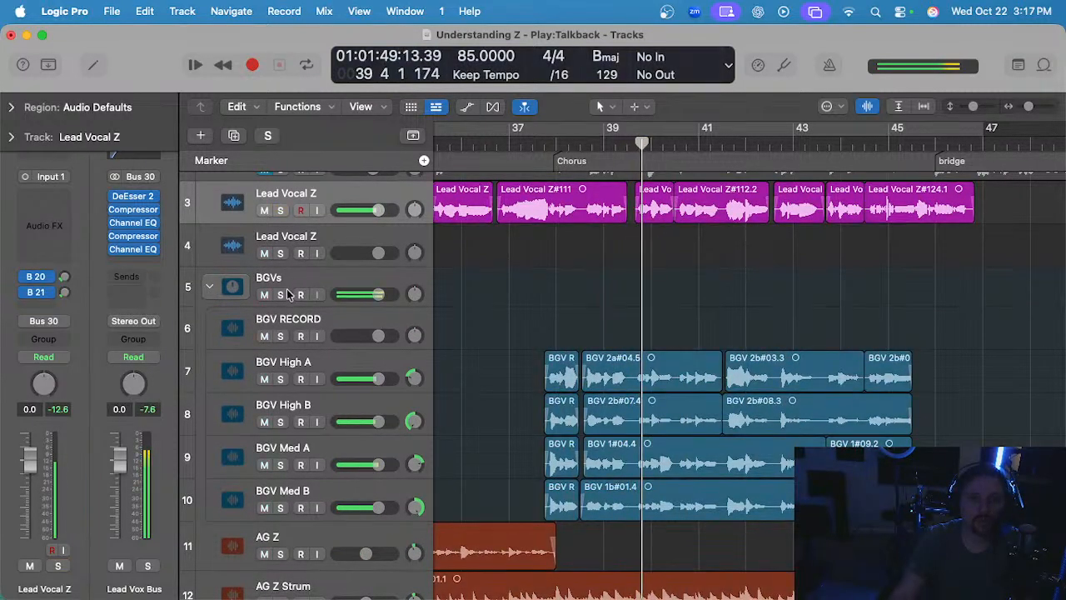
- Audition the BGVs stack in solo, return to the full mix and collapse the stack
{"action": "left_click", "coordinate": [282, 295]}
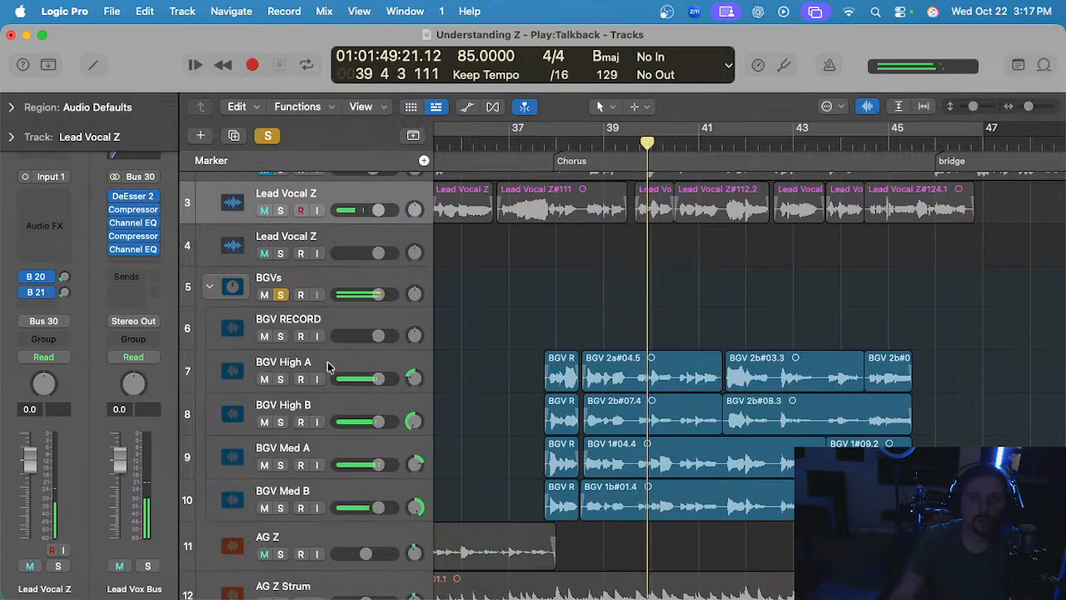
{"action": "left_click", "coordinate": [281, 294]}
{"action": "left_click", "coordinate": [208, 287]}
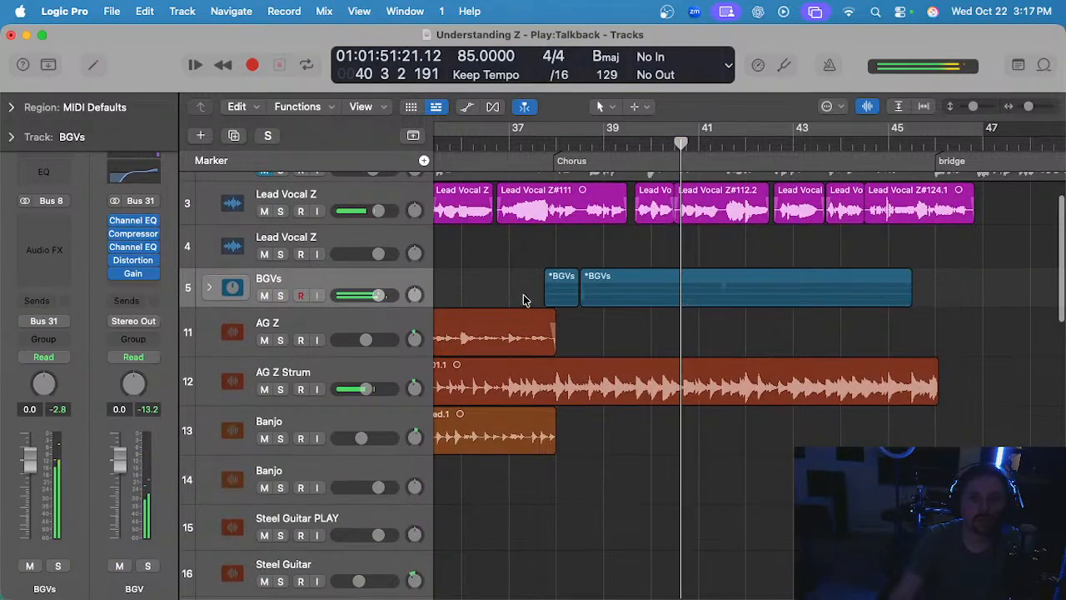
- Play the first Chorus around bars 23 and 24 to hear its lead and background vocals for comparison
{"action": "scroll", "coordinate": [528, 297], "scroll_direction": "up", "scroll_amount": 3}
{"action": "scroll", "coordinate": [546, 161], "scroll_direction": "left", "scroll_amount": 10}
{"action": "key", "text": "super+Left"}
{"action": "key", "text": "super+Left"}
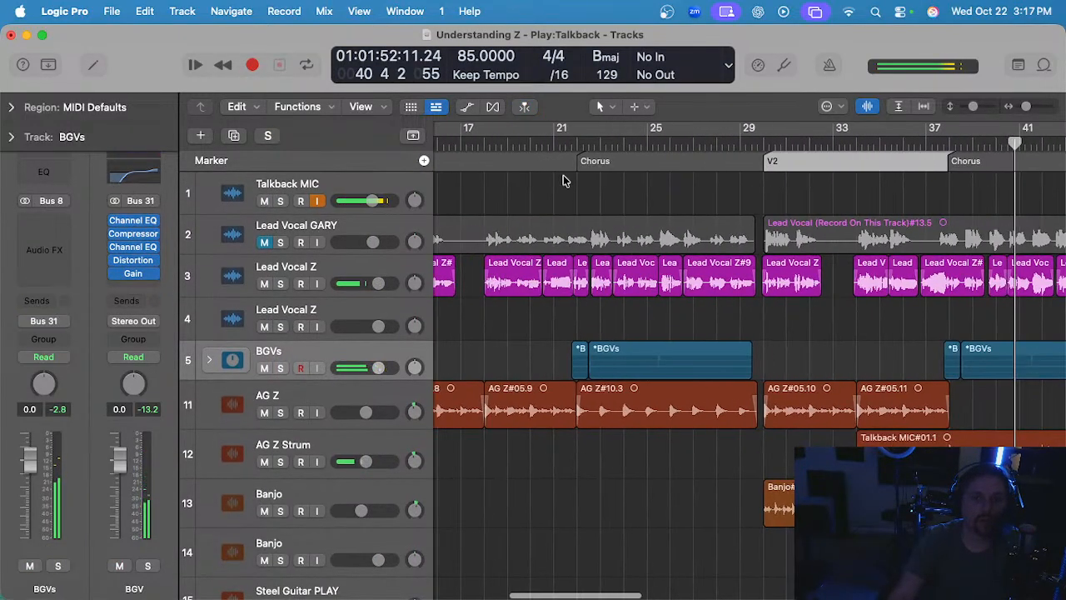
{"action": "scroll", "coordinate": [574, 171], "scroll_direction": "right", "scroll_amount": 1}
{"action": "left_click", "coordinate": [594, 145]}
{"action": "scroll", "coordinate": [597, 147], "scroll_direction": "left", "scroll_amount": 5}
{"action": "scroll", "coordinate": [633, 168], "scroll_direction": "right", "scroll_amount": 5}
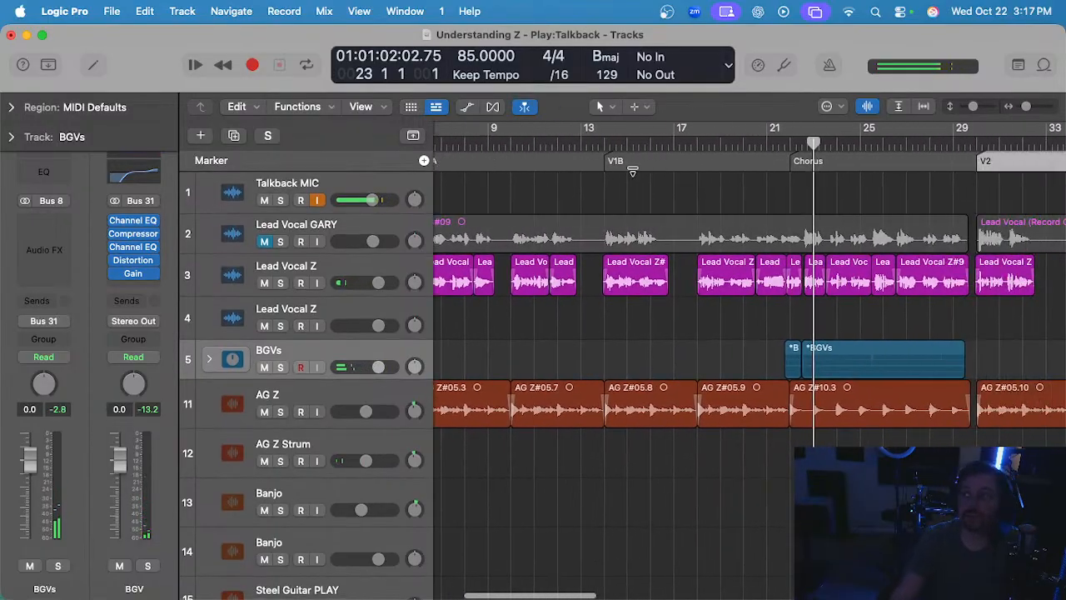
{"action": "left_click", "coordinate": [735, 144]}
{"action": "scroll", "coordinate": [735, 144], "scroll_direction": "up", "scroll_amount": 3}
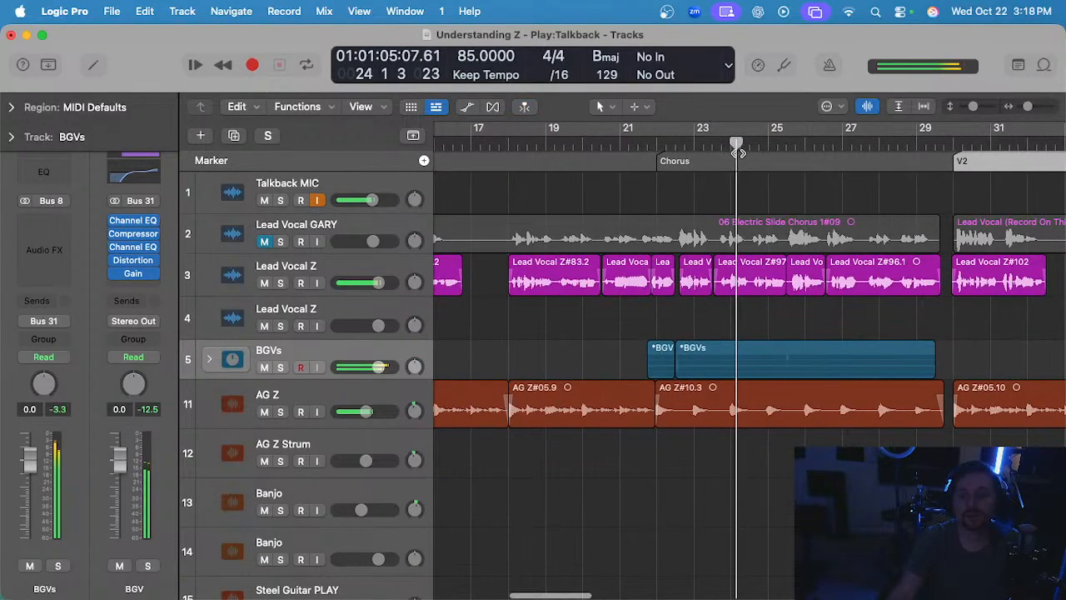
{"action": "left_click", "coordinate": [720, 145]}
{"action": "scroll", "coordinate": [728, 188], "scroll_direction": "up", "scroll_amount": 2}
- Return to the second Chorus and listen to its vocals from about bar 38
{"action": "scroll", "coordinate": [730, 193], "scroll_direction": "down", "scroll_amount": 4}
{"action": "scroll", "coordinate": [730, 194], "scroll_direction": "down", "scroll_amount": 1}
{"action": "scroll", "coordinate": [733, 194], "scroll_direction": "right", "scroll_amount": 5}
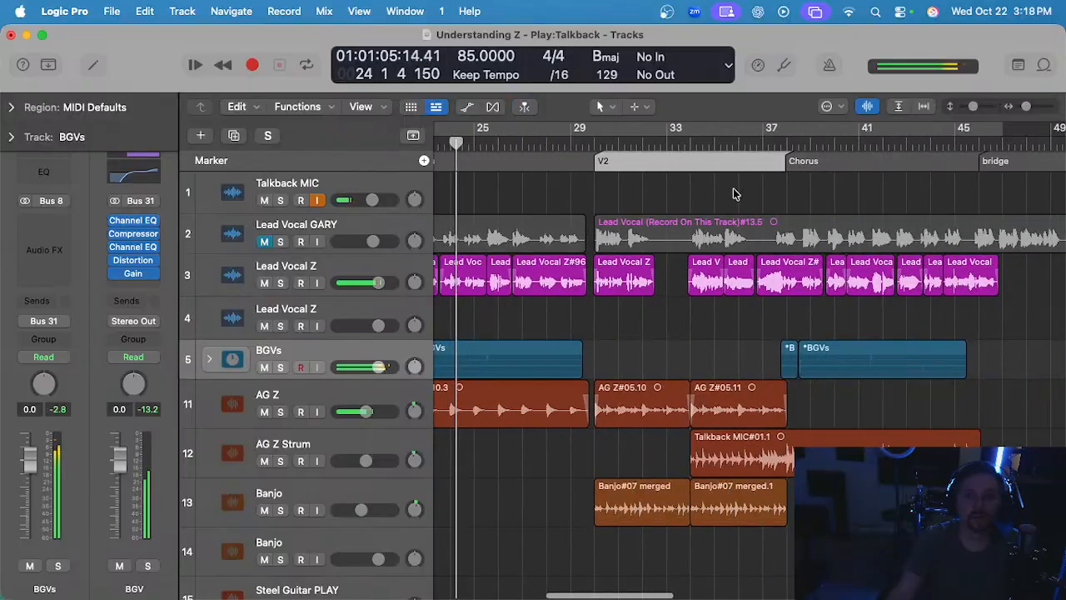
{"action": "left_click", "coordinate": [811, 144]}
{"action": "scroll", "coordinate": [837, 248], "scroll_direction": "up", "scroll_amount": 5}
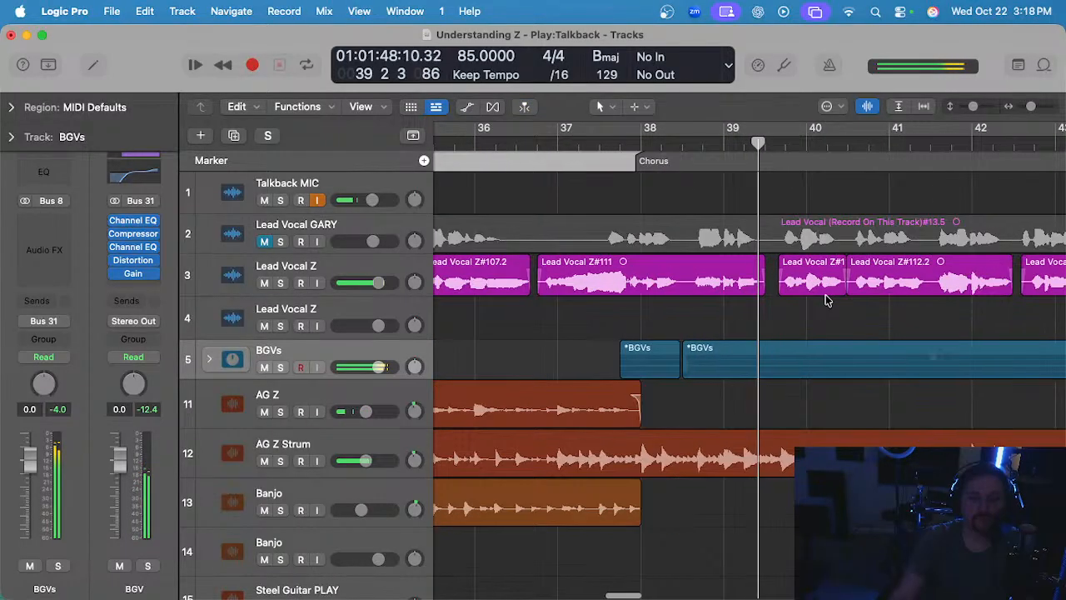
- Stop playback, select the empty second Lead Vocal Z track and pick out the lead vocal regions Z#111.3 and Z#112.2 around bar 40
{"action": "left_click", "coordinate": [821, 273]}
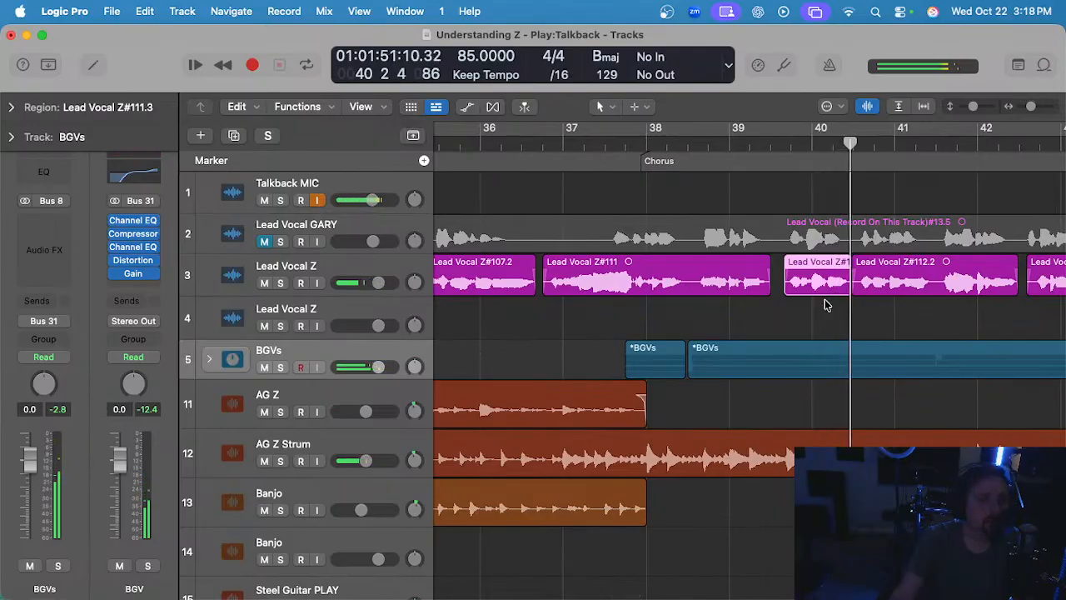
{"action": "left_click", "coordinate": [362, 319]}
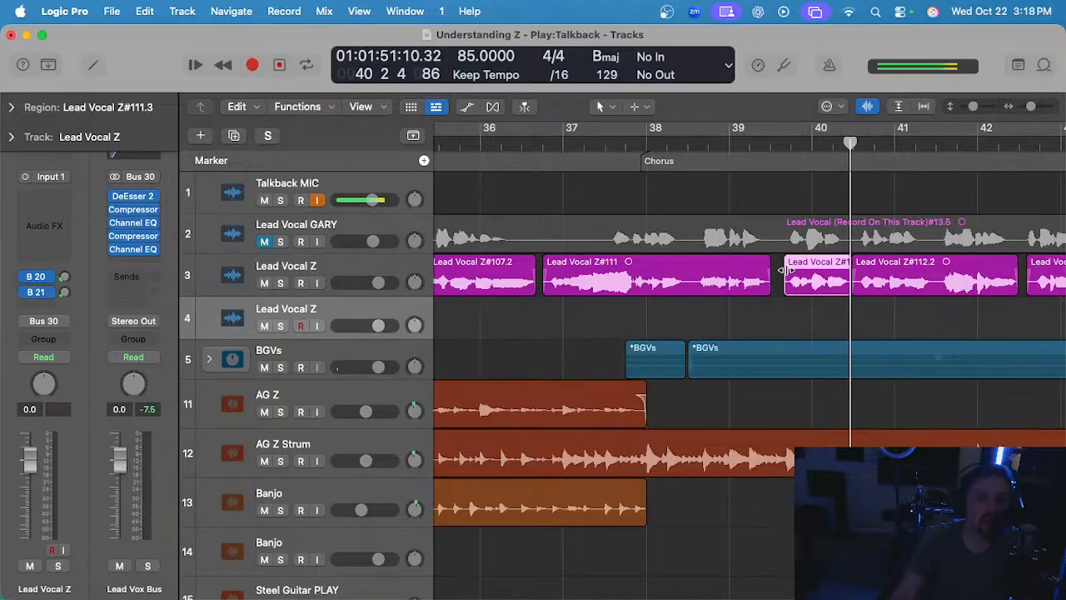
{"action": "scroll", "coordinate": [692, 325], "scroll_direction": "down", "scroll_amount": 8}
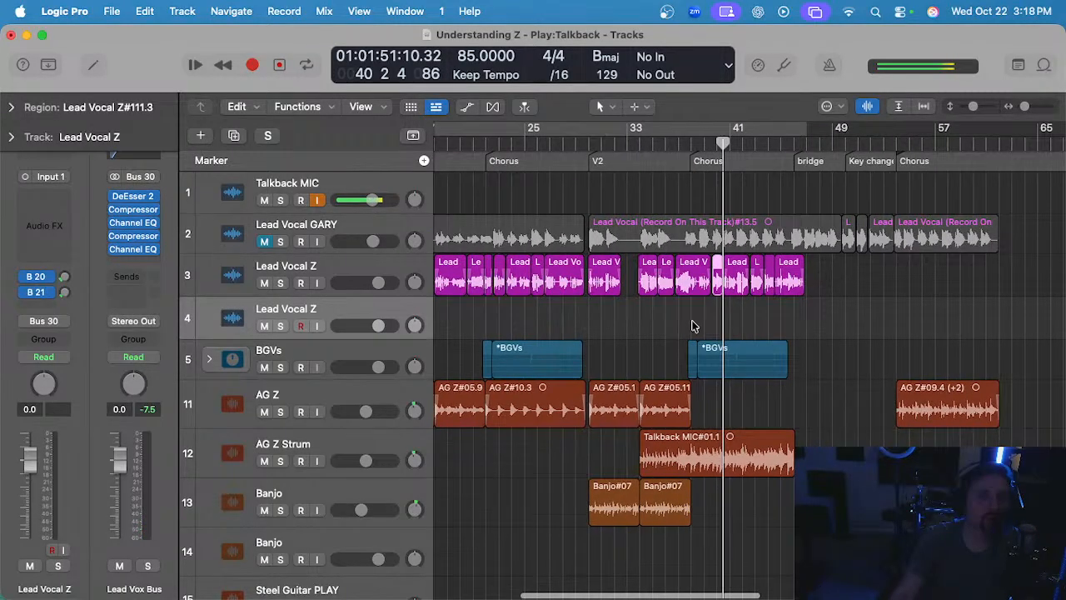
{"action": "scroll", "coordinate": [726, 319], "scroll_direction": "up", "scroll_amount": 5}
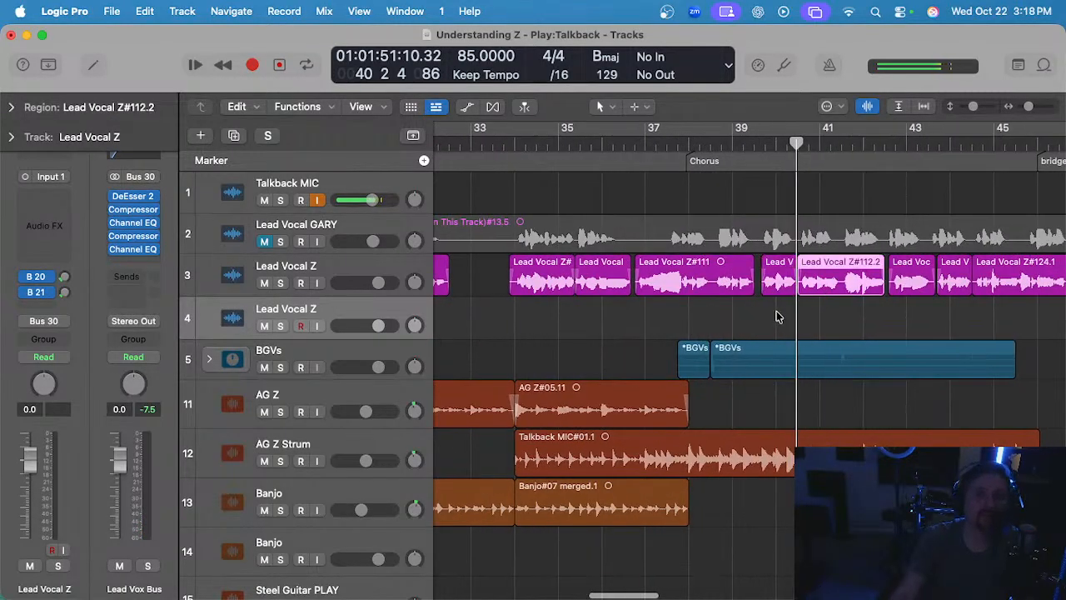
- Delete the short vocal region before Lead Vocal Z#112.2 on track 3 and record a replacement take on track 4 from bar 39
{"action": "left_click", "coordinate": [730, 140]}
{"action": "key", "text": "Delete"}
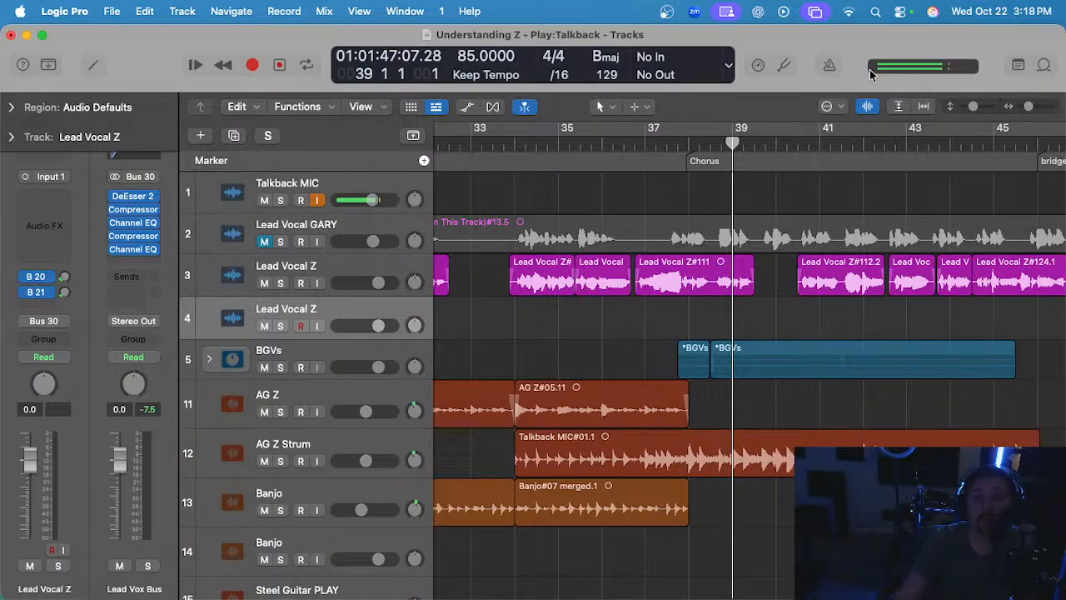
{"action": "key", "text": "r"}
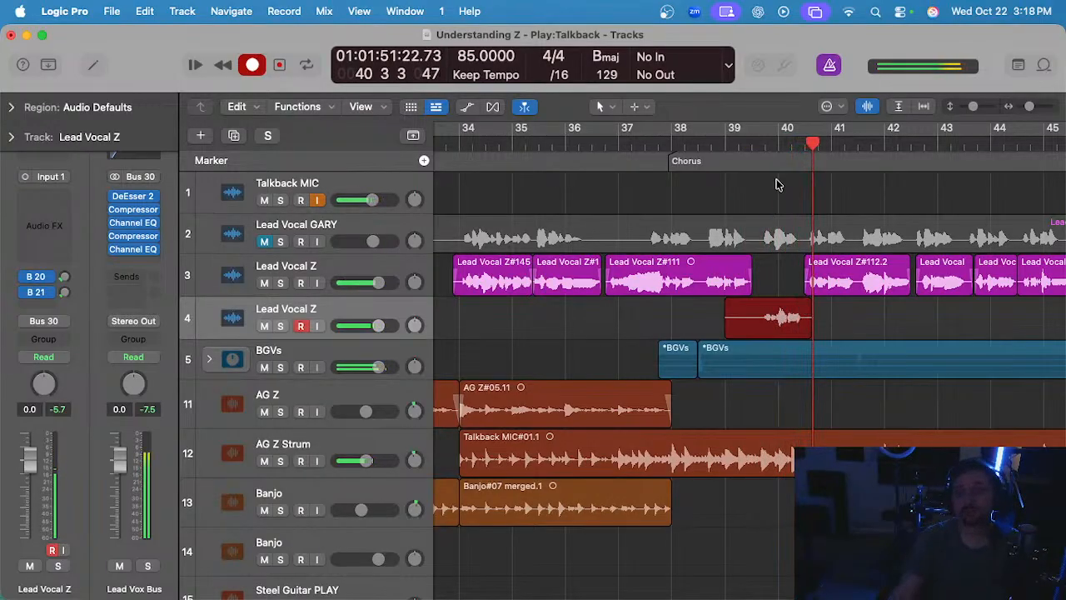
{"action": "key", "text": "space"}
- Turn off waveform zoom and play back the newly recorded take on track 4 against the surrounding vocal regions
{"action": "left_click", "coordinate": [872, 111]}
{"action": "scroll", "coordinate": [781, 173], "scroll_direction": "up", "scroll_amount": 2}
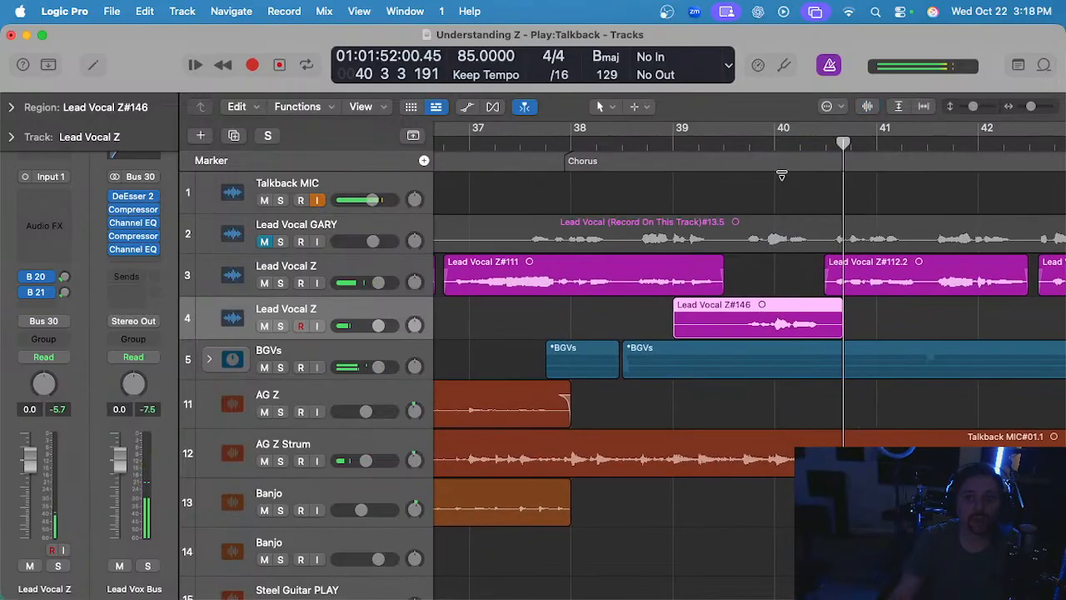
{"action": "double_click", "coordinate": [722, 144]}
{"action": "scroll", "coordinate": [733, 210], "scroll_direction": "right", "scroll_amount": 1}
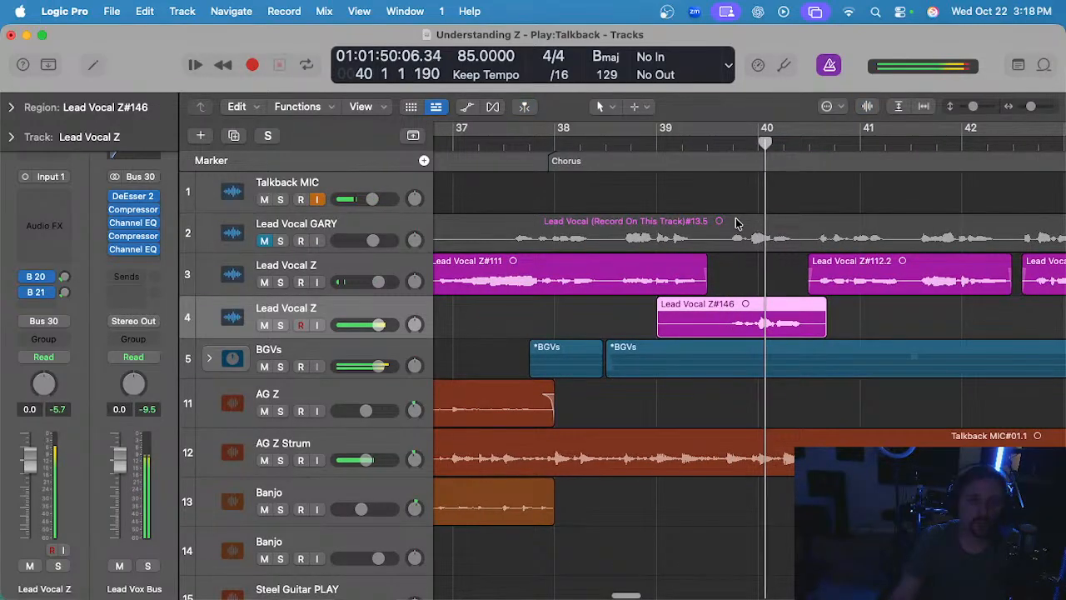
{"action": "scroll", "coordinate": [738, 226], "scroll_direction": "down", "scroll_amount": 1}
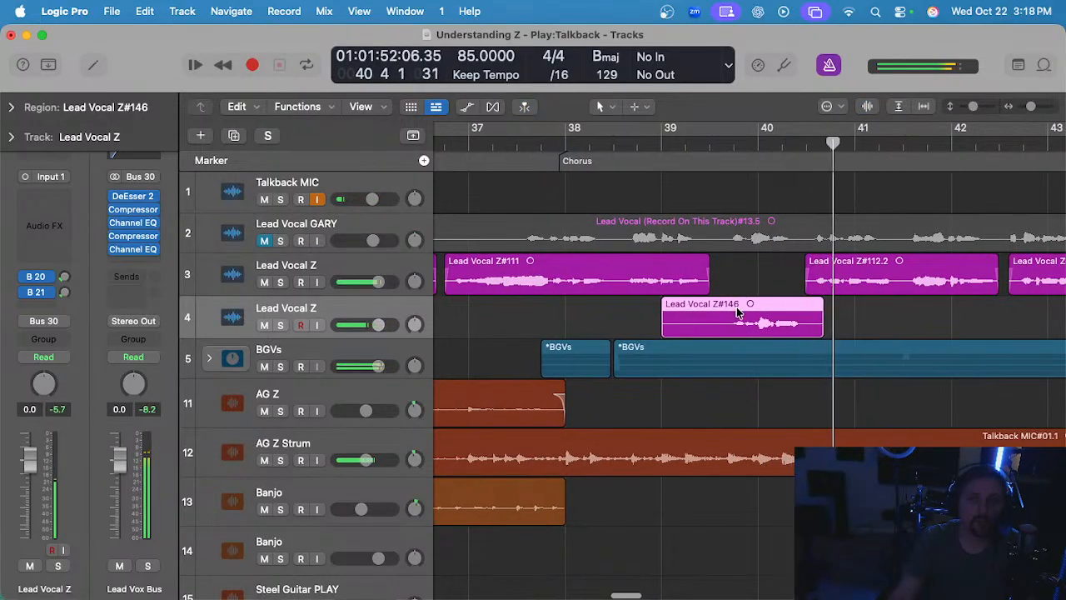
- Trim the start and tail of the new take on track 4 to fit the gap between Lead Vocal Z#111 and Z#112.2
{"action": "left_click_drag", "start_coordinate": [709, 309], "coordinate": [637, 320]}
{"action": "key", "text": "Delete"}
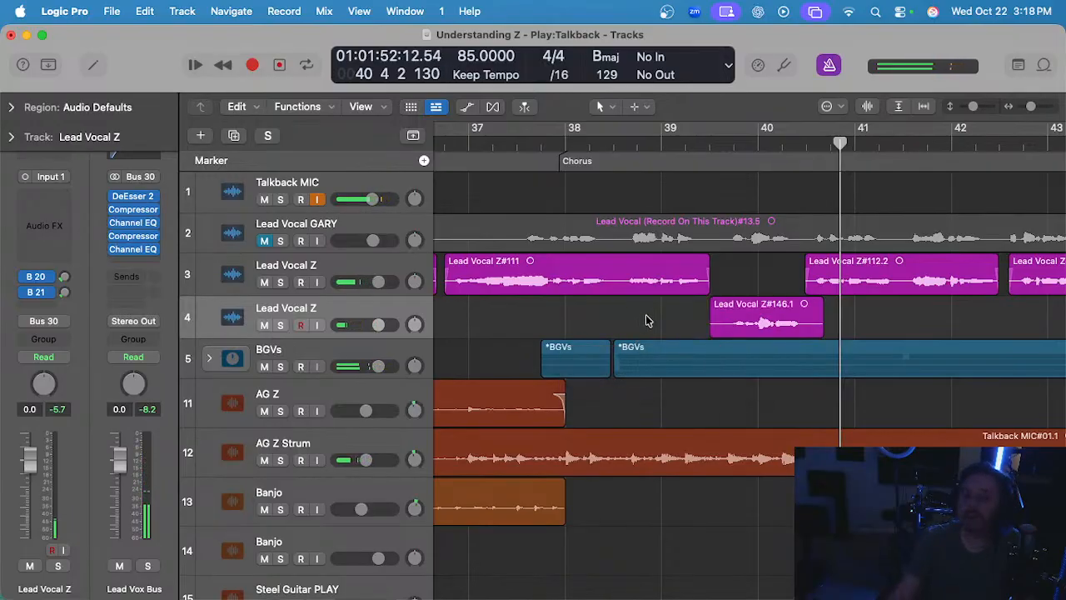
{"action": "scroll", "coordinate": [855, 329], "scroll_direction": "up", "scroll_amount": 1}
{"action": "left_click_drag", "start_coordinate": [797, 314], "coordinate": [849, 317]}
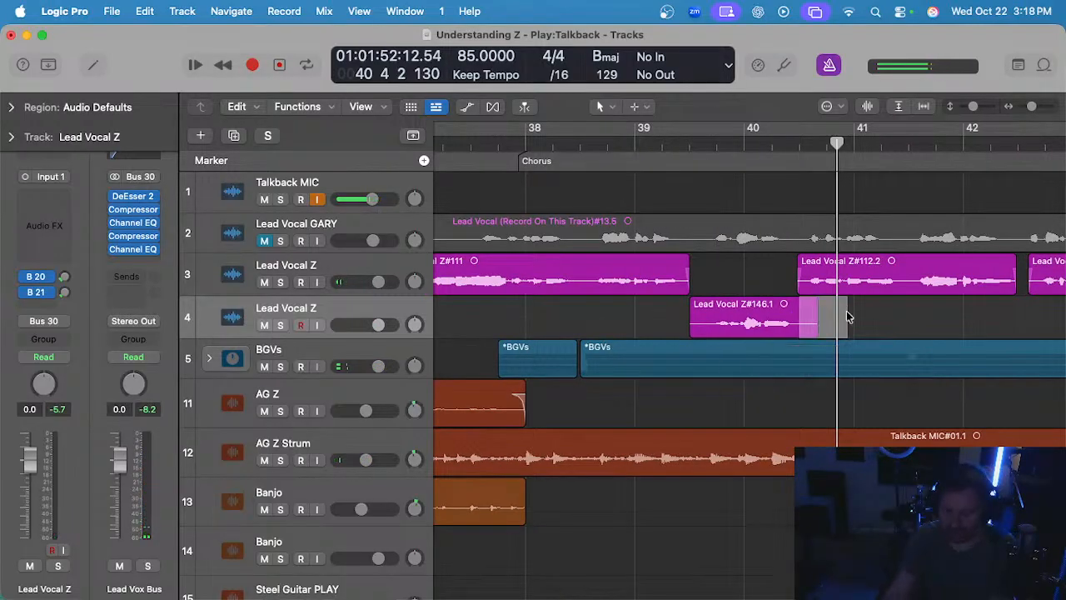
{"action": "key", "text": "Delete"}
- Add short fades to the edges of the trimmed take and move it up into the gap on track 3
{"action": "scroll", "coordinate": [816, 315], "scroll_direction": "up", "scroll_amount": 2}
{"action": "left_click_drag", "start_coordinate": [752, 330], "coordinate": [747, 329]}
{"action": "scroll", "coordinate": [764, 310], "scroll_direction": "left", "scroll_amount": 5}
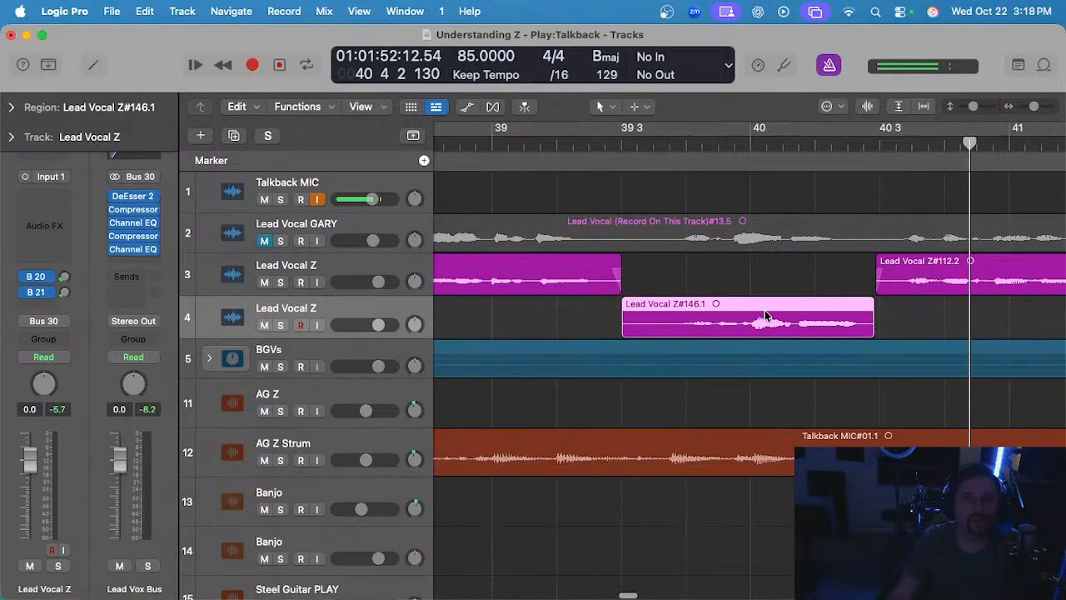
{"action": "left_click", "coordinate": [741, 275]}
{"action": "left_click", "coordinate": [920, 297]}
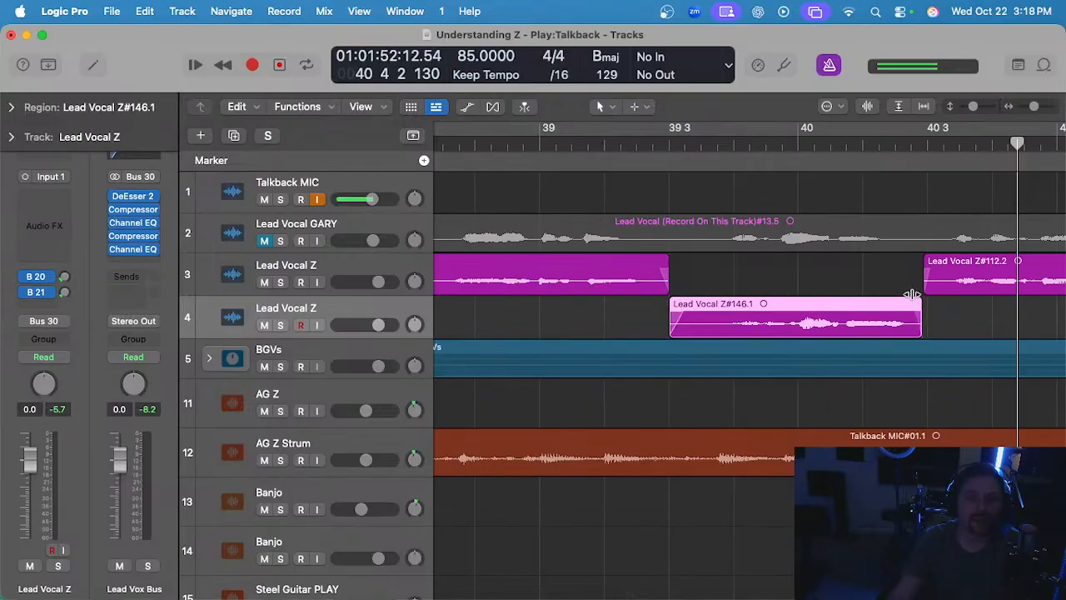
{"action": "left_click", "coordinate": [910, 293]}
{"action": "left_click_drag", "start_coordinate": [796, 303], "coordinate": [798, 289]}
{"action": "scroll", "coordinate": [797, 288], "scroll_direction": "down", "scroll_amount": 5}
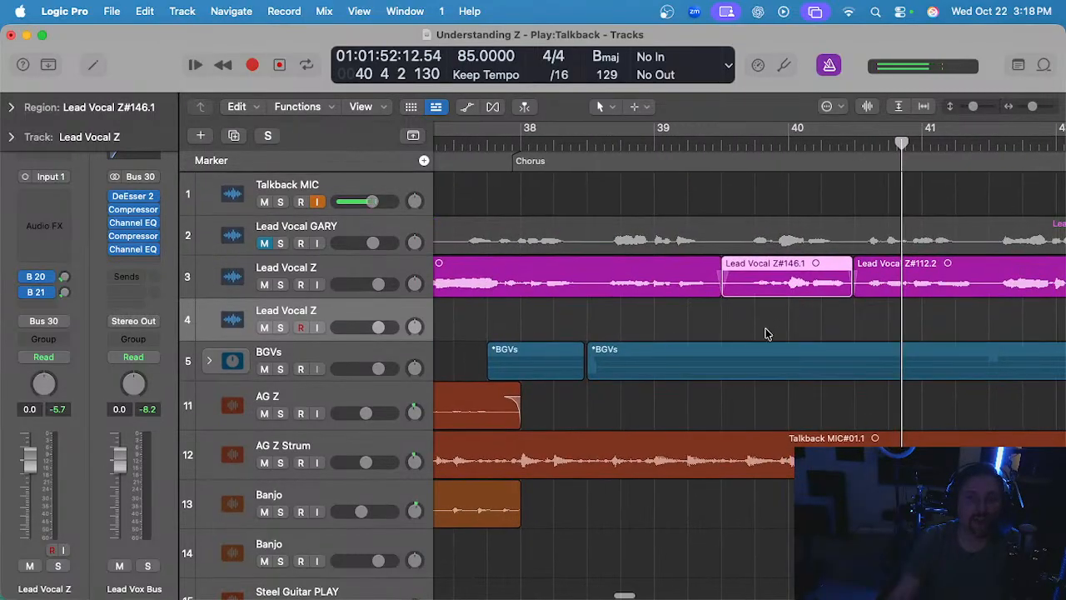
- Open the Lead Vocal Z#146.1 region on track 3 in the audio track editor with Flex Pitch enabled
{"action": "left_click", "coordinate": [766, 333]}
{"action": "left_click", "coordinate": [343, 263]}
{"action": "double_click", "coordinate": [783, 279]}
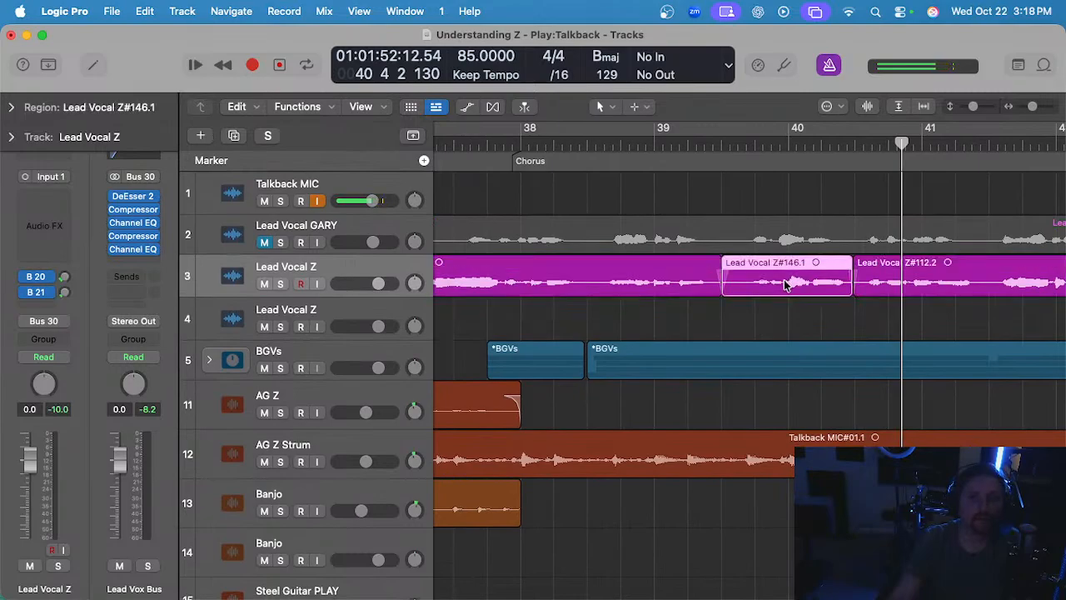
{"action": "left_click", "coordinate": [499, 245]}
{"action": "left_click", "coordinate": [494, 244]}
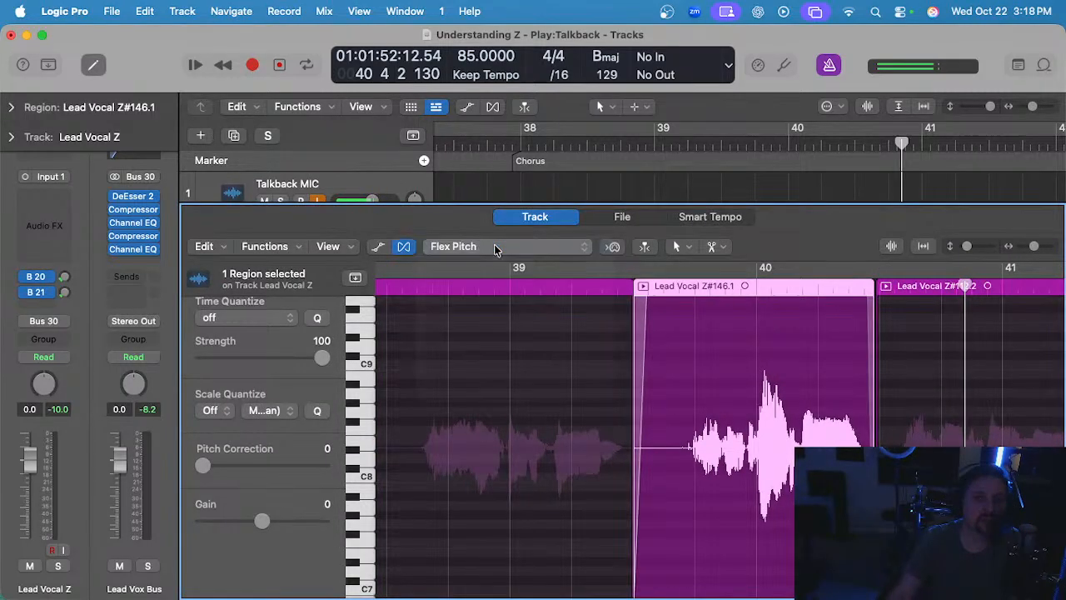
- Play the Lead Vocal Z#146.1 region soloed while examining its detected notes in Flex Pitch
{"action": "left_click", "coordinate": [611, 286]}
{"action": "scroll", "coordinate": [663, 321], "scroll_direction": "up", "scroll_amount": 5}
{"action": "scroll", "coordinate": [713, 338], "scroll_direction": "right", "scroll_amount": 4}
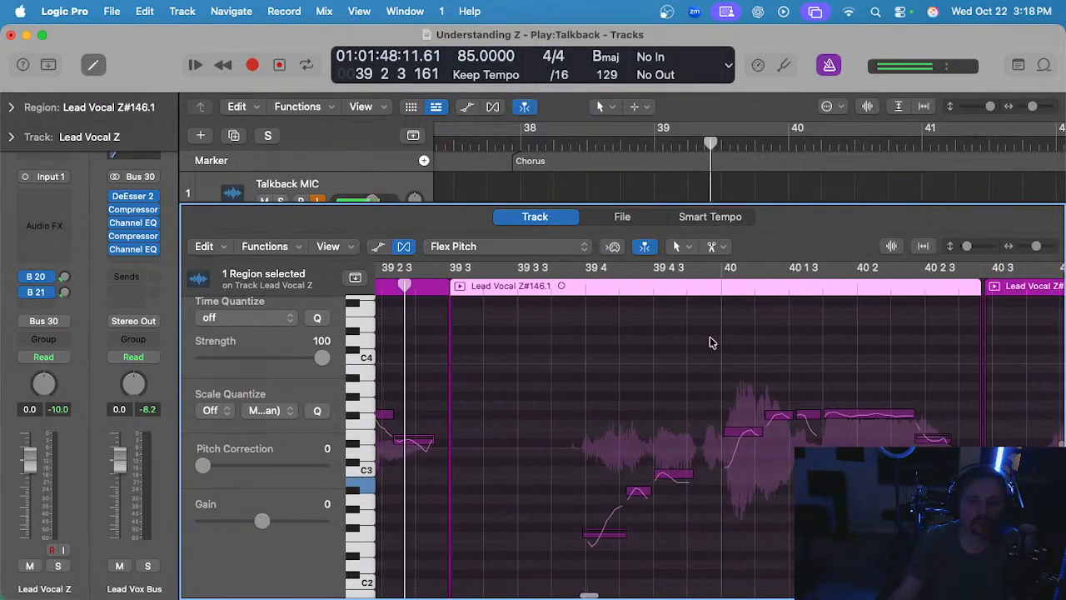
{"action": "key", "text": "s"}
{"action": "key", "text": "space"}
{"action": "scroll", "coordinate": [700, 393], "scroll_direction": "right", "scroll_amount": 5}
{"action": "scroll", "coordinate": [695, 396], "scroll_direction": "down", "scroll_amount": 1}
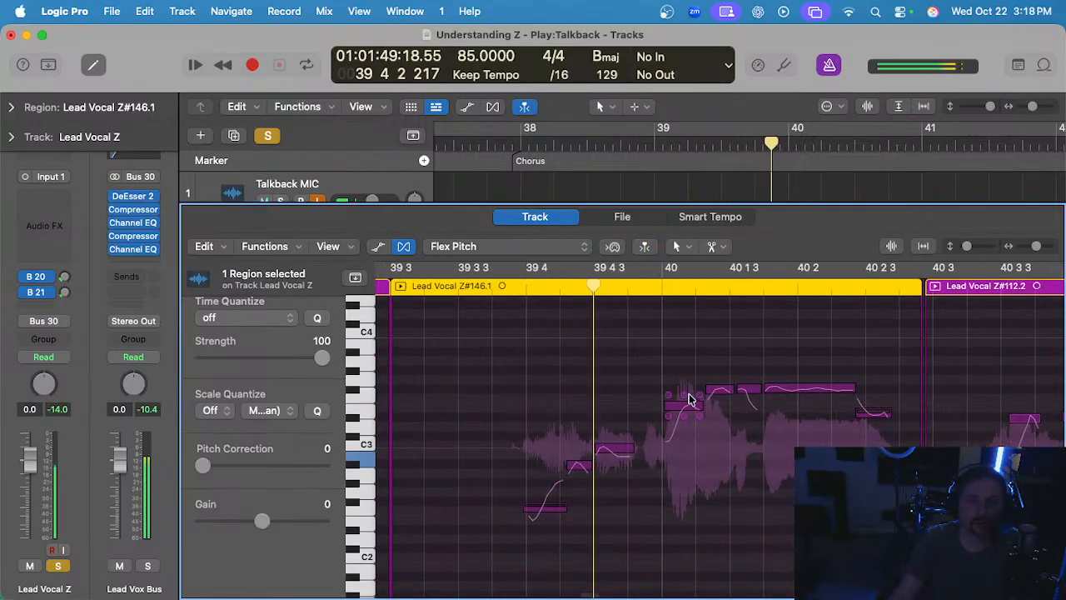
{"action": "key", "text": "space"}
{"action": "scroll", "coordinate": [630, 442], "scroll_direction": "up", "scroll_amount": 3}
- Try correcting the note near 39 4 3 by reducing its vibrato and lowering it one semitone to B2
{"action": "left_click", "coordinate": [600, 448]}
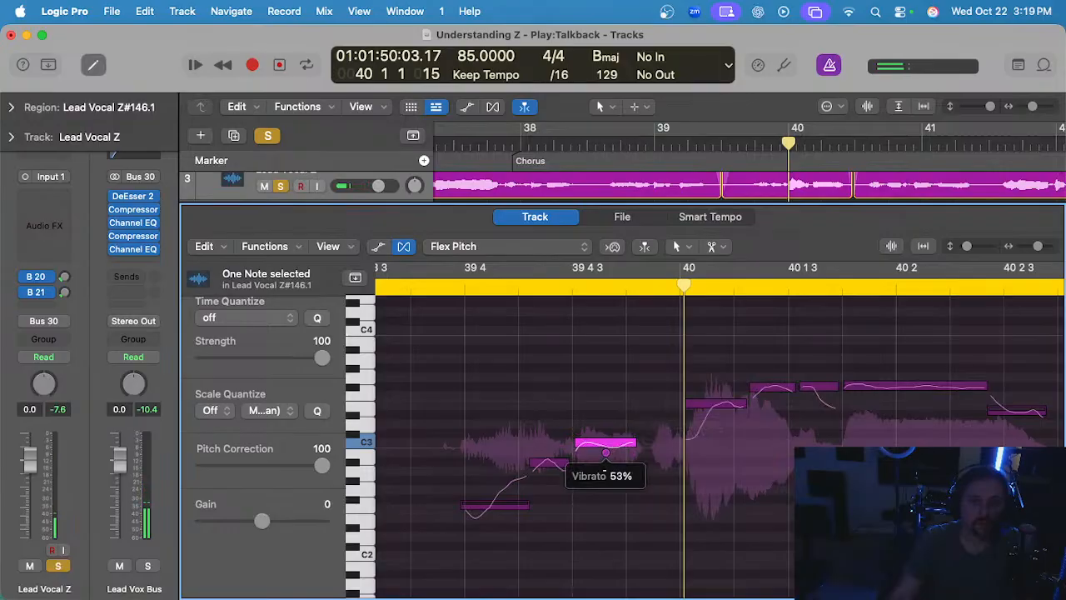
{"action": "key", "text": "space"}
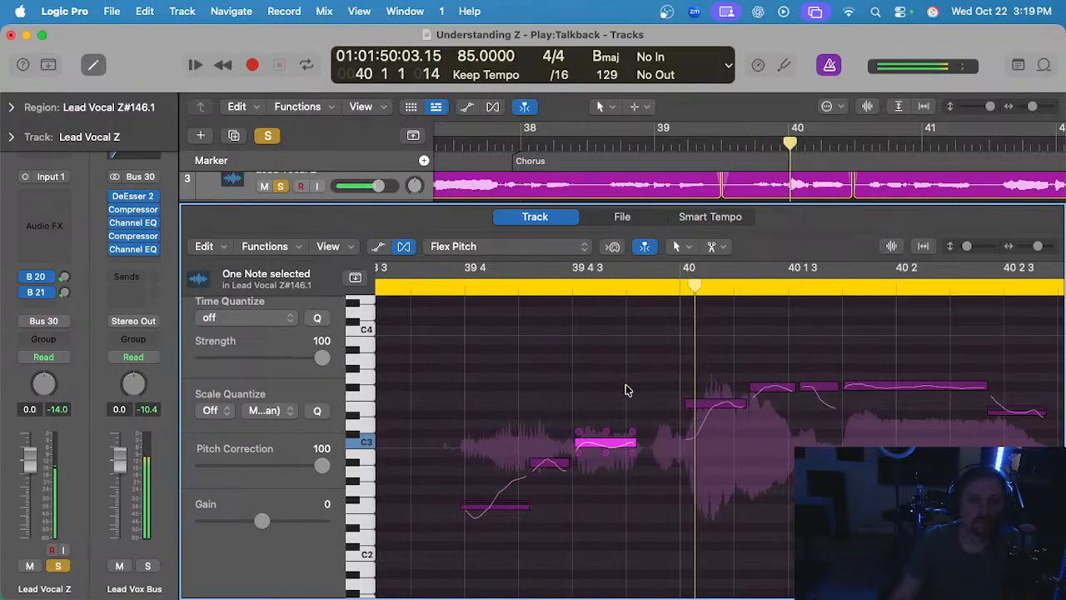
{"action": "key", "text": "space"}
{"action": "left_click_drag", "start_coordinate": [606, 441], "coordinate": [606, 452]}
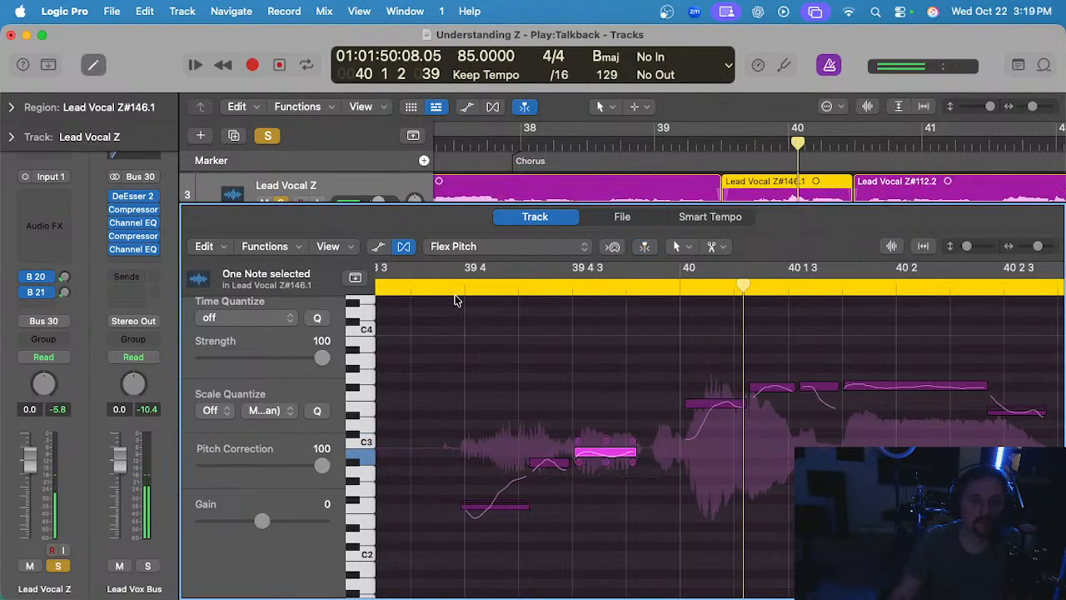
{"action": "key", "text": "space"}
{"action": "left_click", "coordinate": [558, 425]}
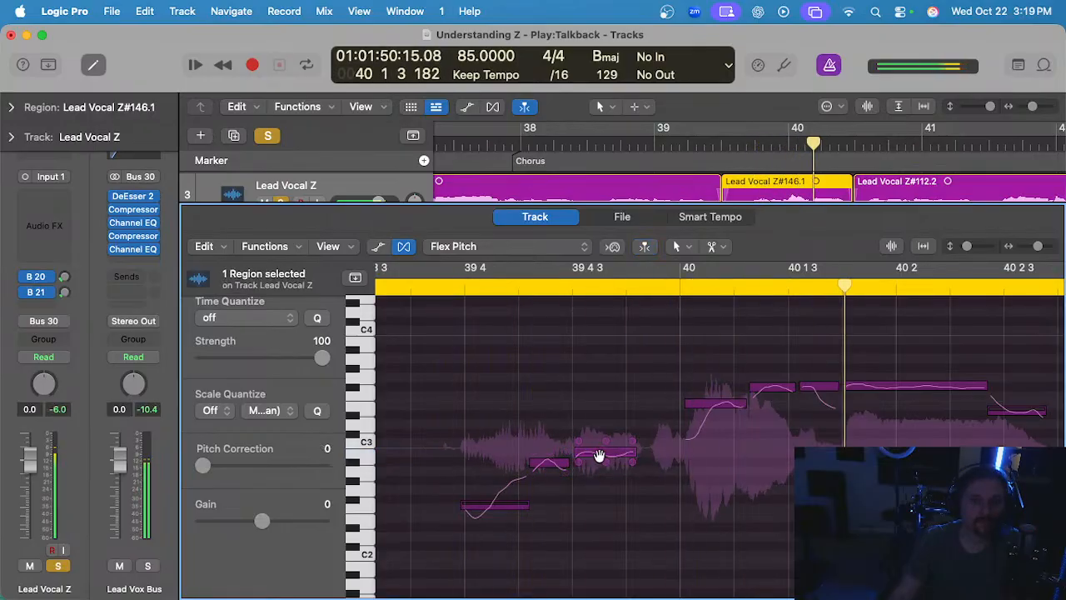
- Snap the last note of the phrase to pitch and adjust the vibrato of the long held note before it
{"action": "left_click", "coordinate": [639, 387]}
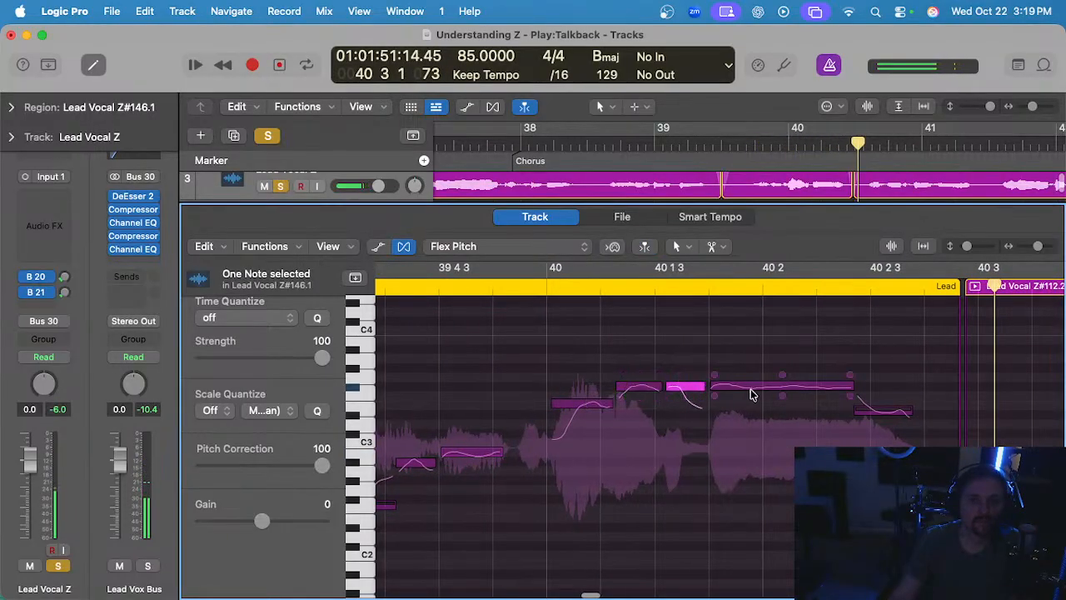
{"action": "left_click_drag", "start_coordinate": [883, 412], "coordinate": [883, 419]}
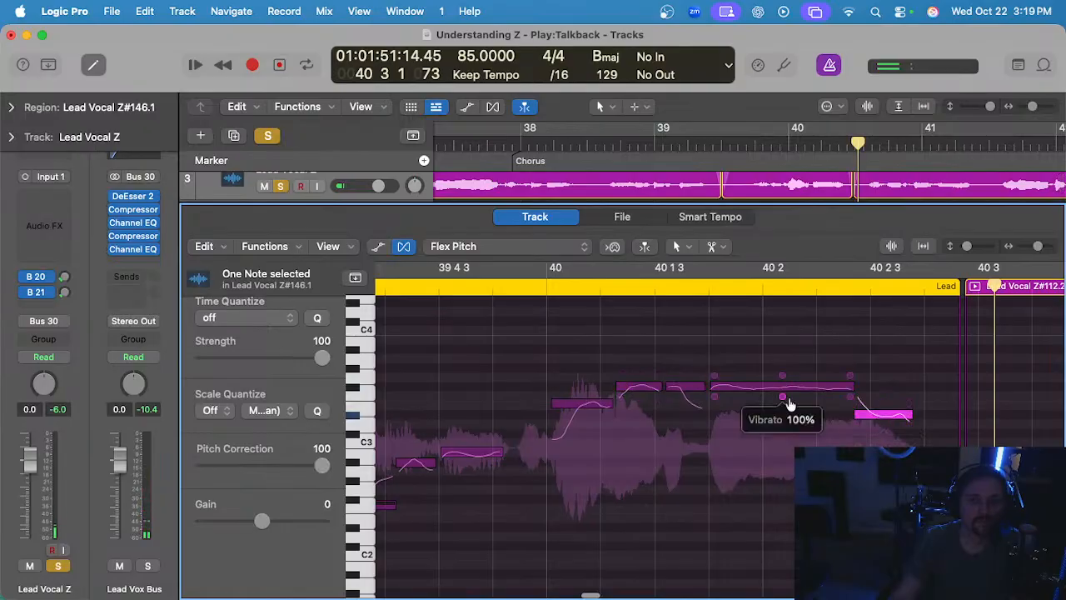
{"action": "left_click_drag", "start_coordinate": [782, 398], "coordinate": [783, 404]}
- Play back the pitch-edited phrase soloed from just before 39 4
{"action": "scroll", "coordinate": [591, 335], "scroll_direction": "left", "scroll_amount": 3}
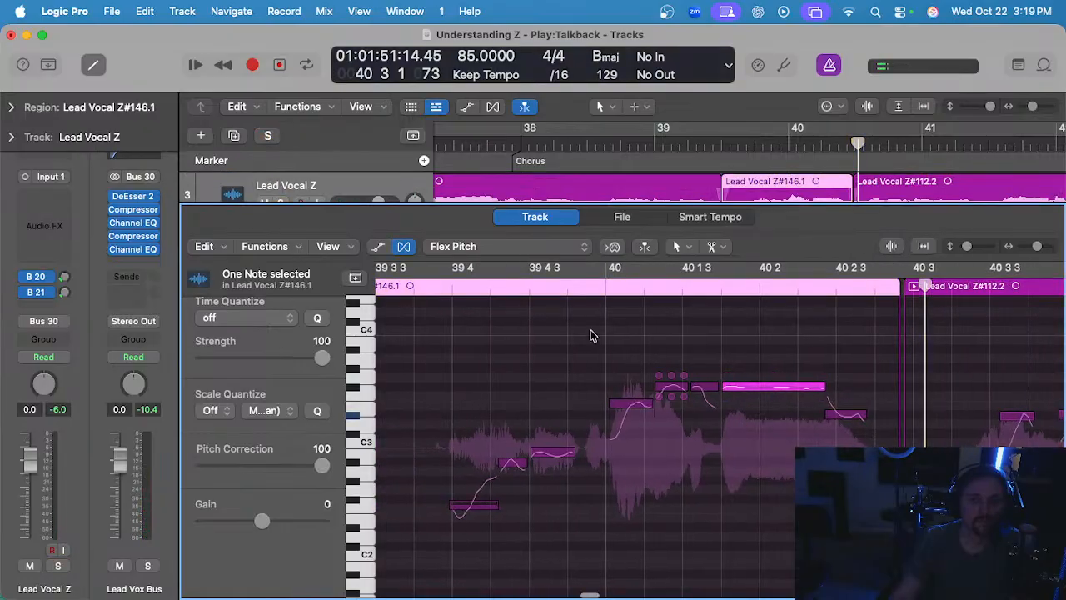
{"action": "left_click", "coordinate": [408, 285]}
{"action": "key", "text": "s"}
{"action": "key", "text": "space"}
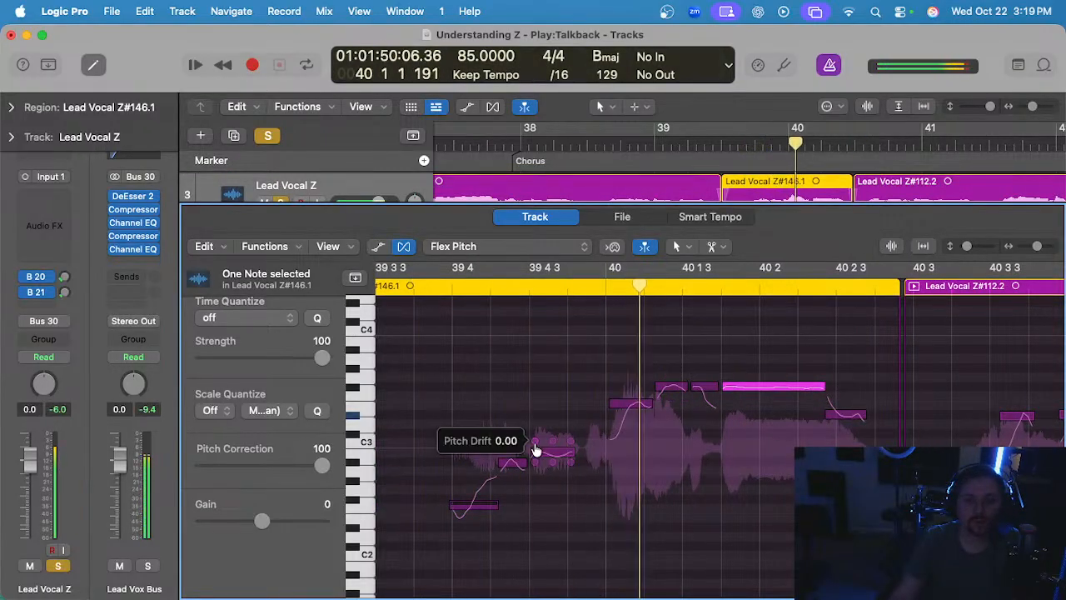
{"action": "left_click", "coordinate": [545, 398]}
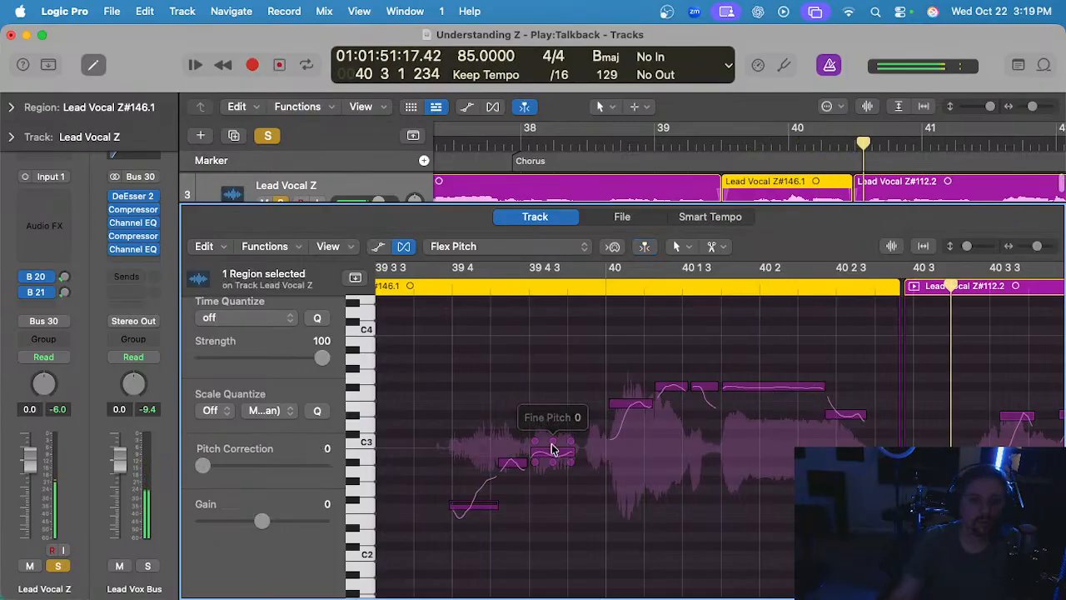
- Reset the note near 39 4 3 to its original pitch
{"action": "key", "text": "s"}
{"action": "left_click", "coordinate": [553, 451]}
{"action": "right_click", "coordinate": [556, 452]}
{"action": "left_click", "coordinate": [612, 514]}
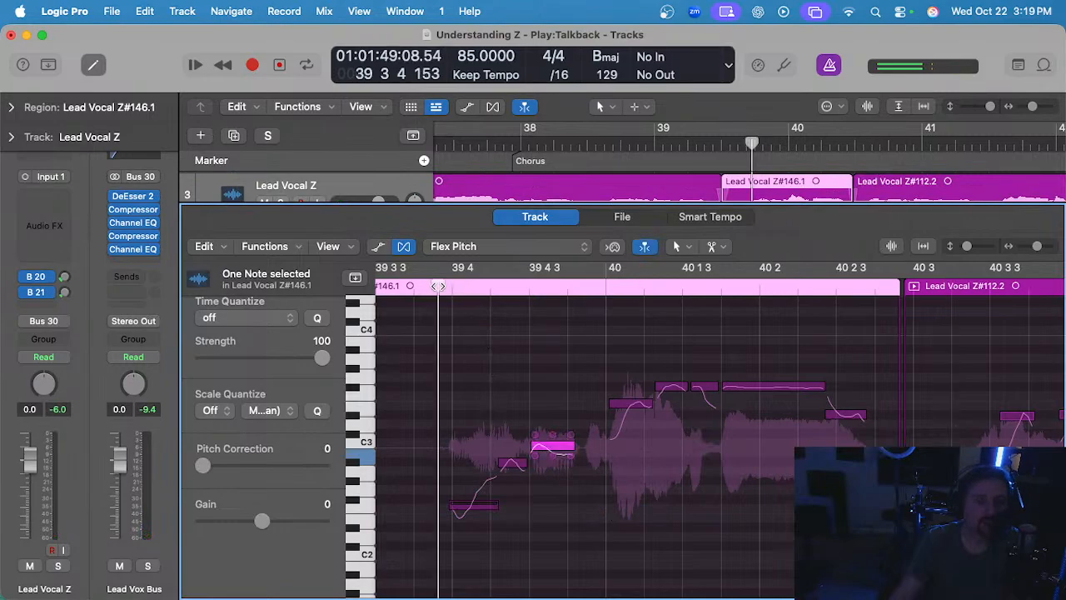
- Split the note near 39 4 3 and lower its second half to B2 with its vibrato flattened
{"action": "scroll", "coordinate": [516, 381], "scroll_direction": "up", "scroll_amount": 3}
{"action": "left_click", "coordinate": [538, 372]}
{"action": "key", "text": "s"}
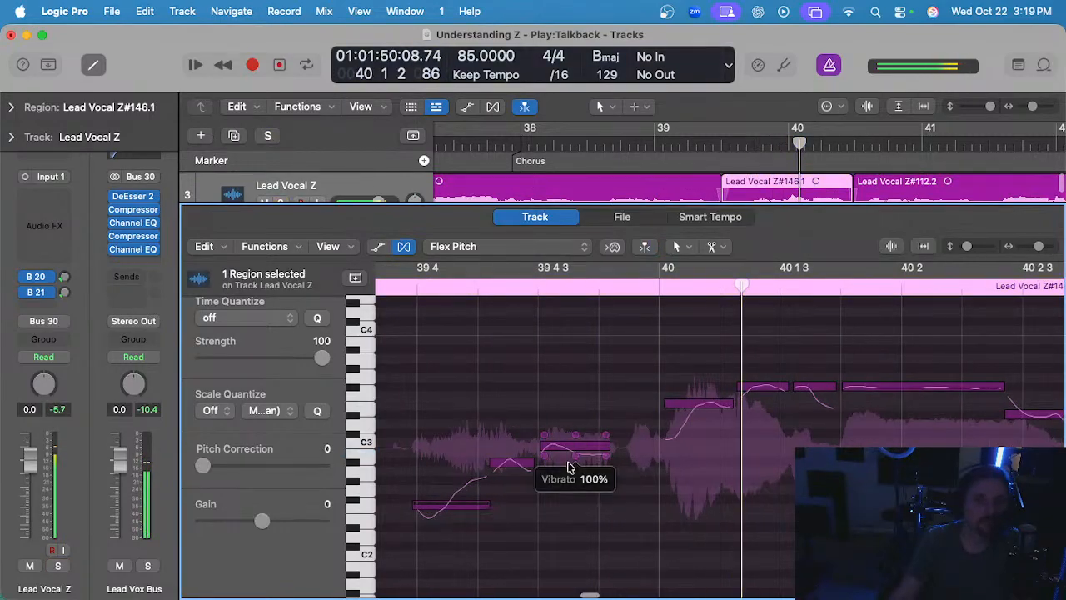
{"action": "left_click", "coordinate": [570, 452]}
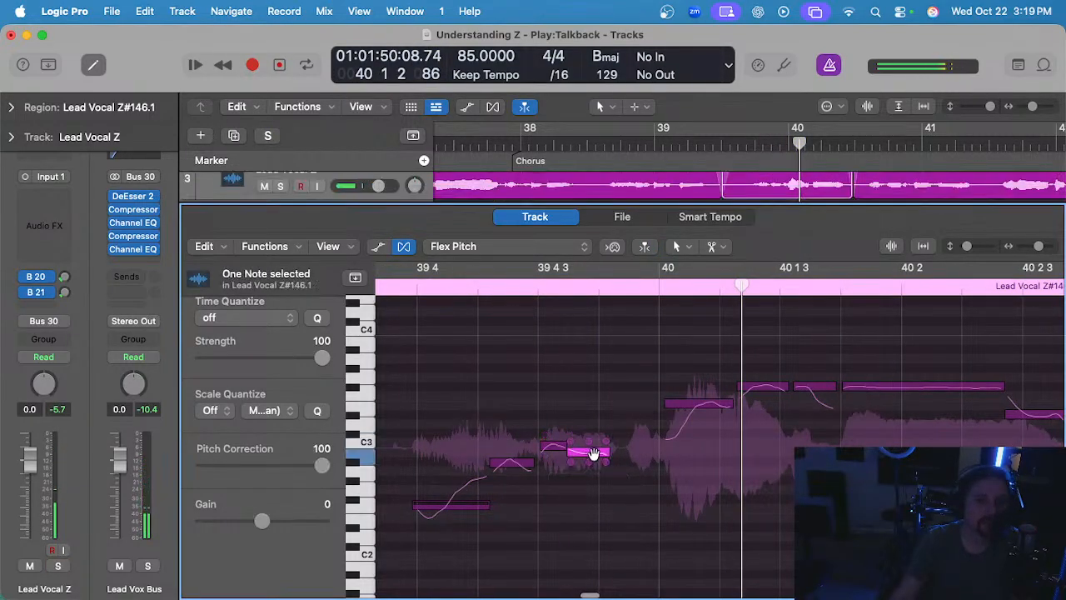
{"action": "scroll", "coordinate": [555, 422], "scroll_direction": "down", "scroll_amount": 2}
{"action": "left_click_drag", "start_coordinate": [563, 452], "coordinate": [557, 451]}
- Play back the corrected phrase soloed, and continue listening with the full mix
{"action": "scroll", "coordinate": [497, 374], "scroll_direction": "left", "scroll_amount": 3}
{"action": "left_click", "coordinate": [456, 288]}
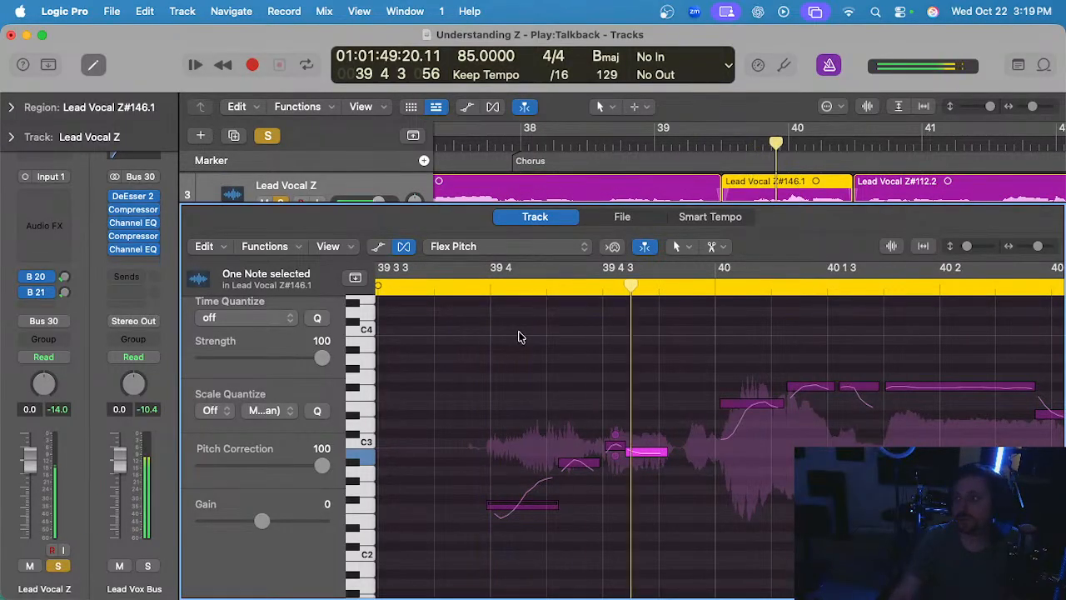
{"action": "key", "text": "s"}
{"action": "scroll", "coordinate": [573, 393], "scroll_direction": "down", "scroll_amount": 5}
{"action": "scroll", "coordinate": [571, 393], "scroll_direction": "down", "scroll_amount": 3}
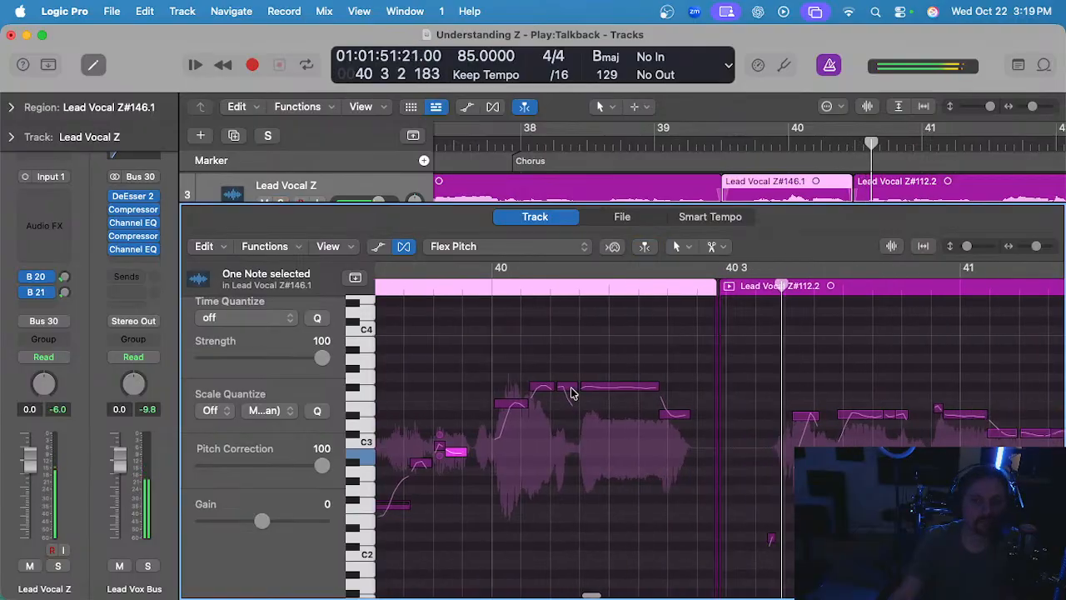
- Close the editor and listen to the rest of the chorus up to bar 45 with all tracks playing
{"action": "key", "text": "e"}
{"action": "scroll", "coordinate": [779, 281], "scroll_direction": "down", "scroll_amount": 3}
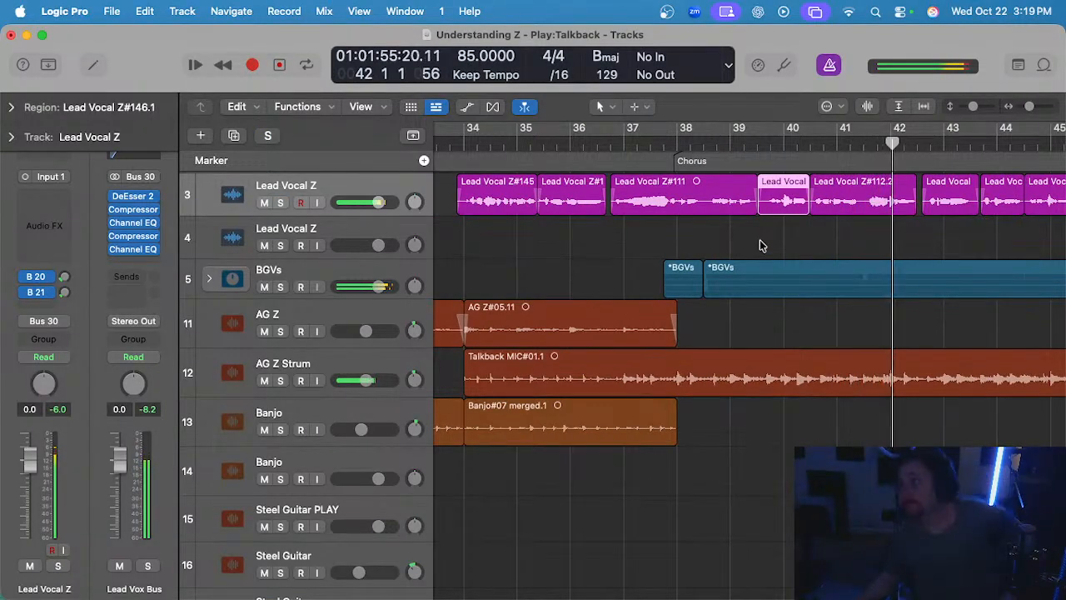
{"action": "scroll", "coordinate": [759, 241], "scroll_direction": "down", "scroll_amount": 2}
{"action": "scroll", "coordinate": [741, 241], "scroll_direction": "right", "scroll_amount": 4}
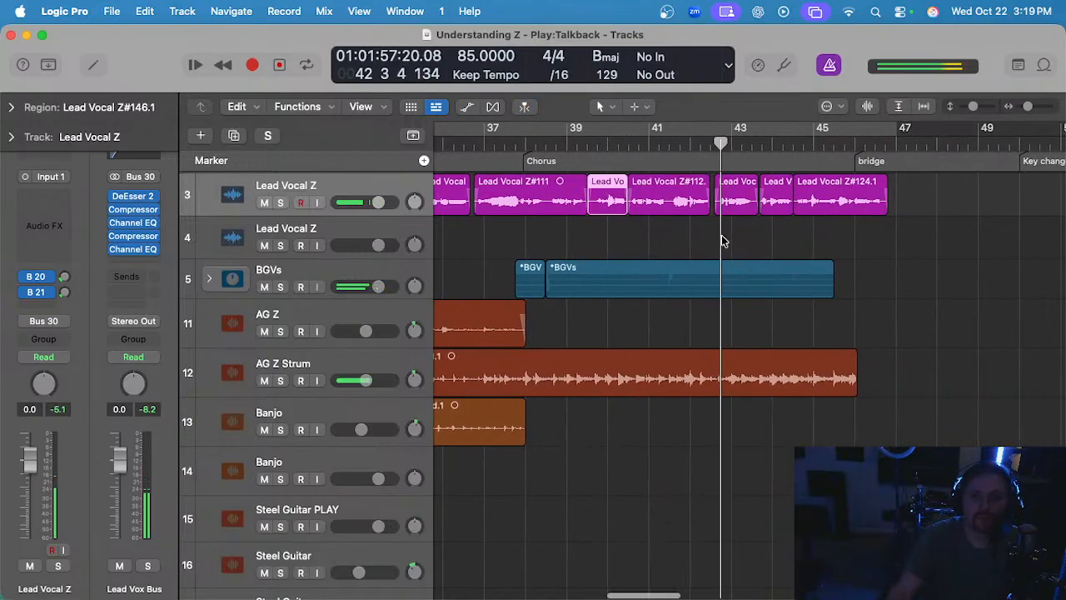
{"action": "left_click", "coordinate": [693, 226]}
{"action": "scroll", "coordinate": [709, 241], "scroll_direction": "down", "scroll_amount": 2}
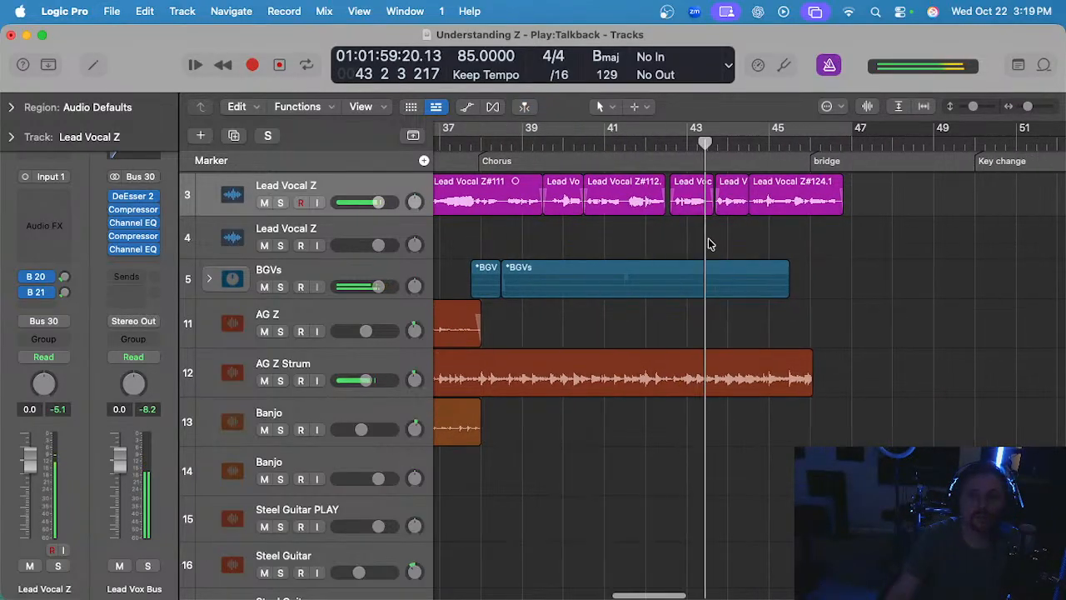
{"action": "scroll", "coordinate": [693, 238], "scroll_direction": "down", "scroll_amount": 1}
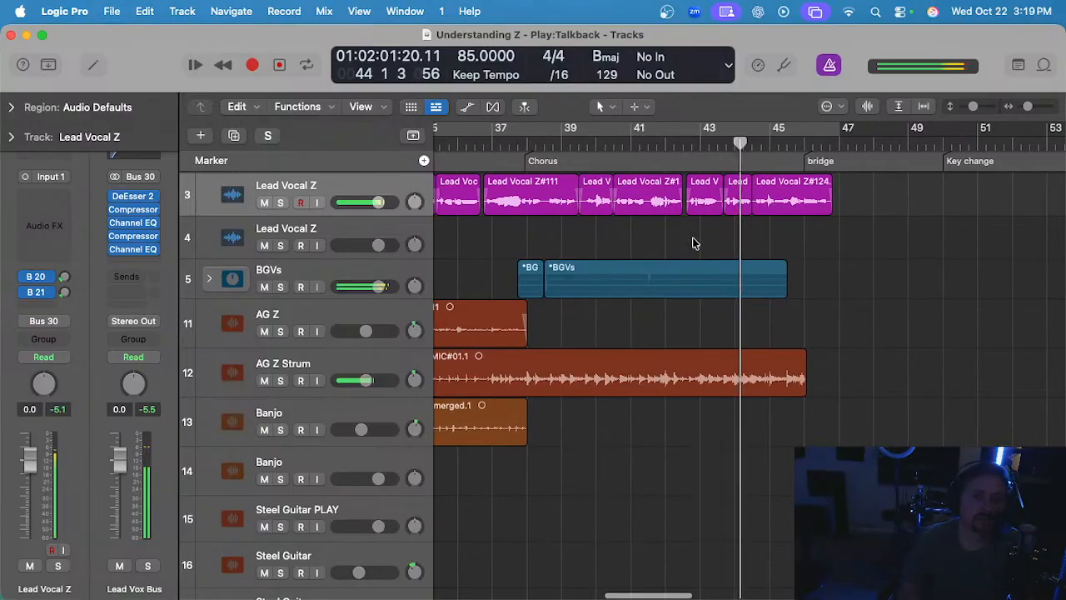
{"action": "scroll", "coordinate": [704, 243], "scroll_direction": "right", "scroll_amount": 1}
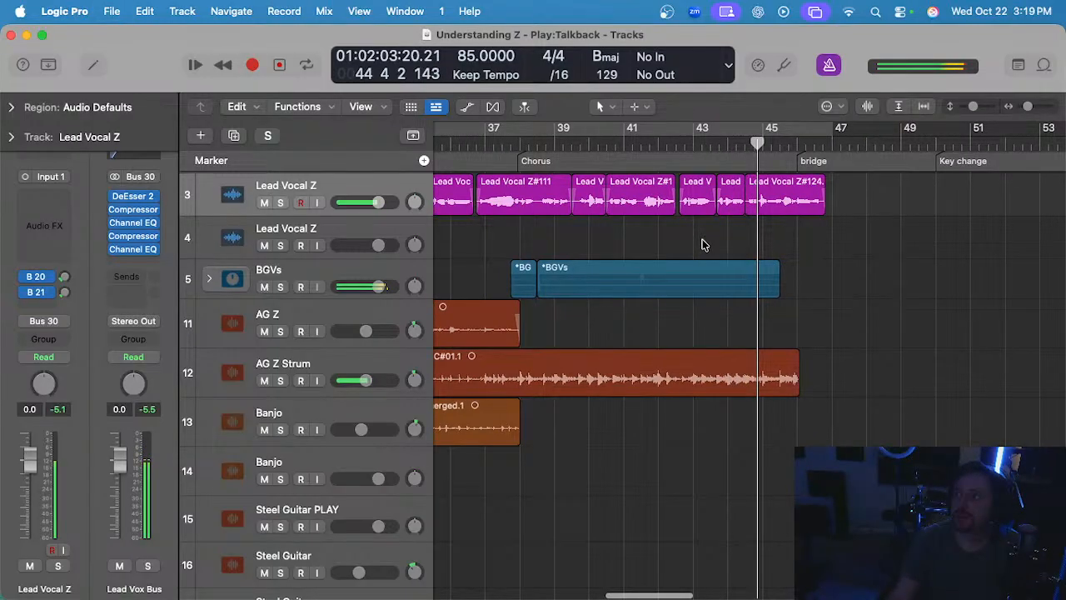
- Replay the chorus from bar 44 and check the bass, keys and drum tracks further down the arrangement
{"action": "left_click", "coordinate": [740, 149]}
{"action": "scroll", "coordinate": [695, 300], "scroll_direction": "right", "scroll_amount": 1}
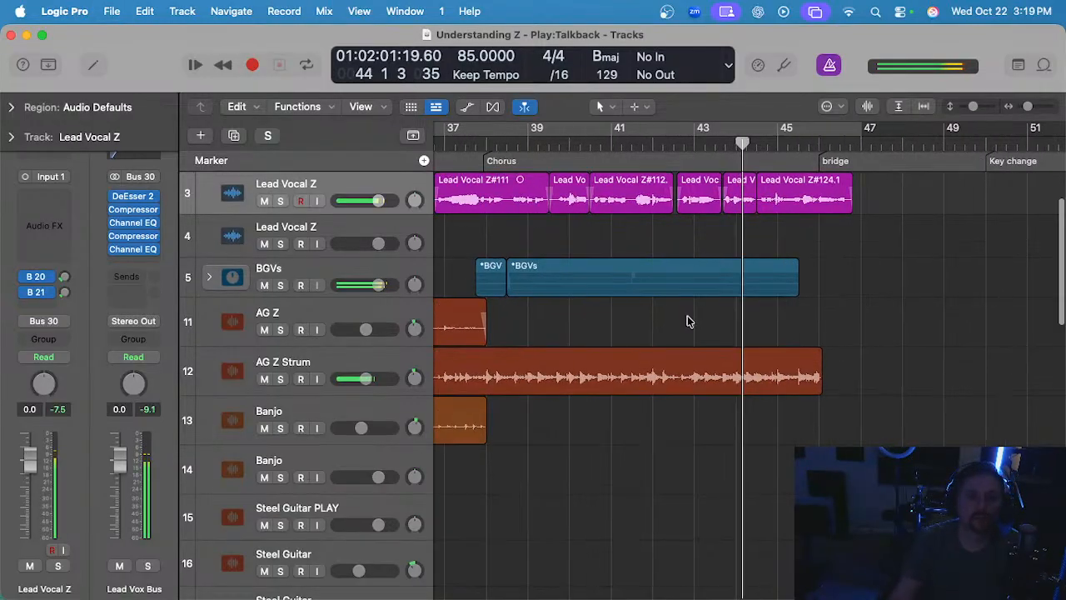
{"action": "scroll", "coordinate": [666, 312], "scroll_direction": "down", "scroll_amount": 15}
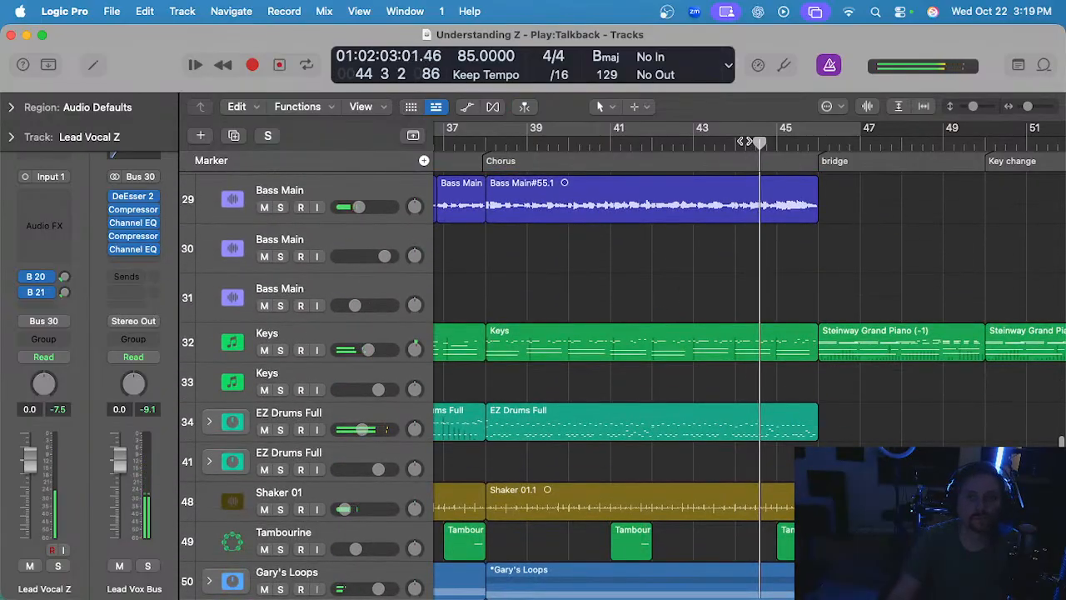
- Open the chorus EZ Drums Full region in the Piano Roll and shift the C2 note just before 44 4 slightly earlier
{"action": "key", "text": "space"}
{"action": "scroll", "coordinate": [725, 269], "scroll_direction": "down", "scroll_amount": 3}
{"action": "left_click", "coordinate": [729, 323]}
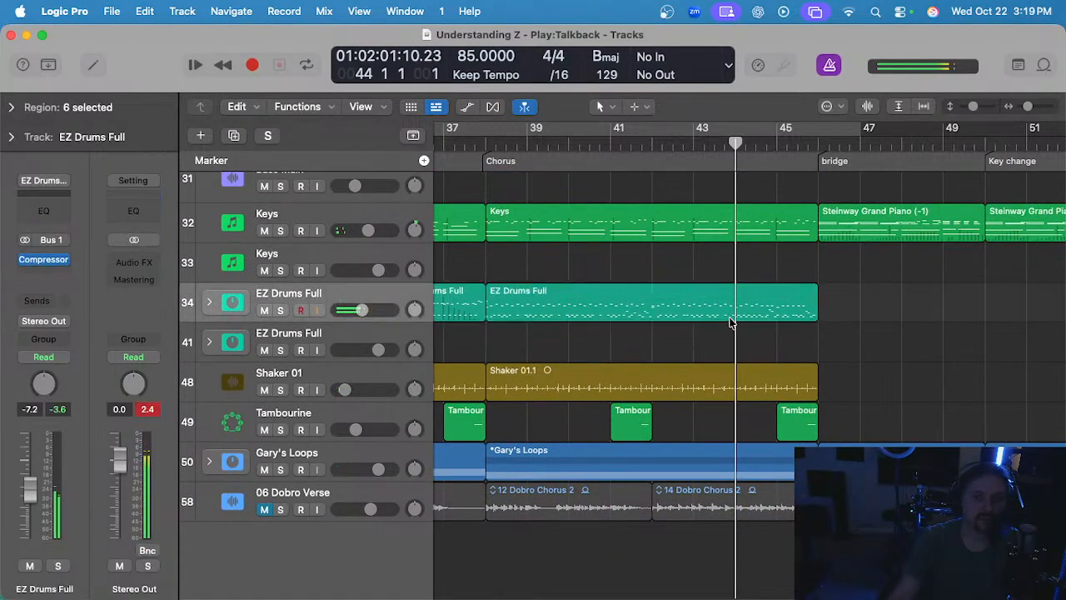
{"action": "left_click", "coordinate": [730, 320]}
{"action": "key", "text": "p"}
{"action": "key", "text": "space"}
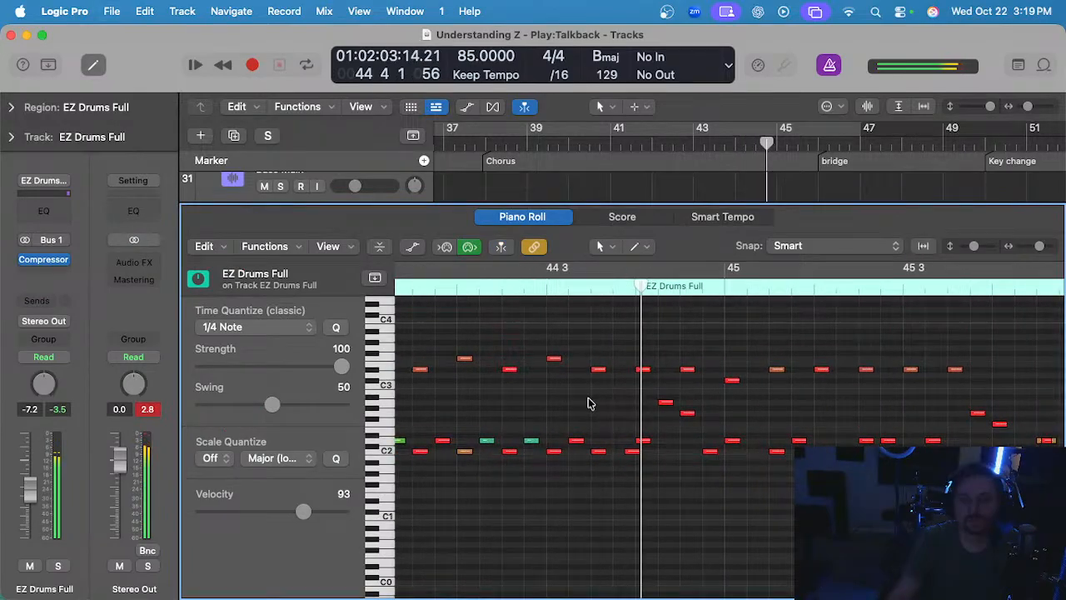
{"action": "scroll", "coordinate": [608, 408], "scroll_direction": "up", "scroll_amount": 1}
{"action": "left_click_drag", "start_coordinate": [637, 454], "coordinate": [624, 454]}
{"action": "scroll", "coordinate": [607, 412], "scroll_direction": "down", "scroll_amount": 3}
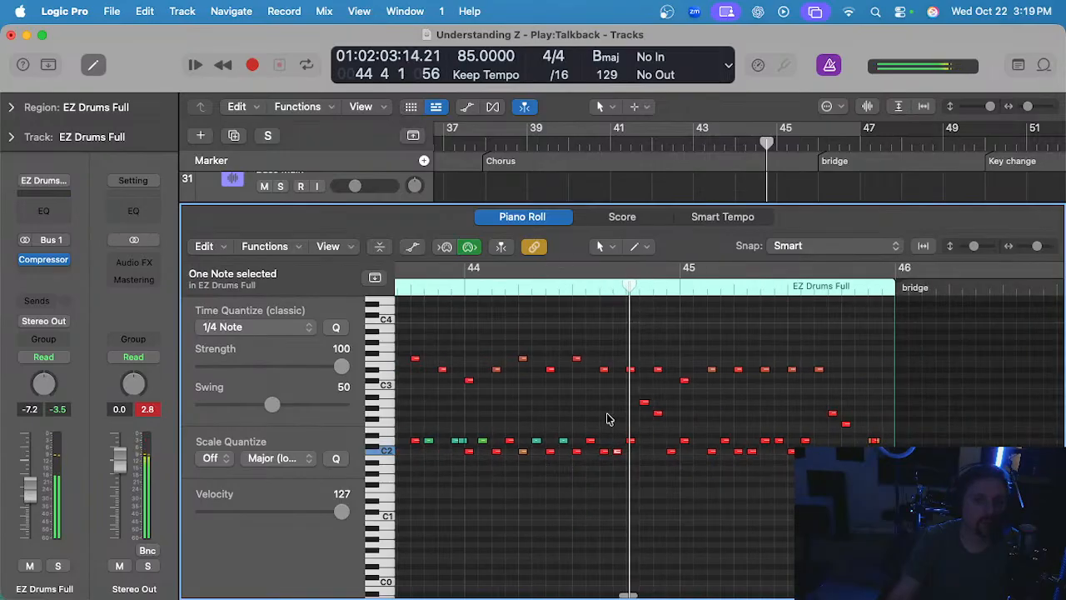
- Play back the drum pattern through bar 44 twice to check the timing of the moved C2 note
{"action": "left_click", "coordinate": [467, 288]}
{"action": "key", "text": "space"}
{"action": "scroll", "coordinate": [542, 350], "scroll_direction": "up", "scroll_amount": 2}
{"action": "scroll", "coordinate": [574, 358], "scroll_direction": "up", "scroll_amount": 1}
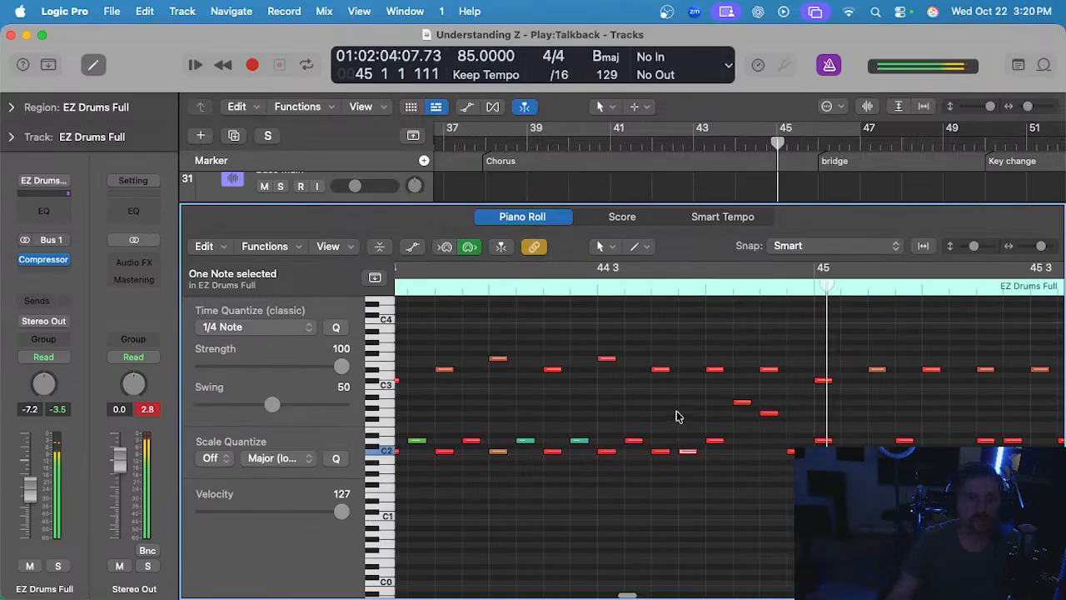
{"action": "left_click", "coordinate": [493, 290]}
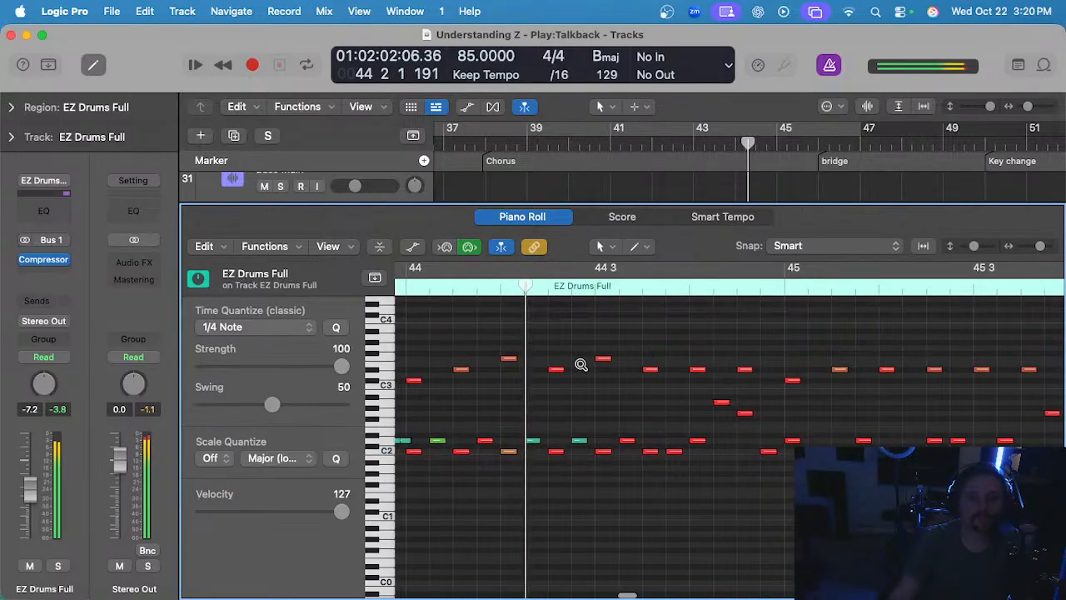
{"action": "scroll", "coordinate": [578, 364], "scroll_direction": "up", "scroll_amount": 1}
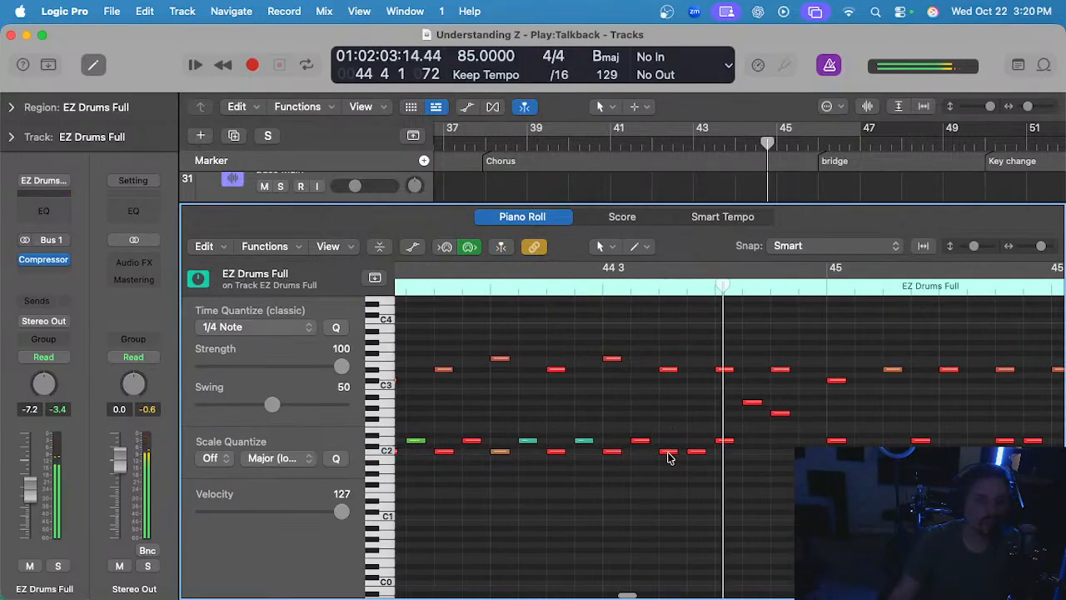
- Raise the C2 drum note at 44 3 3 1 to G2 and replay bar 44
{"action": "left_click_drag", "start_coordinate": [667, 456], "coordinate": [668, 418]}
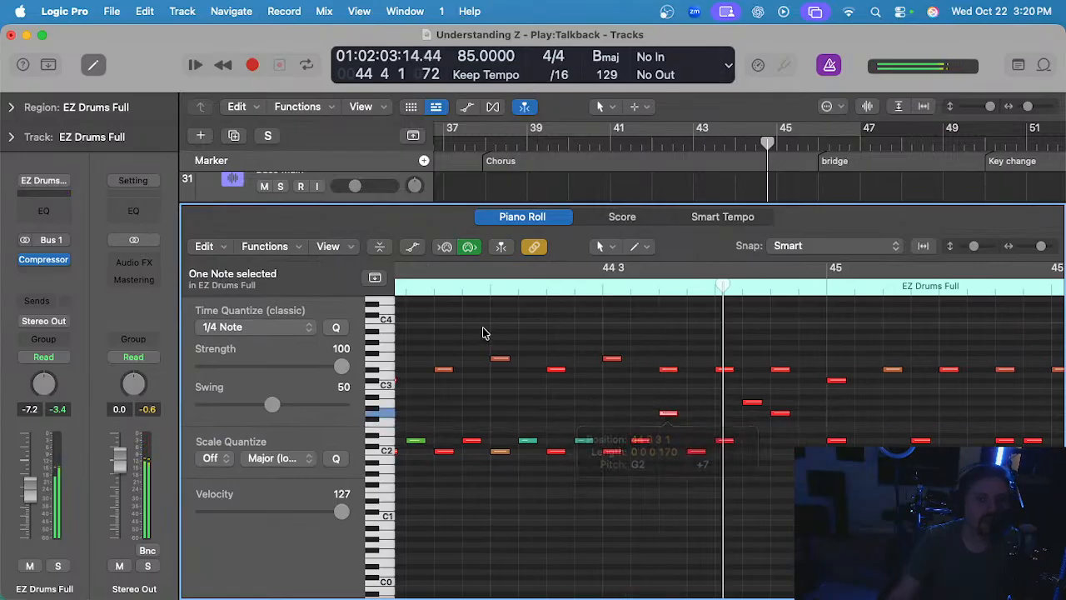
{"action": "left_click", "coordinate": [472, 290]}
{"action": "scroll", "coordinate": [618, 383], "scroll_direction": "down", "scroll_amount": 1}
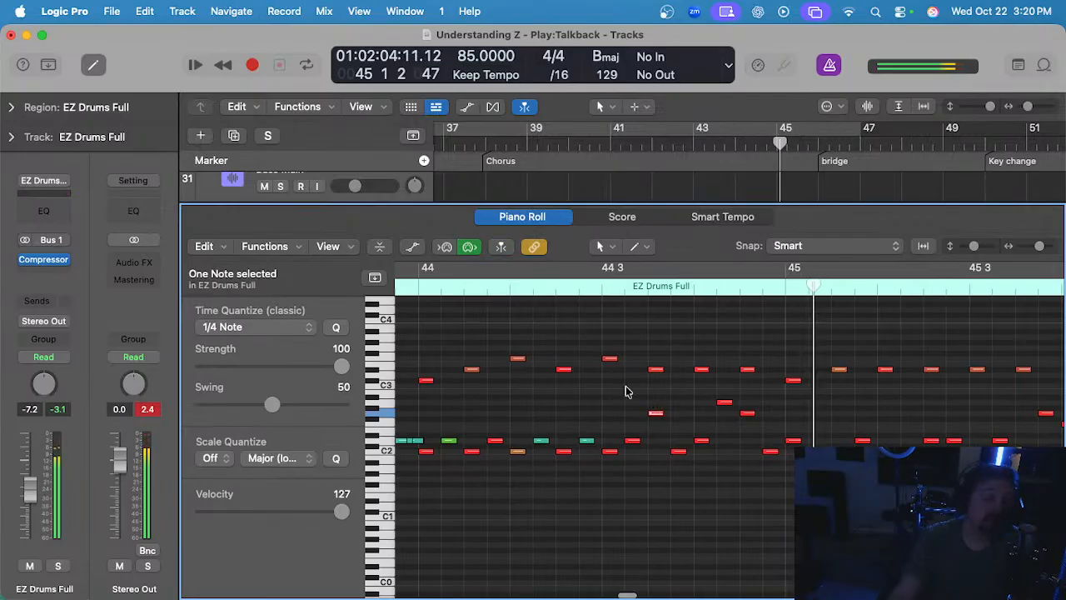
- Close the Piano Roll and play the end of the chorus from bar 44 into the bridge
{"action": "key", "text": "e"}
{"action": "left_click", "coordinate": [735, 140]}
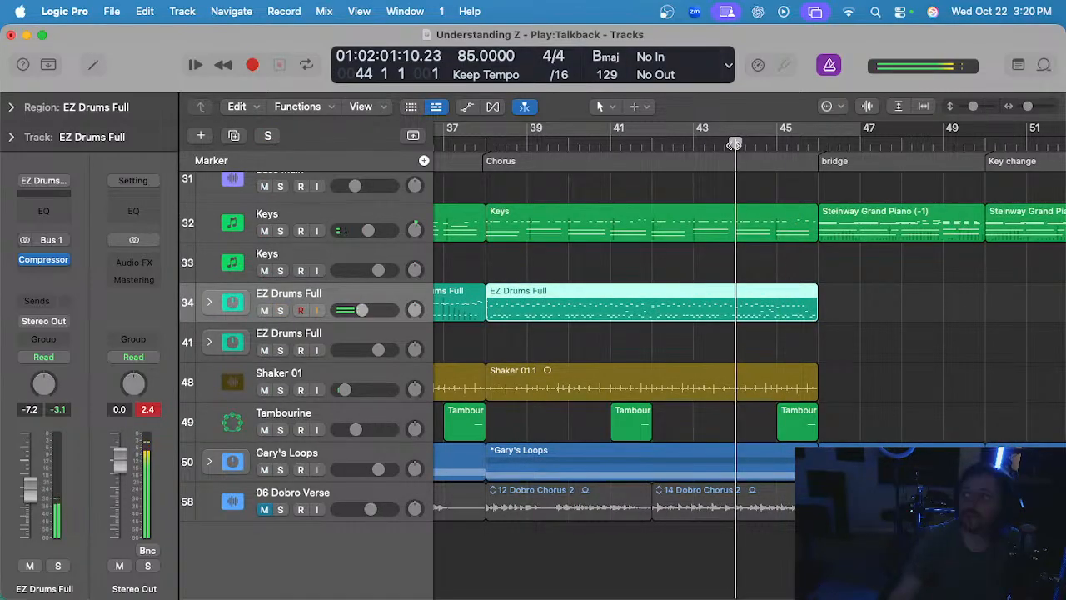
{"action": "scroll", "coordinate": [760, 250], "scroll_direction": "down", "scroll_amount": 3}
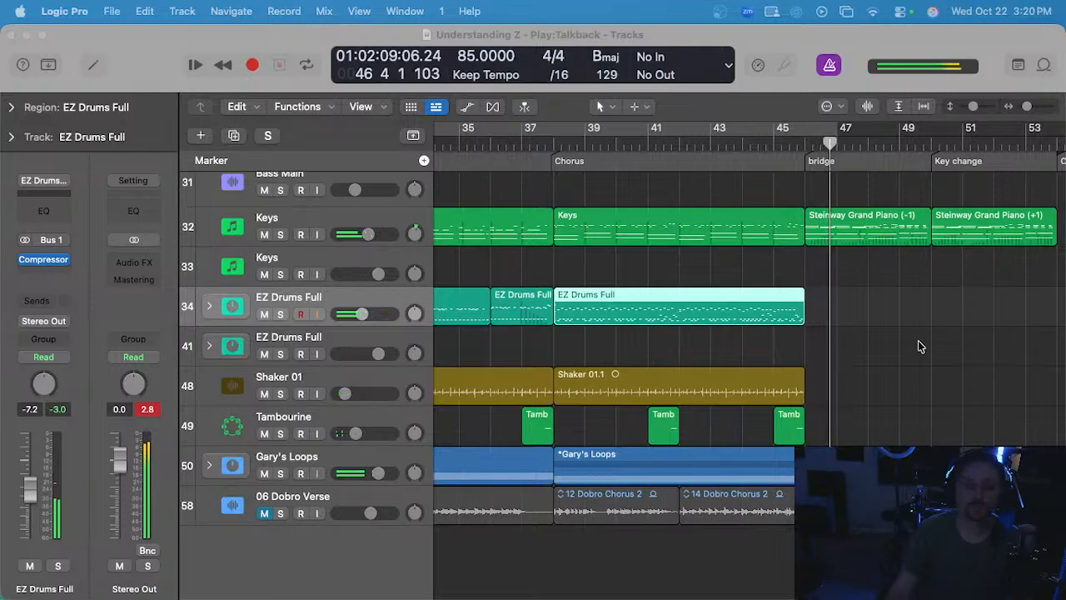
- Deselect the drum region and return the playhead to the start of the song
{"action": "left_click", "coordinate": [876, 345]}
{"action": "scroll", "coordinate": [866, 341], "scroll_direction": "left", "scroll_amount": 2}
{"action": "scroll", "coordinate": [866, 338], "scroll_direction": "down", "scroll_amount": 3}
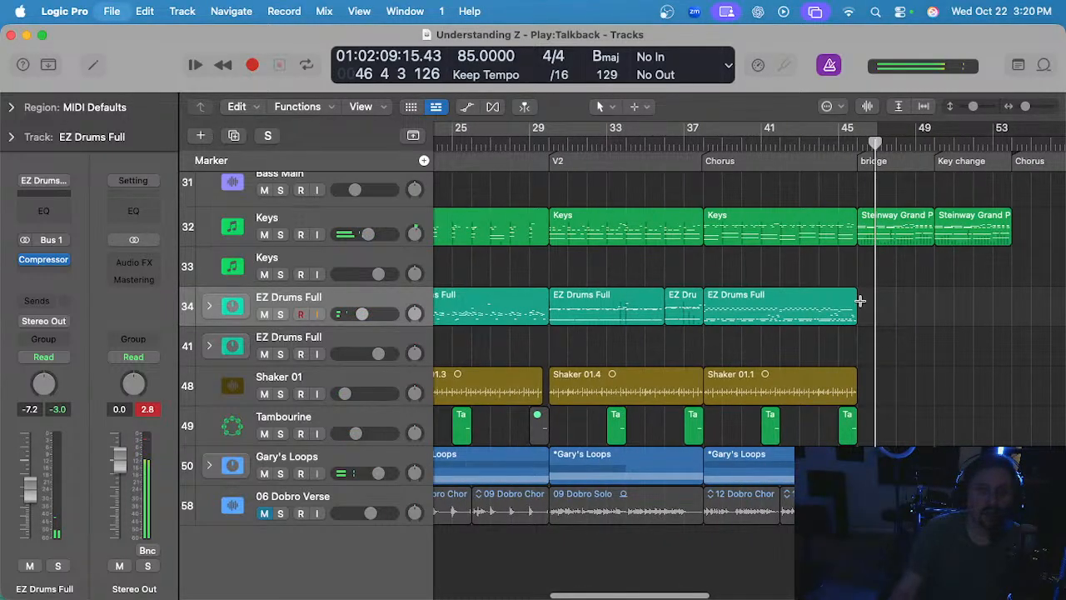
{"action": "scroll", "coordinate": [861, 296], "scroll_direction": "left", "scroll_amount": 6}
{"action": "scroll", "coordinate": [861, 291], "scroll_direction": "down", "scroll_amount": 5}
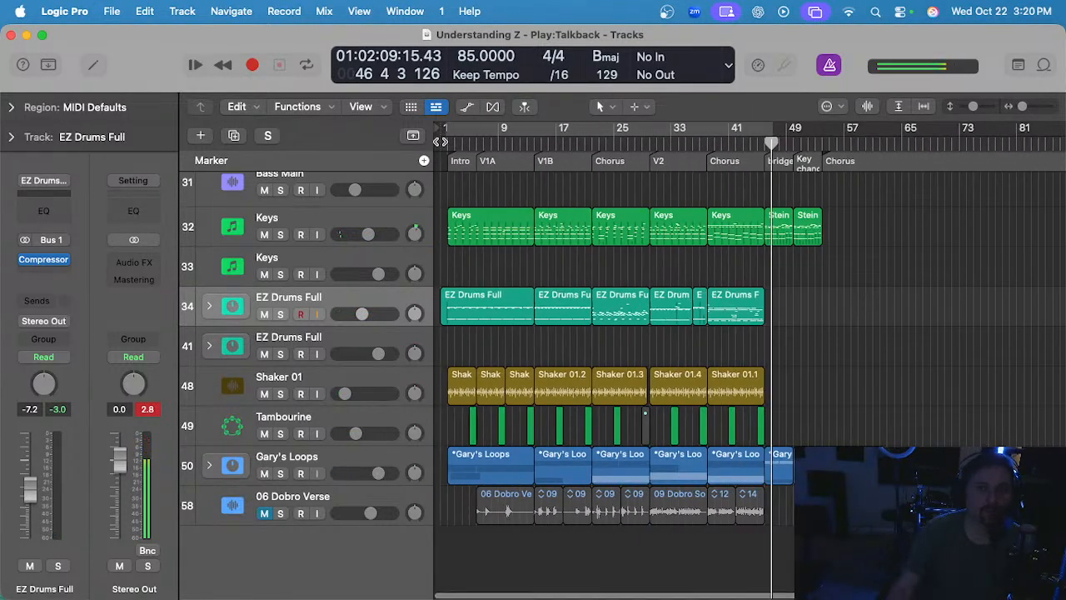
{"action": "key", "text": "Return"}
{"action": "scroll", "coordinate": [471, 199], "scroll_direction": "up", "scroll_amount": 5}
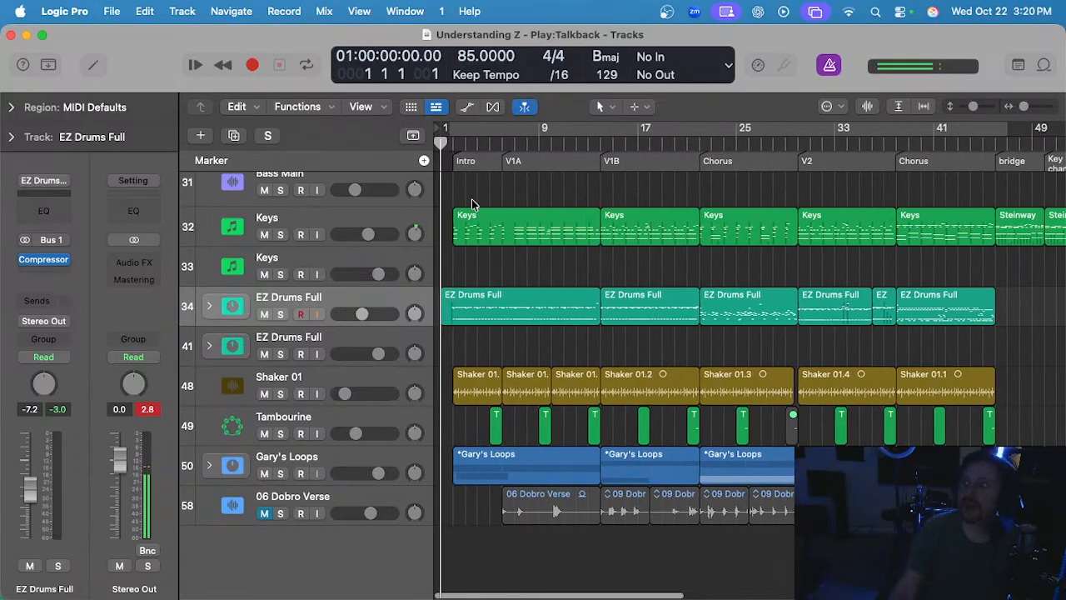
- Look over the tracks at the start of the song, from the acoustic guitar down to the loops and dobro
{"action": "scroll", "coordinate": [471, 199], "scroll_direction": "up", "scroll_amount": 5}
{"action": "scroll", "coordinate": [490, 217], "scroll_direction": "up", "scroll_amount": 10}
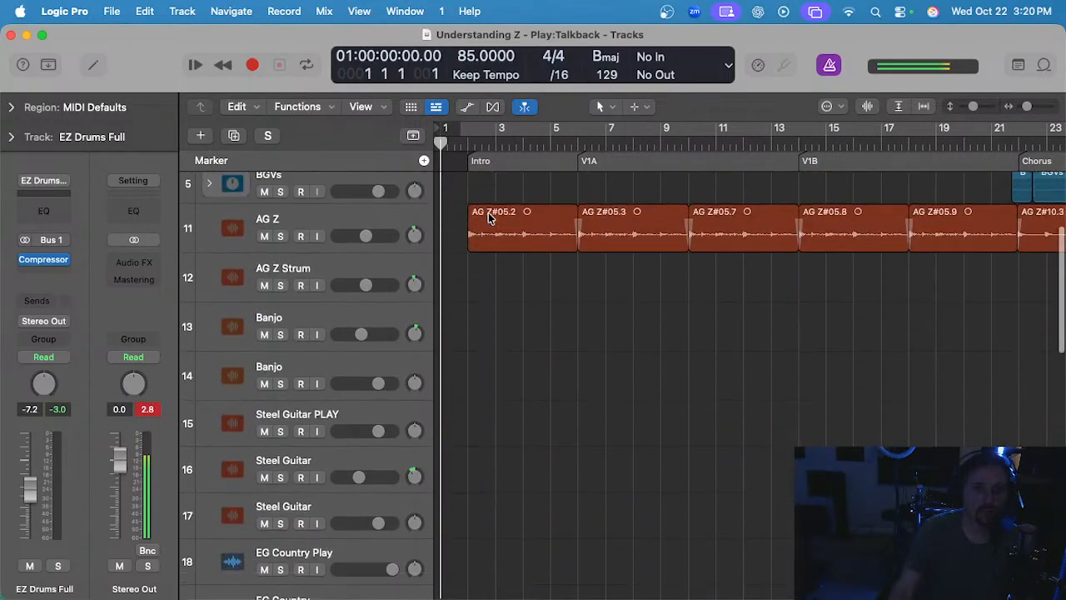
{"action": "scroll", "coordinate": [489, 216], "scroll_direction": "down", "scroll_amount": 3}
{"action": "scroll", "coordinate": [491, 219], "scroll_direction": "down", "scroll_amount": 10}
{"action": "scroll", "coordinate": [492, 214], "scroll_direction": "up", "scroll_amount": 3}
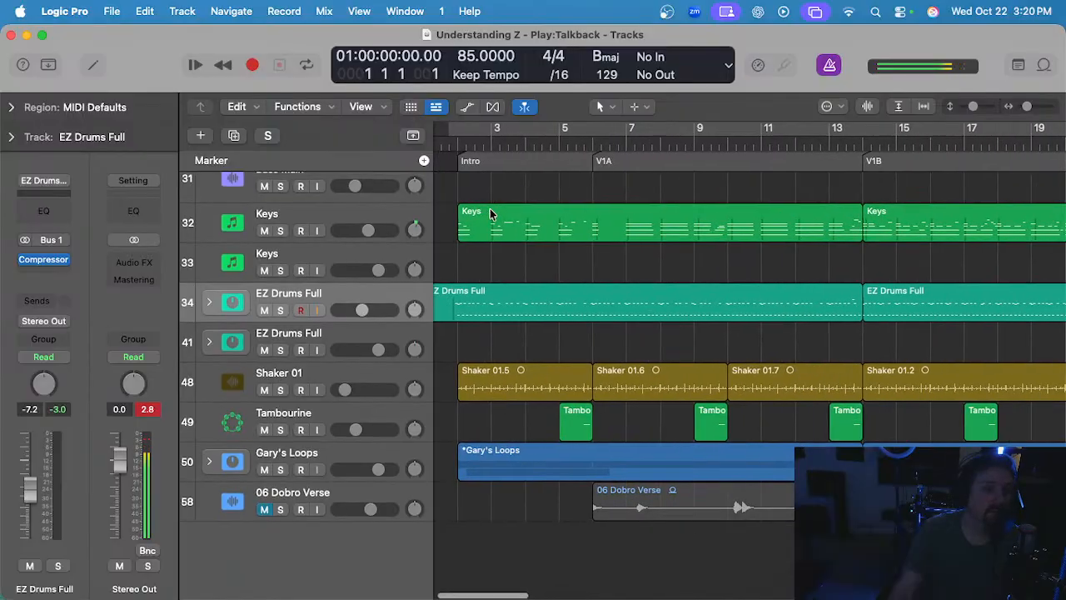
{"action": "scroll", "coordinate": [473, 188], "scroll_direction": "left", "scroll_amount": 2}
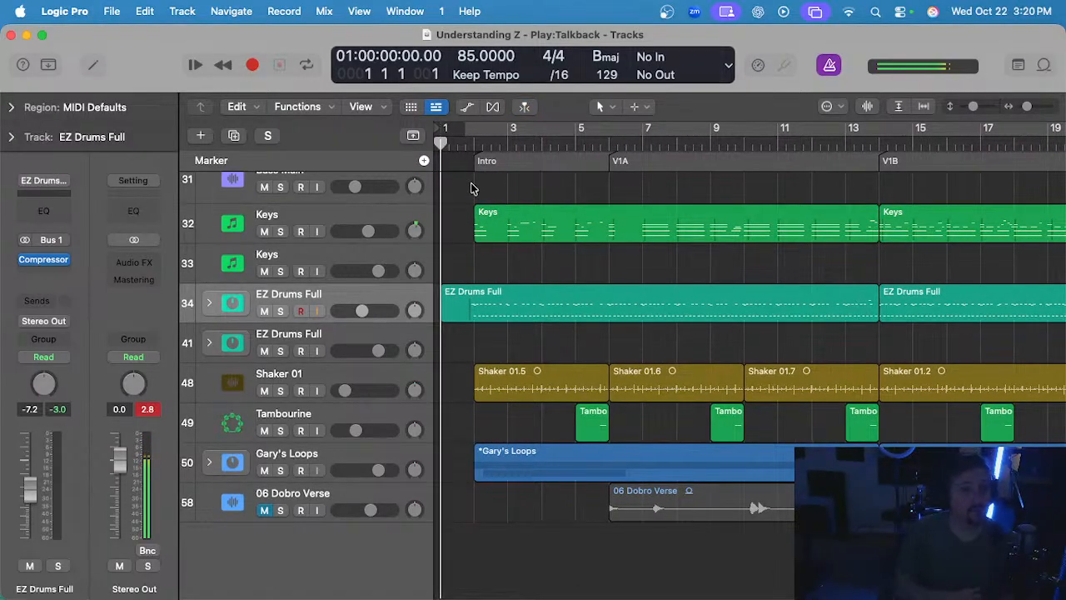
{"action": "scroll", "coordinate": [471, 189], "scroll_direction": "down", "scroll_amount": 2}
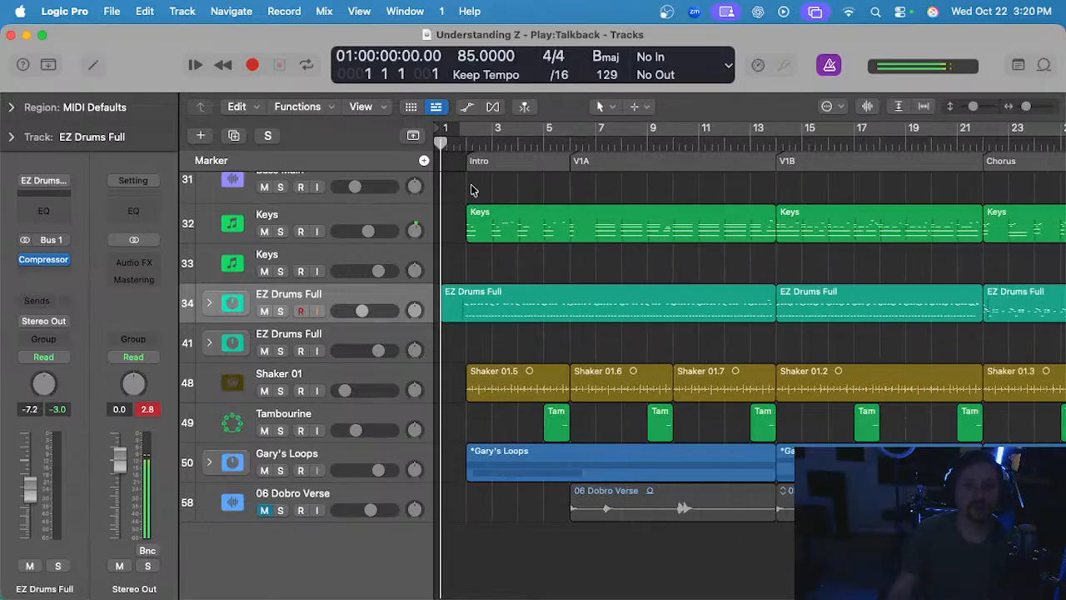
{"action": "scroll", "coordinate": [471, 190], "scroll_direction": "down", "scroll_amount": 1}
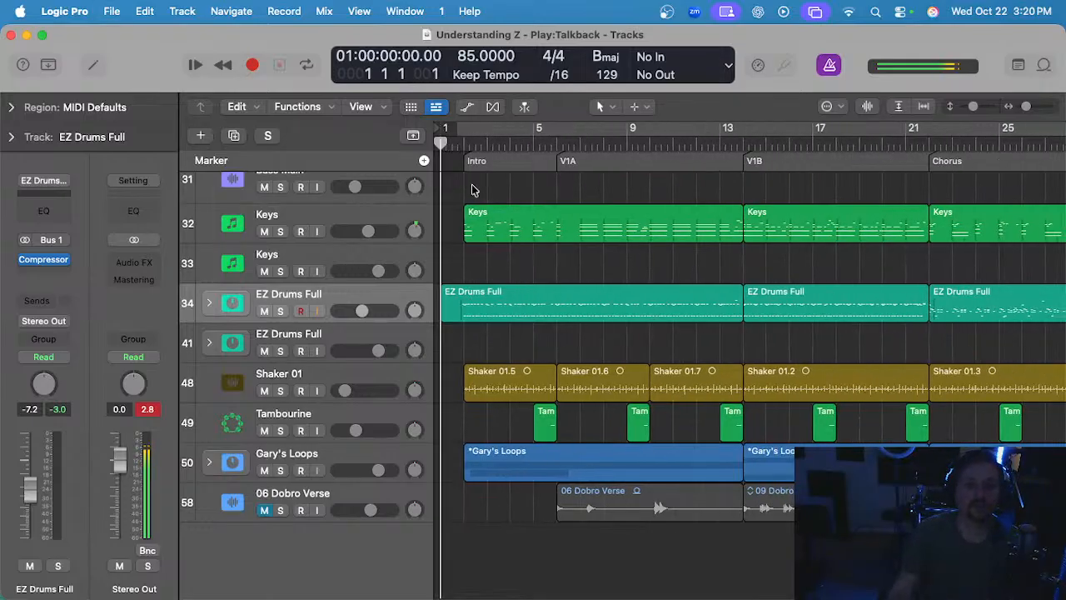
- Select the 06 Dobro Verse track, inspect the tracks inside the Gary's Loops stack, and collapse the stack again
{"action": "left_click", "coordinate": [256, 511]}
{"action": "key", "text": "z"}
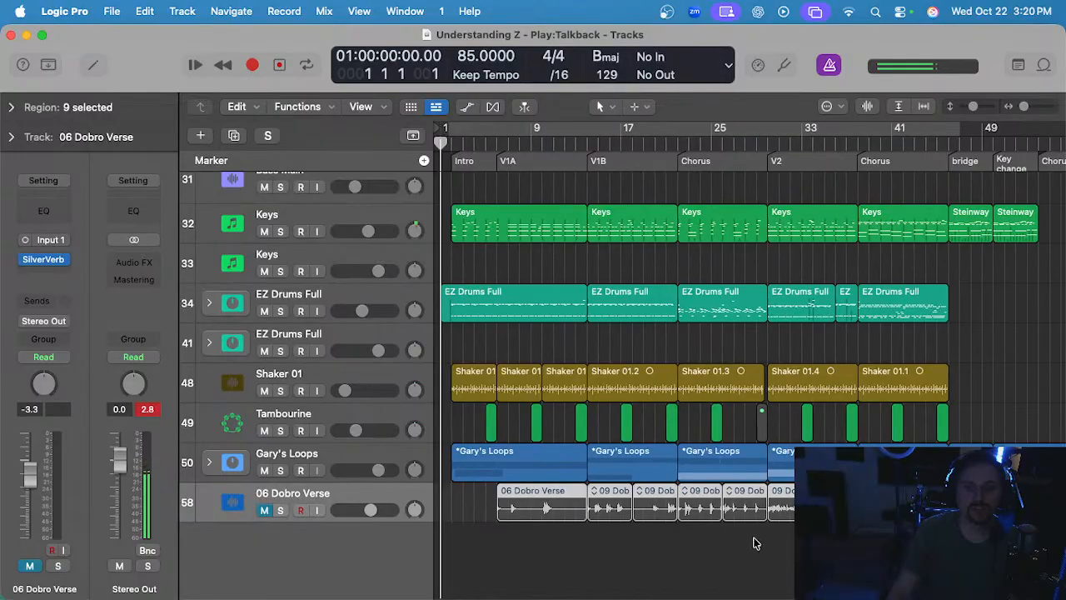
{"action": "left_click", "coordinate": [211, 463]}
{"action": "scroll", "coordinate": [470, 443], "scroll_direction": "down", "scroll_amount": 1}
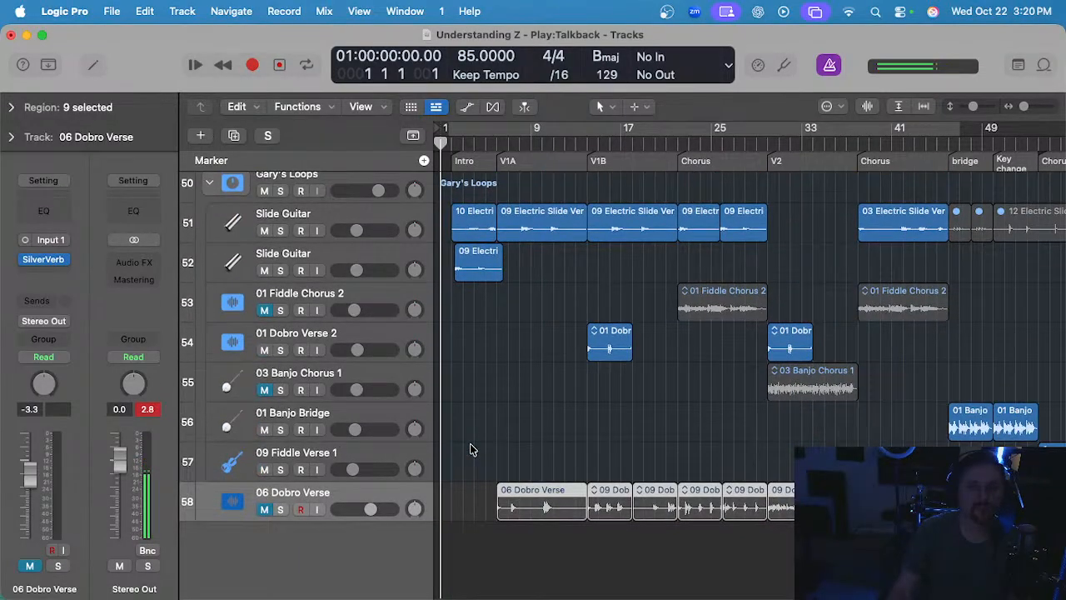
{"action": "scroll", "coordinate": [469, 443], "scroll_direction": "up", "scroll_amount": 1}
{"action": "scroll", "coordinate": [472, 447], "scroll_direction": "up", "scroll_amount": 3}
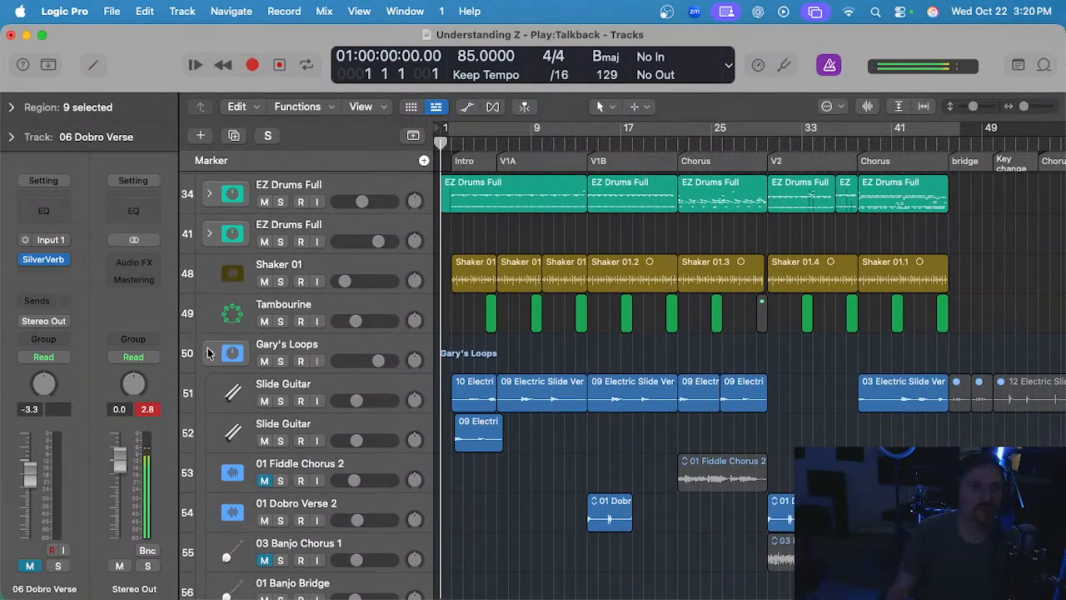
{"action": "left_click", "coordinate": [209, 353]}
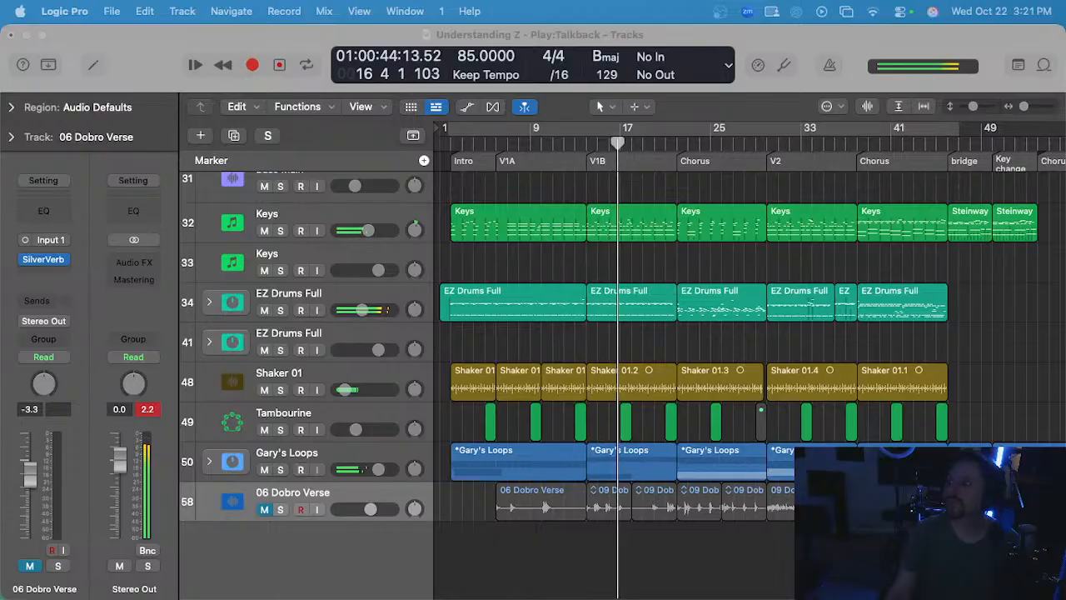
- Listen from section V1B into the first chorus while reviewing the guitar, lead vocal and background vocal tracks
{"action": "left_click", "coordinate": [650, 274]}
{"action": "scroll", "coordinate": [652, 276], "scroll_direction": "up", "scroll_amount": 5}
{"action": "scroll", "coordinate": [652, 277], "scroll_direction": "up", "scroll_amount": 10}
{"action": "scroll", "coordinate": [650, 277], "scroll_direction": "up", "scroll_amount": 15}
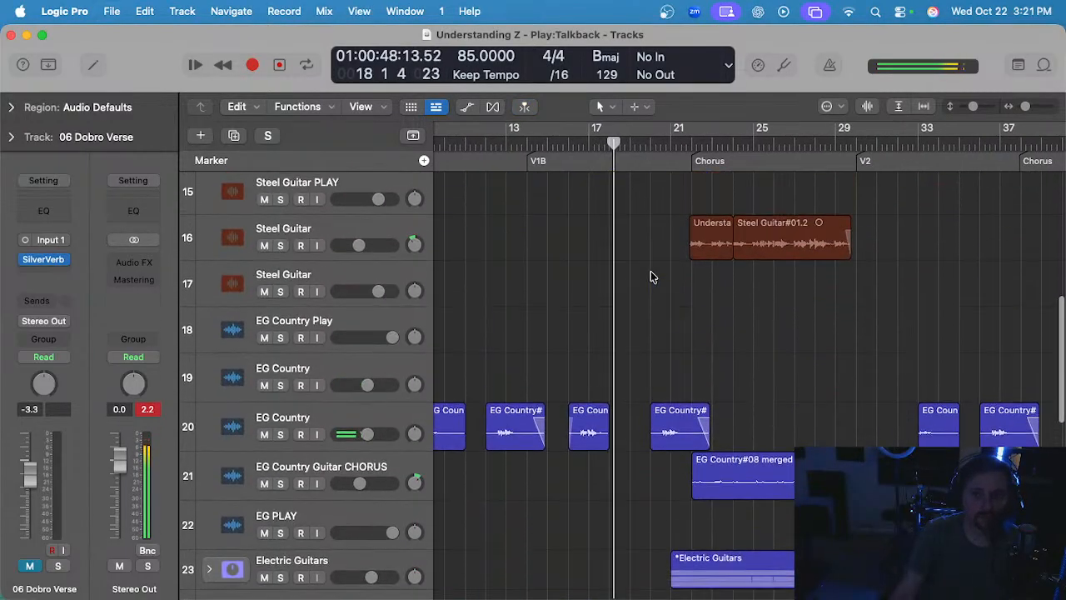
{"action": "scroll", "coordinate": [638, 331], "scroll_direction": "down", "scroll_amount": 15}
{"action": "scroll", "coordinate": [639, 333], "scroll_direction": "up", "scroll_amount": 15}
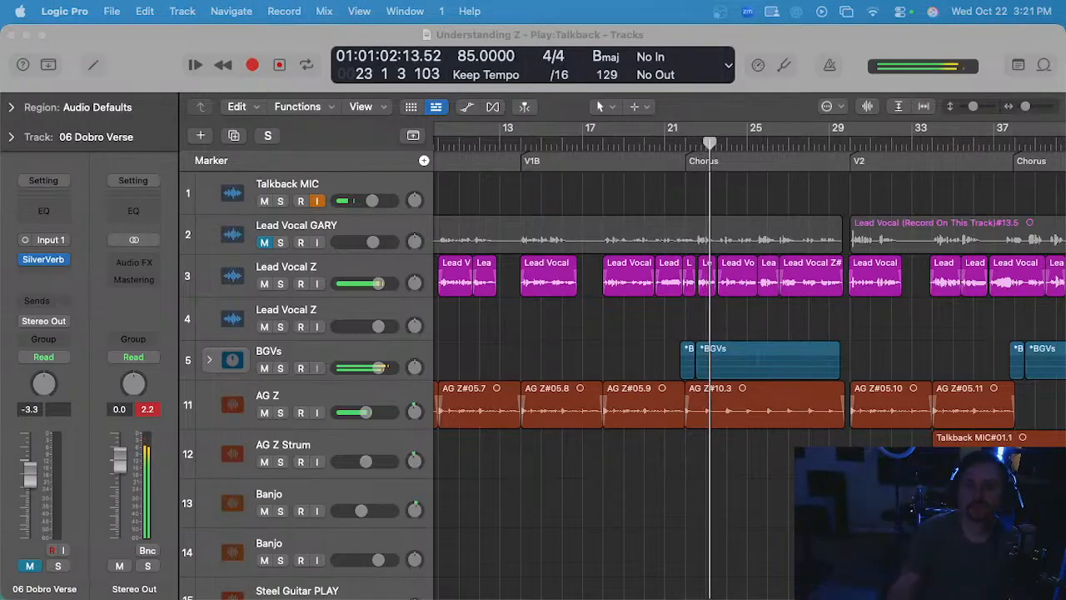
{"action": "left_click", "coordinate": [664, 321]}
{"action": "scroll", "coordinate": [663, 321], "scroll_direction": "right", "scroll_amount": 3}
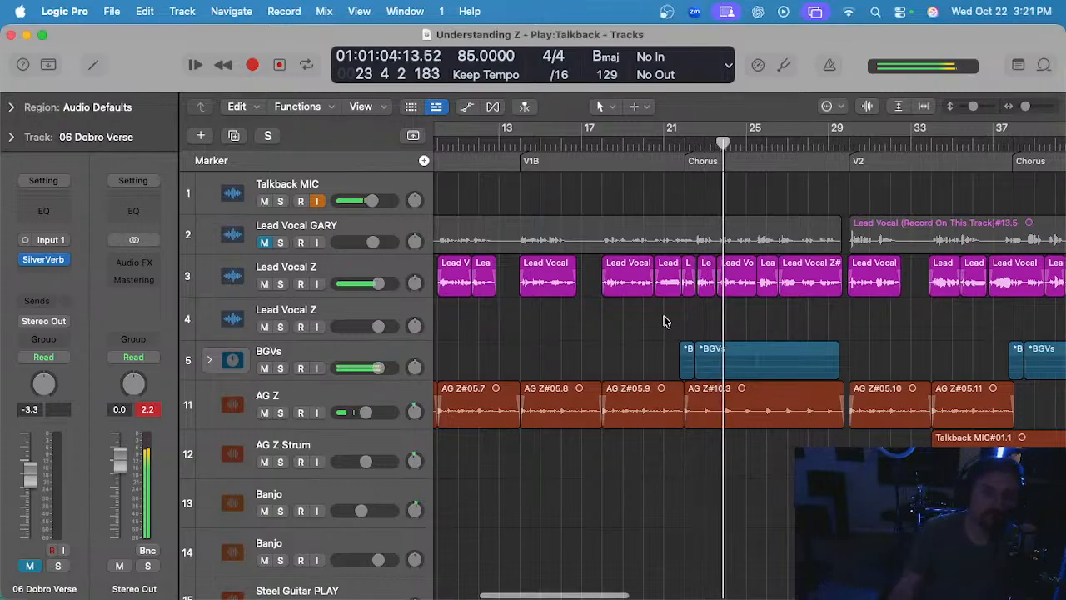
{"action": "scroll", "coordinate": [620, 319], "scroll_direction": "up", "scroll_amount": 2}
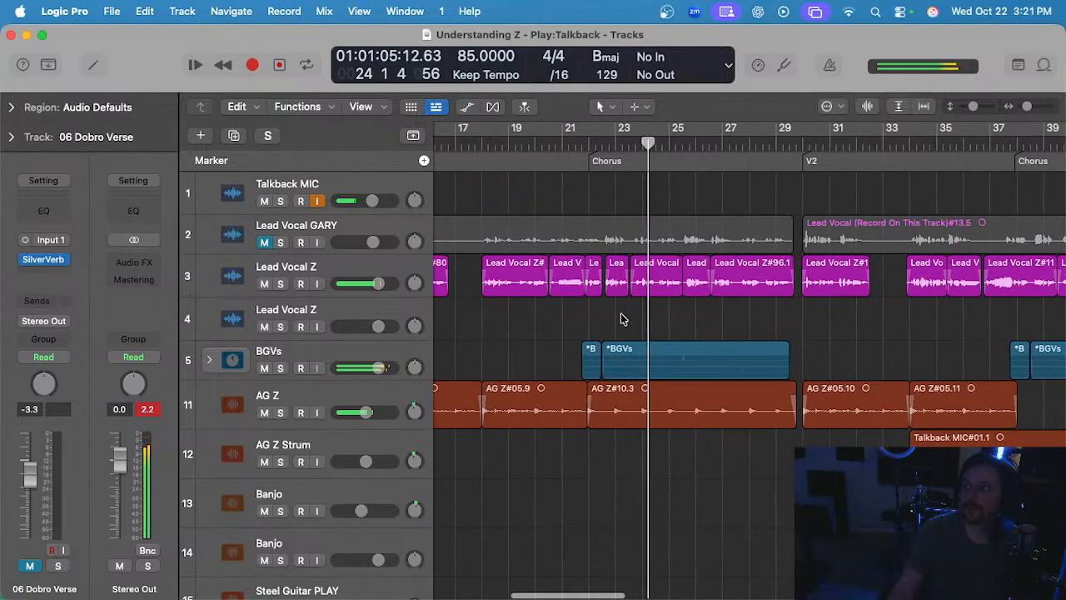
- Expand the BGVs stack to show its individual background vocal tracks
{"action": "left_click", "coordinate": [603, 363]}
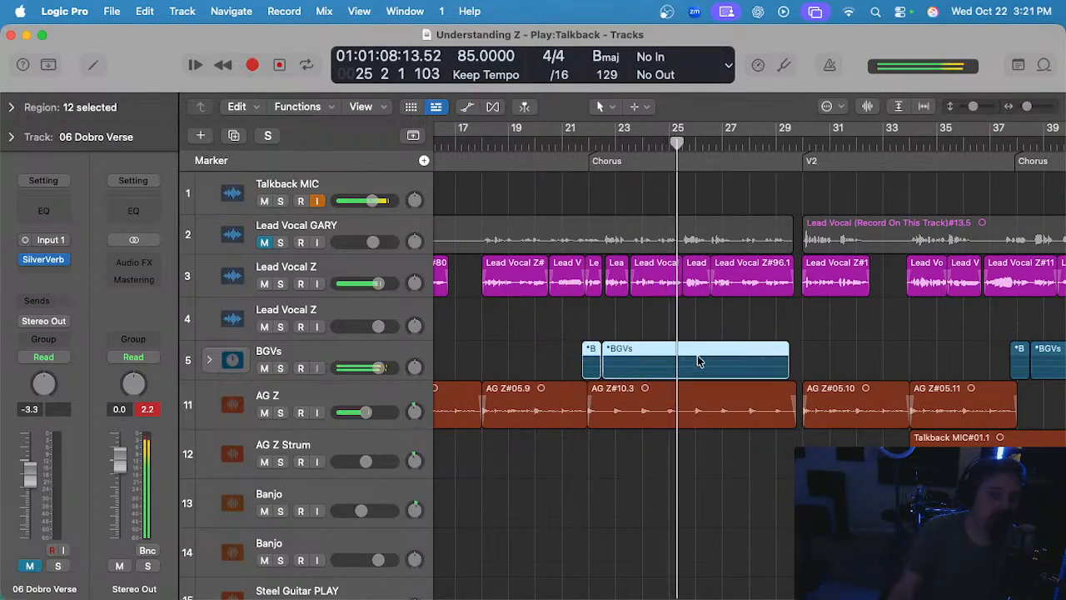
{"action": "left_click", "coordinate": [647, 324]}
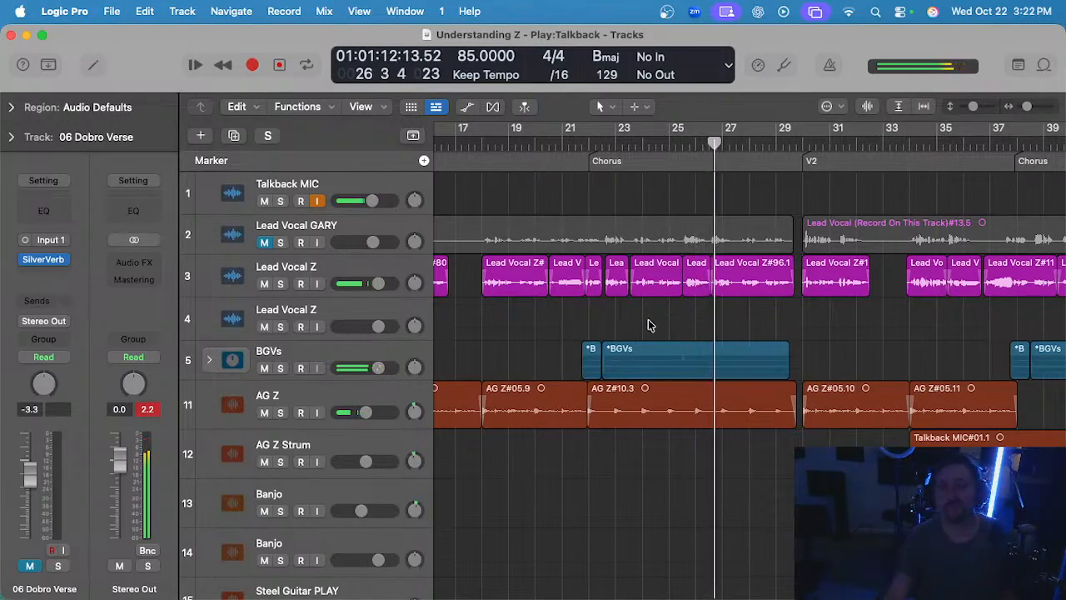
{"action": "left_click", "coordinate": [210, 360]}
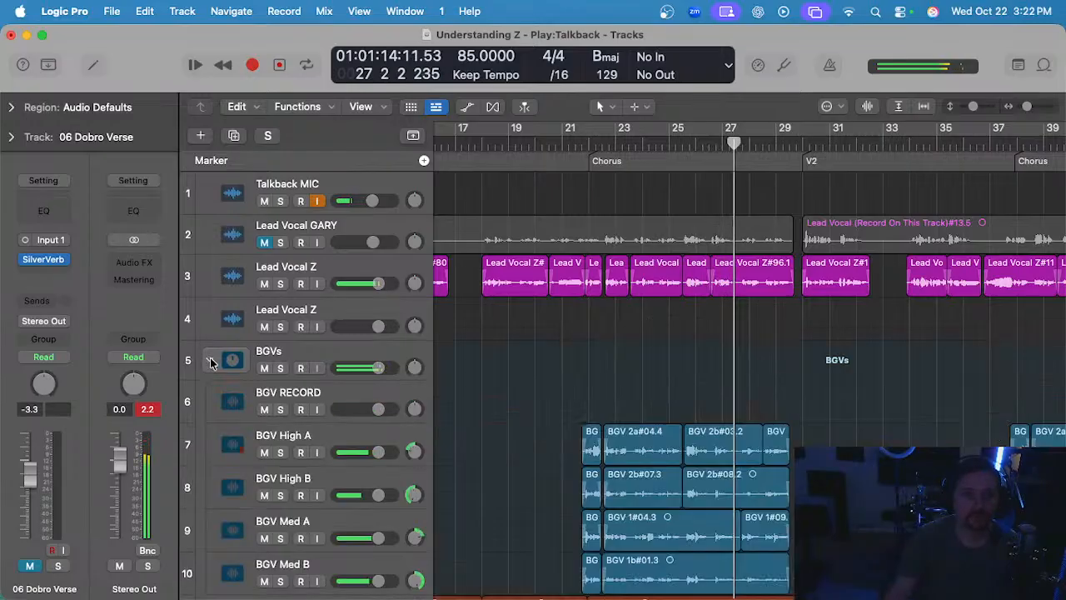
{"action": "scroll", "coordinate": [504, 334], "scroll_direction": "down", "scroll_amount": 3}
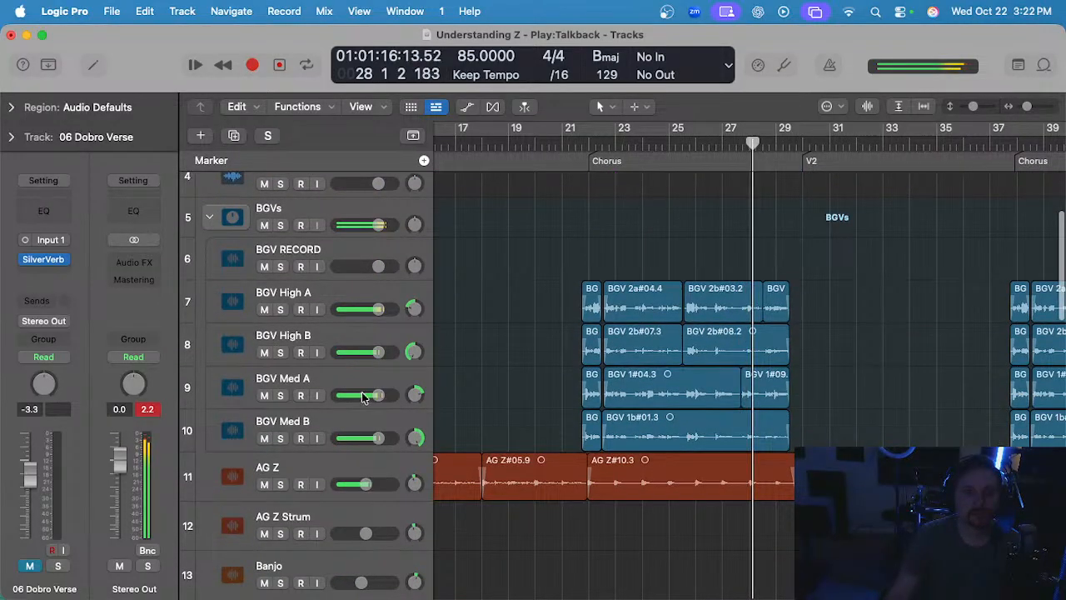
- Raise the gain of the BGV Med A and BGV Med B regions in both choruses to +2.0 dB with the Gain Tool
{"action": "left_click_drag", "start_coordinate": [515, 385], "coordinate": [587, 436]}
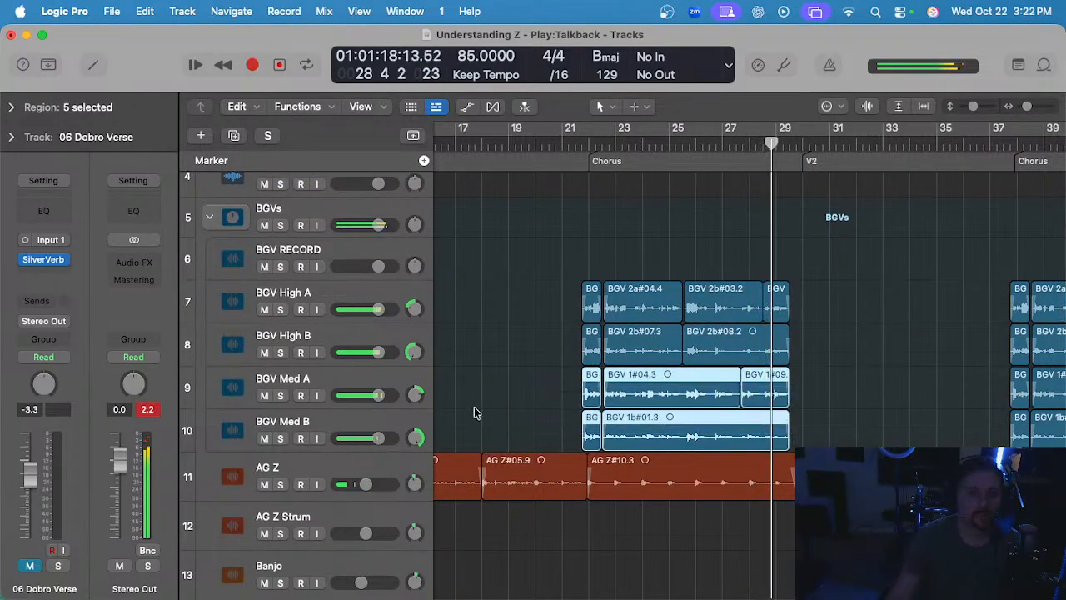
{"action": "key", "text": "t"}
{"action": "key", "text": "v"}
{"action": "left_click_drag", "start_coordinate": [648, 393], "coordinate": [644, 407]}
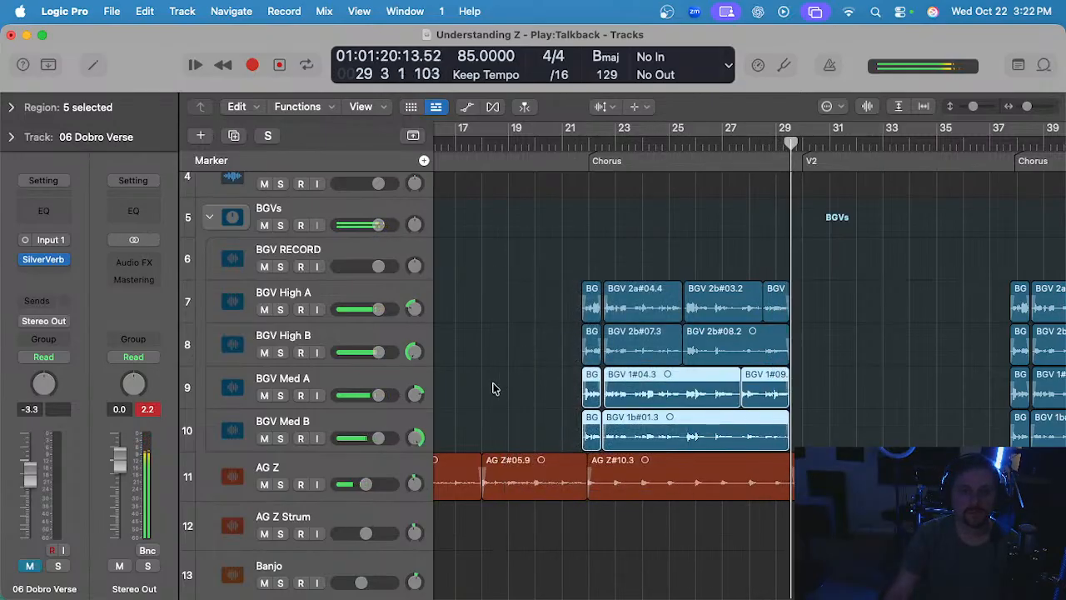
{"action": "left_click", "coordinate": [494, 389]}
{"action": "left_click", "coordinate": [493, 388], "text": "ctrl+alt"}
{"action": "left_click_drag", "start_coordinate": [826, 384], "coordinate": [472, 442]}
{"action": "scroll", "coordinate": [551, 419], "scroll_direction": "up", "scroll_amount": 5}
{"action": "left_click_drag", "start_coordinate": [564, 389], "coordinate": [565, 375]}
- Return to the Pointer Tool and collapse the BGVs stack
{"action": "key", "text": "t"}
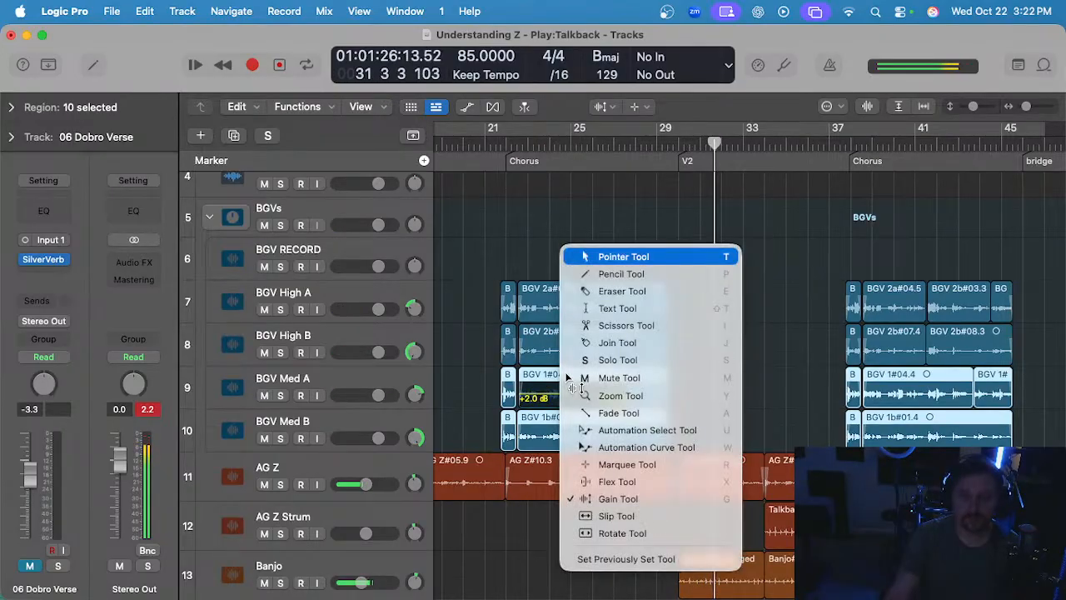
{"action": "key", "text": "t"}
{"action": "scroll", "coordinate": [467, 287], "scroll_direction": "up", "scroll_amount": 3}
{"action": "left_click", "coordinate": [211, 277]}
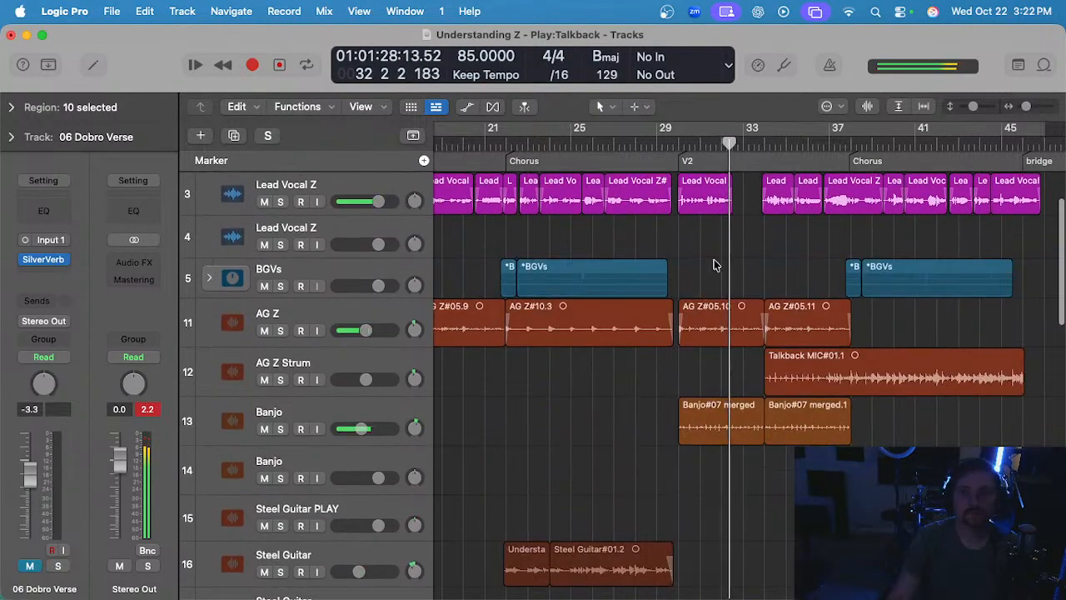
{"action": "scroll", "coordinate": [678, 281], "scroll_direction": "up", "scroll_amount": 1}
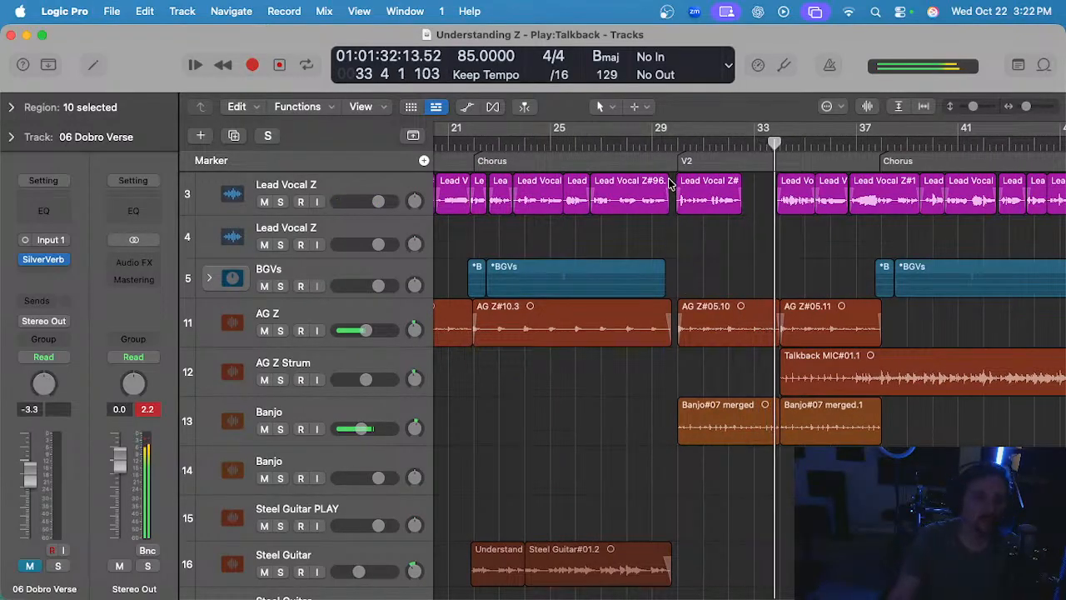
- Listen through V2 and the second chorus into the bridge while reviewing the vocal, guitar, bass, keys and drum tracks
{"action": "left_click_drag", "start_coordinate": [623, 413], "coordinate": [875, 426]}
{"action": "left_click", "coordinate": [517, 422]}
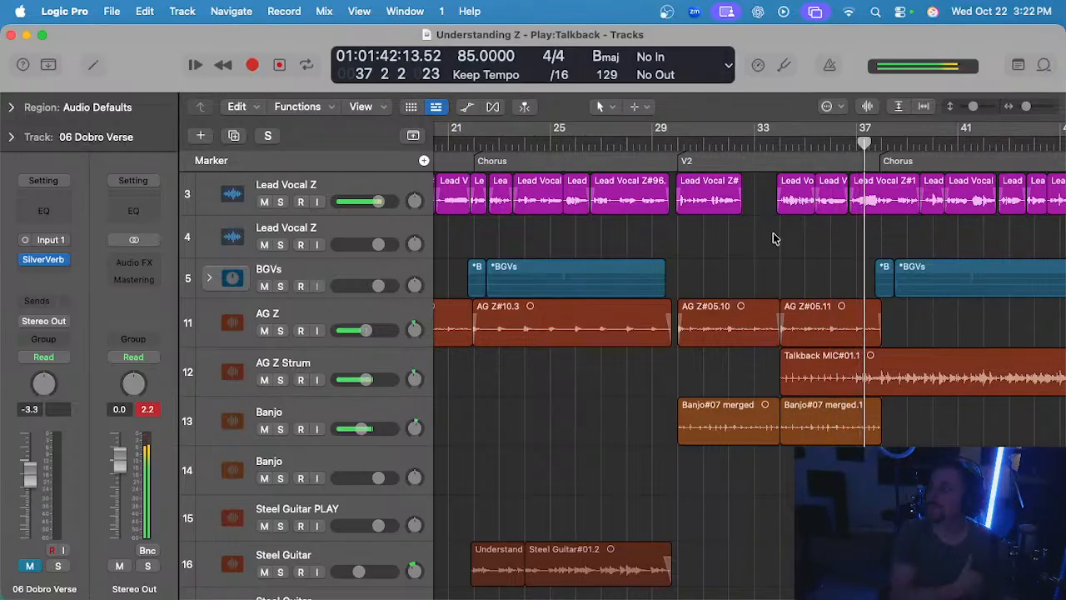
{"action": "scroll", "coordinate": [772, 238], "scroll_direction": "down", "scroll_amount": 1}
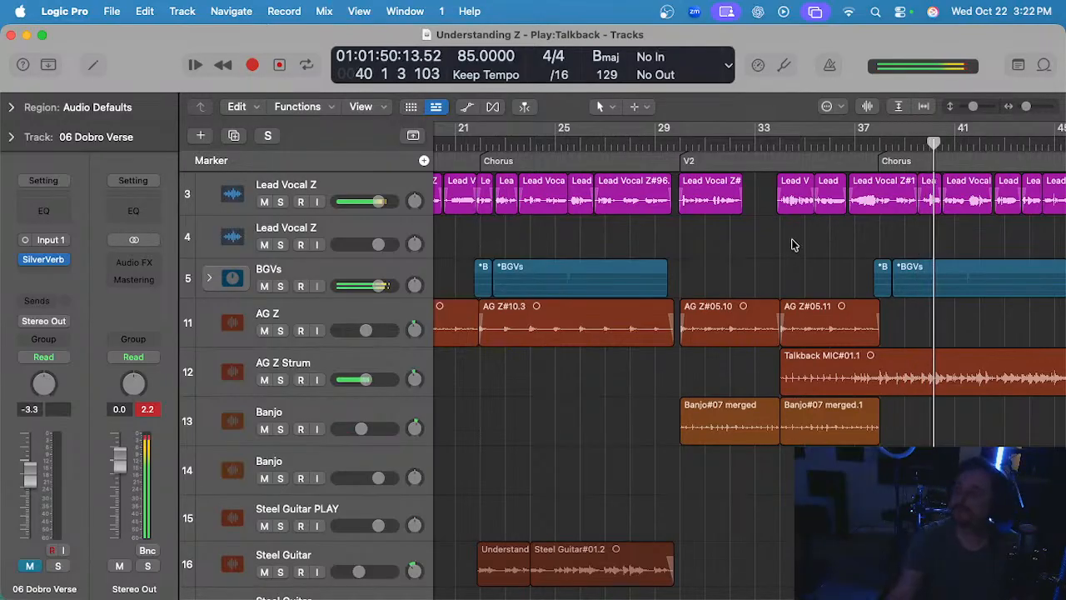
{"action": "scroll", "coordinate": [792, 244], "scroll_direction": "right", "scroll_amount": 3}
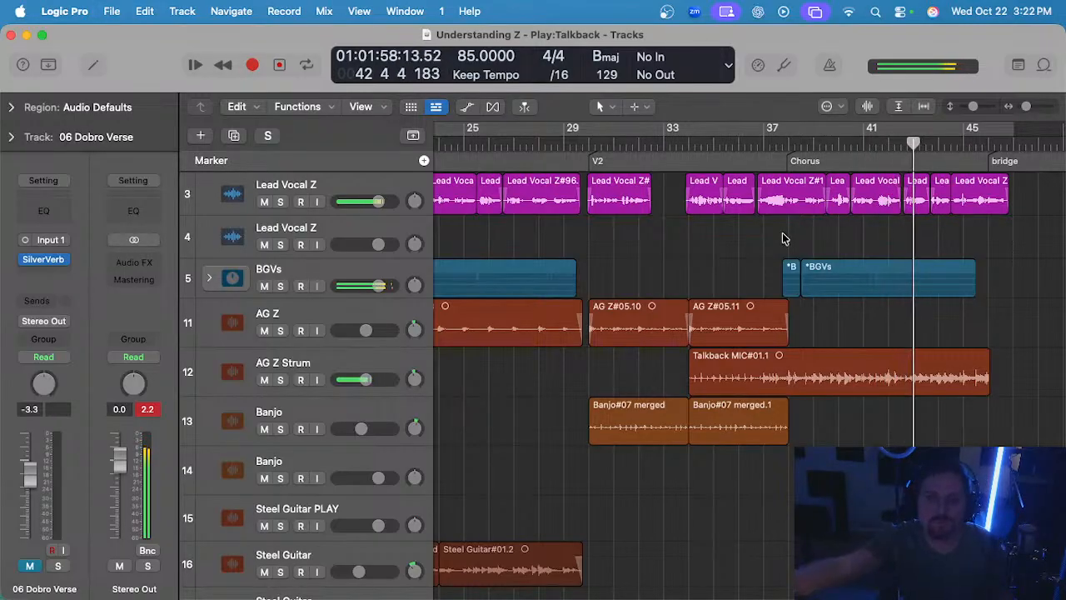
{"action": "scroll", "coordinate": [741, 264], "scroll_direction": "down", "scroll_amount": 2}
{"action": "scroll", "coordinate": [778, 248], "scroll_direction": "down", "scroll_amount": 15}
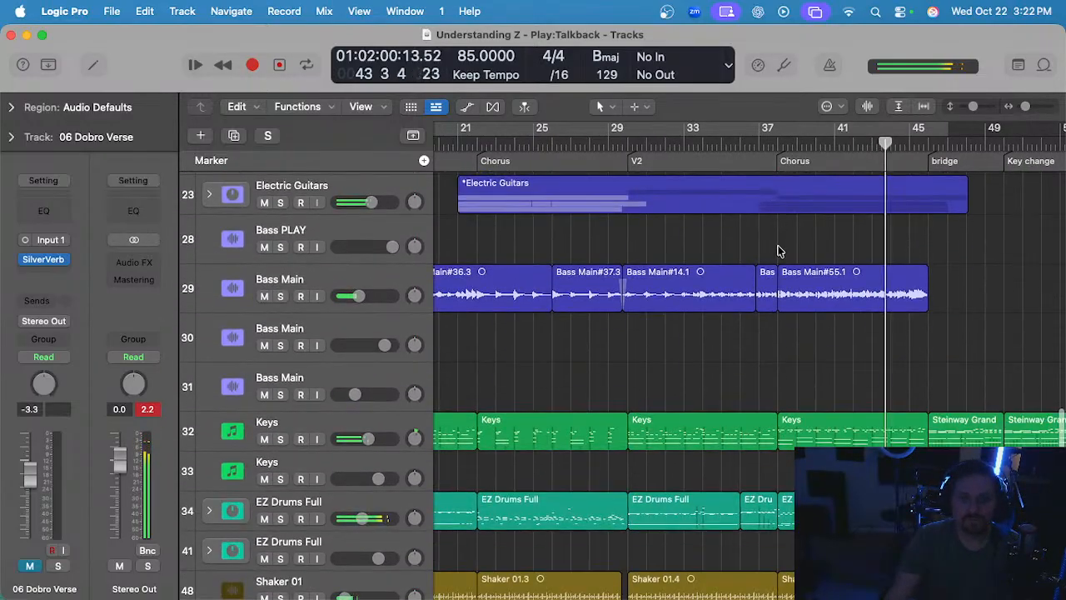
{"action": "scroll", "coordinate": [519, 318], "scroll_direction": "down", "scroll_amount": 2}
{"action": "scroll", "coordinate": [520, 315], "scroll_direction": "left", "scroll_amount": 1}
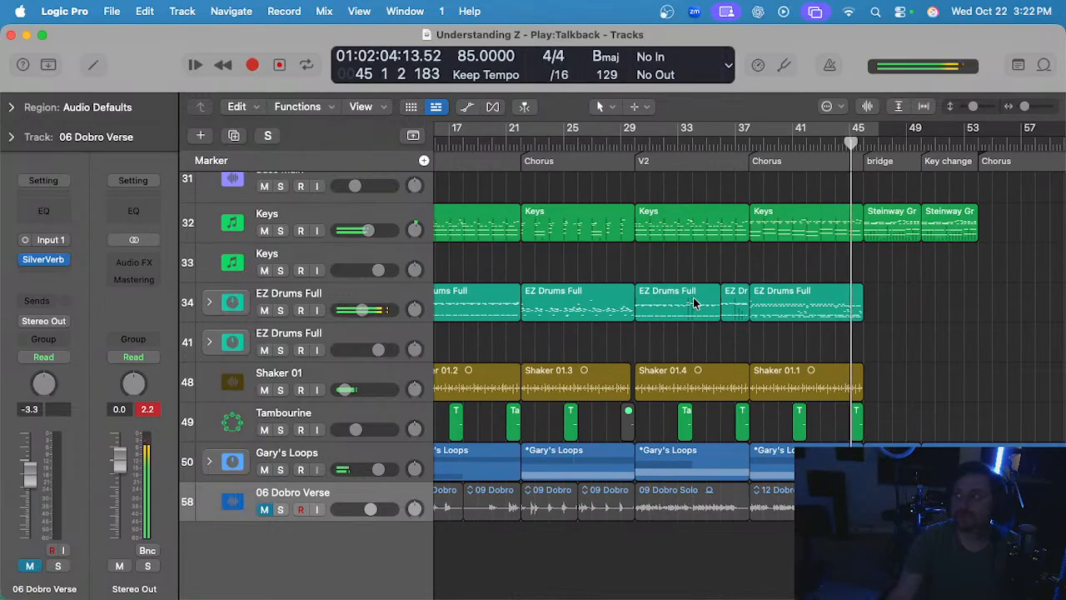
{"action": "scroll", "coordinate": [690, 295], "scroll_direction": "up", "scroll_amount": 5}
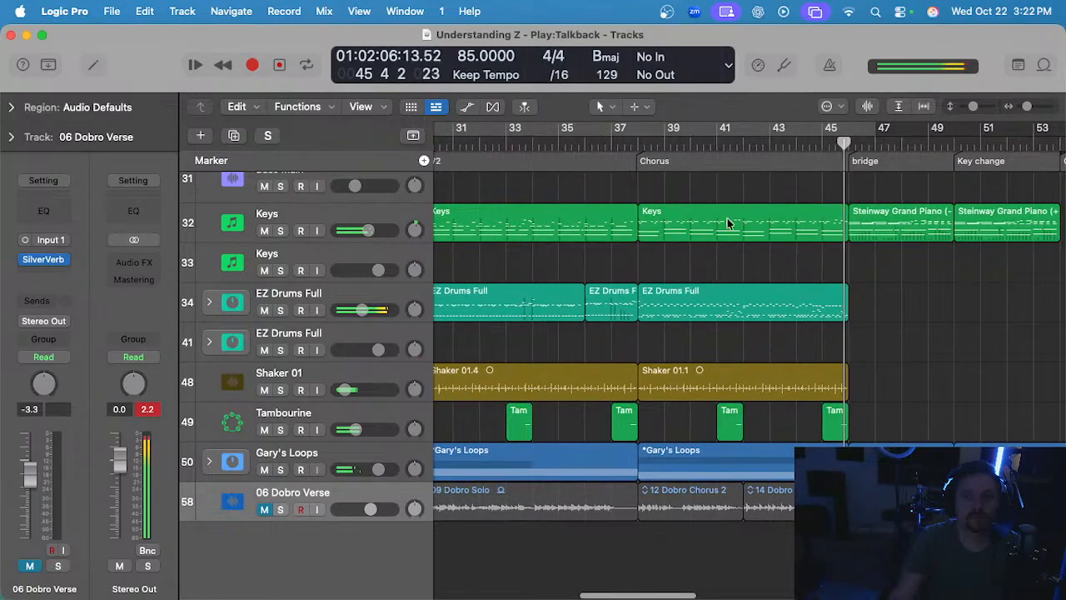
{"action": "scroll", "coordinate": [624, 251], "scroll_direction": "left", "scroll_amount": 1}
{"action": "scroll", "coordinate": [625, 250], "scroll_direction": "down", "scroll_amount": 2}
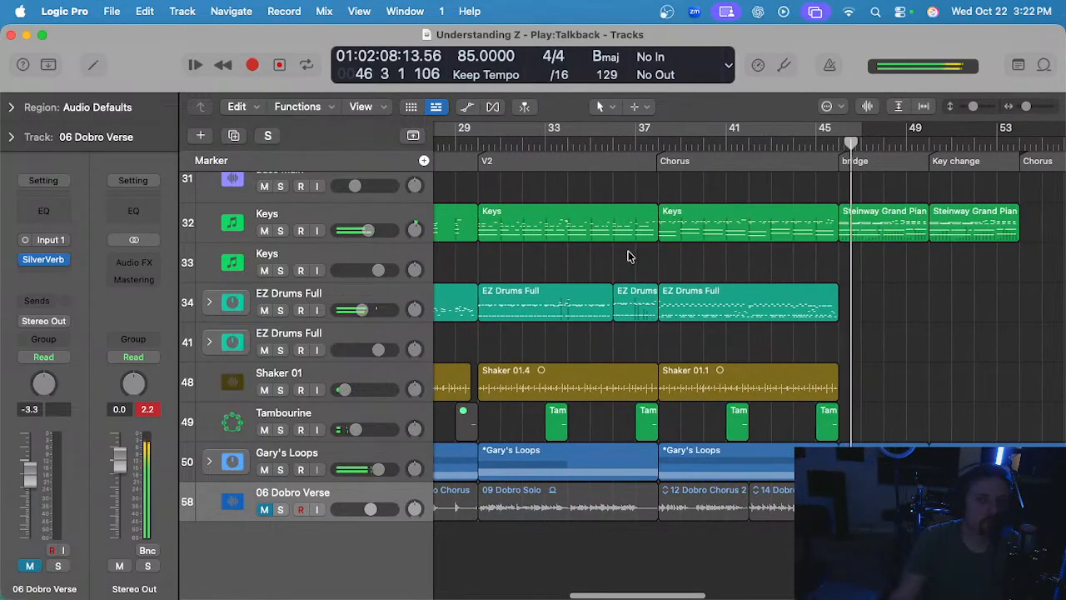
{"action": "scroll", "coordinate": [842, 214], "scroll_direction": "right", "scroll_amount": 4}
{"action": "scroll", "coordinate": [842, 214], "scroll_direction": "right", "scroll_amount": 1}
{"action": "scroll", "coordinate": [758, 302], "scroll_direction": "up", "scroll_amount": 4}
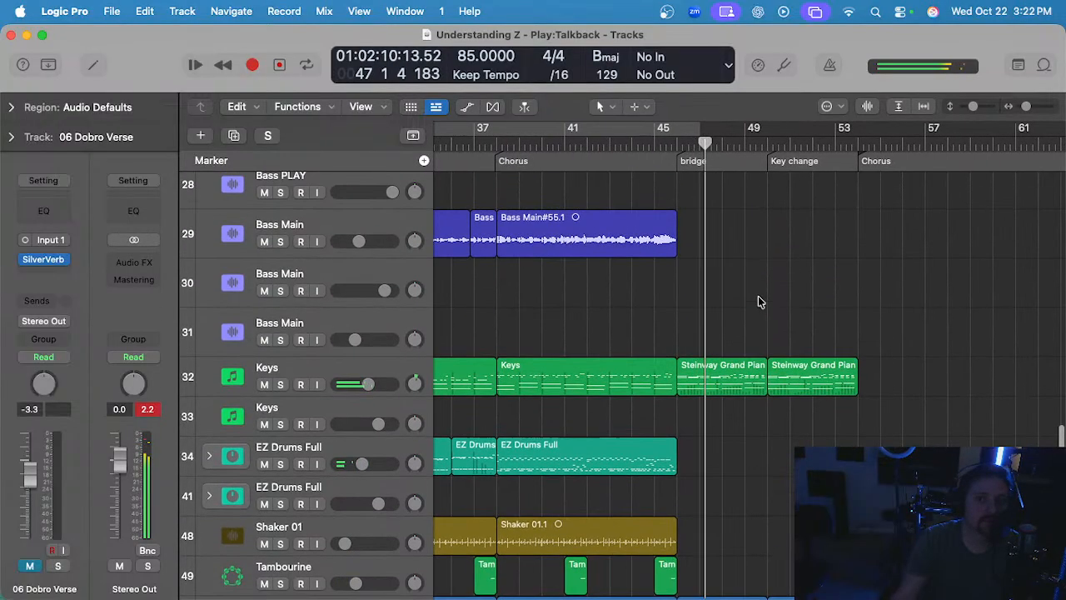
- Select the main Keys track and listen through the bridge and key change, checking which tracks have regions there
{"action": "left_click", "coordinate": [364, 372]}
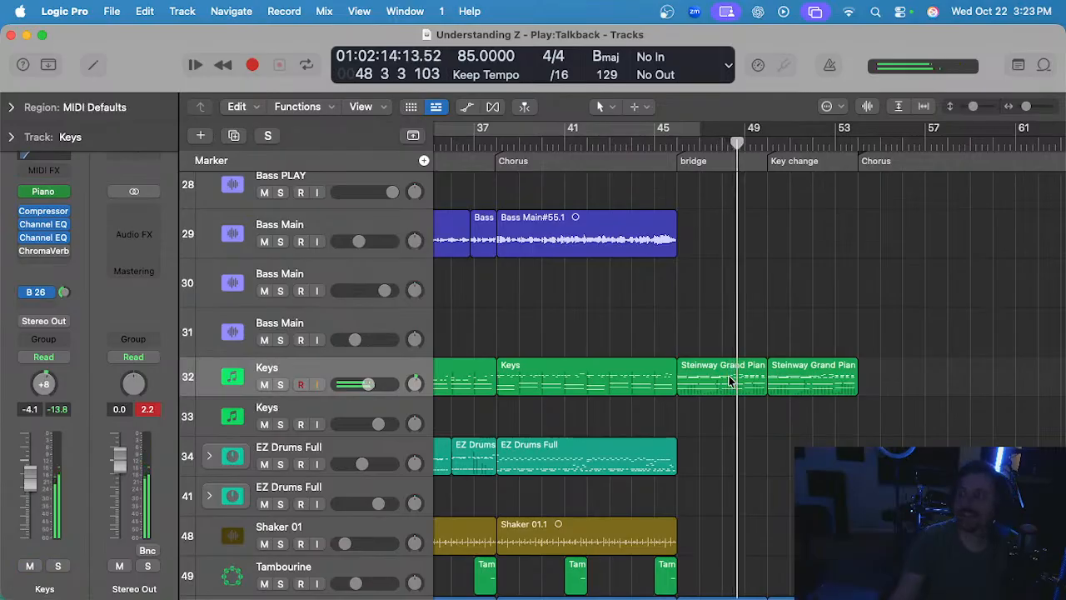
{"action": "scroll", "coordinate": [804, 227], "scroll_direction": "down", "scroll_amount": 1}
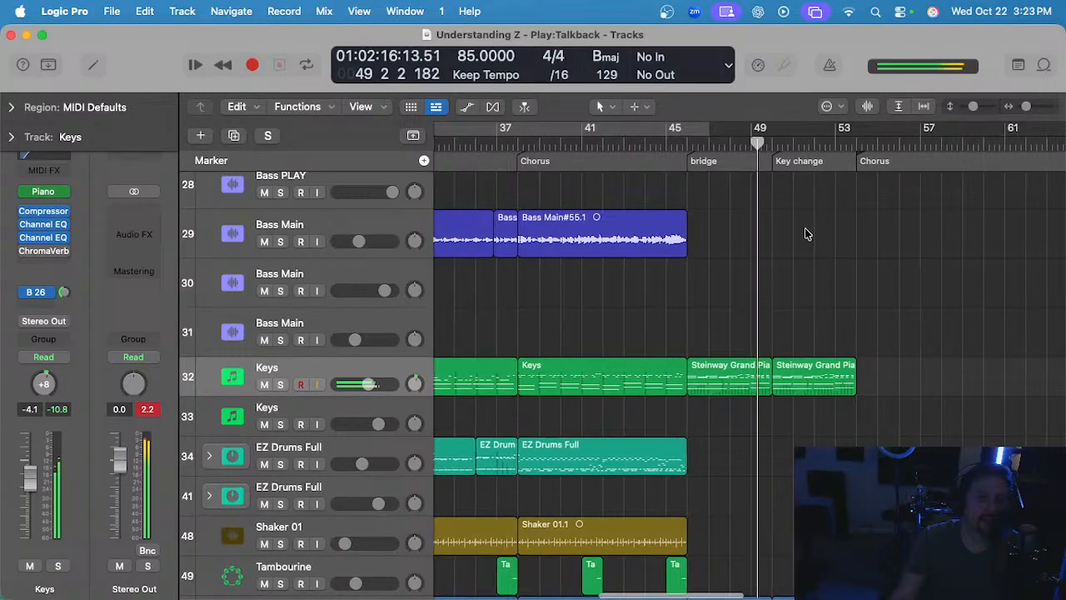
{"action": "scroll", "coordinate": [774, 238], "scroll_direction": "up", "scroll_amount": 3}
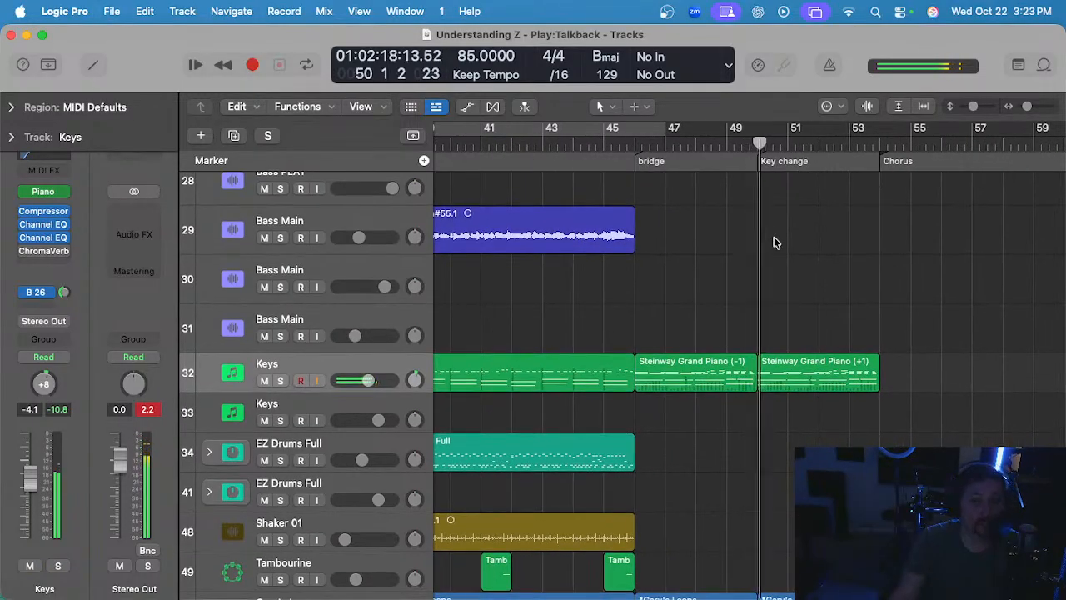
{"action": "scroll", "coordinate": [773, 237], "scroll_direction": "down", "scroll_amount": 1}
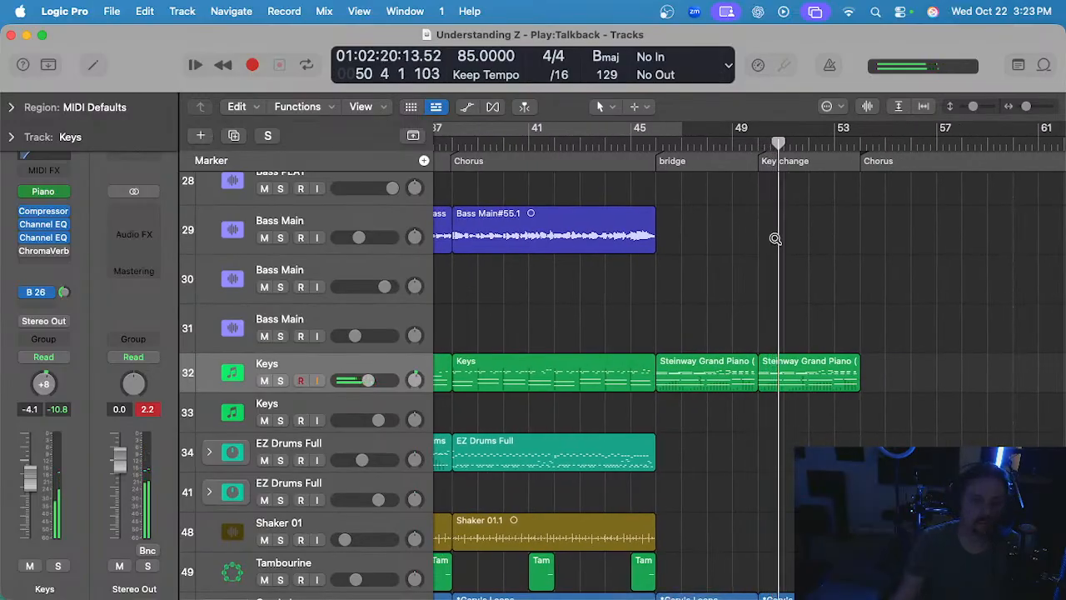
{"action": "scroll", "coordinate": [774, 237], "scroll_direction": "down", "scroll_amount": 1}
{"action": "scroll", "coordinate": [773, 237], "scroll_direction": "right", "scroll_amount": 4}
{"action": "scroll", "coordinate": [773, 238], "scroll_direction": "left", "scroll_amount": 2}
{"action": "scroll", "coordinate": [774, 238], "scroll_direction": "down", "scroll_amount": 2}
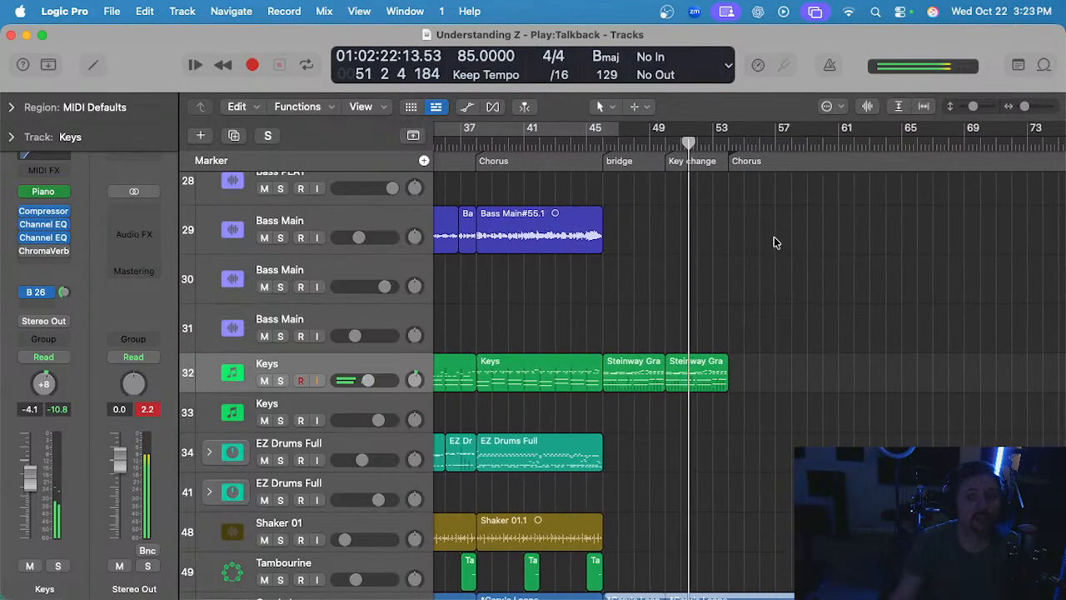
{"action": "scroll", "coordinate": [774, 238], "scroll_direction": "down", "scroll_amount": 4}
{"action": "scroll", "coordinate": [773, 238], "scroll_direction": "up", "scroll_amount": 15}
{"action": "scroll", "coordinate": [774, 237], "scroll_direction": "up", "scroll_amount": 5}
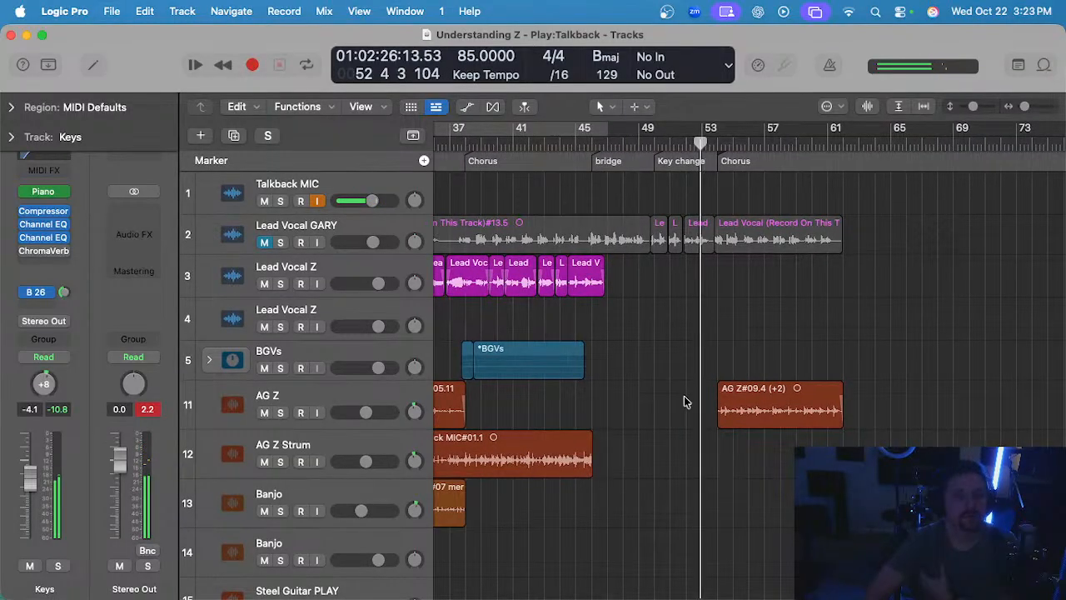
{"action": "scroll", "coordinate": [691, 396], "scroll_direction": "up", "scroll_amount": 3}
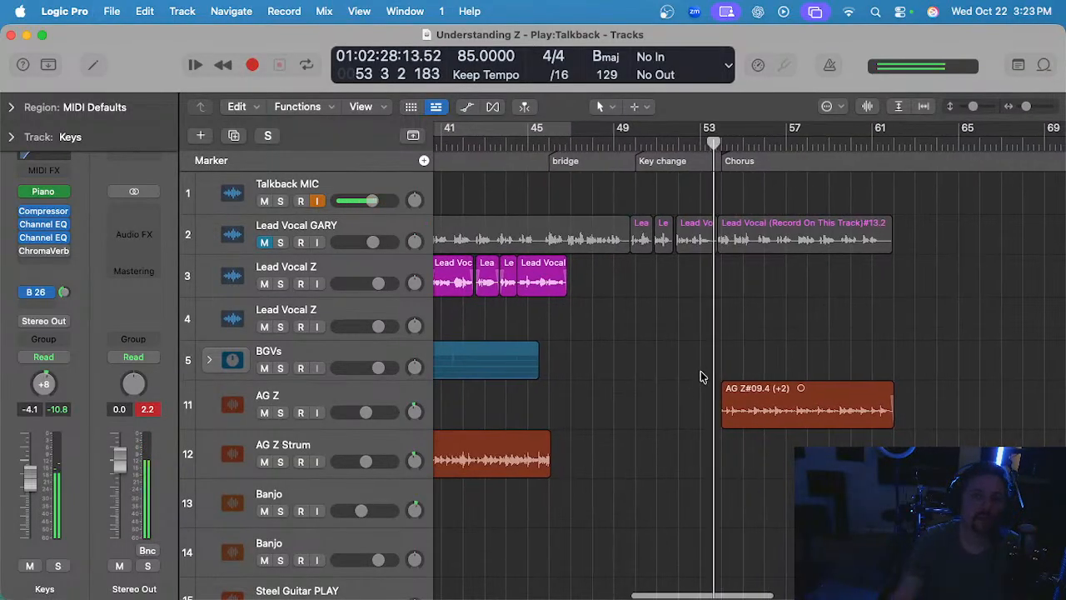
- Check the AG Z region in the final chorus, stop playback, and look over the tracks below it
{"action": "left_click", "coordinate": [843, 414]}
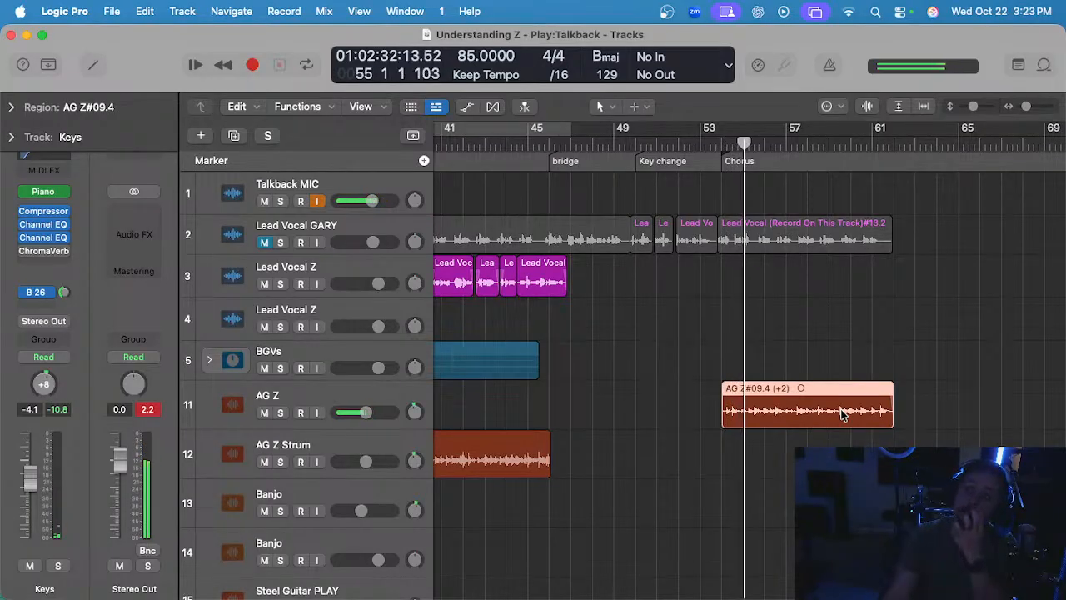
{"action": "left_click", "coordinate": [725, 331]}
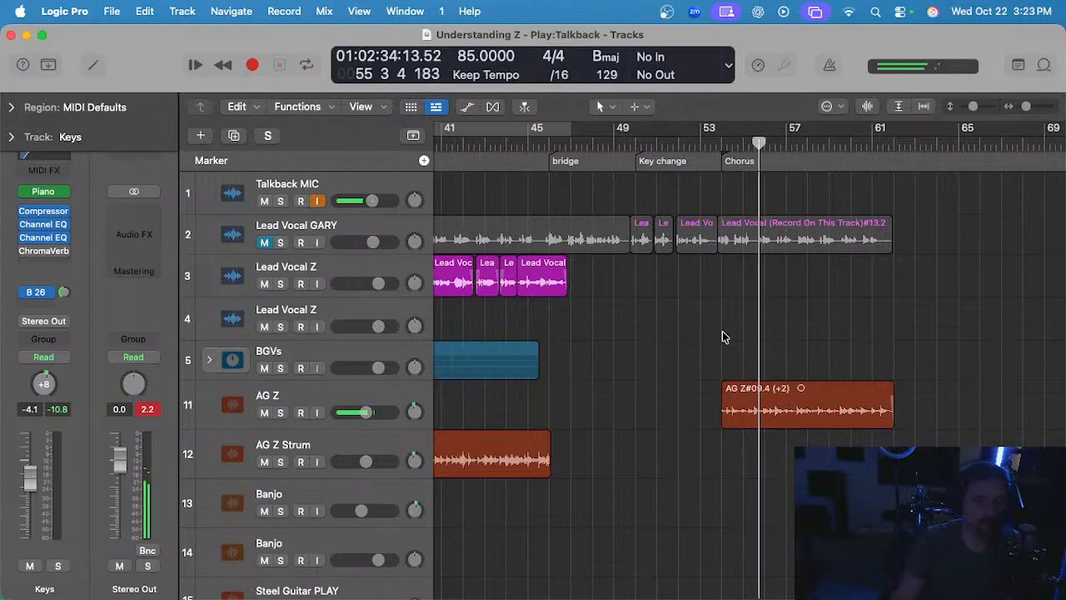
{"action": "key", "text": "super+Left"}
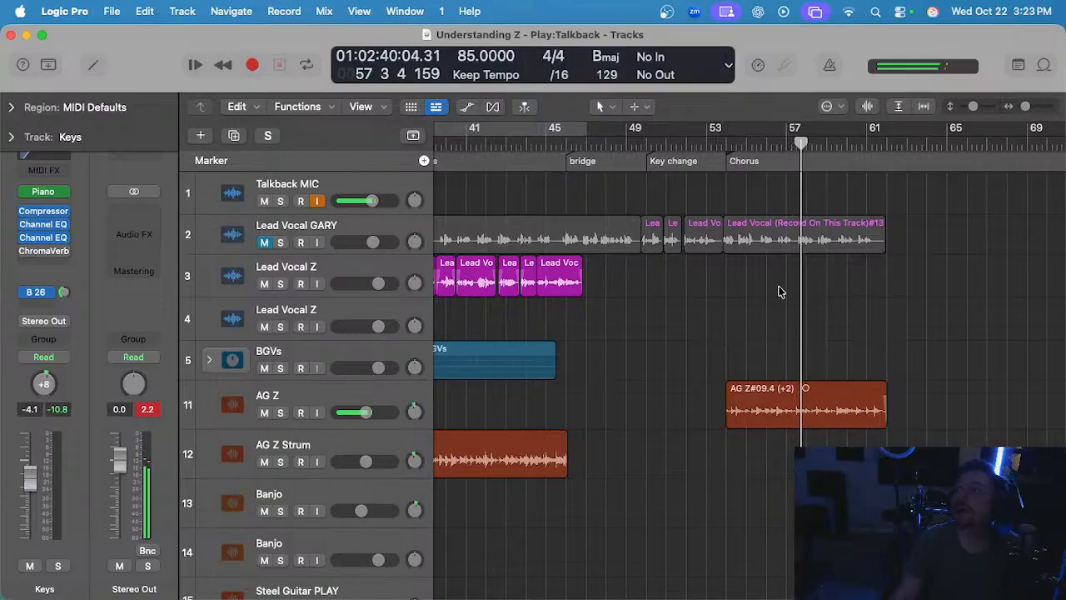
{"action": "scroll", "coordinate": [781, 292], "scroll_direction": "left", "scroll_amount": 1}
{"action": "scroll", "coordinate": [781, 291], "scroll_direction": "down", "scroll_amount": 10}
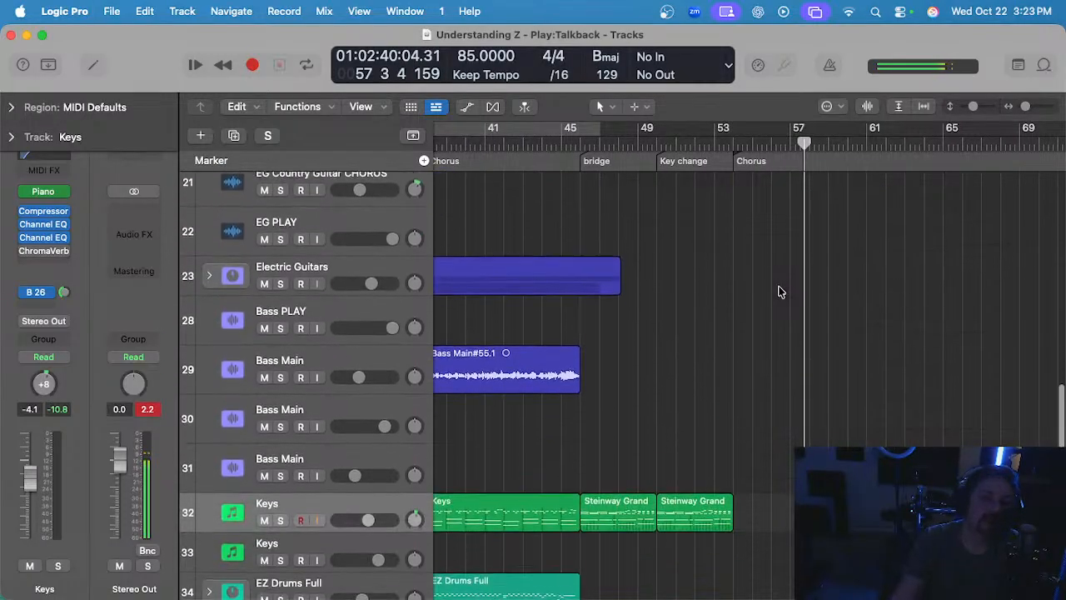
{"action": "scroll", "coordinate": [781, 291], "scroll_direction": "down", "scroll_amount": 1}
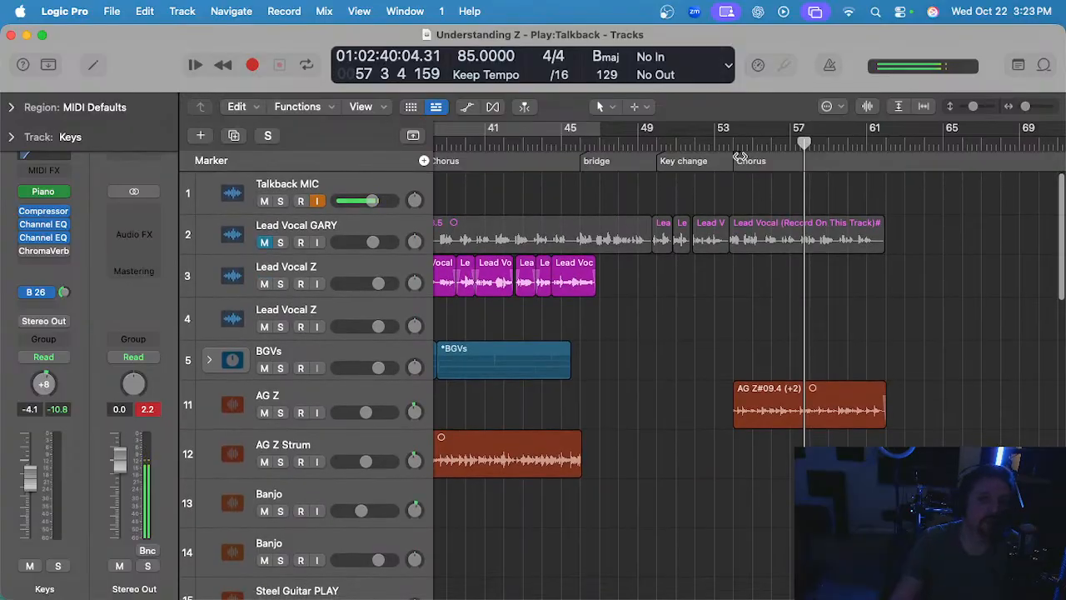
- Place the playhead at bar 53 and at bar 54, the start of the final chorus, and view the whole arrangement
{"action": "left_click", "coordinate": [712, 147]}
{"action": "scroll", "coordinate": [707, 294], "scroll_direction": "up", "scroll_amount": 4}
{"action": "scroll", "coordinate": [708, 294], "scroll_direction": "down", "scroll_amount": 1}
{"action": "scroll", "coordinate": [708, 296], "scroll_direction": "down", "scroll_amount": 2}
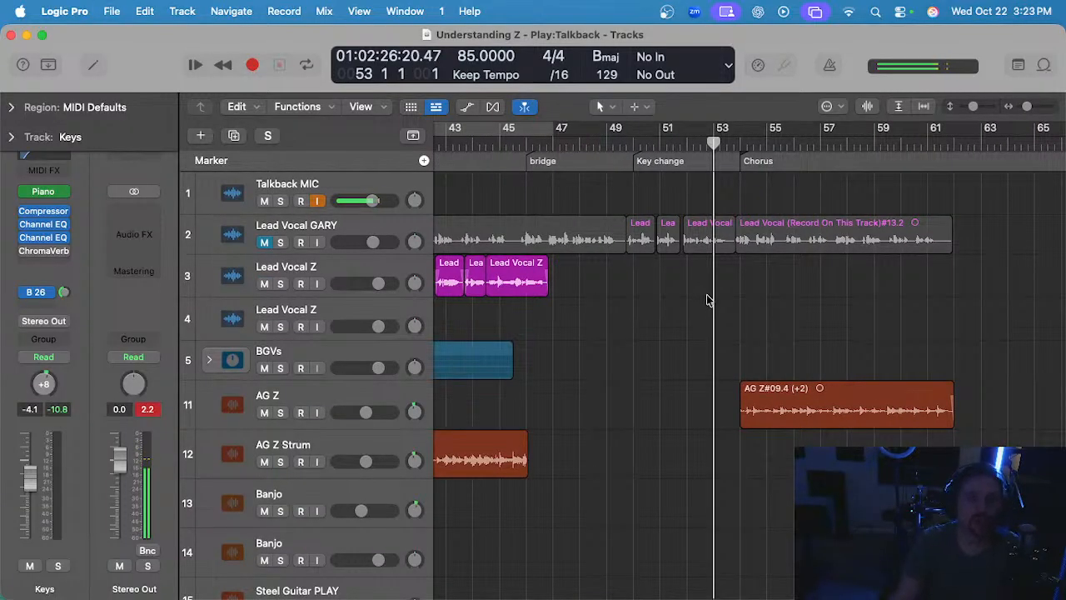
{"action": "left_click", "coordinate": [741, 145]}
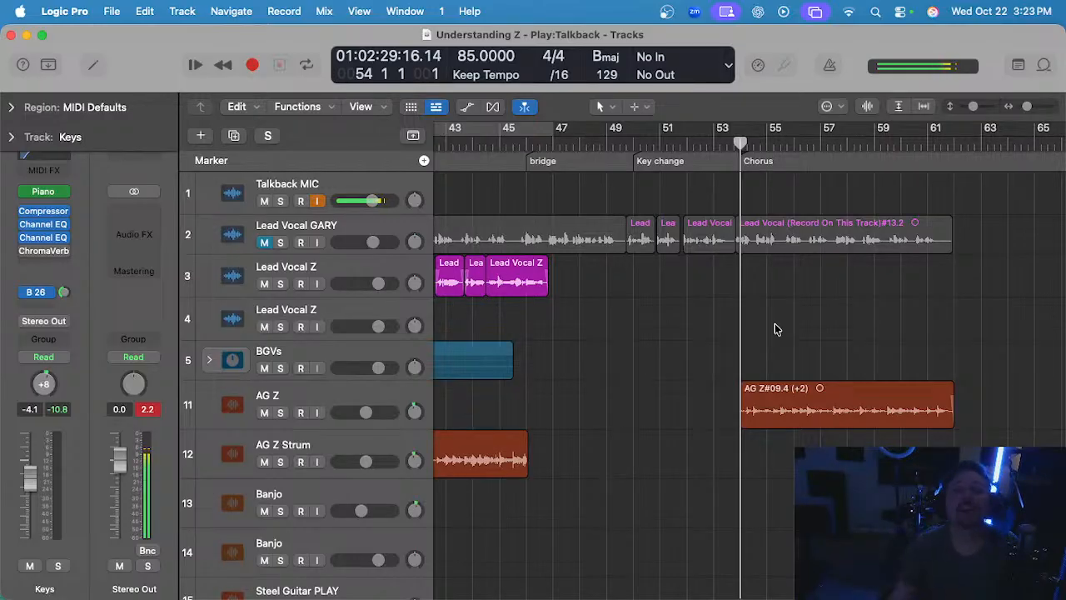
{"action": "scroll", "coordinate": [774, 329], "scroll_direction": "down", "scroll_amount": 2}
{"action": "scroll", "coordinate": [775, 328], "scroll_direction": "down", "scroll_amount": 1}
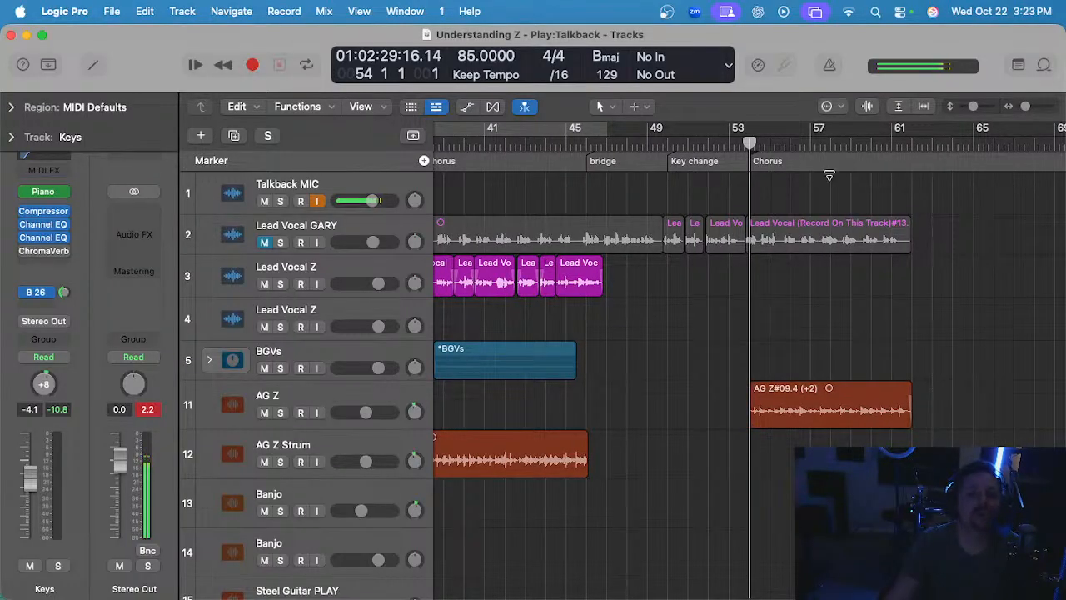
{"action": "scroll", "coordinate": [830, 307], "scroll_direction": "down", "scroll_amount": 2}
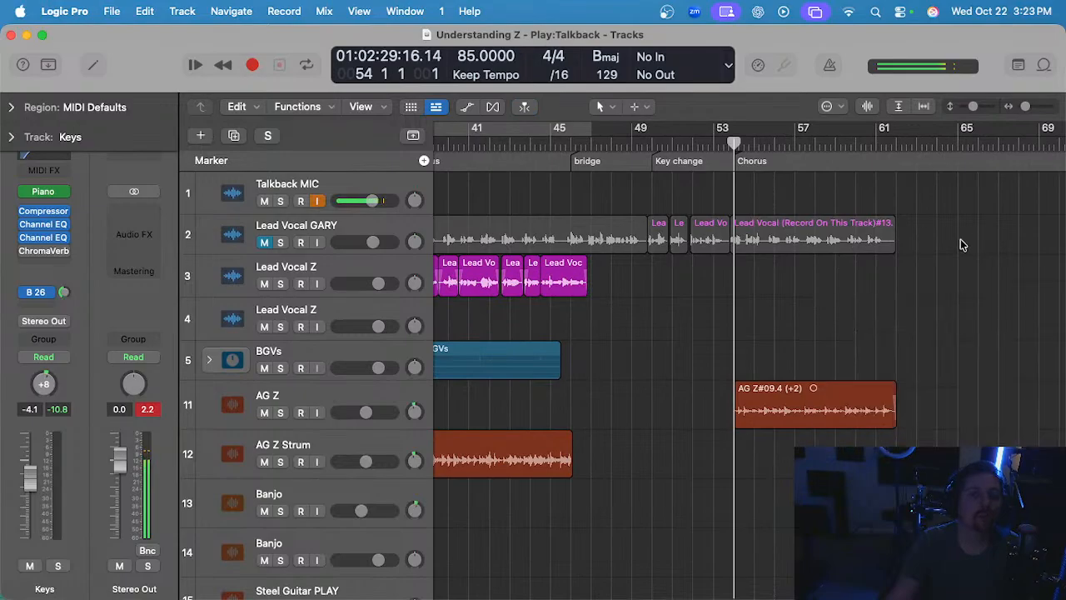
{"action": "scroll", "coordinate": [960, 239], "scroll_direction": "down", "scroll_amount": 2}
{"action": "scroll", "coordinate": [960, 239], "scroll_direction": "down", "scroll_amount": 5}
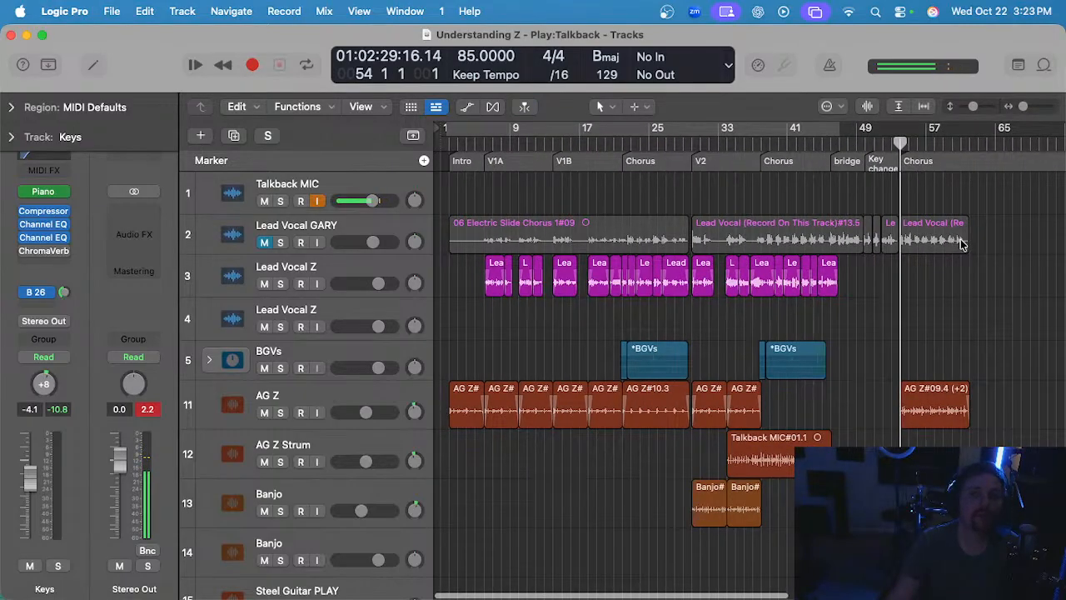
- Examine the song's ending by moving the playhead to bar 62, out to bar 74, and back to bar 62
{"action": "left_click", "coordinate": [939, 143]}
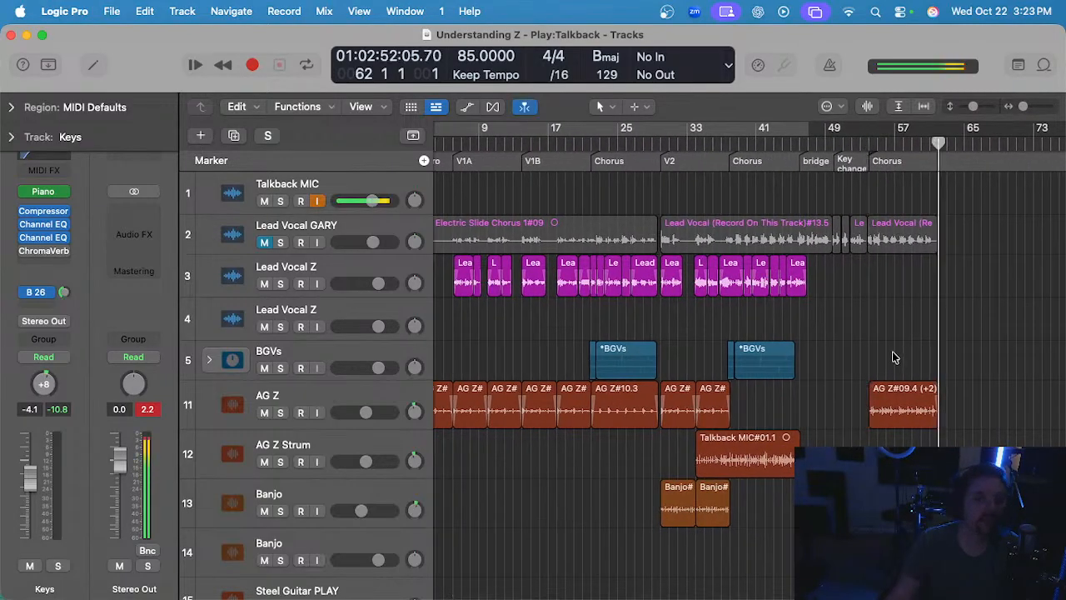
{"action": "key", "text": "space"}
{"action": "scroll", "coordinate": [833, 250], "scroll_direction": "up", "scroll_amount": 2}
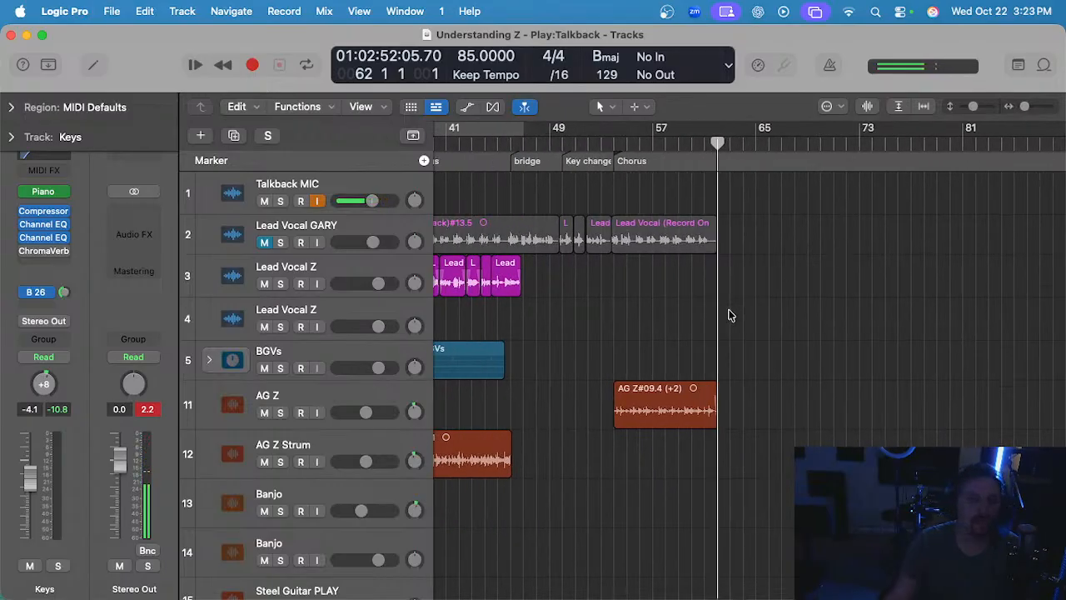
{"action": "left_click_drag", "start_coordinate": [717, 284], "coordinate": [872, 283]}
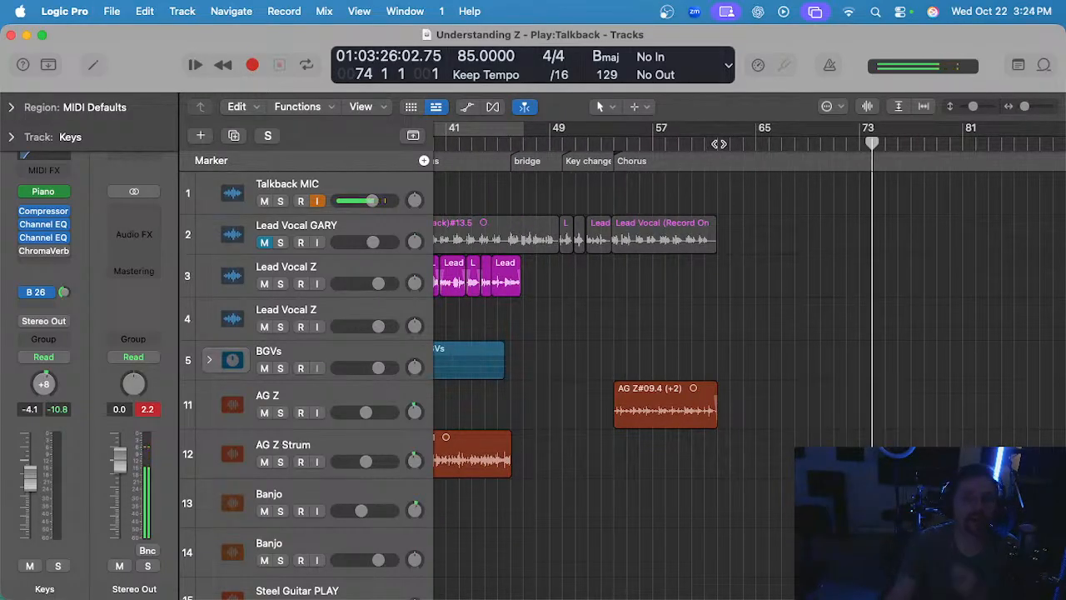
{"action": "left_click", "coordinate": [718, 144]}
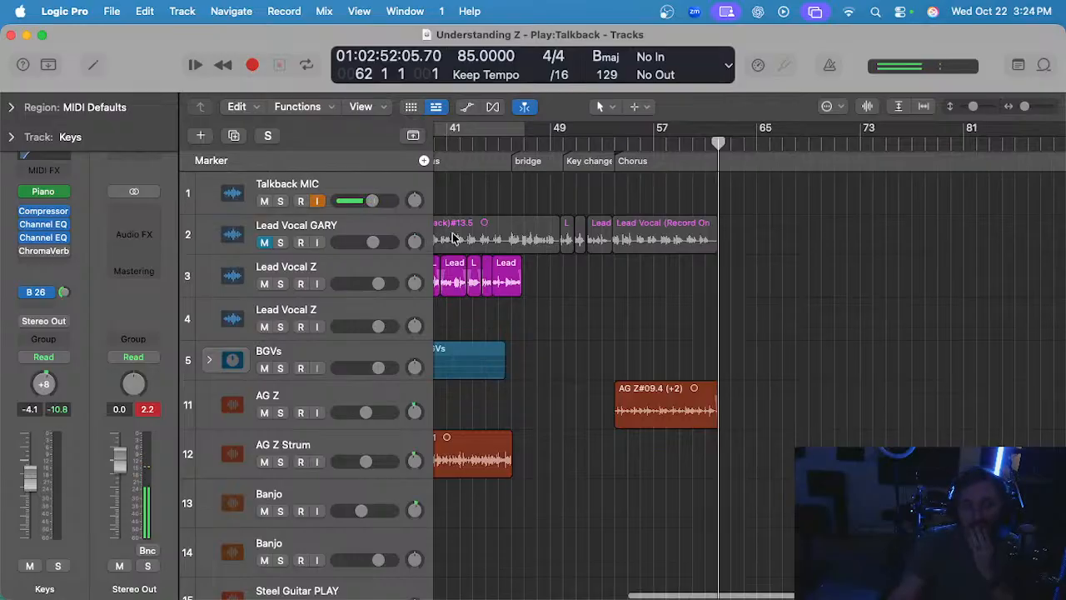
- Return the playhead to bar 2 at the start of the Intro and review all tracks down to the Dobro Verse
{"action": "scroll", "coordinate": [572, 194], "scroll_direction": "left", "scroll_amount": 15}
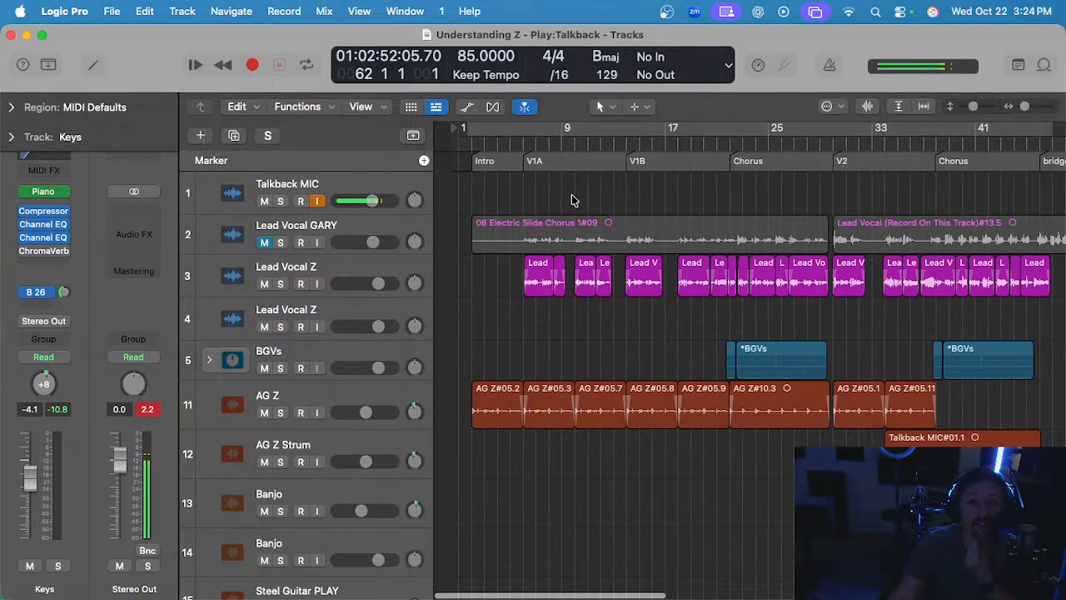
{"action": "left_click", "coordinate": [454, 143]}
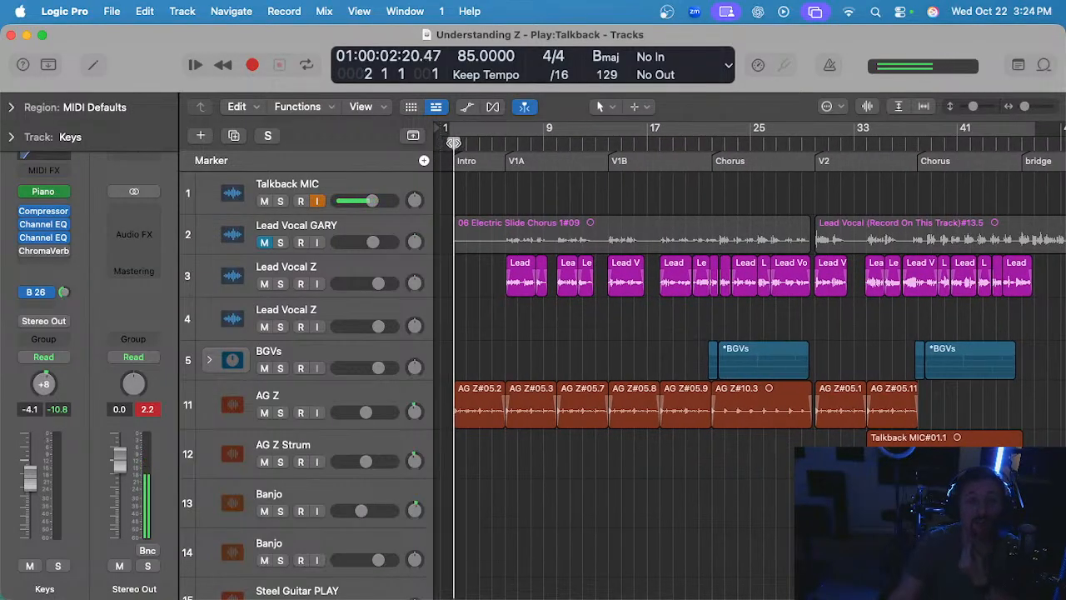
{"action": "scroll", "coordinate": [491, 346], "scroll_direction": "left", "scroll_amount": 3}
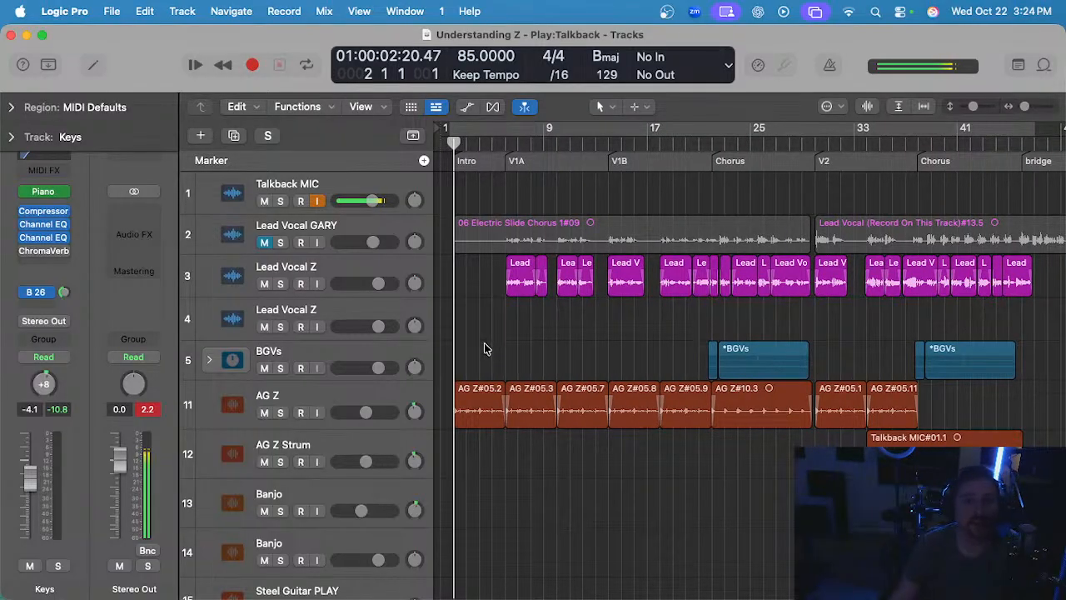
{"action": "scroll", "coordinate": [485, 346], "scroll_direction": "up", "scroll_amount": 4}
{"action": "scroll", "coordinate": [484, 343], "scroll_direction": "down", "scroll_amount": 5}
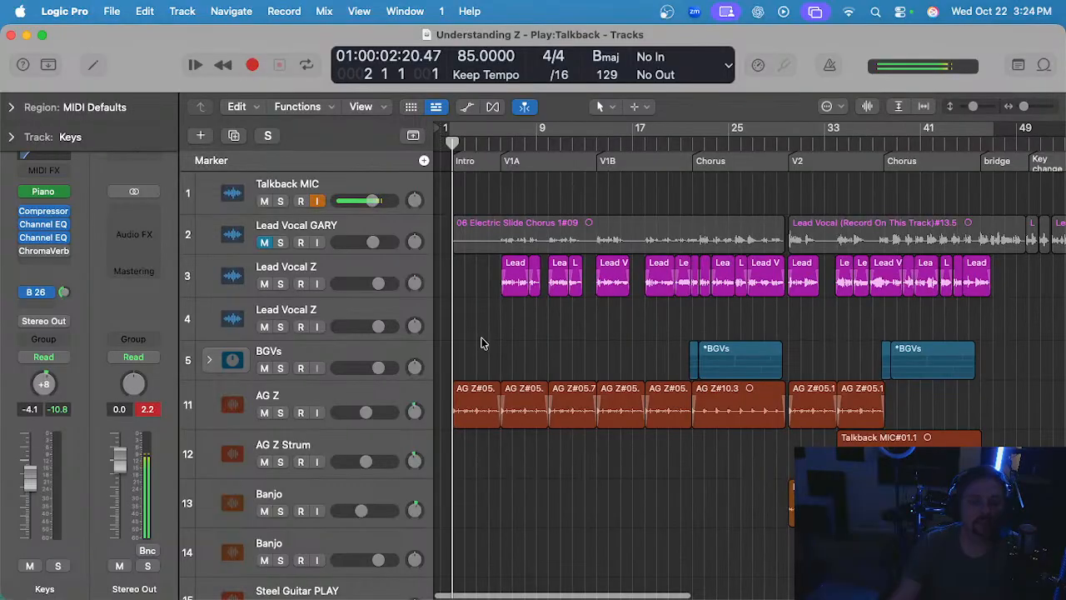
{"action": "scroll", "coordinate": [480, 343], "scroll_direction": "down", "scroll_amount": 12}
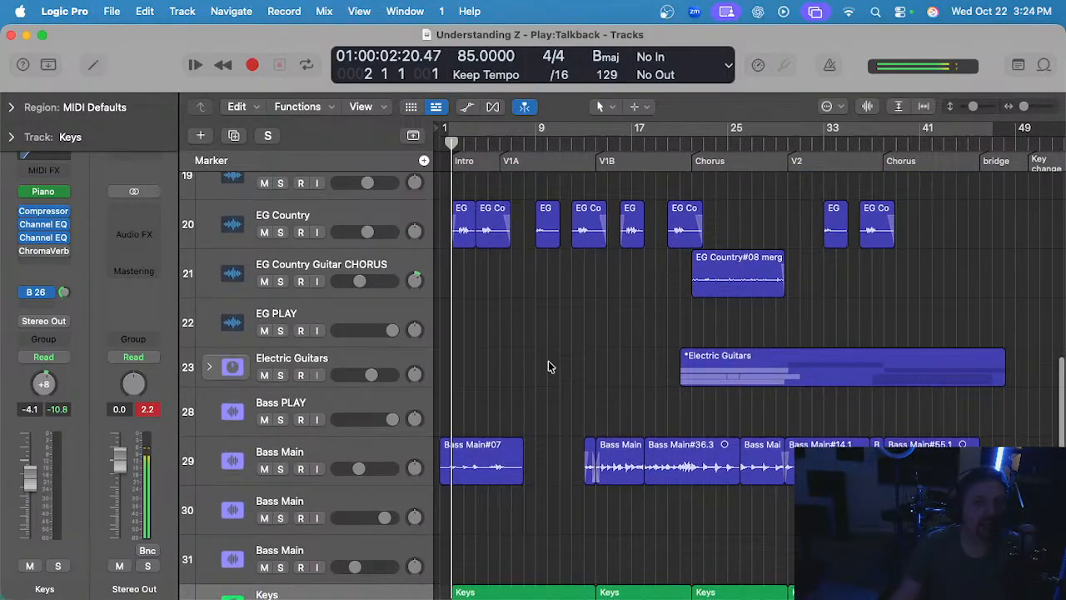
{"action": "scroll", "coordinate": [547, 367], "scroll_direction": "down", "scroll_amount": 10}
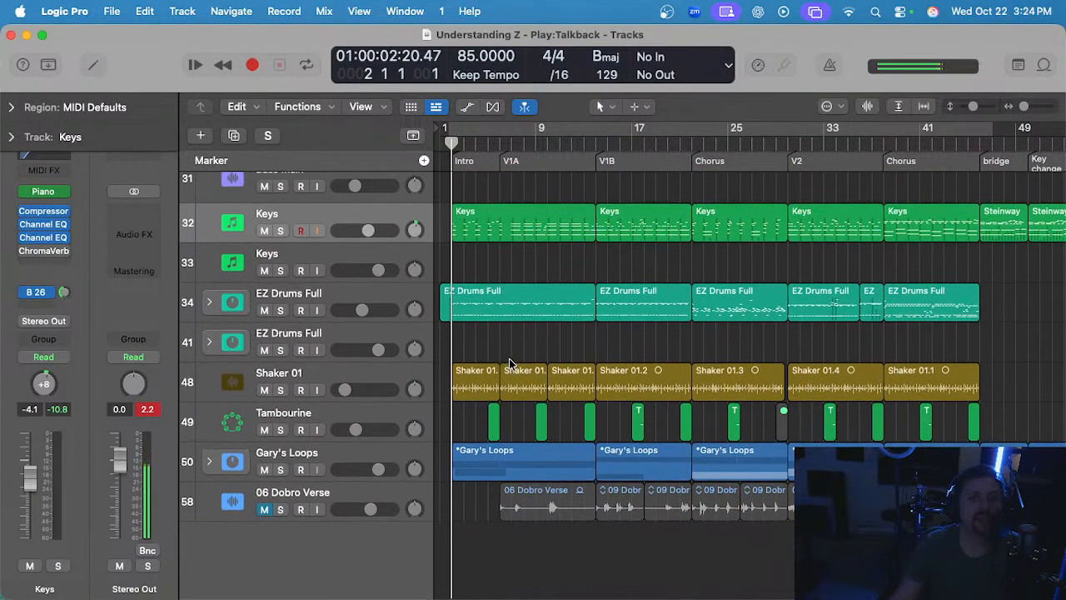
- Review the tracks from the top of the session and across the arrangement from the Intro to verse 2, selecting the AG Z track
{"action": "scroll", "coordinate": [499, 366], "scroll_direction": "up", "scroll_amount": 12}
{"action": "scroll", "coordinate": [476, 373], "scroll_direction": "up", "scroll_amount": 3}
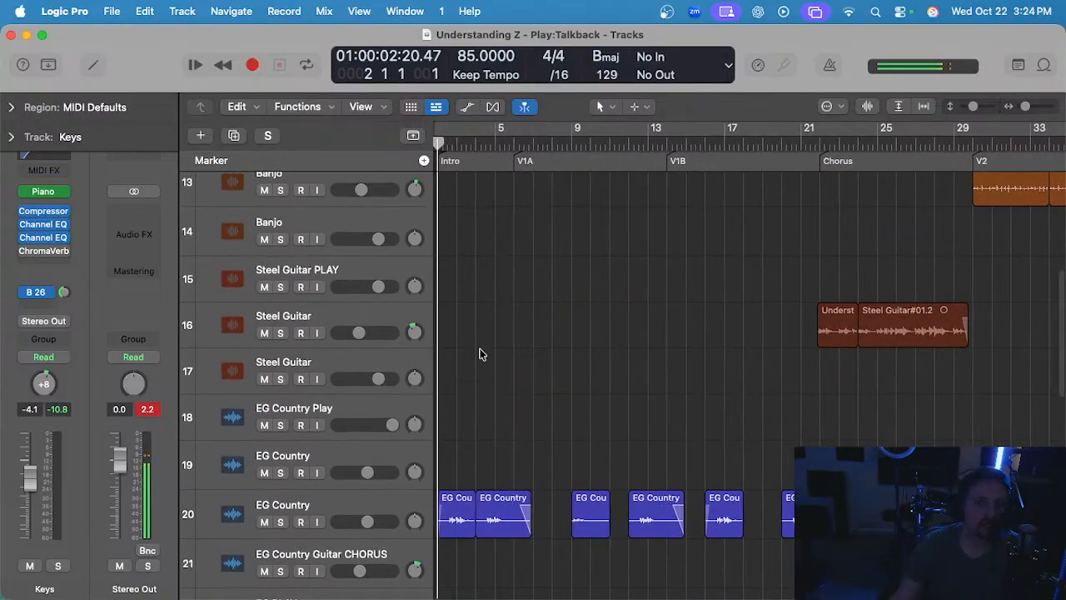
{"action": "scroll", "coordinate": [482, 337], "scroll_direction": "left", "scroll_amount": 2}
{"action": "scroll", "coordinate": [495, 350], "scroll_direction": "up", "scroll_amount": 10}
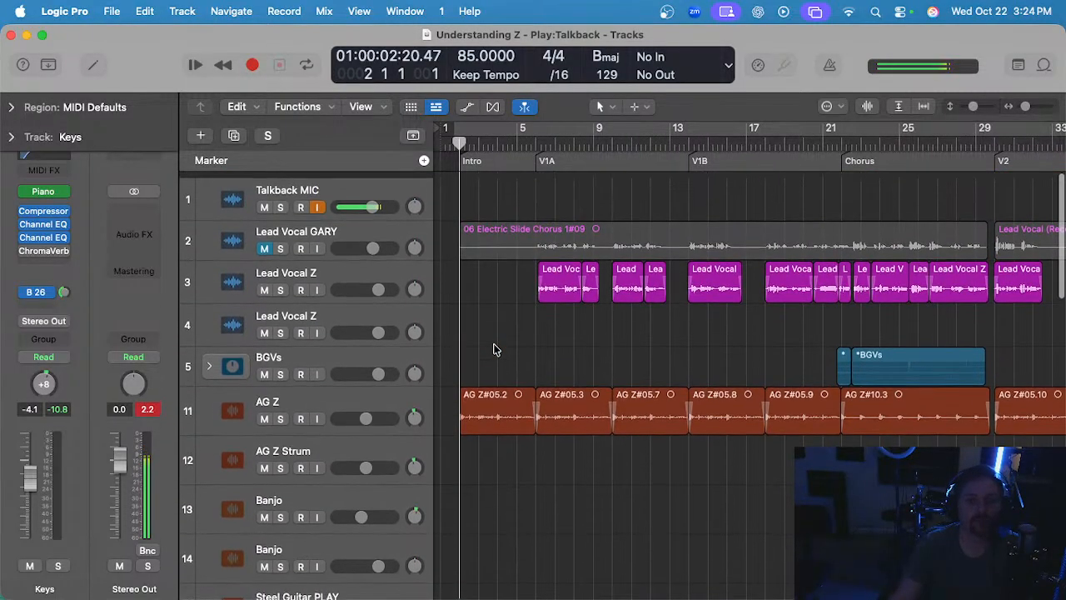
{"action": "left_click", "coordinate": [345, 388]}
{"action": "left_click", "coordinate": [527, 329]}
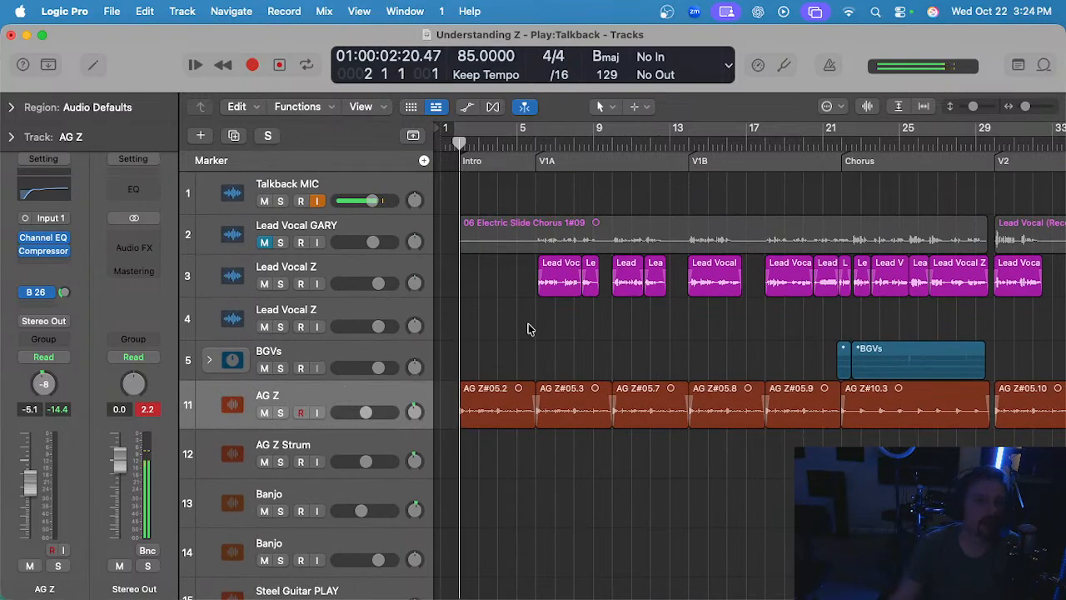
{"action": "scroll", "coordinate": [496, 328], "scroll_direction": "up", "scroll_amount": 2}
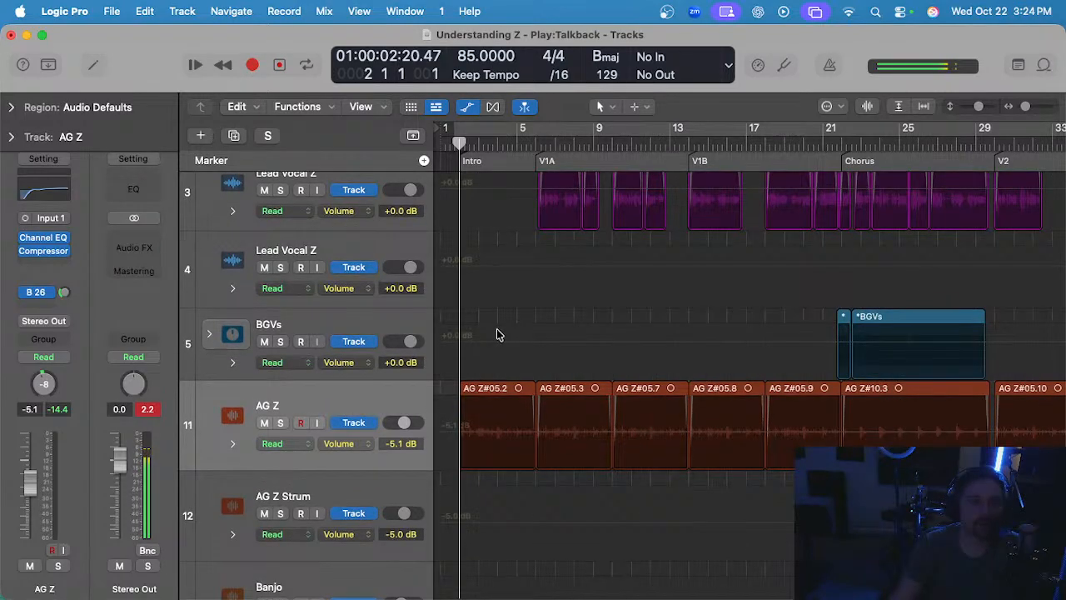
{"action": "scroll", "coordinate": [497, 328], "scroll_direction": "down", "scroll_amount": 2}
{"action": "scroll", "coordinate": [495, 333], "scroll_direction": "down", "scroll_amount": 2}
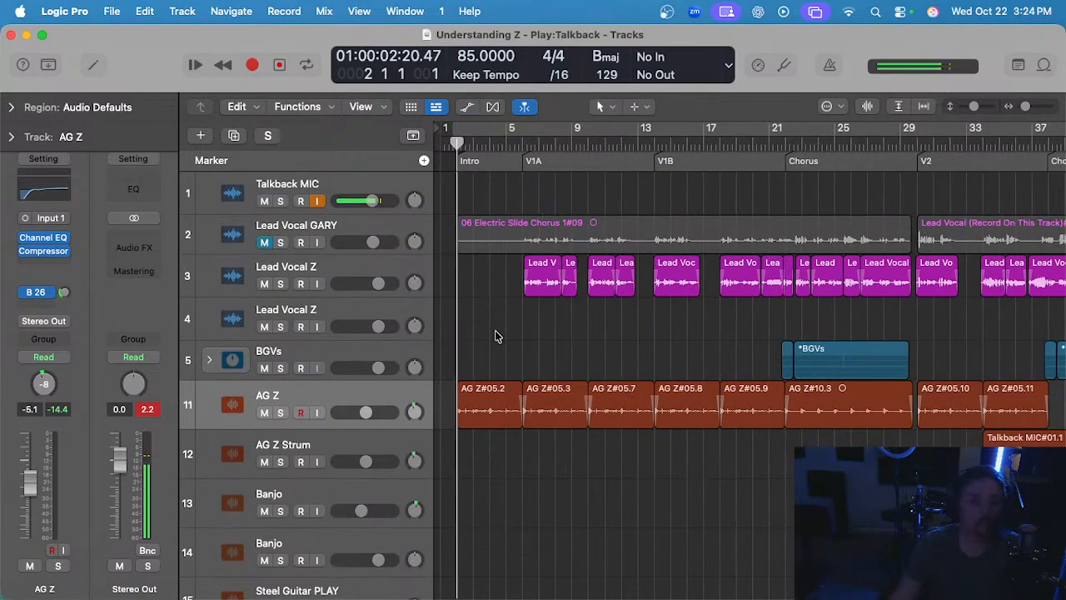
{"action": "scroll", "coordinate": [484, 331], "scroll_direction": "right", "scroll_amount": 10}
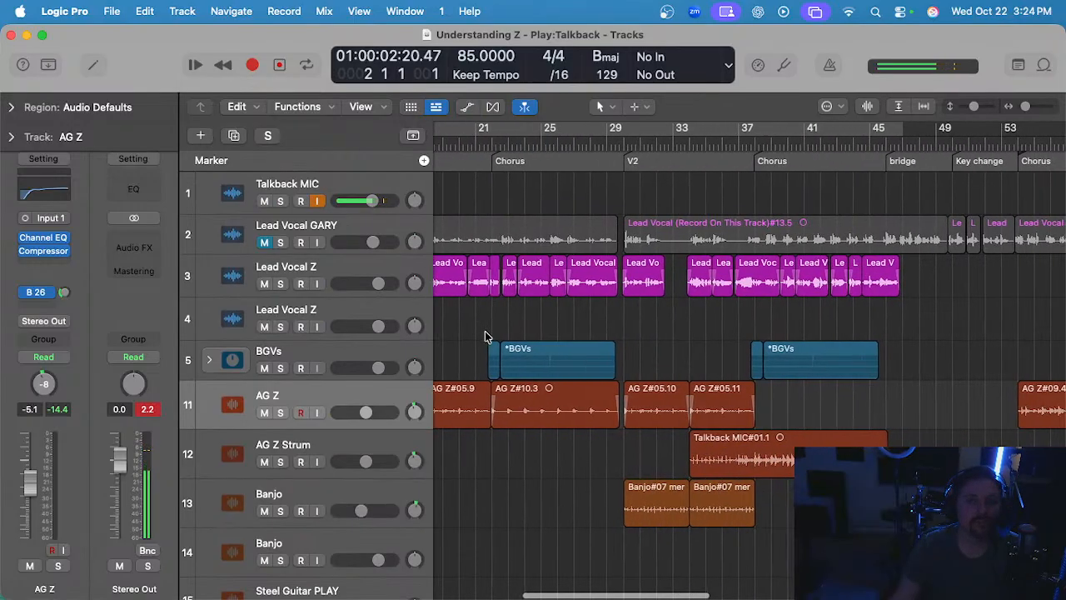
- Play the start of V2 from bar 30 with the Banjo track selected, and return the playhead to bar 30
{"action": "left_click", "coordinate": [623, 140]}
{"action": "left_click", "coordinate": [352, 483]}
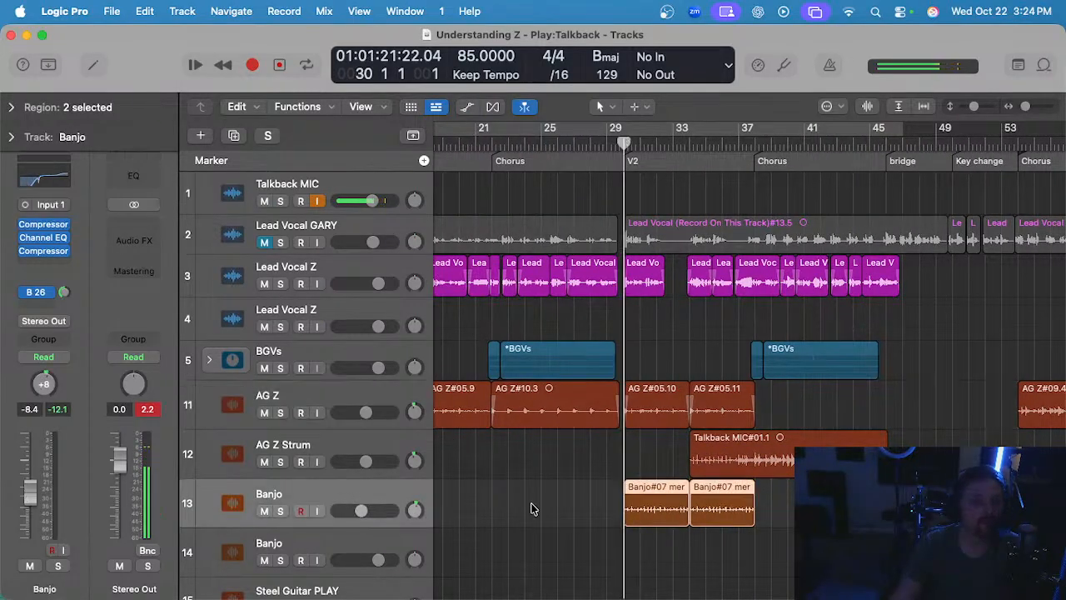
{"action": "key", "text": "space"}
{"action": "scroll", "coordinate": [574, 499], "scroll_direction": "up", "scroll_amount": 2}
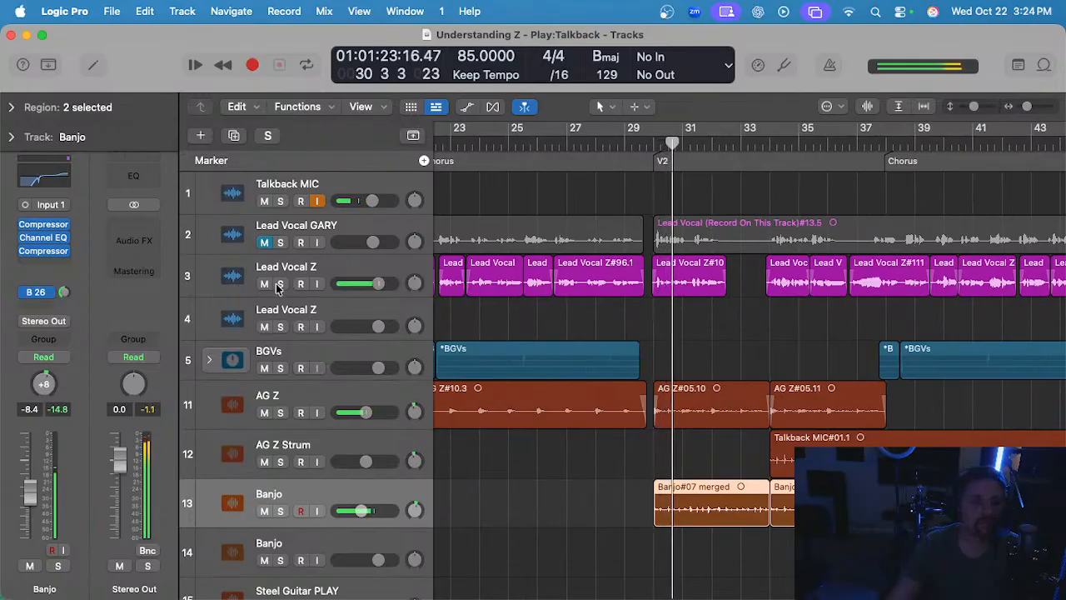
{"action": "scroll", "coordinate": [637, 433], "scroll_direction": "down", "scroll_amount": 5}
{"action": "scroll", "coordinate": [637, 433], "scroll_direction": "up", "scroll_amount": 1}
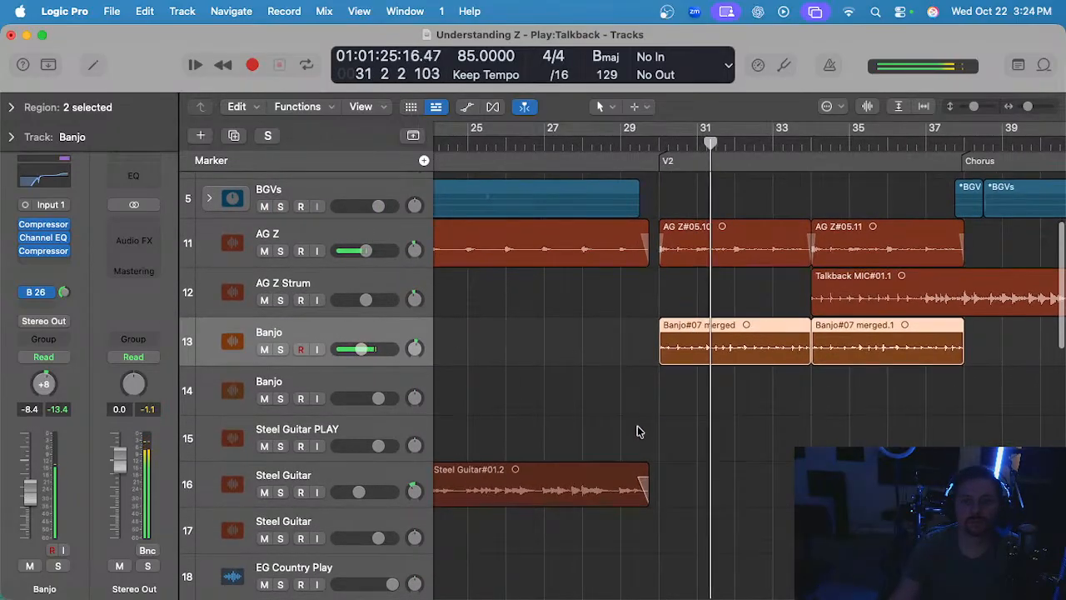
{"action": "left_click", "coordinate": [658, 145]}
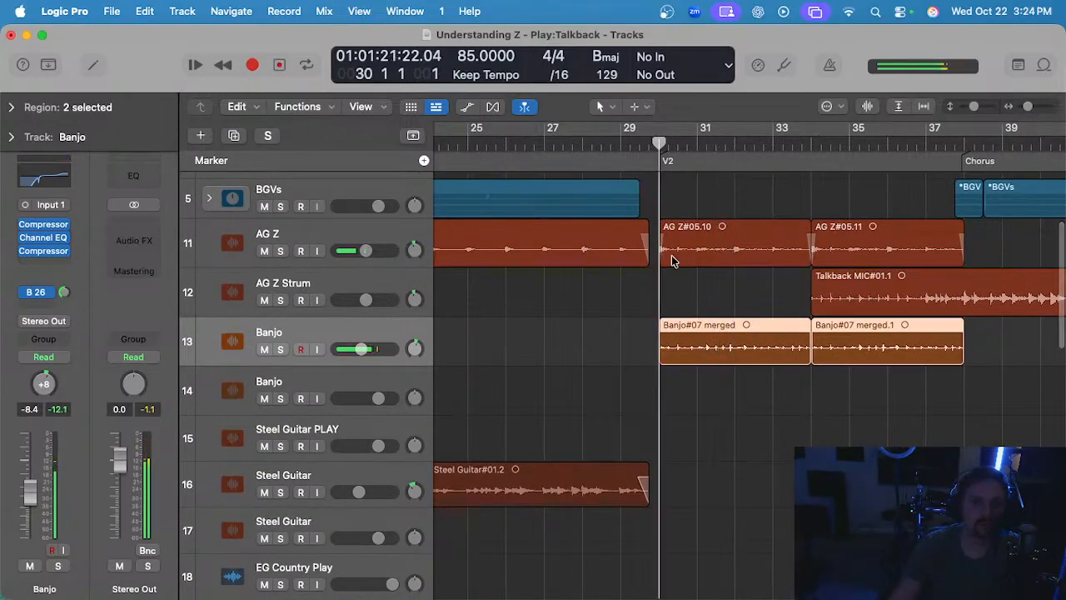
- Open the first Banjo region of V2 in the audio editor, look over its waveform, and close the editor
{"action": "double_click", "coordinate": [706, 340]}
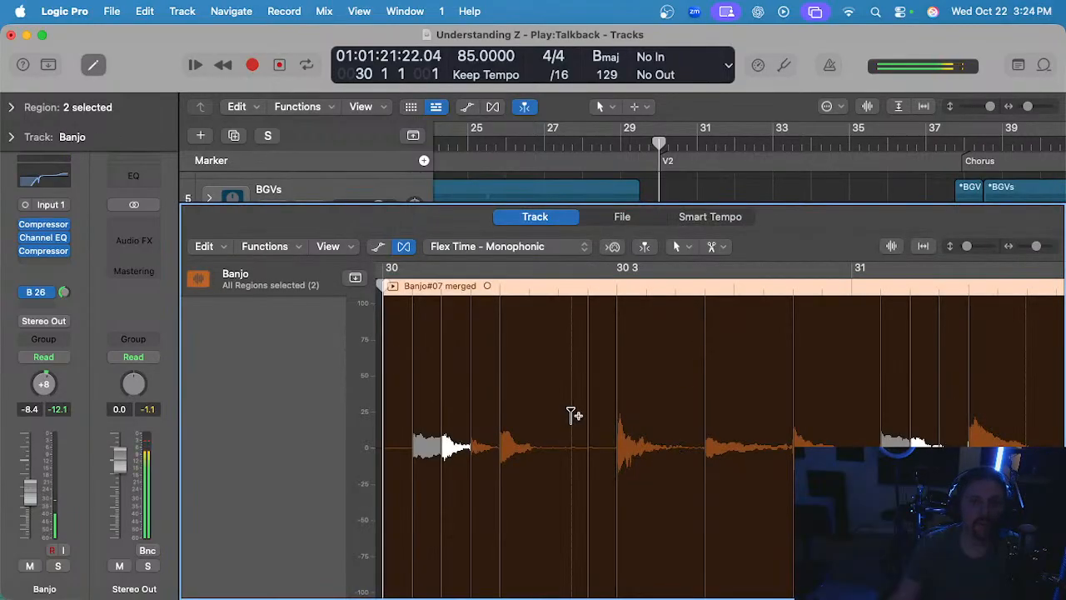
{"action": "scroll", "coordinate": [573, 415], "scroll_direction": "left", "scroll_amount": 3}
{"action": "key", "text": "e"}
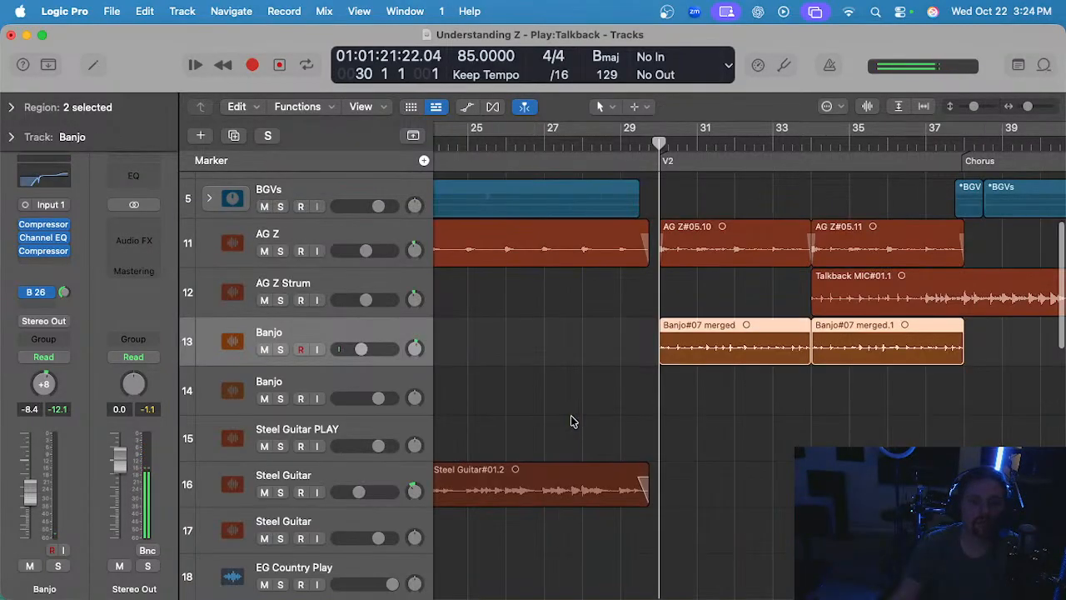
- Delete the second Banjo region in V2, which starts at bar 34
{"action": "left_click_drag", "start_coordinate": [609, 332], "coordinate": [977, 350]}
{"action": "scroll", "coordinate": [926, 355], "scroll_direction": "down", "scroll_amount": 10}
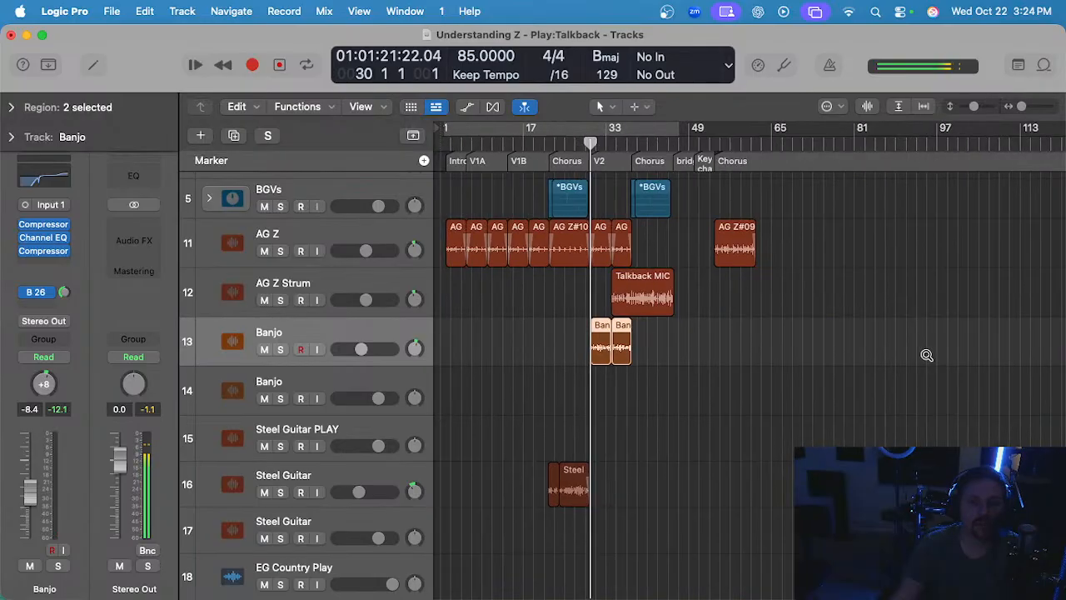
{"action": "scroll", "coordinate": [601, 355], "scroll_direction": "up", "scroll_amount": 3}
{"action": "scroll", "coordinate": [599, 356], "scroll_direction": "up", "scroll_amount": 4}
{"action": "left_click", "coordinate": [614, 345]}
{"action": "key", "text": "Delete"}
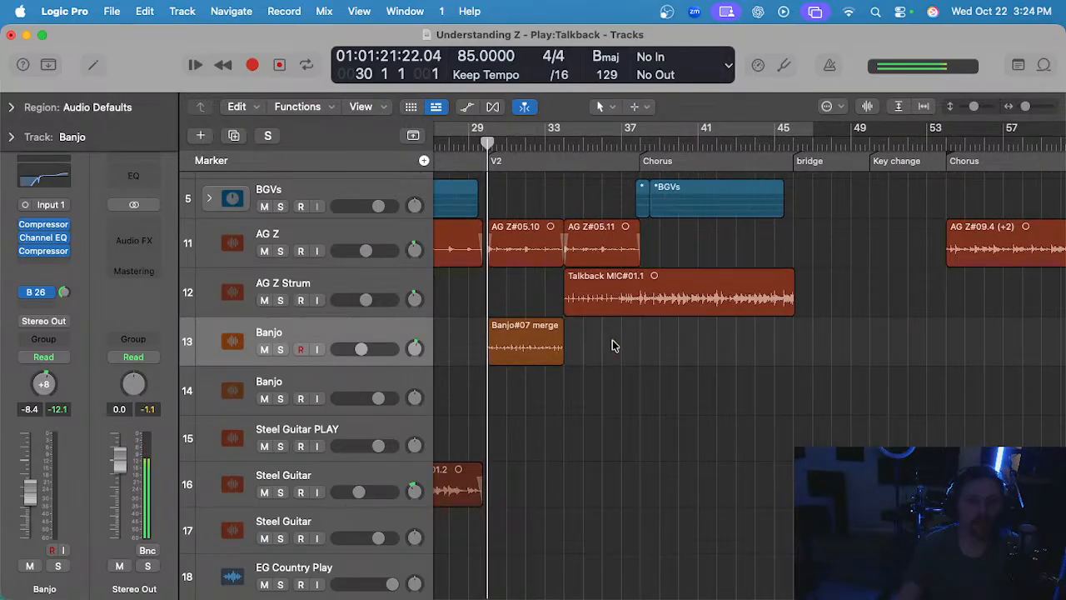
- Bounce the remaining Banjo region in place and move the bounced region down to the empty Banjo track
{"action": "left_click", "coordinate": [527, 348]}
{"action": "scroll", "coordinate": [526, 346], "scroll_direction": "left", "scroll_amount": 5}
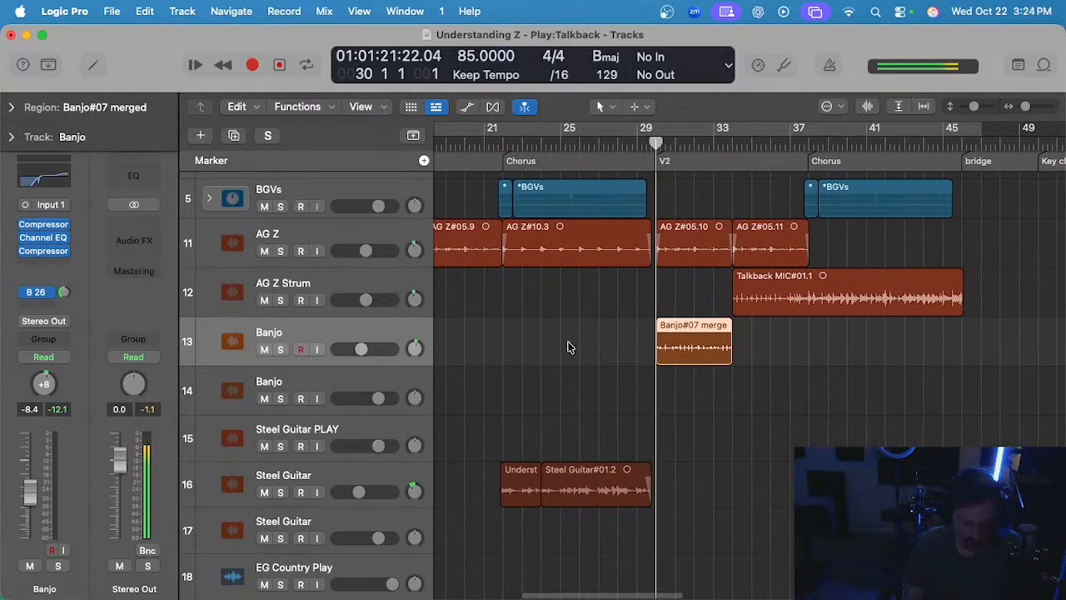
{"action": "key", "text": "ctrl+b"}
{"action": "key", "text": "Return"}
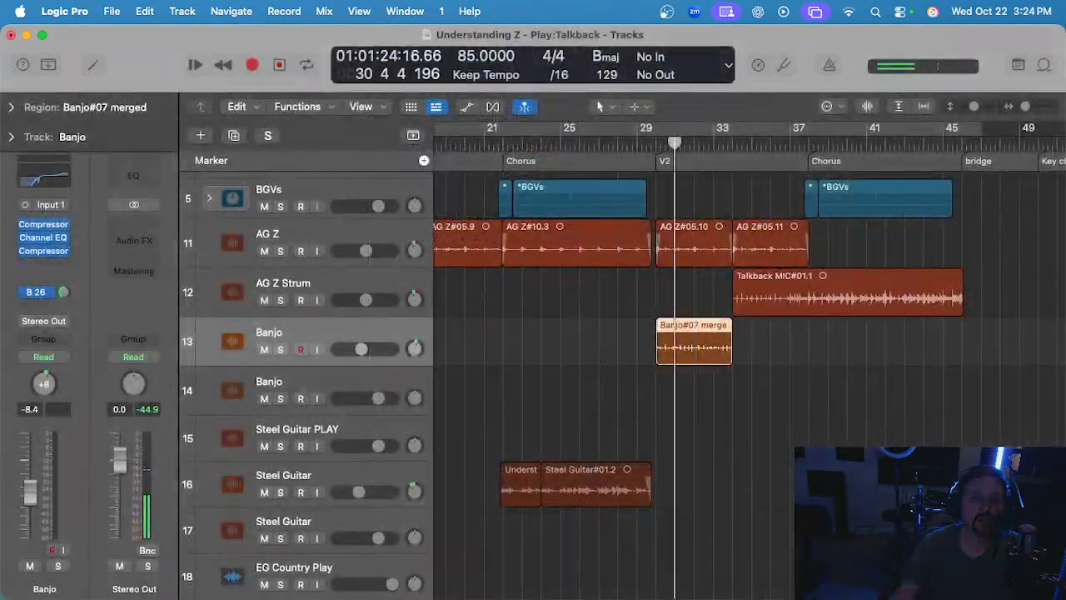
{"action": "left_click", "coordinate": [612, 357]}
{"action": "left_click", "coordinate": [687, 341]}
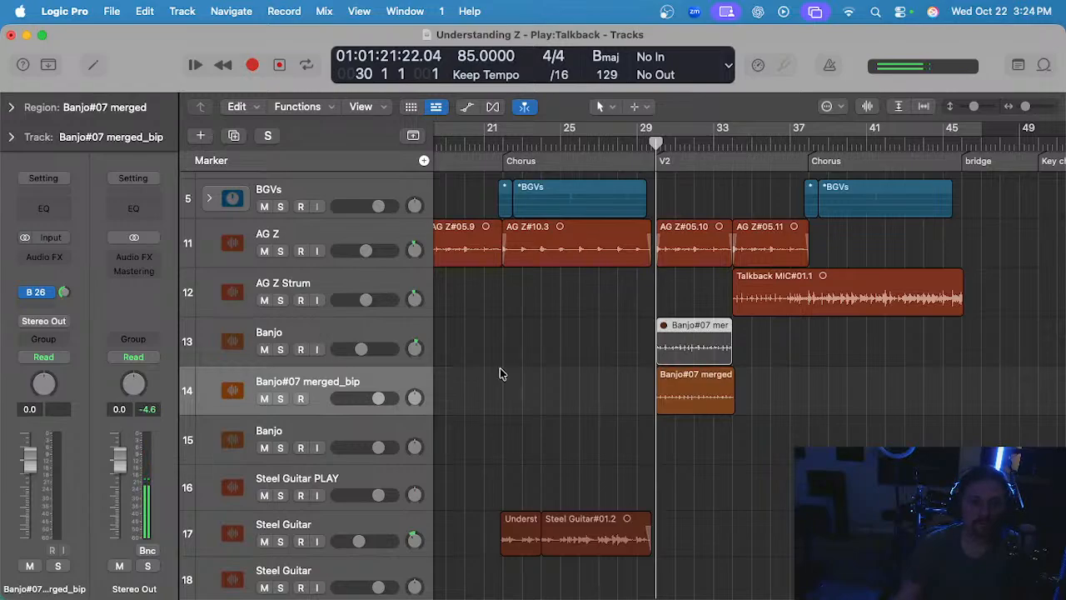
{"action": "left_click_drag", "start_coordinate": [676, 406], "coordinate": [706, 439]}
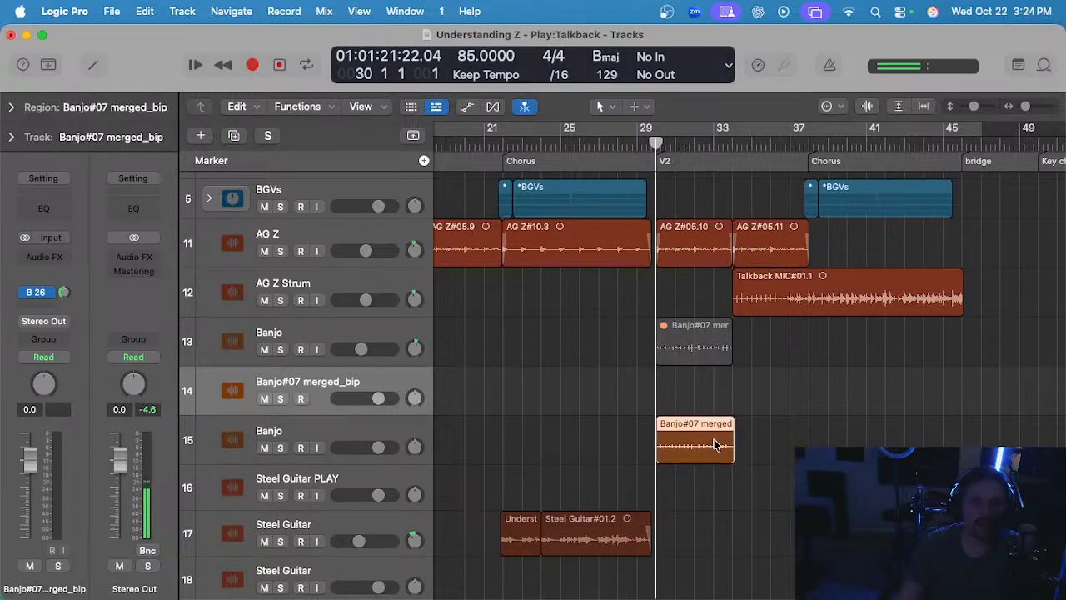
{"action": "left_click", "coordinate": [554, 440]}
- Open the bounced Banjo region in the audio editor and turn on Flex with the Flex Pitch mode
{"action": "double_click", "coordinate": [681, 442]}
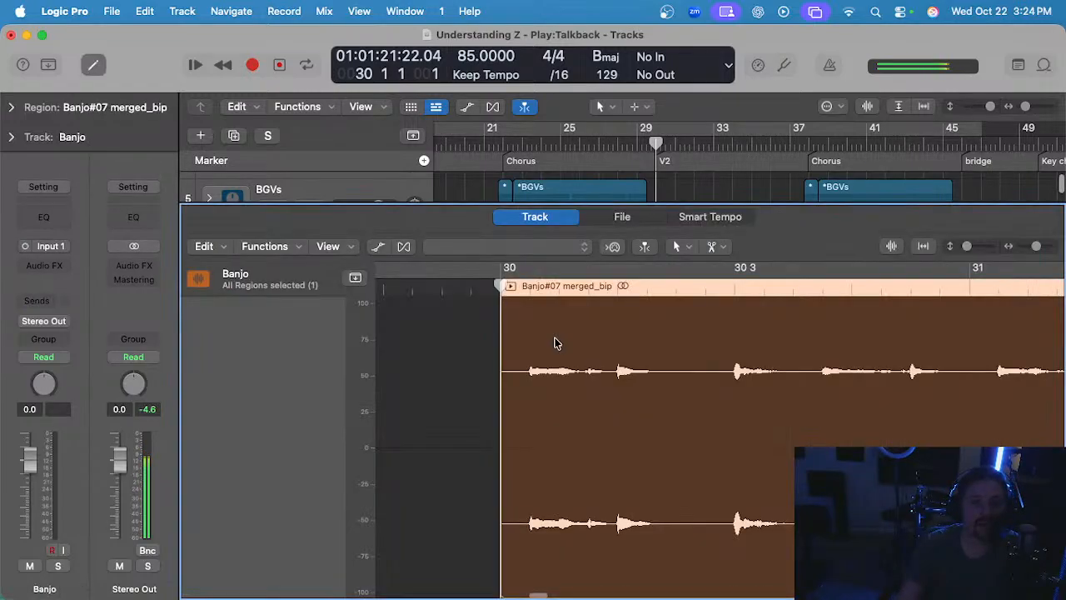
{"action": "left_click", "coordinate": [486, 247]}
{"action": "left_click", "coordinate": [485, 248]}
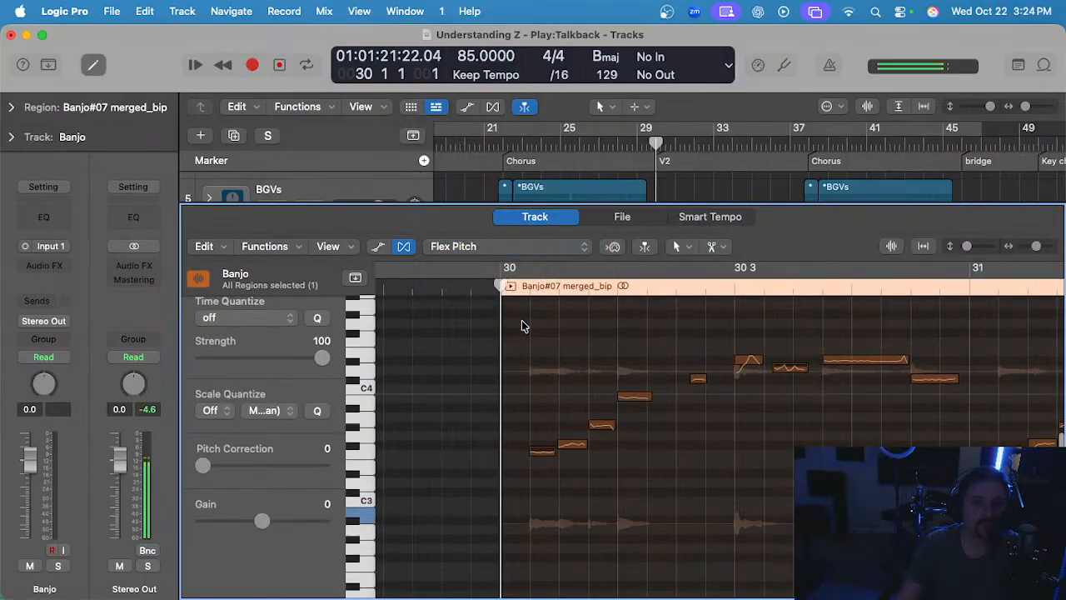
- Raise the gain of the first three banjo notes at bar 30, the first to +3.8 dB and the third to about 7 dB
{"action": "scroll", "coordinate": [542, 416], "scroll_direction": "up", "scroll_amount": 3}
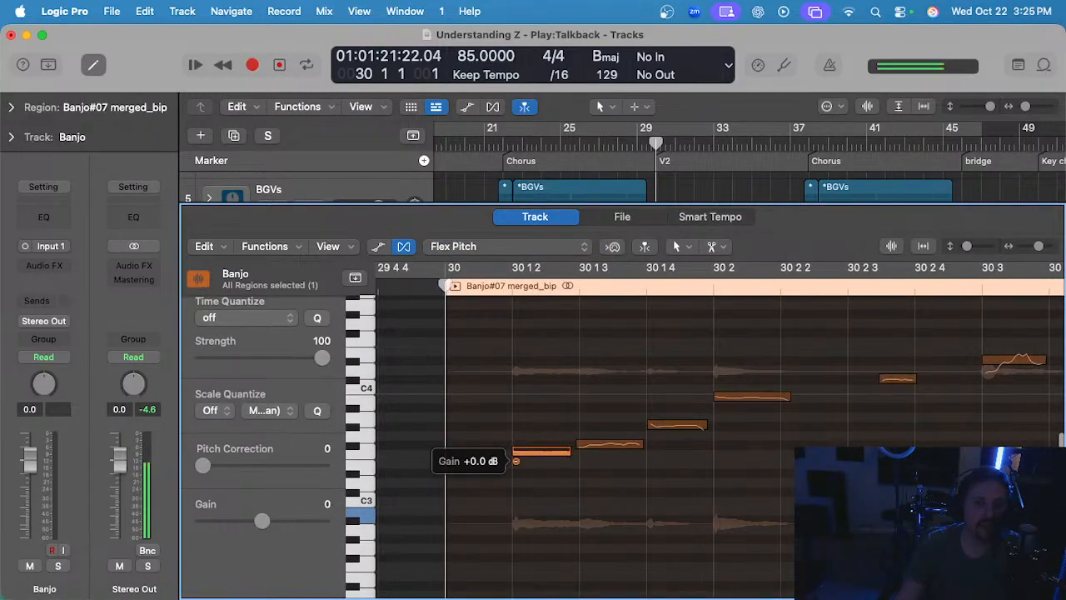
{"action": "left_click_drag", "start_coordinate": [518, 432], "coordinate": [518, 432]}
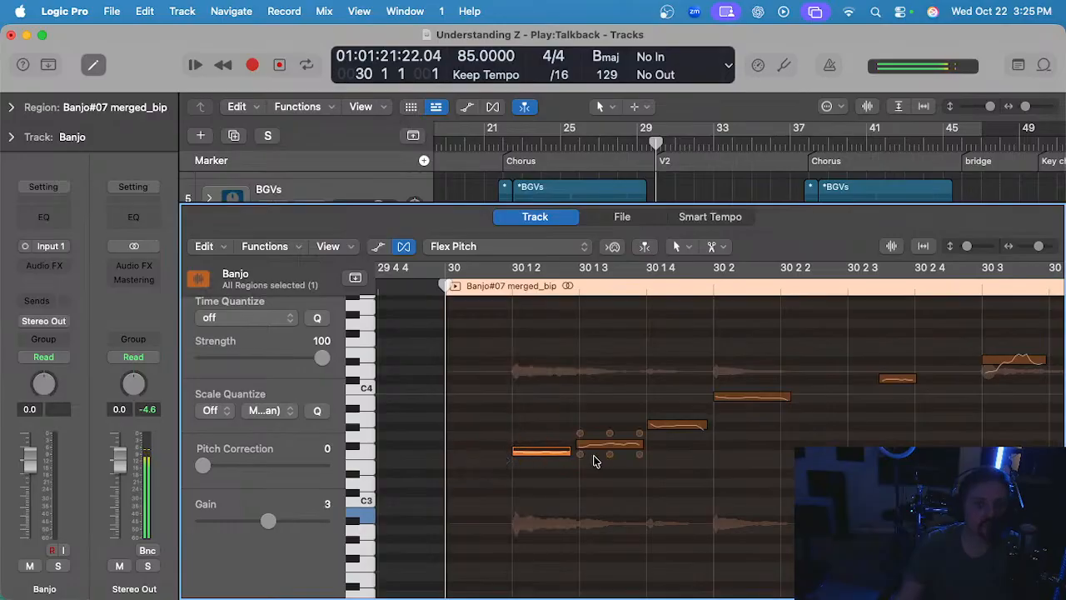
{"action": "left_click_drag", "start_coordinate": [581, 455], "coordinate": [581, 435]}
{"action": "left_click_drag", "start_coordinate": [651, 437], "coordinate": [650, 433]}
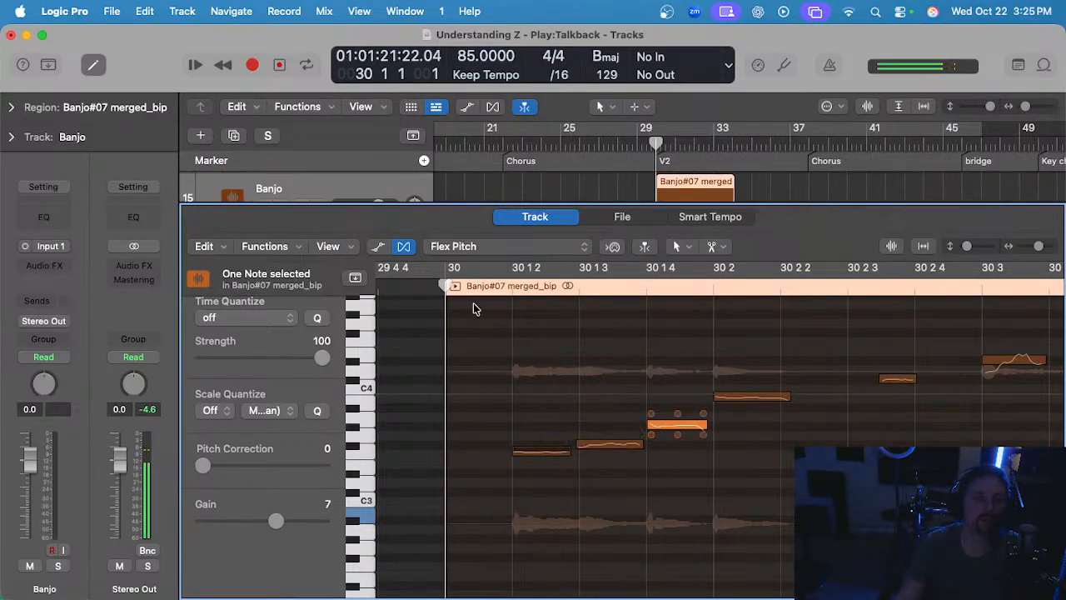
- Play the banjo phrase, and raise the second note's gain to +5.4 dB and the third note's gain to about 9 dB
{"action": "key", "text": "space"}
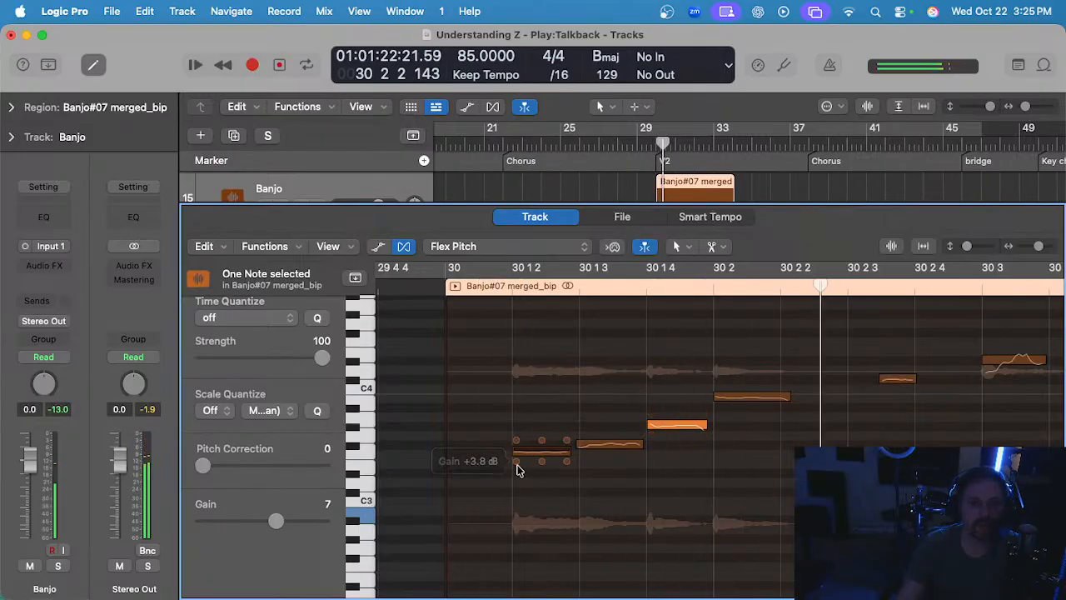
{"action": "left_click", "coordinate": [580, 453]}
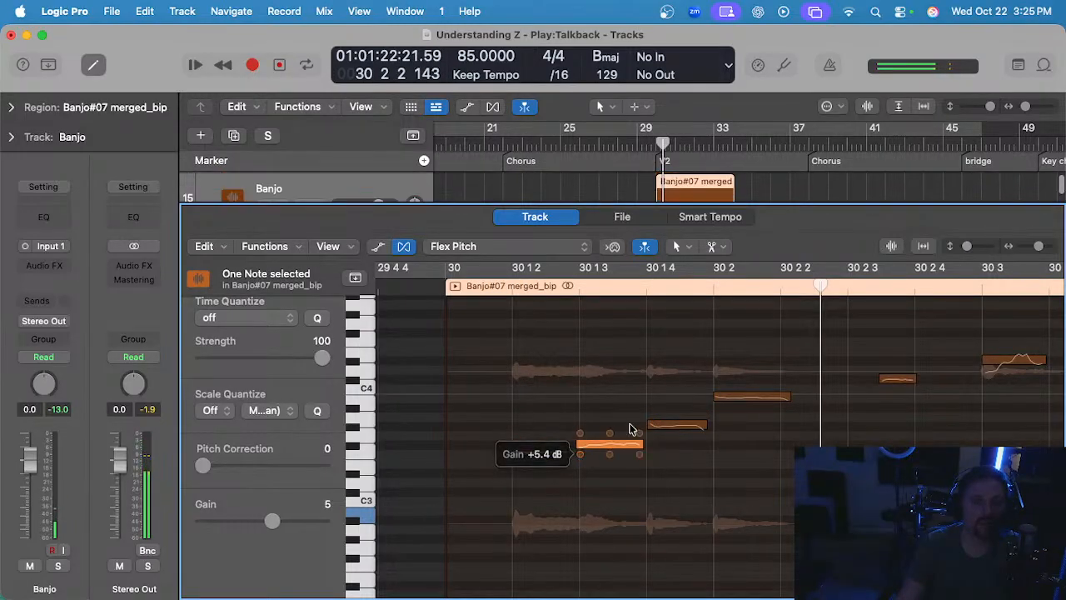
{"action": "left_click_drag", "start_coordinate": [630, 428], "coordinate": [648, 427]}
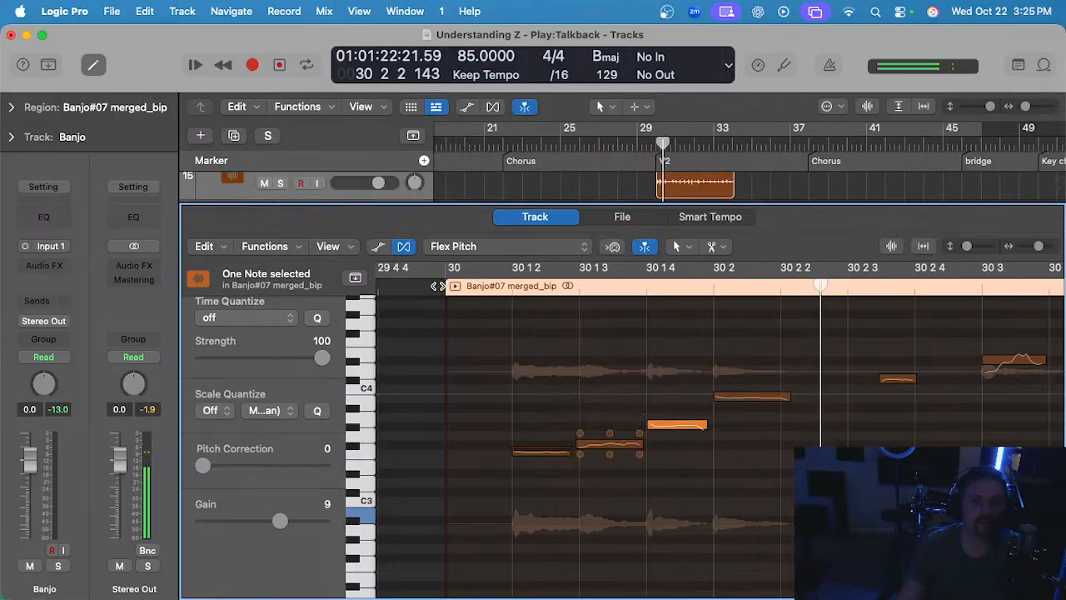
- Close the audio editor and duplicate the original Banjo track with its channel settings
{"action": "key", "text": "e"}
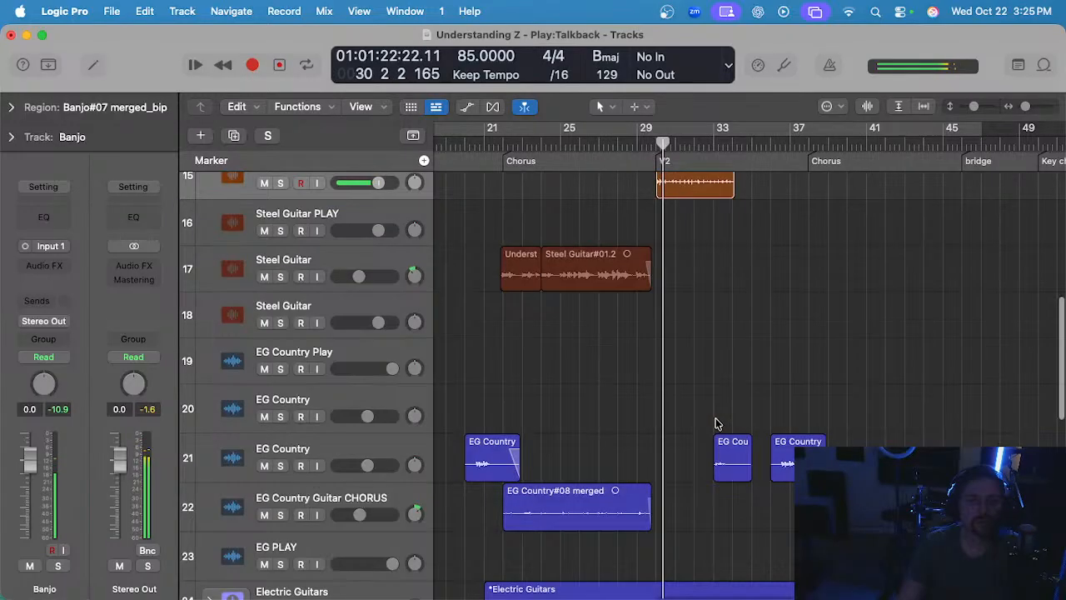
{"action": "scroll", "coordinate": [714, 424], "scroll_direction": "up", "scroll_amount": 5}
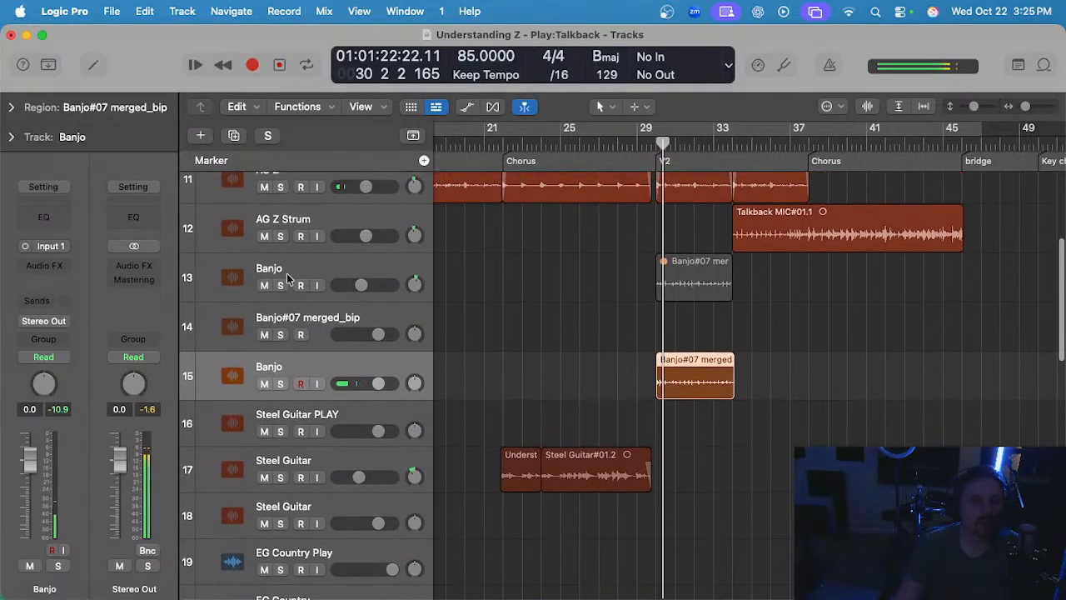
{"action": "left_click", "coordinate": [287, 278]}
{"action": "key", "text": "super+d"}
{"action": "left_click", "coordinate": [330, 271]}
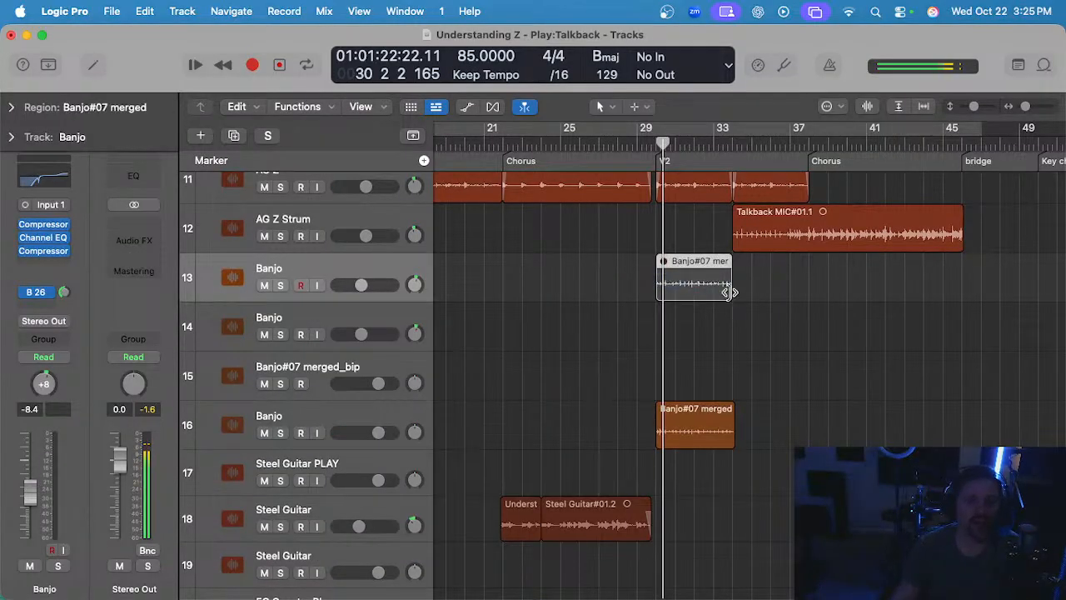
- Delete the muted Banjo region and the extra duplicate track, and move the gain-edited region up to the original Banjo track
{"action": "key", "text": "Delete"}
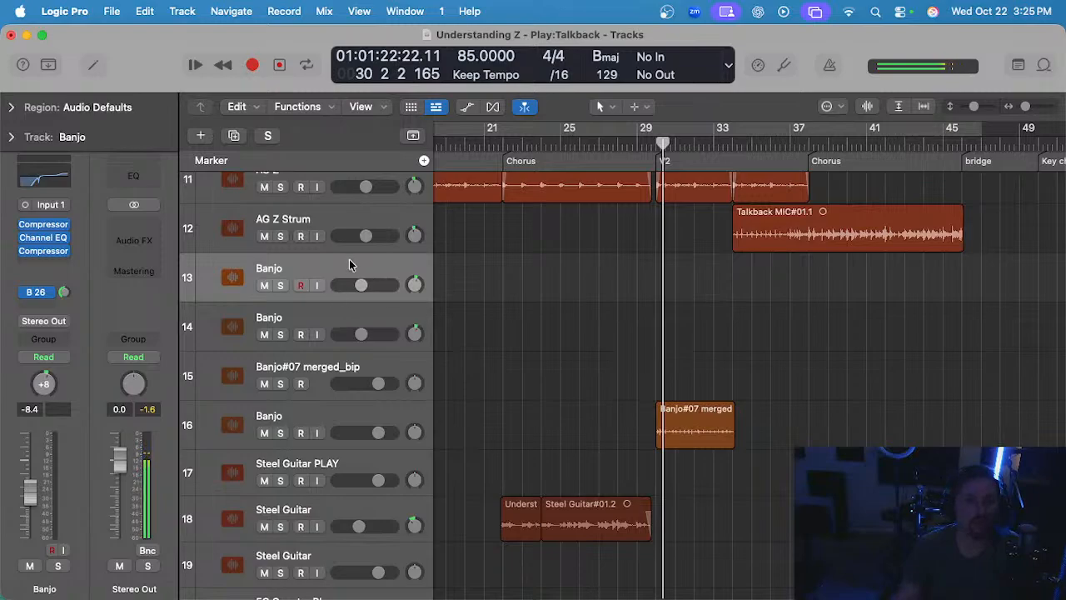
{"action": "key", "text": "super+BackSpace"}
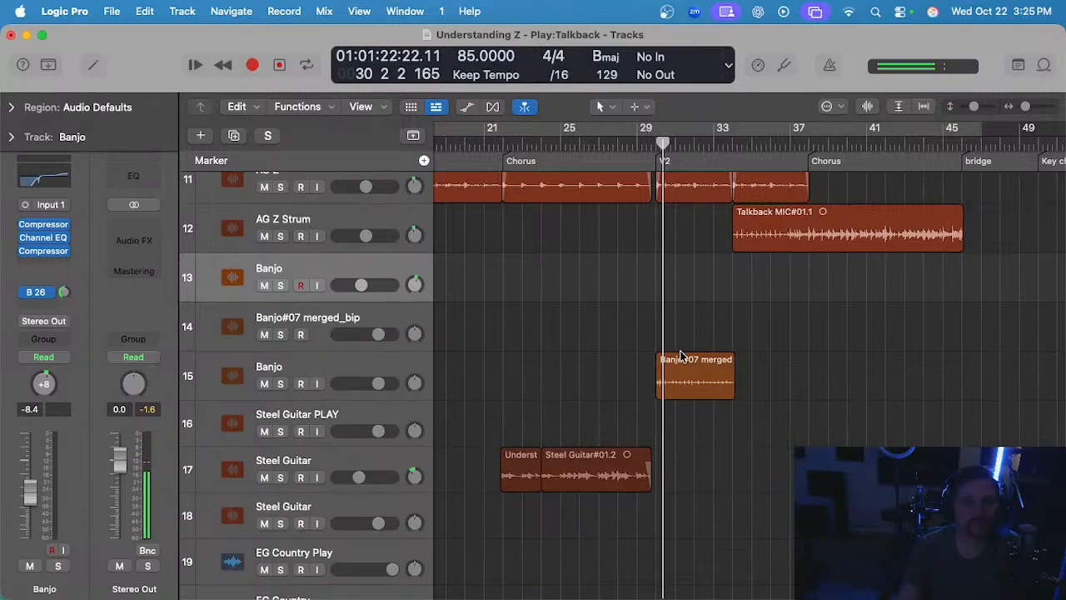
{"action": "left_click_drag", "start_coordinate": [680, 356], "coordinate": [679, 296]}
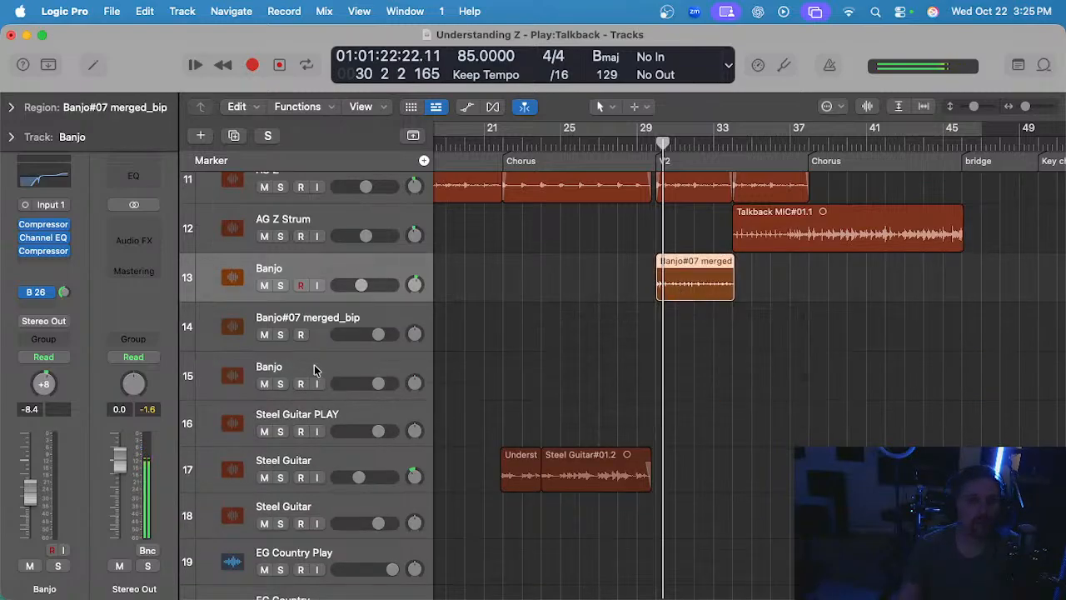
- Delete the leftover empty Banjo track and the empty Banjo#07 merged_bip track
{"action": "left_click", "coordinate": [342, 358]}
{"action": "key", "text": "super+BackSpace"}
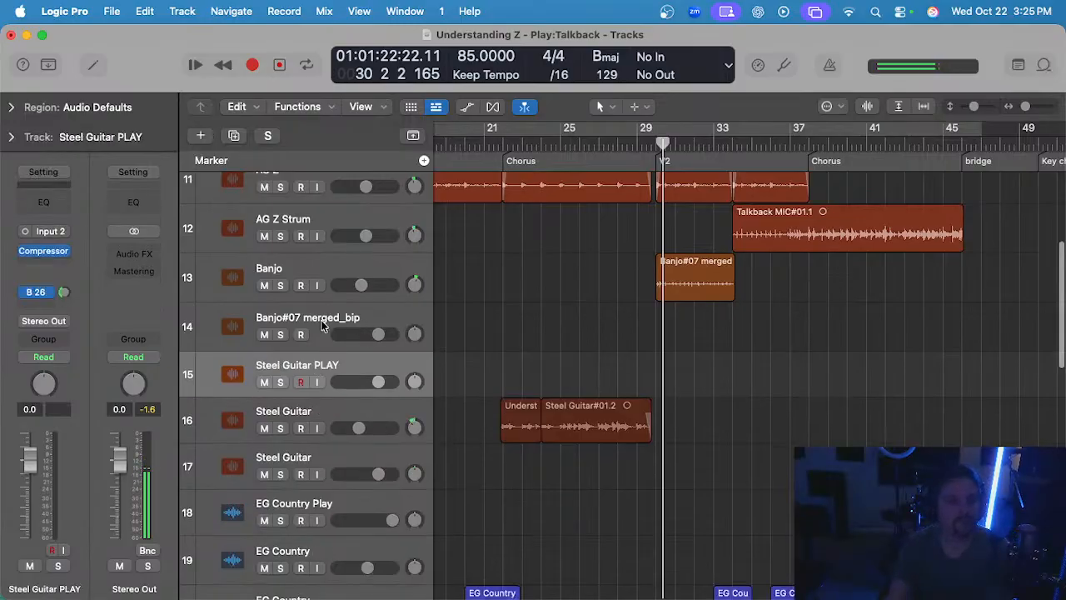
{"action": "left_click", "coordinate": [326, 324]}
{"action": "key", "text": "super+BackSpace"}
- Open the verse 2 Banjo region in the Track audio editor and change its flex mode to Flex Pitch
{"action": "left_click", "coordinate": [359, 268]}
{"action": "left_click", "coordinate": [535, 294]}
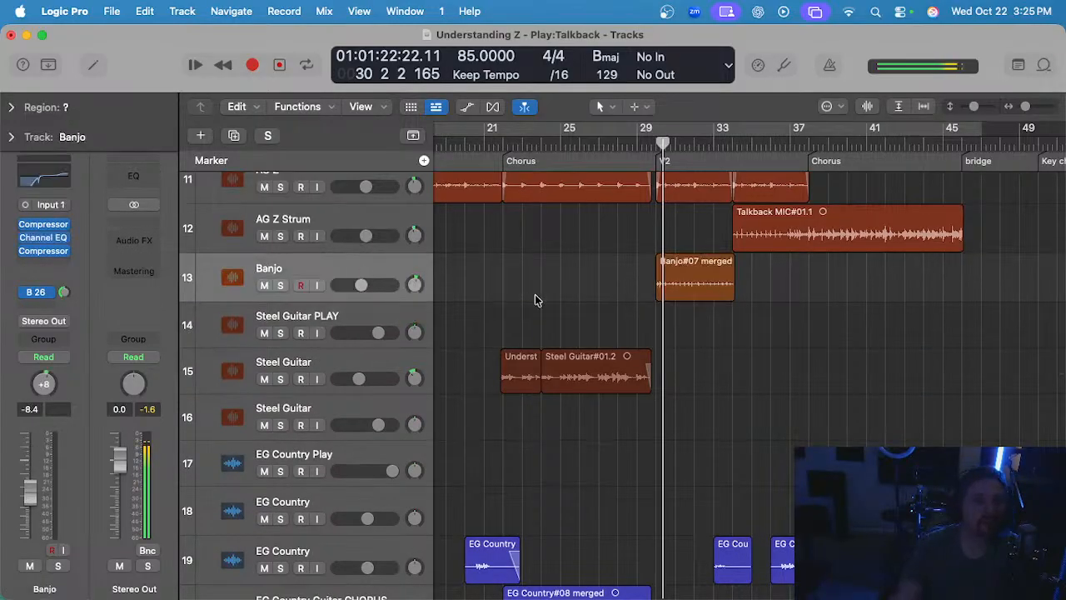
{"action": "left_click", "coordinate": [730, 291]}
{"action": "key", "text": "e"}
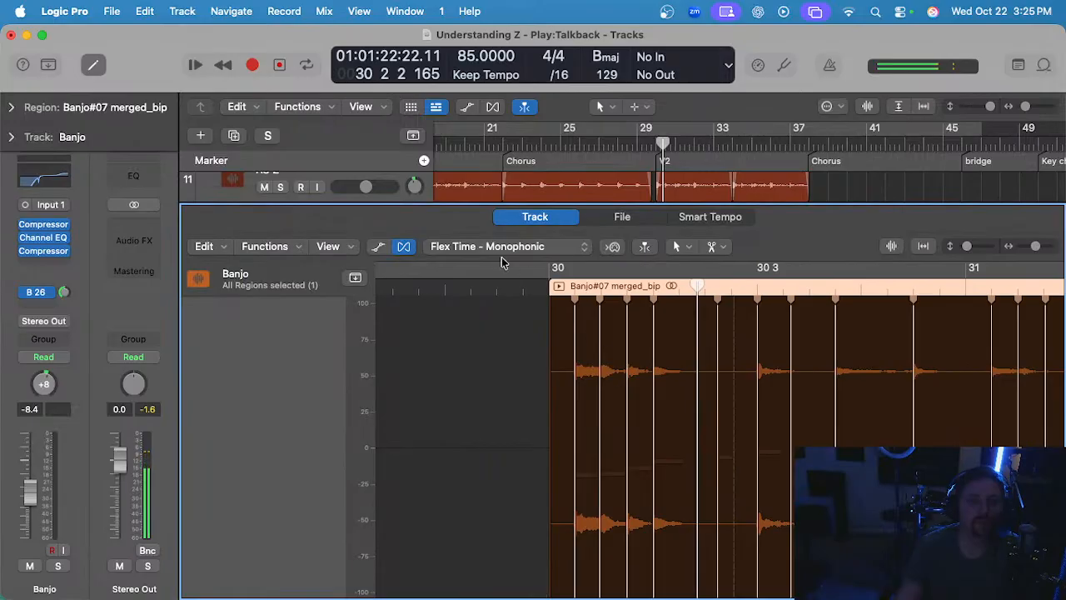
{"action": "left_click", "coordinate": [501, 246]}
{"action": "left_click", "coordinate": [491, 207]}
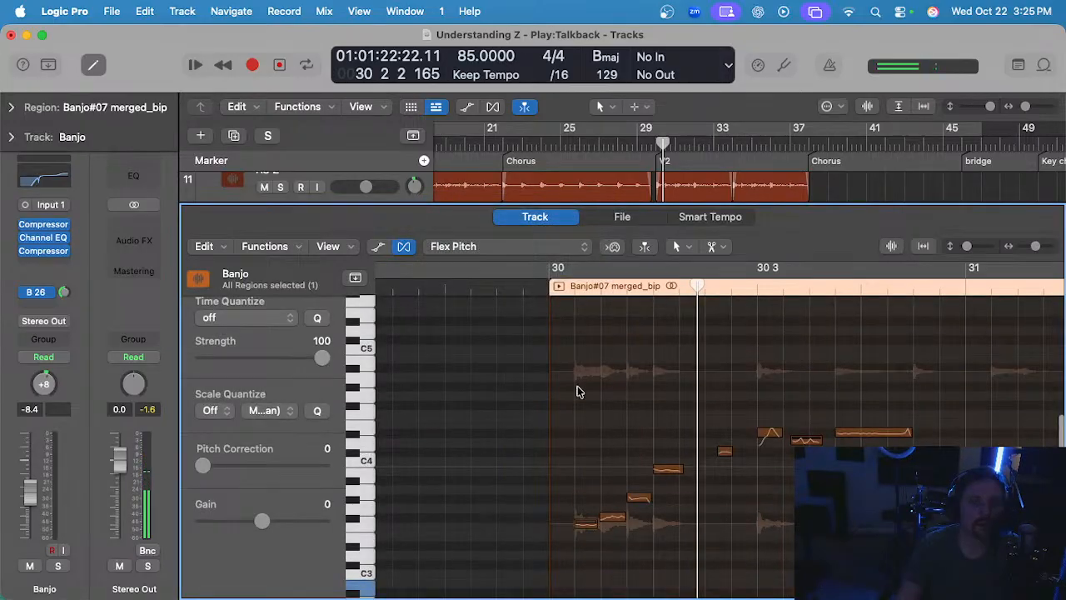
- Move the playhead to bar 30 and raise the first two banjo notes' gain, setting the second to +7.4 dB
{"action": "scroll", "coordinate": [616, 361], "scroll_direction": "up", "scroll_amount": 2}
{"action": "scroll", "coordinate": [571, 386], "scroll_direction": "up", "scroll_amount": 2}
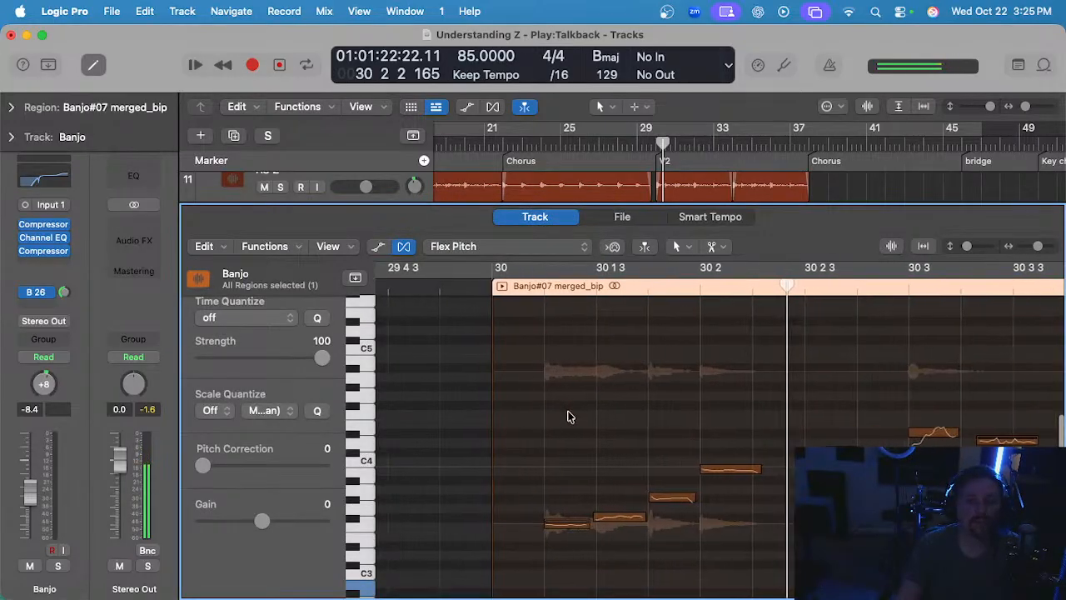
{"action": "left_click", "coordinate": [495, 285]}
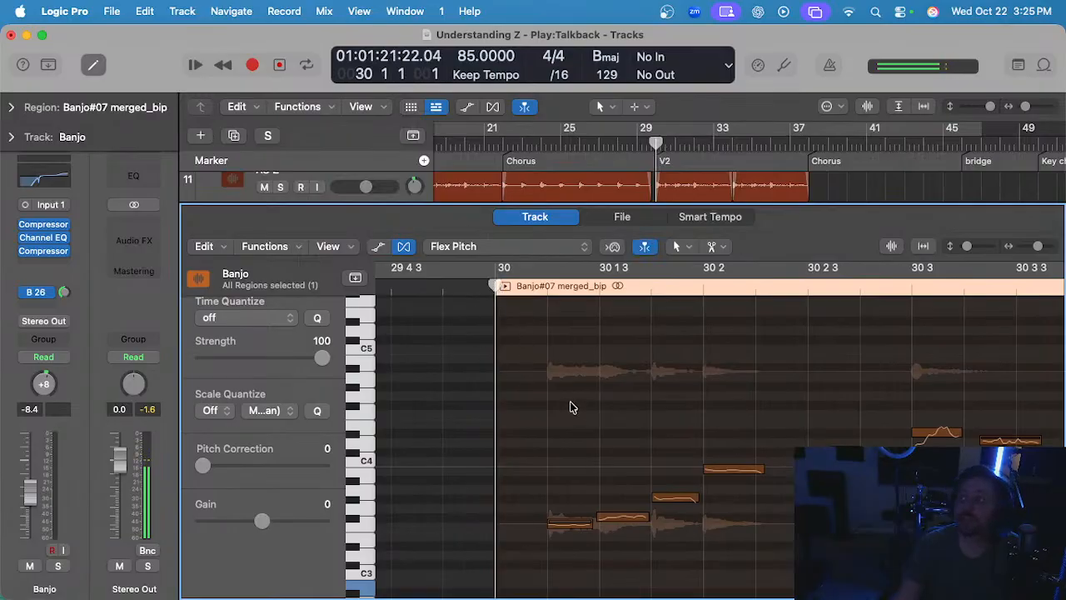
{"action": "scroll", "coordinate": [580, 403], "scroll_direction": "down", "scroll_amount": 2}
{"action": "scroll", "coordinate": [580, 403], "scroll_direction": "up", "scroll_amount": 3}
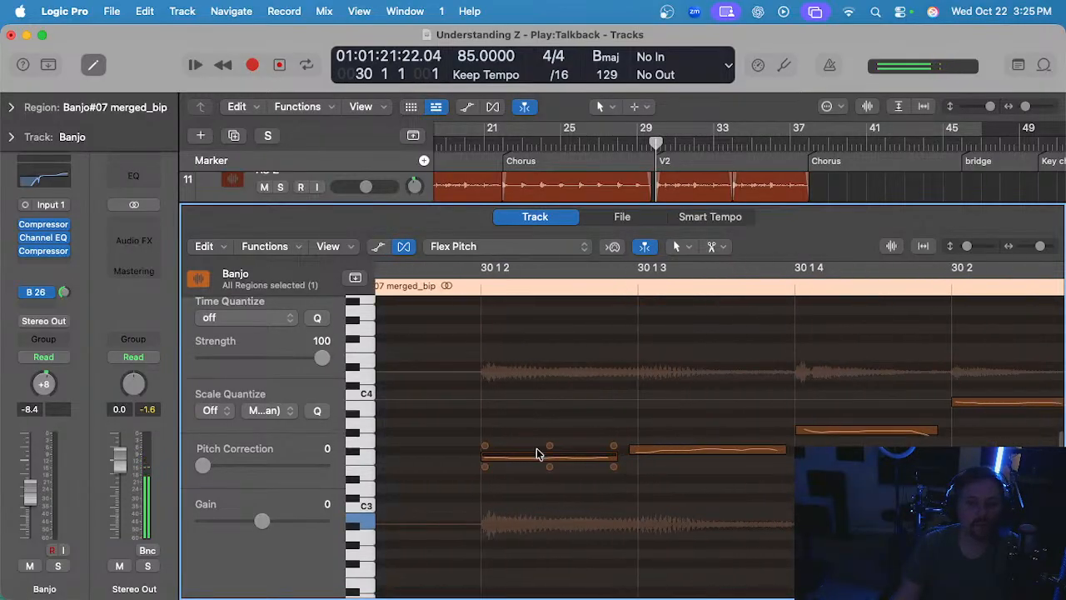
{"action": "left_click_drag", "start_coordinate": [485, 468], "coordinate": [486, 463]}
{"action": "left_click_drag", "start_coordinate": [633, 461], "coordinate": [634, 457]}
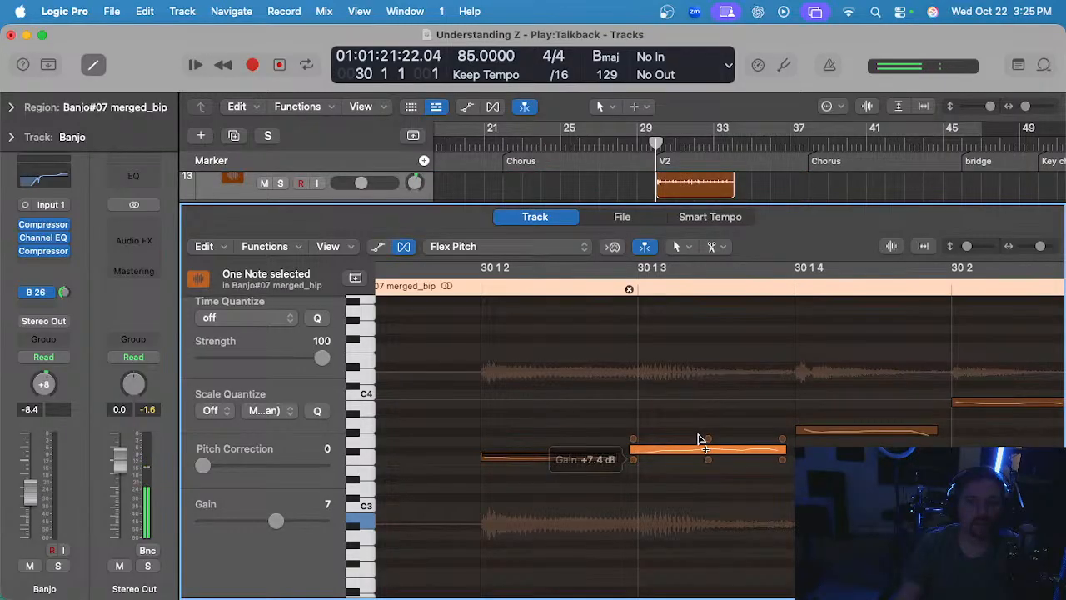
- Raise the gain of the third banjo note in bar 30 and set the fourth note's gain to +1.9 dB
{"action": "scroll", "coordinate": [699, 442], "scroll_direction": "down", "scroll_amount": 5}
{"action": "left_click_drag", "start_coordinate": [722, 442], "coordinate": [722, 439]}
{"action": "scroll", "coordinate": [753, 423], "scroll_direction": "down", "scroll_amount": 1}
{"action": "left_click_drag", "start_coordinate": [764, 405], "coordinate": [764, 399]}
{"action": "scroll", "coordinate": [716, 391], "scroll_direction": "down", "scroll_amount": 1}
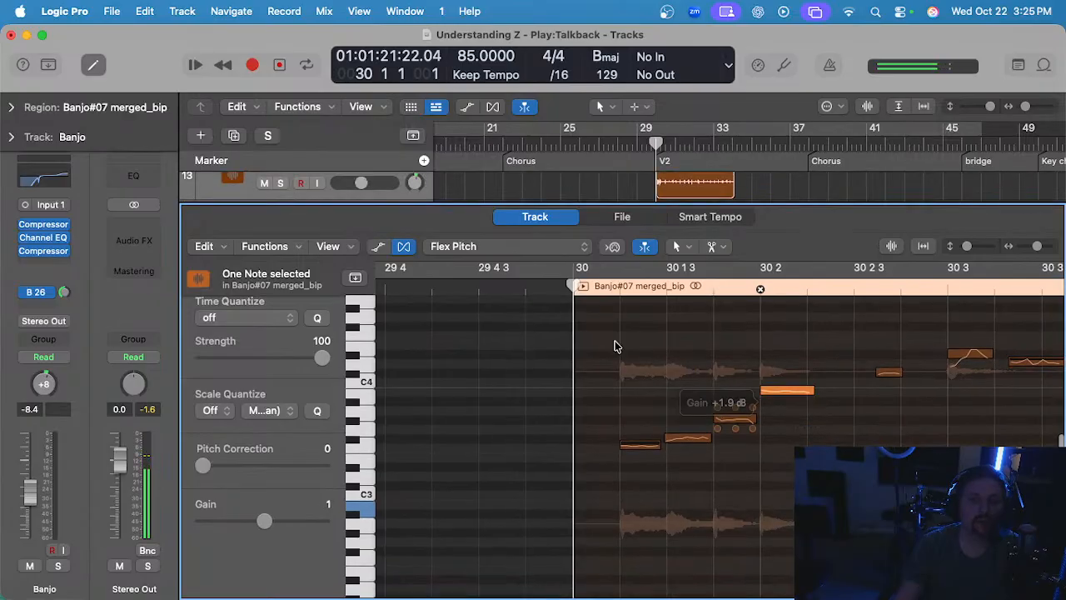
- Solo the Banjo track and play the phrase from bar 30, replaying the part around 30 3
{"action": "key", "text": "s"}
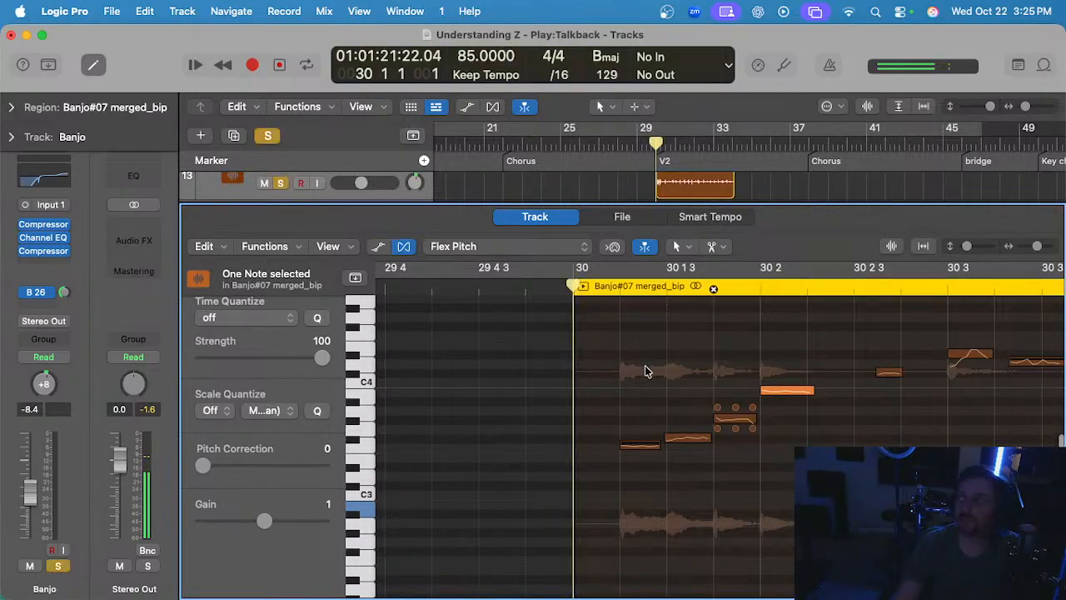
{"action": "key", "text": "space"}
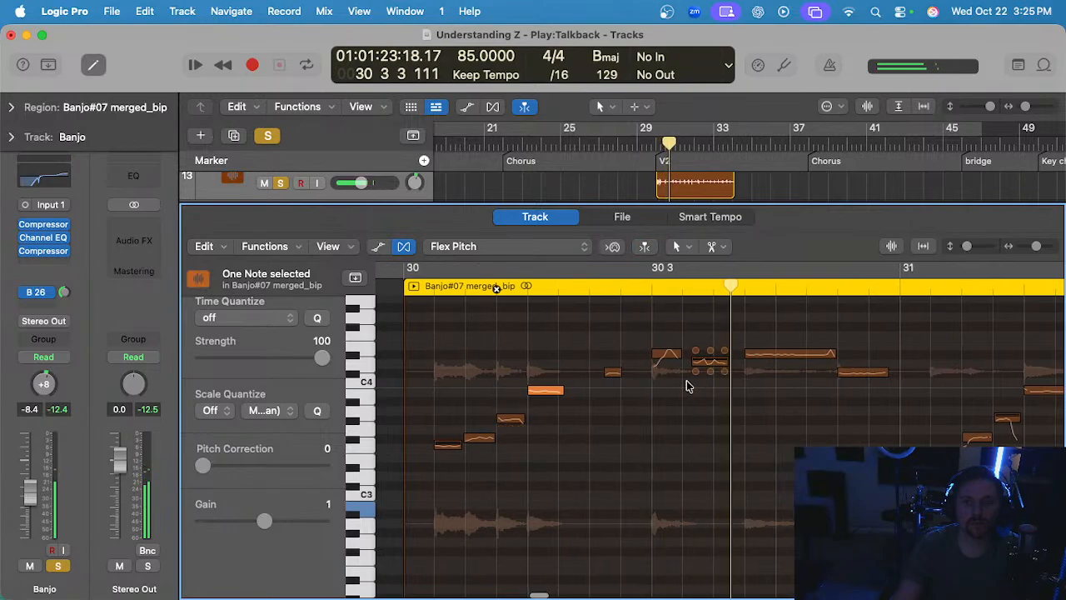
{"action": "key", "text": "space"}
{"action": "scroll", "coordinate": [685, 380], "scroll_direction": "up", "scroll_amount": 3}
{"action": "key", "text": "s"}
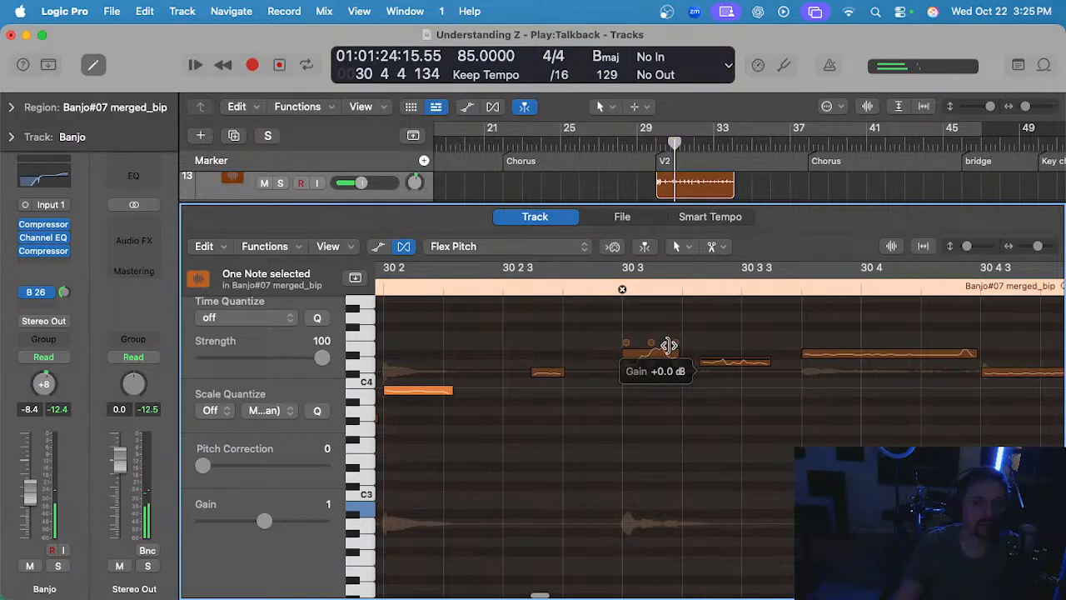
{"action": "key", "text": "s"}
{"action": "left_click", "coordinate": [598, 280]}
{"action": "key", "text": "space"}
- Set the gain of the note at 30 3 to +0.9 dB, the following short note to +3.8 dB, and fine-tune the long note after it
{"action": "left_click", "coordinate": [712, 360]}
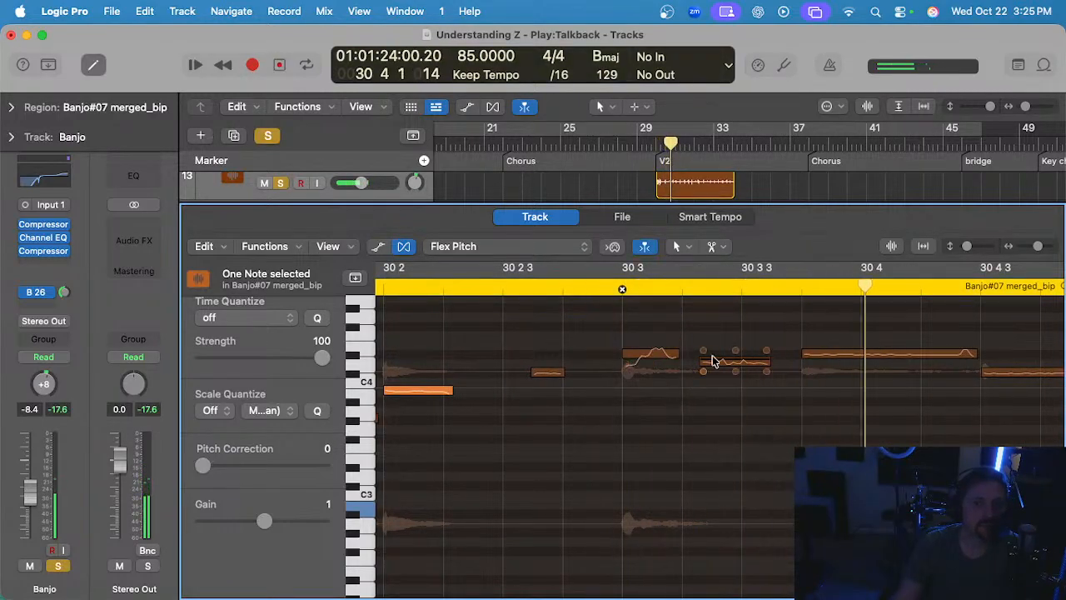
{"action": "left_click", "coordinate": [723, 364]}
{"action": "left_click", "coordinate": [630, 368]}
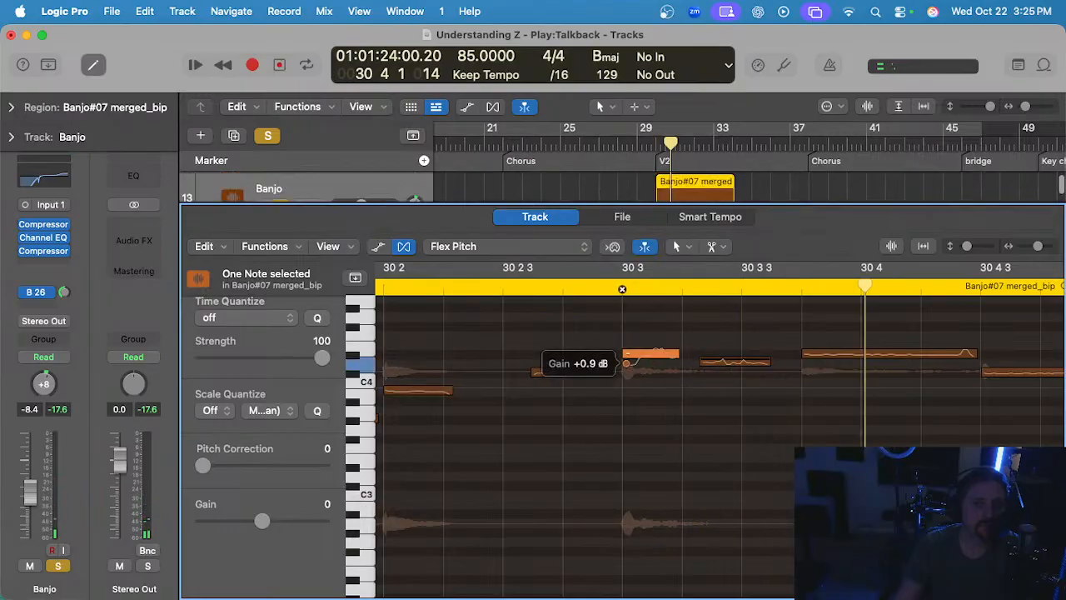
{"action": "left_click_drag", "start_coordinate": [705, 374], "coordinate": [705, 364]}
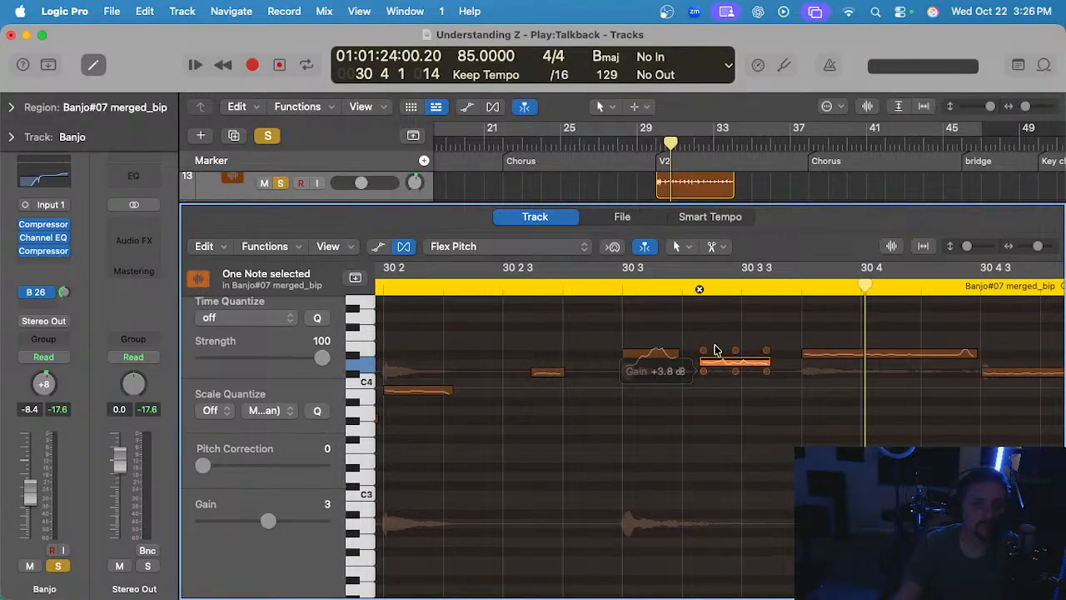
{"action": "left_click_drag", "start_coordinate": [804, 370], "coordinate": [804, 367]}
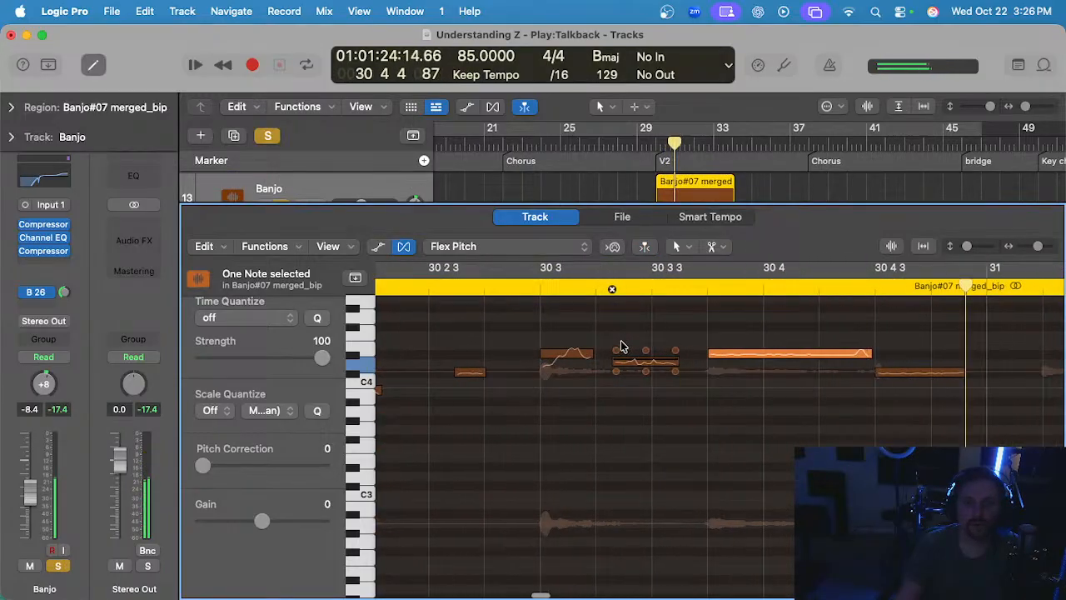
- Try raising the pitch of the short note after 30 3, play it back, and undo the pitch change
{"action": "left_click", "coordinate": [647, 358]}
{"action": "left_click_drag", "start_coordinate": [647, 358], "coordinate": [645, 344]}
{"action": "left_click", "coordinate": [469, 276]}
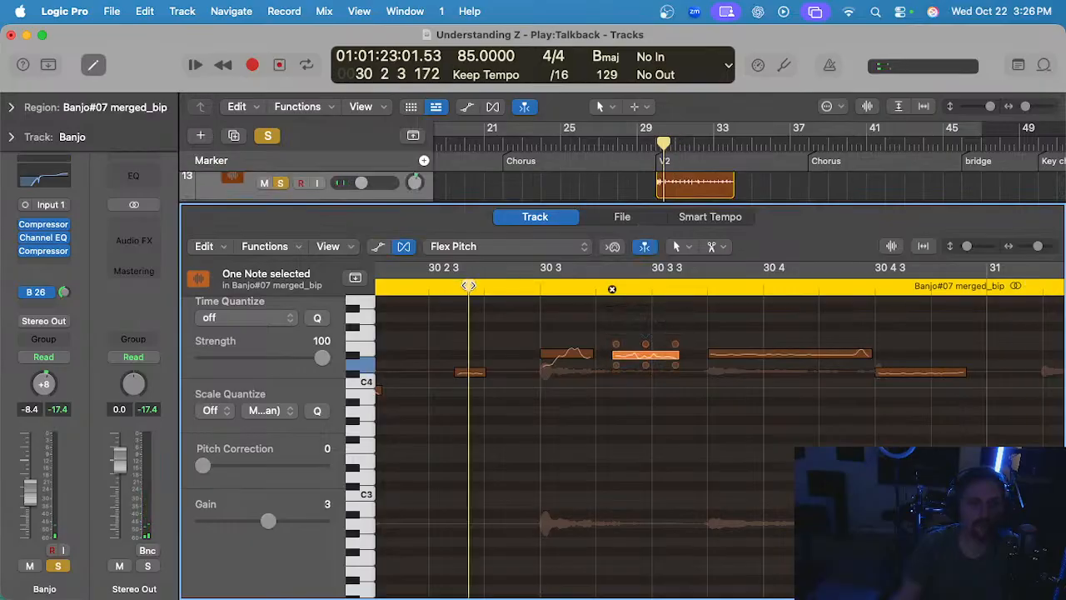
{"action": "scroll", "coordinate": [513, 307], "scroll_direction": "down", "scroll_amount": 2}
{"action": "key", "text": "space"}
{"action": "scroll", "coordinate": [523, 313], "scroll_direction": "down", "scroll_amount": 2}
{"action": "key", "text": "space"}
{"action": "key", "text": "super+z"}
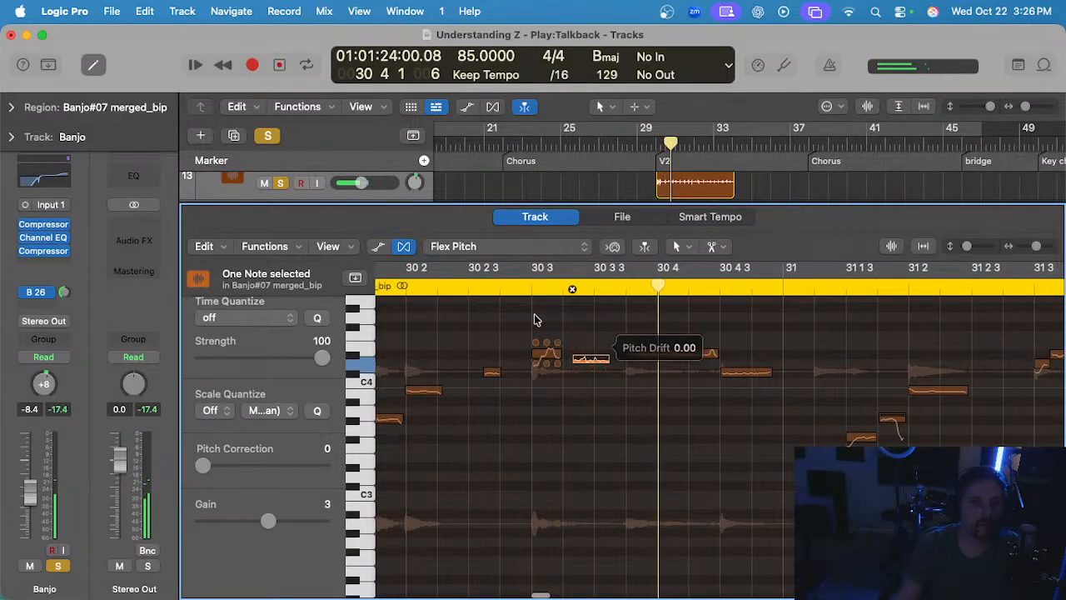
- Play the soloed banjo phrase from just before 30 3 into bar 31
{"action": "key", "text": "s"}
{"action": "key", "text": "s"}
{"action": "key", "text": "space"}
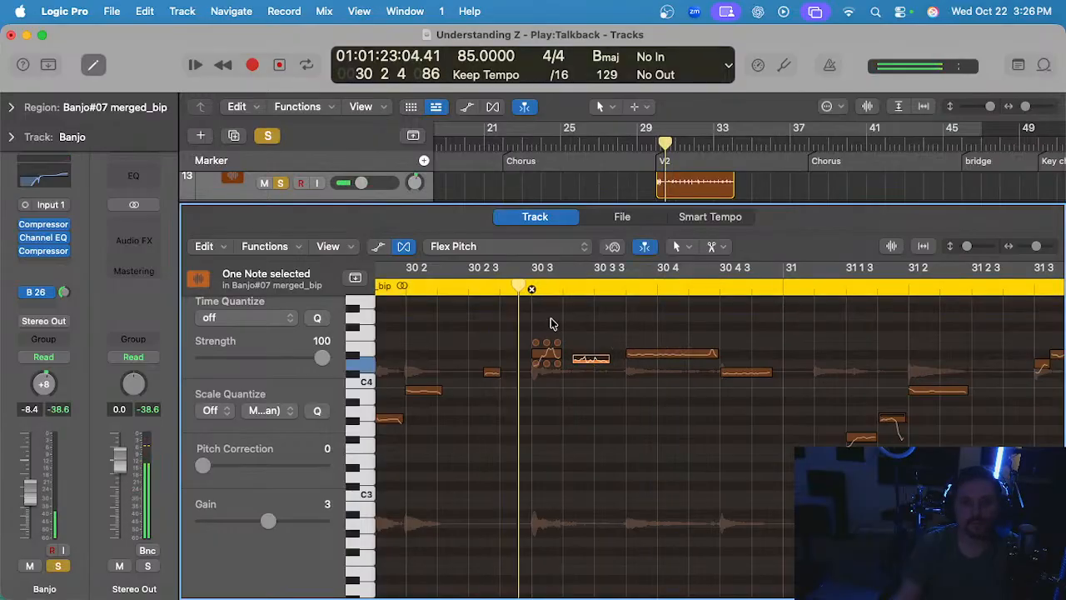
{"action": "key", "text": "space"}
{"action": "key", "text": "space"}
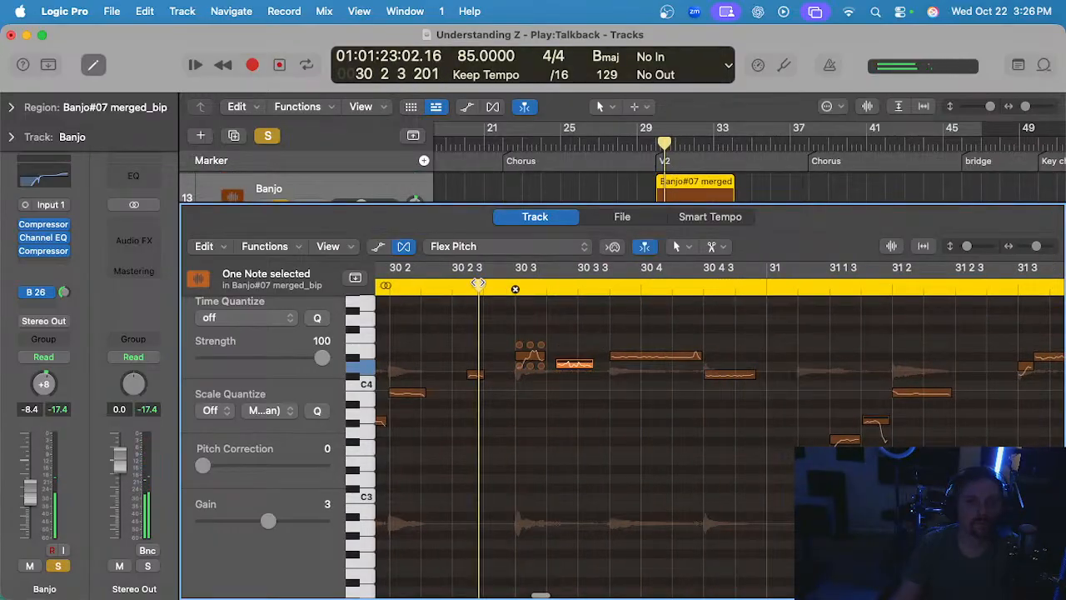
{"action": "scroll", "coordinate": [563, 338], "scroll_direction": "up", "scroll_amount": 2}
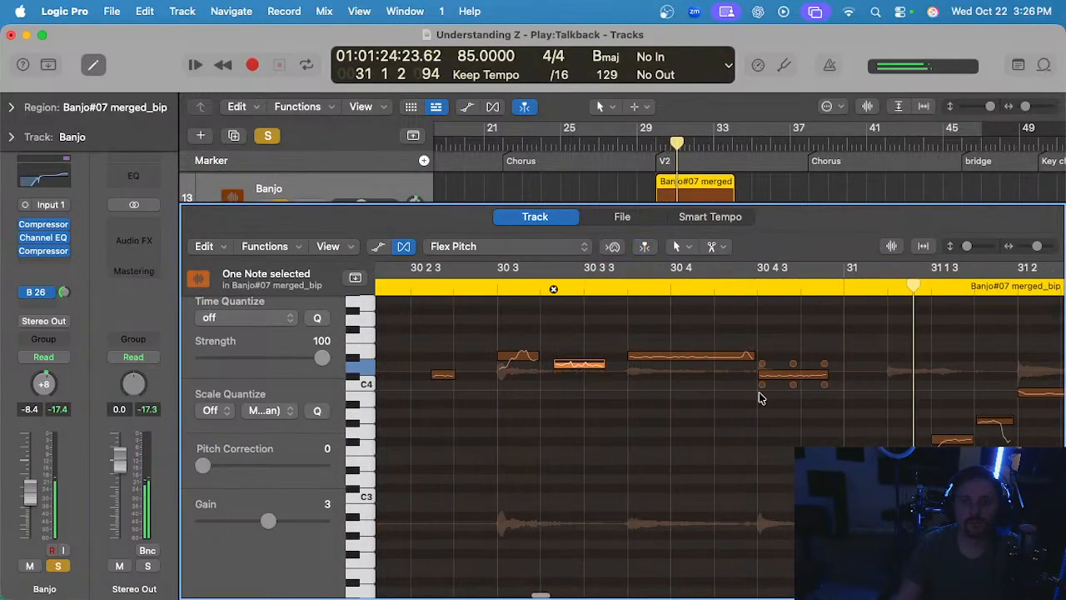
- Raise the rising notes' gain in bar 31, the first to +5.4 dB and the one at 31 2 to about 2 dB, and play them soloed
{"action": "key", "text": "s"}
{"action": "left_click_drag", "start_coordinate": [687, 473], "coordinate": [816, 384]}
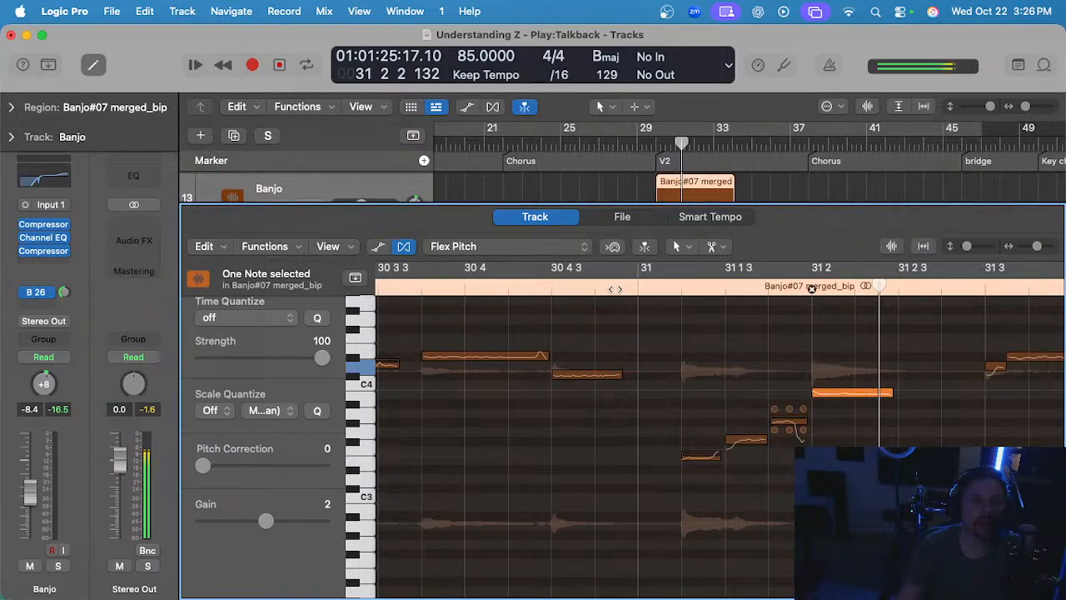
{"action": "left_click", "coordinate": [616, 289]}
{"action": "key", "text": "space"}
{"action": "scroll", "coordinate": [691, 416], "scroll_direction": "right", "scroll_amount": 1}
{"action": "key", "text": "space"}
{"action": "key", "text": "s"}
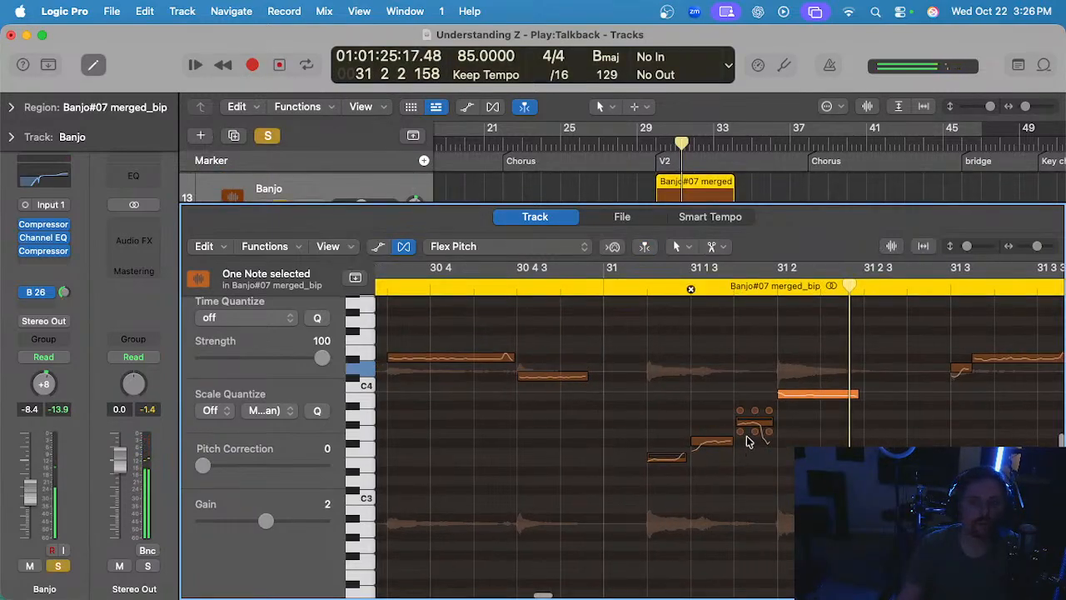
- Raise the gain in bar 31 to about 9 dB on the third note, 4 dB on the second and 6 dB on the first
{"action": "key", "text": "s"}
{"action": "left_click", "coordinate": [742, 434]}
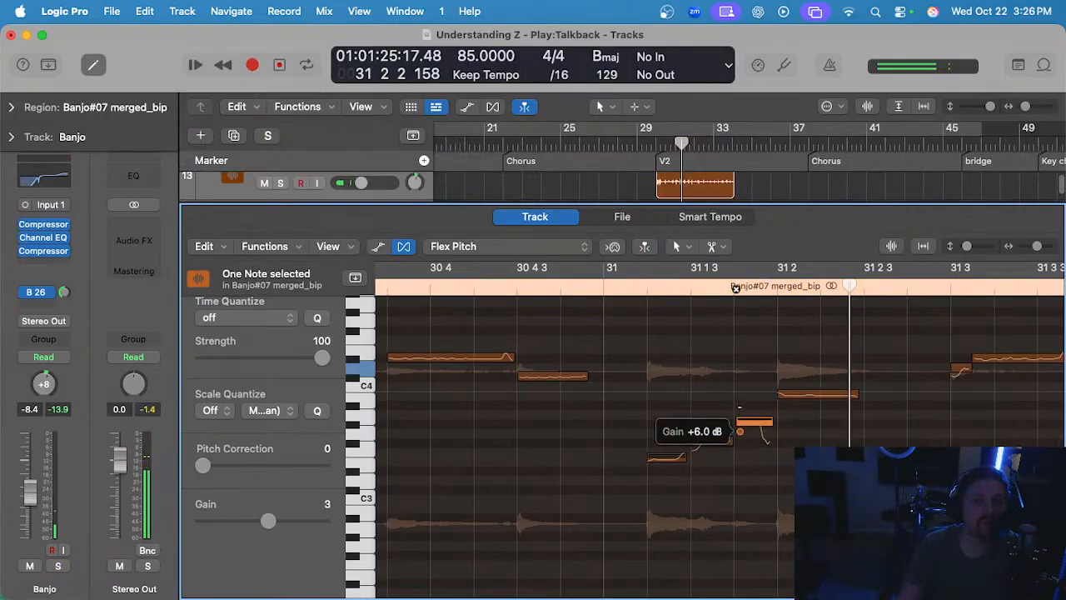
{"action": "left_click_drag", "start_coordinate": [739, 388], "coordinate": [738, 376]}
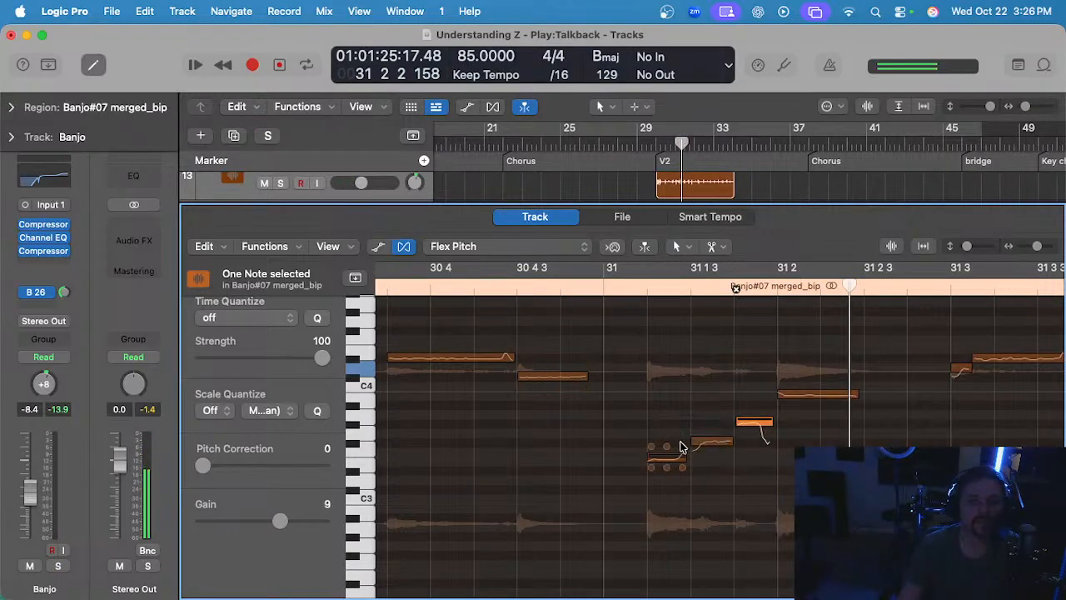
{"action": "left_click_drag", "start_coordinate": [694, 453], "coordinate": [695, 444]}
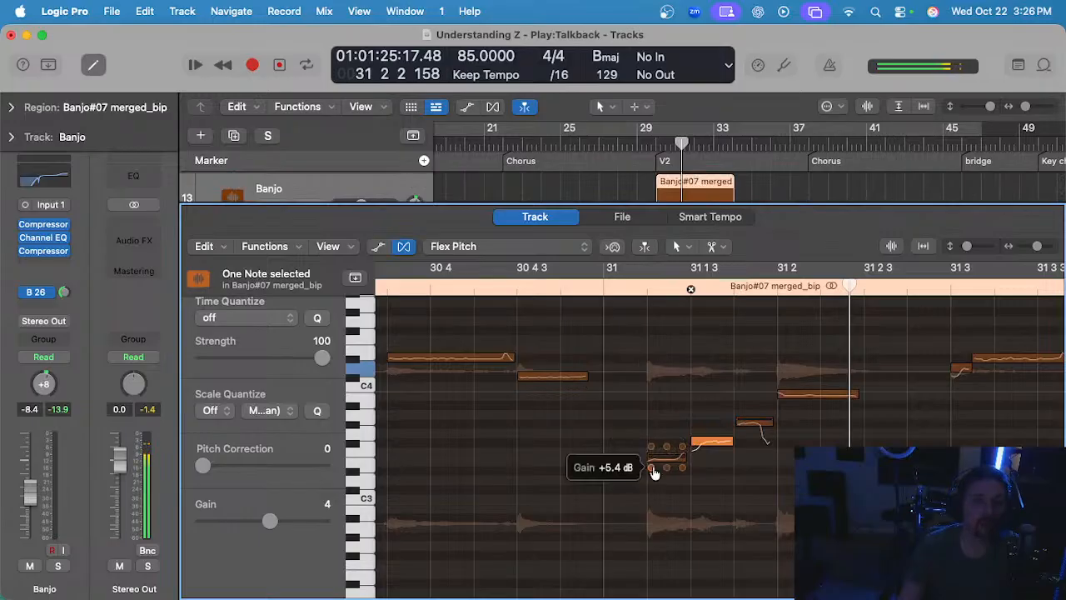
{"action": "left_click_drag", "start_coordinate": [654, 472], "coordinate": [654, 466]}
- Replay the phrase from bar 31 and raise the third note's gain in stages to about 15 dB
{"action": "double_click", "coordinate": [604, 290]}
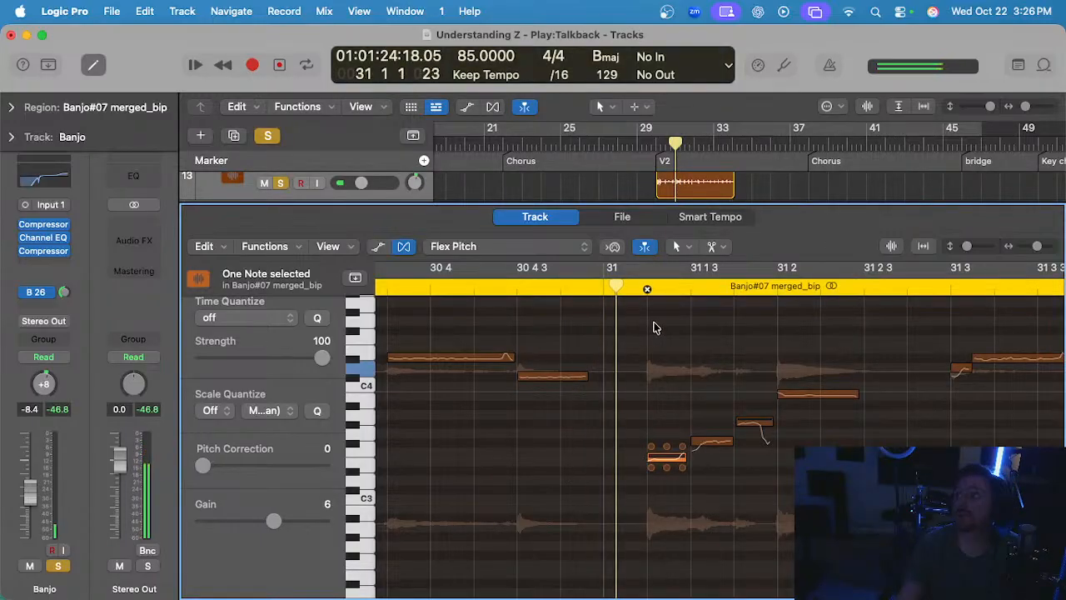
{"action": "key", "text": "space"}
{"action": "left_click_drag", "start_coordinate": [744, 437], "coordinate": [743, 430]}
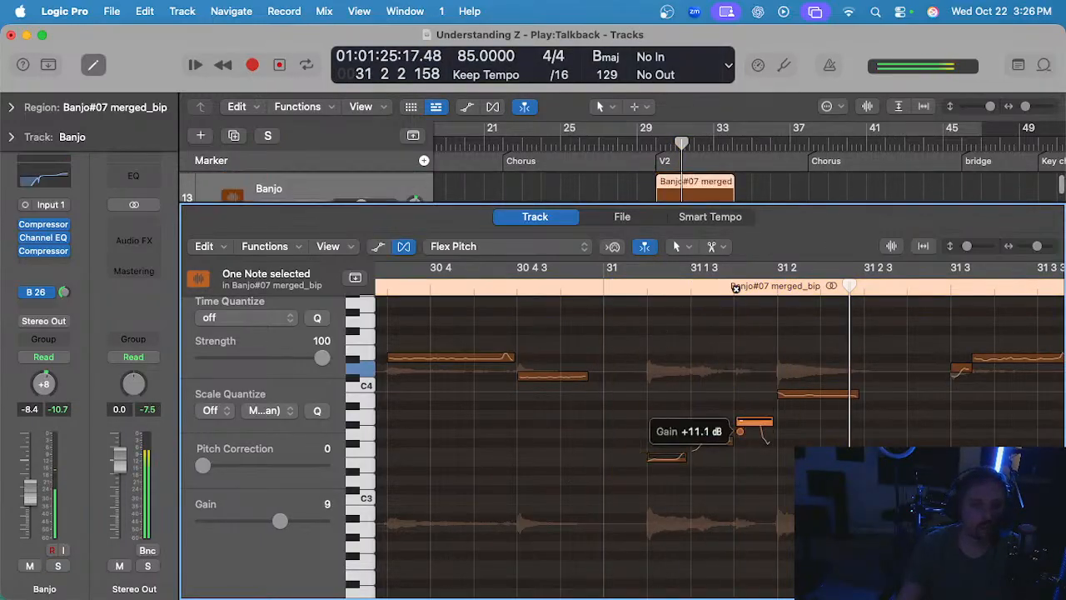
{"action": "double_click", "coordinate": [614, 287]}
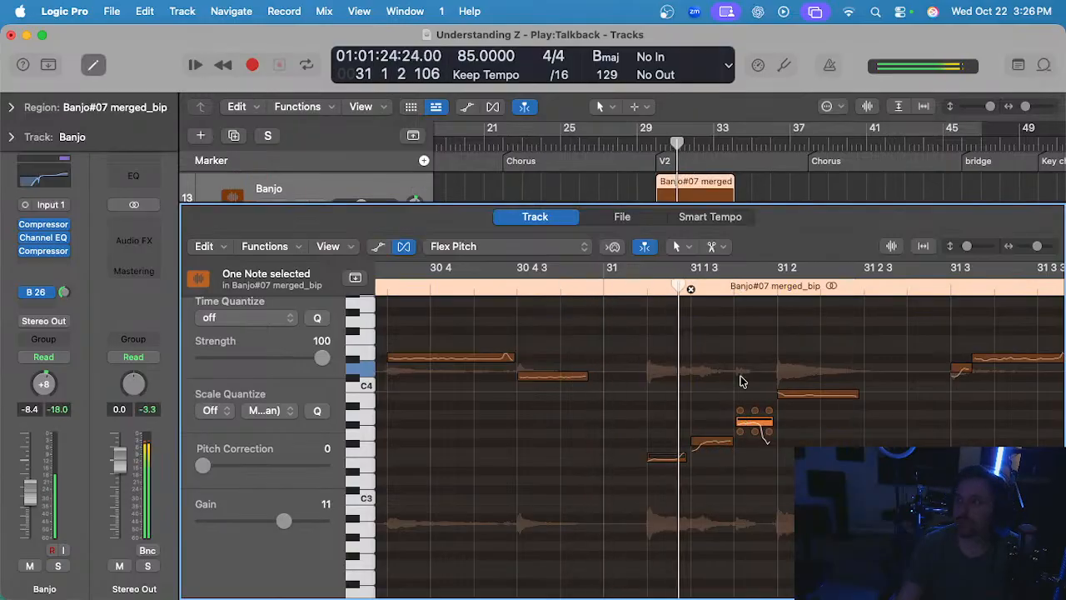
{"action": "left_click_drag", "start_coordinate": [781, 410], "coordinate": [749, 423]}
{"action": "scroll", "coordinate": [736, 442], "scroll_direction": "up", "scroll_amount": 3}
{"action": "left_click", "coordinate": [586, 285]}
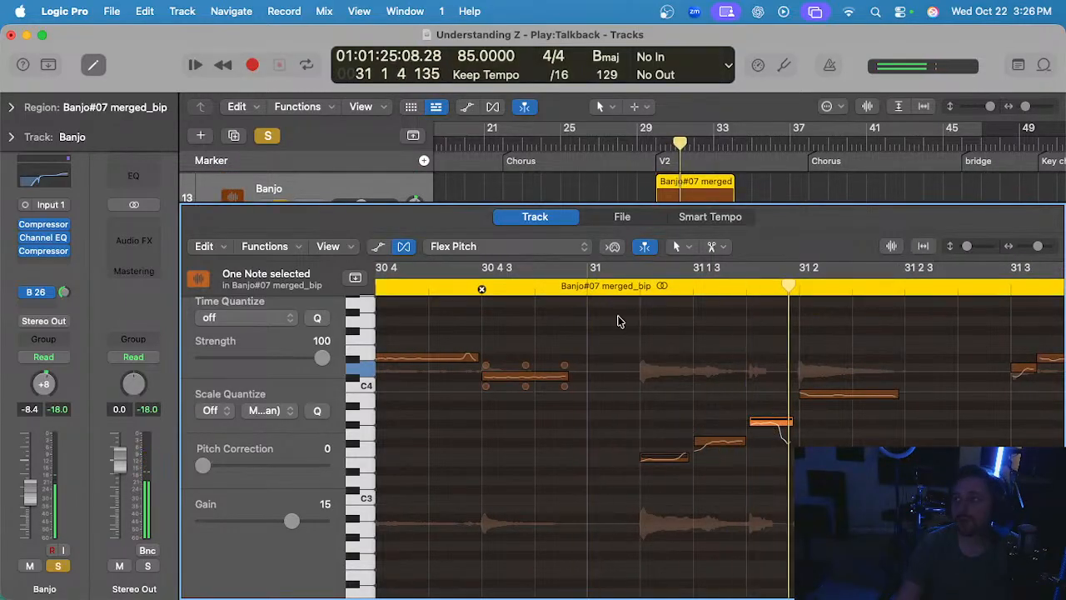
- Split off the attack of the banjo note at 31 2 and lower that slice's gain to about -7 dB
{"action": "scroll", "coordinate": [791, 410], "scroll_direction": "down", "scroll_amount": 2}
{"action": "scroll", "coordinate": [795, 416], "scroll_direction": "up", "scroll_amount": 3}
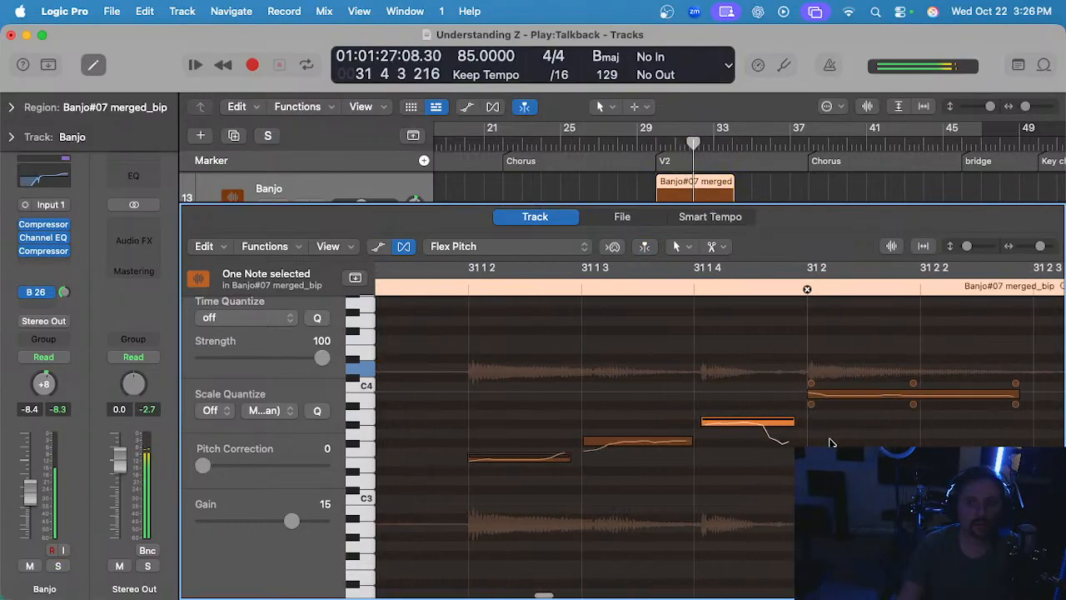
{"action": "scroll", "coordinate": [817, 414], "scroll_direction": "up", "scroll_amount": 2}
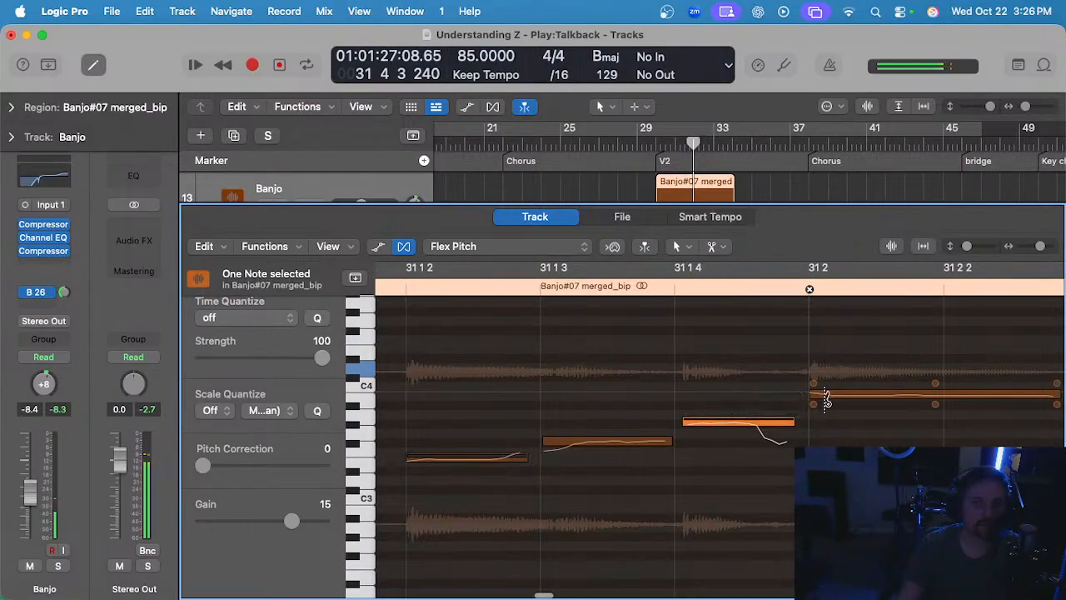
{"action": "left_click", "coordinate": [821, 395], "text": "super"}
{"action": "scroll", "coordinate": [816, 405], "scroll_direction": "up", "scroll_amount": 3}
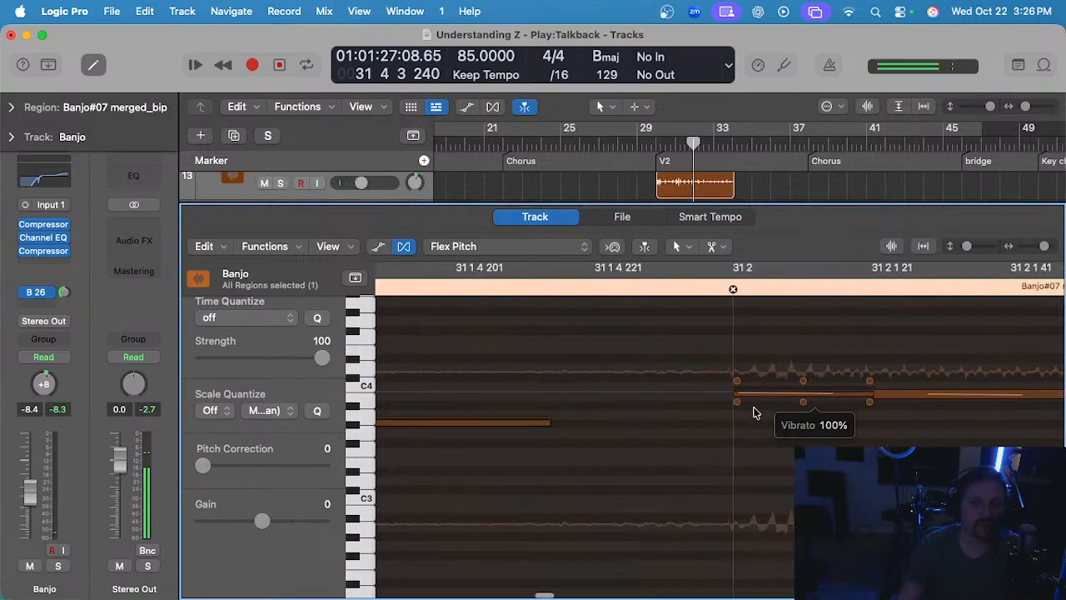
{"action": "scroll", "coordinate": [737, 401], "scroll_direction": "down", "scroll_amount": 3}
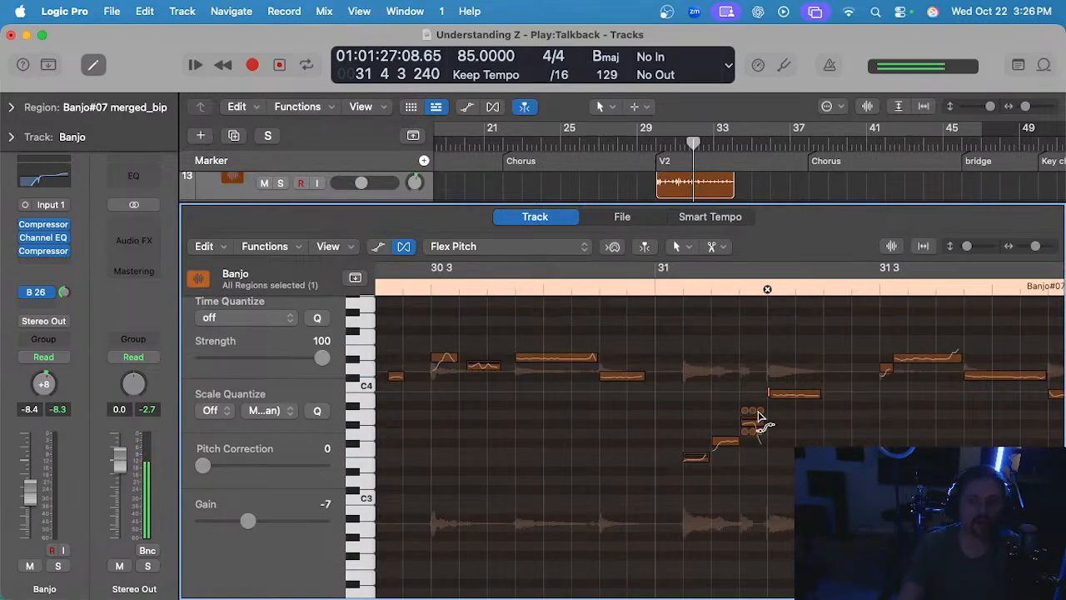
- Play the phrase from bar 31 soloed, then set the third rising note's gain to 9 dB and the note at 31 2 to about -1 dB
{"action": "left_click", "coordinate": [661, 290]}
{"action": "key", "text": "s"}
{"action": "key", "text": "space"}
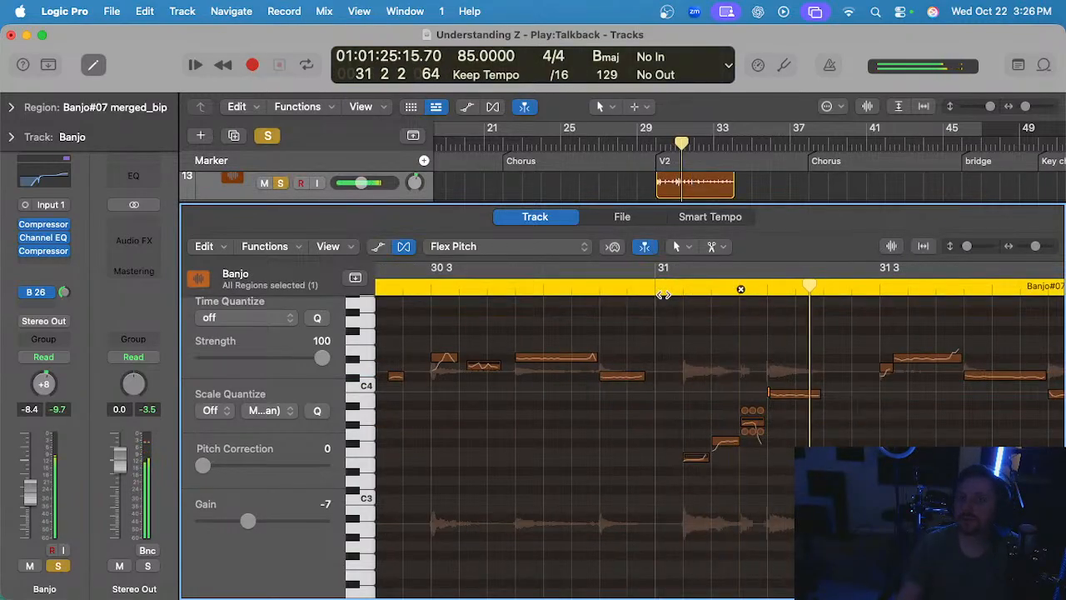
{"action": "key", "text": "s"}
{"action": "left_click_drag", "start_coordinate": [809, 376], "coordinate": [809, 367]}
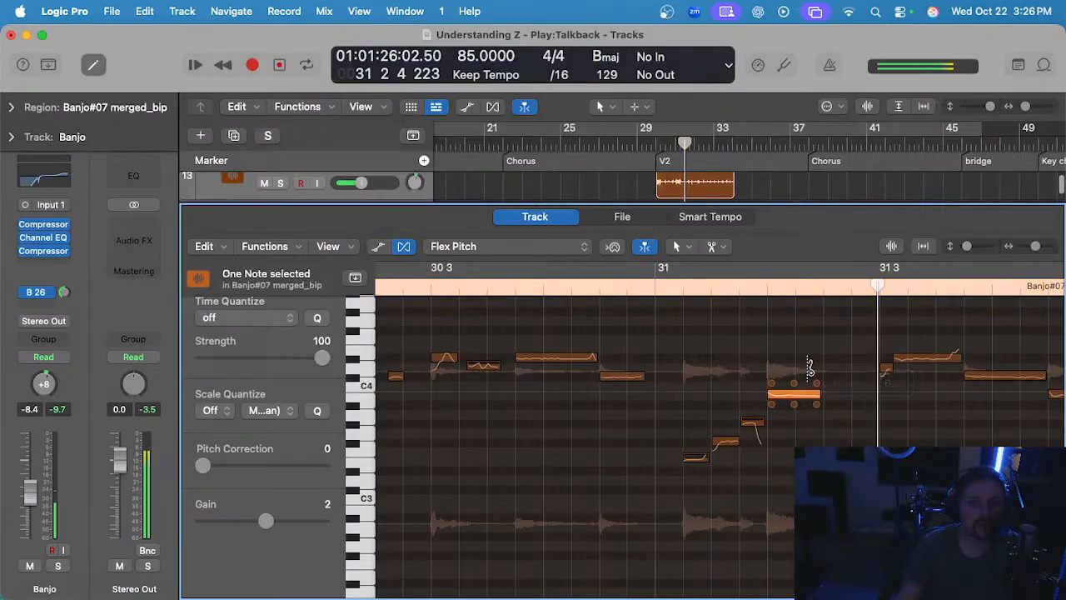
{"action": "key", "text": "Left"}
{"action": "scroll", "coordinate": [788, 360], "scroll_direction": "up", "scroll_amount": 5}
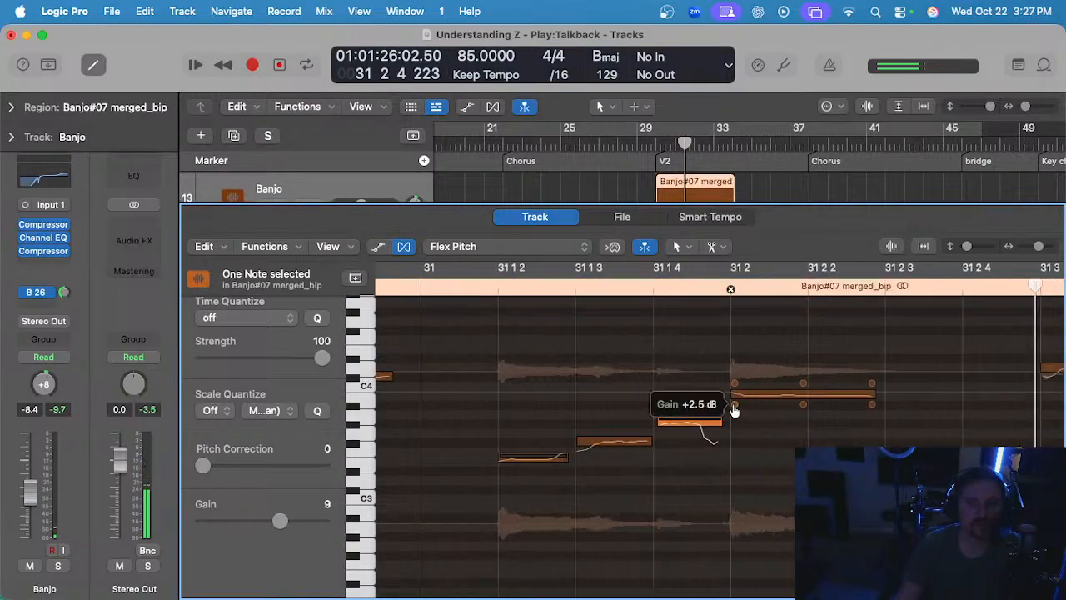
{"action": "left_click", "coordinate": [734, 406]}
{"action": "scroll", "coordinate": [730, 406], "scroll_direction": "down", "scroll_amount": 5}
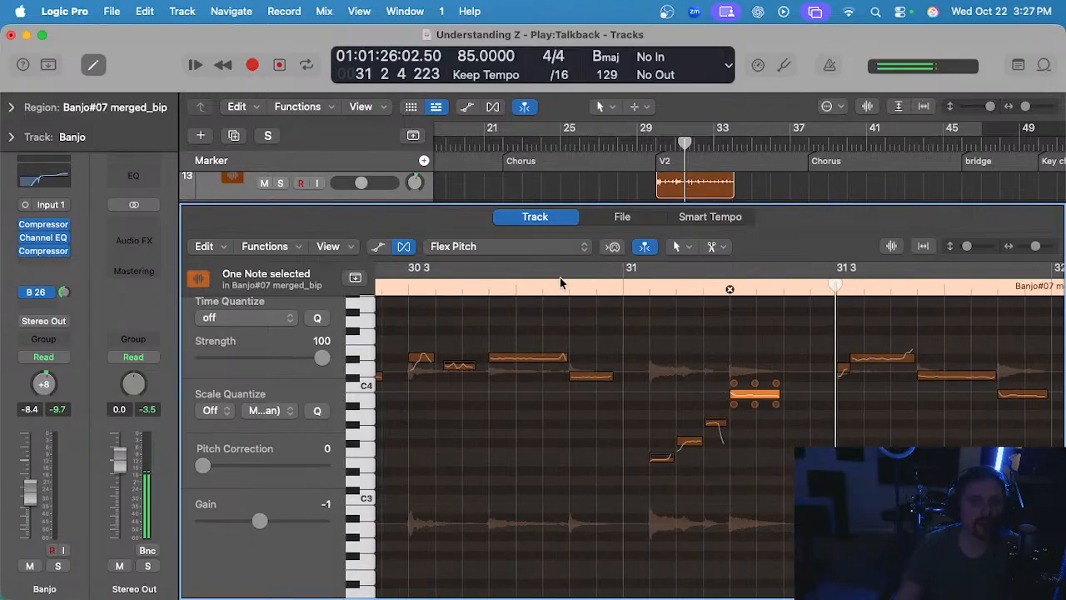
- Raise the third rising note's gain in bar 31 to about 12 dB and replay the phrase soloed into bar 32
{"action": "left_click", "coordinate": [623, 277]}
{"action": "key", "text": "s"}
{"action": "key", "text": "space"}
{"action": "scroll", "coordinate": [724, 363], "scroll_direction": "up", "scroll_amount": 3}
{"action": "key", "text": "space"}
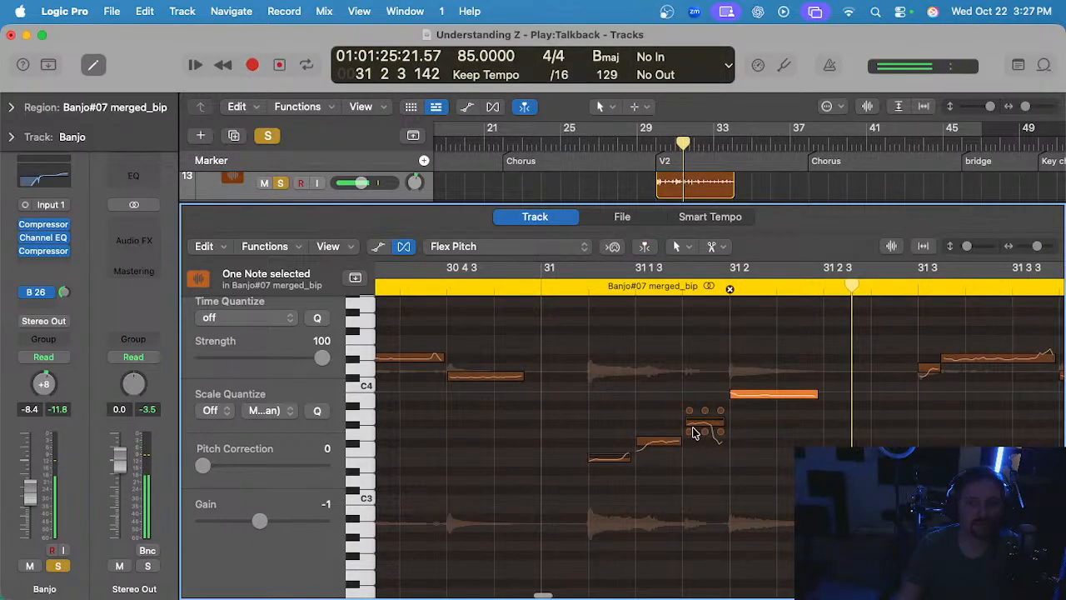
{"action": "left_click_drag", "start_coordinate": [690, 432], "coordinate": [689, 411]}
{"action": "left_click", "coordinate": [518, 279]}
{"action": "key", "text": "space"}
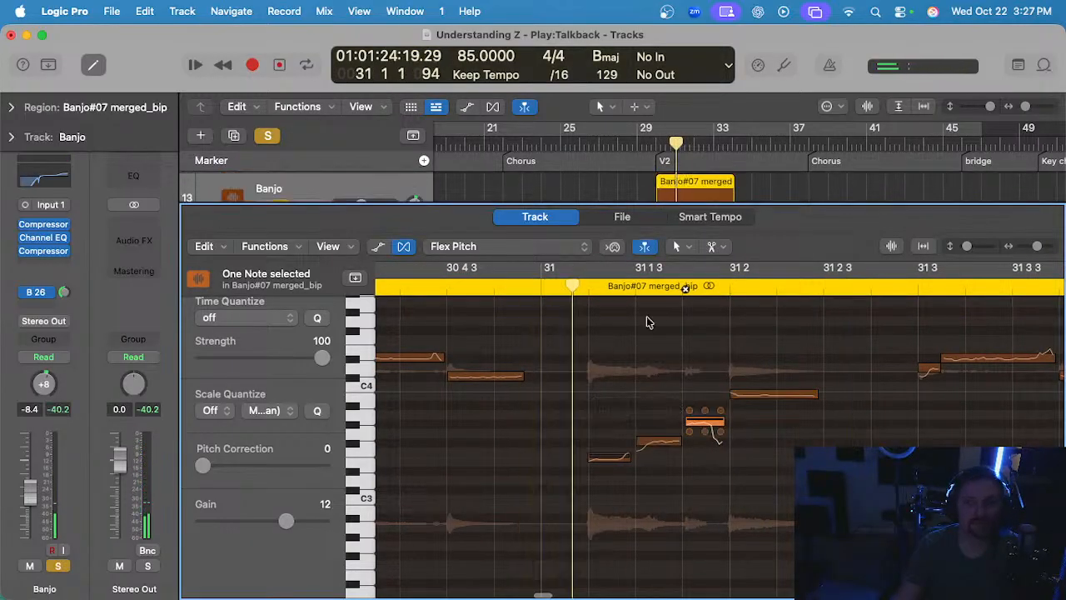
{"action": "scroll", "coordinate": [649, 322], "scroll_direction": "down", "scroll_amount": 2}
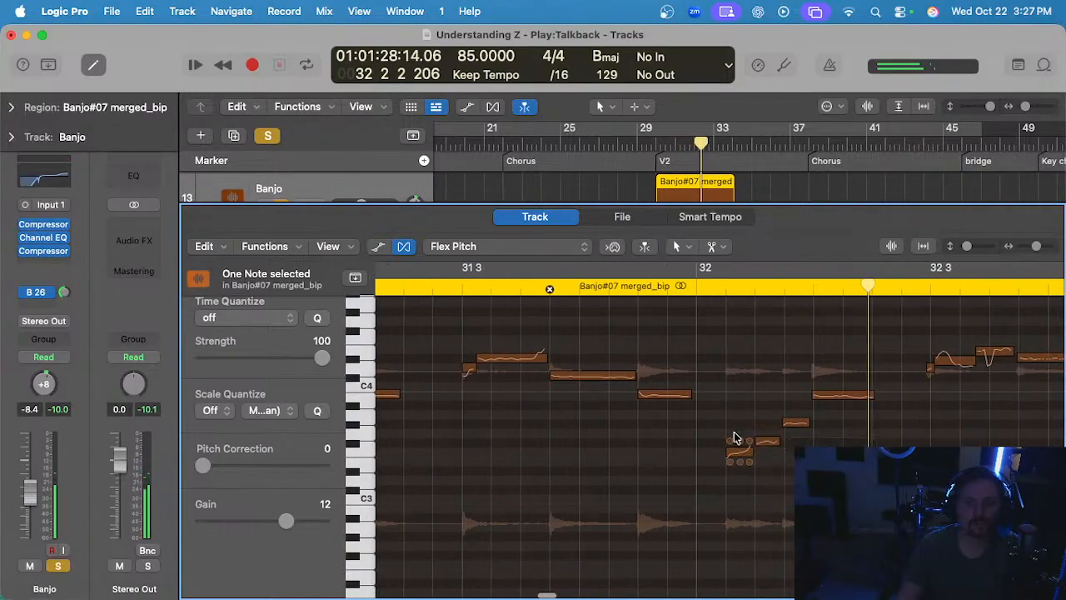
- Raise the gain of the rising notes in bar 32, the first to about 5 dB and the third to about 2 dB
{"action": "key", "text": "space"}
{"action": "left_click_drag", "start_coordinate": [729, 461], "coordinate": [731, 431]}
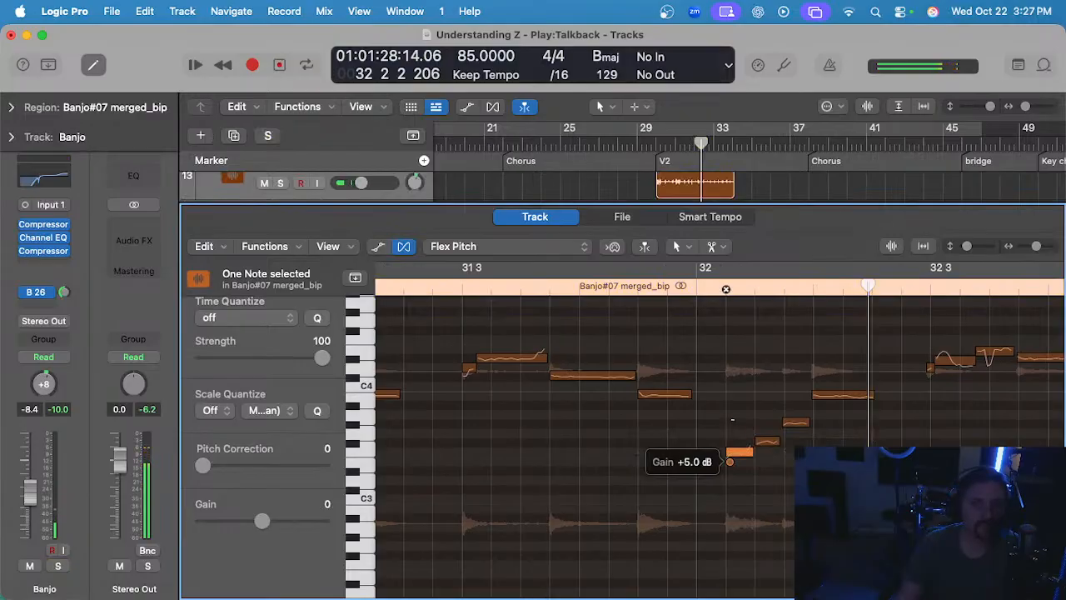
{"action": "scroll", "coordinate": [774, 423], "scroll_direction": "up", "scroll_amount": 3}
{"action": "left_click", "coordinate": [751, 459]}
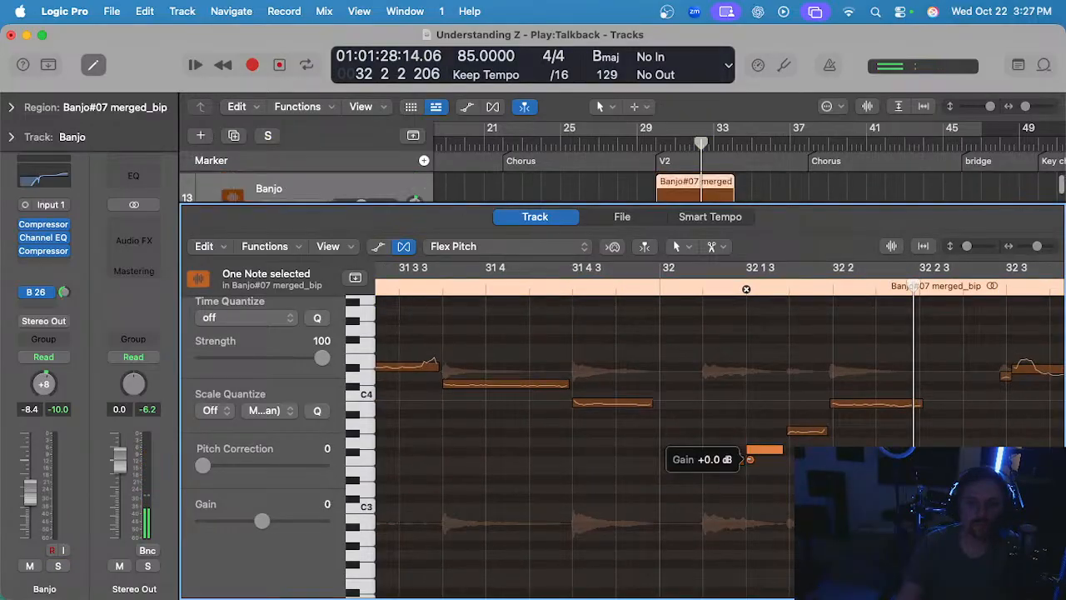
{"action": "left_click_drag", "start_coordinate": [791, 441], "coordinate": [792, 422]}
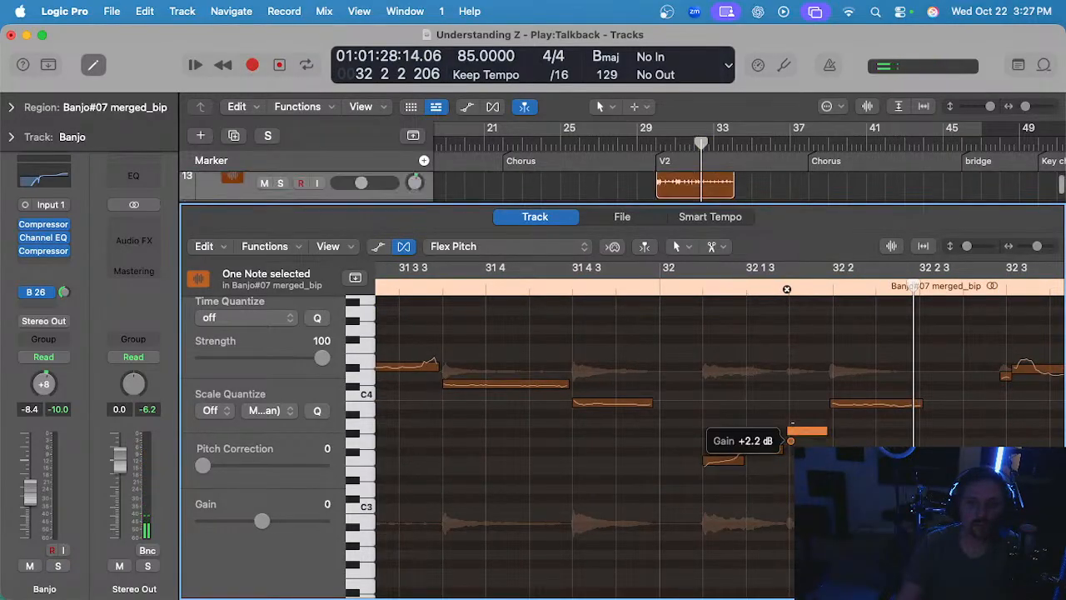
{"action": "left_click", "coordinate": [834, 415]}
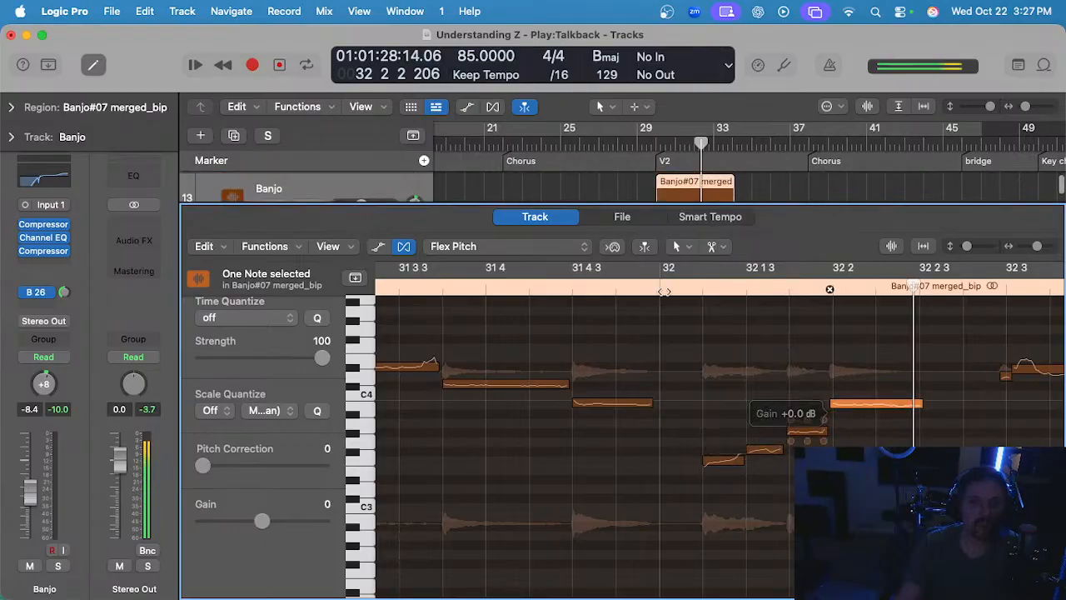
- Play the banjo soloed from bar 32 into the rising phrase of bar 33
{"action": "double_click", "coordinate": [634, 283]}
{"action": "key", "text": "s"}
{"action": "scroll", "coordinate": [735, 336], "scroll_direction": "down", "scroll_amount": 3}
{"action": "scroll", "coordinate": [735, 335], "scroll_direction": "right", "scroll_amount": 4}
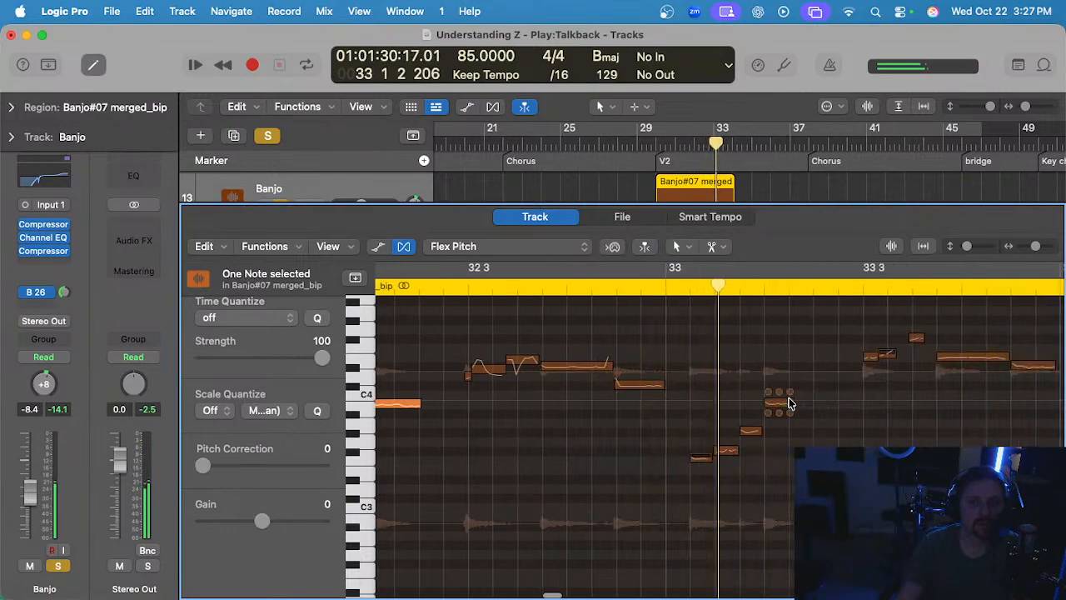
{"action": "key", "text": "space"}
- Raise the gain of the rising notes in bar 33, the third to about 5 dB and the second to about 2 dB
{"action": "scroll", "coordinate": [746, 446], "scroll_direction": "up", "scroll_amount": 3}
{"action": "key", "text": "s"}
{"action": "mouse_move", "coordinate": [775, 412]}
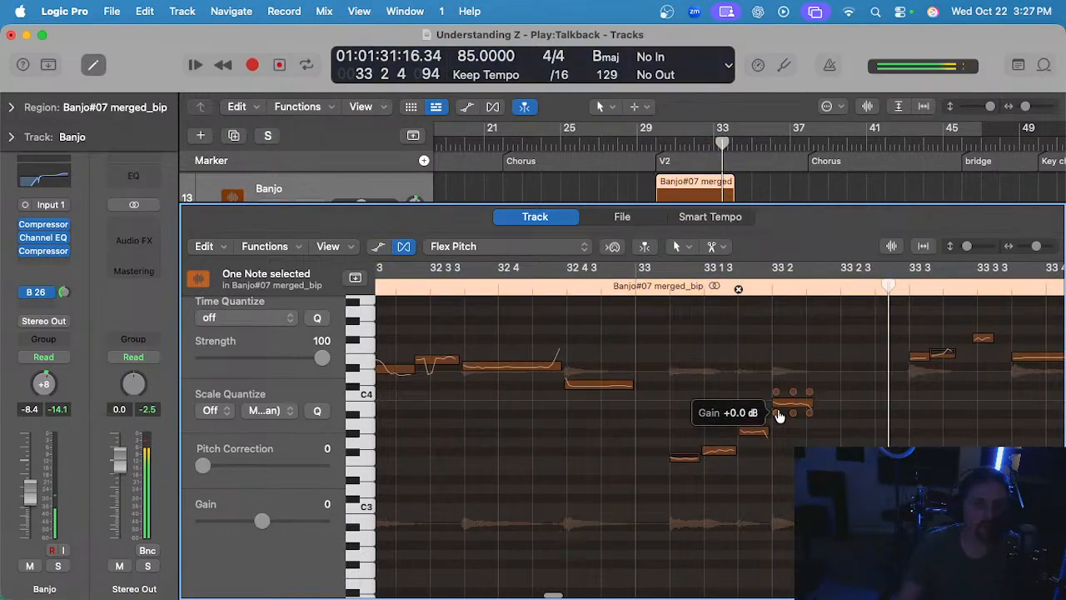
{"action": "mouse_move", "coordinate": [741, 440]}
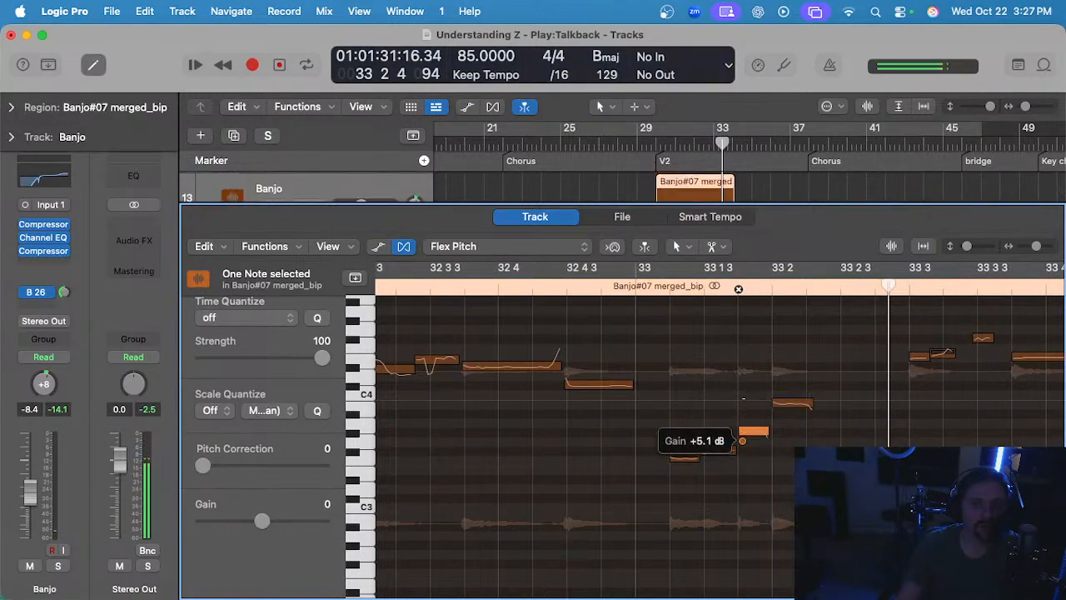
{"action": "left_click_drag", "start_coordinate": [741, 440], "coordinate": [739, 451]}
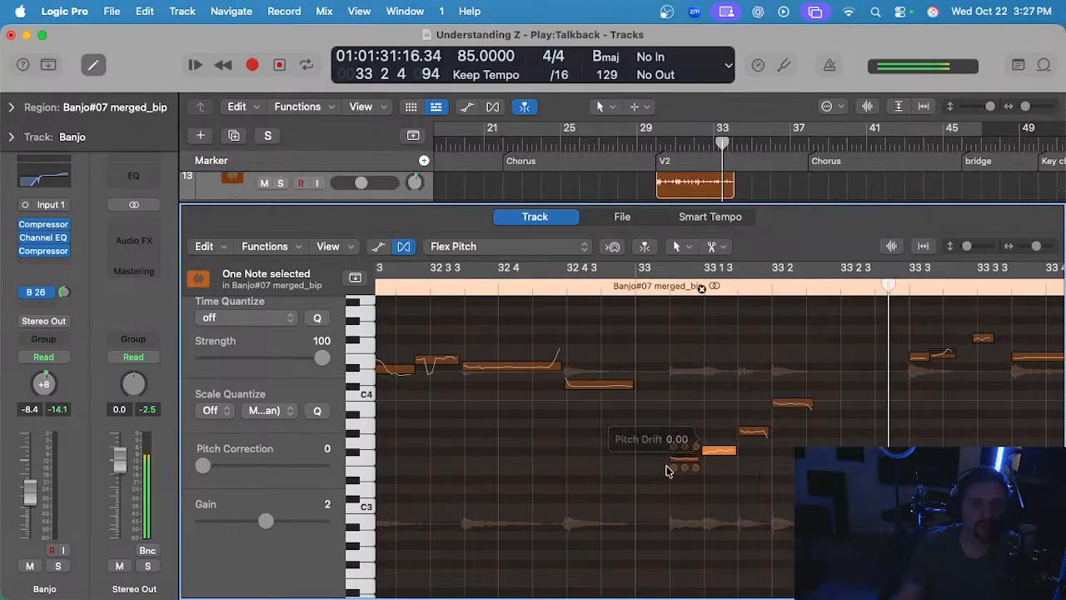
- Play bar 33 in the mix and soloed through to the end of the banjo region
{"action": "key", "text": "space"}
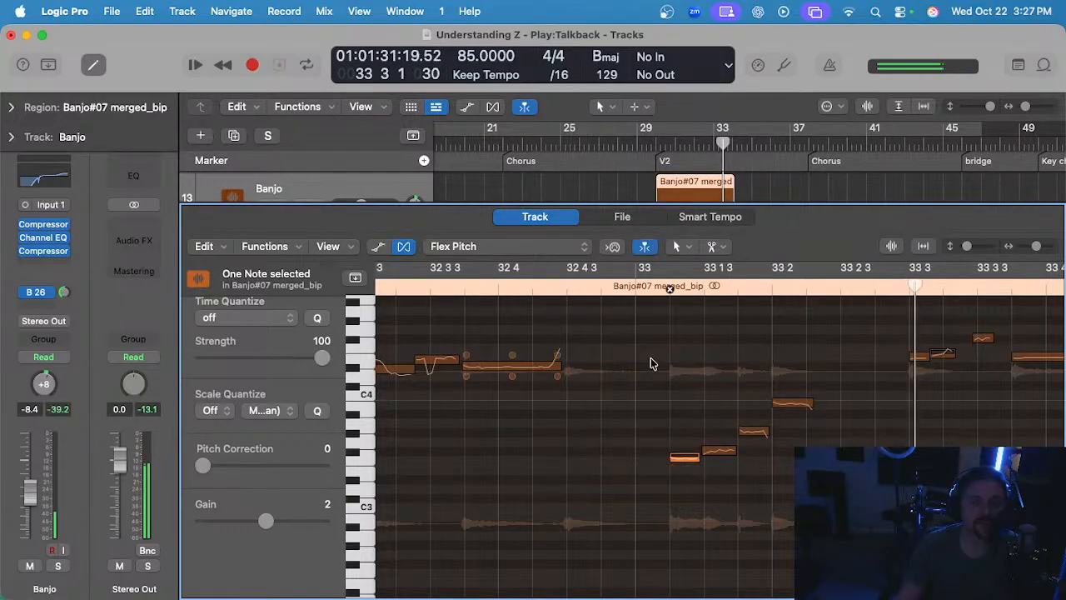
{"action": "key", "text": "s"}
{"action": "key", "text": "space"}
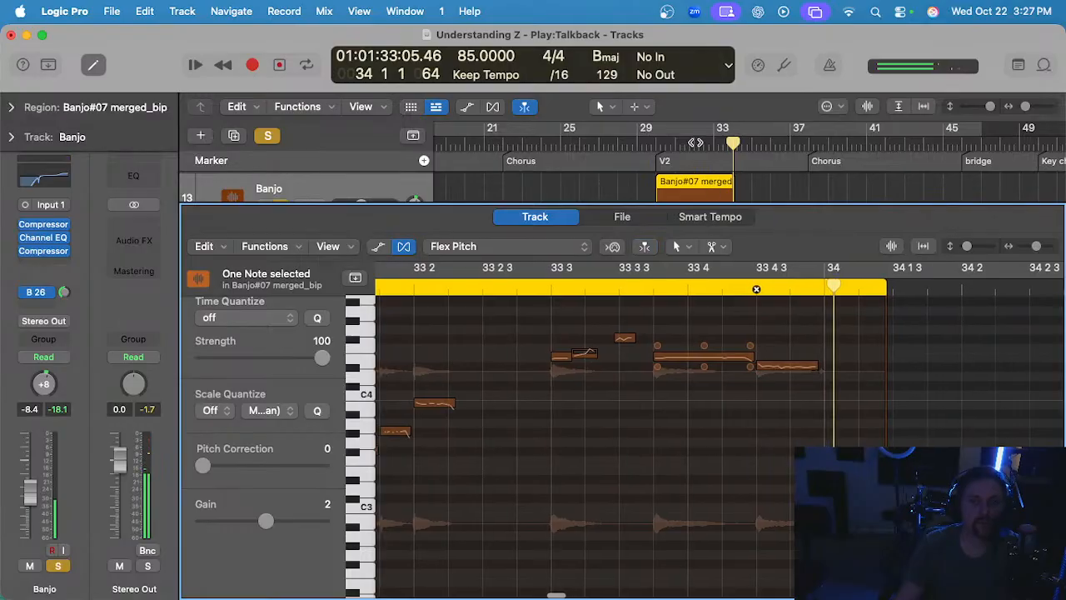
{"action": "key", "text": "space"}
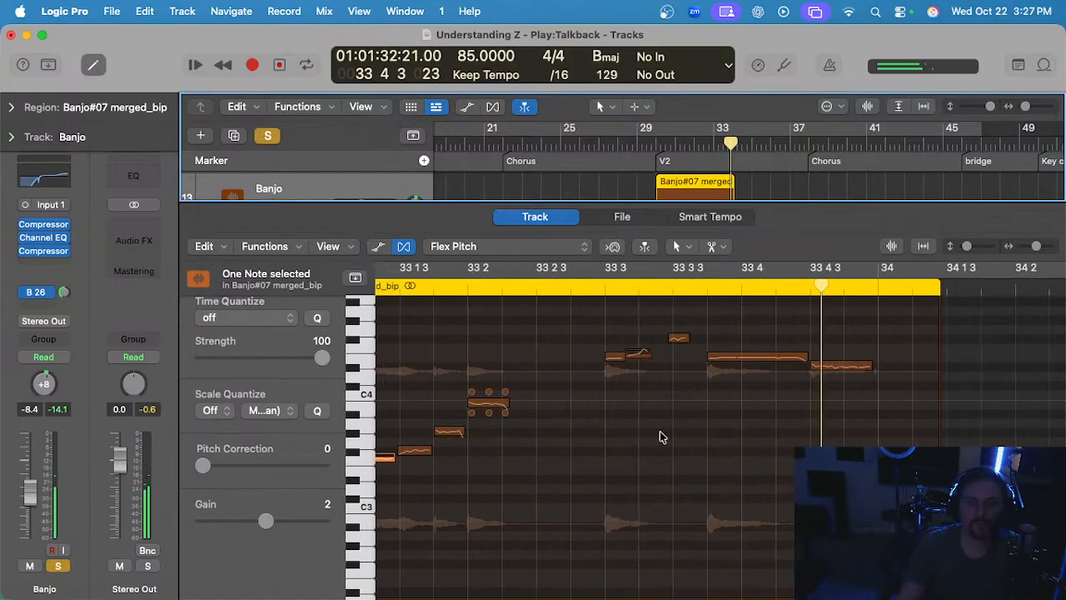
{"action": "key", "text": "space"}
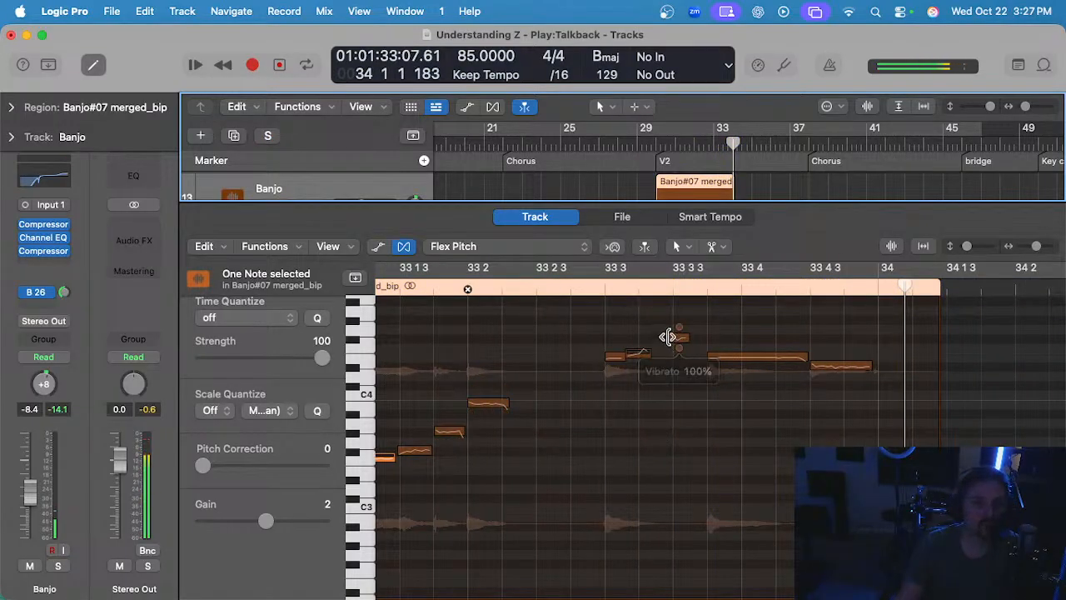
- Move the start of the short high note before 33 3 3 slightly earlier and play the passage soloed
{"action": "left_click_drag", "start_coordinate": [670, 338], "coordinate": [662, 337]}
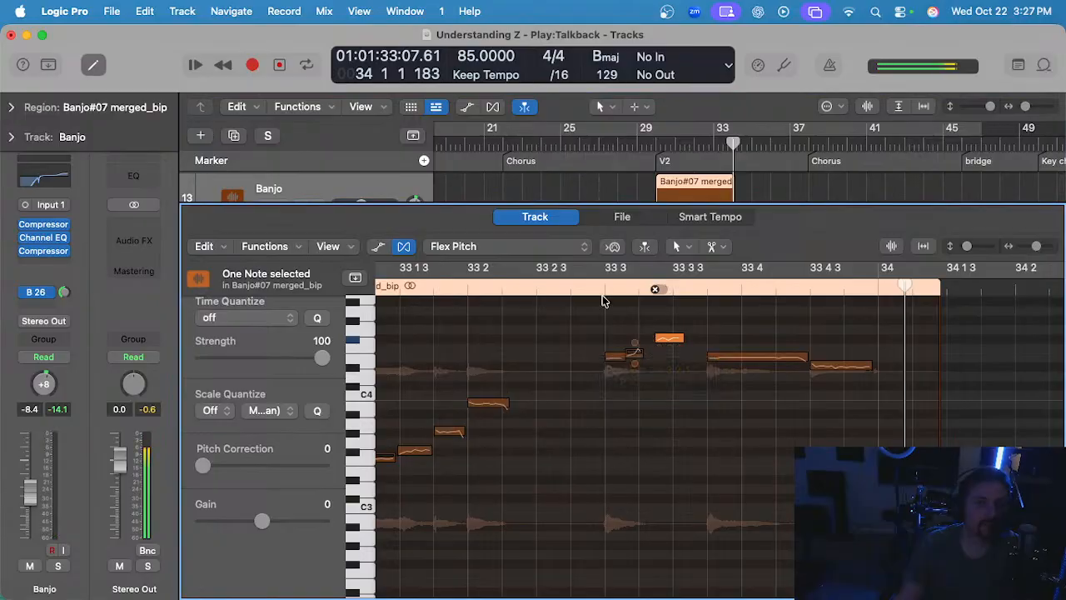
{"action": "key", "text": "space"}
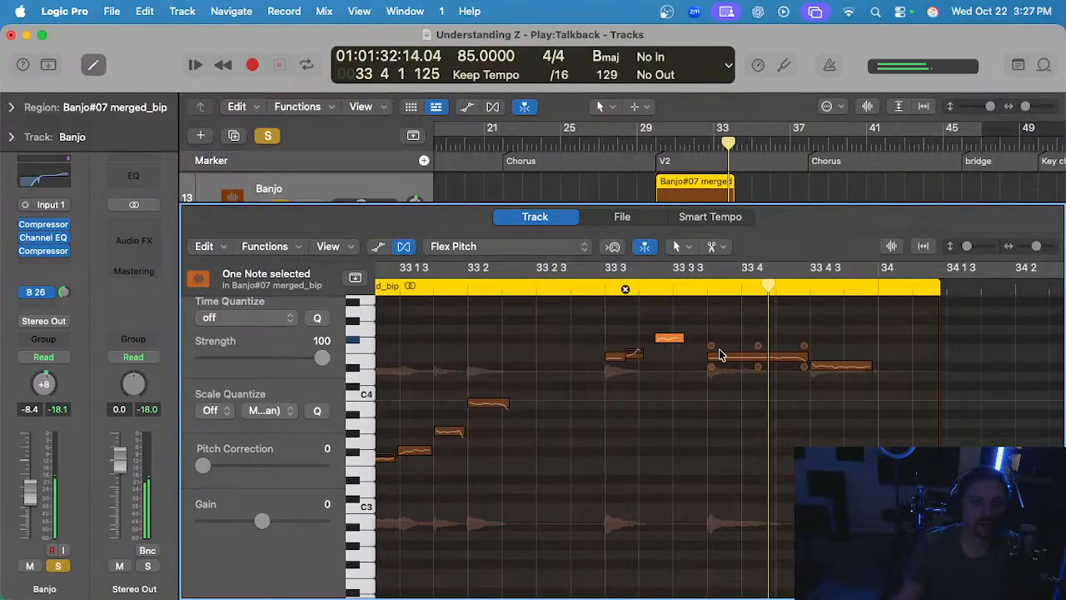
{"action": "key", "text": "space"}
- Close the audio editor and play the verse 2 banjo region soloed from bar 30
{"action": "key", "text": "e"}
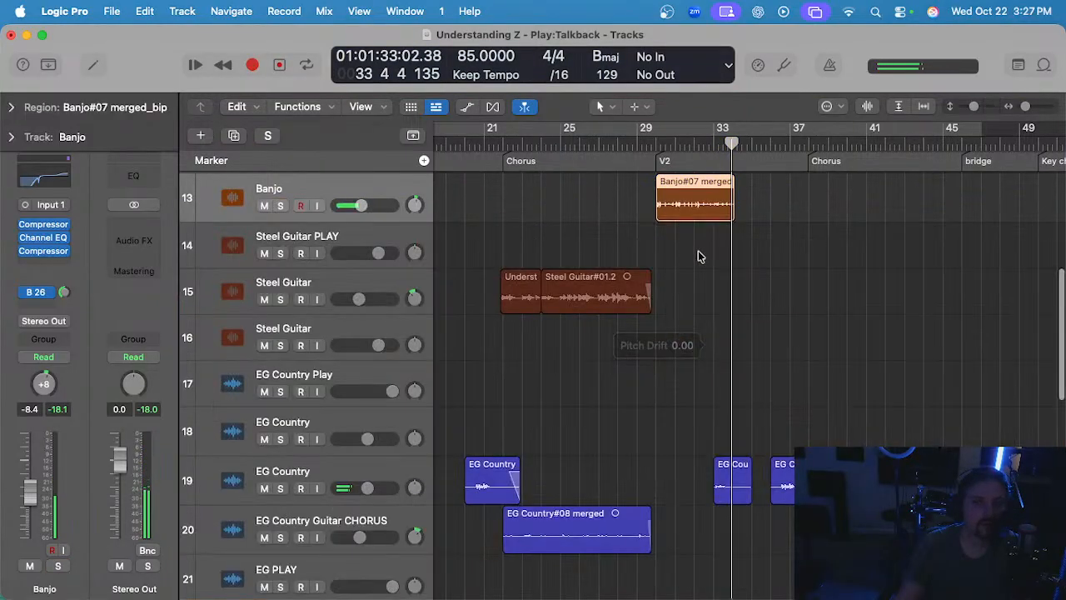
{"action": "left_click", "coordinate": [657, 146]}
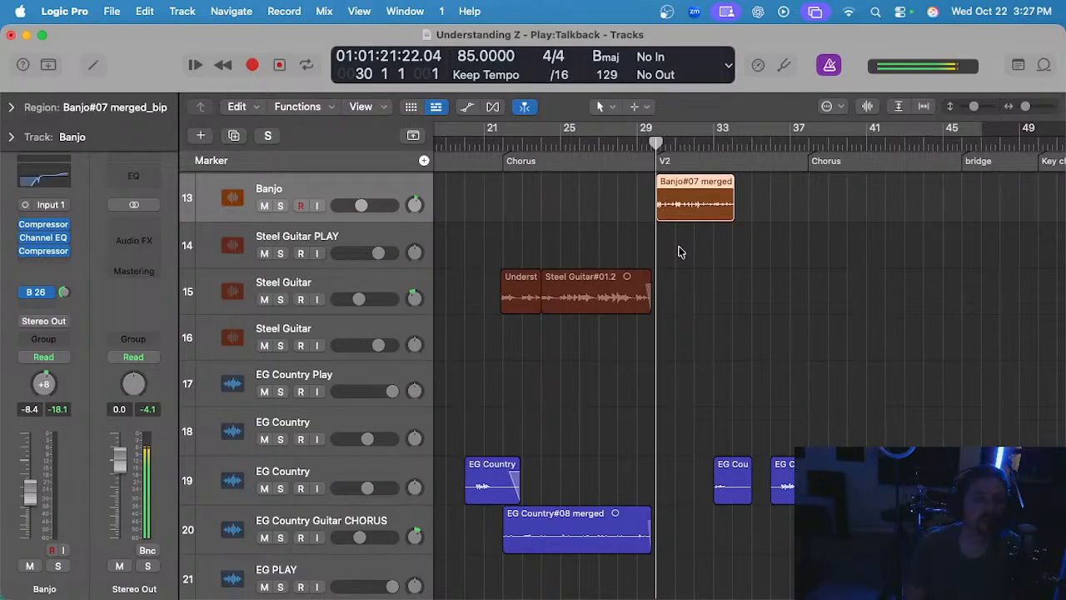
{"action": "key", "text": "space"}
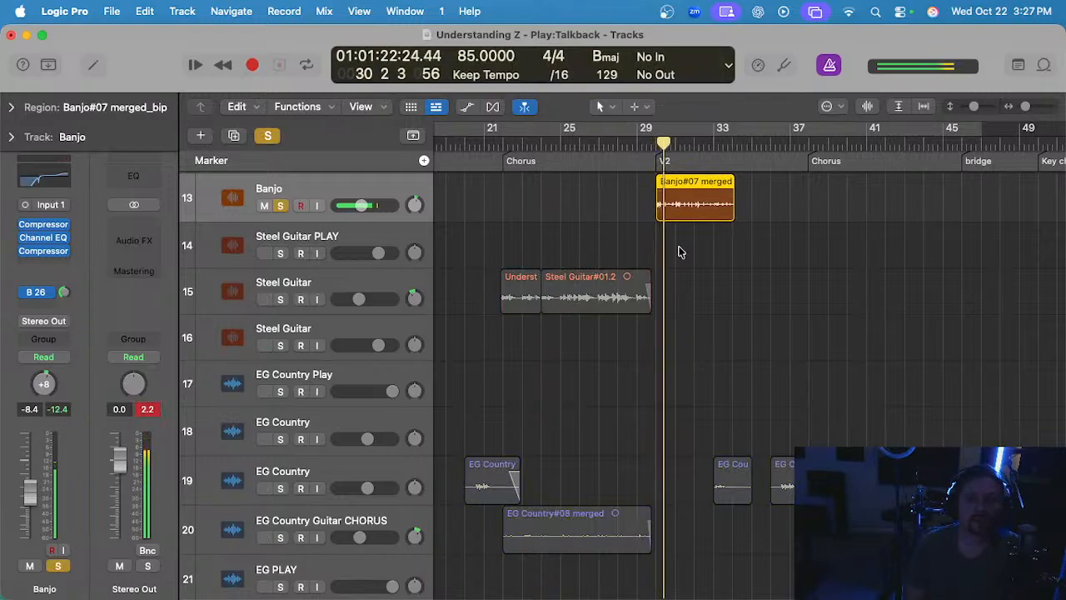
{"action": "scroll", "coordinate": [679, 250], "scroll_direction": "up", "scroll_amount": 3}
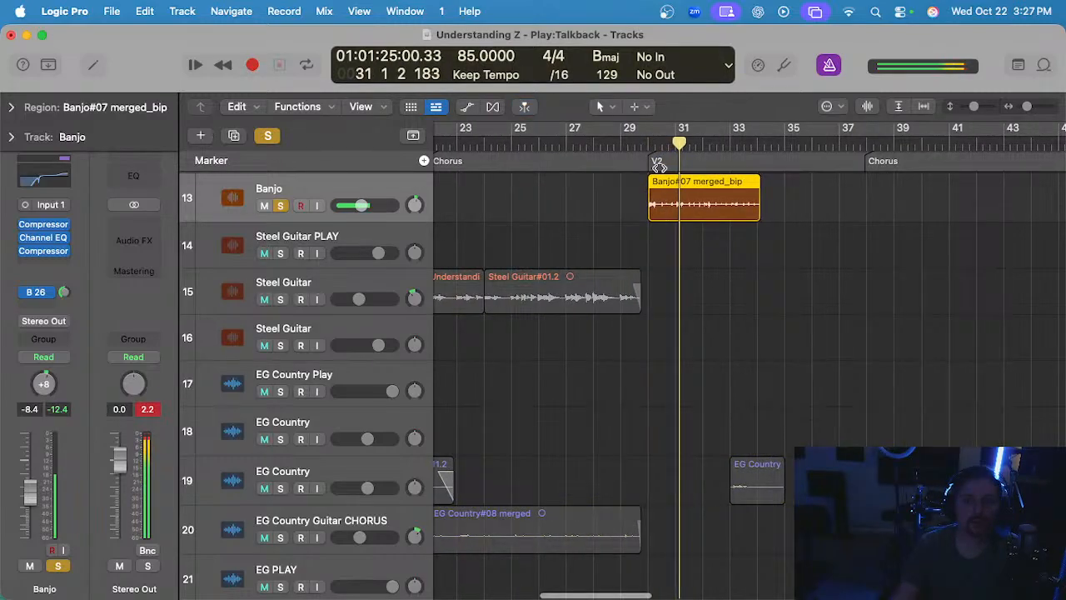
{"action": "key", "text": "space"}
- Reopen the Flex Pitch editor and play the banjo phrase from bar 30 with the full mix
{"action": "key", "text": "e"}
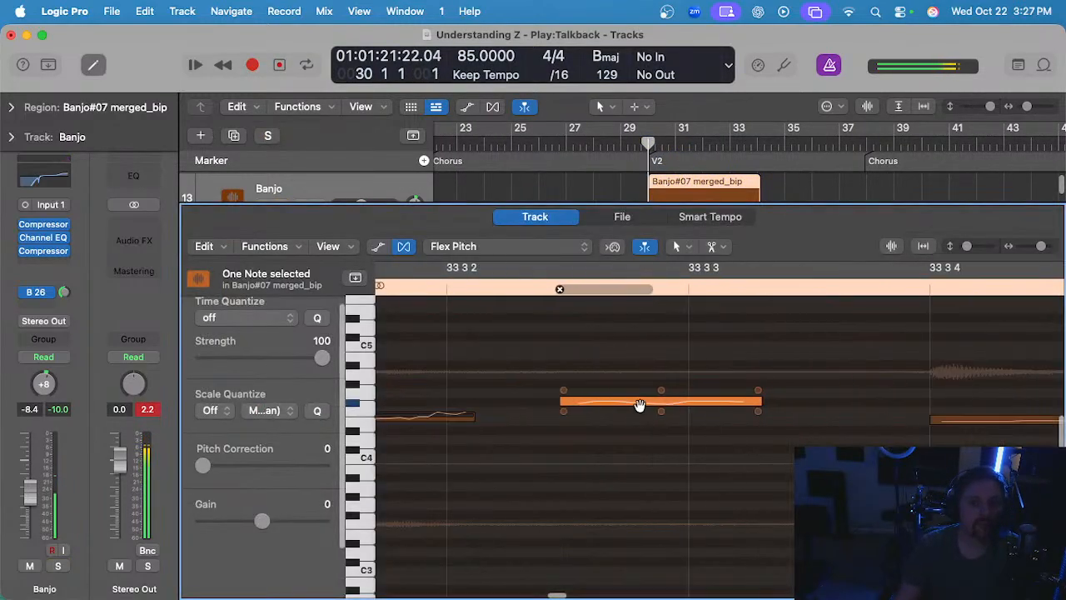
{"action": "scroll", "coordinate": [891, 414], "scroll_direction": "up", "scroll_amount": 3}
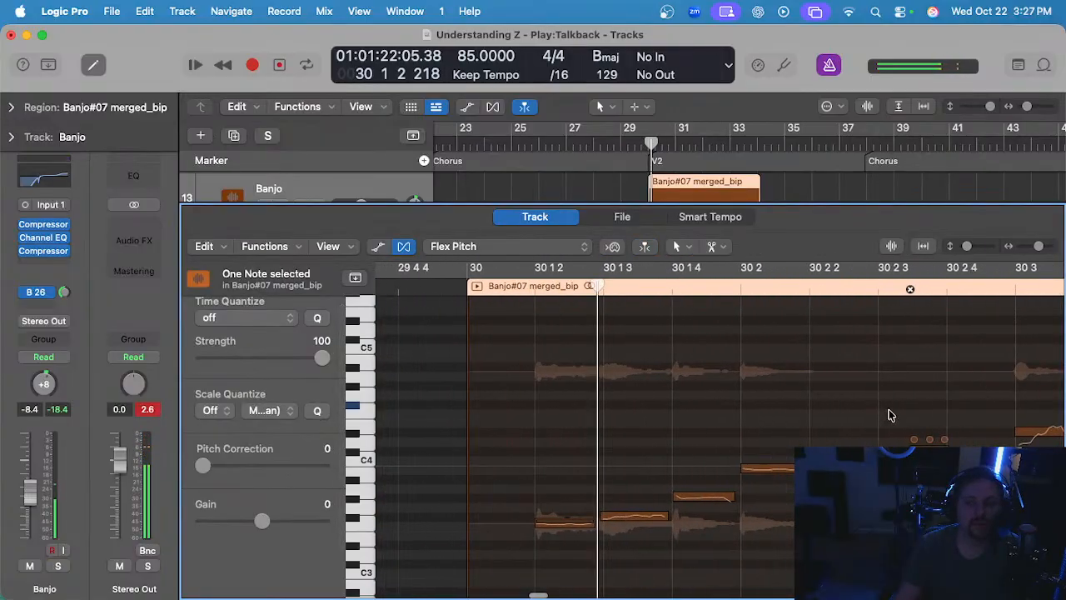
{"action": "scroll", "coordinate": [883, 416], "scroll_direction": "right", "scroll_amount": 3}
{"action": "key", "text": "space"}
{"action": "scroll", "coordinate": [941, 437], "scroll_direction": "down", "scroll_amount": 3}
{"action": "scroll", "coordinate": [941, 437], "scroll_direction": "right", "scroll_amount": 3}
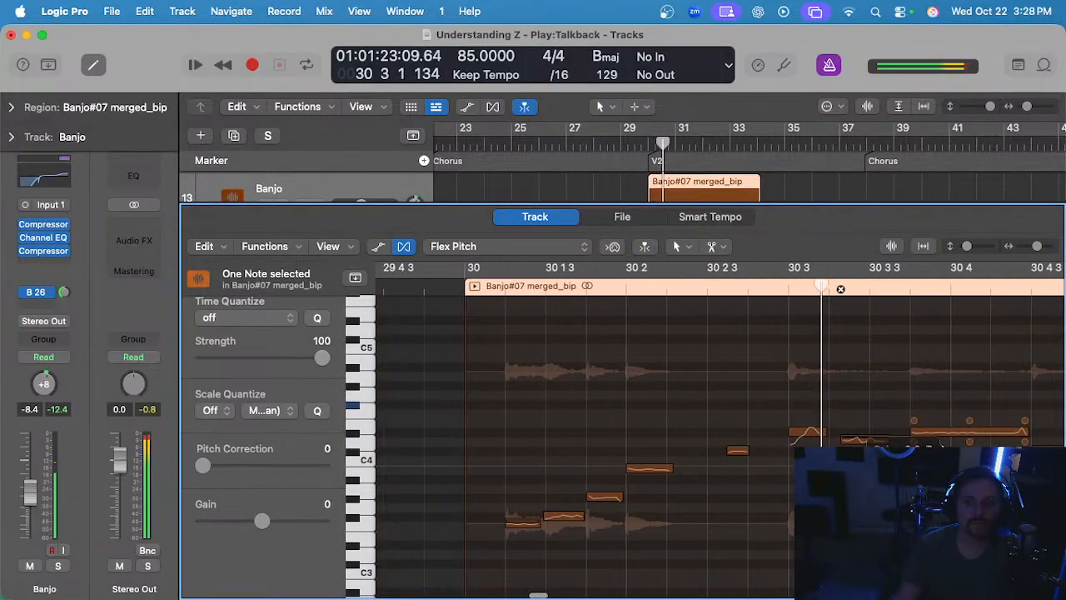
- Lengthen the note at 30 3 slightly, raise its gain to about 3.4 dB, and play it soloed
{"action": "key", "text": "s"}
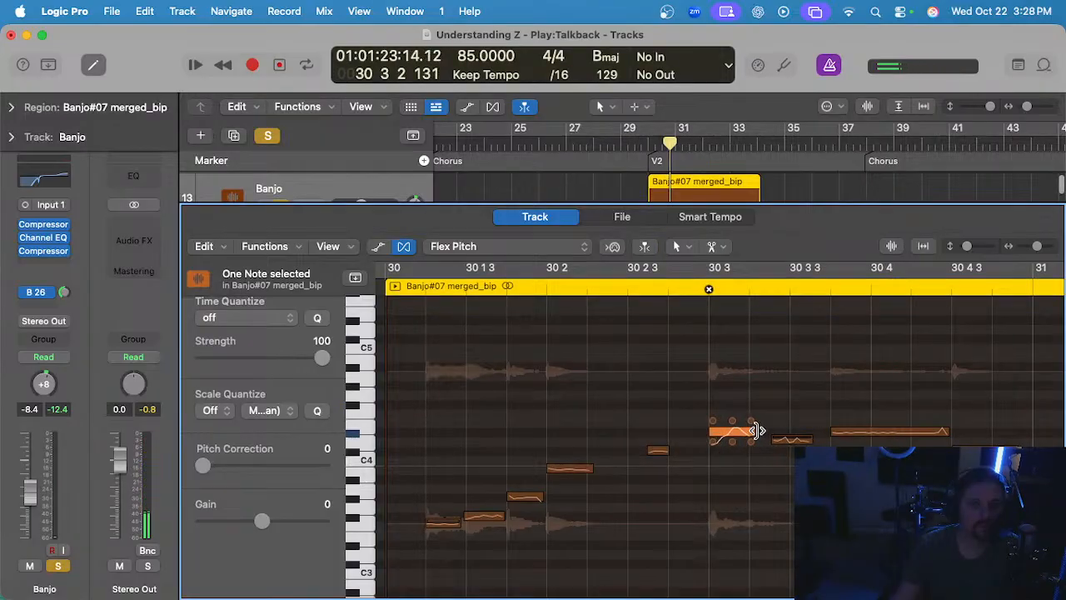
{"action": "left_click_drag", "start_coordinate": [756, 430], "coordinate": [766, 431]}
{"action": "key", "text": "s"}
{"action": "left_click", "coordinate": [644, 289]}
{"action": "key", "text": "s"}
{"action": "key", "text": "space"}
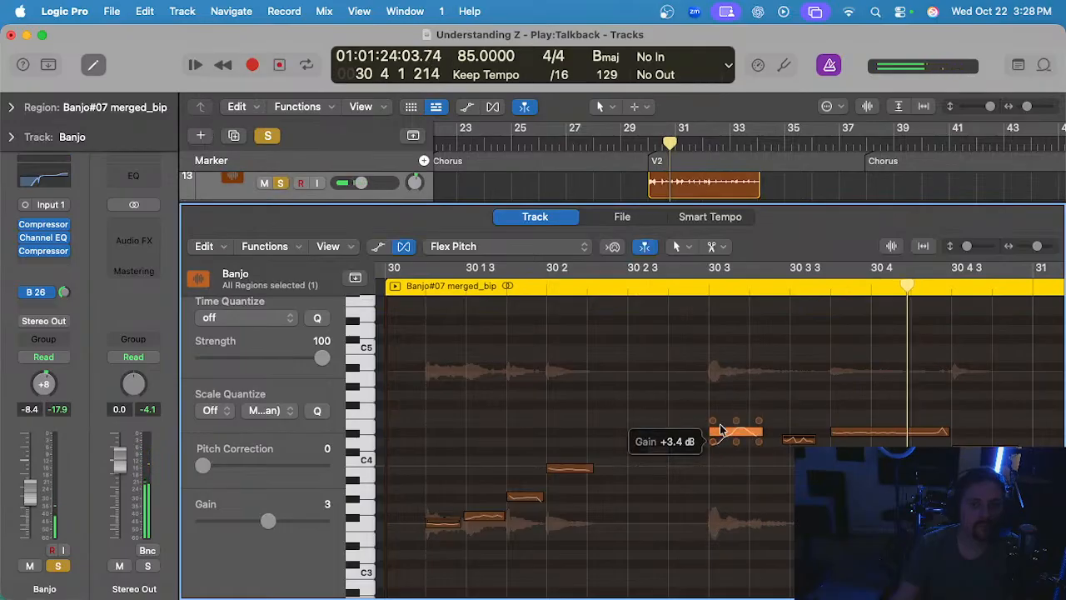
- Raise the gain of the short note around 30 3 3 to about 5 dB and replay the phrase with the full mix
{"action": "left_click_drag", "start_coordinate": [789, 454], "coordinate": [788, 437]}
{"action": "key", "text": "s"}
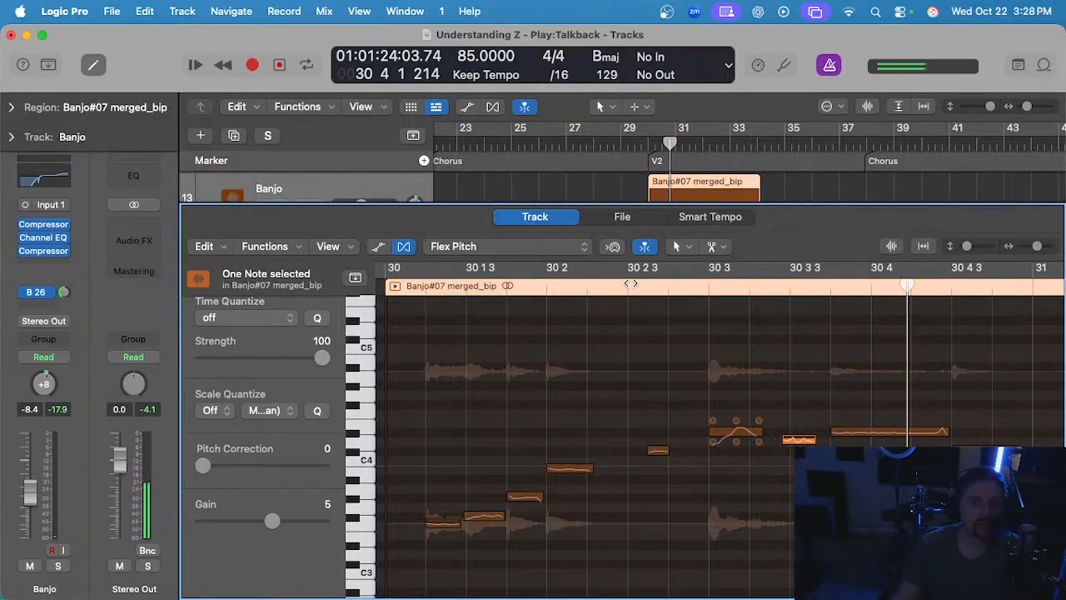
{"action": "key", "text": "space"}
{"action": "scroll", "coordinate": [764, 366], "scroll_direction": "down", "scroll_amount": 2}
{"action": "scroll", "coordinate": [765, 367], "scroll_direction": "right", "scroll_amount": 5}
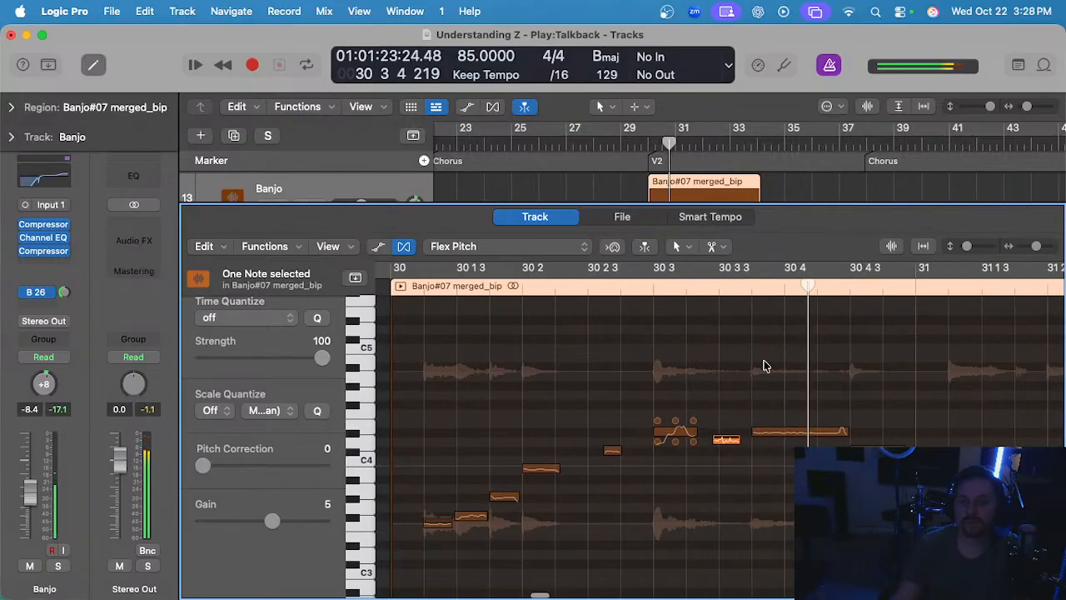
- Check the gain of the note at 30 4 3 and replay the banjo with the full mix from just before 30 3
{"action": "left_click", "coordinate": [687, 438]}
{"action": "scroll", "coordinate": [689, 441], "scroll_direction": "up", "scroll_amount": 2}
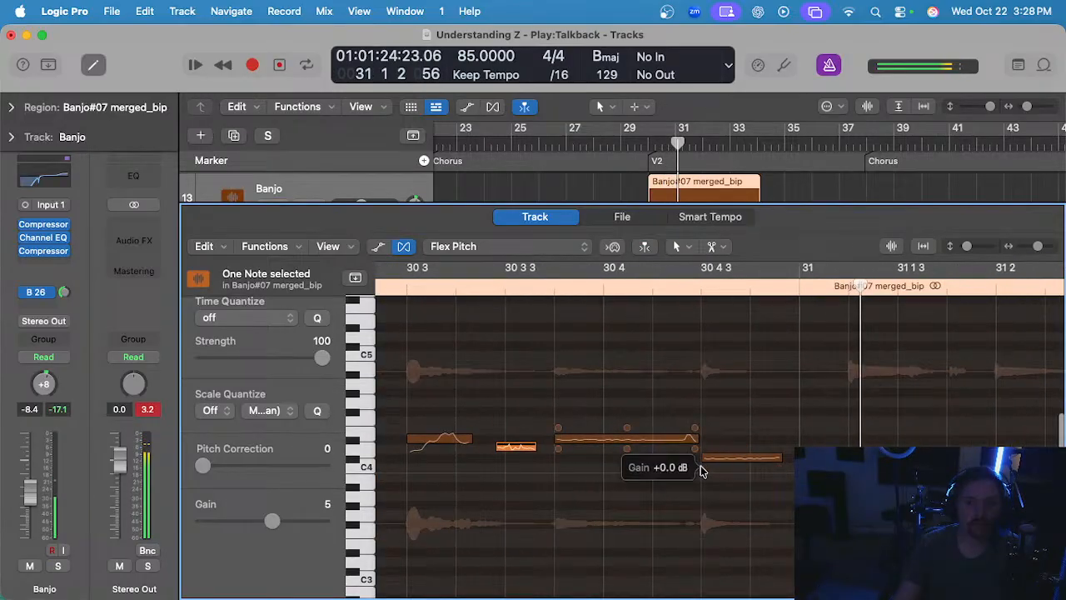
{"action": "left_click", "coordinate": [705, 473]}
{"action": "scroll", "coordinate": [675, 419], "scroll_direction": "down", "scroll_amount": 3}
{"action": "double_click", "coordinate": [525, 288]}
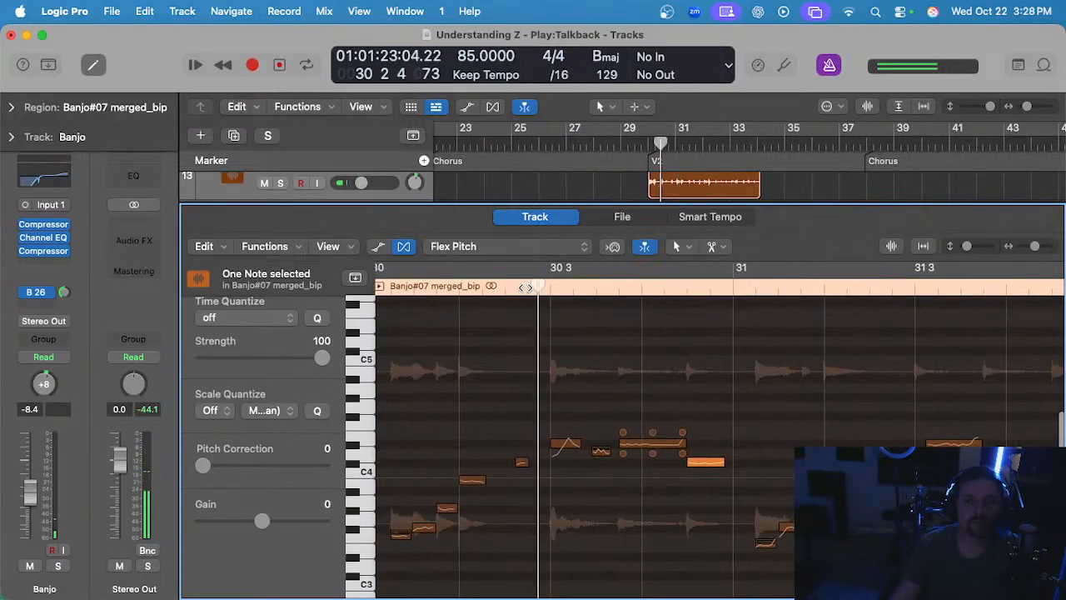
{"action": "scroll", "coordinate": [630, 399], "scroll_direction": "right", "scroll_amount": 4}
{"action": "scroll", "coordinate": [587, 406], "scroll_direction": "down", "scroll_amount": 2}
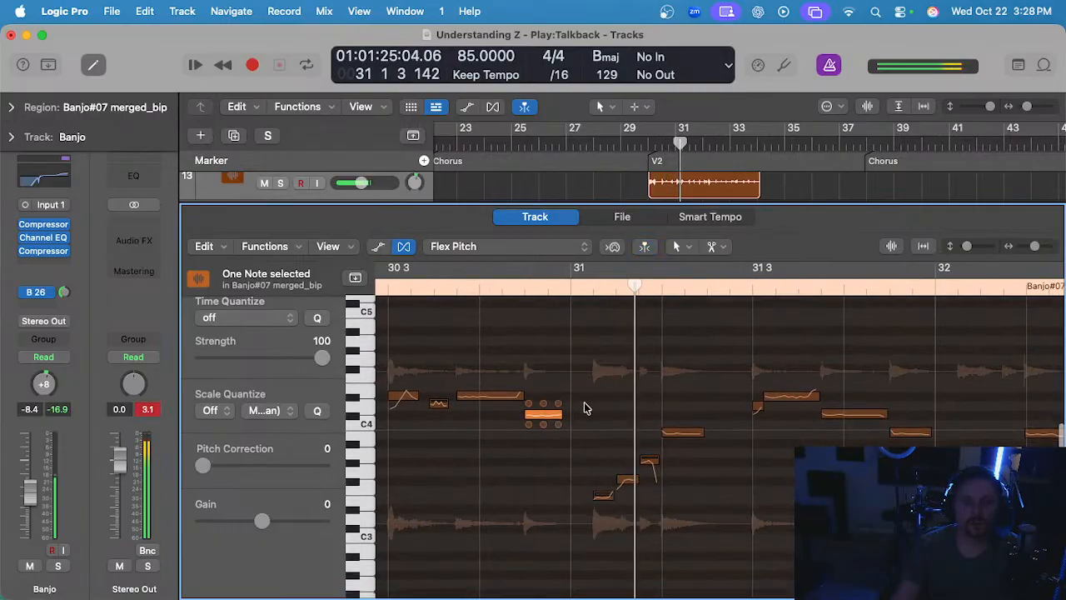
- Raise the gain of the longer banjo note just after 31 3 to about 4 dB
{"action": "scroll", "coordinate": [586, 406], "scroll_direction": "right", "scroll_amount": 1}
{"action": "scroll", "coordinate": [584, 406], "scroll_direction": "up", "scroll_amount": 2}
{"action": "scroll", "coordinate": [768, 406], "scroll_direction": "right", "scroll_amount": 3}
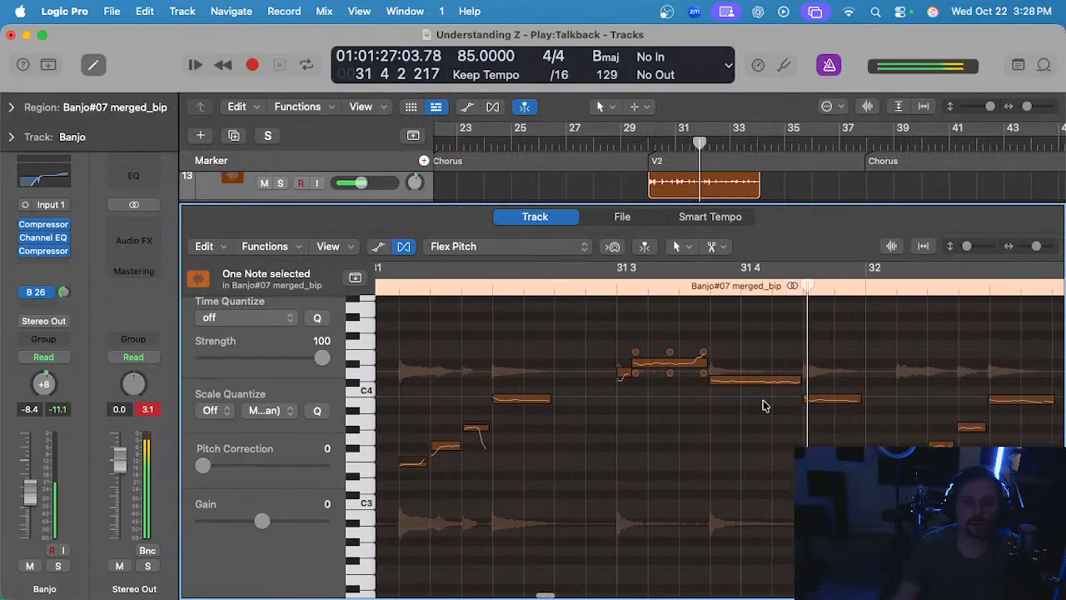
{"action": "scroll", "coordinate": [614, 387], "scroll_direction": "up", "scroll_amount": 3}
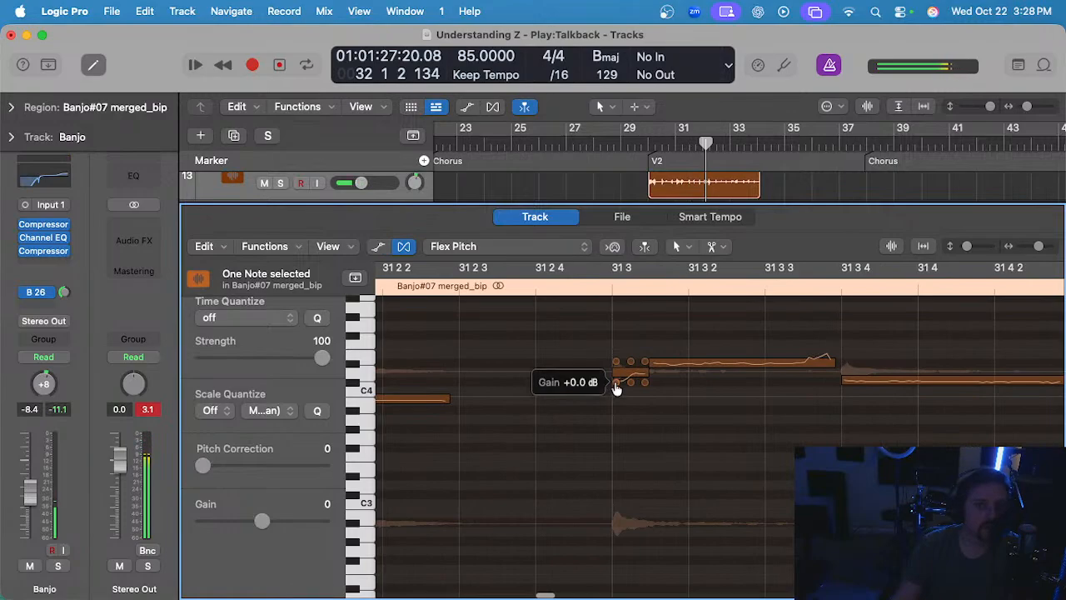
{"action": "left_click", "coordinate": [652, 373]}
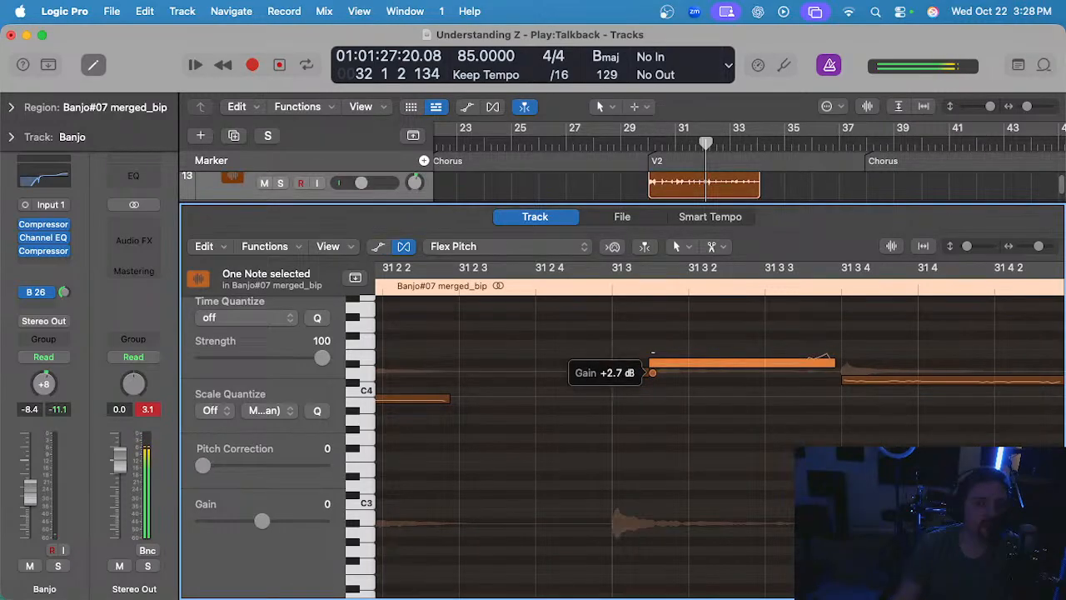
{"action": "scroll", "coordinate": [651, 346], "scroll_direction": "down", "scroll_amount": 3}
{"action": "scroll", "coordinate": [646, 351], "scroll_direction": "left", "scroll_amount": 2}
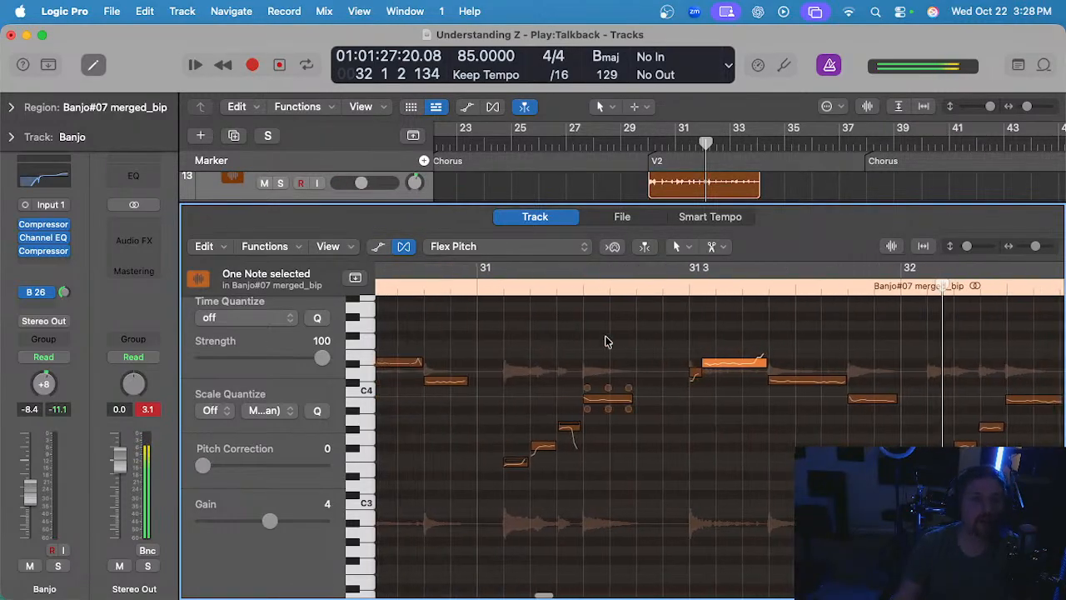
- Play the banjo phrase soloed from bar 31
{"action": "left_click", "coordinate": [475, 279]}
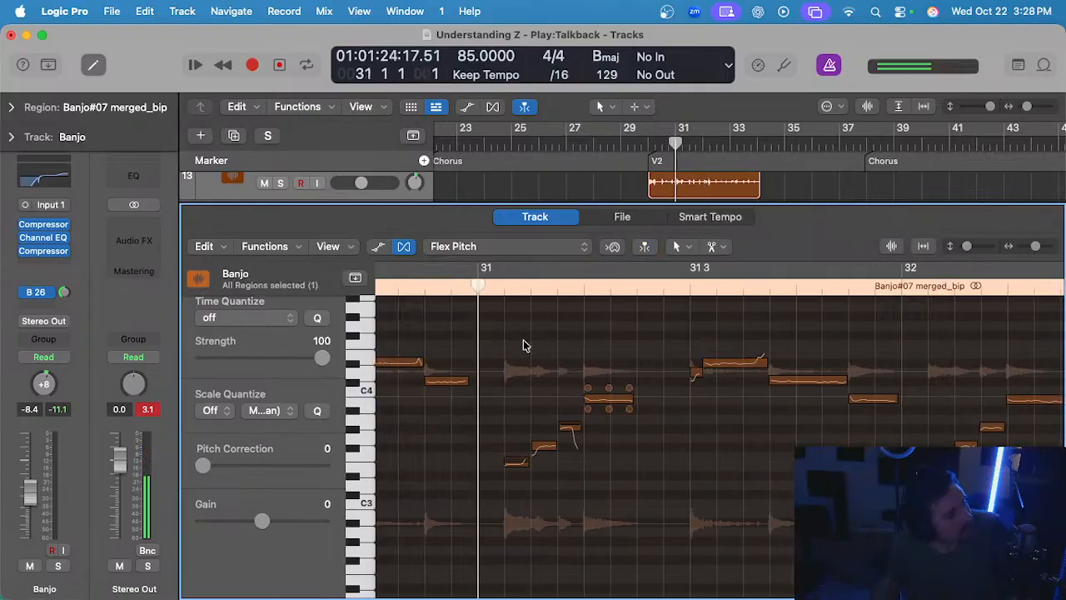
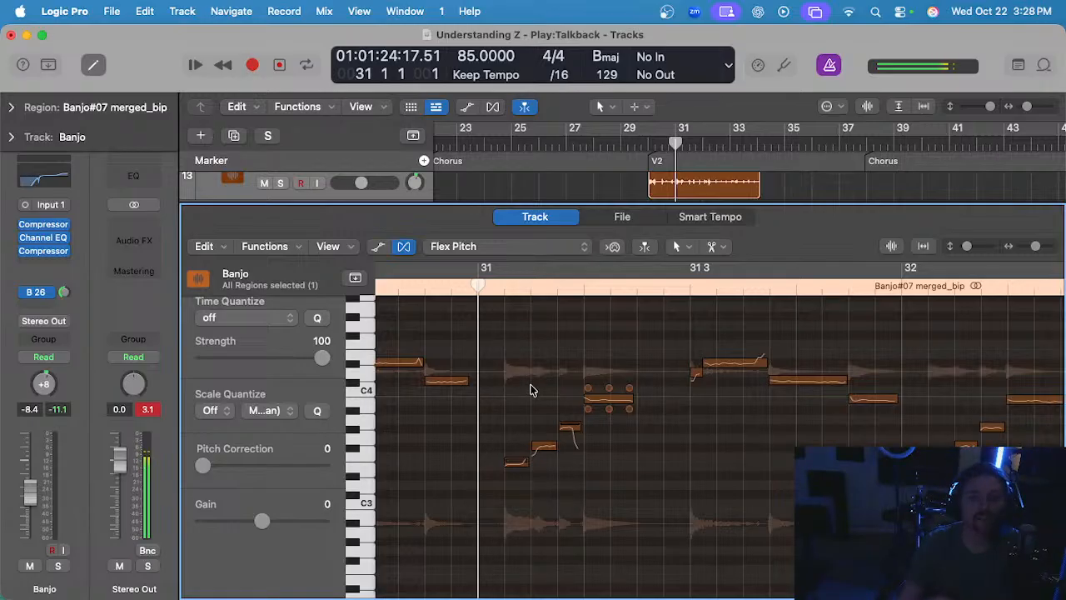
{"action": "scroll", "coordinate": [518, 346], "scroll_direction": "down", "scroll_amount": 1}
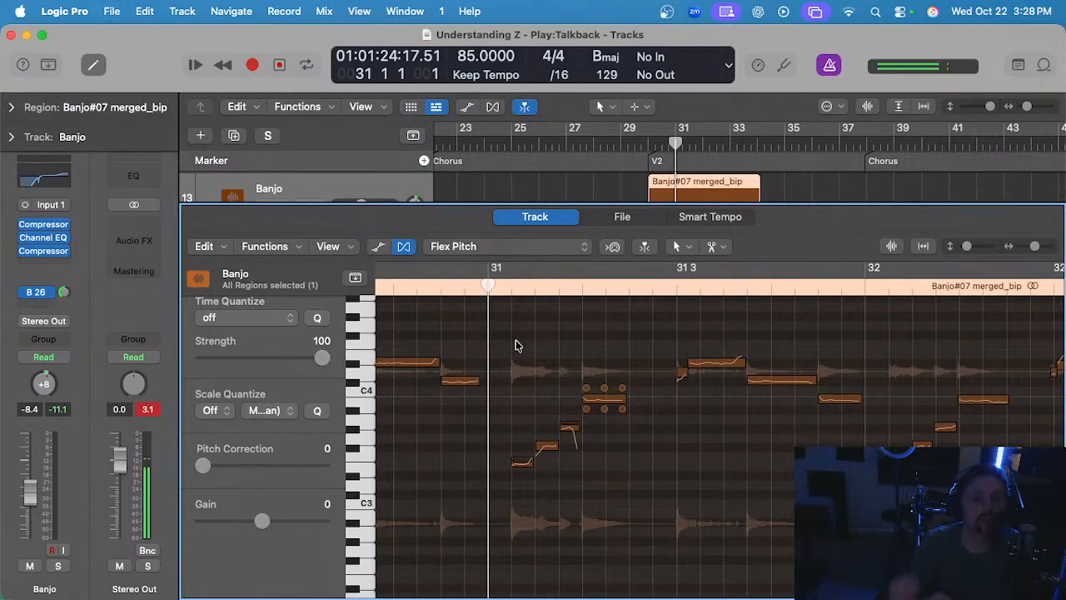
{"action": "key", "text": "space"}
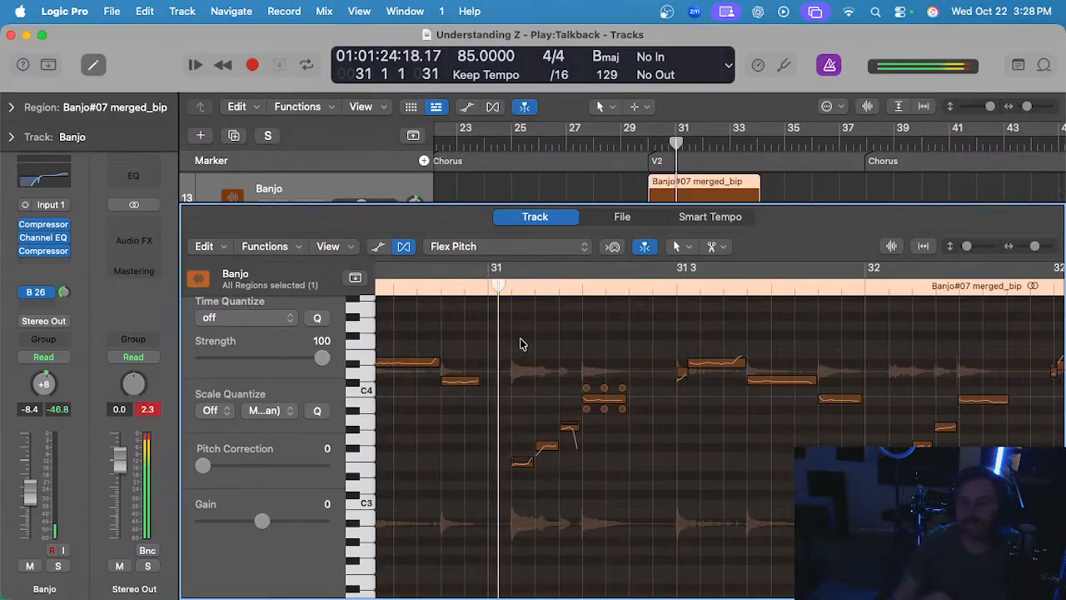
{"action": "key", "text": "ctrl+s"}
{"action": "scroll", "coordinate": [578, 384], "scroll_direction": "up", "scroll_amount": 2}
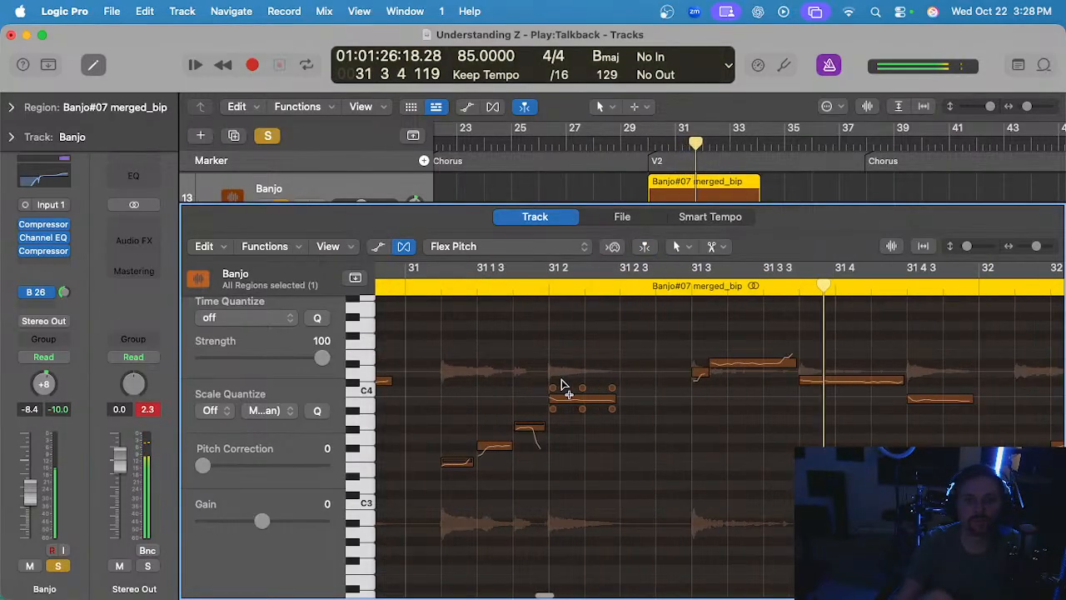
- Lower the gain of the note at 31 2 to about -2 dB and replay the phrase from bar 31 with the full mix
{"action": "key", "text": "space"}
{"action": "key", "text": "ctrl+s"}
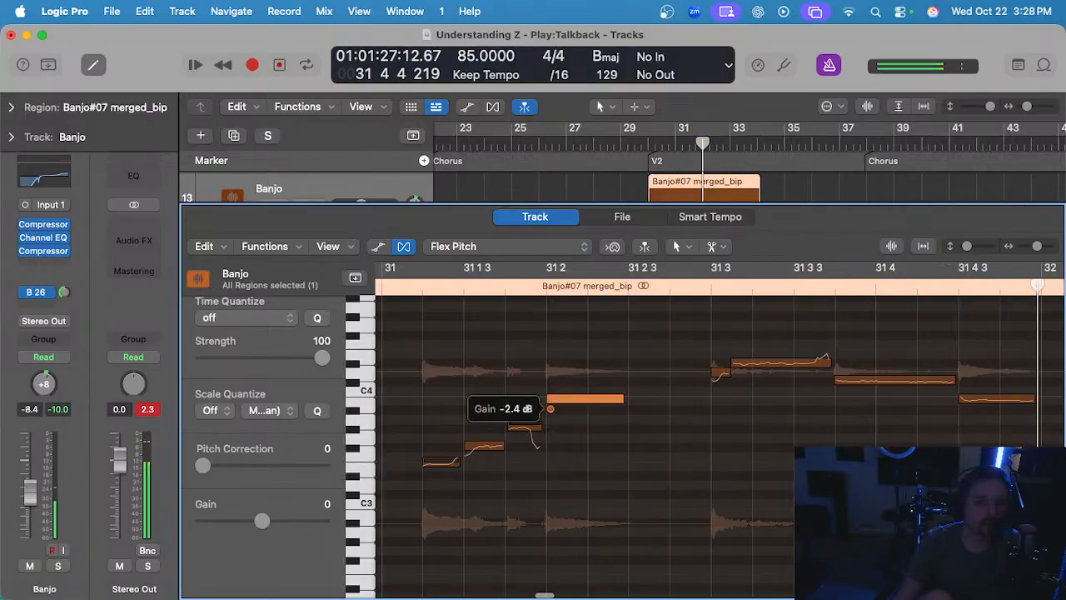
{"action": "scroll", "coordinate": [550, 408], "scroll_direction": "down", "scroll_amount": 2}
{"action": "left_click", "coordinate": [451, 286]}
{"action": "key", "text": "space"}
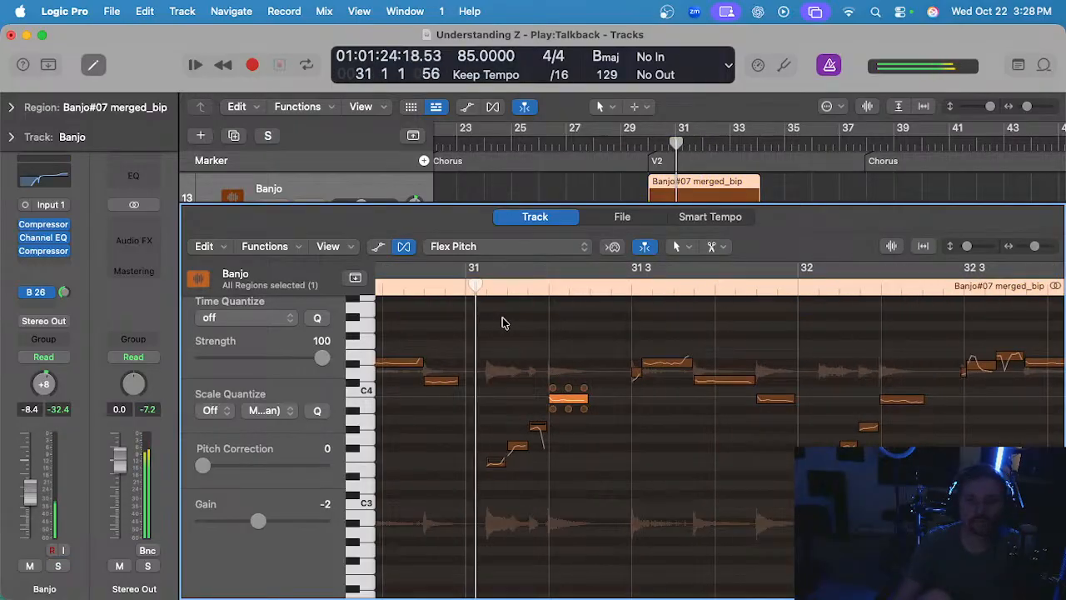
{"action": "scroll", "coordinate": [503, 323], "scroll_direction": "up", "scroll_amount": 2}
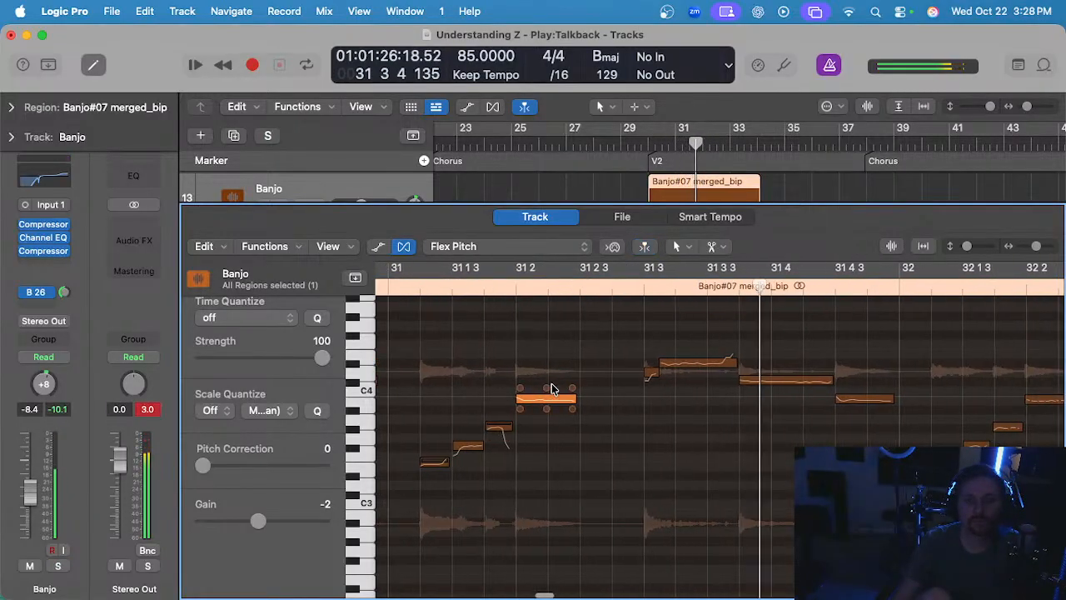
{"action": "scroll", "coordinate": [548, 387], "scroll_direction": "down", "scroll_amount": 2}
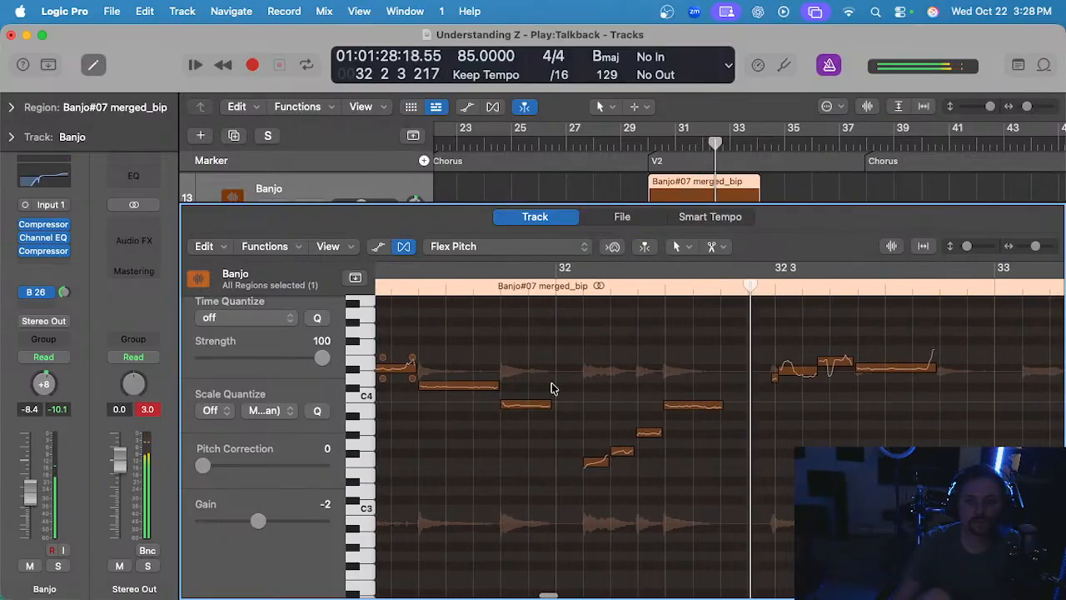
- Raise the gain of the short note just before 32 2 to about 5 dB
{"action": "key", "text": "space"}
{"action": "scroll", "coordinate": [547, 393], "scroll_direction": "up", "scroll_amount": 3}
{"action": "left_click", "coordinate": [515, 406]}
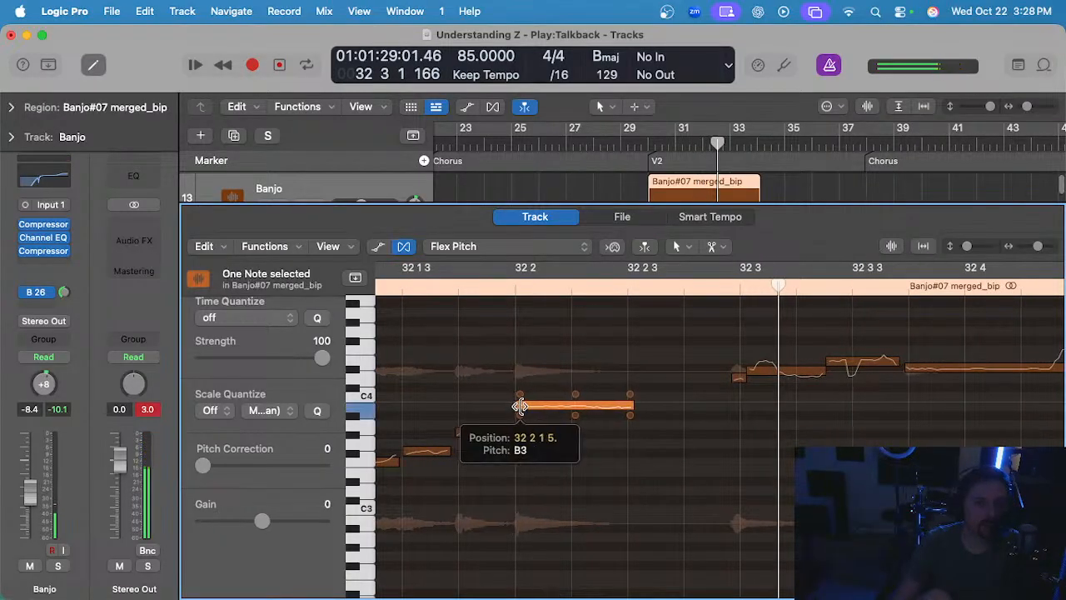
{"action": "scroll", "coordinate": [521, 402], "scroll_direction": "left", "scroll_amount": 3}
{"action": "scroll", "coordinate": [526, 394], "scroll_direction": "down", "scroll_amount": 1}
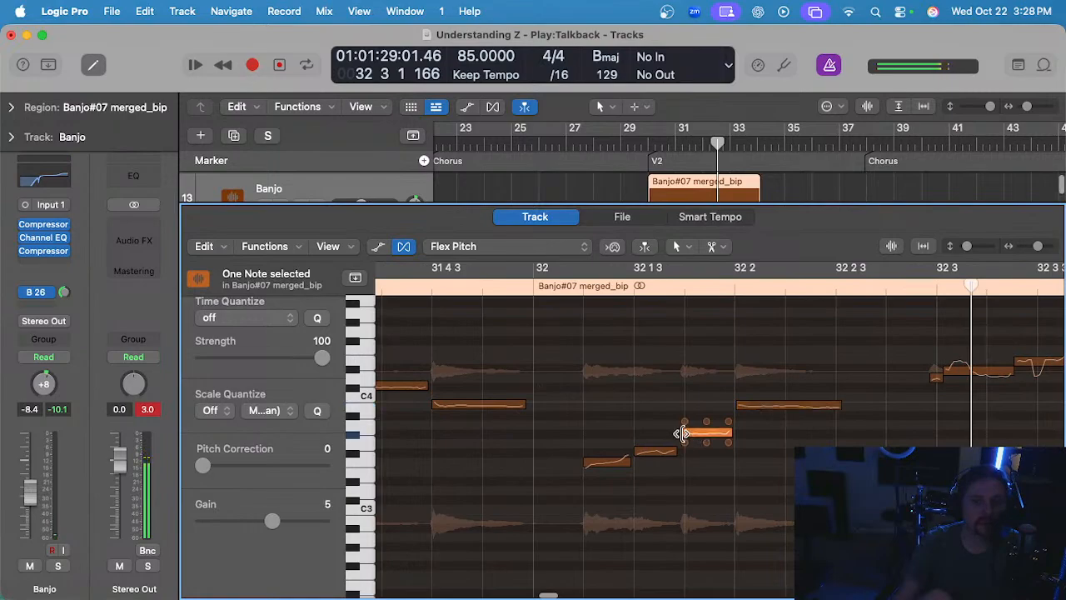
{"action": "scroll", "coordinate": [638, 404], "scroll_direction": "down", "scroll_amount": 2}
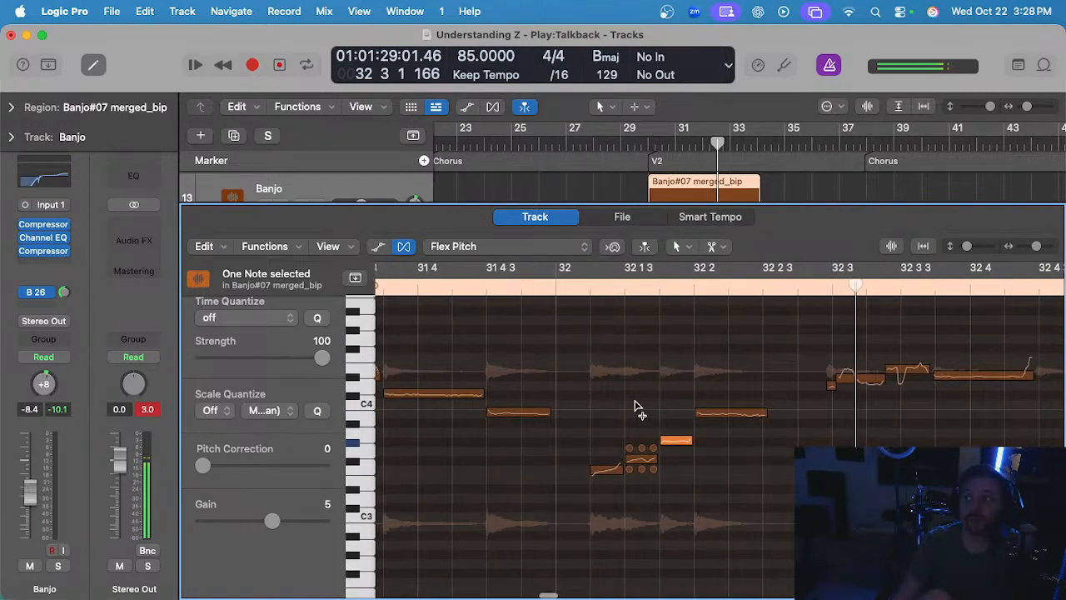
- Play the rest of the banjo part soloed from just before bar 32 to the region's end
{"action": "scroll", "coordinate": [638, 406], "scroll_direction": "left", "scroll_amount": 1}
{"action": "left_click", "coordinate": [488, 281]}
{"action": "key", "text": "s"}
{"action": "key", "text": "space"}
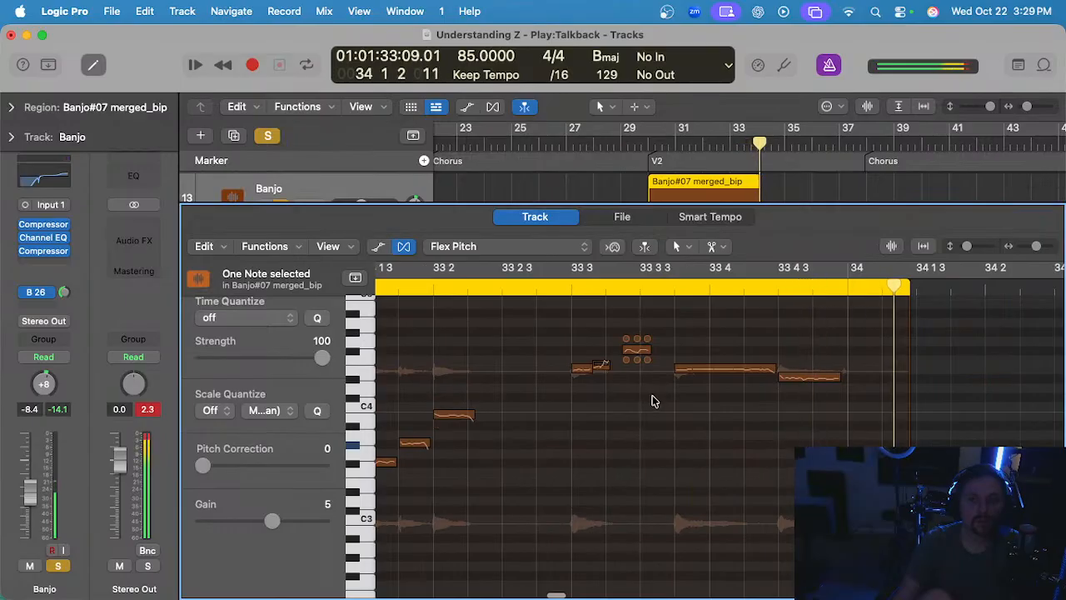
- Close the note editor and play the full mix into verse 2 with the banjo unsoloed and the metronome off
{"action": "key", "text": "s"}
{"action": "key", "text": "e"}
{"action": "left_click", "coordinate": [646, 148]}
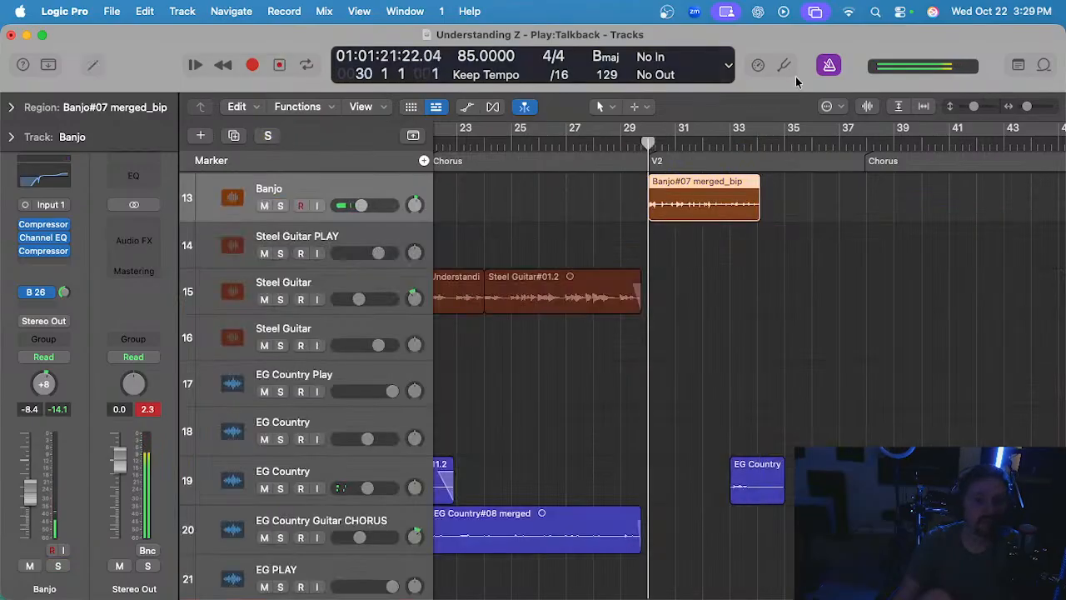
{"action": "left_click", "coordinate": [623, 142]}
{"action": "key", "text": "super+Right"}
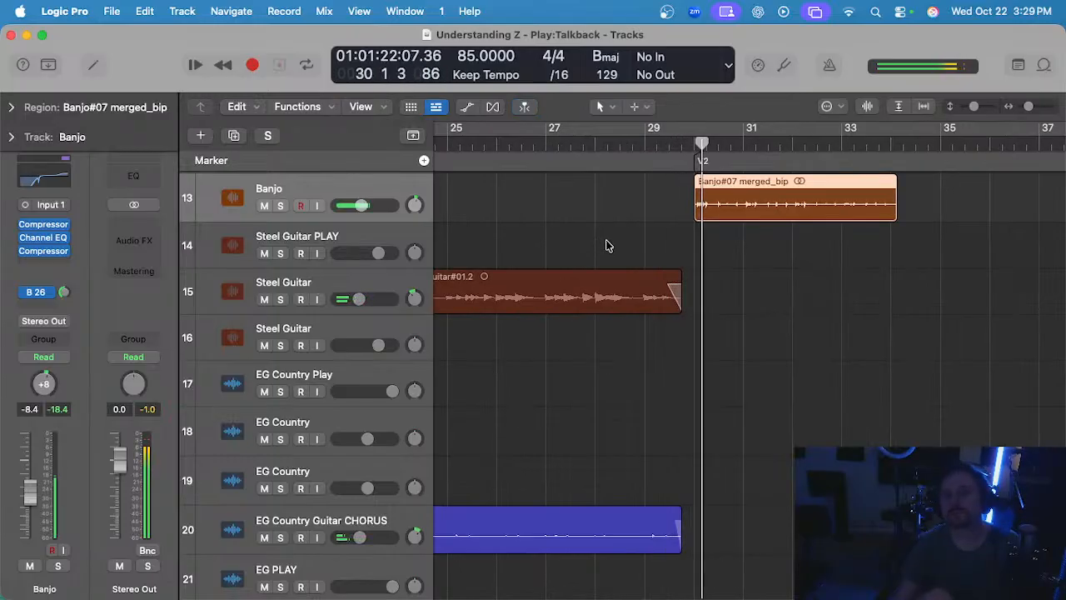
{"action": "key", "text": "super+Left"}
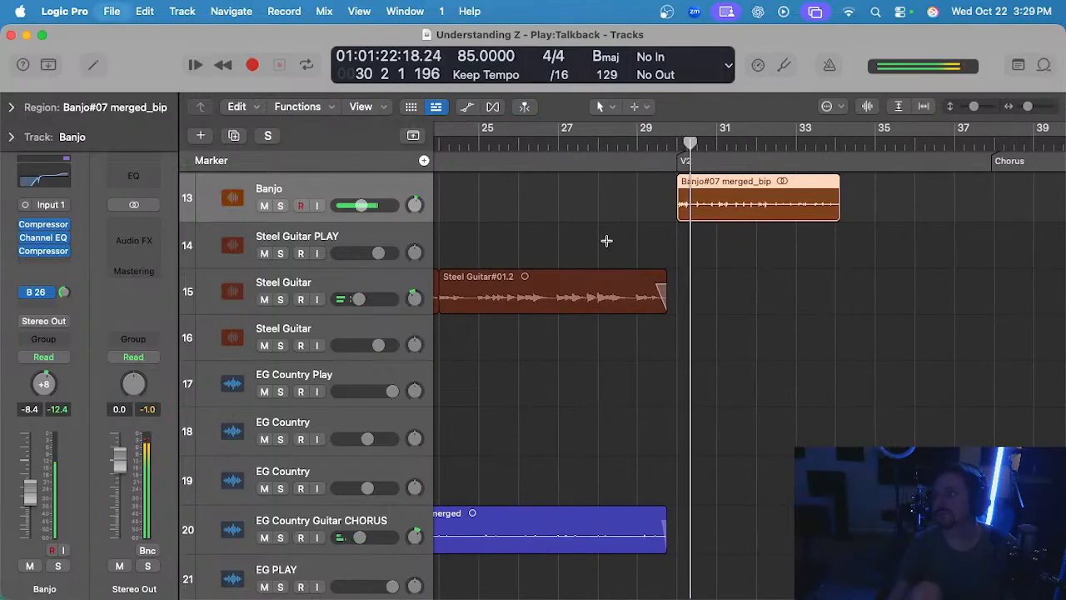
- Reopen the Flex Pitch editor, fine-tune a note in the opening phrase after bar 30, and replay from bar 30
{"action": "left_click", "coordinate": [673, 148]}
{"action": "key", "text": "e"}
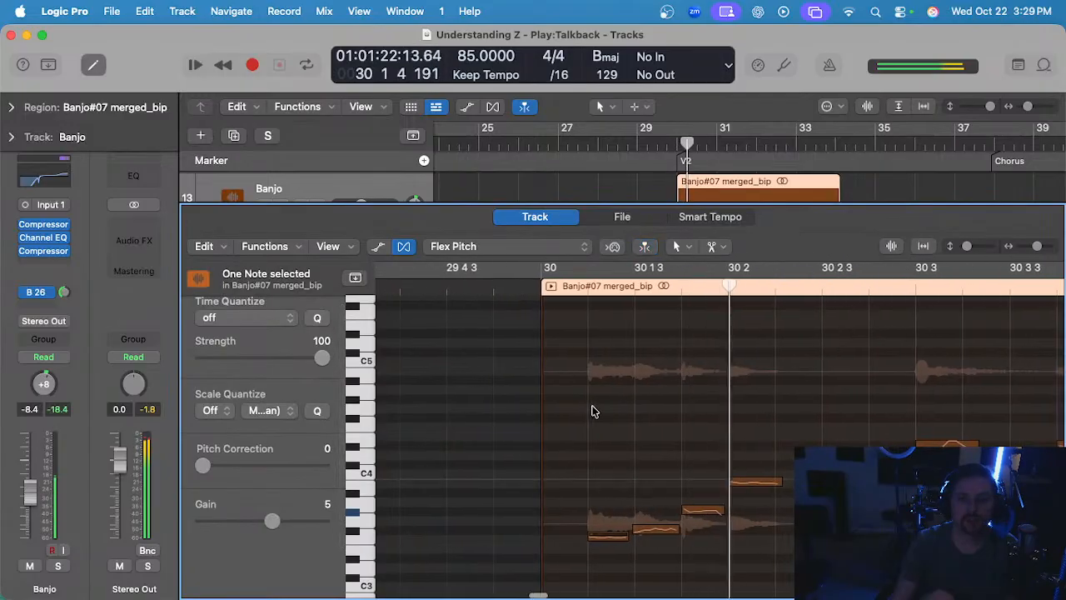
{"action": "scroll", "coordinate": [672, 476], "scroll_direction": "up", "scroll_amount": 4}
{"action": "left_click_drag", "start_coordinate": [630, 498], "coordinate": [628, 499]}
{"action": "scroll", "coordinate": [618, 475], "scroll_direction": "down", "scroll_amount": 3}
{"action": "left_click", "coordinate": [541, 289]}
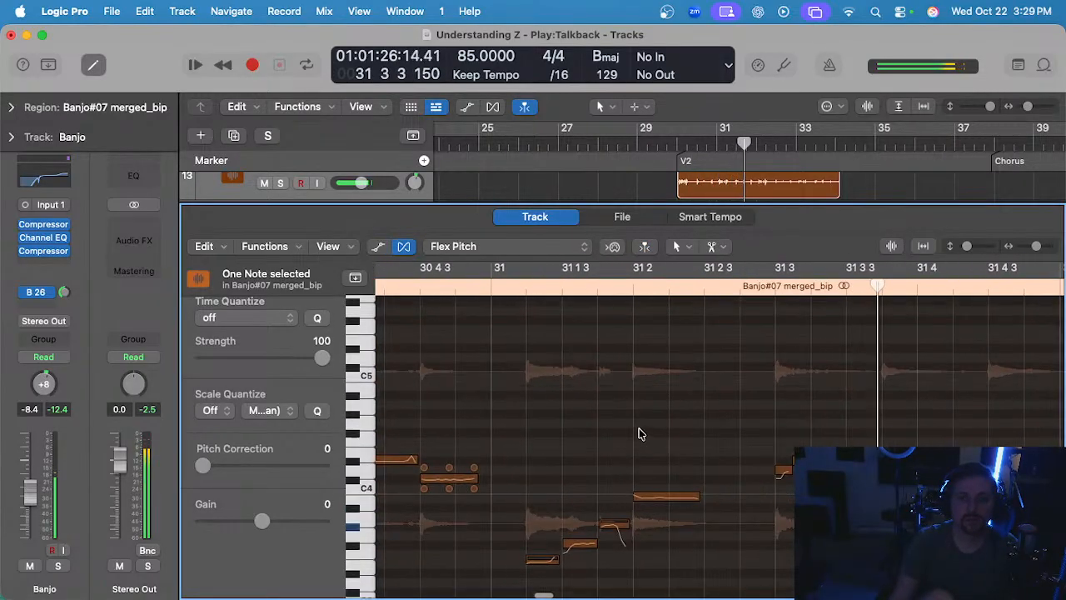
- Slightly lower the gain of the note at 32 2, listen to the end of the banjo region, and close the editor
{"action": "key", "text": "super+Right"}
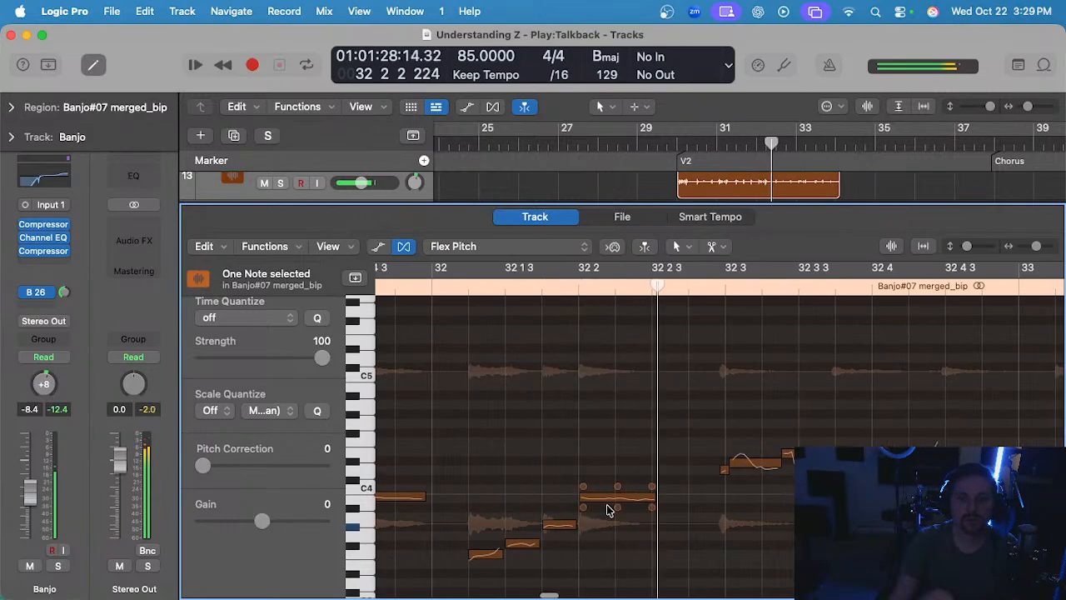
{"action": "left_click_drag", "start_coordinate": [583, 508], "coordinate": [584, 511]}
{"action": "scroll", "coordinate": [595, 499], "scroll_direction": "down", "scroll_amount": 4}
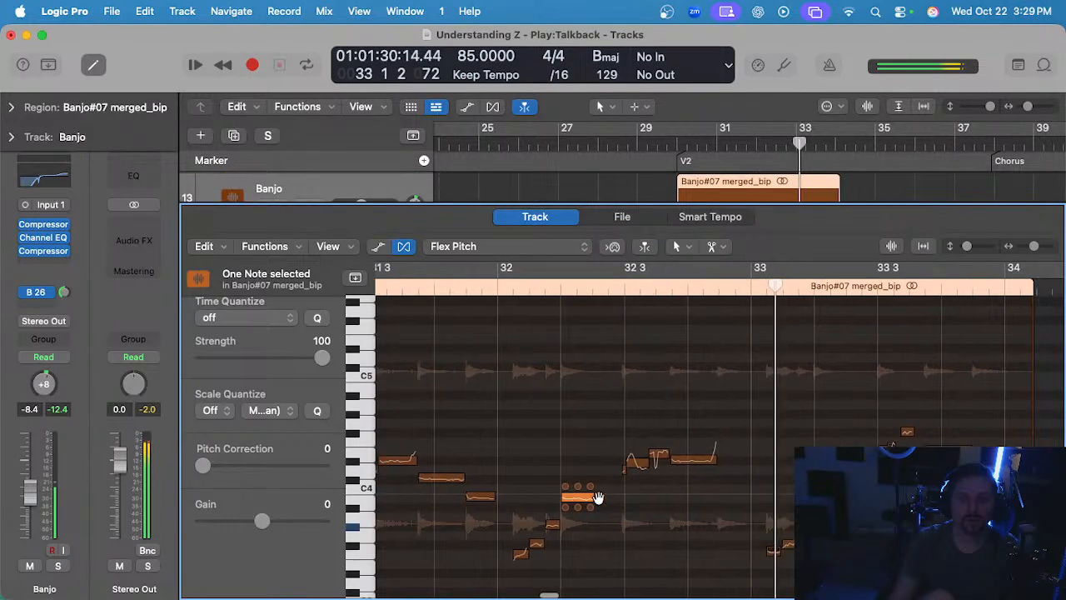
{"action": "scroll", "coordinate": [600, 498], "scroll_direction": "right", "scroll_amount": 4}
{"action": "scroll", "coordinate": [601, 495], "scroll_direction": "up", "scroll_amount": 2}
{"action": "scroll", "coordinate": [602, 500], "scroll_direction": "down", "scroll_amount": 1}
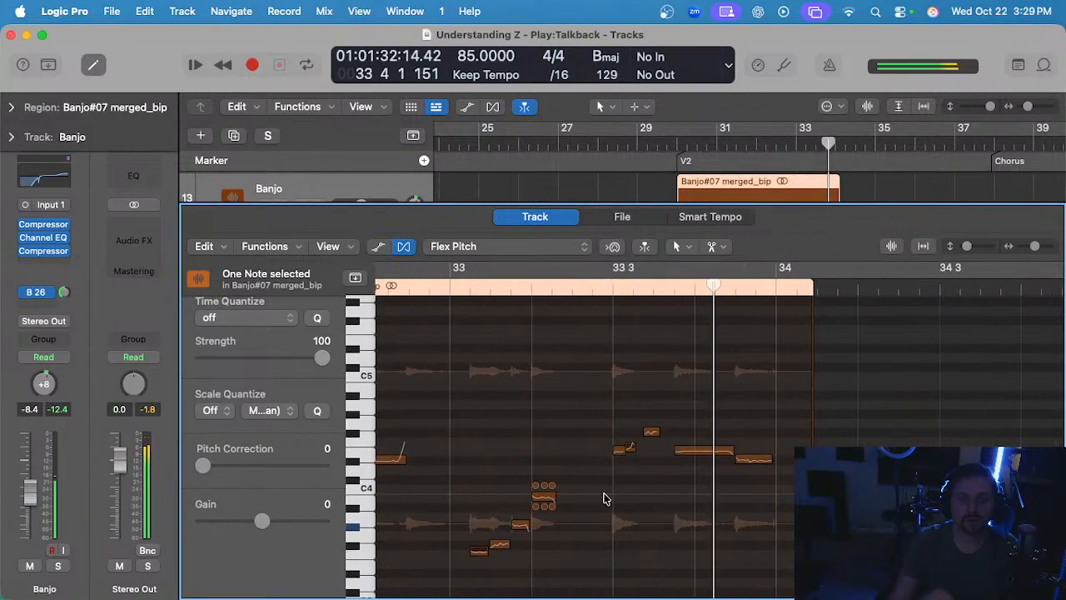
{"action": "scroll", "coordinate": [647, 426], "scroll_direction": "right", "scroll_amount": 1}
{"action": "key", "text": "e"}
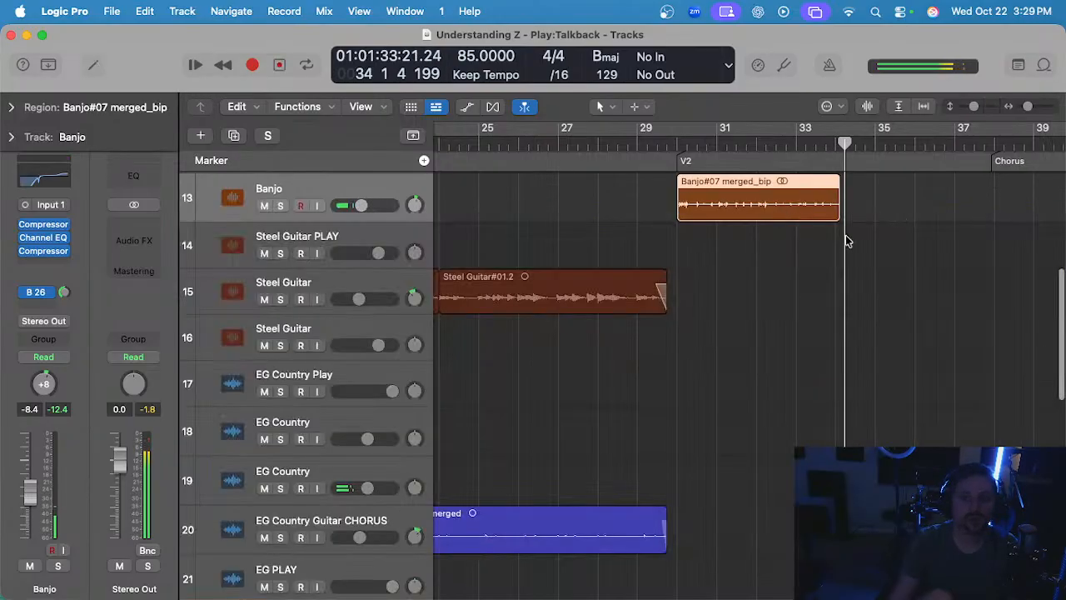
- Split the banjo region at bar 34 and delete the leftover piece after it
{"action": "scroll", "coordinate": [814, 263], "scroll_direction": "up", "scroll_amount": 3}
{"action": "left_click", "coordinate": [890, 143]}
{"action": "key", "text": "ctrl+s"}
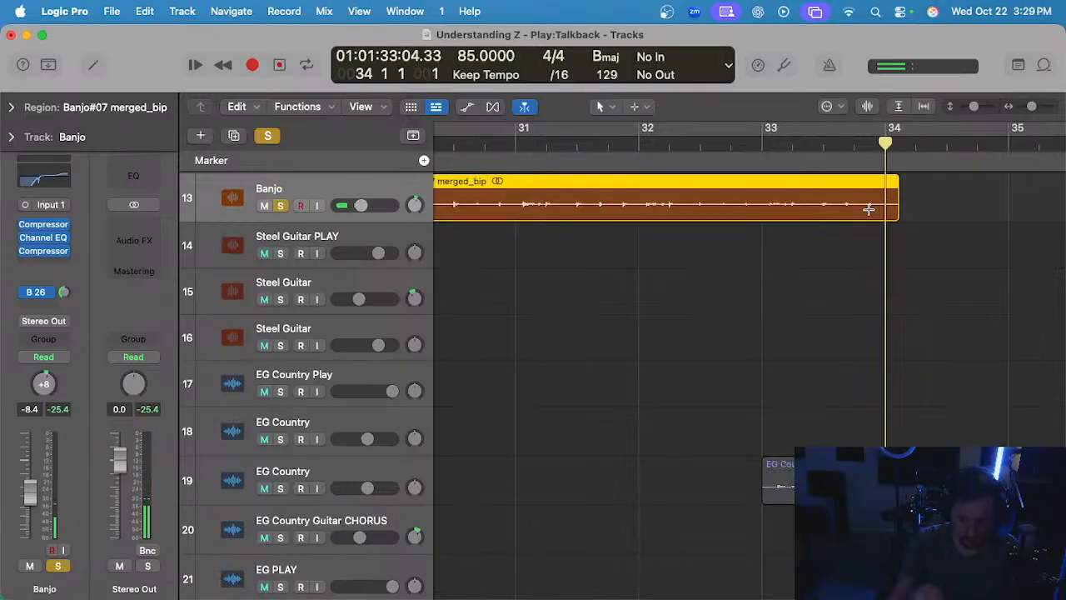
{"action": "key", "text": "super+t"}
{"action": "key", "text": "ctrl+s"}
{"action": "scroll", "coordinate": [893, 239], "scroll_direction": "down", "scroll_amount": 3}
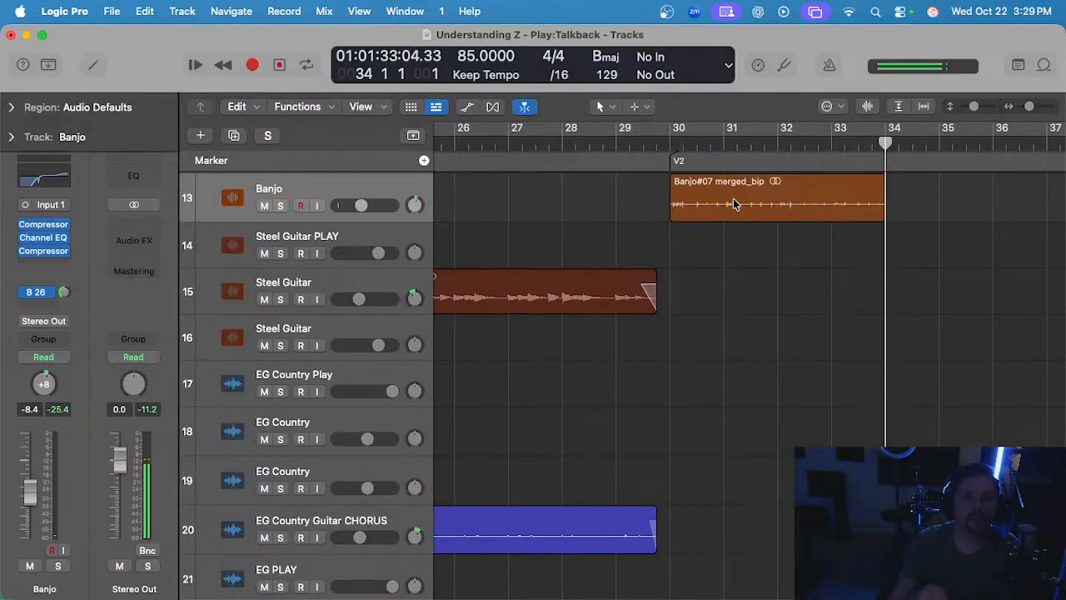
- Select the trimmed banjo region and play it soloed from bar 30
{"action": "left_click", "coordinate": [733, 199]}
{"action": "left_click", "coordinate": [670, 143]}
{"action": "key", "text": "ctrl+s"}
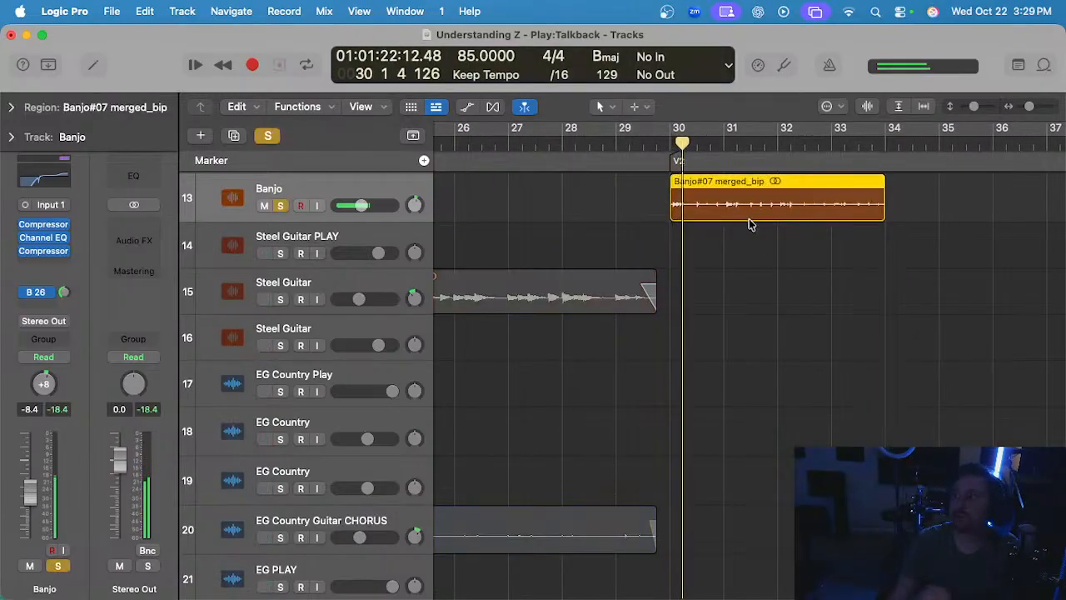
{"action": "scroll", "coordinate": [749, 218], "scroll_direction": "right", "scroll_amount": 3}
{"action": "scroll", "coordinate": [748, 218], "scroll_direction": "up", "scroll_amount": 1}
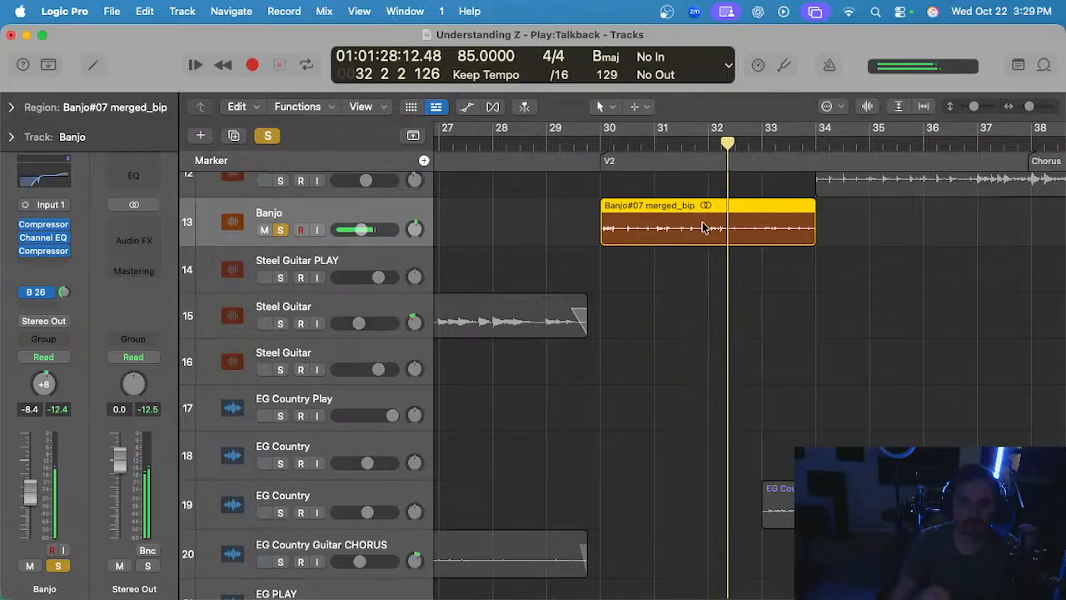
- Repeat the banjo region once so that the part fills verse 2 from bar 34 to bar 38
{"action": "key", "text": "super+r"}
{"action": "key", "text": "super+Left"}
{"action": "key", "text": "super+Left"}
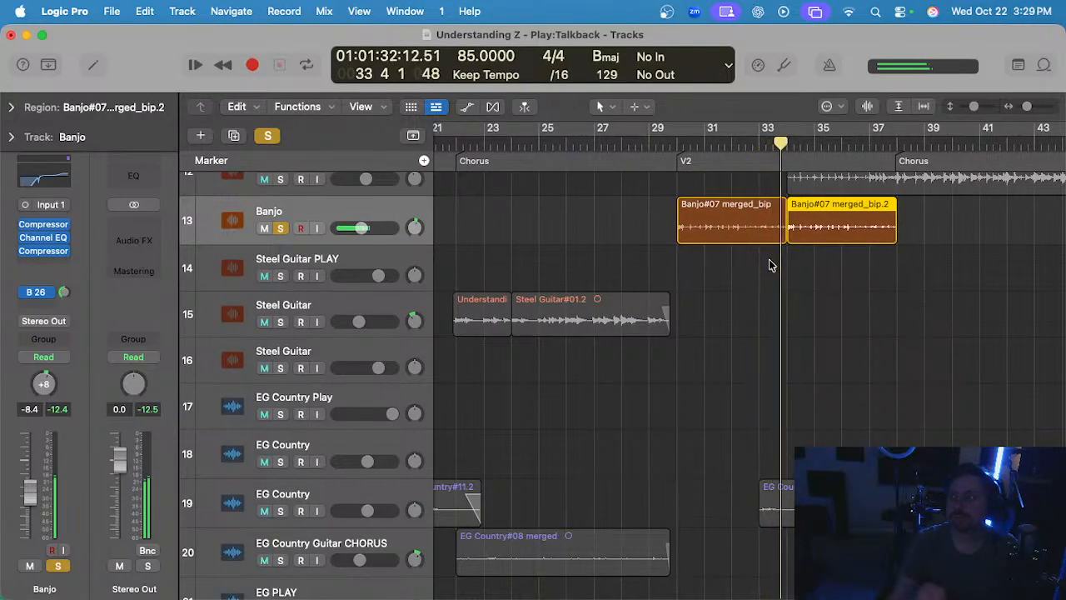
- Raise the Banjo track volume to -7.8 dB in the full mix, then solo the banjo to compare
{"action": "key", "text": "s"}
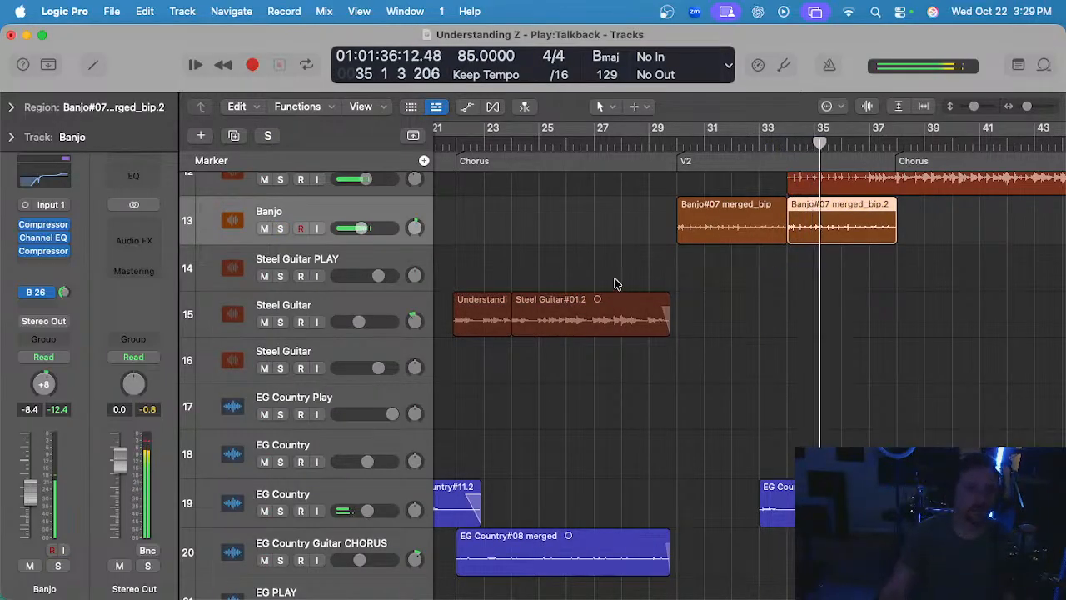
{"action": "left_click_drag", "start_coordinate": [361, 232], "coordinate": [364, 232]}
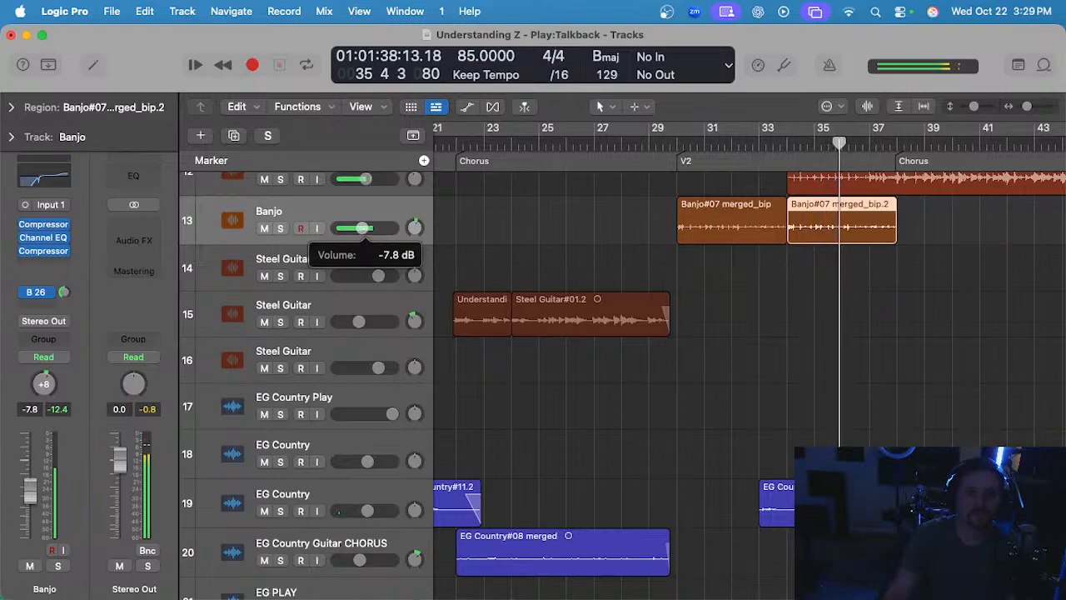
{"action": "left_click", "coordinate": [632, 240]}
{"action": "key", "text": "z"}
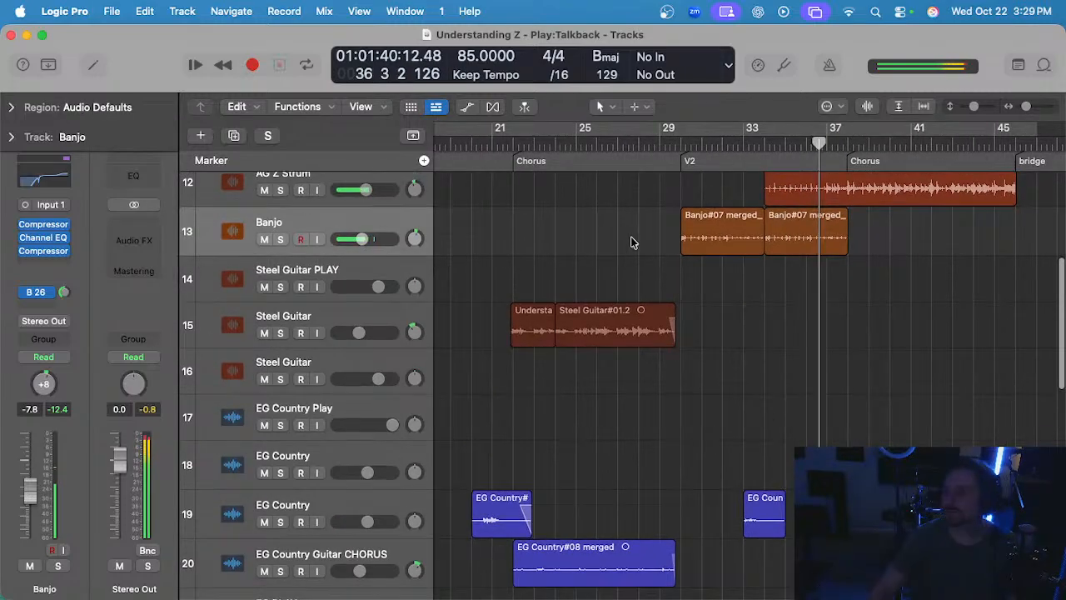
{"action": "key", "text": "s"}
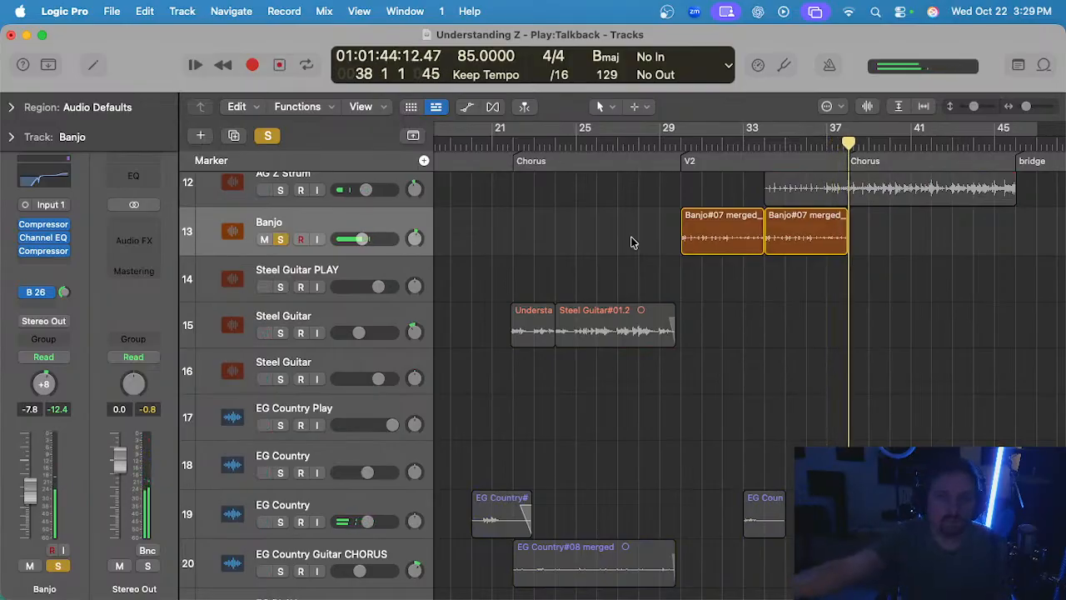
- Play verse 2 from bar 30 in the full mix and soloed, checking the Banjo's last Compressor
{"action": "key", "text": "s"}
{"action": "left_click", "coordinate": [681, 144]}
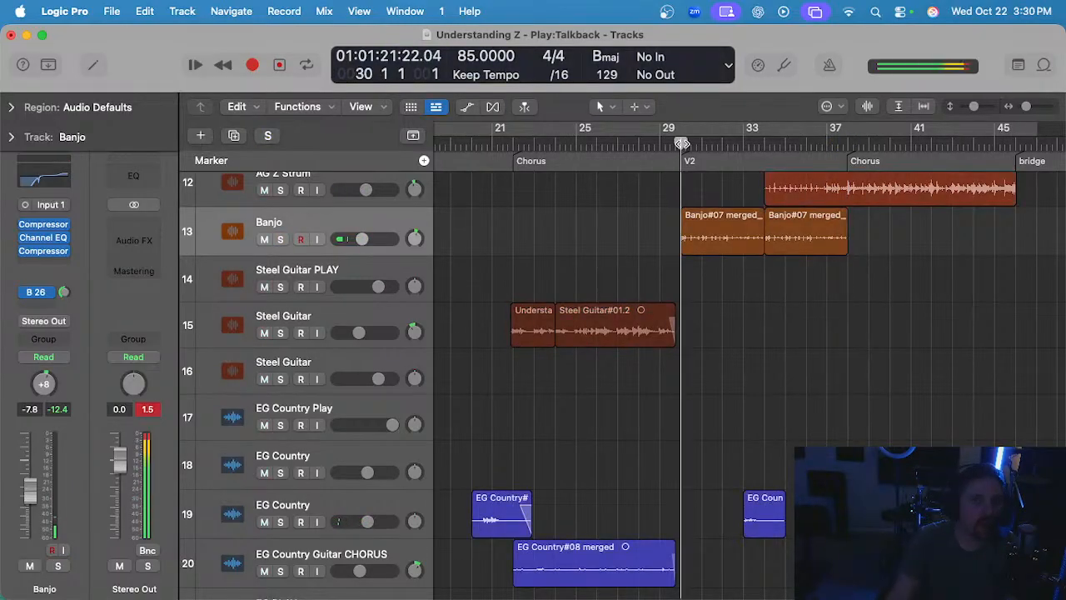
{"action": "left_click", "coordinate": [45, 258]}
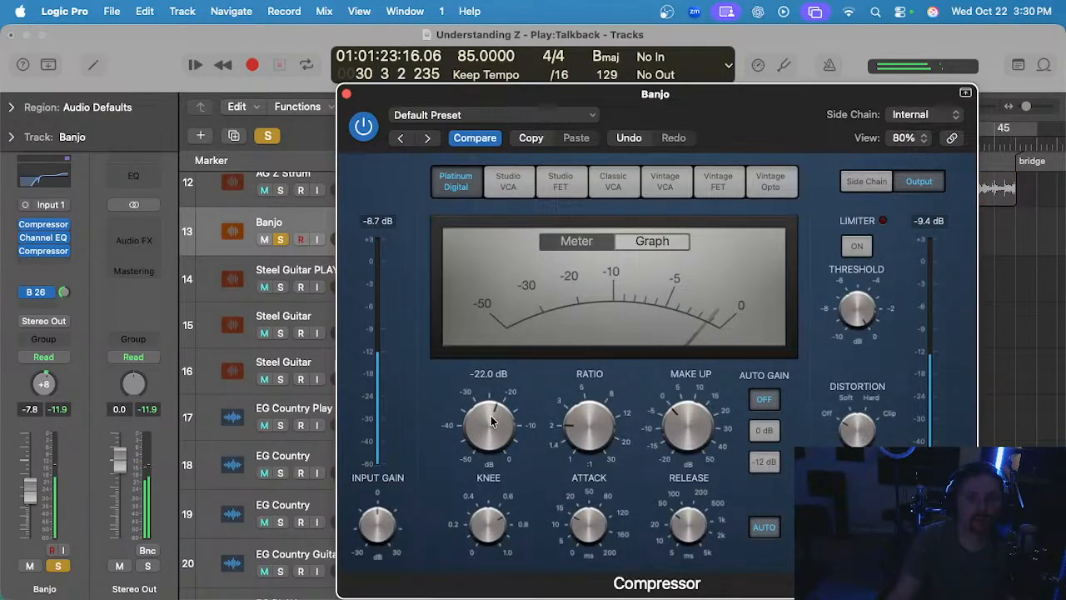
{"action": "left_click", "coordinate": [348, 95]}
{"action": "left_click", "coordinate": [683, 143]}
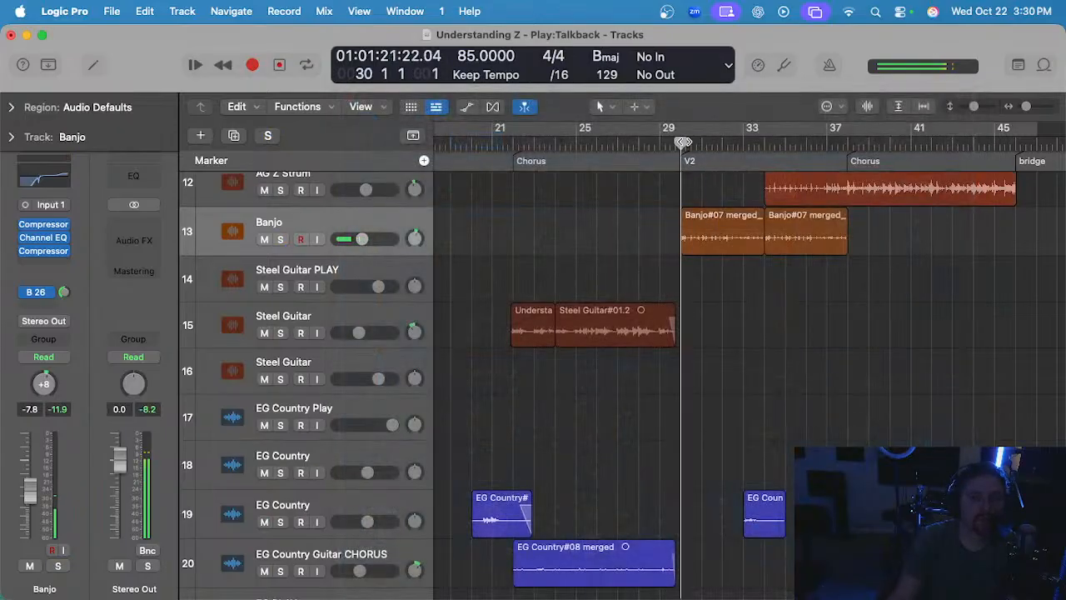
- Open the first banjo region in the Flex Pitch editor and play it from bar 30
{"action": "double_click", "coordinate": [716, 223]}
{"action": "key", "text": "s"}
{"action": "key", "text": "space"}
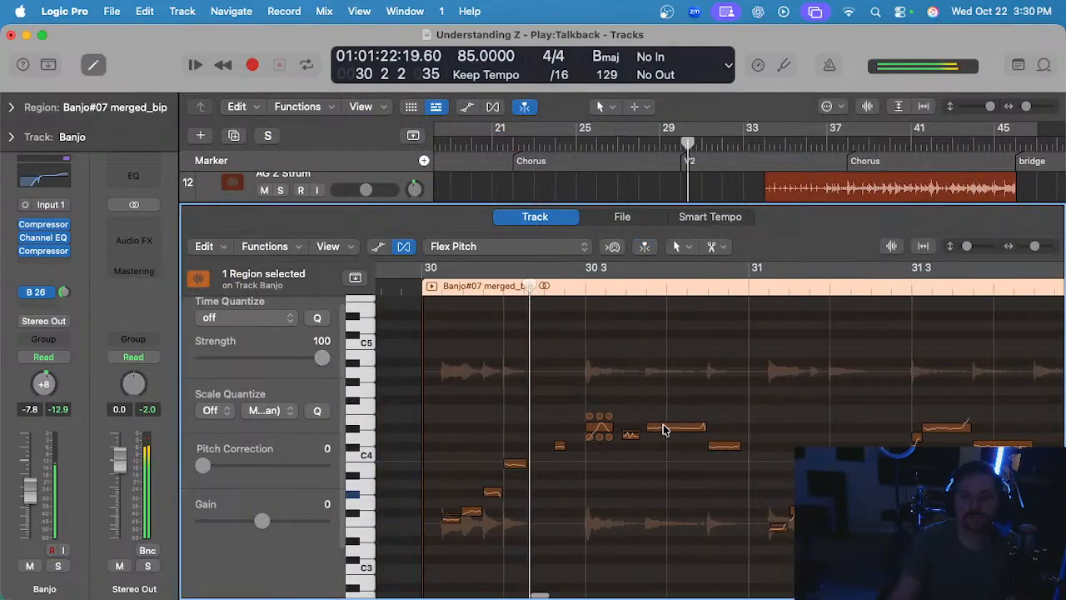
- Try adjusting the start of the short banjo note after beat 3 of bar 30 and undo that edit, keeping the repeated region
{"action": "left_click_drag", "start_coordinate": [611, 432], "coordinate": [628, 434]}
{"action": "left_click", "coordinate": [468, 287]}
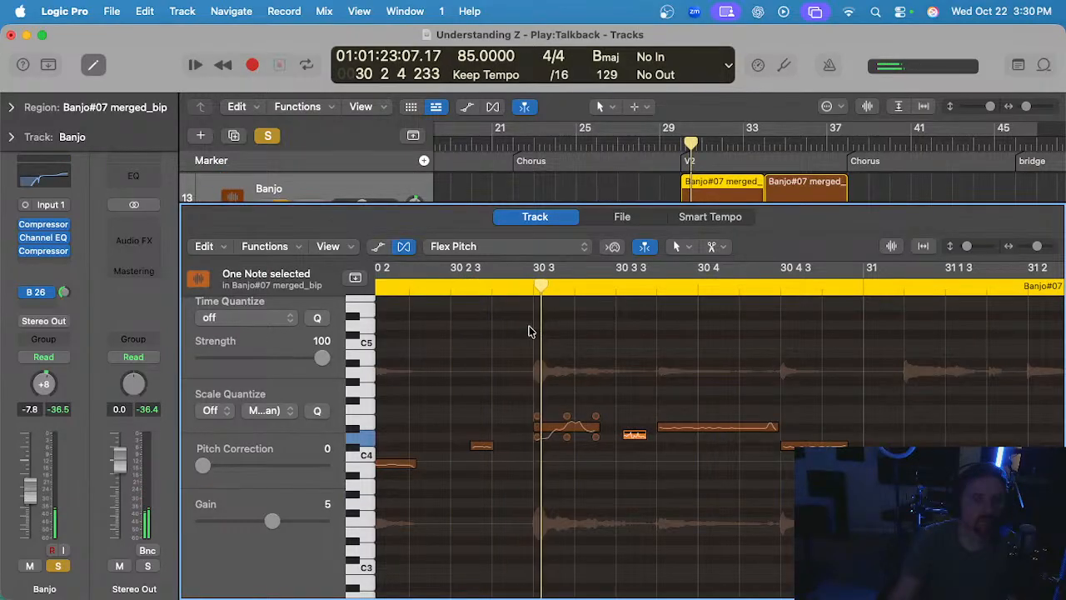
{"action": "key", "text": "super+z"}
{"action": "key", "text": "super+z"}
{"action": "scroll", "coordinate": [621, 417], "scroll_direction": "right", "scroll_amount": 4}
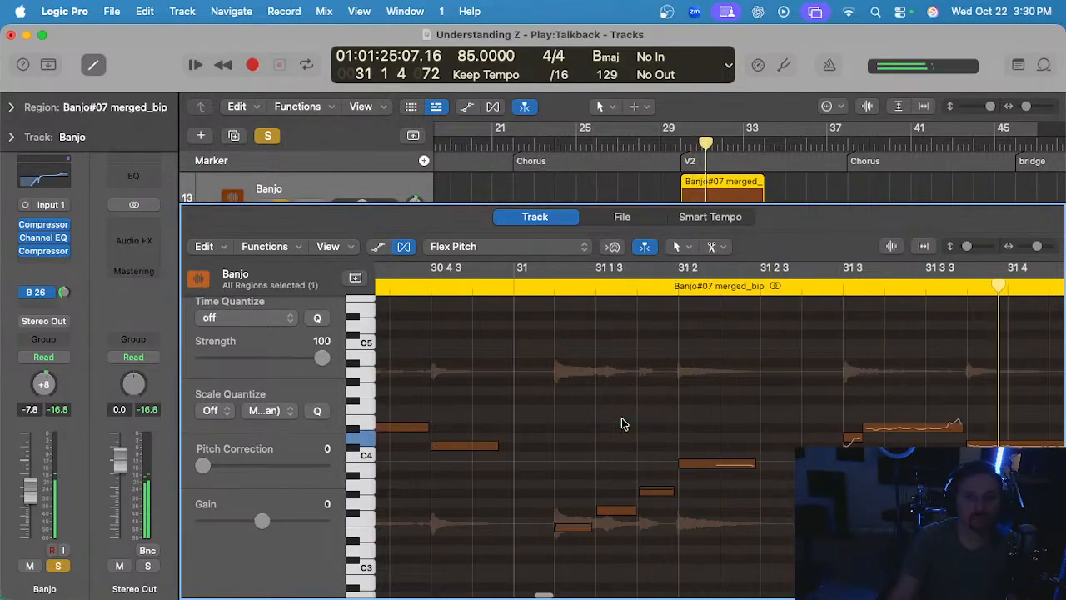
{"action": "key", "text": "super+shift+z"}
{"action": "scroll", "coordinate": [607, 406], "scroll_direction": "left", "scroll_amount": 4}
{"action": "scroll", "coordinate": [569, 404], "scroll_direction": "left", "scroll_amount": 4}
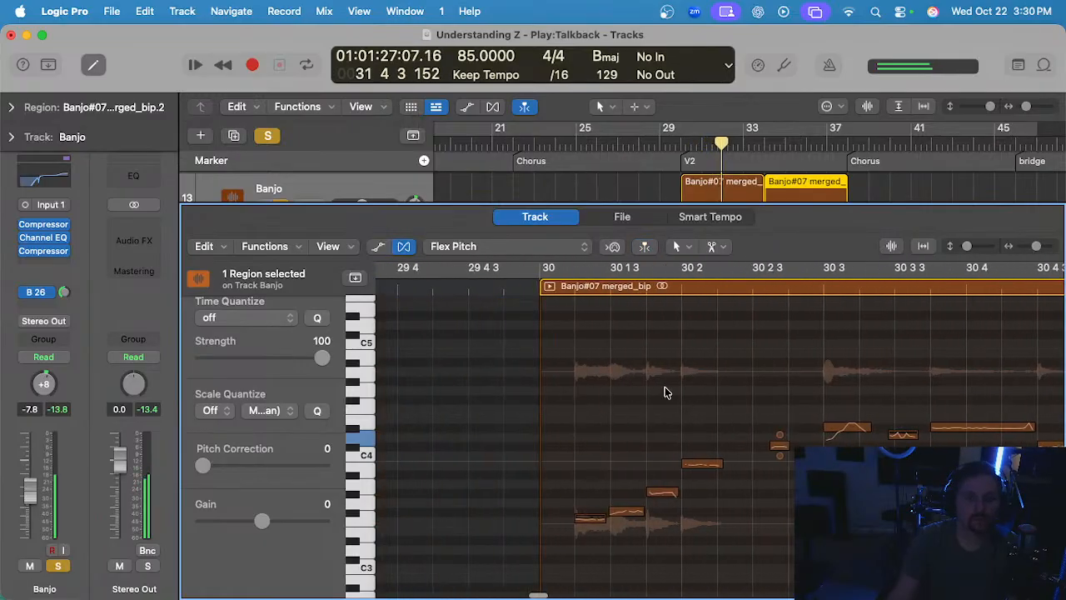
- Reset the two banjo notes around beat 3 of bar 30 and play the phrase soloed
{"action": "left_click_drag", "start_coordinate": [853, 398], "coordinate": [902, 437]}
{"action": "right_click", "coordinate": [905, 436]}
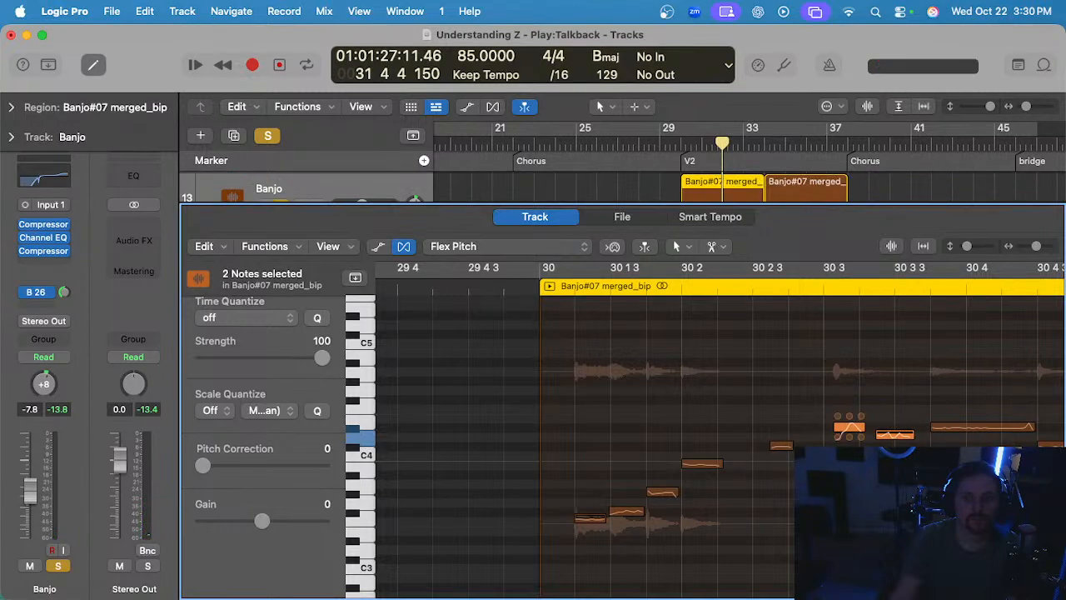
{"action": "key", "text": "space"}
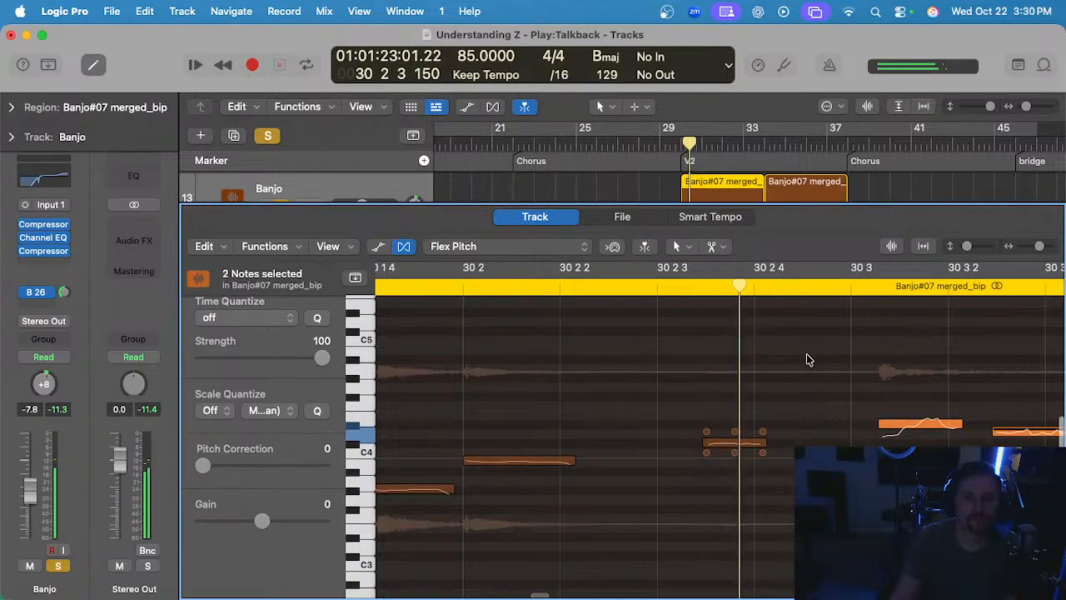
- Align the start of the first of these notes with beat 3 of bar 30 and replay the phrase soloed
{"action": "left_click", "coordinate": [773, 428]}
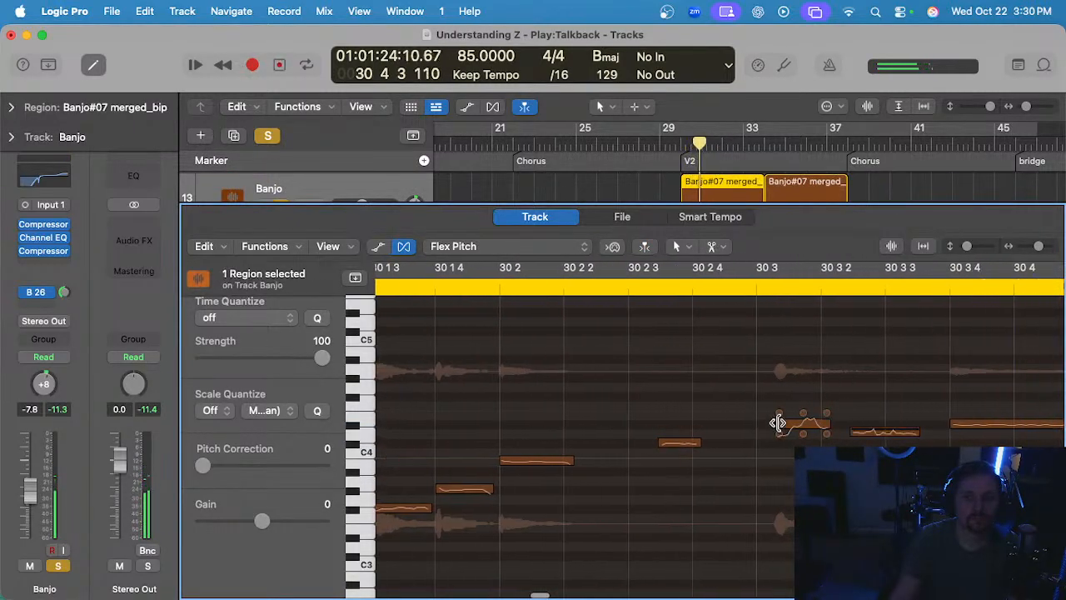
{"action": "left_click_drag", "start_coordinate": [777, 423], "coordinate": [762, 425]}
{"action": "key", "text": "super+Left"}
{"action": "key", "text": "super+Left"}
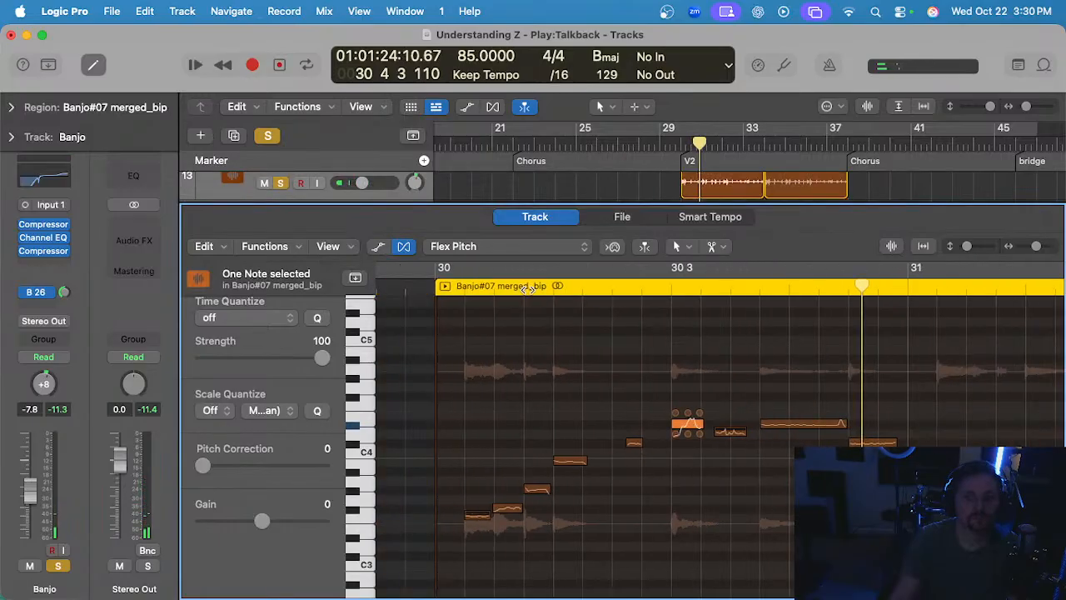
{"action": "double_click", "coordinate": [525, 291]}
{"action": "key", "text": "super+Right"}
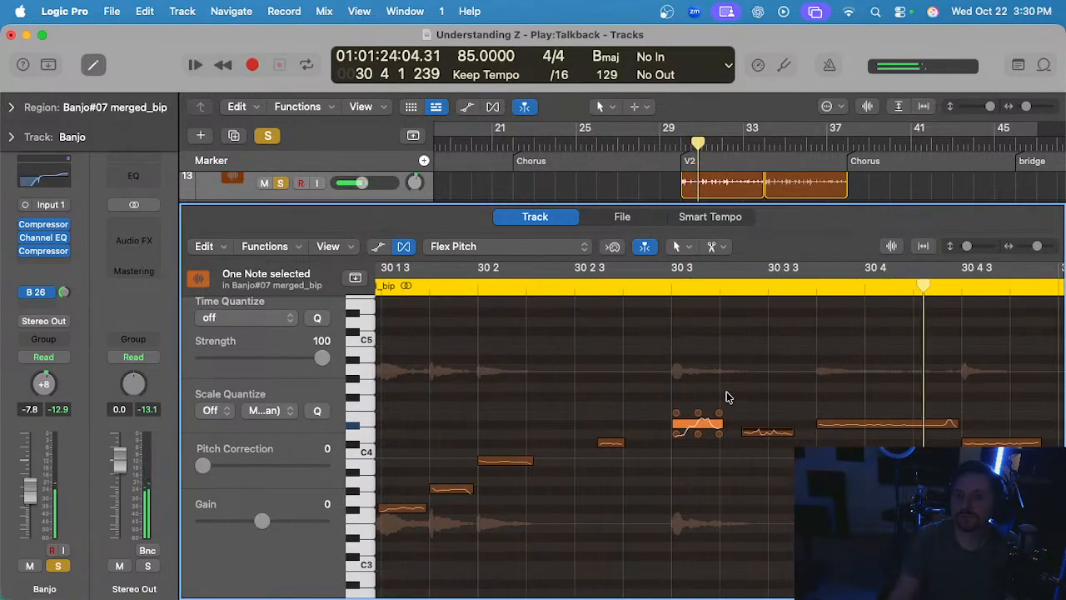
{"action": "key", "text": "super+Left"}
{"action": "key", "text": "super+Left"}
- Replace the banjo repeat at bar 34 with a copy of the corrected region and play the full mix from bar 30
{"action": "key", "text": "e"}
{"action": "key", "text": "s"}
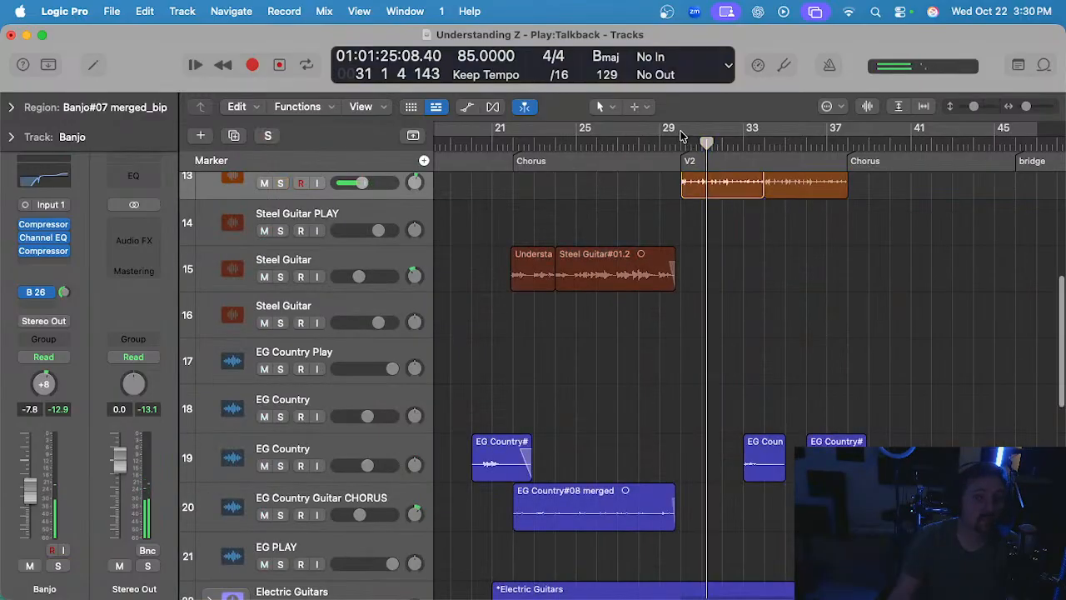
{"action": "left_click", "coordinate": [683, 142]}
{"action": "scroll", "coordinate": [795, 260], "scroll_direction": "up", "scroll_amount": 2}
{"action": "left_click", "coordinate": [822, 275]}
{"action": "key", "text": "Delete"}
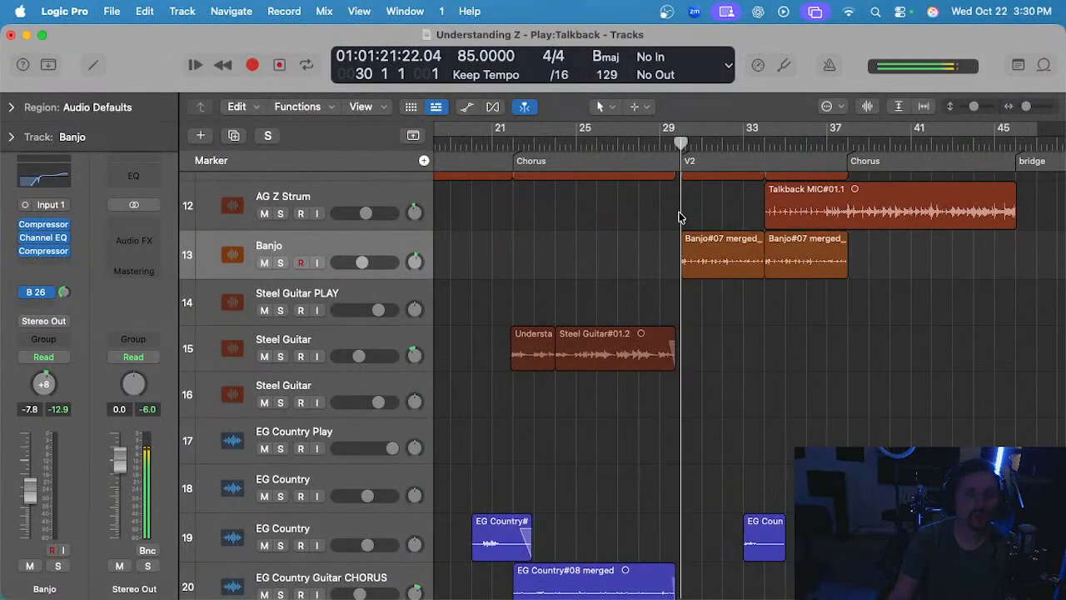
{"action": "key", "text": "space"}
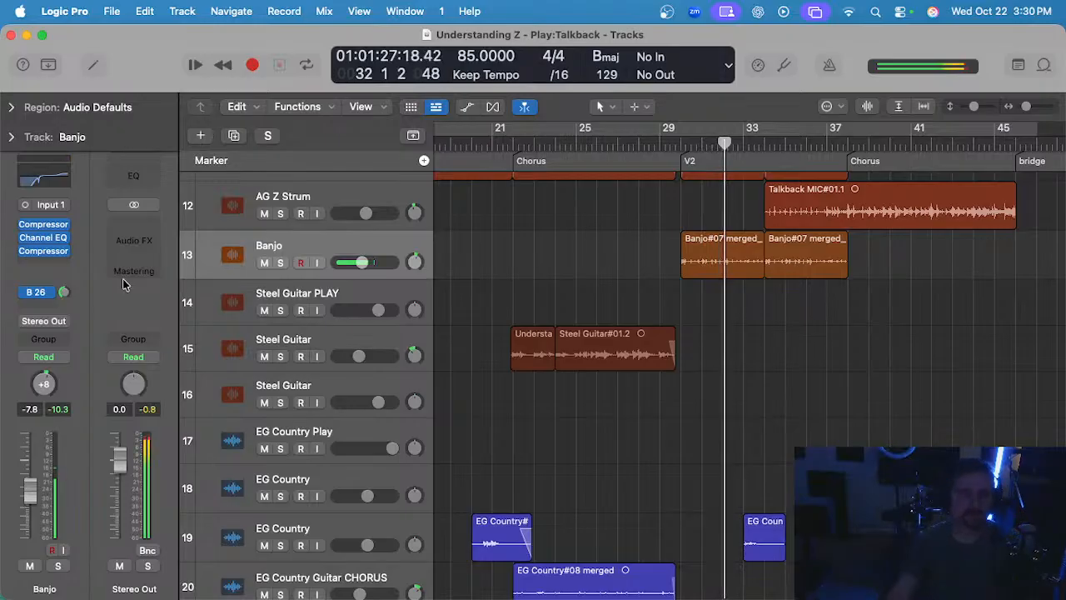
- Adjust the attack of the Banjo's last Compressor while verse 2 plays in the full mix
{"action": "left_click", "coordinate": [42, 251]}
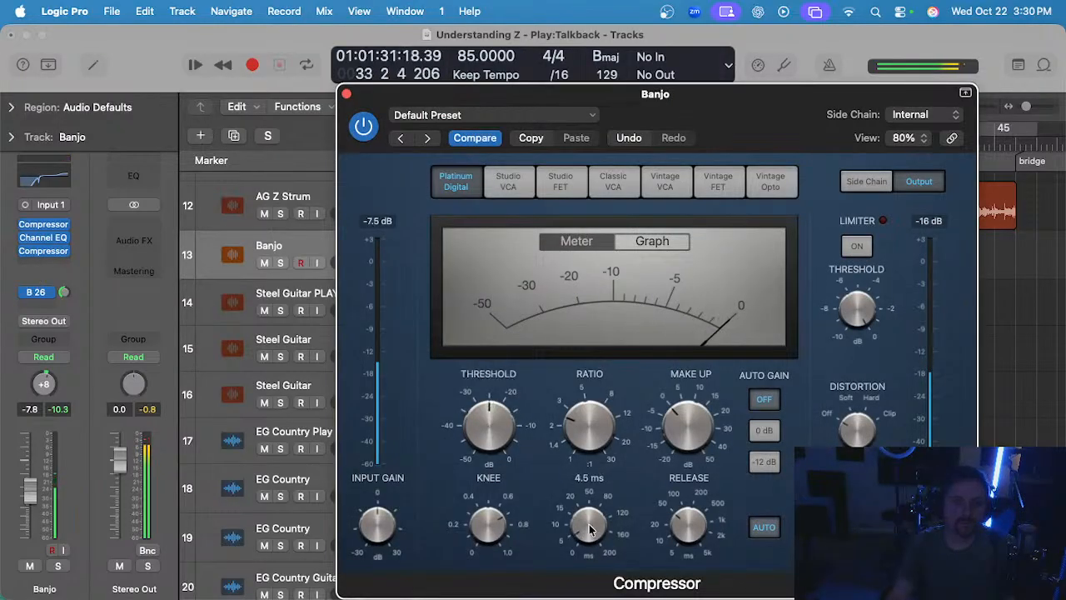
{"action": "left_click_drag", "start_coordinate": [587, 519], "coordinate": [591, 493]}
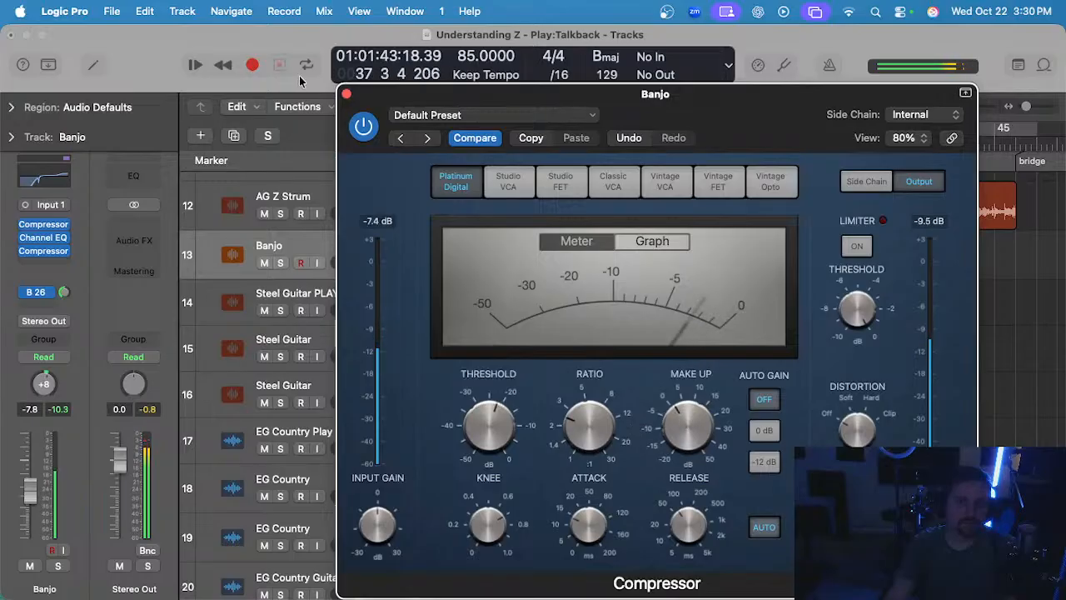
{"action": "left_click", "coordinate": [347, 95]}
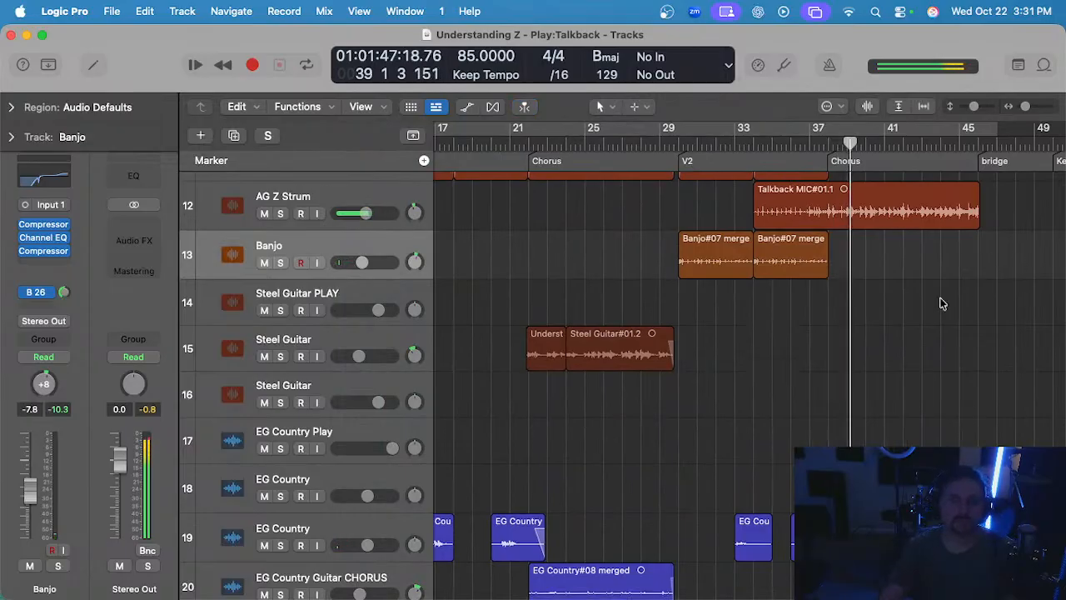
- Mute the BGVs stack and replay the mix from bar 37 into the chorus
{"action": "scroll", "coordinate": [937, 293], "scroll_direction": "up", "scroll_amount": 2}
{"action": "scroll", "coordinate": [911, 275], "scroll_direction": "right", "scroll_amount": 3}
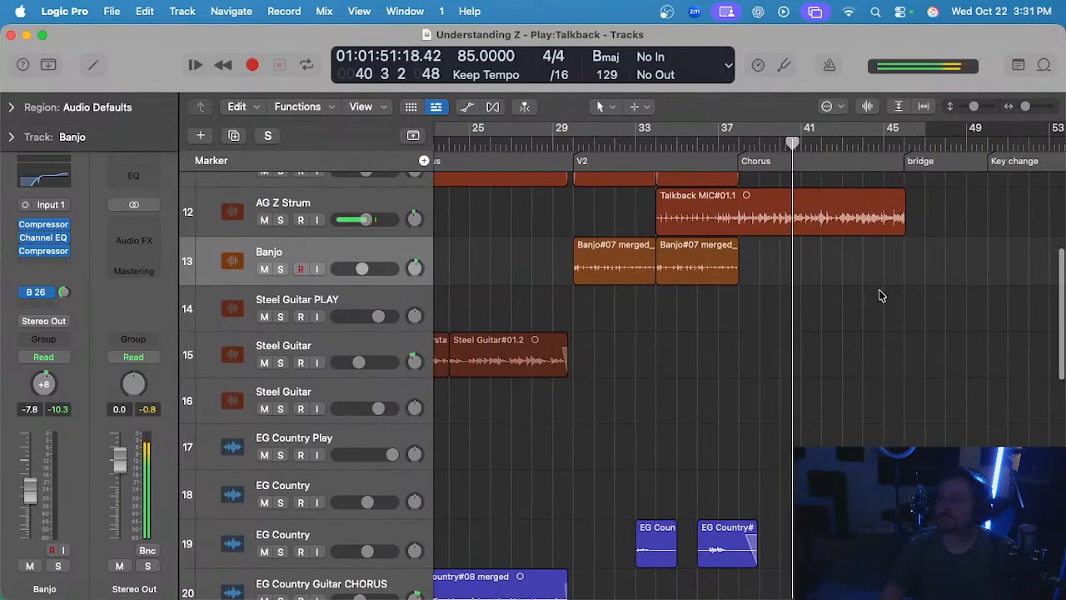
{"action": "scroll", "coordinate": [870, 293], "scroll_direction": "up", "scroll_amount": 3}
{"action": "scroll", "coordinate": [870, 293], "scroll_direction": "right", "scroll_amount": 2}
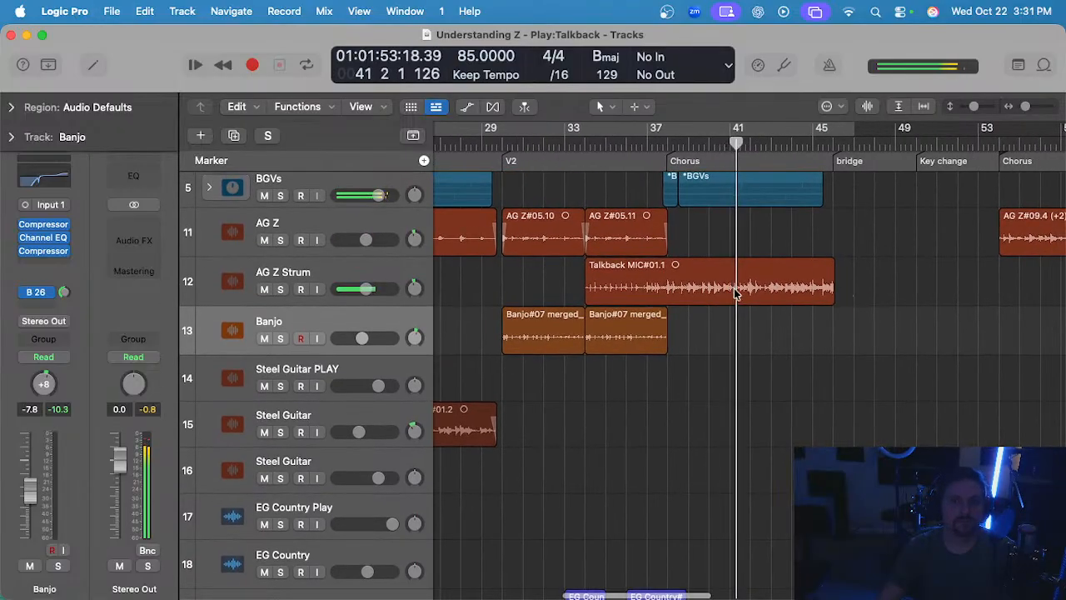
{"action": "scroll", "coordinate": [866, 295], "scroll_direction": "up", "scroll_amount": 2}
{"action": "scroll", "coordinate": [666, 287], "scroll_direction": "up", "scroll_amount": 3}
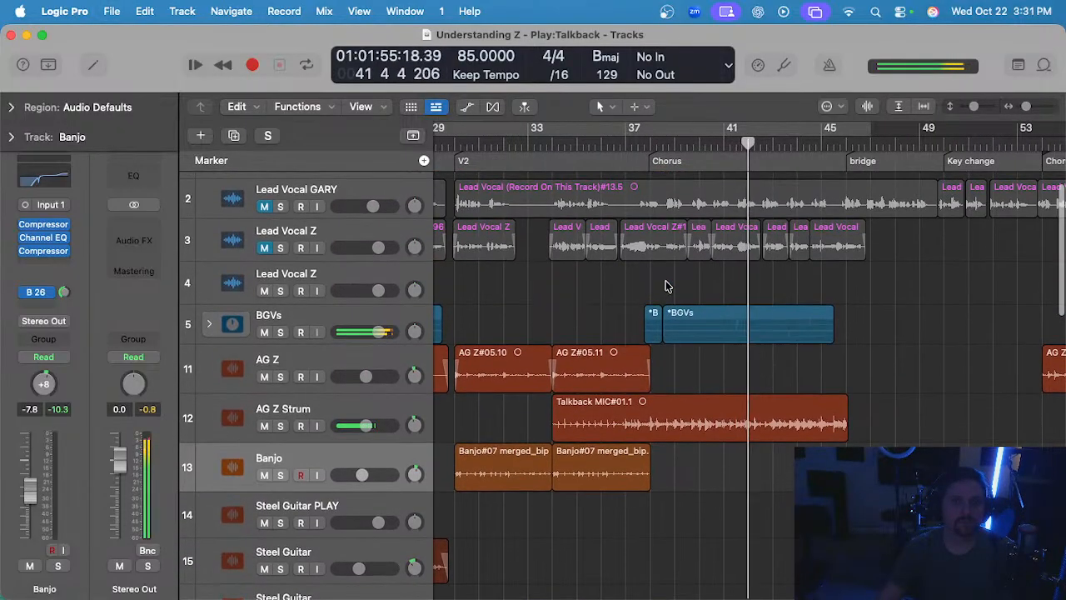
{"action": "left_click", "coordinate": [264, 331]}
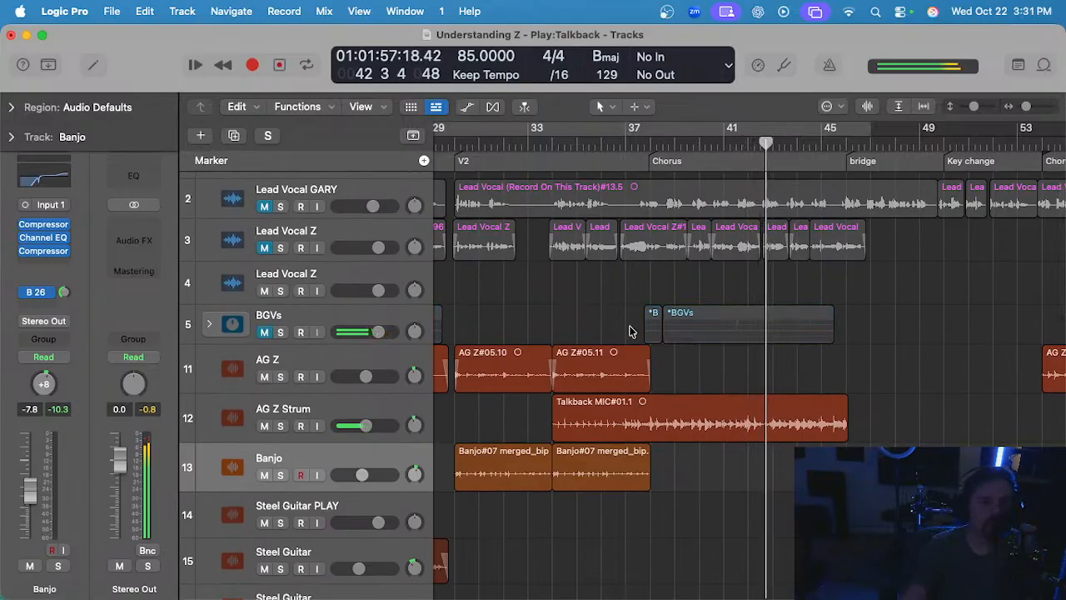
{"action": "scroll", "coordinate": [658, 328], "scroll_direction": "right", "scroll_amount": 3}
{"action": "left_click", "coordinate": [571, 142]}
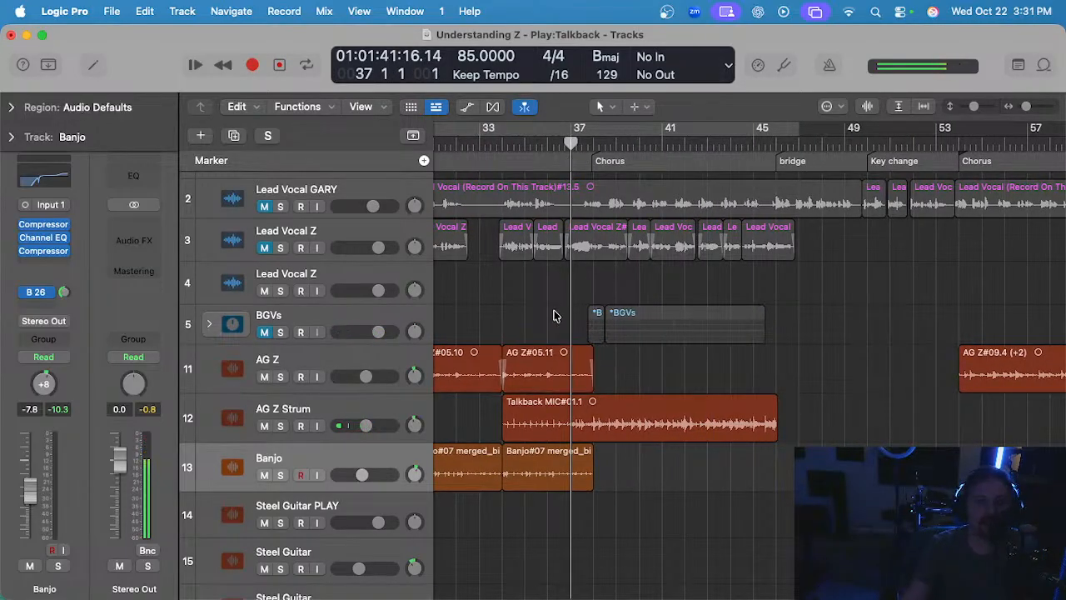
- Expand the Electric Guitars stack to show its individual tracks and clear the region selection
{"action": "scroll", "coordinate": [521, 374], "scroll_direction": "down", "scroll_amount": 1}
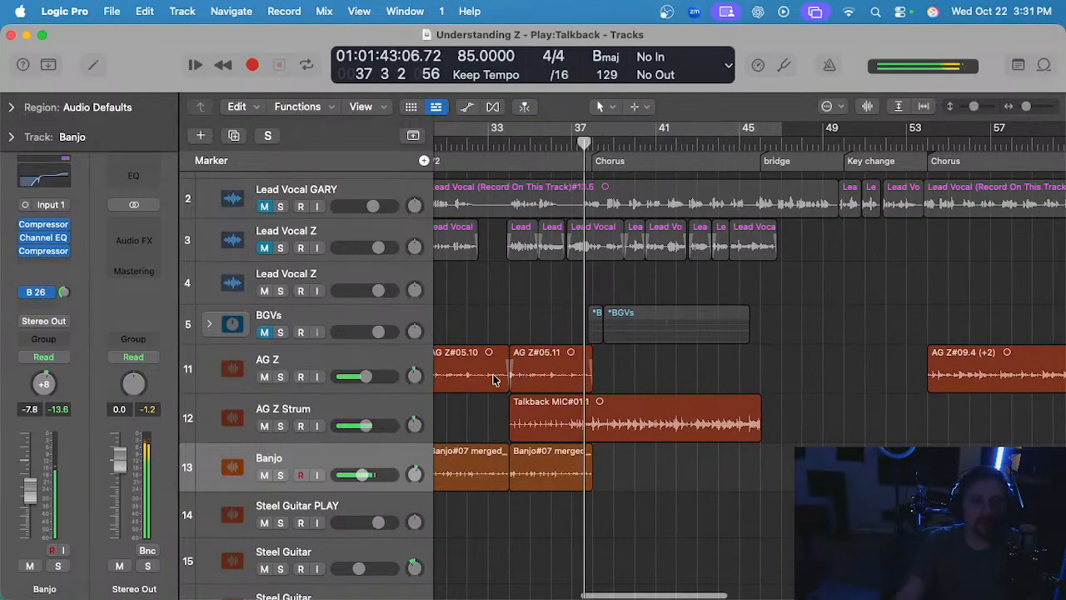
{"action": "scroll", "coordinate": [546, 366], "scroll_direction": "down", "scroll_amount": 10}
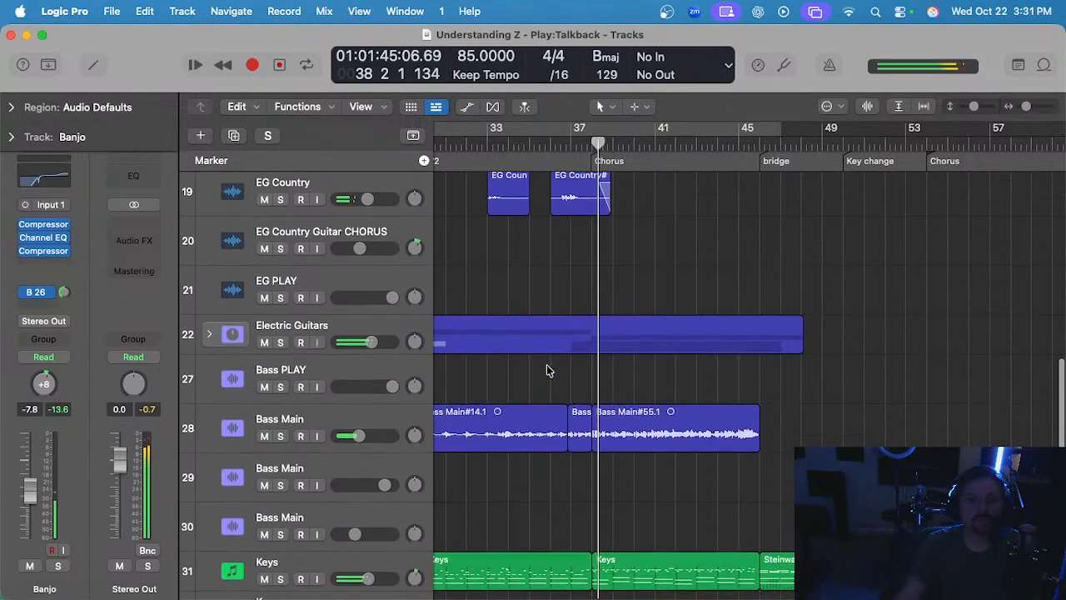
{"action": "left_click", "coordinate": [359, 308]}
{"action": "left_click", "coordinate": [209, 319]}
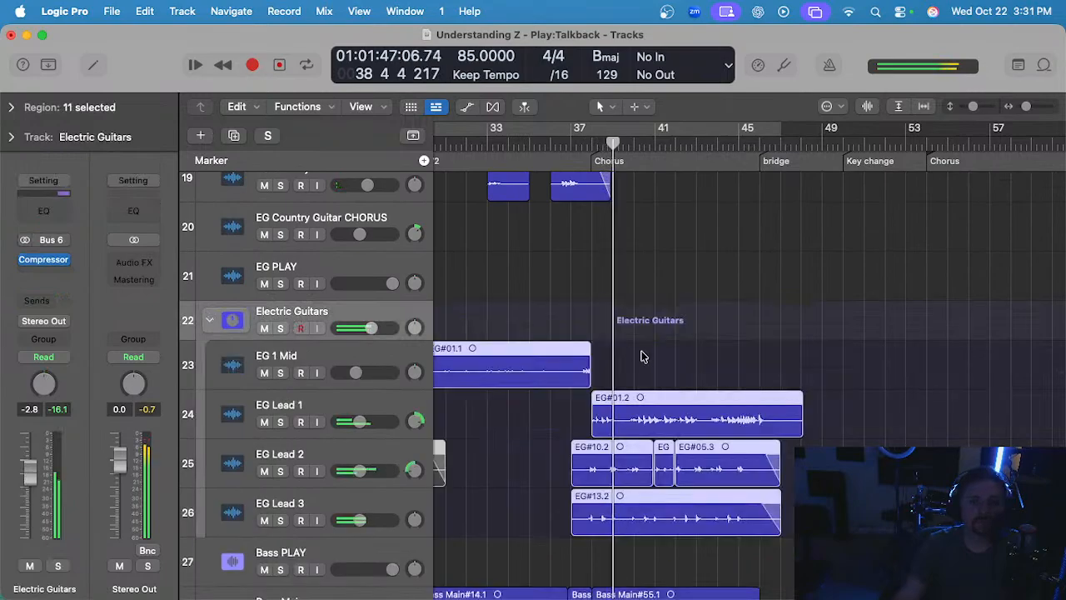
{"action": "scroll", "coordinate": [467, 336], "scroll_direction": "down", "scroll_amount": 2}
{"action": "left_click", "coordinate": [512, 336]}
{"action": "scroll", "coordinate": [512, 336], "scroll_direction": "up", "scroll_amount": 2}
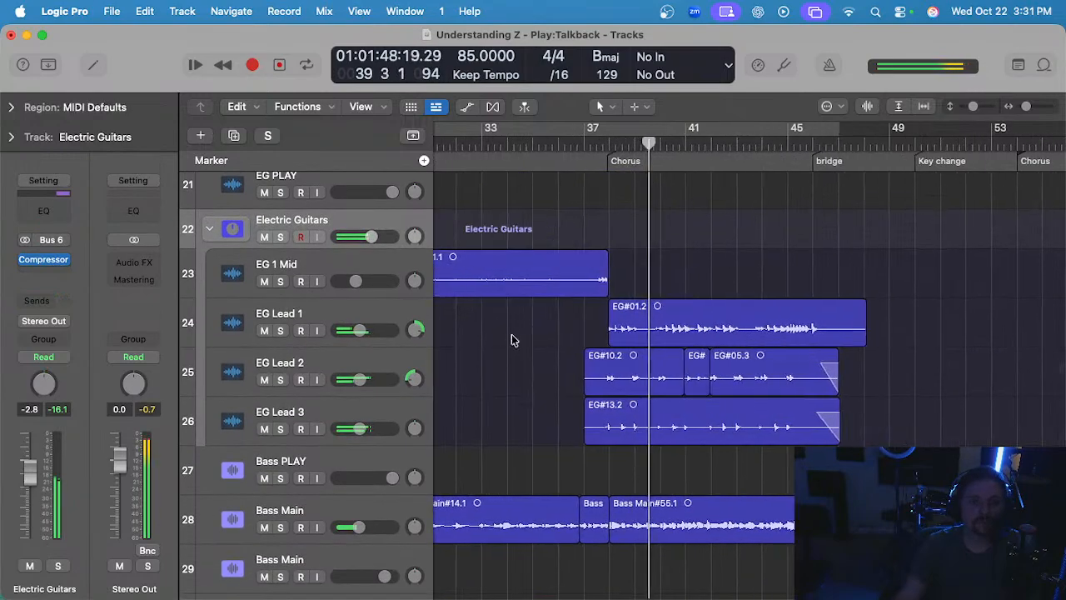
- Raise the Electric Guitars stack volume to -2.0 dB and collapse the stack
{"action": "left_click", "coordinate": [358, 318]}
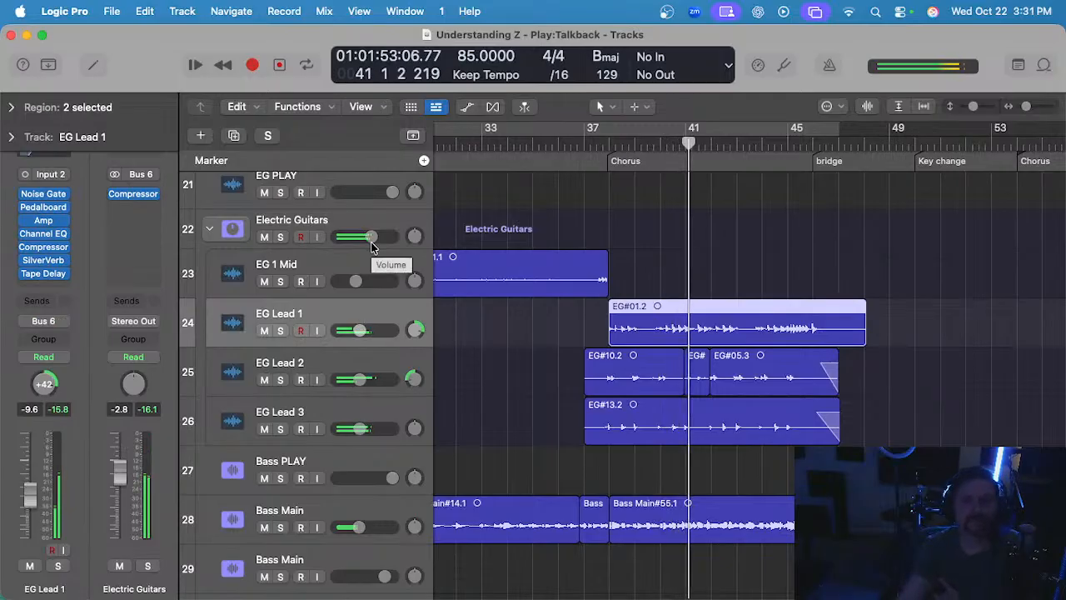
{"action": "left_click", "coordinate": [371, 238]}
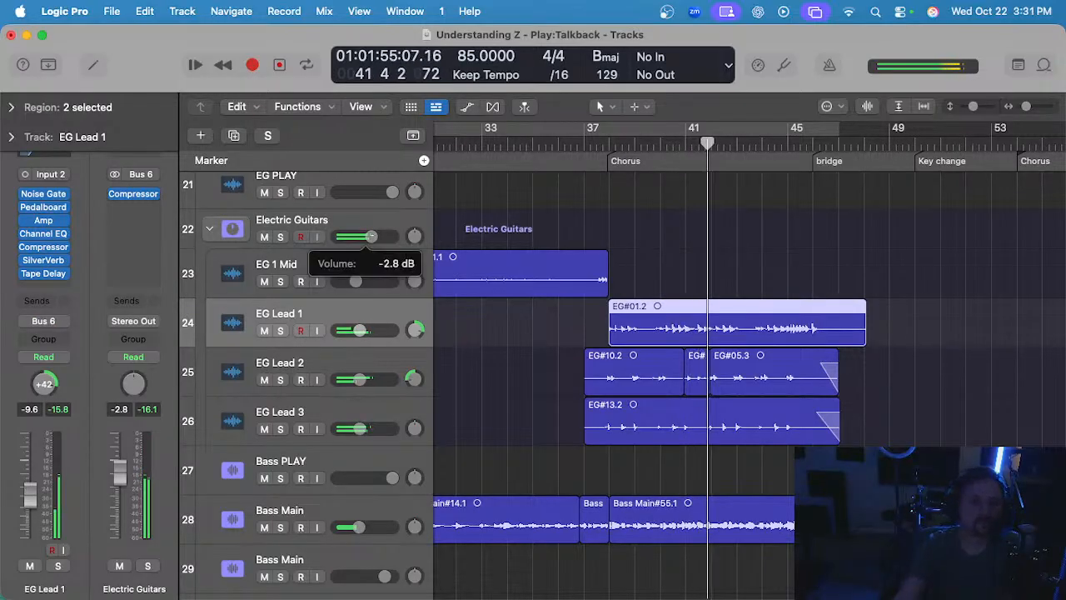
{"action": "left_click_drag", "start_coordinate": [371, 237], "coordinate": [373, 238]}
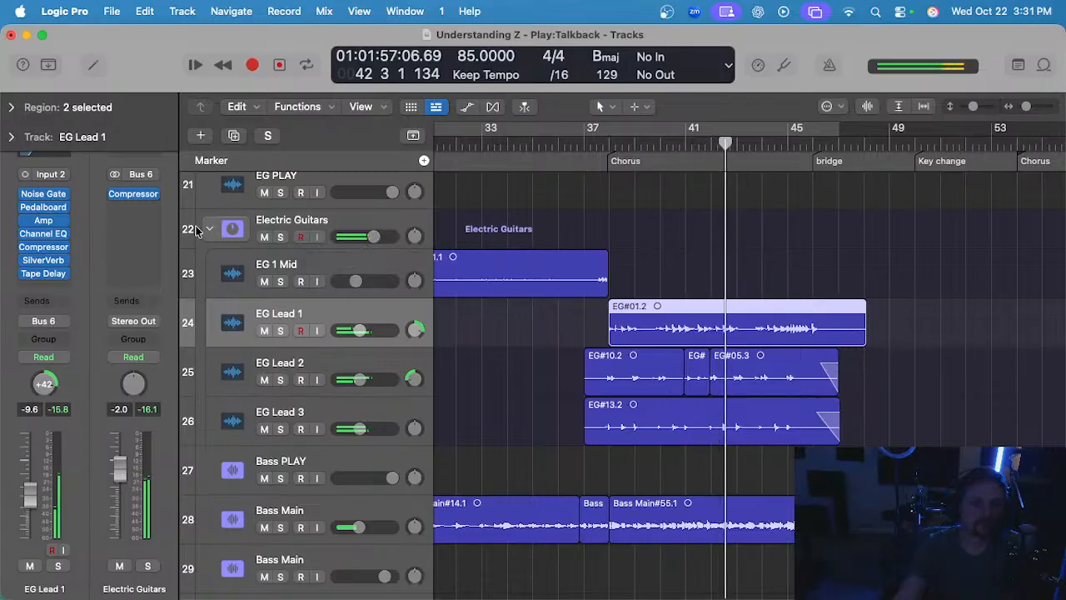
{"action": "left_click", "coordinate": [210, 229]}
- Select the Keys track and examine the bass, keys and drum regions from the chorus into the bridge during playback
{"action": "scroll", "coordinate": [557, 396], "scroll_direction": "down", "scroll_amount": 1}
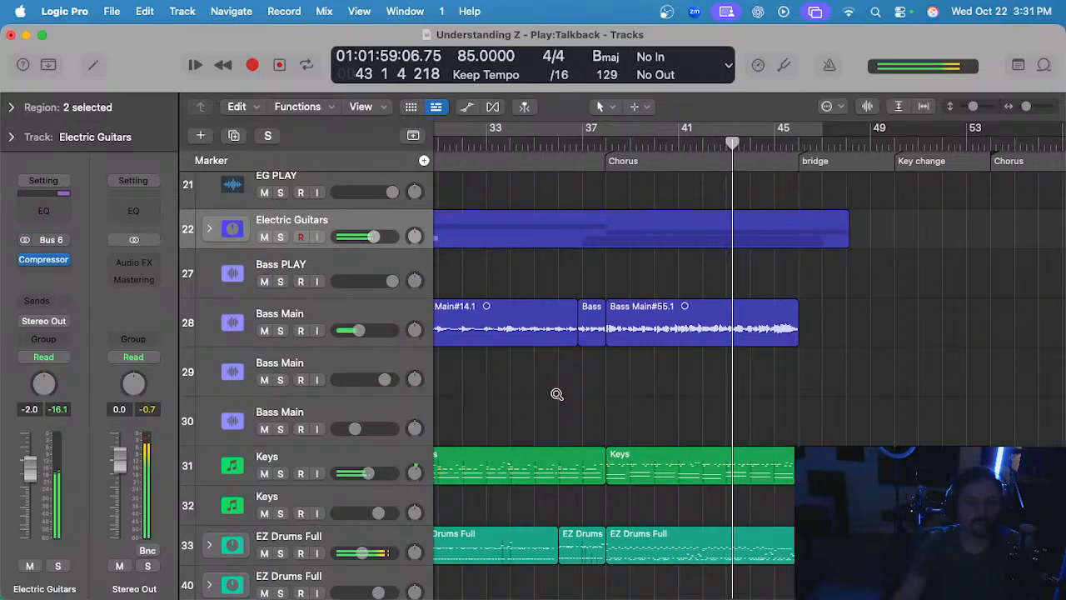
{"action": "scroll", "coordinate": [557, 398], "scroll_direction": "down", "scroll_amount": 3}
{"action": "left_click", "coordinate": [528, 398]}
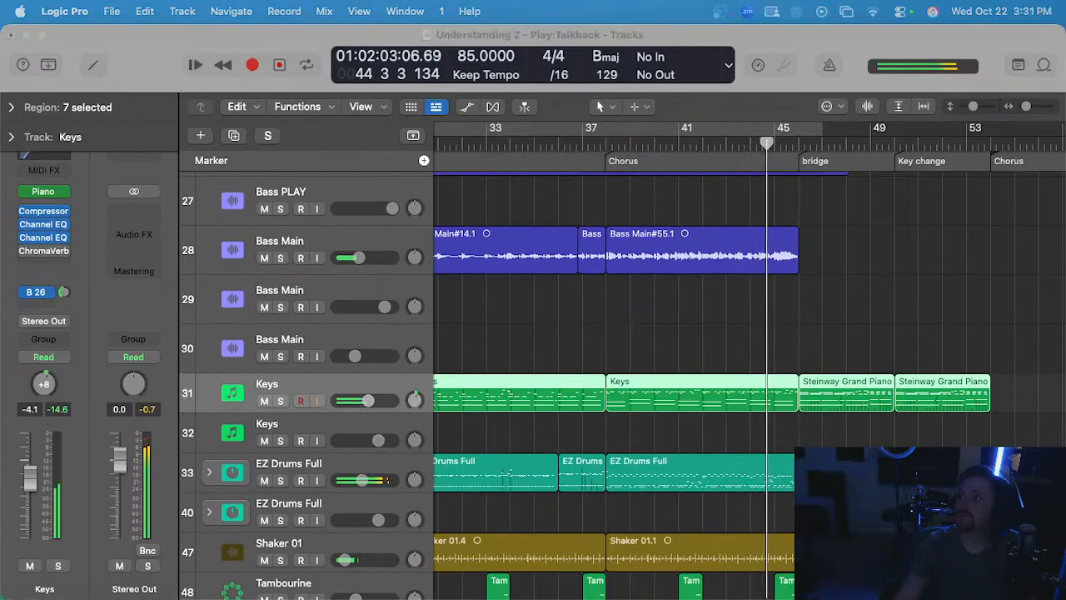
{"action": "left_click", "coordinate": [766, 313]}
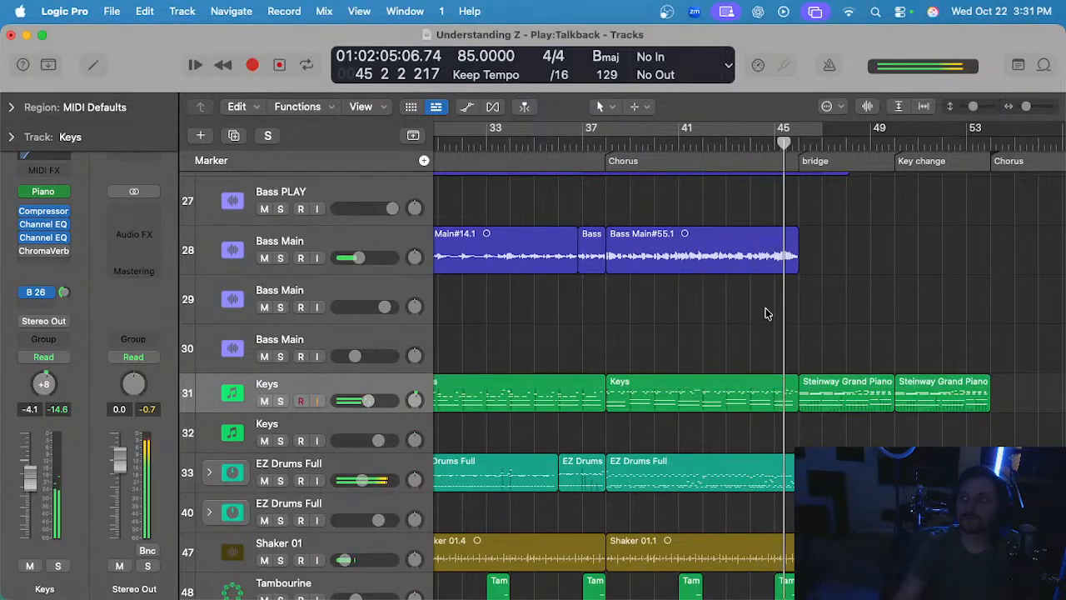
{"action": "key", "text": "super+Right"}
{"action": "key", "text": "super+Right"}
{"action": "key", "text": "super+Right"}
{"action": "key", "text": "super+Right"}
{"action": "scroll", "coordinate": [768, 313], "scroll_direction": "right", "scroll_amount": 1}
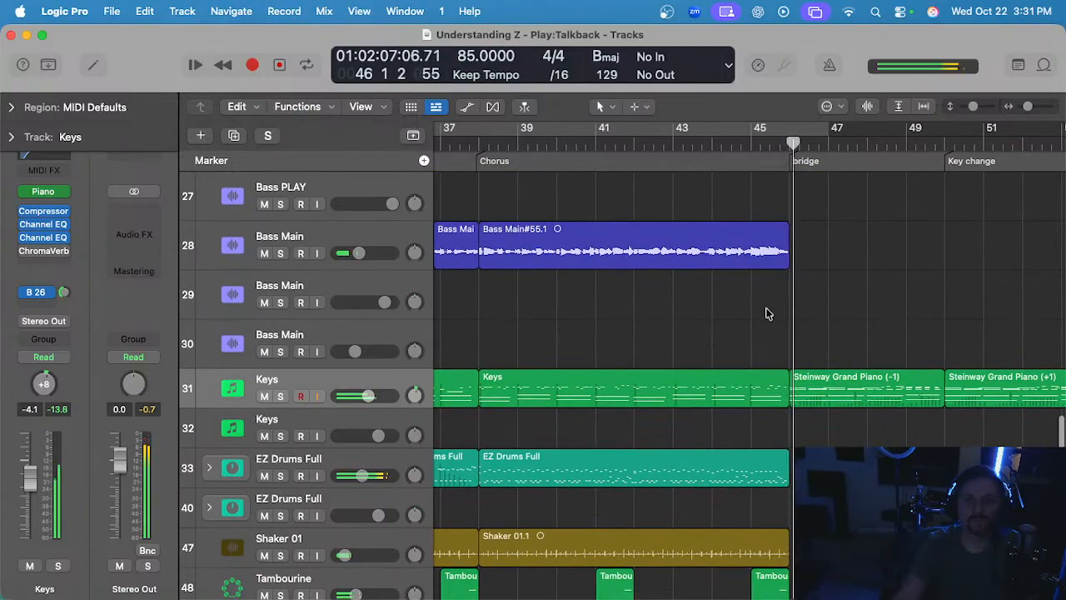
{"action": "key", "text": "super+Left"}
{"action": "scroll", "coordinate": [538, 242], "scroll_direction": "left", "scroll_amount": 3}
{"action": "scroll", "coordinate": [539, 244], "scroll_direction": "right", "scroll_amount": 3}
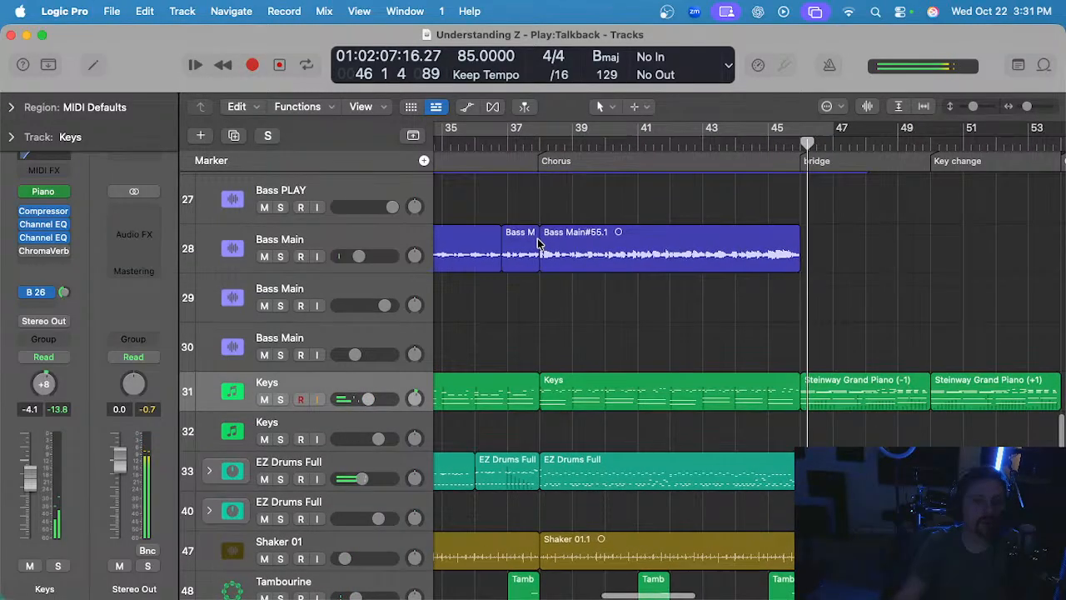
- Stop playback, return the playhead to bar 38, and unmute the lead vocal on track 3 and the BGVs stack
{"action": "key", "text": "space"}
{"action": "left_click", "coordinate": [540, 144]}
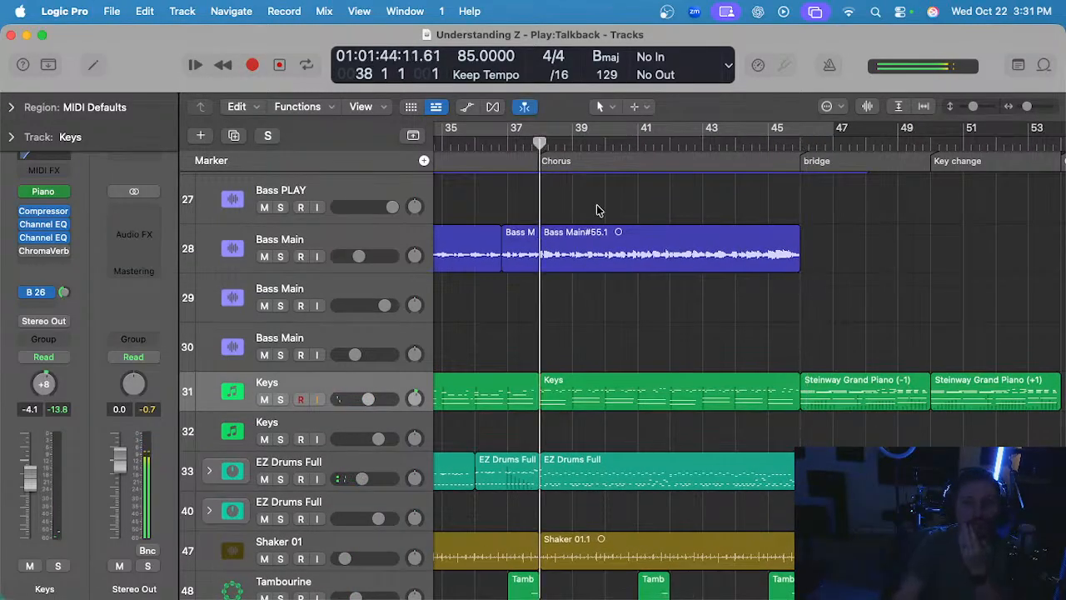
{"action": "scroll", "coordinate": [595, 234], "scroll_direction": "up", "scroll_amount": 4}
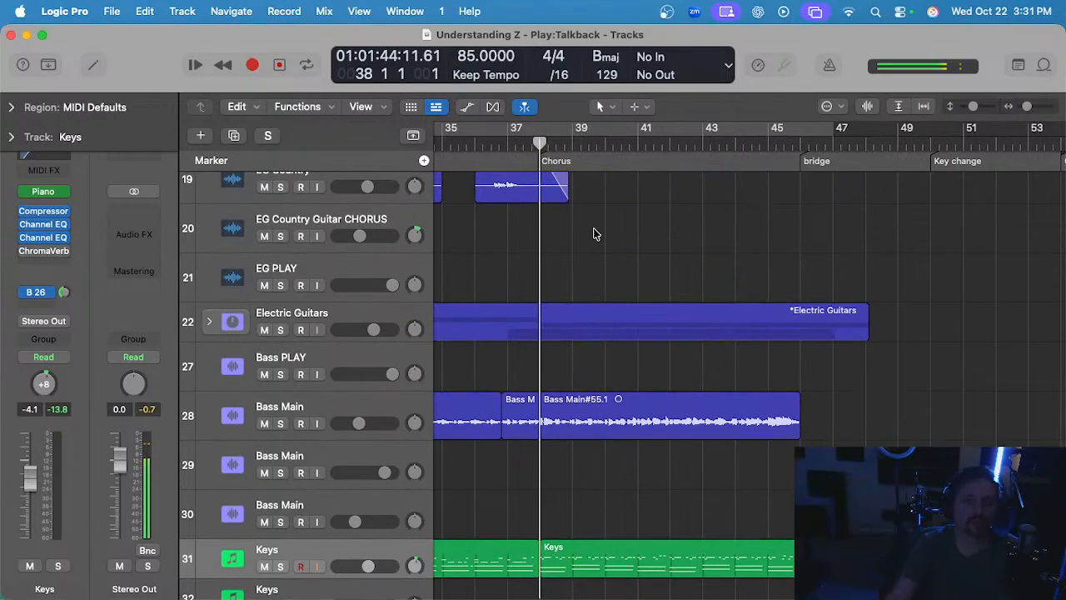
{"action": "scroll", "coordinate": [594, 234], "scroll_direction": "up", "scroll_amount": 15}
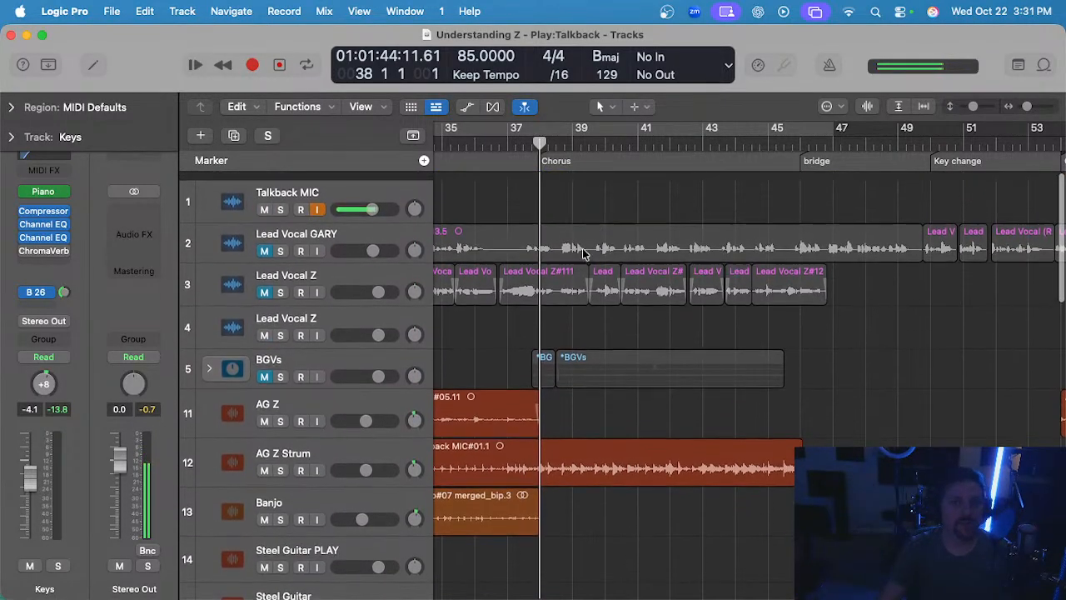
{"action": "scroll", "coordinate": [582, 254], "scroll_direction": "down", "scroll_amount": 3}
{"action": "left_click", "coordinate": [264, 283]}
{"action": "left_click", "coordinate": [264, 367]}
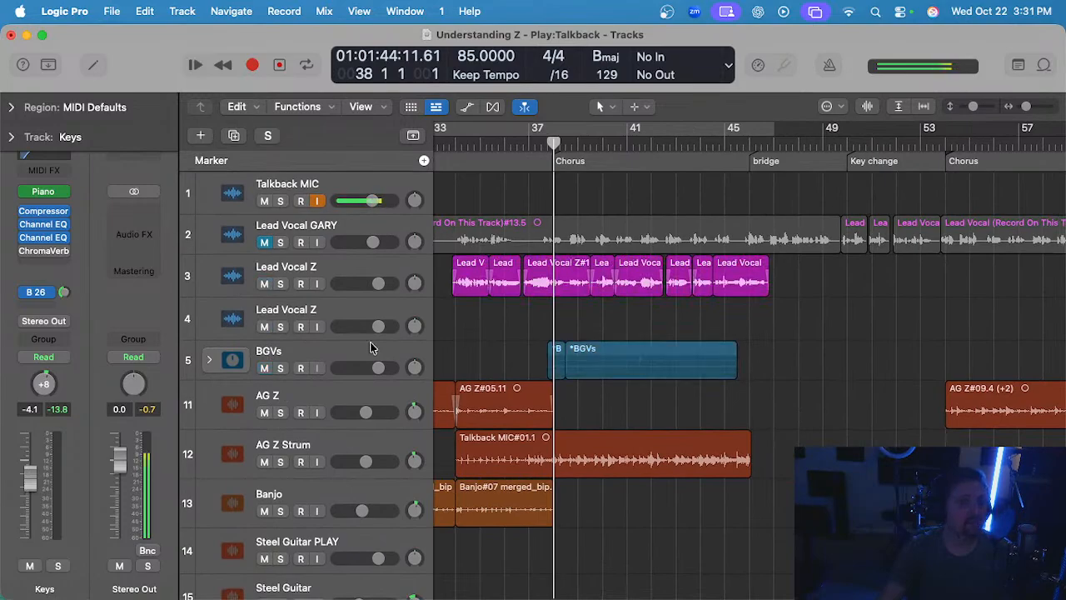
- Unmute the lead vocal on track 2, mute the one on track 3, and play into the bridge from beat 4 of bar 45
{"action": "scroll", "coordinate": [495, 317], "scroll_direction": "down", "scroll_amount": 3}
{"action": "left_click", "coordinate": [664, 144]}
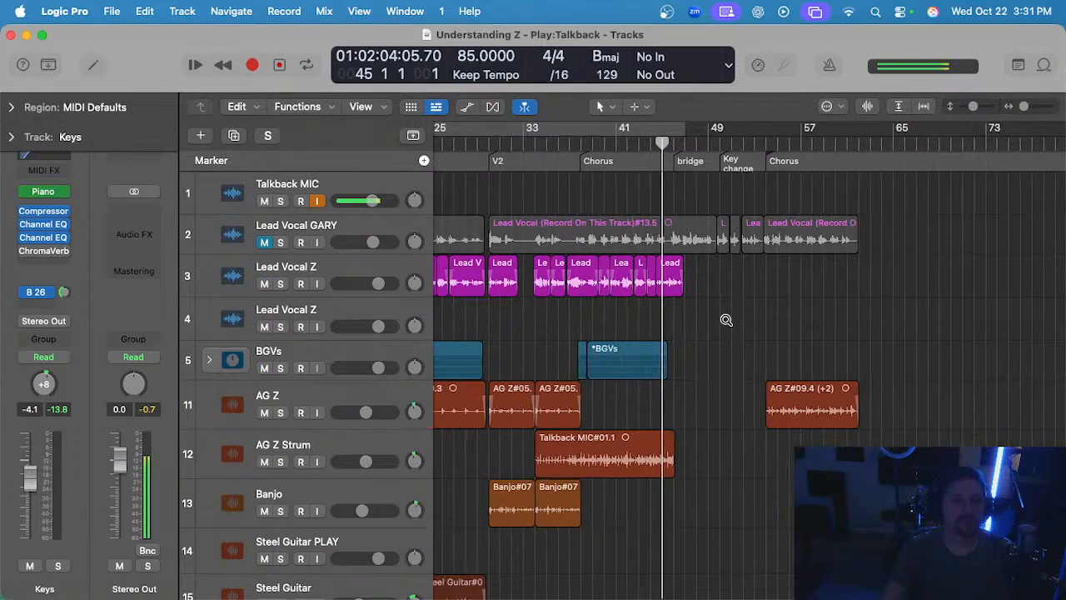
{"action": "scroll", "coordinate": [791, 319], "scroll_direction": "up", "scroll_amount": 3}
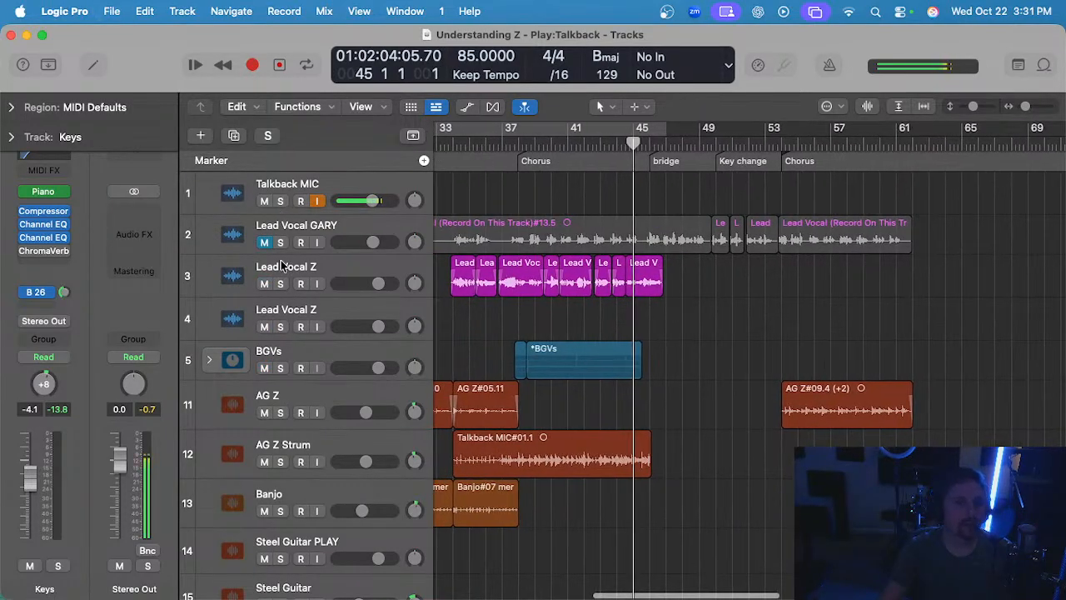
{"action": "left_click", "coordinate": [264, 242]}
{"action": "scroll", "coordinate": [663, 258], "scroll_direction": "up", "scroll_amount": 2}
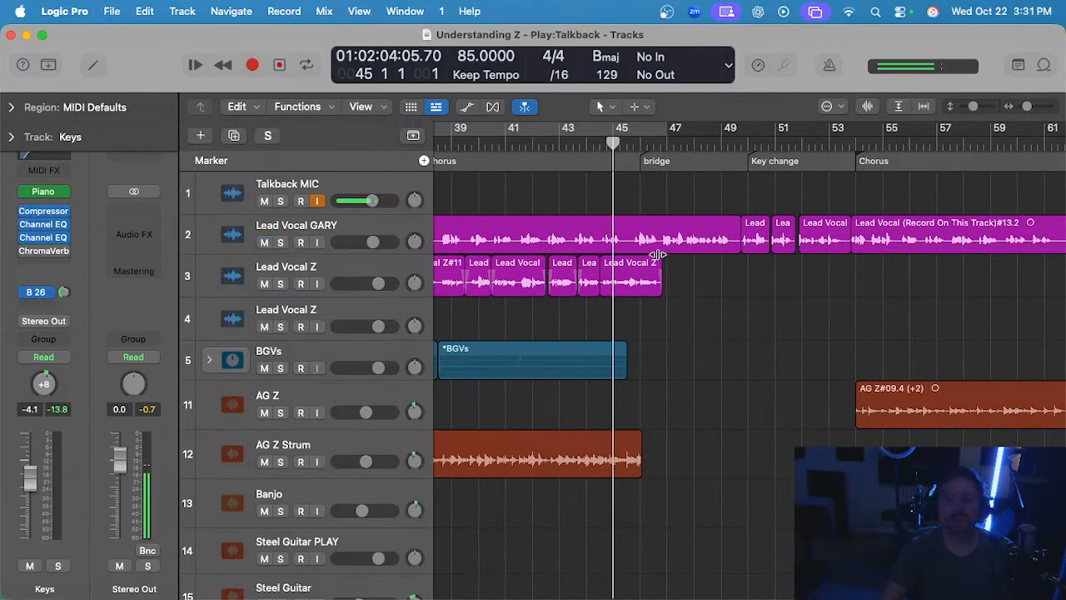
{"action": "left_click", "coordinate": [637, 146]}
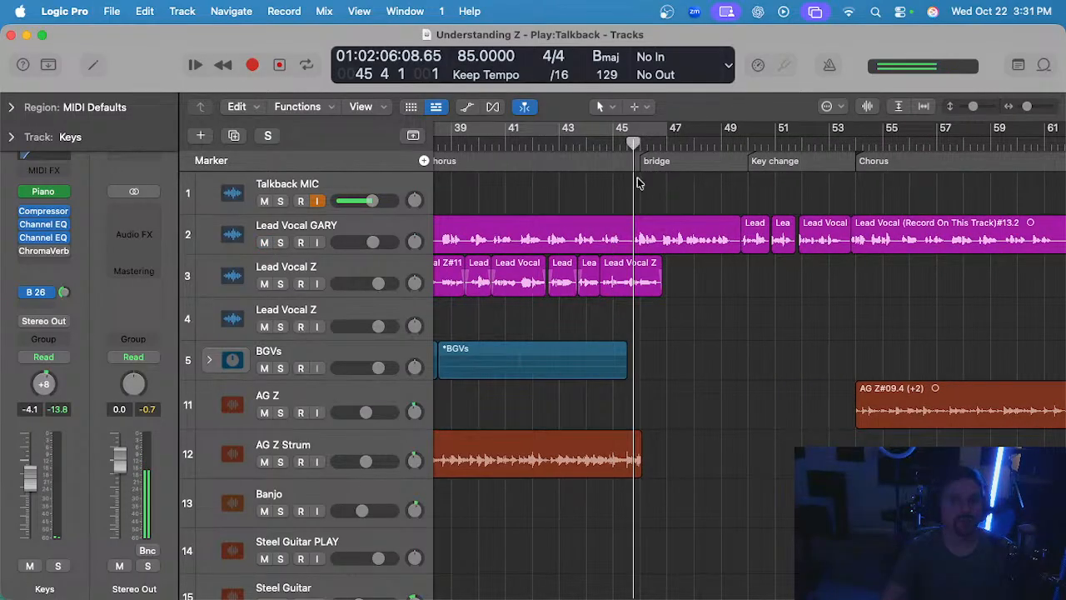
{"action": "left_click", "coordinate": [272, 284]}
{"action": "key", "text": "space"}
{"action": "scroll", "coordinate": [721, 338], "scroll_direction": "up", "scroll_amount": 1}
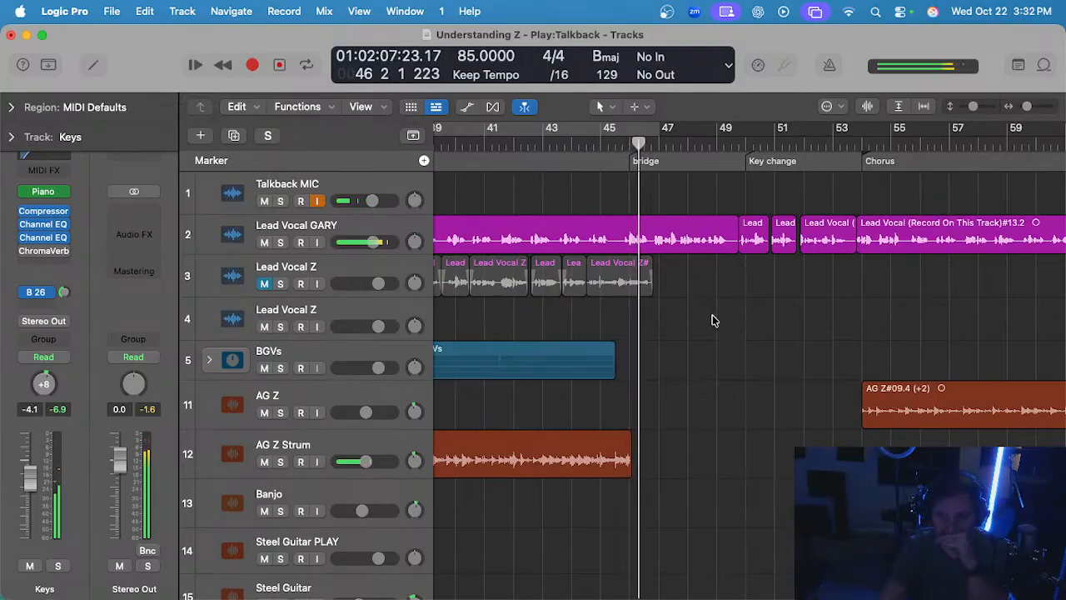
- Examine the keys, drum, loop and vocal regions through the bridge and key change during playback
{"action": "scroll", "coordinate": [712, 320], "scroll_direction": "down", "scroll_amount": 15}
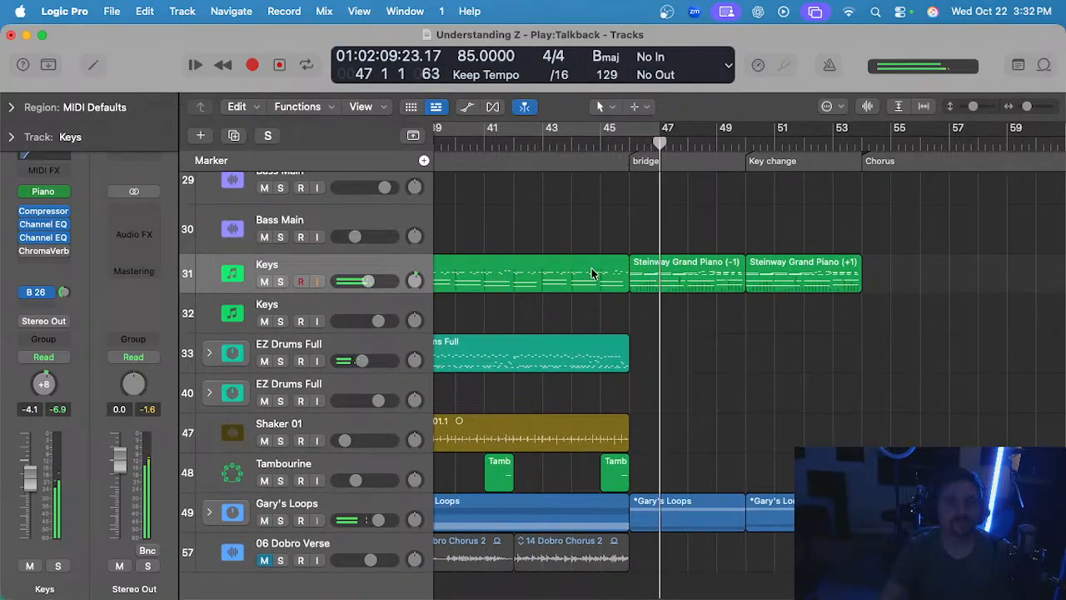
{"action": "left_click", "coordinate": [333, 256]}
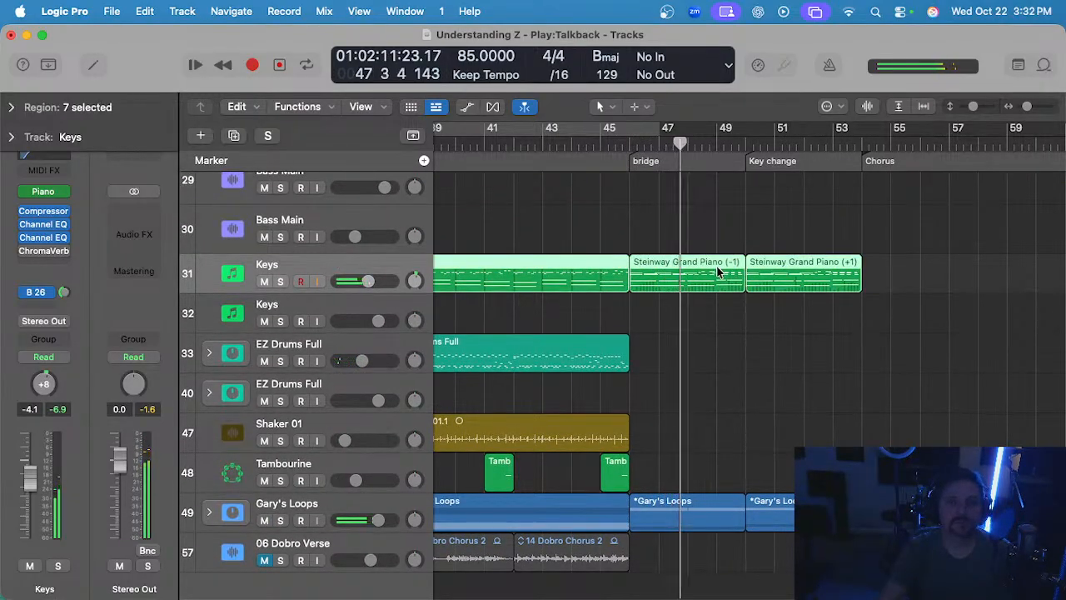
{"action": "scroll", "coordinate": [667, 258], "scroll_direction": "up", "scroll_amount": 4}
{"action": "left_click", "coordinate": [730, 275]}
{"action": "scroll", "coordinate": [649, 278], "scroll_direction": "down", "scroll_amount": 1}
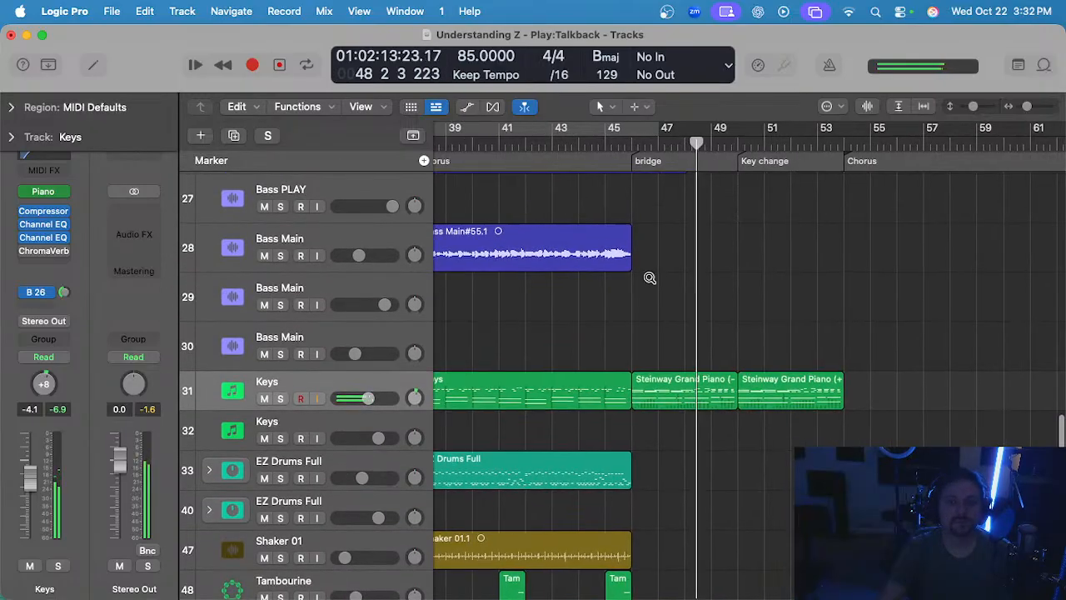
{"action": "scroll", "coordinate": [649, 278], "scroll_direction": "up", "scroll_amount": 15}
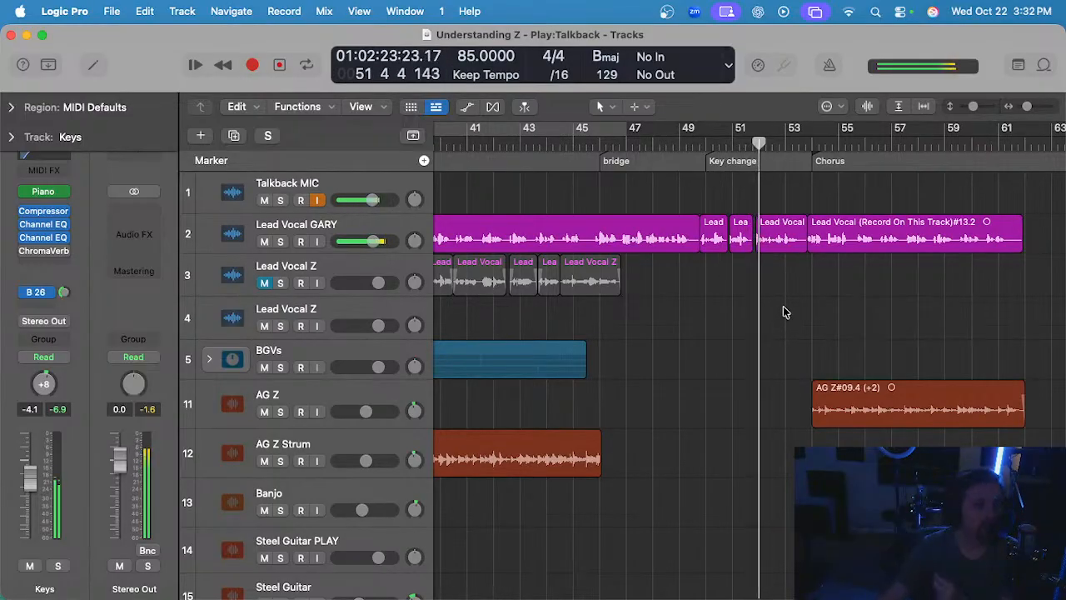
{"action": "scroll", "coordinate": [783, 313], "scroll_direction": "left", "scroll_amount": 1}
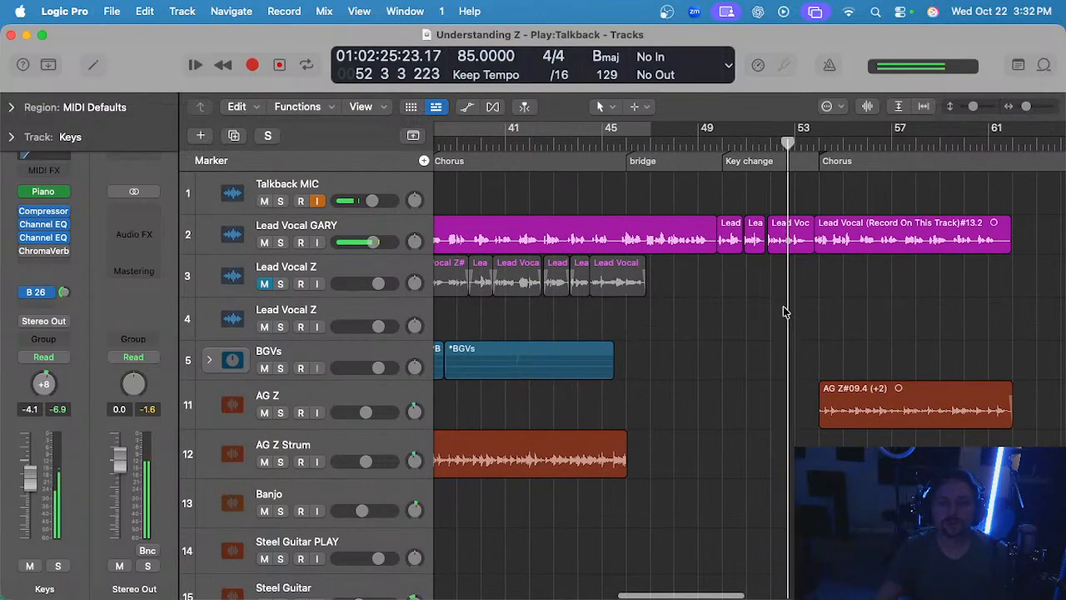
{"action": "scroll", "coordinate": [786, 311], "scroll_direction": "down", "scroll_amount": 1}
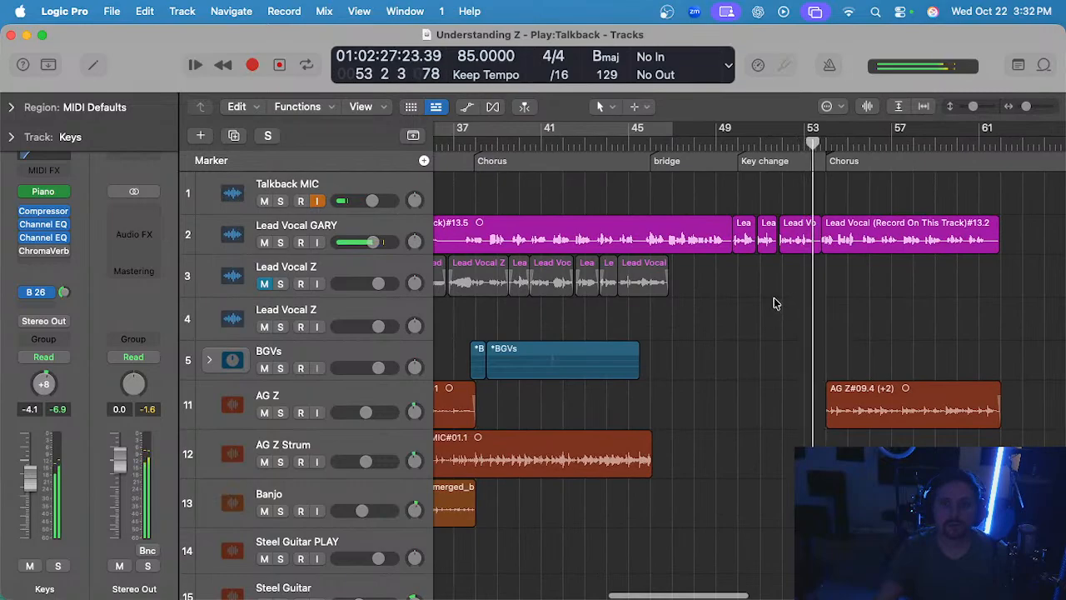
- Select the two Steinway Grand Piano regions in the bridge and key change and replay the mix from bar 46
{"action": "key", "text": "space"}
{"action": "scroll", "coordinate": [733, 140], "scroll_direction": "left", "scroll_amount": 1}
{"action": "left_click", "coordinate": [662, 142]}
{"action": "scroll", "coordinate": [660, 243], "scroll_direction": "down", "scroll_amount": 1}
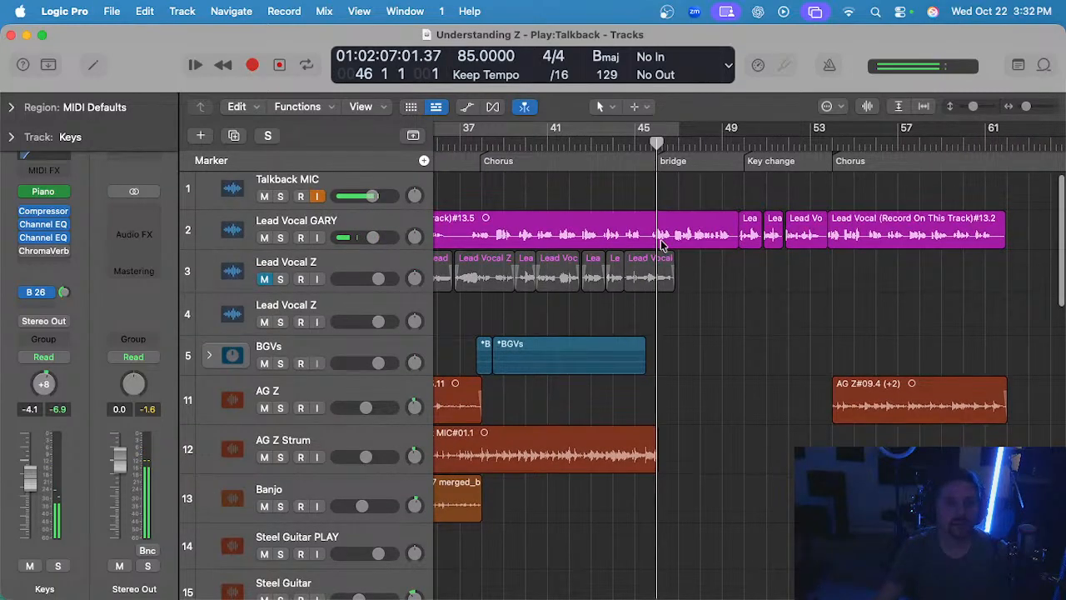
{"action": "scroll", "coordinate": [665, 291], "scroll_direction": "down", "scroll_amount": 5}
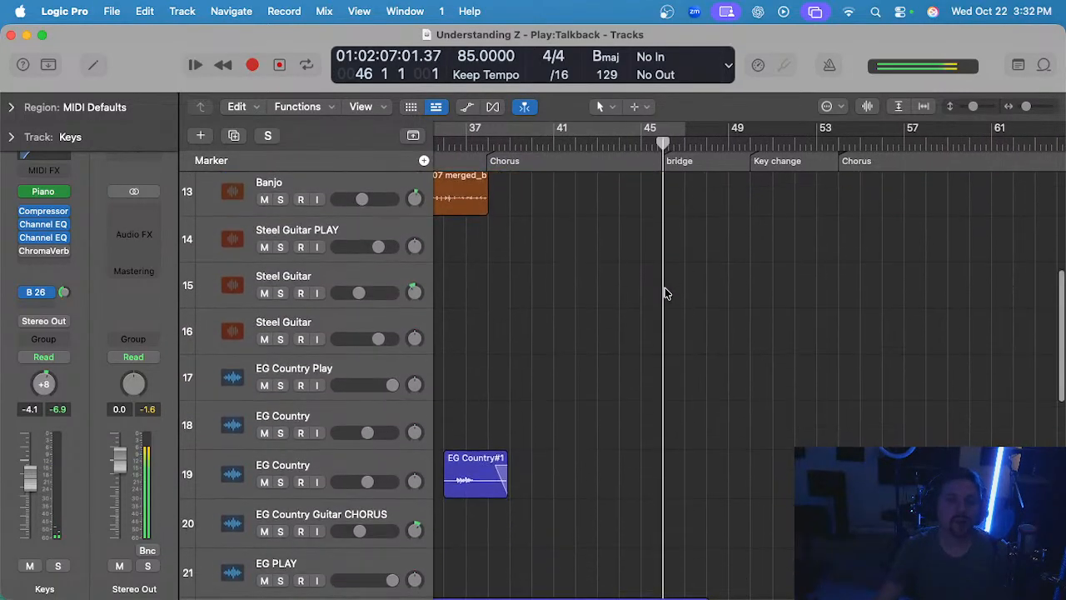
{"action": "scroll", "coordinate": [665, 291], "scroll_direction": "down", "scroll_amount": 10}
{"action": "scroll", "coordinate": [679, 283], "scroll_direction": "up", "scroll_amount": 2}
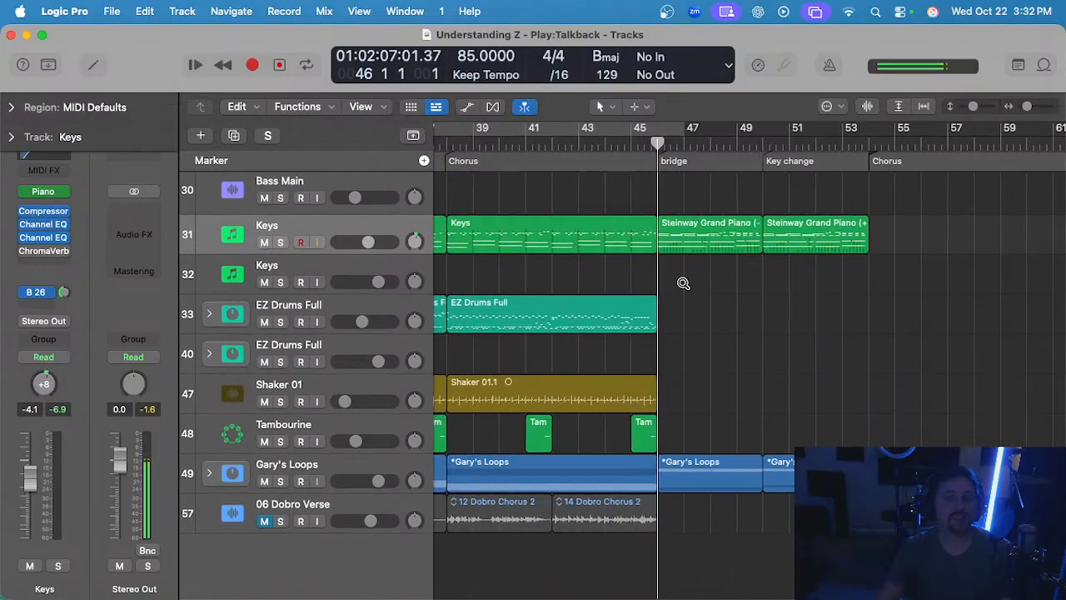
{"action": "left_click_drag", "start_coordinate": [689, 207], "coordinate": [924, 260]}
{"action": "scroll", "coordinate": [688, 267], "scroll_direction": "down", "scroll_amount": 2}
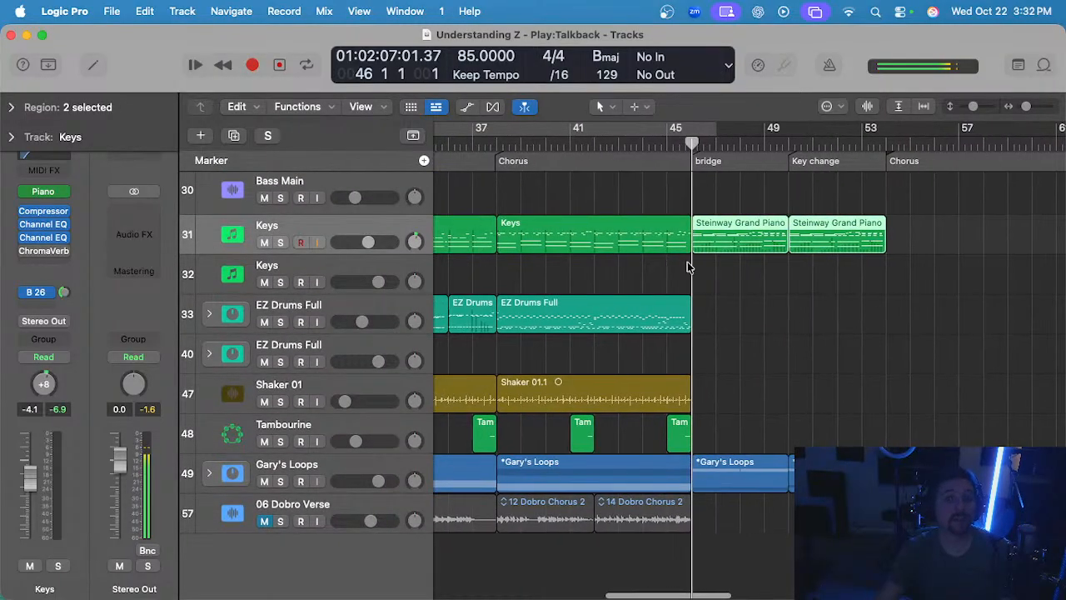
{"action": "scroll", "coordinate": [691, 269], "scroll_direction": "down", "scroll_amount": 1}
{"action": "key", "text": "space"}
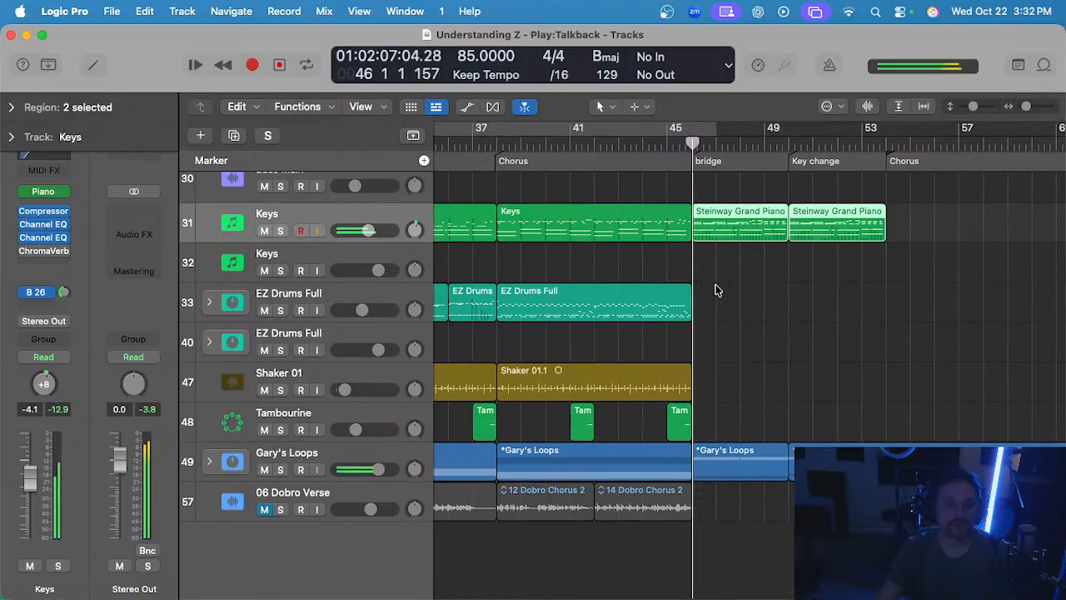
- Select the Keys track's regions, clear the selection, and check the tracks above for other instruments playing in the bridge
{"action": "scroll", "coordinate": [715, 288], "scroll_direction": "left", "scroll_amount": 1}
{"action": "left_click", "coordinate": [284, 212]}
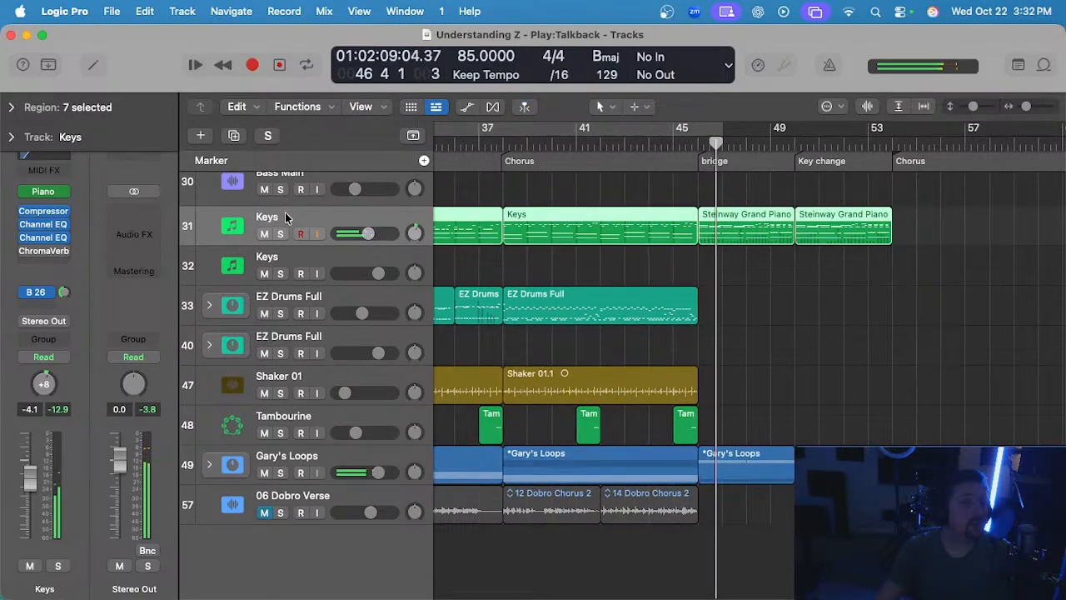
{"action": "scroll", "coordinate": [697, 279], "scroll_direction": "up", "scroll_amount": 4}
{"action": "scroll", "coordinate": [697, 278], "scroll_direction": "right", "scroll_amount": 2}
{"action": "scroll", "coordinate": [698, 285], "scroll_direction": "left", "scroll_amount": 1}
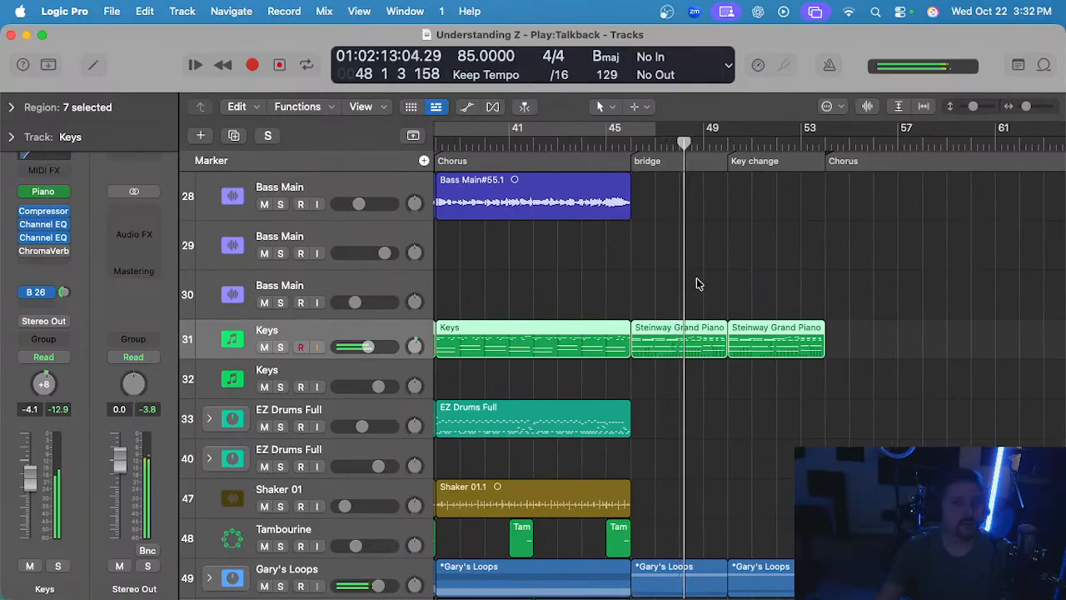
{"action": "left_click", "coordinate": [668, 267]}
{"action": "scroll", "coordinate": [668, 268], "scroll_direction": "up", "scroll_amount": 5}
{"action": "scroll", "coordinate": [669, 269], "scroll_direction": "up", "scroll_amount": 10}
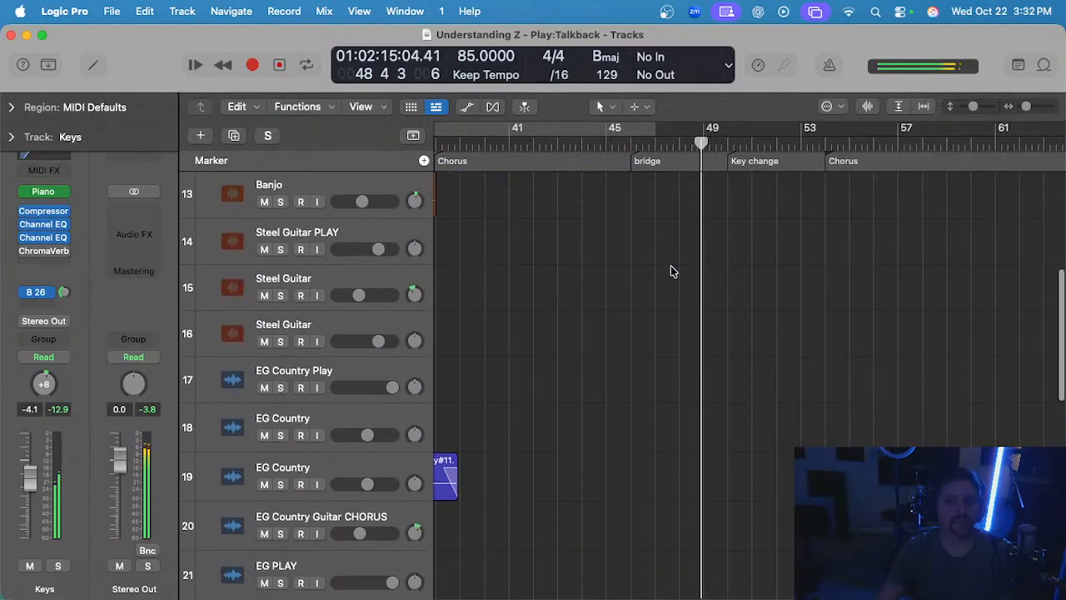
{"action": "scroll", "coordinate": [673, 271], "scroll_direction": "down", "scroll_amount": 4}
{"action": "scroll", "coordinate": [673, 272], "scroll_direction": "down", "scroll_amount": 8}
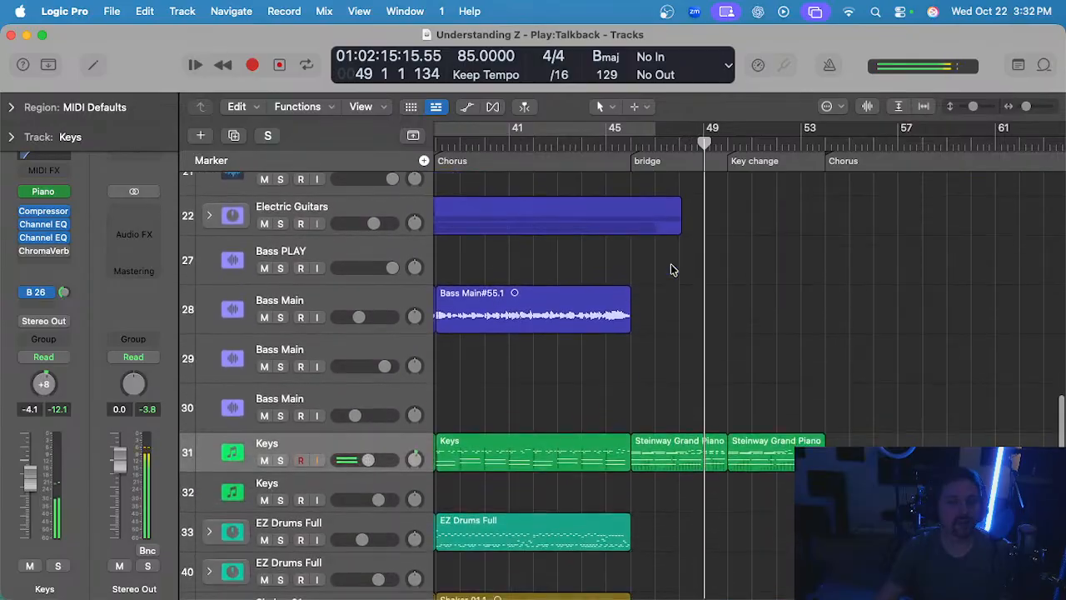
- Expand the loops stack, select the two banjo regions in the bridge and key change, and mute the 01 Banjo Bridge track
{"action": "left_click", "coordinate": [211, 462]}
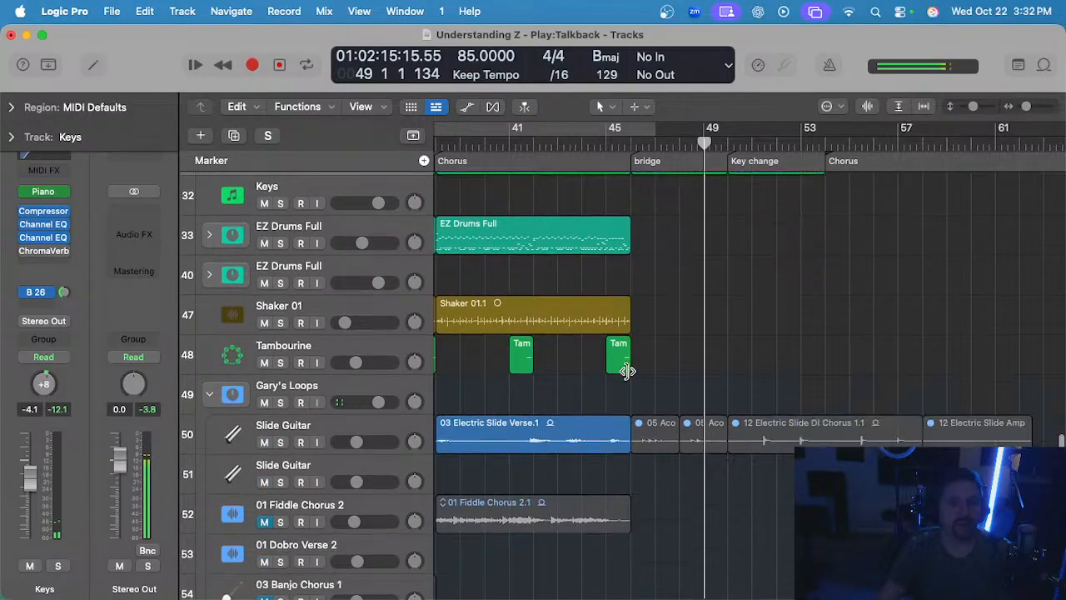
{"action": "scroll", "coordinate": [624, 368], "scroll_direction": "down", "scroll_amount": 5}
{"action": "left_click_drag", "start_coordinate": [558, 410], "coordinate": [809, 443]}
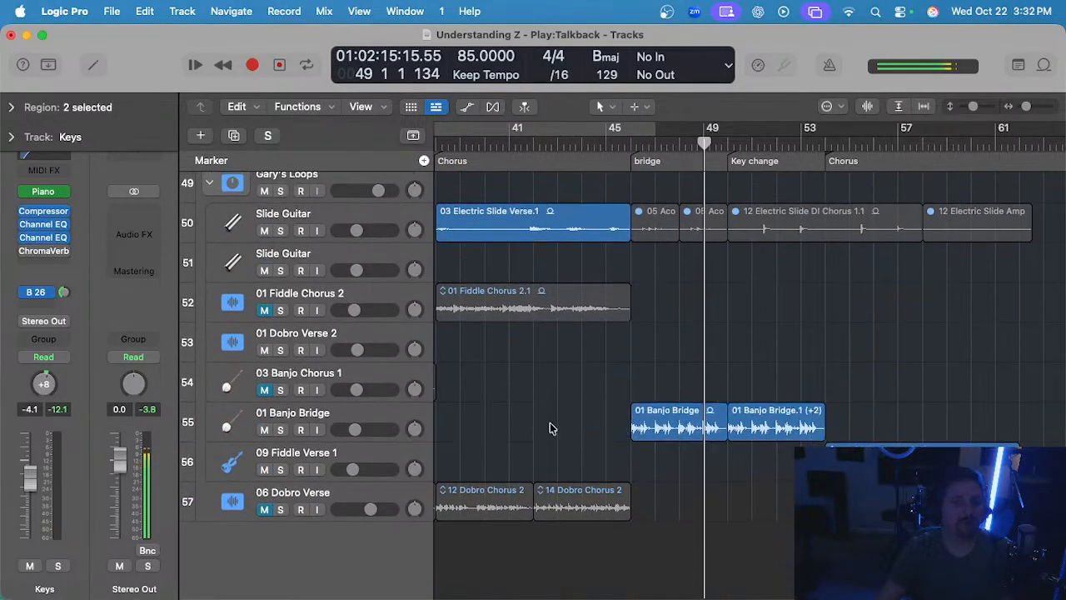
{"action": "left_click", "coordinate": [263, 430]}
{"action": "scroll", "coordinate": [220, 362], "scroll_direction": "up", "scroll_amount": 5}
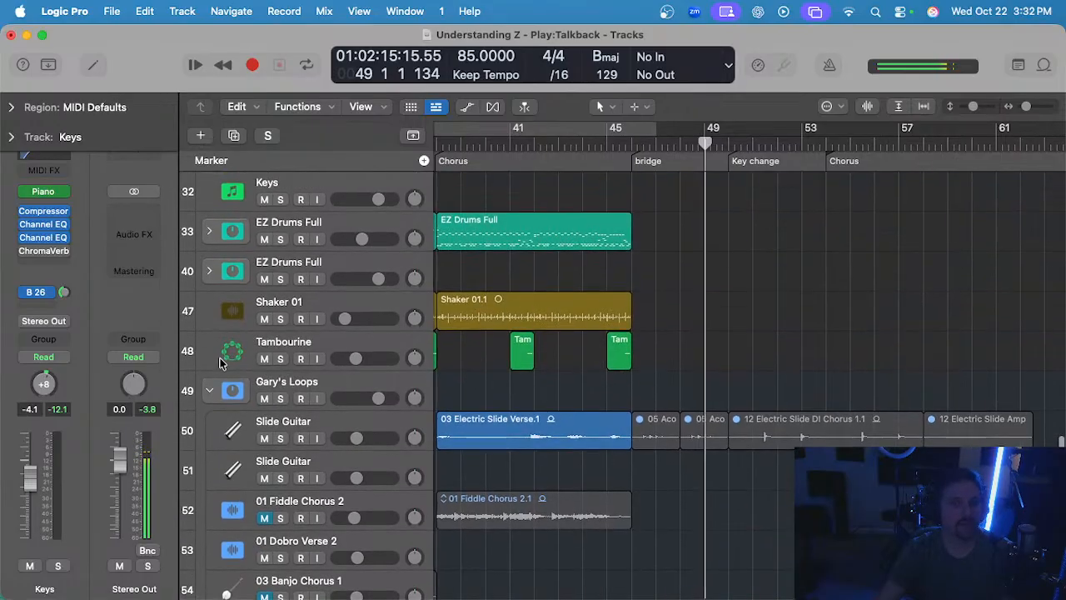
{"action": "scroll", "coordinate": [200, 395], "scroll_direction": "up", "scroll_amount": 7}
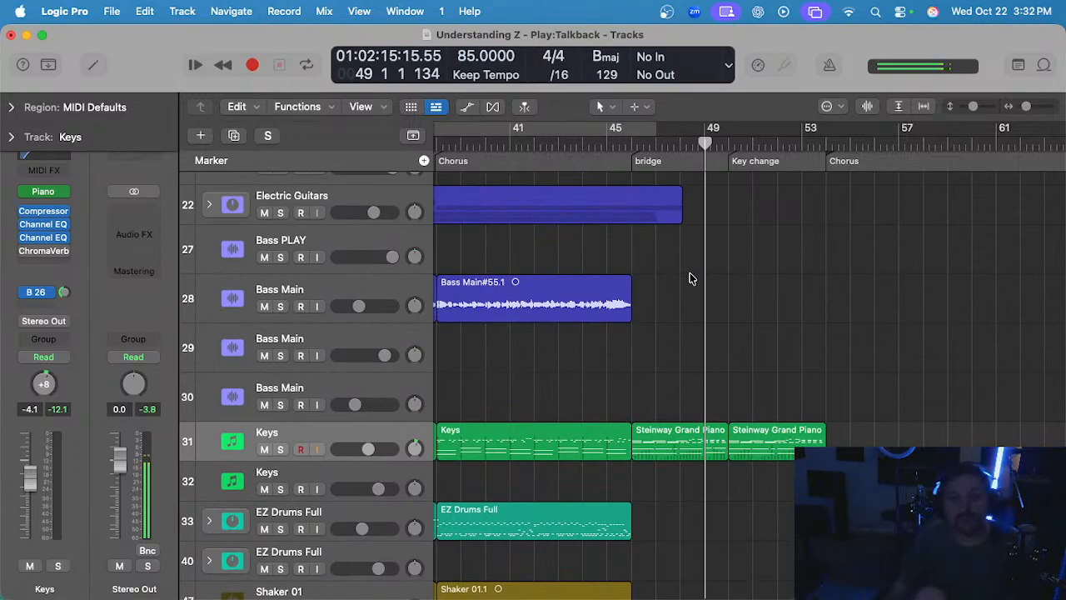
- Place the playhead at bar 46 and move both Steinway Grand Piano regions onto the Keys track 32, selecting that track
{"action": "left_click", "coordinate": [635, 143]}
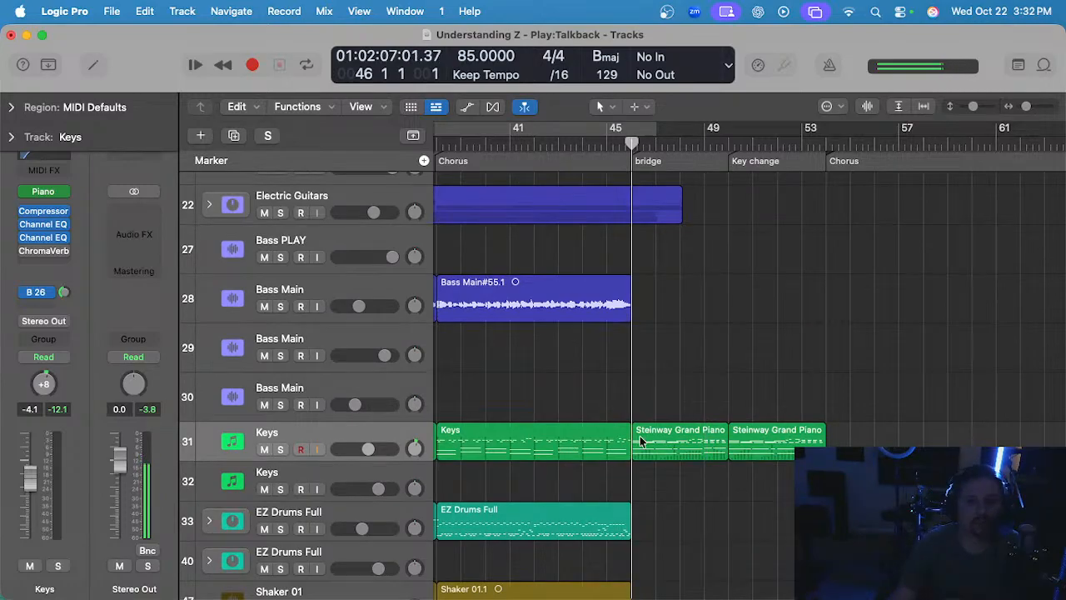
{"action": "left_click_drag", "start_coordinate": [673, 397], "coordinate": [809, 452]}
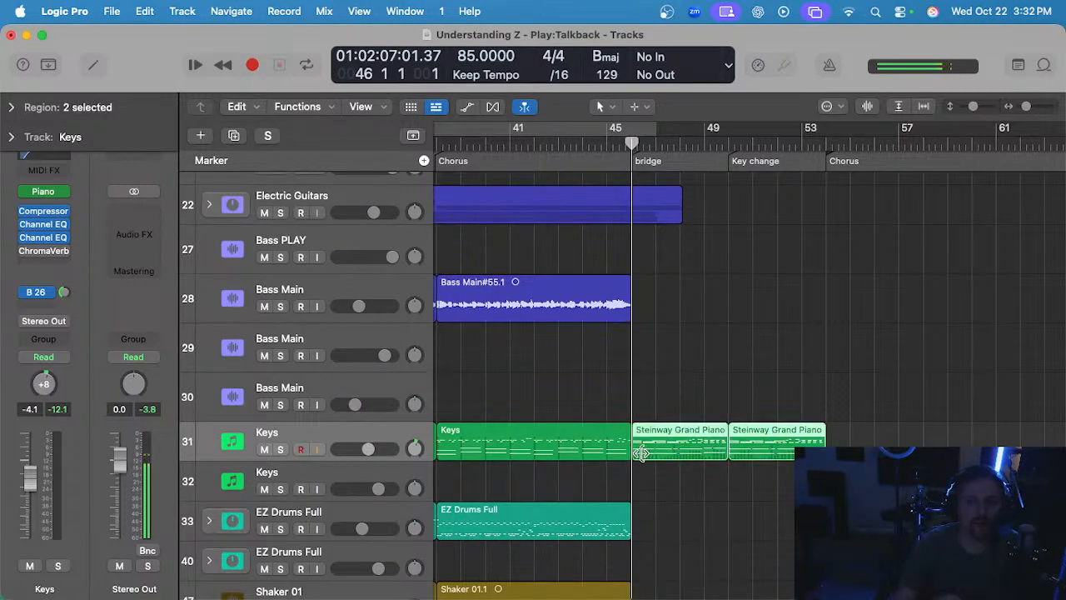
{"action": "left_click_drag", "start_coordinate": [663, 449], "coordinate": [669, 475]}
{"action": "left_click", "coordinate": [394, 473]}
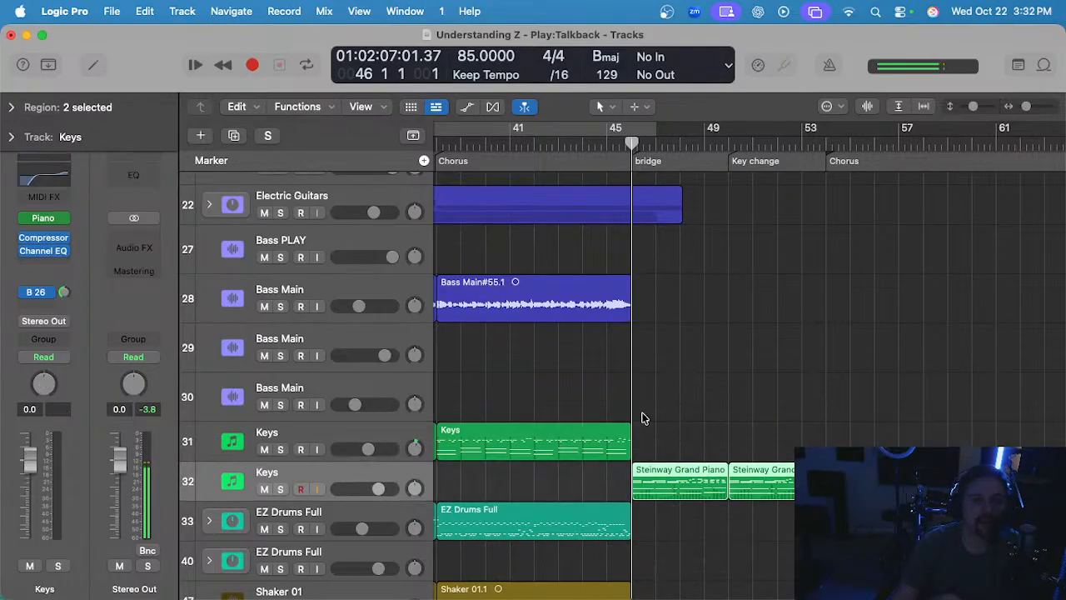
- Play the bridge and raise the volume of Keys track 32 to 3.9 dB
{"action": "key", "text": "space"}
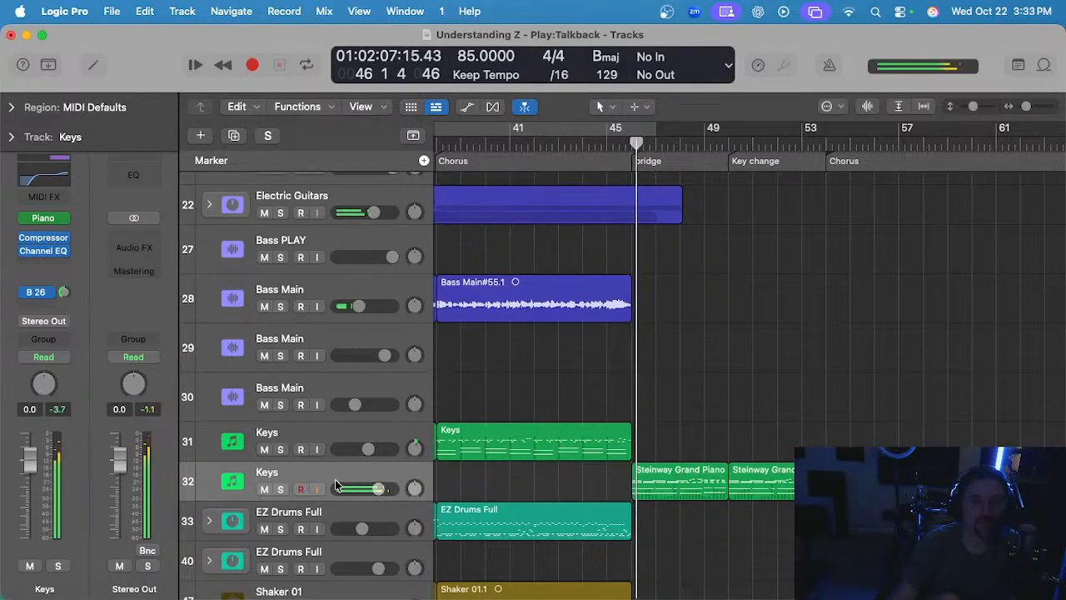
{"action": "left_click_drag", "start_coordinate": [337, 485], "coordinate": [372, 493]}
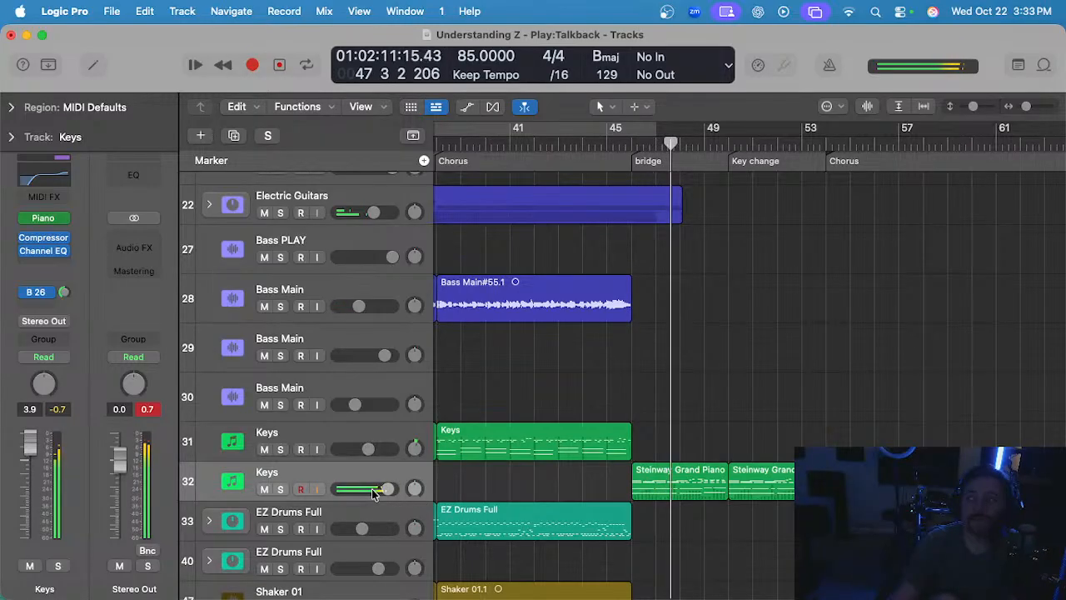
{"action": "scroll", "coordinate": [717, 374], "scroll_direction": "down", "scroll_amount": 2}
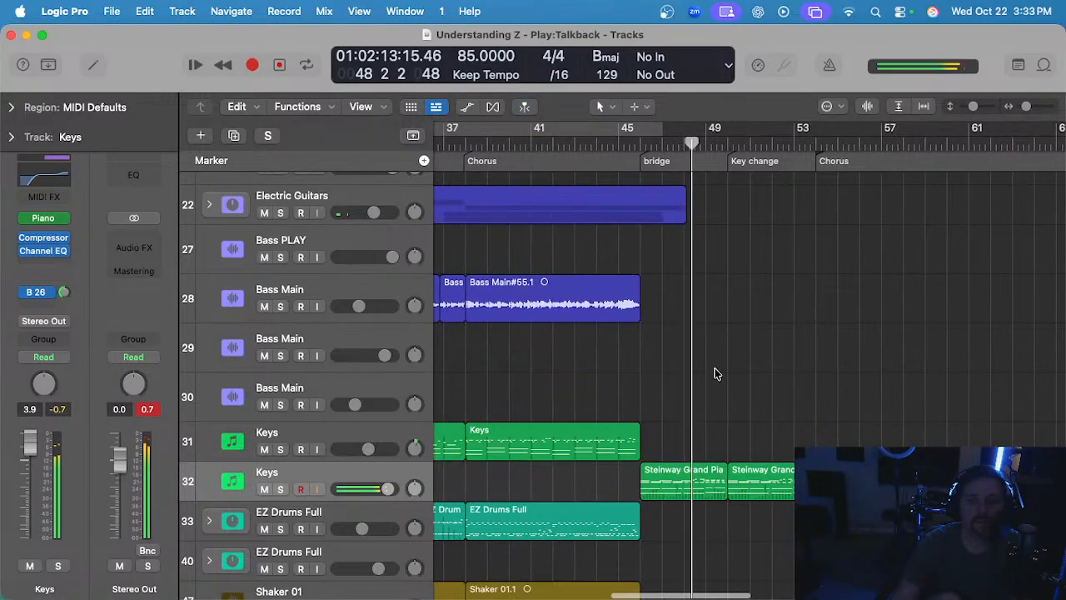
{"action": "scroll", "coordinate": [713, 374], "scroll_direction": "down", "scroll_amount": 1}
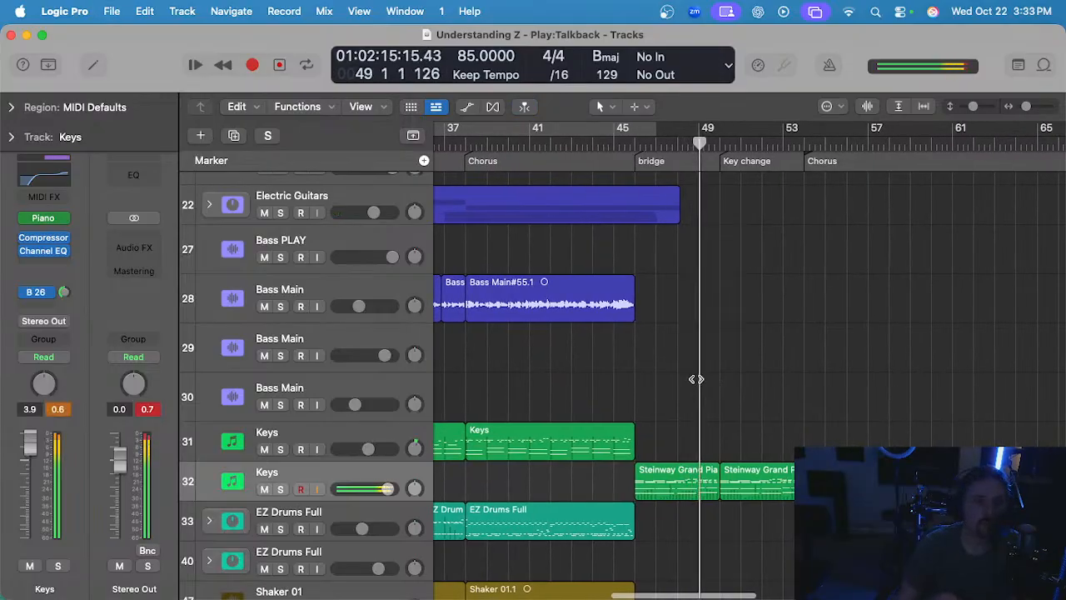
- Listen on through the bridge and key change up to the start of the following chorus at bar 54
{"action": "scroll", "coordinate": [715, 384], "scroll_direction": "left", "scroll_amount": 1}
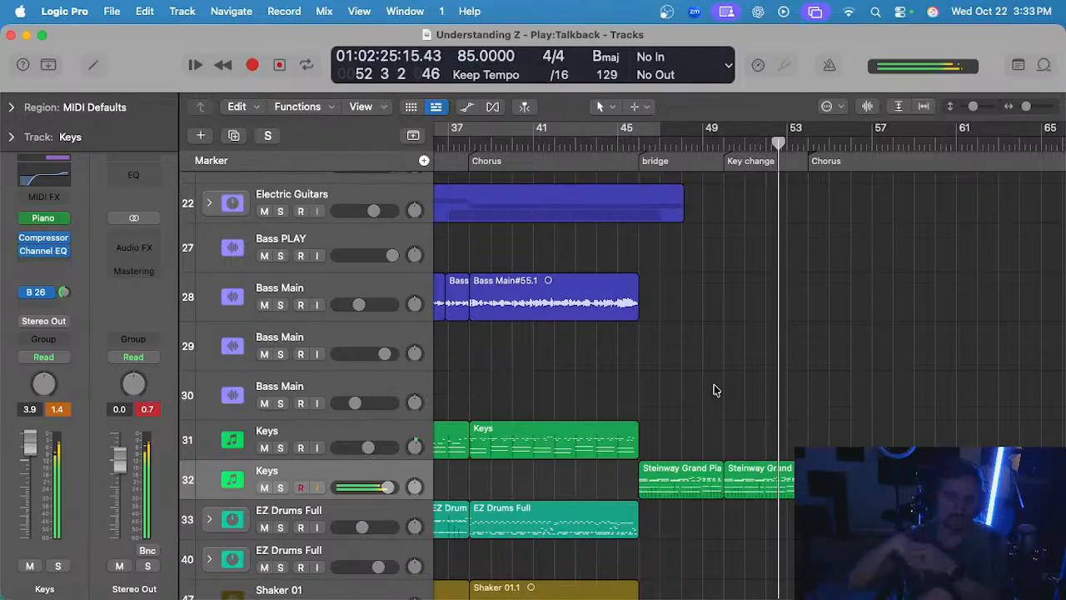
{"action": "scroll", "coordinate": [699, 388], "scroll_direction": "down", "scroll_amount": 1}
{"action": "scroll", "coordinate": [672, 391], "scroll_direction": "right", "scroll_amount": 1}
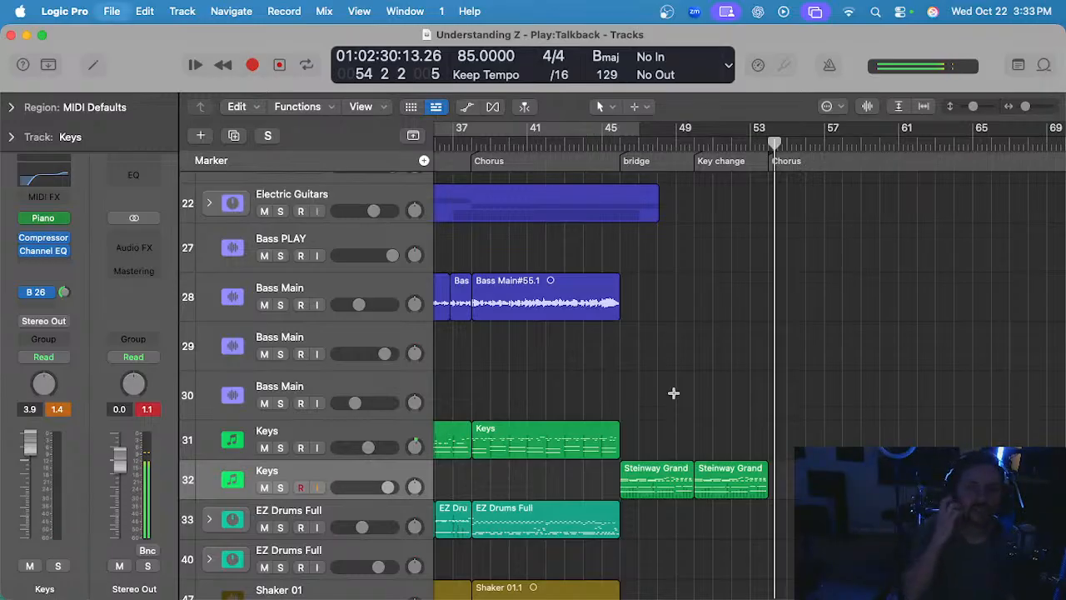
- Place the playhead back at bar 46 and replay the opening bars of the bridge
{"action": "scroll", "coordinate": [674, 395], "scroll_direction": "down", "scroll_amount": 2}
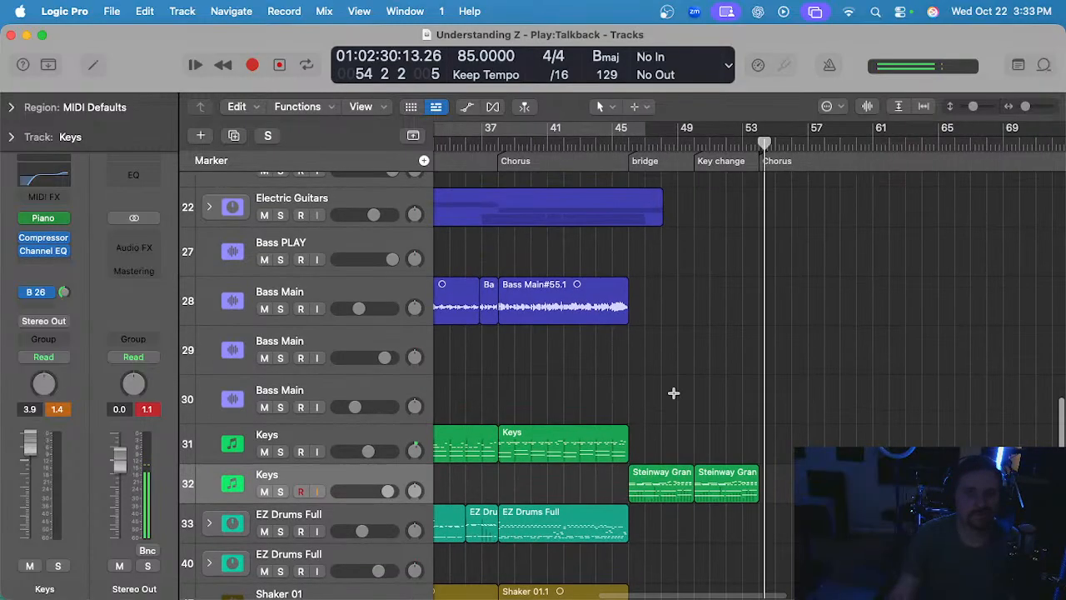
{"action": "scroll", "coordinate": [658, 333], "scroll_direction": "left", "scroll_amount": 1}
{"action": "scroll", "coordinate": [650, 158], "scroll_direction": "left", "scroll_amount": 1}
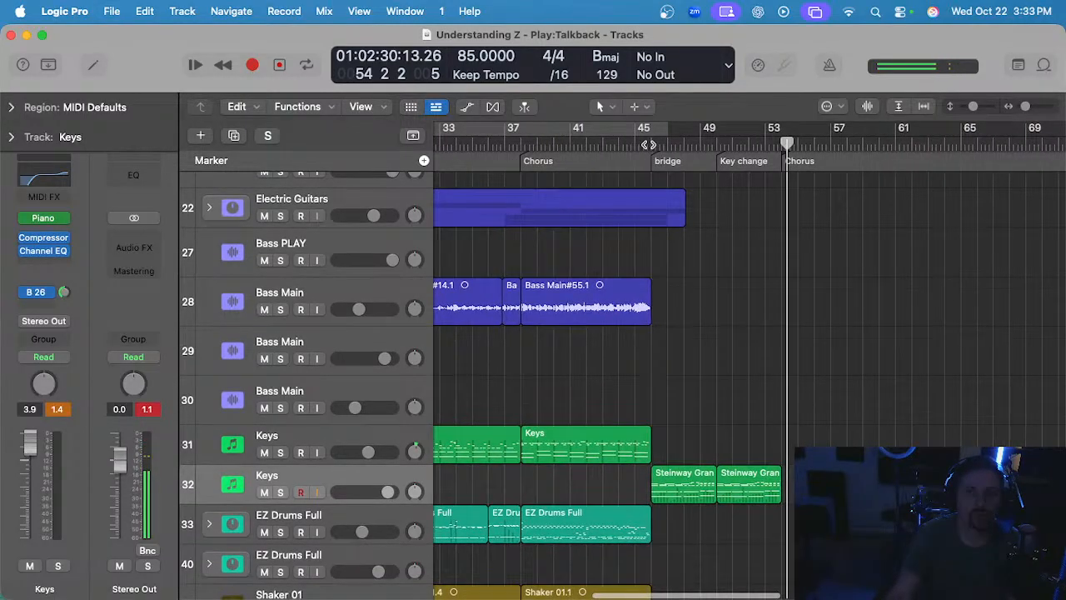
{"action": "left_click", "coordinate": [649, 144]}
{"action": "scroll", "coordinate": [682, 357], "scroll_direction": "down", "scroll_amount": 3}
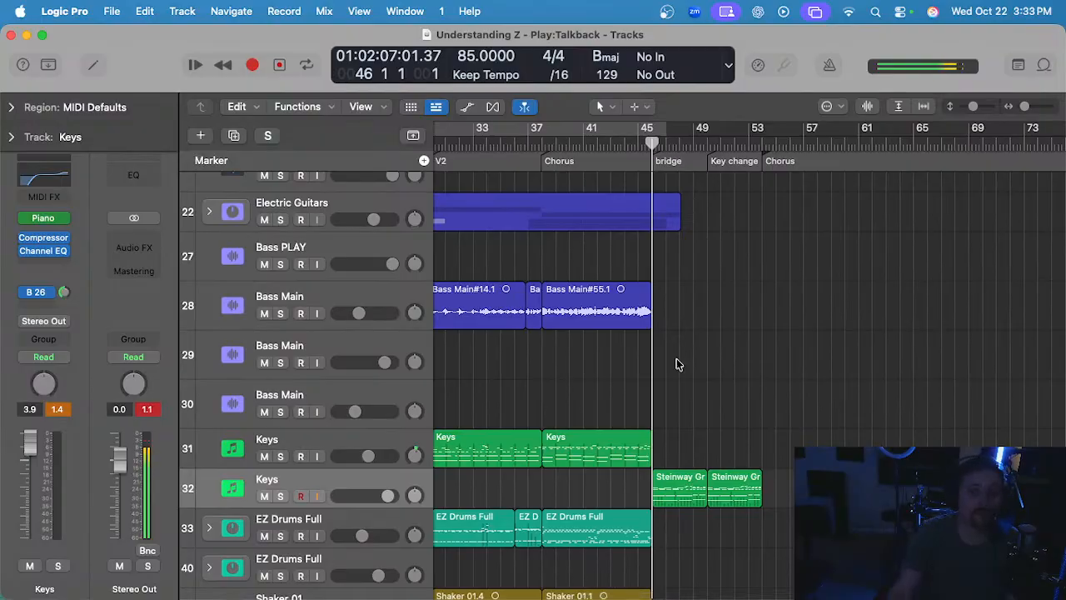
{"action": "scroll", "coordinate": [677, 358], "scroll_direction": "up", "scroll_amount": 2}
{"action": "scroll", "coordinate": [662, 339], "scroll_direction": "down", "scroll_amount": 2}
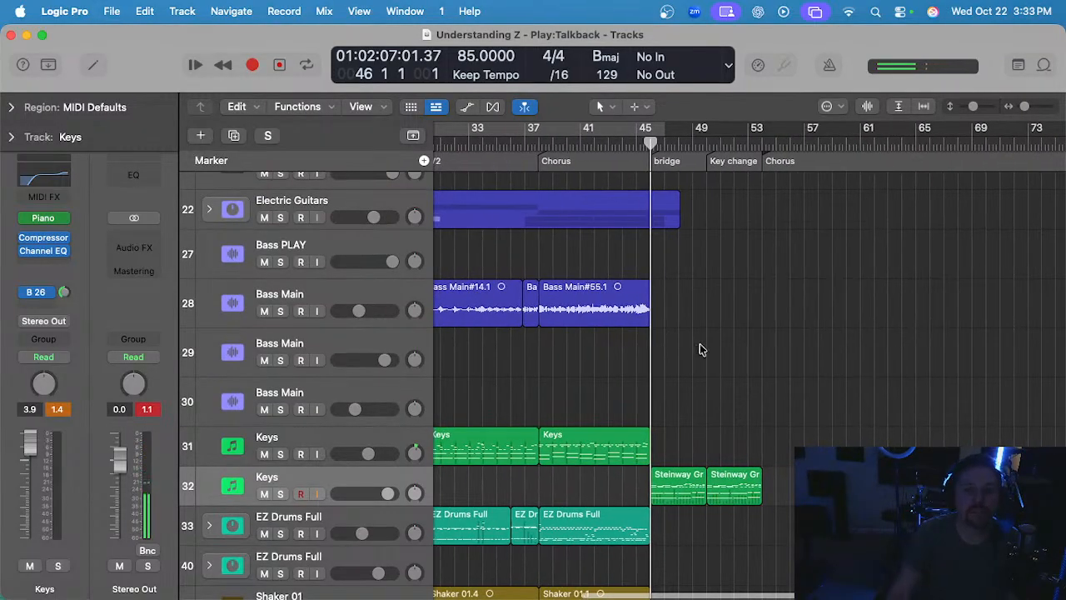
{"action": "key", "text": "space"}
{"action": "scroll", "coordinate": [664, 356], "scroll_direction": "up", "scroll_amount": 1}
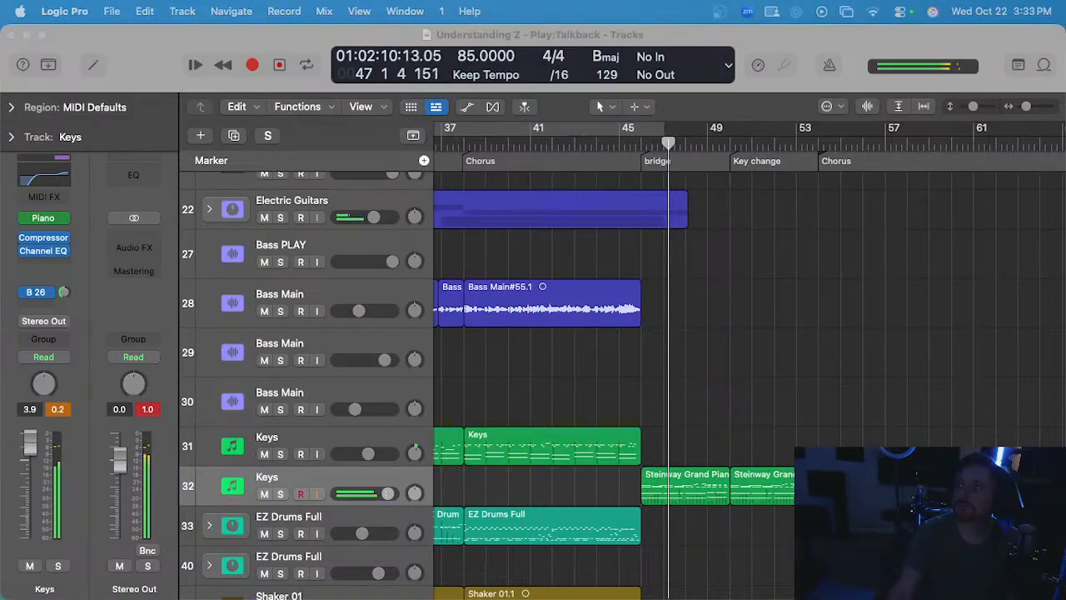
{"action": "left_click", "coordinate": [666, 336]}
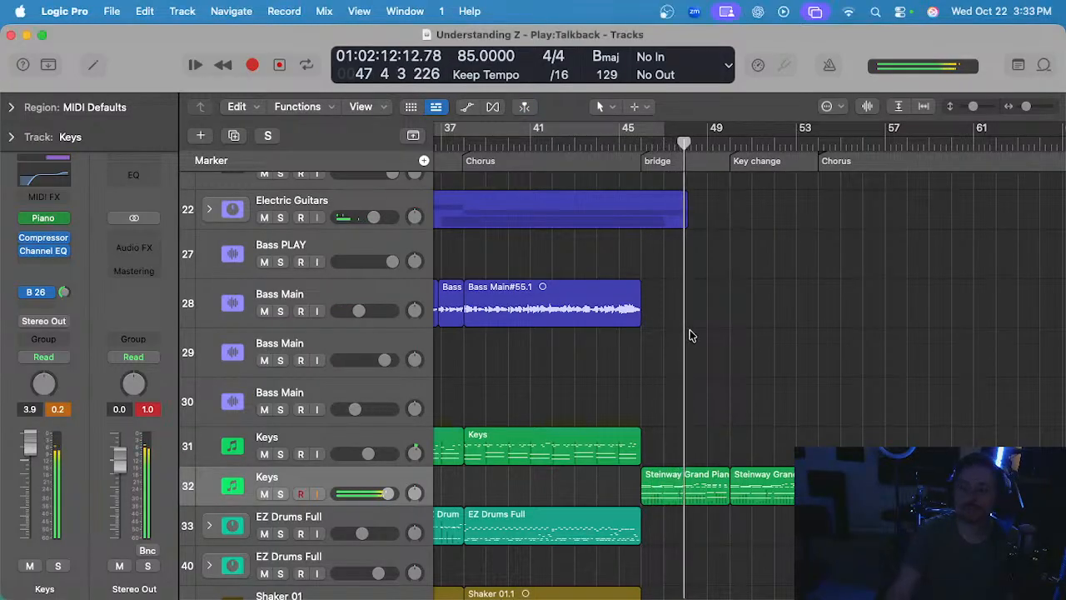
{"action": "scroll", "coordinate": [687, 333], "scroll_direction": "down", "scroll_amount": 4}
{"action": "scroll", "coordinate": [687, 333], "scroll_direction": "left", "scroll_amount": 1}
{"action": "key", "text": "space"}
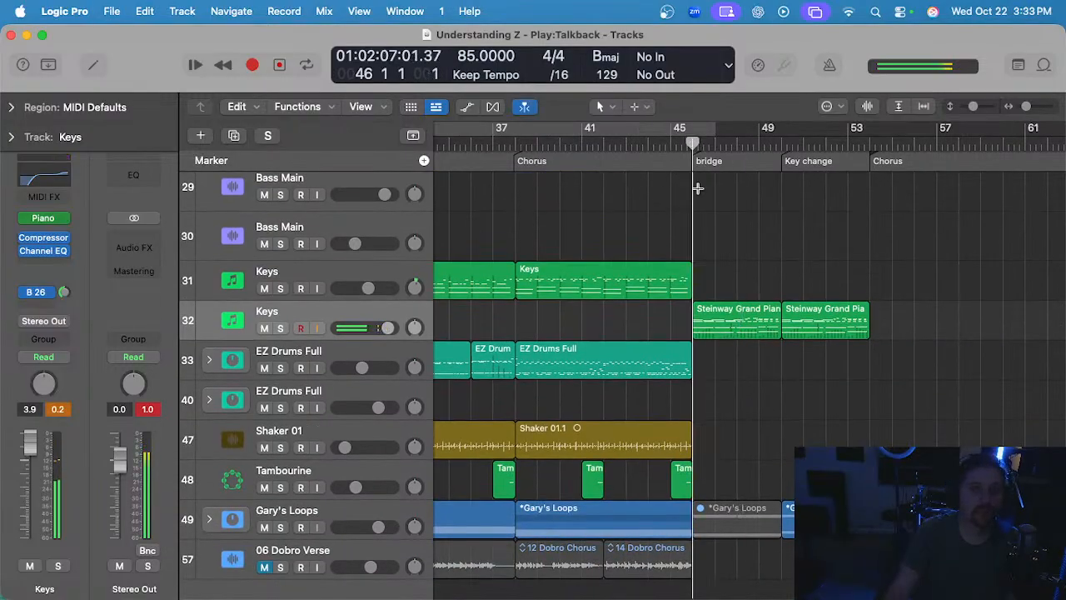
- Select the key-change piano region on Keys track 32, clear the selection, and check the vocal and acoustic tracks around the bridge
{"action": "left_click", "coordinate": [824, 320]}
{"action": "left_click", "coordinate": [800, 255]}
{"action": "scroll", "coordinate": [648, 341], "scroll_direction": "up", "scroll_amount": 12}
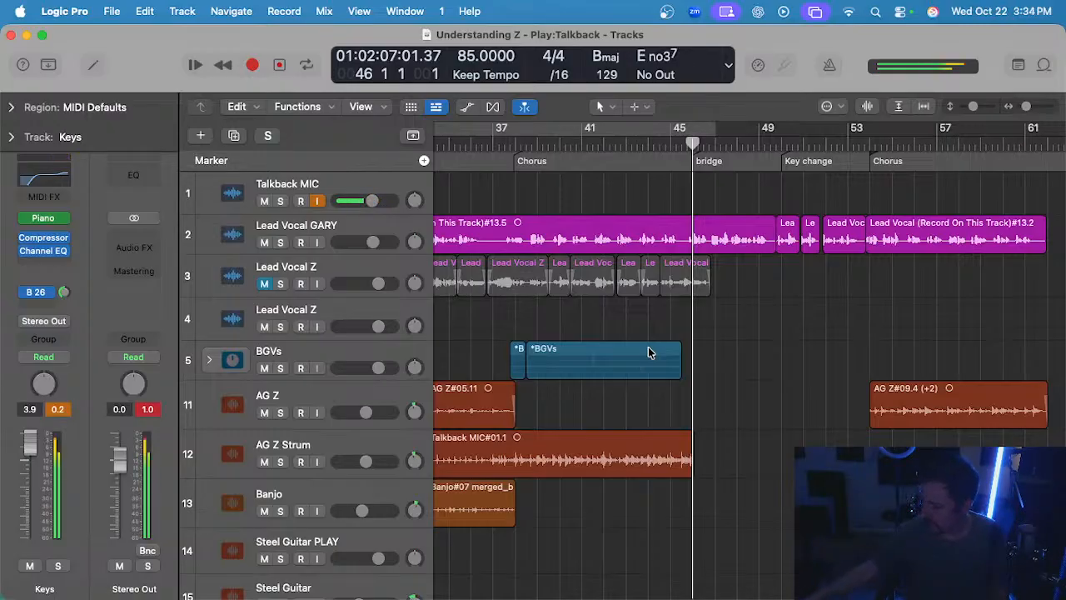
- Move both Steinway Grand Piano regions at the bridge and key change to the upper Keys track and mute them
{"action": "scroll", "coordinate": [648, 350], "scroll_direction": "down", "scroll_amount": 10}
{"action": "scroll", "coordinate": [649, 352], "scroll_direction": "up", "scroll_amount": 2}
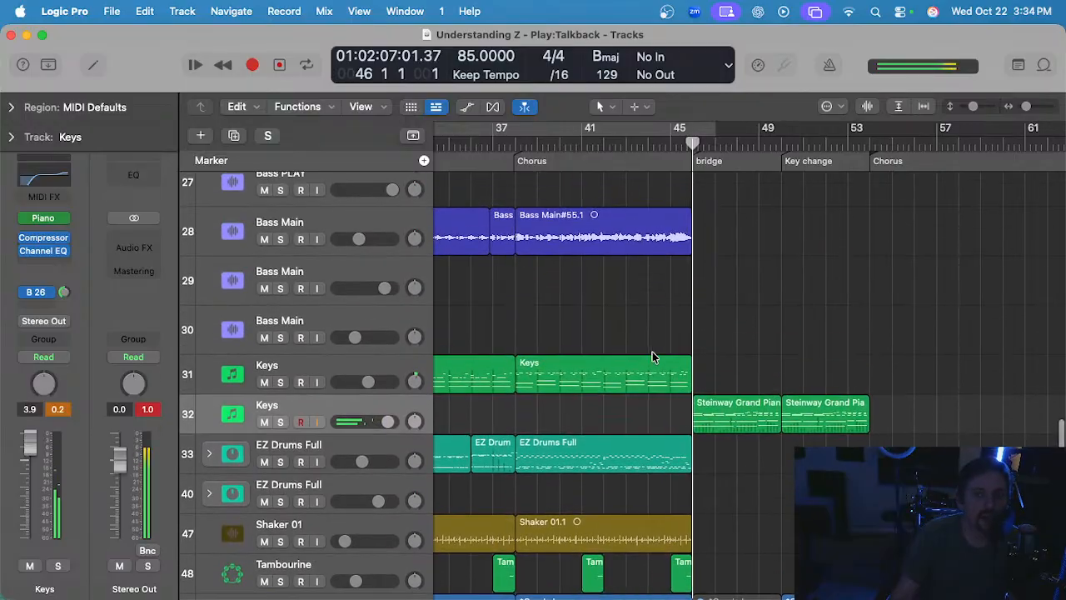
{"action": "left_click_drag", "start_coordinate": [671, 410], "coordinate": [861, 416]}
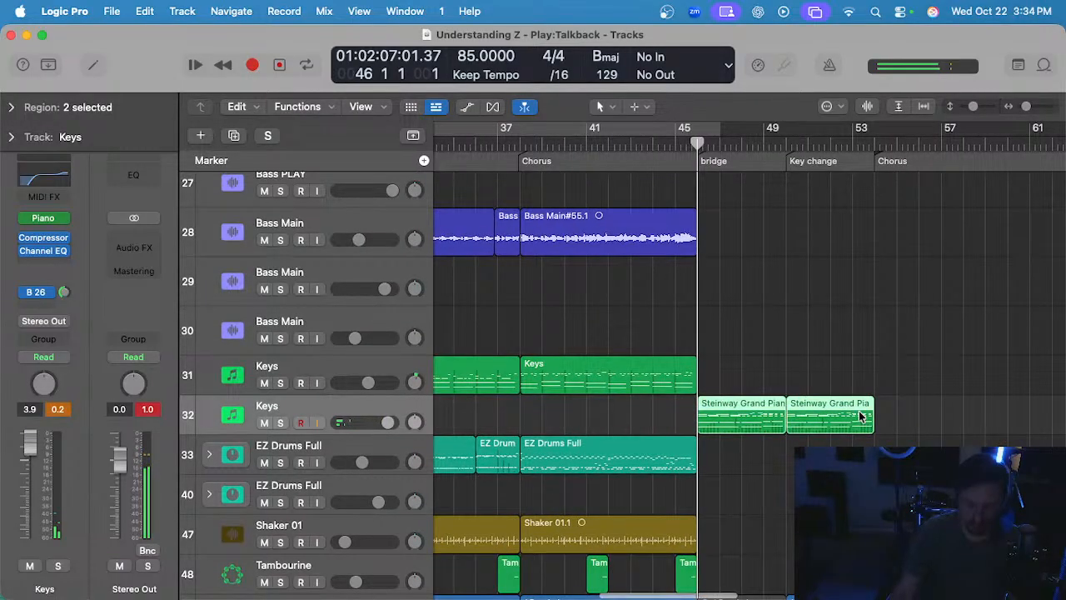
{"action": "left_click_drag", "start_coordinate": [744, 405], "coordinate": [730, 376]}
{"action": "key", "text": "ctrl+m"}
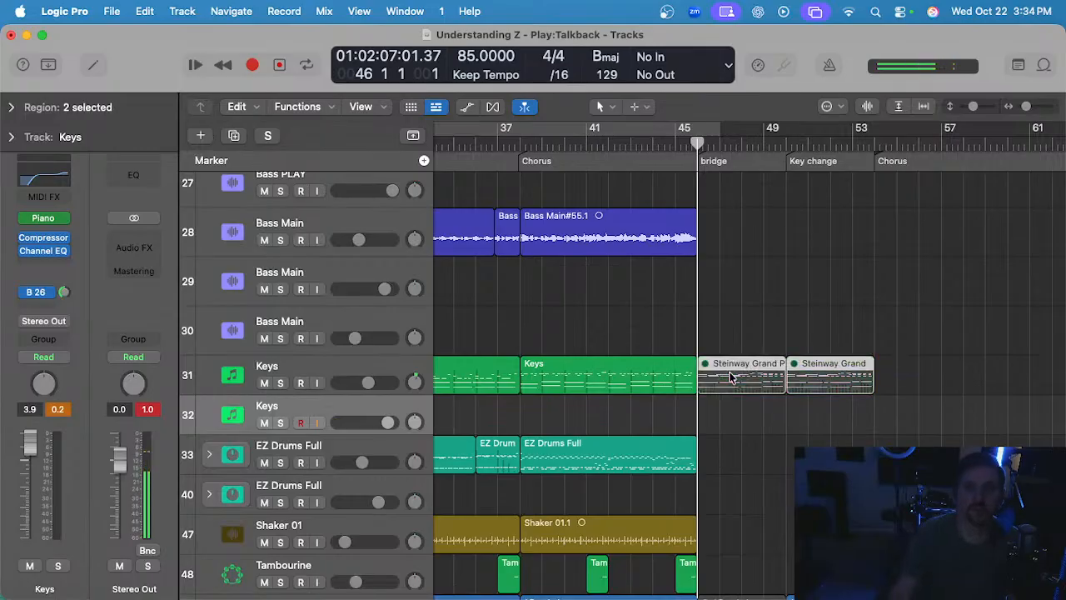
- Enable the metronome, place the playhead at bar 45 just before the bridge, and deselect the muted piano regions
{"action": "left_click", "coordinate": [674, 146]}
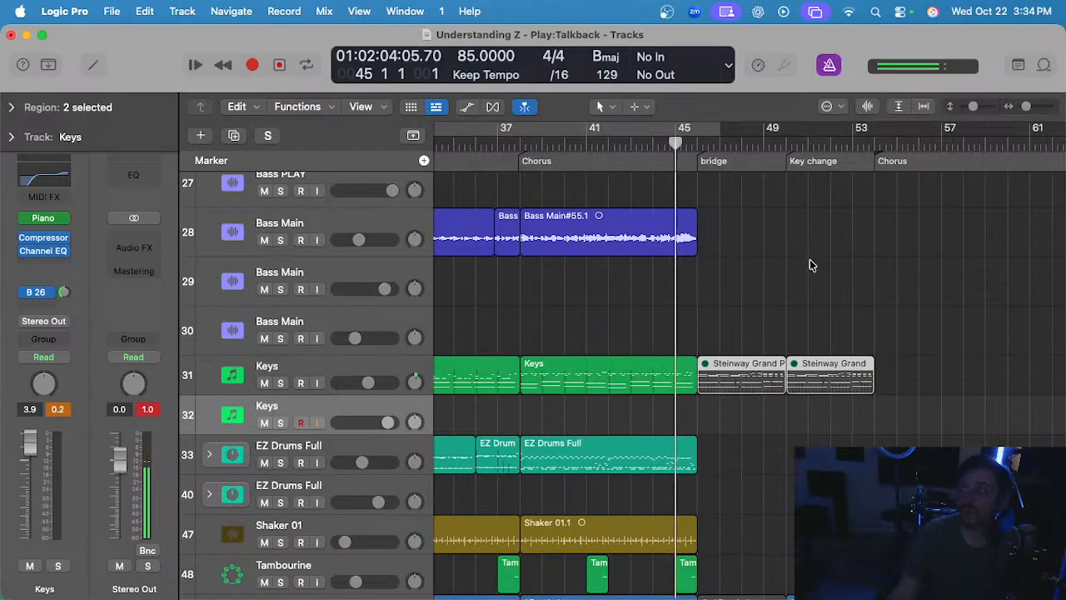
{"action": "scroll", "coordinate": [771, 288], "scroll_direction": "up", "scroll_amount": 2}
{"action": "left_click", "coordinate": [731, 282]}
{"action": "scroll", "coordinate": [733, 283], "scroll_direction": "up", "scroll_amount": 2}
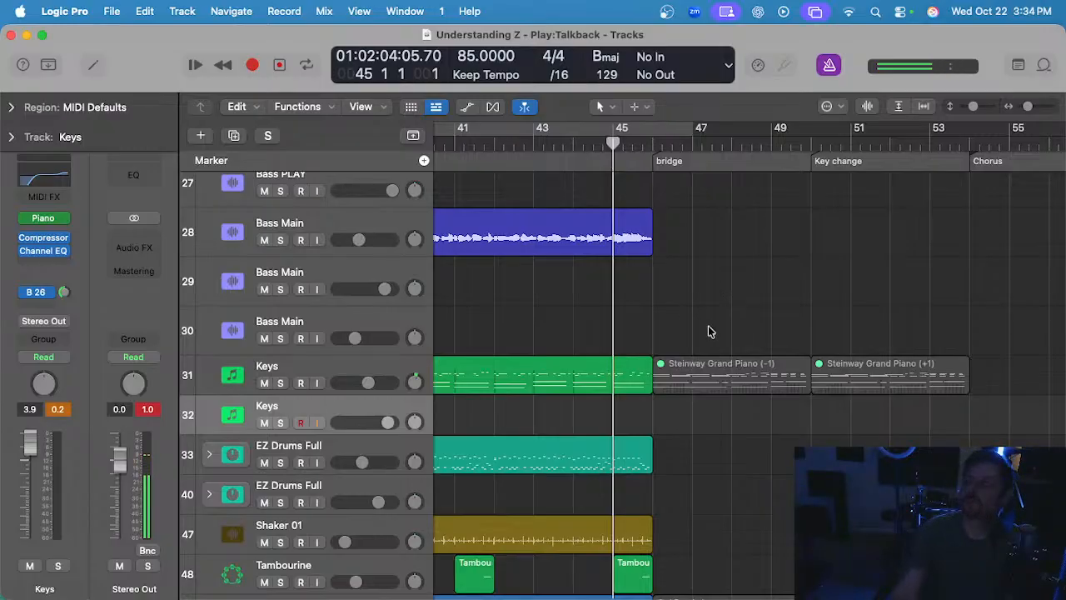
- Play back the bridge section from bar 46
{"action": "left_click", "coordinate": [655, 139]}
{"action": "scroll", "coordinate": [688, 183], "scroll_direction": "up", "scroll_amount": 2}
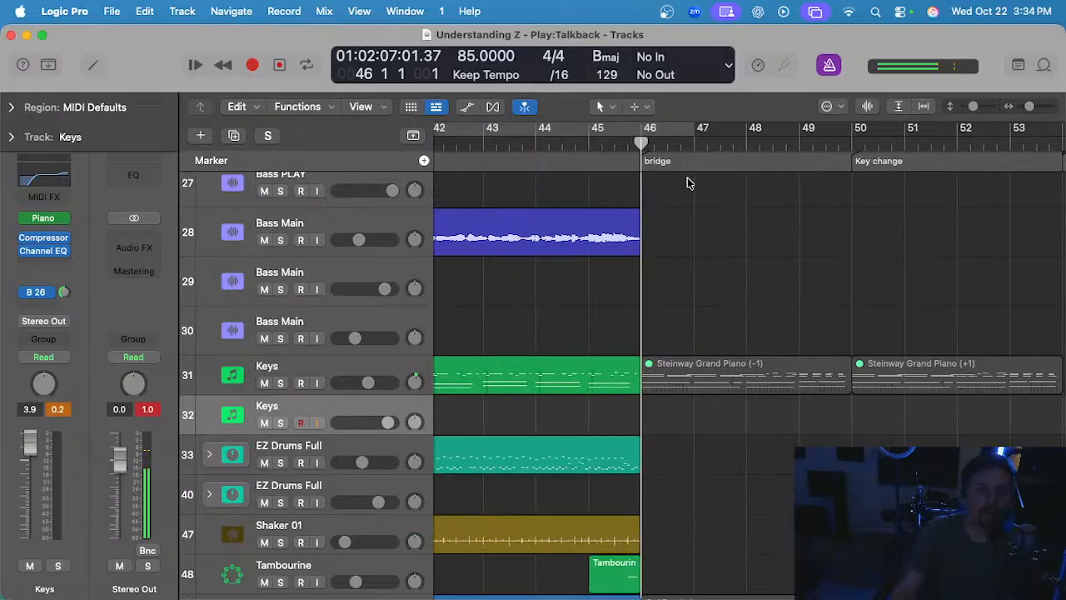
{"action": "left_click", "coordinate": [691, 144]}
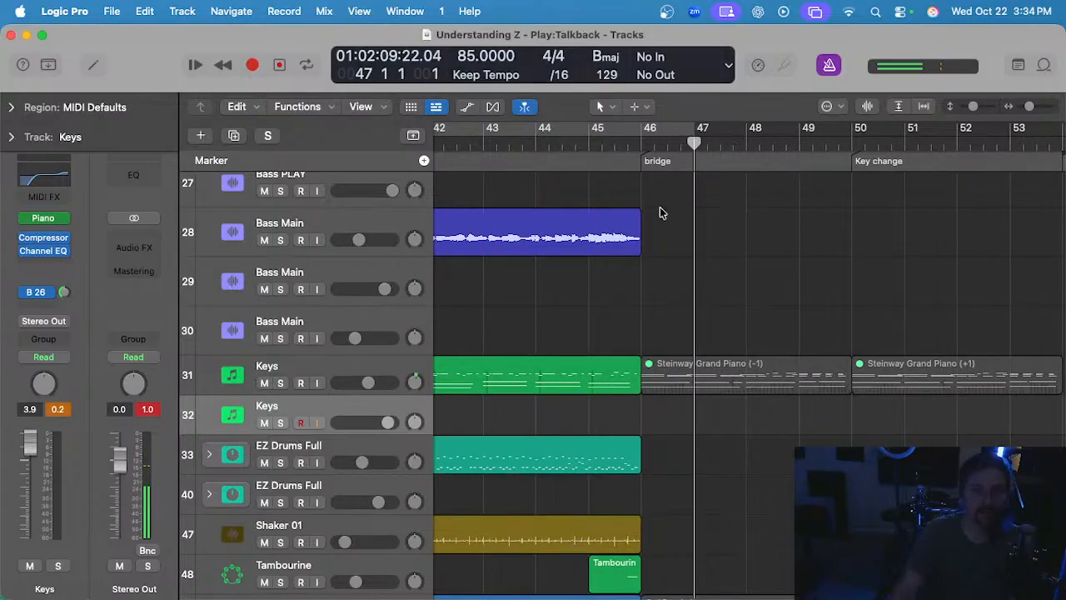
{"action": "double_click", "coordinate": [641, 143]}
{"action": "scroll", "coordinate": [695, 224], "scroll_direction": "up", "scroll_amount": 1}
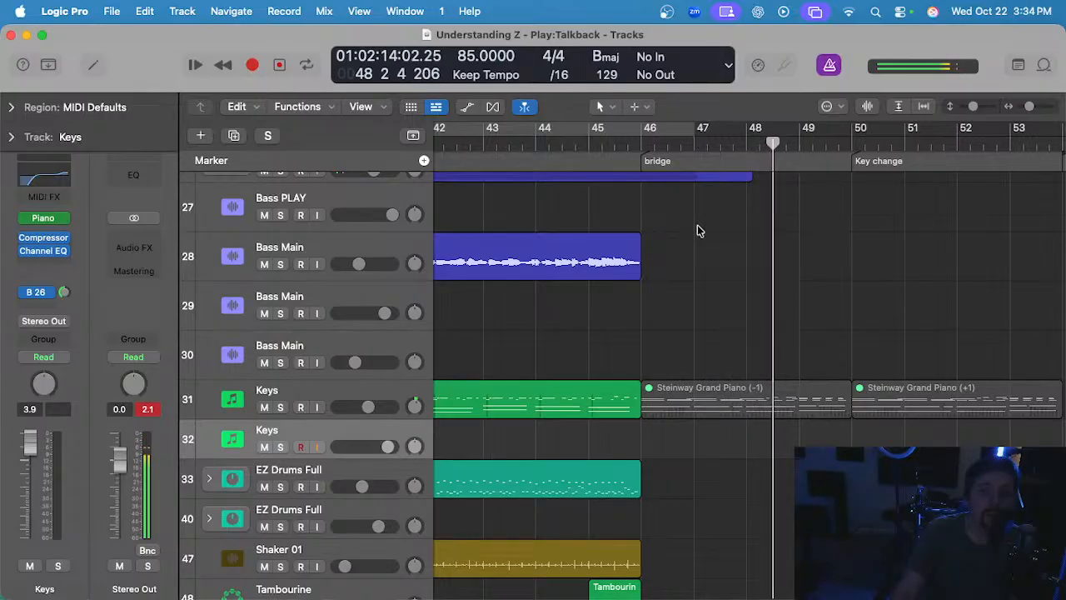
{"action": "scroll", "coordinate": [701, 233], "scroll_direction": "down", "scroll_amount": 1}
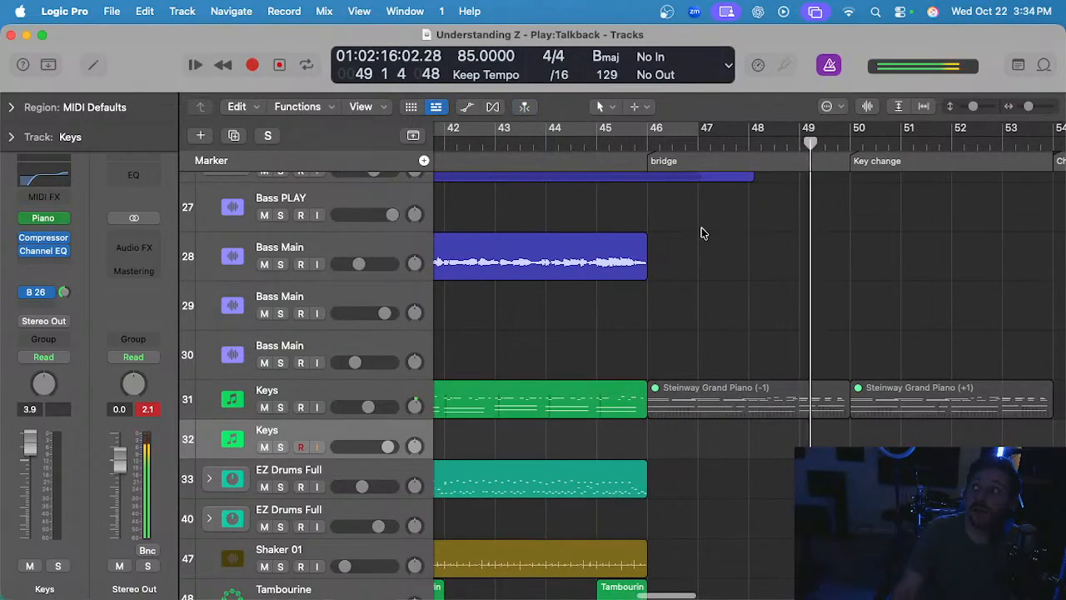
- Return the playhead to bar 45 and examine which tracks contain regions around the start of the bridge
{"action": "left_click", "coordinate": [596, 146]}
{"action": "scroll", "coordinate": [653, 263], "scroll_direction": "up", "scroll_amount": 15}
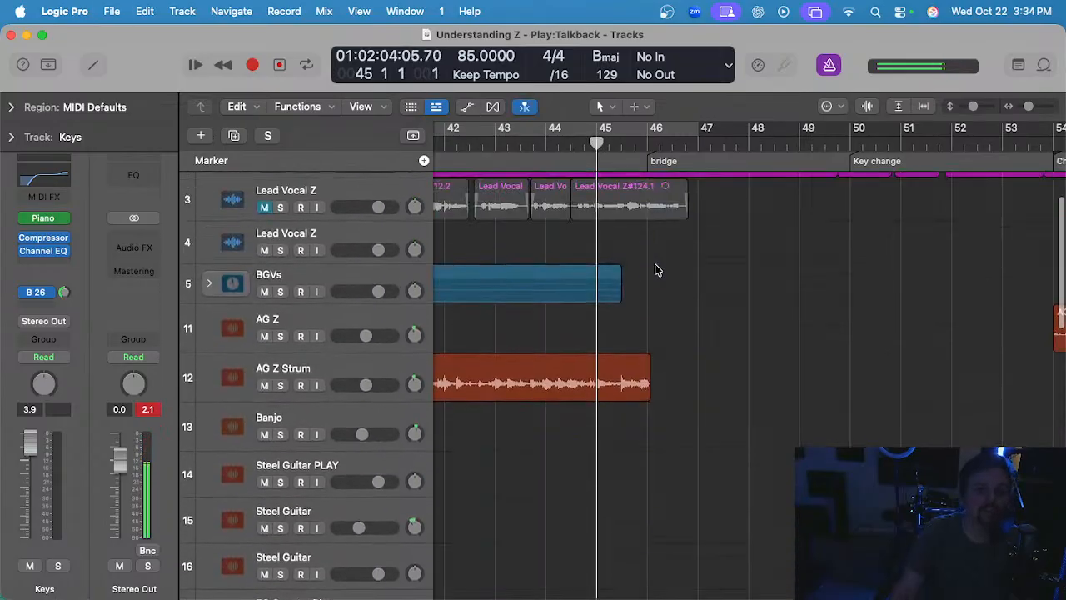
{"action": "scroll", "coordinate": [655, 270], "scroll_direction": "down", "scroll_amount": 1}
{"action": "scroll", "coordinate": [656, 271], "scroll_direction": "down", "scroll_amount": 10}
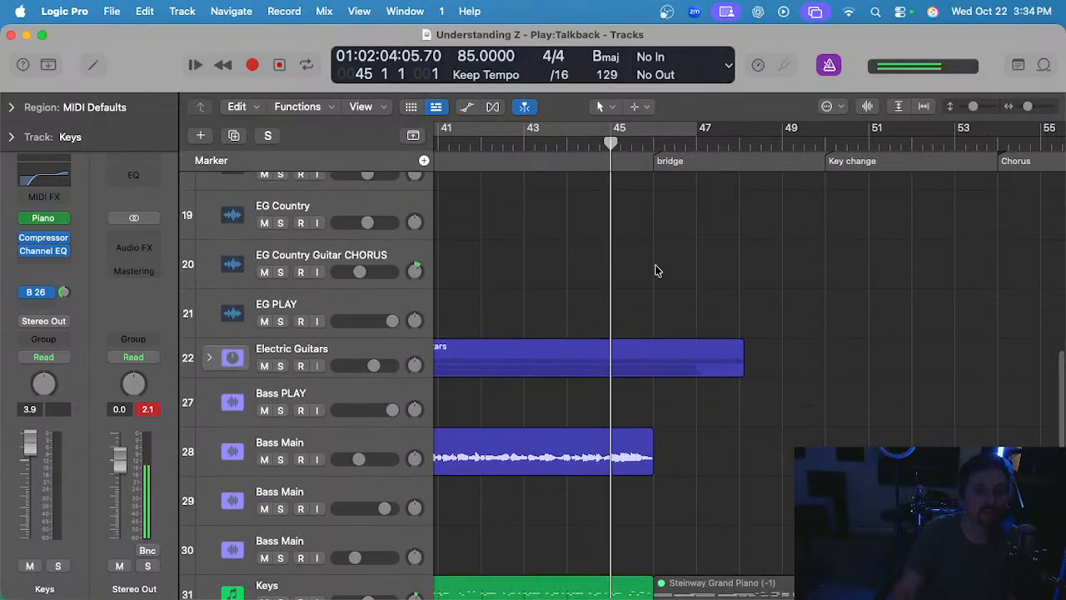
{"action": "scroll", "coordinate": [655, 270], "scroll_direction": "down", "scroll_amount": 6}
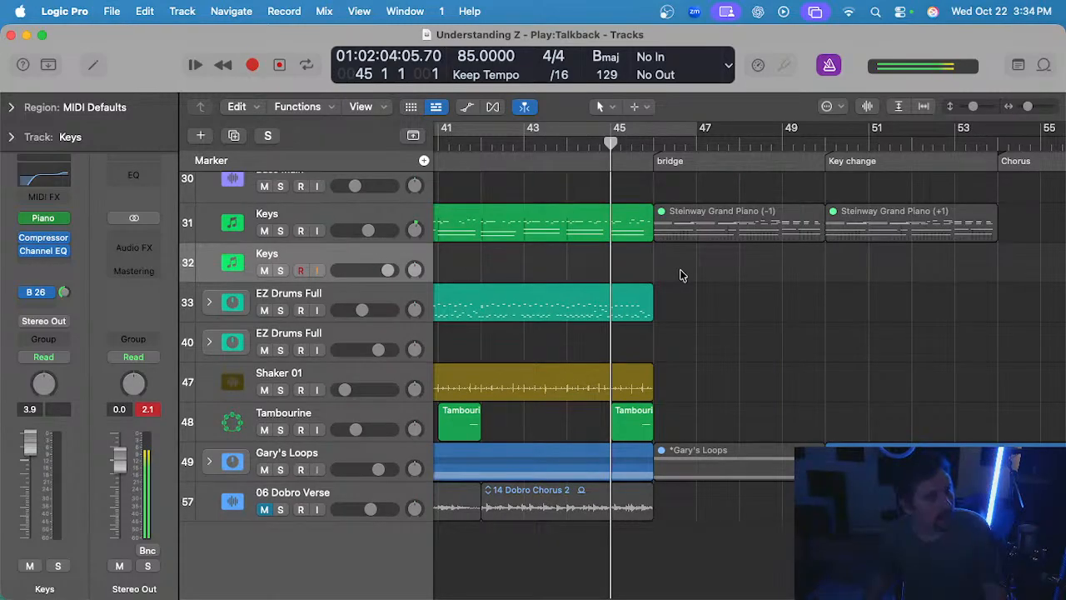
- Solo the upper Keys track, listen to its chorus part from bar 38, and unsolo the track
{"action": "scroll", "coordinate": [571, 231], "scroll_direction": "left", "scroll_amount": 10}
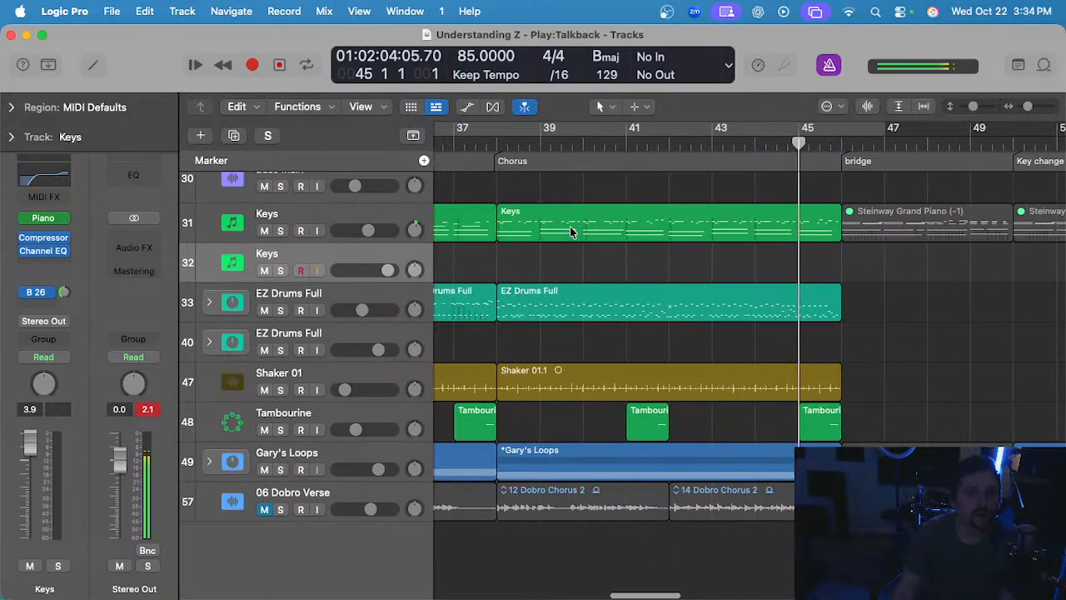
{"action": "left_click", "coordinate": [543, 143]}
{"action": "left_click", "coordinate": [350, 210]}
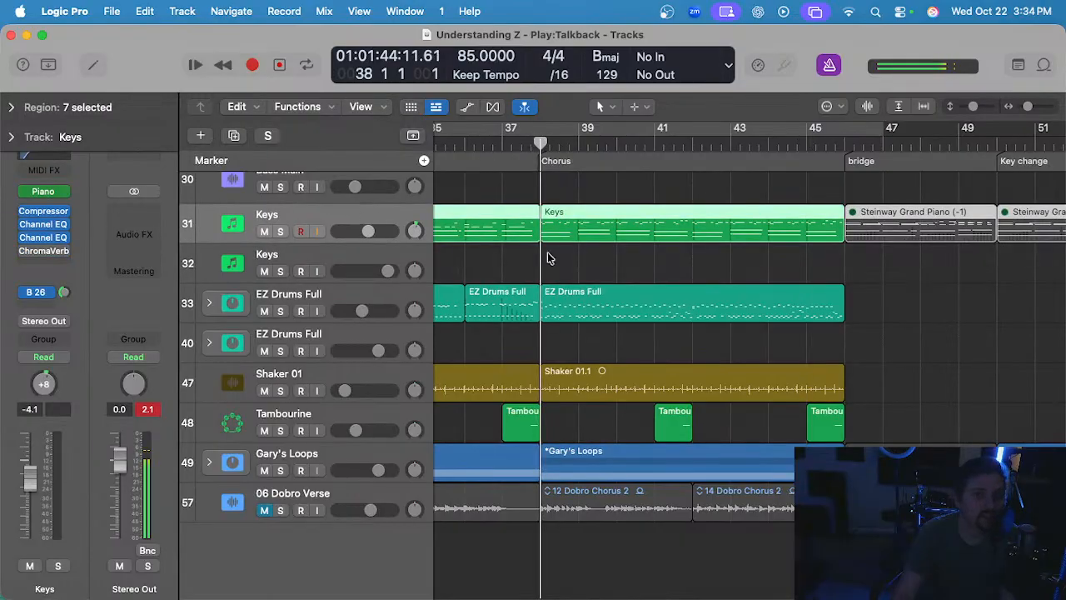
{"action": "left_click", "coordinate": [548, 259]}
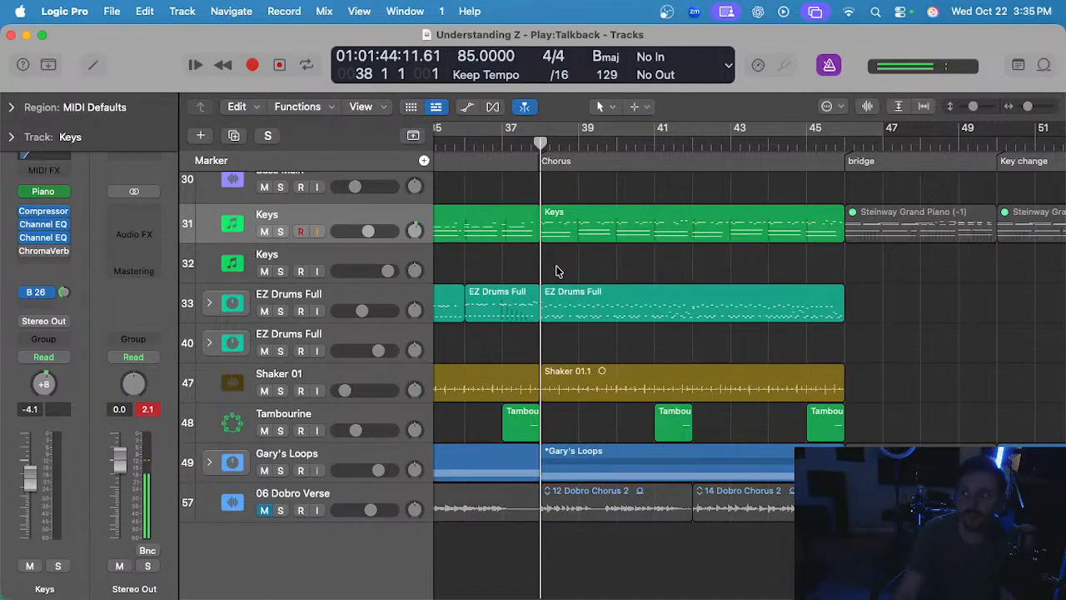
{"action": "key", "text": "s"}
{"action": "key", "text": "space"}
{"action": "key", "text": "super+Right"}
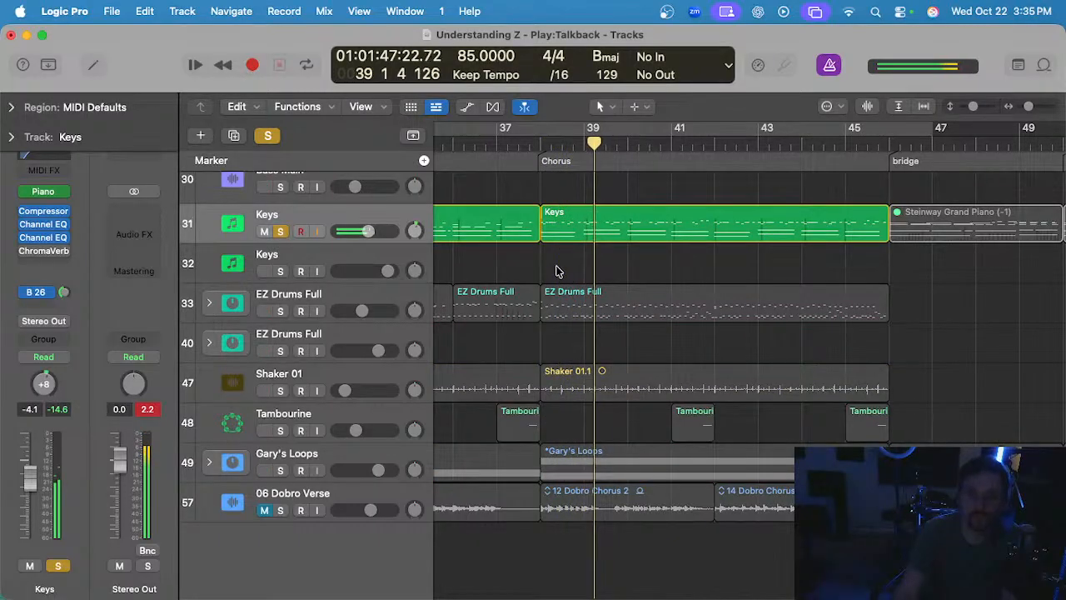
{"action": "scroll", "coordinate": [559, 273], "scroll_direction": "up", "scroll_amount": 1}
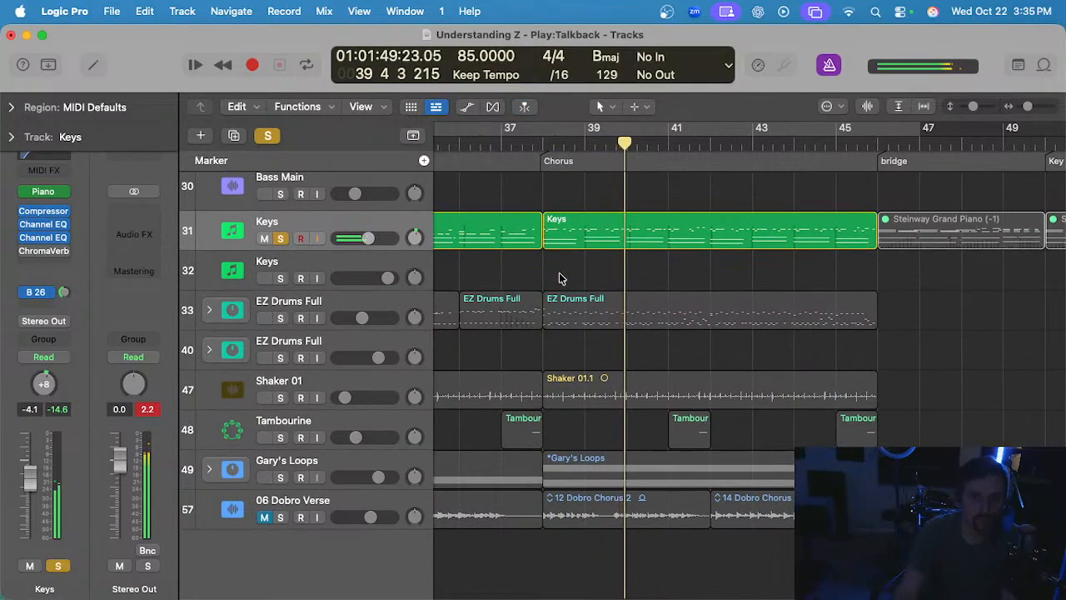
{"action": "key", "text": "s"}
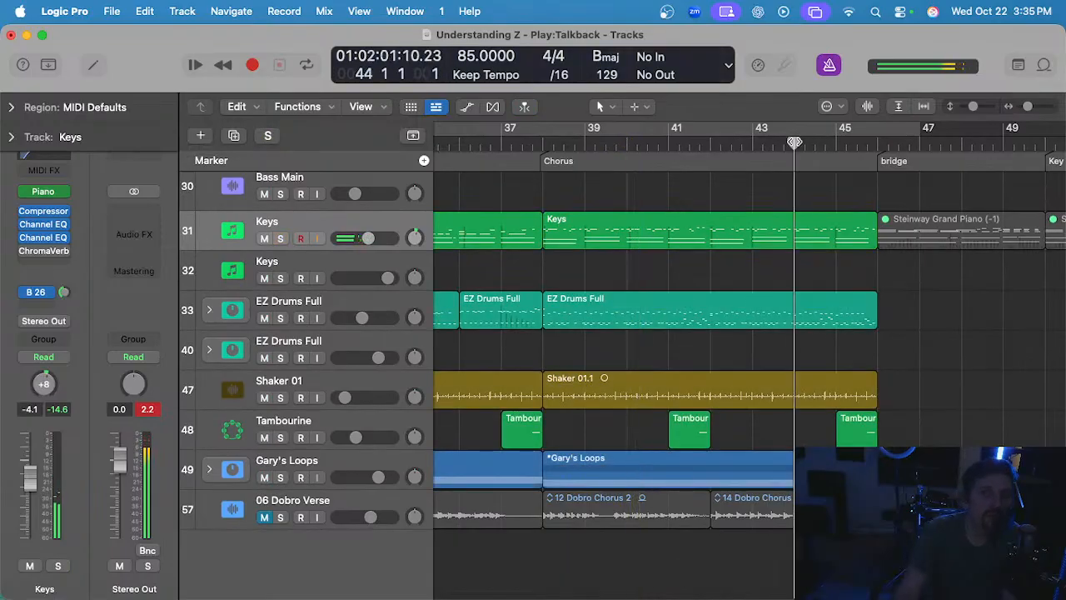
- Select the lower, empty Keys track, show the on-screen keyboard, and resize it to span C1 to C7
{"action": "scroll", "coordinate": [793, 225], "scroll_direction": "right", "scroll_amount": 4}
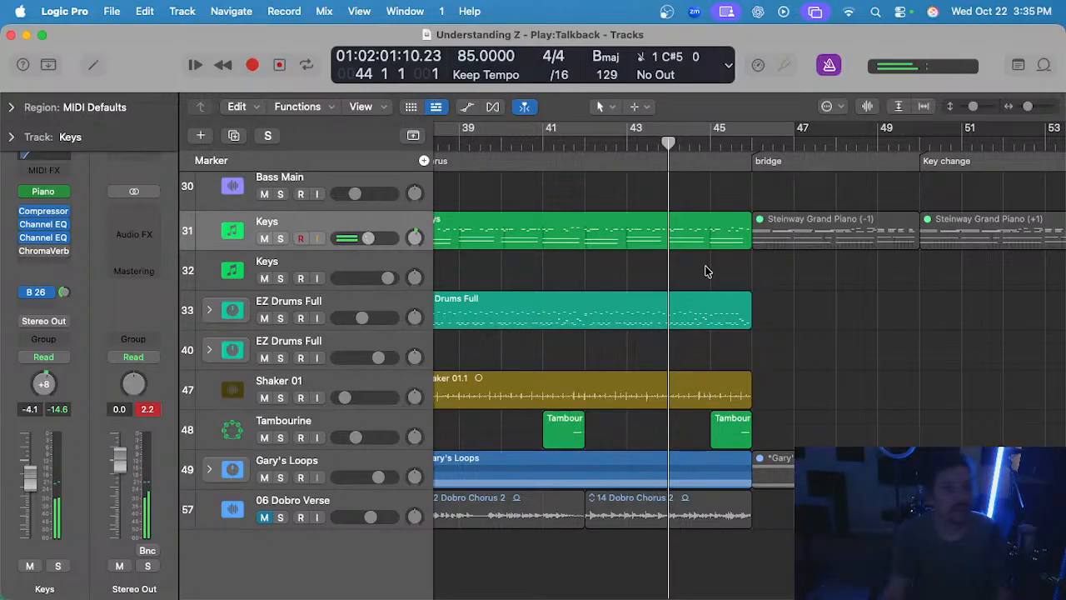
{"action": "left_click", "coordinate": [704, 270]}
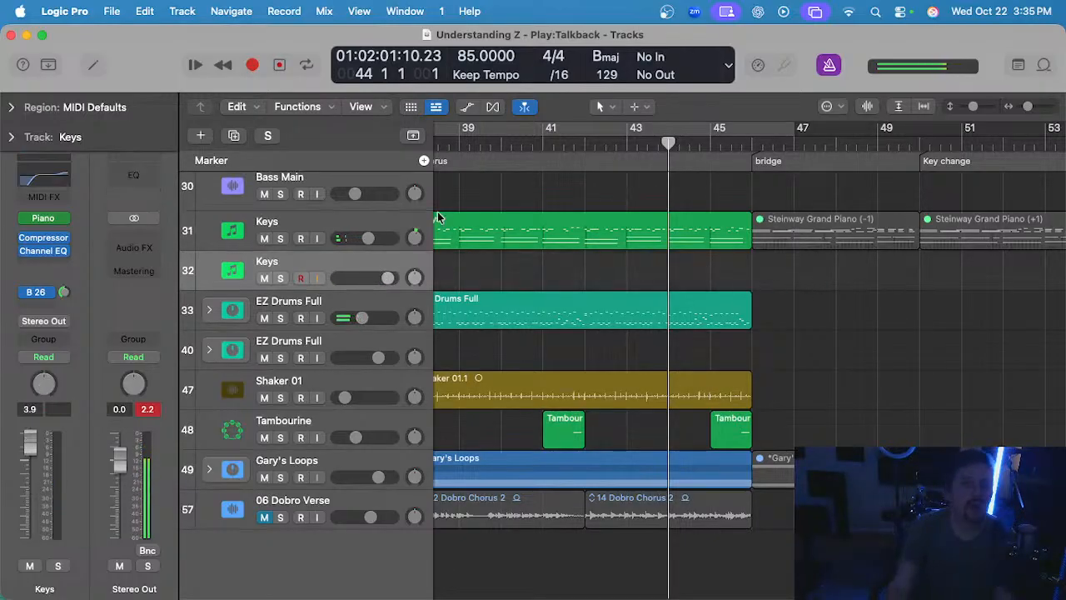
{"action": "left_click", "coordinate": [397, 12]}
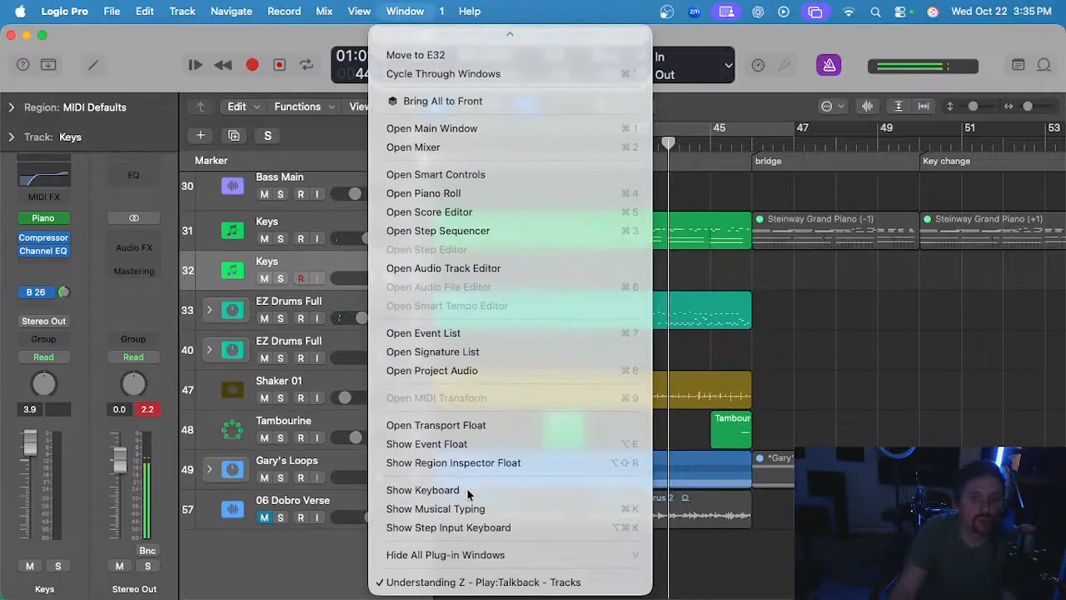
{"action": "left_click", "coordinate": [468, 490]}
{"action": "scroll", "coordinate": [431, 270], "scroll_direction": "right", "scroll_amount": 1}
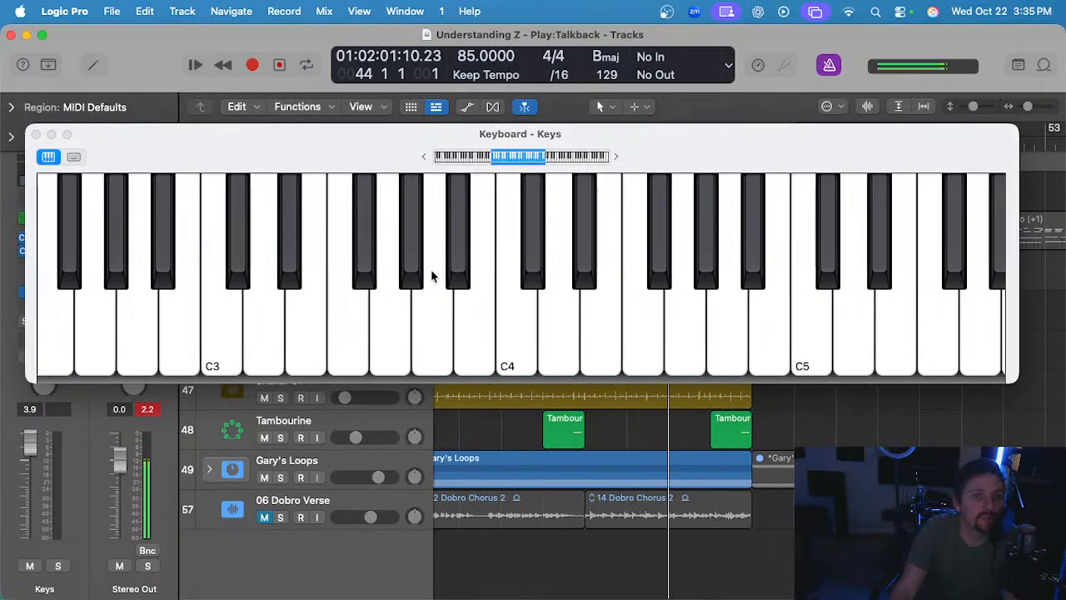
{"action": "left_click_drag", "start_coordinate": [1009, 377], "coordinate": [1035, 307]}
{"action": "scroll", "coordinate": [383, 258], "scroll_direction": "left", "scroll_amount": 10}
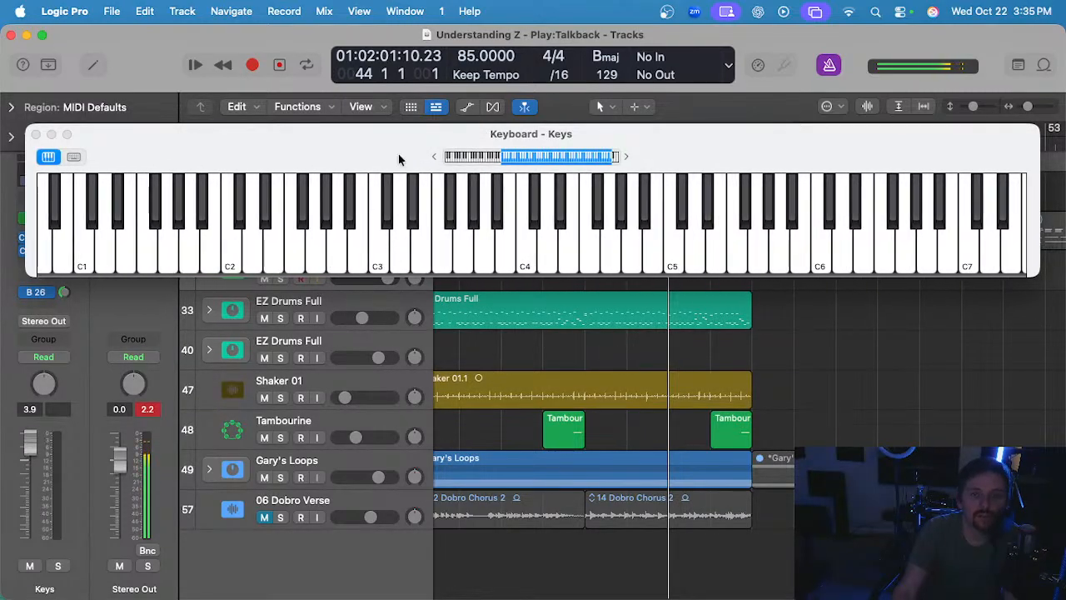
{"action": "left_click_drag", "start_coordinate": [367, 137], "coordinate": [354, 154]}
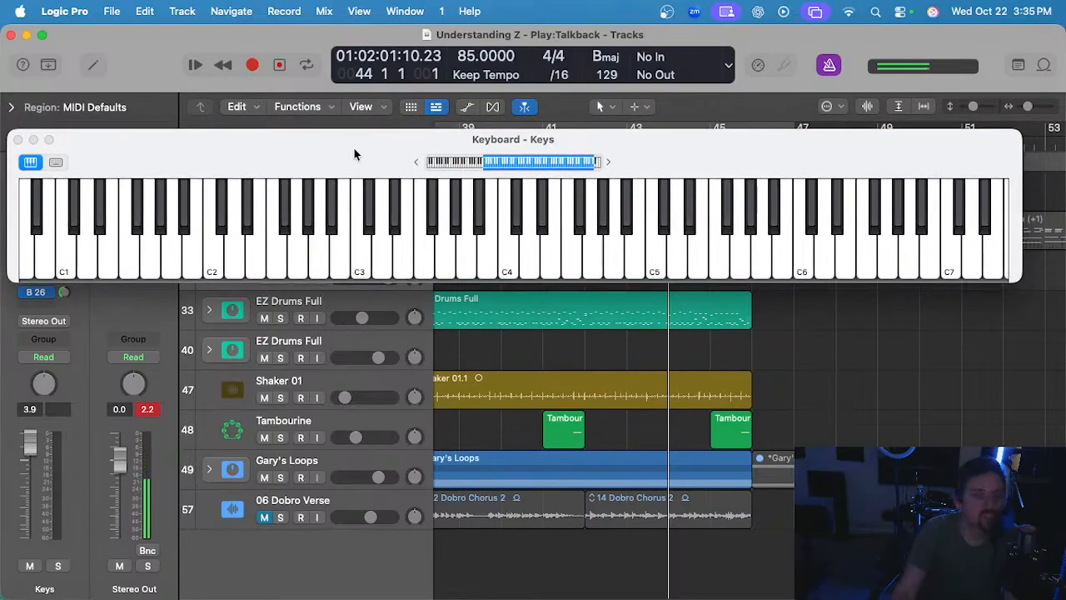
- Audition the notes B4, B3 and E2 on the on-screen keyboard and move the keyboard clear of the Keys tracks
{"action": "left_click", "coordinate": [632, 245]}
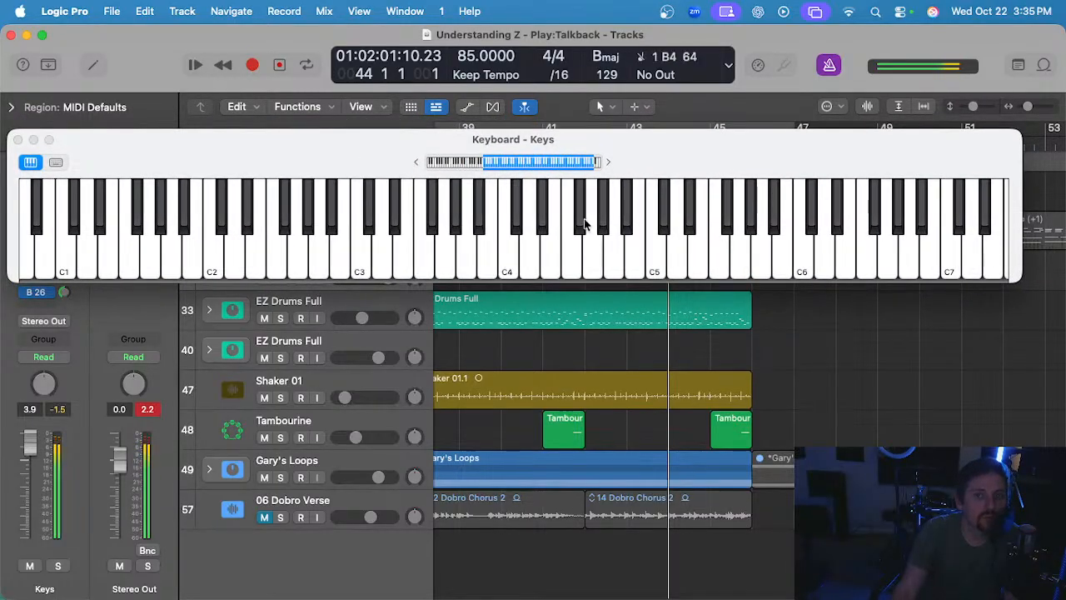
{"action": "left_click", "coordinate": [633, 254]}
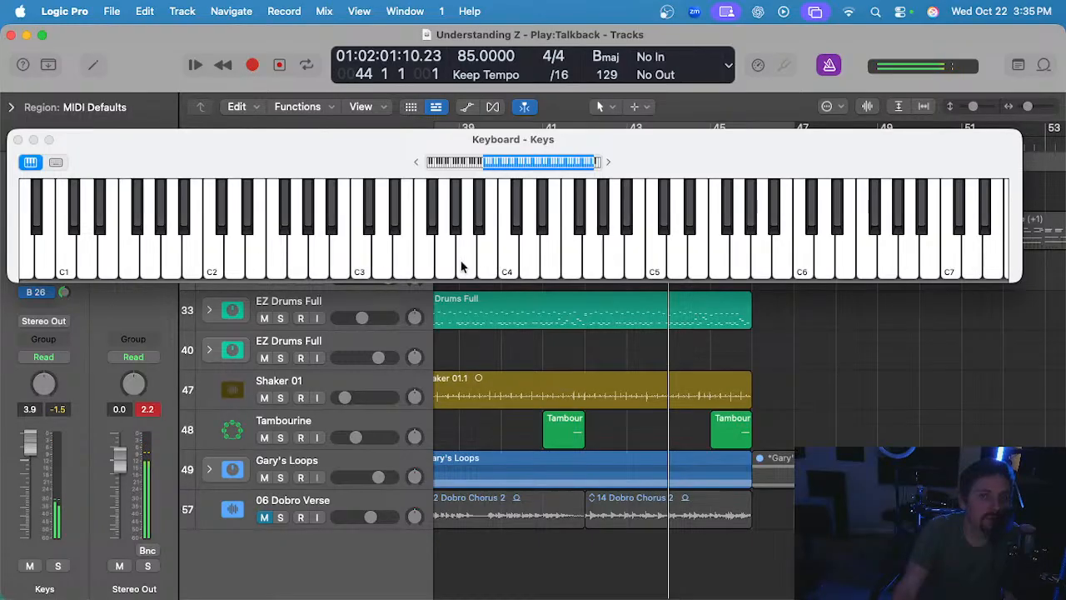
{"action": "left_click", "coordinate": [487, 252]}
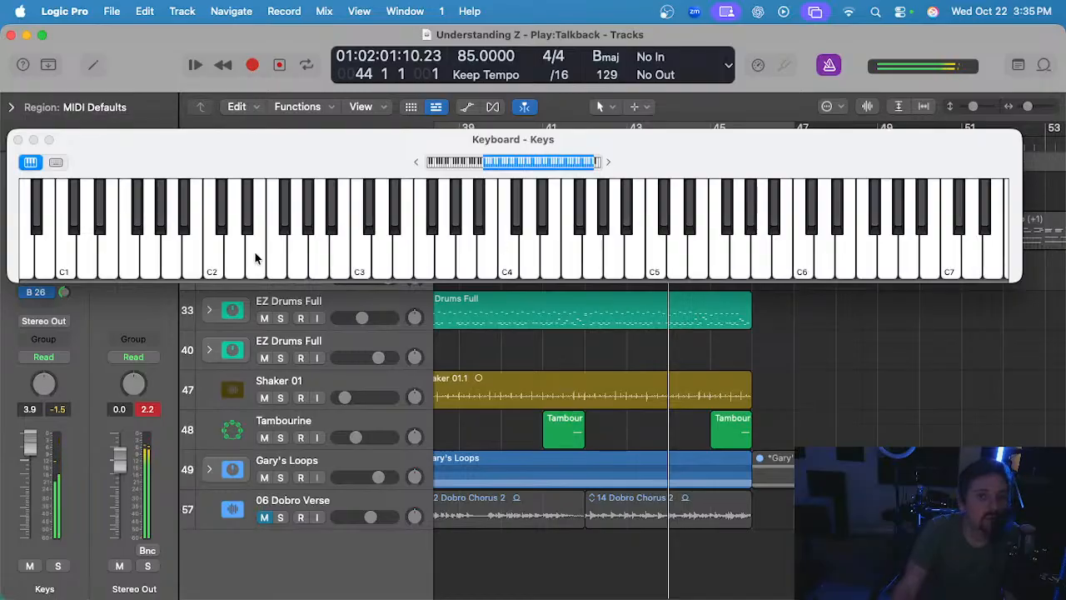
{"action": "scroll", "coordinate": [155, 255], "scroll_direction": "left", "scroll_amount": 2}
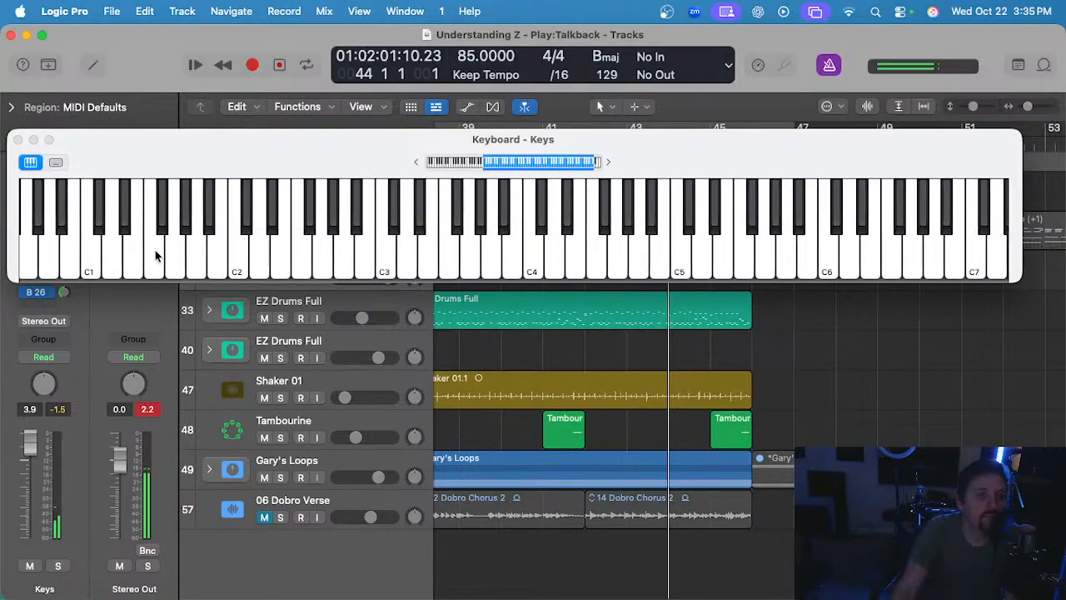
{"action": "left_click", "coordinate": [281, 256]}
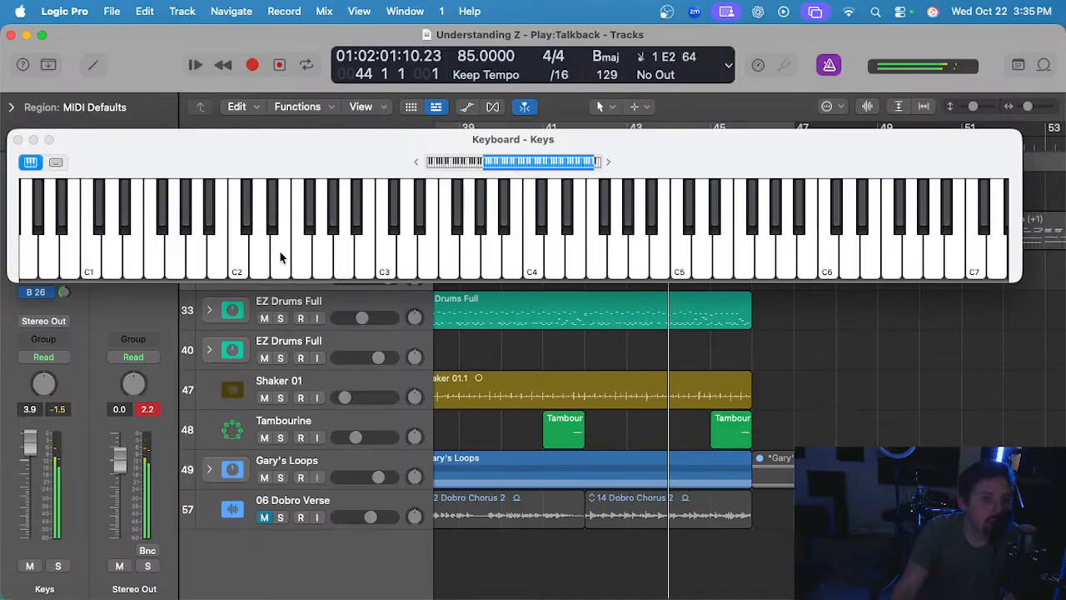
{"action": "left_click_drag", "start_coordinate": [669, 156], "coordinate": [674, 437]}
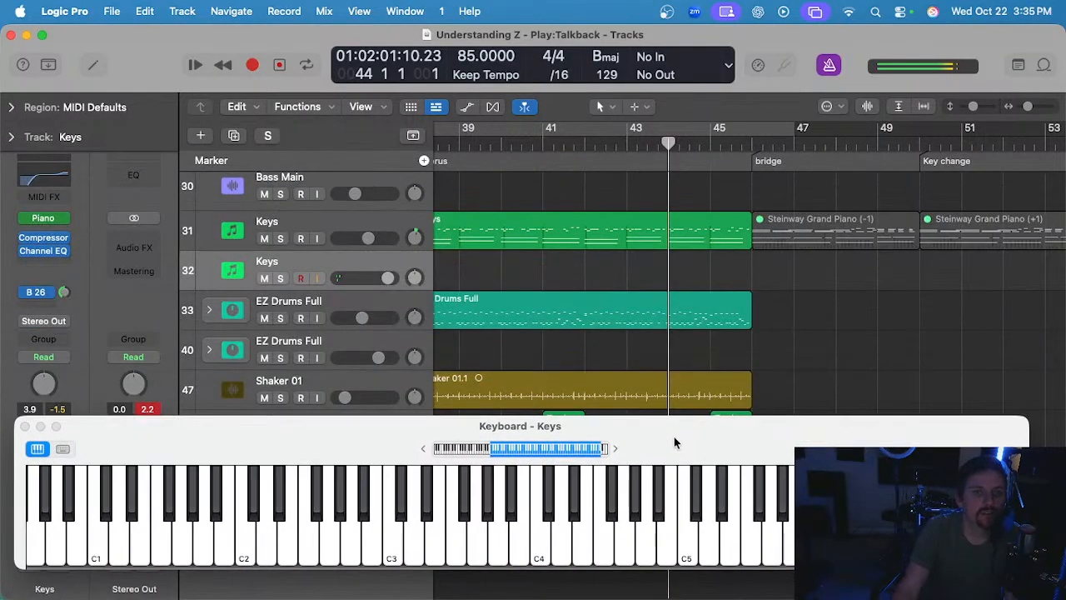
- Record a piano take on the lower Keys track from bar 43 through the bridge into bar 50, and delete it
{"action": "left_click", "coordinate": [627, 143]}
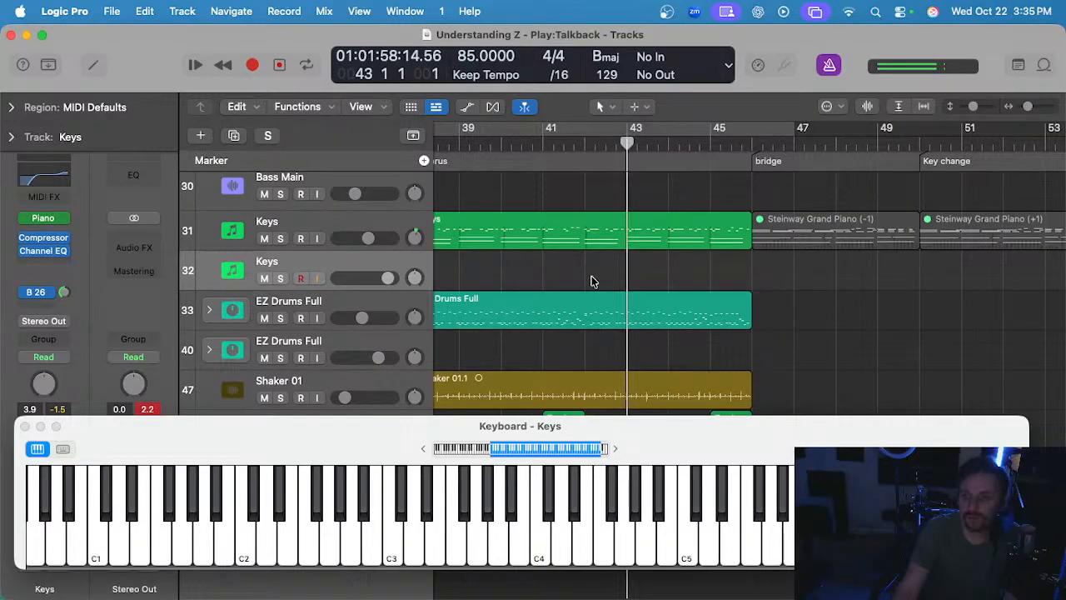
{"action": "key", "text": "r"}
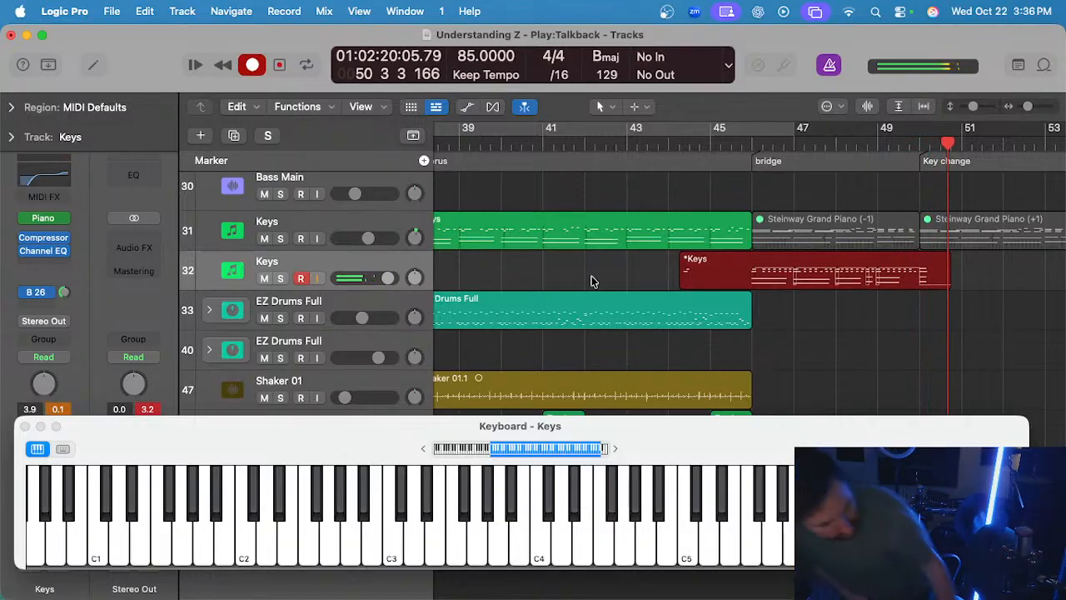
{"action": "key", "text": "space"}
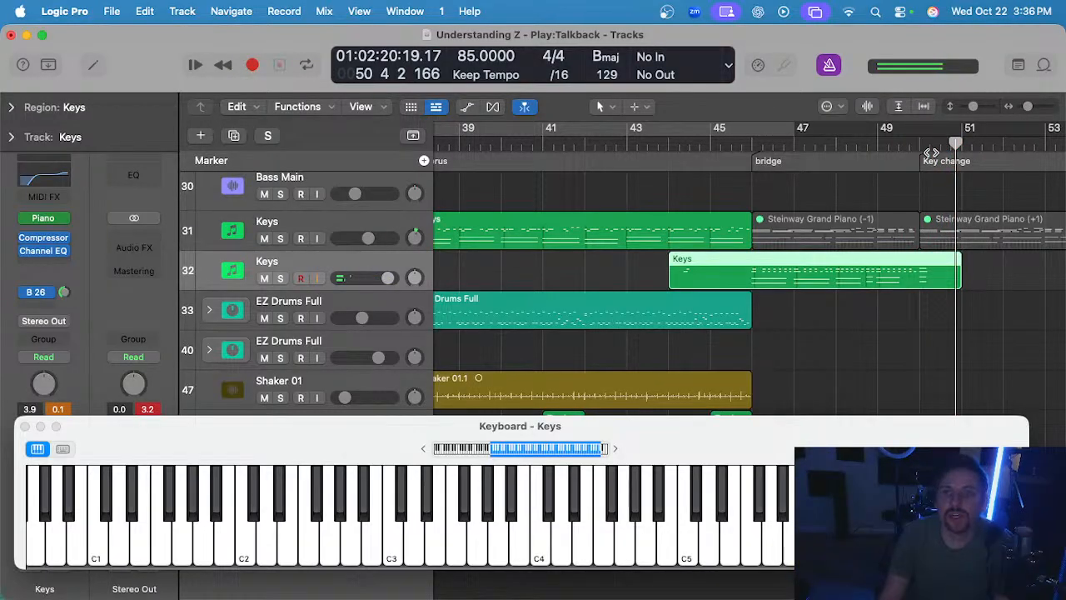
{"action": "key", "text": "Delete"}
- Set the playhead back to bar 45 before the bridge and save the project
{"action": "left_click", "coordinate": [710, 144]}
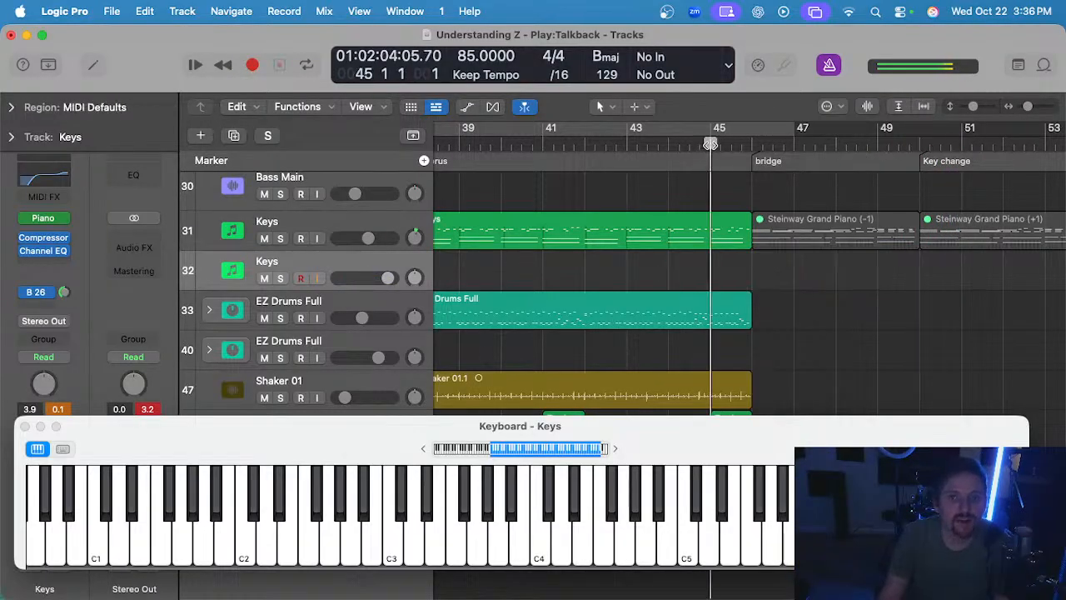
{"action": "key", "text": "super+s"}
{"action": "scroll", "coordinate": [796, 293], "scroll_direction": "up", "scroll_amount": 1}
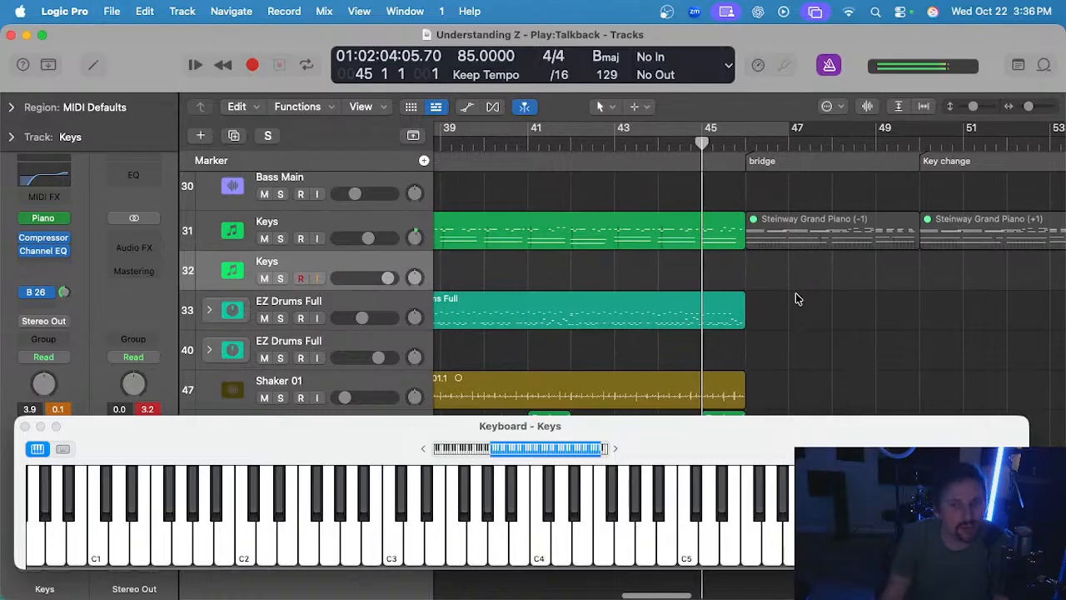
- Save the project and record a piano take on the lower Keys track from bar 45 through the bridge into bar 50
{"action": "key", "text": "super+s"}
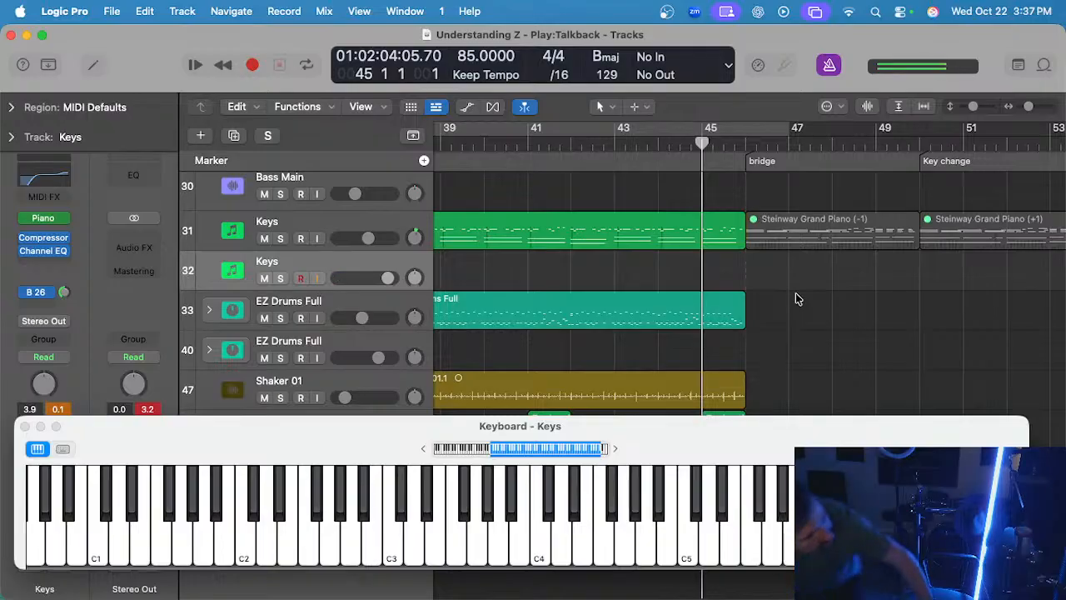
{"action": "scroll", "coordinate": [695, 187], "scroll_direction": "up", "scroll_amount": 1}
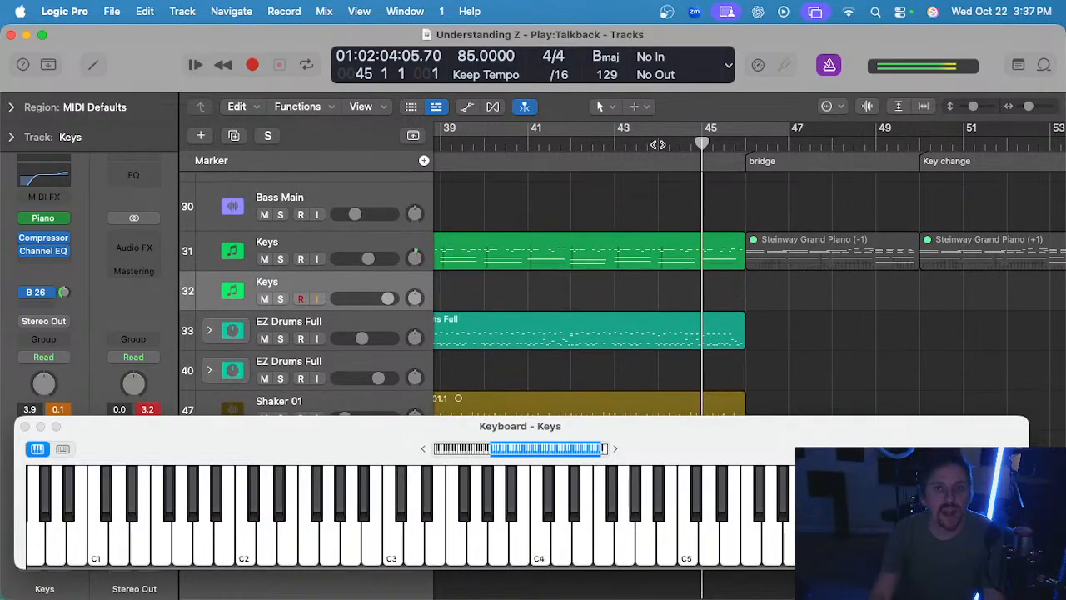
{"action": "key", "text": "r"}
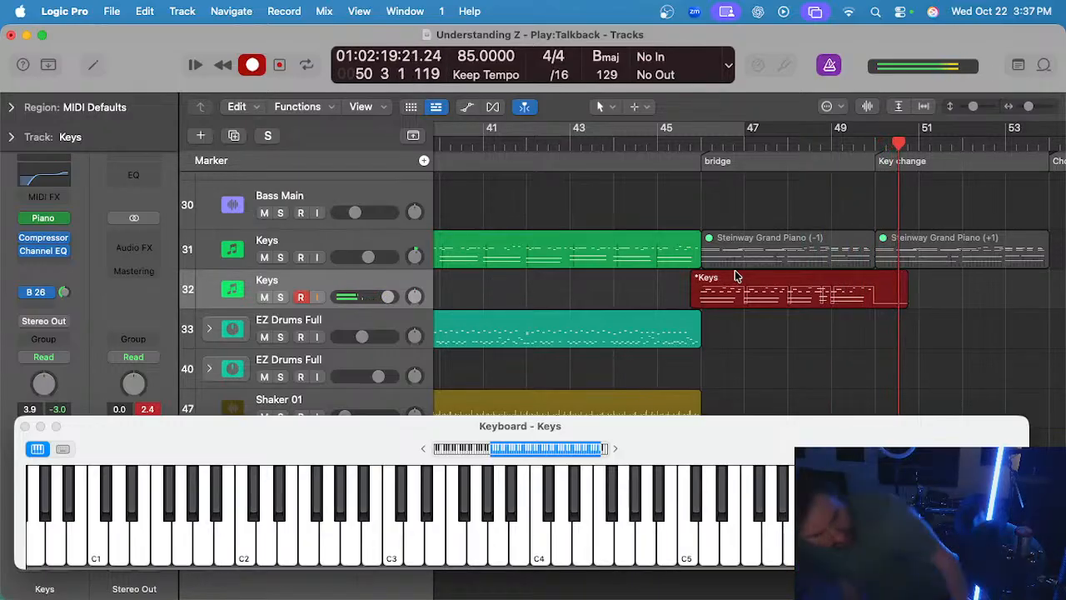
{"action": "key", "text": "space"}
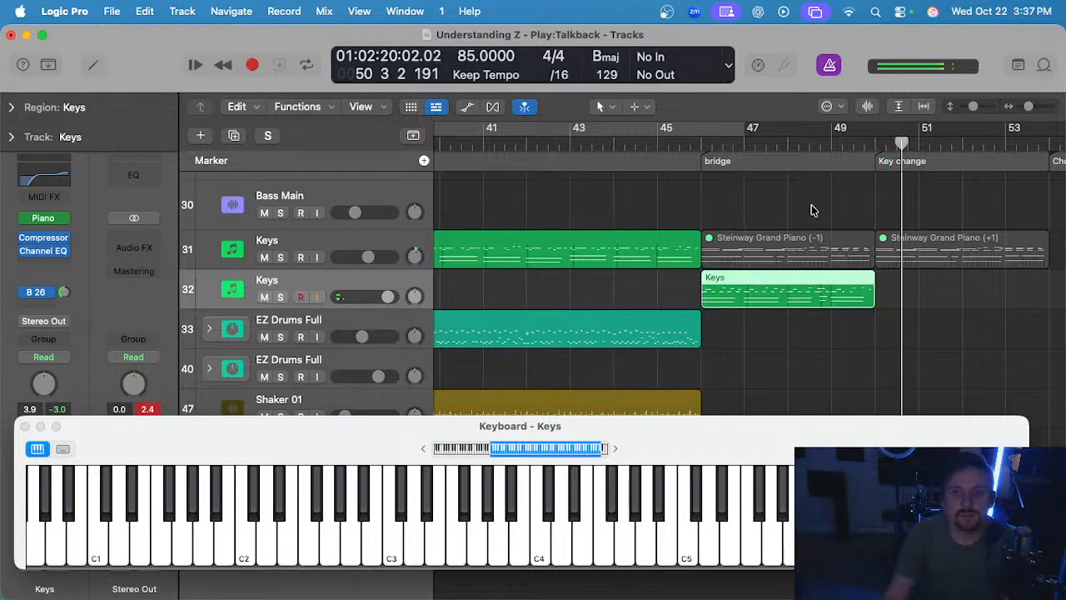
- Delete the muted Steinway Grand Piano regions at the bridge and key change, and move the new bridge take onto the upper Keys track
{"action": "left_click", "coordinate": [821, 250]}
{"action": "key", "text": "Delete"}
{"action": "left_click", "coordinate": [930, 242]}
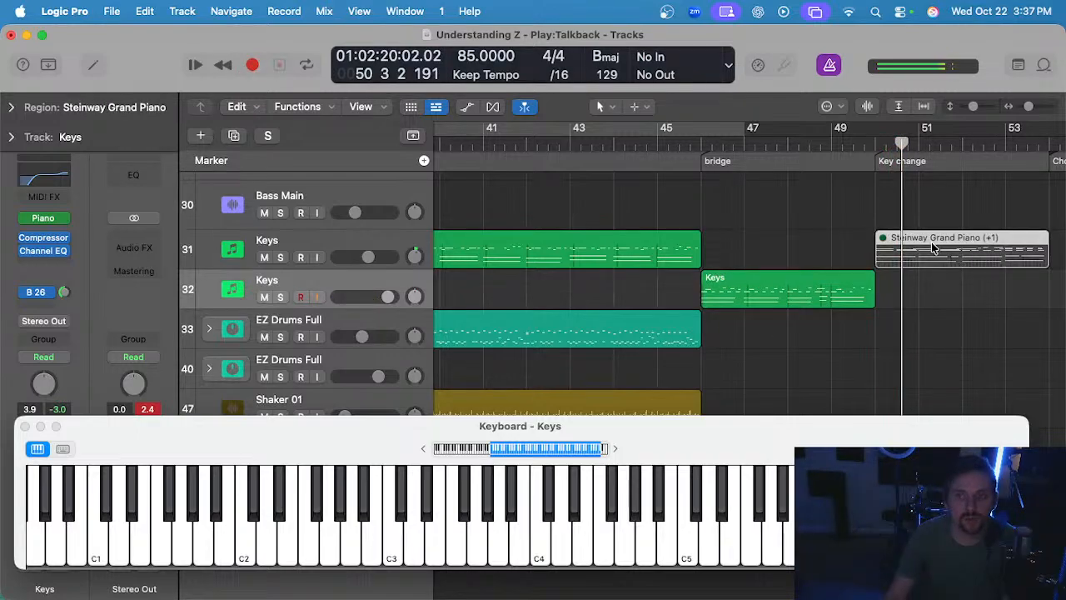
{"action": "key", "text": "Delete"}
{"action": "left_click_drag", "start_coordinate": [786, 283], "coordinate": [781, 273]}
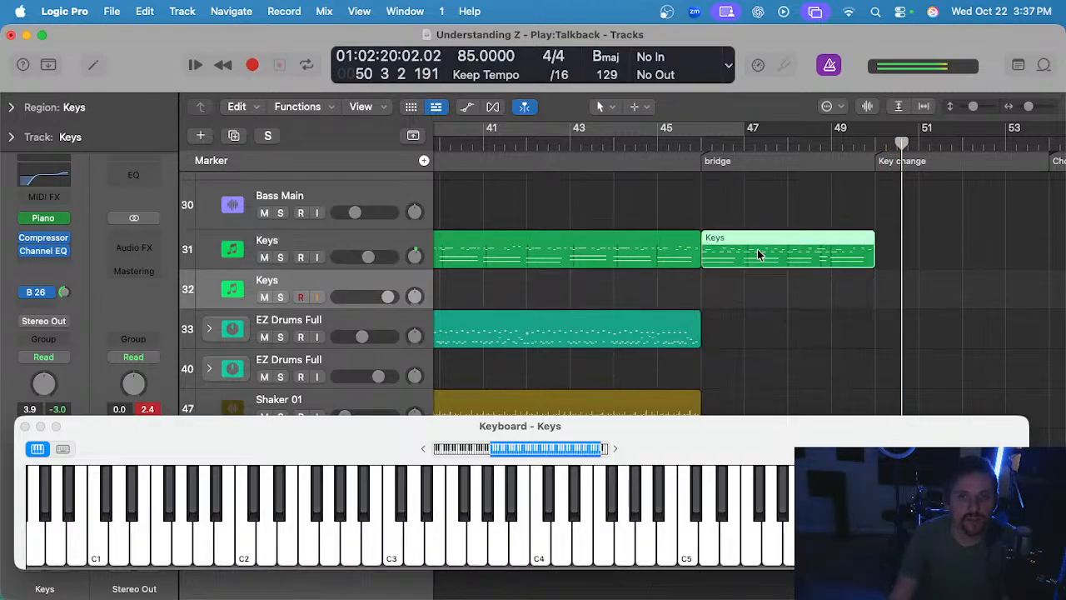
- Quantize all notes of the bridge region on the upper Keys track to 1/16 Note in the Piano Roll, and close the editor
{"action": "left_click", "coordinate": [358, 238]}
{"action": "double_click", "coordinate": [799, 247]}
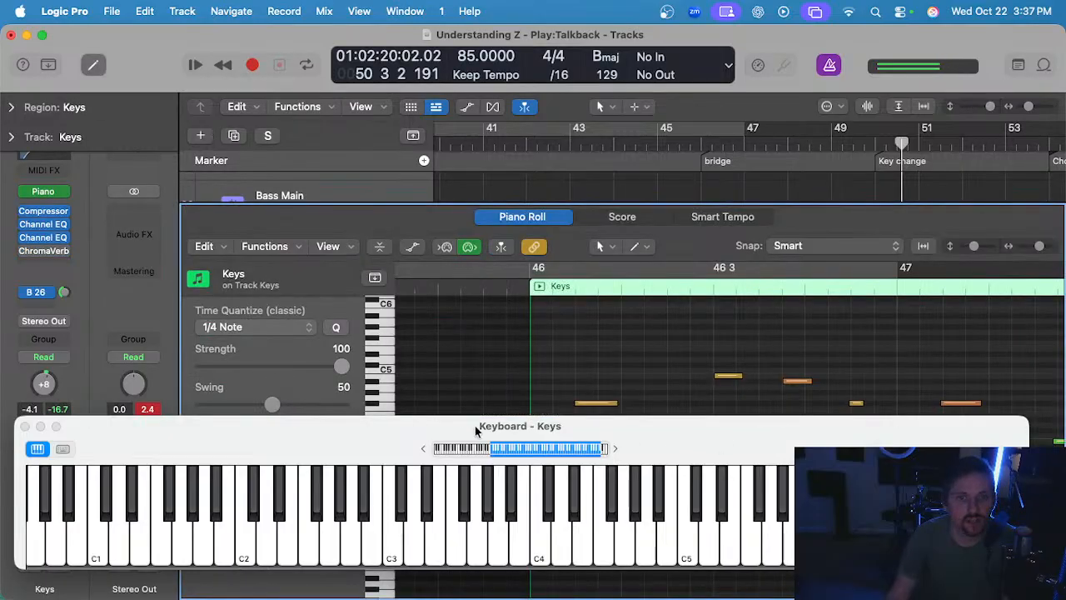
{"action": "key", "text": "super+a"}
{"action": "left_click", "coordinate": [280, 327]}
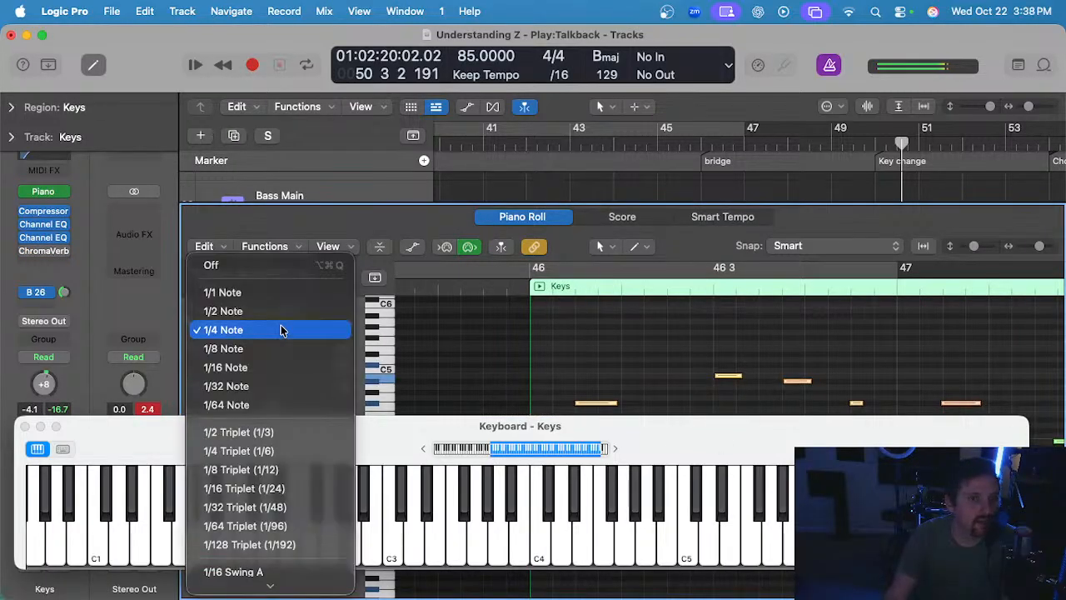
{"action": "left_click", "coordinate": [266, 370]}
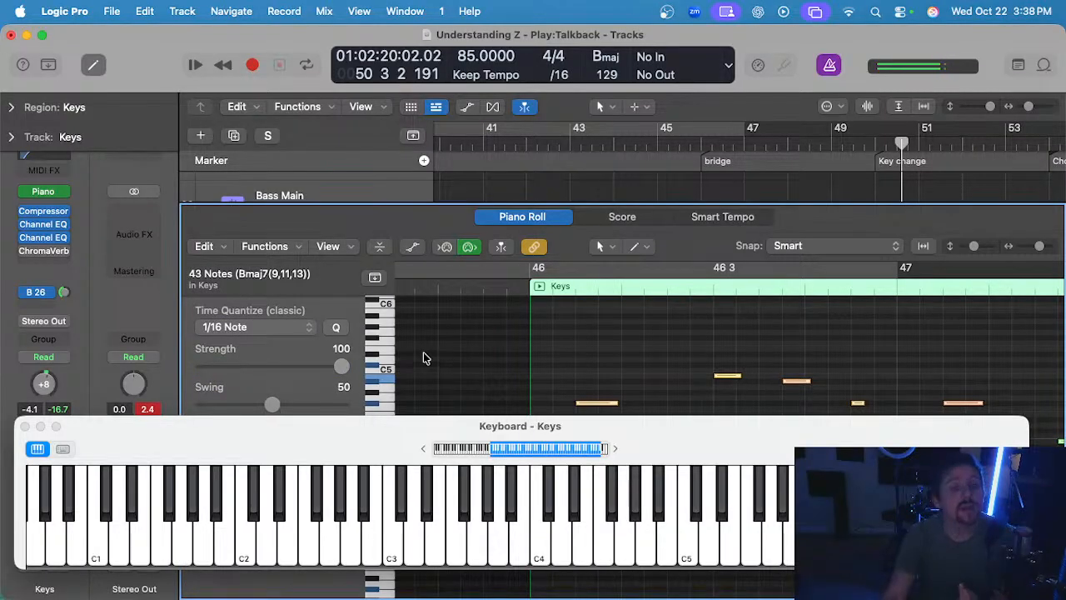
{"action": "key", "text": "e"}
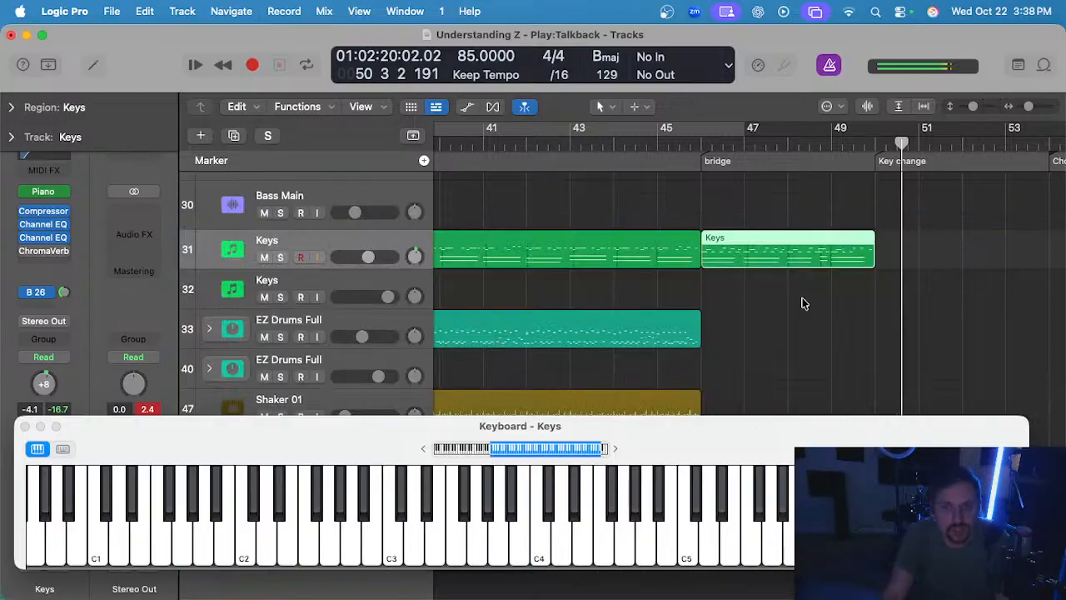
- Set the playhead to bar 46, deselect the bridge region, and select the lower Keys track
{"action": "left_click", "coordinate": [696, 140]}
{"action": "left_click", "coordinate": [758, 305]}
{"action": "left_click", "coordinate": [367, 283]}
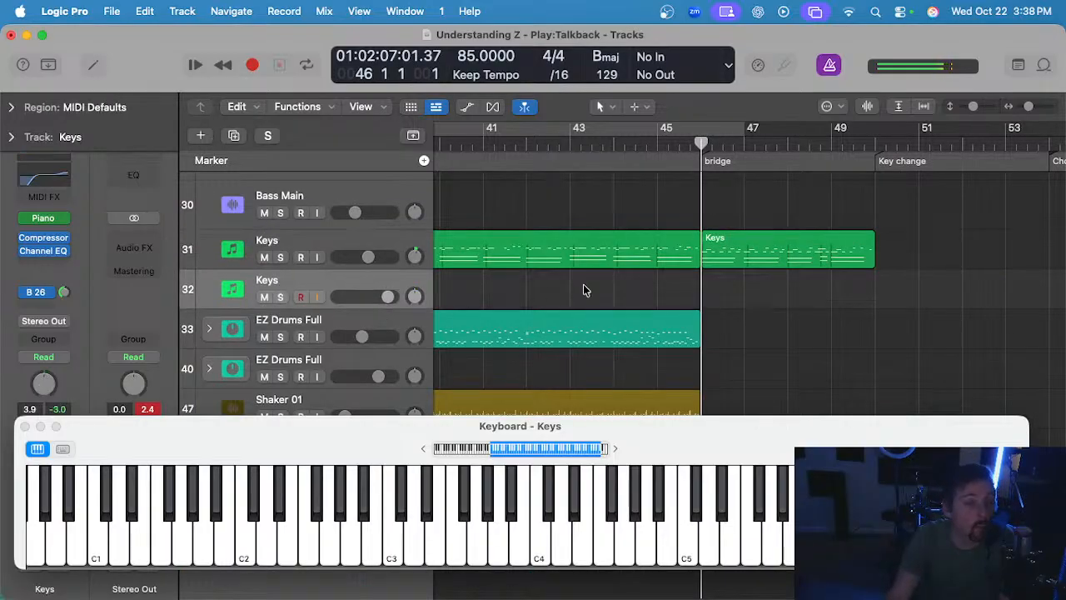
- Try to record a key-change piano take on the lower Keys track, rolling in from bar 48, and undo the recording
{"action": "scroll", "coordinate": [666, 291], "scroll_direction": "right", "scroll_amount": 2}
{"action": "left_click", "coordinate": [760, 142]}
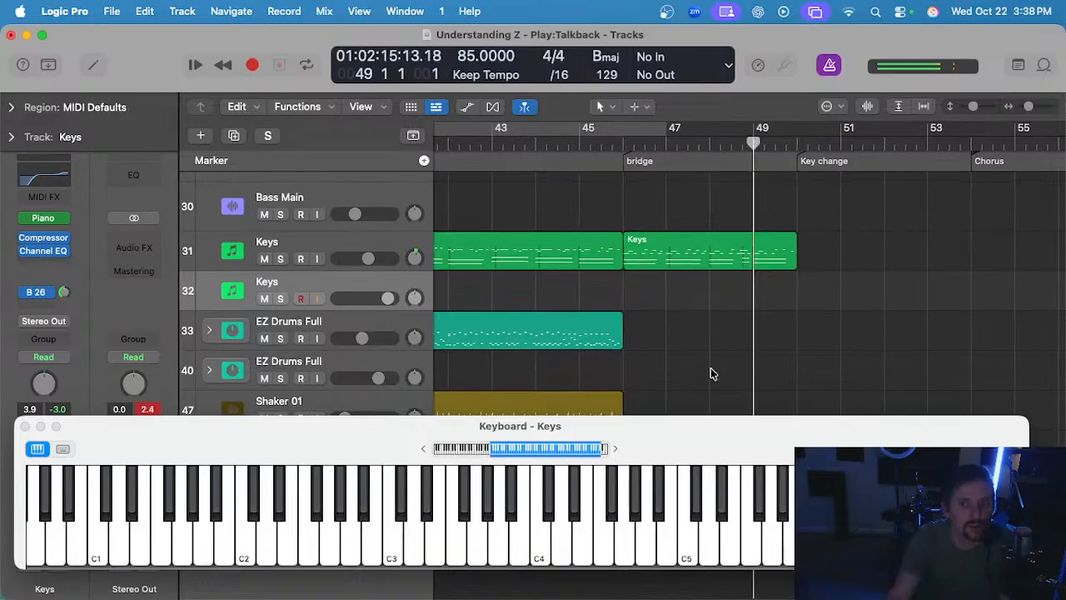
{"action": "left_click", "coordinate": [709, 142]}
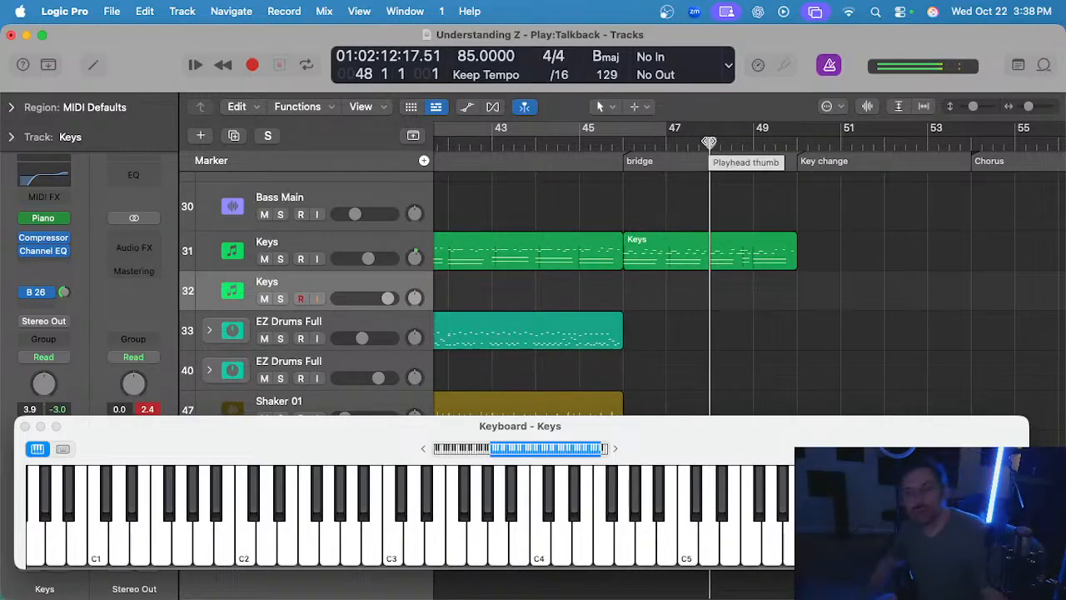
{"action": "key", "text": "r"}
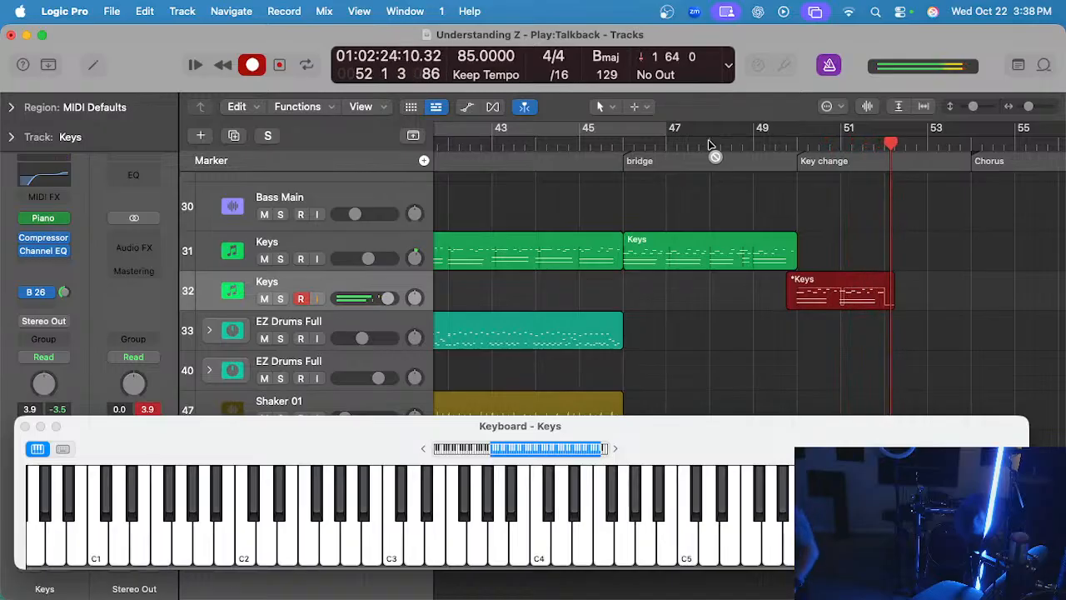
{"action": "key", "text": "space"}
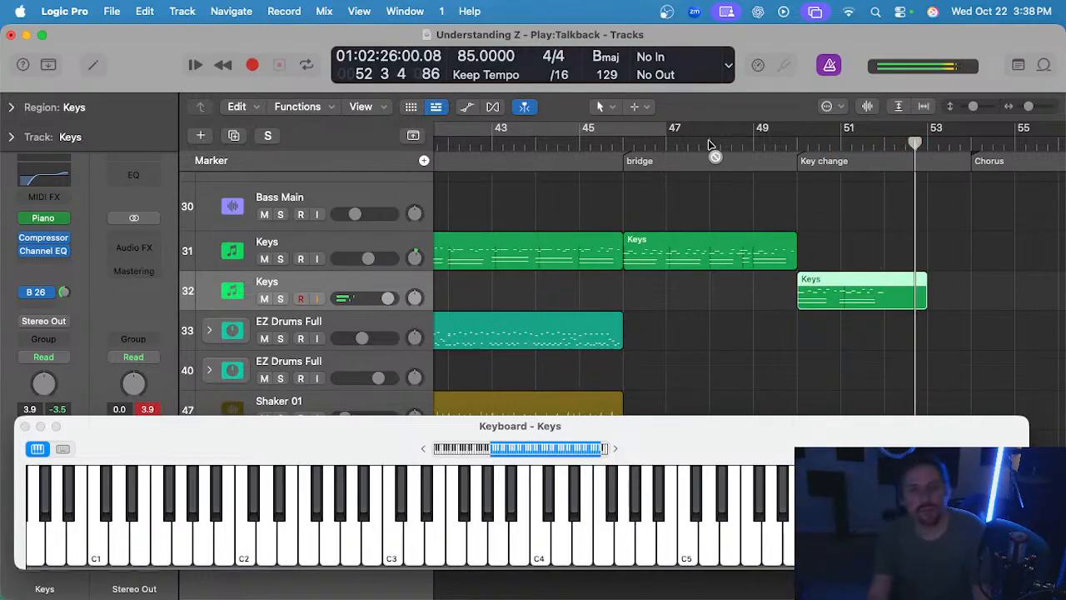
{"action": "key", "text": "super+z"}
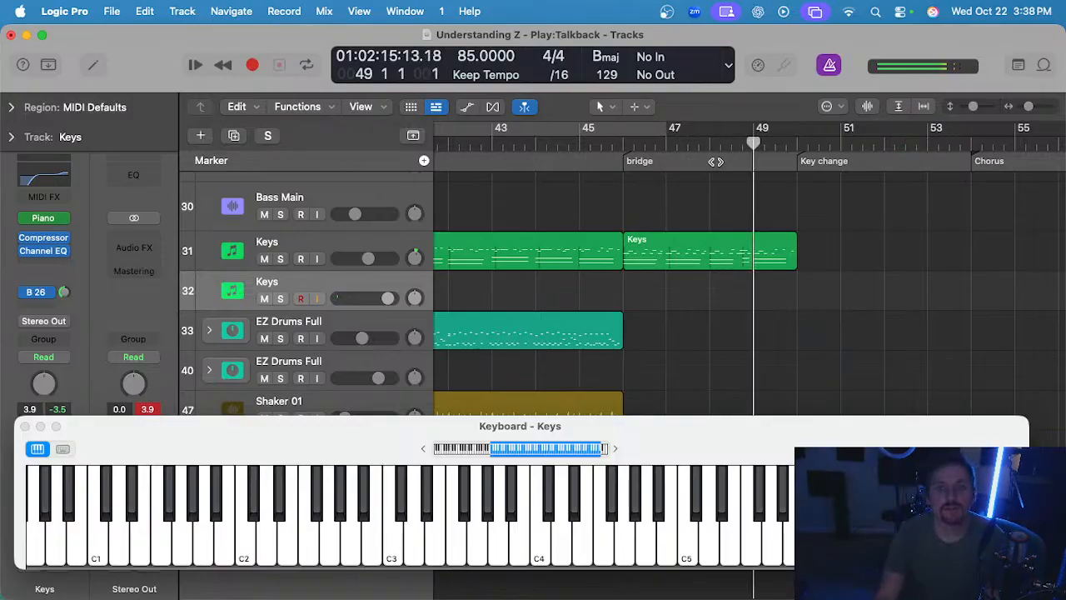
- Play back the bridge piano part from bar 48 and return the playhead to bar 48
{"action": "left_click", "coordinate": [709, 150]}
{"action": "key", "text": "space"}
{"action": "scroll", "coordinate": [741, 238], "scroll_direction": "up", "scroll_amount": 2}
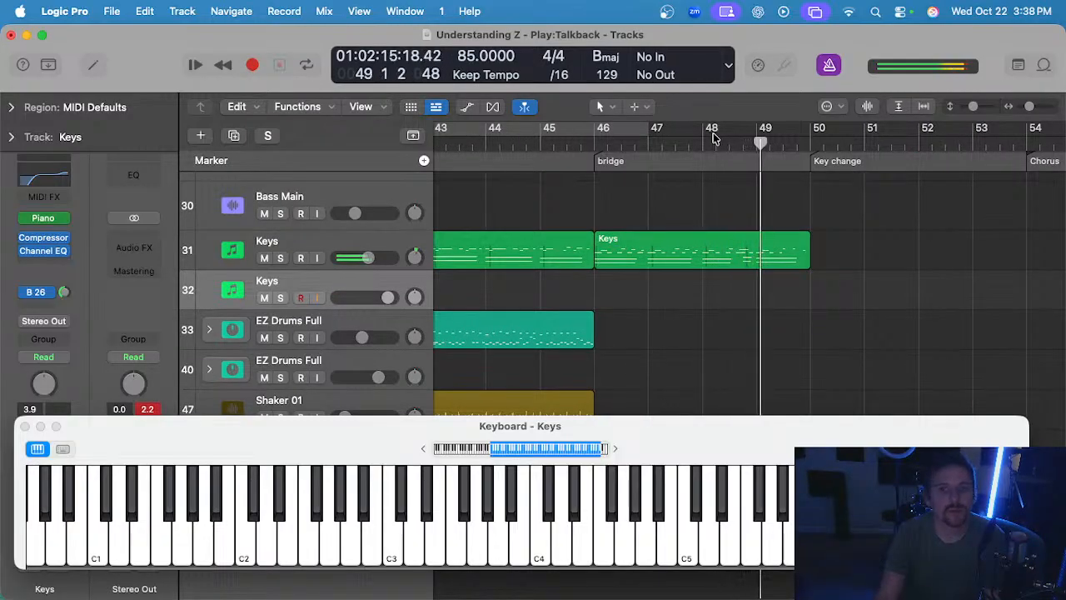
{"action": "left_click", "coordinate": [706, 156]}
- Open the bridge region in the Piano Roll, close the on-screen keyboard, and play its notes from bar 48
{"action": "double_click", "coordinate": [704, 261]}
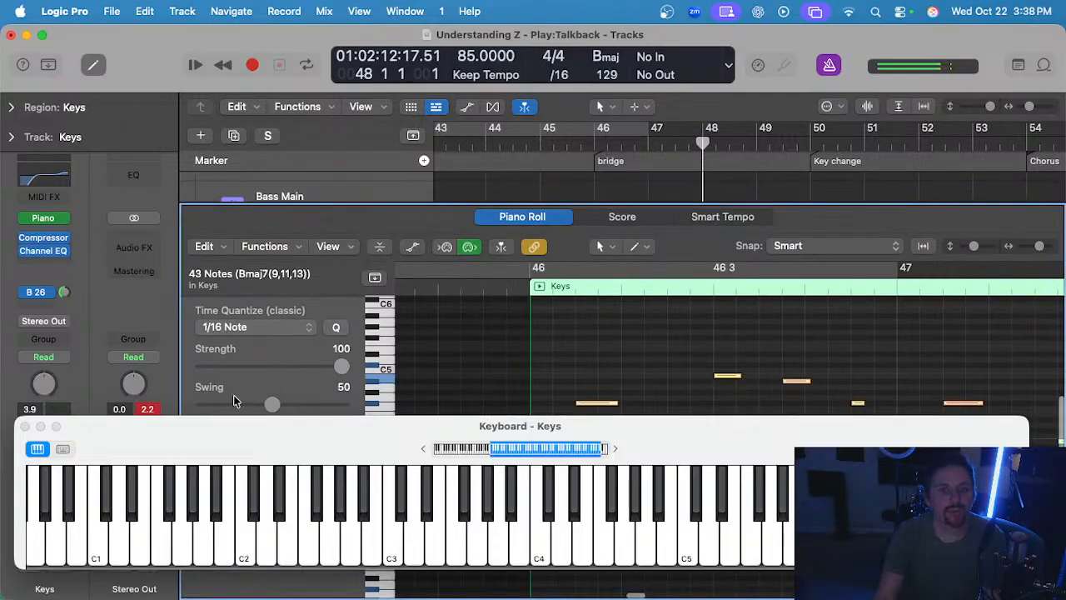
{"action": "left_click", "coordinate": [25, 425]}
{"action": "key", "text": "space"}
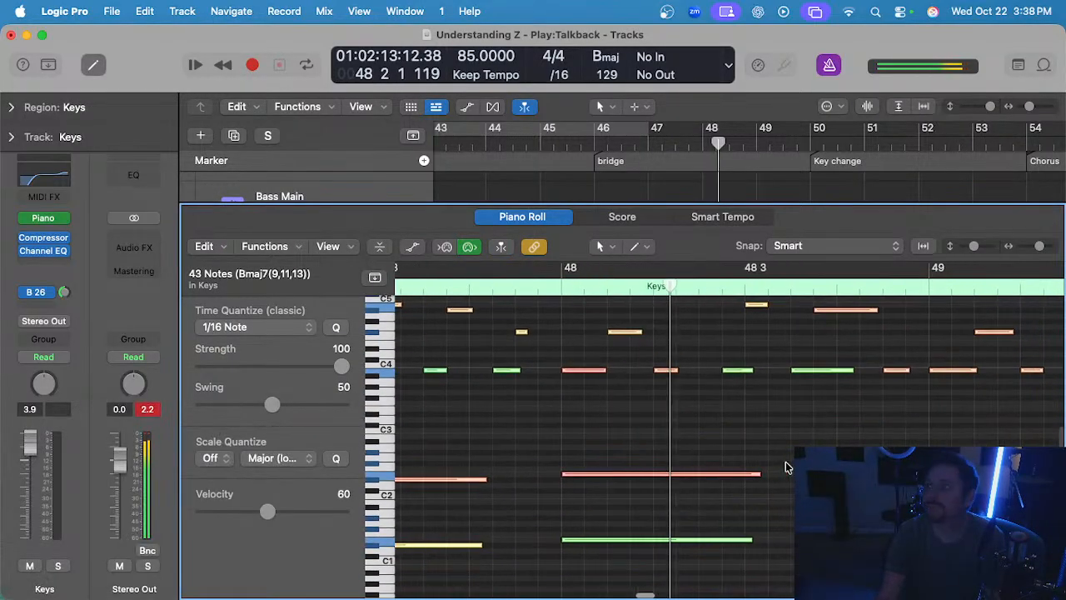
{"action": "left_click", "coordinate": [772, 452]}
{"action": "key", "text": "space"}
{"action": "scroll", "coordinate": [752, 447], "scroll_direction": "down", "scroll_amount": 3}
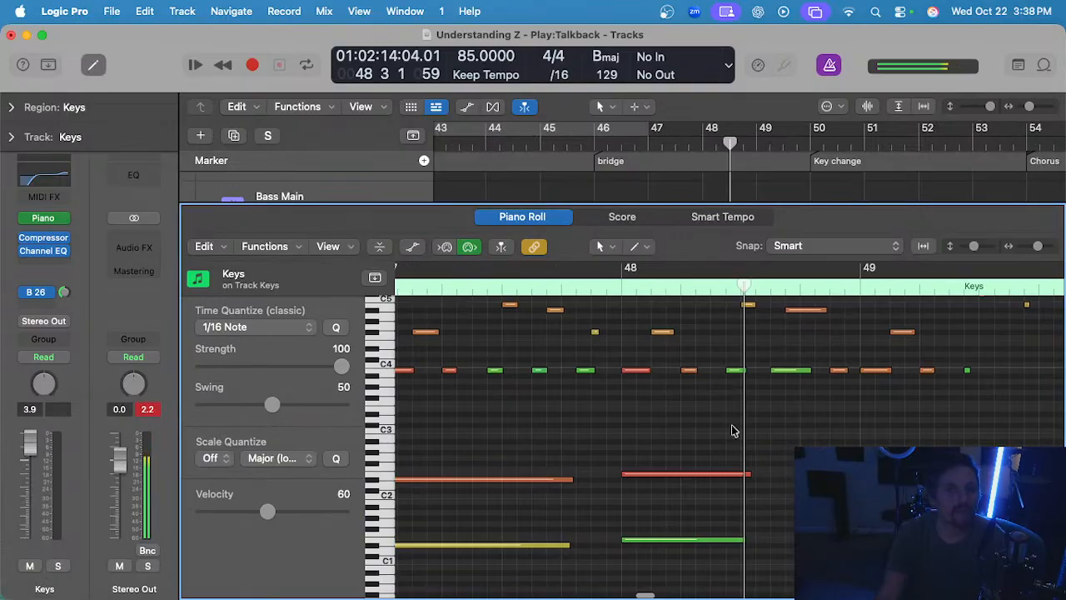
{"action": "scroll", "coordinate": [707, 436], "scroll_direction": "down", "scroll_amount": 2}
{"action": "left_click", "coordinate": [650, 285]}
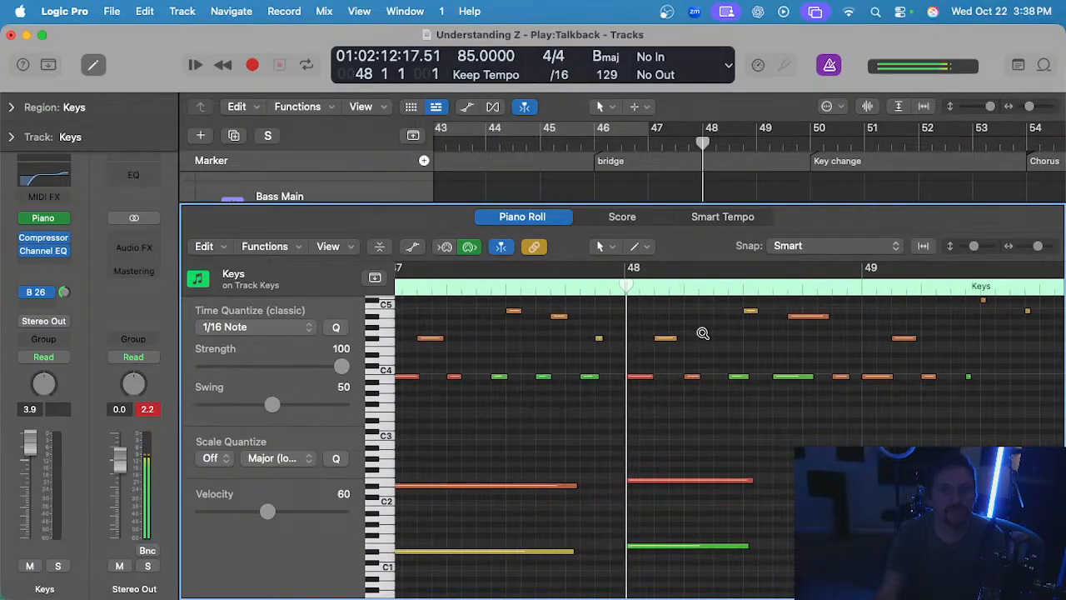
- Trim the ends of the two bass notes at bar 48 to beat 3 and pull the start of the following bass pair back to beat 3
{"action": "scroll", "coordinate": [702, 334], "scroll_direction": "up", "scroll_amount": 2}
{"action": "left_click_drag", "start_coordinate": [743, 454], "coordinate": [747, 543]}
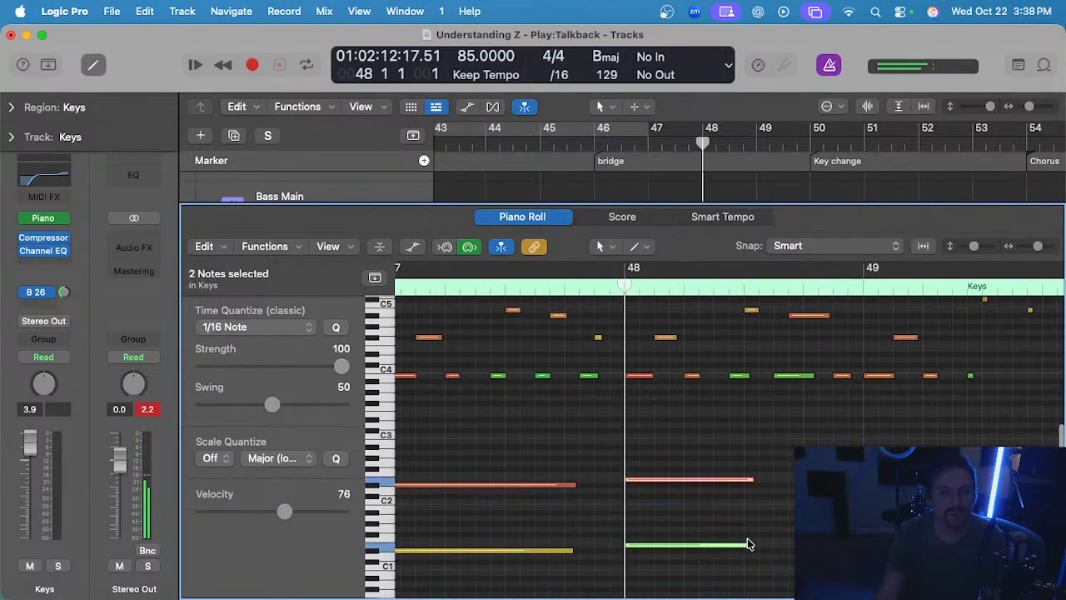
{"action": "left_click_drag", "start_coordinate": [756, 480], "coordinate": [743, 480]}
{"action": "left_click", "coordinate": [761, 443]}
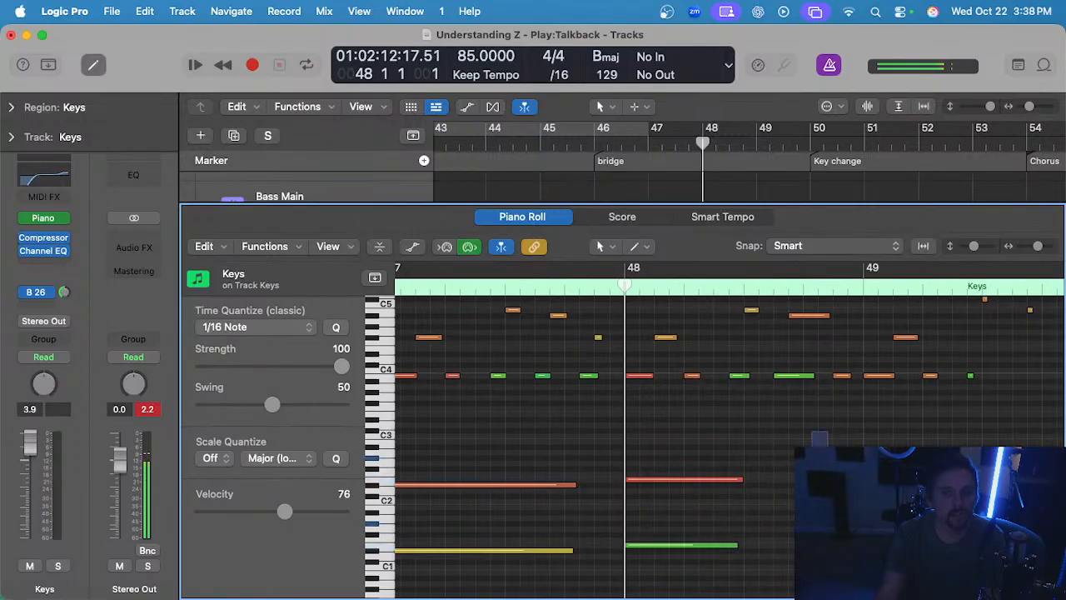
{"action": "left_click_drag", "start_coordinate": [805, 460], "coordinate": [745, 465]}
- Play the edited bass notes from bar 48 into bar 49 and close the Piano Roll
{"action": "key", "text": "space"}
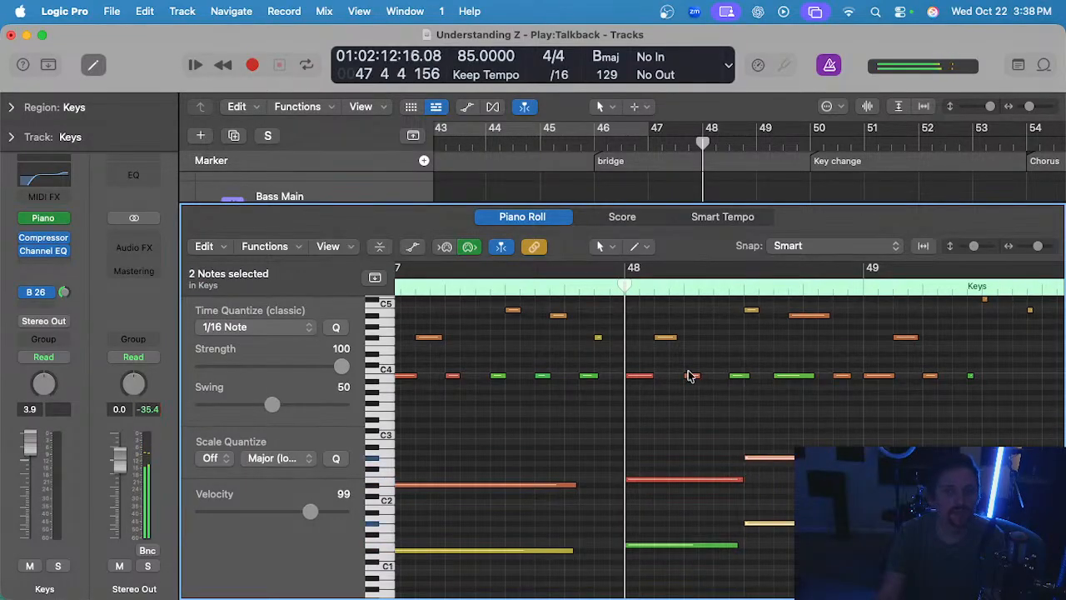
{"action": "scroll", "coordinate": [752, 429], "scroll_direction": "down", "scroll_amount": 2}
{"action": "scroll", "coordinate": [746, 432], "scroll_direction": "up", "scroll_amount": 2}
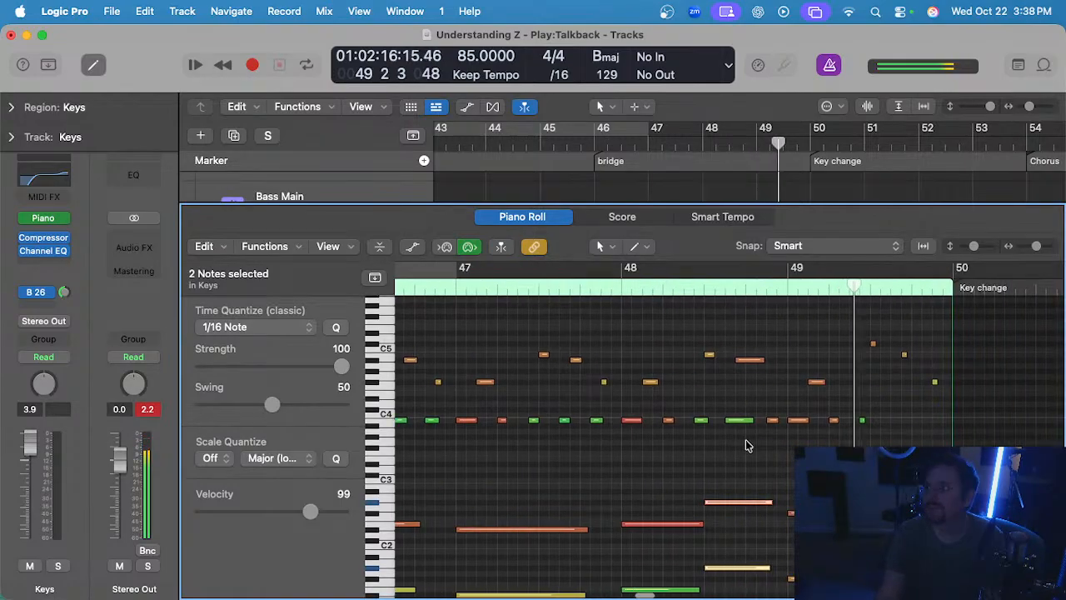
{"action": "key", "text": "p"}
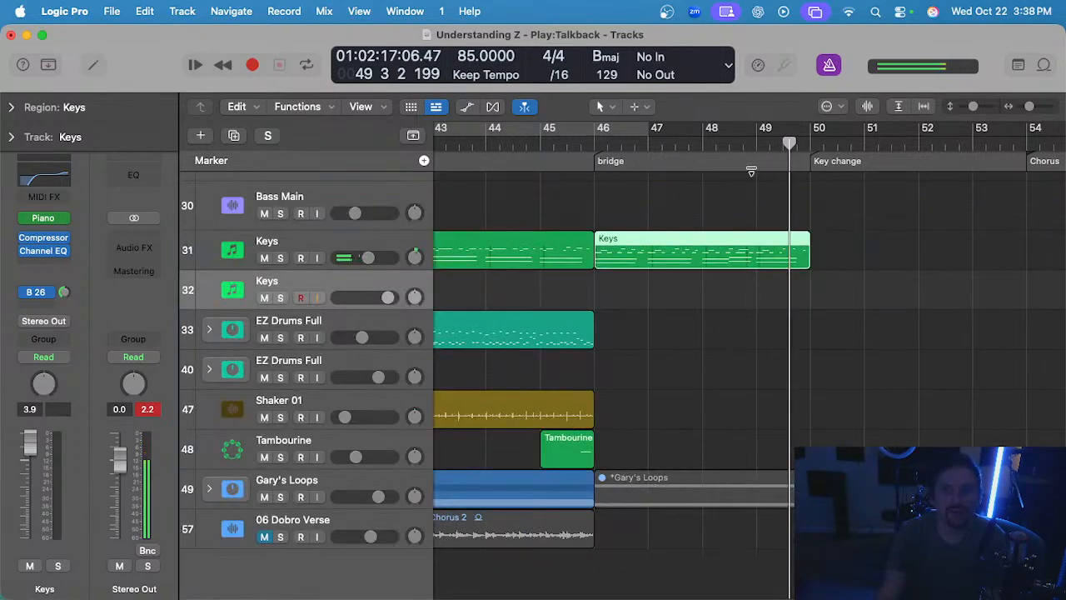
- Set the playhead to bar 48 and record a piano take on the lower Keys track through the key change into bar 54
{"action": "left_click", "coordinate": [759, 143]}
{"action": "left_click", "coordinate": [702, 144]}
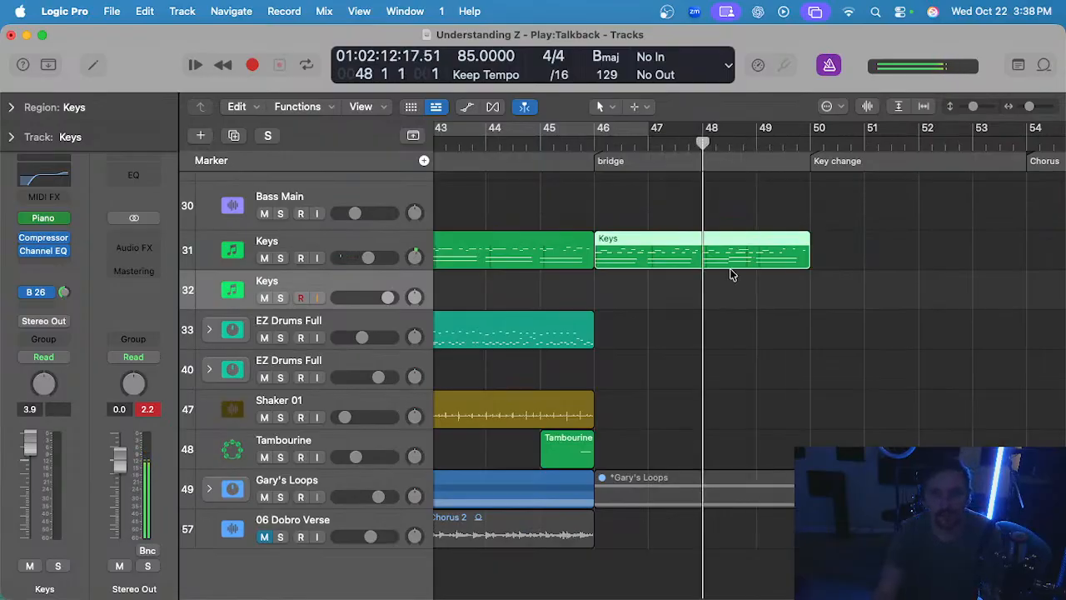
{"action": "left_click", "coordinate": [747, 322]}
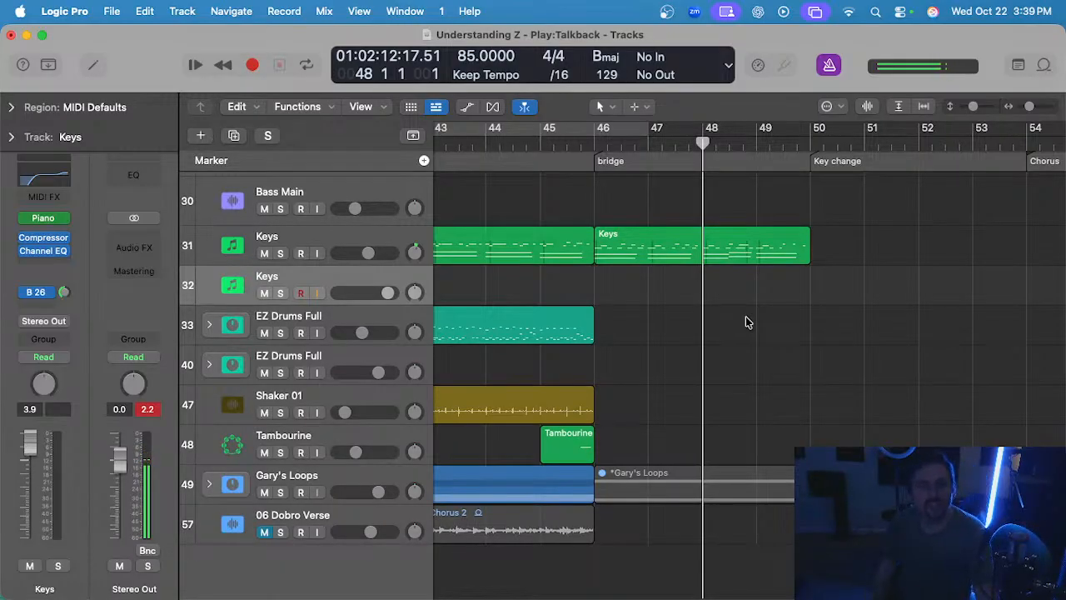
{"action": "scroll", "coordinate": [747, 317], "scroll_direction": "right", "scroll_amount": 5}
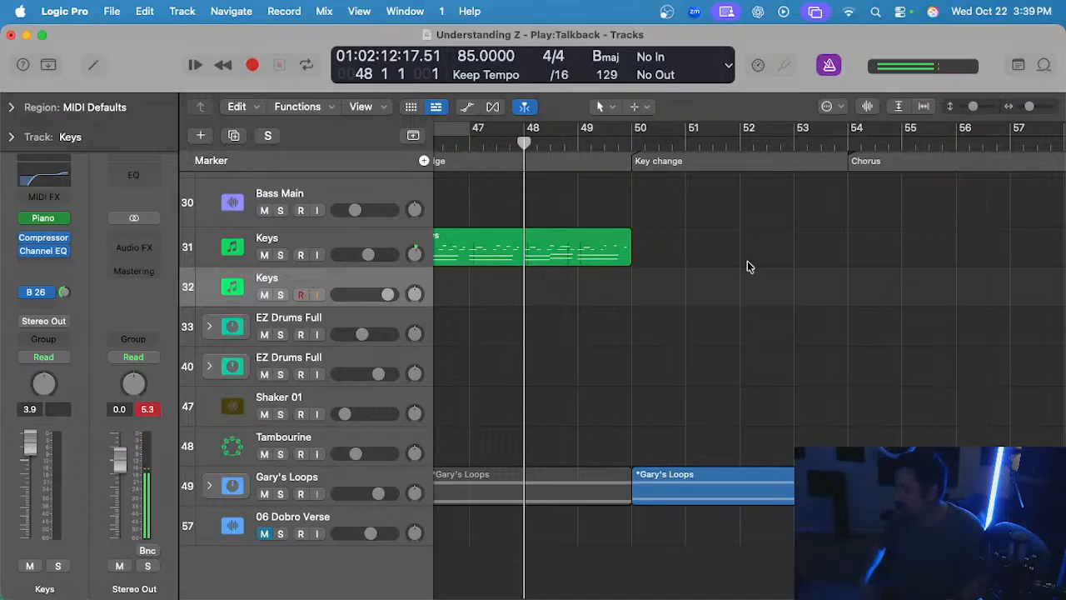
{"action": "key", "text": "r"}
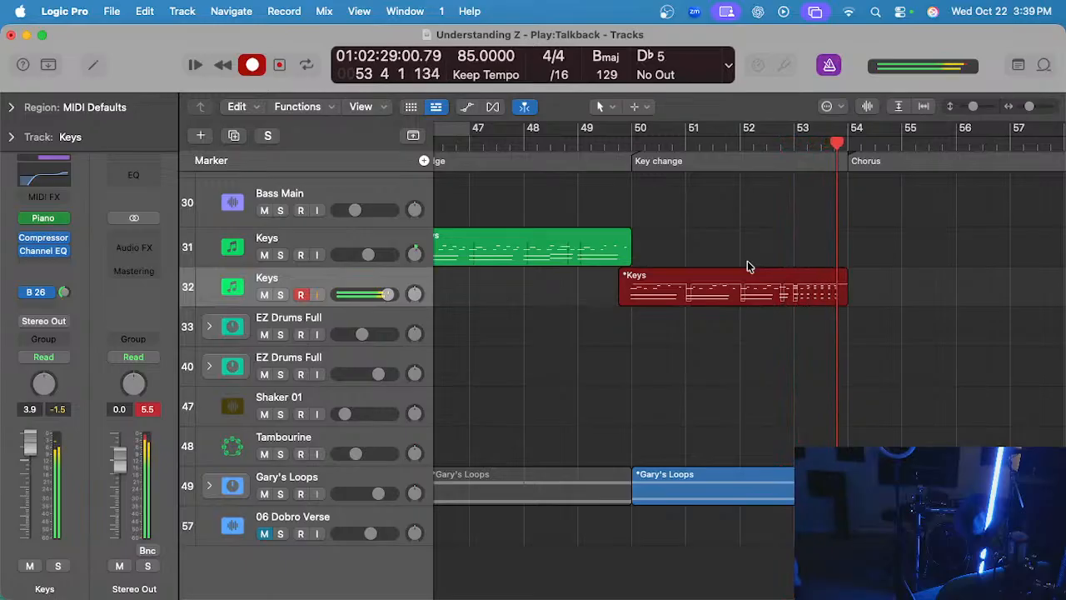
{"action": "key", "text": "space"}
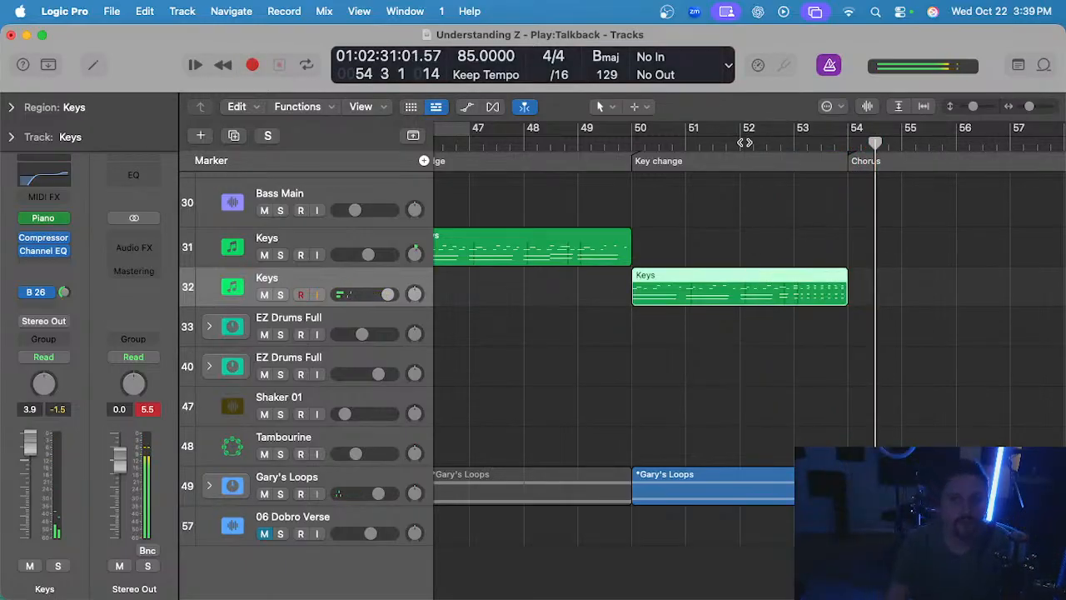
- Set the playhead to bar 52 and move the key-change take from the lower Keys track to the upper Keys track at bar 50
{"action": "left_click", "coordinate": [744, 142]}
{"action": "left_click", "coordinate": [745, 371]}
{"action": "double_click", "coordinate": [768, 288]}
{"action": "key", "text": "p"}
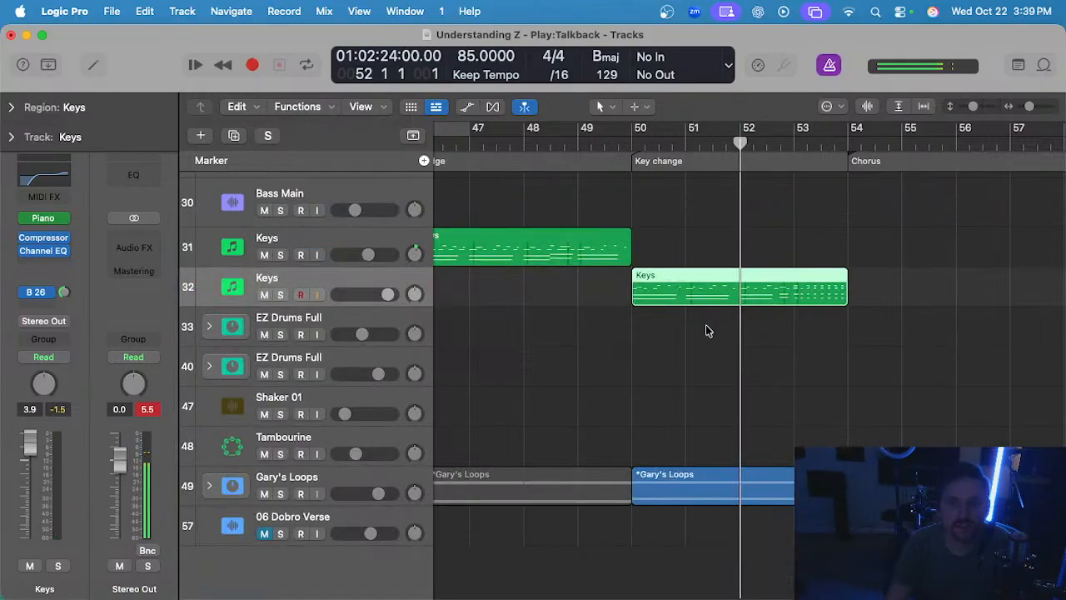
{"action": "left_click", "coordinate": [715, 243]}
{"action": "left_click_drag", "start_coordinate": [713, 277], "coordinate": [712, 237]}
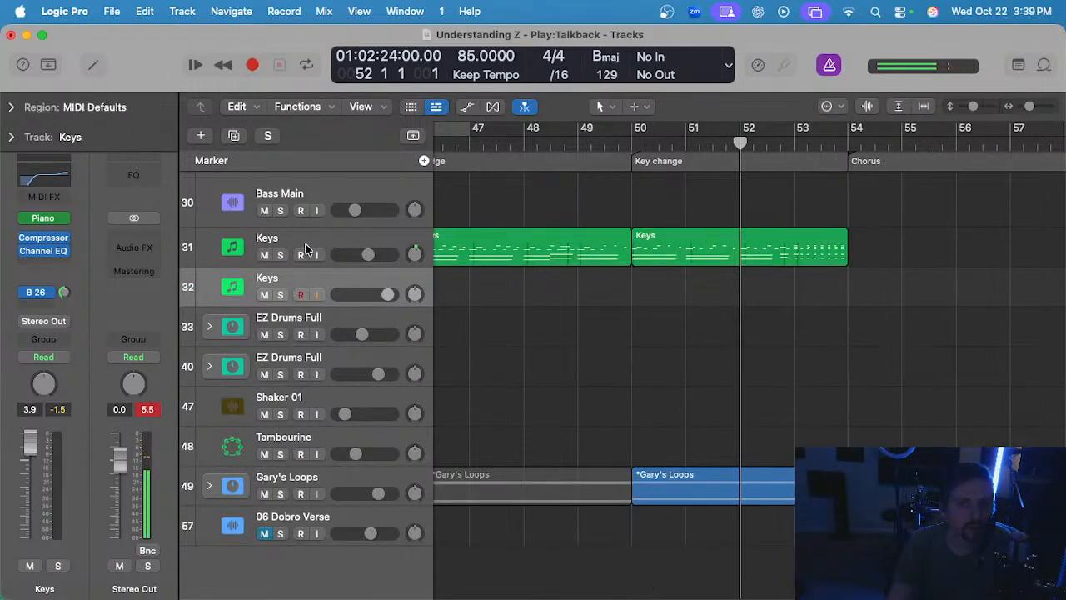
- Open the key-change region in the Piano Roll, solo the upper Keys track, and play its notes from bar 52
{"action": "left_click", "coordinate": [671, 250]}
{"action": "key", "text": "p"}
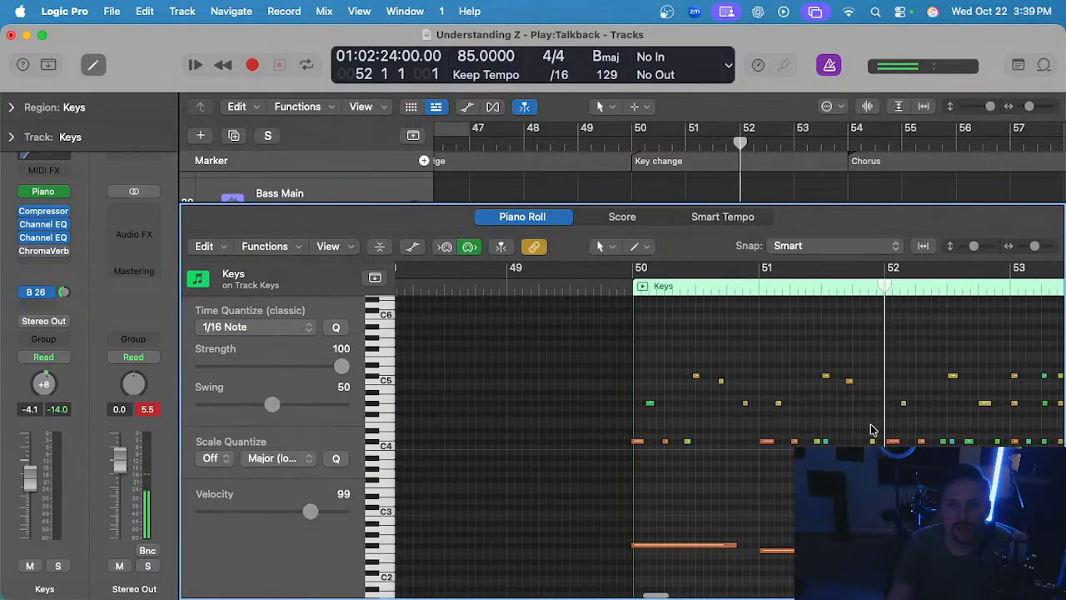
{"action": "key", "text": "space"}
{"action": "scroll", "coordinate": [761, 425], "scroll_direction": "up", "scroll_amount": 5}
{"action": "key", "text": "s"}
{"action": "scroll", "coordinate": [796, 419], "scroll_direction": "right", "scroll_amount": 2}
{"action": "scroll", "coordinate": [797, 418], "scroll_direction": "down", "scroll_amount": 3}
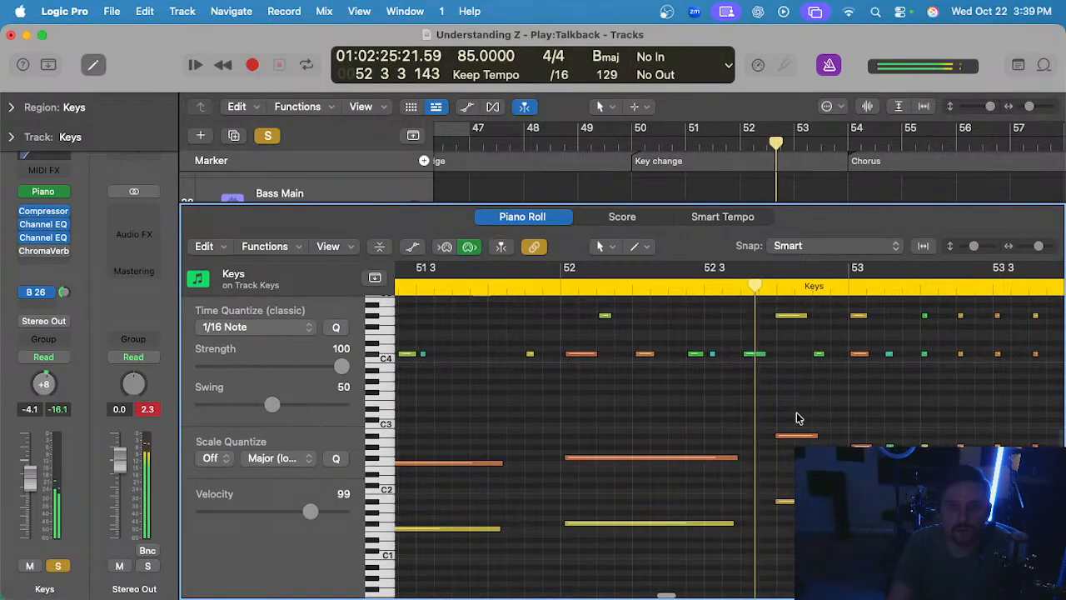
- Unsolo the Keys track, trim bar 52's first two bass notes to end at 52 3, and extend the following pair back to start there
{"action": "key", "text": "s"}
{"action": "scroll", "coordinate": [748, 425], "scroll_direction": "down", "scroll_amount": 3}
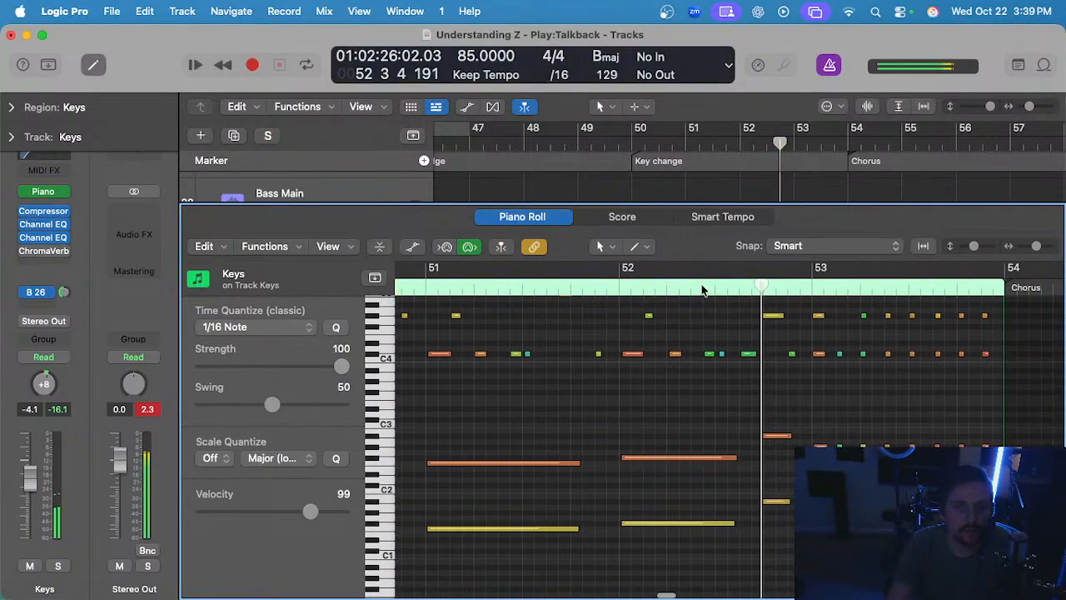
{"action": "left_click", "coordinate": [716, 289]}
{"action": "left_click_drag", "start_coordinate": [715, 433], "coordinate": [699, 551]}
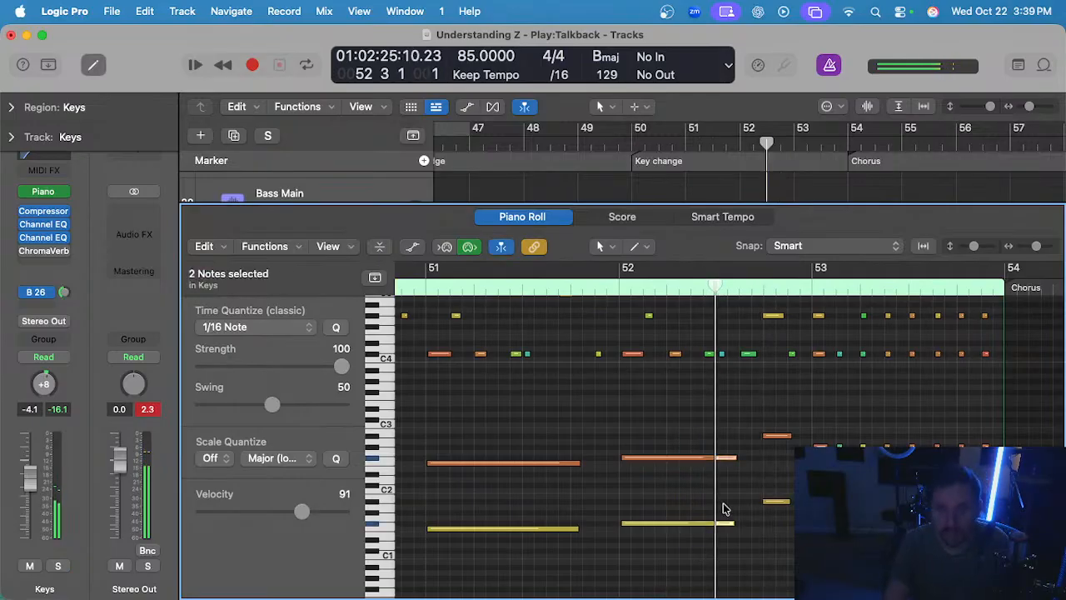
{"action": "left_click_drag", "start_coordinate": [762, 408], "coordinate": [772, 511]}
{"action": "scroll", "coordinate": [756, 442], "scroll_direction": "right", "scroll_amount": 1}
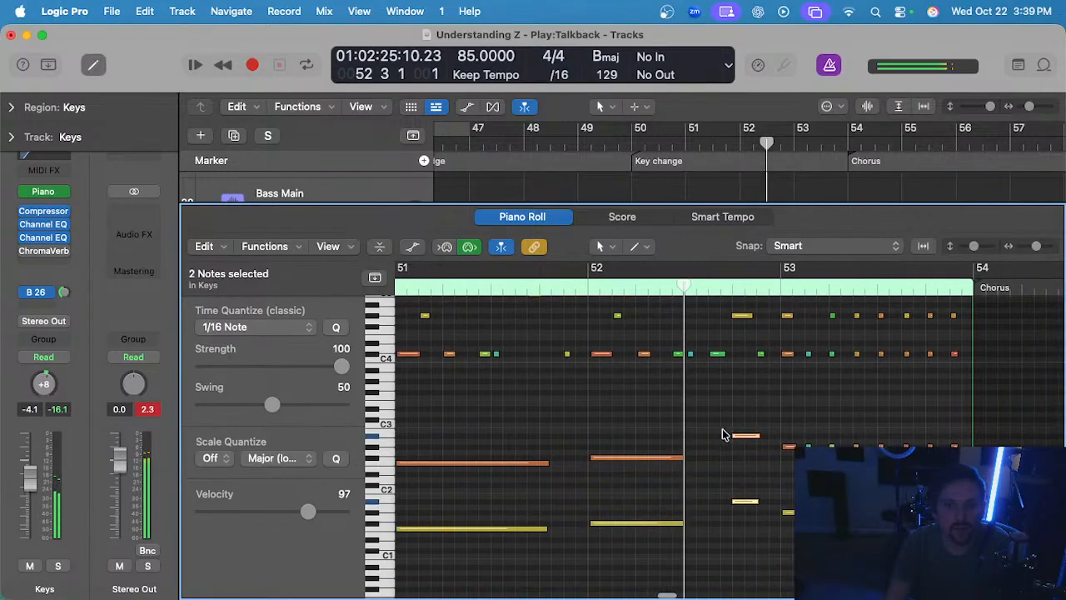
{"action": "left_click", "coordinate": [542, 405]}
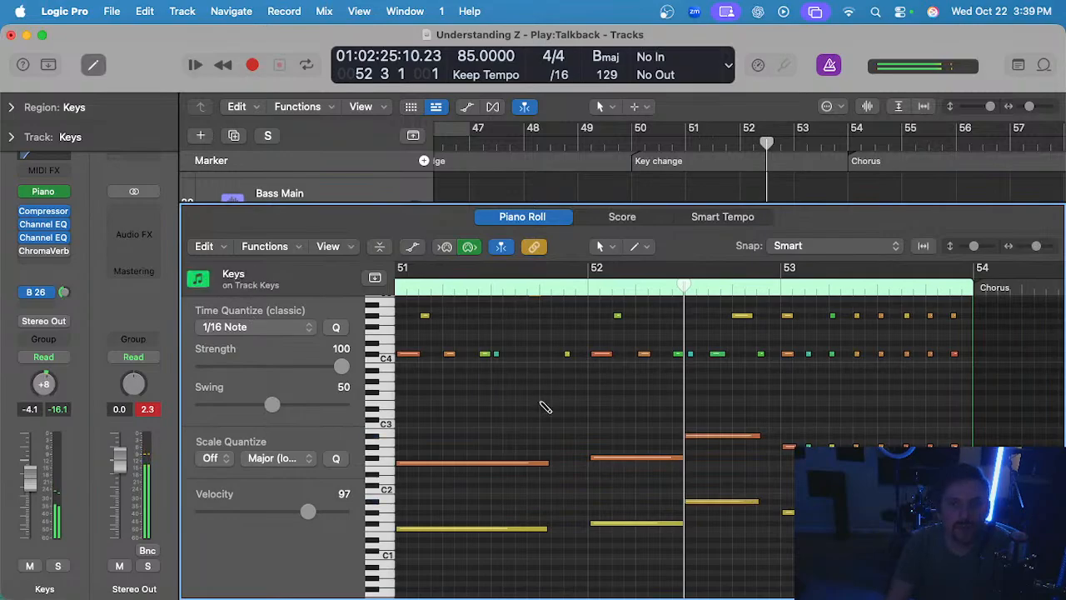
- Quantize all notes in the key-change region to 1/16 notes
{"action": "key", "text": "super+a"}
{"action": "left_click", "coordinate": [335, 327]}
{"action": "scroll", "coordinate": [538, 369], "scroll_direction": "left", "scroll_amount": 3}
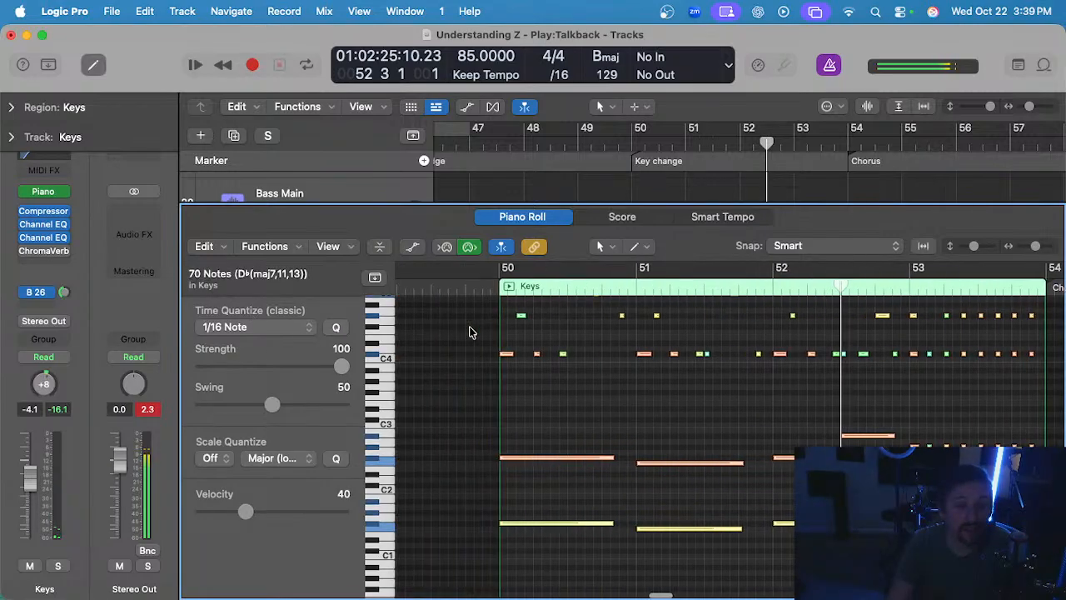
- Reopen the key-change region with the playhead at bar 50 and play it with the Keys track soloed into bar 52
{"action": "key", "text": "e"}
{"action": "left_click", "coordinate": [633, 145]}
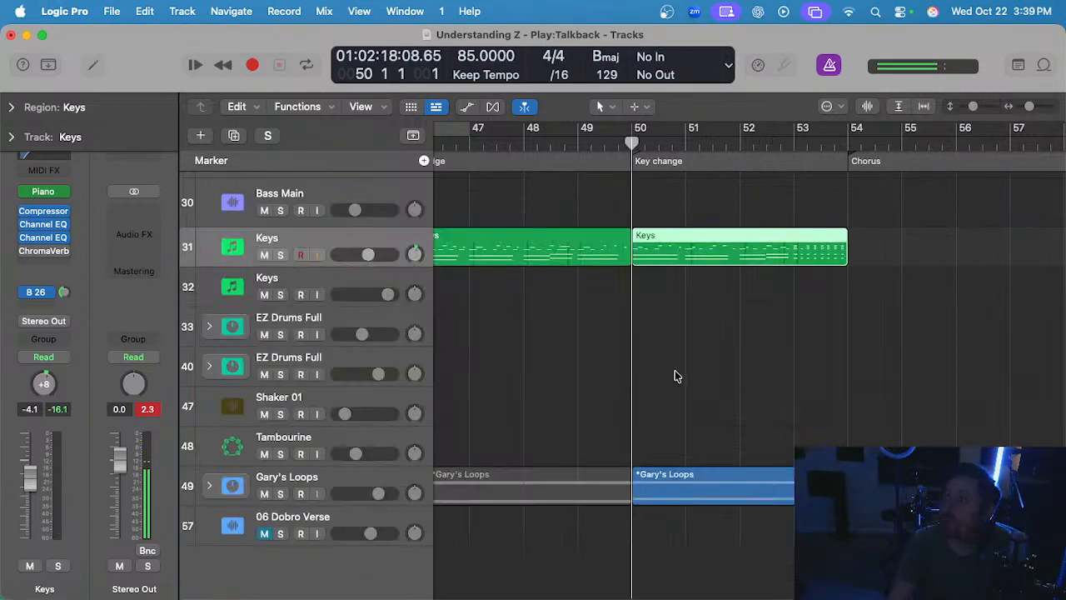
{"action": "left_click", "coordinate": [676, 375]}
{"action": "left_click", "coordinate": [708, 246]}
{"action": "key", "text": "e"}
{"action": "key", "text": "space"}
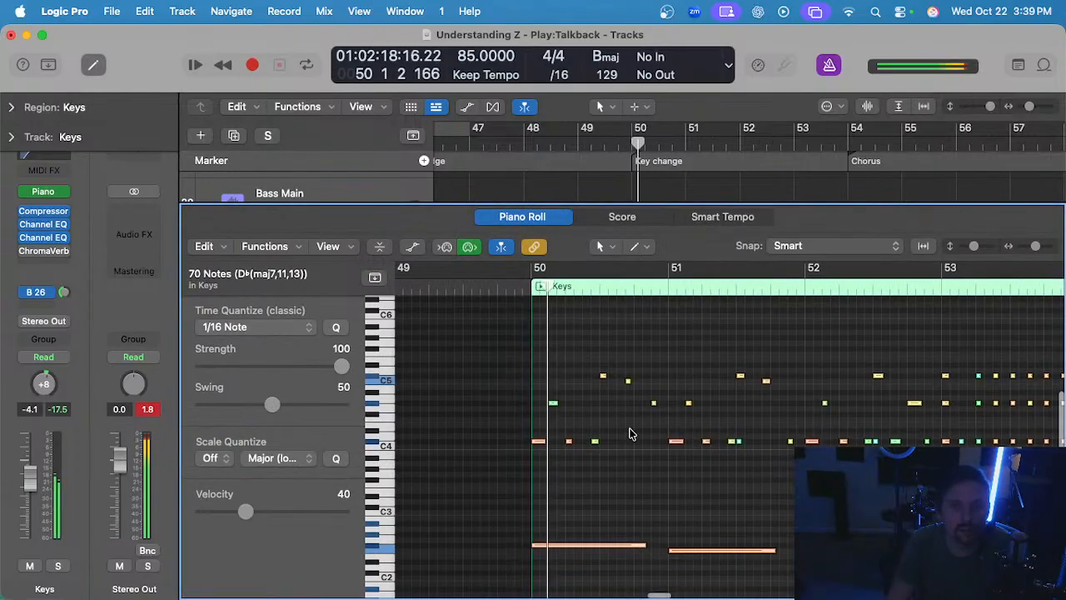
{"action": "key", "text": "s"}
{"action": "scroll", "coordinate": [635, 427], "scroll_direction": "up", "scroll_amount": 2}
{"action": "scroll", "coordinate": [635, 429], "scroll_direction": "right", "scroll_amount": 1}
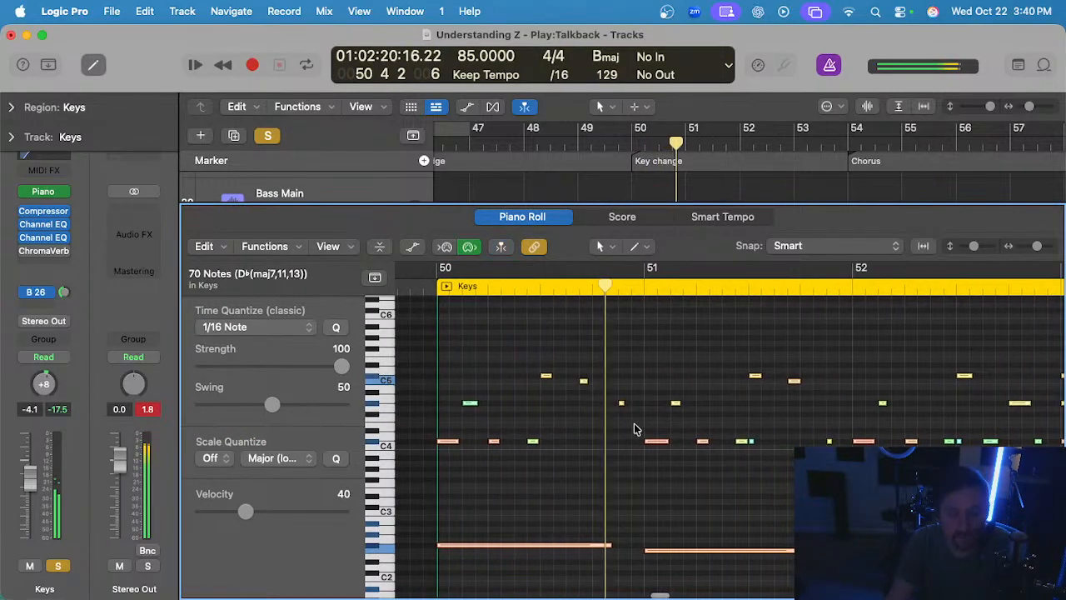
{"action": "scroll", "coordinate": [635, 429], "scroll_direction": "right", "scroll_amount": 2}
{"action": "scroll", "coordinate": [721, 431], "scroll_direction": "up", "scroll_amount": 2}
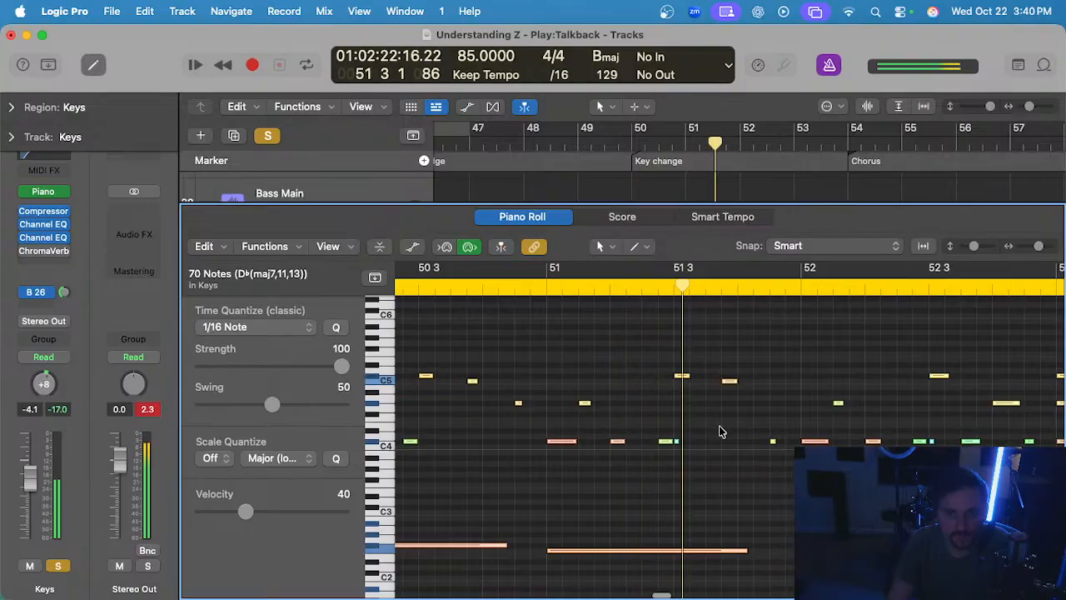
{"action": "scroll", "coordinate": [721, 431], "scroll_direction": "down", "scroll_amount": 1}
{"action": "scroll", "coordinate": [721, 431], "scroll_direction": "right", "scroll_amount": 2}
{"action": "scroll", "coordinate": [721, 431], "scroll_direction": "down", "scroll_amount": 1}
{"action": "key", "text": "s"}
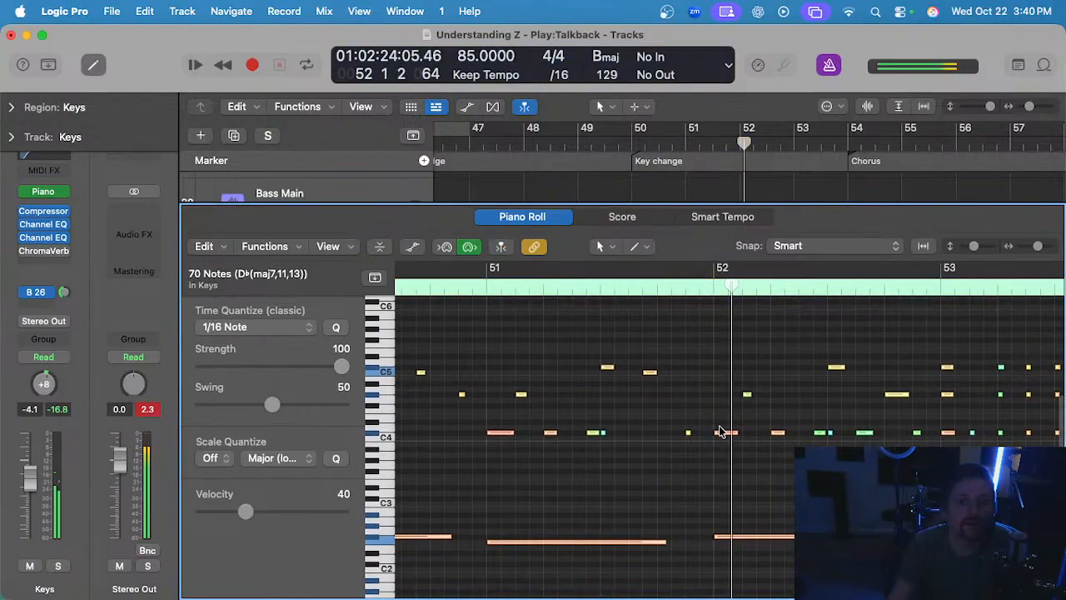
- Transpose the short note just before bar 52 up seven semitones
{"action": "left_click", "coordinate": [688, 411]}
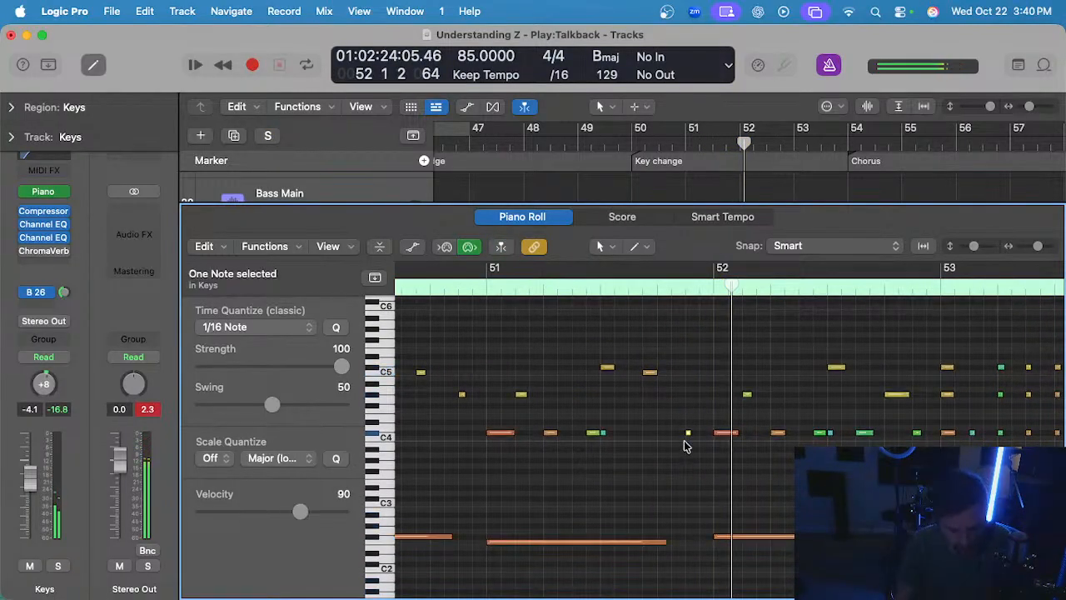
{"action": "key", "text": "alt+Up"}
{"action": "key", "text": "alt+Up"}
{"action": "key", "text": "alt+Up"}
{"action": "key", "text": "alt+Up"}
{"action": "key", "text": "alt+Up"}
{"action": "key", "text": "alt+Up"}
{"action": "key", "text": "alt+Up"}
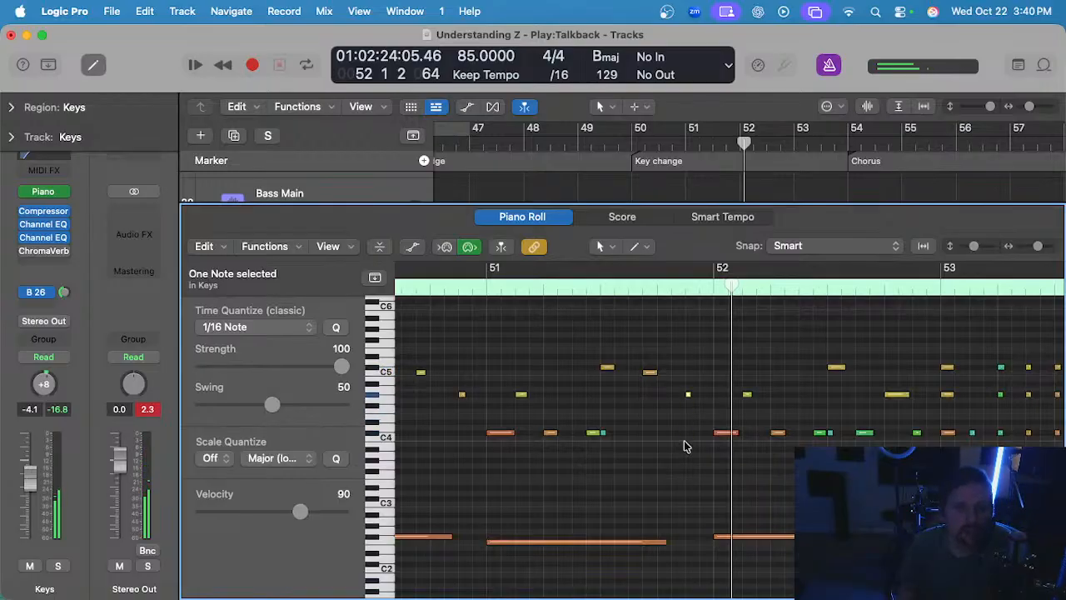
- Play the soloed key-change part from bar 51 to the end of bar 53 to check the transposed note
{"action": "left_click", "coordinate": [485, 286]}
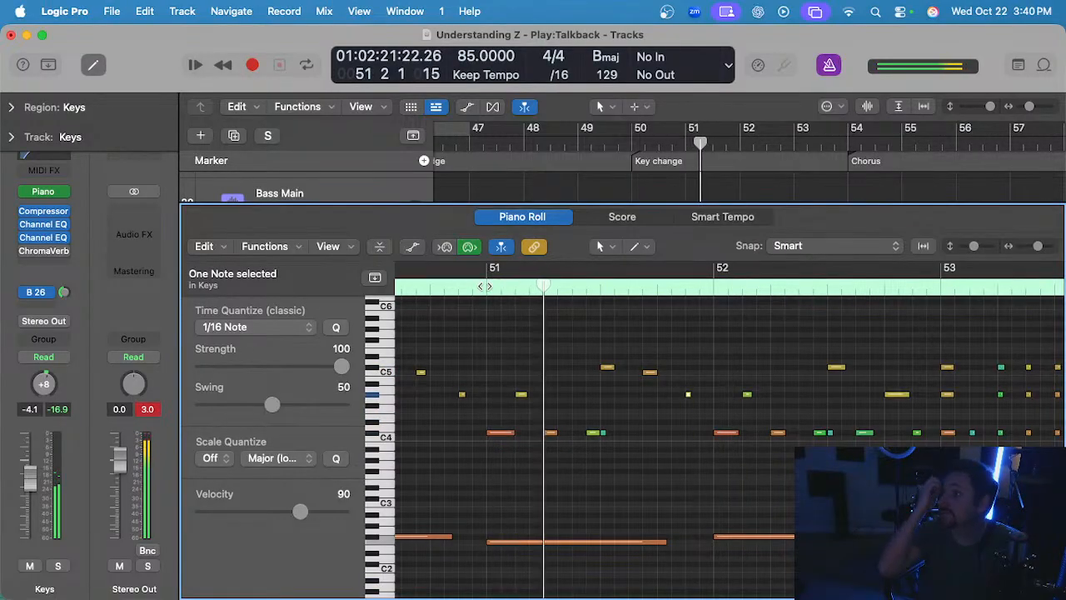
{"action": "key", "text": "s"}
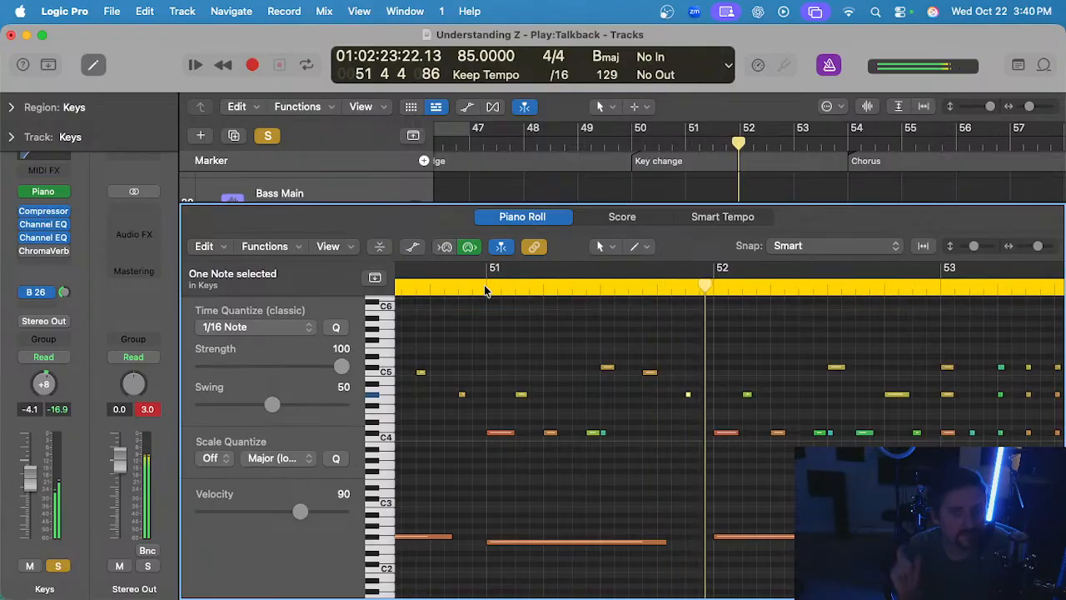
{"action": "scroll", "coordinate": [588, 363], "scroll_direction": "right", "scroll_amount": 3}
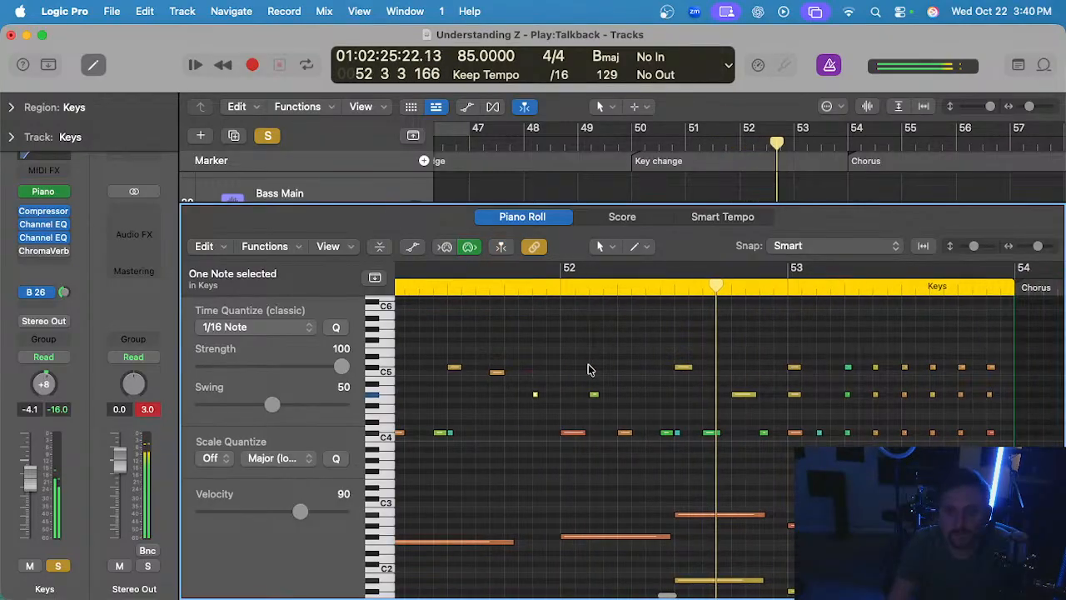
{"action": "scroll", "coordinate": [588, 364], "scroll_direction": "down", "scroll_amount": 4}
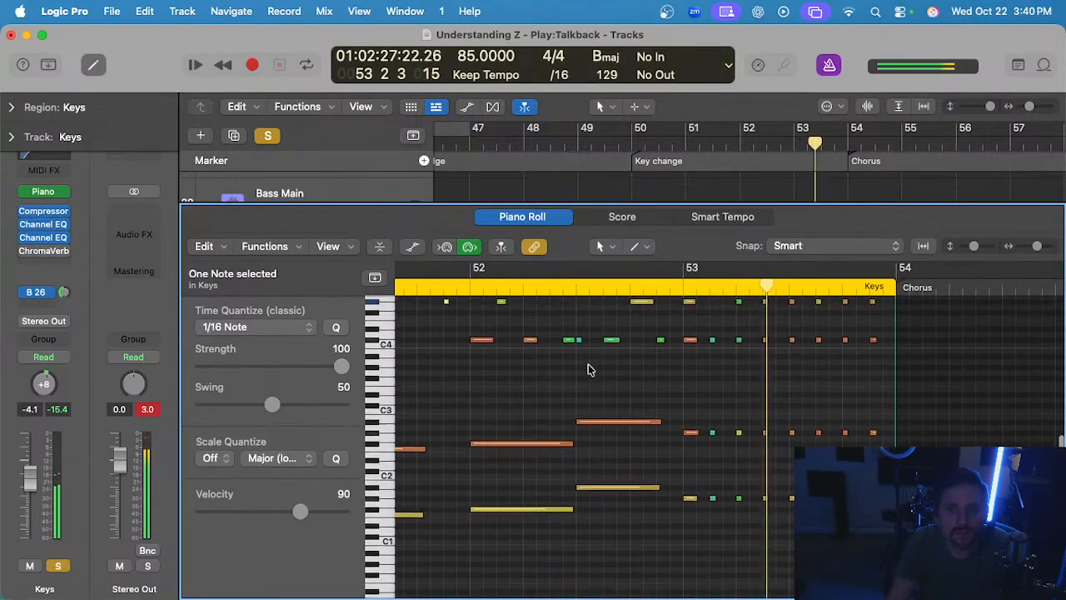
{"action": "scroll", "coordinate": [588, 369], "scroll_direction": "up", "scroll_amount": 4}
{"action": "key", "text": "s"}
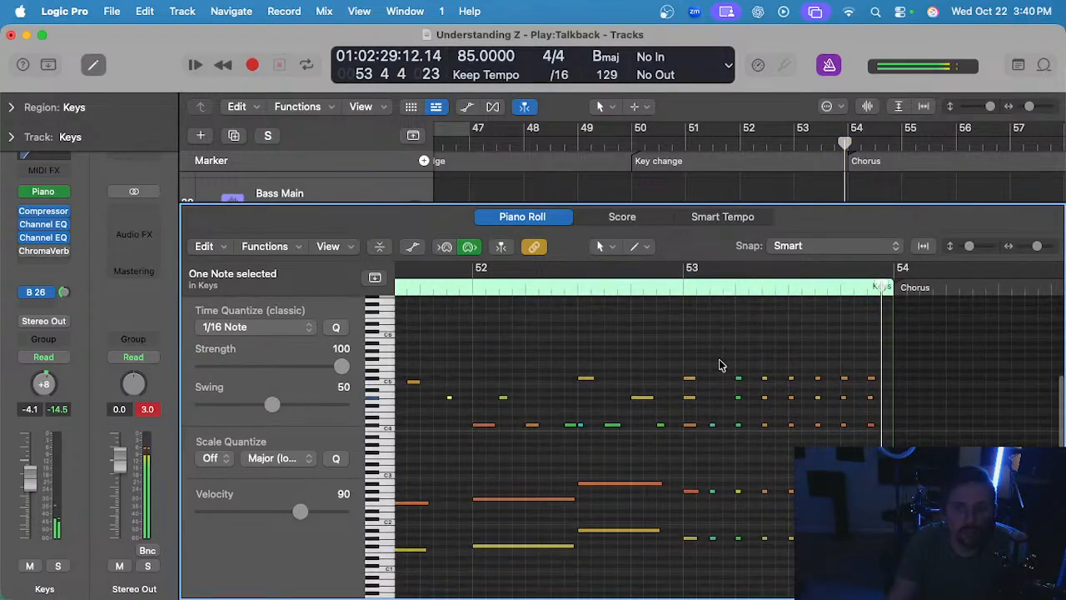
- Set the Piano Roll's automation lane to channel 1 Note Velocity, then hide the lane
{"action": "key", "text": "a"}
{"action": "left_click", "coordinate": [323, 511]}
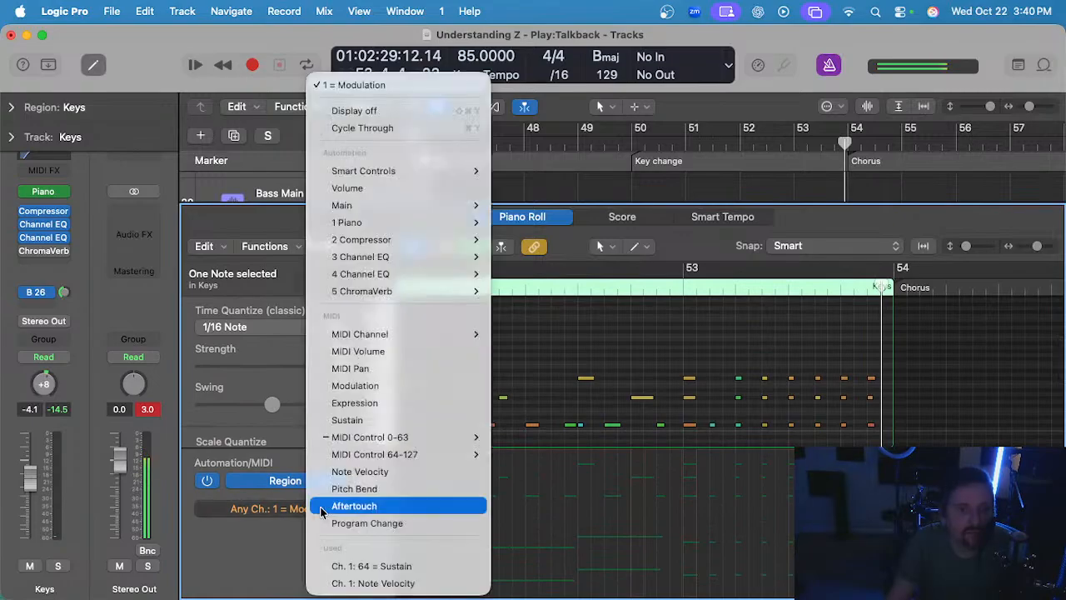
{"action": "left_click", "coordinate": [400, 583]}
{"action": "key", "text": "a"}
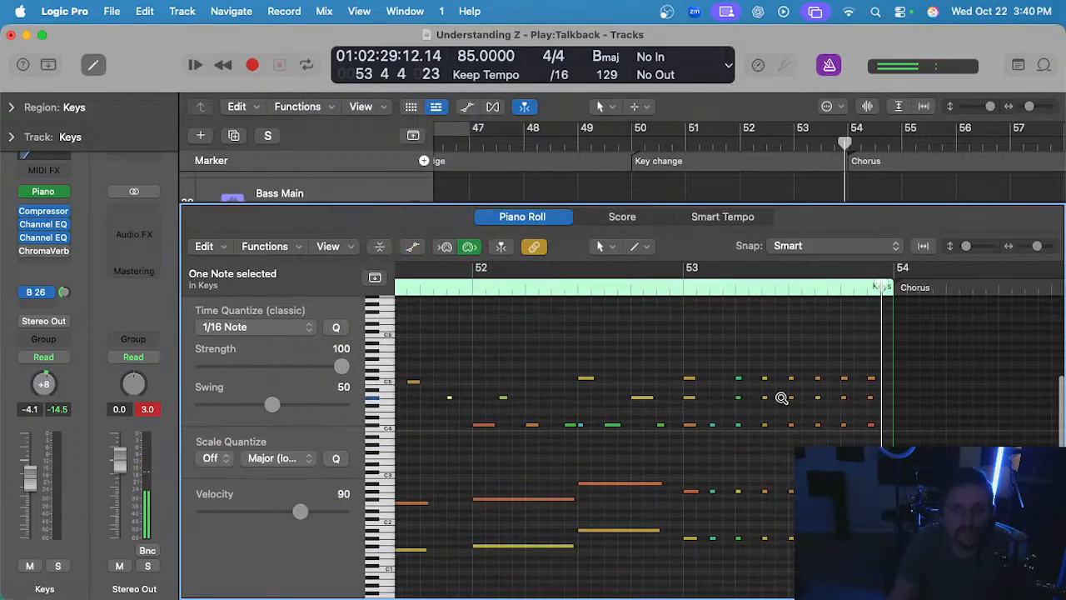
- Select the five-note chord on the downbeat of bar 53 and raise its velocity to 107
{"action": "scroll", "coordinate": [781, 398], "scroll_direction": "up", "scroll_amount": 3}
{"action": "scroll", "coordinate": [730, 380], "scroll_direction": "left", "scroll_amount": 1}
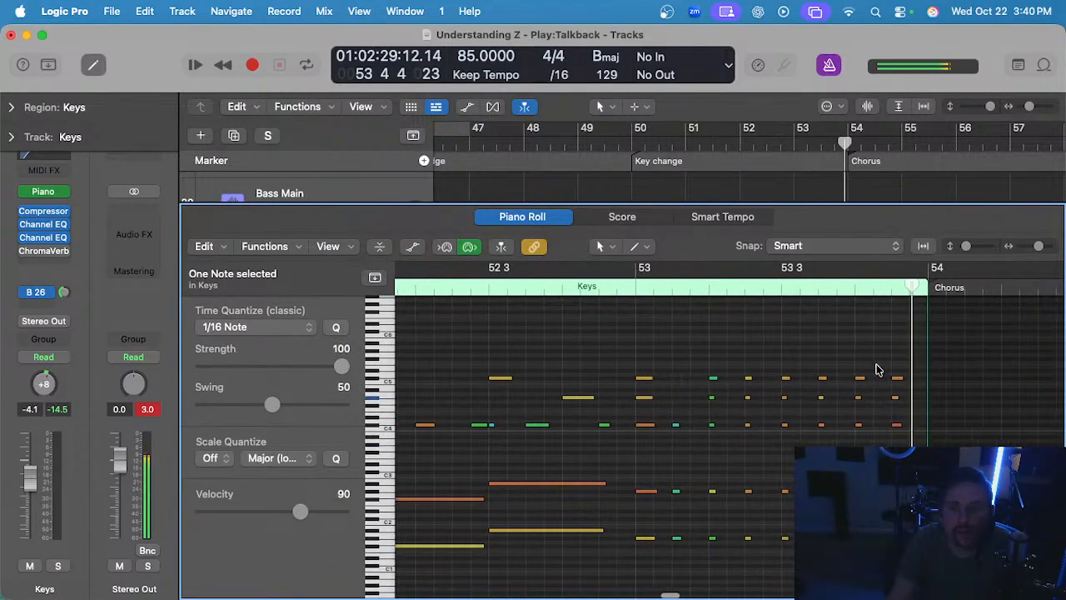
{"action": "scroll", "coordinate": [876, 369], "scroll_direction": "down", "scroll_amount": 2}
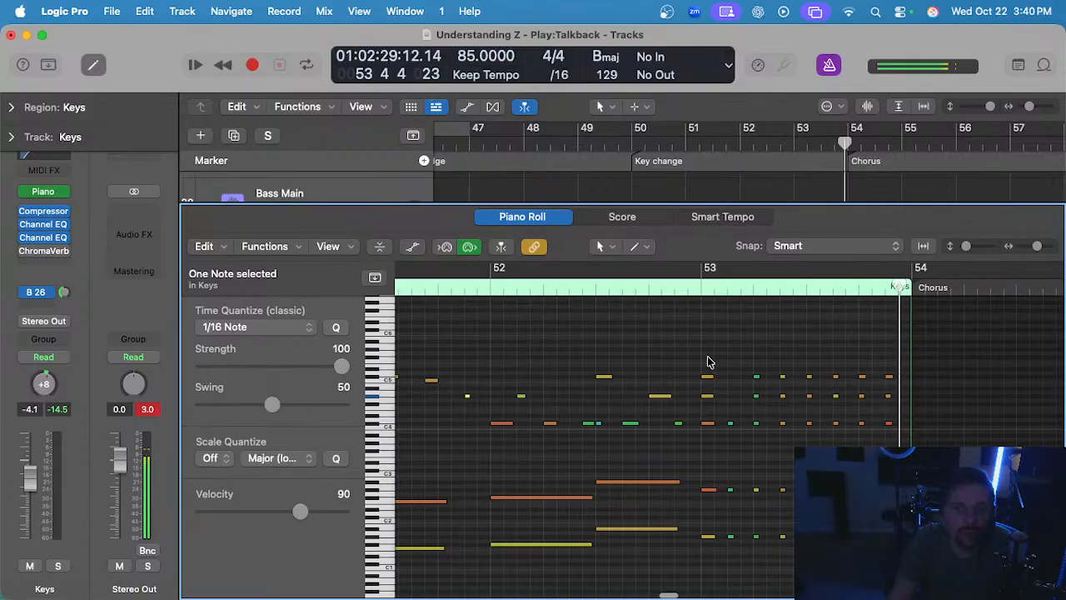
{"action": "left_click_drag", "start_coordinate": [707, 362], "coordinate": [710, 543]}
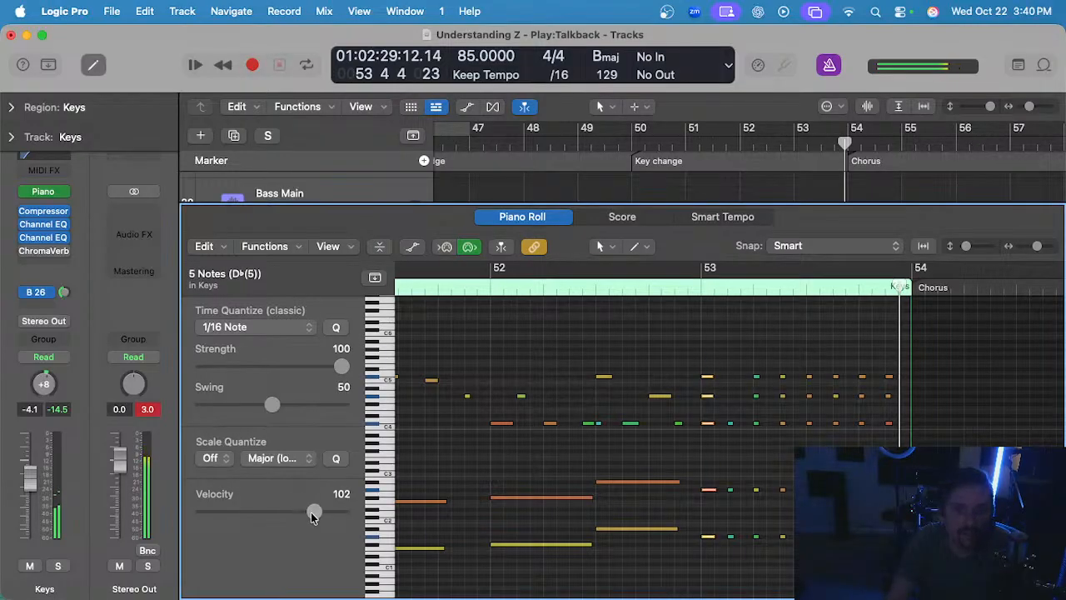
{"action": "left_click", "coordinate": [735, 551]}
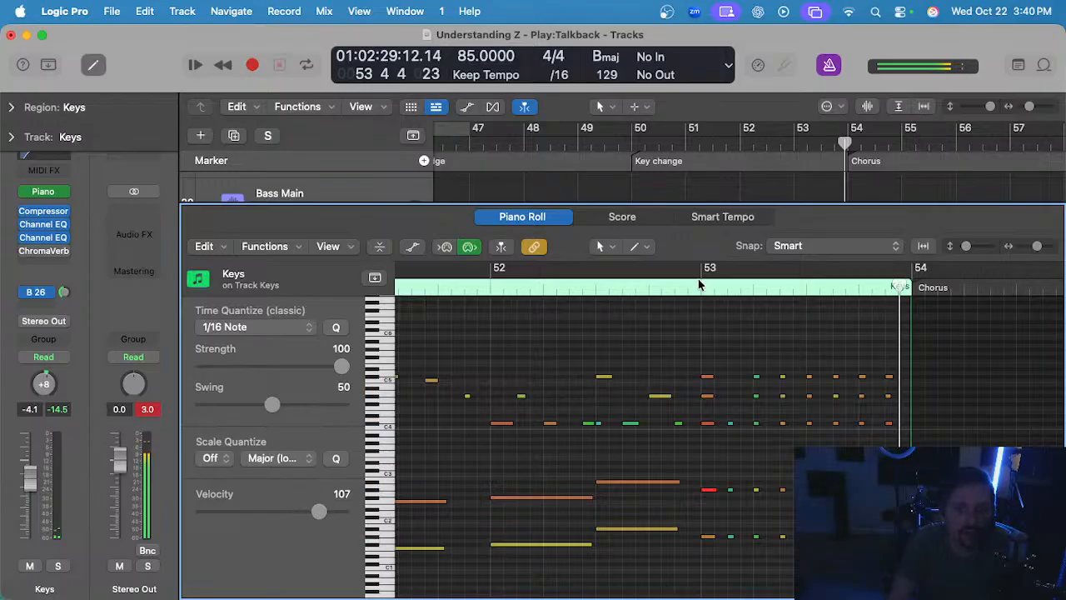
- Play the chords from bar 53 and delete the top note of the bar's third chord
{"action": "left_click", "coordinate": [699, 285]}
{"action": "scroll", "coordinate": [721, 337], "scroll_direction": "down", "scroll_amount": 3}
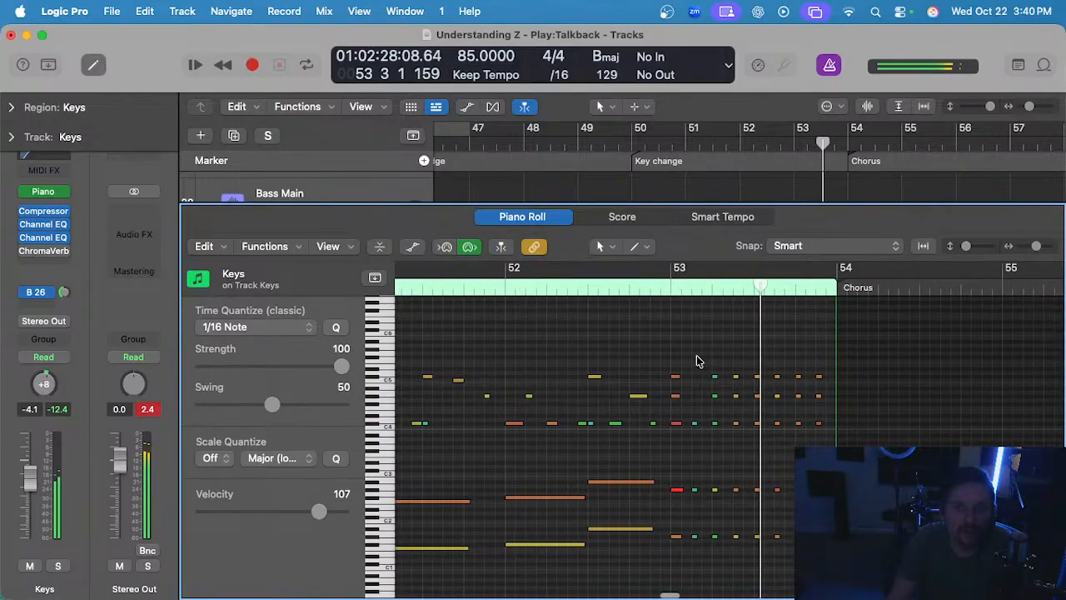
{"action": "scroll", "coordinate": [699, 364], "scroll_direction": "up", "scroll_amount": 4}
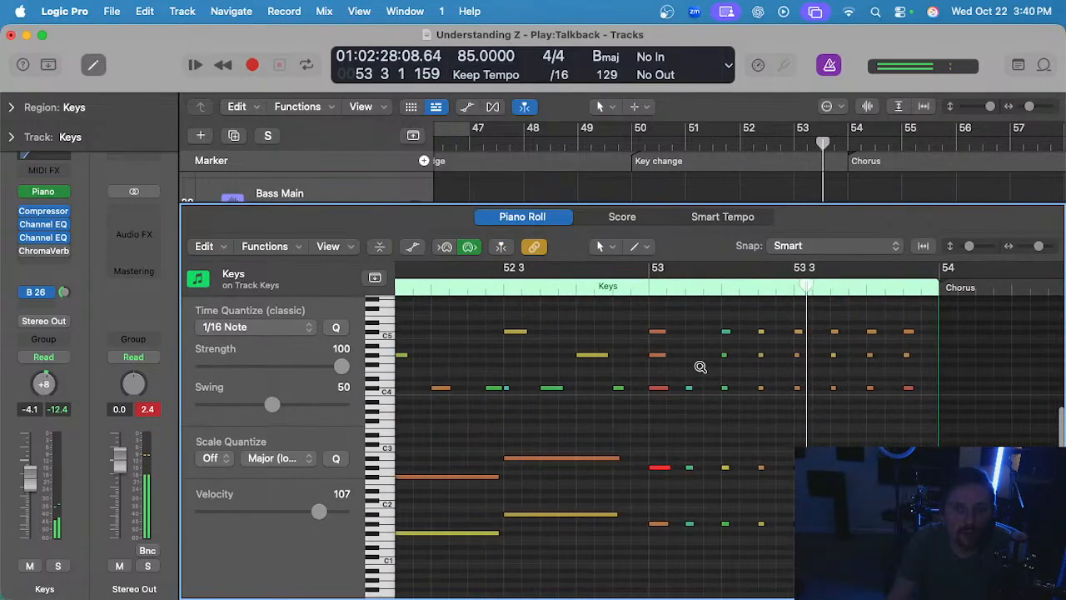
{"action": "scroll", "coordinate": [703, 370], "scroll_direction": "down", "scroll_amount": 2}
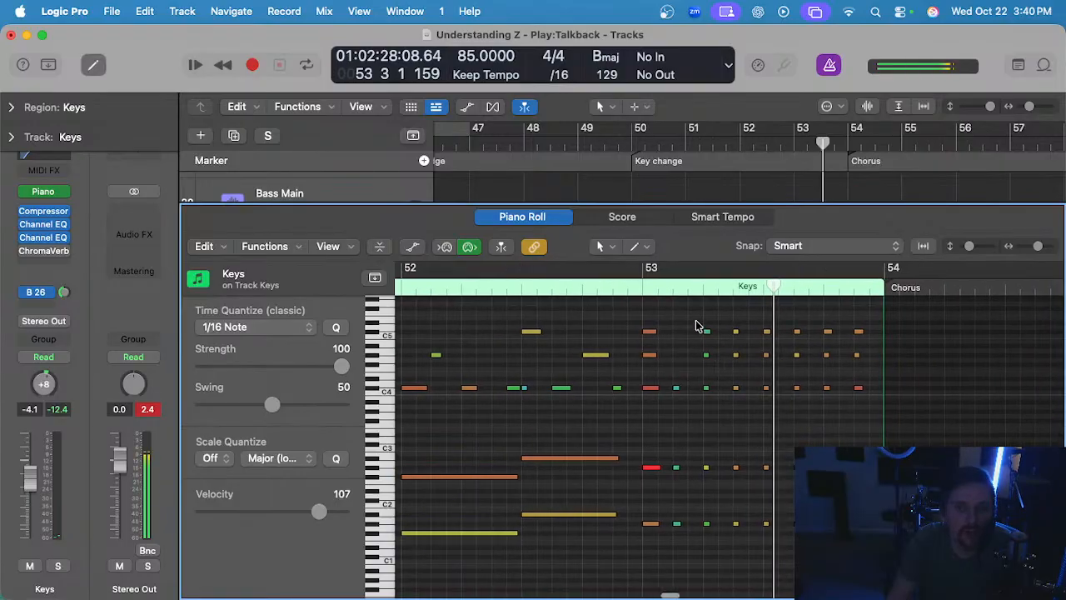
{"action": "left_click", "coordinate": [704, 331]}
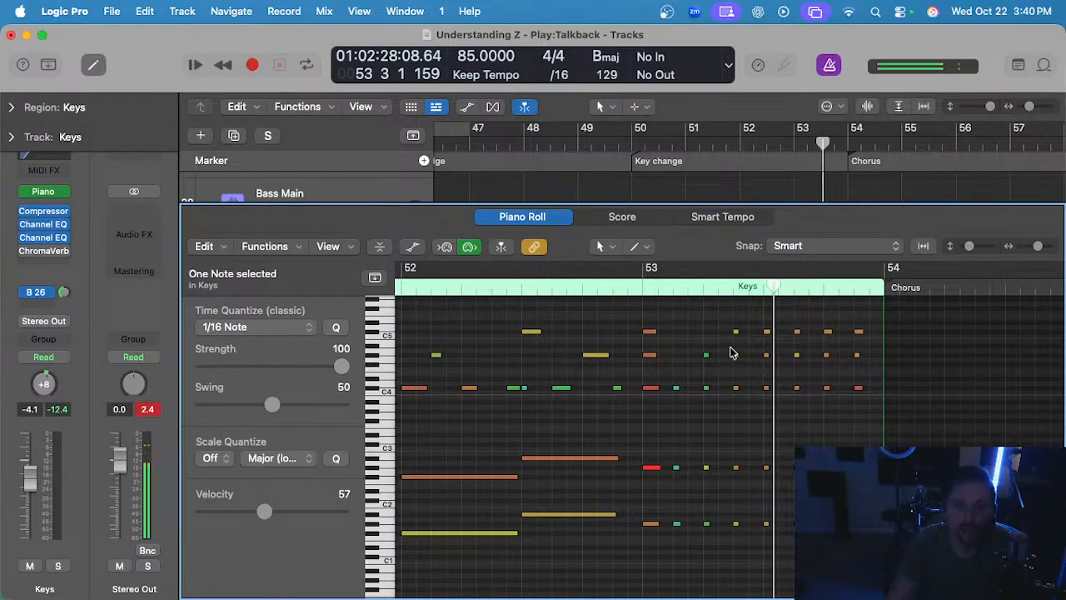
- Select the repeated chords after bar 53's downbeat and draw a rising velocity ramp across them, starting at about 25
{"action": "scroll", "coordinate": [730, 353], "scroll_direction": "left", "scroll_amount": 1}
{"action": "left_click_drag", "start_coordinate": [872, 316], "coordinate": [680, 548]}
{"action": "key", "text": "a"}
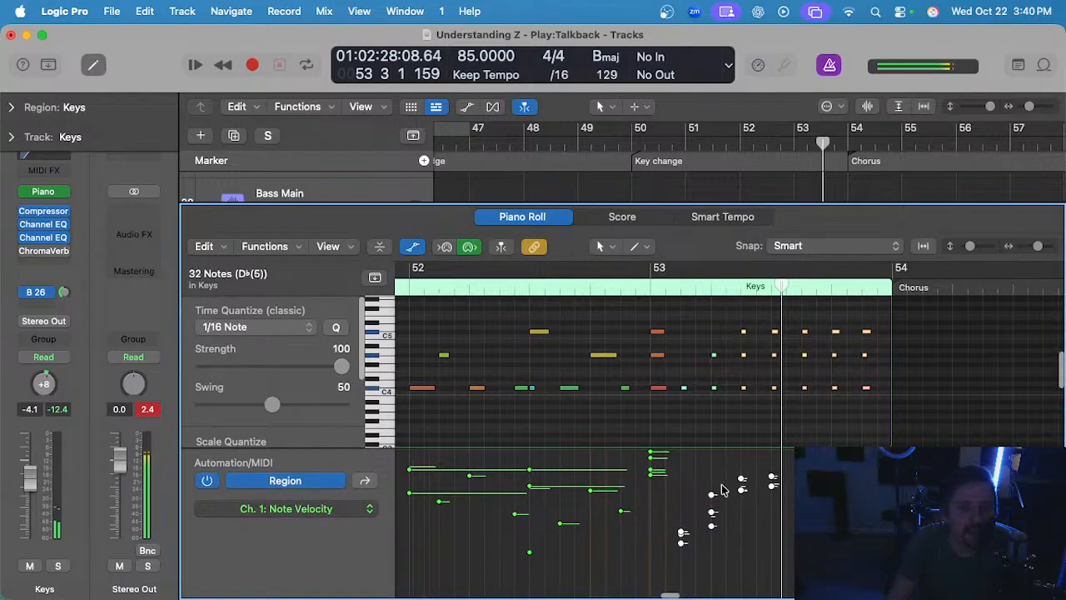
{"action": "left_click_drag", "start_coordinate": [672, 574], "coordinate": [893, 442]}
{"action": "key", "text": "a"}
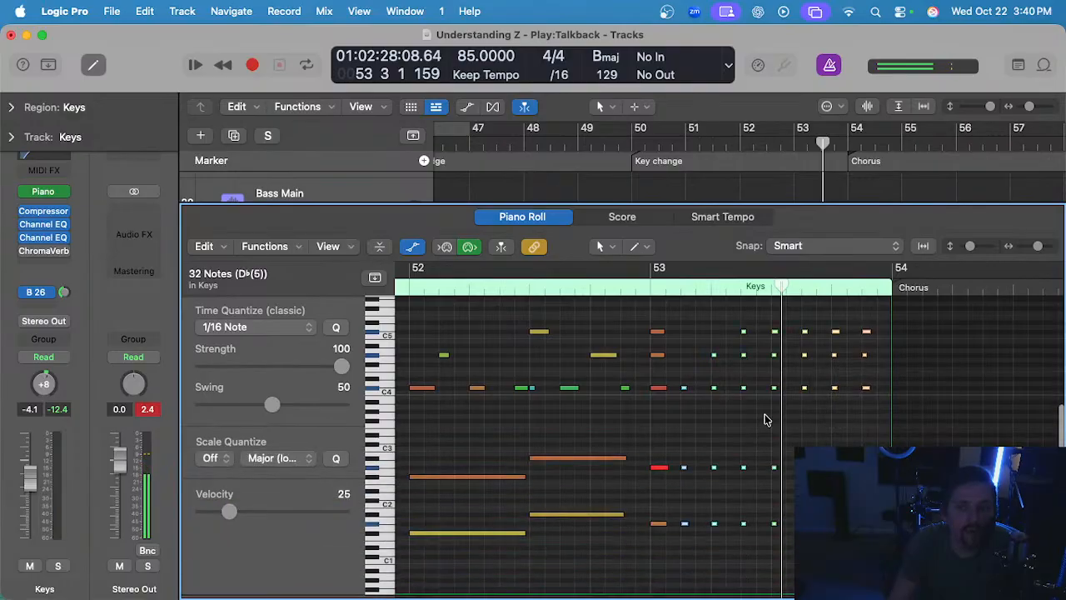
- Deselect the notes and play from bar 53 into bar 54 to check the velocity ramp
{"action": "left_click", "coordinate": [704, 447]}
{"action": "left_click", "coordinate": [642, 287]}
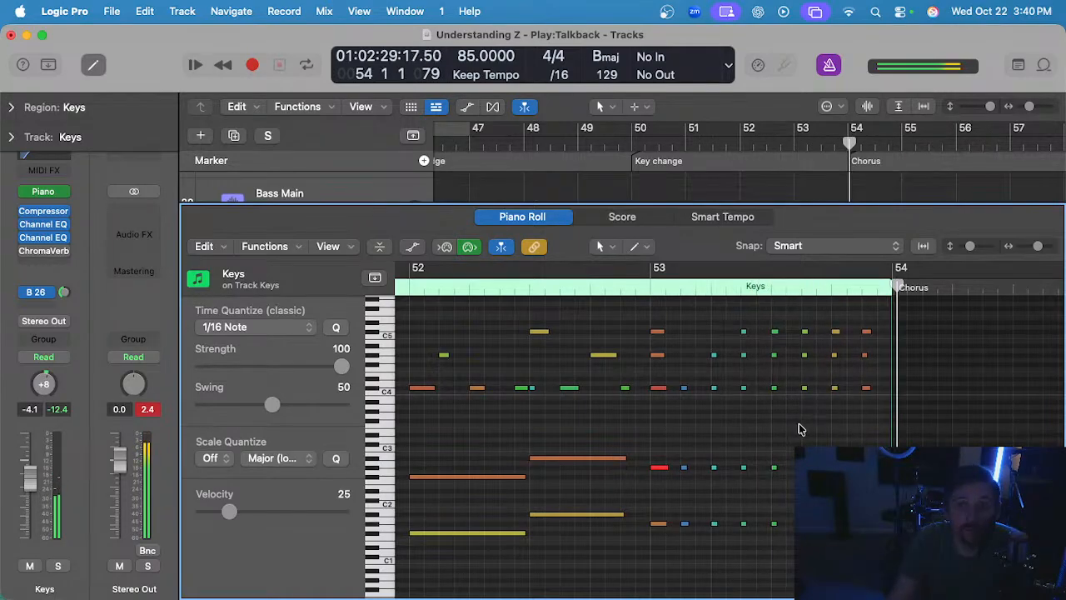
{"action": "scroll", "coordinate": [794, 426], "scroll_direction": "right", "scroll_amount": 1}
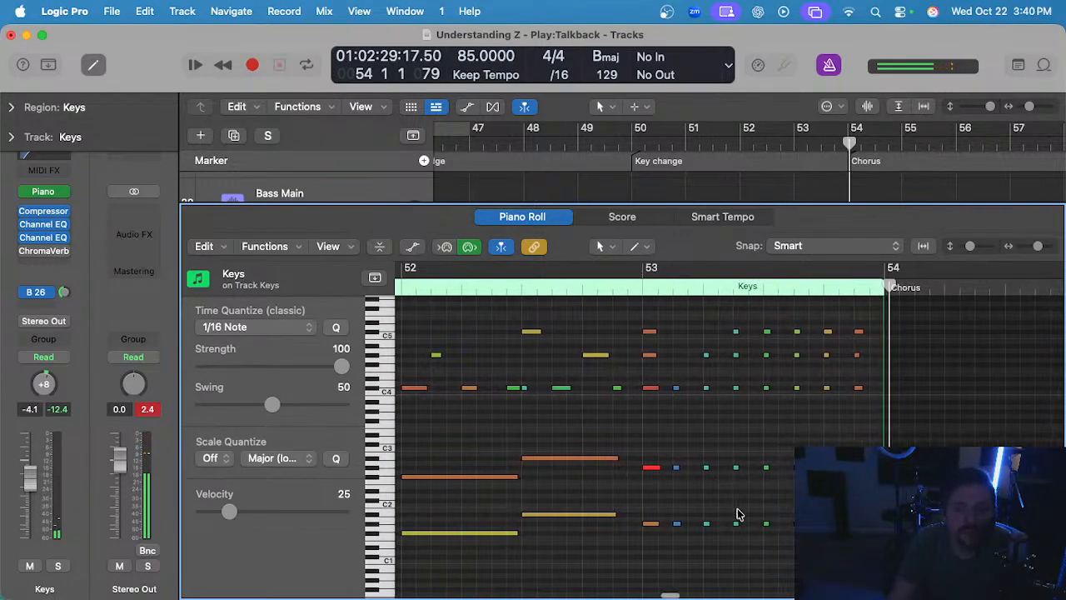
{"action": "key", "text": "a"}
{"action": "key", "text": "a"}
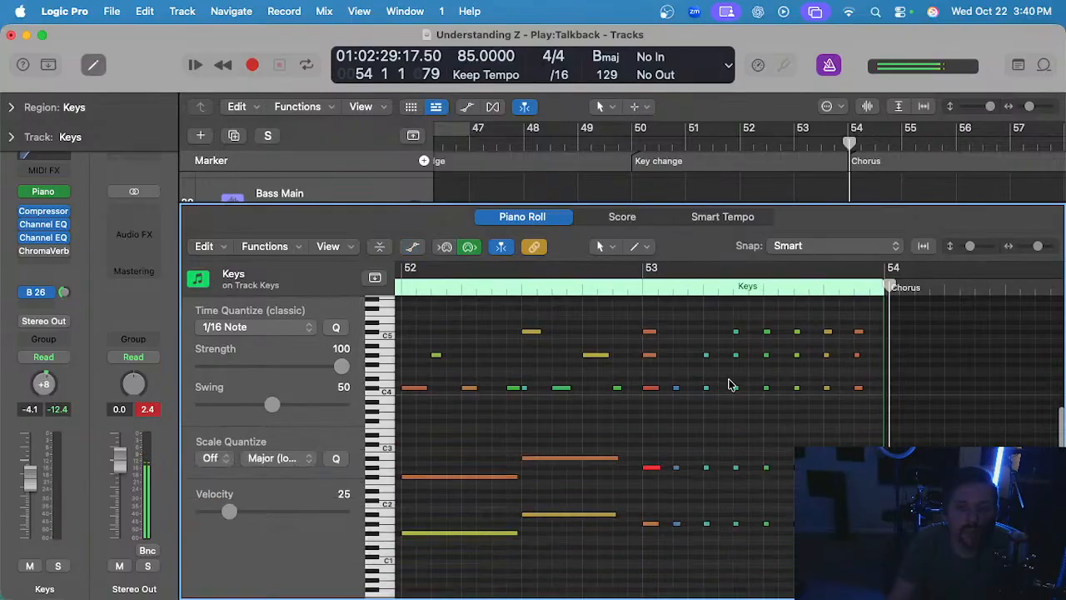
- Redraw the rising velocity ramp from bar 53's third chord to the last one and play from bar 53
{"action": "mouse_move", "coordinate": [872, 548]}
{"action": "left_mouse_down"}
{"action": "mouse_move", "coordinate": [794, 314]}
{"action": "mouse_move", "coordinate": [679, 324]}
{"action": "mouse_move", "coordinate": [688, 318]}
{"action": "left_mouse_up"}
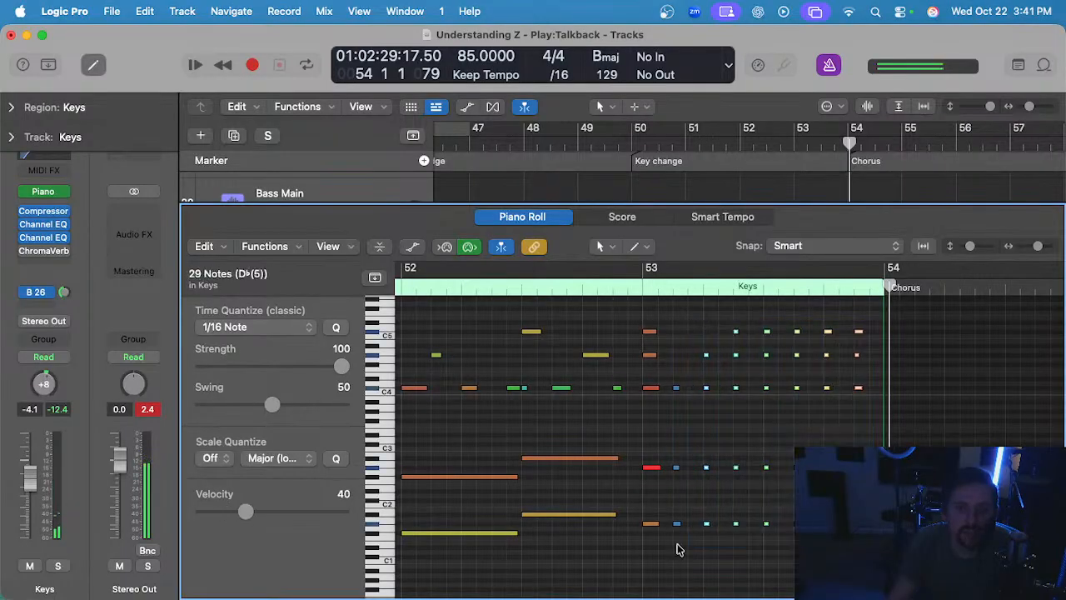
{"action": "key", "text": "a"}
{"action": "mouse_move", "coordinate": [701, 545]}
{"action": "left_mouse_down"}
{"action": "mouse_move", "coordinate": [724, 519]}
{"action": "mouse_move", "coordinate": [873, 443]}
{"action": "left_mouse_up"}
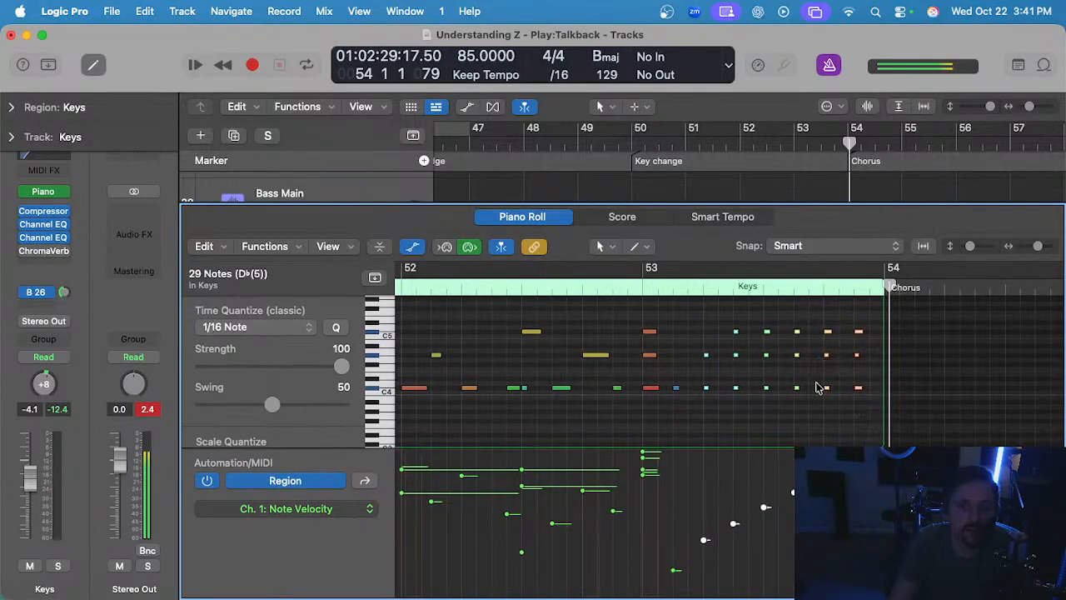
{"action": "left_click", "coordinate": [640, 284]}
{"action": "key", "text": "space"}
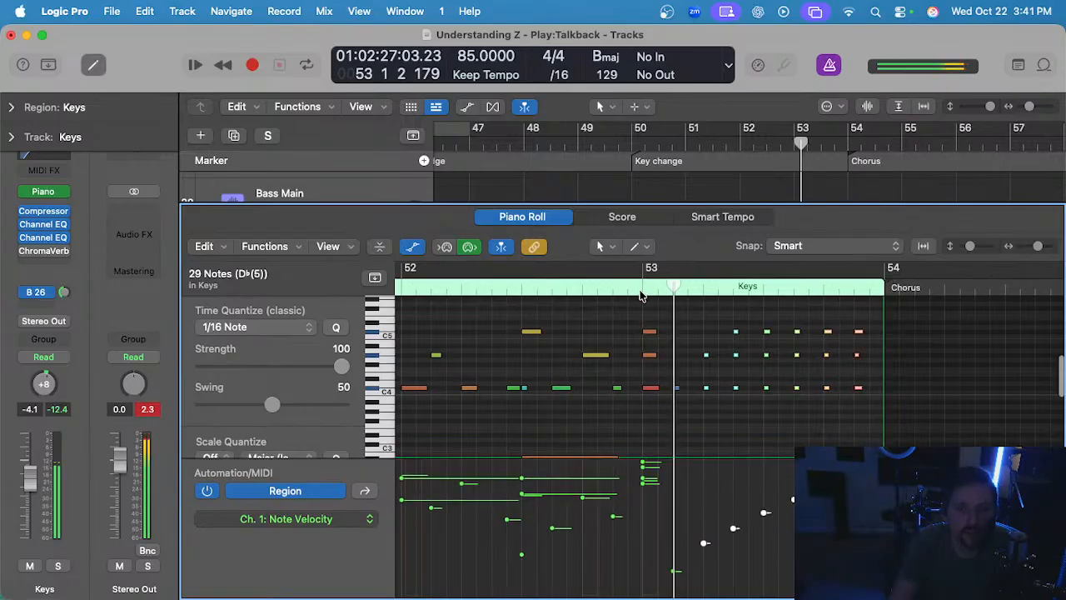
- Hide the velocity lane, deselect the notes, and play bar 53 with the Keys track soloed
{"action": "key", "text": "a"}
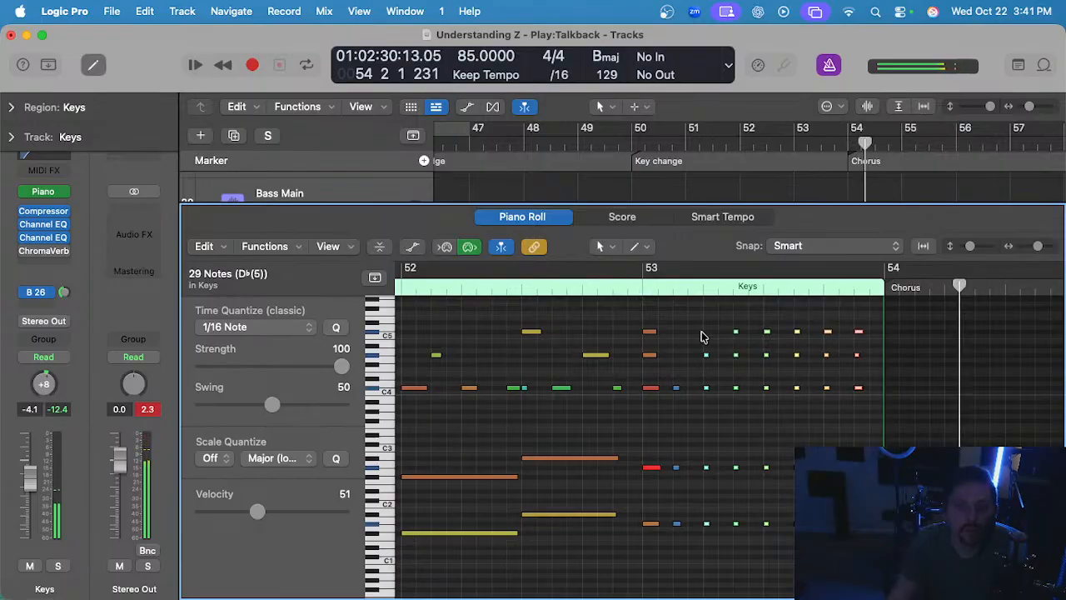
{"action": "left_click", "coordinate": [699, 337]}
{"action": "left_click", "coordinate": [640, 291]}
{"action": "key", "text": "s"}
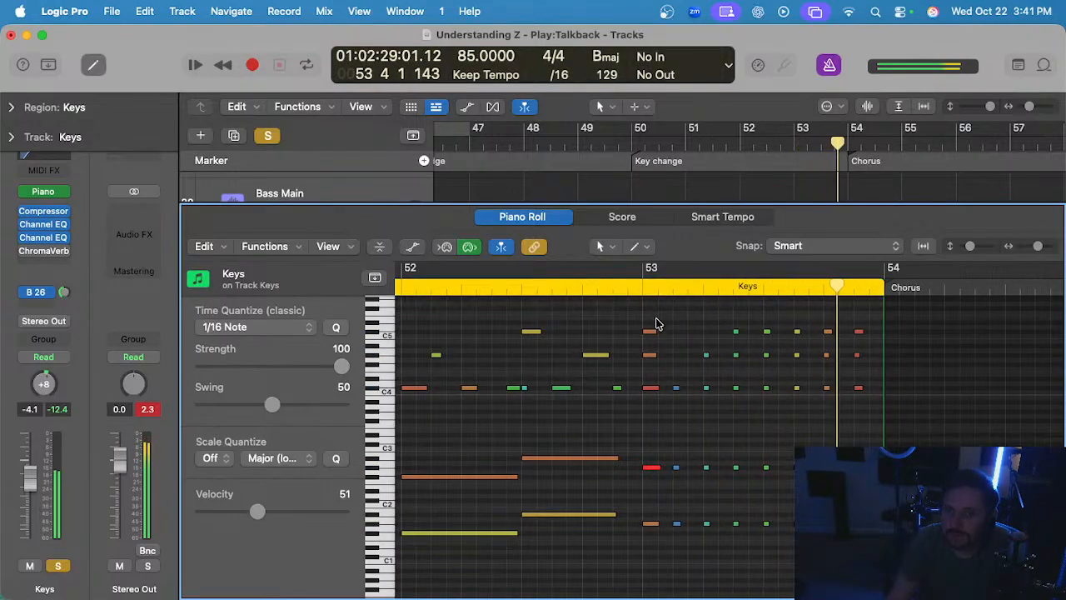
- Close the Piano Roll, unsolo the Keys track and deselect its region in the arrangement
{"action": "key", "text": "e"}
{"action": "key", "text": "s"}
{"action": "left_click", "coordinate": [749, 335]}
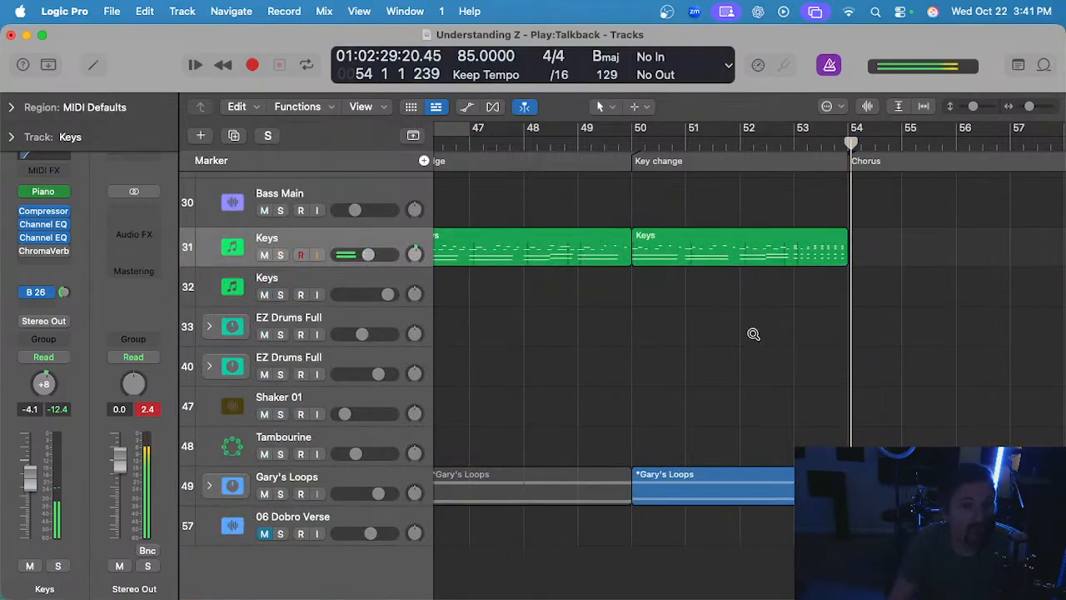
- Play the full arrangement from the start of the bridge at bar 46 to check the new Keys parts in context
{"action": "key", "text": "super+Left"}
{"action": "scroll", "coordinate": [733, 215], "scroll_direction": "up", "scroll_amount": 3}
{"action": "key", "text": "super+Left"}
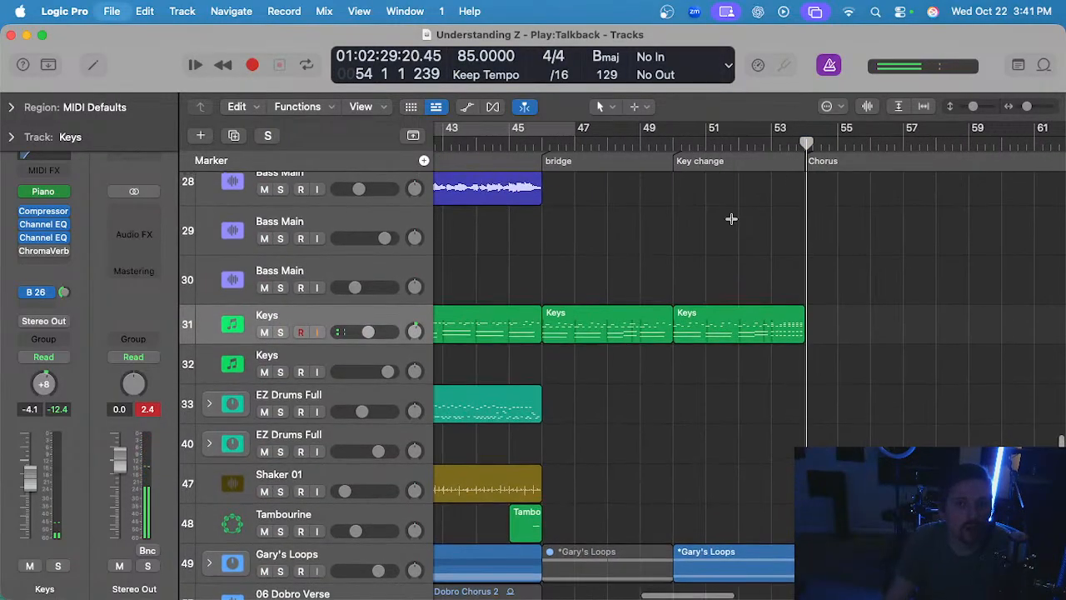
{"action": "left_click", "coordinate": [558, 140]}
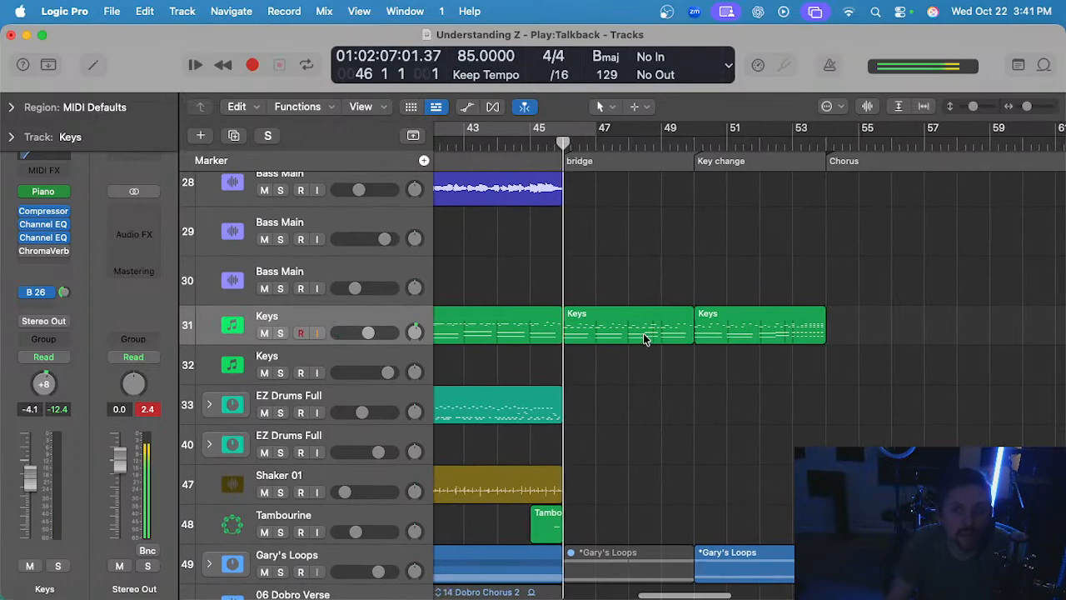
{"action": "key", "text": "super+Left"}
{"action": "scroll", "coordinate": [662, 409], "scroll_direction": "up", "scroll_amount": 3}
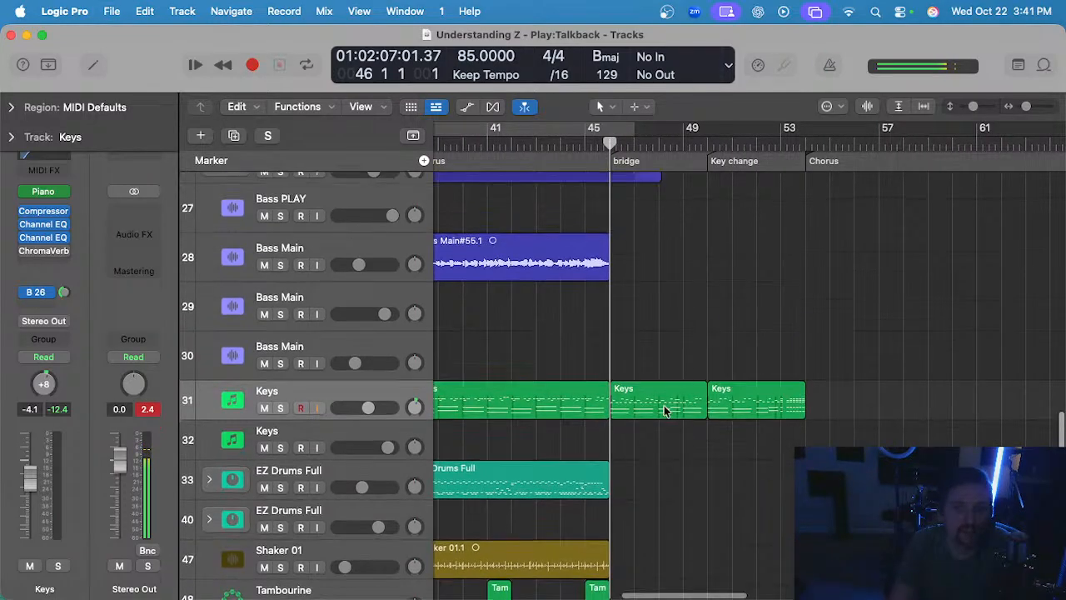
{"action": "key", "text": "space"}
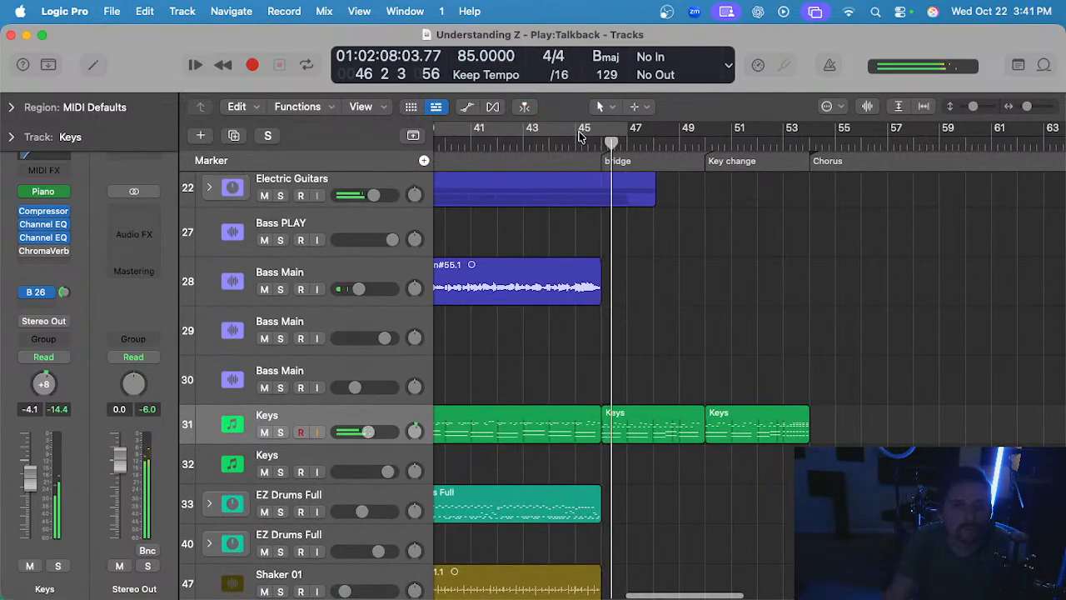
{"action": "key", "text": "super+Left"}
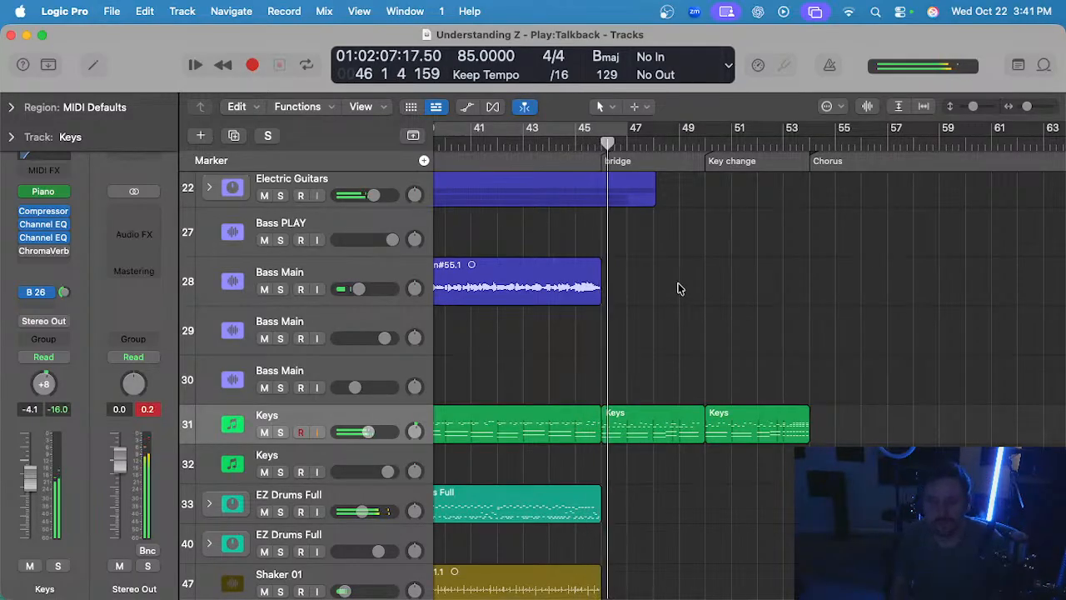
{"action": "scroll", "coordinate": [682, 287], "scroll_direction": "down", "scroll_amount": 2}
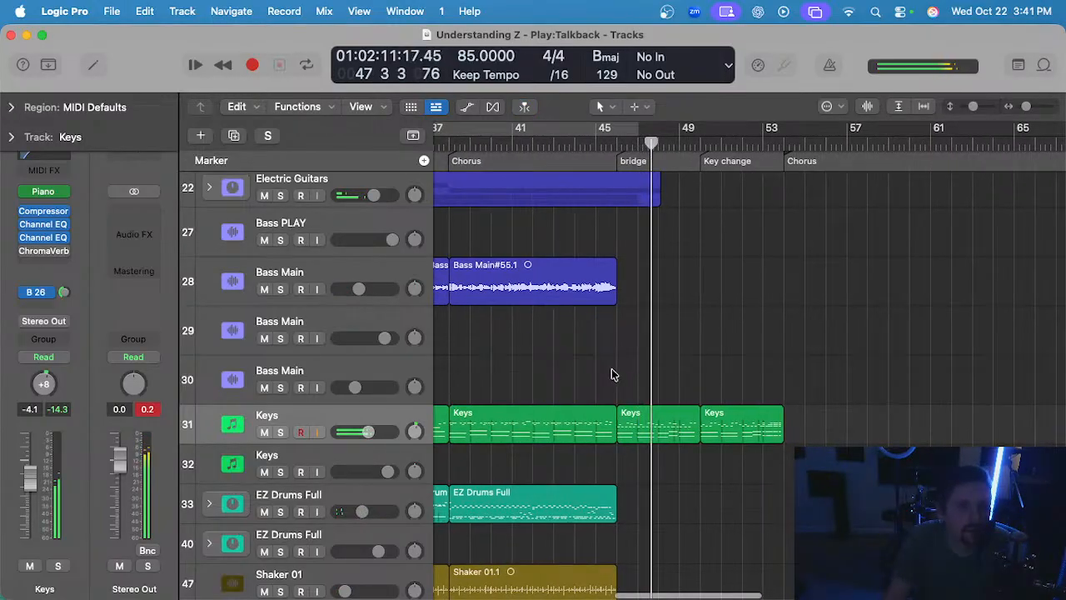
- Look through the whole track list during playback and replay the bridge from its start
{"action": "scroll", "coordinate": [603, 373], "scroll_direction": "up", "scroll_amount": 12}
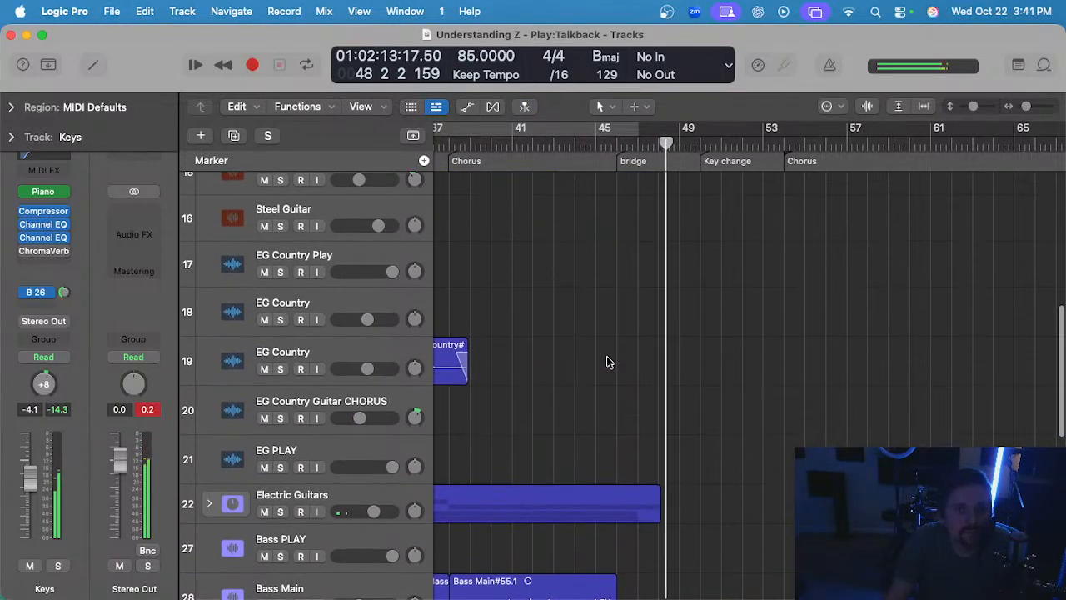
{"action": "scroll", "coordinate": [606, 358], "scroll_direction": "down", "scroll_amount": 1}
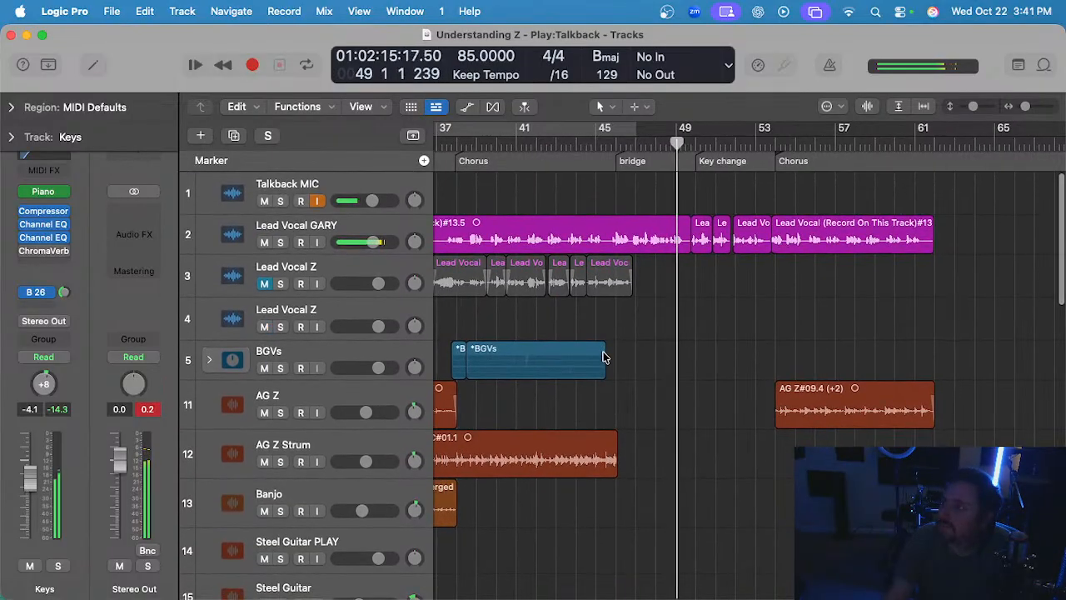
{"action": "scroll", "coordinate": [609, 353], "scroll_direction": "down", "scroll_amount": 15}
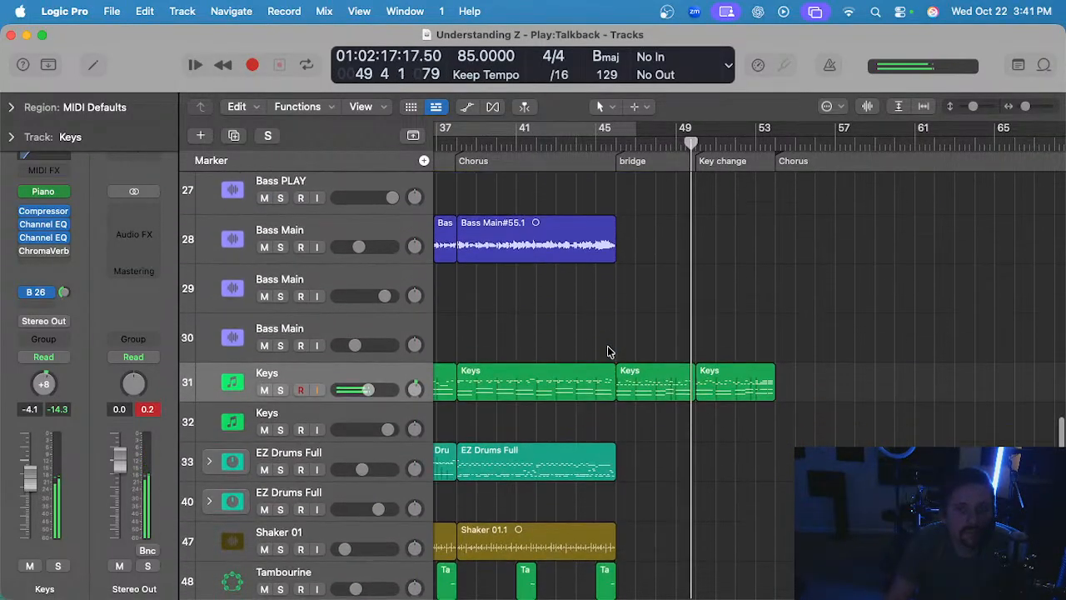
{"action": "scroll", "coordinate": [645, 317], "scroll_direction": "up", "scroll_amount": 15}
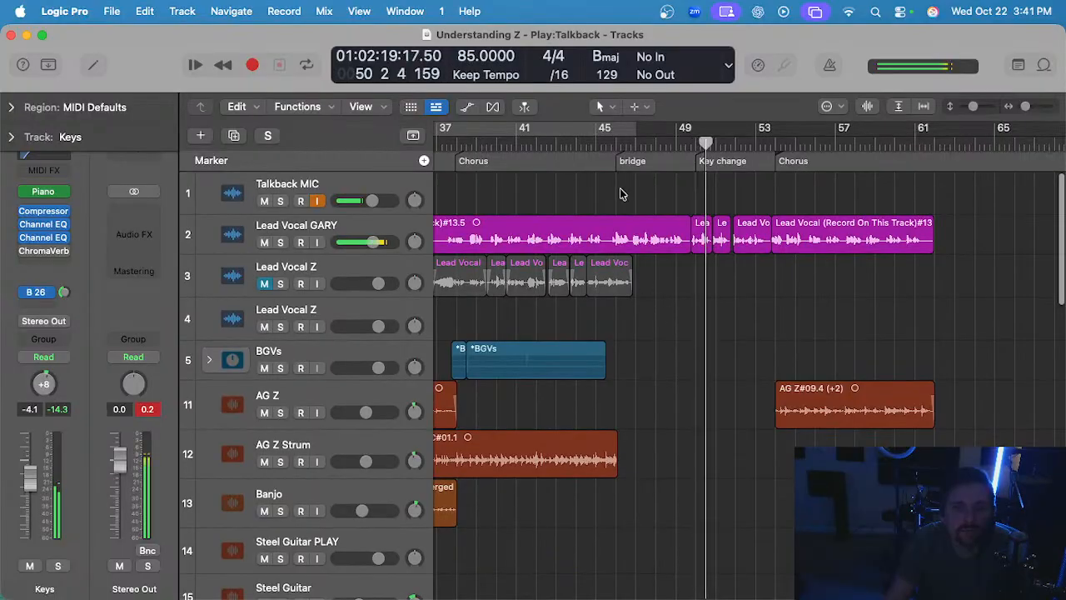
{"action": "scroll", "coordinate": [663, 300], "scroll_direction": "down", "scroll_amount": 1}
{"action": "left_click", "coordinate": [612, 159]}
{"action": "scroll", "coordinate": [658, 274], "scroll_direction": "up", "scroll_amount": 3}
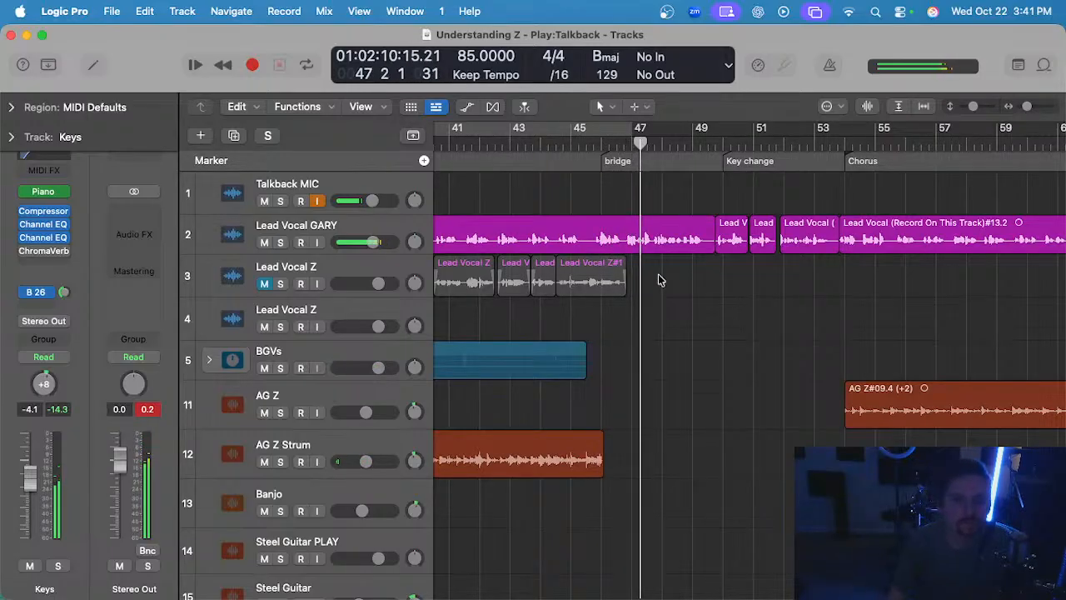
- Return the playhead to bar 45 and spot-check the key change section around bar 50
{"action": "left_click", "coordinate": [574, 143]}
{"action": "key", "text": "super+Left"}
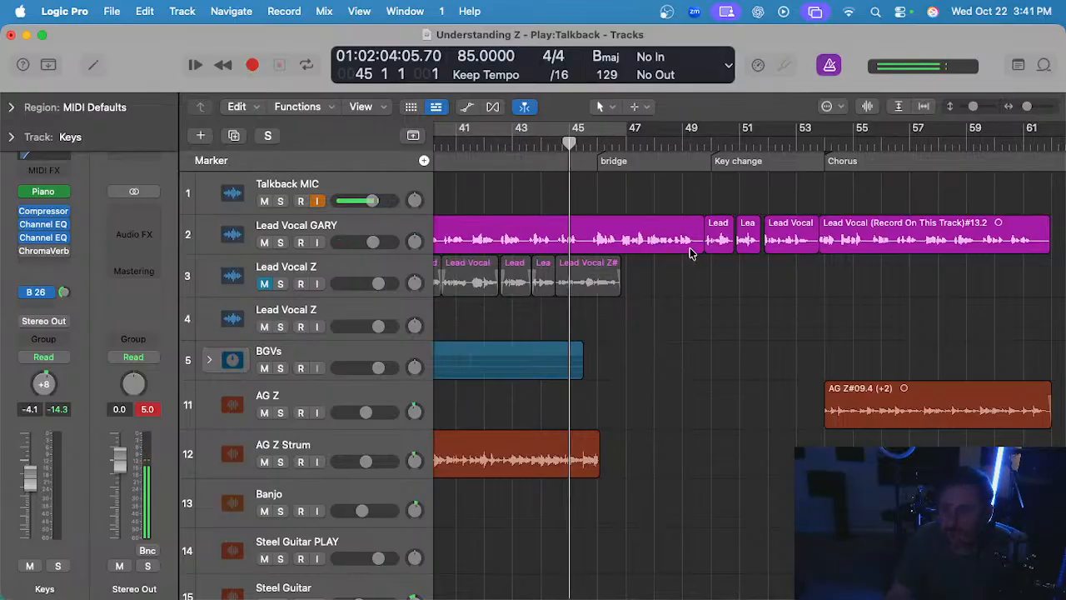
{"action": "scroll", "coordinate": [639, 283], "scroll_direction": "up", "scroll_amount": 3}
{"action": "scroll", "coordinate": [580, 375], "scroll_direction": "down", "scroll_amount": 2}
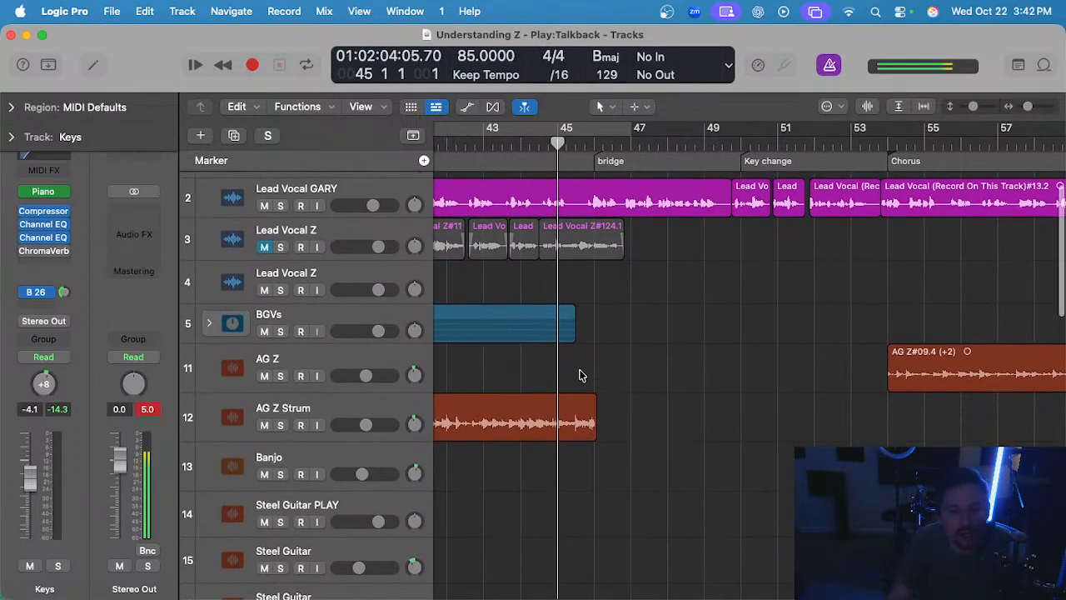
{"action": "left_click", "coordinate": [752, 150]}
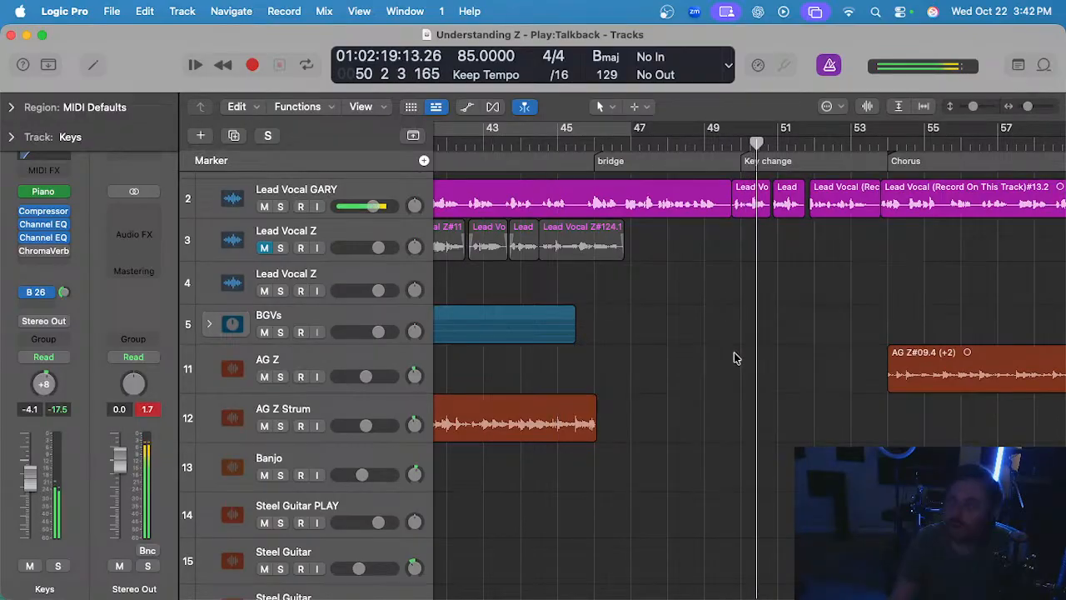
{"action": "scroll", "coordinate": [741, 300], "scroll_direction": "down", "scroll_amount": 2}
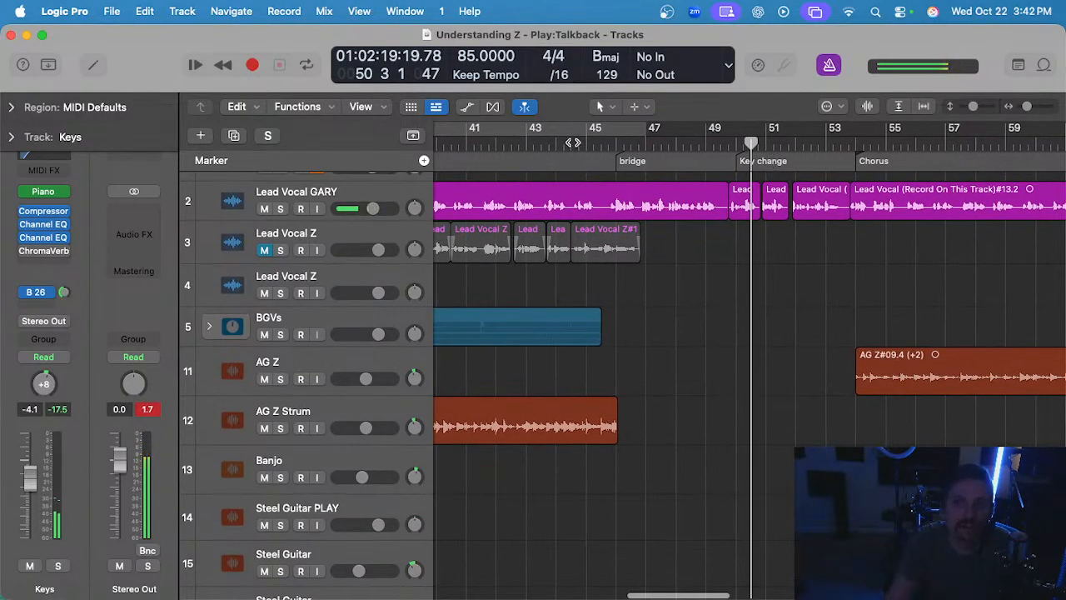
- Place the playhead at bar 42, ahead of the bridge, and save the project
{"action": "left_click", "coordinate": [556, 143]}
{"action": "scroll", "coordinate": [626, 269], "scroll_direction": "up", "scroll_amount": 1}
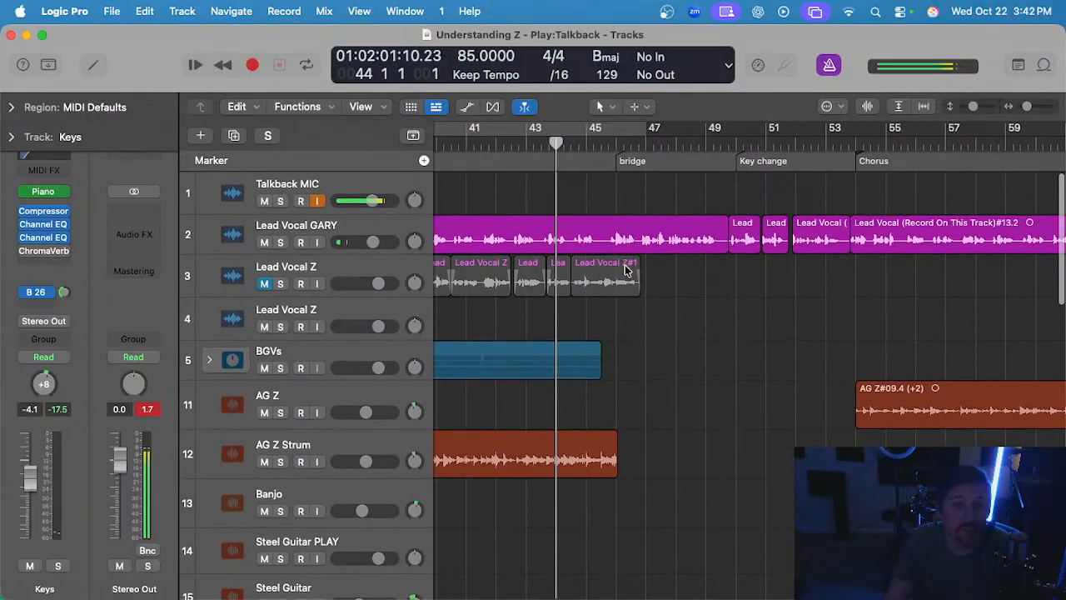
{"action": "scroll", "coordinate": [626, 269], "scroll_direction": "up", "scroll_amount": 1}
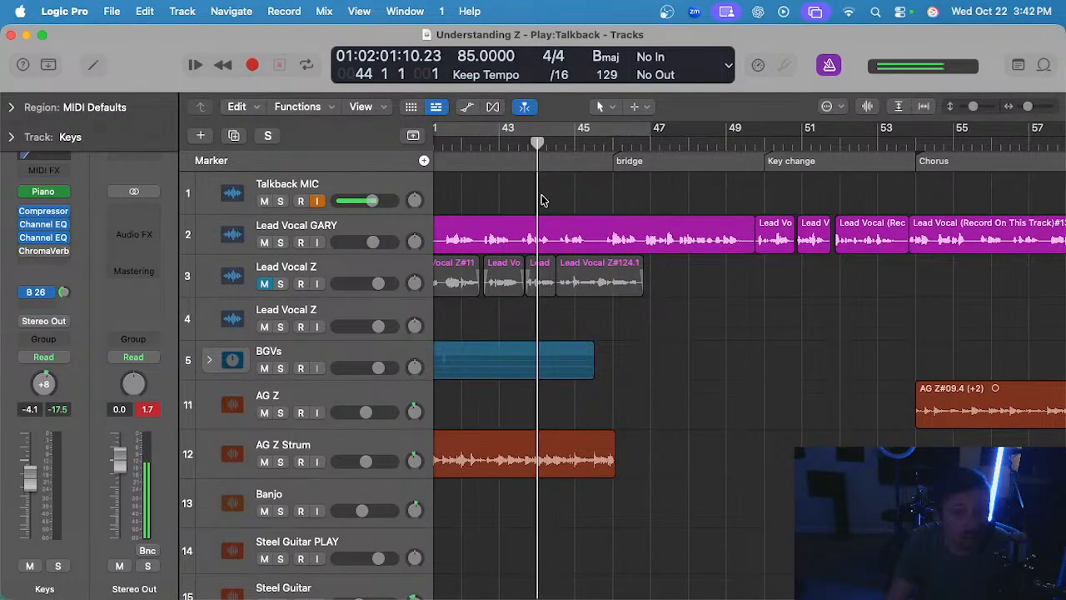
{"action": "scroll", "coordinate": [544, 202], "scroll_direction": "down", "scroll_amount": 1}
{"action": "key", "text": "super+s"}
{"action": "left_click", "coordinate": [475, 143]}
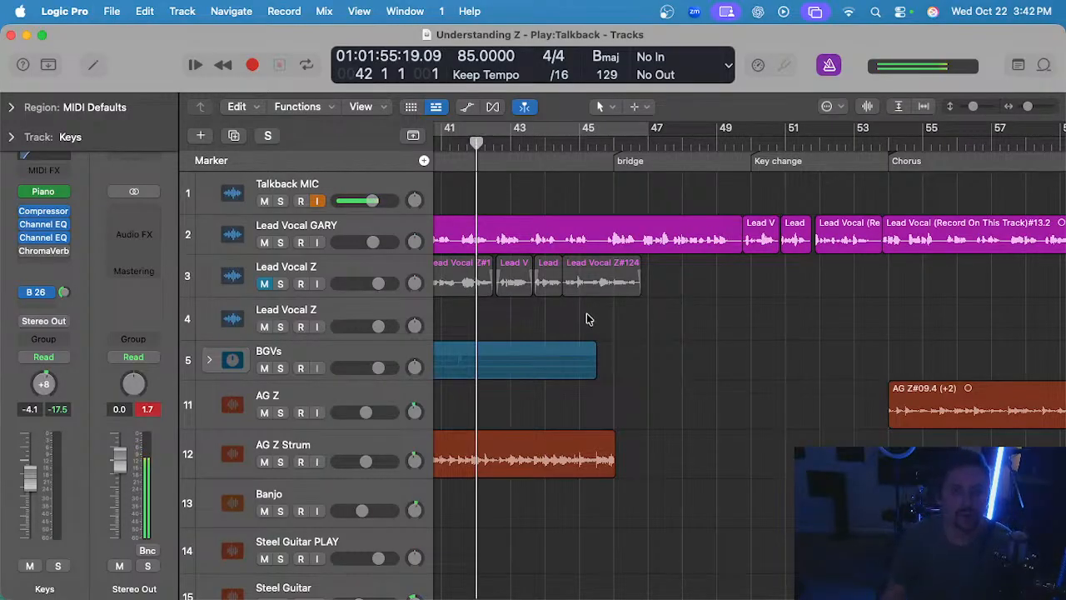
{"action": "scroll", "coordinate": [587, 313], "scroll_direction": "down", "scroll_amount": 1}
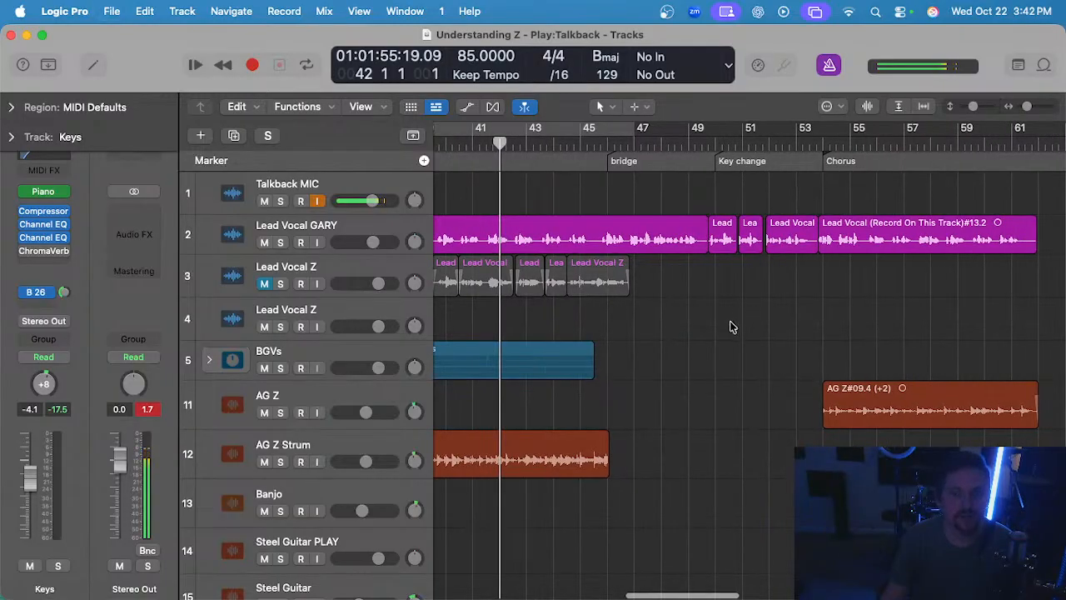
{"action": "key", "text": "super+s"}
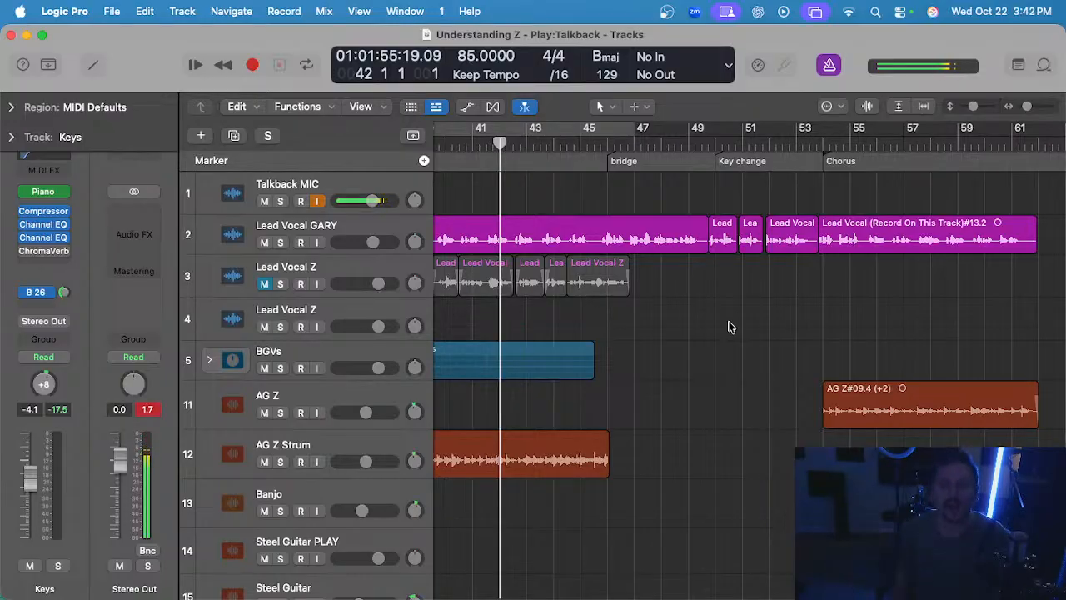
{"action": "key", "text": "super+s"}
- Select the empty second EZ Drums Full track, number 40, for recording
{"action": "scroll", "coordinate": [613, 350], "scroll_direction": "down", "scroll_amount": 15}
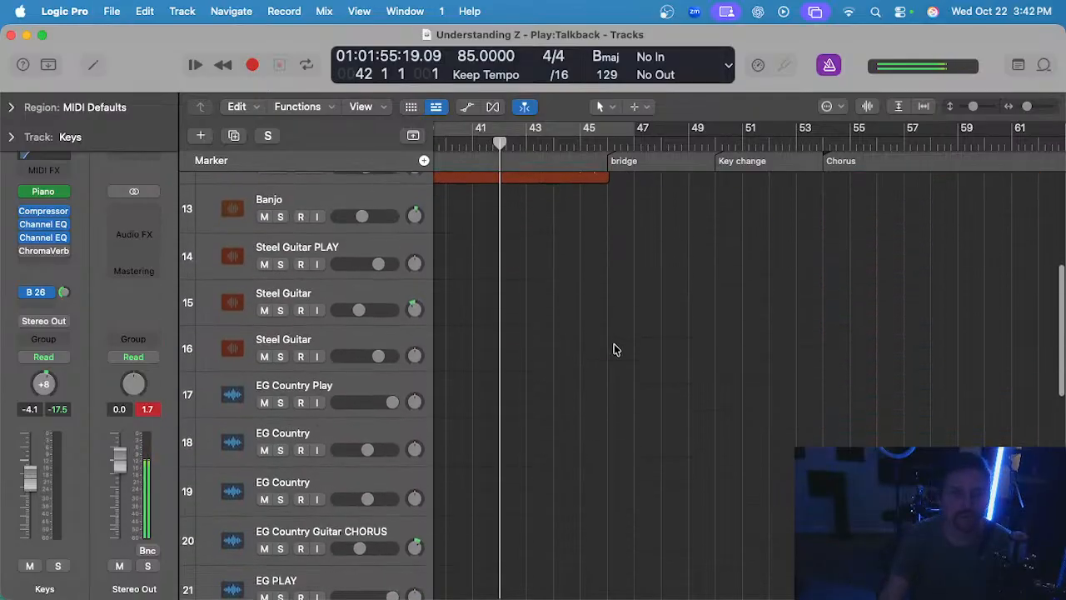
{"action": "scroll", "coordinate": [607, 350], "scroll_direction": "down", "scroll_amount": 5}
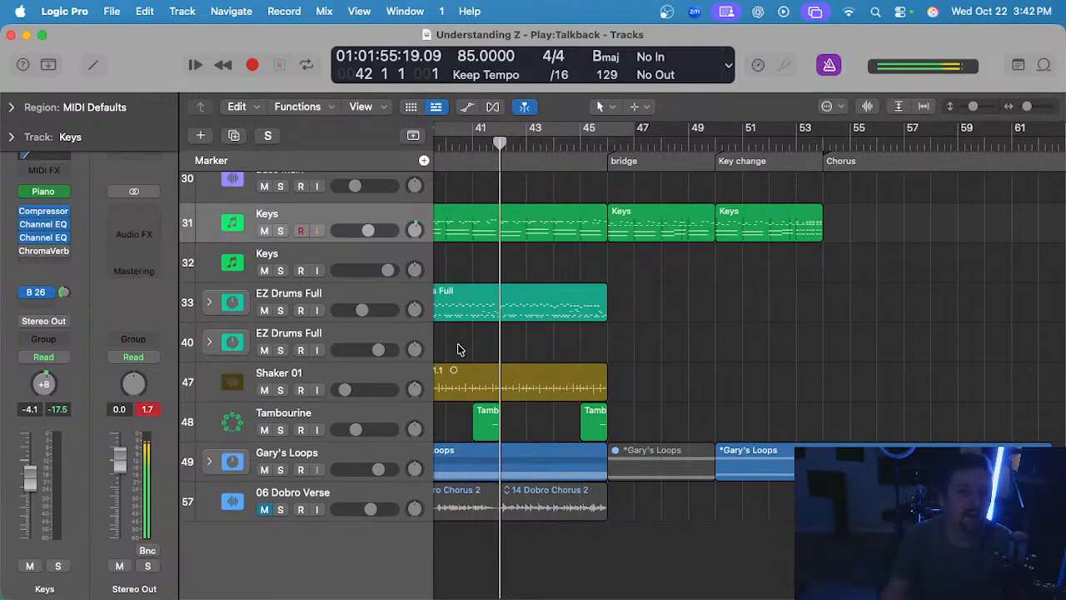
{"action": "left_click", "coordinate": [369, 340]}
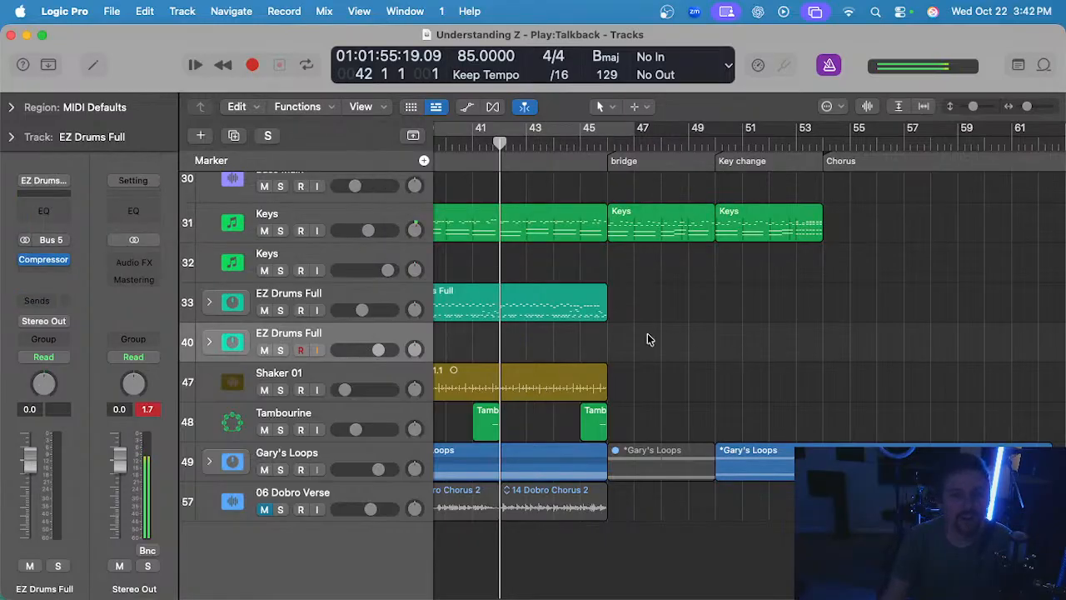
- Turn off input monitoring on the Talkback MIC track
{"action": "scroll", "coordinate": [649, 338], "scroll_direction": "up", "scroll_amount": 15}
{"action": "scroll", "coordinate": [649, 335], "scroll_direction": "left", "scroll_amount": 3}
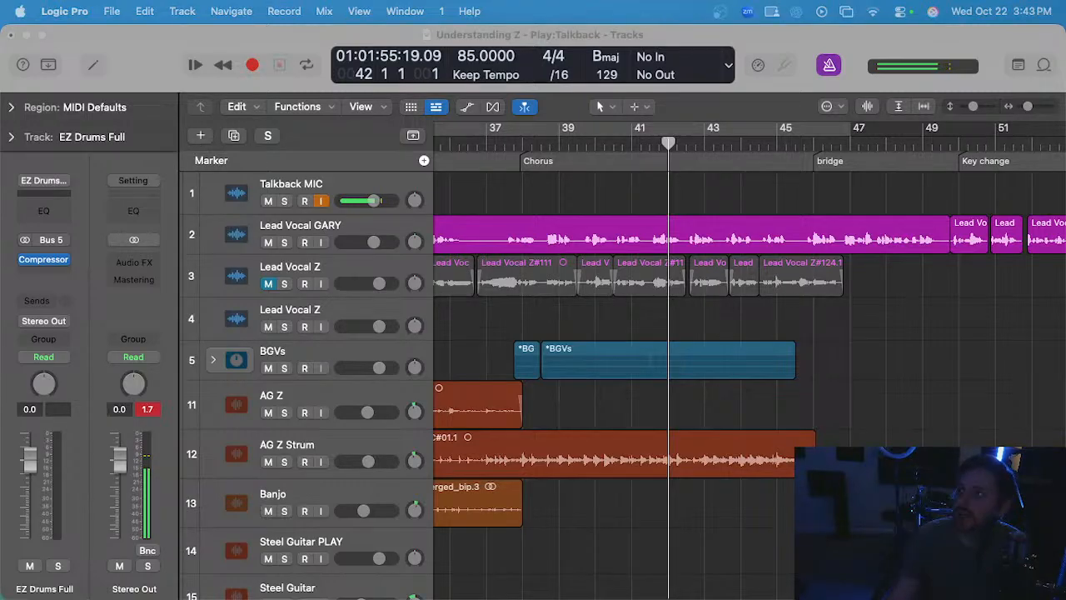
{"action": "left_click", "coordinate": [766, 324]}
{"action": "scroll", "coordinate": [746, 325], "scroll_direction": "up", "scroll_amount": 1}
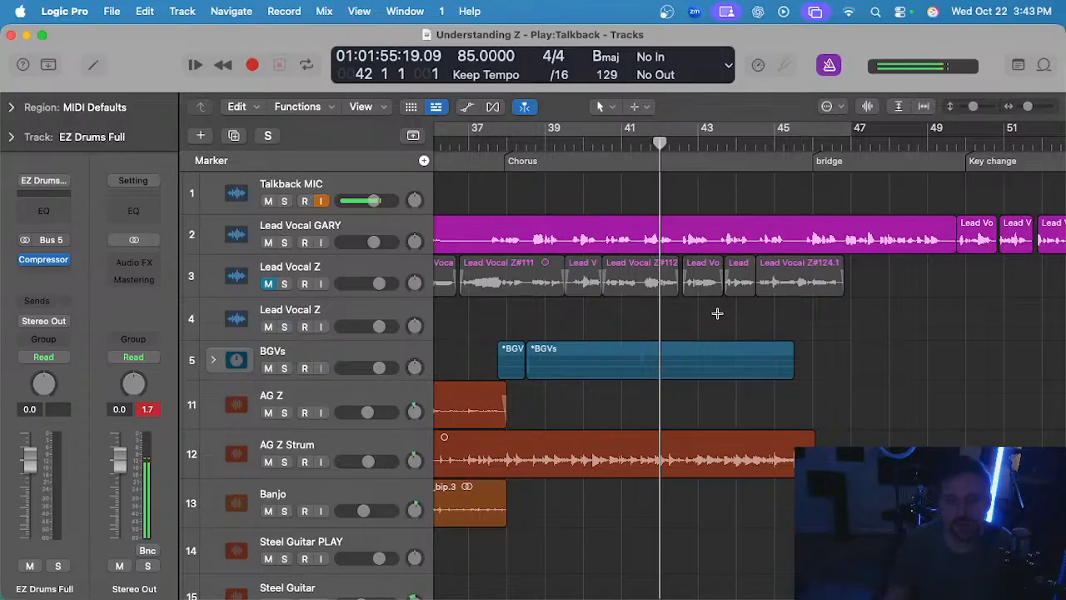
{"action": "left_click", "coordinate": [322, 201]}
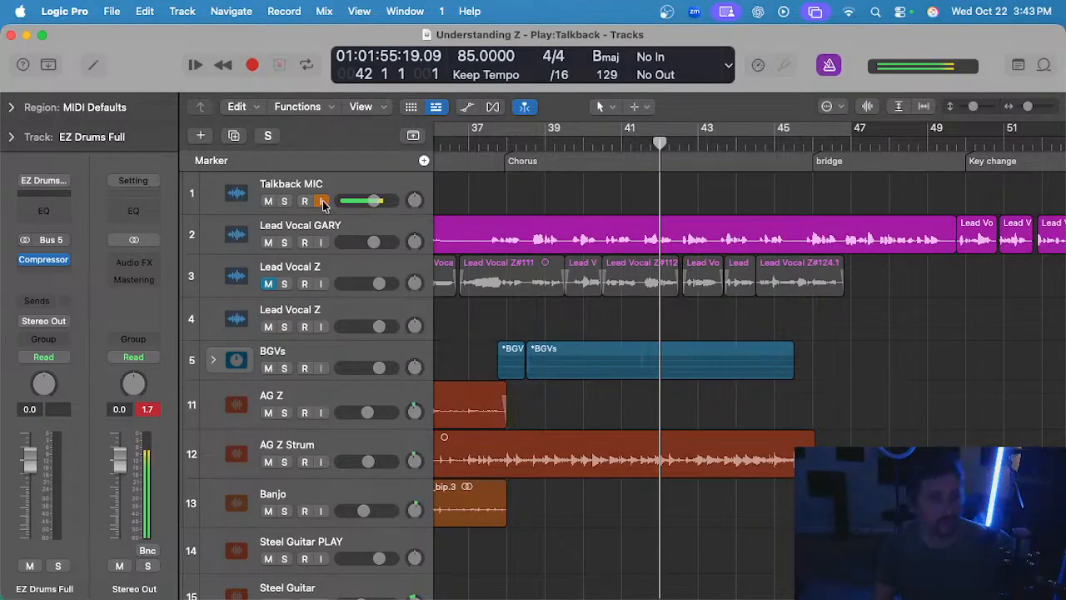
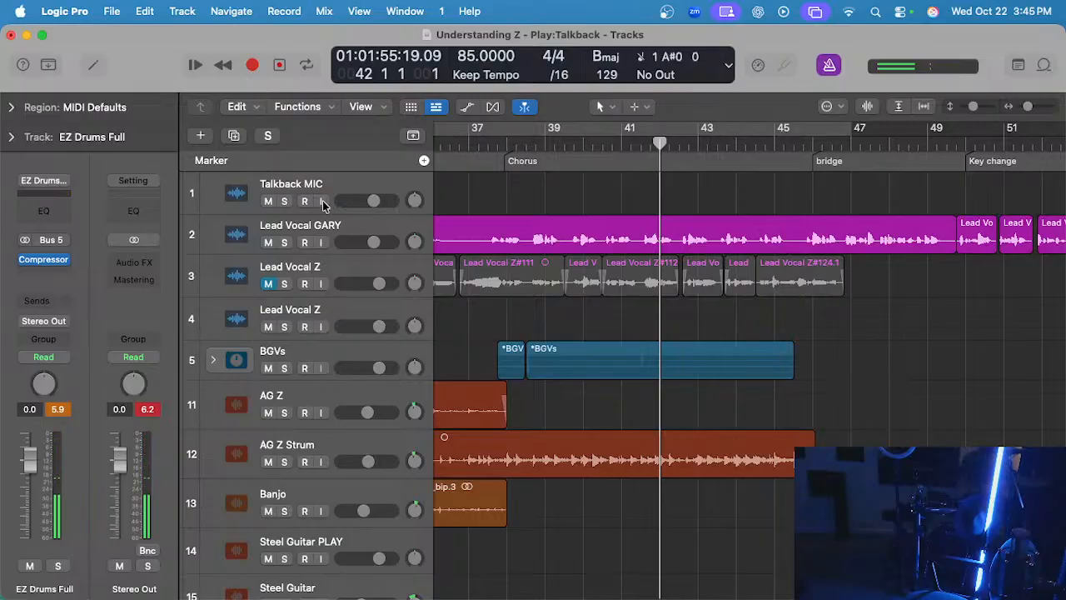
- Record a drum take on the second EZ Drums Full track from bar 42 into bar 54, and undo the recording
{"action": "key", "text": "r"}
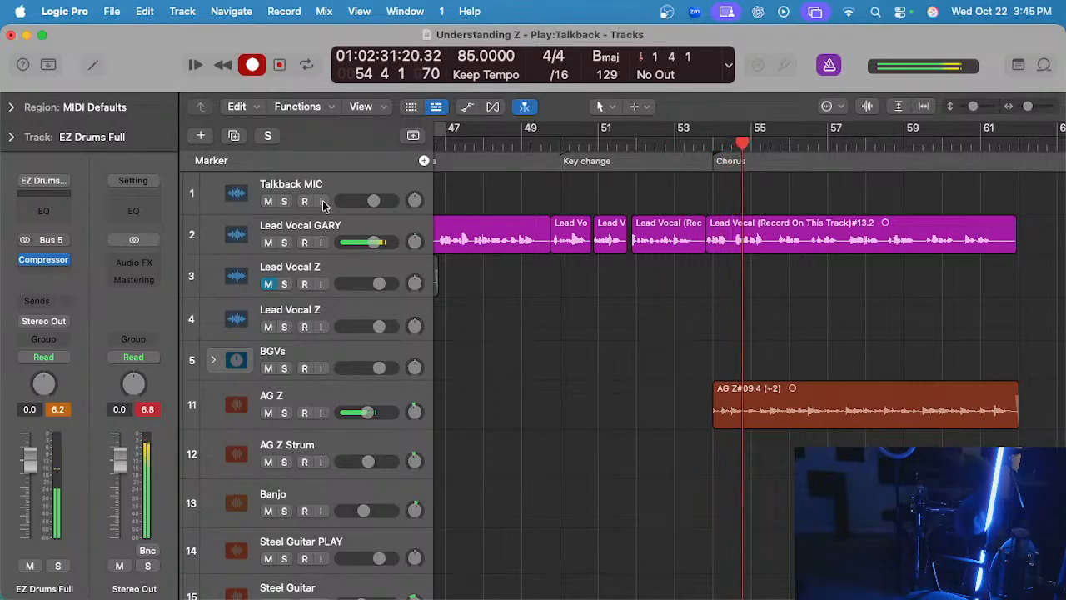
{"action": "key", "text": "space"}
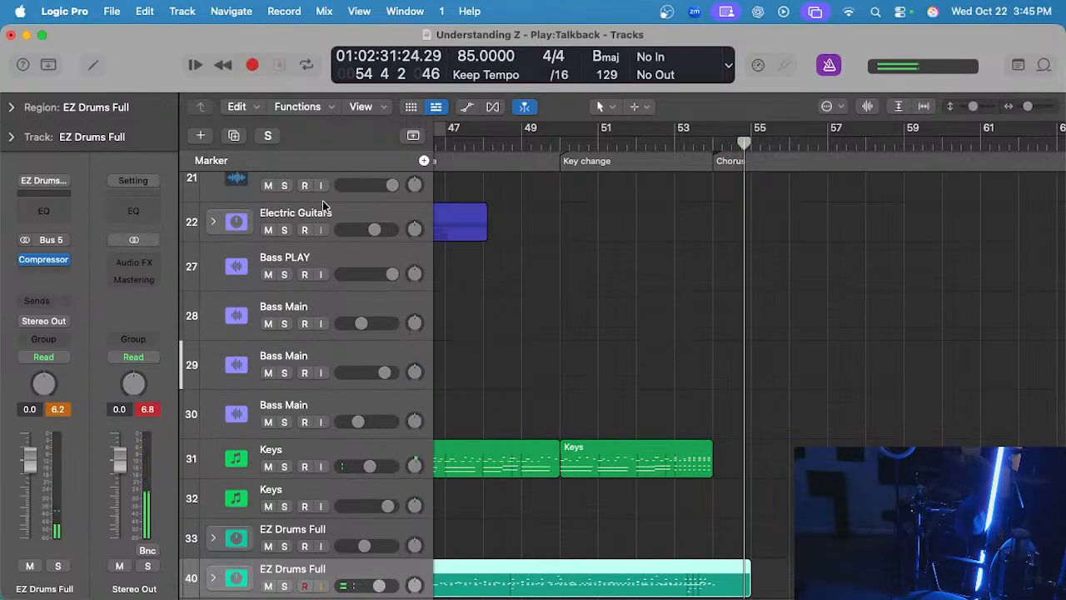
{"action": "key", "text": "super+z"}
- Move the playhead back to bar 44, two bars before the bridge
{"action": "key", "text": "comma"}
{"action": "key", "text": "comma"}
{"action": "key", "text": "comma"}
{"action": "key", "text": "comma"}
{"action": "key", "text": "comma"}
{"action": "key", "text": "comma"}
{"action": "key", "text": "comma"}
{"action": "key", "text": "comma"}
{"action": "key", "text": "comma"}
{"action": "key", "text": "comma"}
{"action": "key", "text": "comma"}
{"action": "key", "text": "comma"}
{"action": "key", "text": "comma"}
{"action": "key", "text": "comma"}
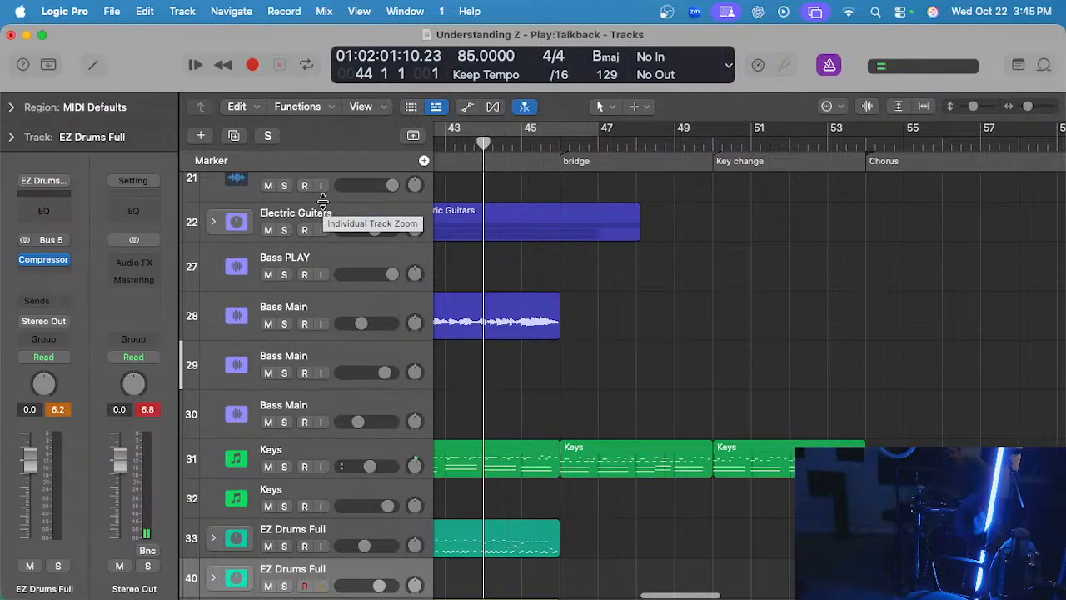
{"action": "key", "text": "comma"}
{"action": "key", "text": "period"}
{"action": "key", "text": "period"}
{"action": "key", "text": "period"}
{"action": "key", "text": "period"}
{"action": "key", "text": "period"}
{"action": "key", "text": "period"}
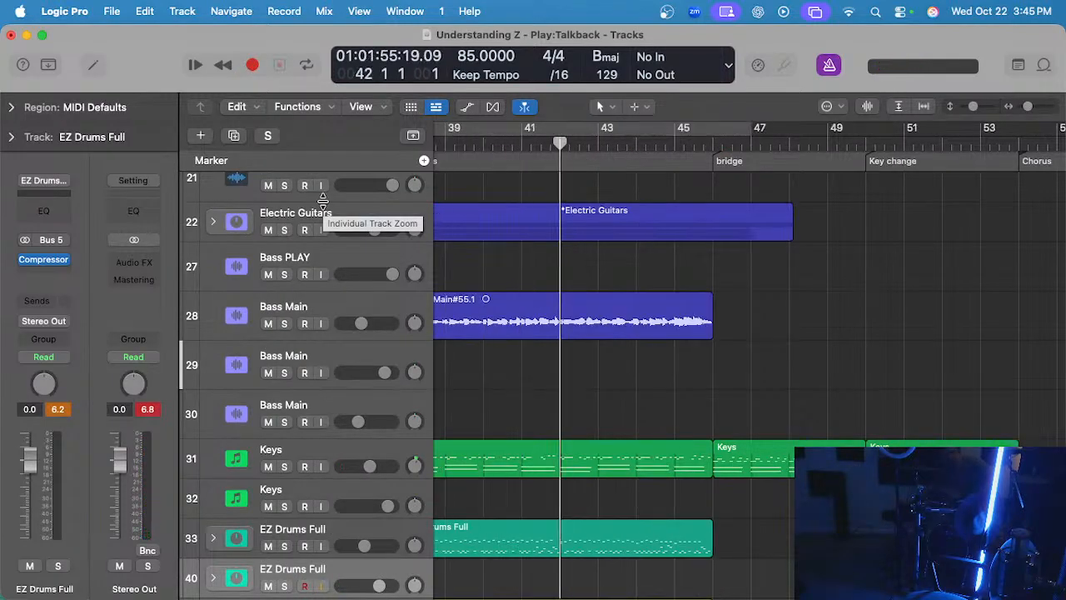
{"action": "key", "text": "comma"}
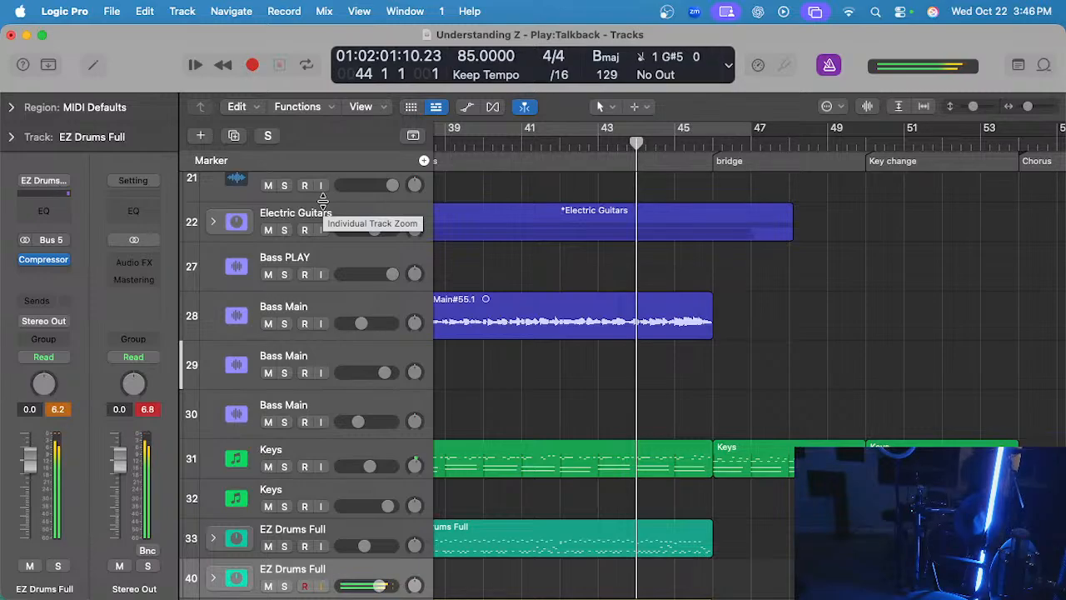
- Try a drum take on the second EZ Drums Full track from bar 44 into bar 54, and undo the recording
{"action": "key", "text": "r"}
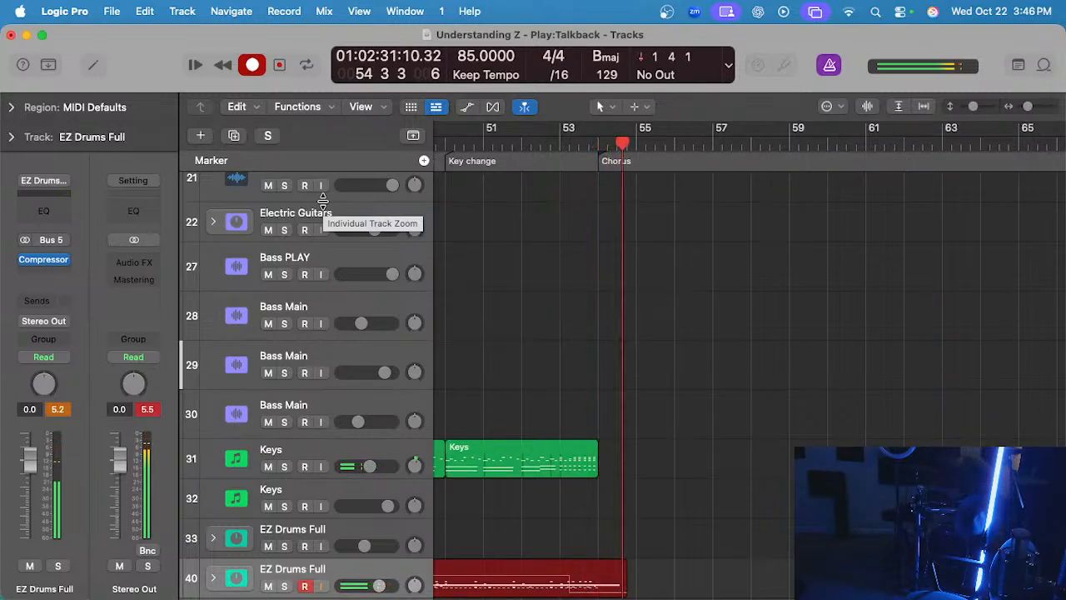
{"action": "key", "text": "space"}
{"action": "key", "text": "super+z"}
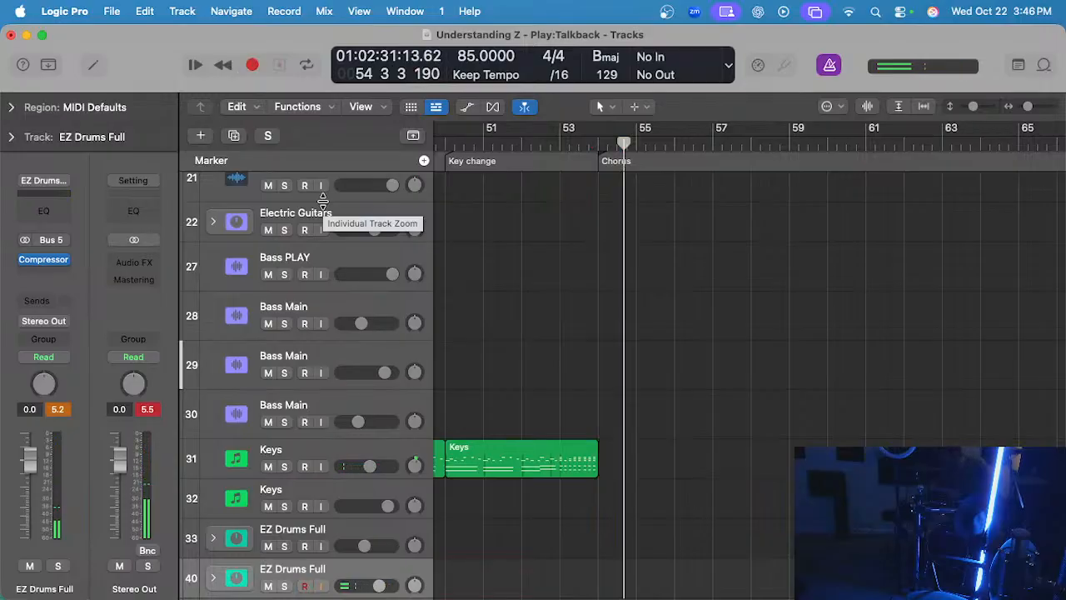
- Record a drum take on the second EZ Drums Full track, starting one bar before the bridge at bar 45 and stopping in bar 54
{"action": "key", "text": "comma"}
{"action": "key", "text": "comma"}
{"action": "key", "text": "comma"}
{"action": "key", "text": "comma"}
{"action": "key", "text": "comma"}
{"action": "key", "text": "comma"}
{"action": "key", "text": "comma"}
{"action": "key", "text": "comma"}
{"action": "key", "text": "comma"}
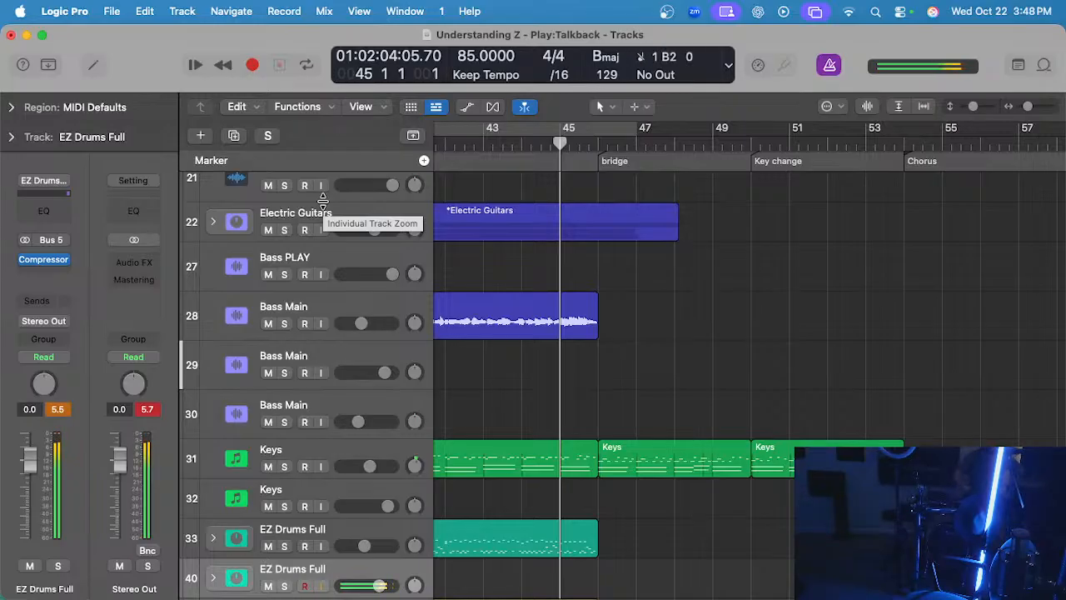
{"action": "key", "text": "r"}
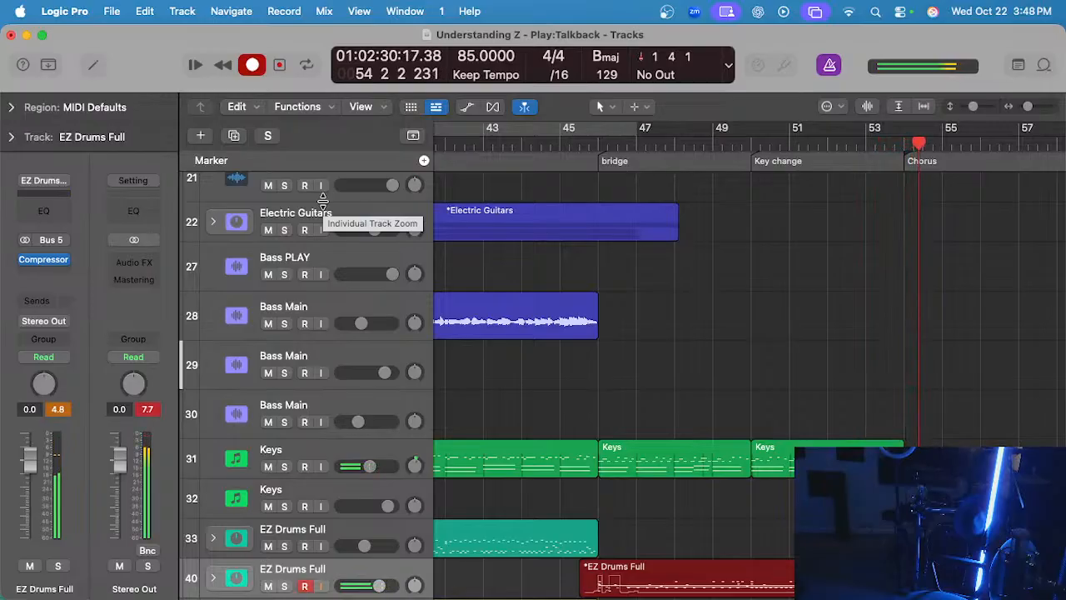
{"action": "key", "text": "space"}
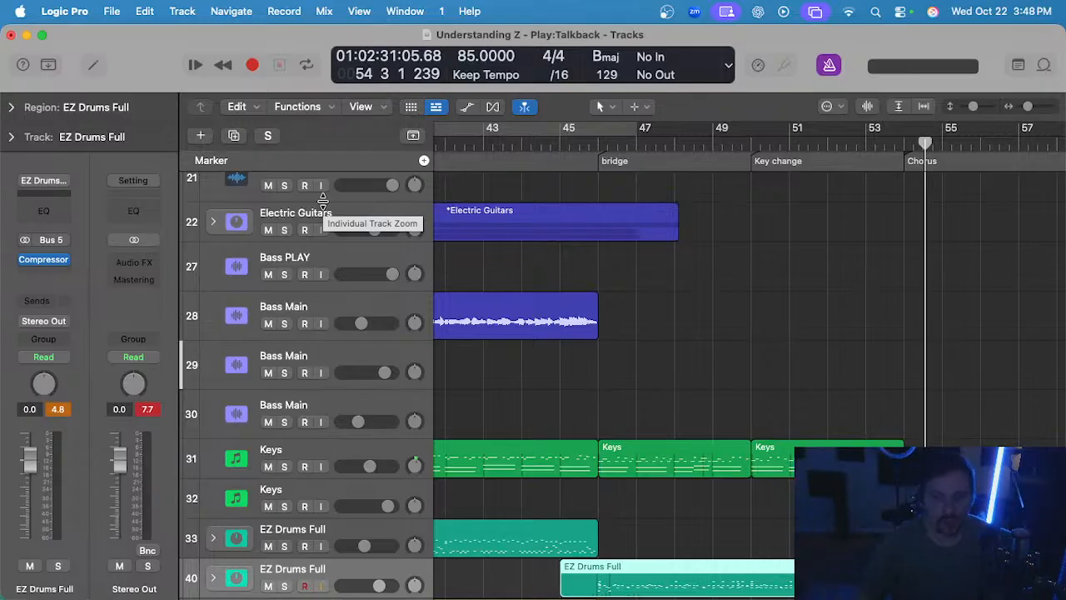
- Turn on input monitoring on the Talkback MIC track
{"action": "scroll", "coordinate": [417, 258], "scroll_direction": "up", "scroll_amount": 15}
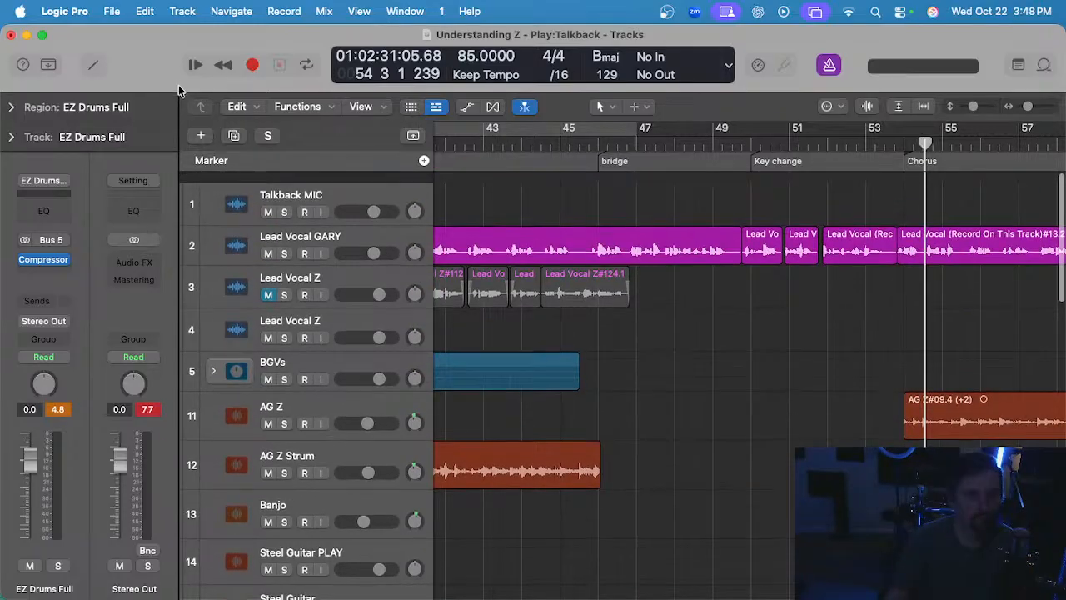
{"action": "left_click", "coordinate": [320, 201]}
{"action": "scroll", "coordinate": [706, 268], "scroll_direction": "down", "scroll_amount": 2}
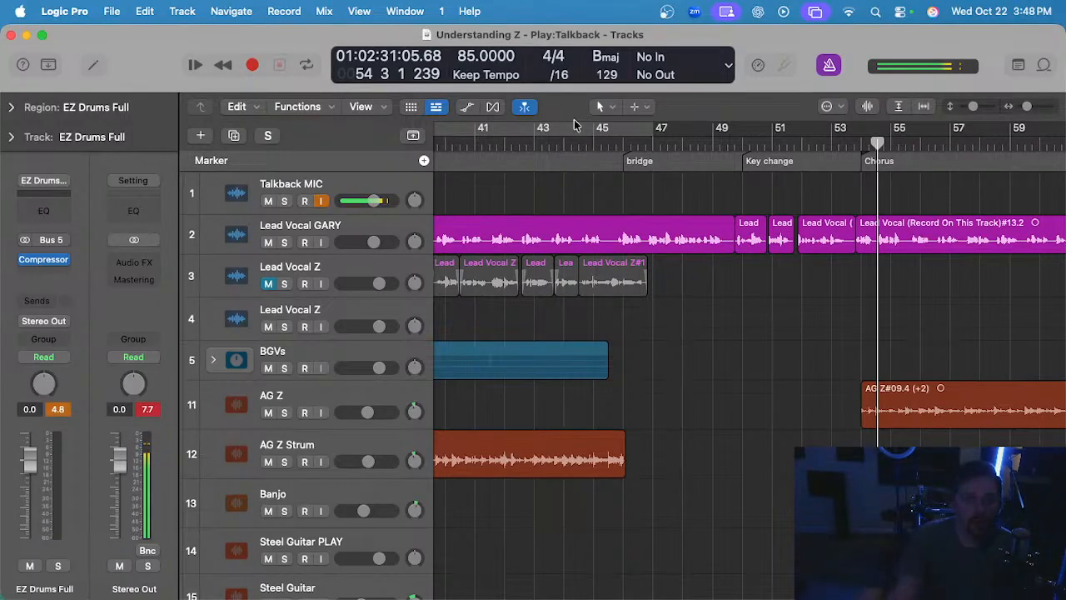
- Play back the newly recorded drum region on track 40 from bar 45 into the bridge
{"action": "left_click", "coordinate": [594, 138]}
{"action": "scroll", "coordinate": [671, 418], "scroll_direction": "down", "scroll_amount": 10}
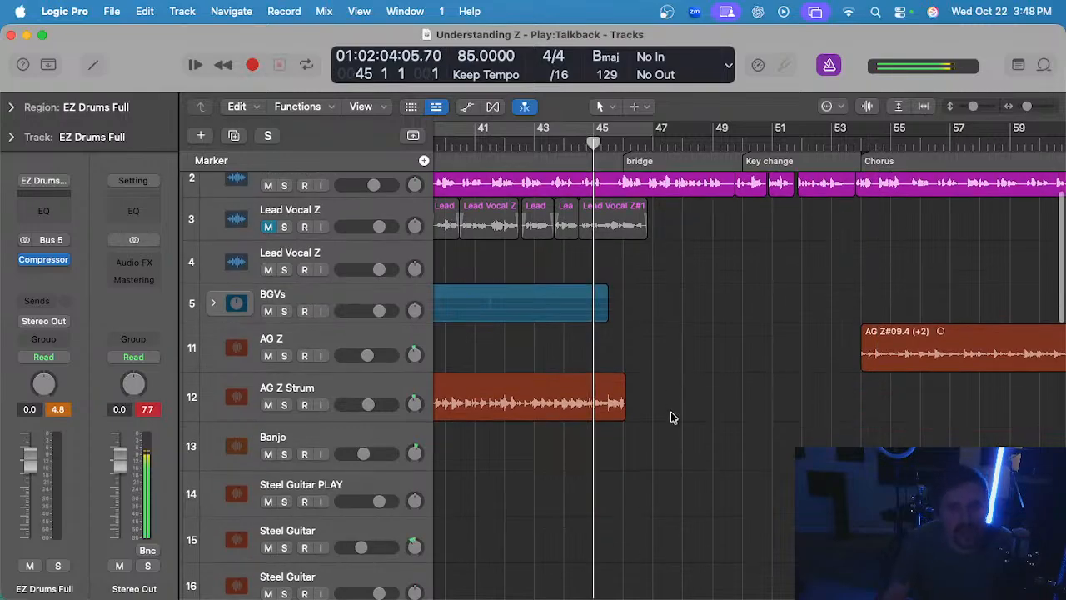
{"action": "left_click", "coordinate": [537, 383]}
{"action": "left_click", "coordinate": [641, 375]}
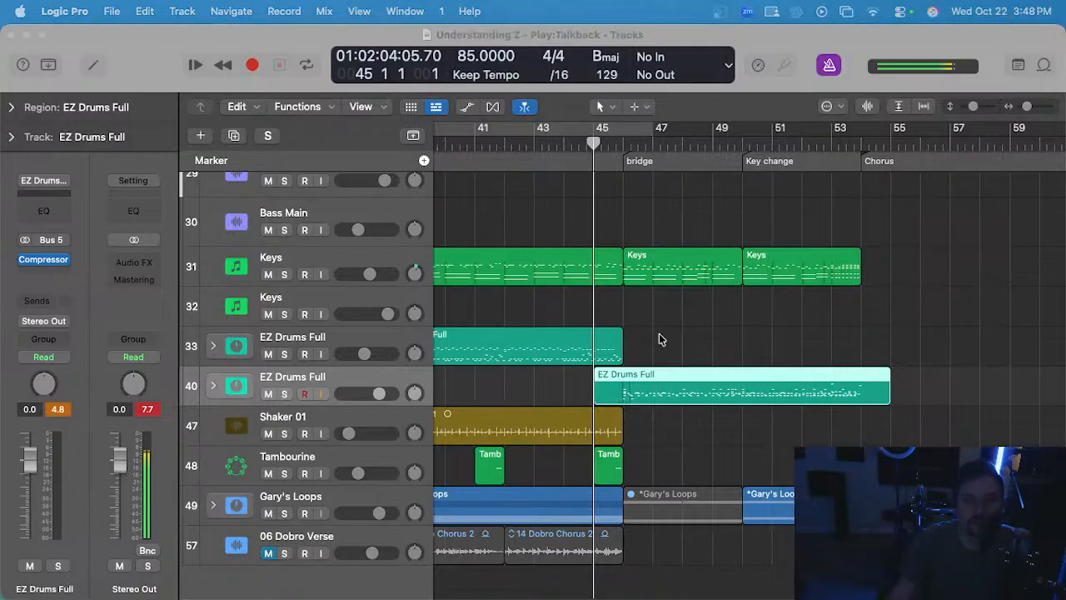
{"action": "scroll", "coordinate": [653, 326], "scroll_direction": "up", "scroll_amount": 3}
{"action": "left_click", "coordinate": [598, 142]}
{"action": "left_click", "coordinate": [702, 314]}
{"action": "key", "text": "space"}
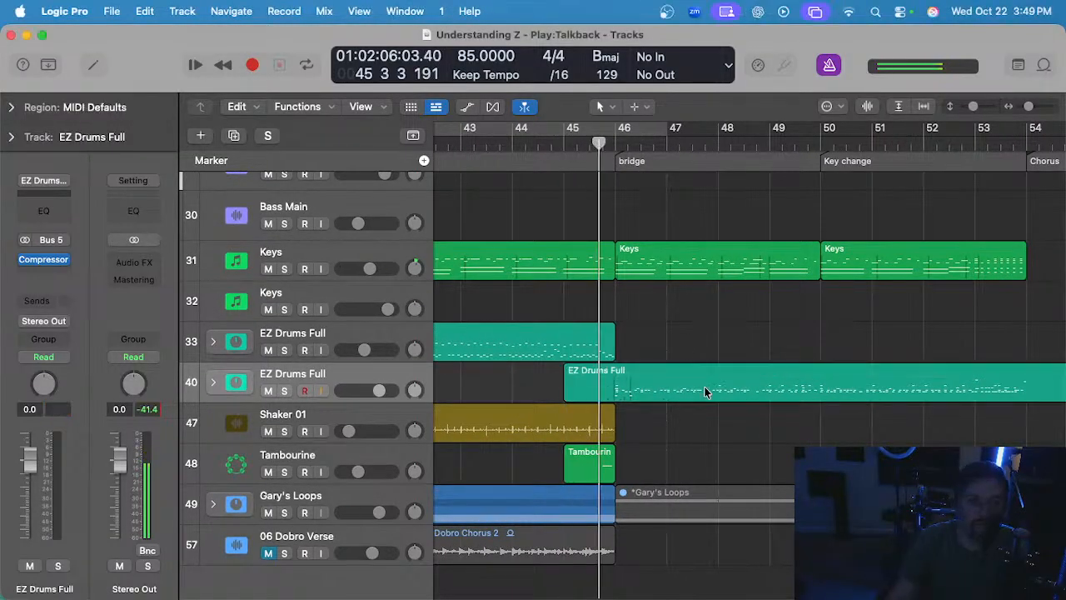
{"action": "scroll", "coordinate": [702, 388], "scroll_direction": "up", "scroll_amount": 2}
- Open the new drum region in the Piano Roll and delete the two stray low notes below C1 in bar 46
{"action": "double_click", "coordinate": [666, 385]}
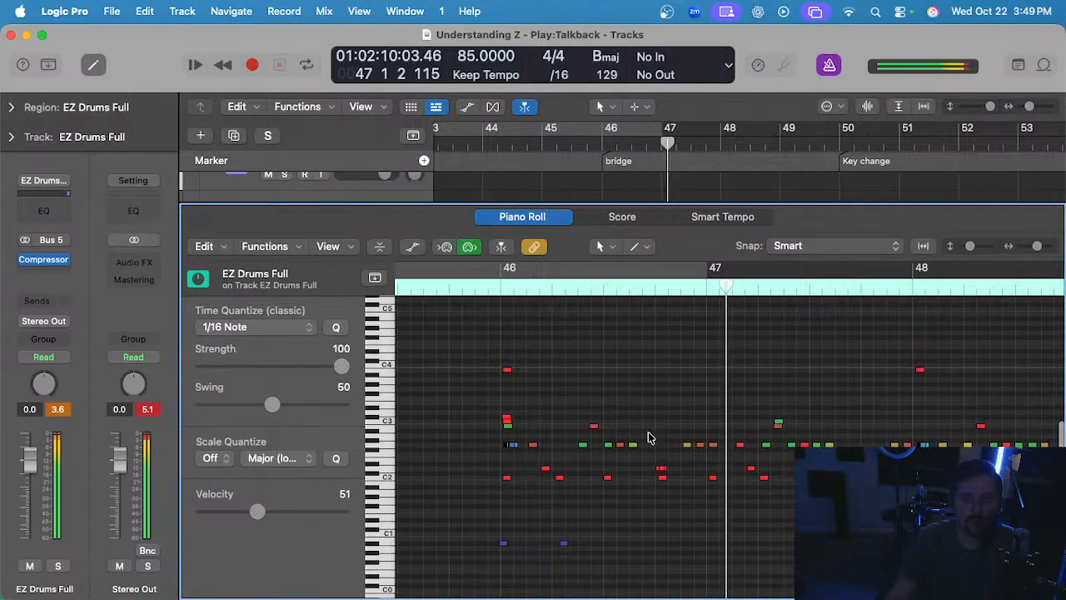
{"action": "scroll", "coordinate": [632, 437], "scroll_direction": "left", "scroll_amount": 1}
{"action": "scroll", "coordinate": [614, 555], "scroll_direction": "up", "scroll_amount": 2}
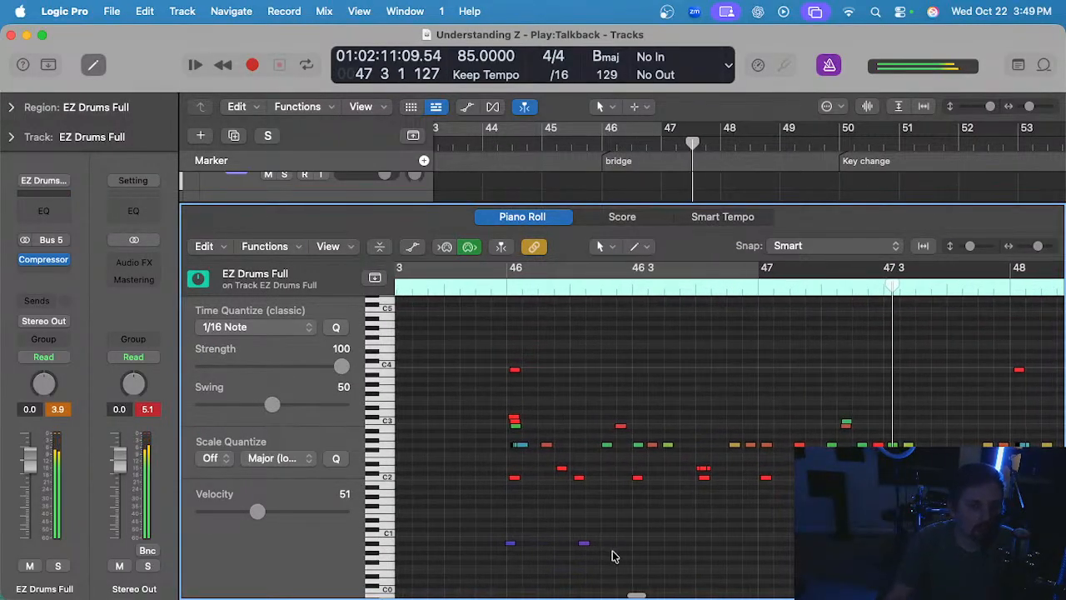
{"action": "left_click_drag", "start_coordinate": [630, 530], "coordinate": [498, 562]}
{"action": "key", "text": "Delete"}
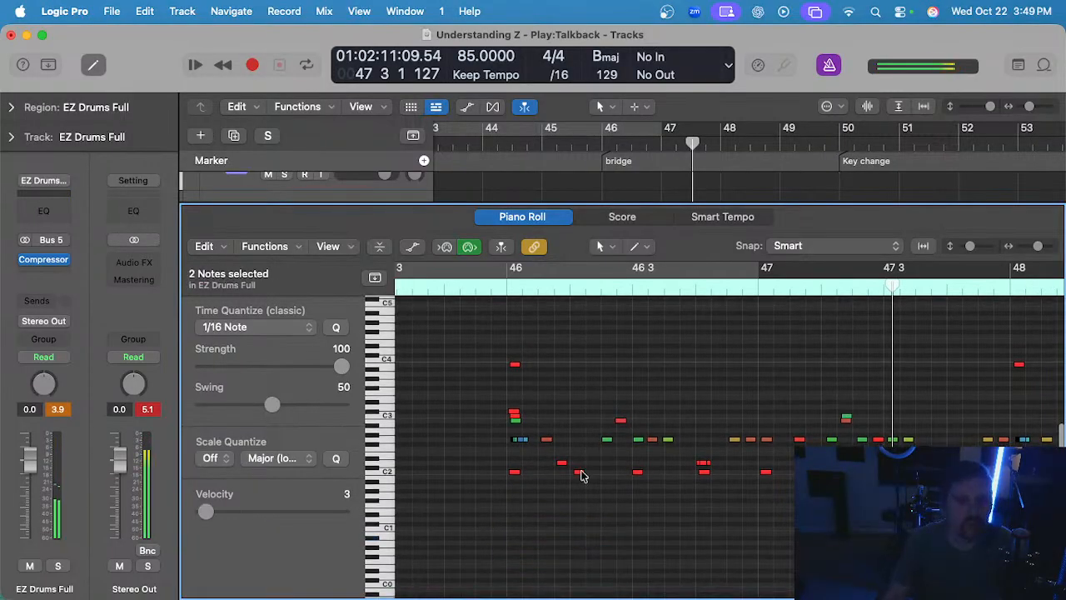
- Delete the cluster of soft G2 notes at the start of bar 46 and the doubled note near C3 in bar 47
{"action": "scroll", "coordinate": [549, 467], "scroll_direction": "up", "scroll_amount": 3}
{"action": "left_click_drag", "start_coordinate": [516, 430], "coordinate": [470, 454]}
{"action": "key", "text": "Delete"}
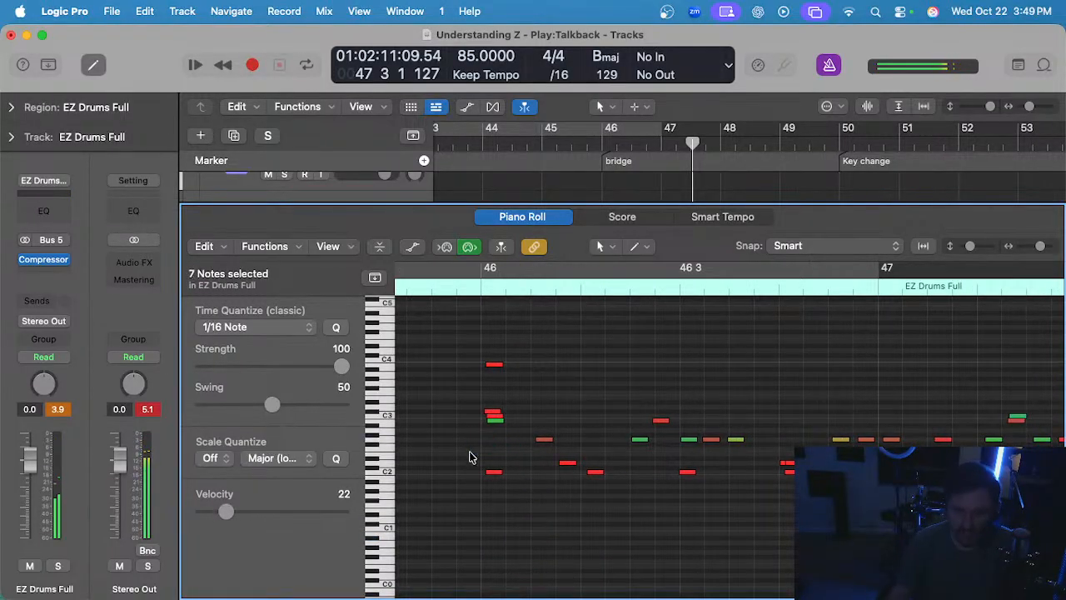
{"action": "left_click", "coordinate": [495, 428]}
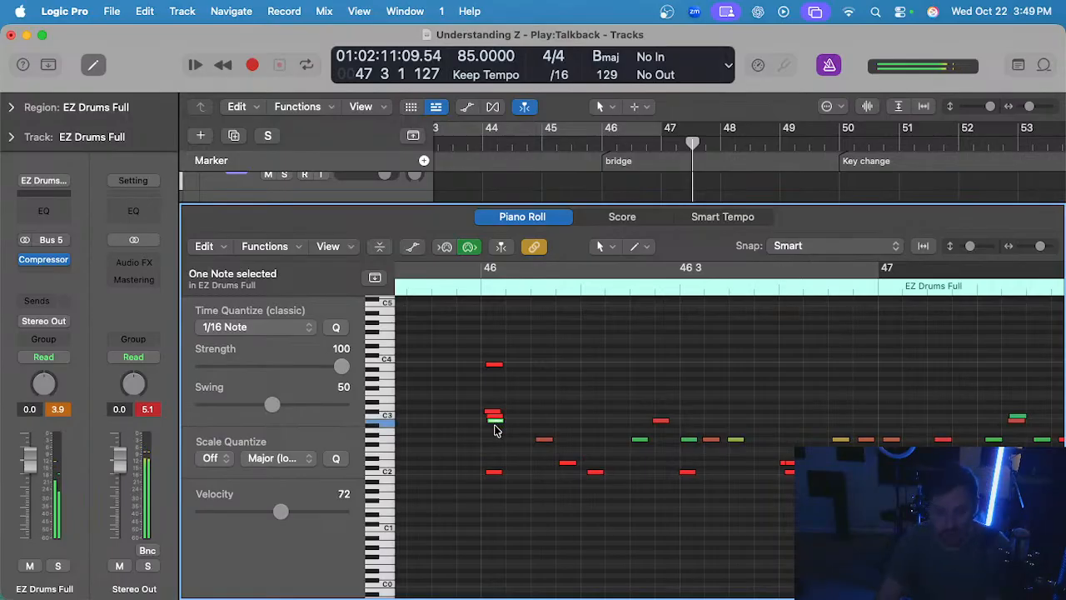
{"action": "scroll", "coordinate": [638, 451], "scroll_direction": "down", "scroll_amount": 2}
{"action": "scroll", "coordinate": [638, 451], "scroll_direction": "right", "scroll_amount": 5}
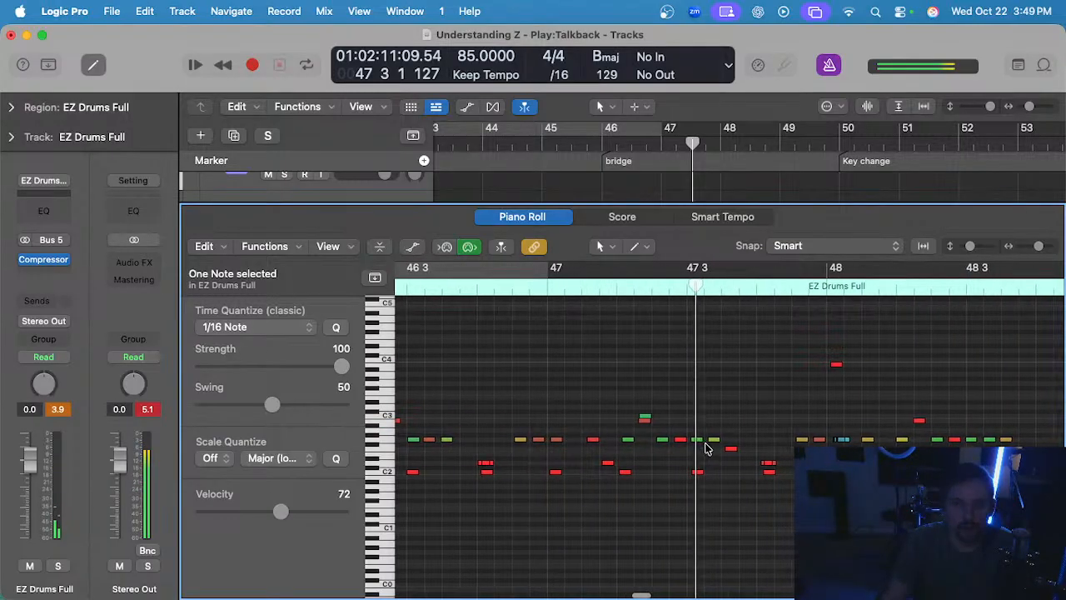
{"action": "left_click", "coordinate": [530, 416]}
{"action": "key", "text": "Delete"}
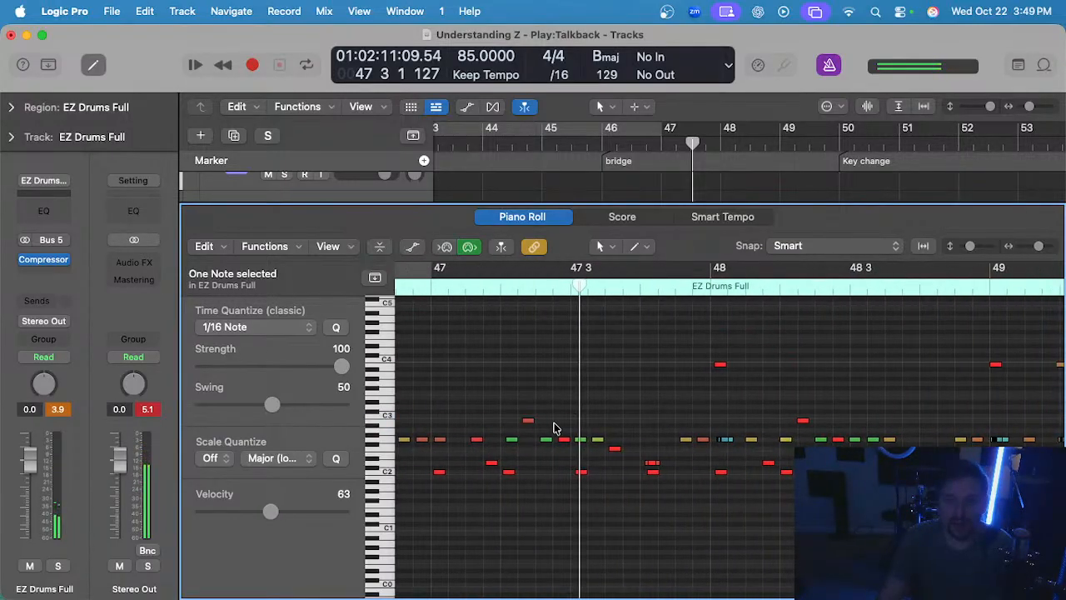
- Delete the clusters of soft, rapid G2 notes on the downbeats of bars 48 and 49
{"action": "scroll", "coordinate": [734, 432], "scroll_direction": "up", "scroll_amount": 2}
{"action": "left_click_drag", "start_coordinate": [725, 414], "coordinate": [715, 447]}
{"action": "key", "text": "Delete"}
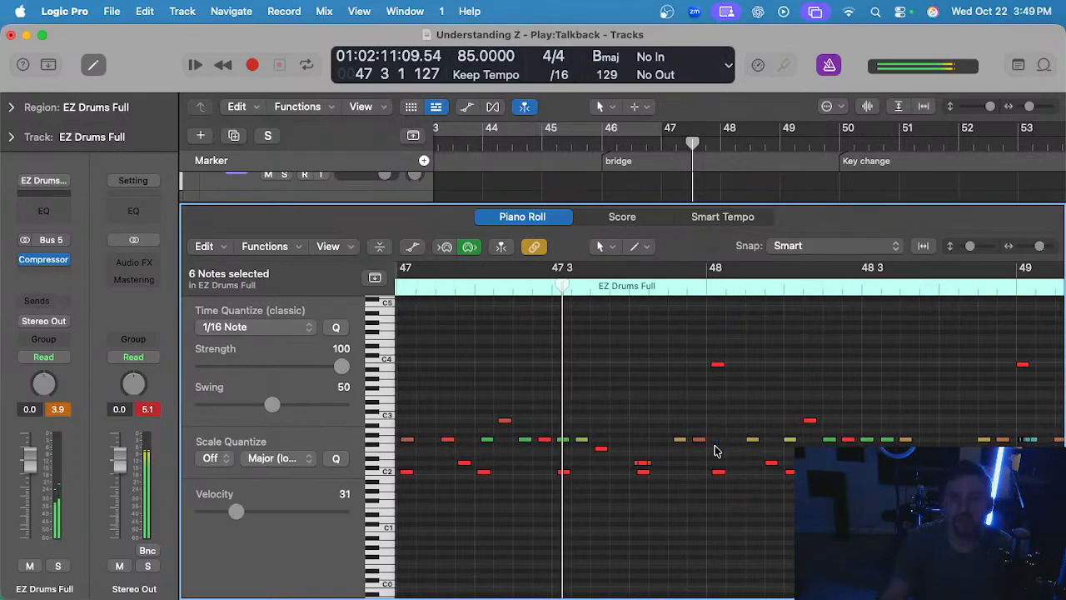
{"action": "scroll", "coordinate": [706, 437], "scroll_direction": "right", "scroll_amount": 5}
{"action": "scroll", "coordinate": [704, 435], "scroll_direction": "up", "scroll_amount": 3}
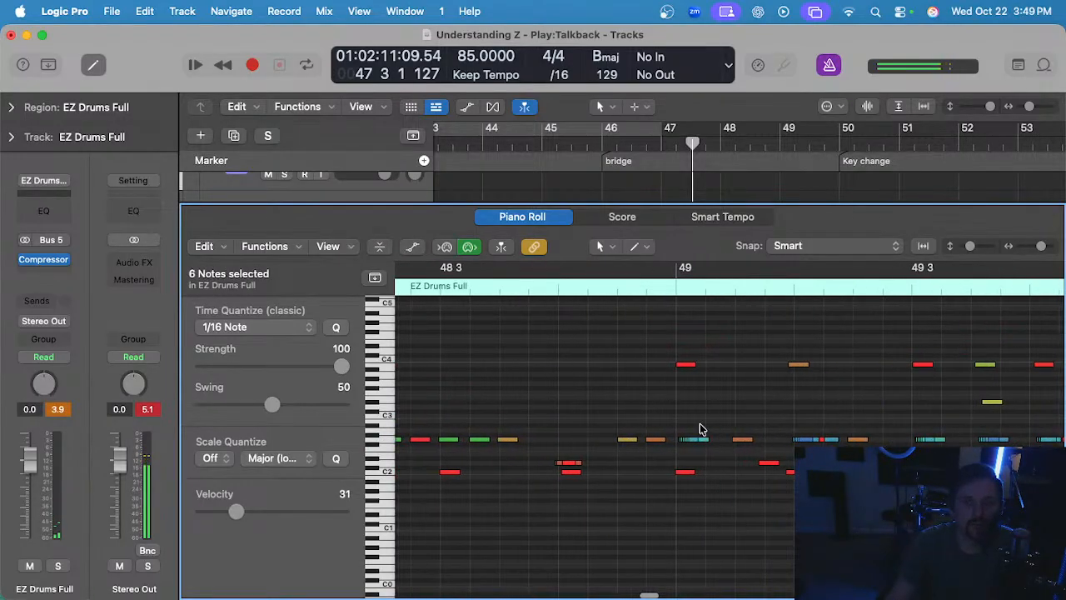
{"action": "scroll", "coordinate": [684, 444], "scroll_direction": "down", "scroll_amount": 2}
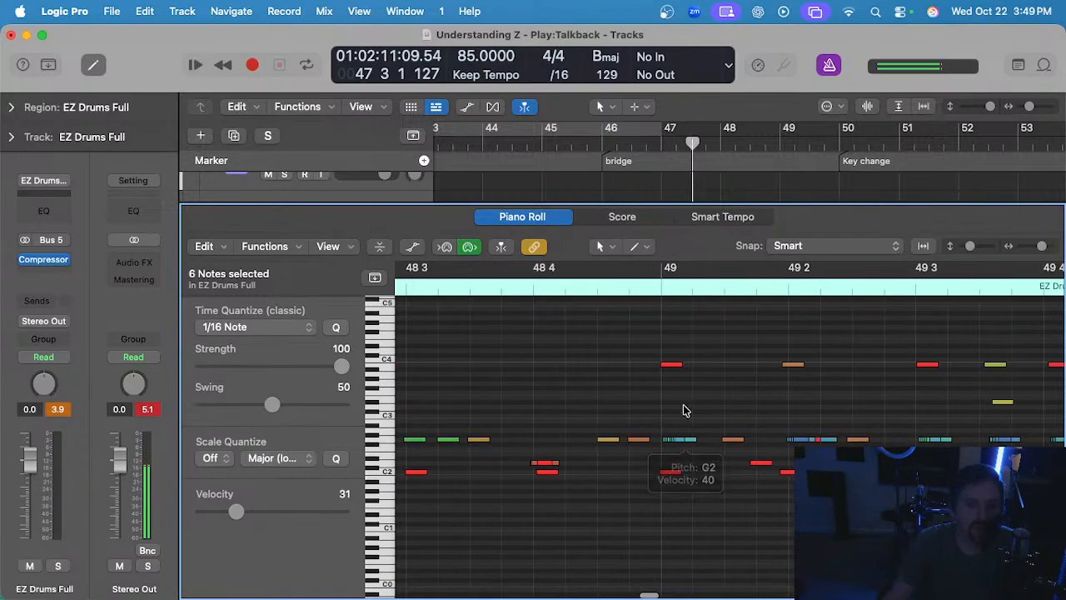
{"action": "left_click_drag", "start_coordinate": [695, 419], "coordinate": [663, 452]}
{"action": "key", "text": "Delete"}
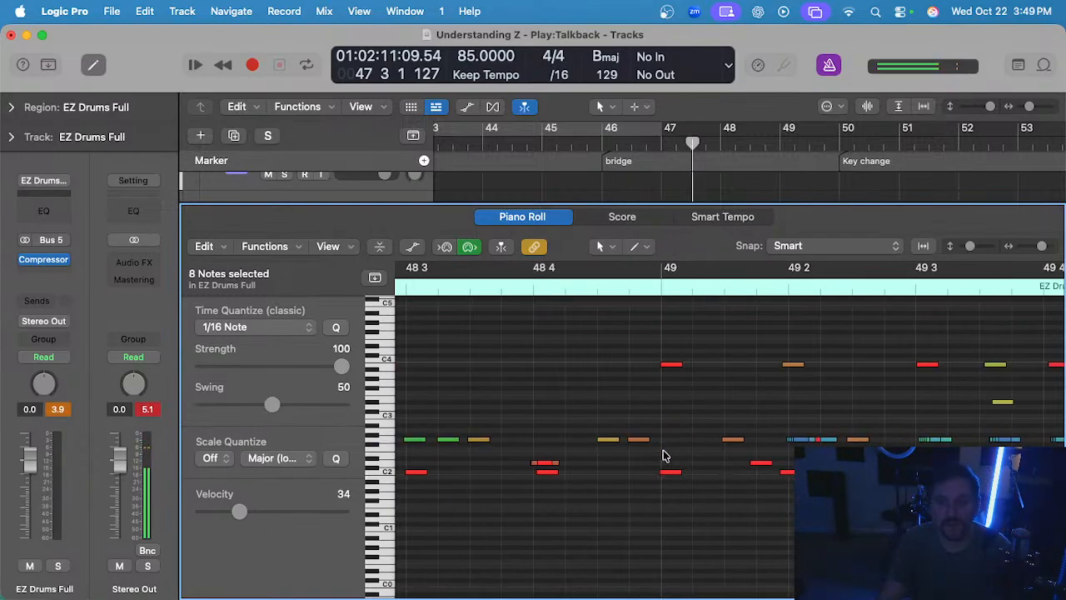
- Delete the soft G2 note clusters at beats 2 and 3 of bar 49
{"action": "left_click_drag", "start_coordinate": [776, 418], "coordinate": [838, 450]}
{"action": "left_click", "coordinate": [787, 425]}
{"action": "key", "text": "Delete"}
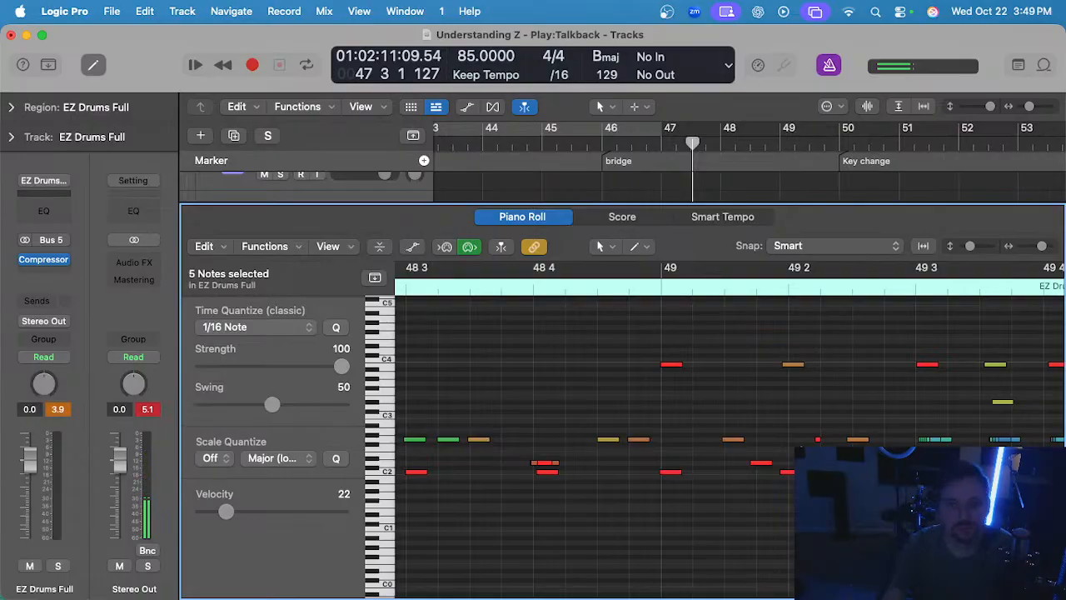
{"action": "scroll", "coordinate": [583, 446], "scroll_direction": "right", "scroll_amount": 5}
{"action": "mouse_move", "coordinate": [657, 425]}
{"action": "left_mouse_down"}
{"action": "mouse_move", "coordinate": [700, 447]}
{"action": "mouse_move", "coordinate": [820, 451]}
{"action": "left_mouse_up"}
{"action": "key", "text": "Delete"}
{"action": "key", "text": "Delete"}
{"action": "key", "text": "Delete"}
{"action": "scroll", "coordinate": [824, 417], "scroll_direction": "right", "scroll_amount": 1}
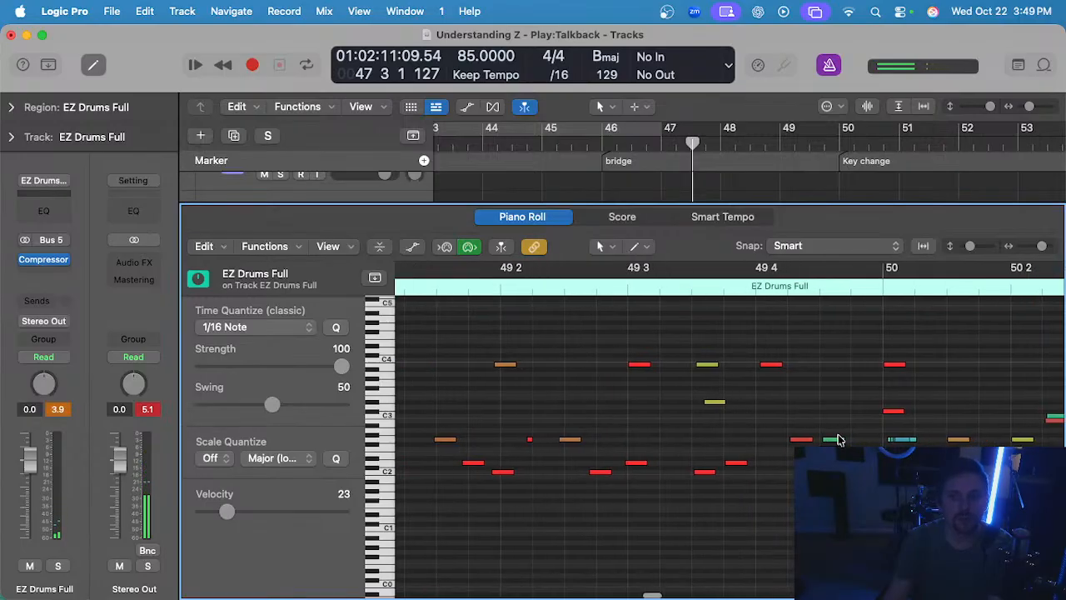
- Delete the stray G2 note at the end of bar 49 and the G2 cluster on the downbeat of bar 50
{"action": "left_click", "coordinate": [837, 439]}
{"action": "key", "text": "Delete"}
{"action": "key", "text": "Delete"}
{"action": "scroll", "coordinate": [879, 432], "scroll_direction": "right", "scroll_amount": 3}
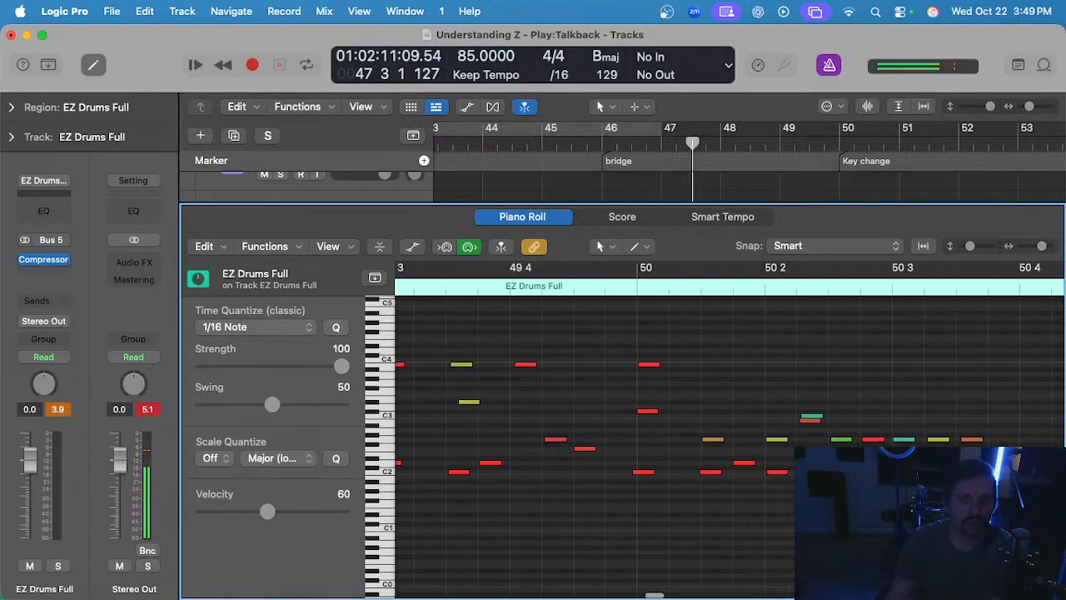
- Delete the doubled note near C3 in bar 50 and the soft G2 cluster at the start of bar 51
{"action": "left_click", "coordinate": [811, 419]}
{"action": "scroll", "coordinate": [871, 436], "scroll_direction": "right", "scroll_amount": 6}
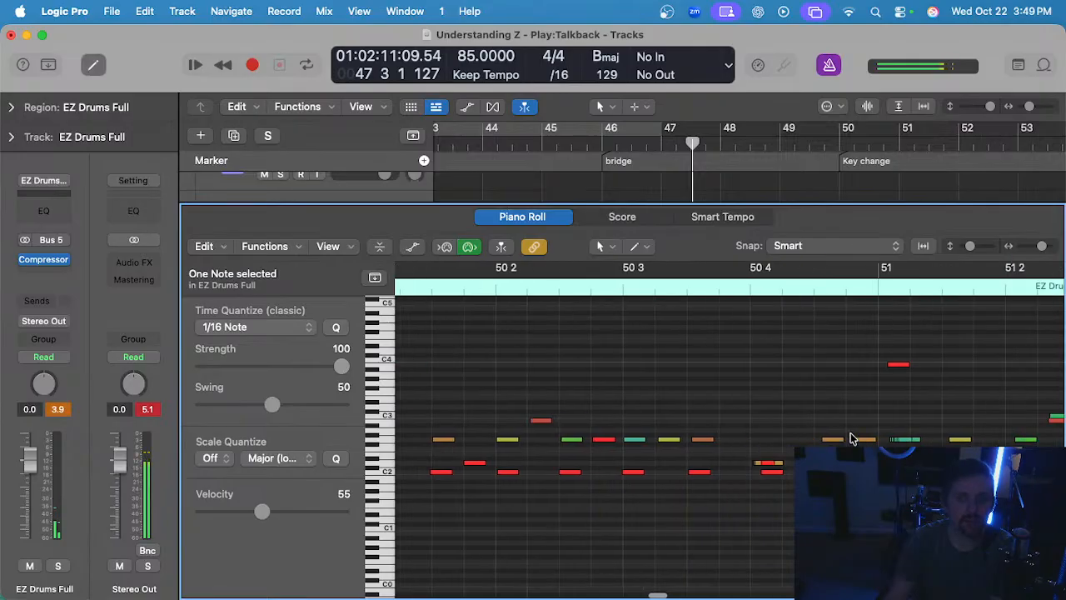
{"action": "scroll", "coordinate": [793, 464], "scroll_direction": "right", "scroll_amount": 4}
{"action": "left_click_drag", "start_coordinate": [717, 430], "coordinate": [746, 453]}
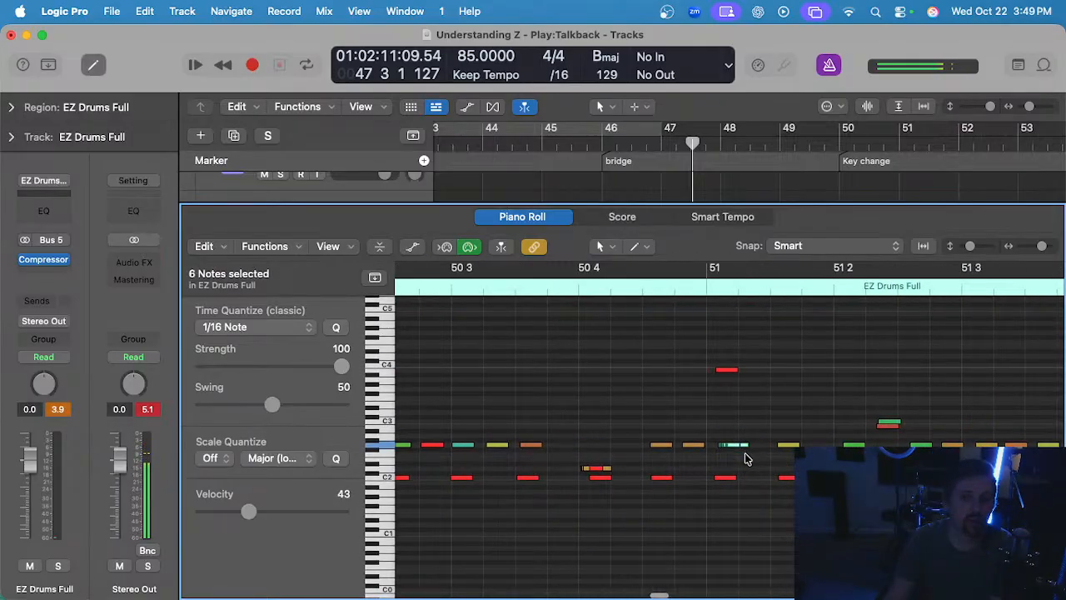
{"action": "key", "text": "Delete"}
{"action": "scroll", "coordinate": [746, 453], "scroll_direction": "right", "scroll_amount": 4}
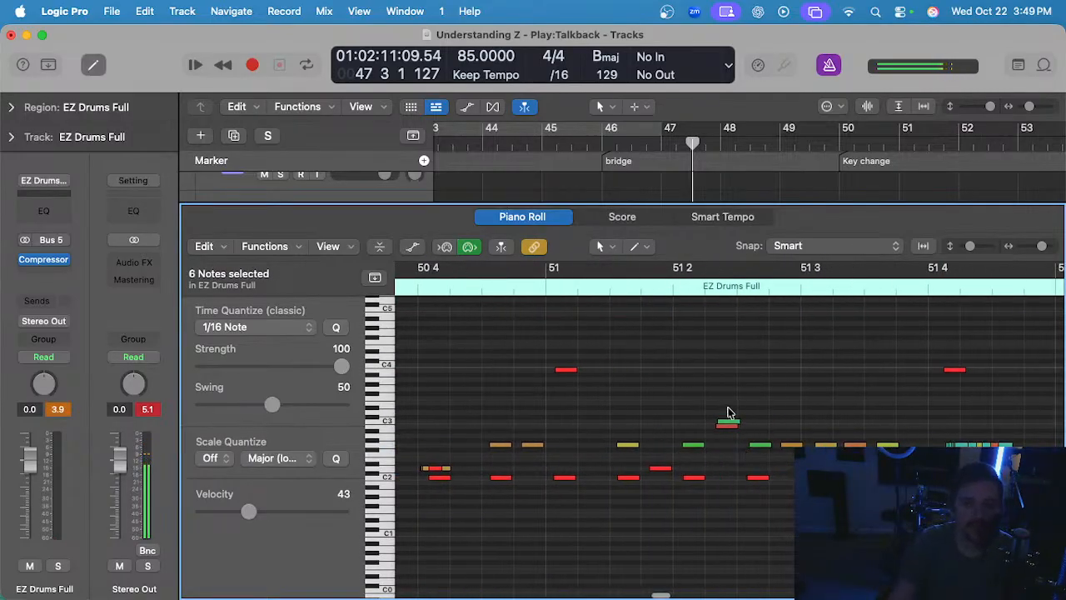
- Delete the doubled note near C3 after beat 2 of bar 51 and the soft G2 cluster at beat 4
{"action": "left_click_drag", "start_coordinate": [728, 408], "coordinate": [741, 463]}
{"action": "key", "text": "Delete"}
{"action": "scroll", "coordinate": [775, 438], "scroll_direction": "right", "scroll_amount": 6}
{"action": "key", "text": "Delete"}
- Delete the soft G2 cluster near beat 3 of bar 52 and the extra G2 note just before beat 4
{"action": "scroll", "coordinate": [723, 442], "scroll_direction": "right", "scroll_amount": 4}
{"action": "scroll", "coordinate": [751, 455], "scroll_direction": "right", "scroll_amount": 4}
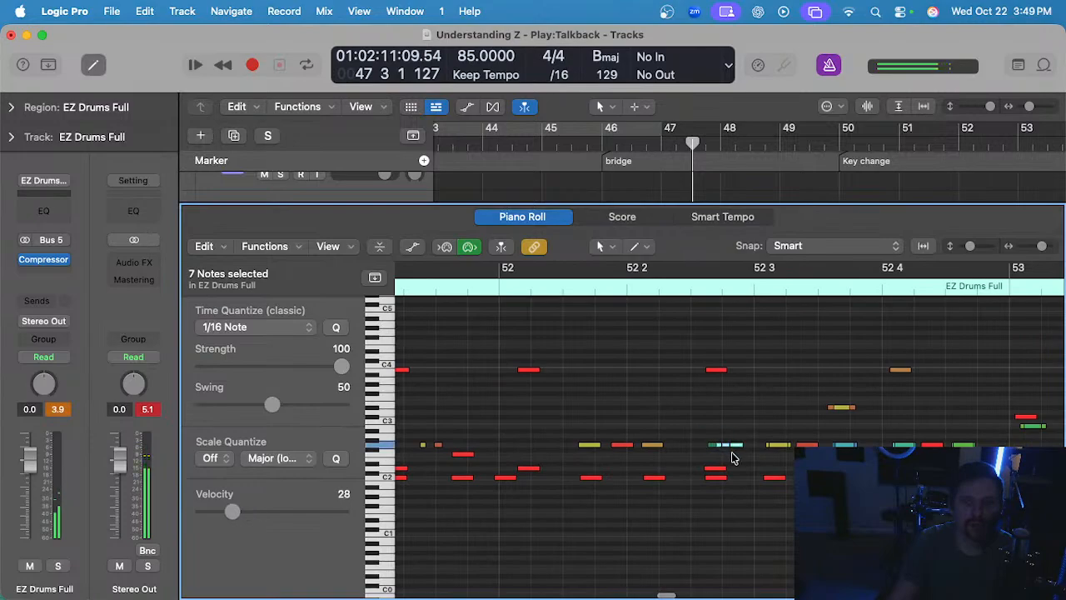
{"action": "key", "text": "Delete"}
{"action": "scroll", "coordinate": [781, 456], "scroll_direction": "right", "scroll_amount": 4}
{"action": "left_click_drag", "start_coordinate": [691, 430], "coordinate": [706, 459]}
{"action": "key", "text": "Delete"}
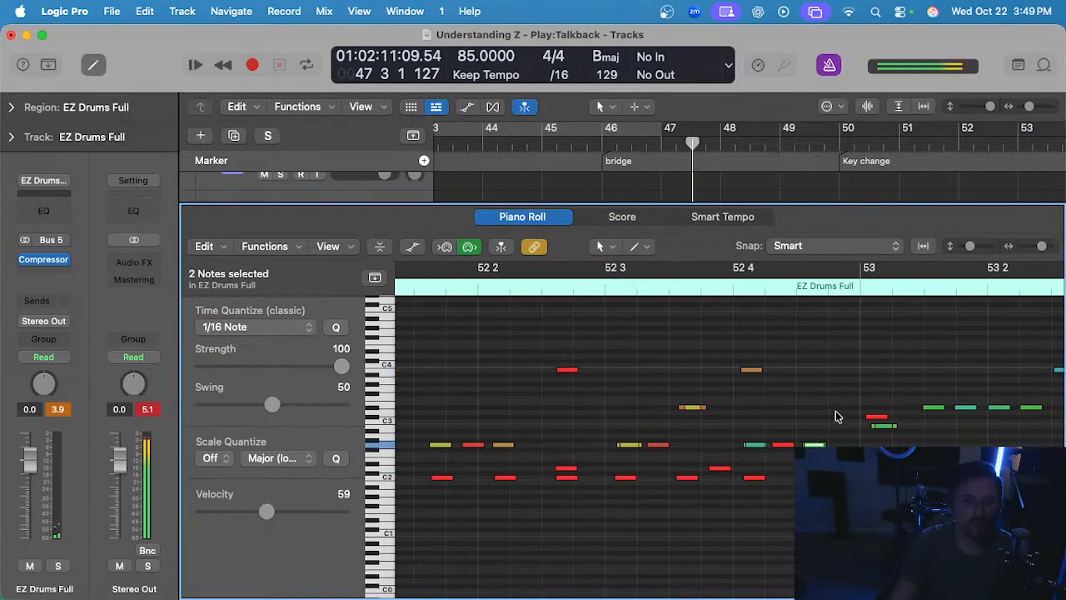
- Delete the extra note near C3 at the start of bar 53 and the run of soft G2 notes around beat 3
{"action": "scroll", "coordinate": [791, 431], "scroll_direction": "right", "scroll_amount": 4}
{"action": "left_click_drag", "start_coordinate": [763, 429], "coordinate": [803, 414]}
{"action": "scroll", "coordinate": [812, 430], "scroll_direction": "right", "scroll_amount": 4}
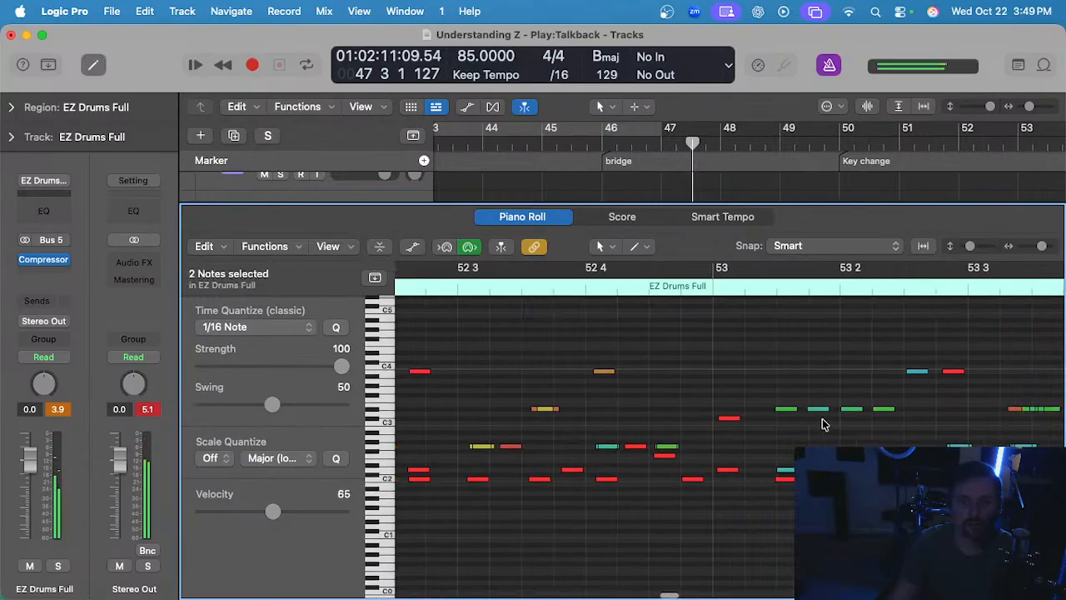
{"action": "scroll", "coordinate": [816, 429], "scroll_direction": "right", "scroll_amount": 4}
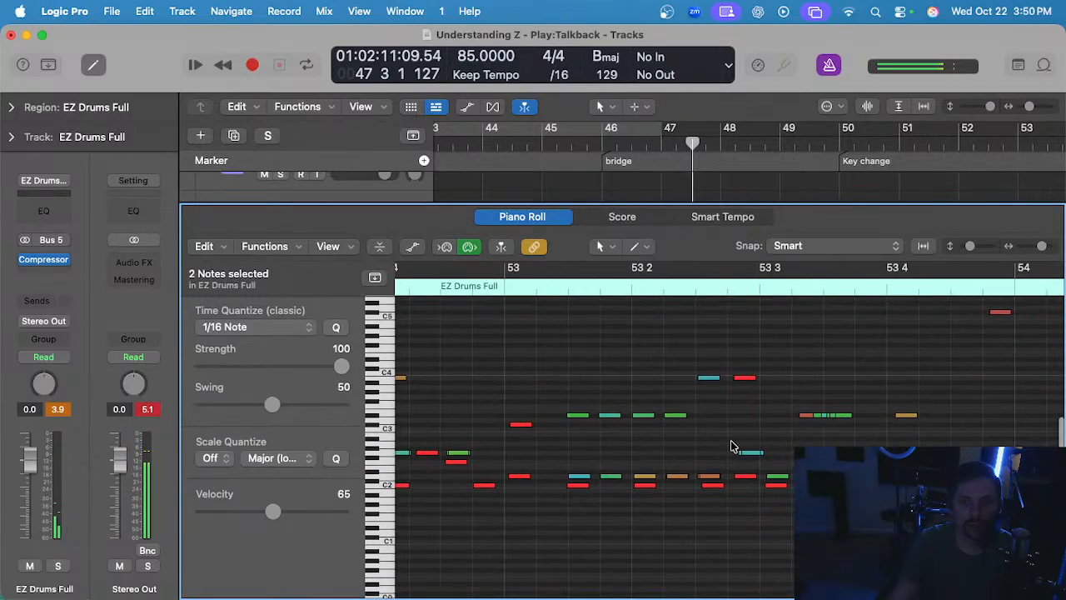
{"action": "left_click_drag", "start_coordinate": [733, 440], "coordinate": [912, 460]}
{"action": "scroll", "coordinate": [716, 433], "scroll_direction": "right", "scroll_amount": 3}
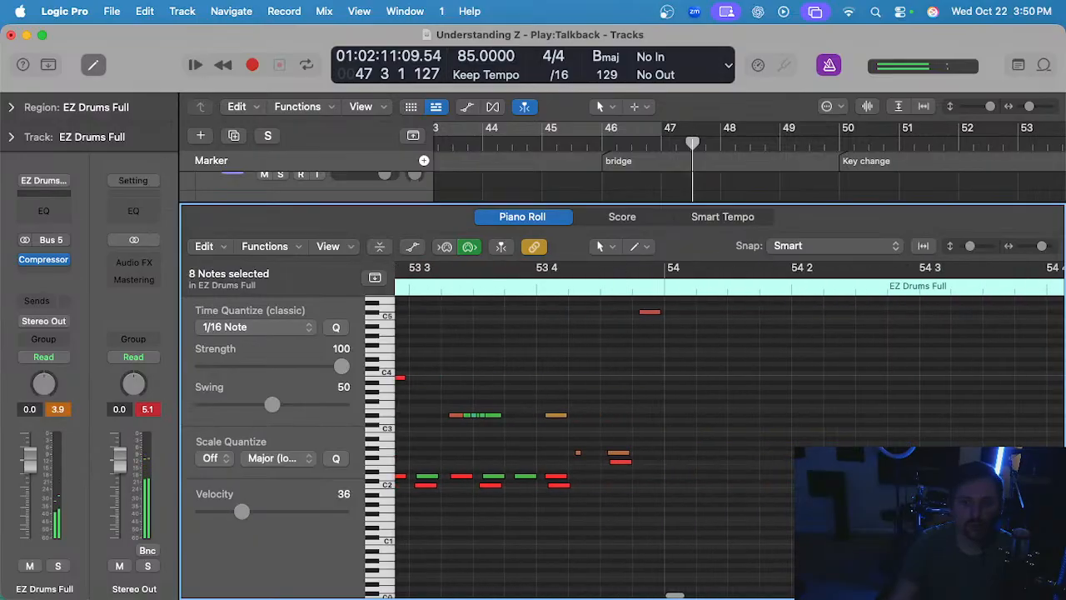
- Close the Piano Roll, move the playhead to the start of the bridge at bar 46, and deselect the drum region
{"action": "scroll", "coordinate": [716, 433], "scroll_direction": "left", "scroll_amount": 8}
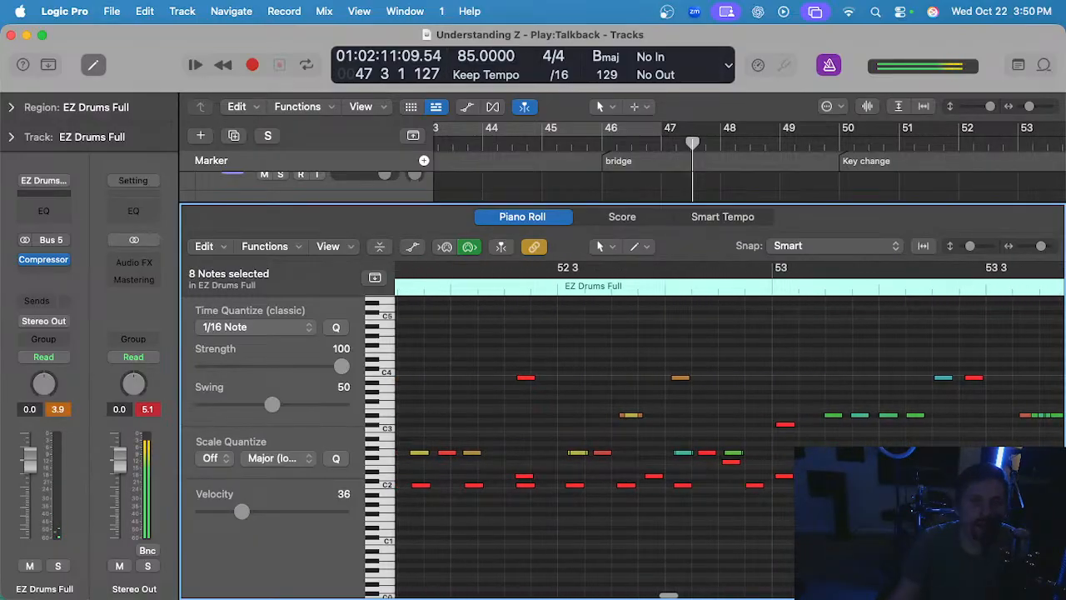
{"action": "key", "text": "e"}
{"action": "left_click", "coordinate": [600, 140]}
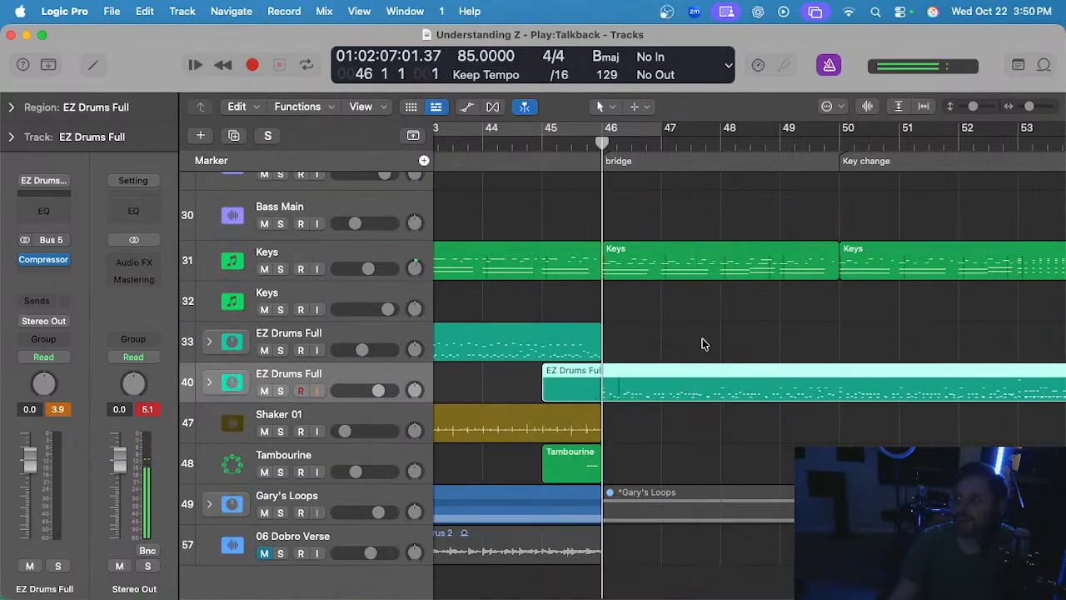
{"action": "left_click", "coordinate": [664, 311]}
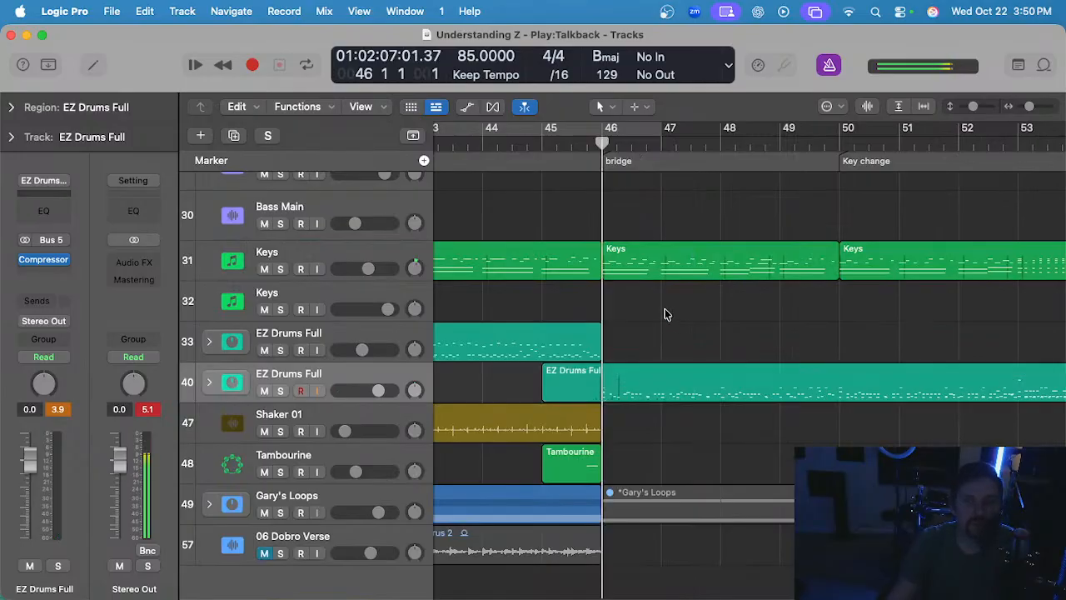
- Open the drum region at the bridge in the Piano Roll and audition its opening from bar 46 with the track temporarily soloed
{"action": "left_click", "coordinate": [623, 398]}
{"action": "key", "text": "e"}
{"action": "key", "text": "ctrl+s"}
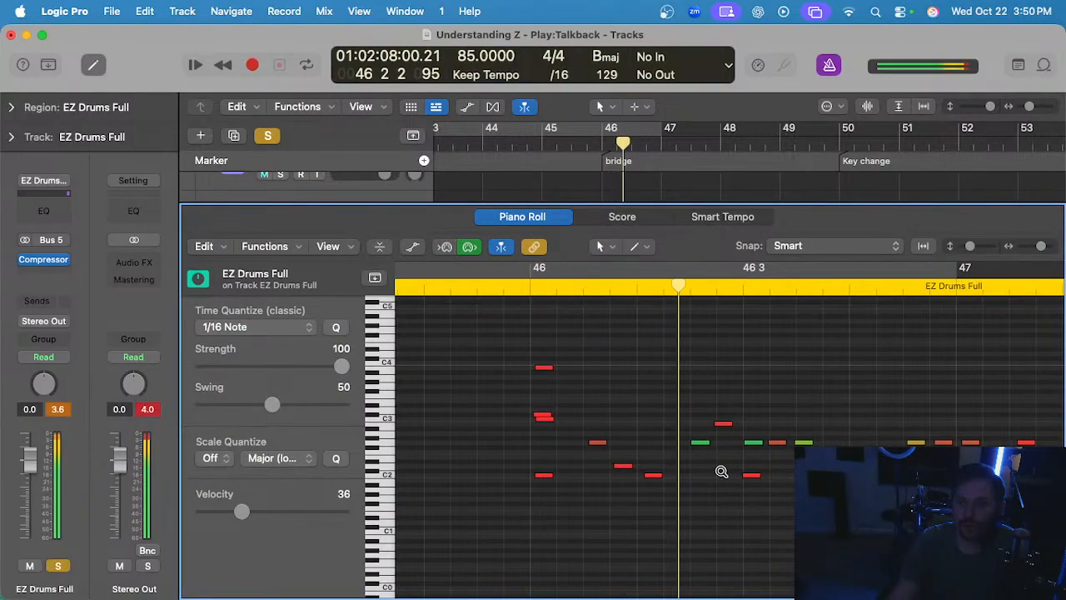
{"action": "scroll", "coordinate": [766, 475], "scroll_direction": "down", "scroll_amount": 3}
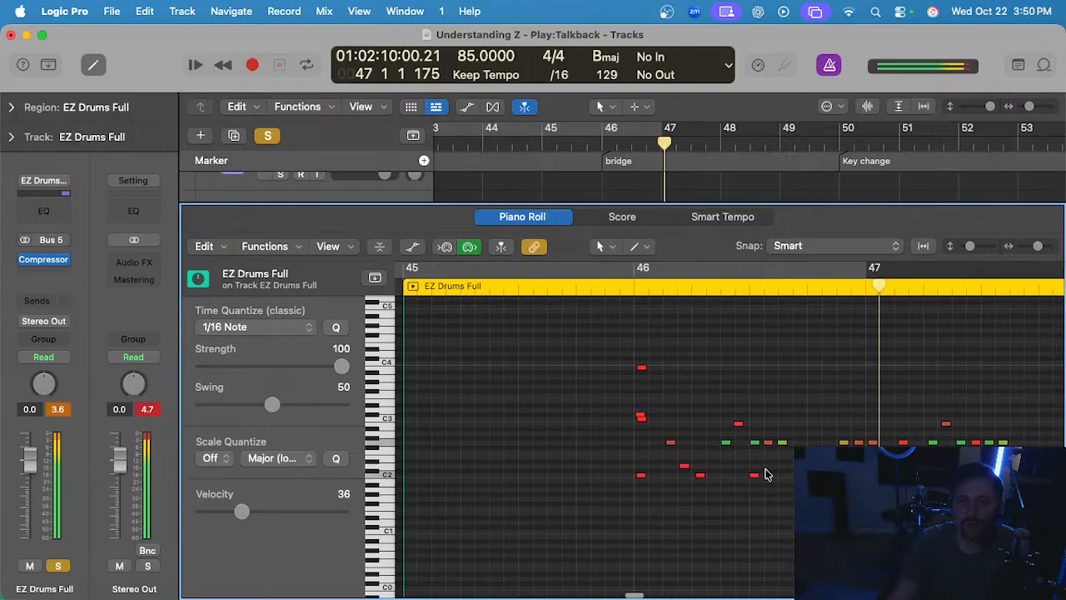
{"action": "key", "text": "s"}
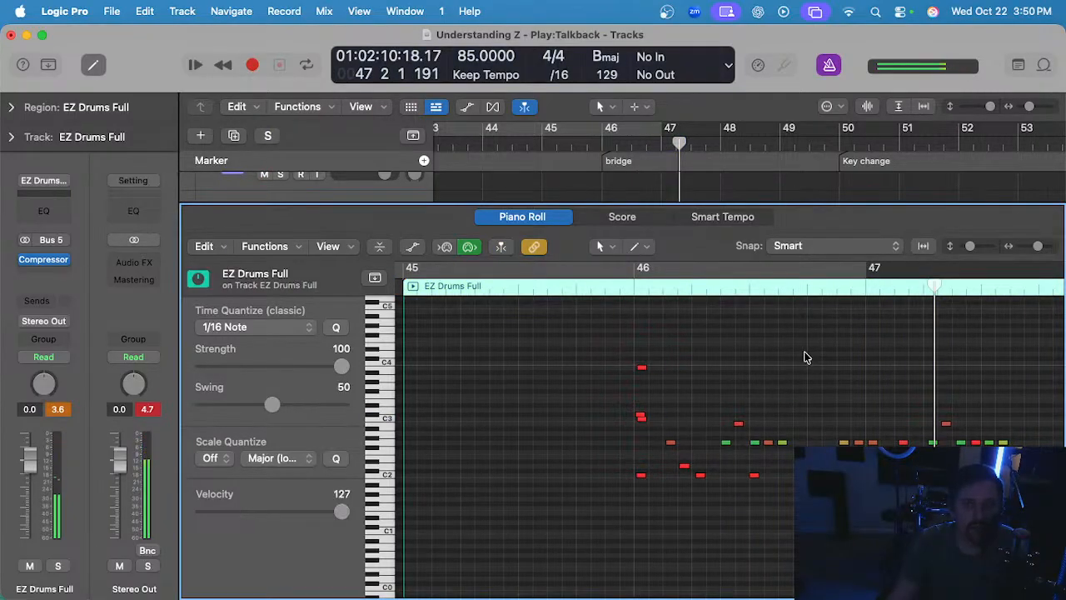
- Quantize the notes in the first three beats of bar 46 to 1/16 and play the bar back
{"action": "left_click_drag", "start_coordinate": [804, 357], "coordinate": [597, 533]}
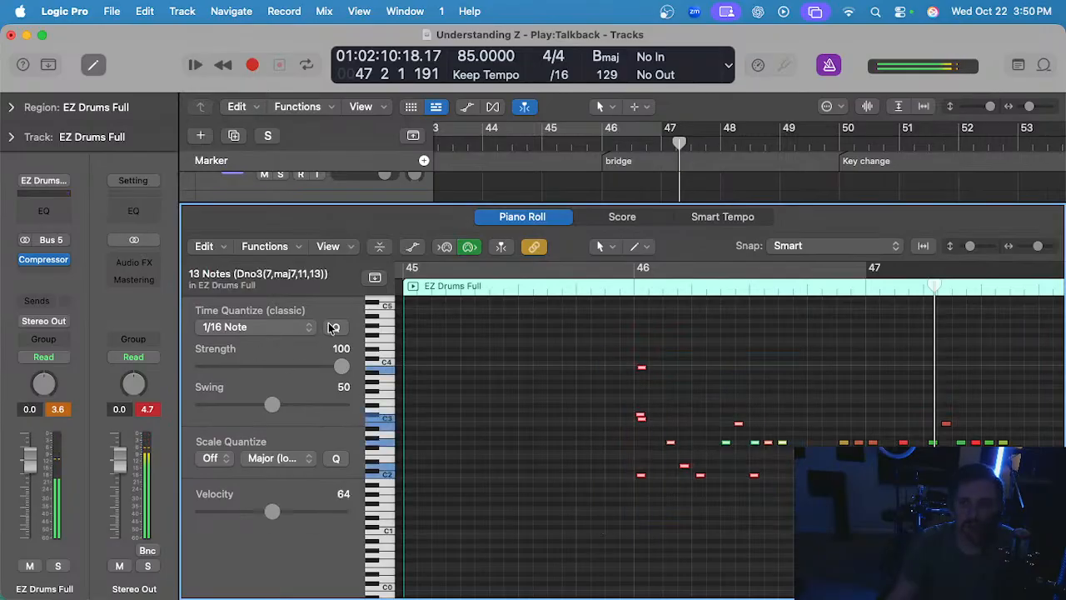
{"action": "left_click", "coordinate": [646, 293]}
{"action": "scroll", "coordinate": [655, 317], "scroll_direction": "up", "scroll_amount": 3}
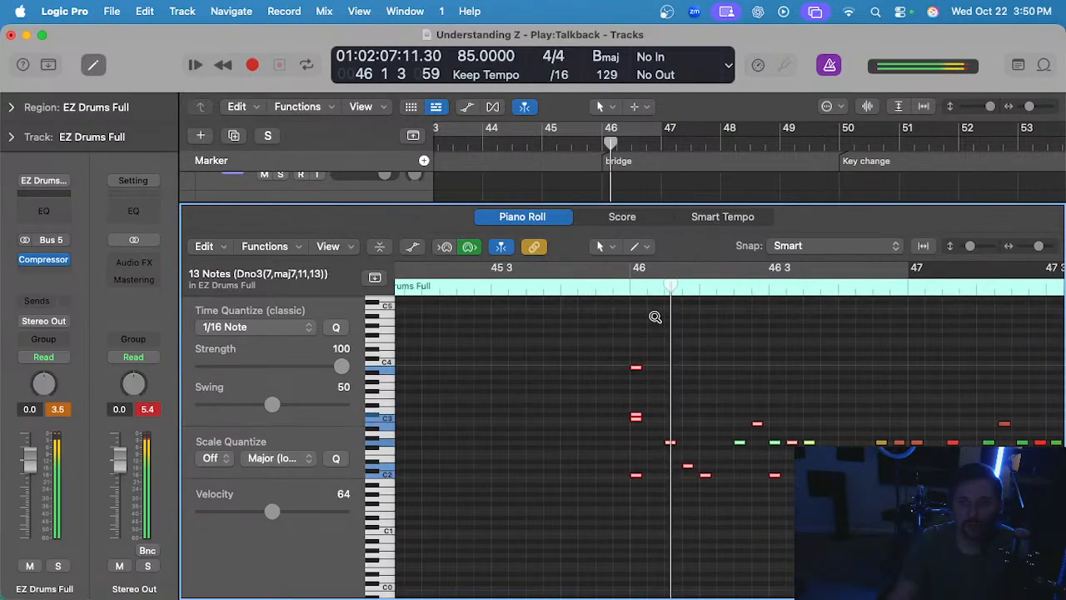
{"action": "scroll", "coordinate": [666, 362], "scroll_direction": "left", "scroll_amount": 2}
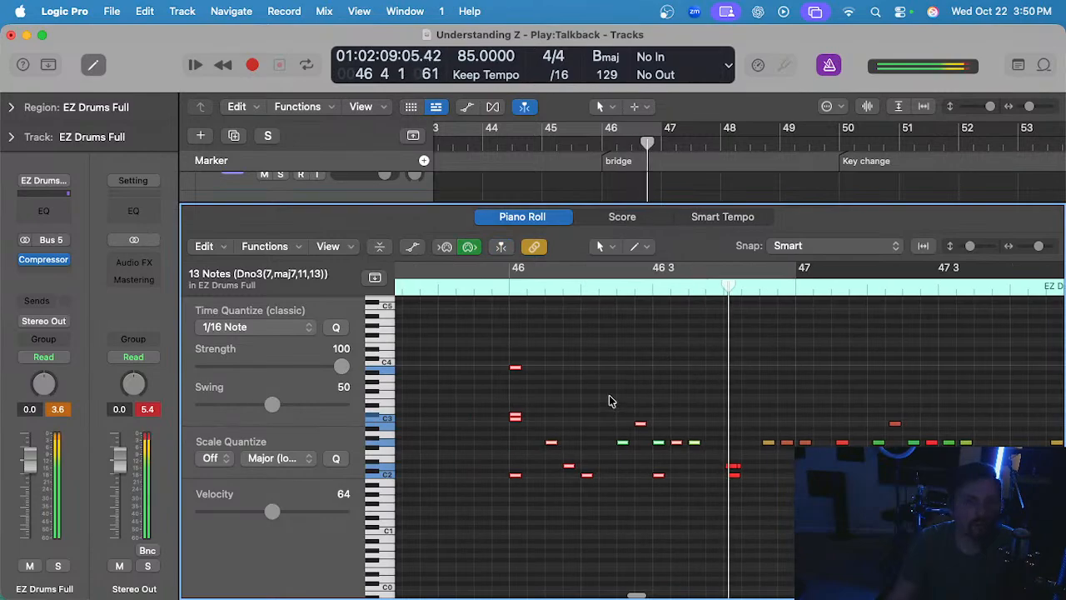
{"action": "left_click", "coordinate": [510, 291]}
{"action": "scroll", "coordinate": [546, 350], "scroll_direction": "up", "scroll_amount": 2}
{"action": "left_click", "coordinate": [566, 371]}
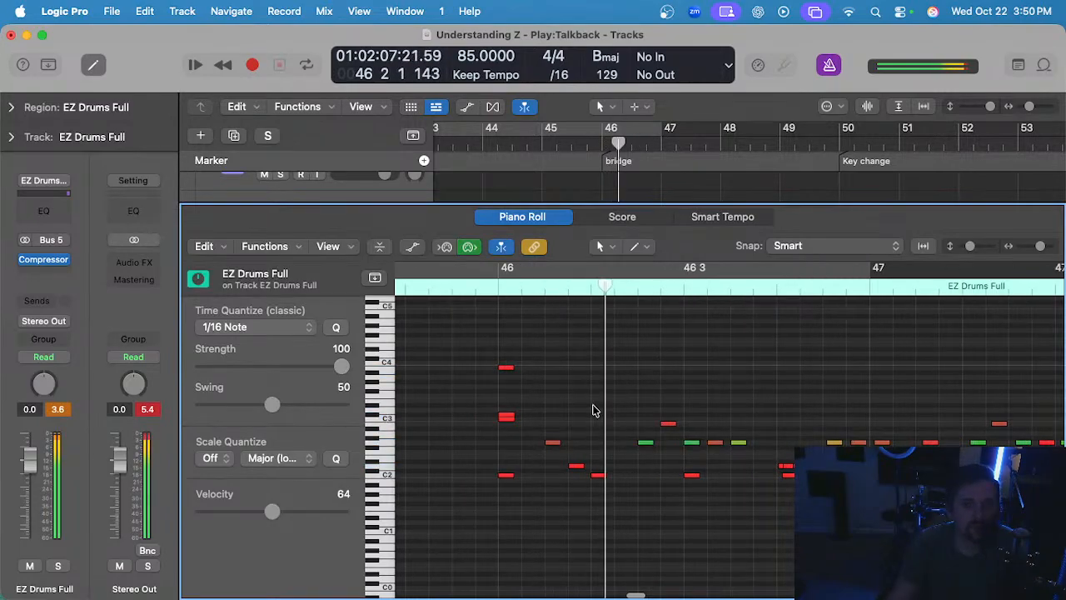
- Add a B2 note one sixteenth long at position 2 of beat 2 in bar 46 and play it back
{"action": "left_click", "coordinate": [608, 425], "text": "super"}
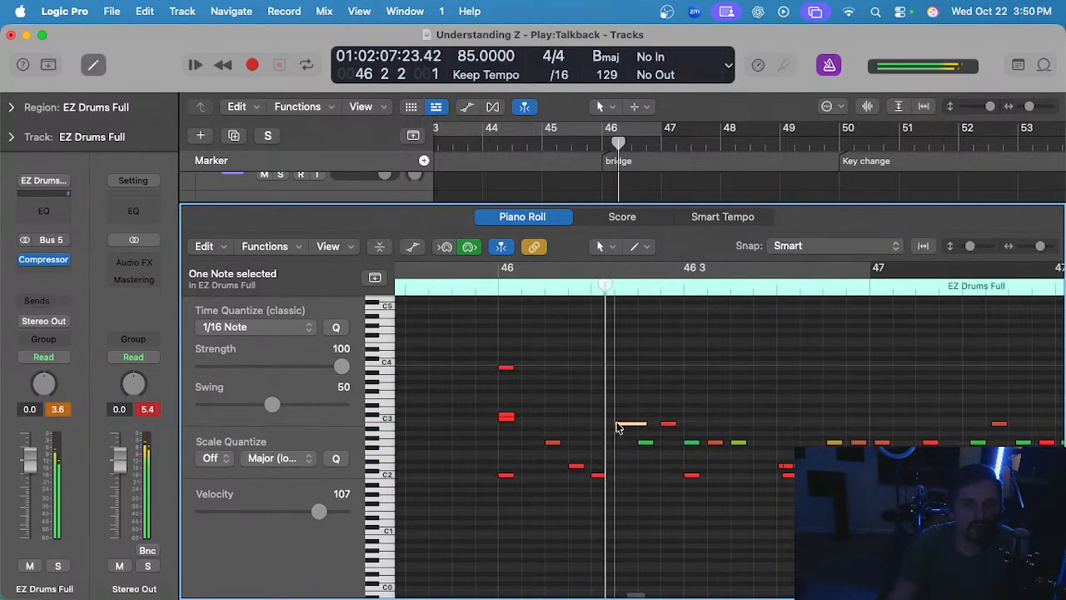
{"action": "left_click_drag", "start_coordinate": [647, 423], "coordinate": [635, 424]}
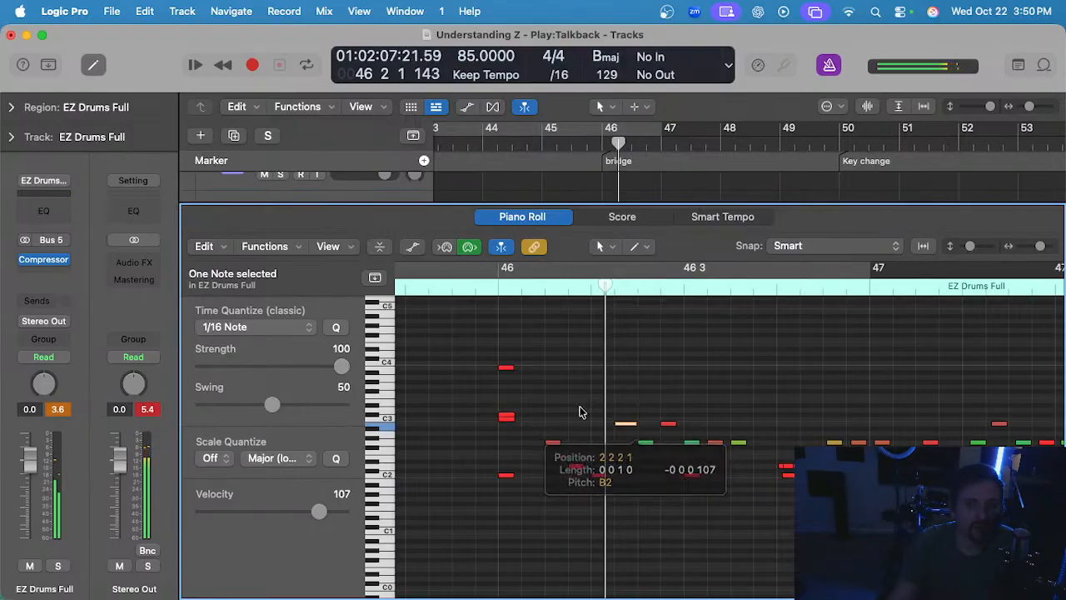
{"action": "left_click", "coordinate": [553, 344]}
{"action": "scroll", "coordinate": [605, 388], "scroll_direction": "down", "scroll_amount": 1}
{"action": "key", "text": "space"}
{"action": "scroll", "coordinate": [581, 398], "scroll_direction": "right", "scroll_amount": 4}
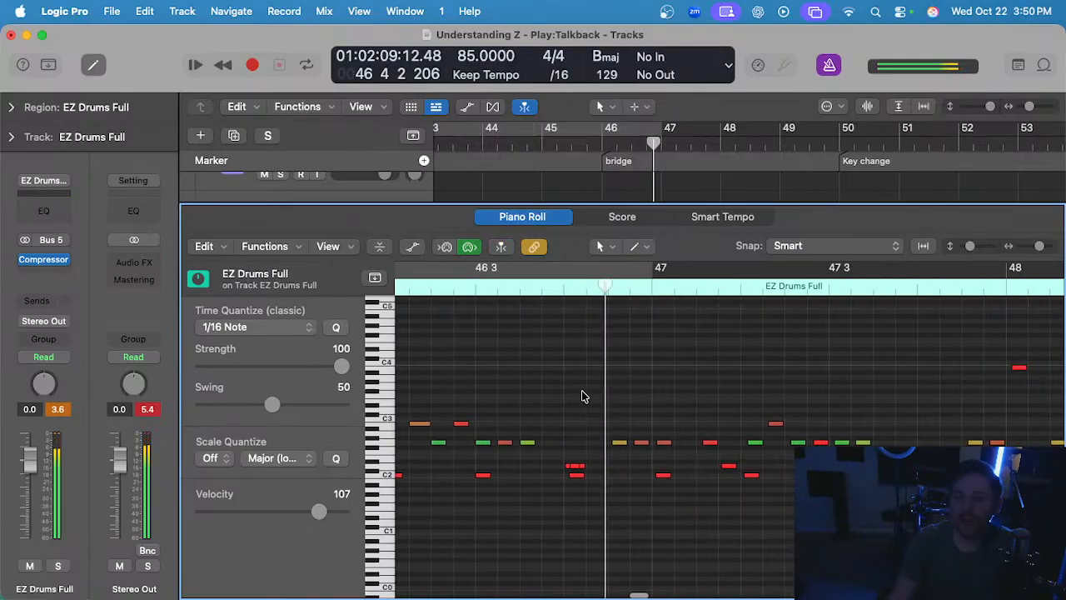
- Select every C2 note in the drum region, quantize them to 1/16, and play back from beat 4 of bar 46
{"action": "scroll", "coordinate": [581, 438], "scroll_direction": "up", "scroll_amount": 4}
{"action": "scroll", "coordinate": [571, 464], "scroll_direction": "down", "scroll_amount": 6}
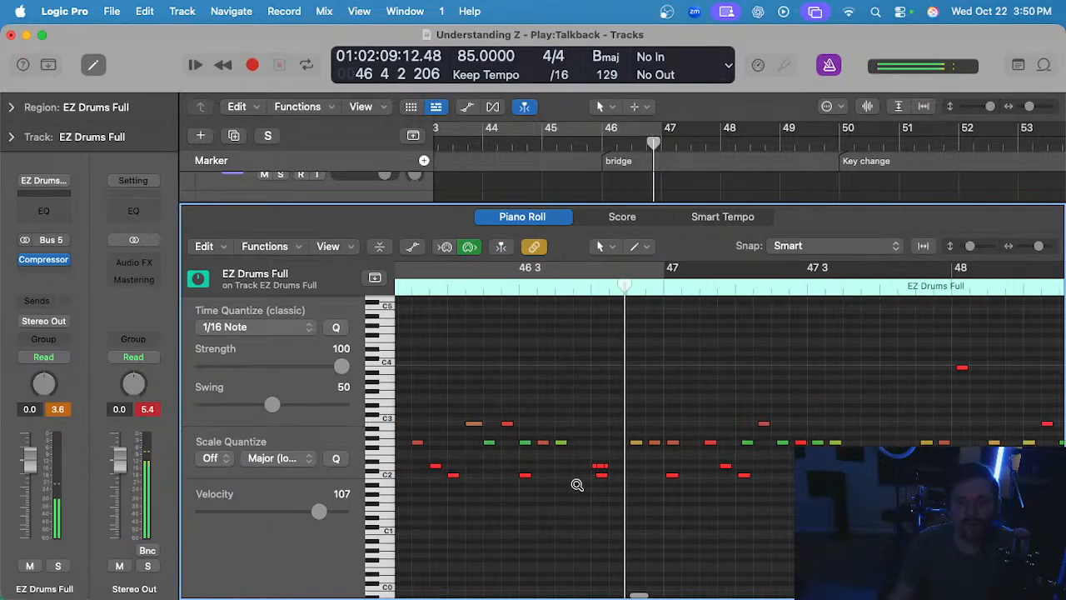
{"action": "left_click", "coordinate": [388, 476]}
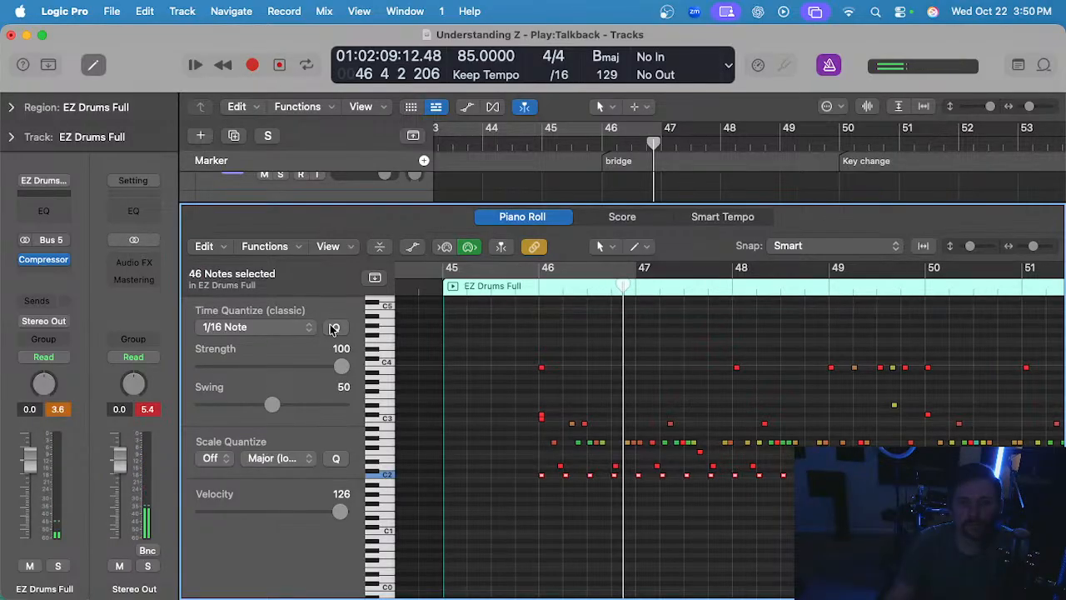
{"action": "left_click", "coordinate": [611, 292]}
{"action": "scroll", "coordinate": [628, 377], "scroll_direction": "up", "scroll_amount": 5}
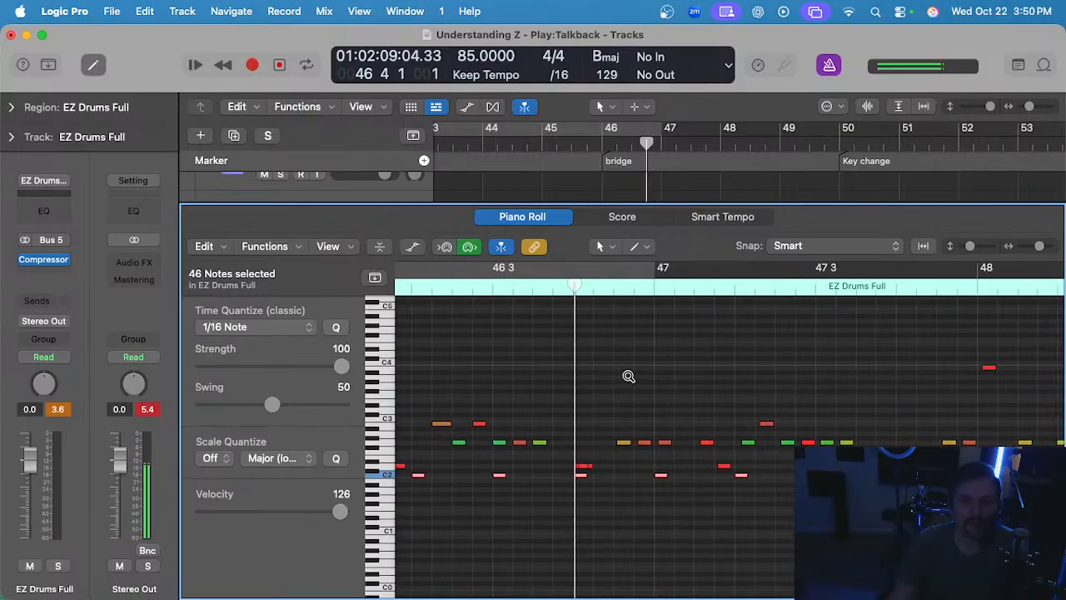
{"action": "scroll", "coordinate": [629, 378], "scroll_direction": "down", "scroll_amount": 4}
{"action": "scroll", "coordinate": [656, 378], "scroll_direction": "up", "scroll_amount": 5}
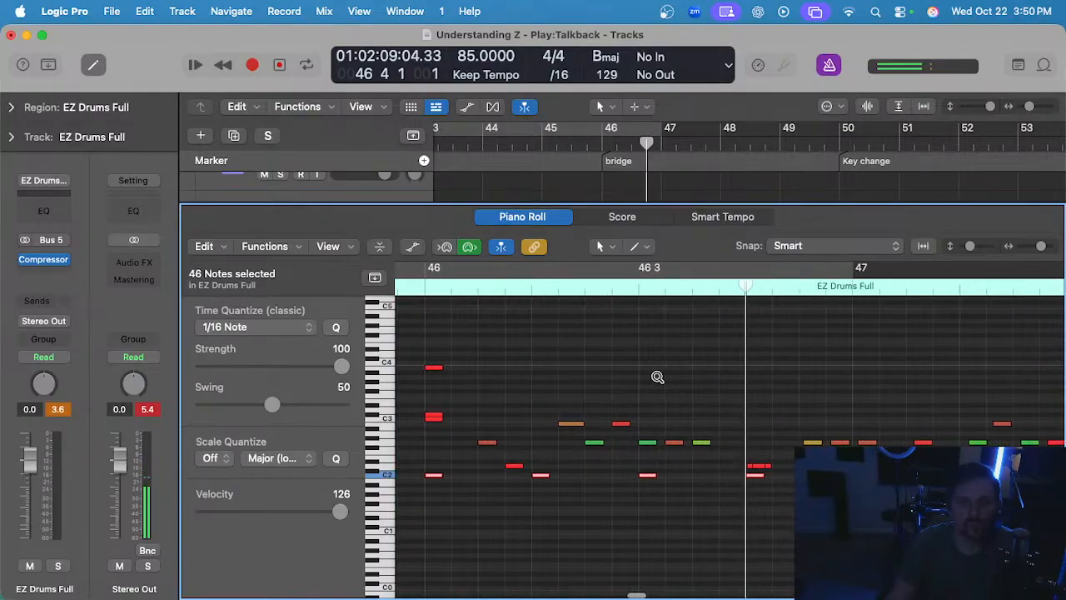
{"action": "left_click", "coordinate": [697, 384]}
- Quantize the notes above the C2 row in bars 47 and 48 to 1/16, auditioning each bar
{"action": "scroll", "coordinate": [693, 383], "scroll_direction": "right", "scroll_amount": 5}
{"action": "key", "text": "space"}
{"action": "scroll", "coordinate": [608, 408], "scroll_direction": "left", "scroll_amount": 4}
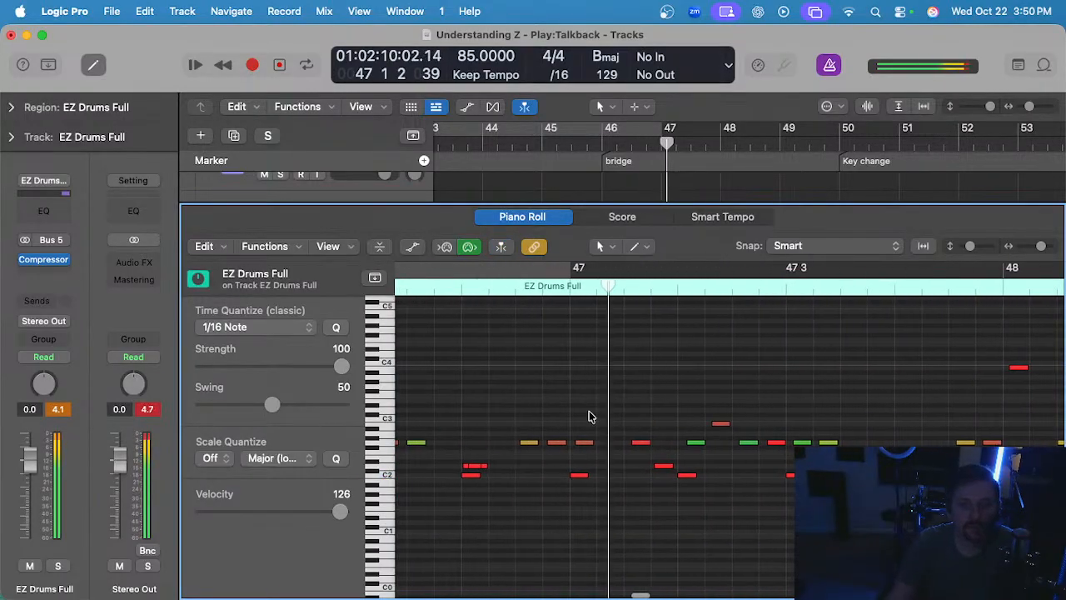
{"action": "scroll", "coordinate": [588, 416], "scroll_direction": "down", "scroll_amount": 2}
{"action": "scroll", "coordinate": [701, 400], "scroll_direction": "down", "scroll_amount": 4}
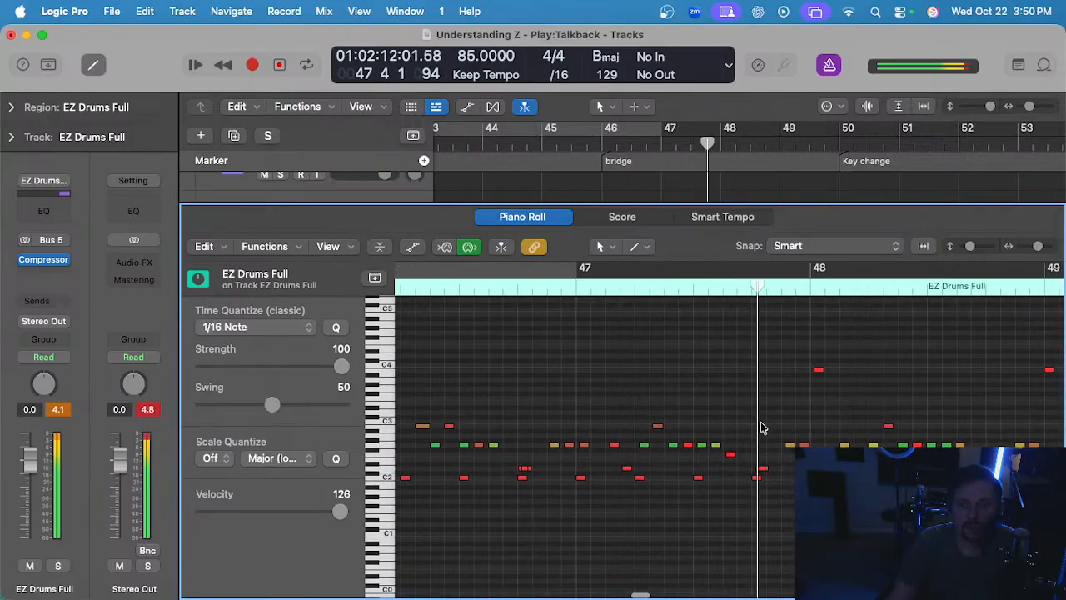
{"action": "left_click_drag", "start_coordinate": [752, 427], "coordinate": [537, 474]}
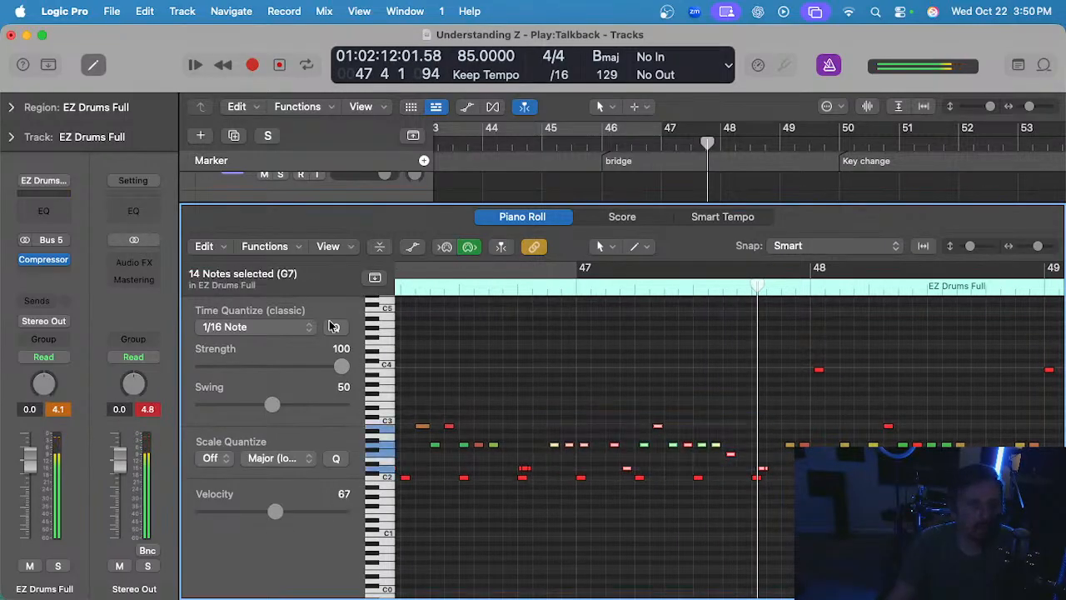
{"action": "key", "text": "super+Right"}
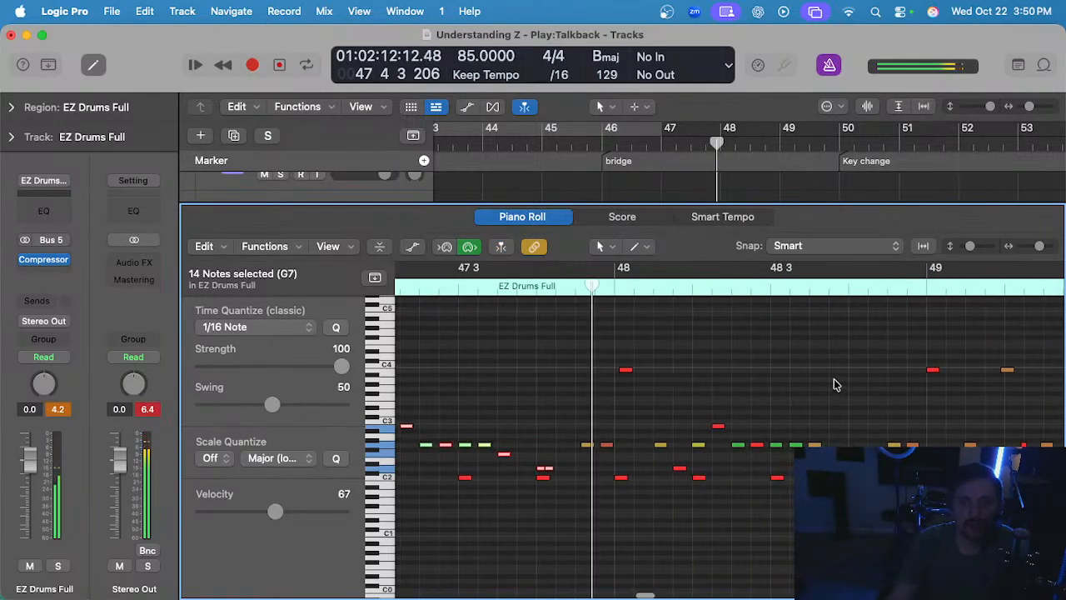
{"action": "left_click_drag", "start_coordinate": [844, 371], "coordinate": [575, 460]}
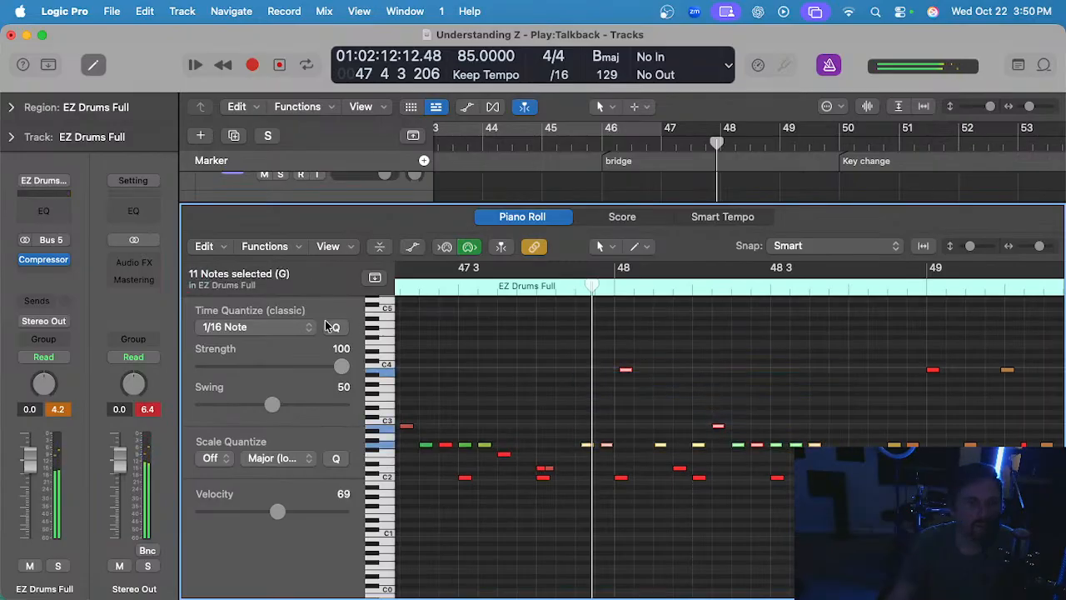
{"action": "left_click", "coordinate": [537, 278]}
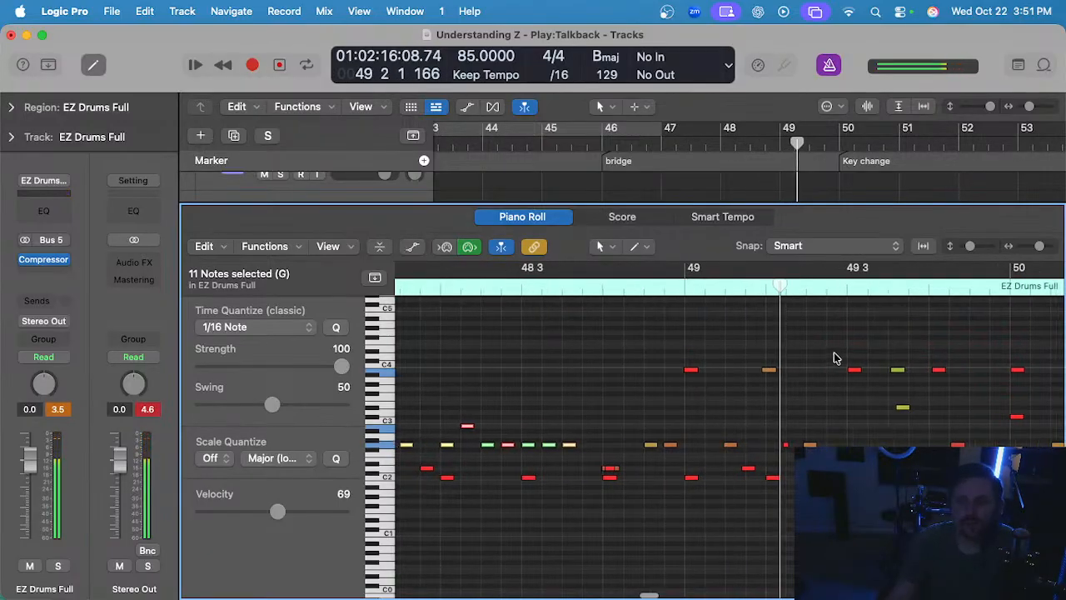
- Quantize the first half of bar 49 to 1/16, including the D2 note just before beat 2, and play it back
{"action": "left_click_drag", "start_coordinate": [843, 346], "coordinate": [646, 468]}
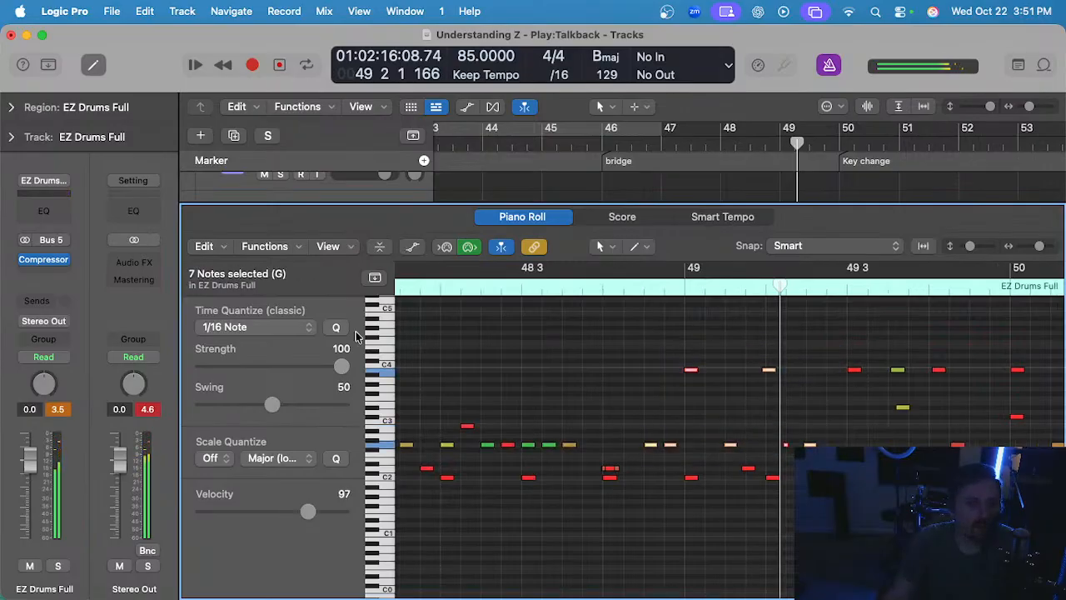
{"action": "left_click", "coordinate": [598, 288]}
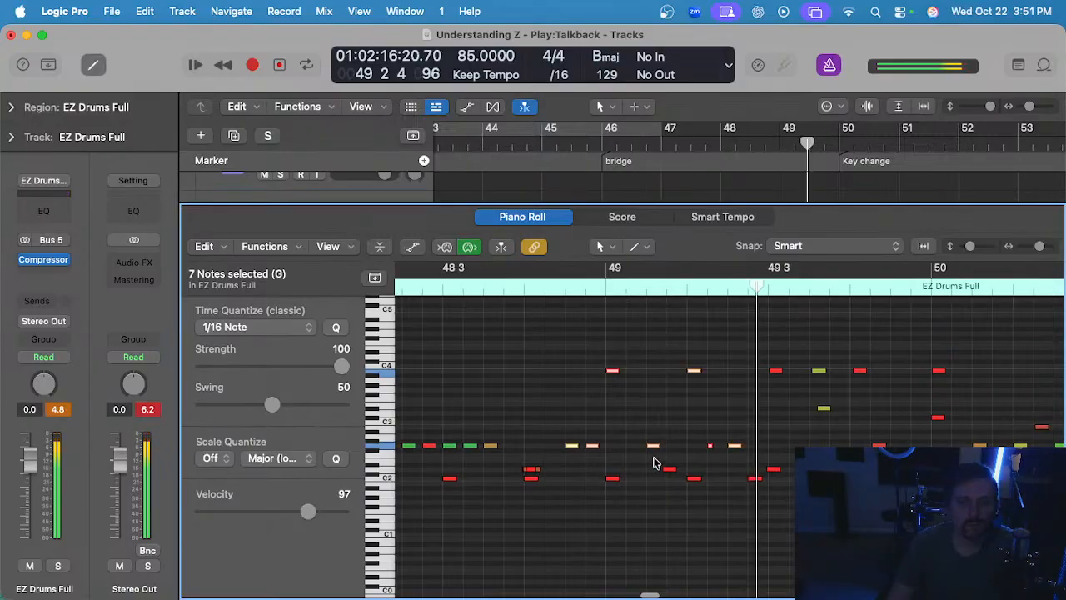
{"action": "left_click", "coordinate": [536, 286]}
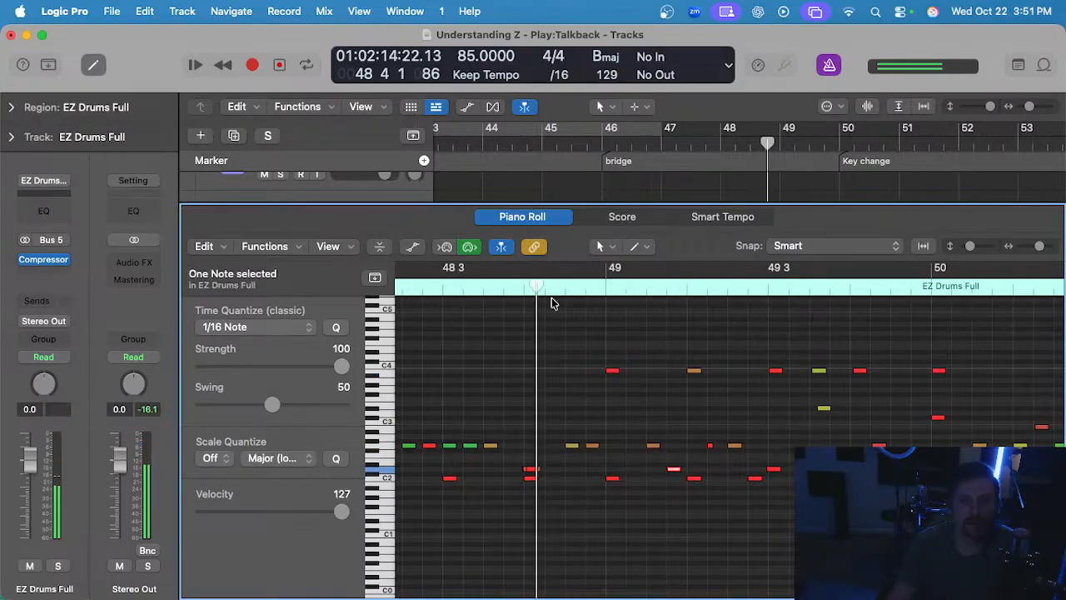
{"action": "scroll", "coordinate": [690, 356], "scroll_direction": "right", "scroll_amount": 3}
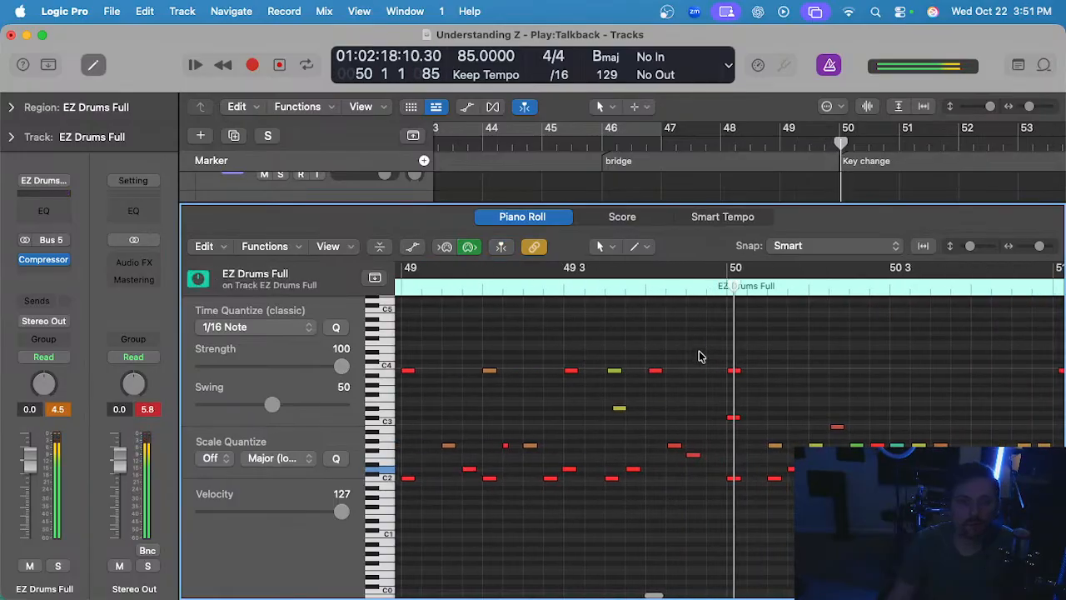
- Quantize the notes in beats 3 and 4 of bar 49 to 1/16 and play back the fill into bar 50
{"action": "left_click_drag", "start_coordinate": [701, 340], "coordinate": [560, 499]}
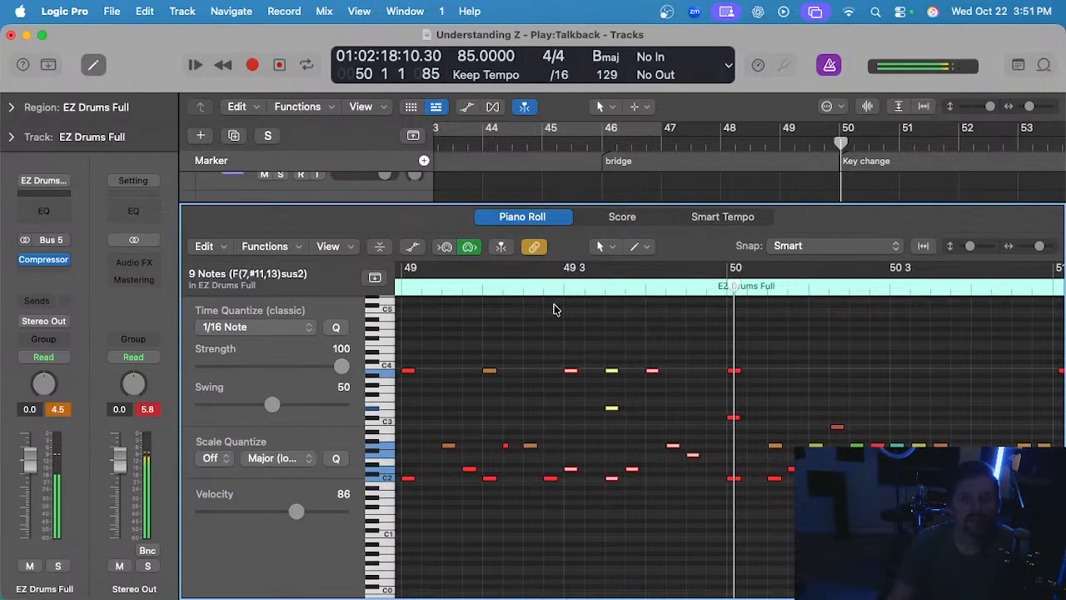
{"action": "left_click", "coordinate": [429, 290]}
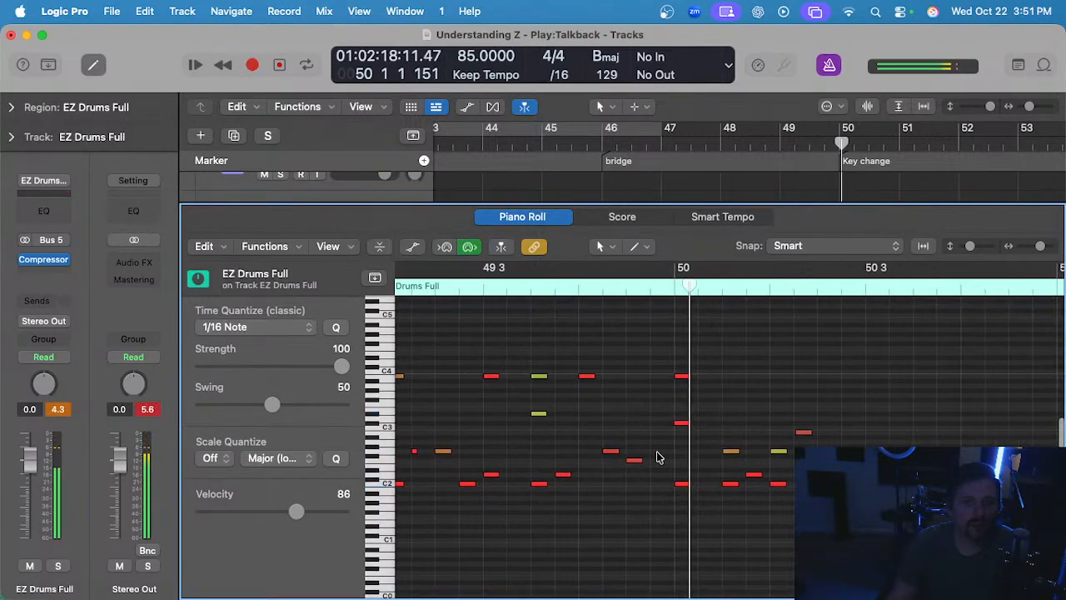
{"action": "scroll", "coordinate": [657, 456], "scroll_direction": "left", "scroll_amount": 3}
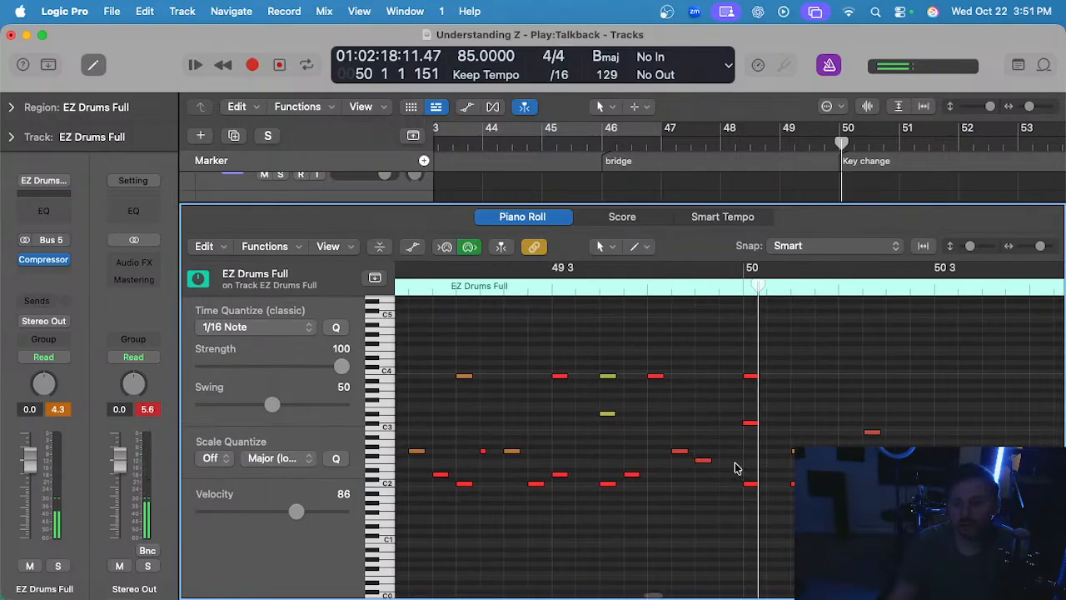
{"action": "left_click", "coordinate": [504, 289]}
{"action": "key", "text": "space"}
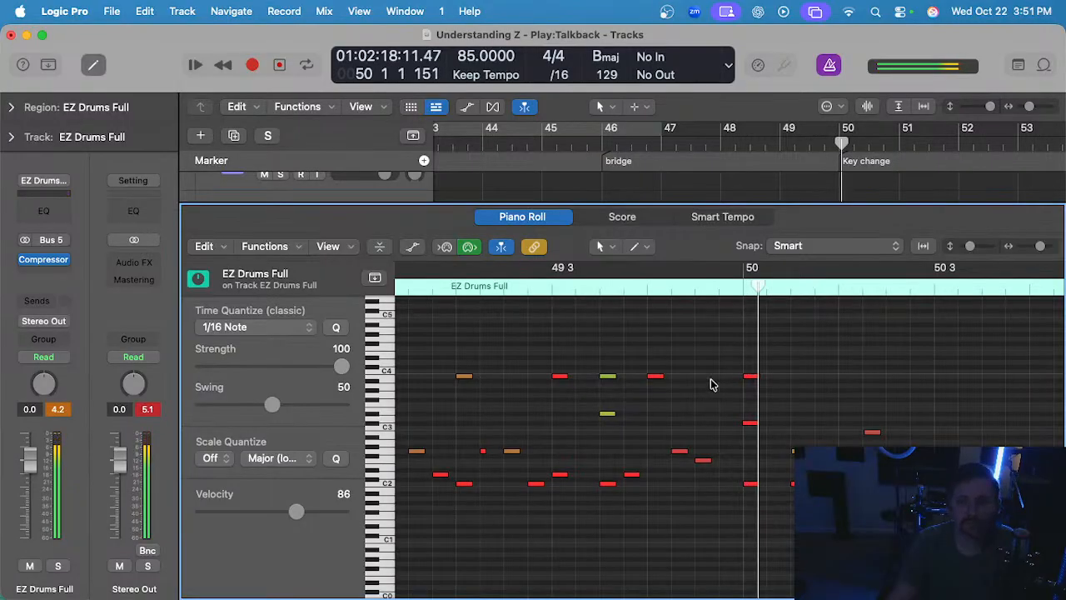
- Rework the fill in the last three sixteenths of bar 49 as descending A2, G2 and F2 notes, with the A2 velocity at 119
{"action": "mouse_move", "coordinate": [729, 468]}
{"action": "left_mouse_down"}
{"action": "mouse_move", "coordinate": [678, 443]}
{"action": "mouse_move", "coordinate": [732, 473]}
{"action": "mouse_move", "coordinate": [732, 462]}
{"action": "left_mouse_up"}
{"action": "left_click", "coordinate": [681, 441]}
{"action": "left_click", "coordinate": [706, 464]}
{"action": "left_click", "coordinate": [721, 452]}
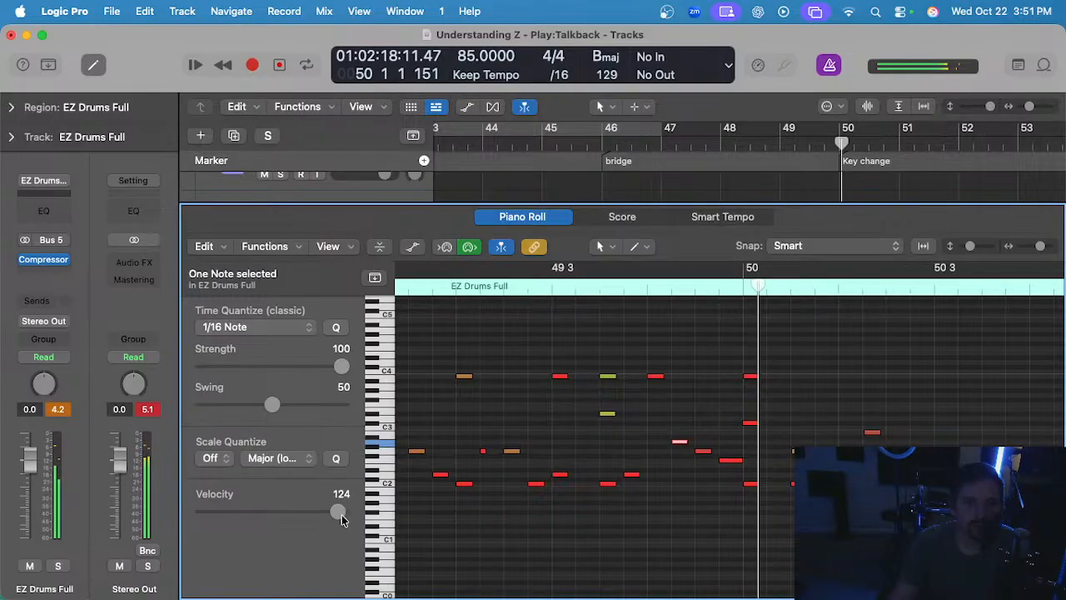
{"action": "left_click", "coordinate": [528, 291]}
{"action": "key", "text": "space"}
- Quantize the notes above the C2 row in beats 2 and 3 of bar 50 to 1/16
{"action": "scroll", "coordinate": [538, 350], "scroll_direction": "down", "scroll_amount": 2}
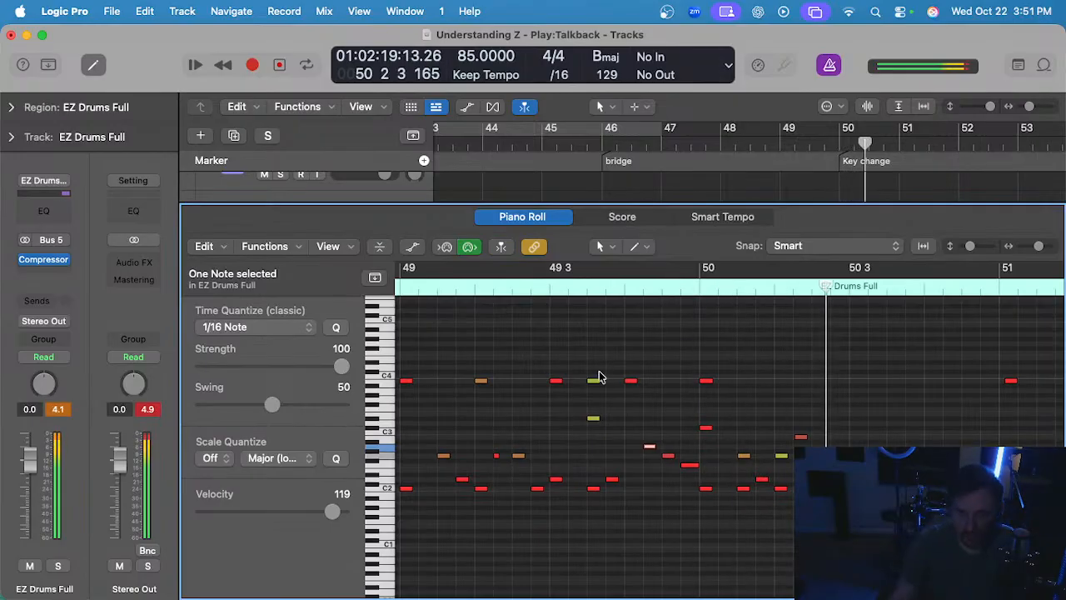
{"action": "scroll", "coordinate": [666, 391], "scroll_direction": "right", "scroll_amount": 2}
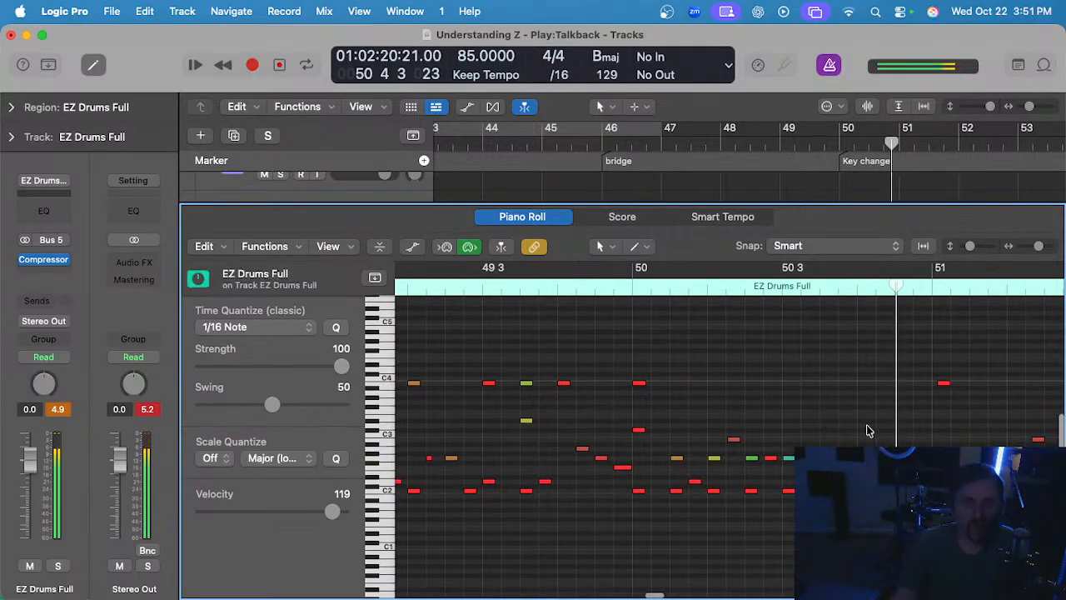
{"action": "left_click_drag", "start_coordinate": [849, 423], "coordinate": [669, 485]}
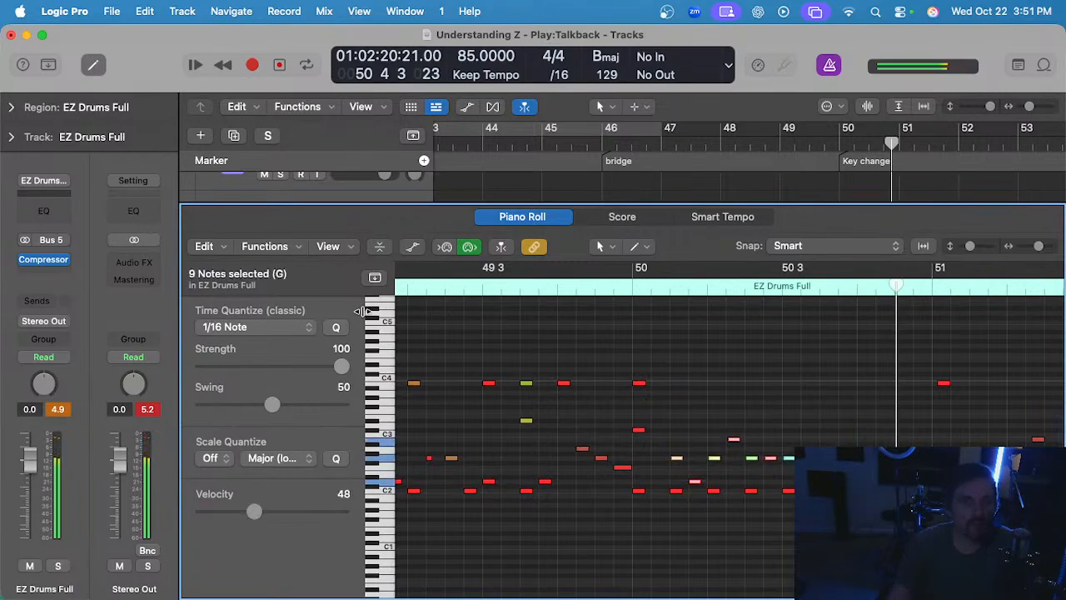
- Select the cluster of D2 notes on beat 4 of bar 50 and play back from the end of bar 48
{"action": "scroll", "coordinate": [742, 430], "scroll_direction": "up", "scroll_amount": 6}
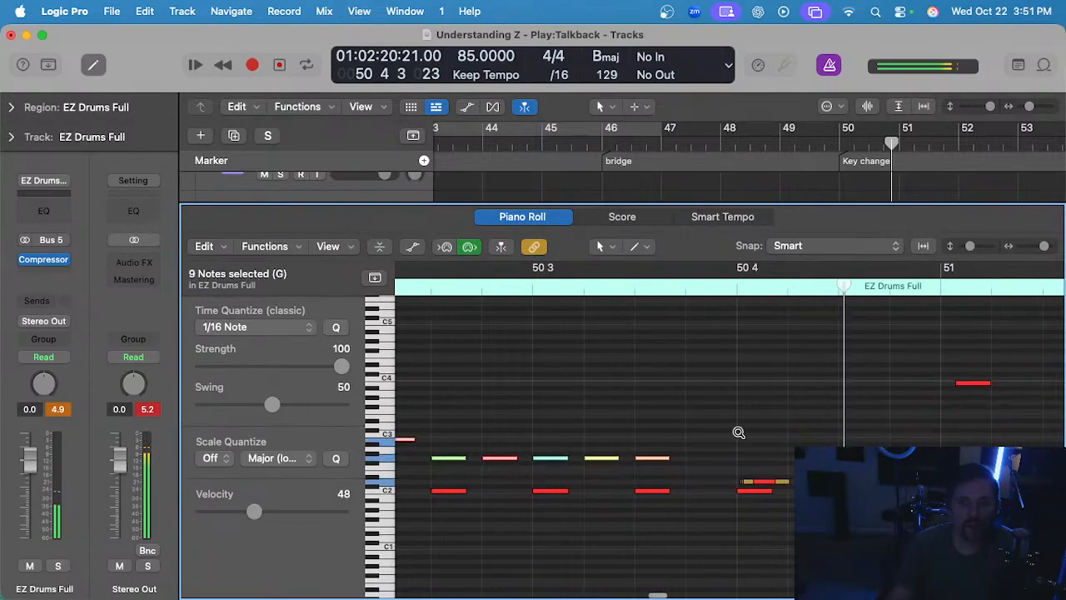
{"action": "left_click_drag", "start_coordinate": [800, 483], "coordinate": [796, 482]}
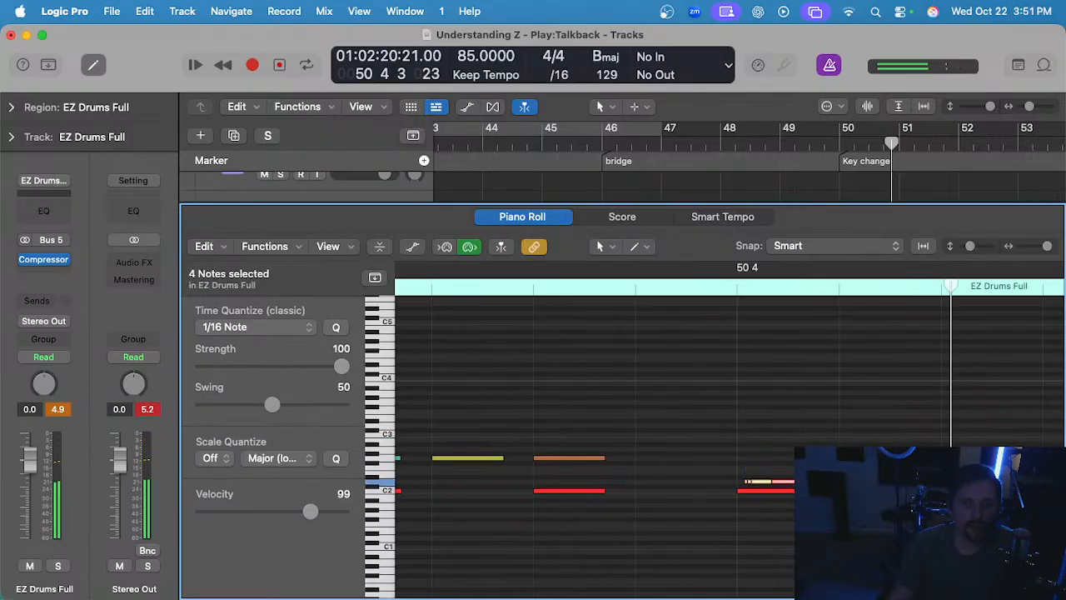
{"action": "left_click", "coordinate": [791, 484]}
{"action": "scroll", "coordinate": [788, 443], "scroll_direction": "down", "scroll_amount": 6}
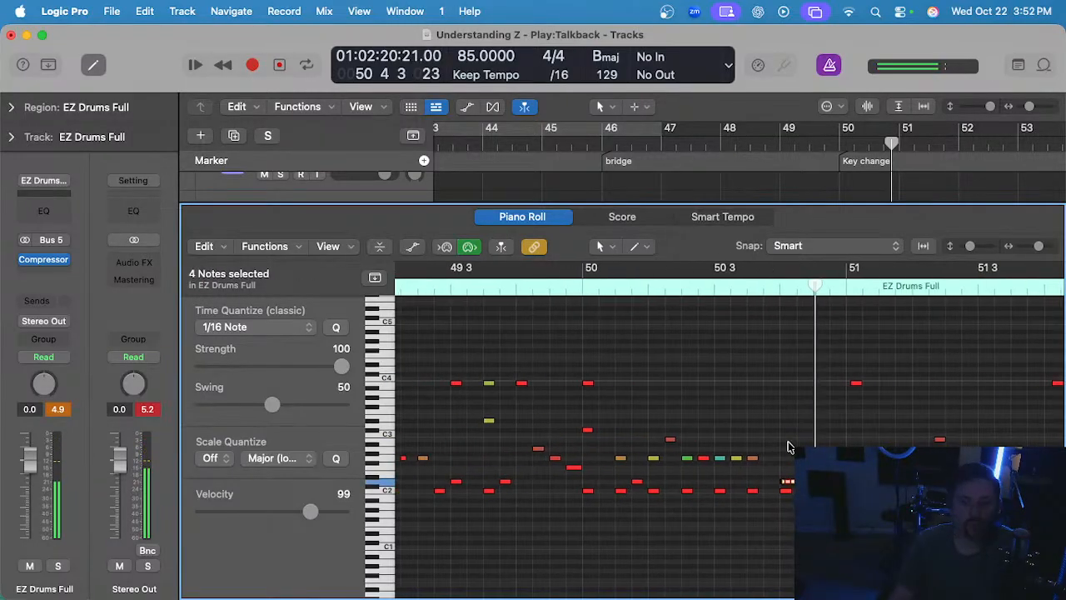
{"action": "left_click", "coordinate": [464, 291]}
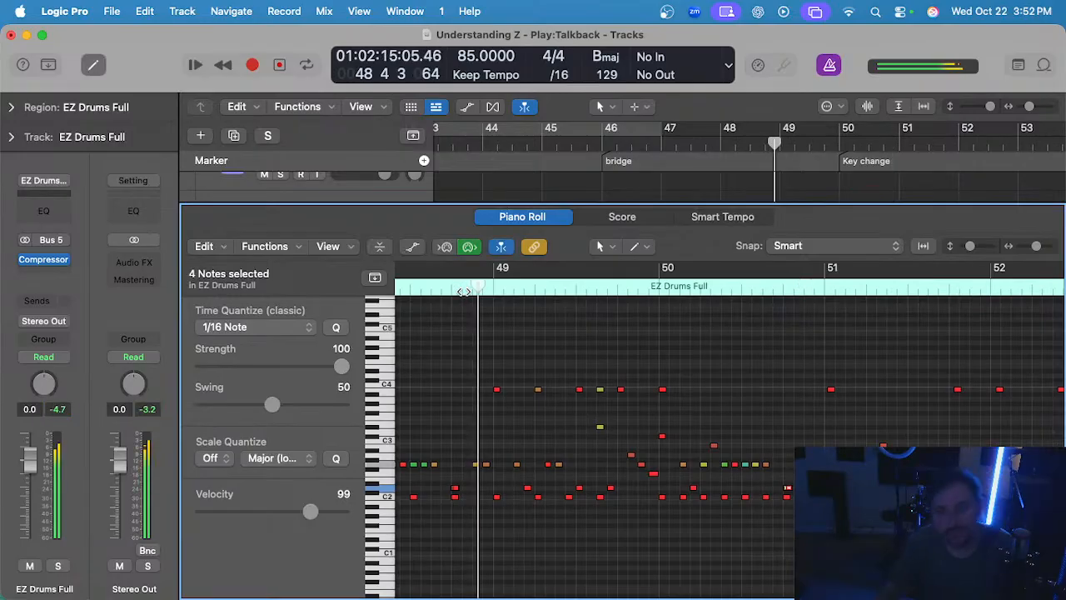
{"action": "scroll", "coordinate": [578, 409], "scroll_direction": "up", "scroll_amount": 4}
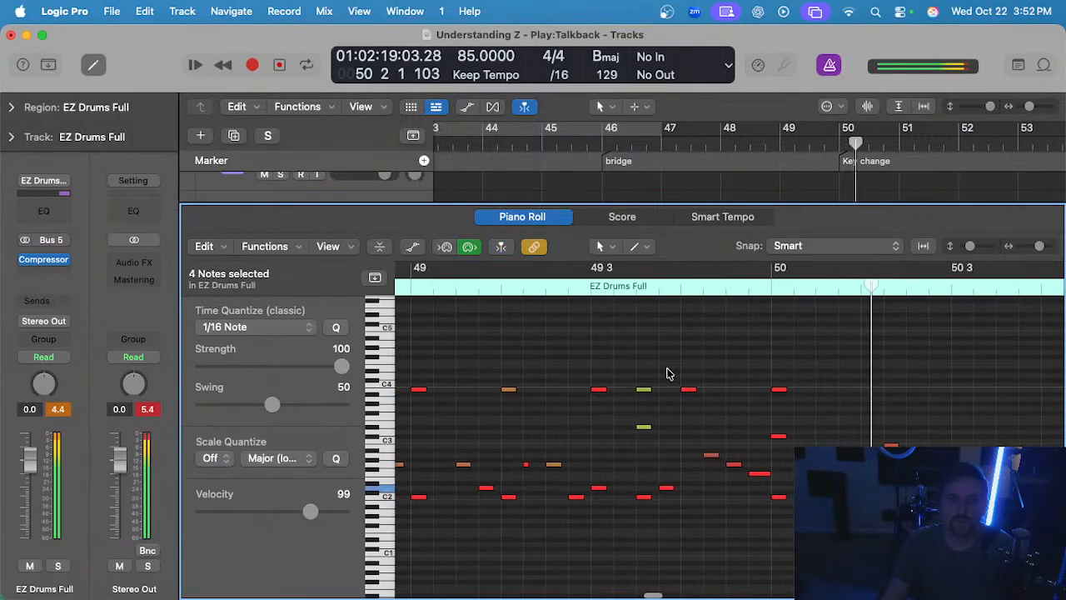
- In bar 49, move the beat 4 B3 note down to A3 one sixteenth earlier, lower the beat 3 B3 note to C#3, and play back
{"action": "left_click_drag", "start_coordinate": [686, 391], "coordinate": [666, 401]}
{"action": "left_click", "coordinate": [564, 360]}
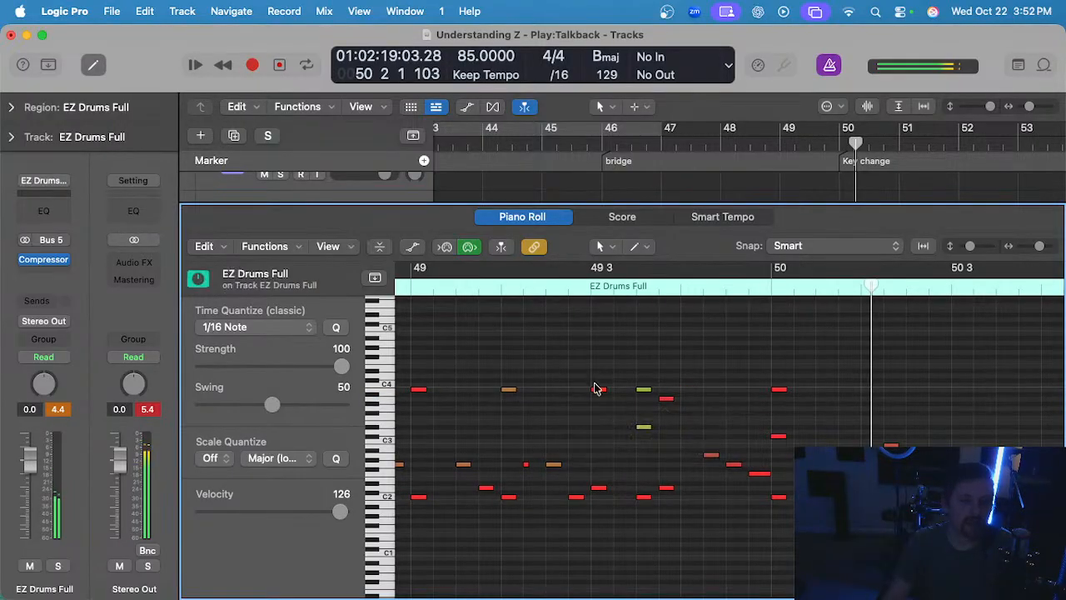
{"action": "left_click_drag", "start_coordinate": [597, 393], "coordinate": [601, 437]}
{"action": "scroll", "coordinate": [611, 408], "scroll_direction": "down", "scroll_amount": 3}
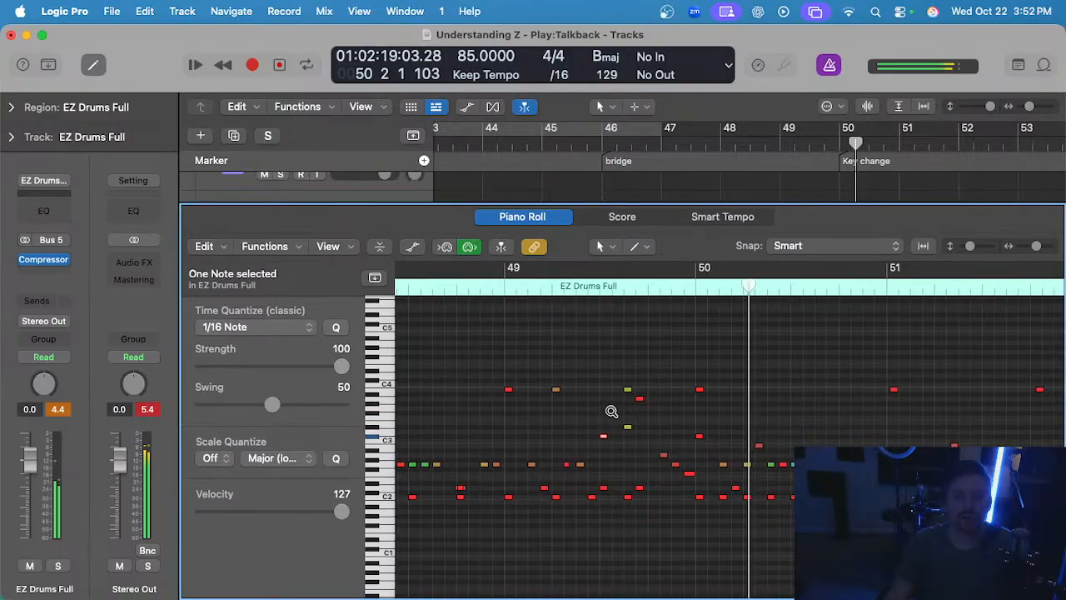
{"action": "left_click", "coordinate": [534, 295]}
{"action": "scroll", "coordinate": [572, 337], "scroll_direction": "up", "scroll_amount": 2}
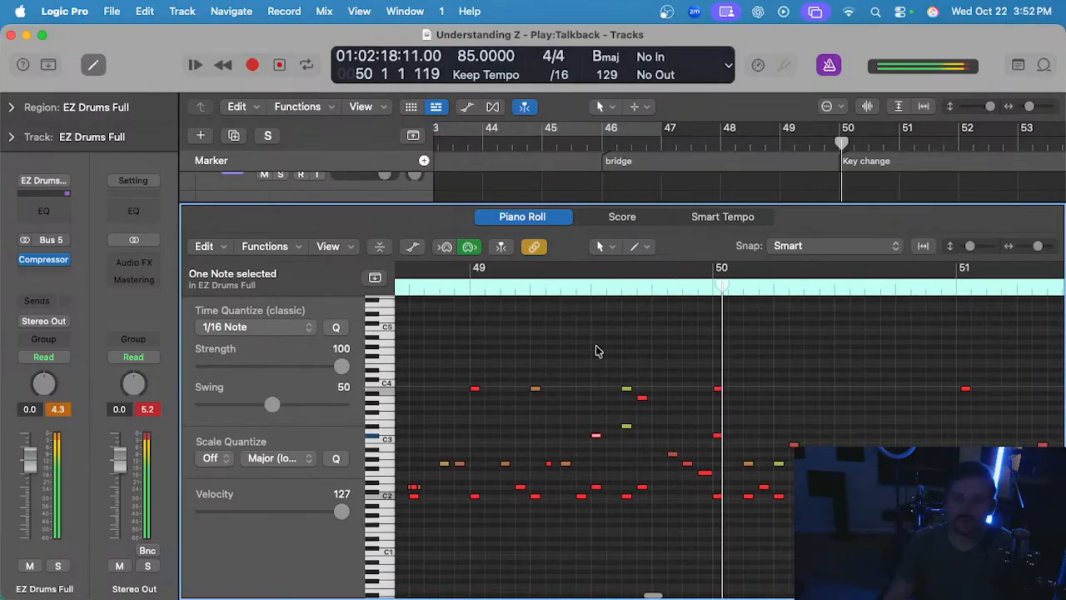
{"action": "scroll", "coordinate": [603, 349], "scroll_direction": "down", "scroll_amount": 2}
{"action": "scroll", "coordinate": [606, 375], "scroll_direction": "right", "scroll_amount": 3}
{"action": "scroll", "coordinate": [589, 428], "scroll_direction": "left", "scroll_amount": 2}
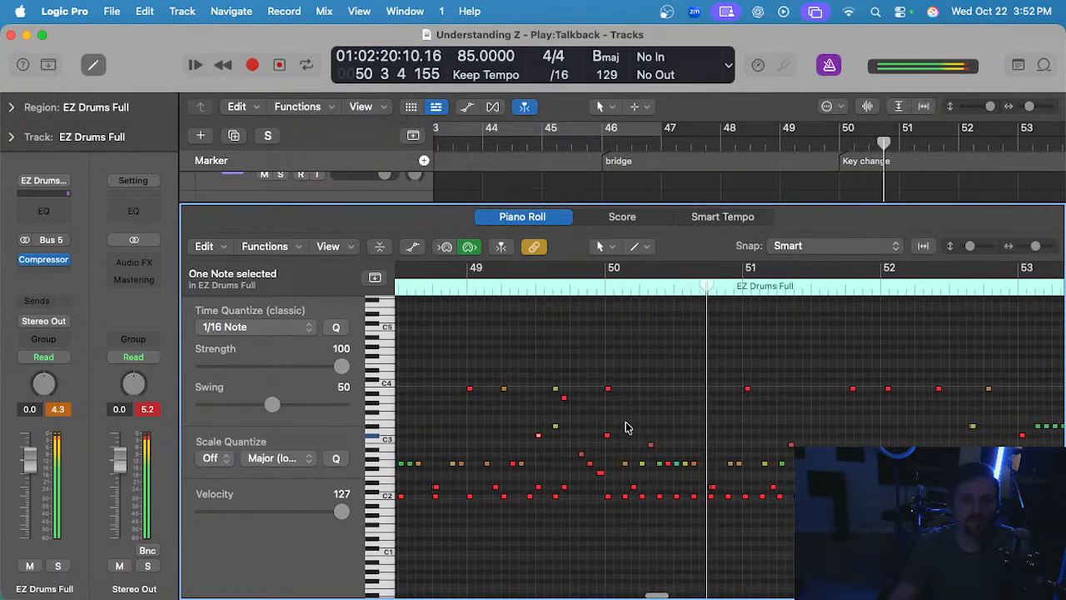
- Reduce the D2 cluster on beat 4 of bar 50 to one D#2 note, add an A3 note one sixteenth later, and play back
{"action": "scroll", "coordinate": [689, 419], "scroll_direction": "up", "scroll_amount": 2}
{"action": "scroll", "coordinate": [690, 420], "scroll_direction": "up", "scroll_amount": 3}
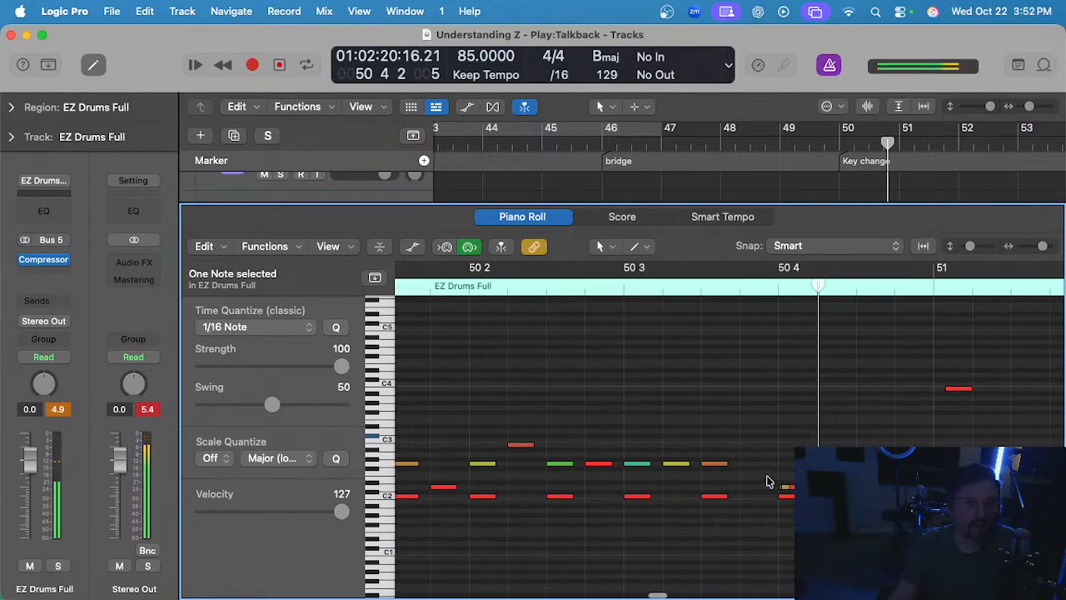
{"action": "left_click_drag", "start_coordinate": [767, 477], "coordinate": [858, 487]}
{"action": "key", "text": "Delete"}
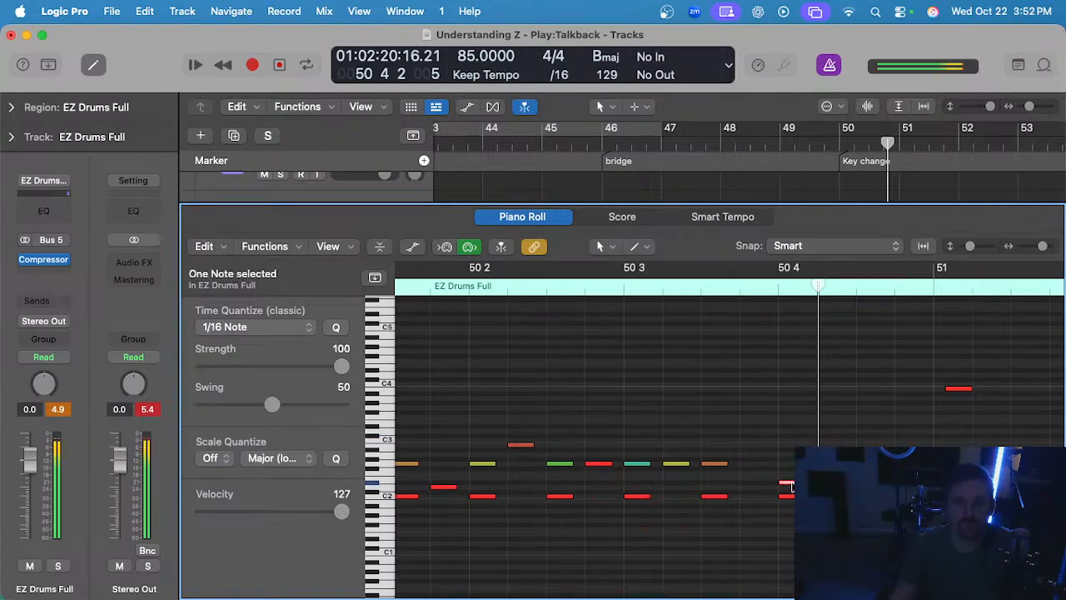
{"action": "scroll", "coordinate": [815, 422], "scroll_direction": "down", "scroll_amount": 2}
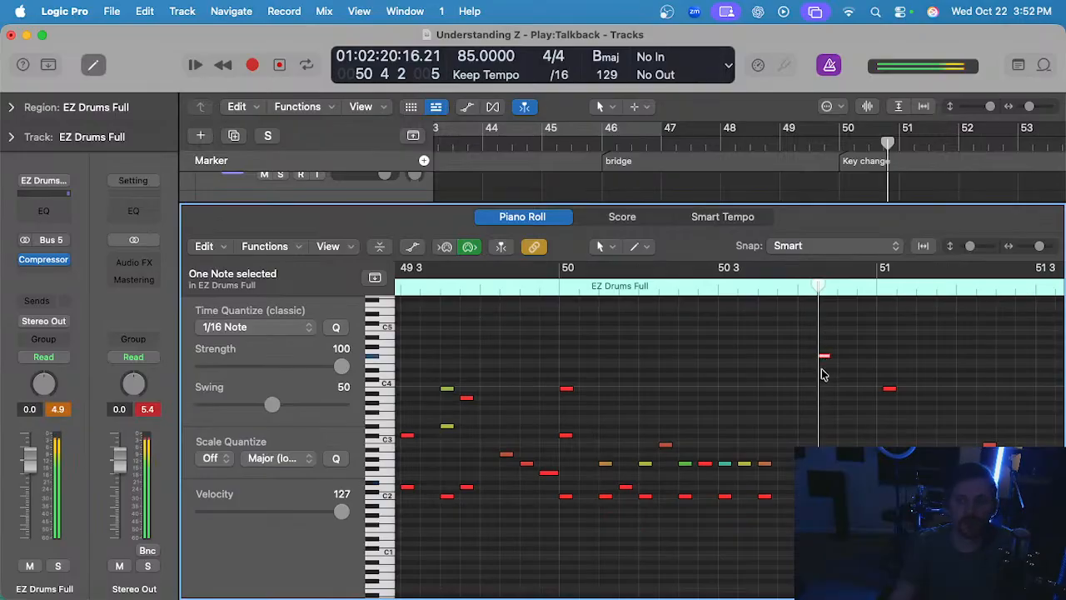
{"action": "left_click_drag", "start_coordinate": [823, 358], "coordinate": [823, 400]}
{"action": "key", "text": "space"}
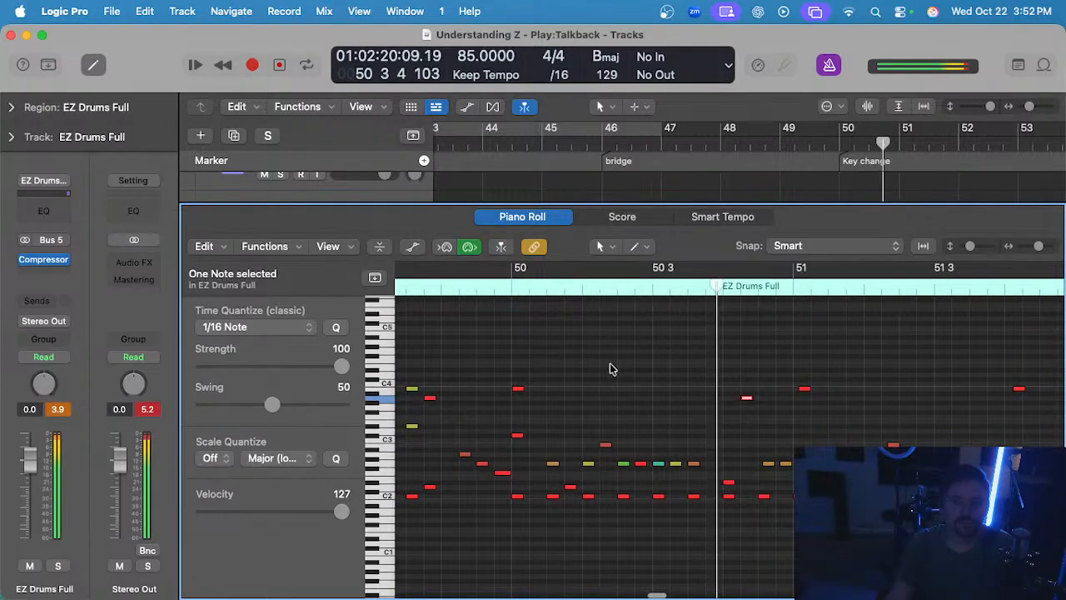
- Move the A3 note onto beat 4 of bar 50 and quantize the two G2 notes just before bar 51 to 1/16
{"action": "left_click", "coordinate": [608, 403]}
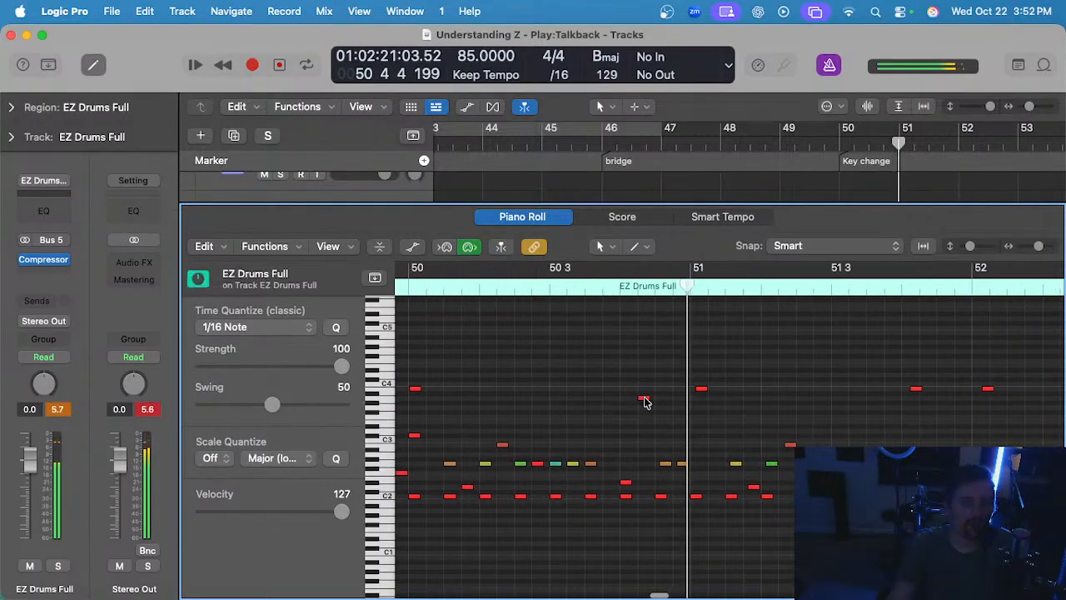
{"action": "left_click_drag", "start_coordinate": [643, 399], "coordinate": [626, 400]}
{"action": "left_click", "coordinate": [650, 450]}
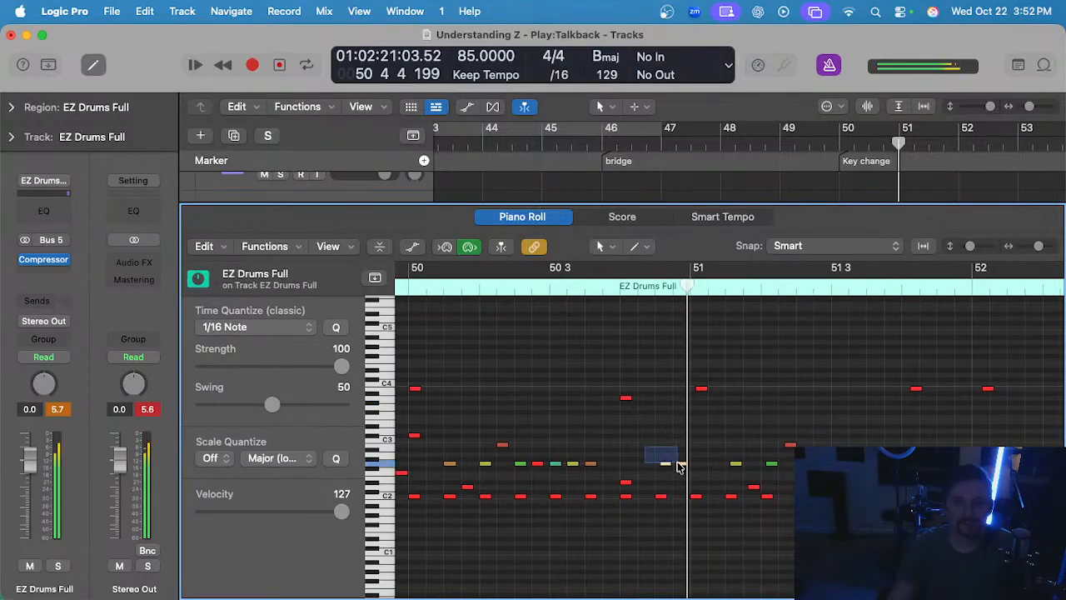
{"action": "left_click", "coordinate": [343, 332]}
{"action": "scroll", "coordinate": [560, 448], "scroll_direction": "down", "scroll_amount": 2}
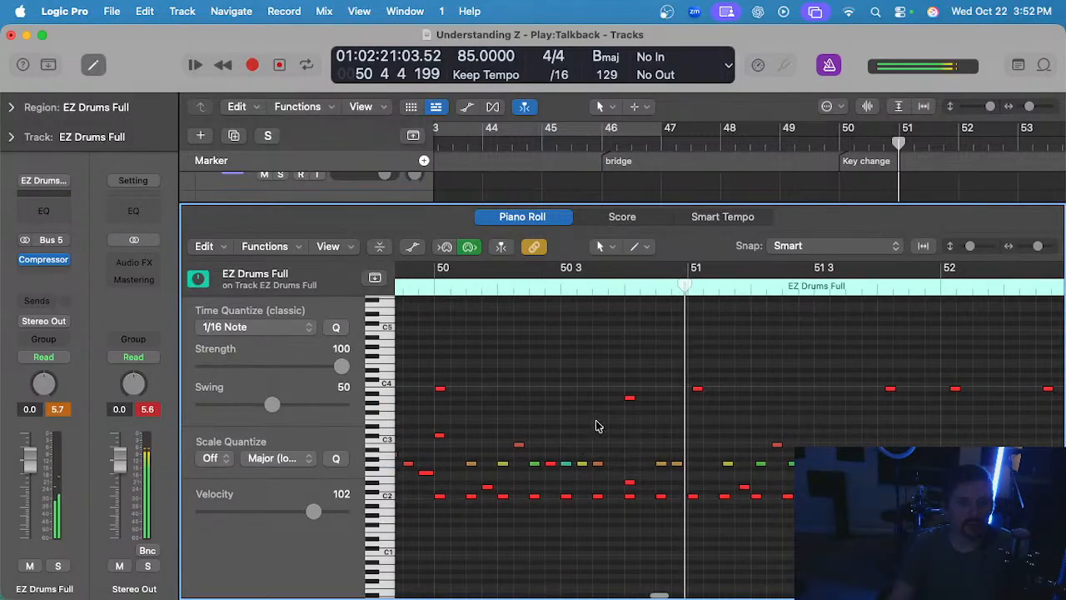
- Select the notes after the downbeat through beat 3 of bar 50 and play back from bar 50 into bar 51
{"action": "left_click_drag", "start_coordinate": [597, 424], "coordinate": [468, 506]}
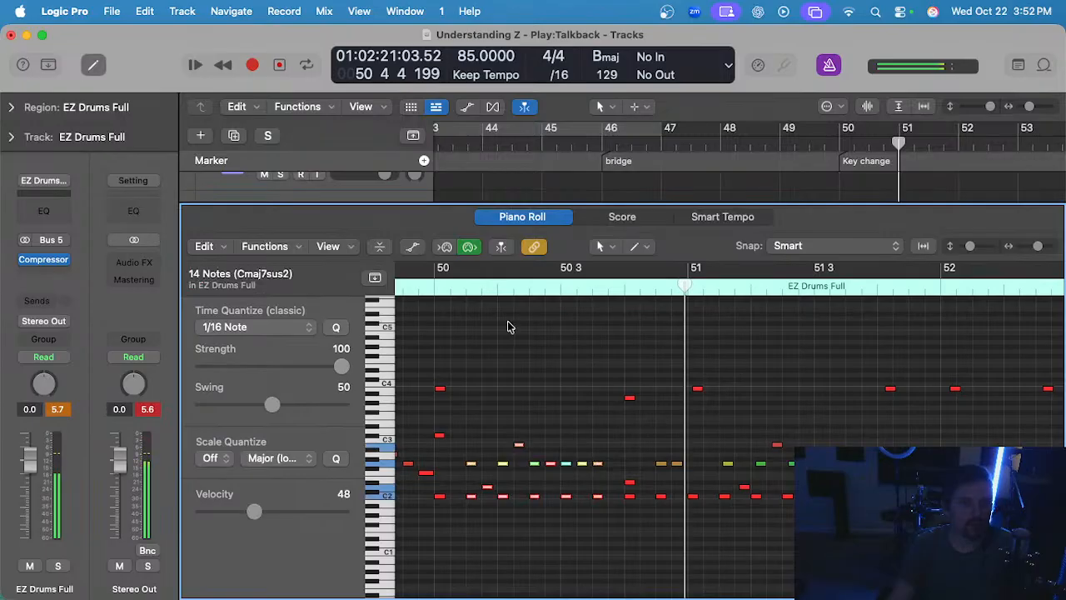
{"action": "scroll", "coordinate": [507, 322], "scroll_direction": "left", "scroll_amount": 1}
{"action": "left_click", "coordinate": [447, 288]}
{"action": "key", "text": "space"}
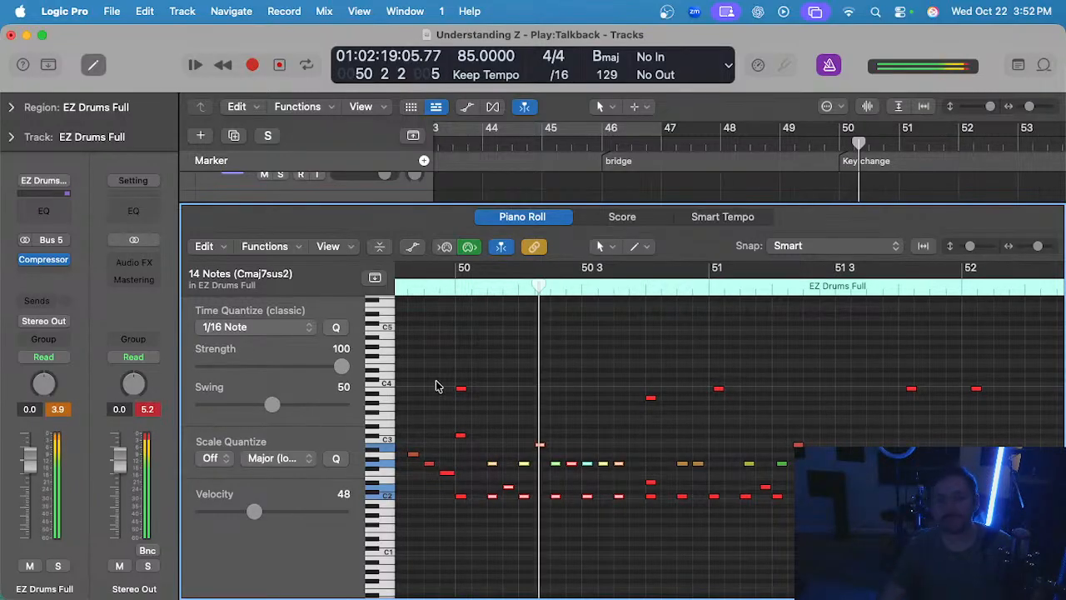
{"action": "scroll", "coordinate": [499, 399], "scroll_direction": "right", "scroll_amount": 5}
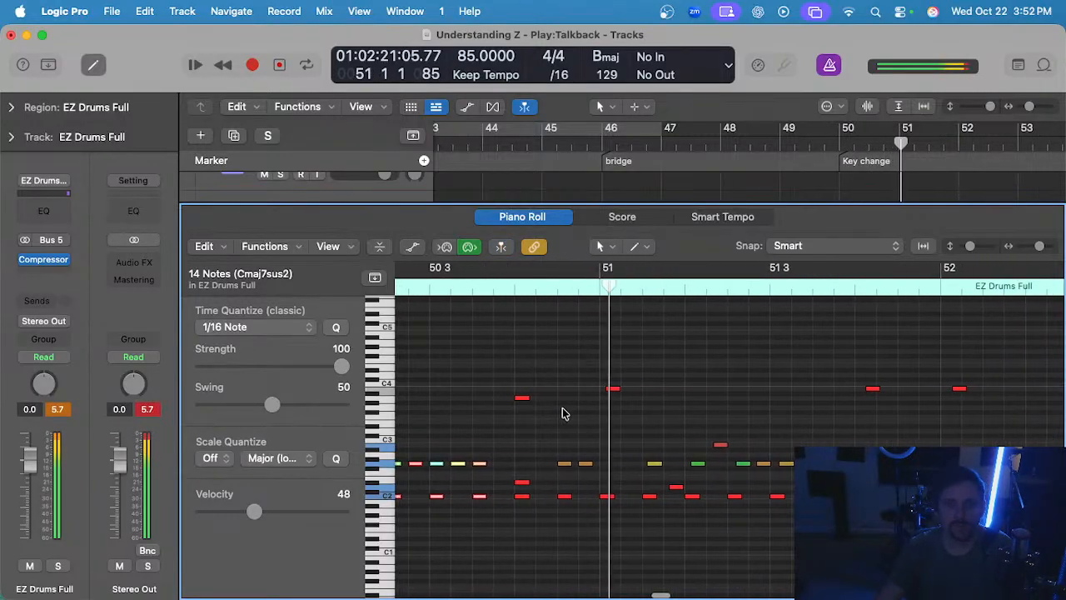
- Close the Piano Roll, look over the track regions around the bridge and key change, and return the playhead to bar 46
{"action": "key", "text": "space"}
{"action": "key", "text": "p"}
{"action": "scroll", "coordinate": [742, 313], "scroll_direction": "up", "scroll_amount": 6}
{"action": "scroll", "coordinate": [743, 313], "scroll_direction": "down", "scroll_amount": 2}
{"action": "scroll", "coordinate": [734, 320], "scroll_direction": "up", "scroll_amount": 5}
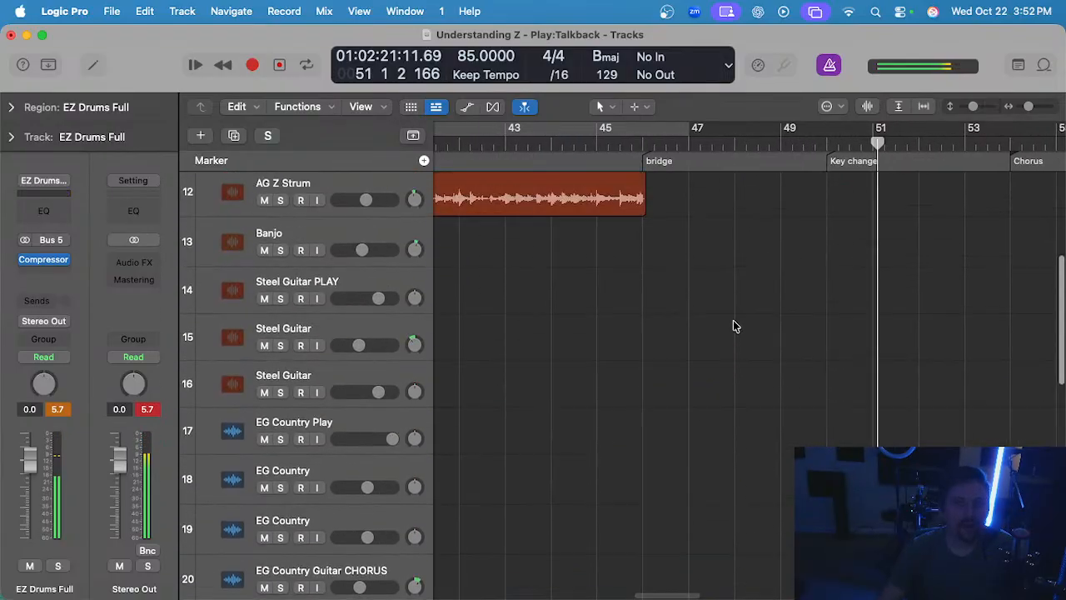
{"action": "scroll", "coordinate": [733, 324], "scroll_direction": "up", "scroll_amount": 8}
{"action": "scroll", "coordinate": [733, 323], "scroll_direction": "down", "scroll_amount": 4}
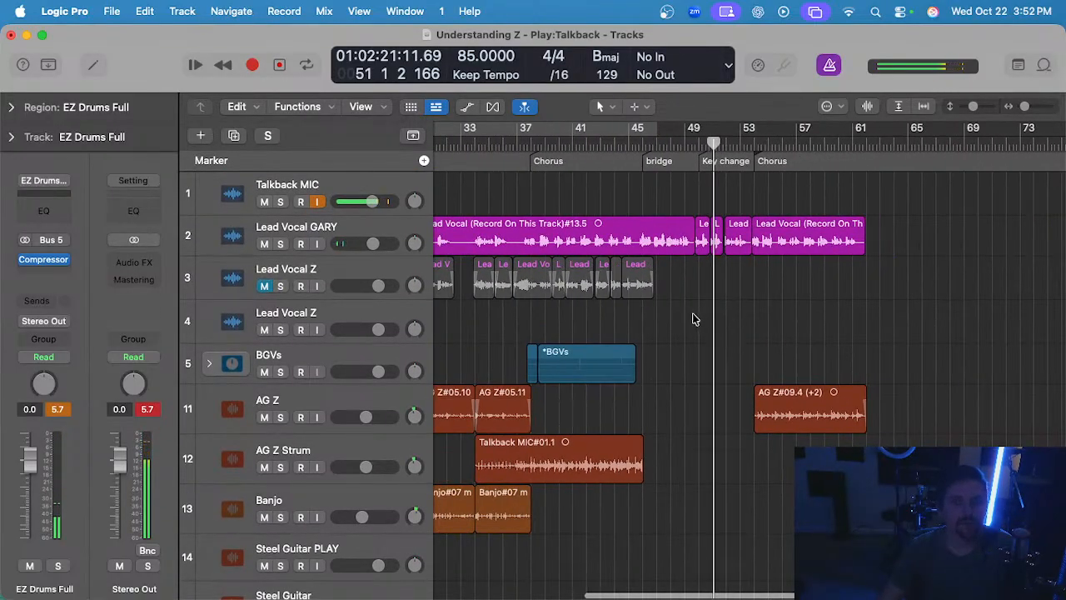
{"action": "scroll", "coordinate": [666, 256], "scroll_direction": "down", "scroll_amount": 15}
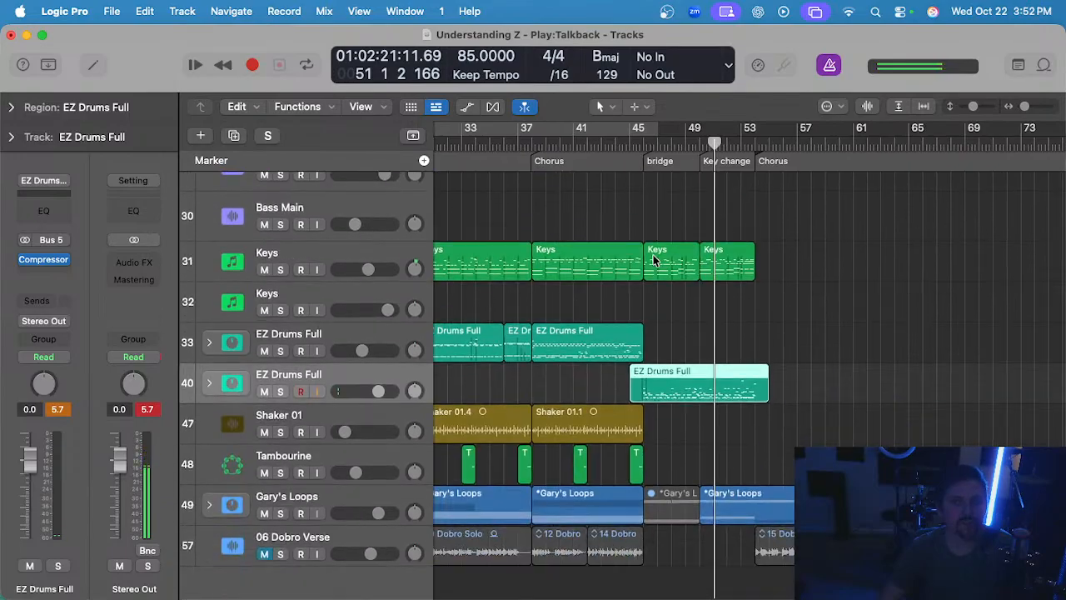
{"action": "scroll", "coordinate": [651, 255], "scroll_direction": "up", "scroll_amount": 4}
{"action": "scroll", "coordinate": [651, 255], "scroll_direction": "up", "scroll_amount": 1}
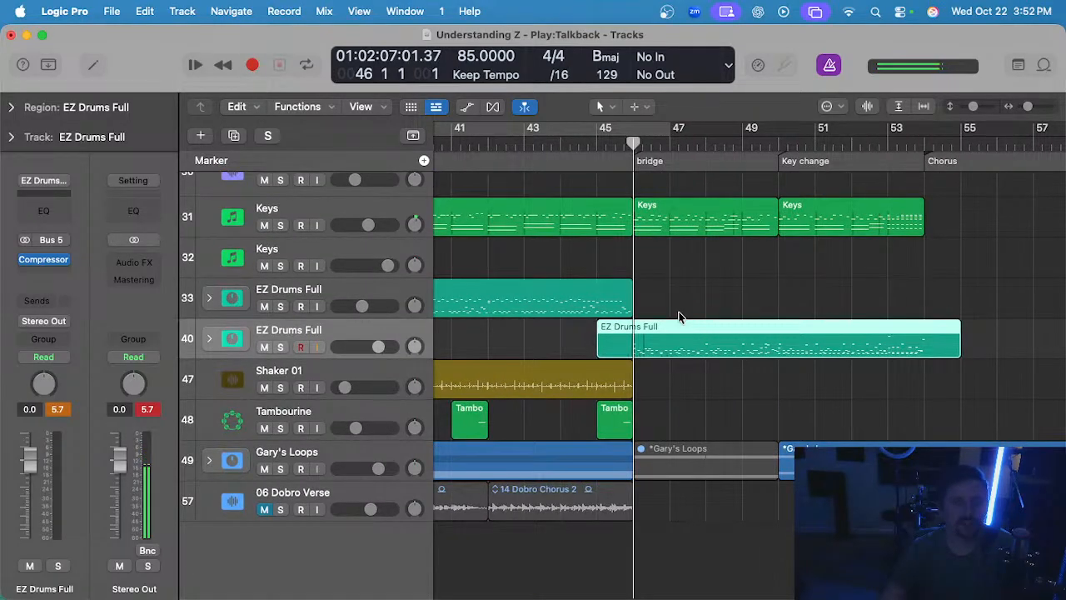
- Reopen the second EZ Drums Full region in the Piano Roll and listen from the start of the bridge into bar 47
{"action": "double_click", "coordinate": [658, 333]}
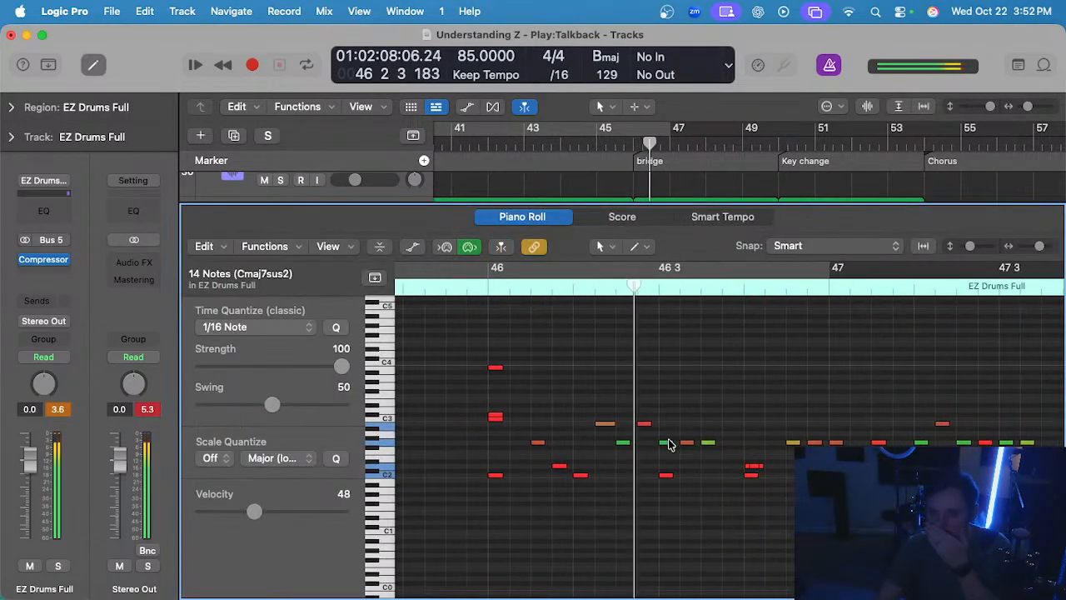
{"action": "scroll", "coordinate": [671, 414], "scroll_direction": "down", "scroll_amount": 1}
{"action": "scroll", "coordinate": [671, 414], "scroll_direction": "right", "scroll_amount": 2}
{"action": "scroll", "coordinate": [617, 422], "scroll_direction": "up", "scroll_amount": 3}
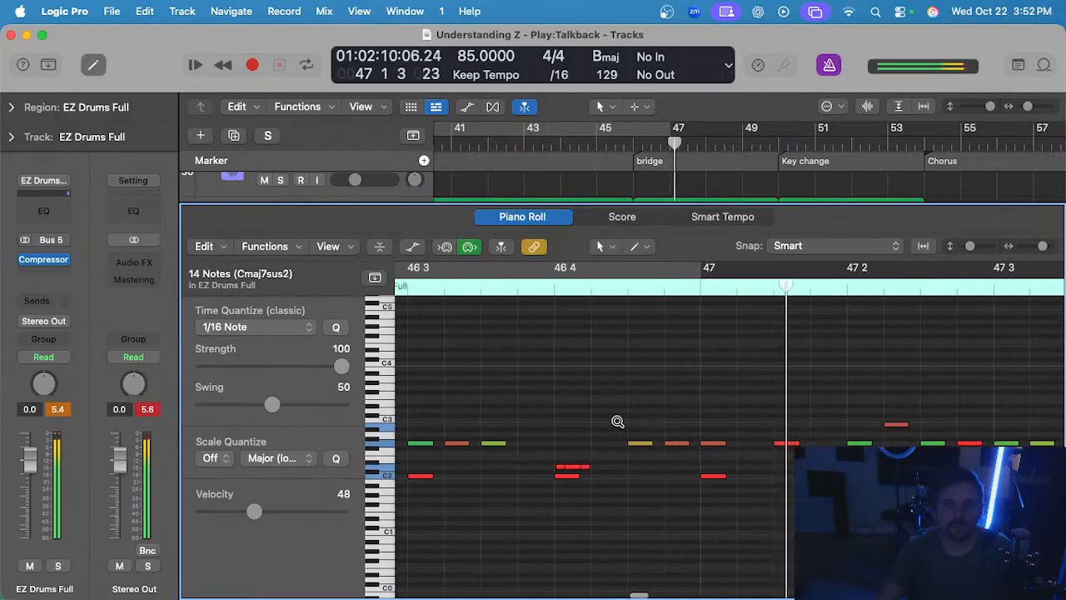
{"action": "scroll", "coordinate": [617, 422], "scroll_direction": "up", "scroll_amount": 1}
{"action": "key", "text": "space"}
- Nudge the two D2 notes on beat 4 of bar 46 about 9 ticks earlier and play back from beat 3 of bar 46
{"action": "scroll", "coordinate": [556, 442], "scroll_direction": "up", "scroll_amount": 4}
{"action": "scroll", "coordinate": [491, 453], "scroll_direction": "left", "scroll_amount": 2}
{"action": "left_click_drag", "start_coordinate": [520, 439], "coordinate": [544, 470]}
{"action": "scroll", "coordinate": [551, 471], "scroll_direction": "up", "scroll_amount": 2}
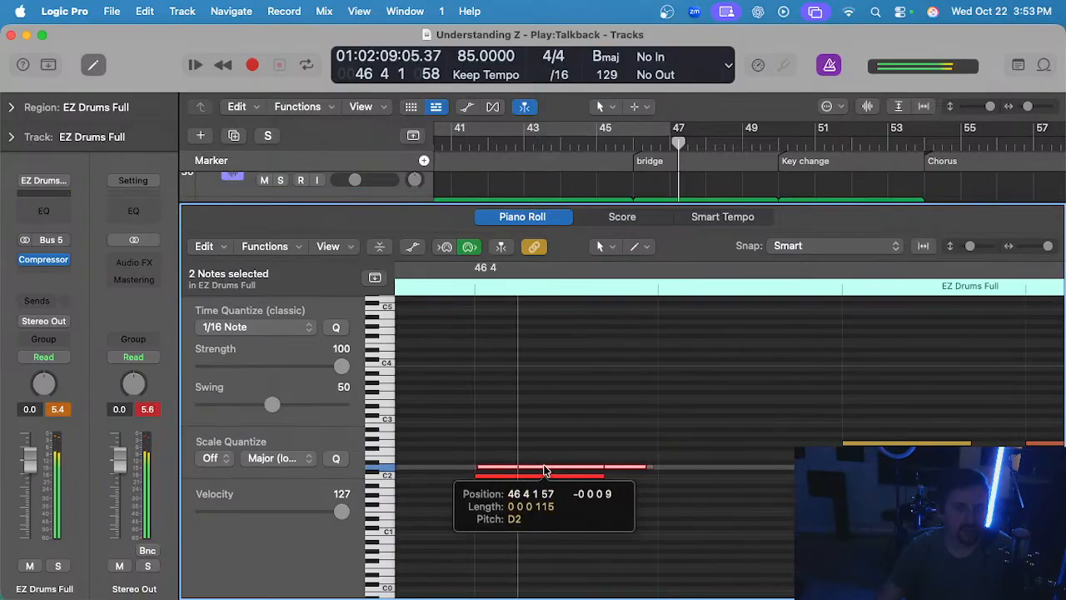
{"action": "scroll", "coordinate": [549, 457], "scroll_direction": "down", "scroll_amount": 5}
{"action": "left_click", "coordinate": [507, 292]}
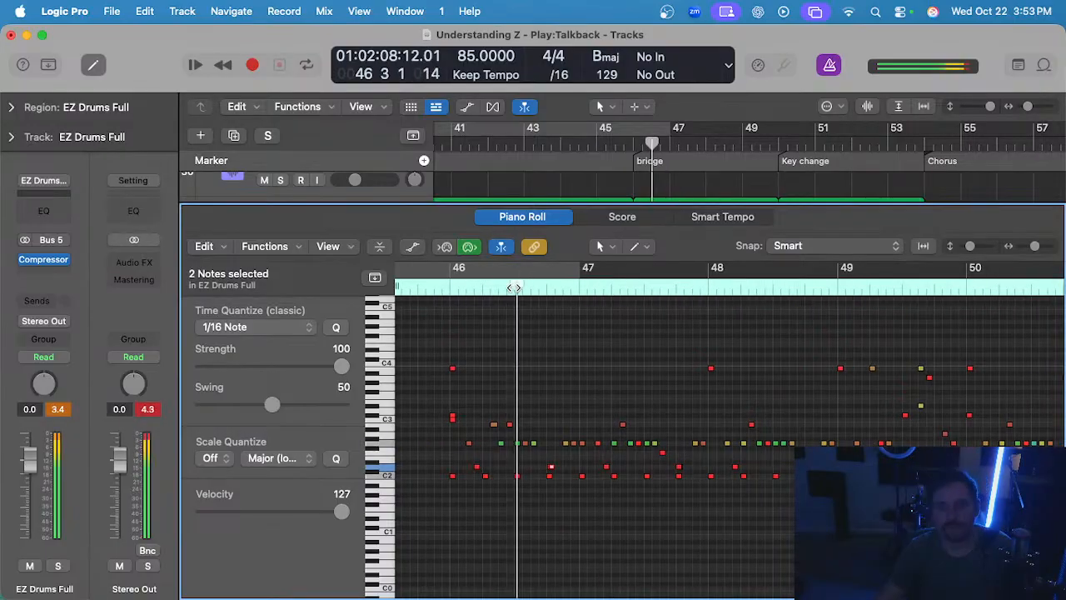
{"action": "scroll", "coordinate": [616, 403], "scroll_direction": "up", "scroll_amount": 4}
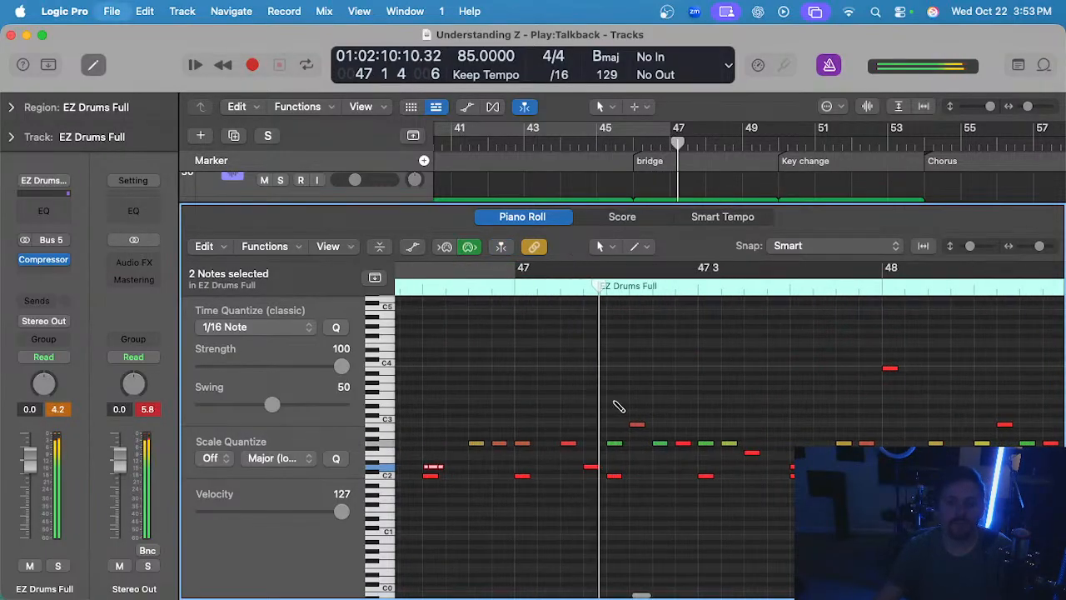
{"action": "scroll", "coordinate": [608, 406], "scroll_direction": "down", "scroll_amount": 1}
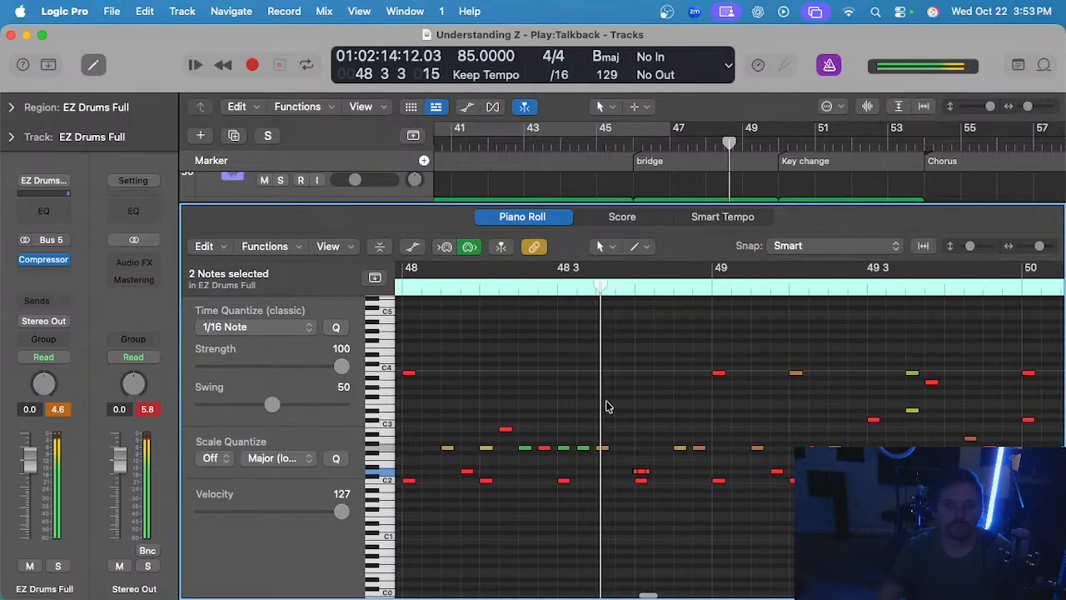
- Shift the three D2 notes on beat 4 of bar 48 slightly later to start on the beat, and play back into bar 51
{"action": "scroll", "coordinate": [523, 445], "scroll_direction": "up", "scroll_amount": 5}
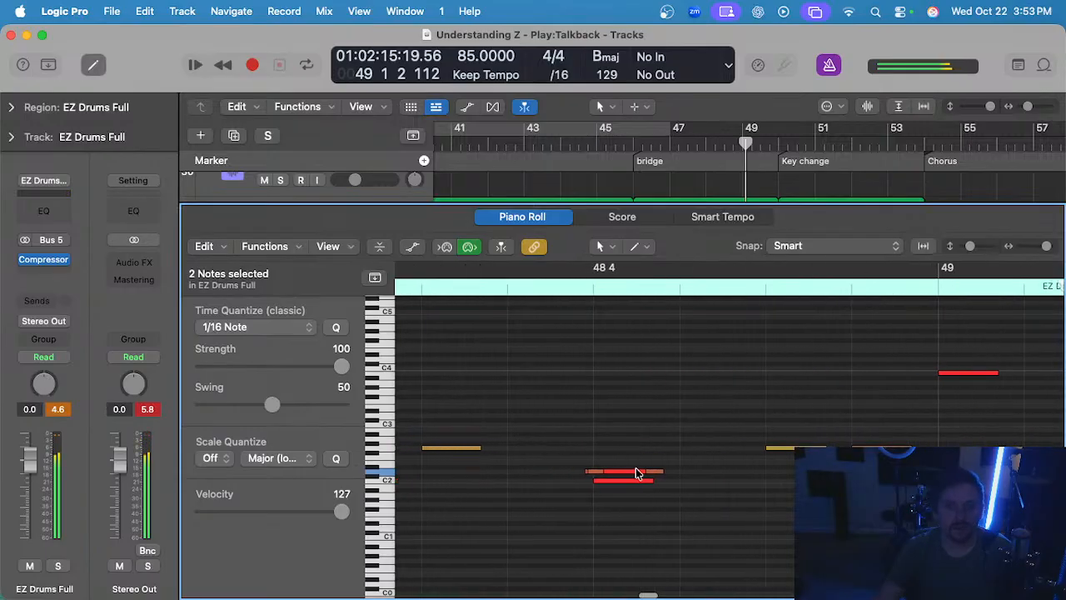
{"action": "left_click_drag", "start_coordinate": [702, 467], "coordinate": [730, 476]}
{"action": "scroll", "coordinate": [661, 383], "scroll_direction": "down", "scroll_amount": 5}
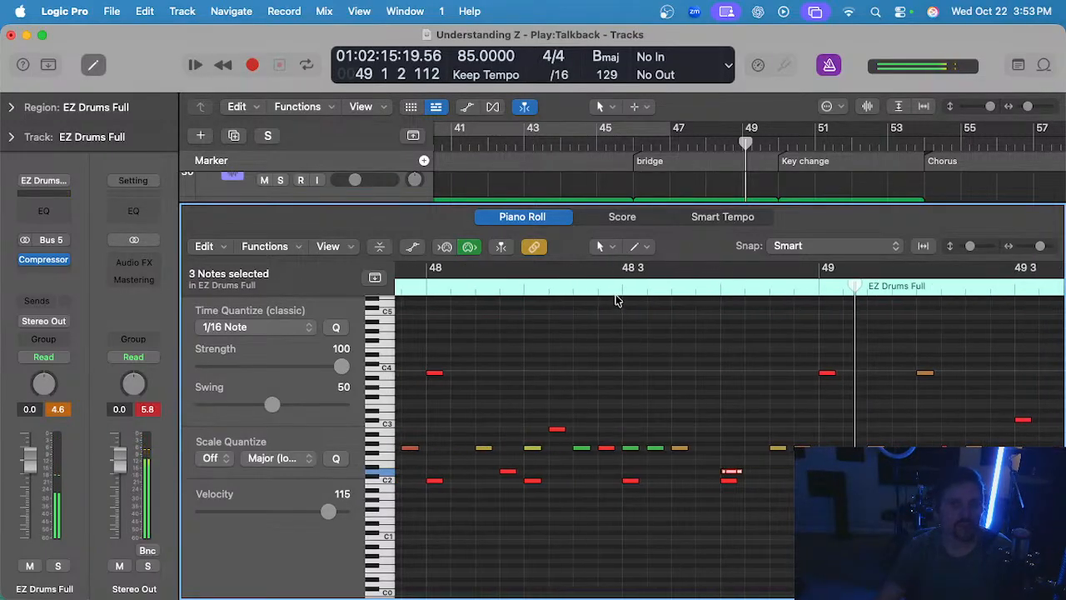
{"action": "left_click", "coordinate": [517, 293]}
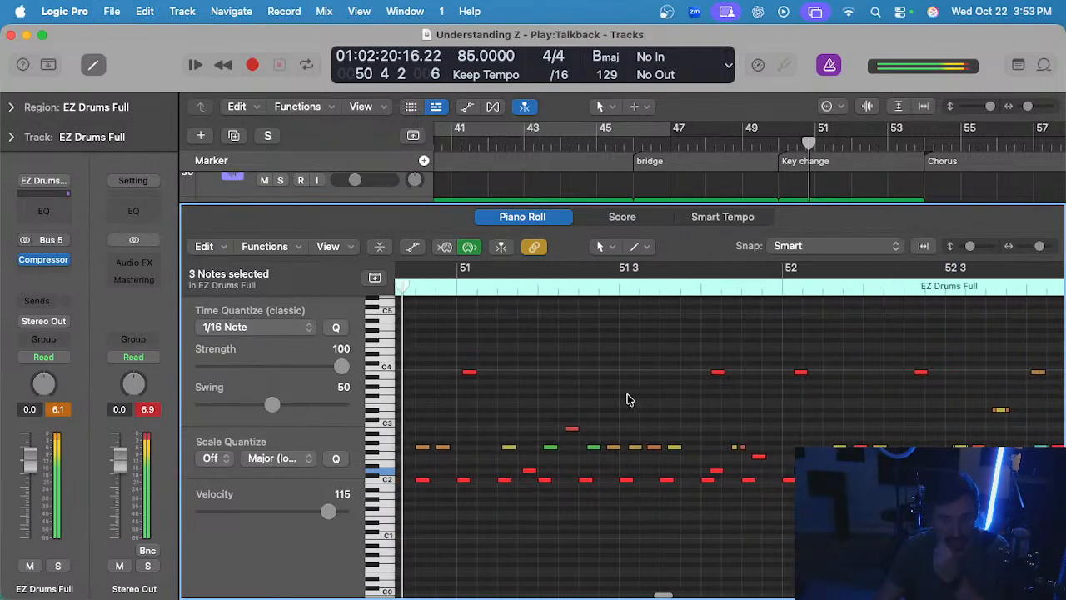
{"action": "key", "text": "space"}
- Quantize the 17 notes from the last sixteenth of bar 50 through beat 3 of bar 51 to 1/16 and play them back
{"action": "key", "text": "super+Left"}
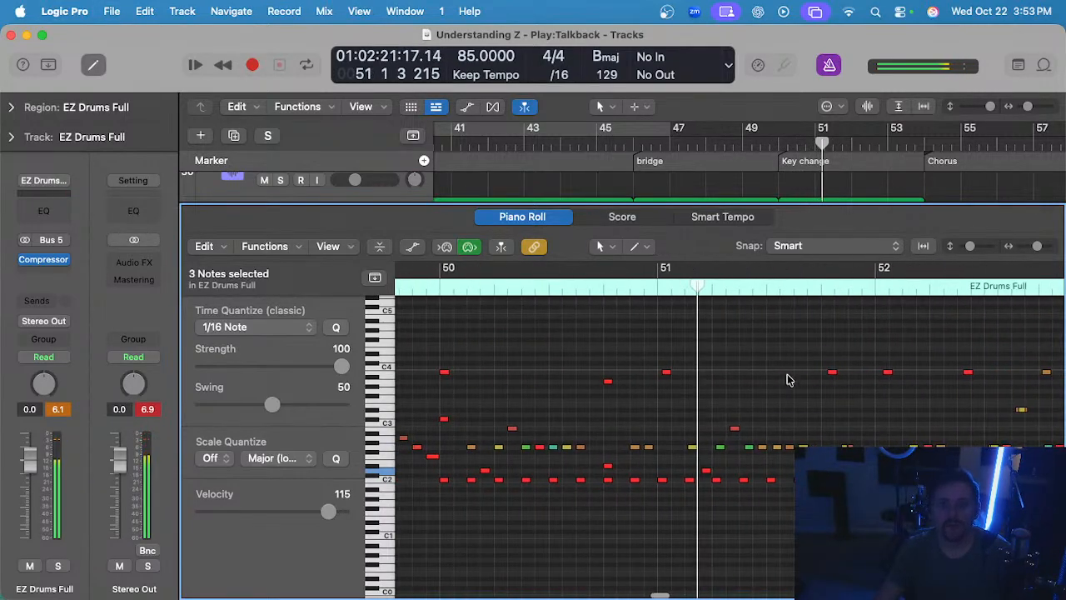
{"action": "left_click_drag", "start_coordinate": [809, 364], "coordinate": [650, 494]}
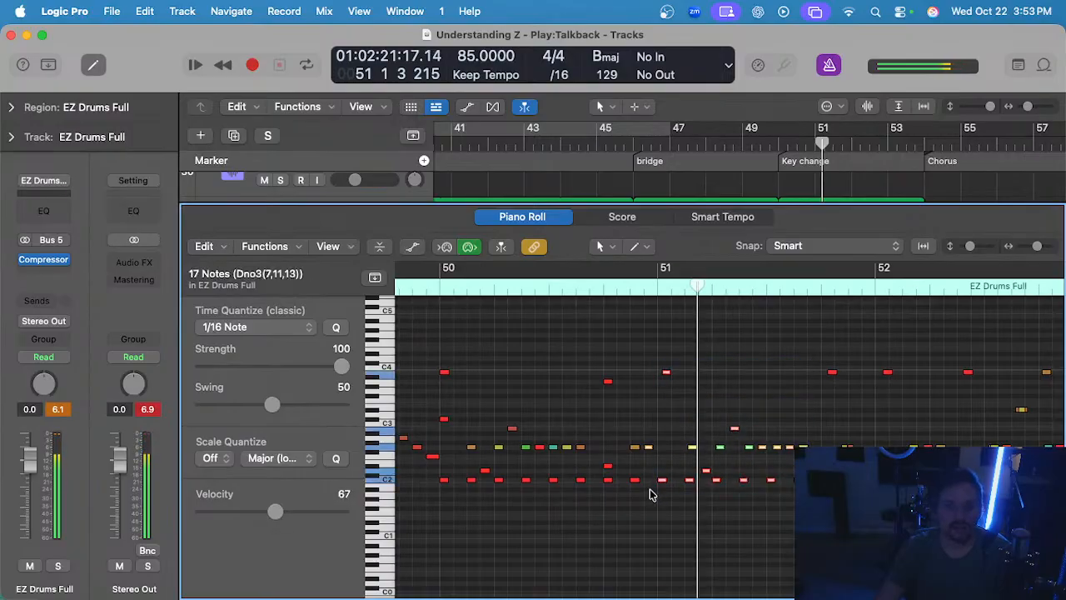
{"action": "left_click", "coordinate": [612, 286]}
{"action": "key", "text": "space"}
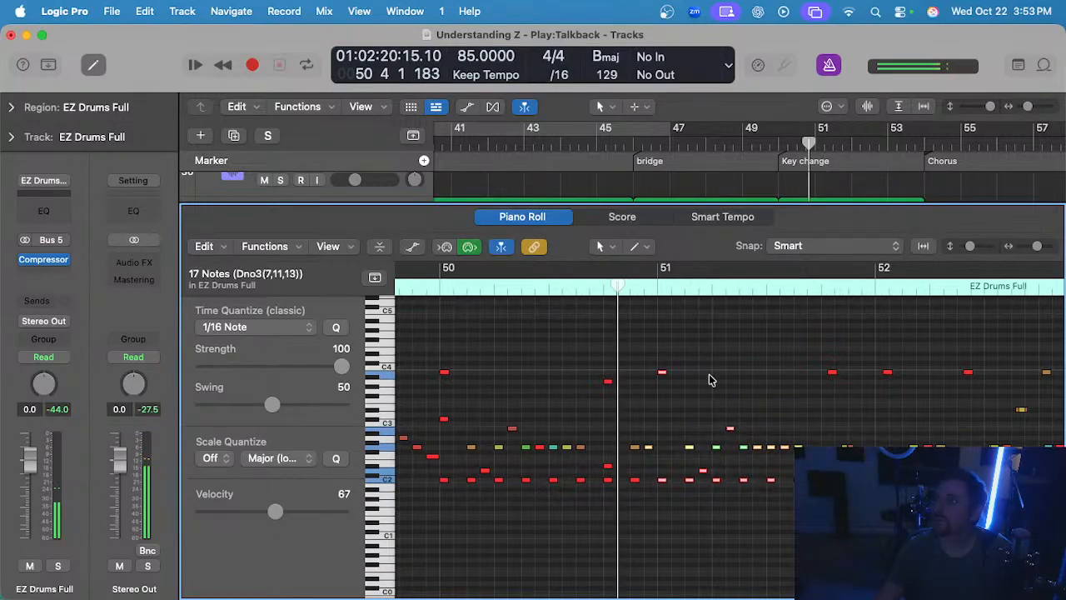
- Play back bar 51 into bar 52, and again from beat 3 of bar 51 to check the notes around beat 4
{"action": "scroll", "coordinate": [708, 377], "scroll_direction": "right", "scroll_amount": 1}
{"action": "left_click", "coordinate": [673, 390]}
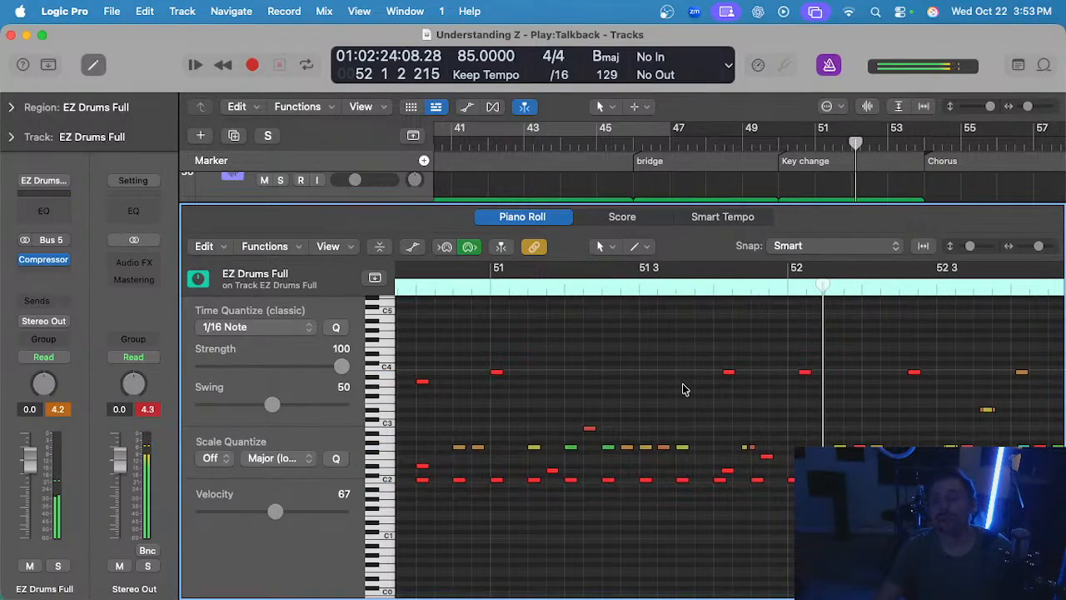
{"action": "scroll", "coordinate": [714, 361], "scroll_direction": "up", "scroll_amount": 2}
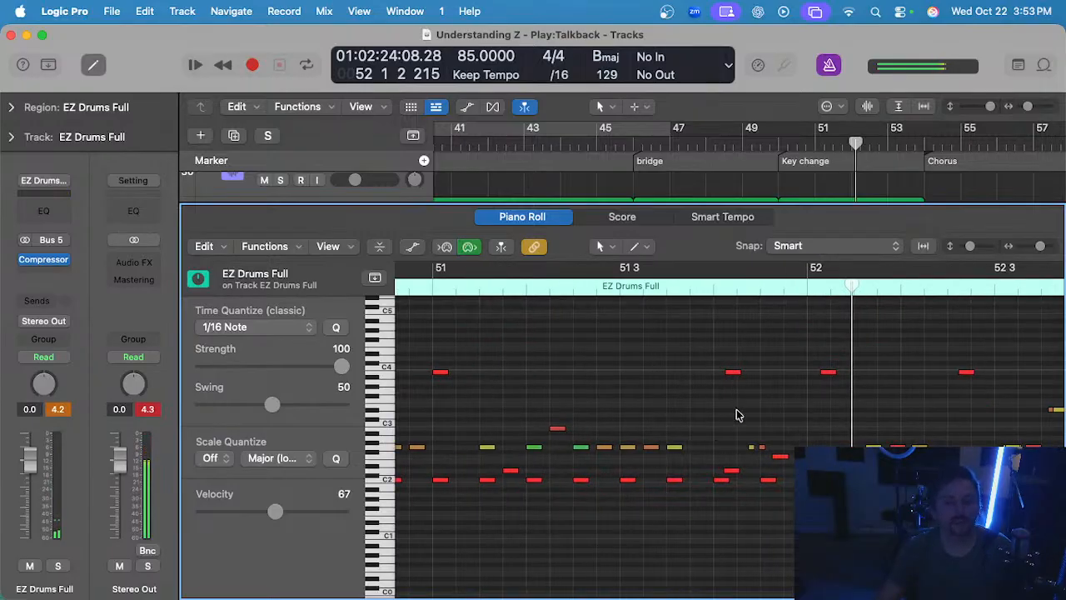
{"action": "double_click", "coordinate": [619, 291]}
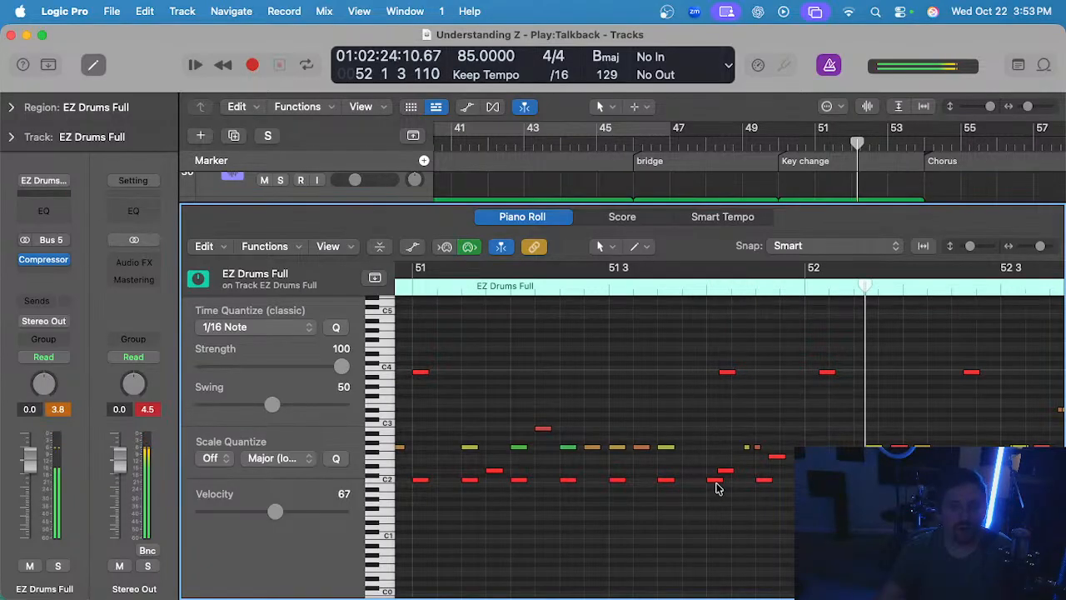
{"action": "scroll", "coordinate": [708, 474], "scroll_direction": "up", "scroll_amount": 1}
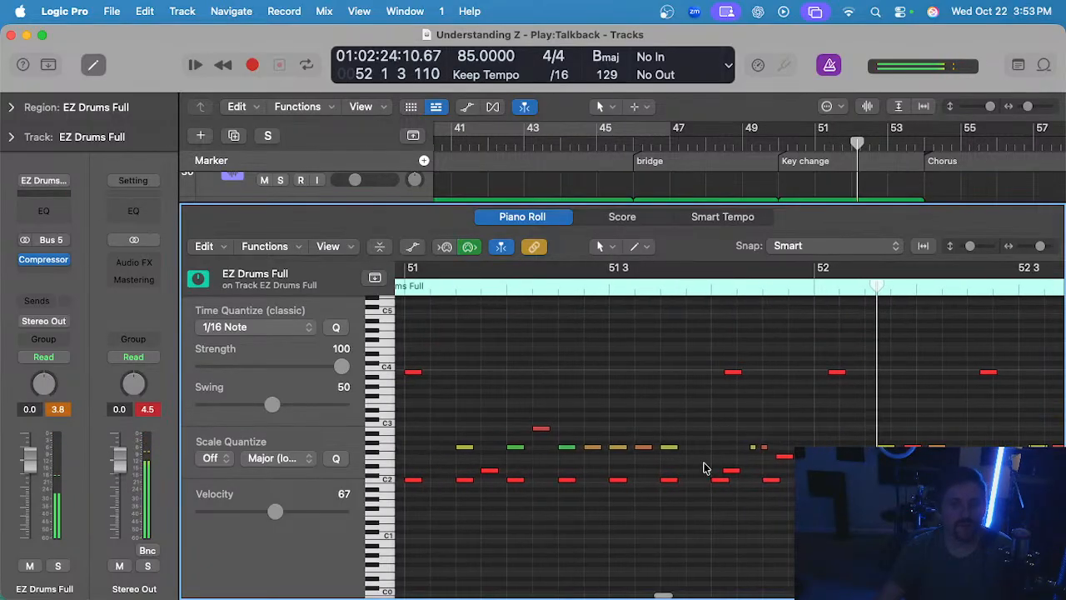
- Try quantizing the C2 note at beat 4 of bar 51 to 1/32 and play it back from beat 3
{"action": "left_click", "coordinate": [252, 327]}
{"action": "left_click", "coordinate": [247, 345]}
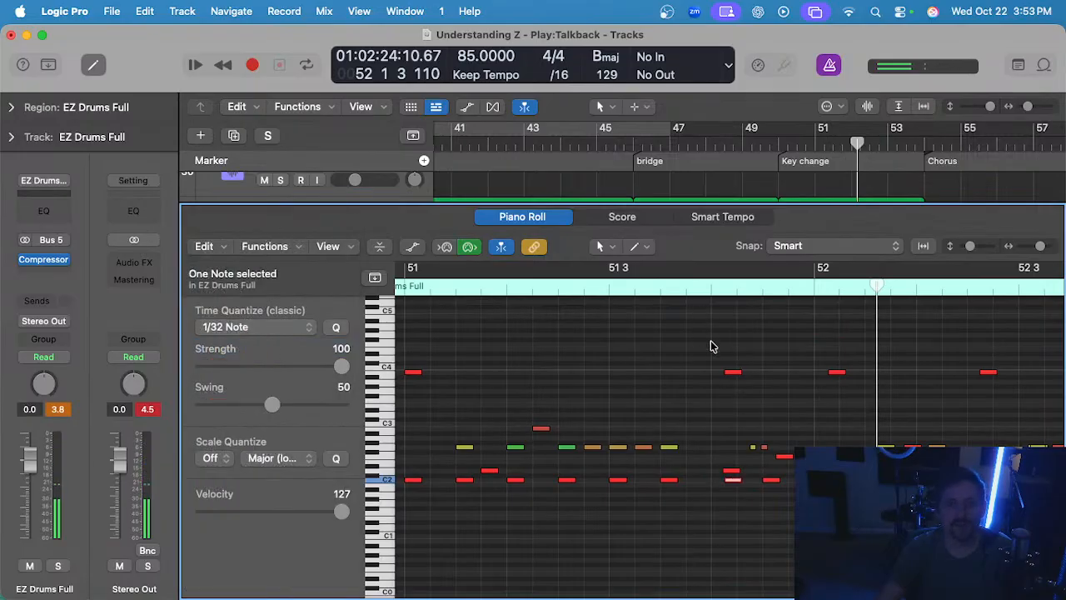
{"action": "left_click", "coordinate": [583, 281]}
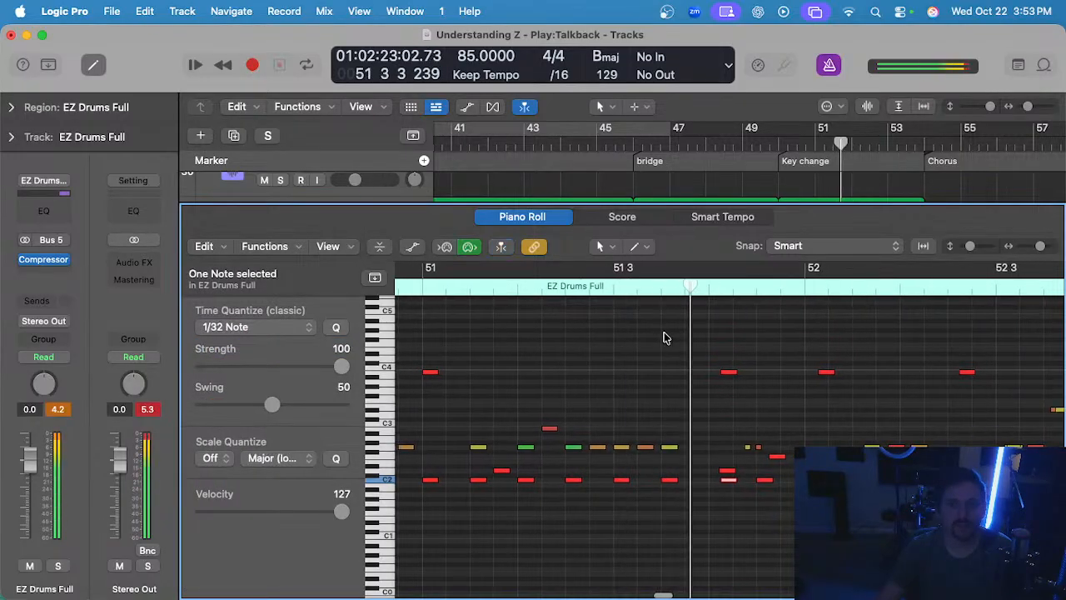
{"action": "key", "text": "q"}
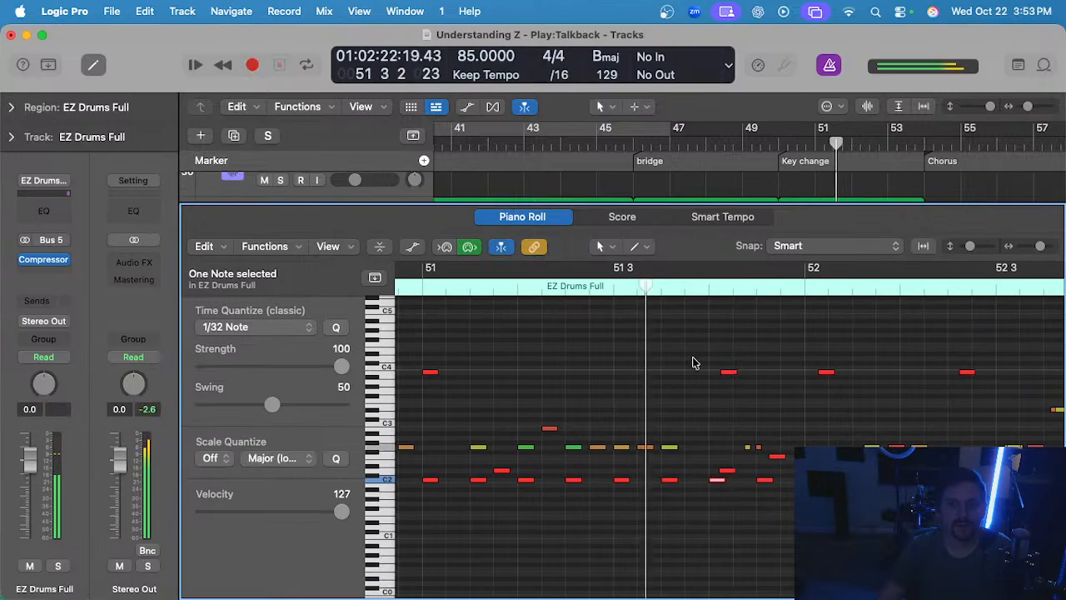
- Try moving the C2 note on beat 4 of bar 51 a sixteenth earlier and play it back from beat 3
{"action": "left_click", "coordinate": [685, 424]}
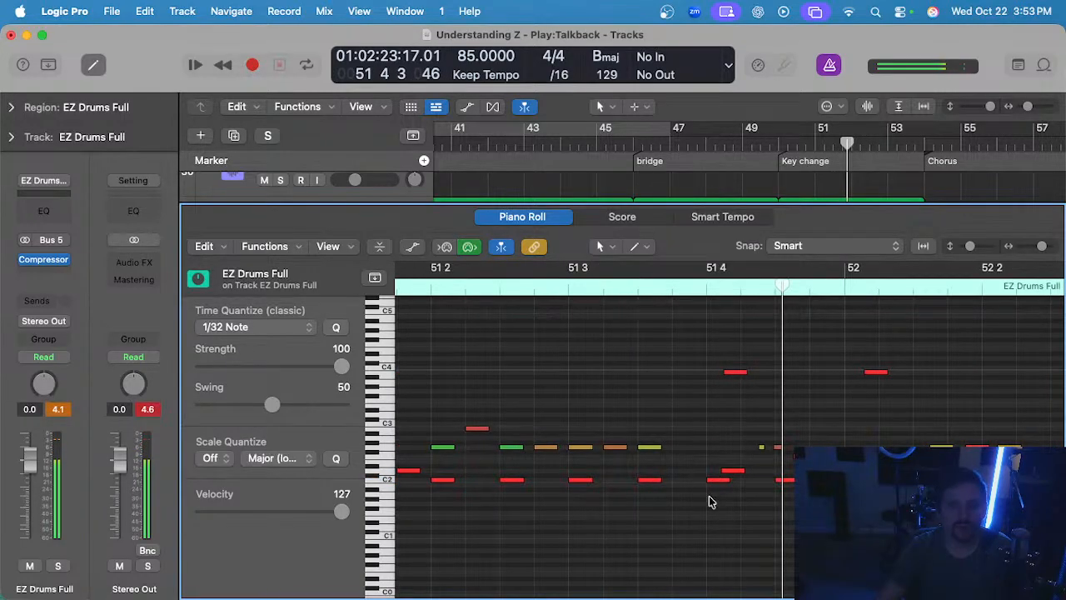
{"action": "left_click_drag", "start_coordinate": [710, 481], "coordinate": [703, 479]}
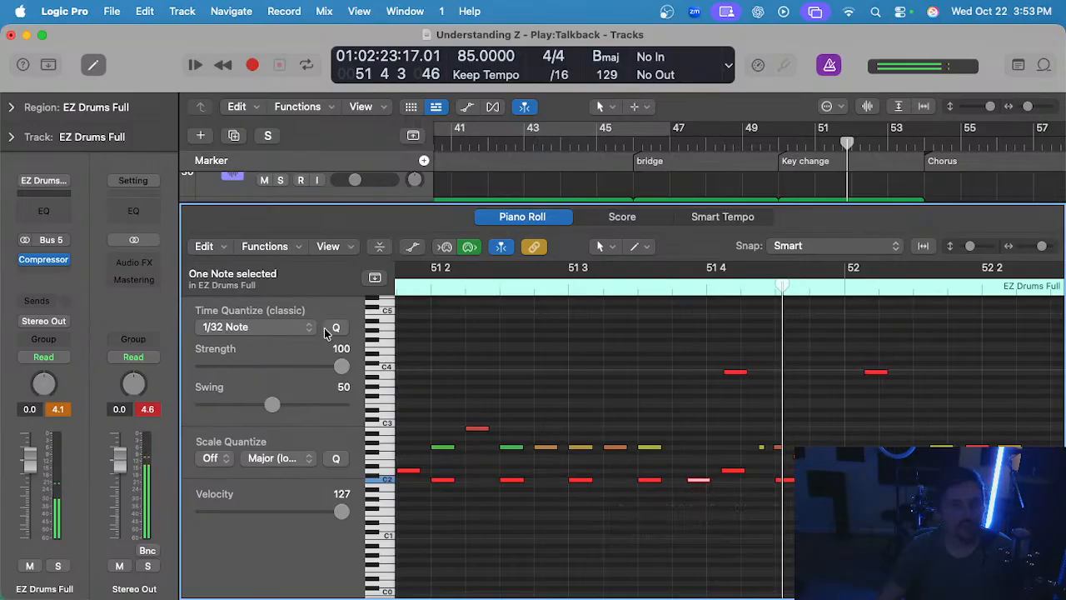
{"action": "scroll", "coordinate": [673, 431], "scroll_direction": "down", "scroll_amount": 5}
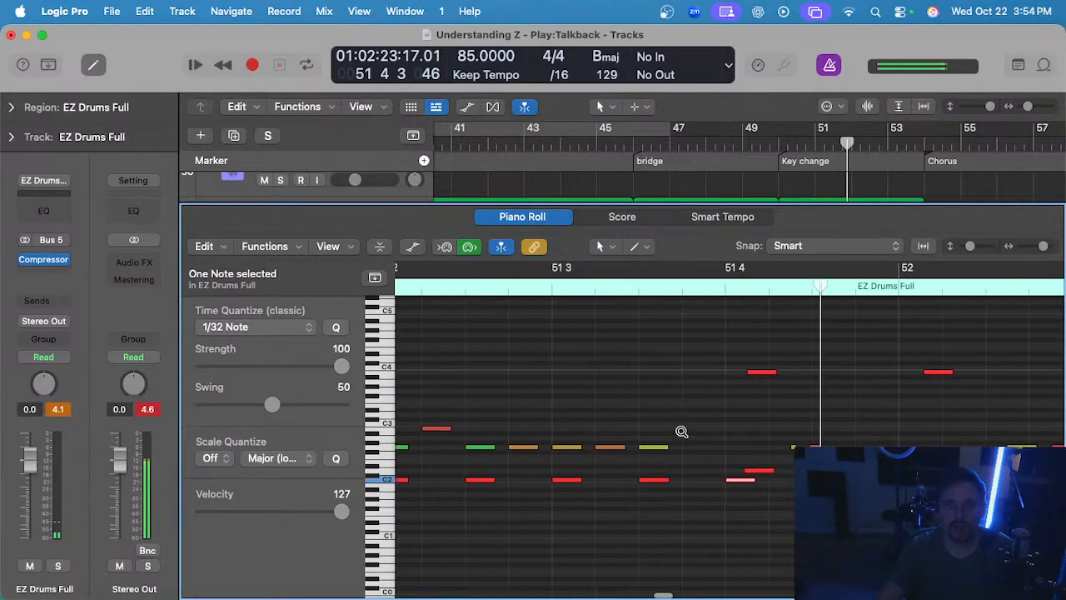
{"action": "scroll", "coordinate": [678, 432], "scroll_direction": "up", "scroll_amount": 3}
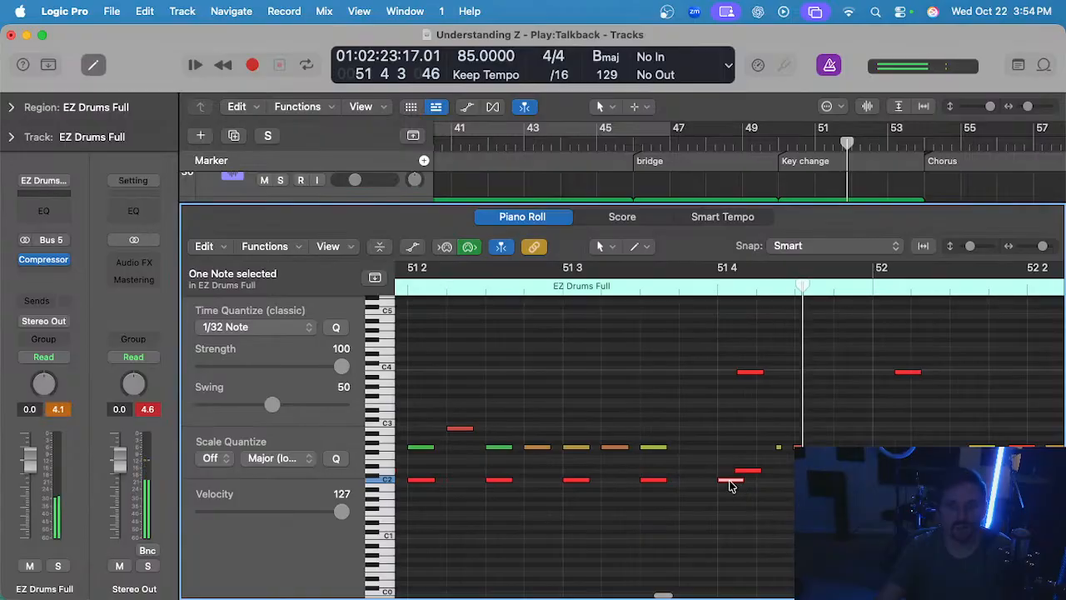
{"action": "left_click_drag", "start_coordinate": [729, 486], "coordinate": [703, 483]}
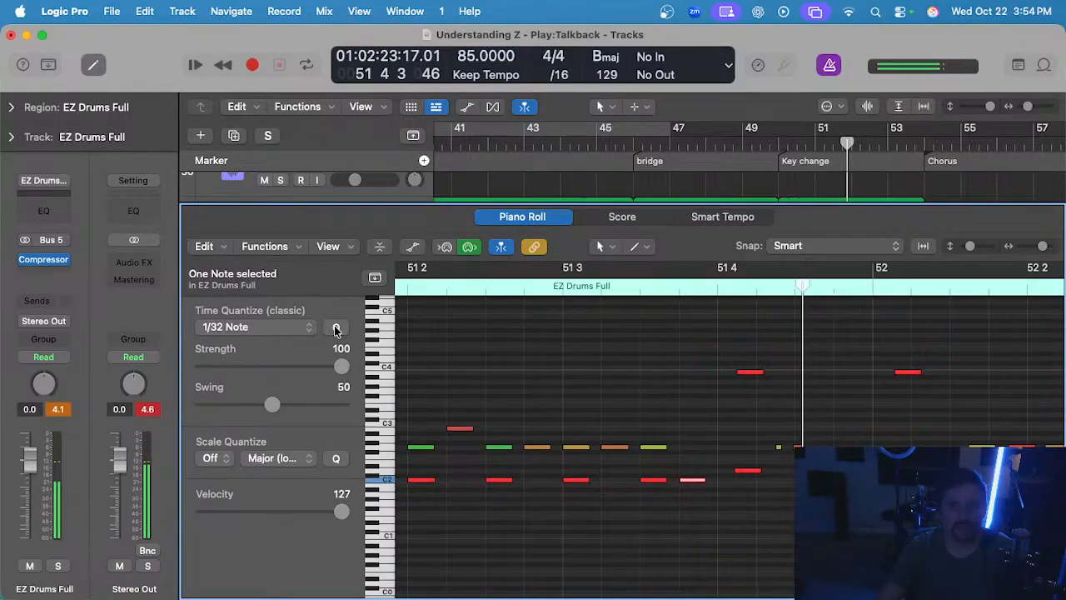
{"action": "scroll", "coordinate": [646, 375], "scroll_direction": "down", "scroll_amount": 3}
{"action": "scroll", "coordinate": [683, 392], "scroll_direction": "up", "scroll_amount": 3}
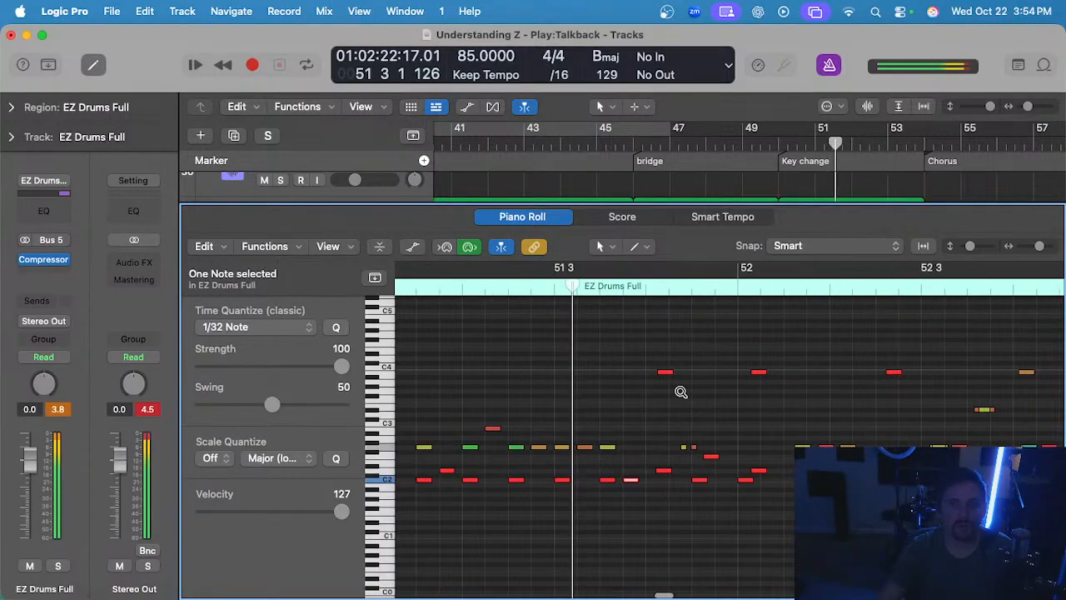
{"action": "left_click", "coordinate": [623, 487]}
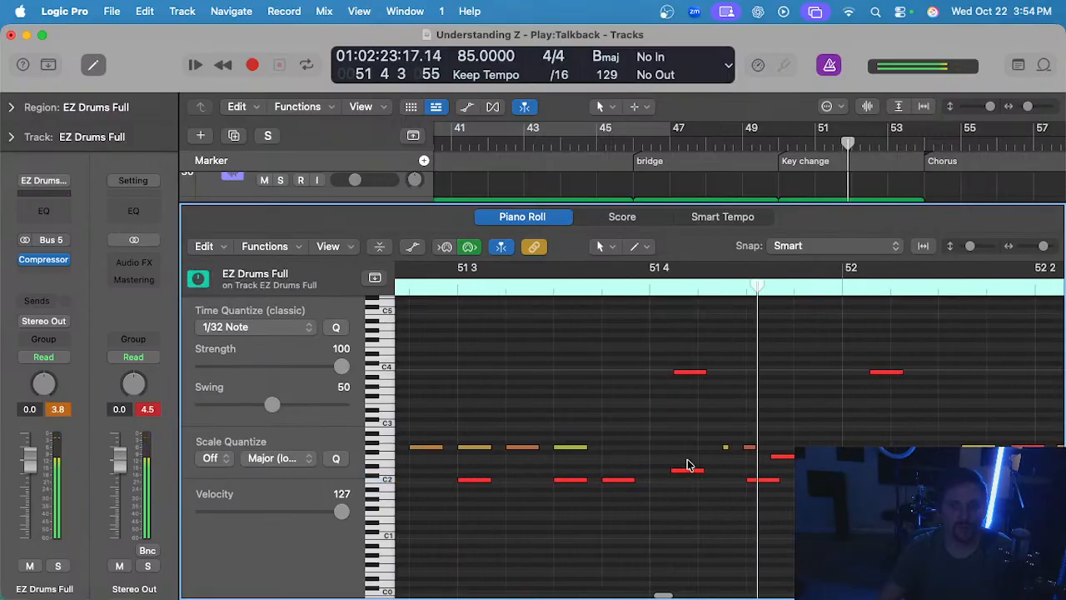
- Place the D2 note on beat 4 of bar 51 and the C2 note a 1/32 before it, and play back from beat 2
{"action": "left_click_drag", "start_coordinate": [685, 474], "coordinate": [650, 487]}
{"action": "scroll", "coordinate": [620, 482], "scroll_direction": "up", "scroll_amount": 3}
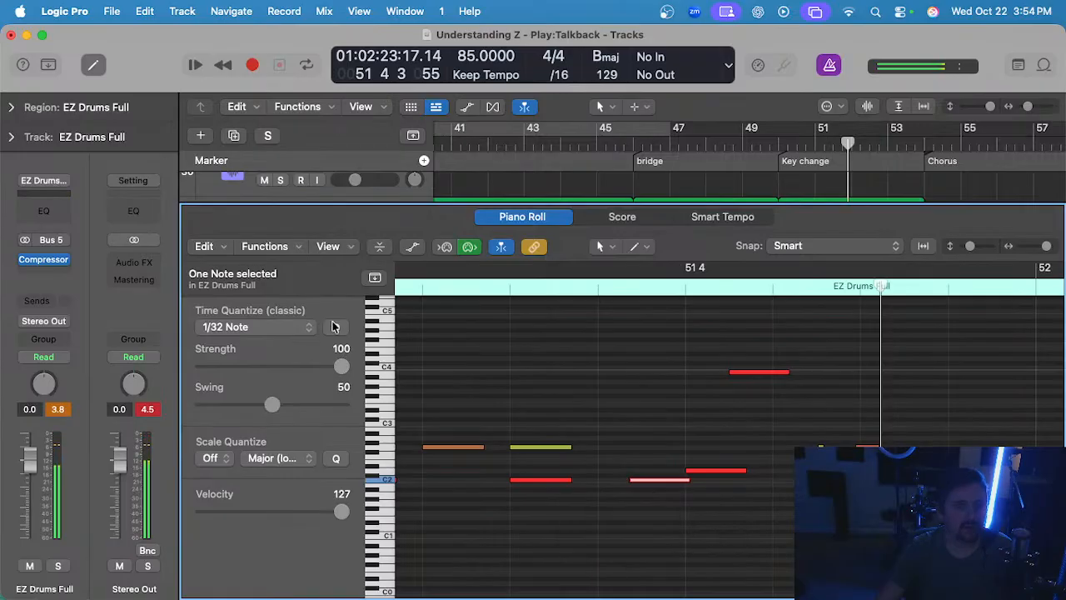
{"action": "scroll", "coordinate": [680, 398], "scroll_direction": "down", "scroll_amount": 8}
{"action": "left_click", "coordinate": [610, 286]}
{"action": "key", "text": "space"}
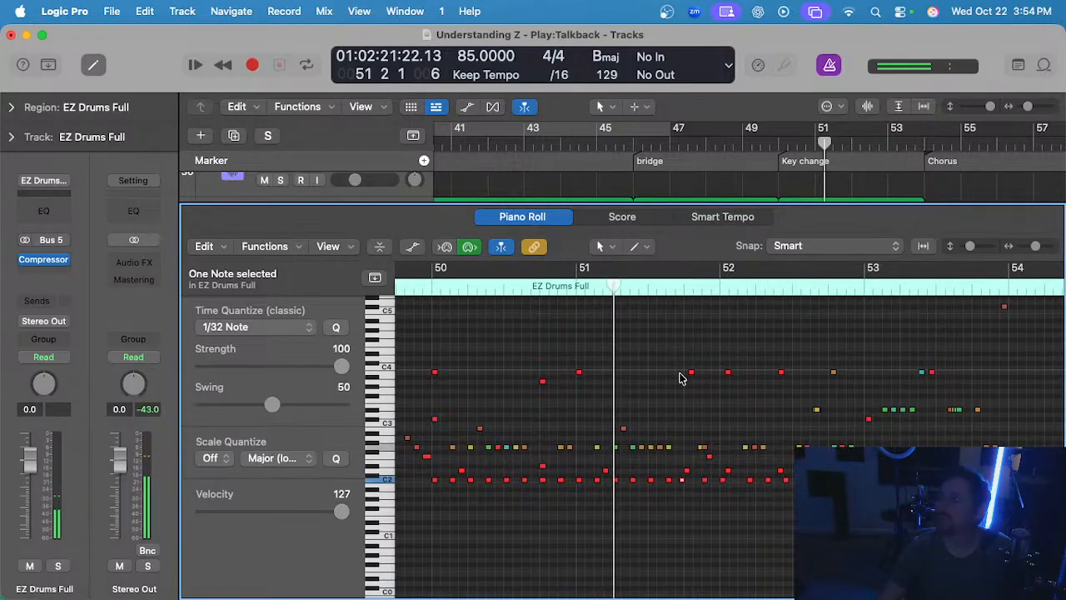
{"action": "scroll", "coordinate": [684, 382], "scroll_direction": "up", "scroll_amount": 3}
{"action": "scroll", "coordinate": [685, 386], "scroll_direction": "up", "scroll_amount": 2}
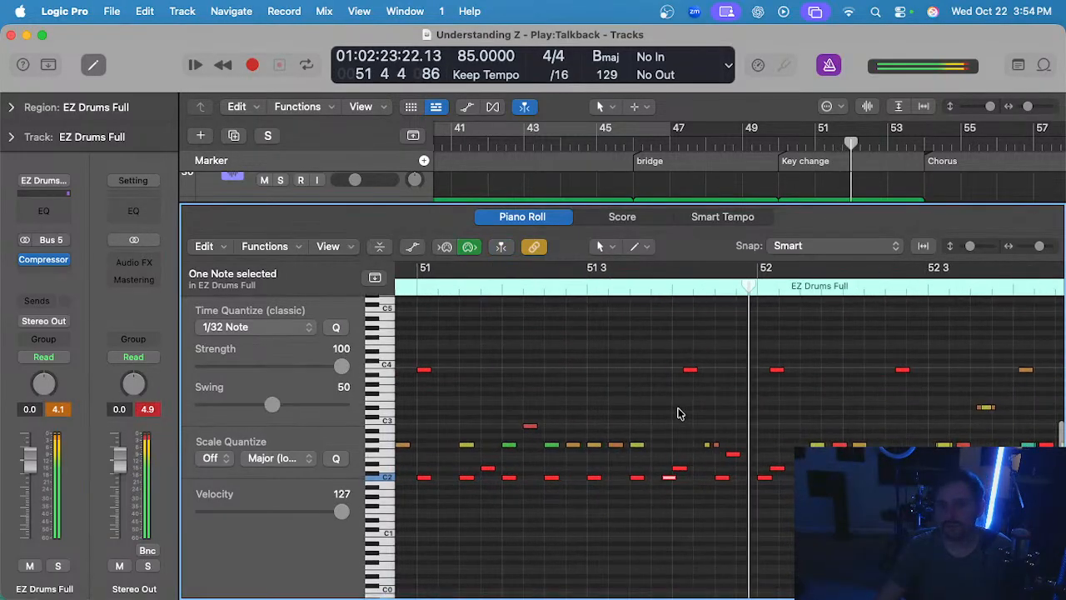
- Quantize the two short G2 notes and the F2 note in the last beat of bar 51 to 1/32 and play them back
{"action": "scroll", "coordinate": [684, 420], "scroll_direction": "up", "scroll_amount": 2}
{"action": "left_click_drag", "start_coordinate": [690, 418], "coordinate": [756, 453]}
{"action": "left_click", "coordinate": [256, 327]}
{"action": "left_click", "coordinate": [237, 308]}
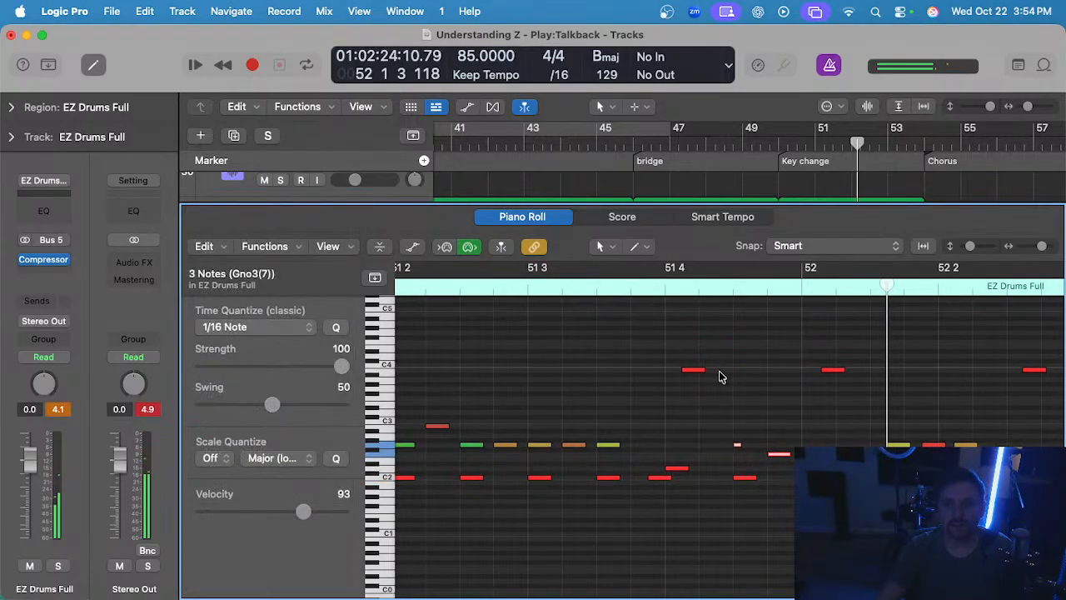
{"action": "left_click", "coordinate": [254, 327]}
{"action": "left_click", "coordinate": [250, 345]}
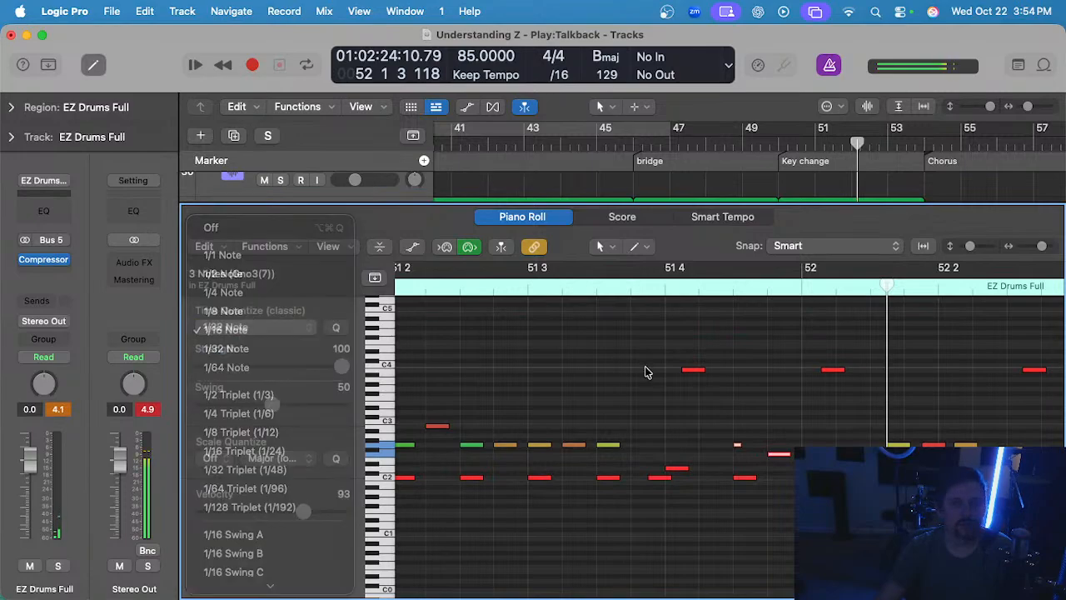
{"action": "scroll", "coordinate": [732, 352], "scroll_direction": "down", "scroll_amount": 2}
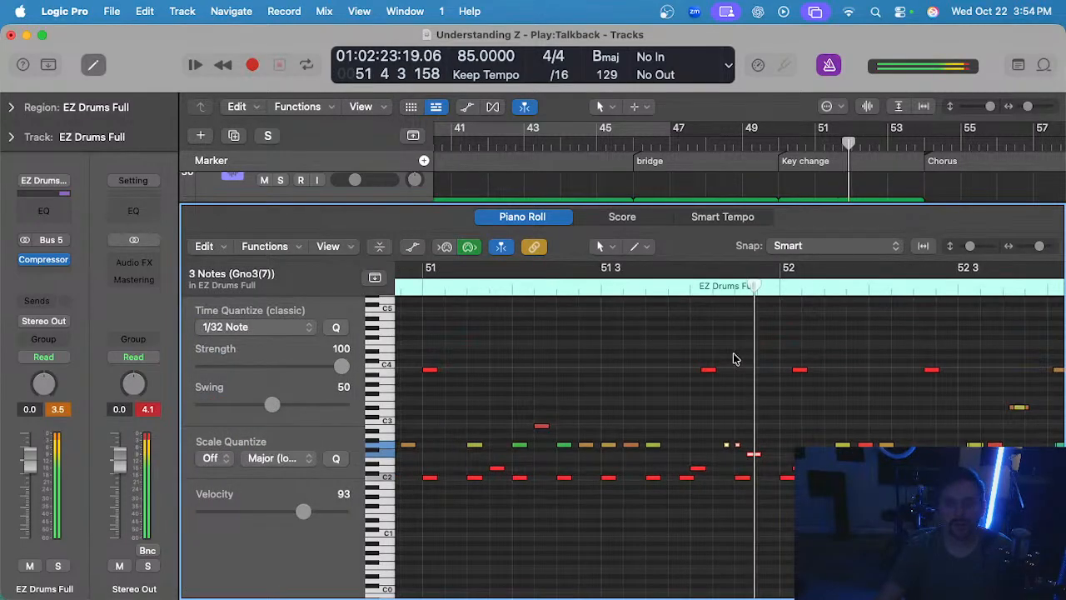
{"action": "scroll", "coordinate": [775, 421], "scroll_direction": "up", "scroll_amount": 2}
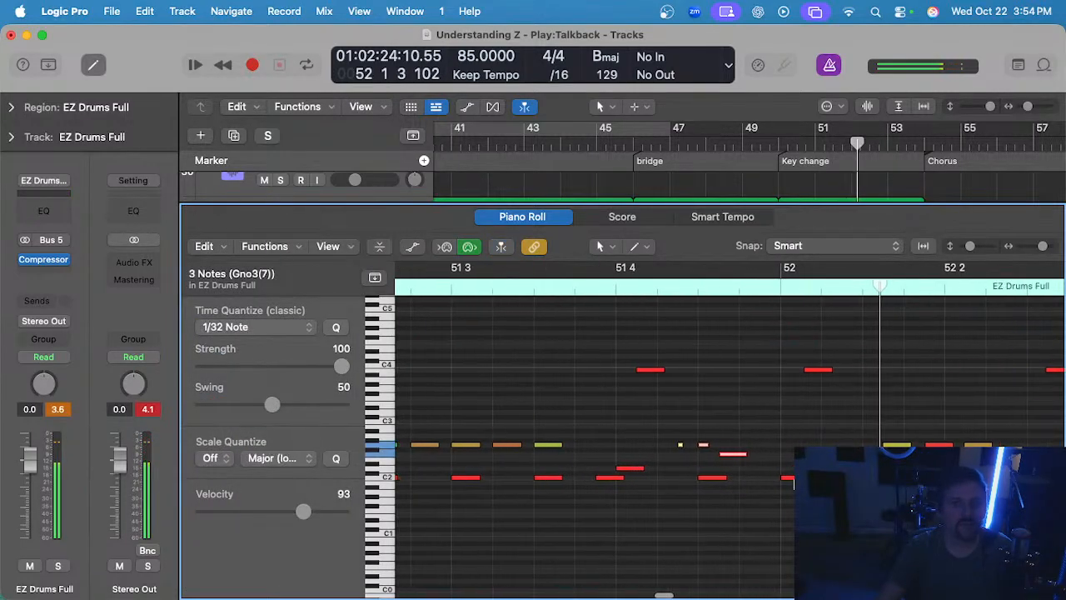
- Move the C2 note at the start of bar 52 to a 1/32 before the downbeat and nudge the neighbouring D2 note
{"action": "left_click", "coordinate": [786, 477]}
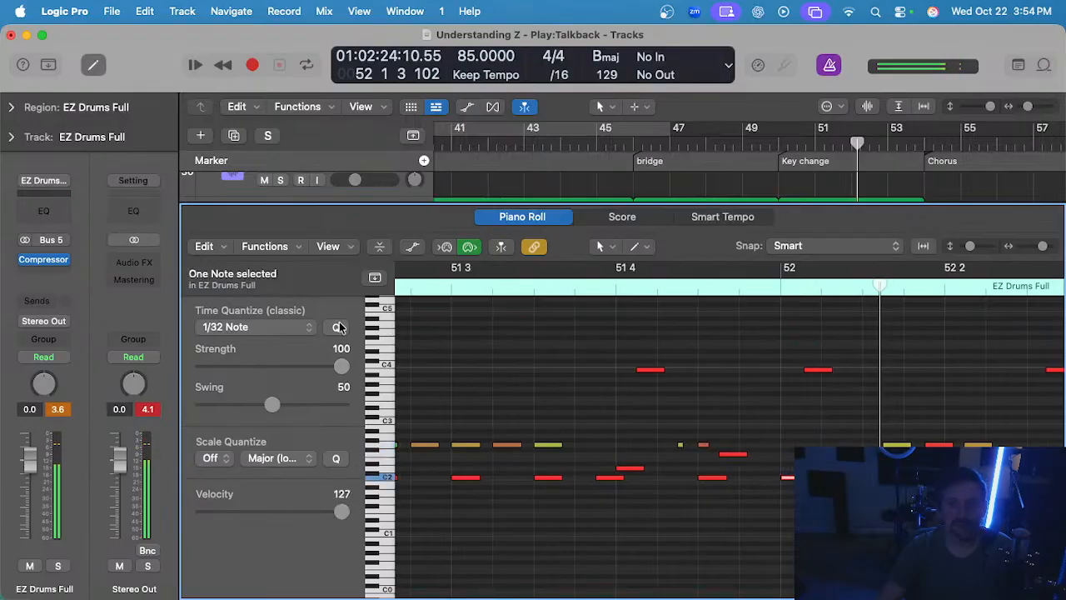
{"action": "scroll", "coordinate": [733, 474], "scroll_direction": "up", "scroll_amount": 1}
{"action": "mouse_move", "coordinate": [803, 478]}
{"action": "left_mouse_down"}
{"action": "mouse_move", "coordinate": [770, 477]}
{"action": "mouse_move", "coordinate": [783, 479]}
{"action": "left_mouse_up"}
{"action": "left_click", "coordinate": [757, 466]}
{"action": "scroll", "coordinate": [759, 466], "scroll_direction": "up", "scroll_amount": 3}
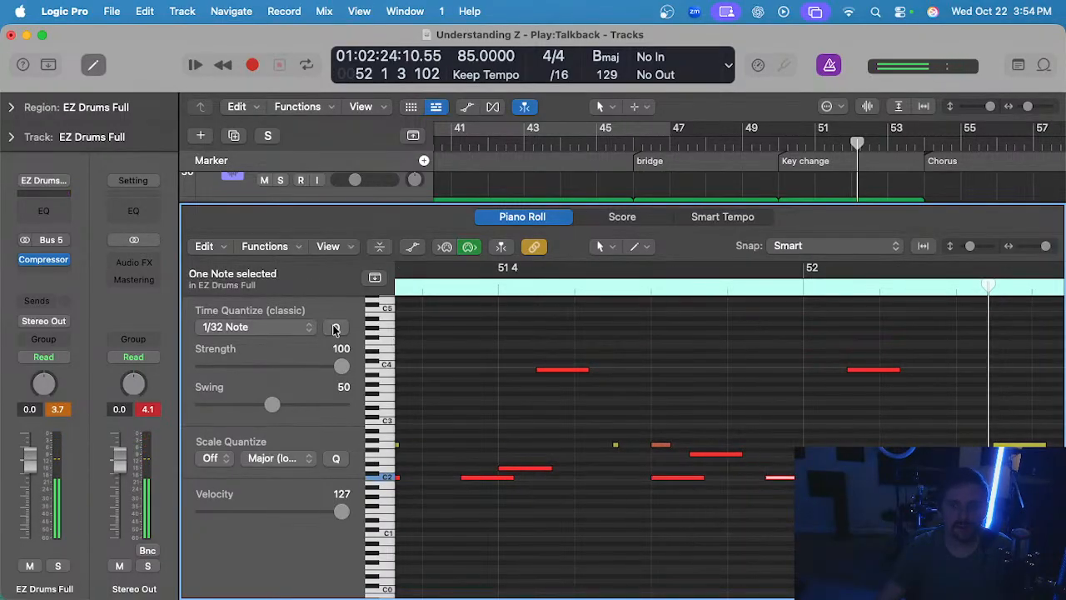
{"action": "scroll", "coordinate": [849, 442], "scroll_direction": "down", "scroll_amount": 2}
{"action": "left_click_drag", "start_coordinate": [818, 469], "coordinate": [822, 469]}
{"action": "scroll", "coordinate": [852, 441], "scroll_direction": "down", "scroll_amount": 5}
{"action": "scroll", "coordinate": [851, 372], "scroll_direction": "up", "scroll_amount": 1}
{"action": "scroll", "coordinate": [851, 373], "scroll_direction": "down", "scroll_amount": 2}
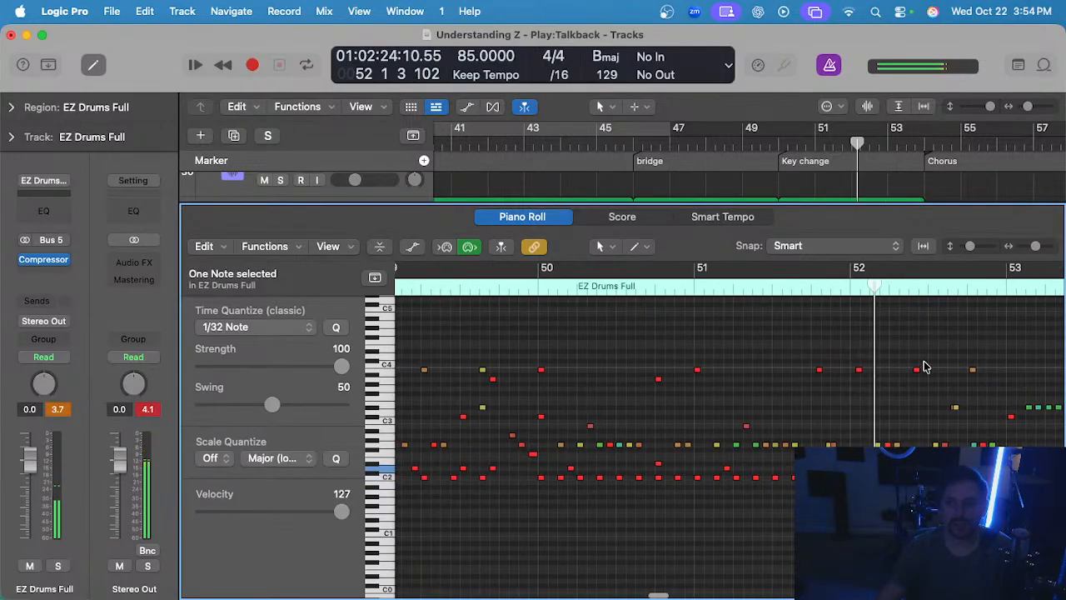
- Quantize the four B3 notes from beat 4 of bar 51 through bar 52 to 1/16
{"action": "left_click_drag", "start_coordinate": [998, 358], "coordinate": [771, 392]}
{"action": "left_click", "coordinate": [279, 327]}
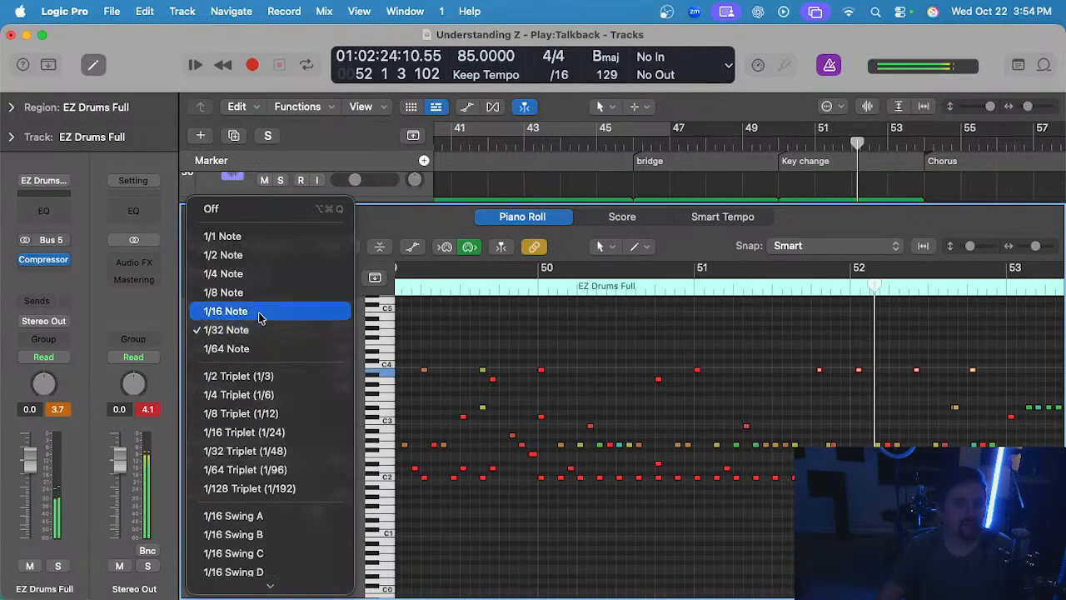
{"action": "left_click", "coordinate": [261, 311]}
- Quantize the F2 note at the end of bar 51 to 1/16 and play back twice from around beat 3 of bar 51
{"action": "scroll", "coordinate": [800, 375], "scroll_direction": "up", "scroll_amount": 3}
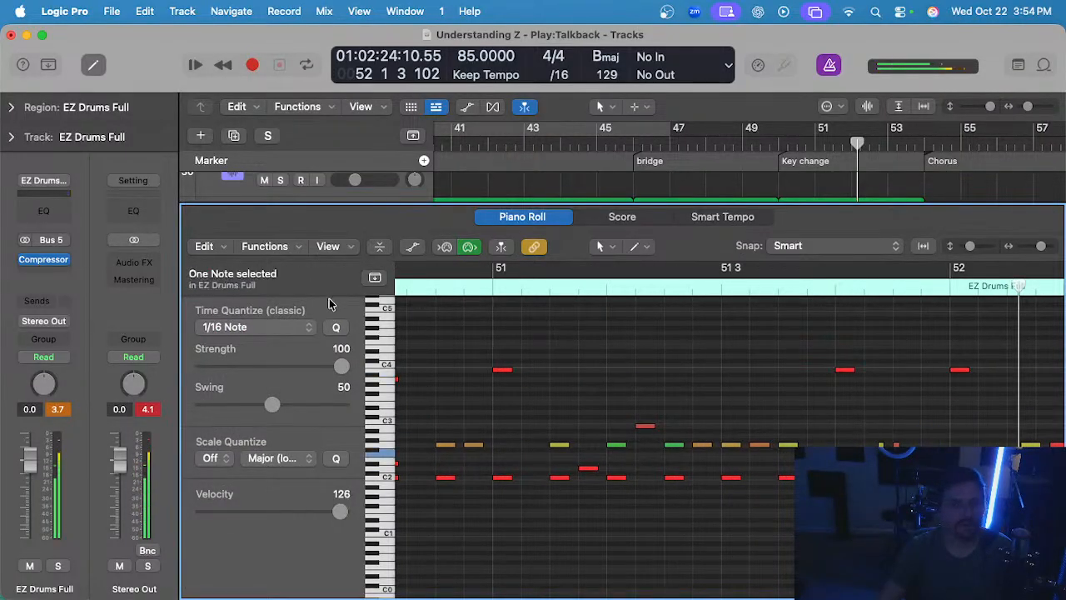
{"action": "scroll", "coordinate": [678, 394], "scroll_direction": "down", "scroll_amount": 2}
{"action": "left_click", "coordinate": [721, 288]}
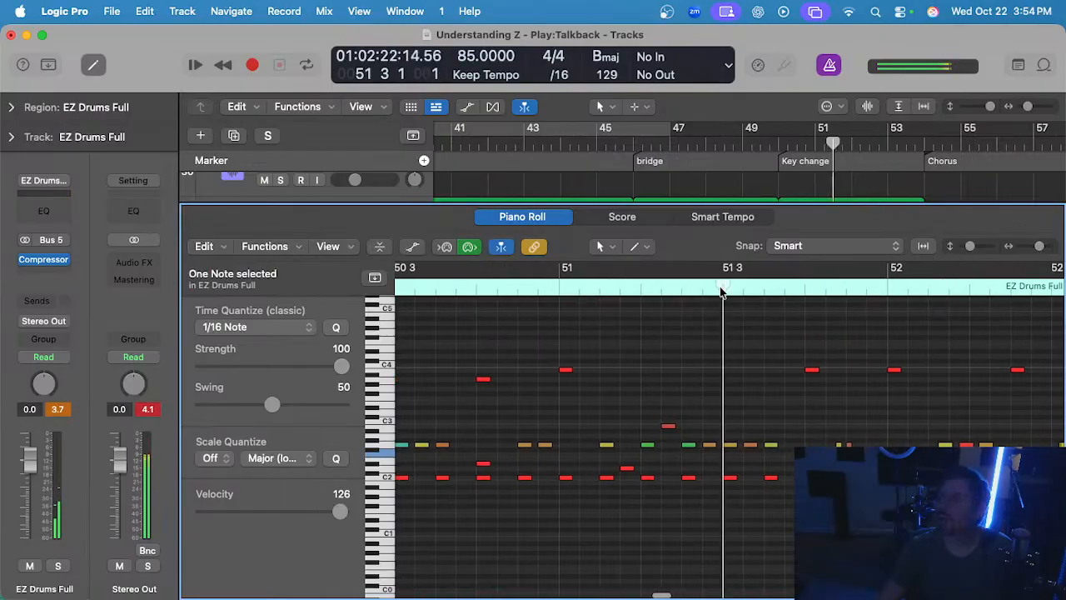
{"action": "key", "text": "space"}
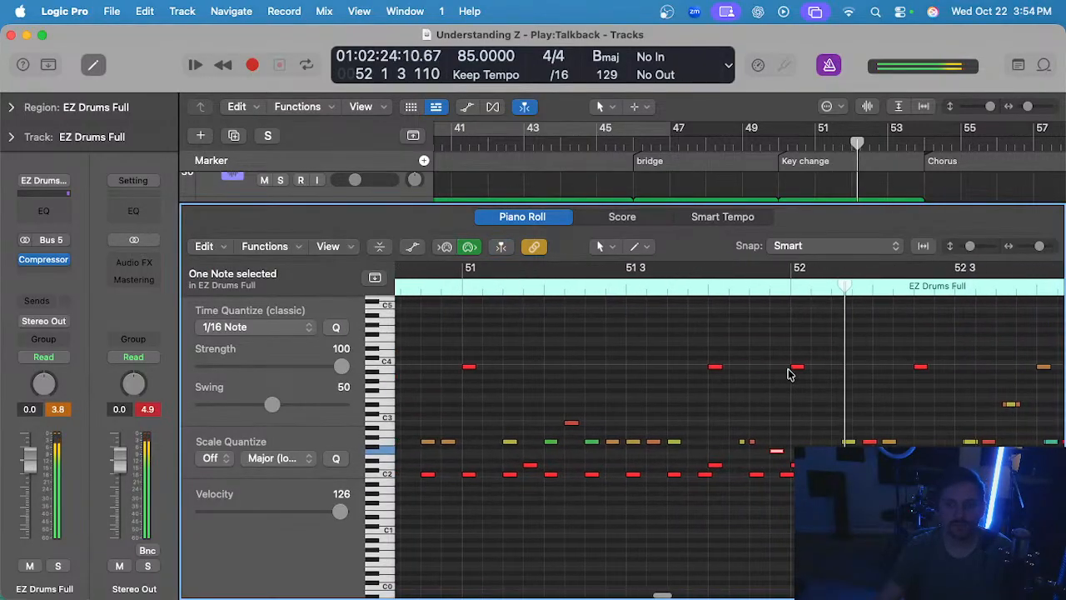
{"action": "left_click", "coordinate": [653, 289]}
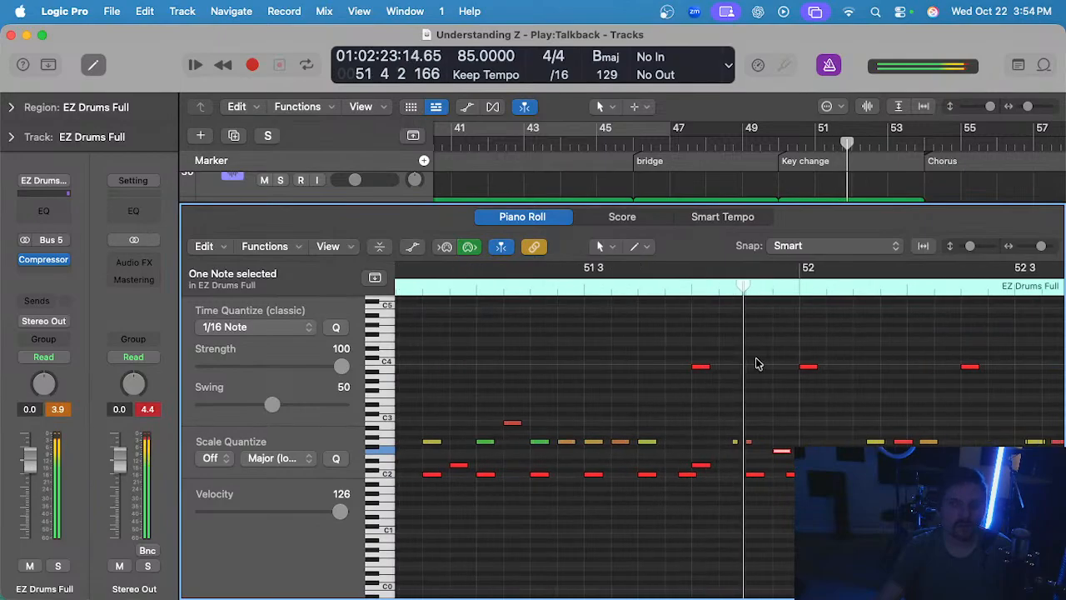
{"action": "key", "text": "space"}
- Turn off time quantize for the 14 notes from beat 4 of bar 51 into beat 2 of bar 52 and play them back
{"action": "scroll", "coordinate": [894, 424], "scroll_direction": "down", "scroll_amount": 3}
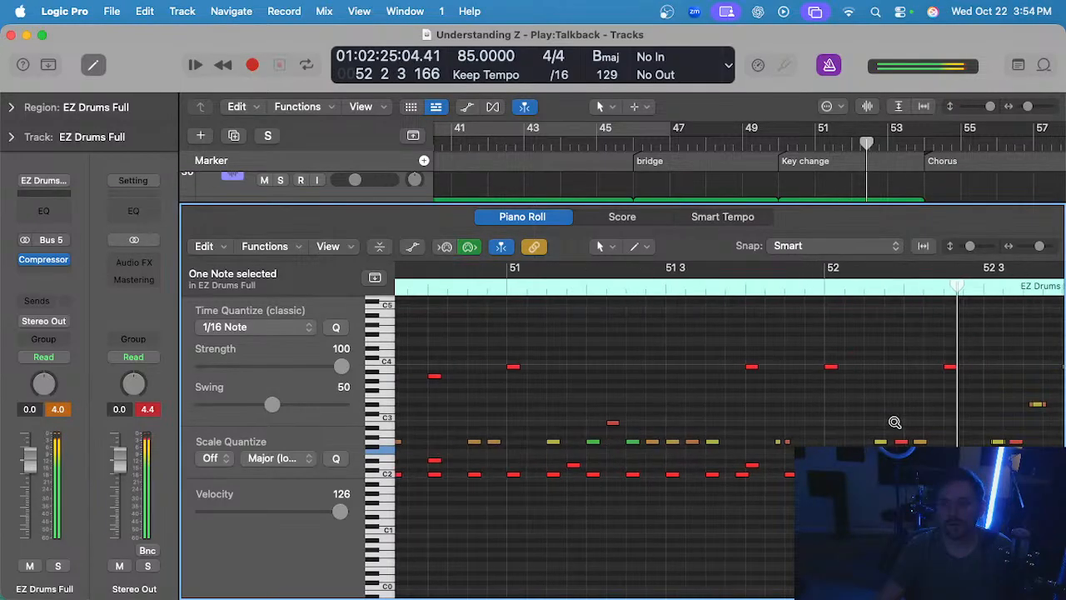
{"action": "scroll", "coordinate": [891, 427], "scroll_direction": "up", "scroll_amount": 3}
{"action": "scroll", "coordinate": [890, 427], "scroll_direction": "up", "scroll_amount": 1}
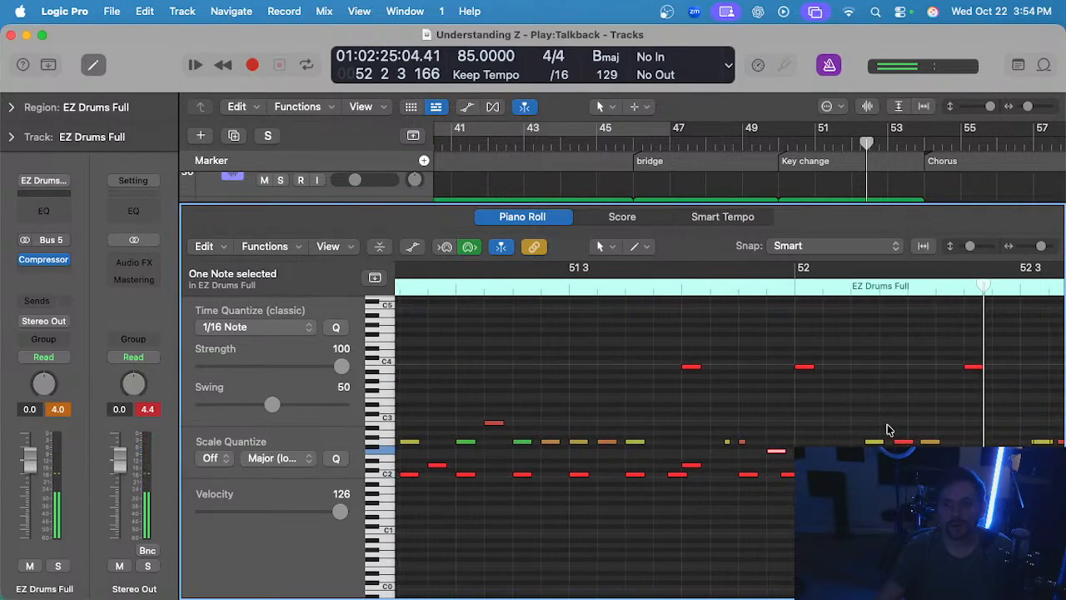
{"action": "scroll", "coordinate": [888, 428], "scroll_direction": "down", "scroll_amount": 2}
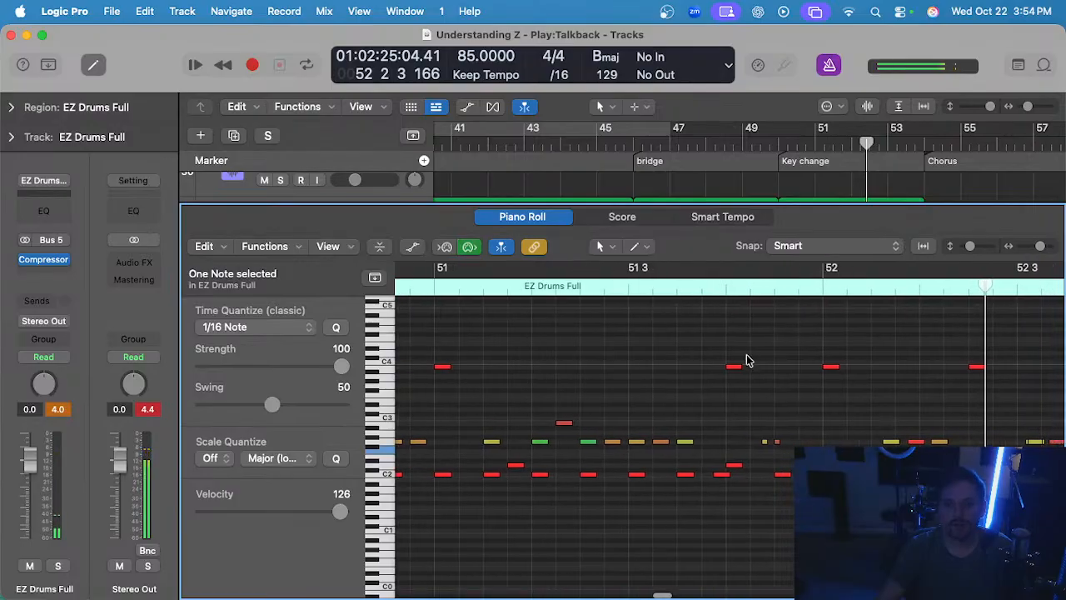
{"action": "left_click_drag", "start_coordinate": [719, 337], "coordinate": [942, 518]}
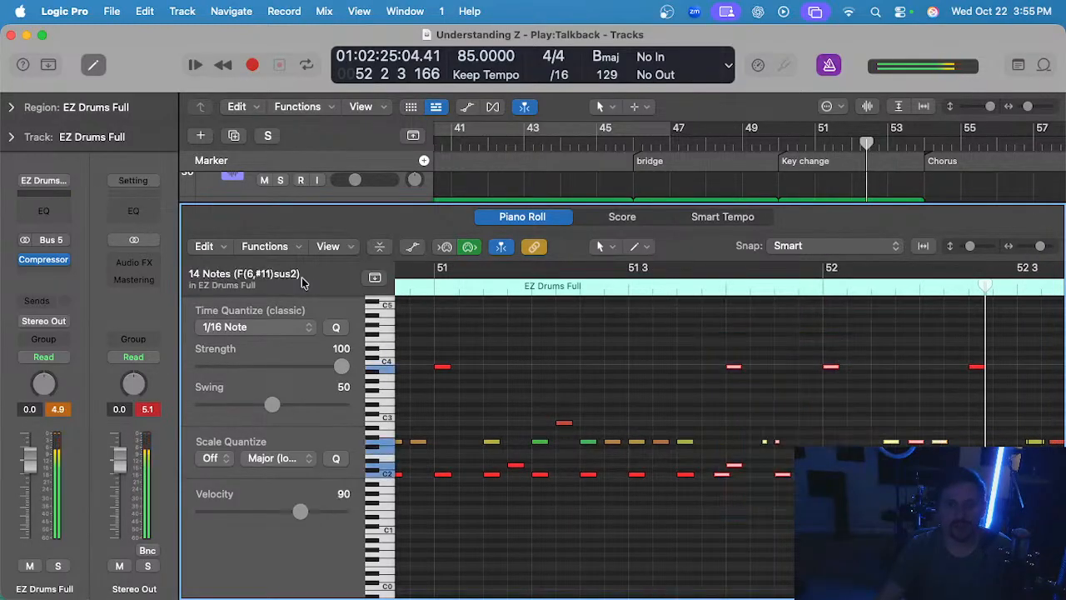
{"action": "left_click", "coordinate": [287, 327]}
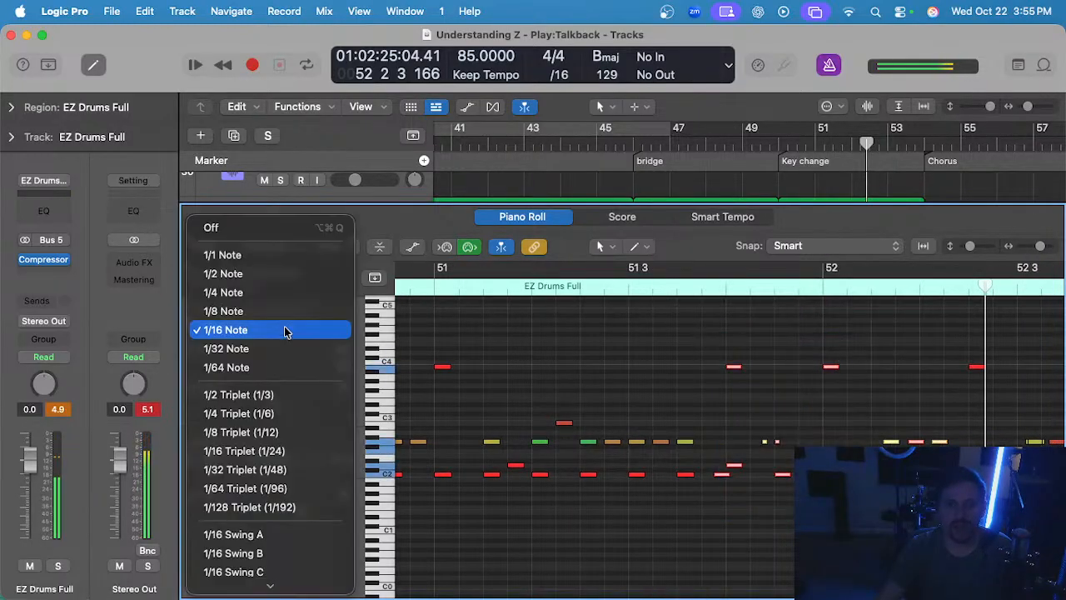
{"action": "left_click", "coordinate": [261, 237]}
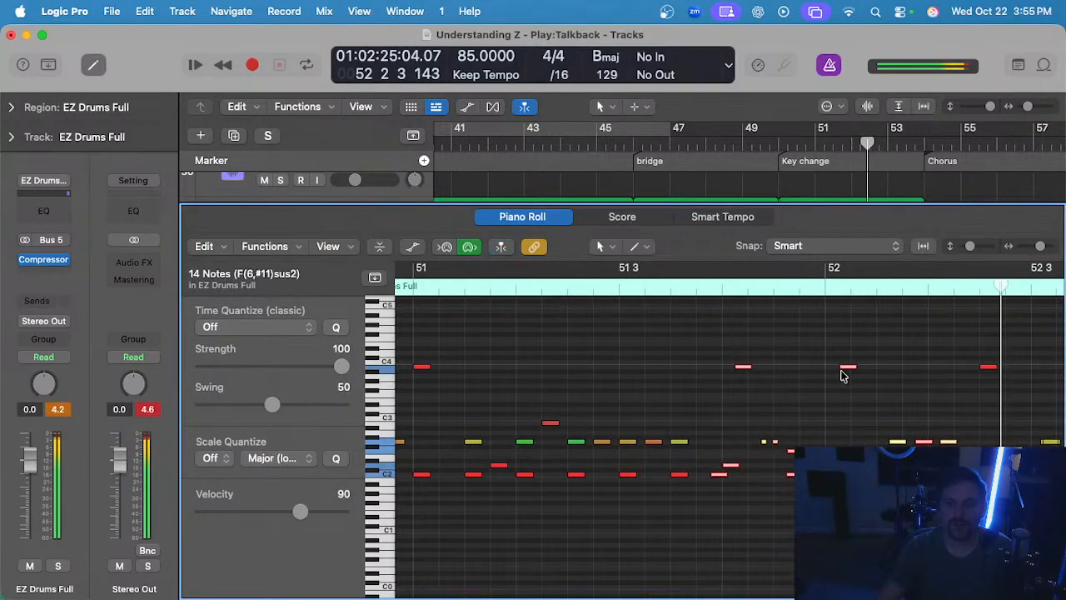
- Play the full arrangement from bar 51, muting and unmuting the second EZ Drums Full track to compare
{"action": "scroll", "coordinate": [858, 376], "scroll_direction": "down", "scroll_amount": 2}
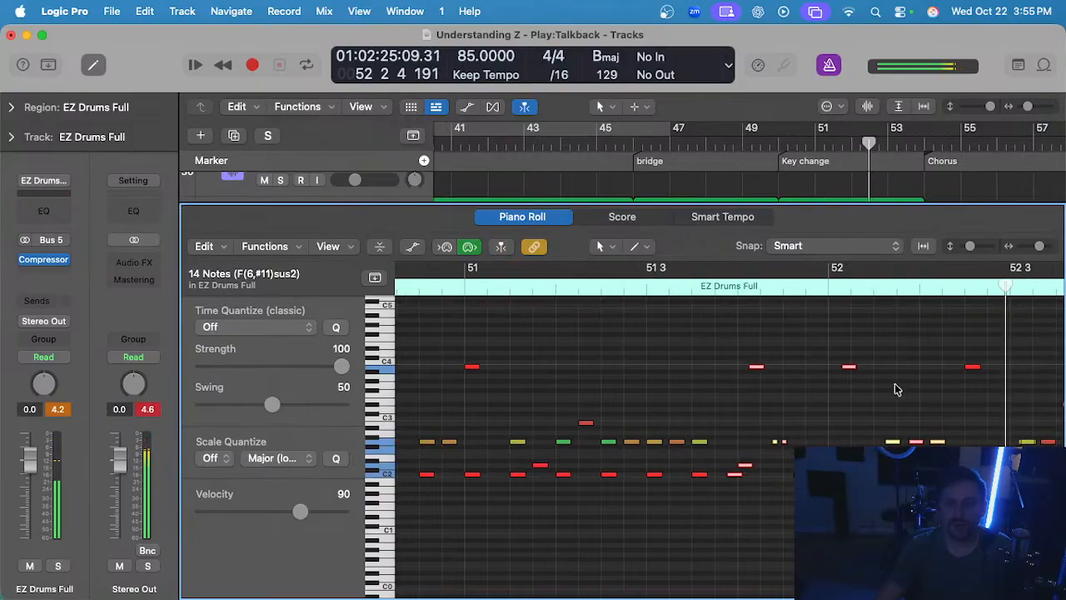
{"action": "scroll", "coordinate": [891, 387], "scroll_direction": "down", "scroll_amount": 2}
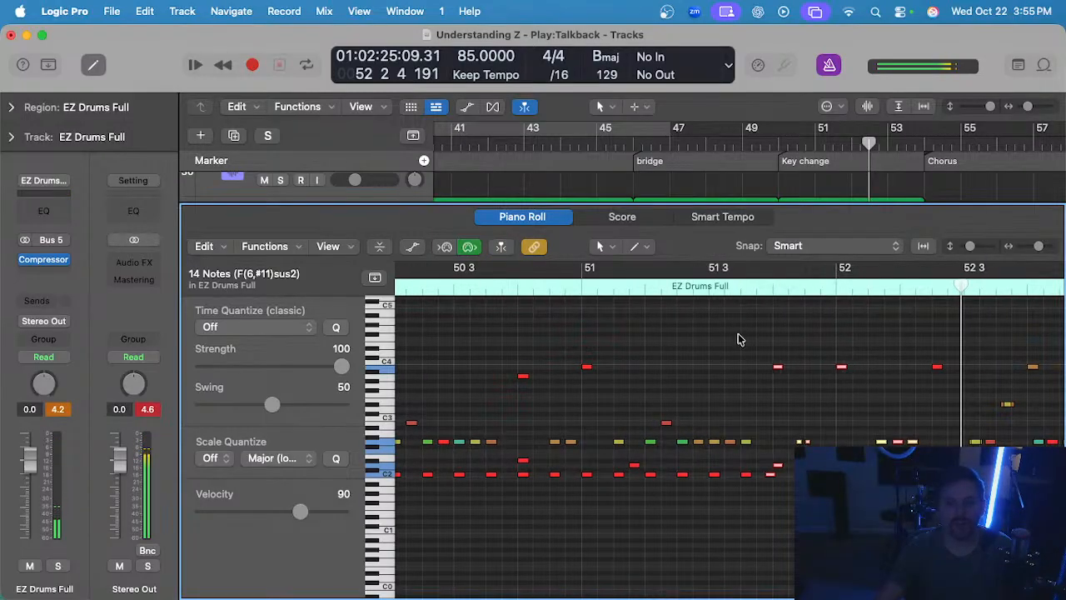
{"action": "key", "text": "e"}
{"action": "left_click", "coordinate": [816, 139]}
{"action": "key", "text": "space"}
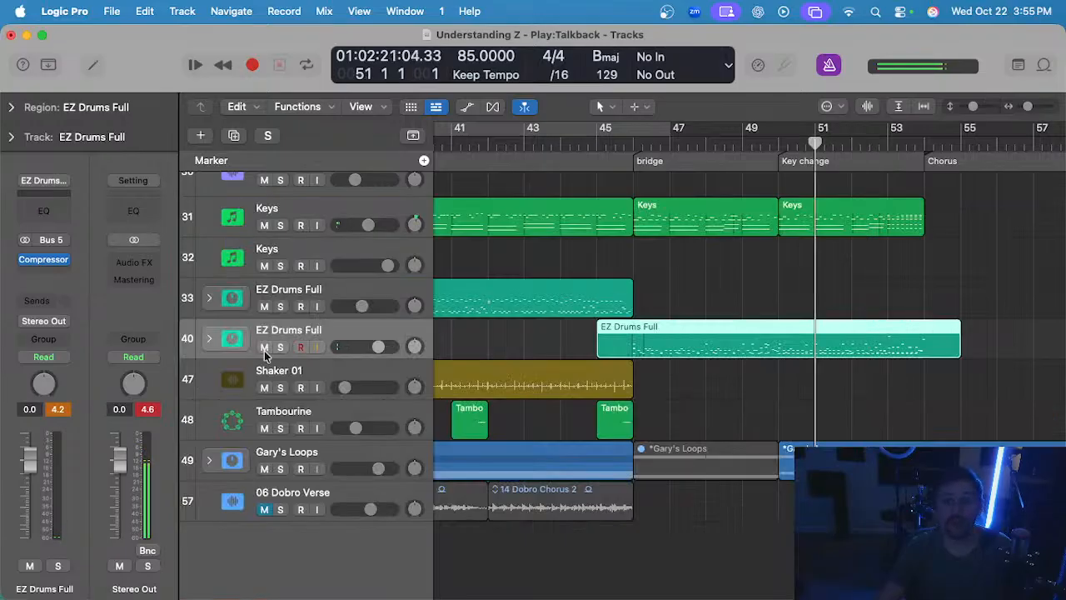
{"action": "left_click", "coordinate": [263, 345]}
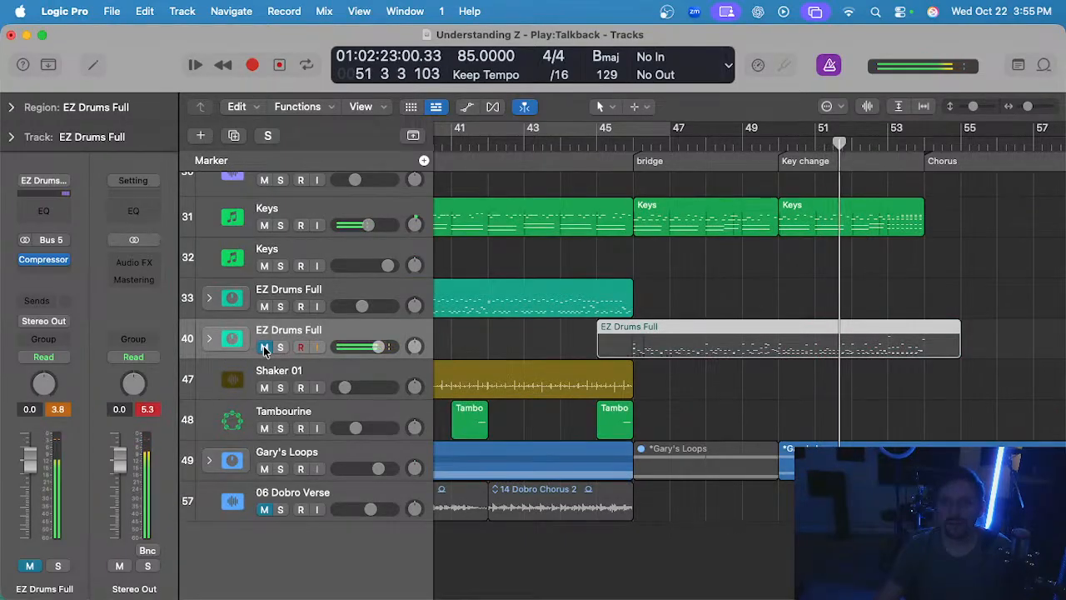
{"action": "left_click", "coordinate": [263, 345]}
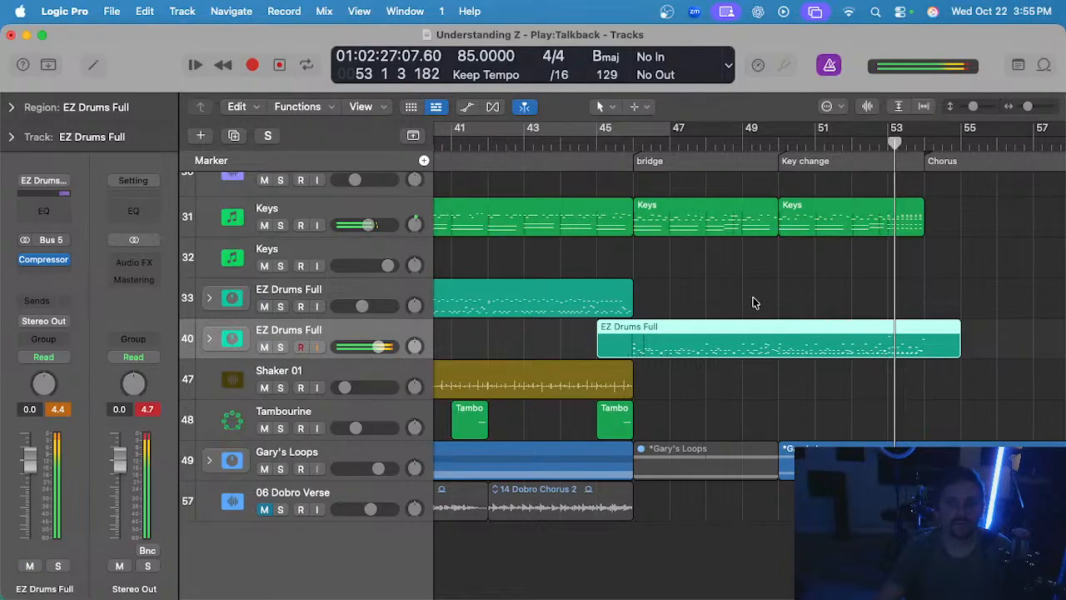
- Turn off time quantize for the 33 notes from late beat 3 of bar 51 through bar 52 and play them back
{"action": "left_click", "coordinate": [844, 144]}
{"action": "key", "text": "p"}
{"action": "scroll", "coordinate": [841, 458], "scroll_direction": "down", "scroll_amount": 3}
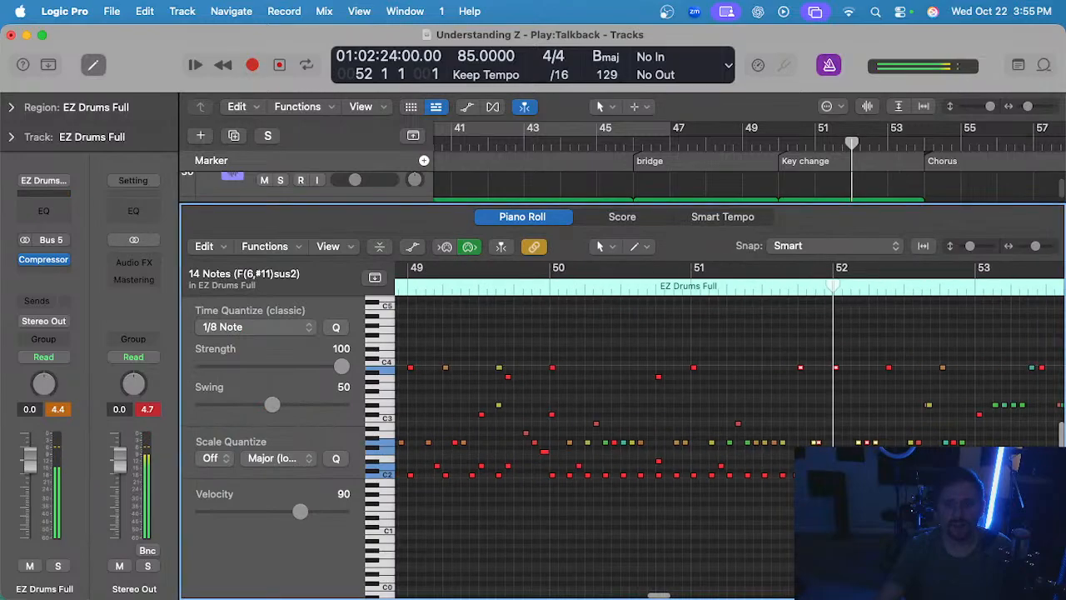
{"action": "scroll", "coordinate": [841, 458], "scroll_direction": "up", "scroll_amount": 2}
{"action": "scroll", "coordinate": [841, 457], "scroll_direction": "right", "scroll_amount": 2}
{"action": "left_click_drag", "start_coordinate": [878, 362], "coordinate": [653, 509]}
{"action": "left_click", "coordinate": [268, 331]}
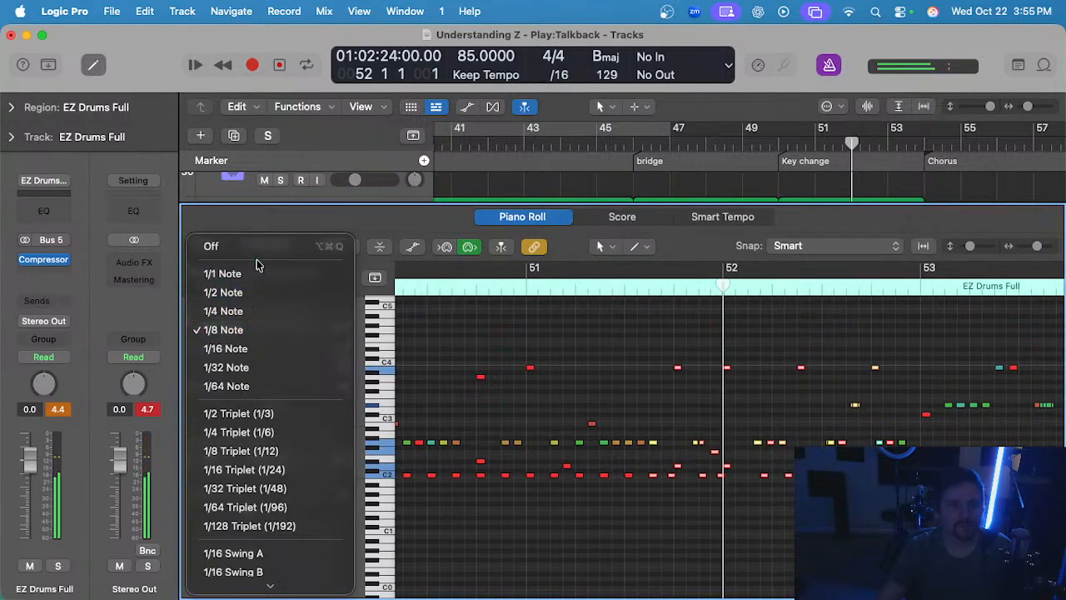
{"action": "left_click", "coordinate": [250, 243]}
{"action": "key", "text": "space"}
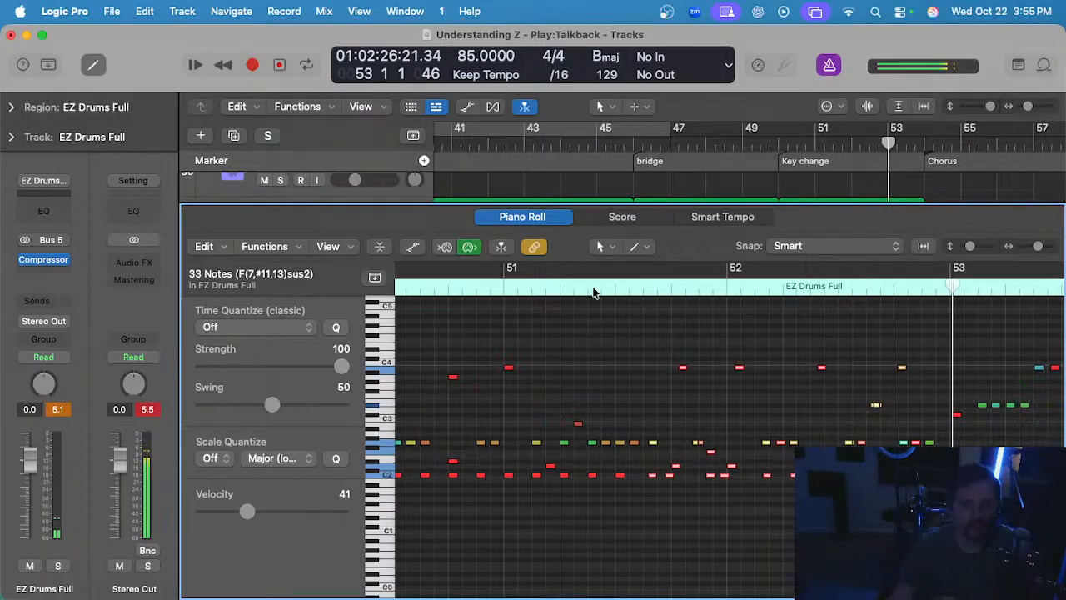
{"action": "left_click", "coordinate": [567, 289]}
{"action": "key", "text": "space"}
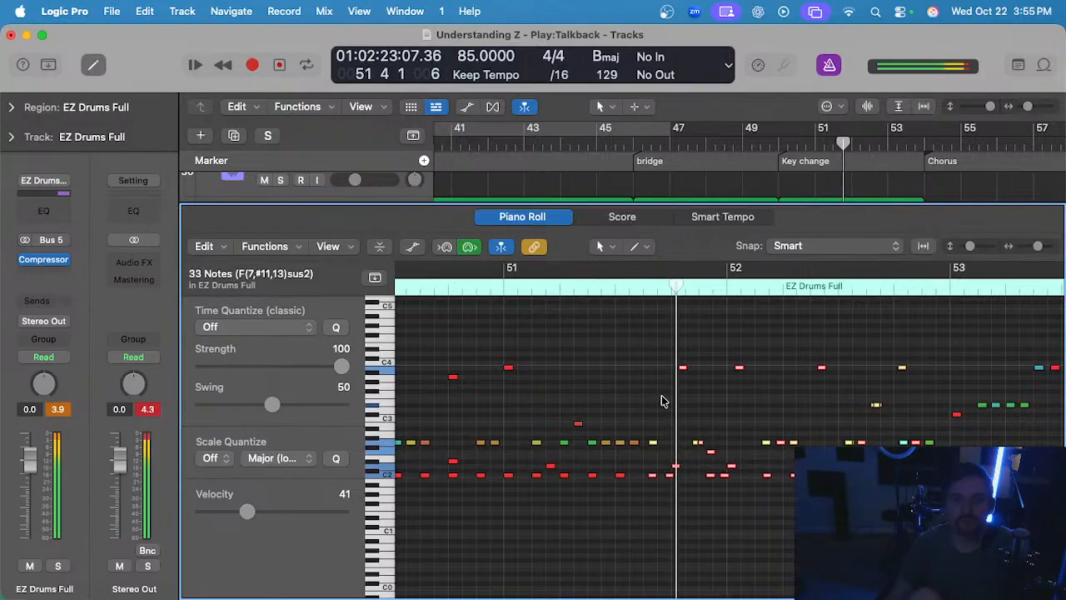
- Turn off time quantize for the two G2 notes after beat 3 of bar 51 and play them back
{"action": "scroll", "coordinate": [648, 407], "scroll_direction": "left", "scroll_amount": 1}
{"action": "left_click", "coordinate": [637, 423]}
{"action": "scroll", "coordinate": [630, 419], "scroll_direction": "down", "scroll_amount": 3}
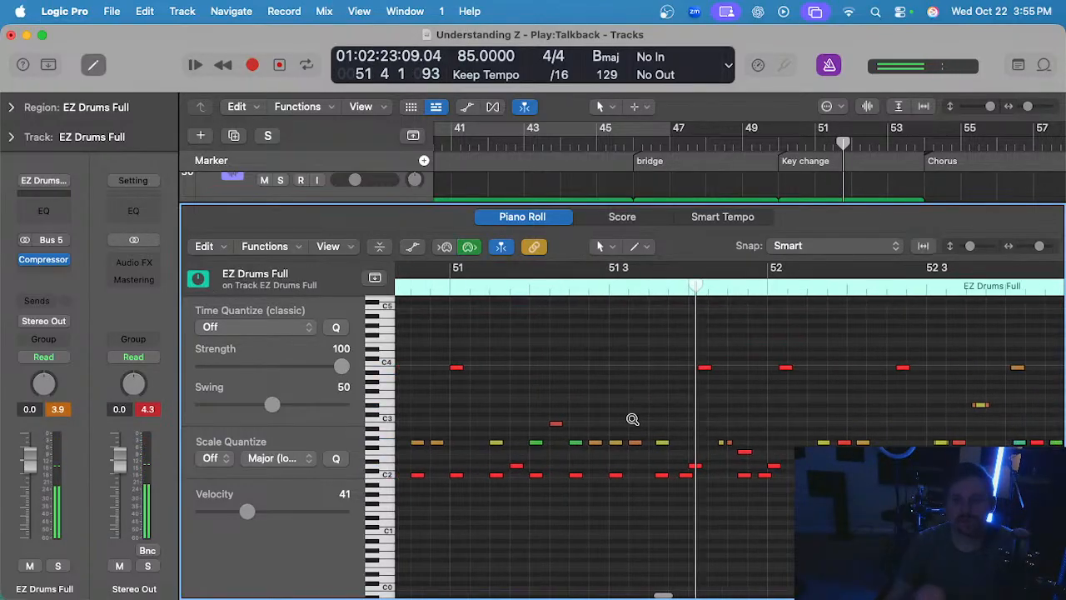
{"action": "left_click_drag", "start_coordinate": [639, 420], "coordinate": [671, 445]}
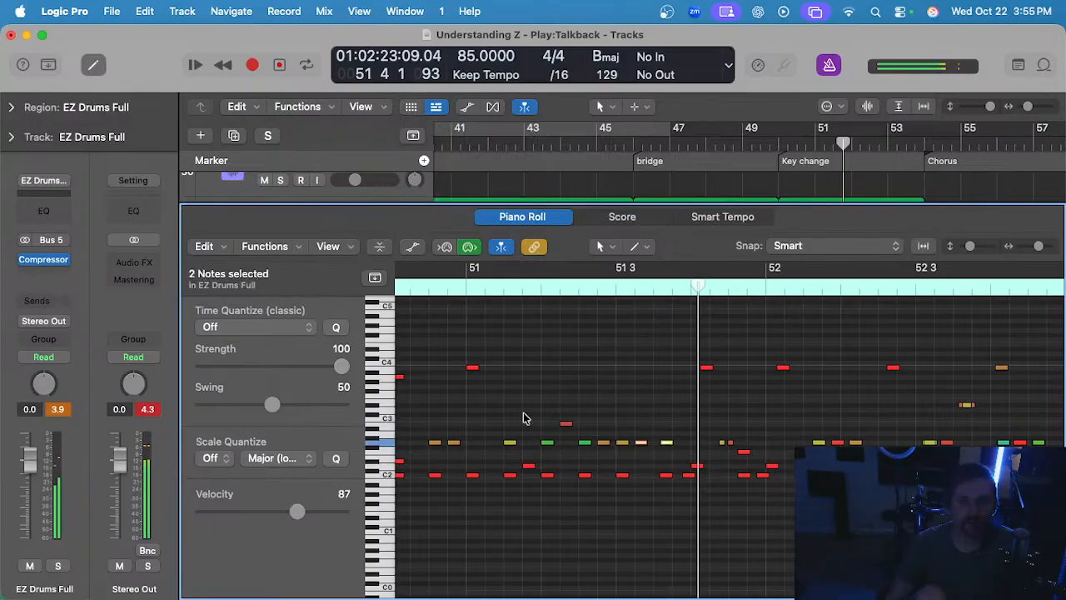
{"action": "left_click", "coordinate": [530, 288]}
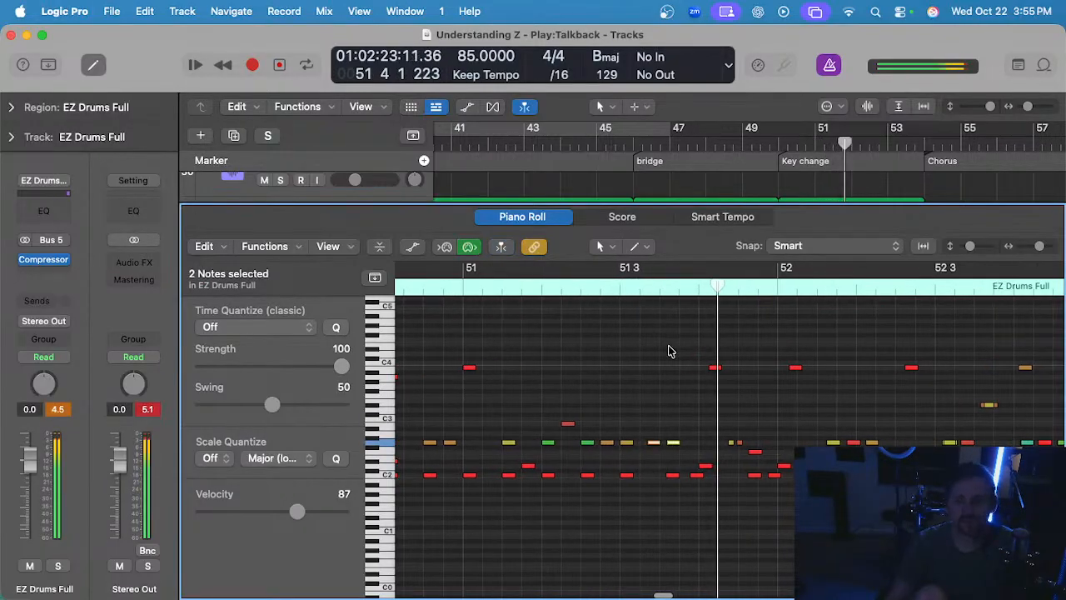
- Align the C2 note halfway through beat 3 of bar 51 to the grid and quantize the following C2 note to 1/32
{"action": "scroll", "coordinate": [663, 449], "scroll_direction": "up", "scroll_amount": 2}
{"action": "mouse_move", "coordinate": [657, 461]}
{"action": "left_mouse_down"}
{"action": "mouse_move", "coordinate": [677, 480]}
{"action": "mouse_move", "coordinate": [663, 477]}
{"action": "left_mouse_up"}
{"action": "left_click", "coordinate": [704, 480]}
{"action": "scroll", "coordinate": [705, 477], "scroll_direction": "up", "scroll_amount": 3}
{"action": "scroll", "coordinate": [705, 477], "scroll_direction": "left", "scroll_amount": 2}
{"action": "left_click", "coordinate": [699, 476]}
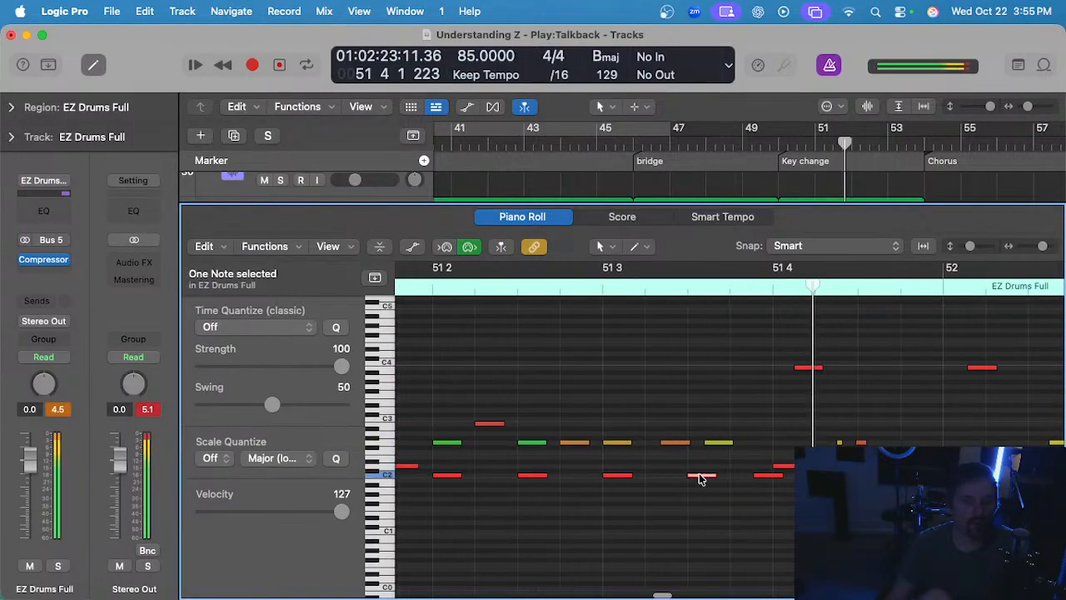
{"action": "left_click", "coordinate": [283, 327]}
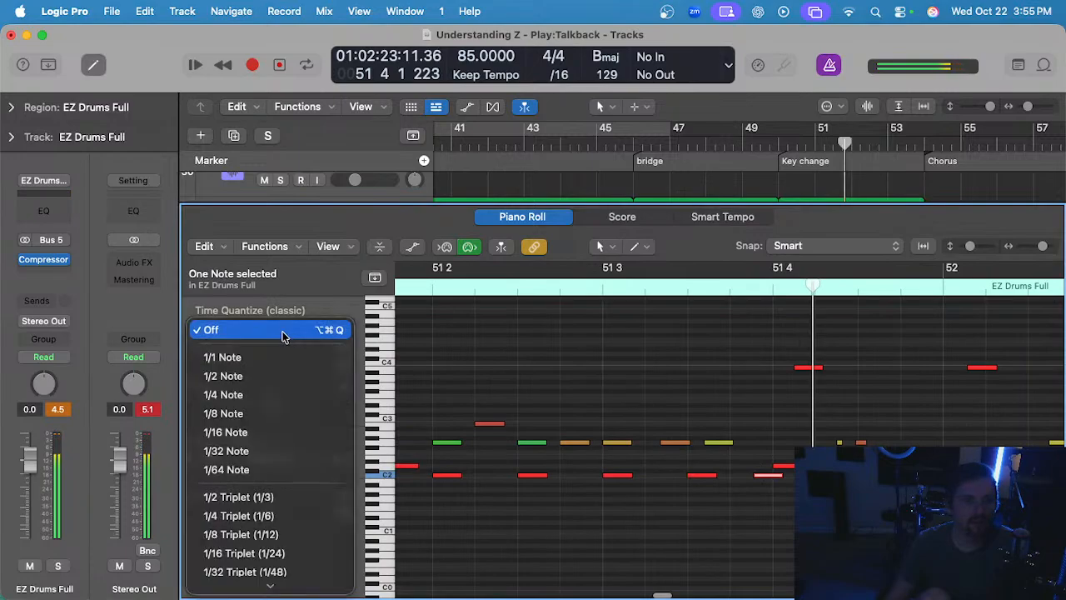
{"action": "left_click", "coordinate": [291, 447]}
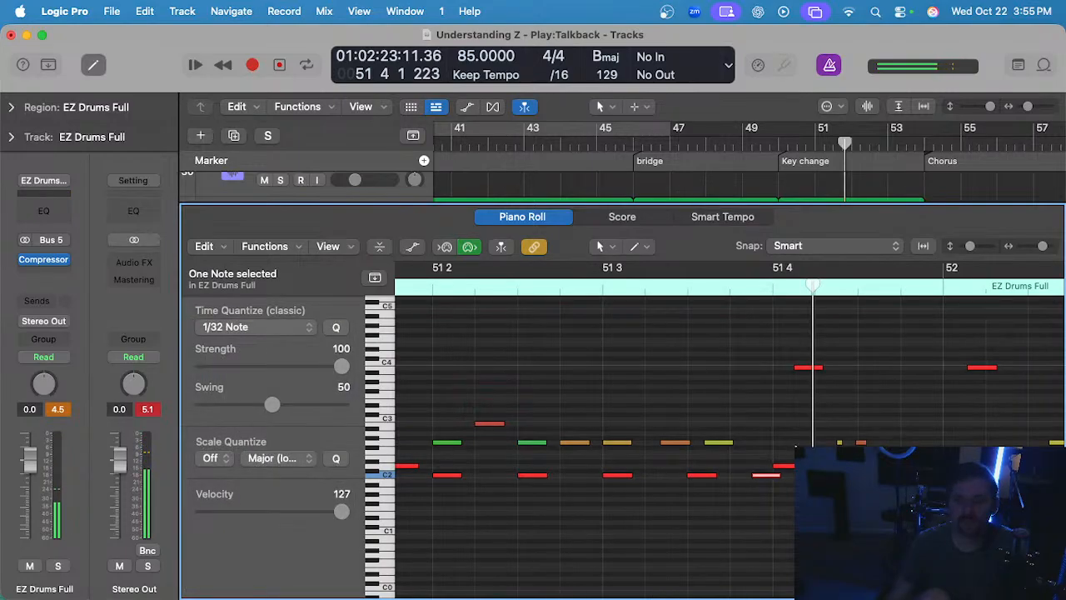
- Quantize the D2 note at beat 4 of bar 51 and the three B3 notes from there into bar 52 to 1/16
{"action": "left_click", "coordinate": [305, 327]}
{"action": "left_click", "coordinate": [249, 310]}
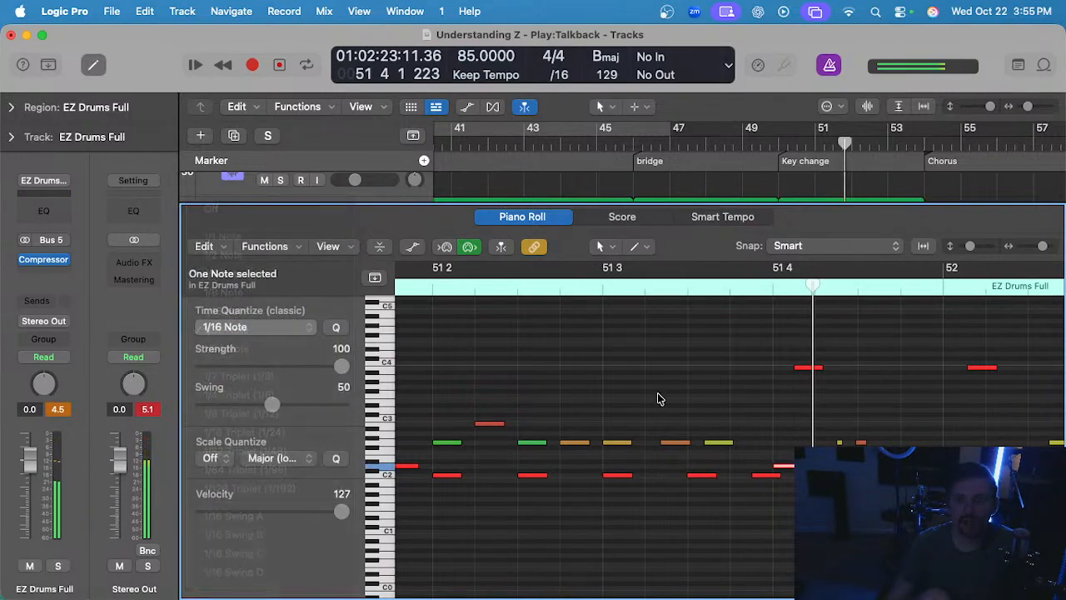
{"action": "scroll", "coordinate": [780, 388], "scroll_direction": "down", "scroll_amount": 2}
{"action": "scroll", "coordinate": [819, 364], "scroll_direction": "down", "scroll_amount": 2}
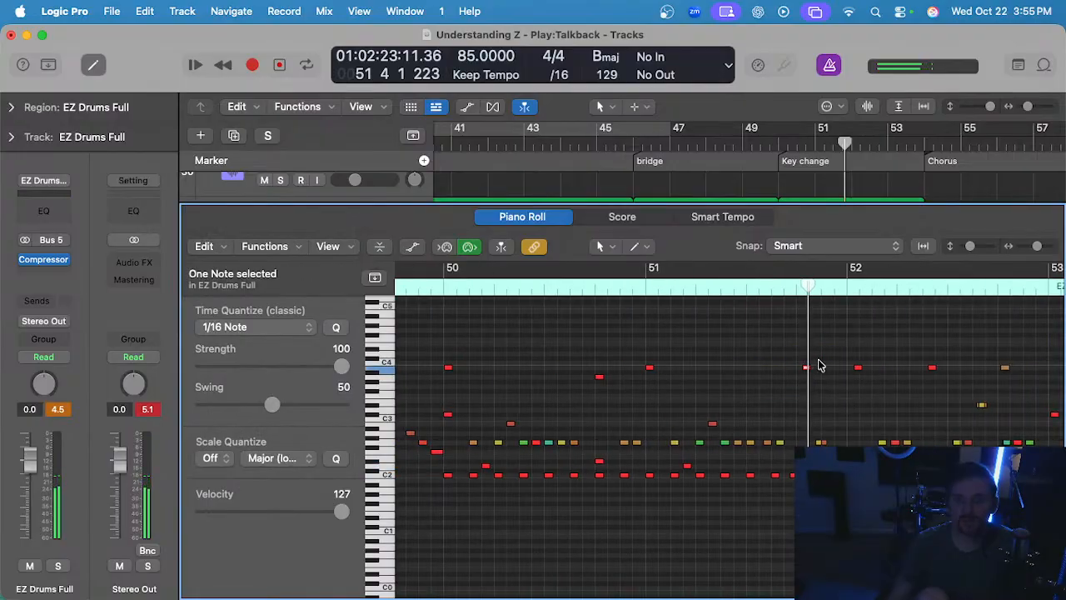
{"action": "left_click_drag", "start_coordinate": [975, 349], "coordinate": [787, 404]}
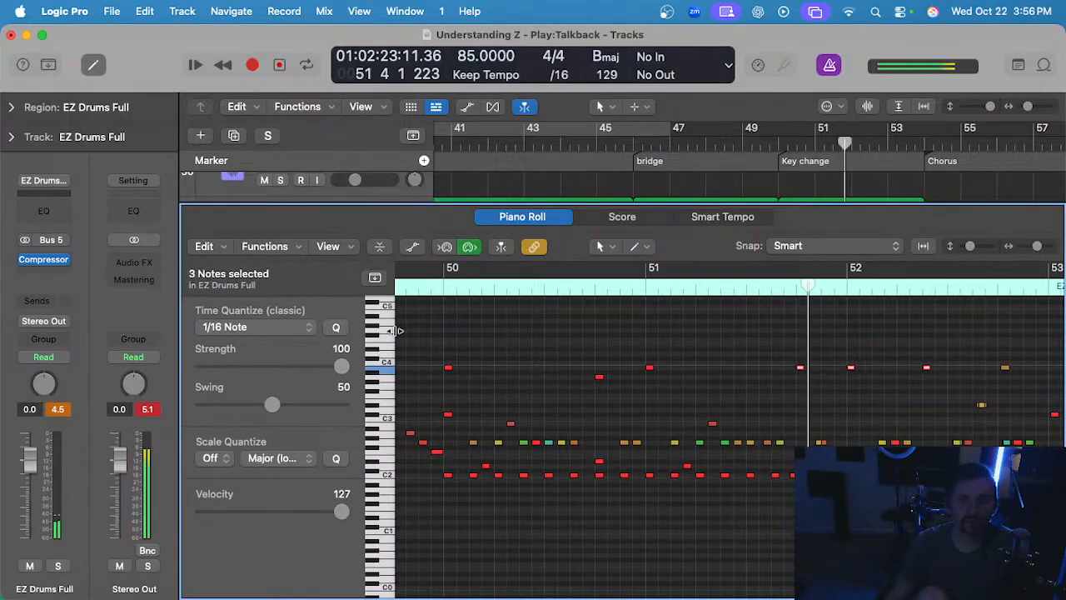
{"action": "left_click", "coordinate": [637, 294]}
{"action": "scroll", "coordinate": [742, 387], "scroll_direction": "up", "scroll_amount": 3}
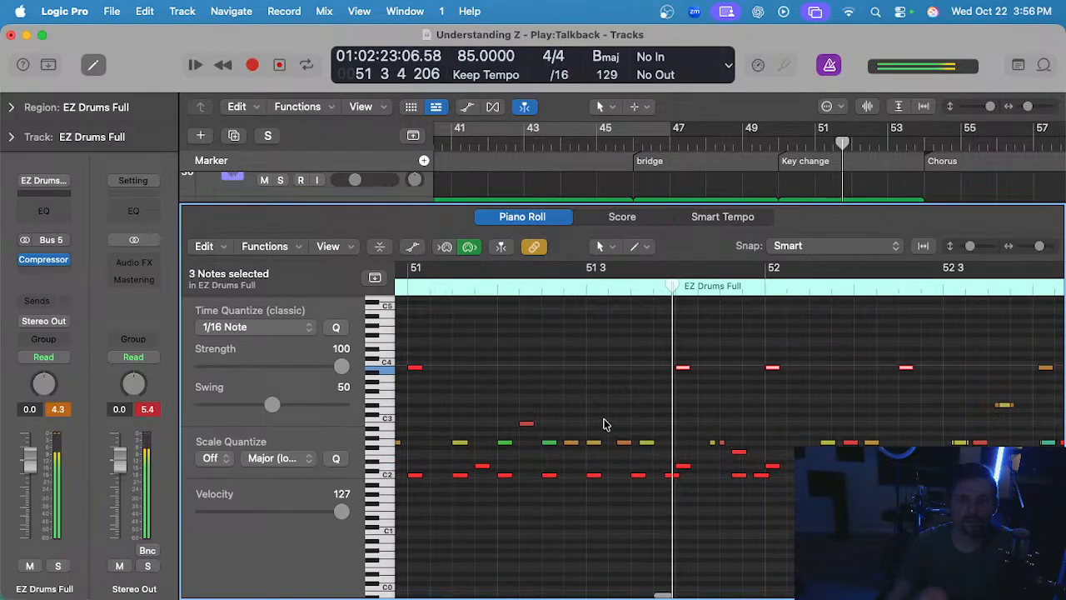
- Quantize the two G2 notes after beat 3 of bar 51 to 1/16 and play back from bar 51
{"action": "left_click_drag", "start_coordinate": [604, 423], "coordinate": [671, 463]}
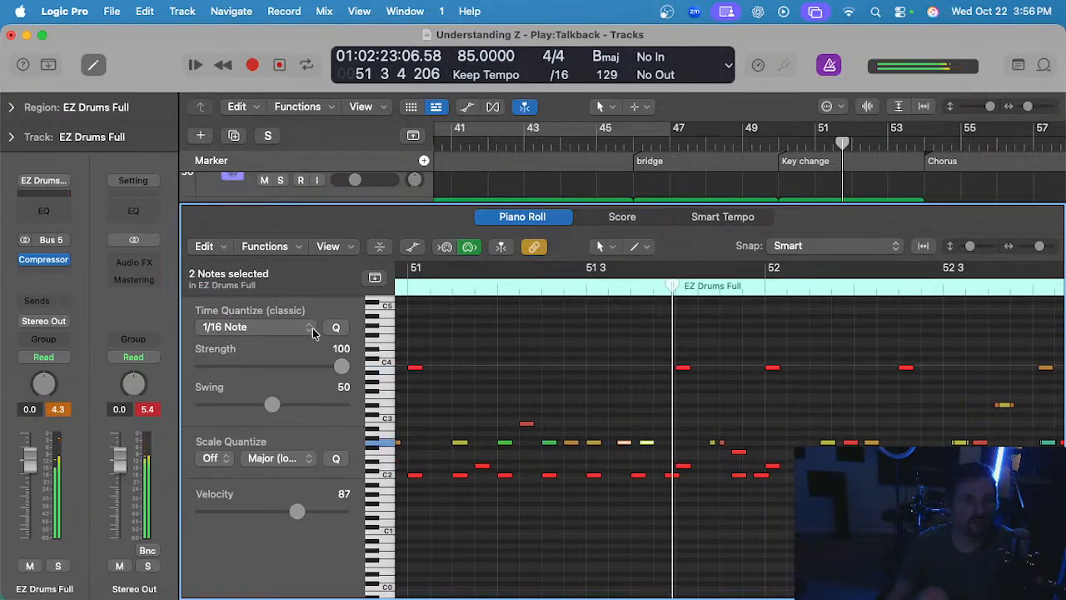
{"action": "left_click", "coordinate": [501, 291]}
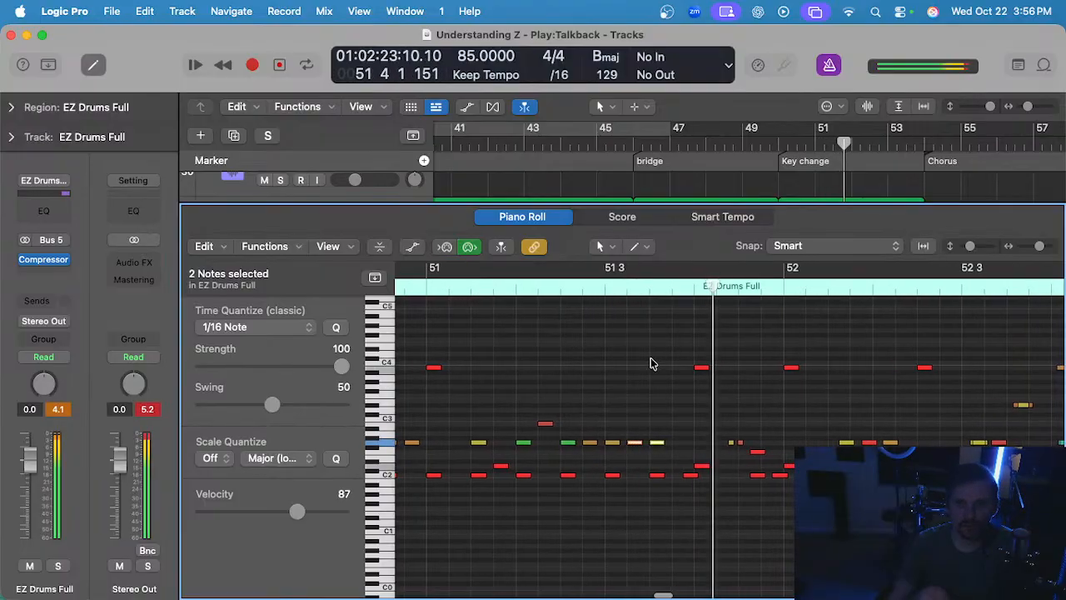
{"action": "key", "text": "space"}
- Shift the two short G2 notes in beat 4 of bar 51 earlier to the beat's second sixteenth and play back
{"action": "scroll", "coordinate": [725, 393], "scroll_direction": "up", "scroll_amount": 5}
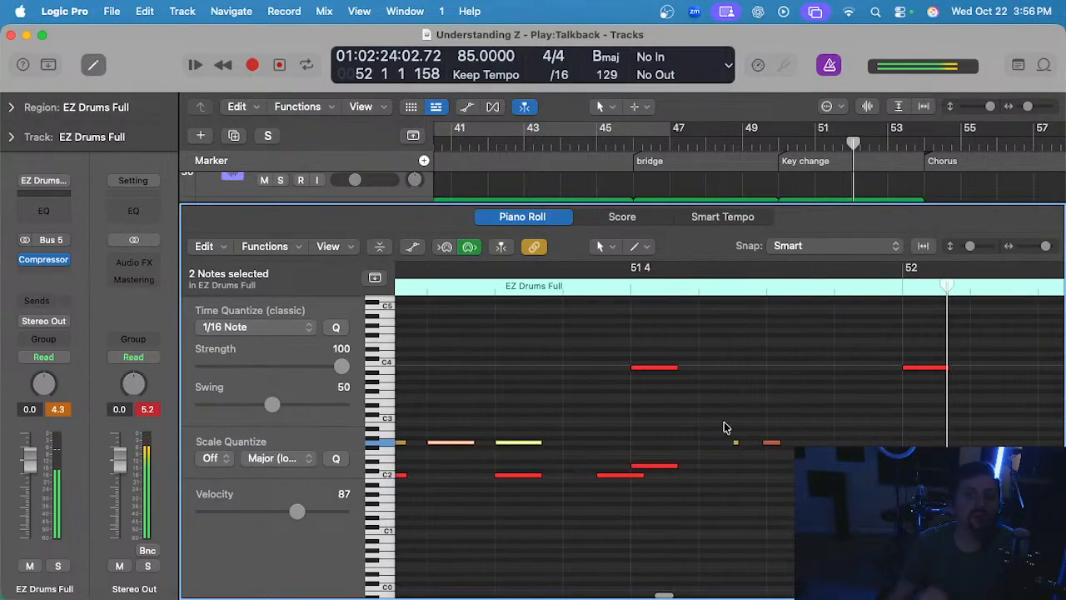
{"action": "left_click_drag", "start_coordinate": [714, 427], "coordinate": [734, 443]}
{"action": "scroll", "coordinate": [737, 443], "scroll_direction": "down", "scroll_amount": 5}
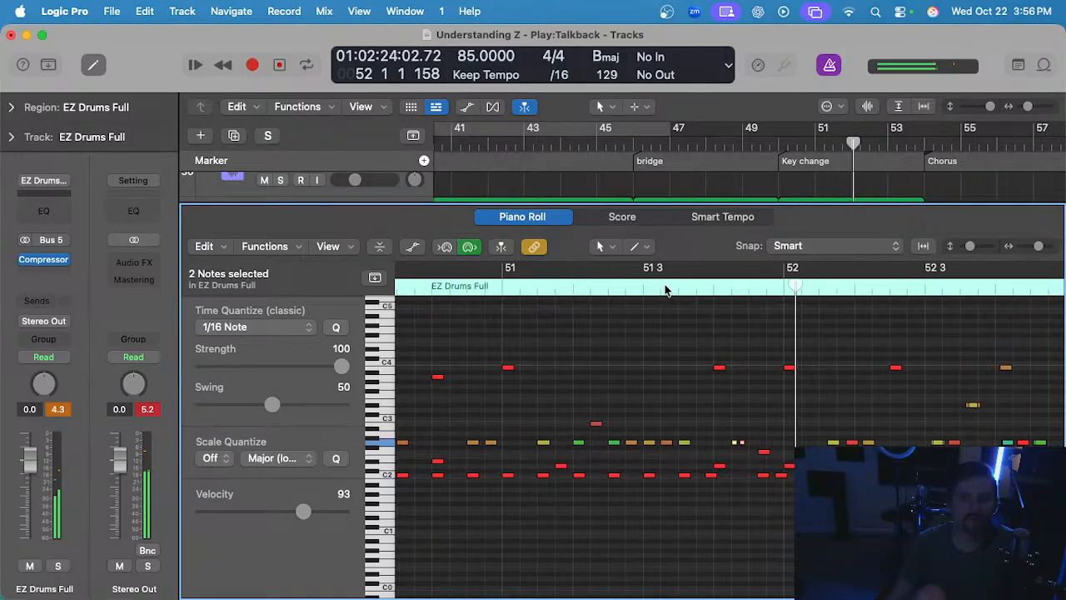
{"action": "left_click", "coordinate": [664, 288]}
{"action": "key", "text": "space"}
- Quantize the paired F2 and C2 notes halfway through beat 4 of bar 51 to 1/16 and adjust the next C2 note's timing
{"action": "scroll", "coordinate": [738, 334], "scroll_direction": "up", "scroll_amount": 3}
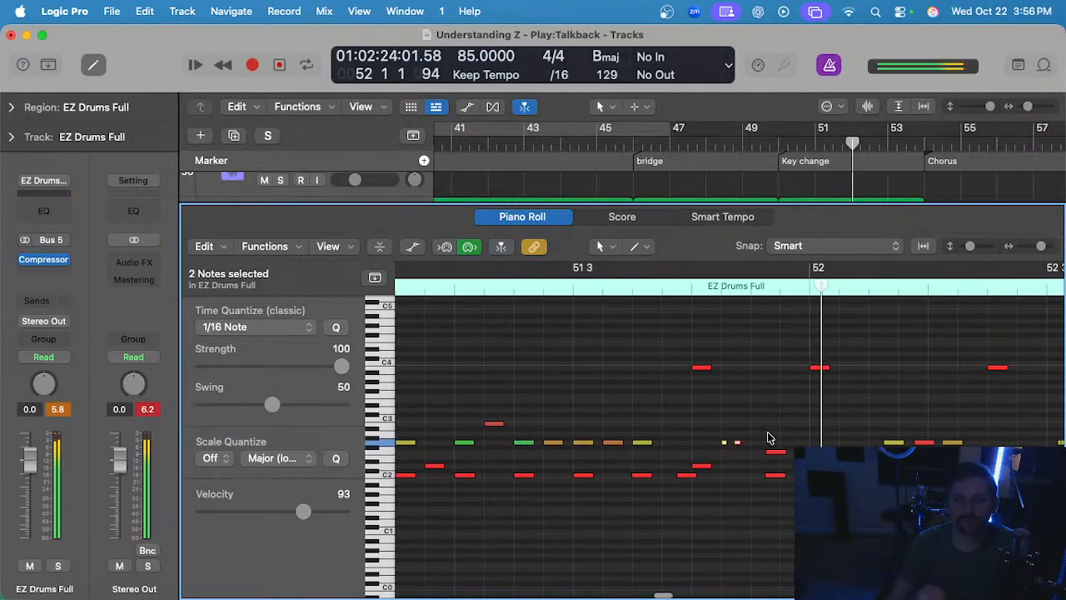
{"action": "left_click_drag", "start_coordinate": [765, 425], "coordinate": [760, 480]}
{"action": "left_click", "coordinate": [795, 447]}
{"action": "scroll", "coordinate": [789, 476], "scroll_direction": "up", "scroll_amount": 3}
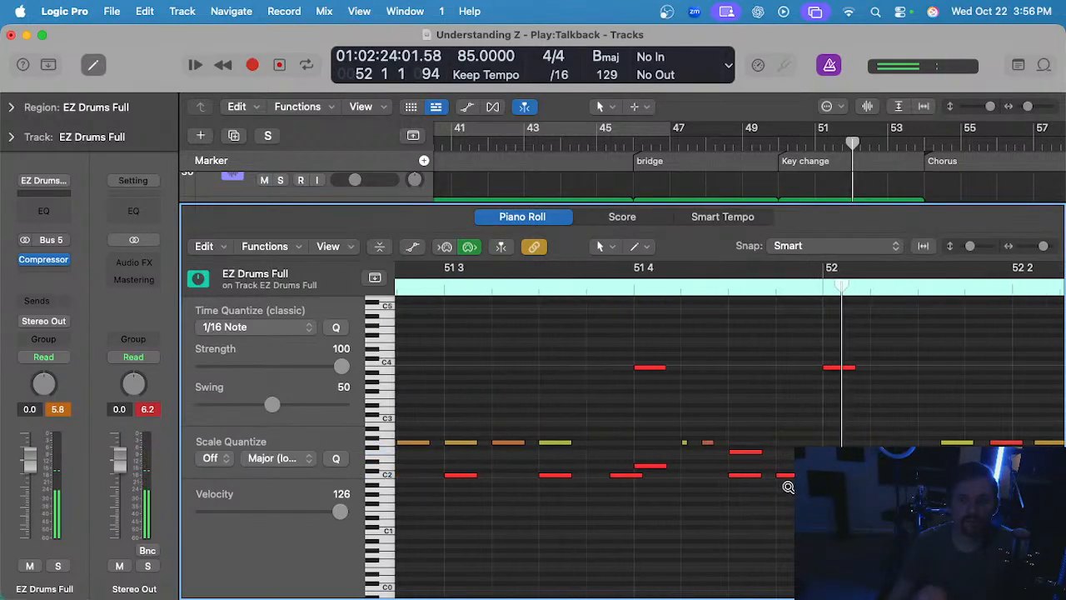
{"action": "left_click", "coordinate": [787, 477]}
{"action": "scroll", "coordinate": [791, 444], "scroll_direction": "down", "scroll_amount": 4}
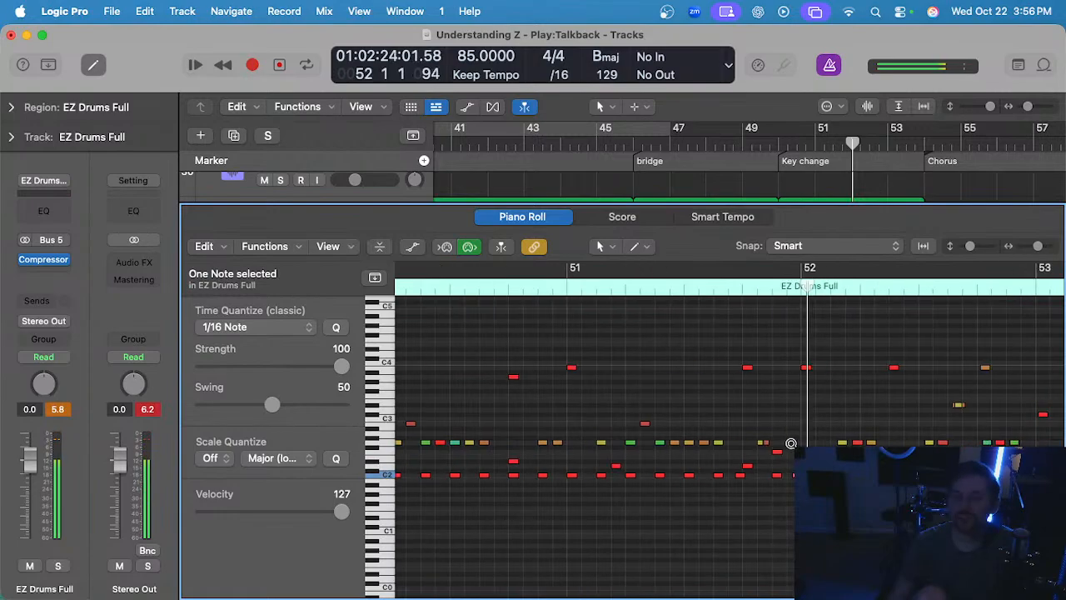
- Move the F2 note in beat 4 of bar 51 one sixteenth later and play back the fill
{"action": "scroll", "coordinate": [741, 364], "scroll_direction": "up", "scroll_amount": 4}
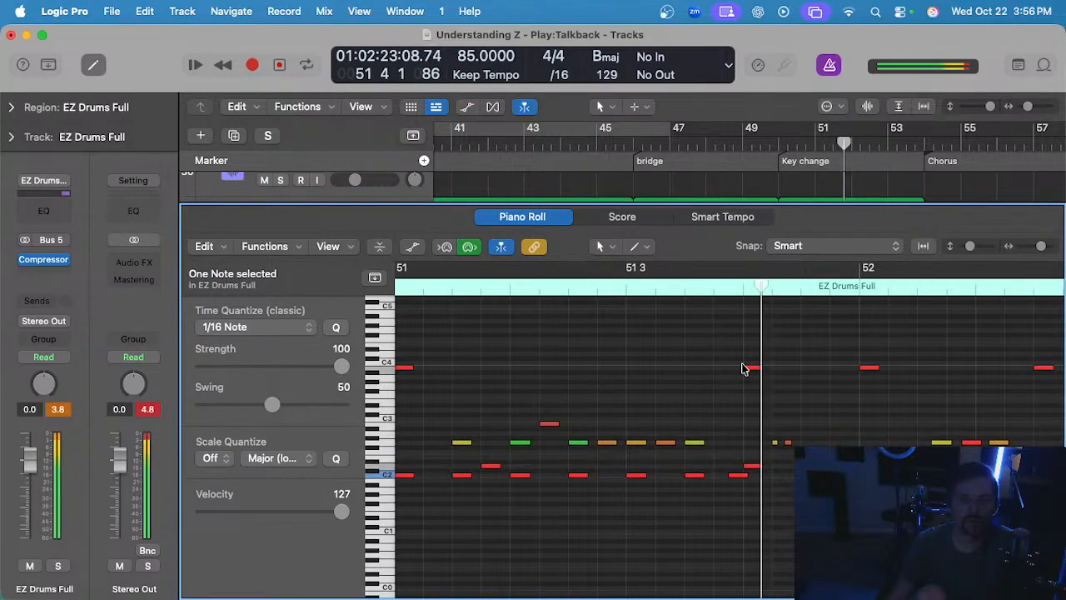
{"action": "scroll", "coordinate": [844, 427], "scroll_direction": "up", "scroll_amount": 3}
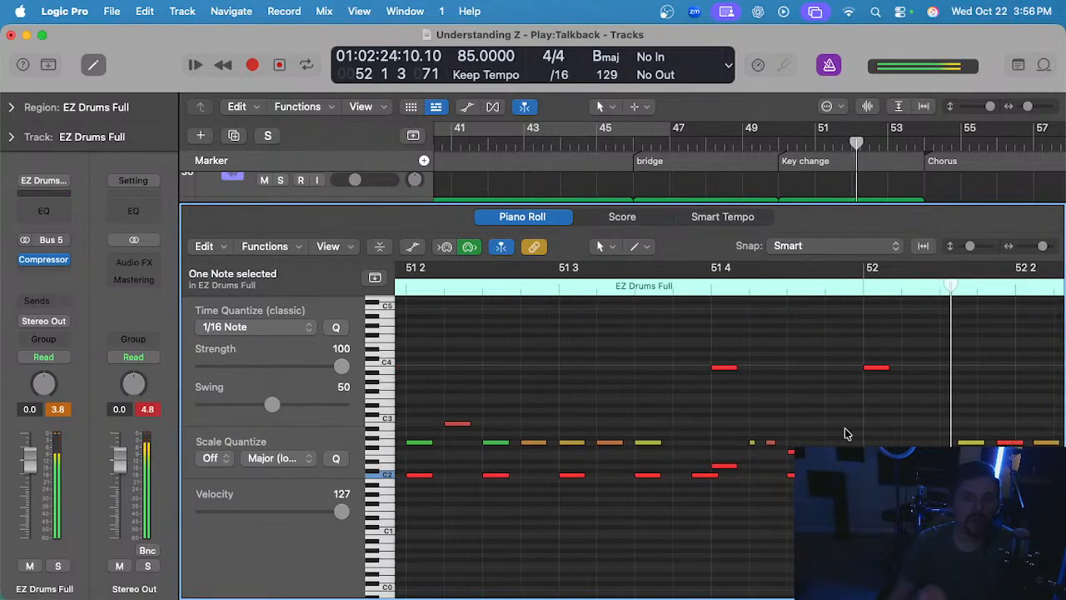
{"action": "left_click_drag", "start_coordinate": [799, 452], "coordinate": [836, 452]}
{"action": "double_click", "coordinate": [688, 292]}
{"action": "scroll", "coordinate": [723, 334], "scroll_direction": "down", "scroll_amount": 3}
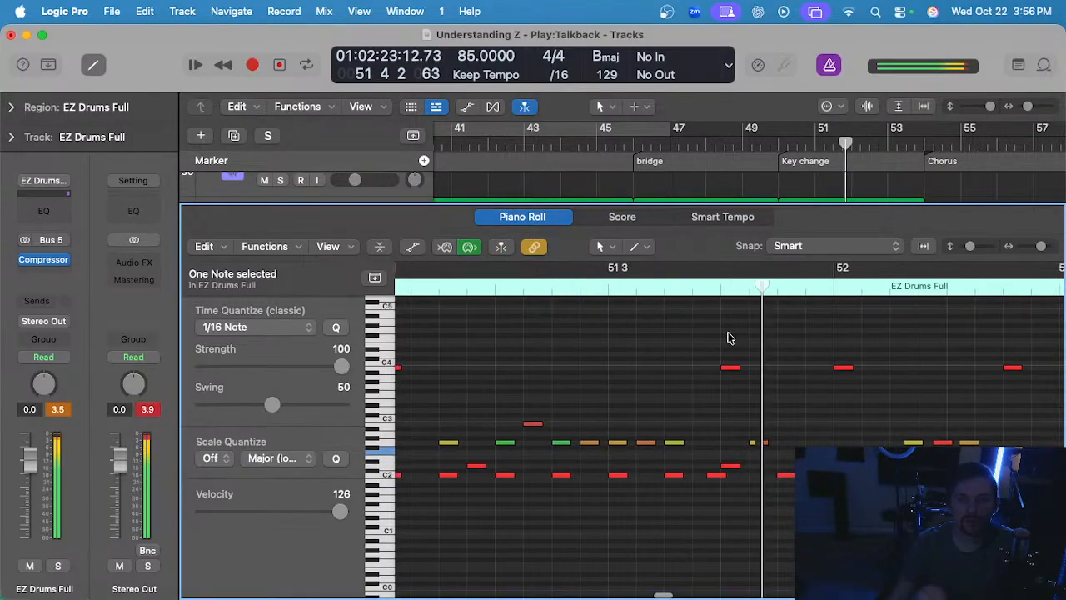
{"action": "key", "text": "space"}
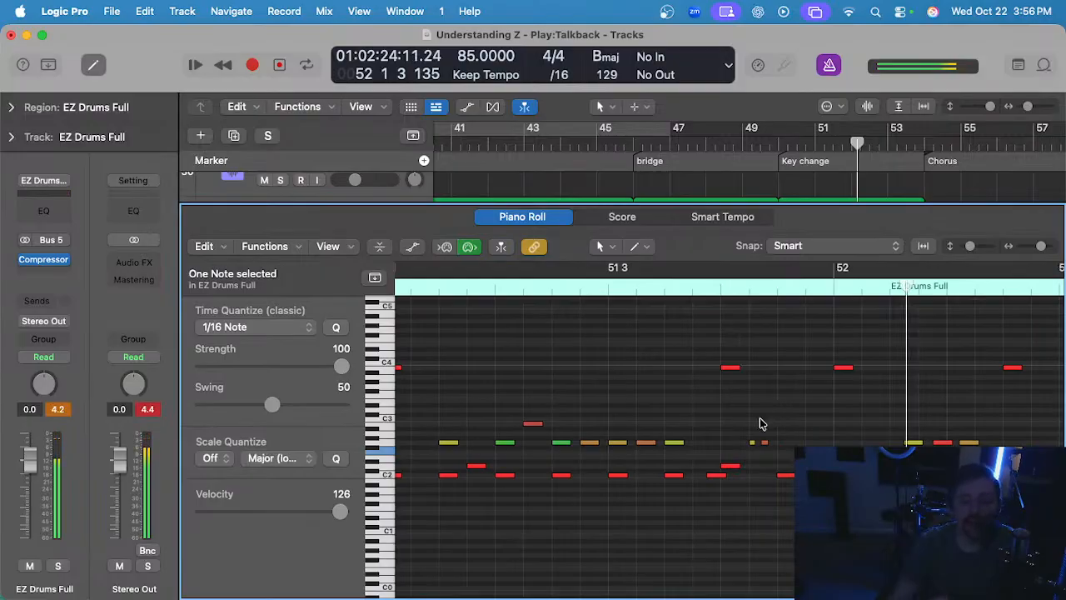
- Quantize the seven G2, F2, D2 and C2 notes from beat 4 of bar 51 to the bar 52 downbeat to 1/32 and play back
{"action": "left_click_drag", "start_coordinate": [737, 422], "coordinate": [805, 445]}
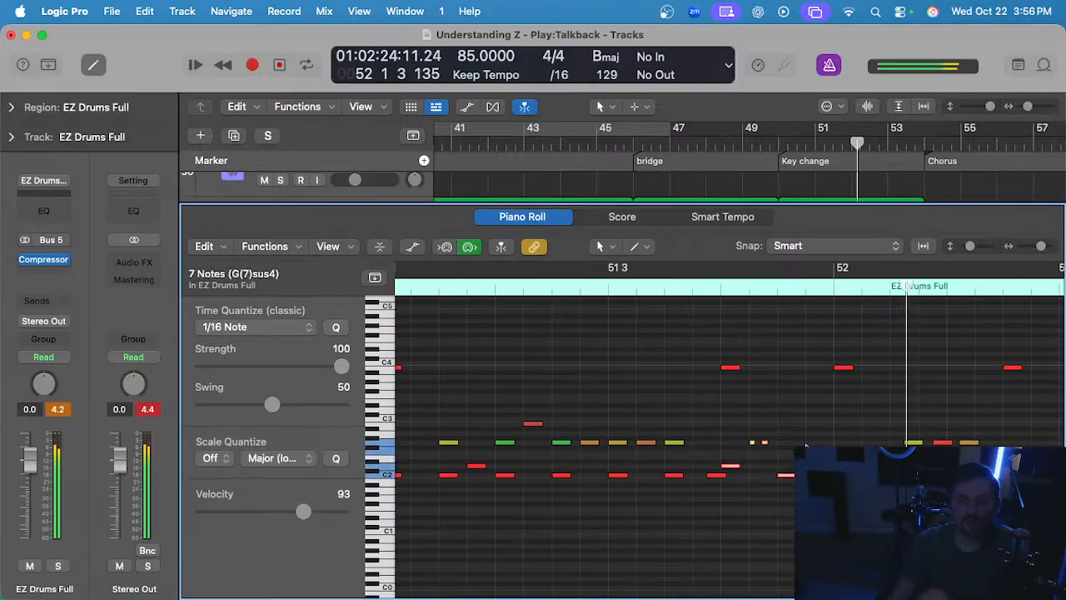
{"action": "left_click", "coordinate": [288, 327]}
{"action": "left_click", "coordinate": [272, 347]}
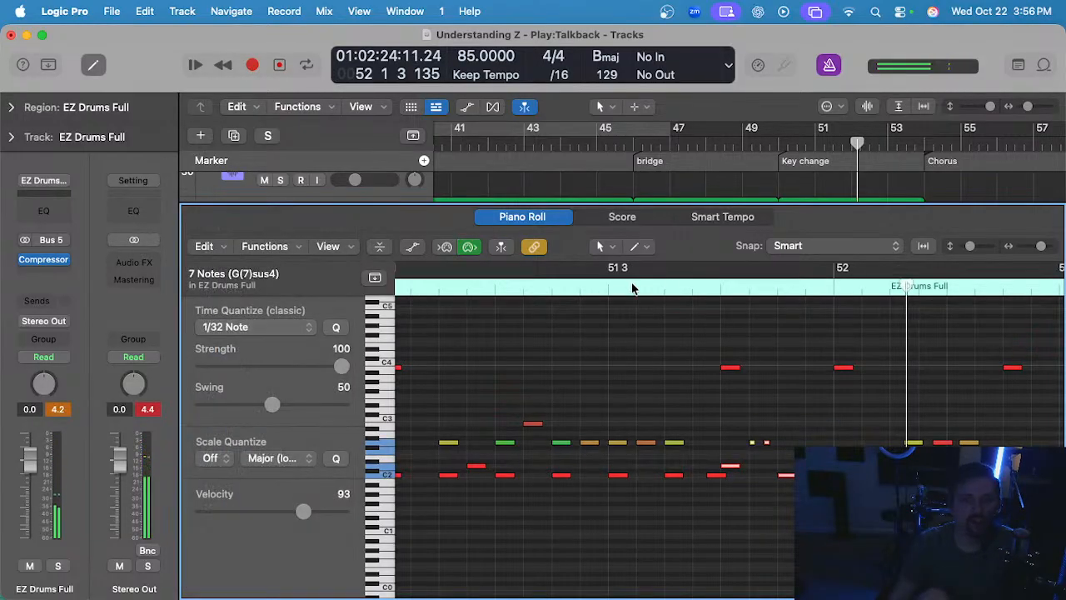
{"action": "left_click", "coordinate": [601, 286]}
{"action": "key", "text": "space"}
{"action": "scroll", "coordinate": [710, 329], "scroll_direction": "down", "scroll_amount": 2}
{"action": "scroll", "coordinate": [710, 329], "scroll_direction": "right", "scroll_amount": 1}
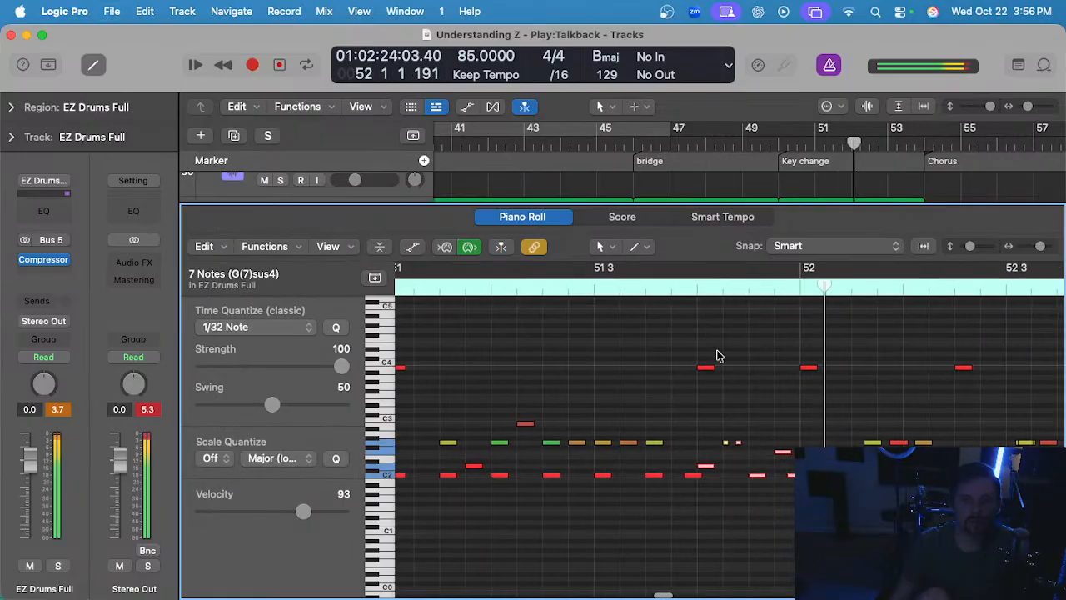
- Quantize the five G2 and C2 notes from mid-beat 1 to beat 2 of bar 52 to 1/16 and play from bar 52
{"action": "scroll", "coordinate": [759, 414], "scroll_direction": "down", "scroll_amount": 2}
{"action": "left_click_drag", "start_coordinate": [838, 417], "coordinate": [761, 481]}
{"action": "left_click", "coordinate": [285, 328]}
{"action": "left_click", "coordinate": [250, 311]}
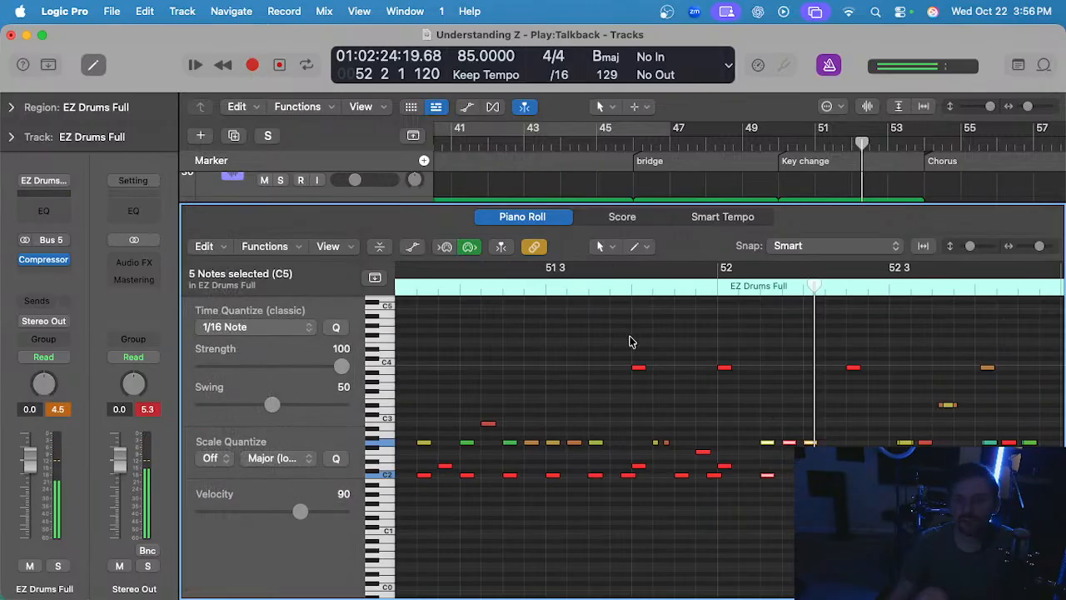
{"action": "left_click", "coordinate": [718, 290]}
{"action": "key", "text": "space"}
{"action": "scroll", "coordinate": [738, 337], "scroll_direction": "right", "scroll_amount": 1}
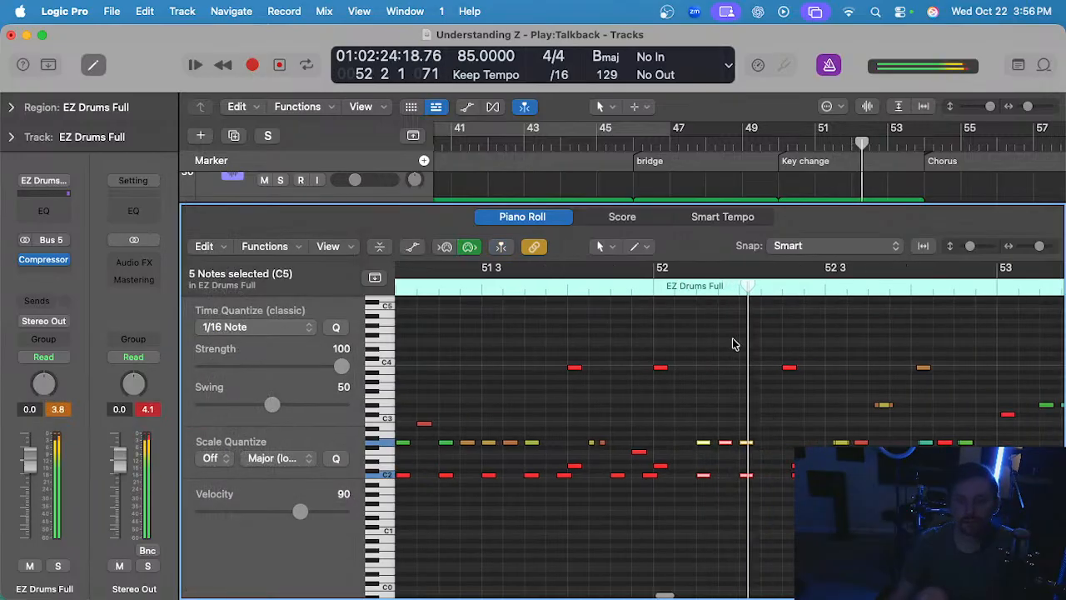
- Stop the bar 52 playback, clear the note selection and listen to the fill again from the bar 51 downbeat
{"action": "left_click", "coordinate": [791, 366]}
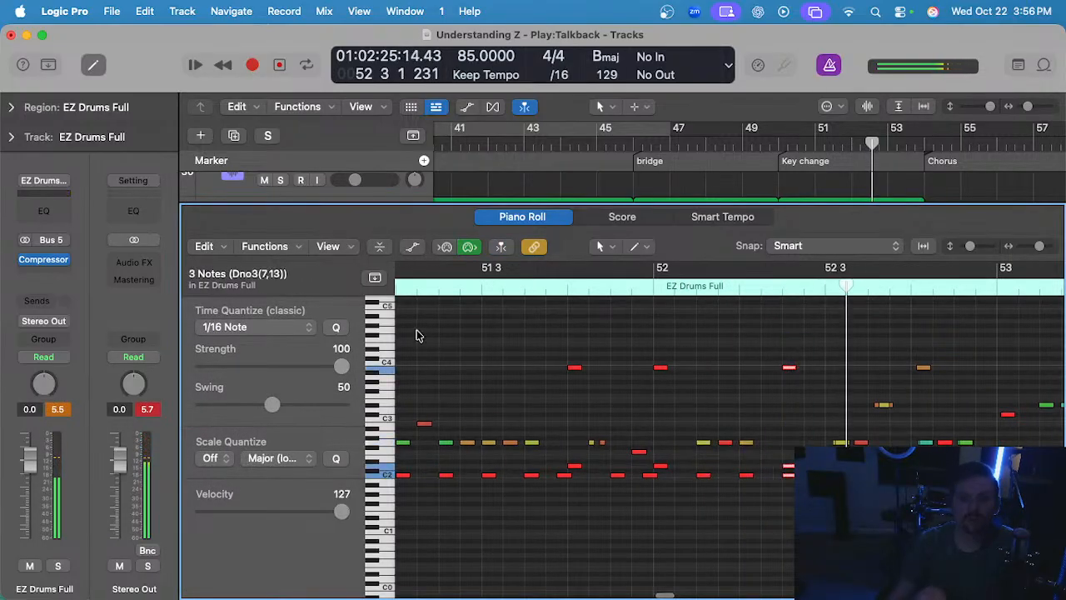
{"action": "key", "text": "space"}
{"action": "left_click", "coordinate": [702, 336]}
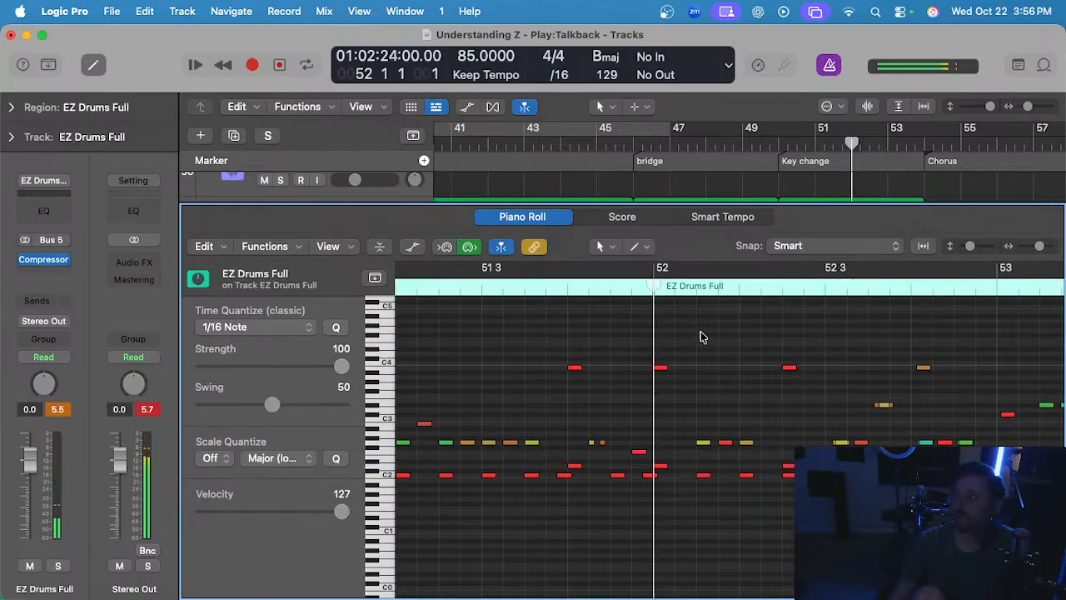
{"action": "scroll", "coordinate": [699, 335], "scroll_direction": "left", "scroll_amount": 5}
{"action": "scroll", "coordinate": [654, 334], "scroll_direction": "left", "scroll_amount": 3}
{"action": "scroll", "coordinate": [574, 302], "scroll_direction": "down", "scroll_amount": 2}
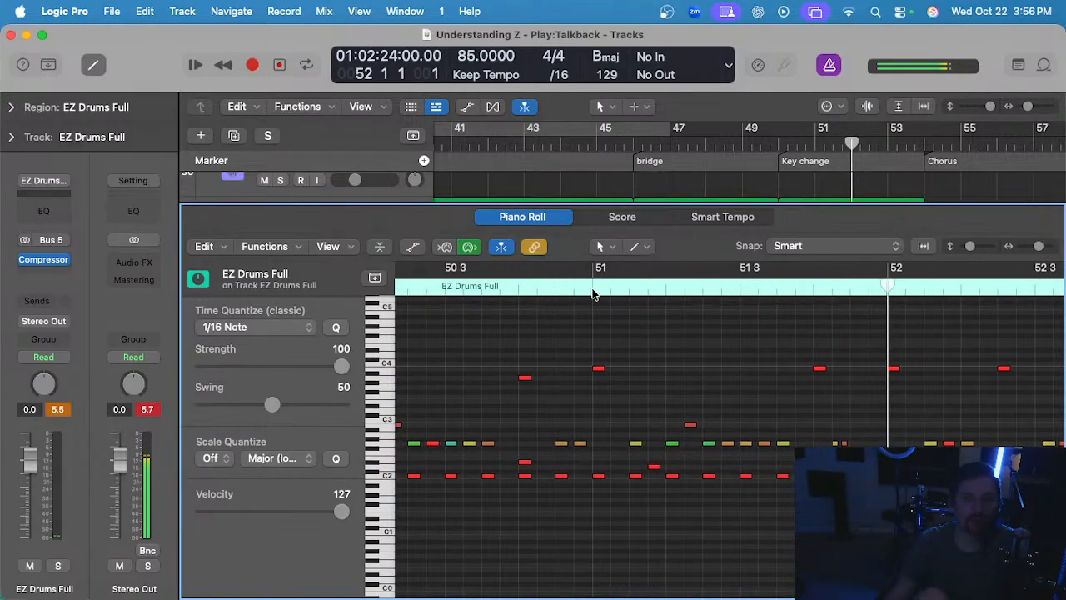
{"action": "left_click", "coordinate": [595, 291]}
{"action": "key", "text": "space"}
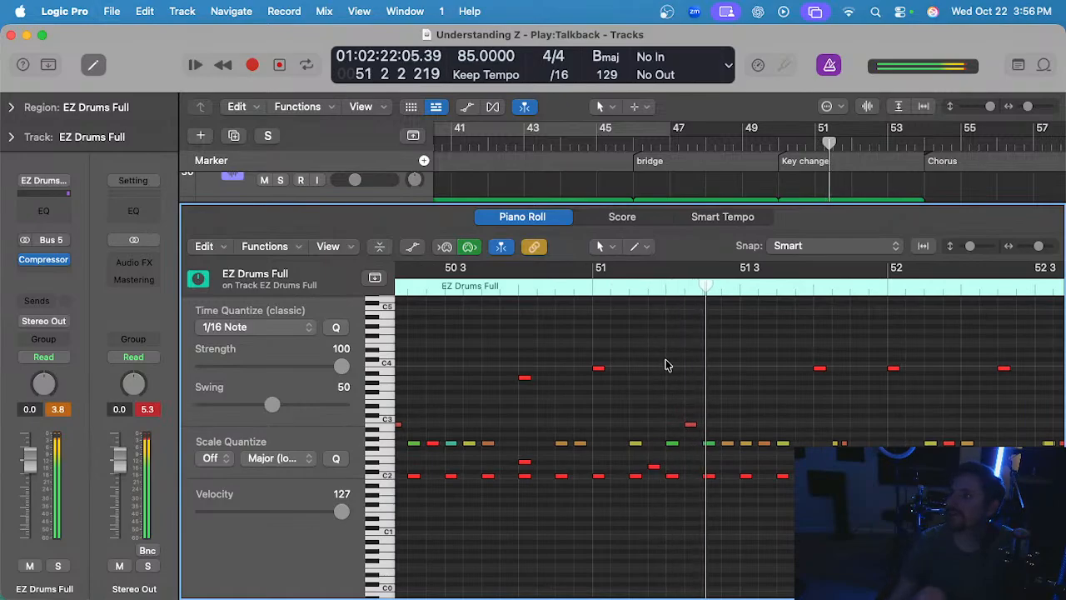
{"action": "scroll", "coordinate": [666, 365], "scroll_direction": "right", "scroll_amount": 3}
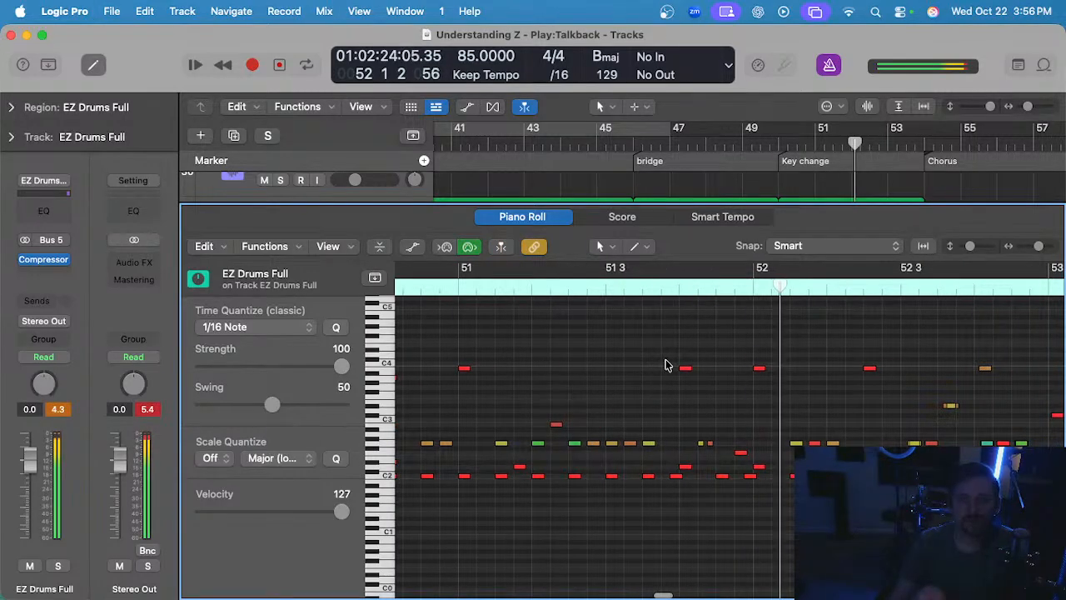
- Replay the fill from mid-beat 1 of bar 51, stop before bar 52 and move the first short G2 note in beat 4 up to A2
{"action": "left_click", "coordinate": [505, 288]}
{"action": "scroll", "coordinate": [635, 350], "scroll_direction": "up", "scroll_amount": 3}
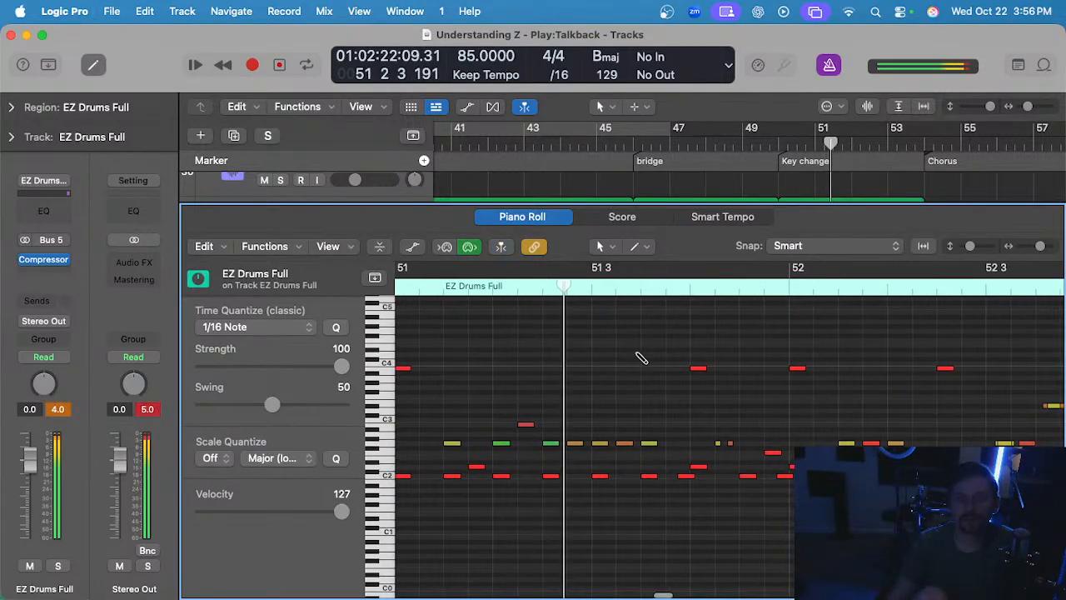
{"action": "scroll", "coordinate": [787, 397], "scroll_direction": "up", "scroll_amount": 2}
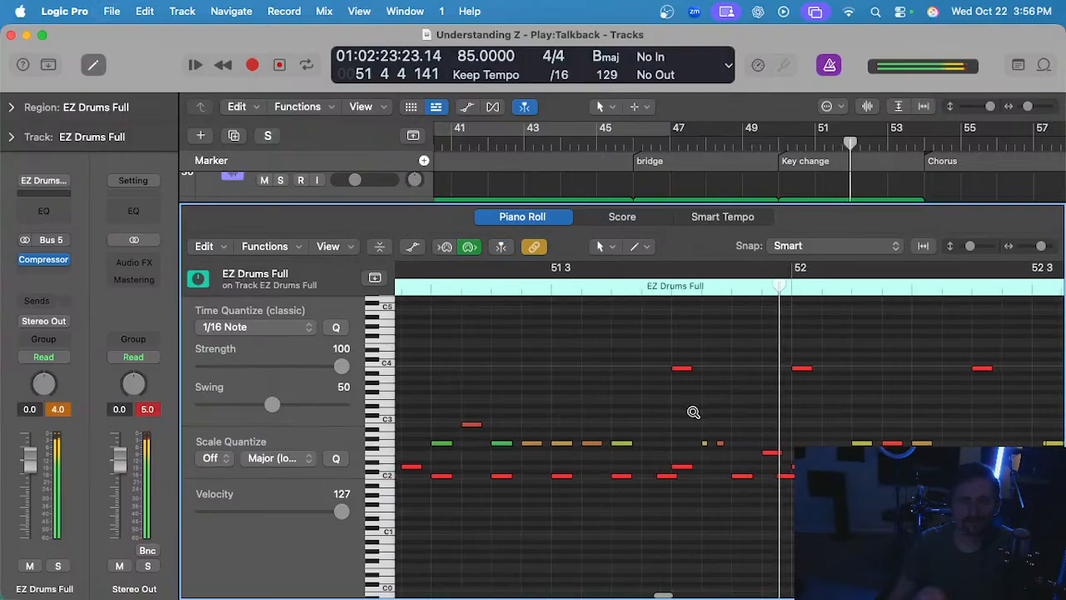
{"action": "scroll", "coordinate": [692, 411], "scroll_direction": "up", "scroll_amount": 2}
{"action": "left_click_drag", "start_coordinate": [670, 444], "coordinate": [672, 435]}
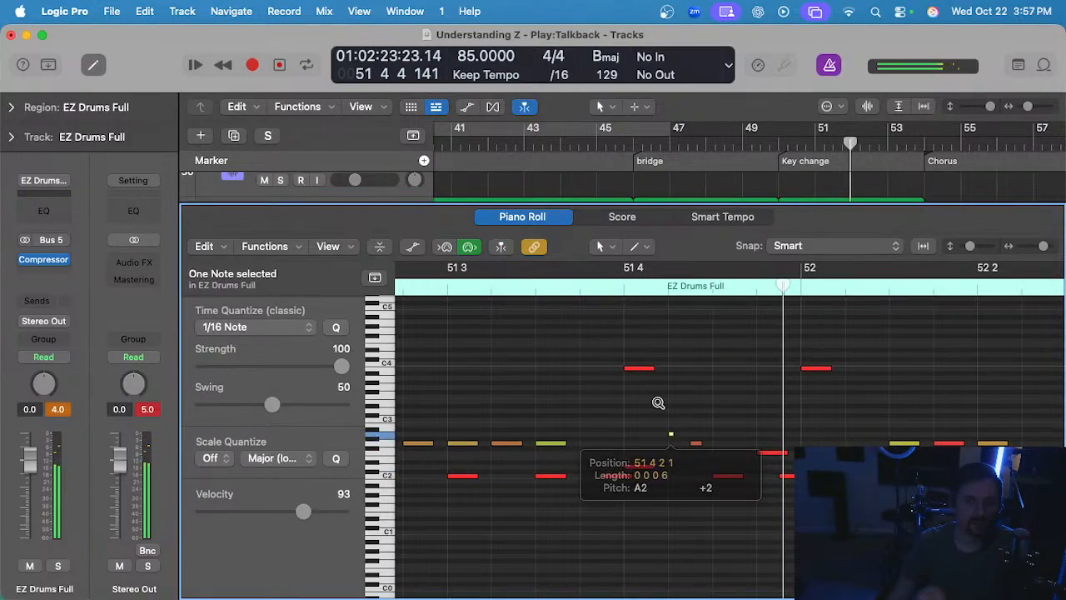
- Play back the drum part around bars 51 to 53 repeatedly to check its timing and feel
{"action": "scroll", "coordinate": [659, 402], "scroll_direction": "down", "scroll_amount": 3}
{"action": "double_click", "coordinate": [541, 286]}
{"action": "scroll", "coordinate": [621, 319], "scroll_direction": "right", "scroll_amount": 1}
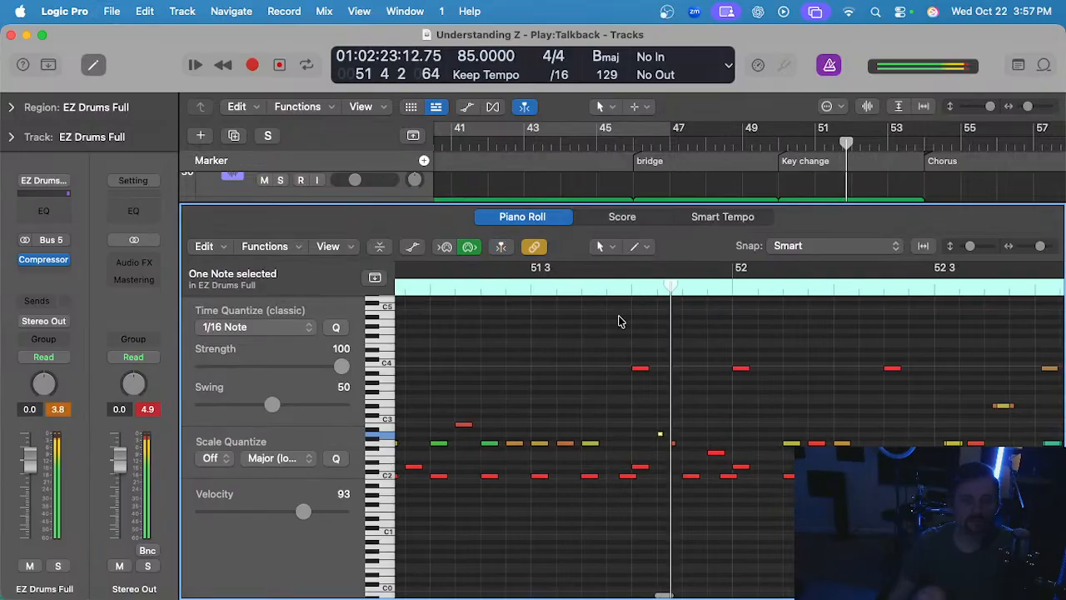
{"action": "scroll", "coordinate": [737, 357], "scroll_direction": "right", "scroll_amount": 2}
{"action": "scroll", "coordinate": [734, 355], "scroll_direction": "down", "scroll_amount": 2}
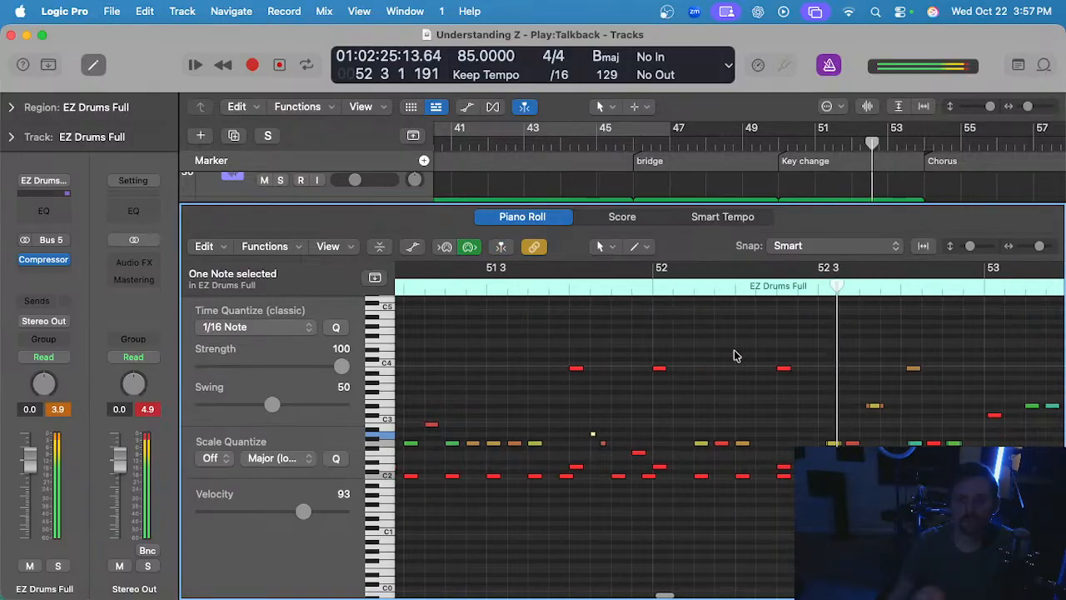
{"action": "scroll", "coordinate": [648, 368], "scroll_direction": "up", "scroll_amount": 2}
{"action": "scroll", "coordinate": [670, 368], "scroll_direction": "down", "scroll_amount": 4}
{"action": "double_click", "coordinate": [559, 289]}
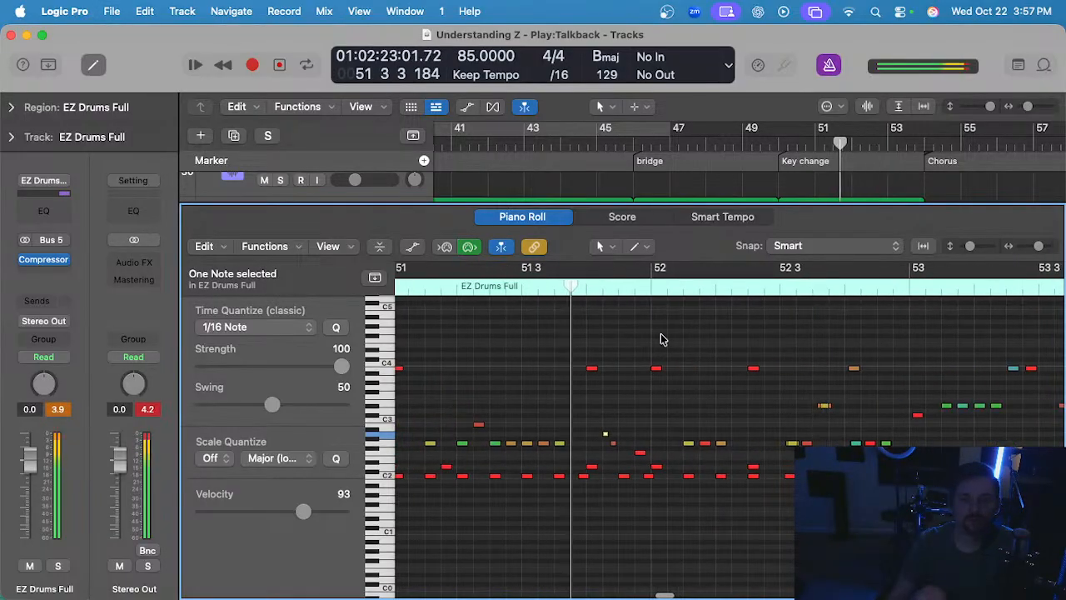
{"action": "scroll", "coordinate": [675, 341], "scroll_direction": "up", "scroll_amount": 3}
{"action": "left_click", "coordinate": [682, 348]}
{"action": "scroll", "coordinate": [692, 365], "scroll_direction": "right", "scroll_amount": 3}
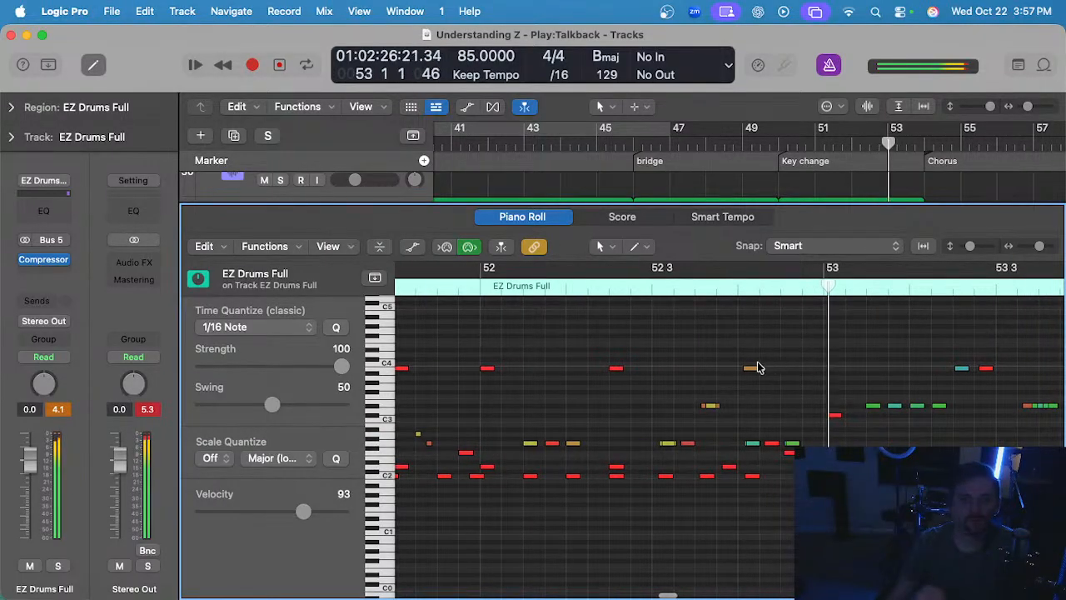
{"action": "scroll", "coordinate": [754, 368], "scroll_direction": "up", "scroll_amount": 3}
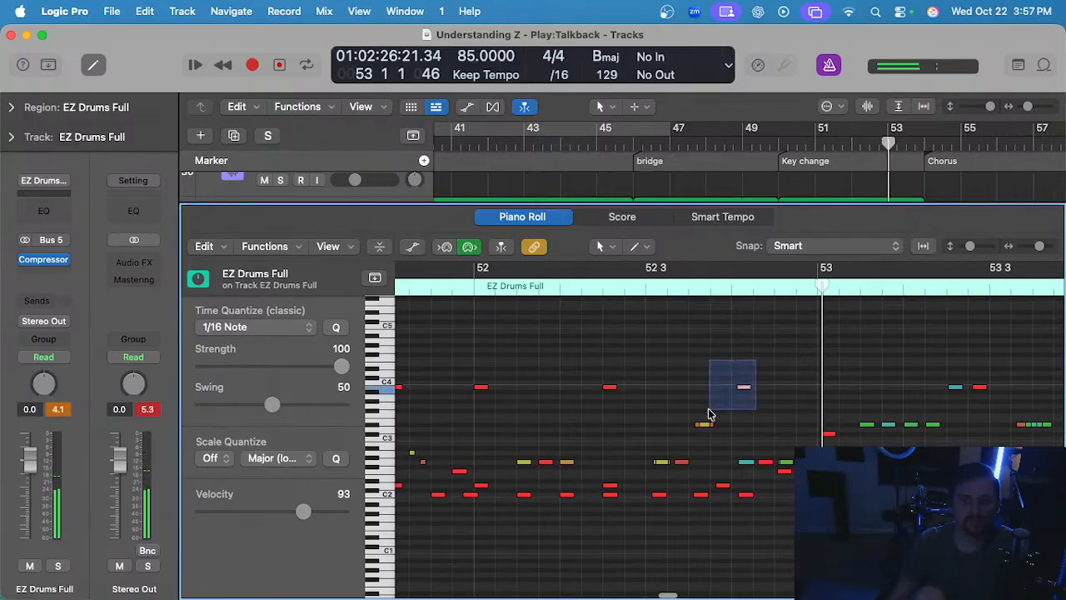
{"action": "left_click_drag", "start_coordinate": [708, 414], "coordinate": [643, 467]}
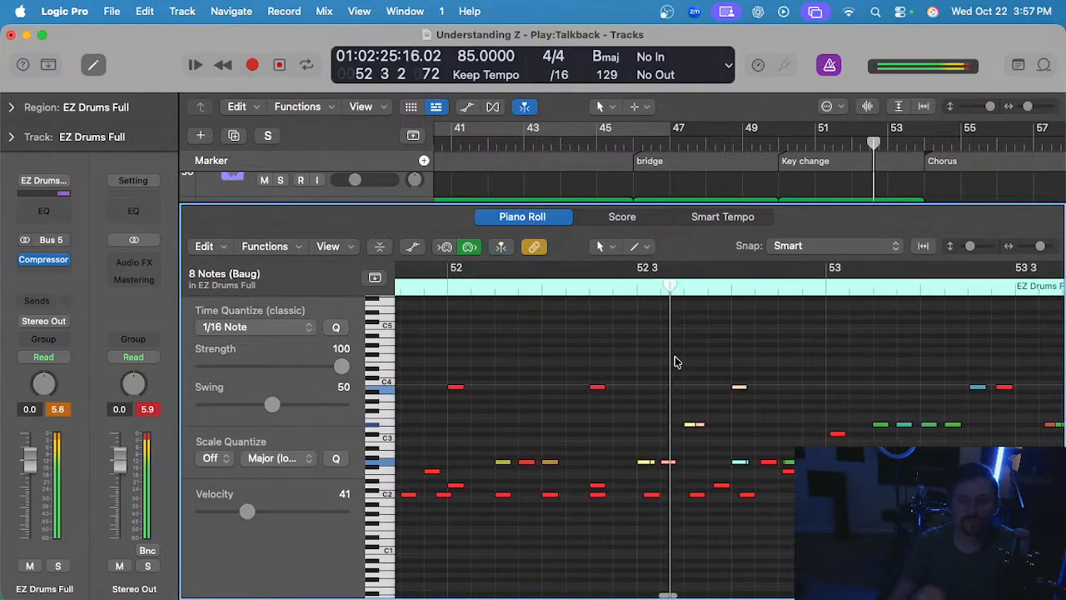
{"action": "left_click_drag", "start_coordinate": [636, 480], "coordinate": [736, 500]}
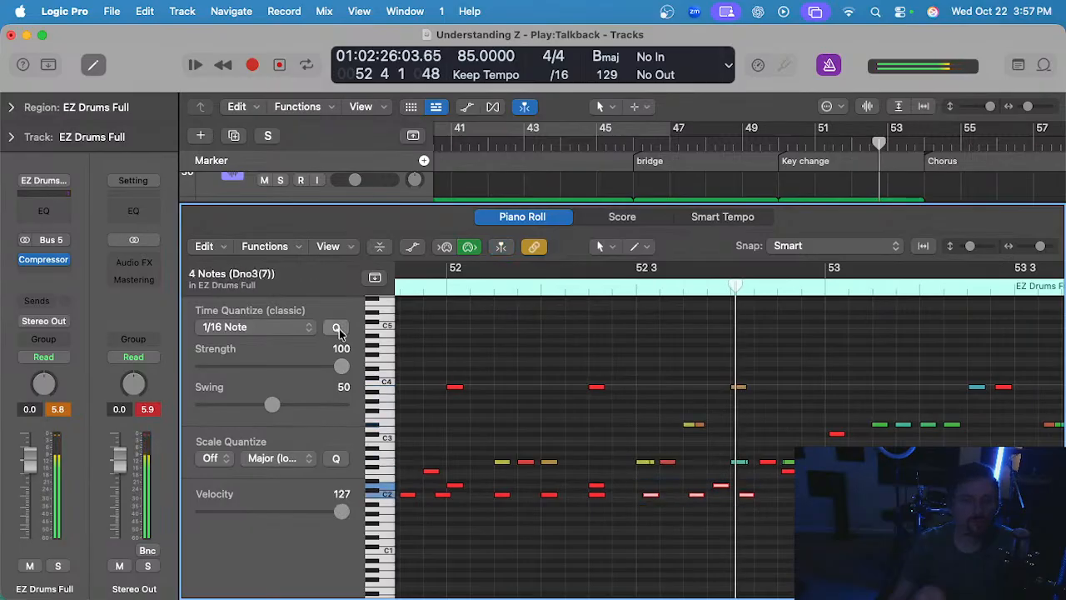
{"action": "scroll", "coordinate": [616, 309], "scroll_direction": "left", "scroll_amount": 2}
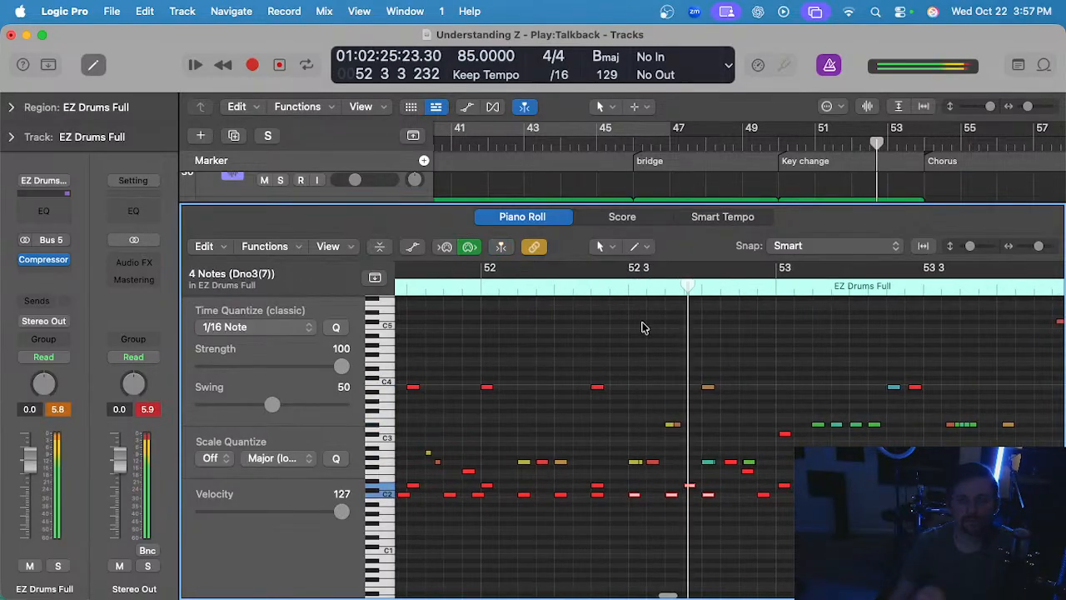
{"action": "scroll", "coordinate": [766, 401], "scroll_direction": "right", "scroll_amount": 1}
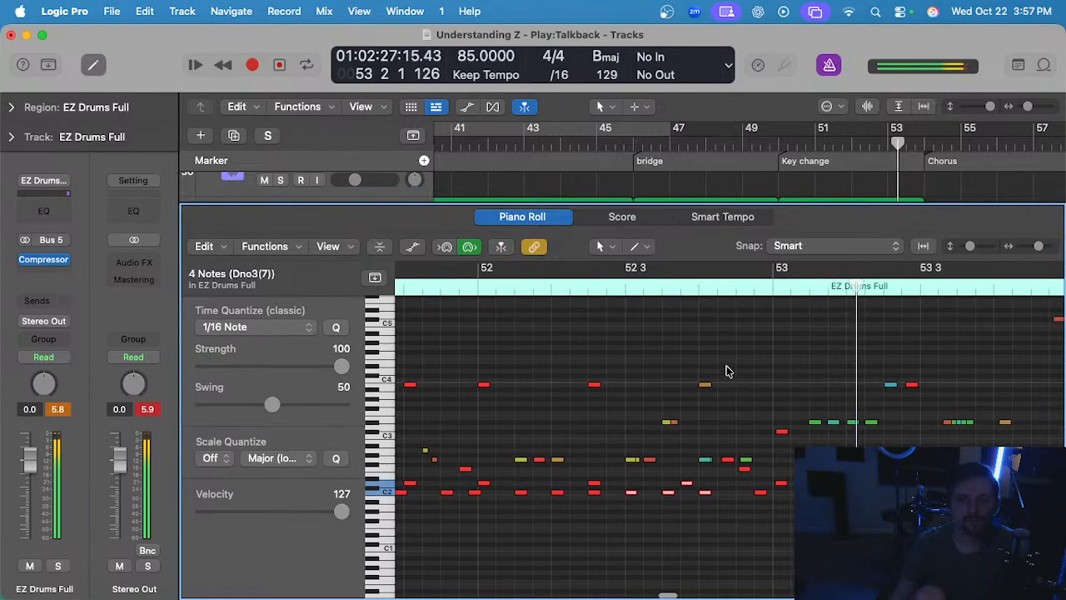
{"action": "left_click_drag", "start_coordinate": [705, 391], "coordinate": [631, 504]}
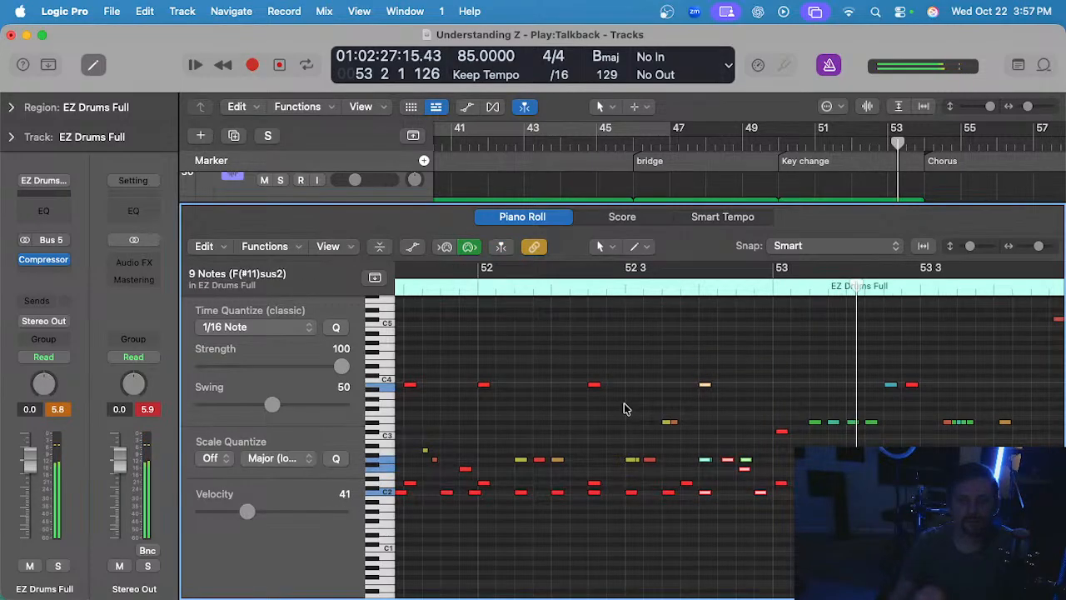
{"action": "key", "text": "super+z"}
- Quantize all the drum notes in the second half of bar 52 together to 1/16 notes and replay the passage
{"action": "left_click", "coordinate": [623, 295]}
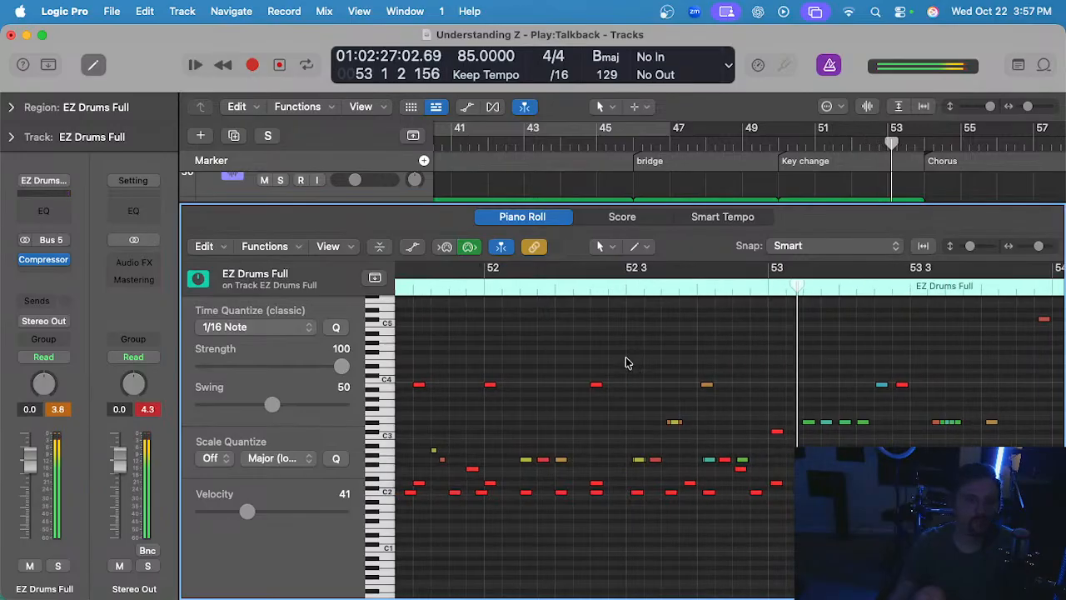
{"action": "left_click_drag", "start_coordinate": [625, 358], "coordinate": [759, 531]}
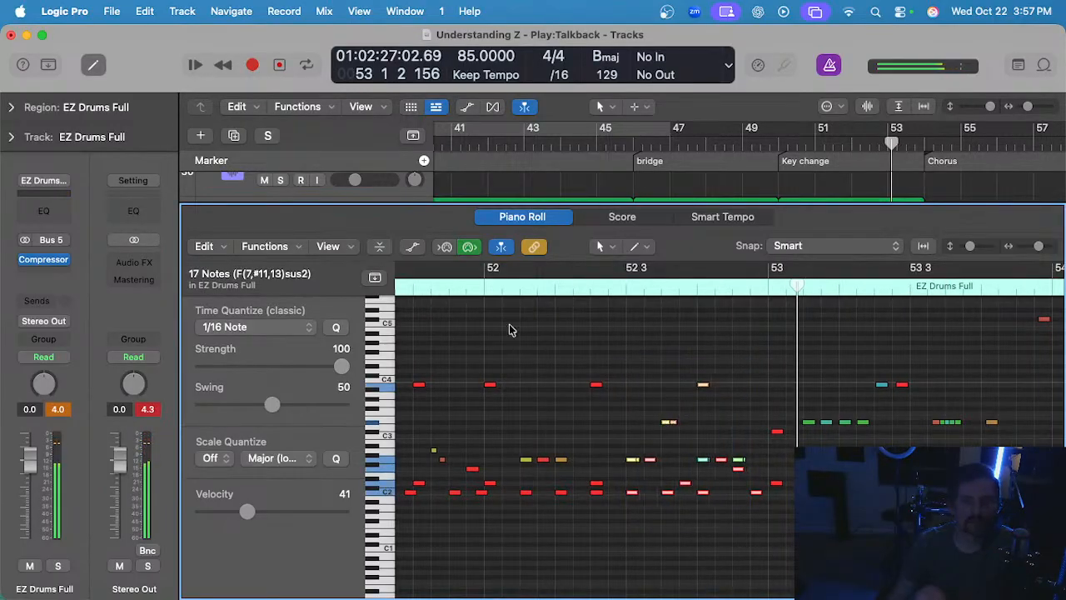
{"action": "left_click", "coordinate": [516, 289]}
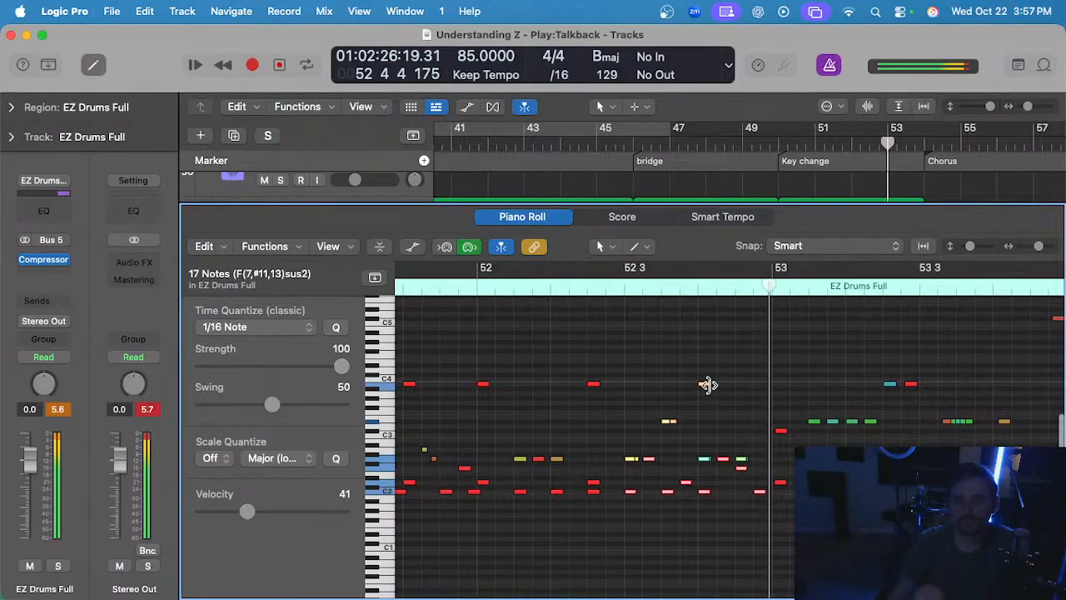
- Move the pair of notes just after 52 3 down two semitones to C#3 and play the passage back
{"action": "left_click", "coordinate": [666, 393]}
{"action": "scroll", "coordinate": [640, 385], "scroll_direction": "up", "scroll_amount": 2}
{"action": "left_click_drag", "start_coordinate": [654, 400], "coordinate": [674, 431]}
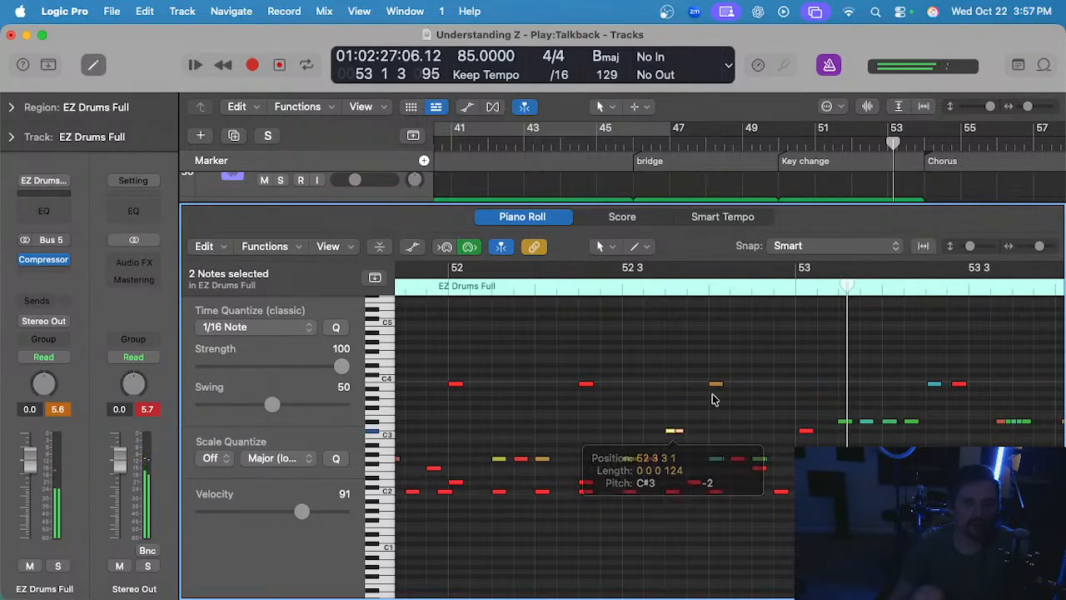
{"action": "left_click_drag", "start_coordinate": [716, 389], "coordinate": [714, 397]}
{"action": "left_click", "coordinate": [772, 393]}
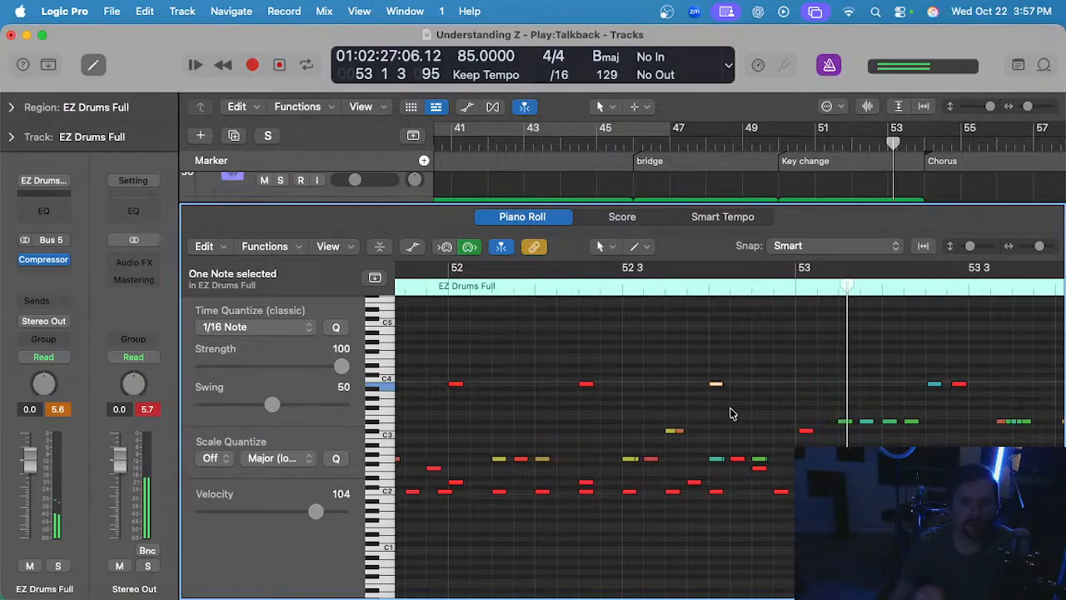
{"action": "double_click", "coordinate": [528, 285]}
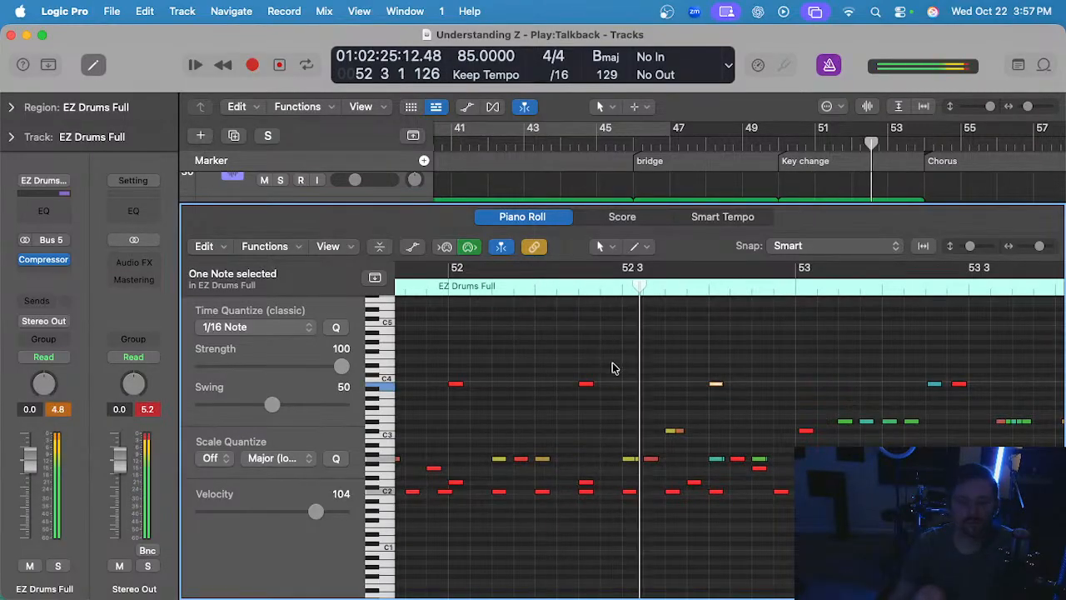
{"action": "scroll", "coordinate": [614, 368], "scroll_direction": "down", "scroll_amount": 1}
- Raise the velocities of the two C#3 notes in bar 52, bringing the first to 107, and replay the passage
{"action": "left_click", "coordinate": [659, 400]}
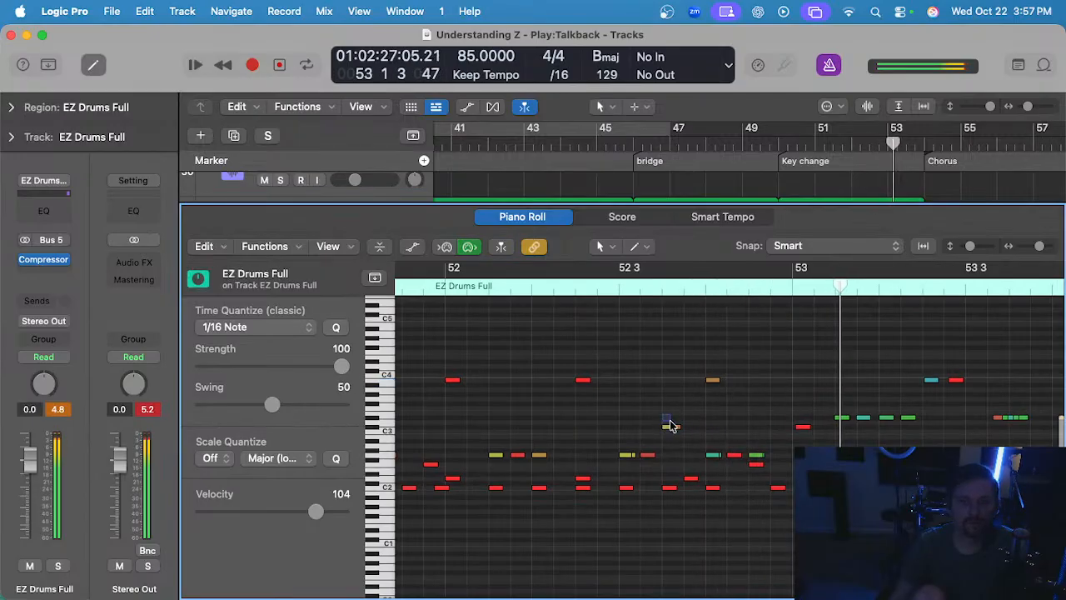
{"action": "double_click", "coordinate": [512, 285]}
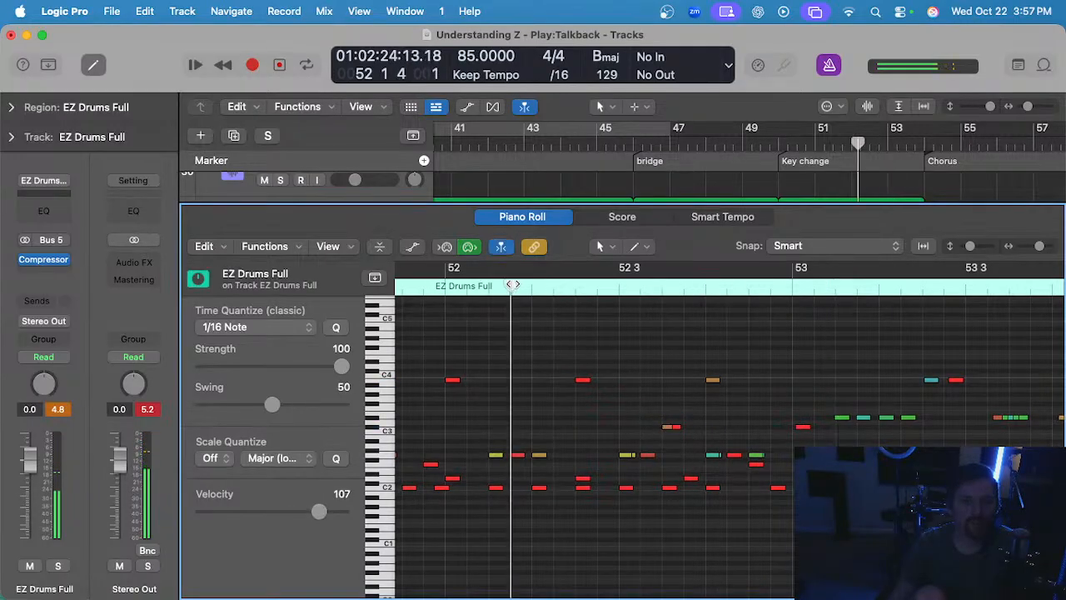
{"action": "scroll", "coordinate": [613, 334], "scroll_direction": "down", "scroll_amount": 4}
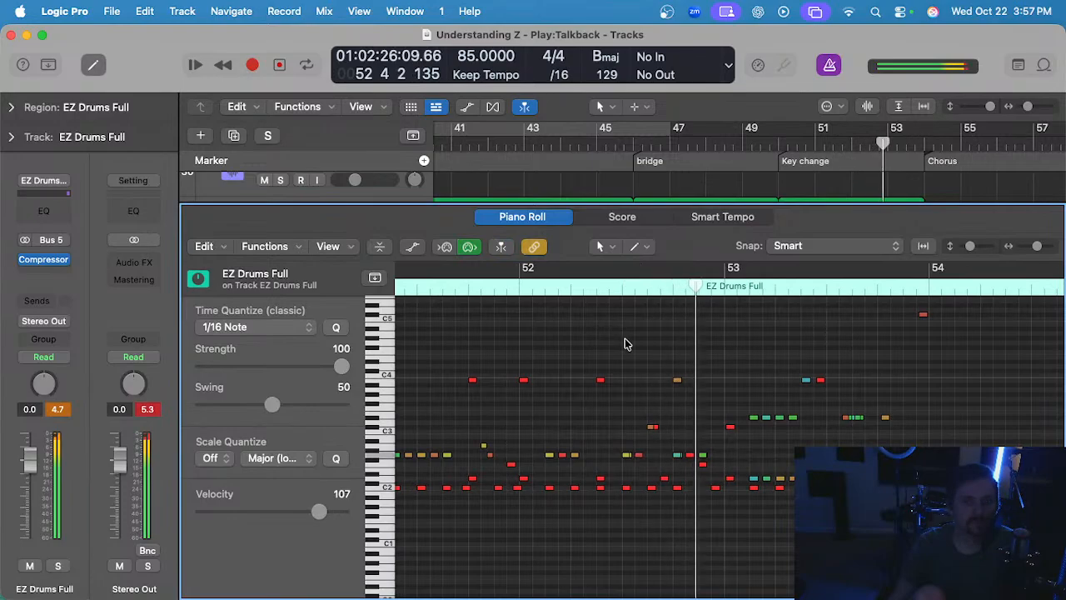
{"action": "scroll", "coordinate": [758, 381], "scroll_direction": "right", "scroll_amount": 2}
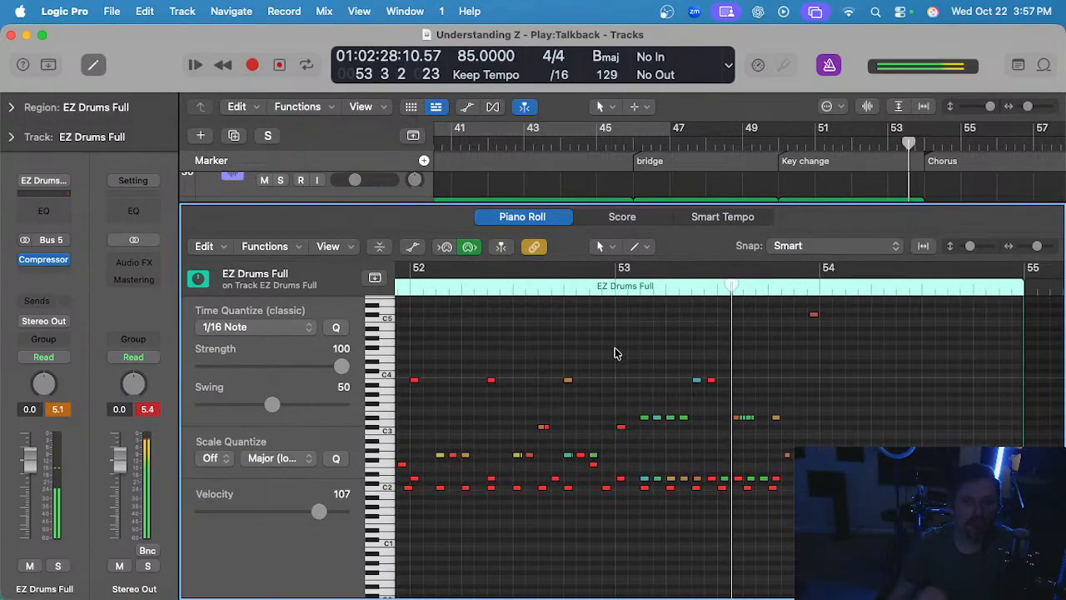
- Delete all drum notes from bar 53 onward, including the stray high notes near bars 53 and 54
{"action": "left_click_drag", "start_coordinate": [615, 348], "coordinate": [817, 511]}
{"action": "key", "text": "Delete"}
{"action": "scroll", "coordinate": [818, 511], "scroll_direction": "up", "scroll_amount": 2}
{"action": "left_click_drag", "start_coordinate": [771, 381], "coordinate": [840, 434]}
{"action": "key", "text": "Delete"}
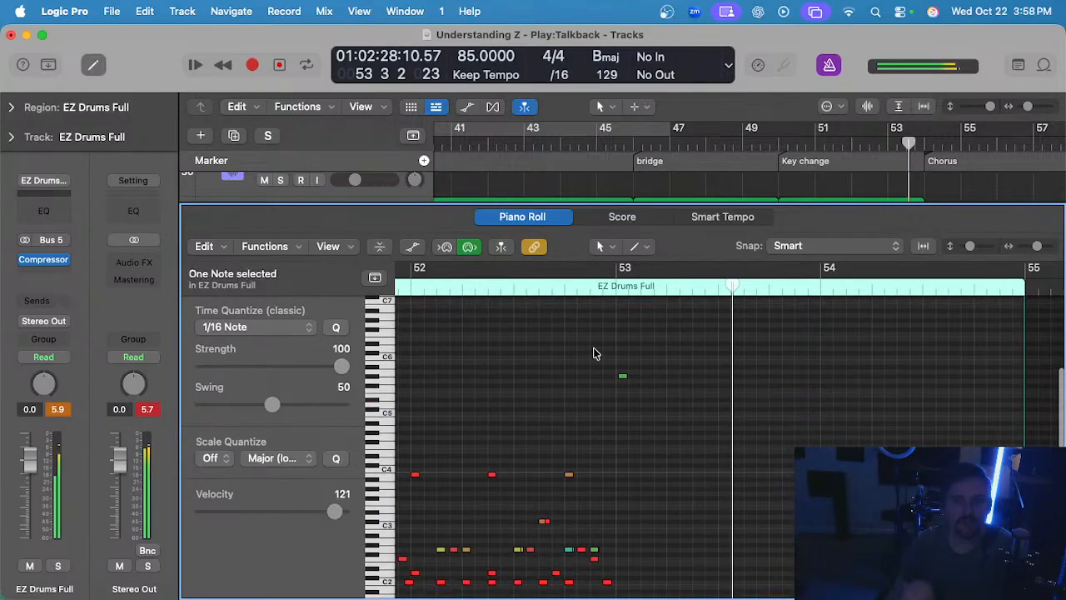
{"action": "left_click_drag", "start_coordinate": [600, 350], "coordinate": [688, 423]}
{"action": "key", "text": "Delete"}
- Play the drum part from bar 52 to check its shortened ending
{"action": "scroll", "coordinate": [575, 341], "scroll_direction": "left", "scroll_amount": 1}
{"action": "left_click", "coordinate": [456, 287]}
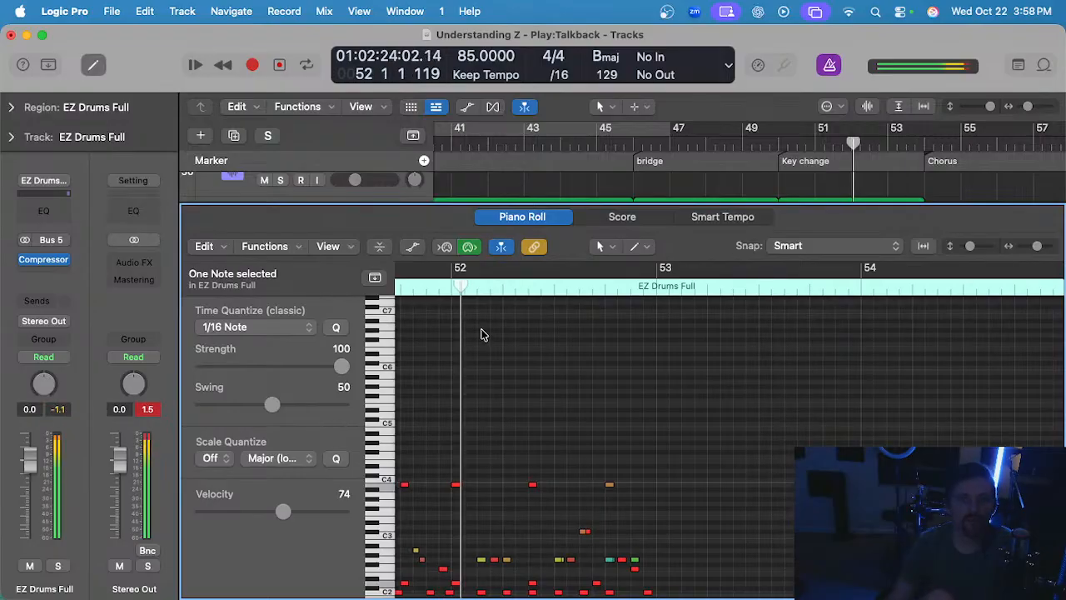
{"action": "scroll", "coordinate": [488, 333], "scroll_direction": "down", "scroll_amount": 2}
{"action": "scroll", "coordinate": [597, 385], "scroll_direction": "up", "scroll_amount": 1}
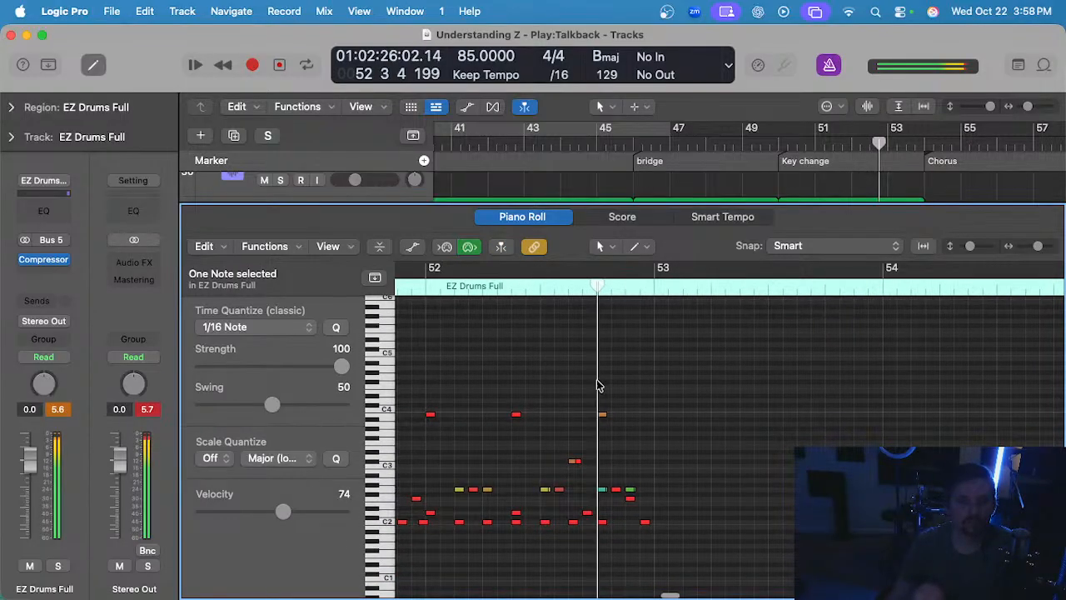
{"action": "scroll", "coordinate": [595, 378], "scroll_direction": "left", "scroll_amount": 2}
{"action": "key", "text": "space"}
- Close the piano roll and play the arrangement from just before the bridge marker
{"action": "key", "text": "p"}
{"action": "scroll", "coordinate": [641, 205], "scroll_direction": "down", "scroll_amount": 3}
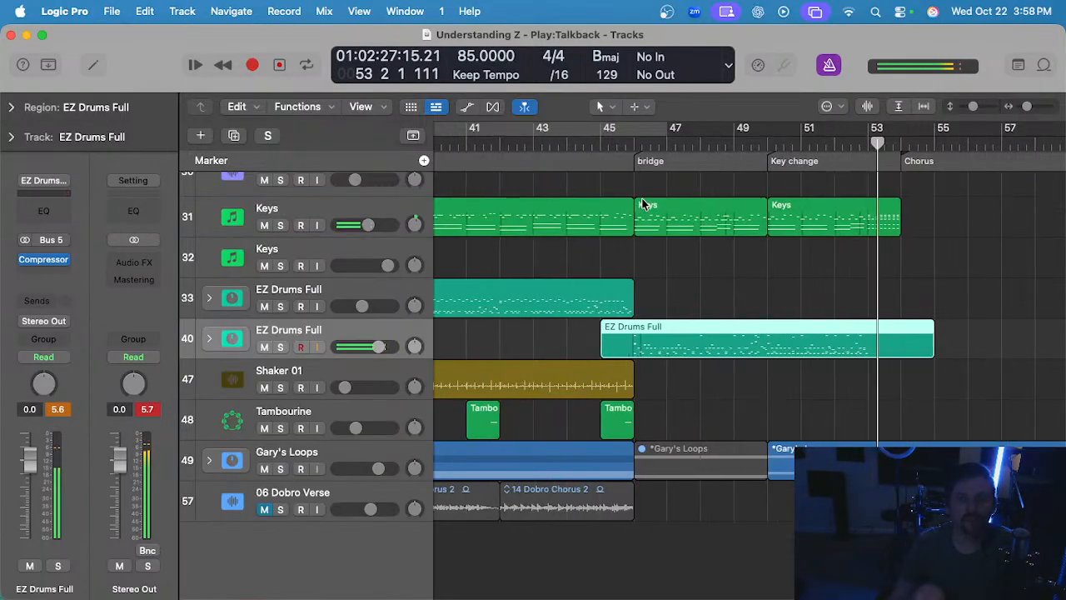
{"action": "left_click", "coordinate": [627, 142]}
{"action": "left_click", "coordinate": [705, 270]}
{"action": "key", "text": "space"}
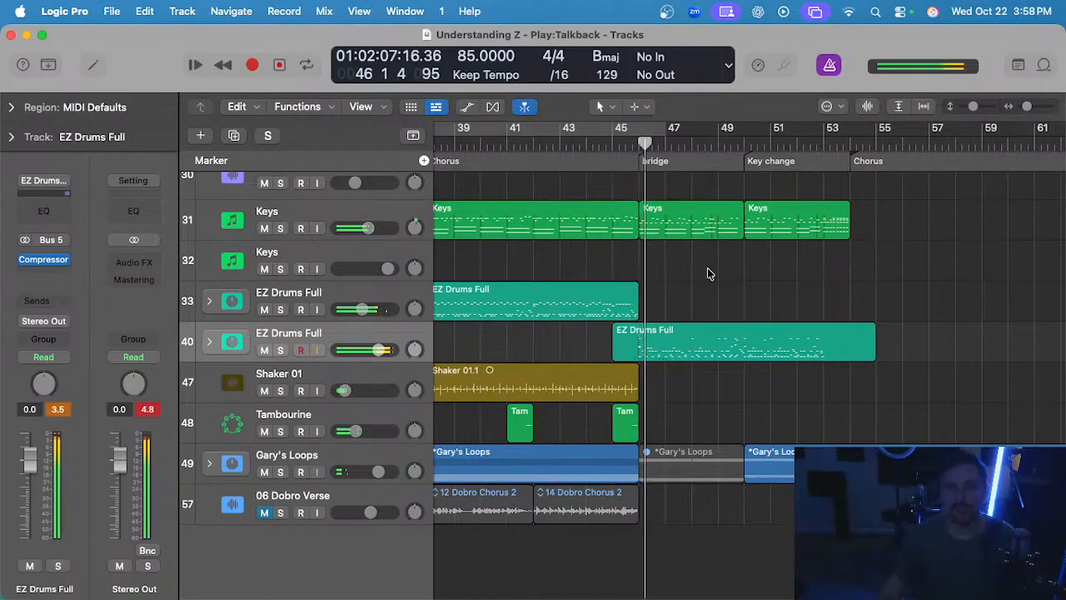
- Quantize all the notes in the bridge Keys region to 1/16 notes and close the piano roll
{"action": "scroll", "coordinate": [708, 273], "scroll_direction": "up", "scroll_amount": 3}
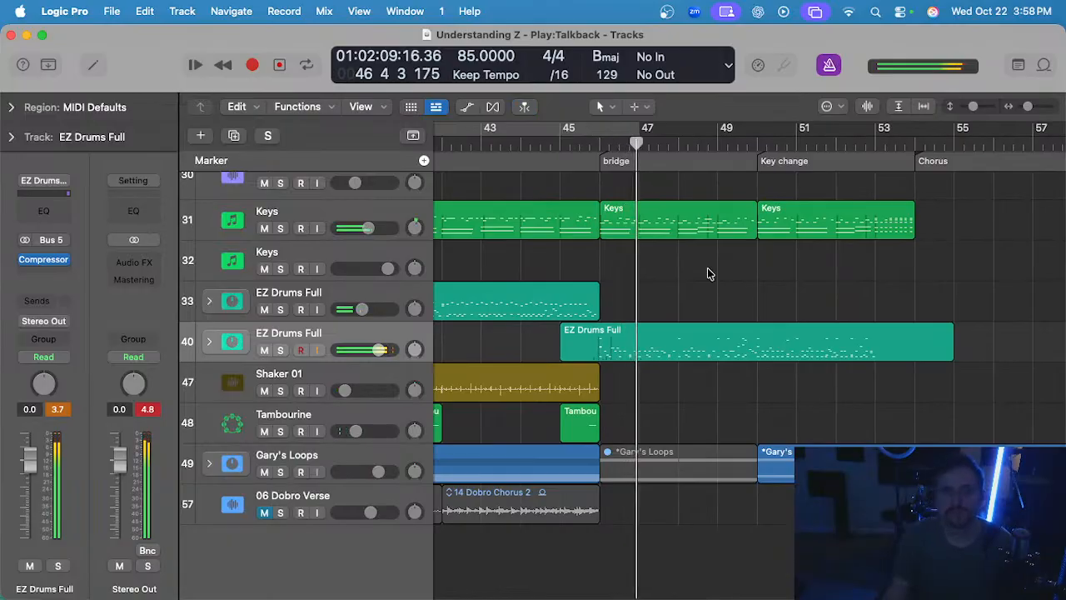
{"action": "scroll", "coordinate": [699, 279], "scroll_direction": "up", "scroll_amount": 3}
{"action": "scroll", "coordinate": [692, 364], "scroll_direction": "down", "scroll_amount": 5}
{"action": "scroll", "coordinate": [679, 333], "scroll_direction": "up", "scroll_amount": 5}
{"action": "double_click", "coordinate": [669, 310]}
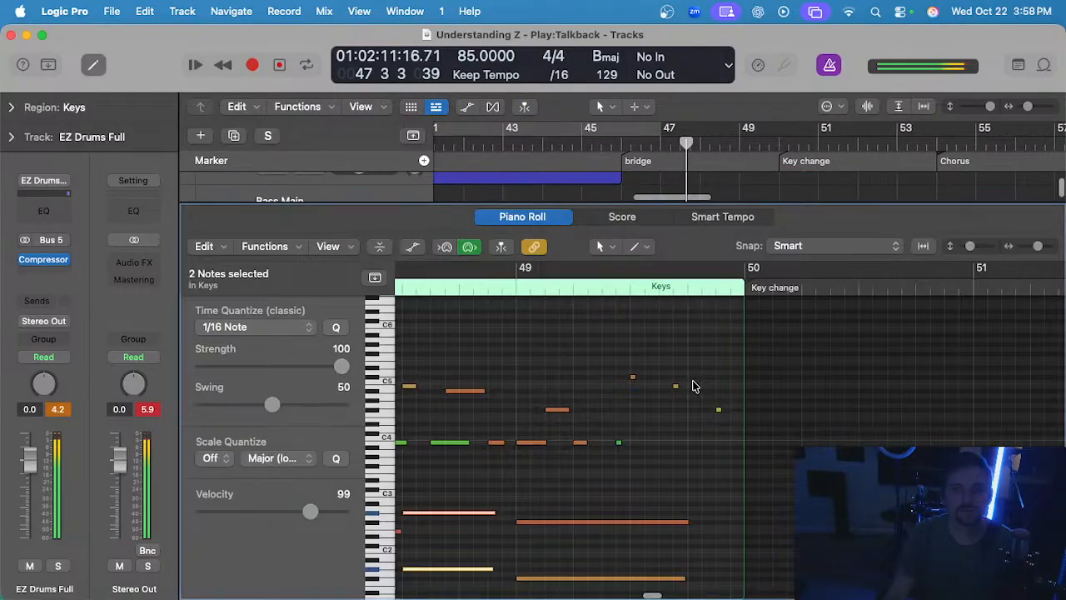
{"action": "scroll", "coordinate": [694, 386], "scroll_direction": "down", "scroll_amount": 3}
{"action": "key", "text": "super+a"}
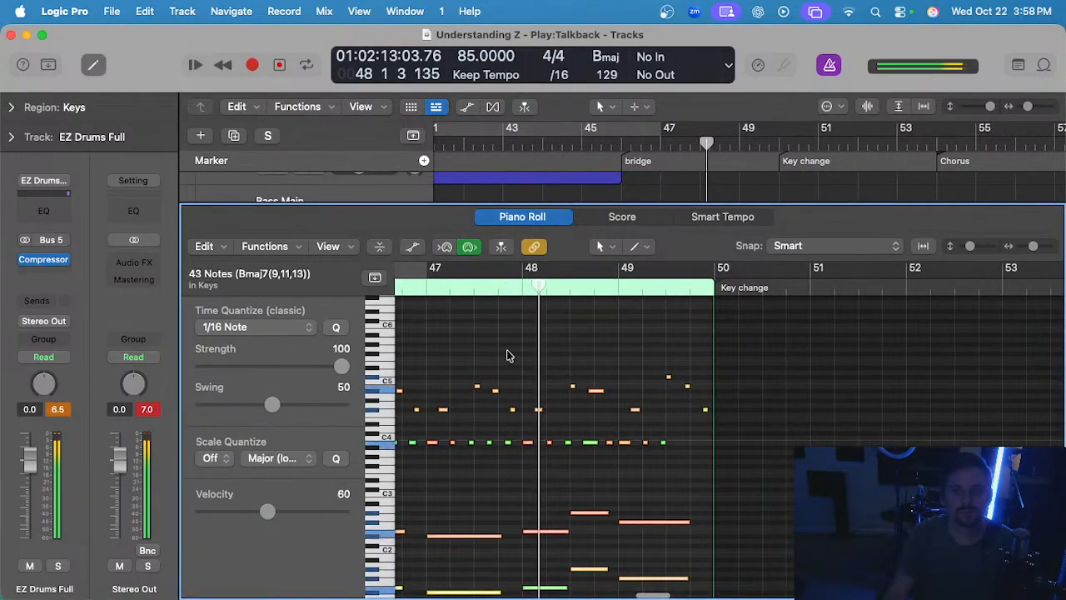
{"action": "left_click", "coordinate": [336, 328]}
{"action": "key", "text": "p"}
- Quantize all the notes in the Keys region at the Key change marker to 1/16 notes and close the editor
{"action": "double_click", "coordinate": [864, 314]}
{"action": "scroll", "coordinate": [656, 441], "scroll_direction": "down", "scroll_amount": 1}
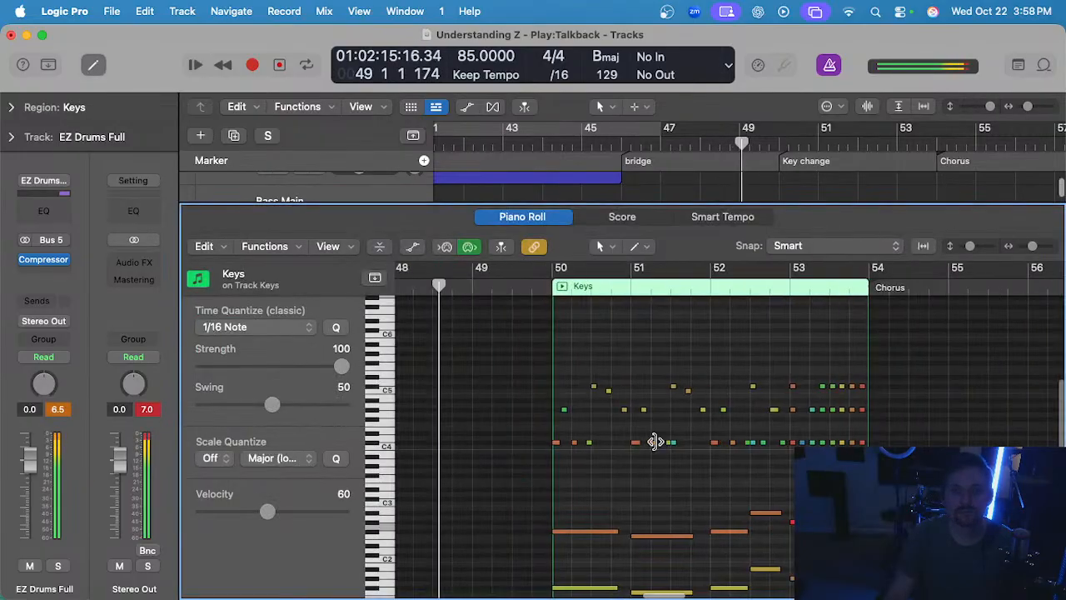
{"action": "key", "text": "super+a"}
{"action": "key", "text": "p"}
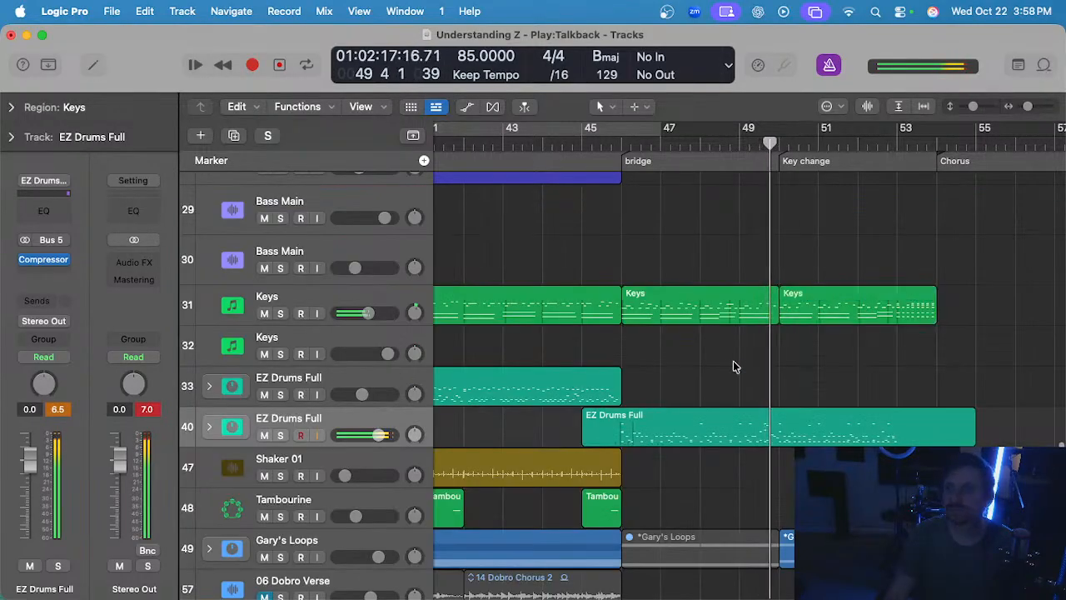
{"action": "left_click", "coordinate": [734, 364]}
- Play from the Key change marker and open the EZ Drums Full region on track 40 in the piano roll
{"action": "scroll", "coordinate": [734, 366], "scroll_direction": "up", "scroll_amount": 2}
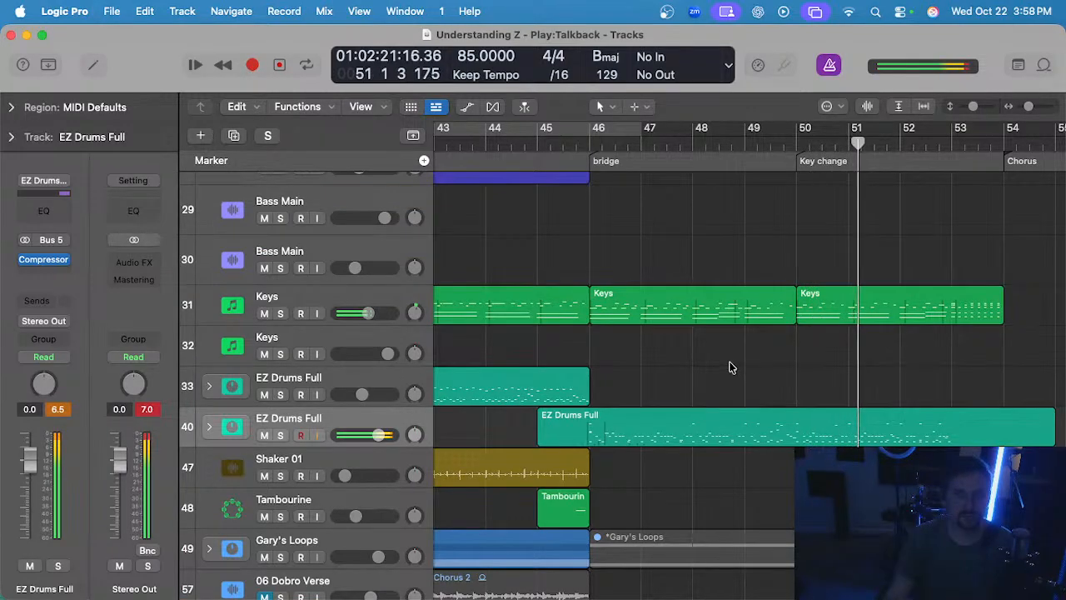
{"action": "left_click", "coordinate": [798, 146]}
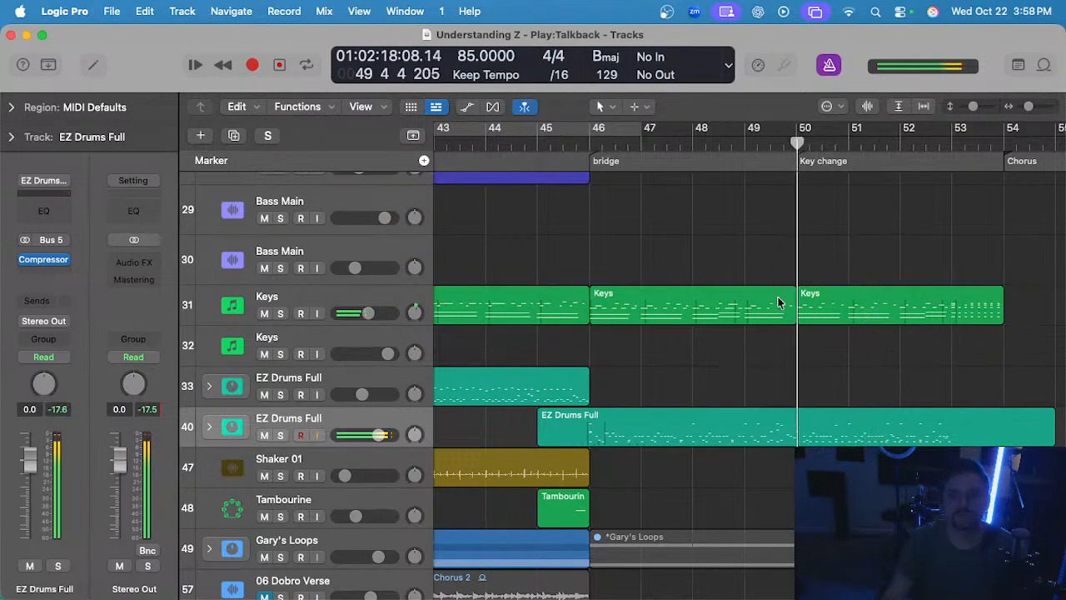
{"action": "scroll", "coordinate": [781, 303], "scroll_direction": "up", "scroll_amount": 2}
{"action": "left_click", "coordinate": [831, 418]}
{"action": "scroll", "coordinate": [830, 418], "scroll_direction": "up", "scroll_amount": 2}
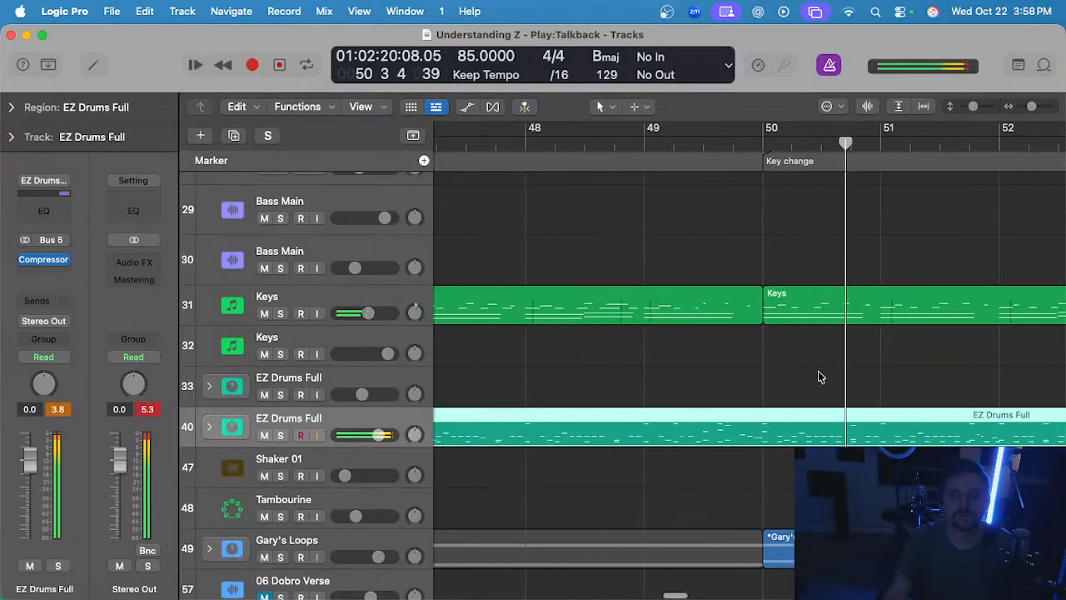
{"action": "scroll", "coordinate": [826, 327], "scroll_direction": "right", "scroll_amount": 2}
{"action": "scroll", "coordinate": [826, 324], "scroll_direction": "down", "scroll_amount": 1}
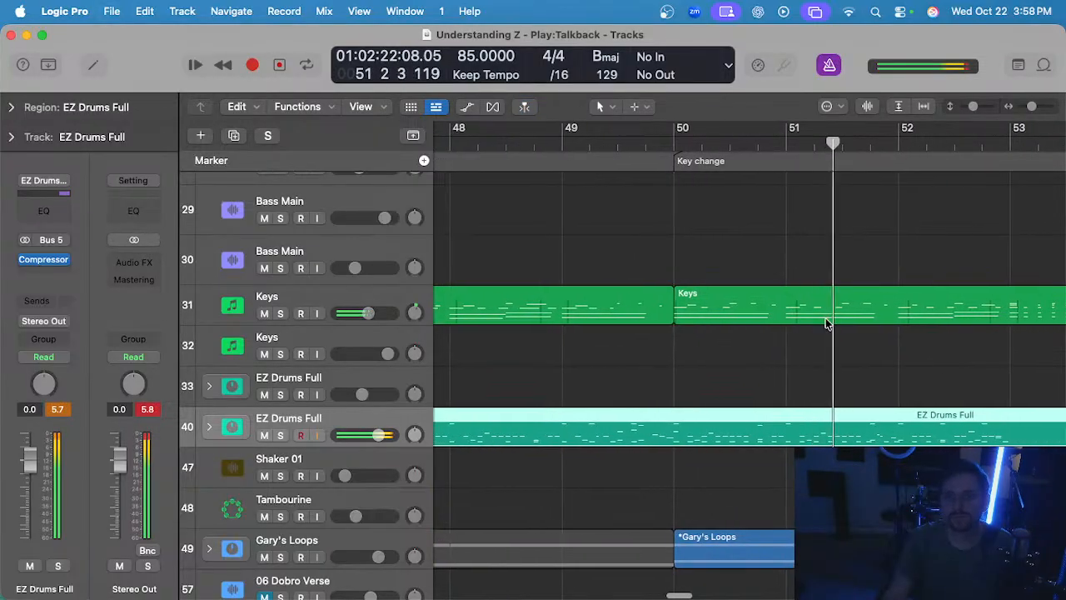
{"action": "double_click", "coordinate": [726, 430]}
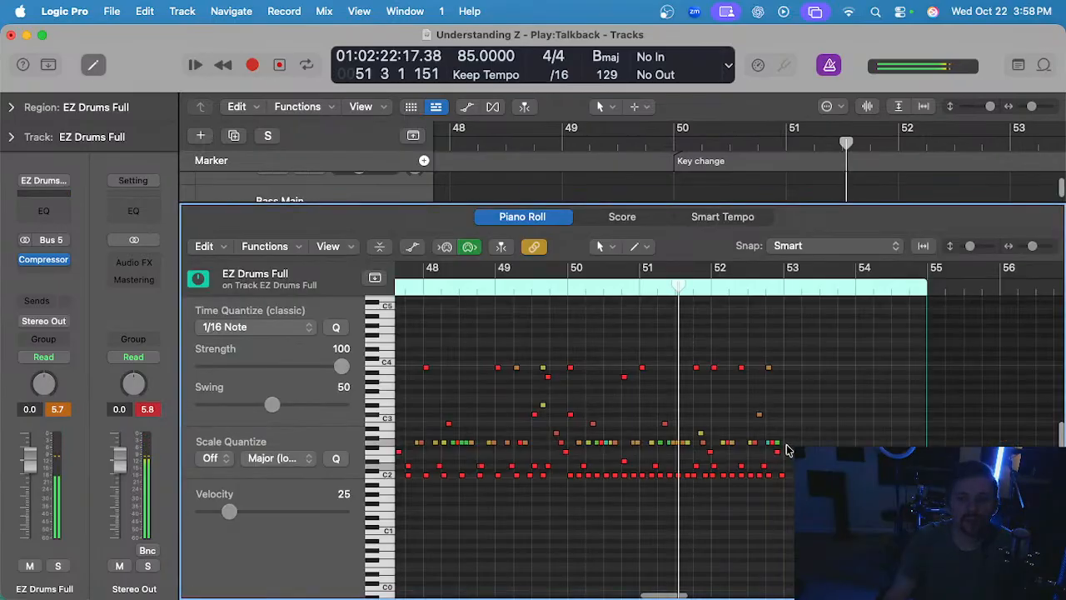
- Raise the pitch of the middle-row drum note half a beat before bar 51 in the EZ Drums Full region
{"action": "scroll", "coordinate": [737, 433], "scroll_direction": "up", "scroll_amount": 3}
{"action": "left_click", "coordinate": [510, 294]}
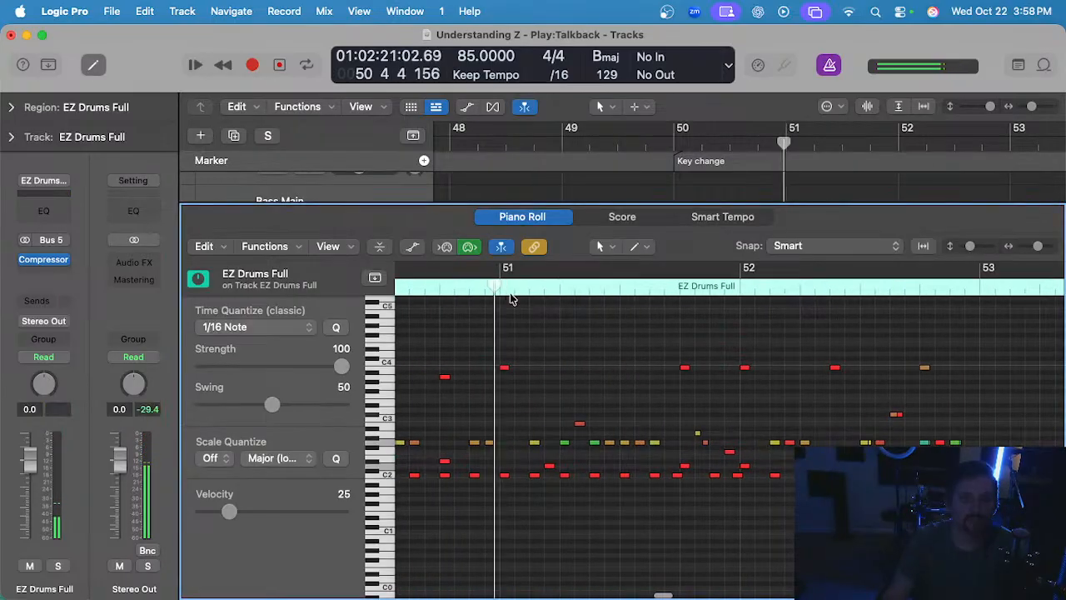
{"action": "scroll", "coordinate": [549, 321], "scroll_direction": "left", "scroll_amount": 2}
{"action": "scroll", "coordinate": [592, 425], "scroll_direction": "up", "scroll_amount": 3}
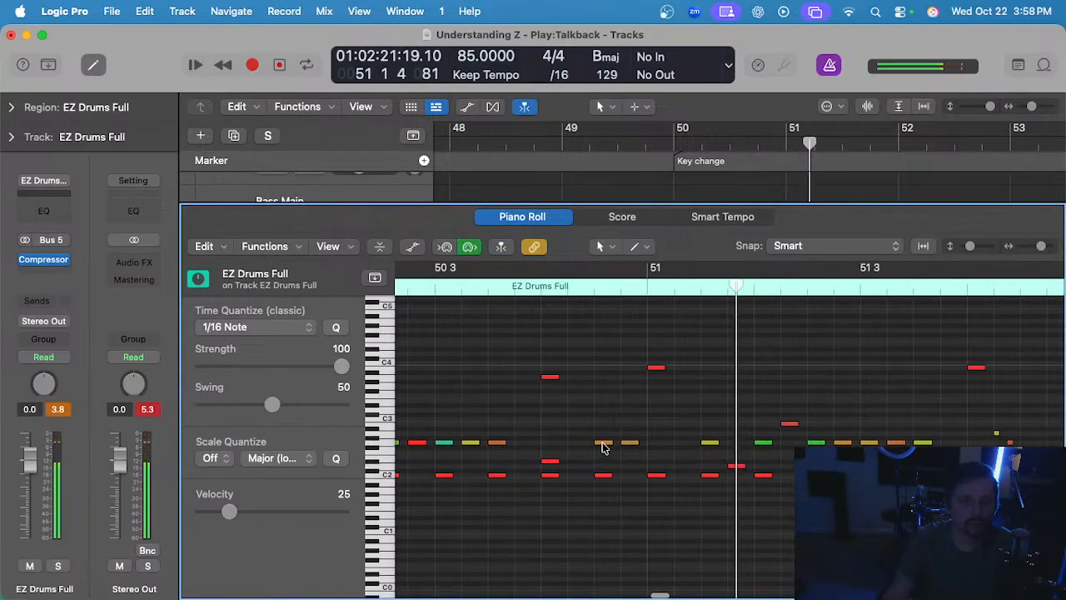
{"action": "left_click_drag", "start_coordinate": [602, 443], "coordinate": [601, 433]}
- Play back the change from bar 50 in the piano roll and again from bar 51 in the arrangement
{"action": "left_click", "coordinate": [493, 275]}
{"action": "scroll", "coordinate": [618, 325], "scroll_direction": "down", "scroll_amount": 2}
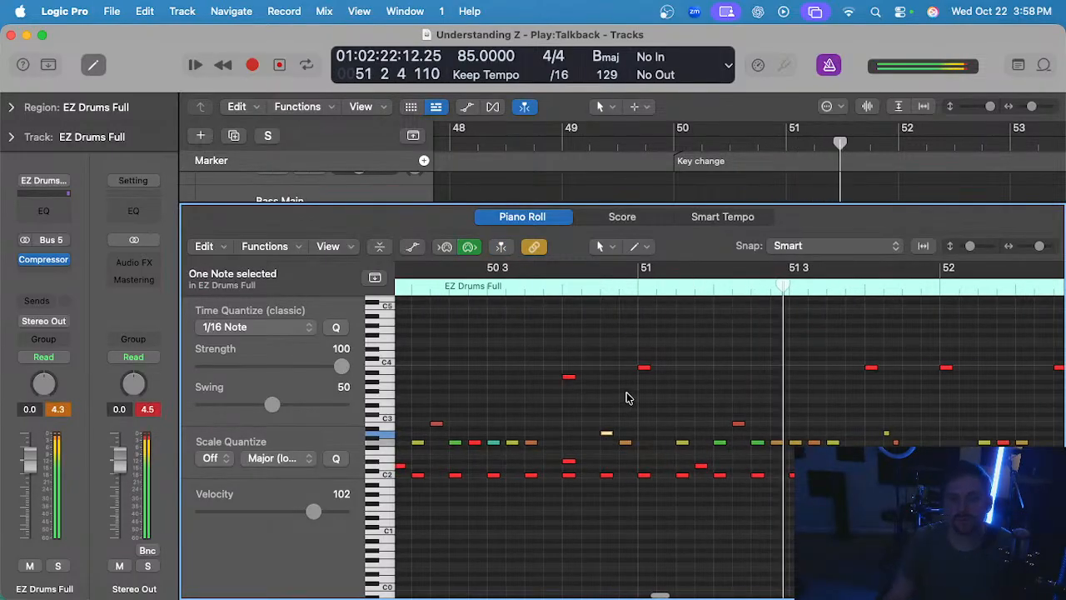
{"action": "key", "text": "e"}
{"action": "scroll", "coordinate": [629, 398], "scroll_direction": "right", "scroll_amount": 3}
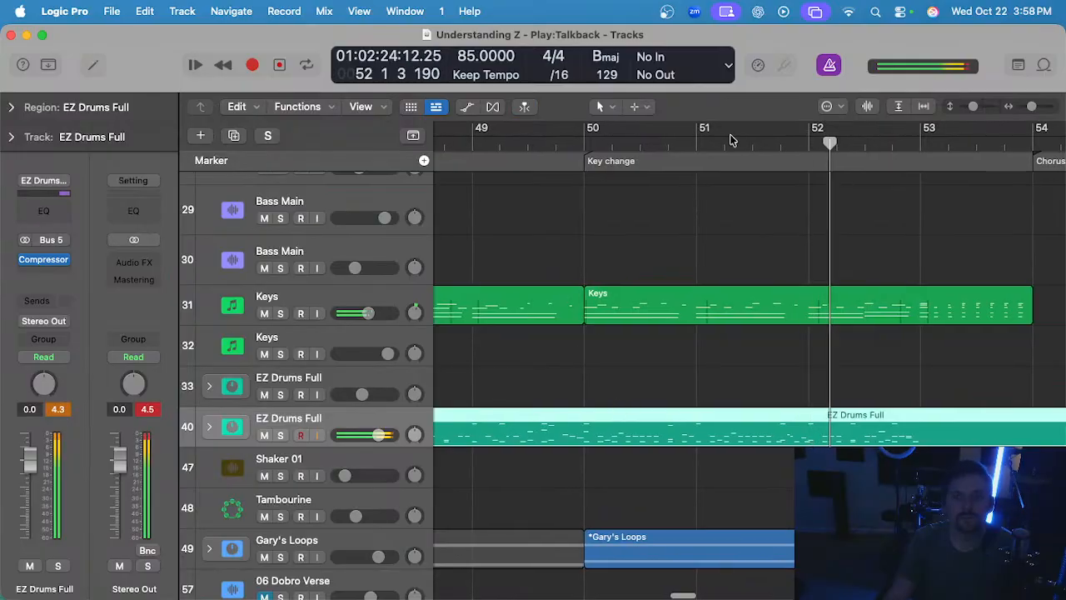
{"action": "left_click", "coordinate": [697, 141]}
{"action": "key", "text": "e"}
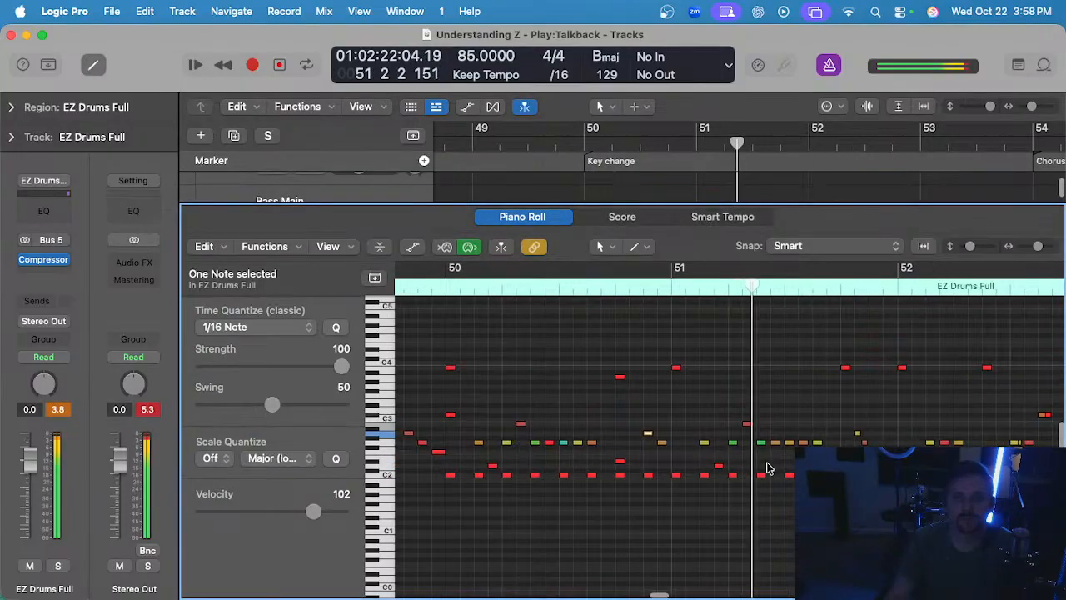
- Lower the pitch of the drum note on the last sixteenth before beat 4 of bar 51 and play from just before bar 51
{"action": "left_click", "coordinate": [862, 377]}
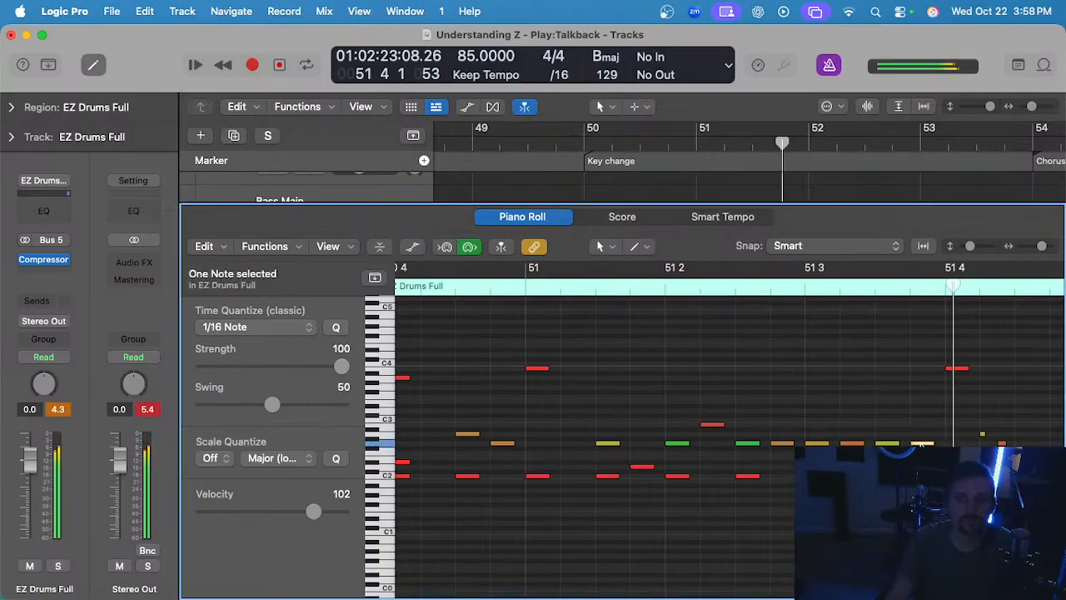
{"action": "left_click_drag", "start_coordinate": [920, 444], "coordinate": [920, 453]}
{"action": "left_click", "coordinate": [503, 289]}
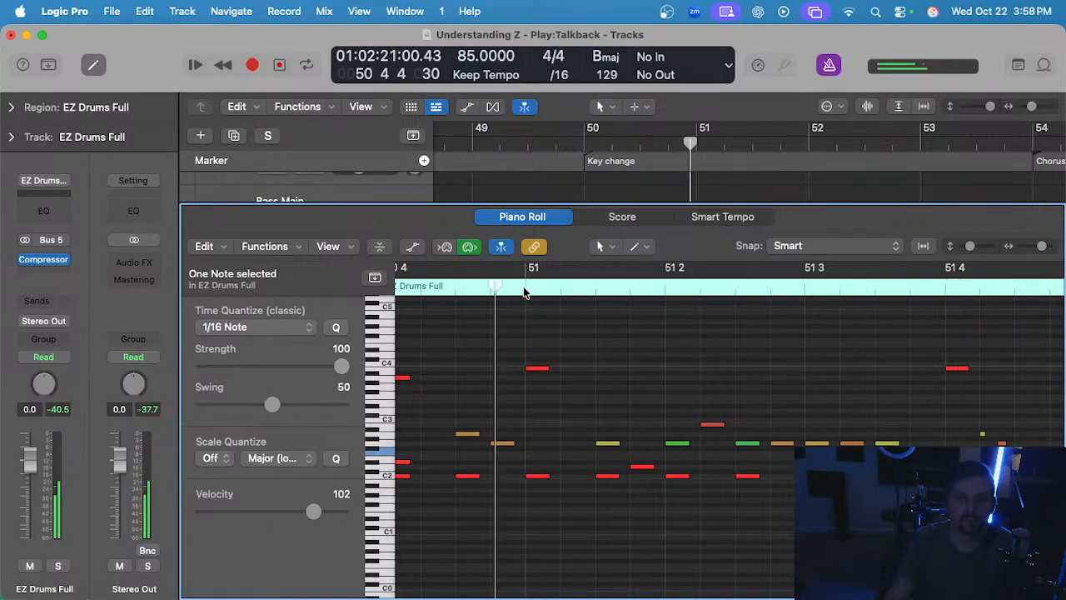
{"action": "key", "text": "super+Left"}
{"action": "scroll", "coordinate": [633, 337], "scroll_direction": "right", "scroll_amount": 1}
{"action": "key", "text": "super+Right"}
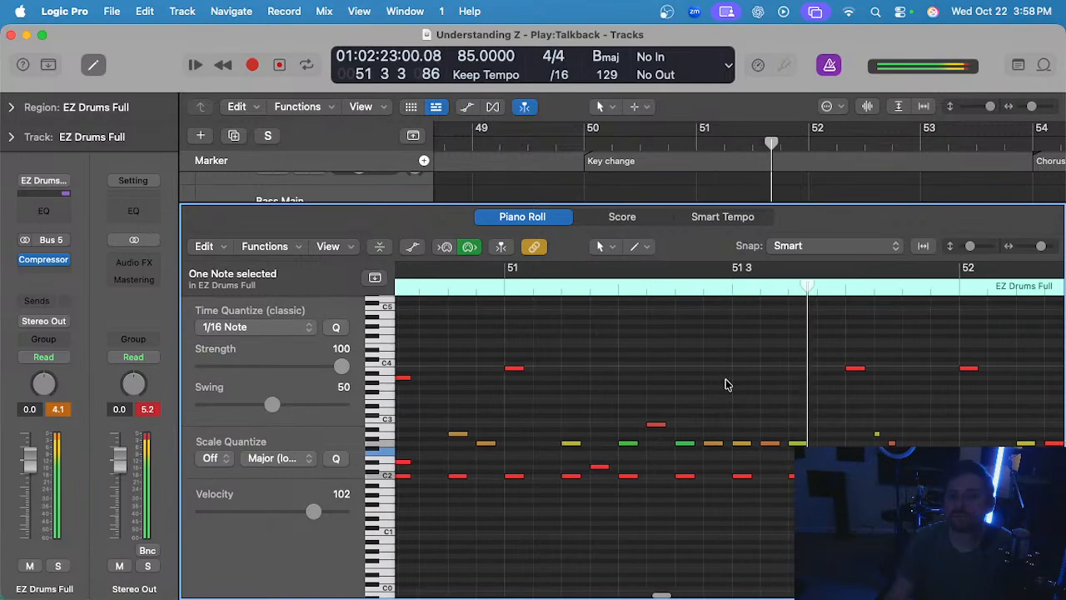
{"action": "left_click", "coordinate": [722, 385]}
{"action": "key", "text": "super+Right"}
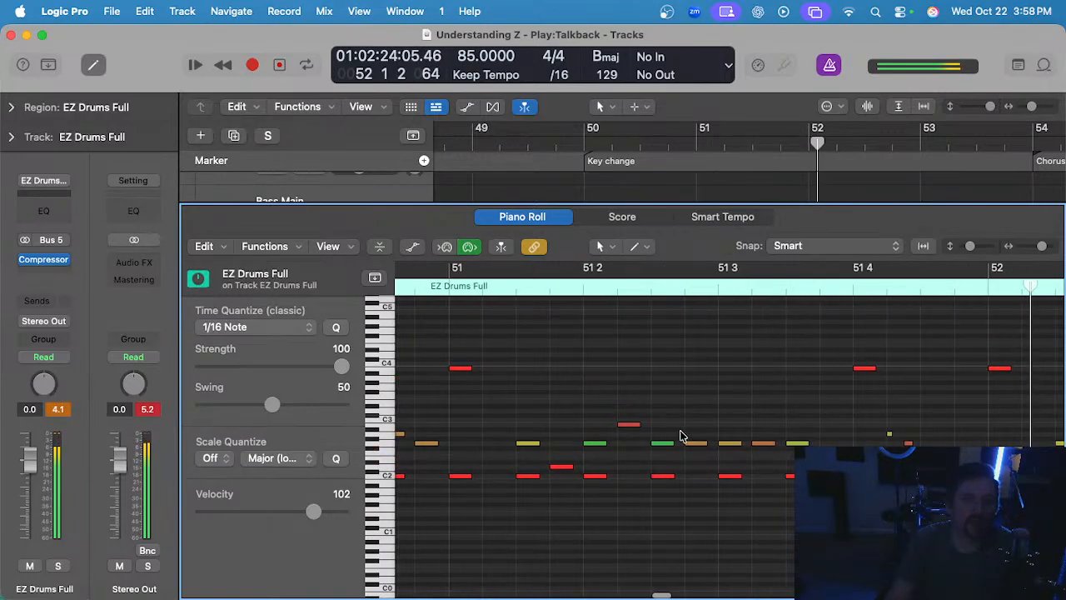
- Raise the pitch of the drum notes on the last two sixteenths of beat 2 in bar 51, play them and close the piano roll
{"action": "mouse_move", "coordinate": [662, 445]}
{"action": "left_mouse_down"}
{"action": "mouse_move", "coordinate": [662, 430]}
{"action": "mouse_move", "coordinate": [698, 442]}
{"action": "mouse_move", "coordinate": [664, 431]}
{"action": "left_mouse_up"}
{"action": "left_click", "coordinate": [482, 284]}
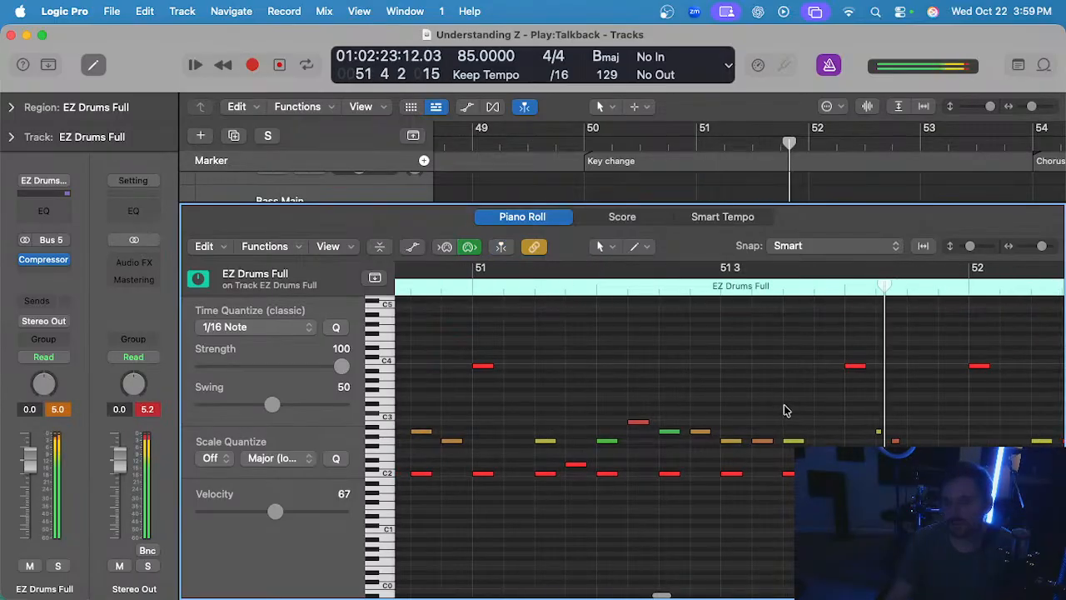
{"action": "key", "text": "e"}
- Play the section from the Key change marker, save the project and park the playhead at bar 52
{"action": "left_click", "coordinate": [577, 140]}
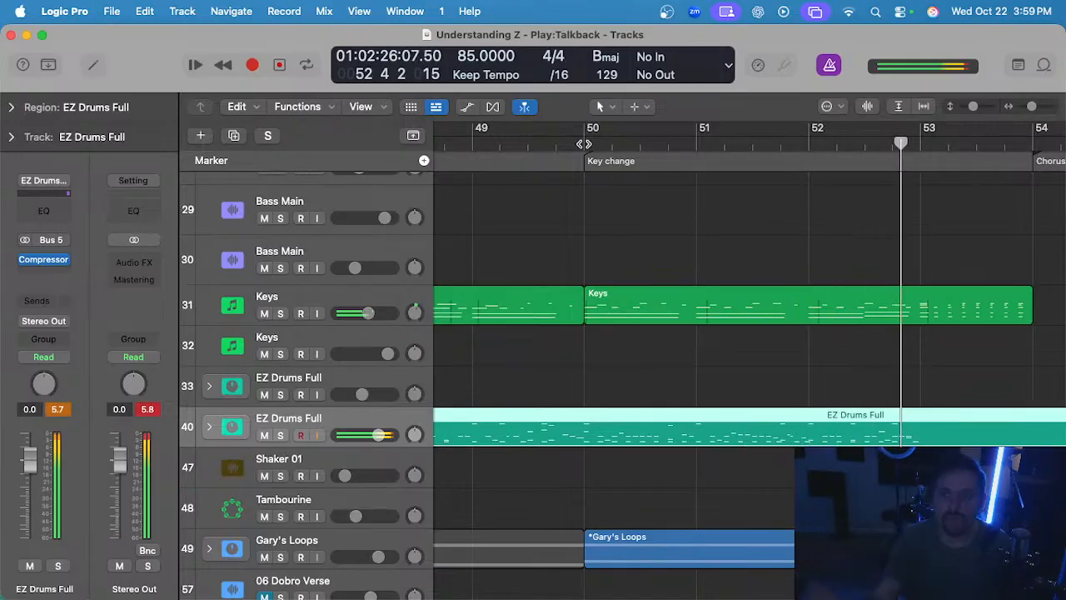
{"action": "scroll", "coordinate": [602, 152], "scroll_direction": "right", "scroll_amount": 3}
{"action": "scroll", "coordinate": [634, 285], "scroll_direction": "down", "scroll_amount": 1}
{"action": "key", "text": "super+s"}
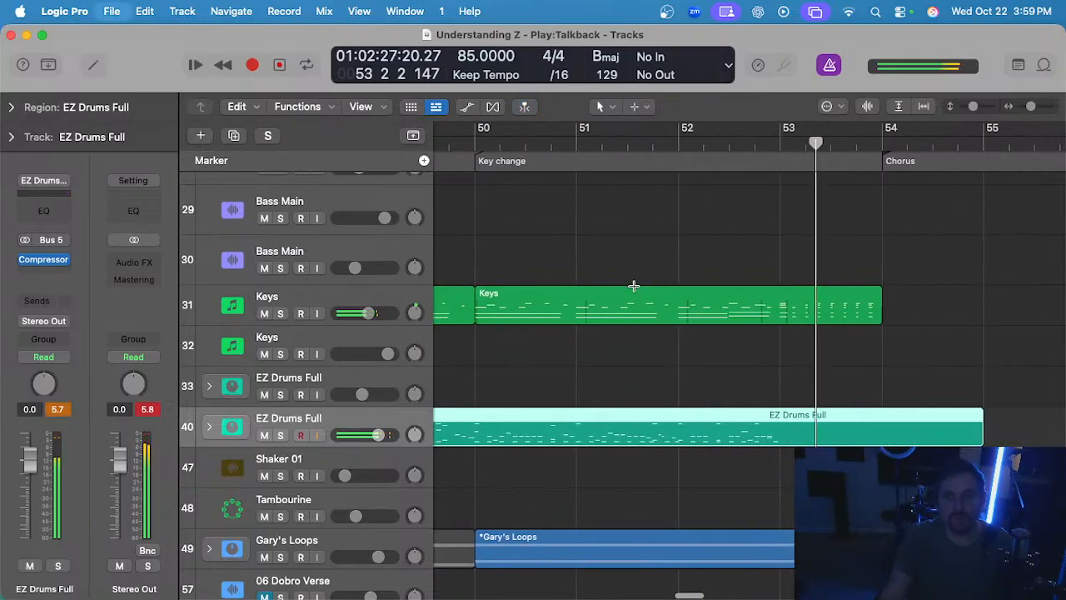
{"action": "left_click", "coordinate": [681, 148]}
{"action": "scroll", "coordinate": [728, 372], "scroll_direction": "down", "scroll_amount": 1}
{"action": "key", "text": "super+s"}
{"action": "left_click", "coordinate": [727, 371]}
{"action": "scroll", "coordinate": [481, 429], "scroll_direction": "down", "scroll_amount": 1}
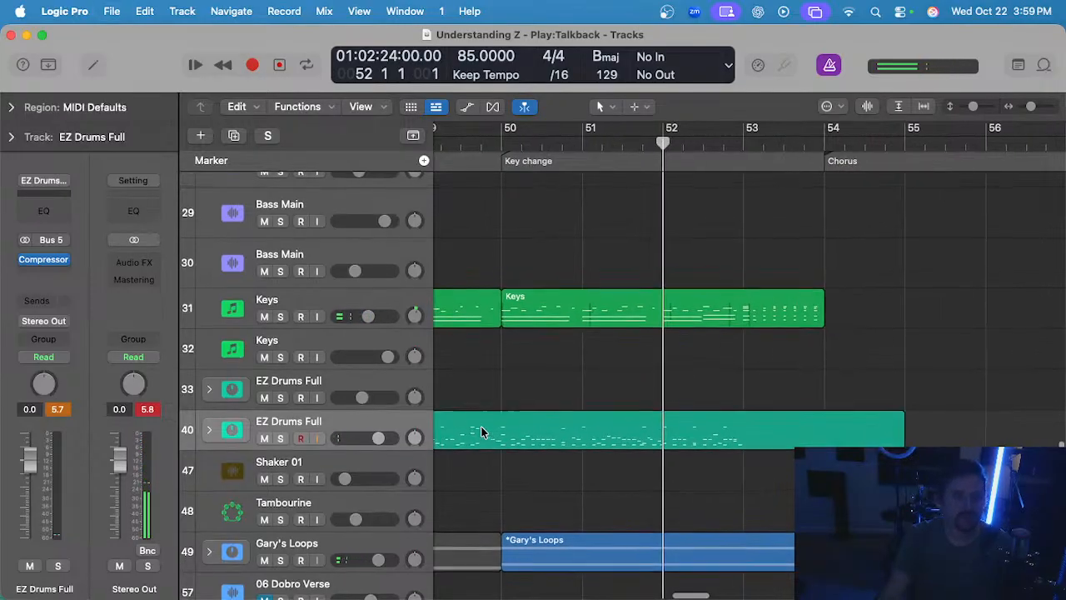
- Delete the part of the EZ Drums Full region on track 40 that lies before the bridge marker at bar 46
{"action": "left_click", "coordinate": [349, 377]}
{"action": "left_click", "coordinate": [698, 375]}
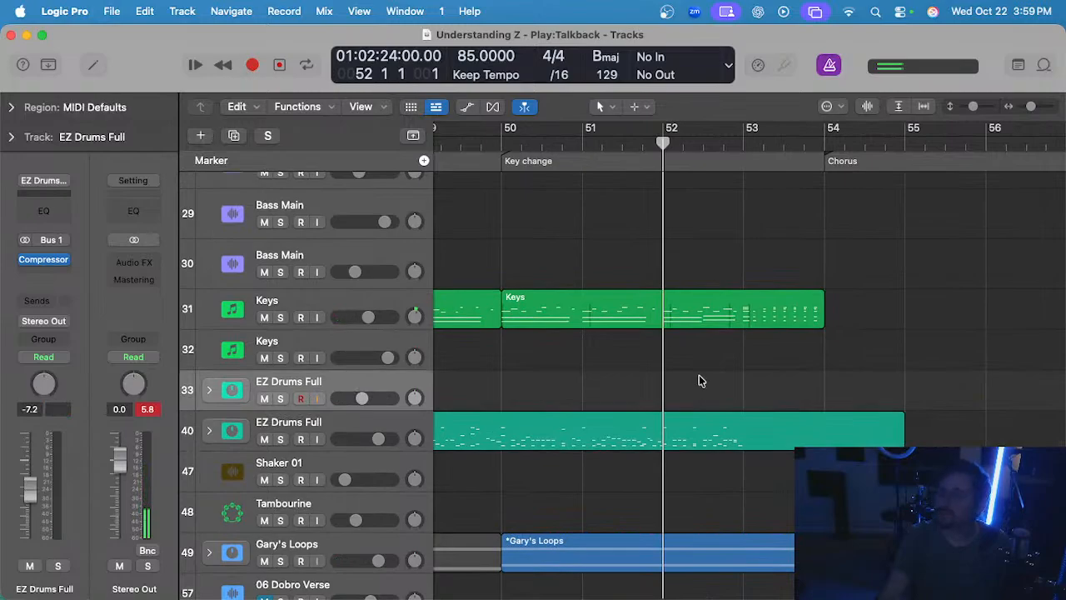
{"action": "scroll", "coordinate": [699, 374], "scroll_direction": "down", "scroll_amount": 1}
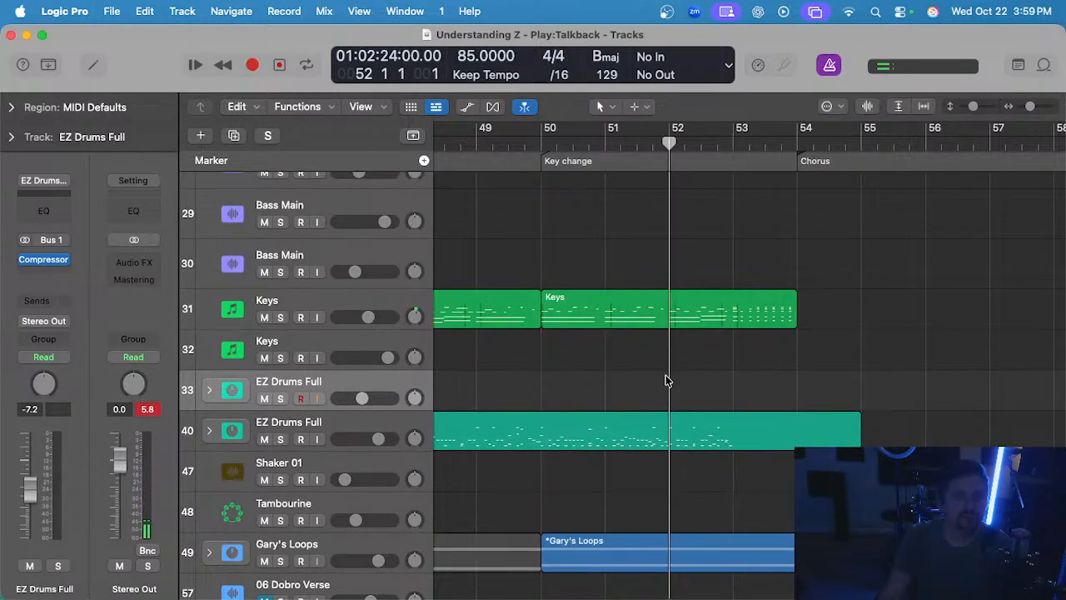
{"action": "scroll", "coordinate": [665, 380], "scroll_direction": "down", "scroll_amount": 1}
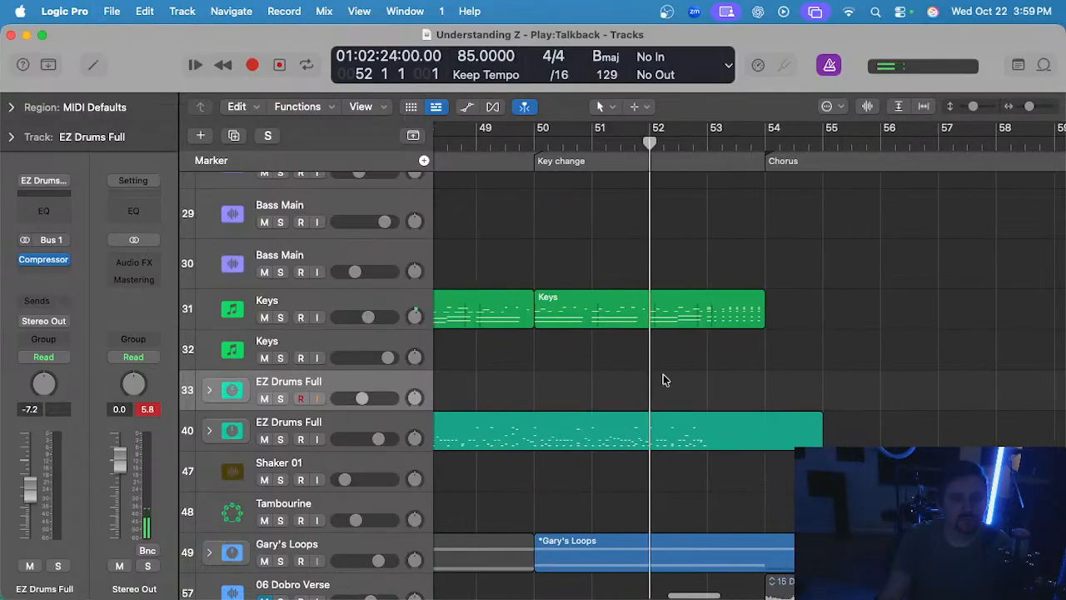
{"action": "scroll", "coordinate": [577, 393], "scroll_direction": "left", "scroll_amount": 3}
{"action": "scroll", "coordinate": [577, 393], "scroll_direction": "left", "scroll_amount": 3}
{"action": "scroll", "coordinate": [584, 388], "scroll_direction": "up", "scroll_amount": 4}
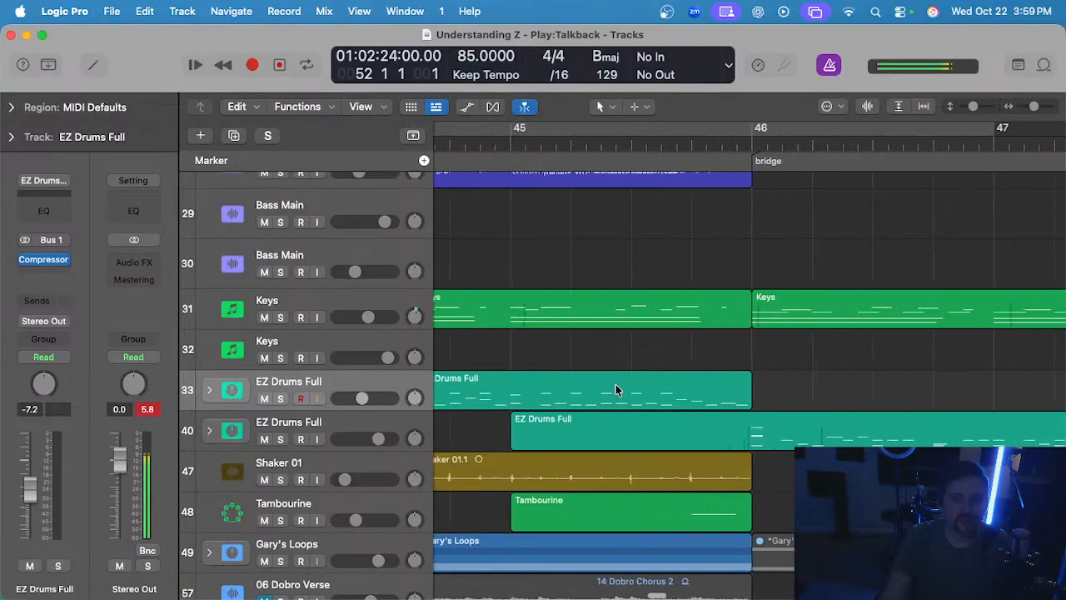
{"action": "left_click_drag", "start_coordinate": [811, 419], "coordinate": [615, 431]}
{"action": "key", "text": "Delete"}
{"action": "left_click", "coordinate": [590, 434]}
{"action": "key", "text": "Delete"}
- Move the remaining EZ Drums Full region up from track 40 to track 33 without shifting its bar position
{"action": "left_click_drag", "start_coordinate": [911, 431], "coordinate": [912, 408]}
{"action": "scroll", "coordinate": [913, 408], "scroll_direction": "down", "scroll_amount": 5}
{"action": "scroll", "coordinate": [857, 239], "scroll_direction": "right", "scroll_amount": 5}
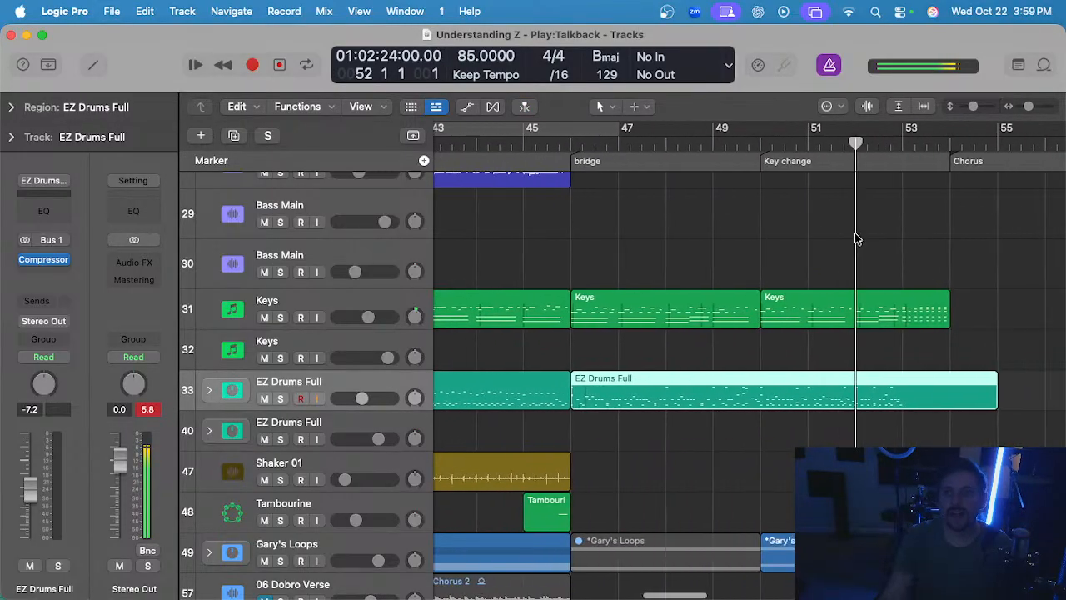
- Turn off input monitoring on the Talkback MIC track and play from the Key change marker
{"action": "scroll", "coordinate": [664, 258], "scroll_direction": "up", "scroll_amount": 15}
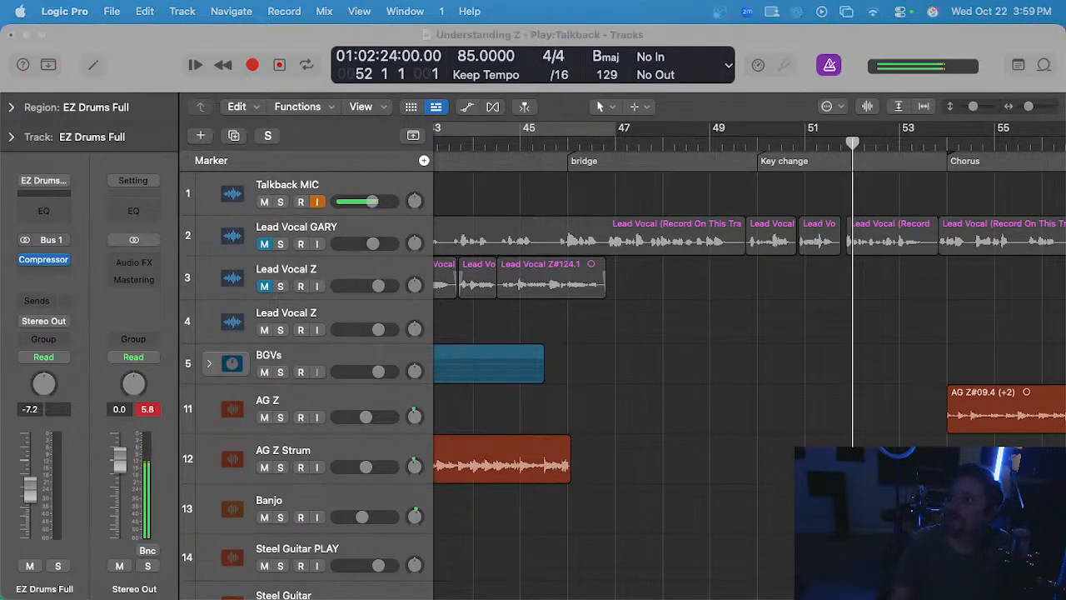
{"action": "left_click", "coordinate": [772, 126]}
{"action": "scroll", "coordinate": [772, 309], "scroll_direction": "right", "scroll_amount": 3}
{"action": "scroll", "coordinate": [773, 309], "scroll_direction": "down", "scroll_amount": 10}
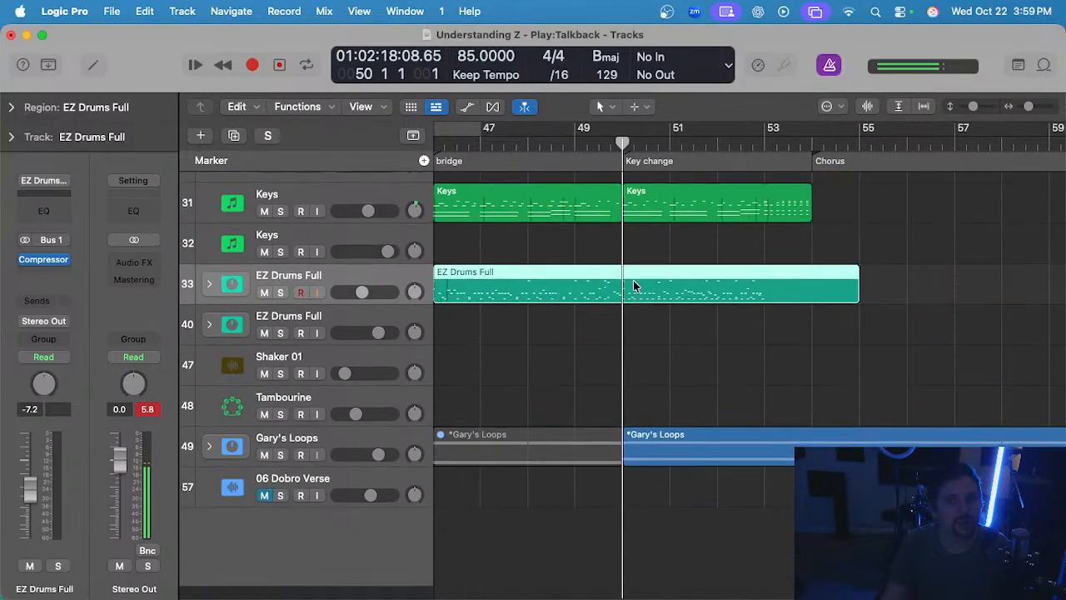
{"action": "scroll", "coordinate": [633, 283], "scroll_direction": "up", "scroll_amount": 15}
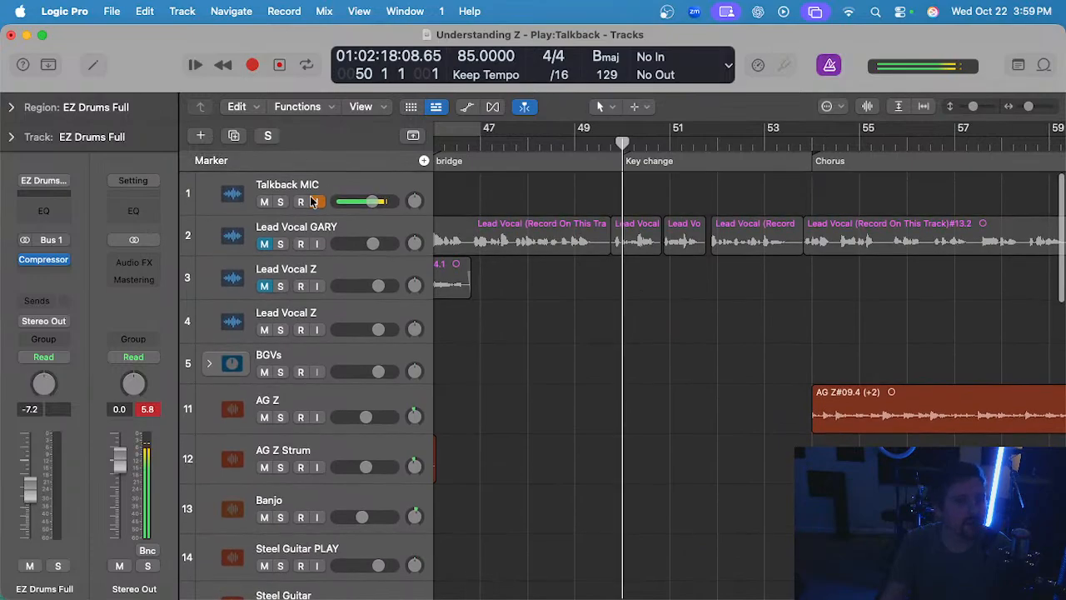
{"action": "key", "text": "space"}
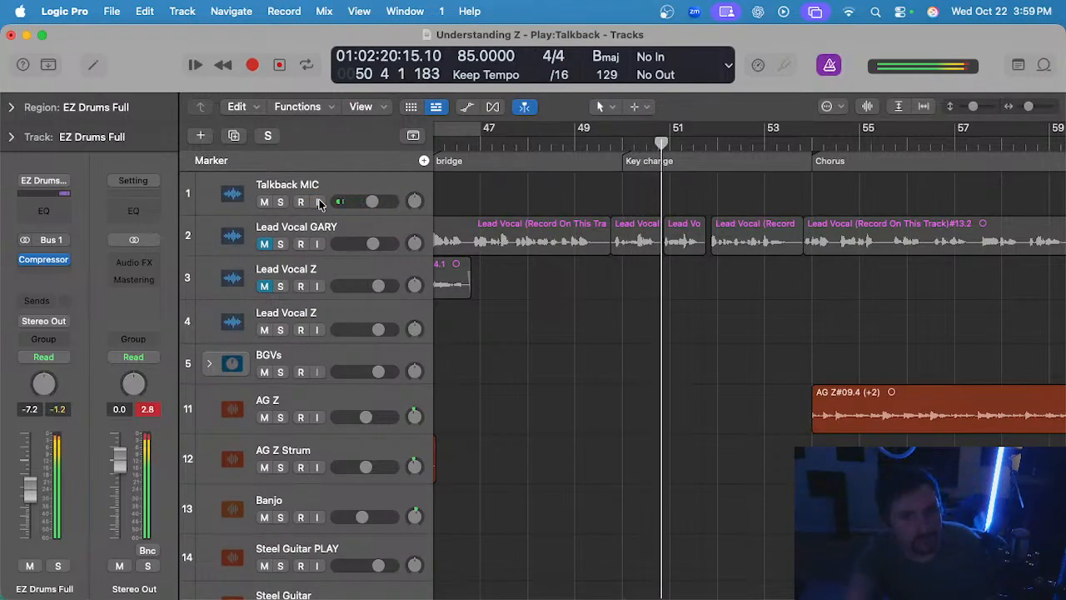
{"action": "key", "text": "space"}
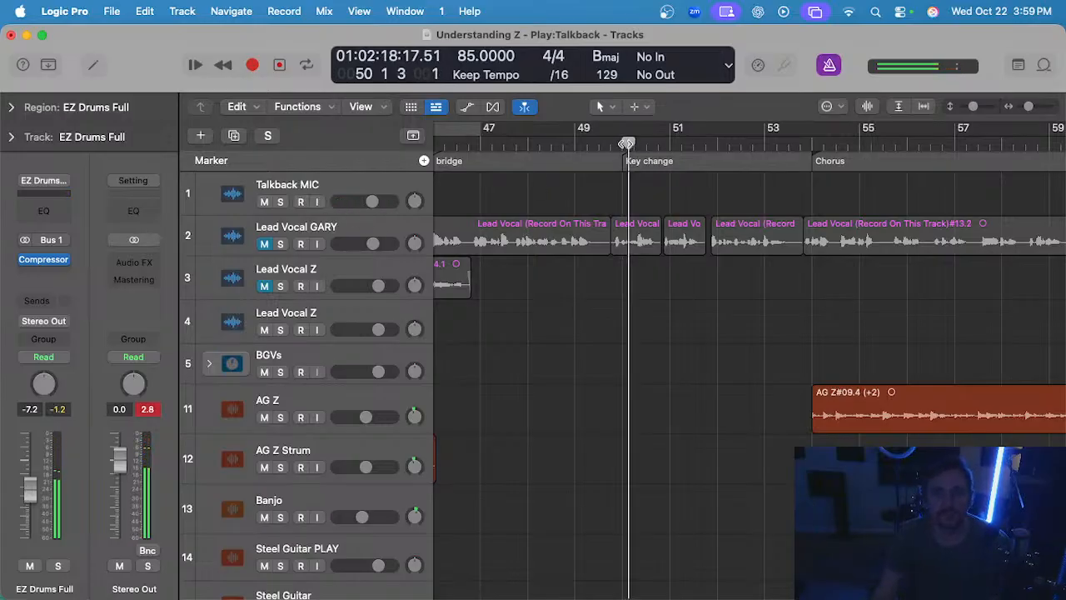
- Select the empty EZ Drums Full track 40 for recording and play from the Key change marker into the Chorus
{"action": "scroll", "coordinate": [605, 447], "scroll_direction": "down", "scroll_amount": 15}
{"action": "left_click", "coordinate": [585, 344]}
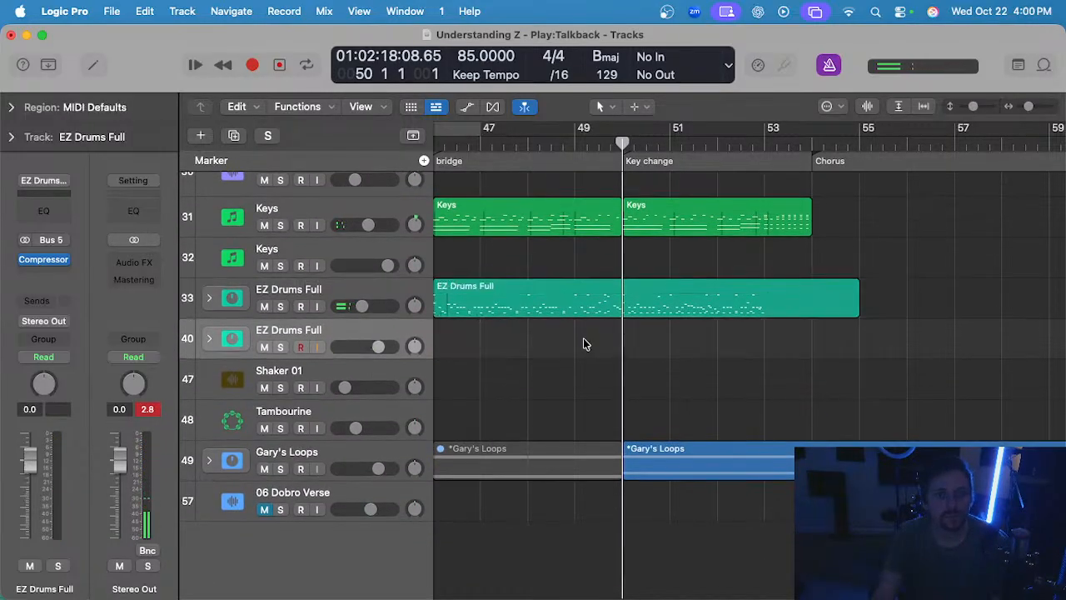
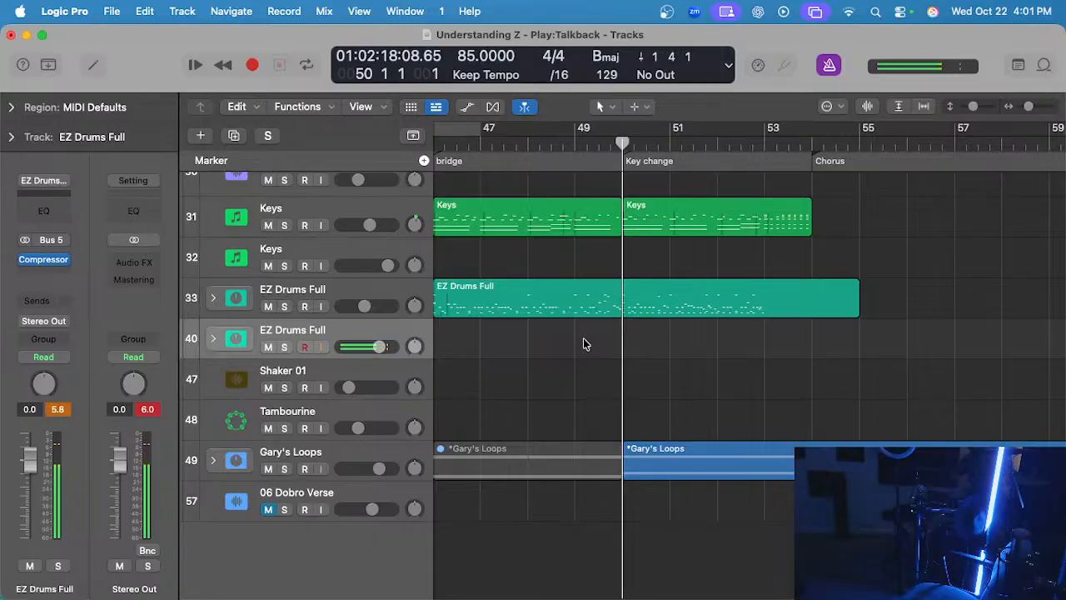
{"action": "key", "text": "space"}
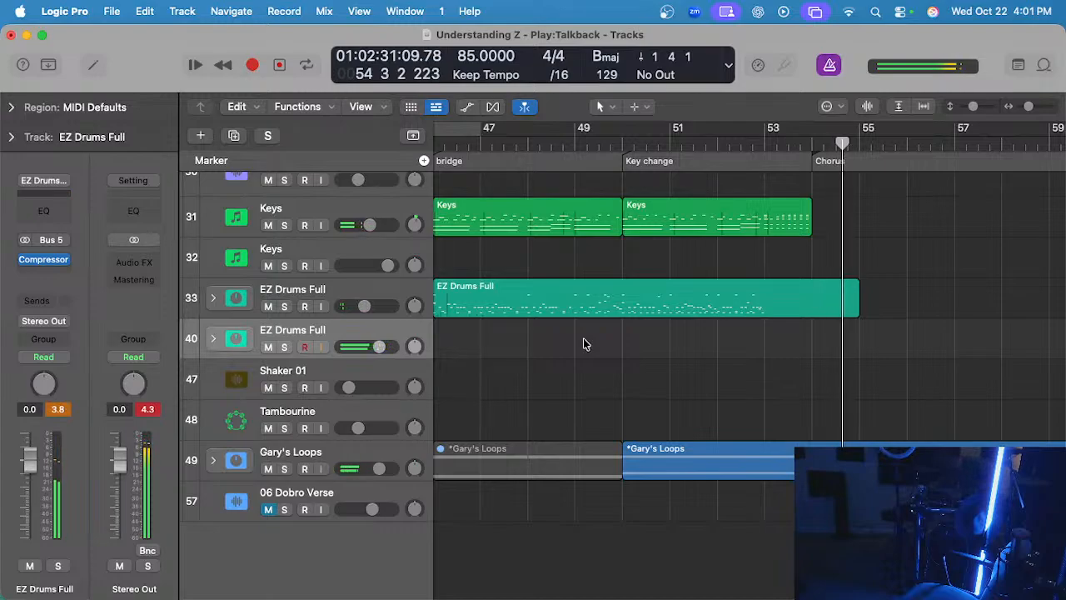
- Rewind and replay the key change section around bar 51 to rehearse the next drum part
{"action": "key", "text": "comma"}
{"action": "key", "text": "comma"}
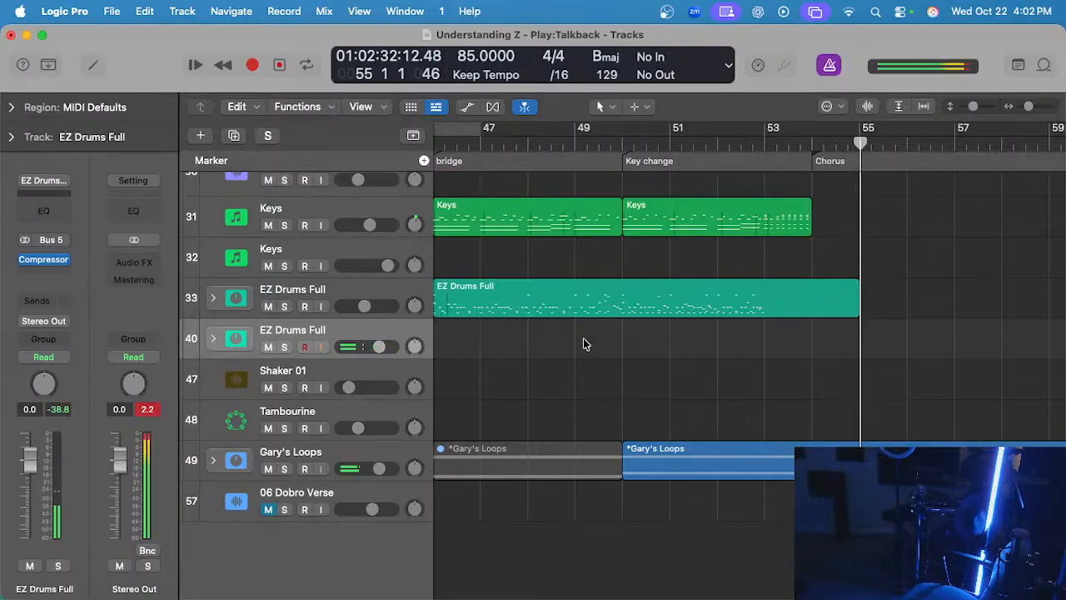
{"action": "key", "text": "space"}
{"action": "key", "text": "space"}
{"action": "key", "text": "comma"}
{"action": "key", "text": "comma"}
{"action": "key", "text": "comma"}
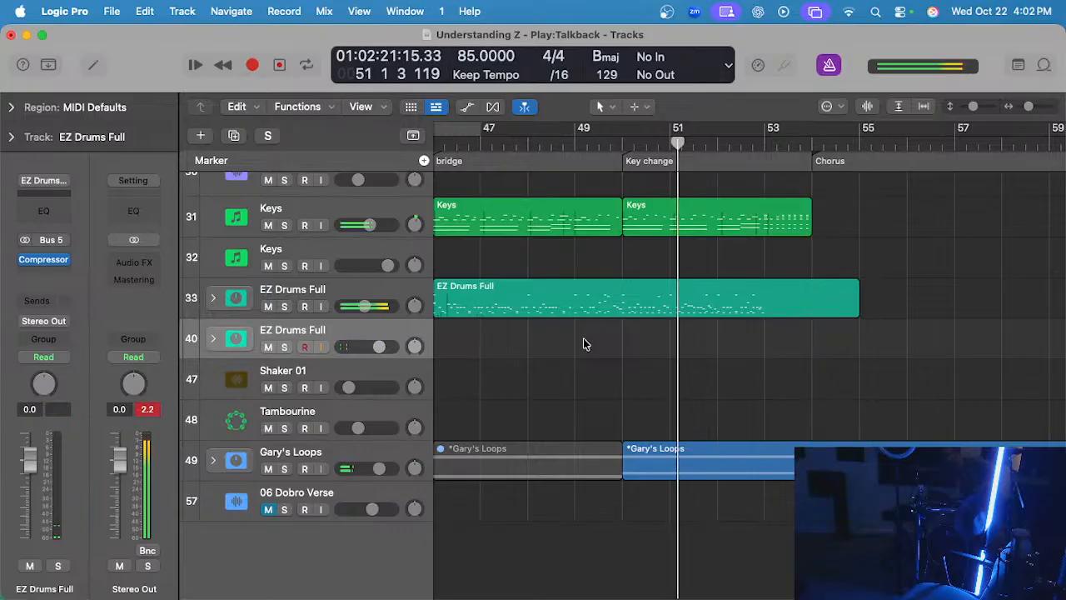
{"action": "key", "text": "comma"}
{"action": "key", "text": "space"}
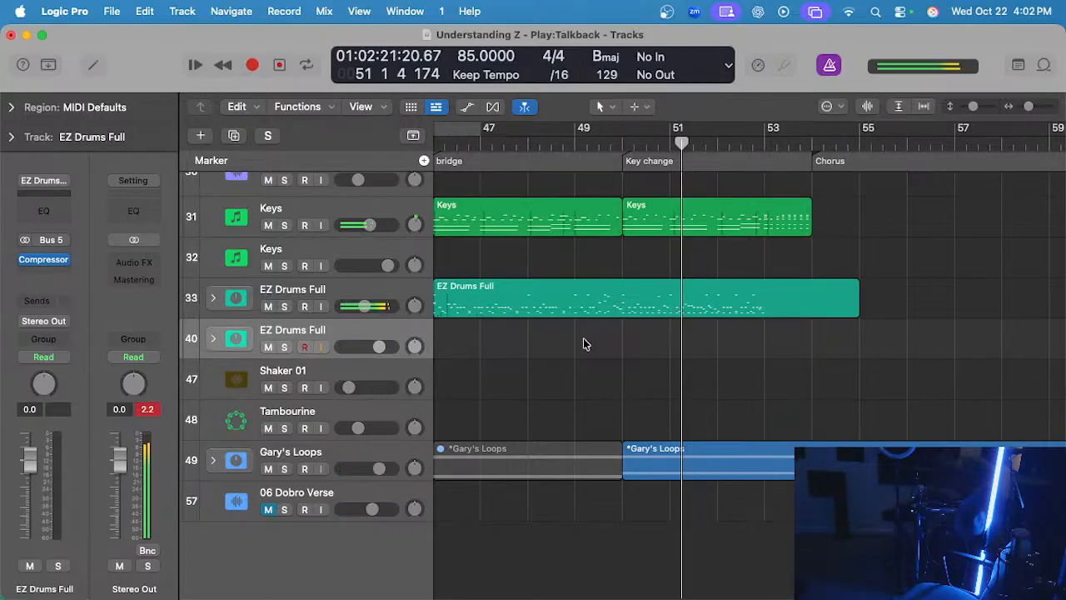
- Try to record a drum part on track 40 starting at bar 53 and discard the takes
{"action": "key", "text": "period"}
{"action": "key", "text": "r"}
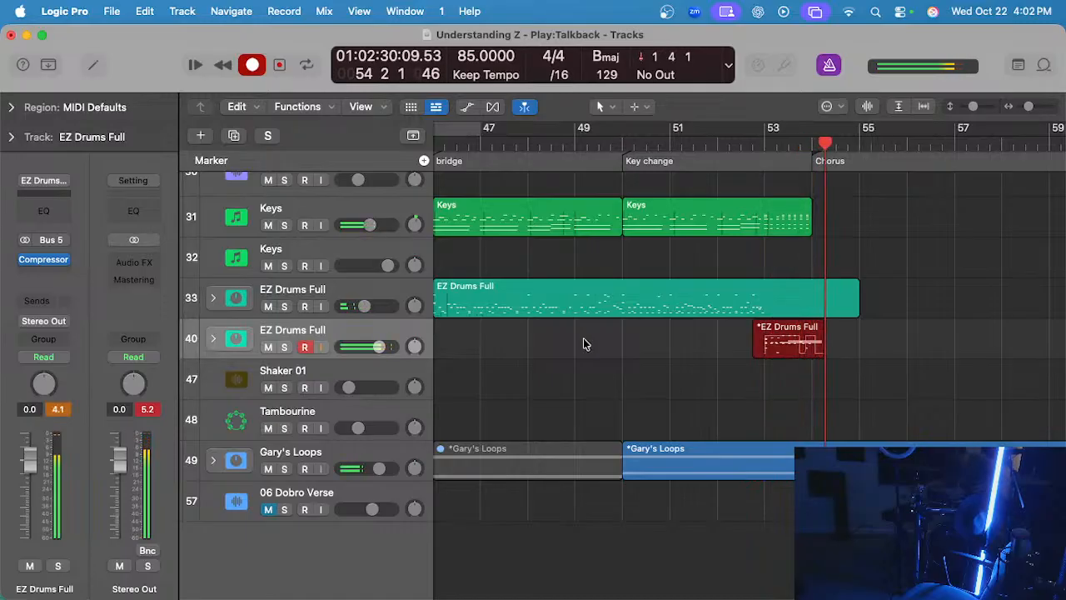
{"action": "key", "text": "space"}
{"action": "key", "text": "super+period"}
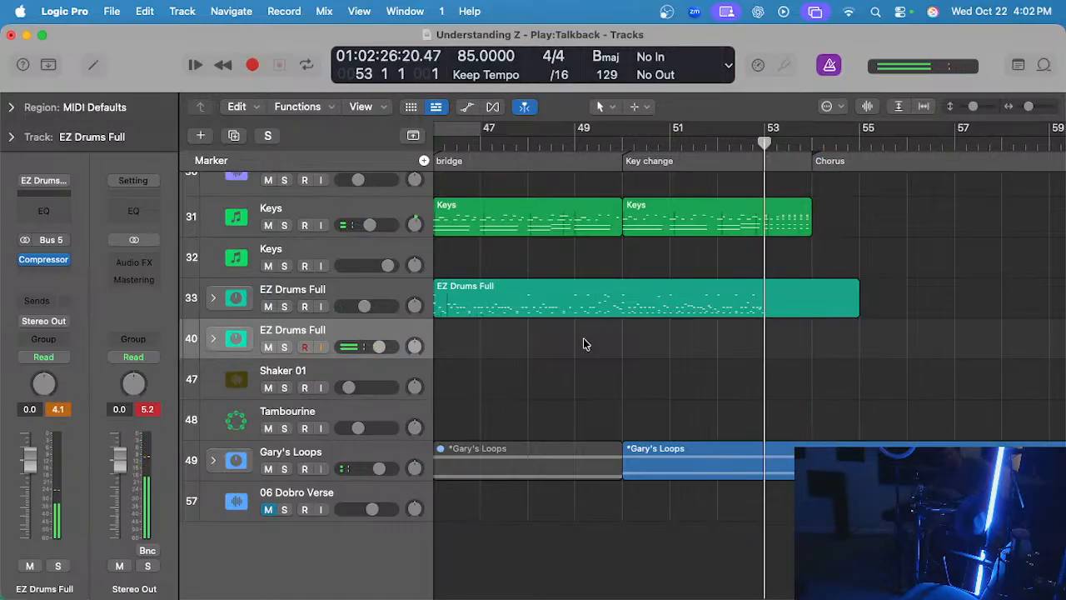
{"action": "key", "text": "r"}
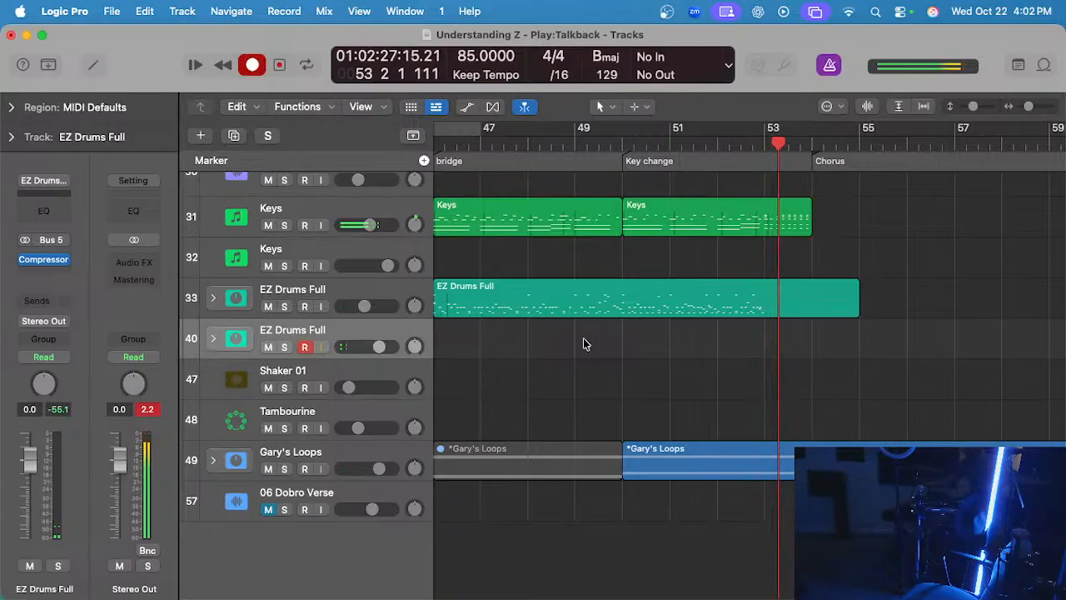
{"action": "key", "text": "space"}
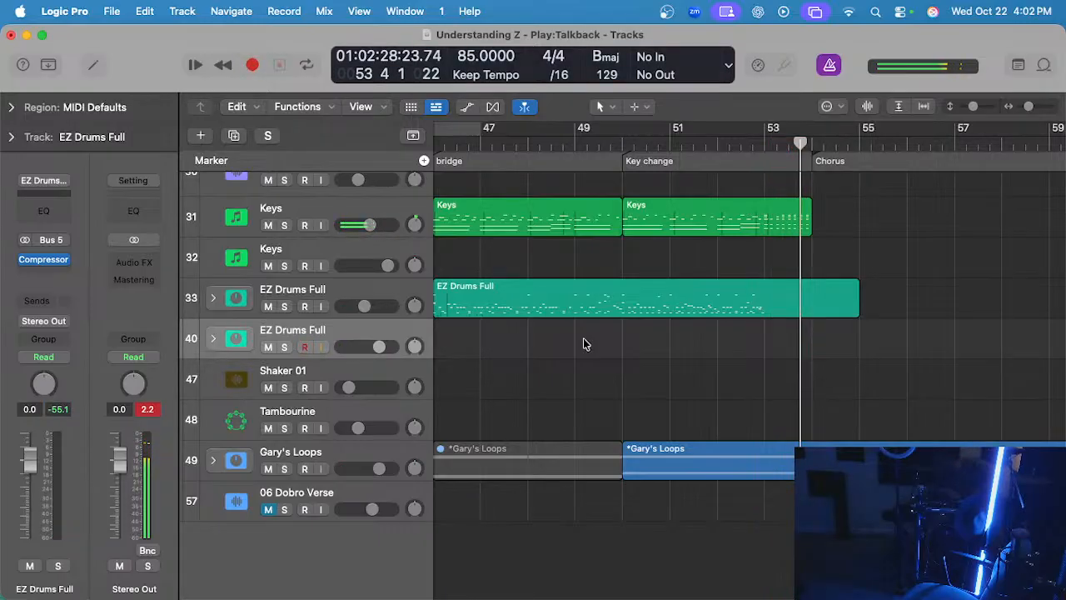
- Record a new drum part on track 40 starting at bar 53 and running past the Chorus marker
{"action": "key", "text": "r"}
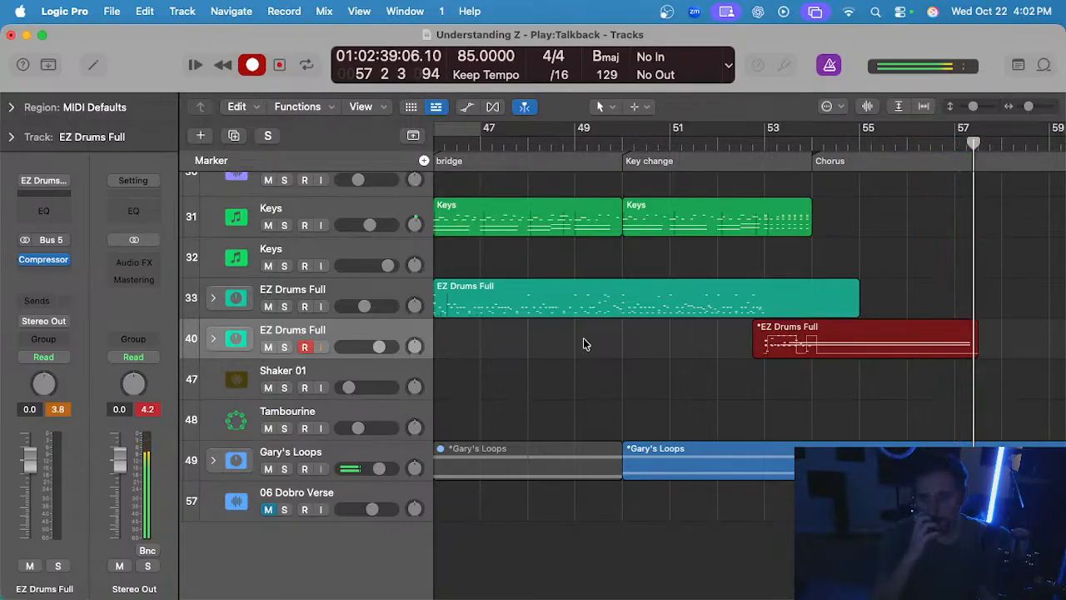
{"action": "key", "text": "space"}
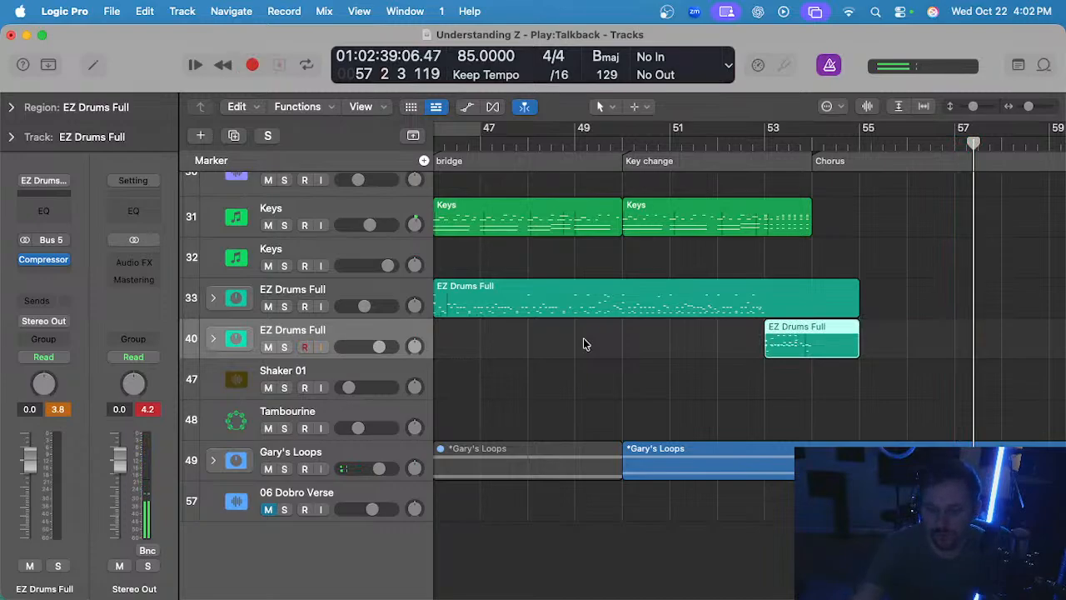
- Place the playhead at bar 53 and open the newly recorded drum region on track 40 in the Piano Roll
{"action": "scroll", "coordinate": [533, 292], "scroll_direction": "up", "scroll_amount": 10}
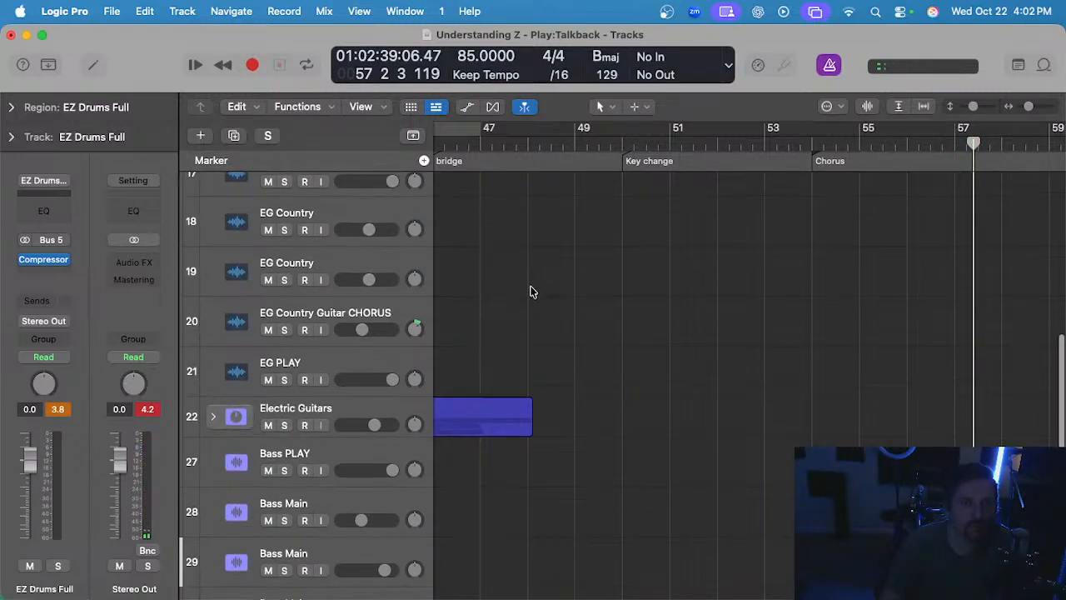
{"action": "scroll", "coordinate": [533, 292], "scroll_direction": "up", "scroll_amount": 10}
{"action": "scroll", "coordinate": [607, 222], "scroll_direction": "down", "scroll_amount": 12}
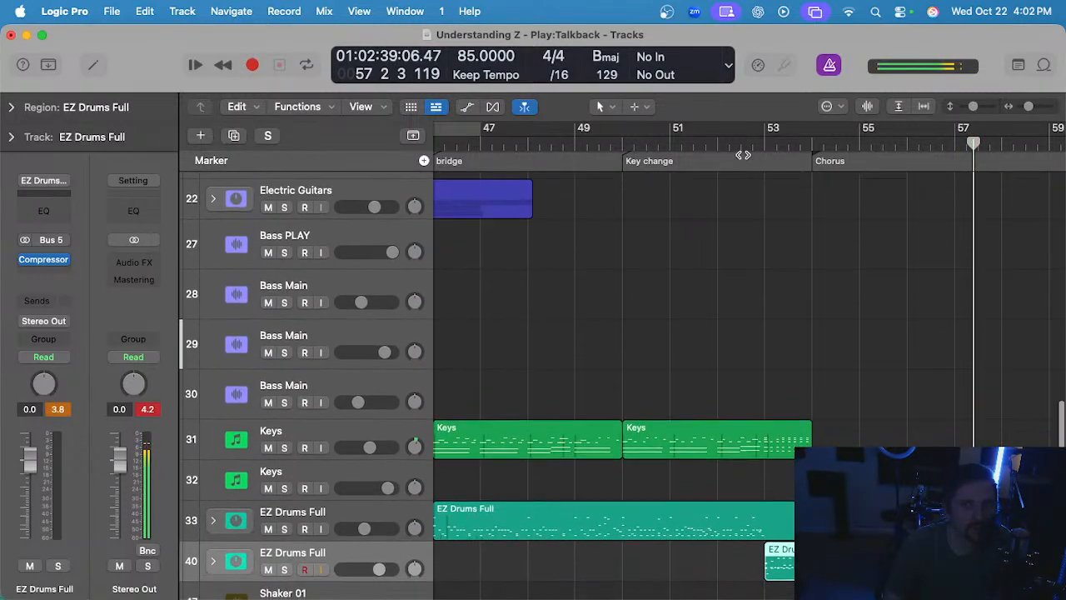
{"action": "scroll", "coordinate": [742, 155], "scroll_direction": "down", "scroll_amount": 6}
{"action": "left_click", "coordinate": [765, 140]}
{"action": "scroll", "coordinate": [764, 360], "scroll_direction": "up", "scroll_amount": 5}
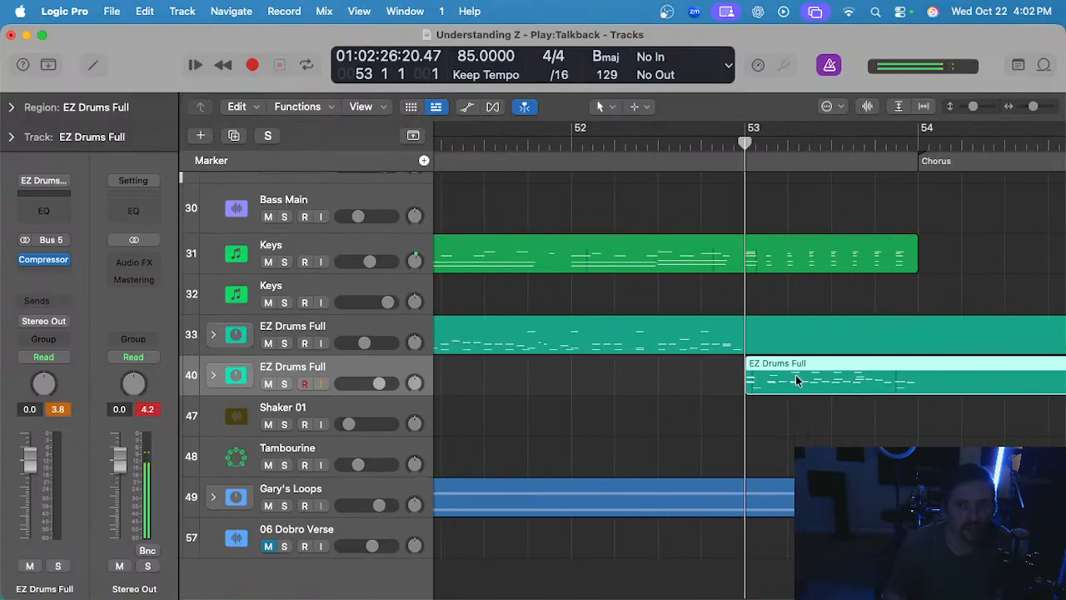
{"action": "key", "text": "e"}
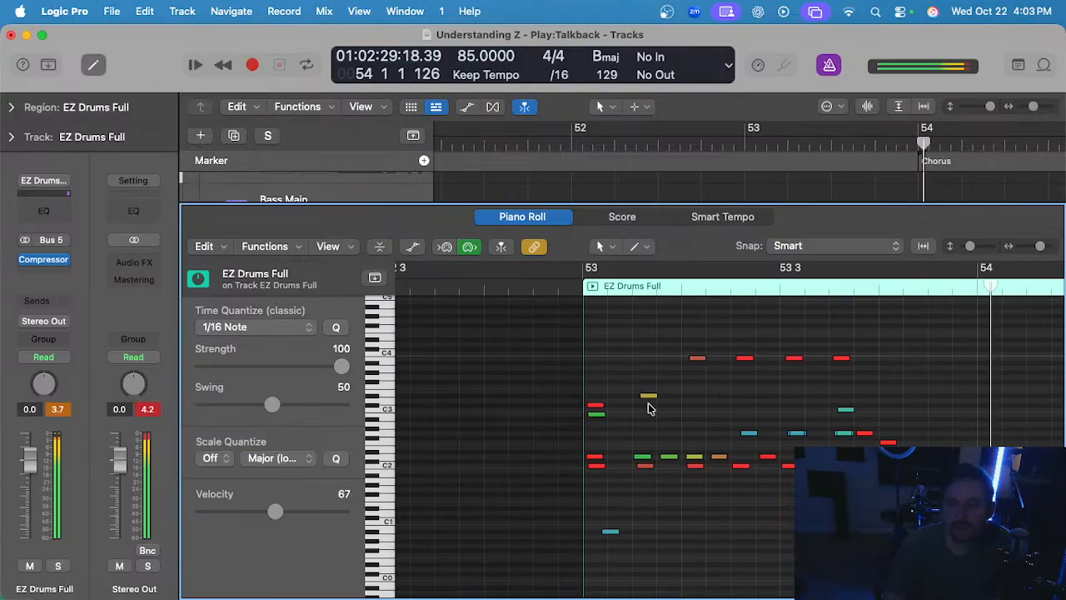
- Quantize the two low notes and the rest of the drum notes in bar 53 to 1/16 Note at strength 100
{"action": "left_click_drag", "start_coordinate": [801, 505], "coordinate": [593, 556]}
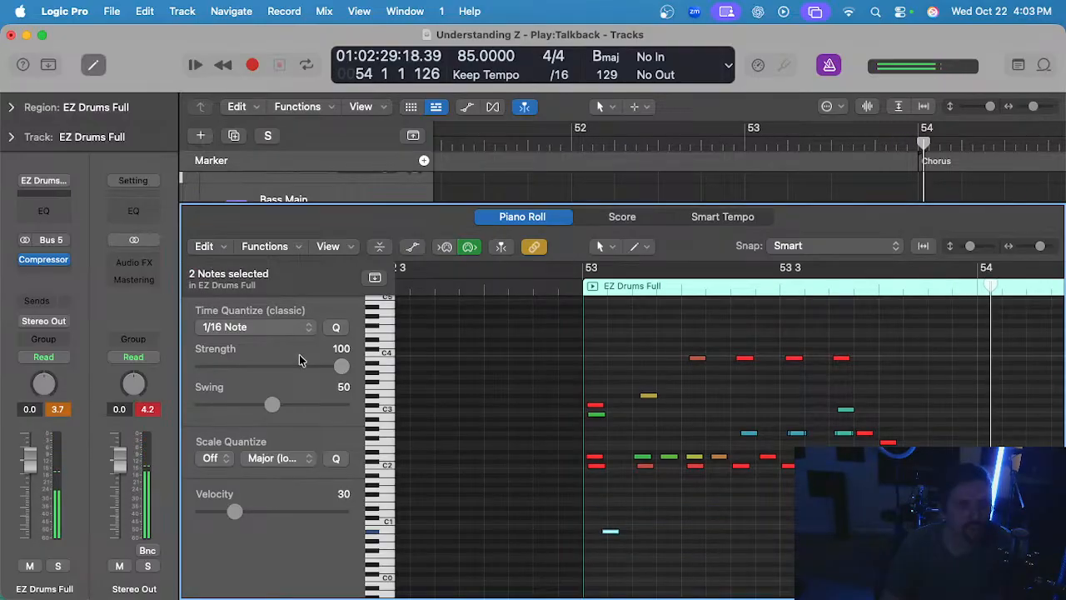
{"action": "left_click", "coordinate": [335, 326]}
{"action": "left_click", "coordinate": [754, 400]}
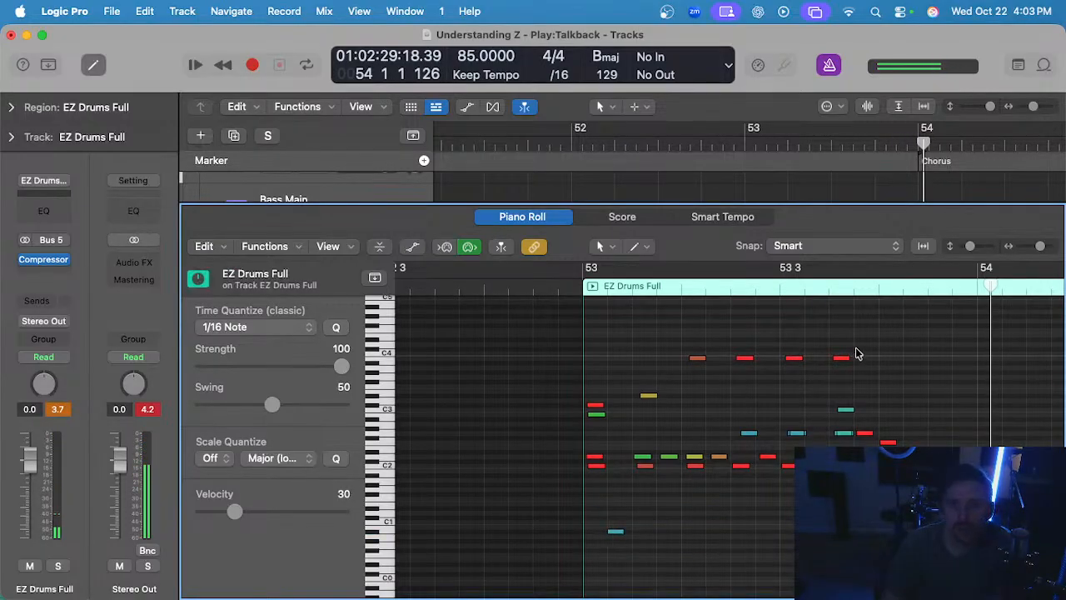
{"action": "left_click_drag", "start_coordinate": [906, 336], "coordinate": [574, 524]}
{"action": "left_click", "coordinate": [335, 326]}
{"action": "left_click", "coordinate": [633, 421]}
- Delete the stray B2 note on the downbeat of bar 53 and the extra G2 and C3 notes between beats 2 and 4
{"action": "left_click", "coordinate": [590, 413]}
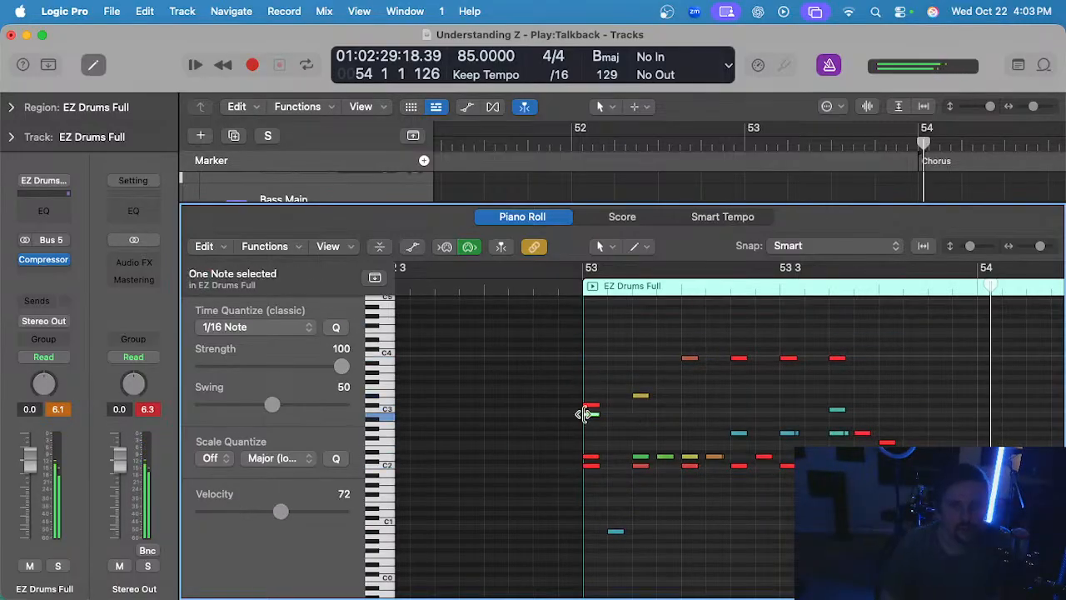
{"action": "key", "text": "BackSpace"}
{"action": "left_click_drag", "start_coordinate": [730, 413], "coordinate": [799, 440]}
{"action": "key", "text": "BackSpace"}
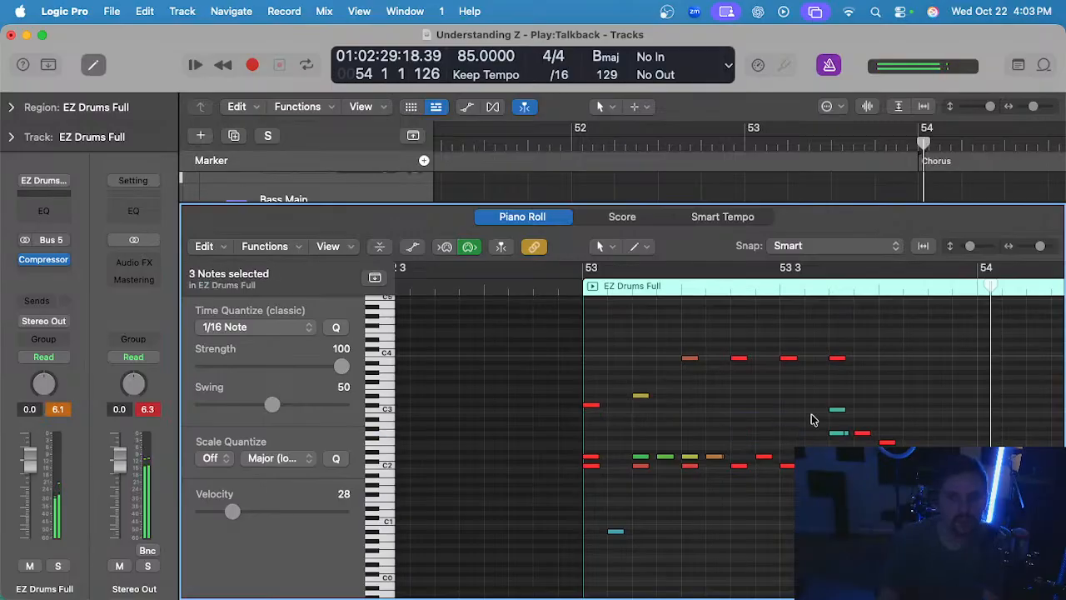
{"action": "left_click_drag", "start_coordinate": [818, 390], "coordinate": [839, 440]}
{"action": "key", "text": "BackSpace"}
{"action": "scroll", "coordinate": [838, 439], "scroll_direction": "down", "scroll_amount": 2}
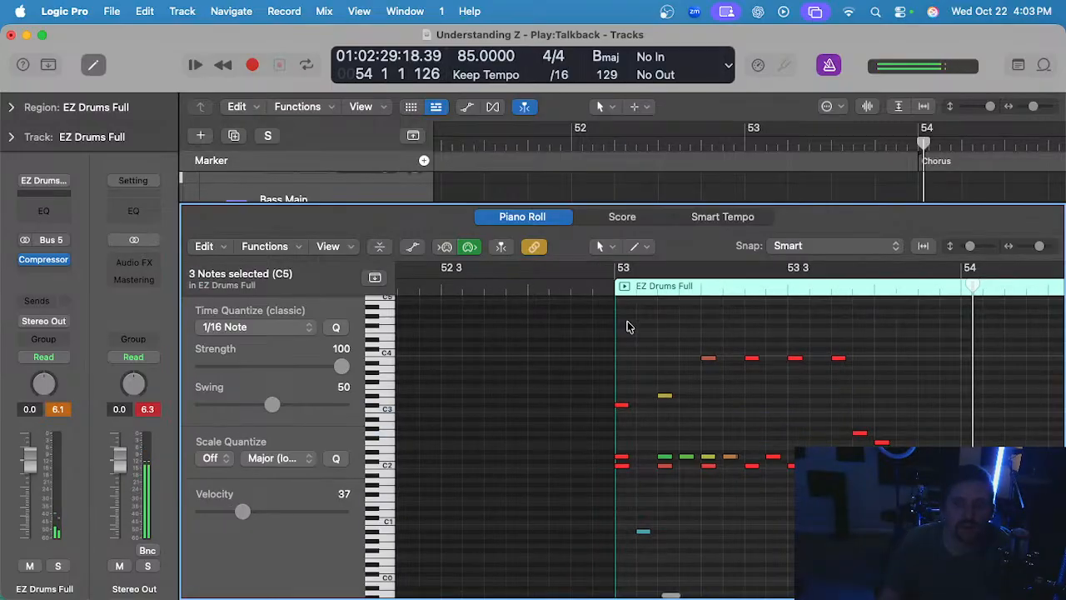
- Play the drum fill from bar 53 and delete the two low notes below C1 near its start
{"action": "left_click", "coordinate": [613, 288]}
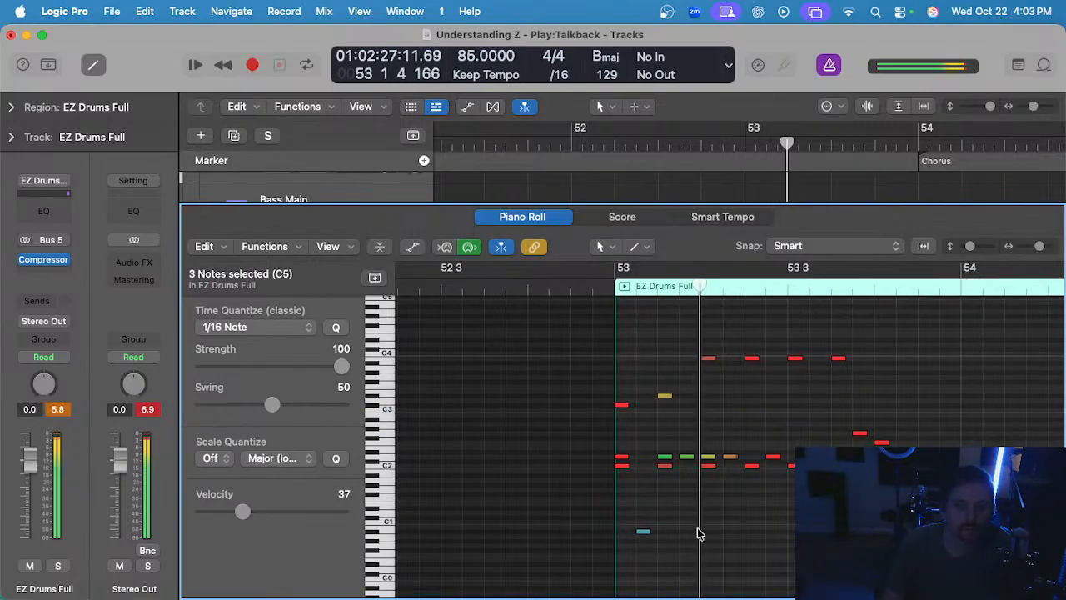
{"action": "left_click_drag", "start_coordinate": [833, 515], "coordinate": [618, 547]}
{"action": "key", "text": "BackSpace"}
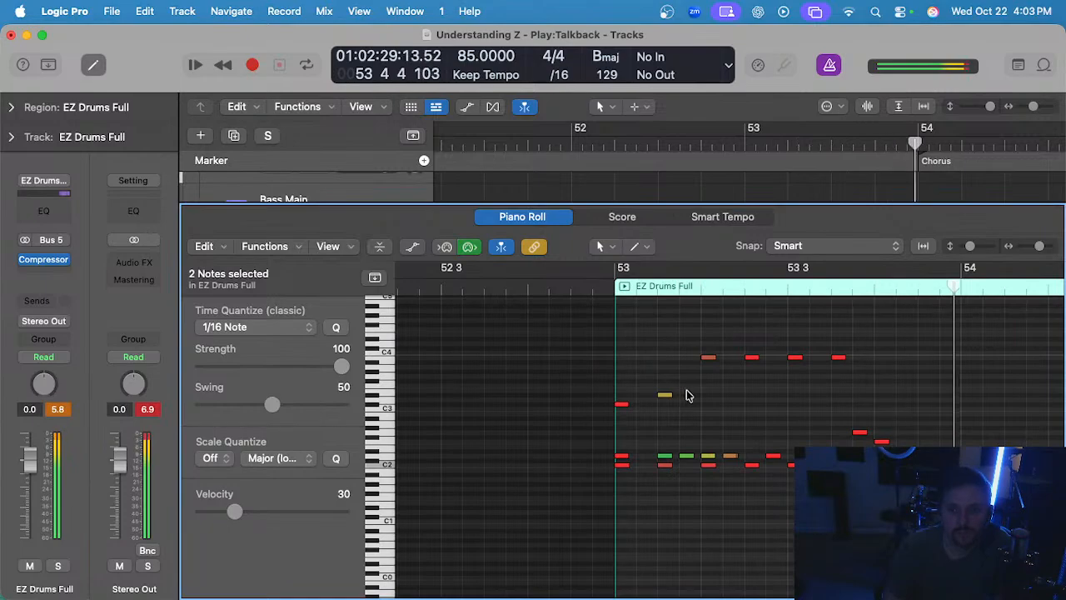
- Raise the single note above C3 halfway between beats 1 and 2 of bar 53 by one semitone
{"action": "left_click", "coordinate": [615, 286]}
{"action": "scroll", "coordinate": [657, 403], "scroll_direction": "up", "scroll_amount": 3}
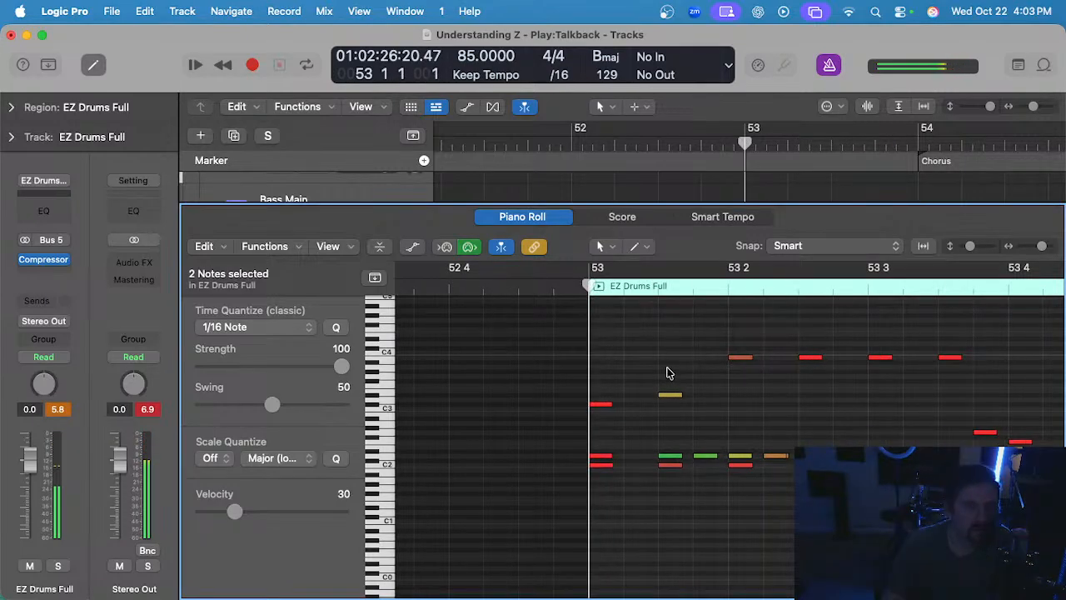
{"action": "left_click_drag", "start_coordinate": [668, 369], "coordinate": [669, 391]}
{"action": "key", "text": "d"}
{"action": "left_click", "coordinate": [669, 384]}
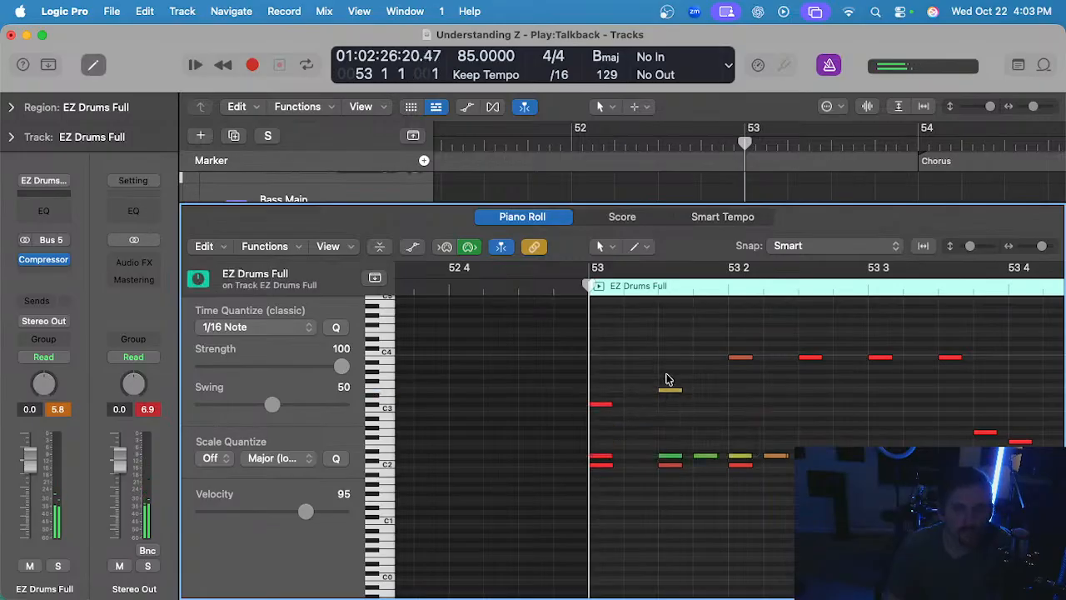
{"action": "scroll", "coordinate": [672, 456], "scroll_direction": "down", "scroll_amount": 3}
- Reshape the D2 snare velocities in bar 53 as a build, from 35 after the downbeat to 109 before beat 3, and play the fill
{"action": "left_click_drag", "start_coordinate": [666, 375], "coordinate": [675, 460]}
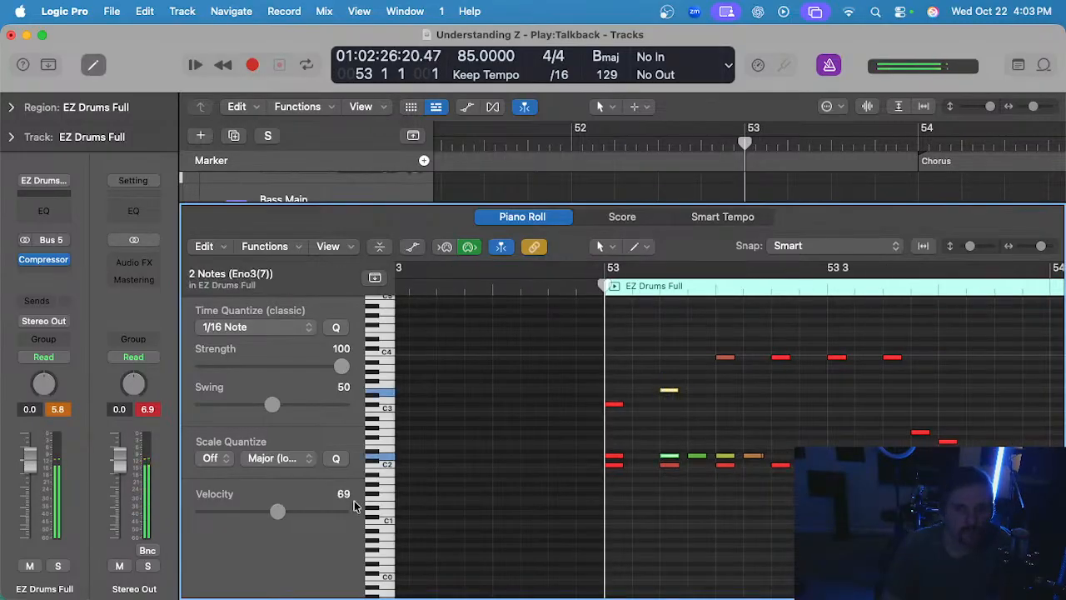
{"action": "left_click", "coordinate": [698, 429]}
{"action": "left_click", "coordinate": [605, 456]}
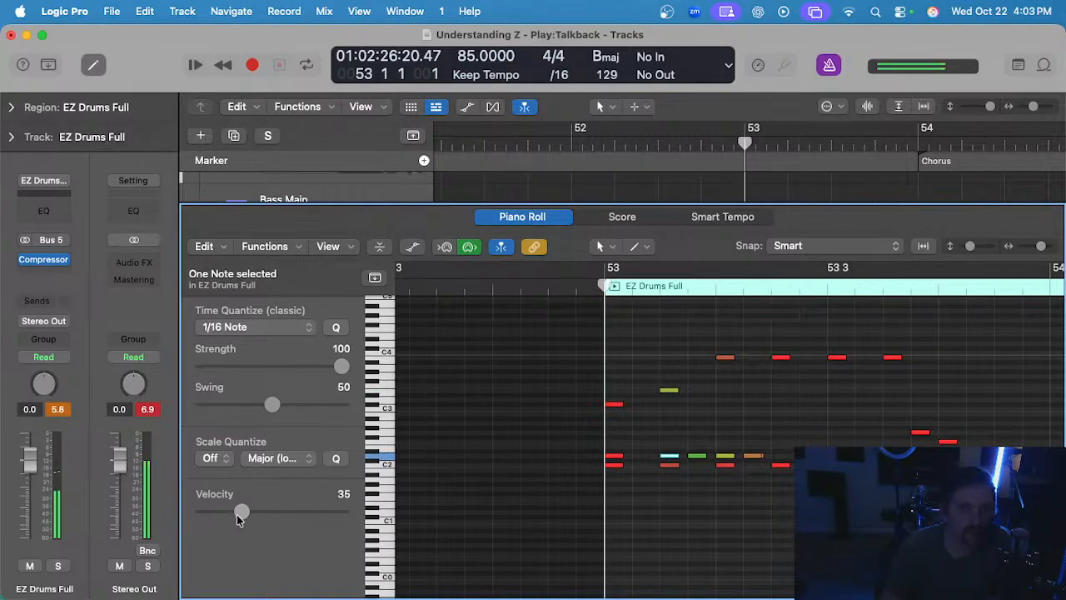
{"action": "left_click", "coordinate": [697, 456]}
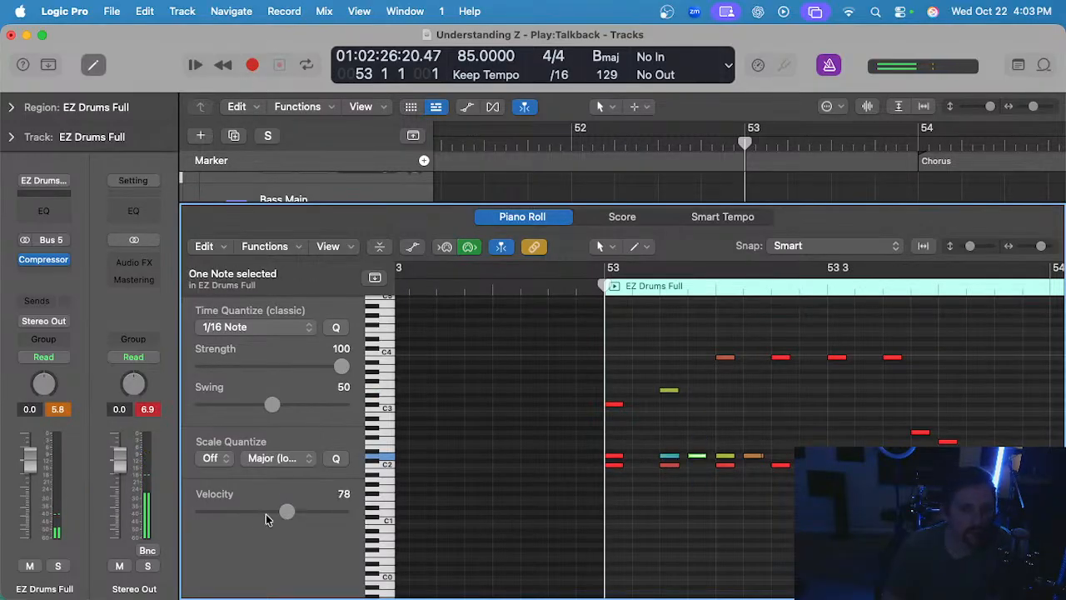
{"action": "left_click", "coordinate": [725, 456]}
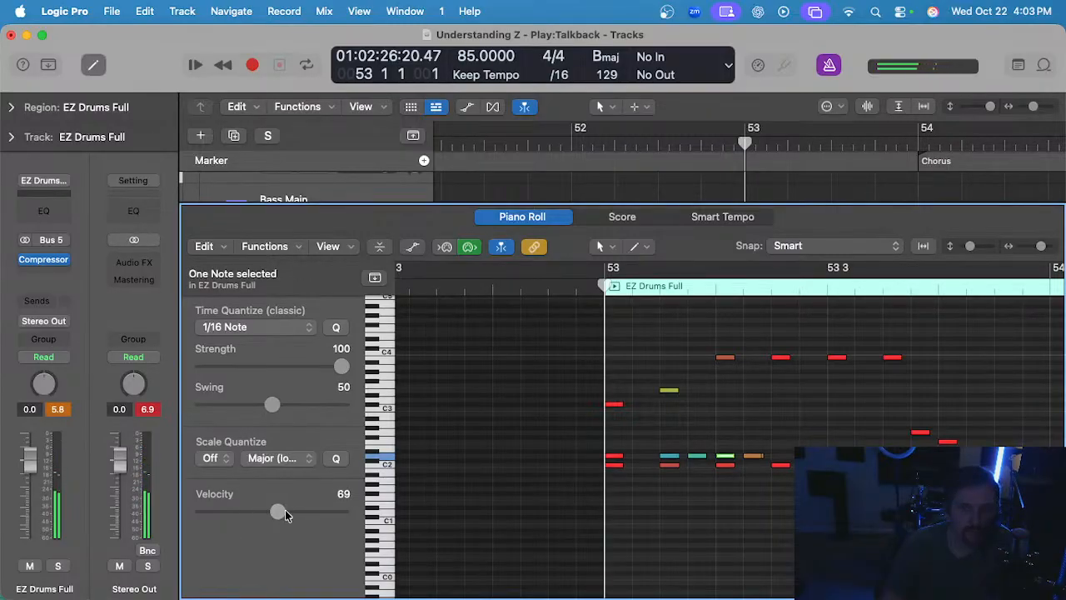
{"action": "left_click", "coordinate": [754, 458]}
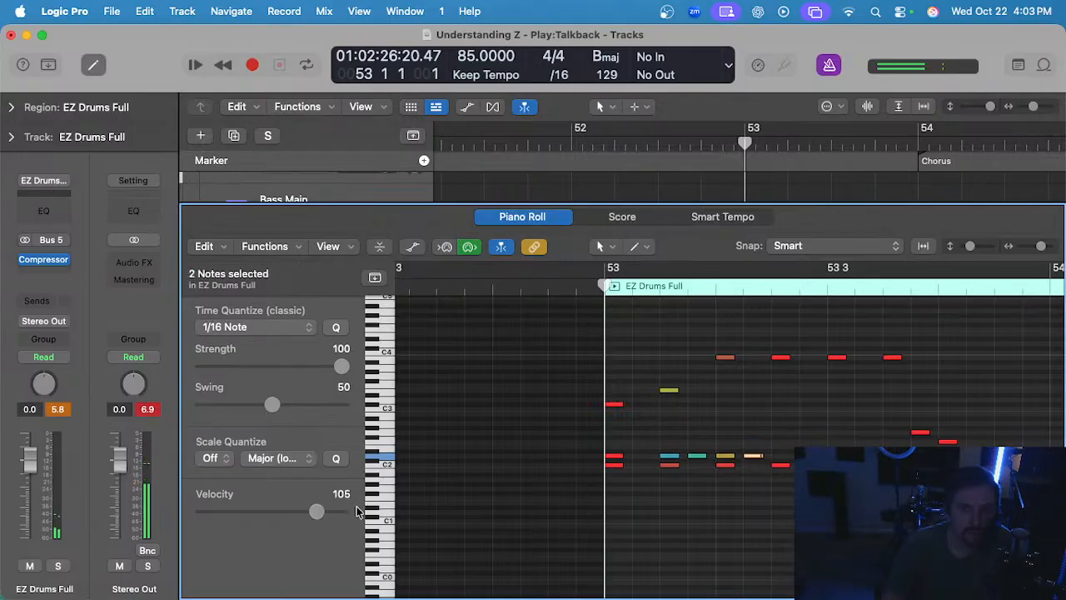
{"action": "key", "text": "space"}
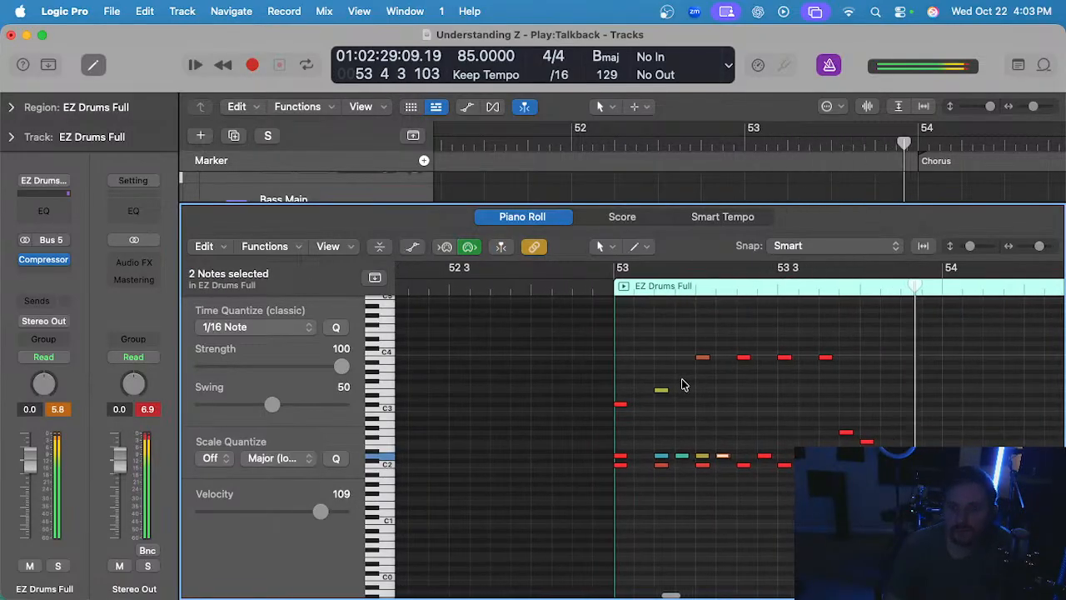
- Close the Piano Roll and delete the part of the track 40 drum region beyond the Chorus marker at bar 54
{"action": "key", "text": "p"}
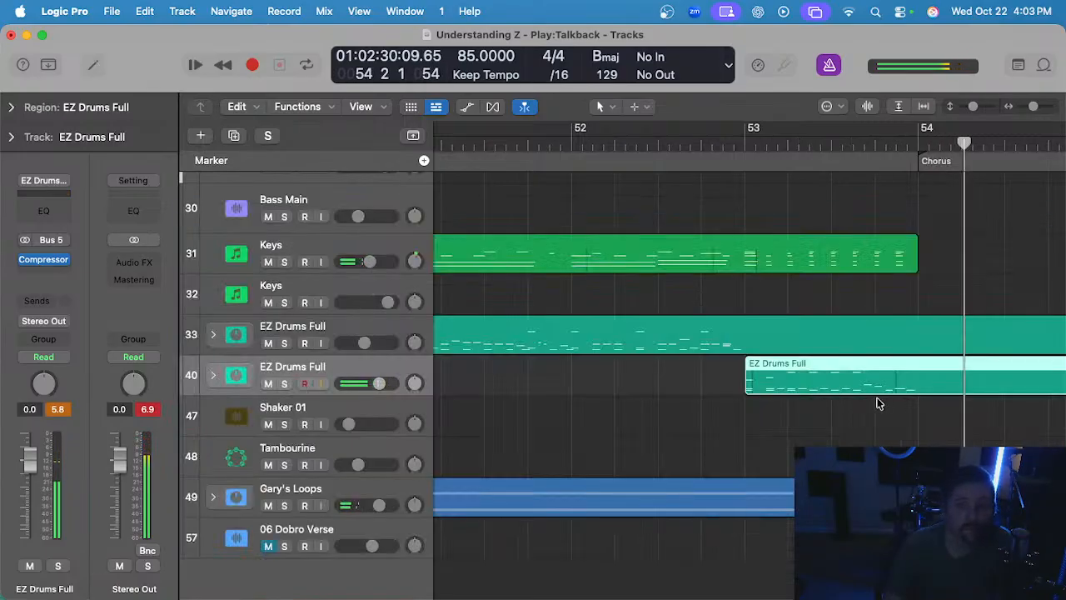
{"action": "key", "text": "super+Left"}
{"action": "left_click_drag", "start_coordinate": [836, 381], "coordinate": [997, 376]}
{"action": "key", "text": "Delete"}
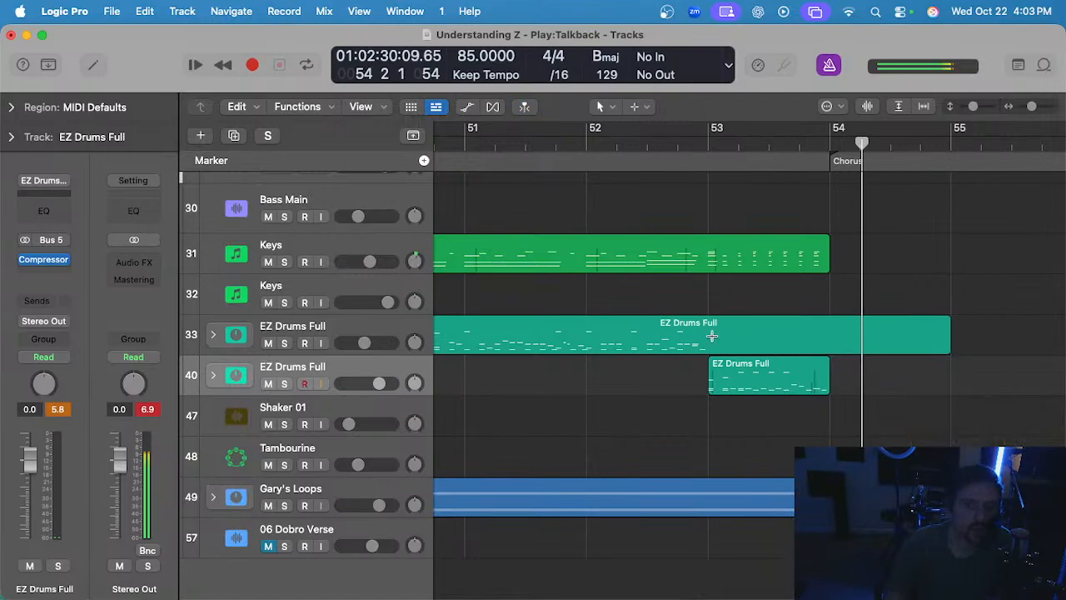
- Delete the empty end of the track 33 drum region from bar 53 and move the one-bar fill from track 40 into its place
{"action": "left_click_drag", "start_coordinate": [712, 336], "coordinate": [995, 339]}
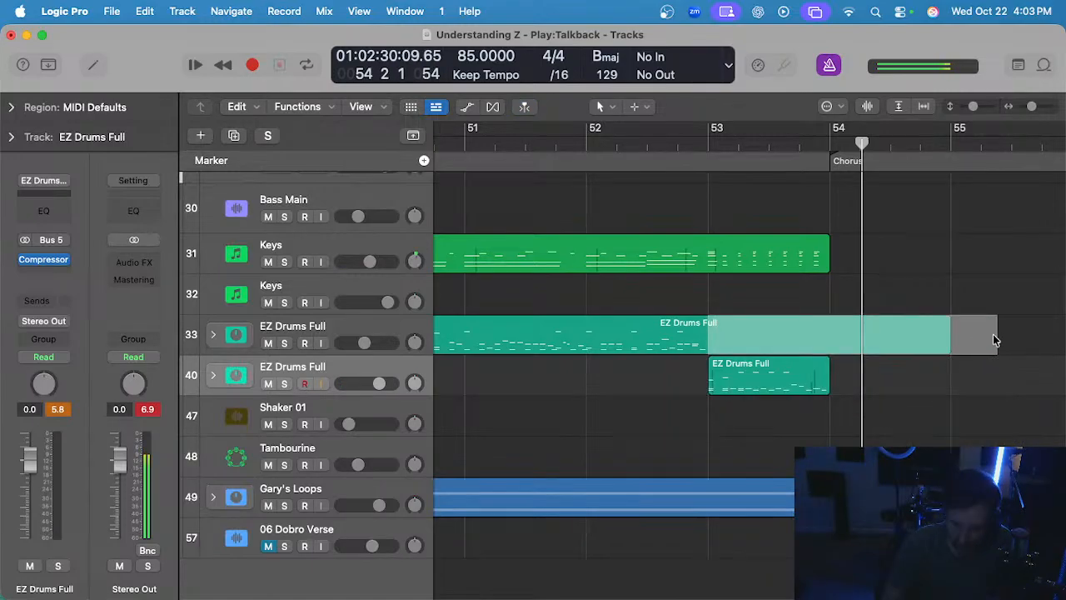
{"action": "key", "text": "Delete"}
{"action": "left_click_drag", "start_coordinate": [796, 368], "coordinate": [797, 342]}
{"action": "key", "text": "z"}
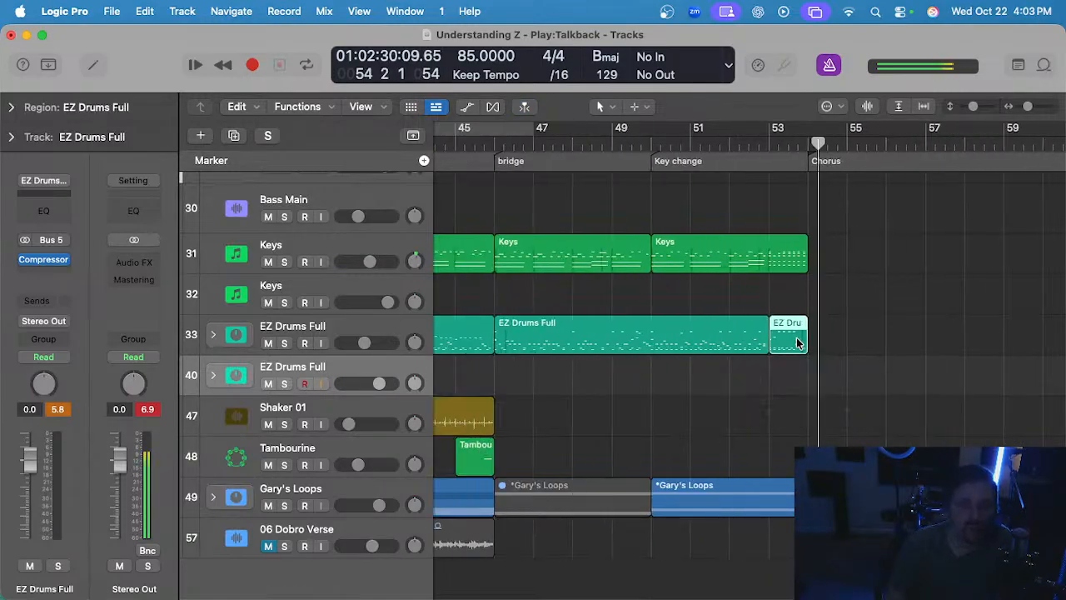
- Play the arrangement from the bridge marker through the key change and replay it from bar 51
{"action": "left_click", "coordinate": [495, 145]}
{"action": "key", "text": "space"}
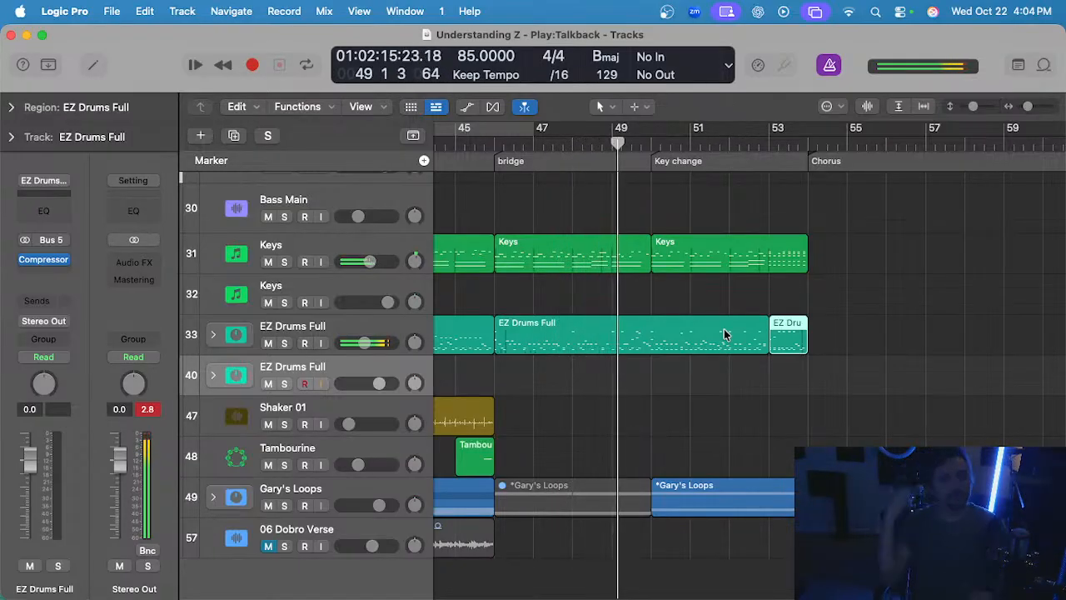
{"action": "scroll", "coordinate": [665, 343], "scroll_direction": "down", "scroll_amount": 1}
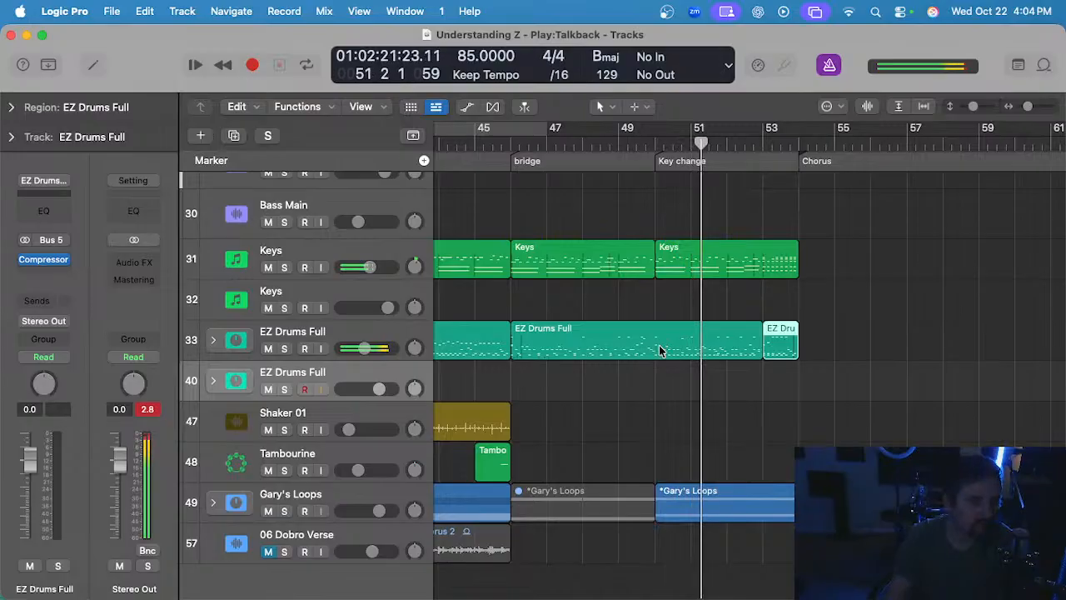
{"action": "left_click", "coordinate": [738, 405]}
{"action": "scroll", "coordinate": [737, 404], "scroll_direction": "up", "scroll_amount": 2}
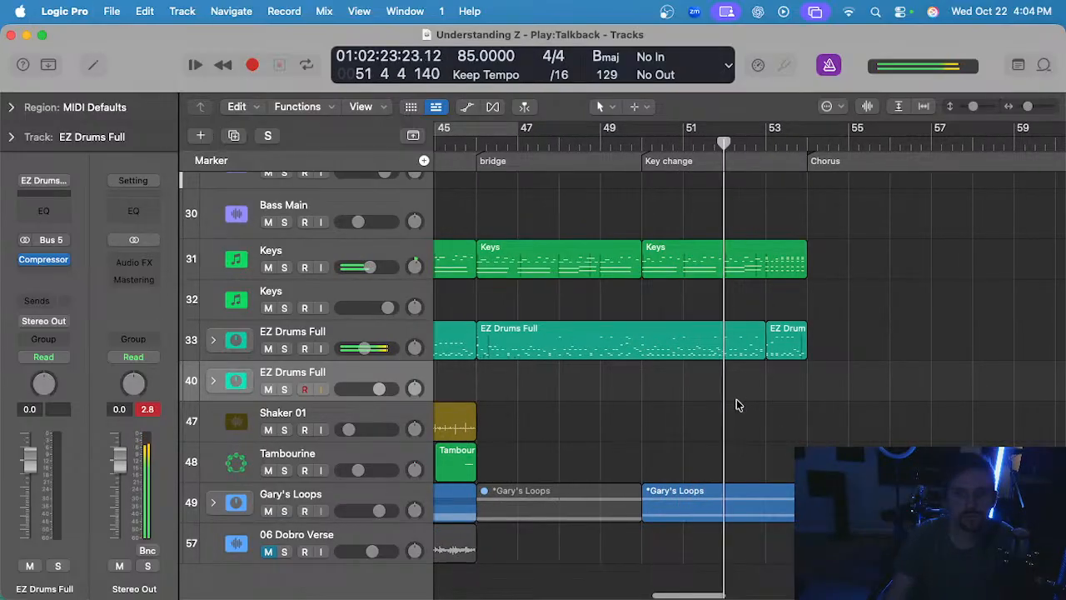
{"action": "left_click", "coordinate": [684, 142]}
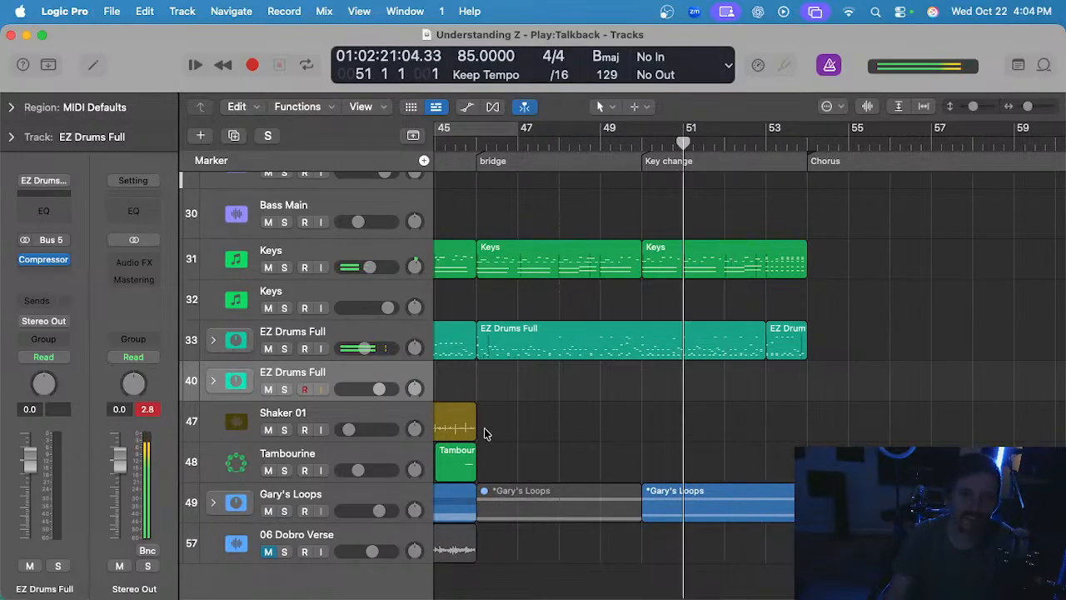
- Open the track 33 drum region in the Piano Roll and move the C2 kick just before beat 4 of bar 51 to 51 3 4 1
{"action": "left_click", "coordinate": [389, 334]}
{"action": "double_click", "coordinate": [692, 343]}
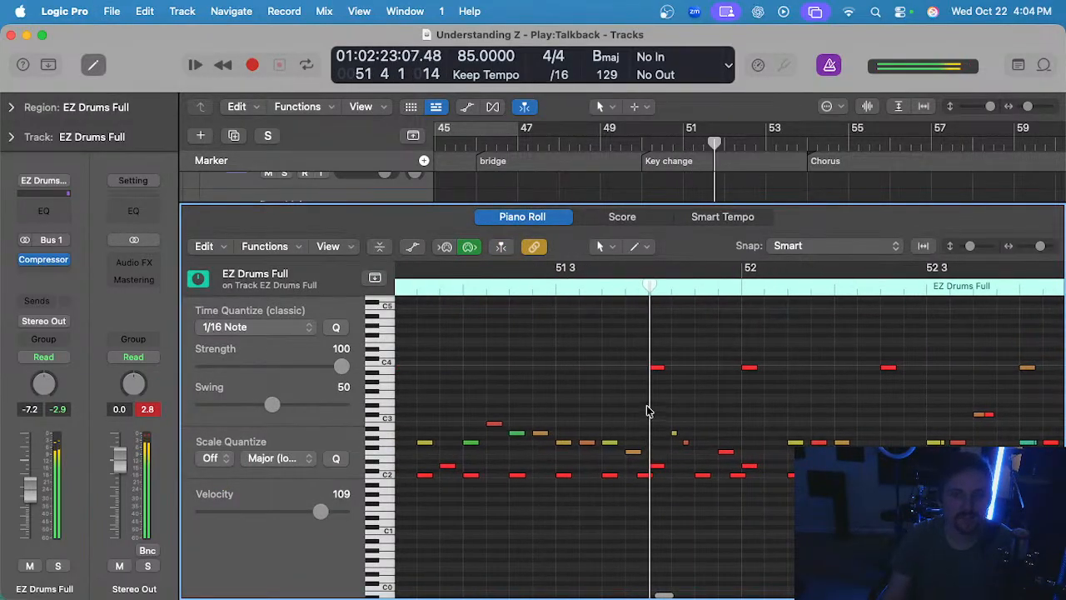
{"action": "key", "text": "super+Right"}
{"action": "left_click", "coordinate": [638, 480]}
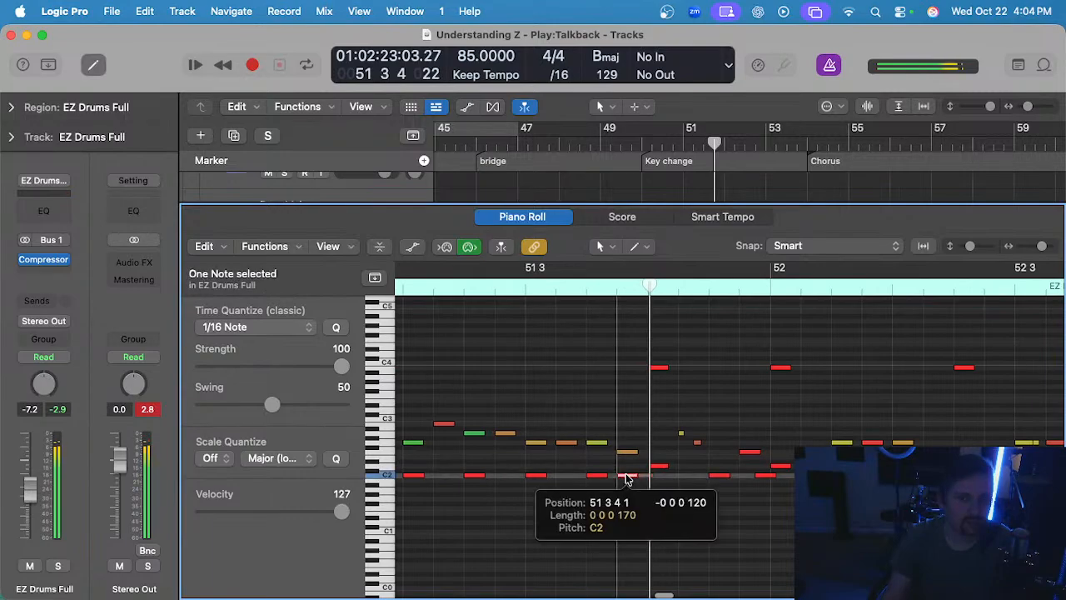
{"action": "key", "text": "super+Left"}
{"action": "scroll", "coordinate": [428, 279], "scroll_direction": "left", "scroll_amount": 2}
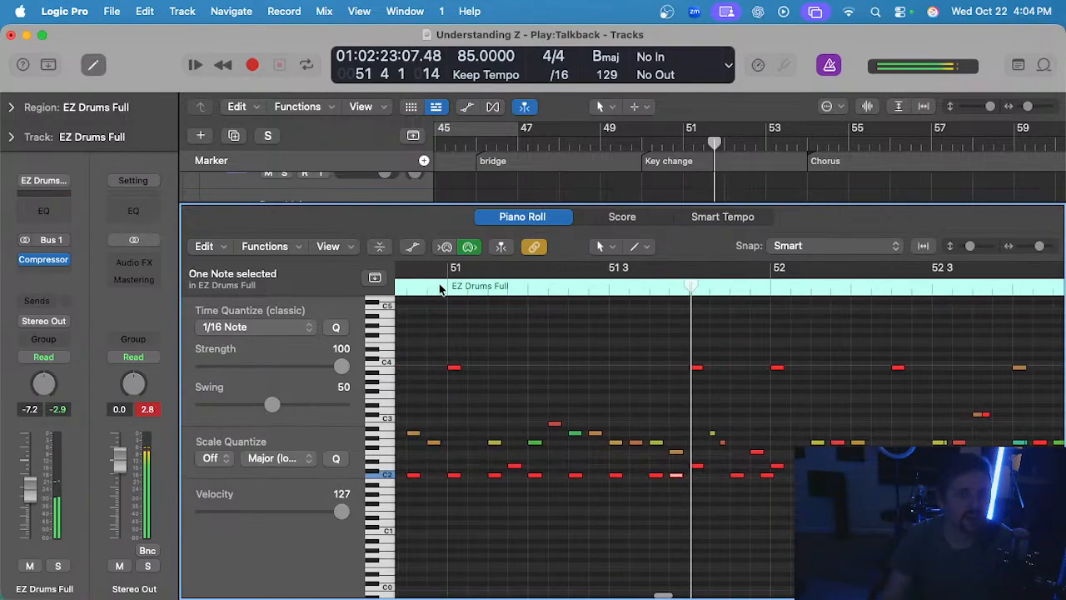
- Replay the track 33 drums from bar 51 to check the moved kick and the notes leading to bar 53
{"action": "double_click", "coordinate": [448, 285]}
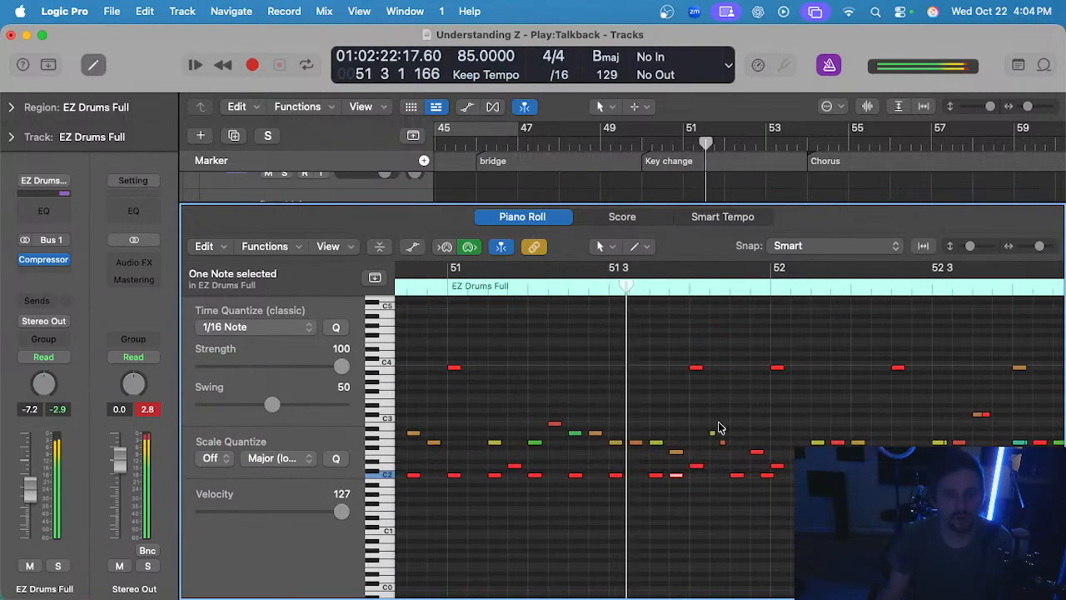
{"action": "scroll", "coordinate": [717, 423], "scroll_direction": "down", "scroll_amount": 1}
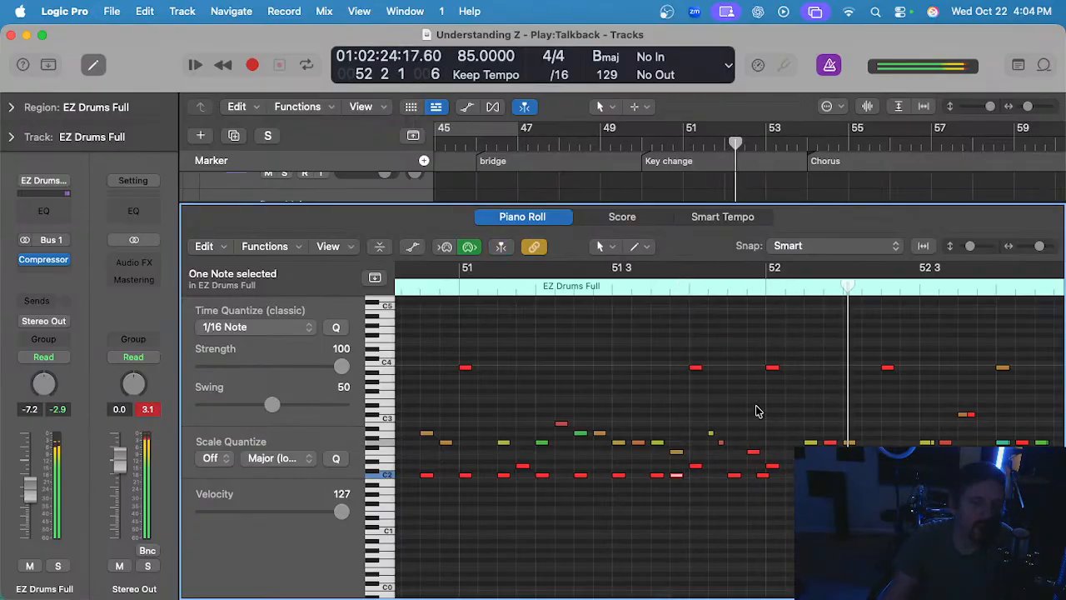
{"action": "scroll", "coordinate": [758, 410], "scroll_direction": "down", "scroll_amount": 1}
{"action": "scroll", "coordinate": [757, 409], "scroll_direction": "right", "scroll_amount": 5}
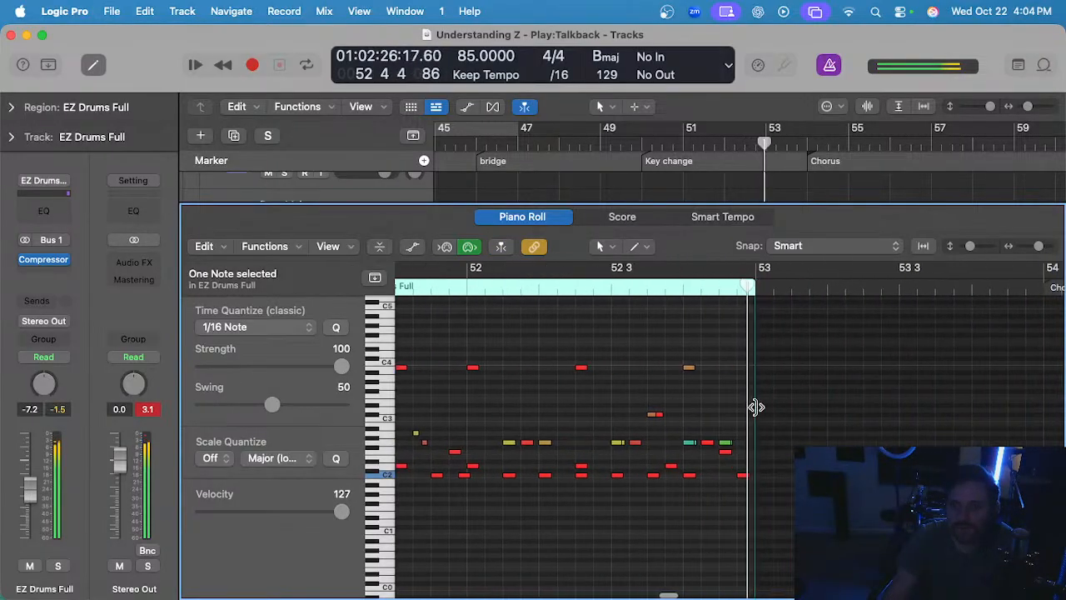
- Close the Piano Roll and replay the drum fill from bar 53 in the arrangement
{"action": "key", "text": "p"}
{"action": "scroll", "coordinate": [755, 410], "scroll_direction": "down", "scroll_amount": 1}
{"action": "left_click", "coordinate": [790, 391]}
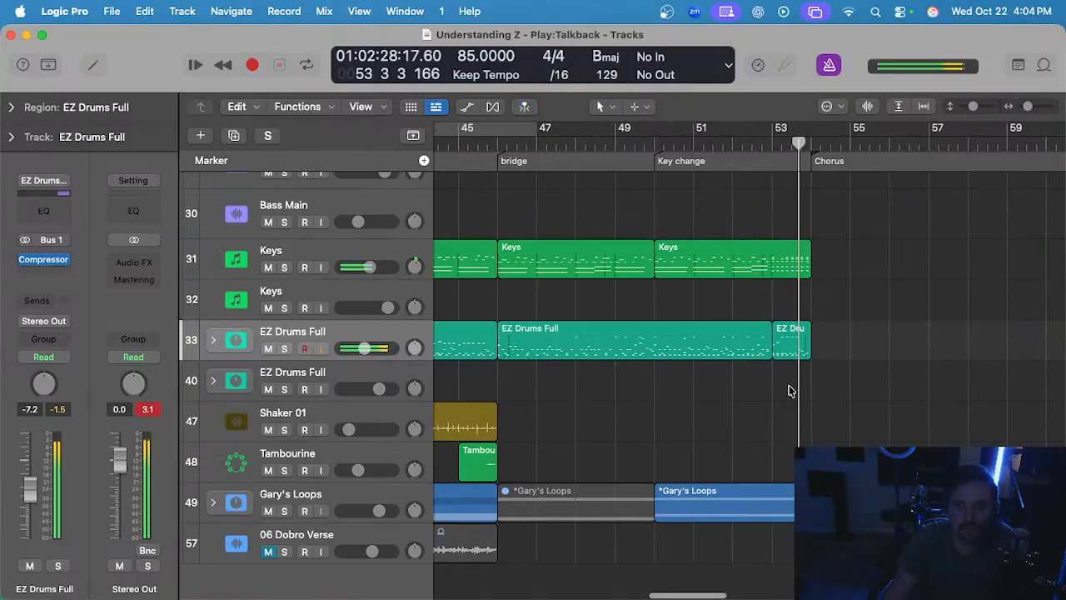
{"action": "scroll", "coordinate": [786, 395], "scroll_direction": "up", "scroll_amount": 2}
{"action": "left_click", "coordinate": [783, 139]}
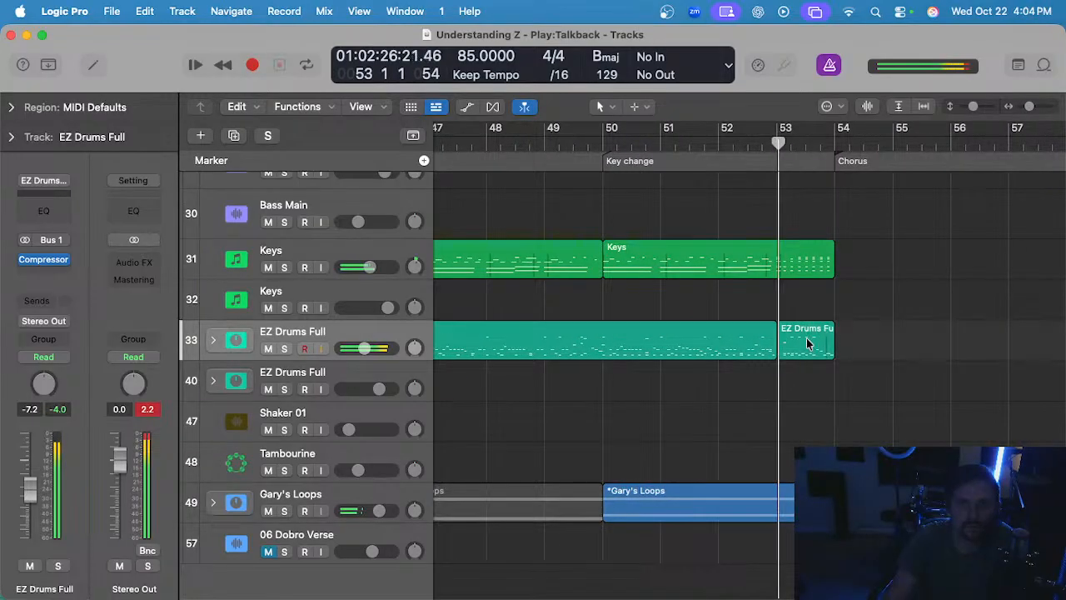
- Open the track 33 bar 53 fill in the Piano Roll, raise the note at 53 3 4 1 to A2, and replay it
{"action": "left_click", "coordinate": [807, 346]}
{"action": "key", "text": "p"}
{"action": "scroll", "coordinate": [866, 409], "scroll_direction": "up", "scroll_amount": 2}
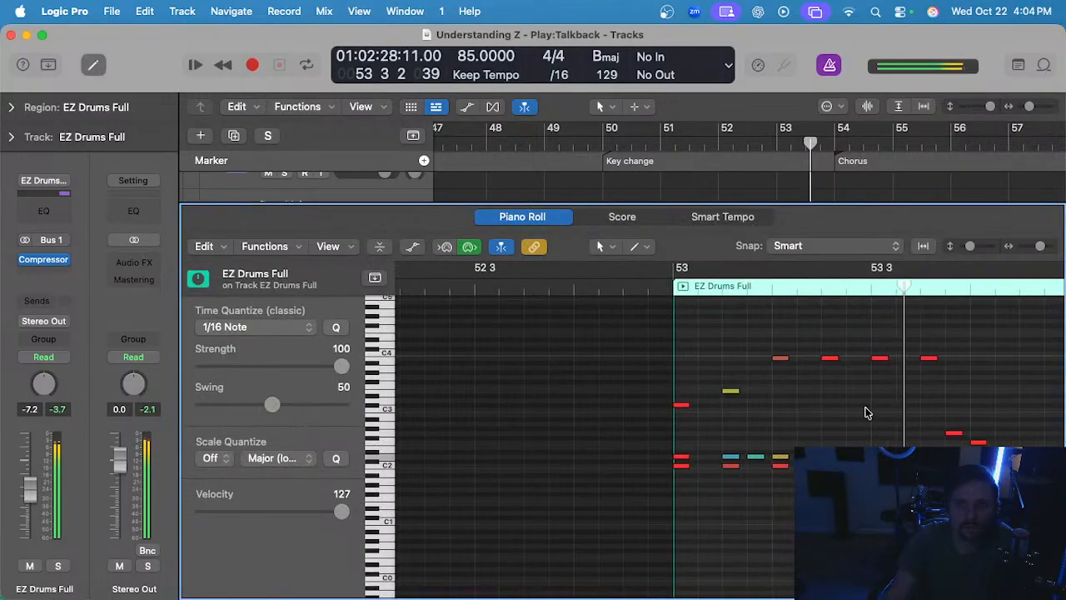
{"action": "scroll", "coordinate": [866, 410], "scroll_direction": "right", "scroll_amount": 6}
{"action": "key", "text": "space"}
{"action": "scroll", "coordinate": [866, 409], "scroll_direction": "left", "scroll_amount": 4}
{"action": "scroll", "coordinate": [766, 408], "scroll_direction": "left", "scroll_amount": 1}
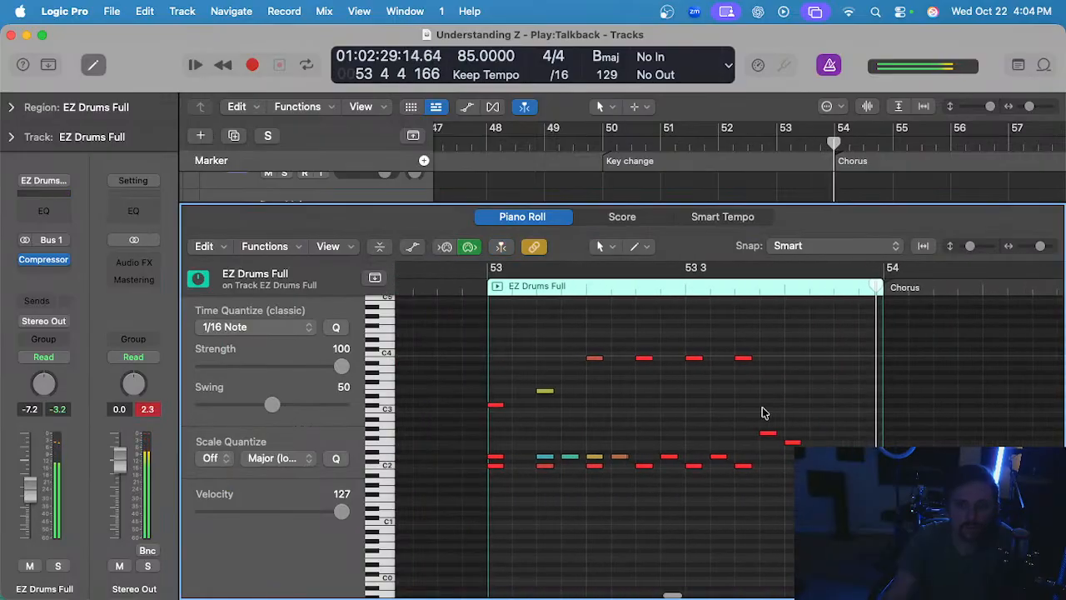
{"action": "left_click_drag", "start_coordinate": [769, 437], "coordinate": [767, 425]}
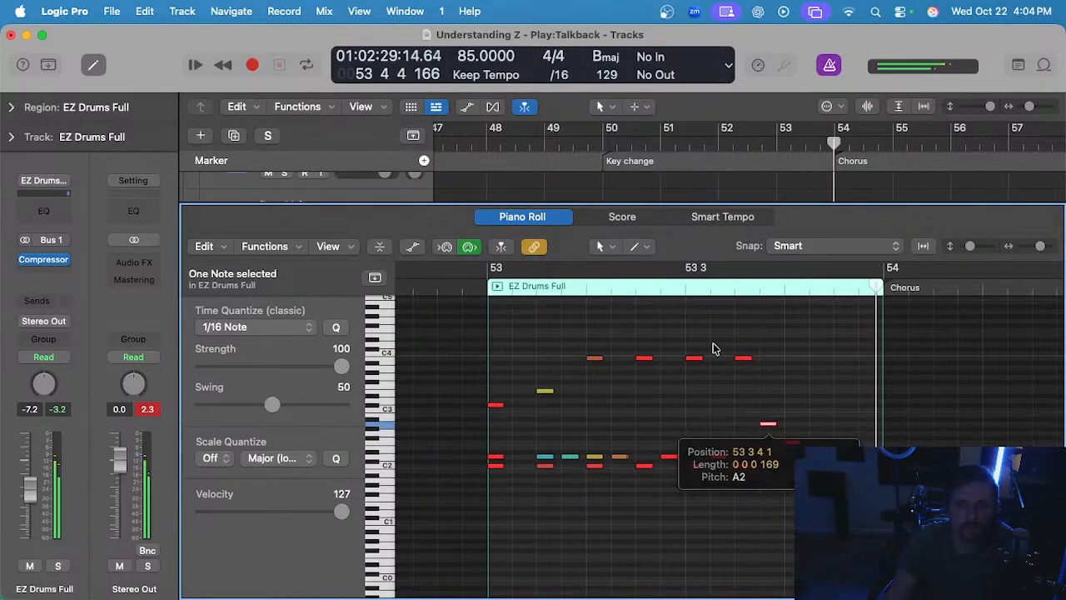
{"action": "left_click", "coordinate": [686, 287]}
{"action": "key", "text": "space"}
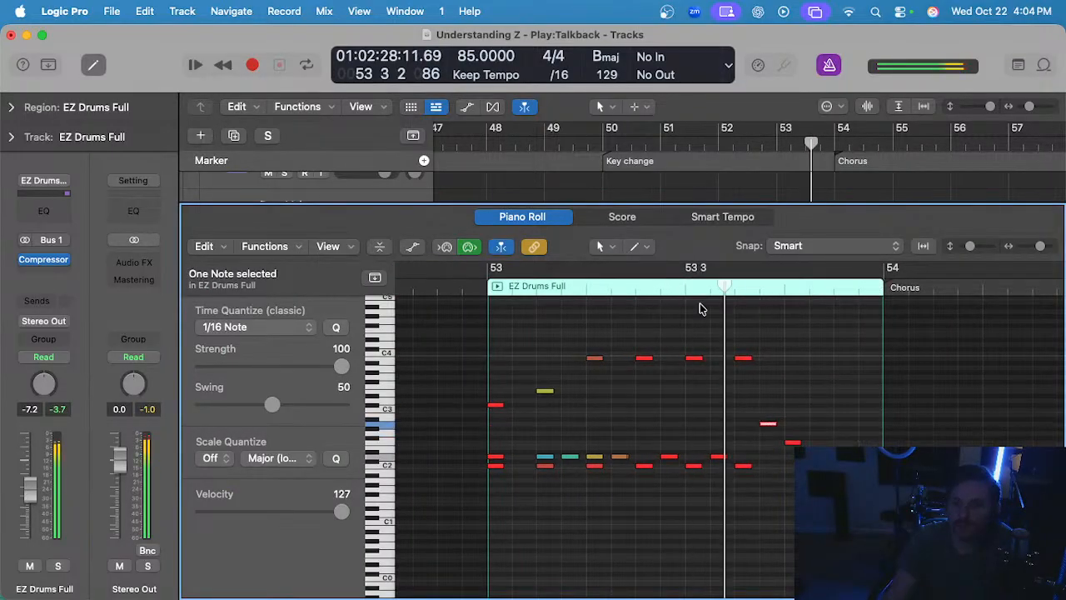
- Raise the following drum note on beat 4 of bar 53 to G2 and replay the end of the fill
{"action": "key", "text": "space"}
{"action": "left_click", "coordinate": [794, 386]}
{"action": "left_click_drag", "start_coordinate": [793, 438], "coordinate": [792, 432]}
{"action": "left_click", "coordinate": [667, 287]}
{"action": "key", "text": "space"}
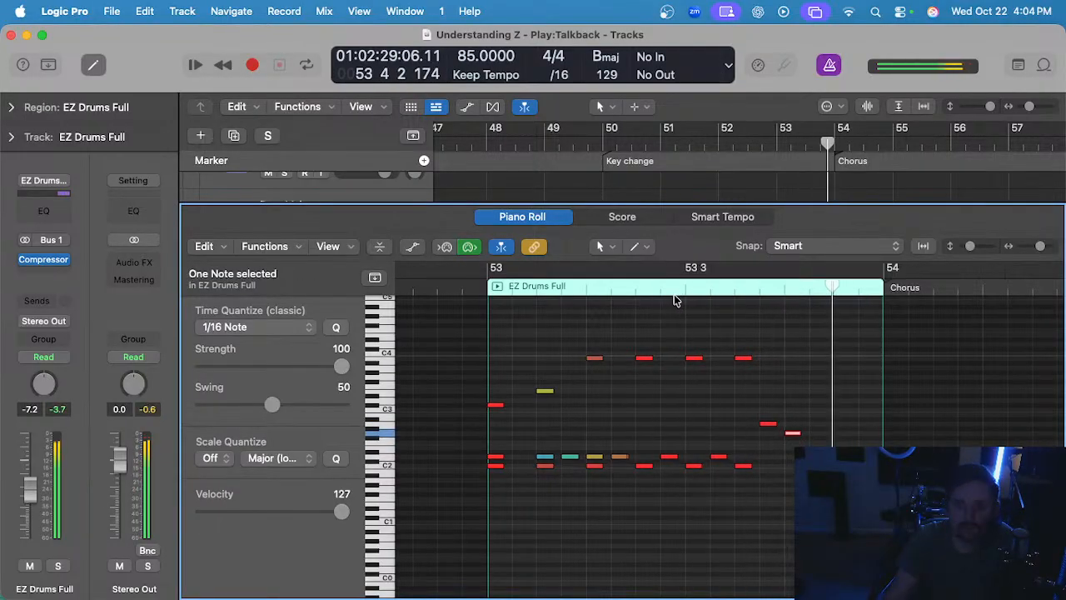
- Move the extra A2 note on beat 4 of bar 53 one sixteenth earlier and replay the fill
{"action": "scroll", "coordinate": [788, 432], "scroll_direction": "up", "scroll_amount": 2}
{"action": "left_click", "coordinate": [791, 431]}
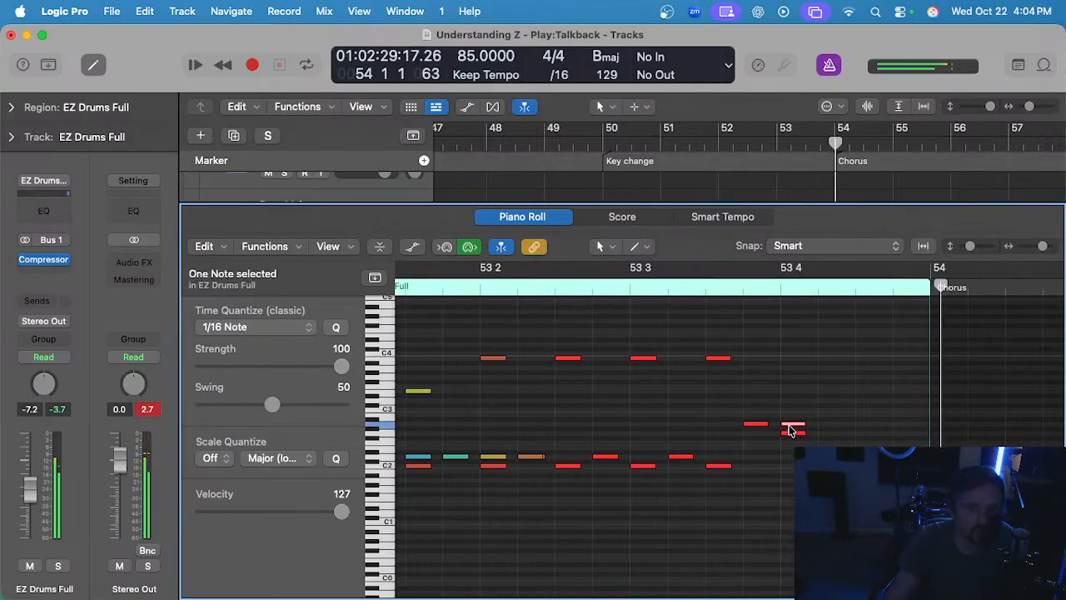
{"action": "left_click_drag", "start_coordinate": [792, 427], "coordinate": [754, 426]}
{"action": "scroll", "coordinate": [754, 425], "scroll_direction": "down", "scroll_amount": 3}
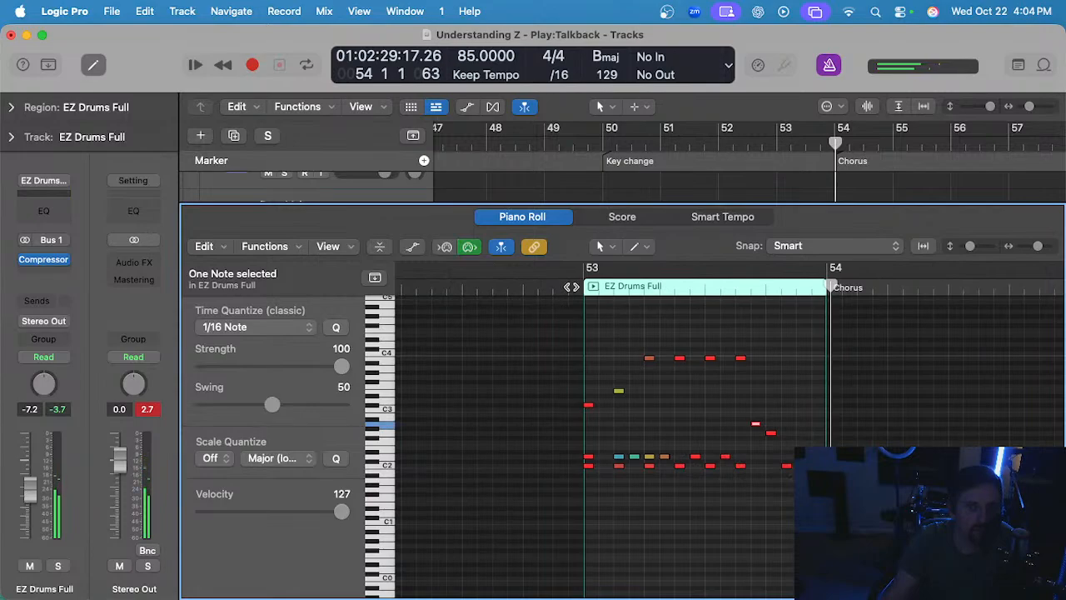
{"action": "scroll", "coordinate": [704, 361], "scroll_direction": "up", "scroll_amount": 2}
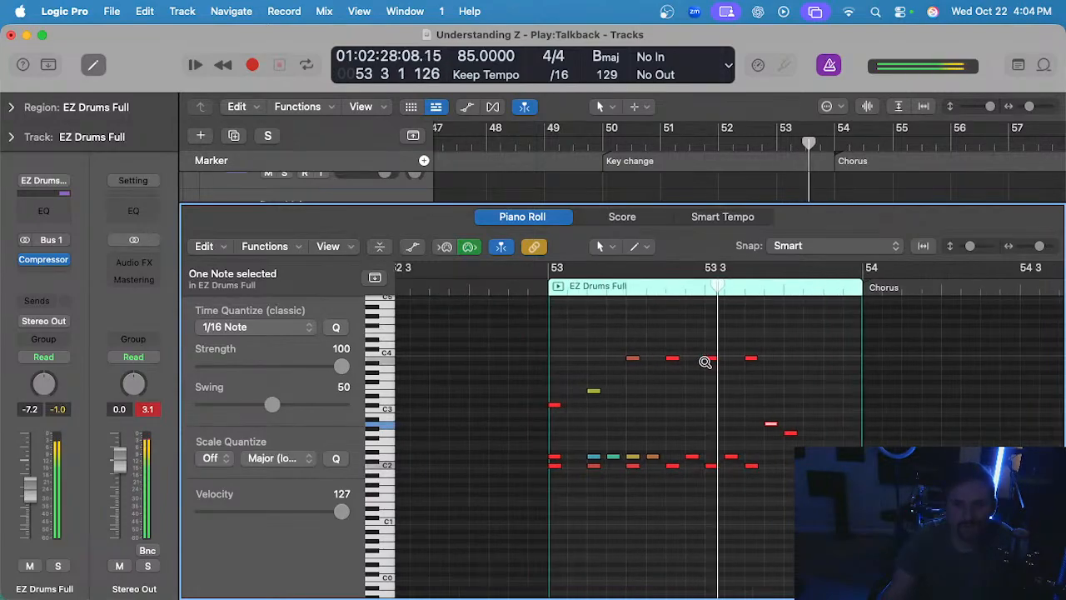
{"action": "scroll", "coordinate": [704, 361], "scroll_direction": "up", "scroll_amount": 1}
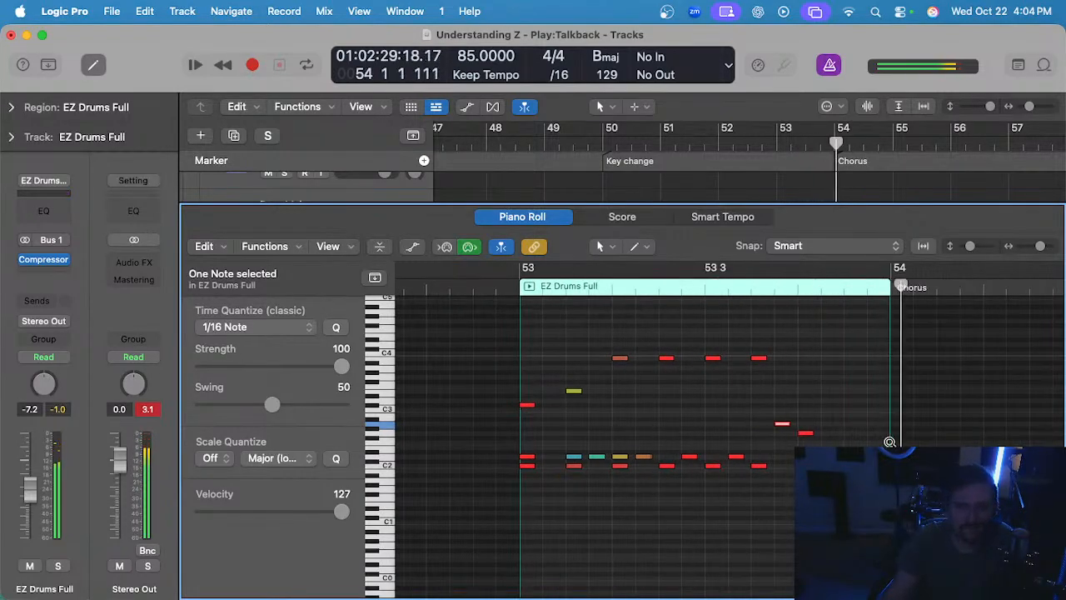
- Select the two closely spaced D2 notes near the end of bar 53 and replay the fill into the Chorus
{"action": "scroll", "coordinate": [889, 441], "scroll_direction": "up", "scroll_amount": 3}
{"action": "left_click_drag", "start_coordinate": [756, 434], "coordinate": [791, 466]}
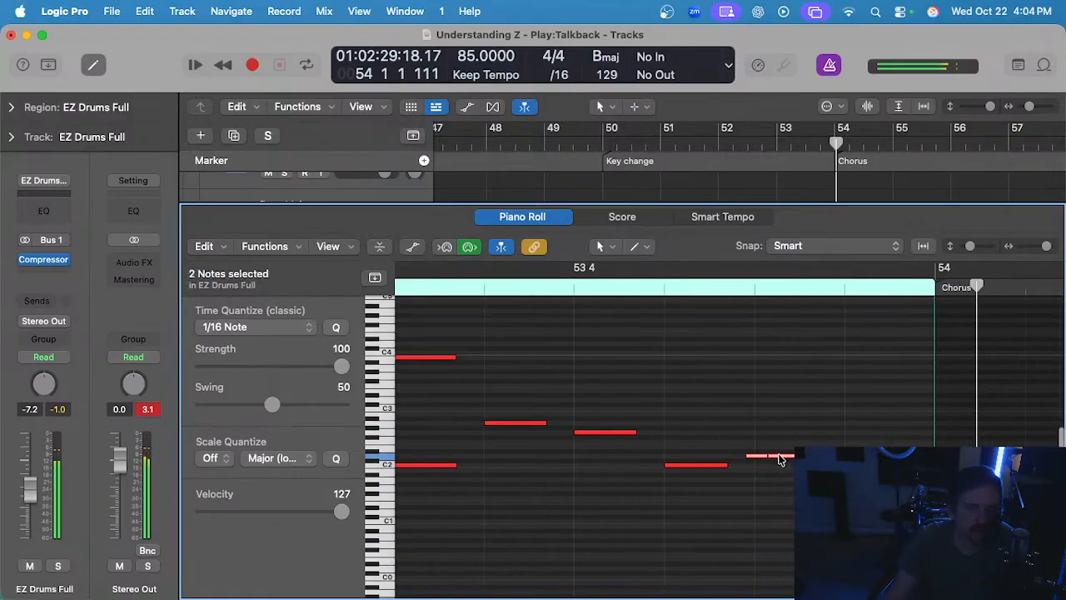
{"action": "left_click", "coordinate": [780, 460]}
{"action": "scroll", "coordinate": [647, 322], "scroll_direction": "down", "scroll_amount": 3}
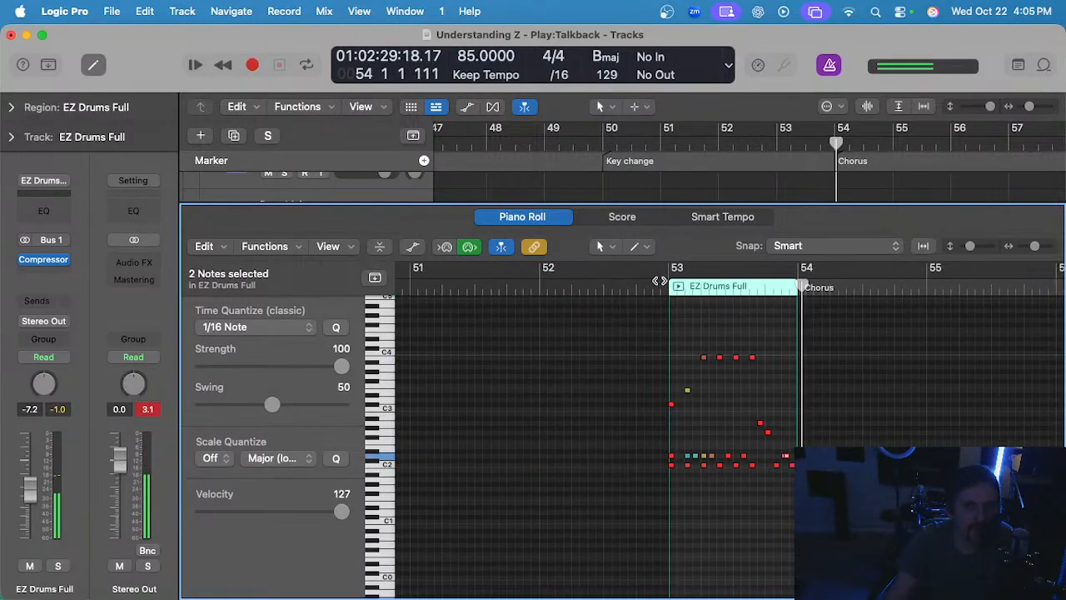
{"action": "scroll", "coordinate": [678, 333], "scroll_direction": "up", "scroll_amount": 5}
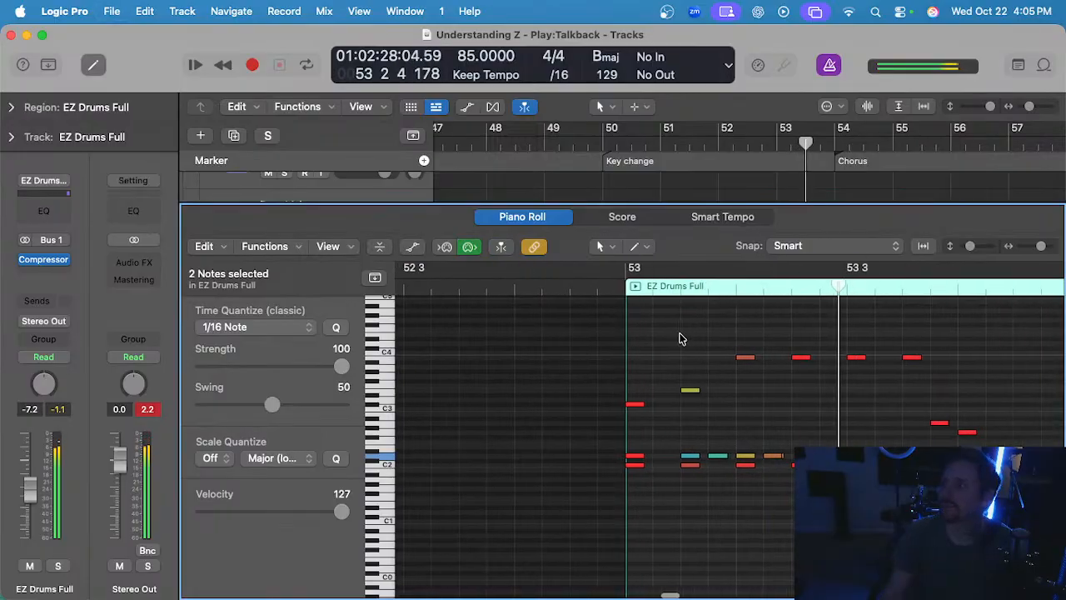
{"action": "scroll", "coordinate": [682, 338], "scroll_direction": "left", "scroll_amount": 1}
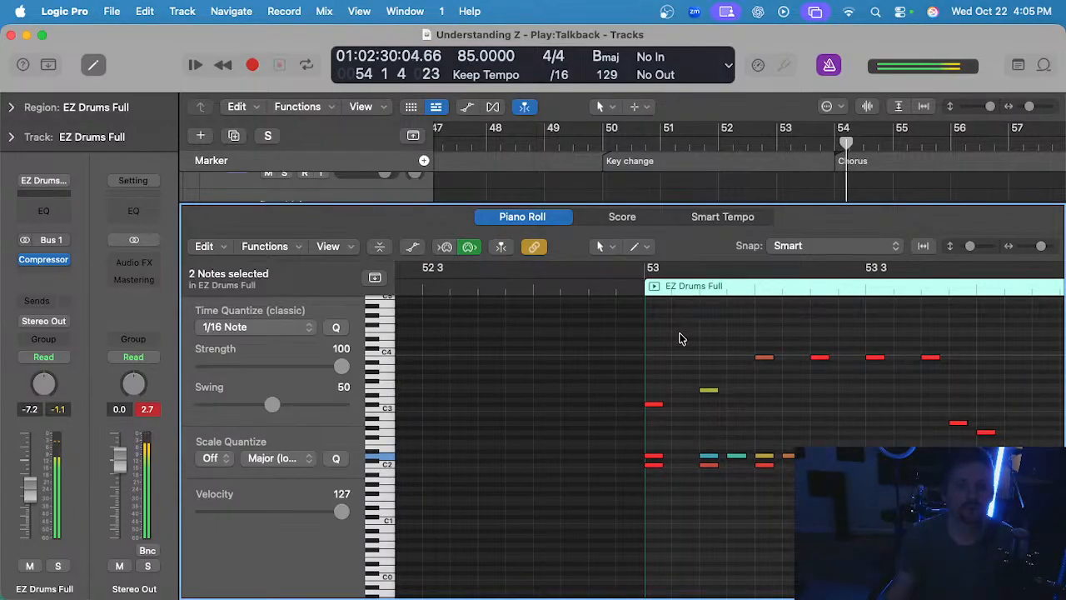
- Close the Piano Roll and play the arrangement from the Key change marker at bar 50
{"action": "key", "text": "space"}
{"action": "key", "text": "s"}
{"action": "key", "text": "p"}
{"action": "key", "text": "s"}
{"action": "scroll", "coordinate": [738, 342], "scroll_direction": "down", "scroll_amount": 1}
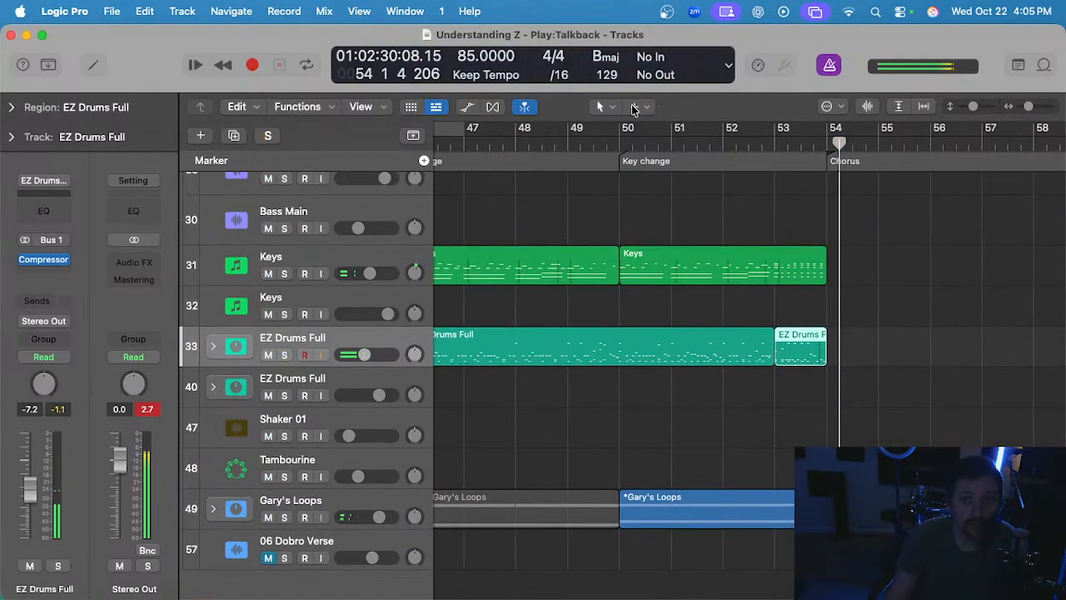
{"action": "left_click", "coordinate": [624, 142]}
{"action": "scroll", "coordinate": [624, 264], "scroll_direction": "up", "scroll_amount": 4}
{"action": "scroll", "coordinate": [627, 260], "scroll_direction": "down", "scroll_amount": 1}
{"action": "scroll", "coordinate": [627, 259], "scroll_direction": "up", "scroll_amount": 1}
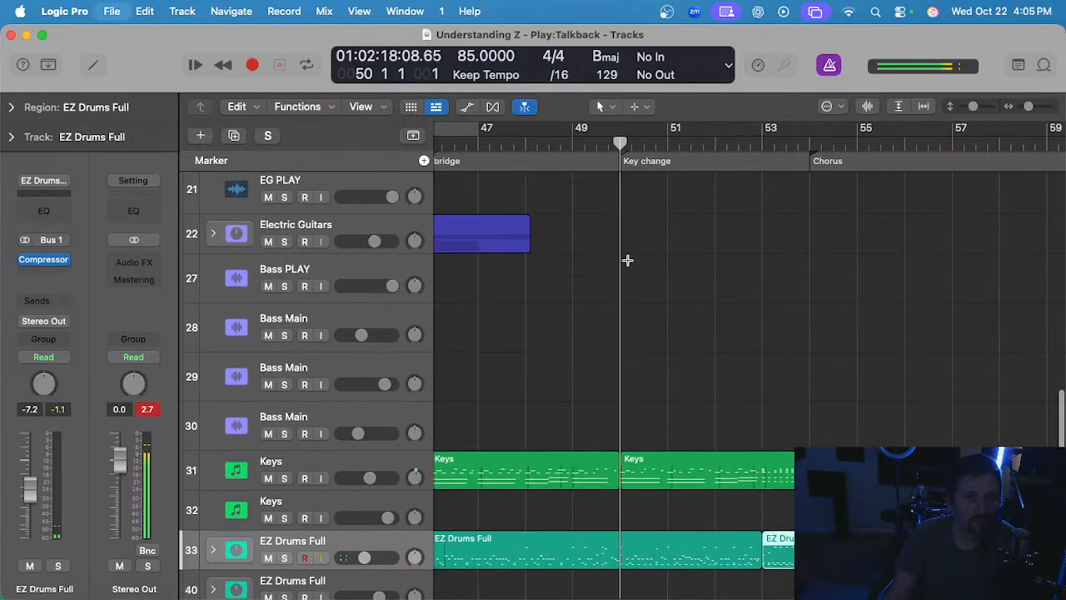
{"action": "scroll", "coordinate": [627, 259], "scroll_direction": "up", "scroll_amount": 4}
{"action": "scroll", "coordinate": [627, 260], "scroll_direction": "down", "scroll_amount": 10}
{"action": "scroll", "coordinate": [627, 260], "scroll_direction": "up", "scroll_amount": 1}
{"action": "key", "text": "space"}
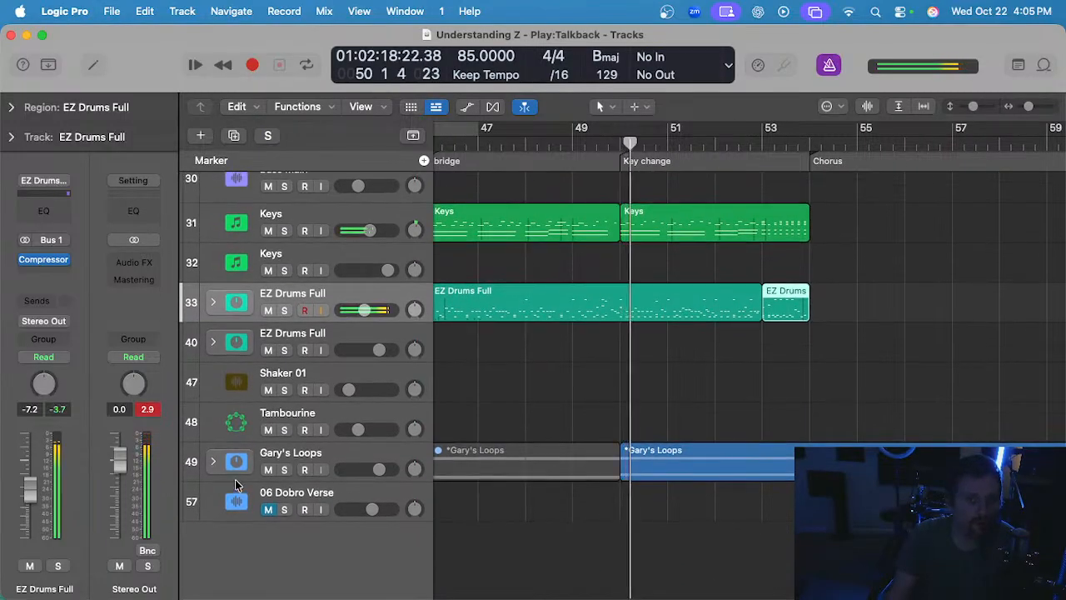
- Expand the Gary's Loops stack, select both 01 Banjo Bridge regions, and unmute the 01 Banjo Bridge track
{"action": "left_click", "coordinate": [213, 462]}
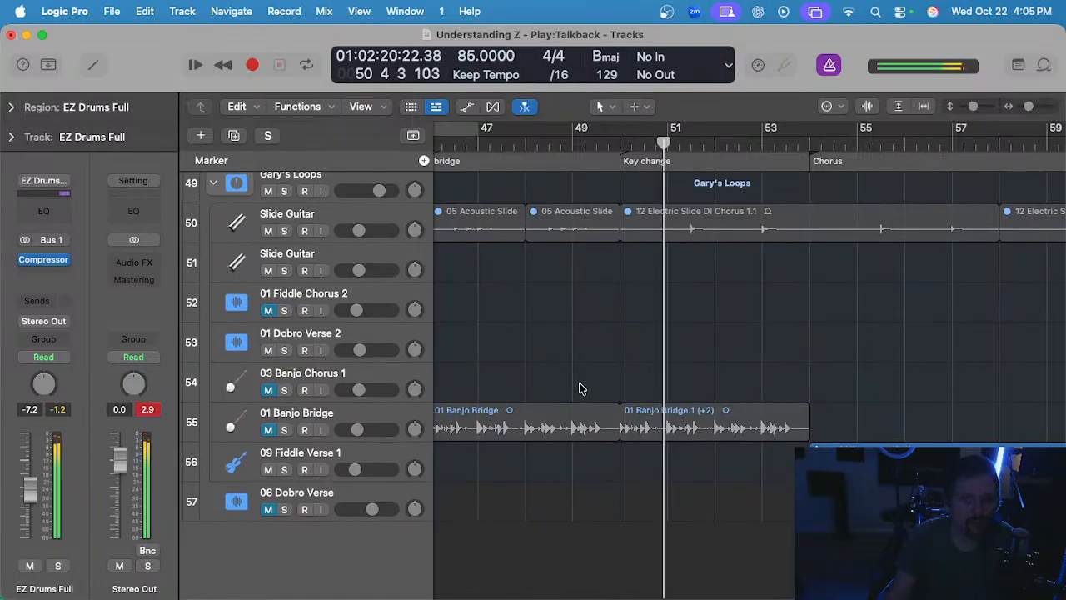
{"action": "left_click", "coordinate": [641, 412]}
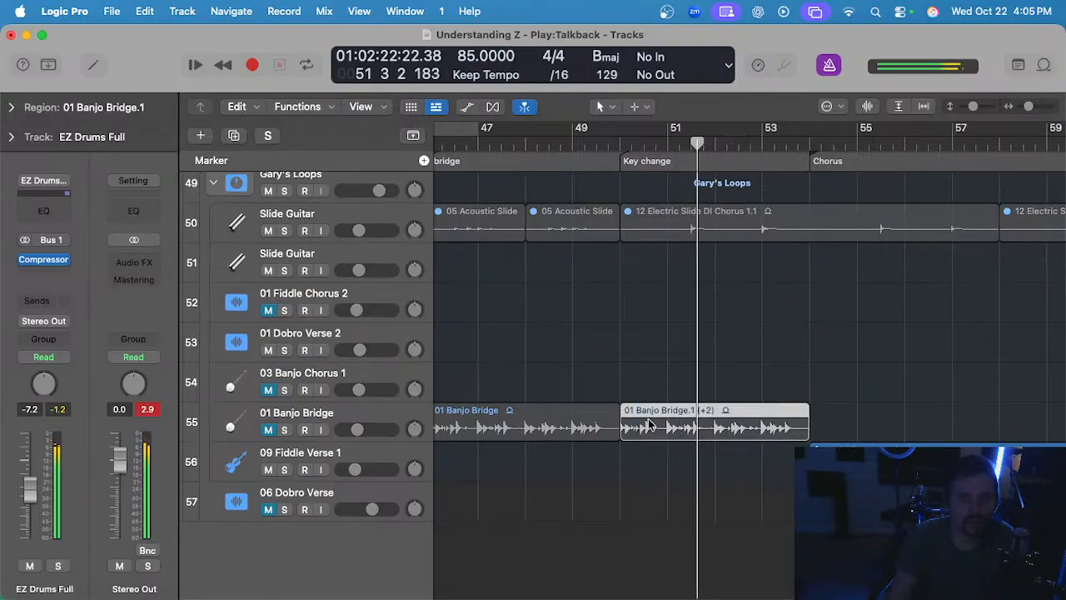
{"action": "scroll", "coordinate": [650, 425], "scroll_direction": "left", "scroll_amount": 3}
{"action": "left_click", "coordinate": [591, 420], "text": "shift"}
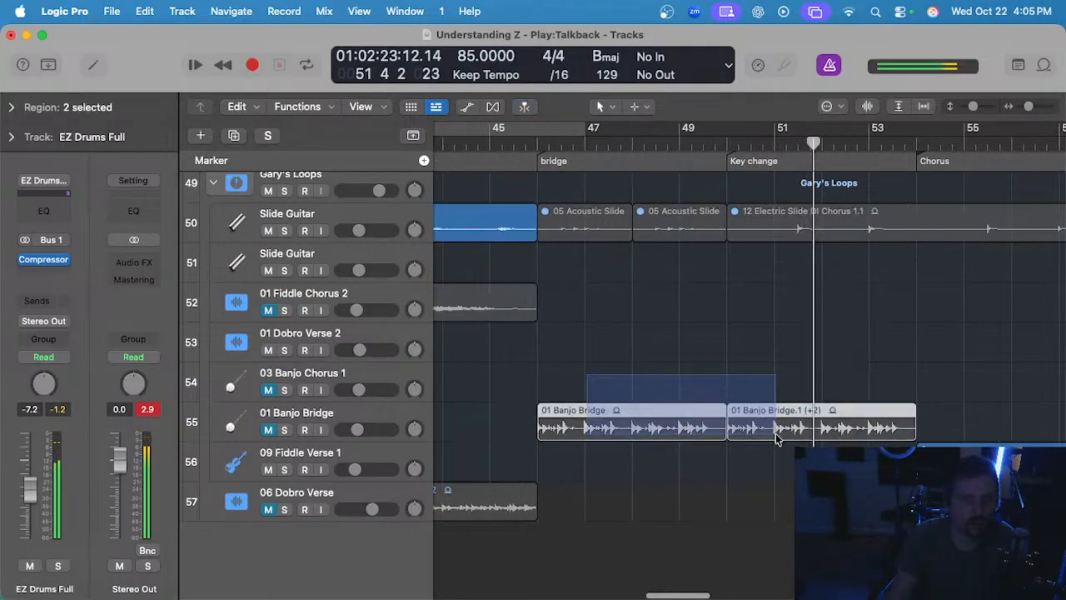
{"action": "left_click", "coordinate": [268, 429]}
- Turn off the metronome and play from the bridge marker at bar 46, soloing the 01 Banjo Bridge track
{"action": "left_click", "coordinate": [539, 144]}
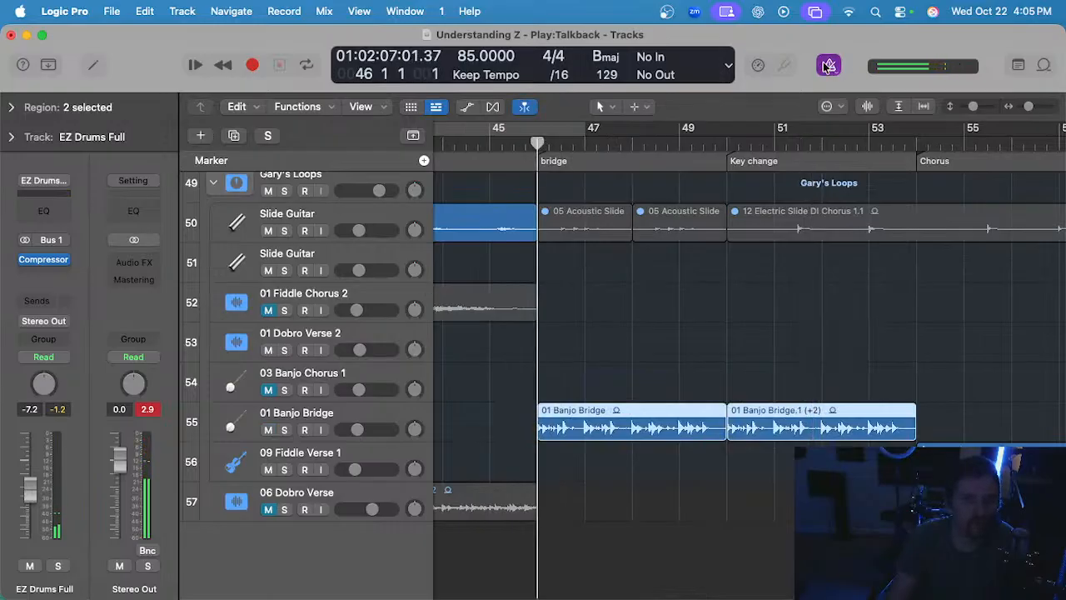
{"action": "left_click", "coordinate": [825, 64]}
{"action": "key", "text": "space"}
{"action": "left_click", "coordinate": [363, 404]}
{"action": "key", "text": "s"}
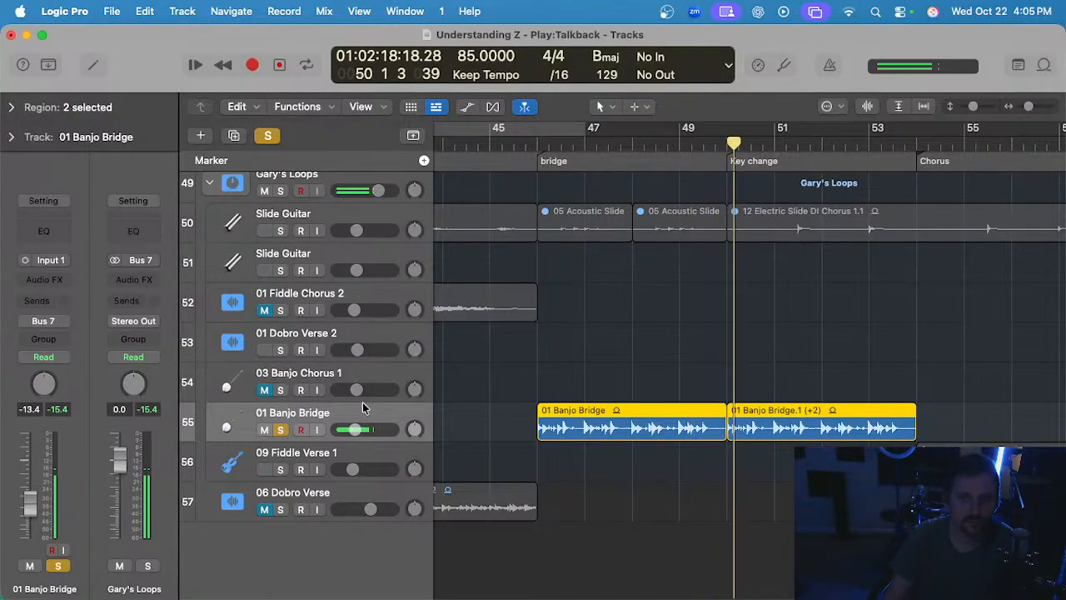
- Mute both 01 Banjo Bridge regions from bar 46 to bar 54 on track 55
{"action": "left_click", "coordinate": [613, 352]}
{"action": "key", "text": "super+Left"}
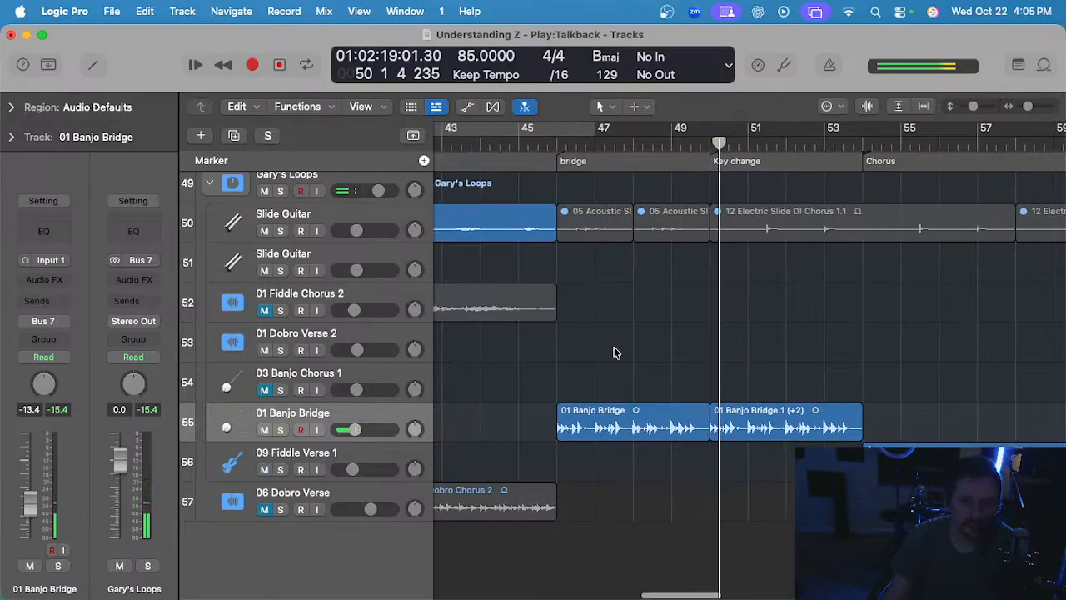
{"action": "left_click_drag", "start_coordinate": [613, 363], "coordinate": [806, 414]}
{"action": "scroll", "coordinate": [703, 376], "scroll_direction": "left", "scroll_amount": 1}
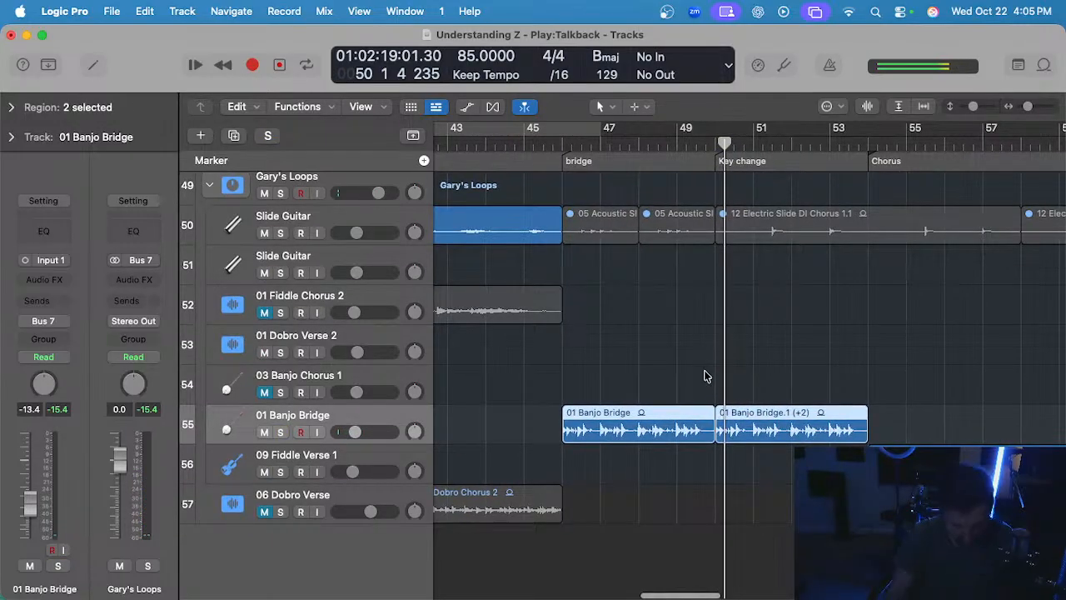
{"action": "key", "text": "ctrl+m"}
{"action": "key", "text": "super+Left"}
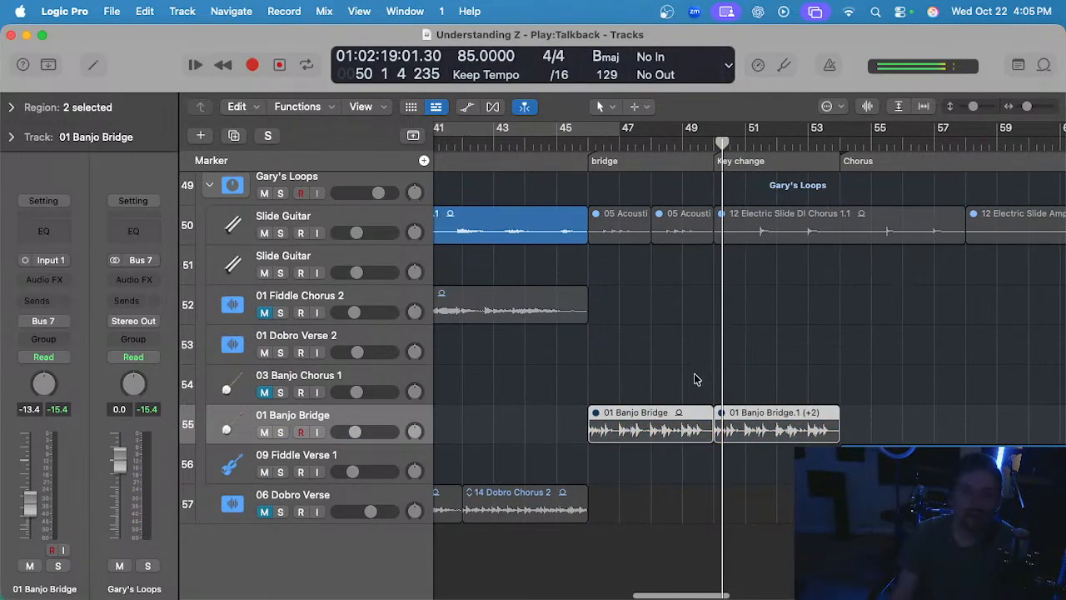
- Move the playhead to the bridge marker at bar 46 and clear the region selection
{"action": "scroll", "coordinate": [691, 375], "scroll_direction": "up", "scroll_amount": 8}
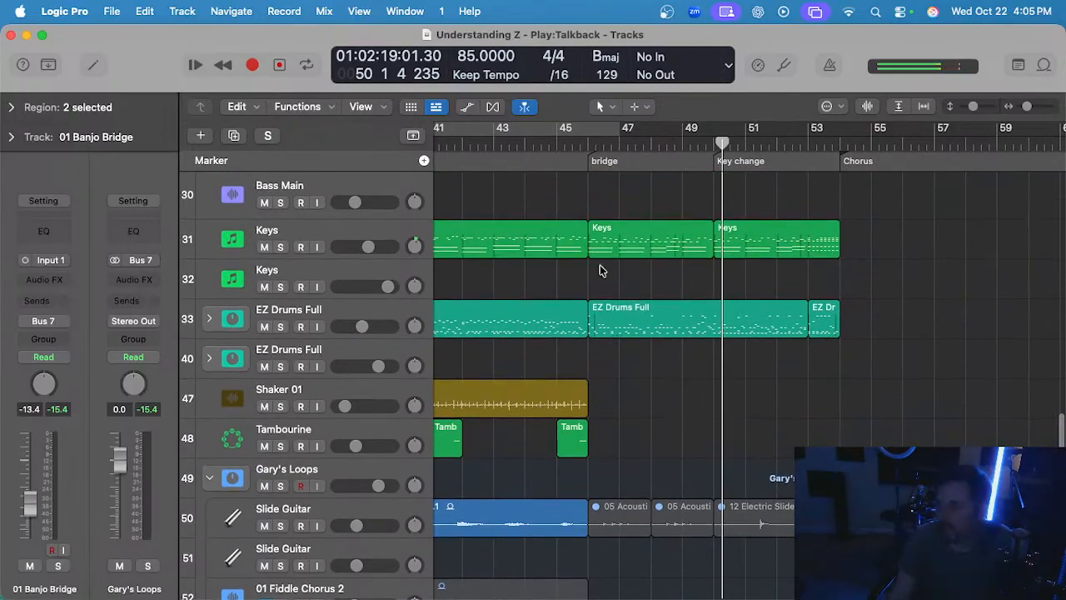
{"action": "scroll", "coordinate": [595, 298], "scroll_direction": "up", "scroll_amount": 3}
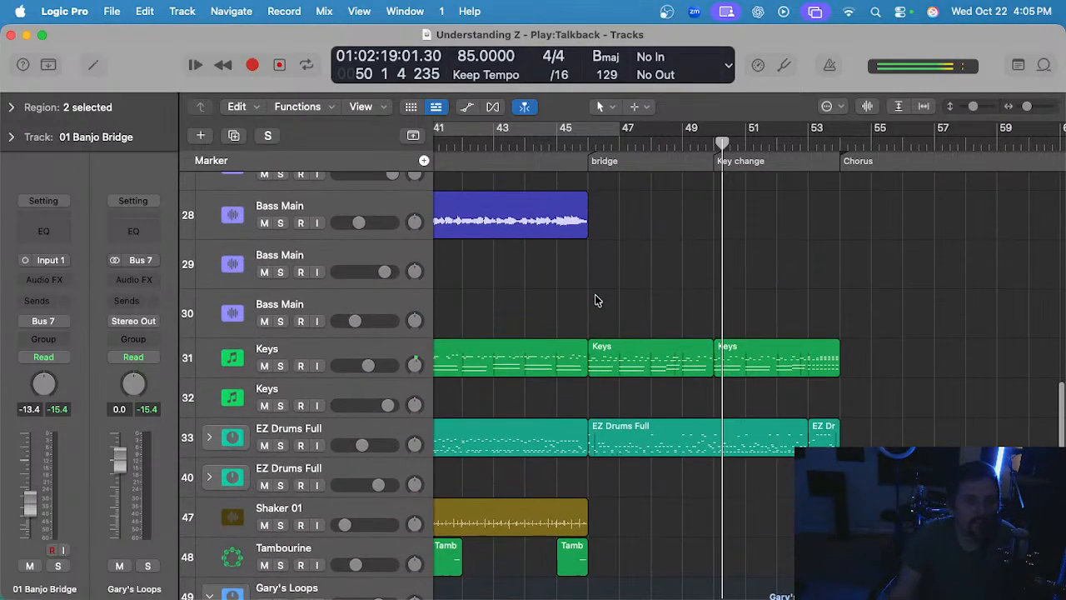
{"action": "scroll", "coordinate": [600, 290], "scroll_direction": "down", "scroll_amount": 1}
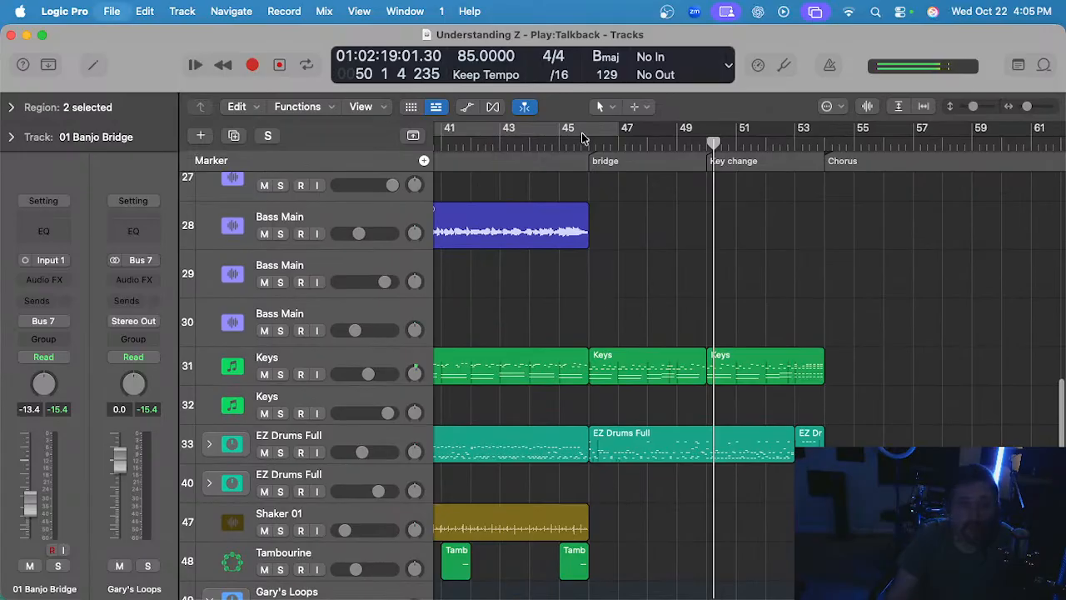
{"action": "left_click", "coordinate": [583, 137]}
{"action": "left_click", "coordinate": [642, 248]}
{"action": "scroll", "coordinate": [616, 258], "scroll_direction": "up", "scroll_amount": 2}
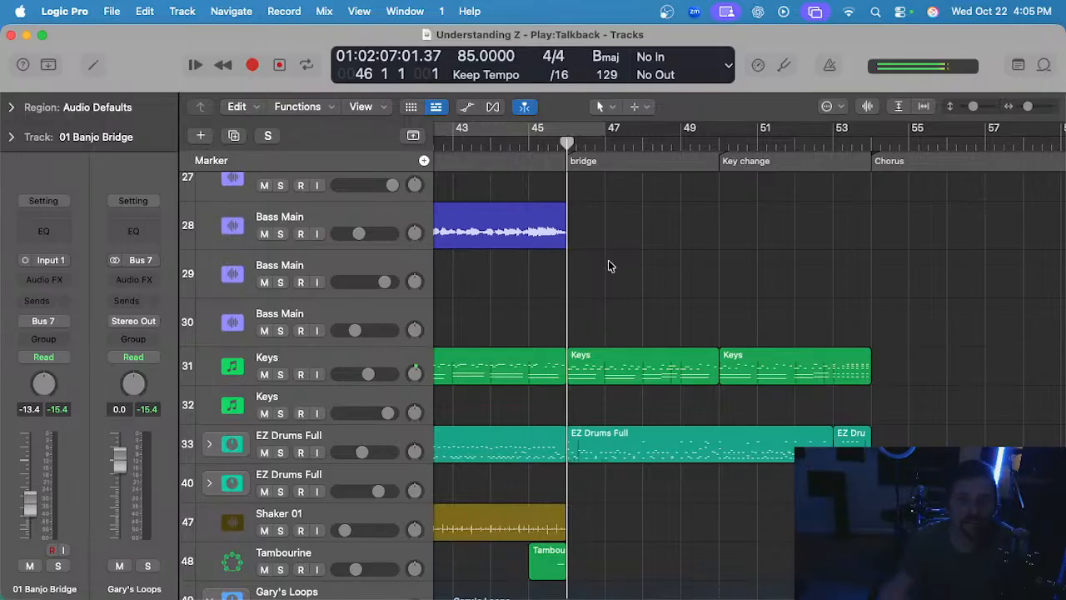
{"action": "scroll", "coordinate": [608, 266], "scroll_direction": "down", "scroll_amount": 1}
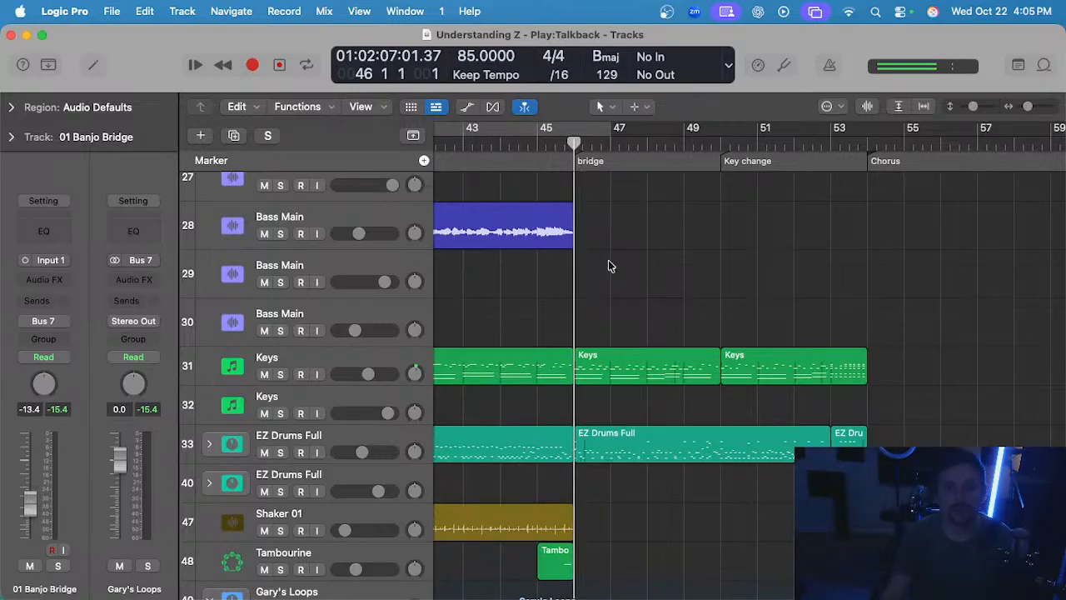
{"action": "scroll", "coordinate": [608, 266], "scroll_direction": "down", "scroll_amount": 1}
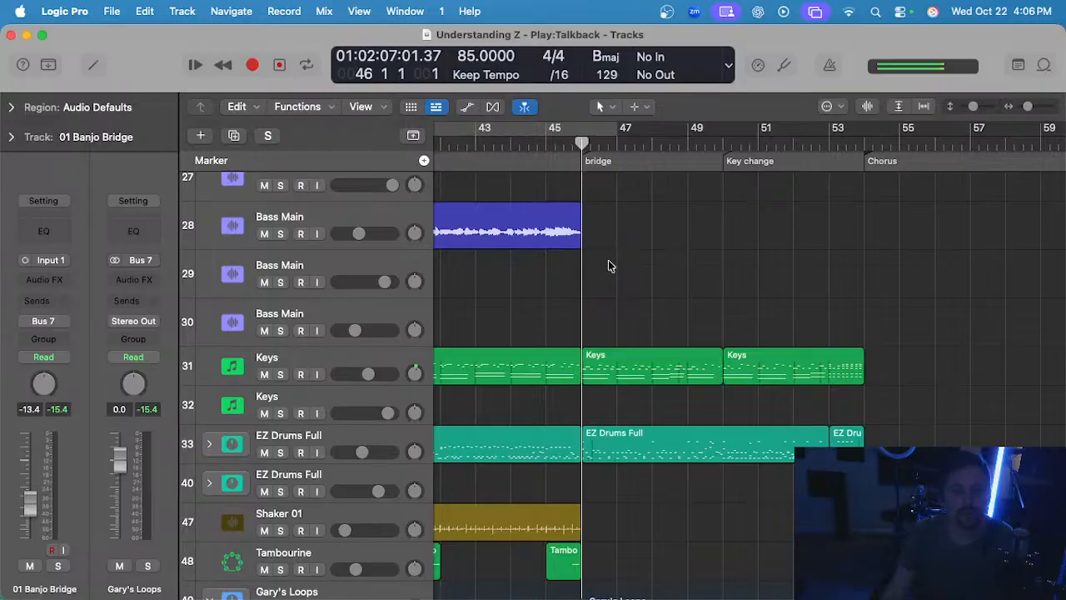
{"action": "scroll", "coordinate": [608, 266], "scroll_direction": "down", "scroll_amount": 1}
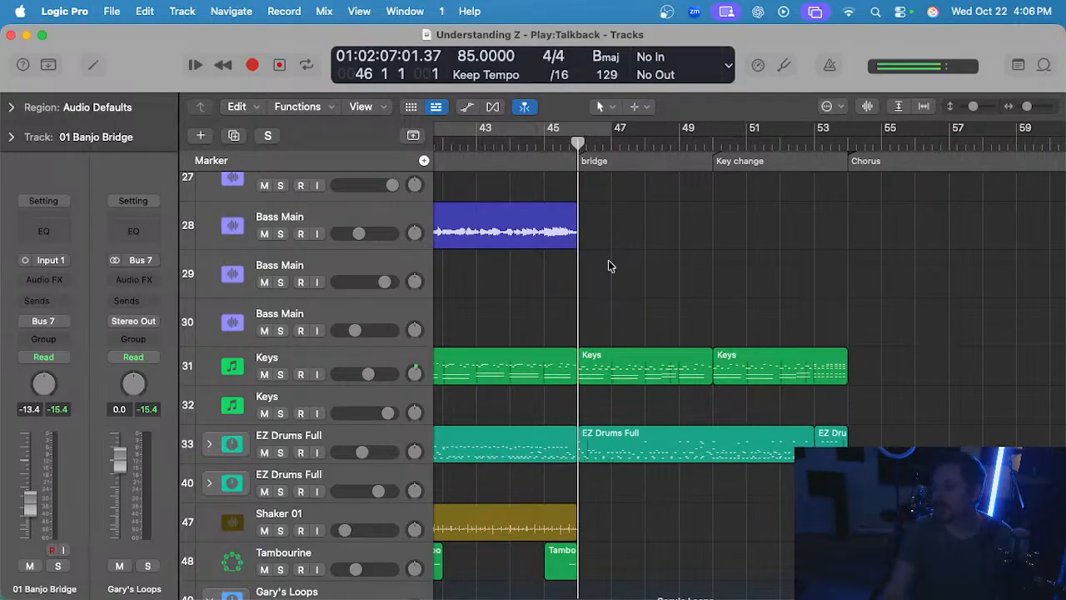
{"action": "scroll", "coordinate": [700, 276], "scroll_direction": "up", "scroll_amount": 1}
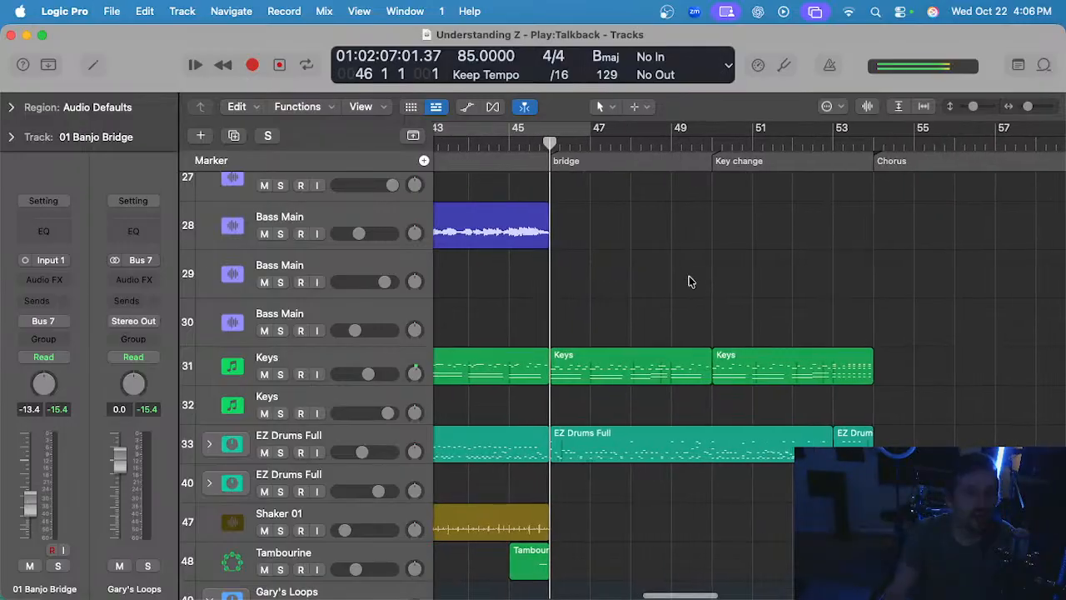
- Review the tracks around the bridge and key change and leave the playhead at the bridge marker, bar 46
{"action": "scroll", "coordinate": [675, 268], "scroll_direction": "up", "scroll_amount": 5}
{"action": "scroll", "coordinate": [669, 267], "scroll_direction": "up", "scroll_amount": 10}
{"action": "scroll", "coordinate": [669, 266], "scroll_direction": "down", "scroll_amount": 20}
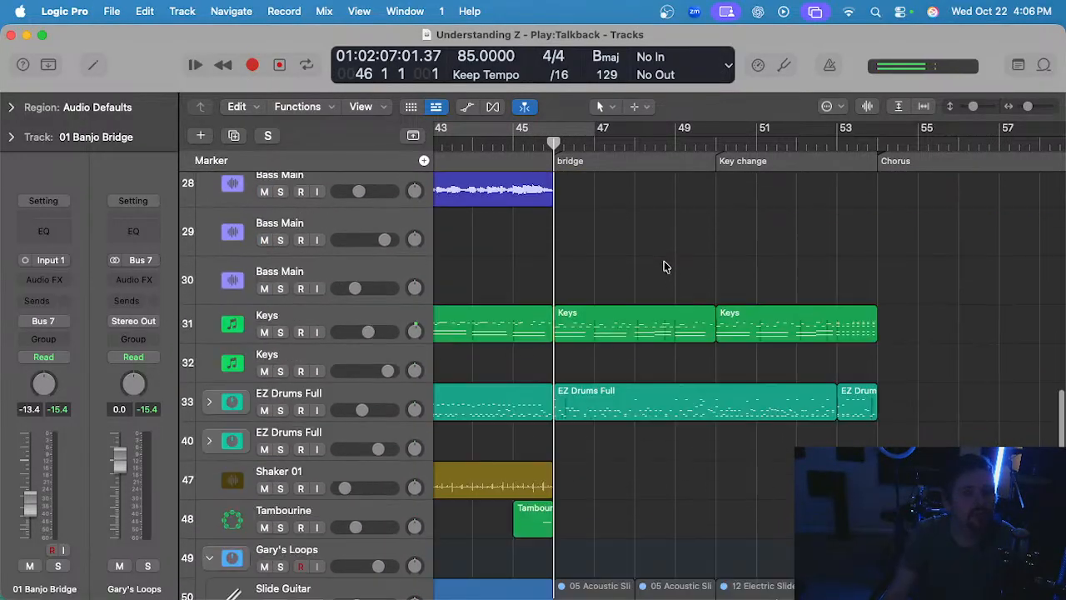
{"action": "scroll", "coordinate": [600, 168], "scroll_direction": "right", "scroll_amount": 1}
{"action": "left_click", "coordinate": [588, 138]}
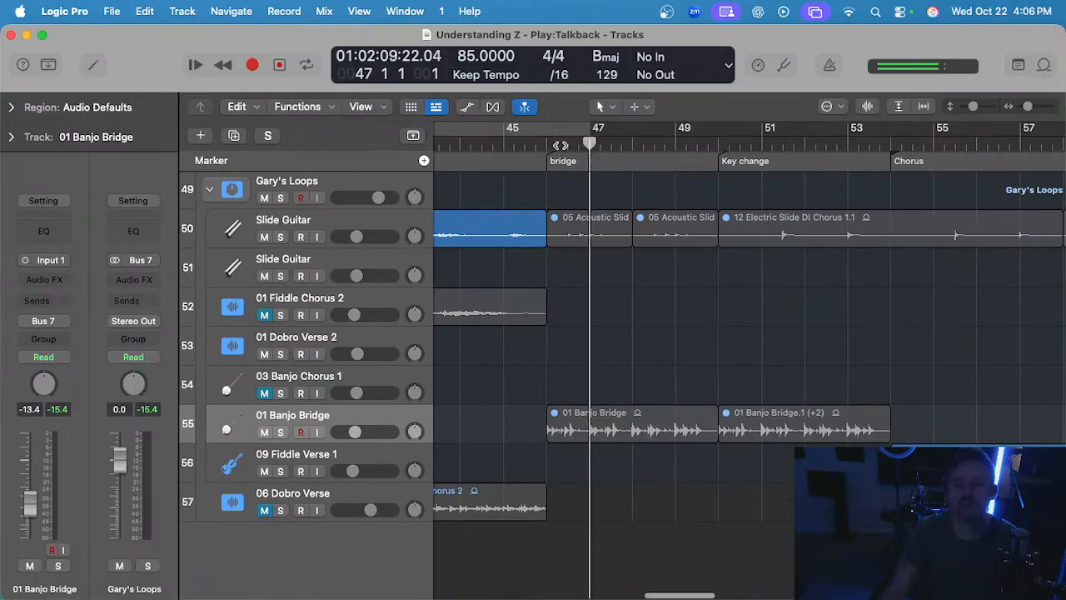
{"action": "left_click", "coordinate": [545, 143]}
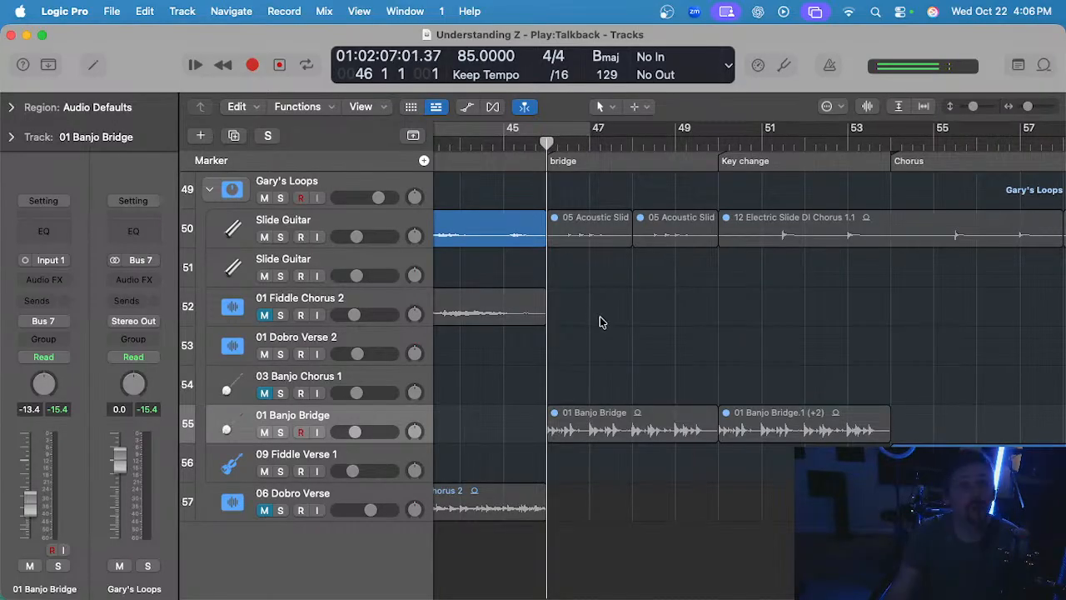
- Collapse the Gary's Loops track stack, turn on the metronome and return the playhead to the bridge marker at bar 46
{"action": "key", "text": "super+Left"}
{"action": "scroll", "coordinate": [600, 321], "scroll_direction": "up", "scroll_amount": 3}
{"action": "scroll", "coordinate": [599, 321], "scroll_direction": "up", "scroll_amount": 1}
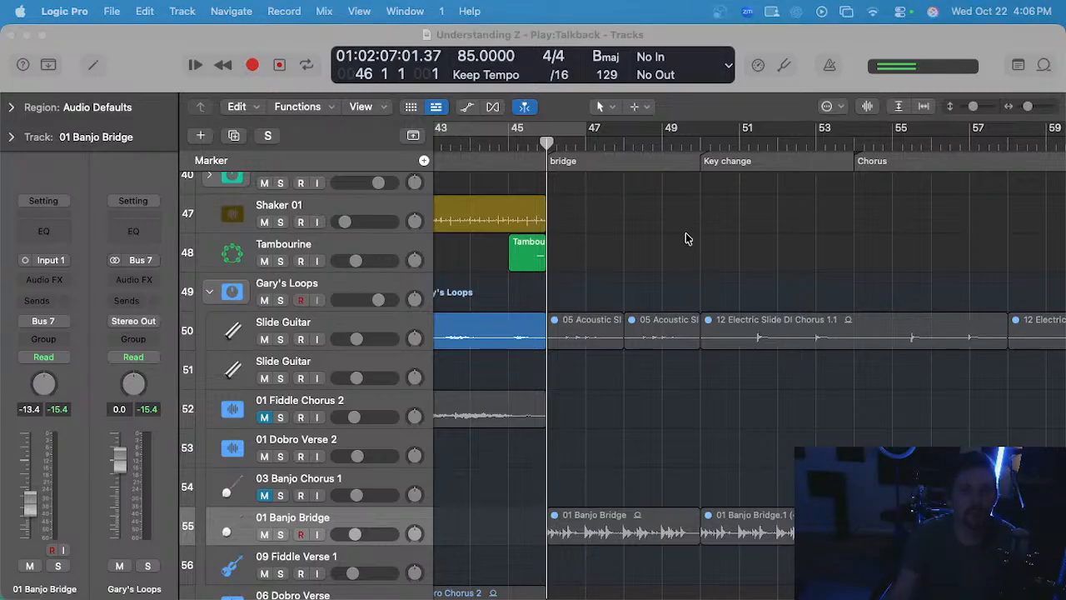
{"action": "left_click", "coordinate": [661, 222]}
{"action": "key", "text": "space"}
{"action": "scroll", "coordinate": [642, 223], "scroll_direction": "down", "scroll_amount": 1}
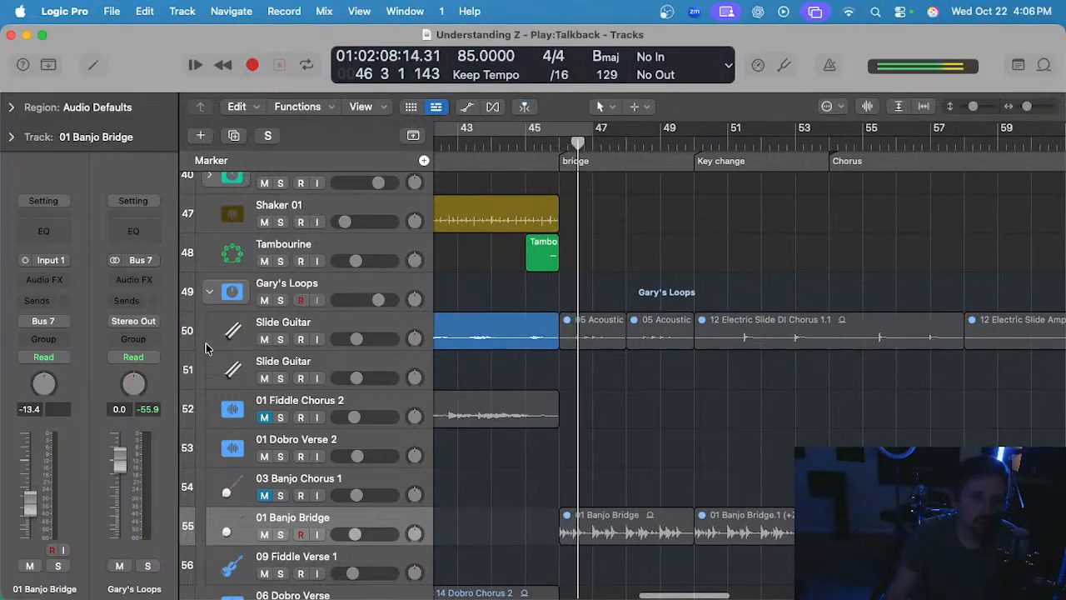
{"action": "left_click", "coordinate": [209, 292]}
{"action": "scroll", "coordinate": [614, 322], "scroll_direction": "up", "scroll_amount": 5}
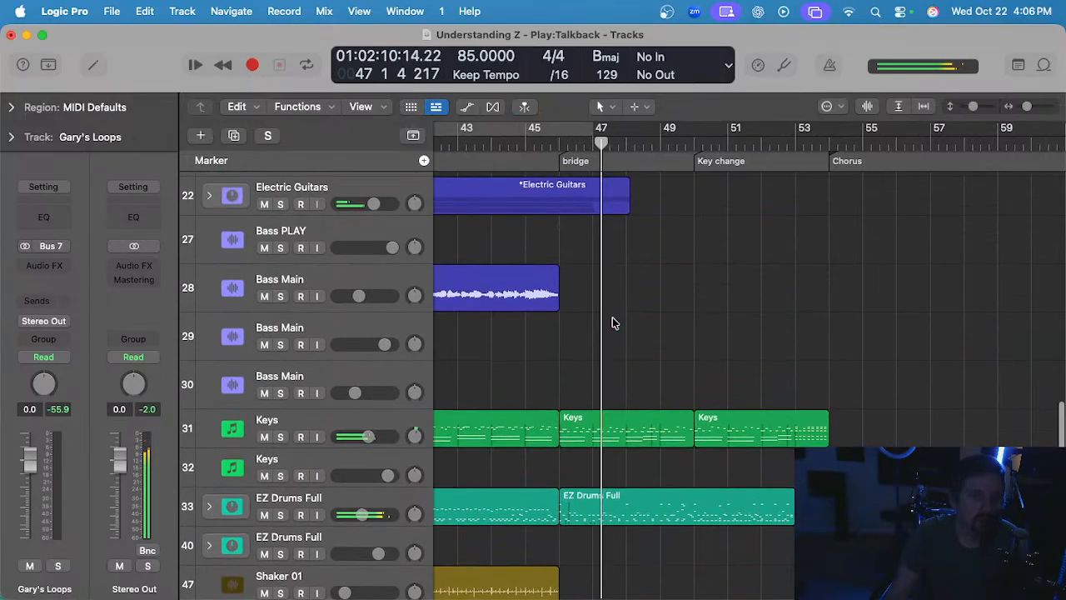
{"action": "scroll", "coordinate": [613, 319], "scroll_direction": "up", "scroll_amount": 1}
{"action": "scroll", "coordinate": [595, 322], "scroll_direction": "up", "scroll_amount": 3}
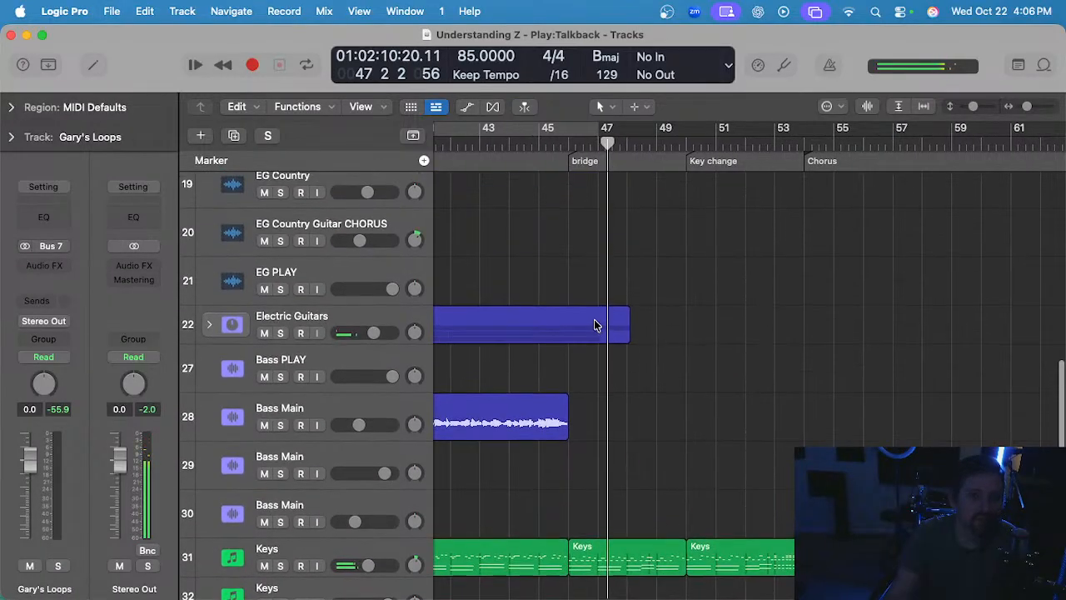
{"action": "left_click", "coordinate": [552, 153]}
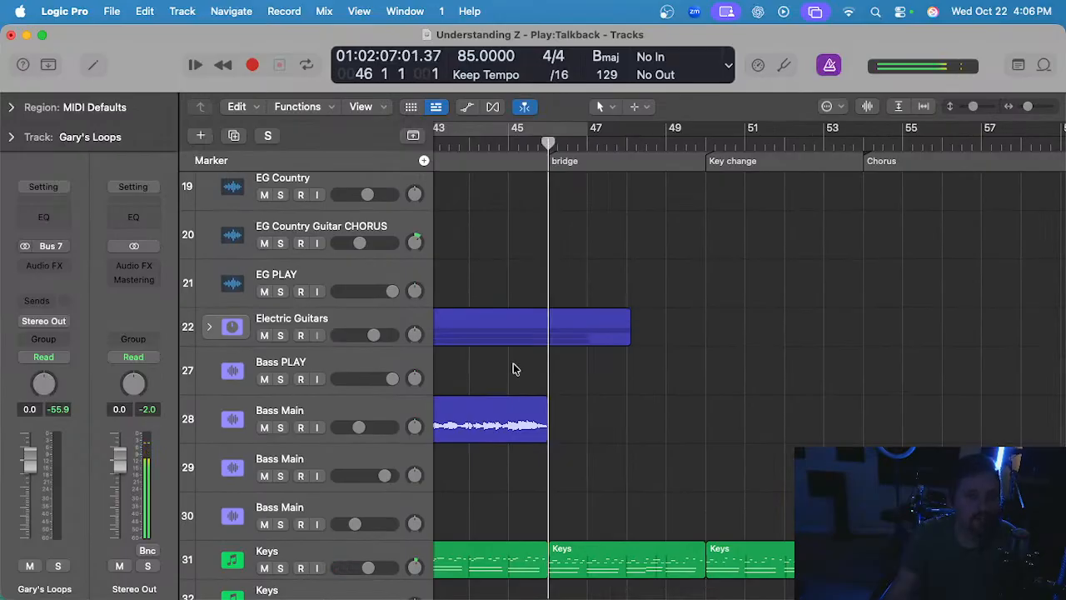
- Select the Bass PLAY track on track 27 and check the bass tuning with the Tuner
{"action": "left_click", "coordinate": [386, 363]}
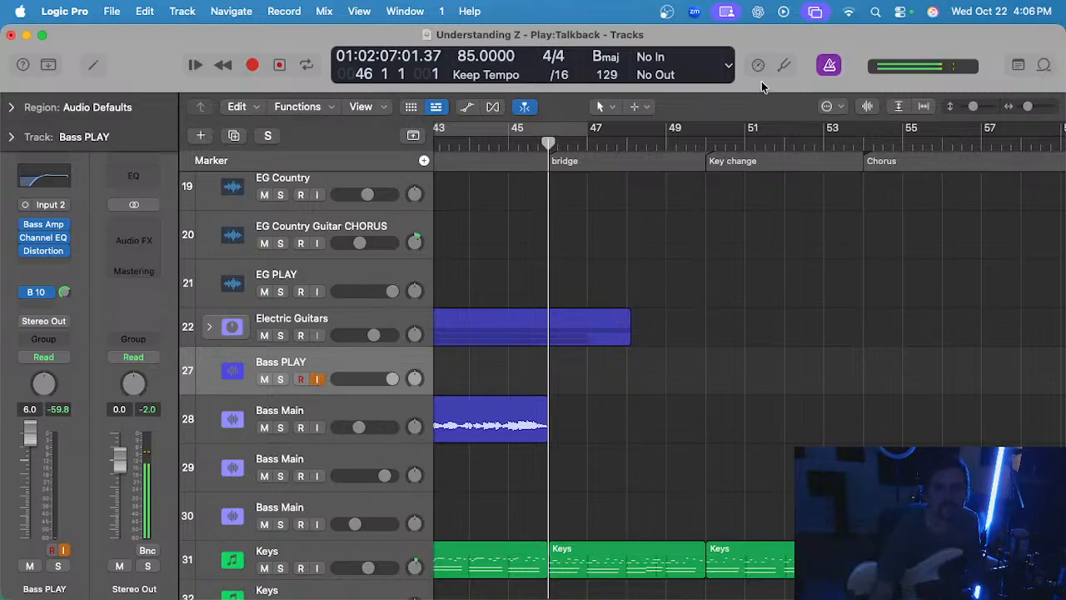
{"action": "left_click", "coordinate": [785, 65]}
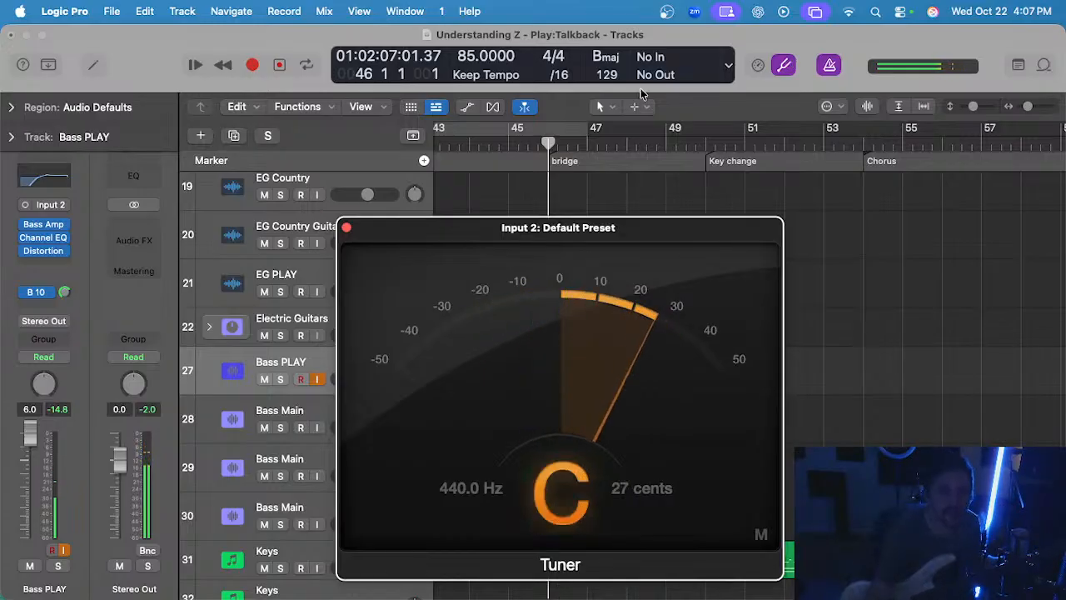
{"action": "left_click", "coordinate": [347, 227]}
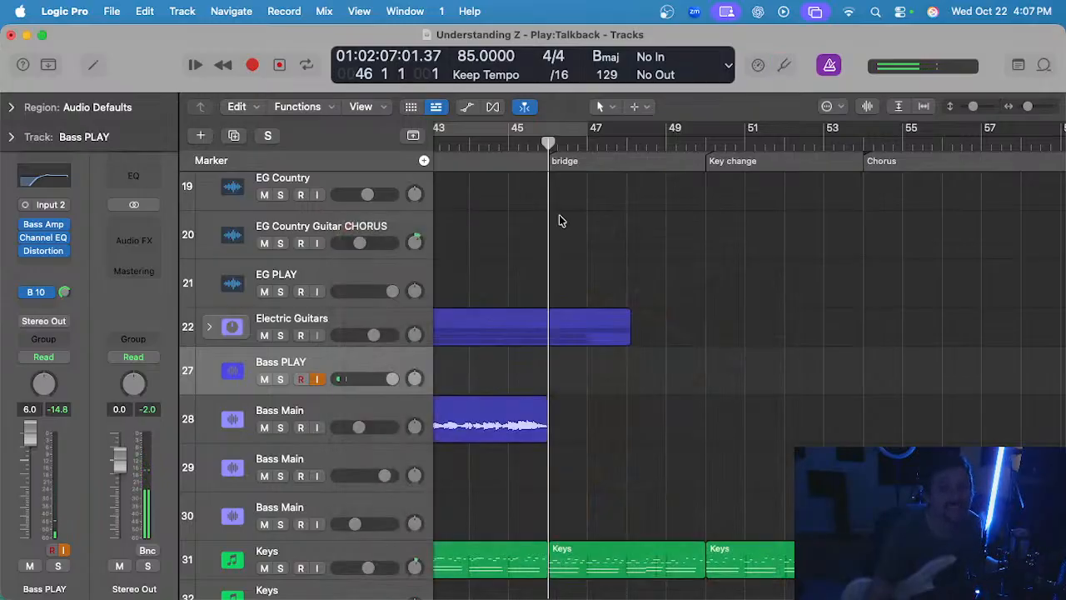
- Play the bridge and key change twice from bar 45 to rehearse the bass part without recording
{"action": "left_click", "coordinate": [508, 145]}
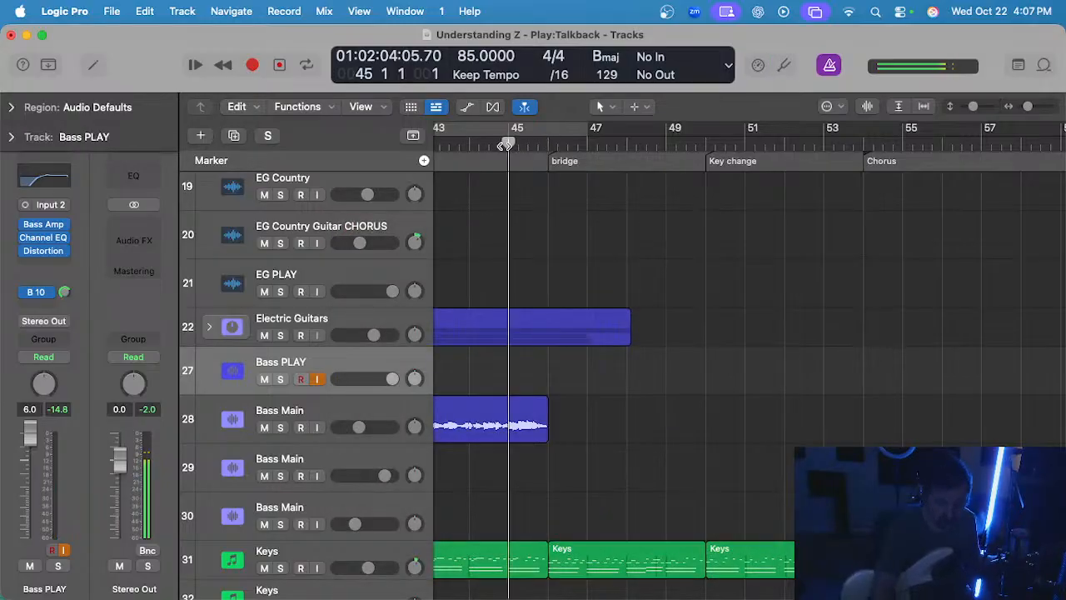
{"action": "key", "text": "space"}
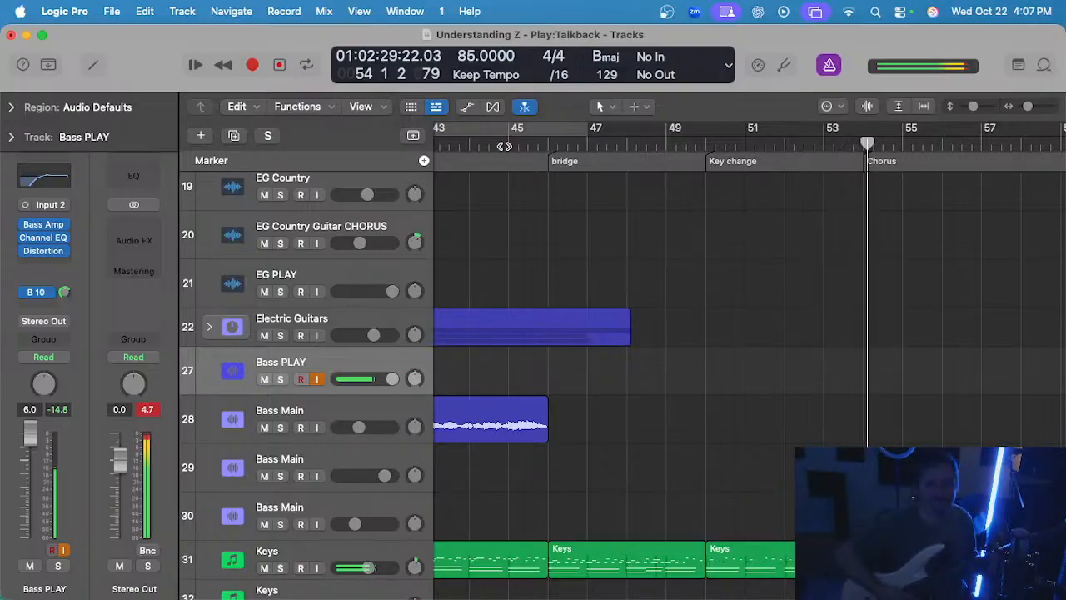
{"action": "key", "text": "space"}
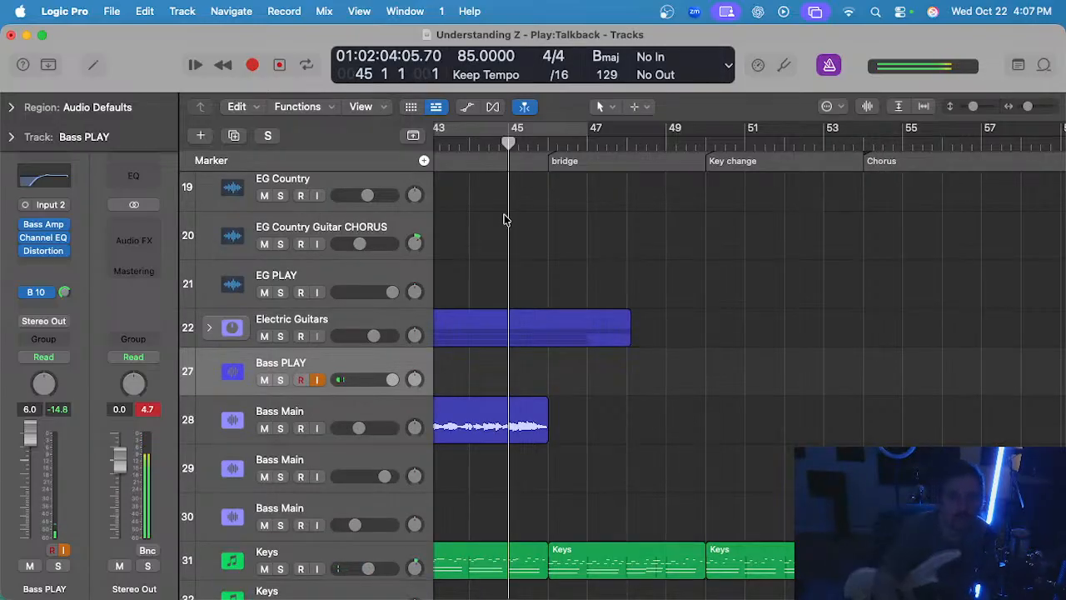
{"action": "key", "text": "space"}
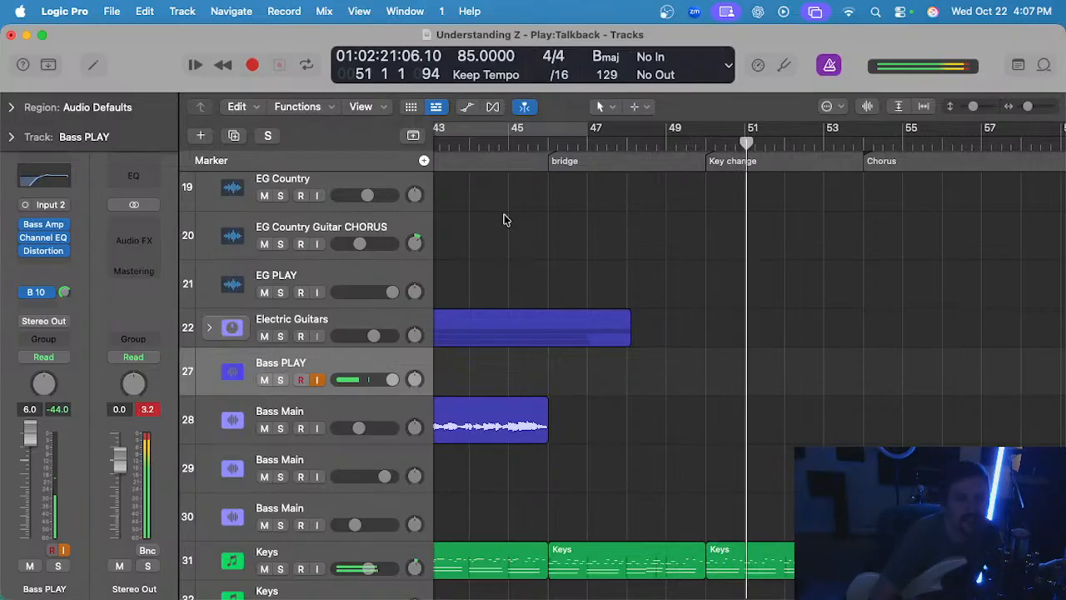
{"action": "key", "text": "space"}
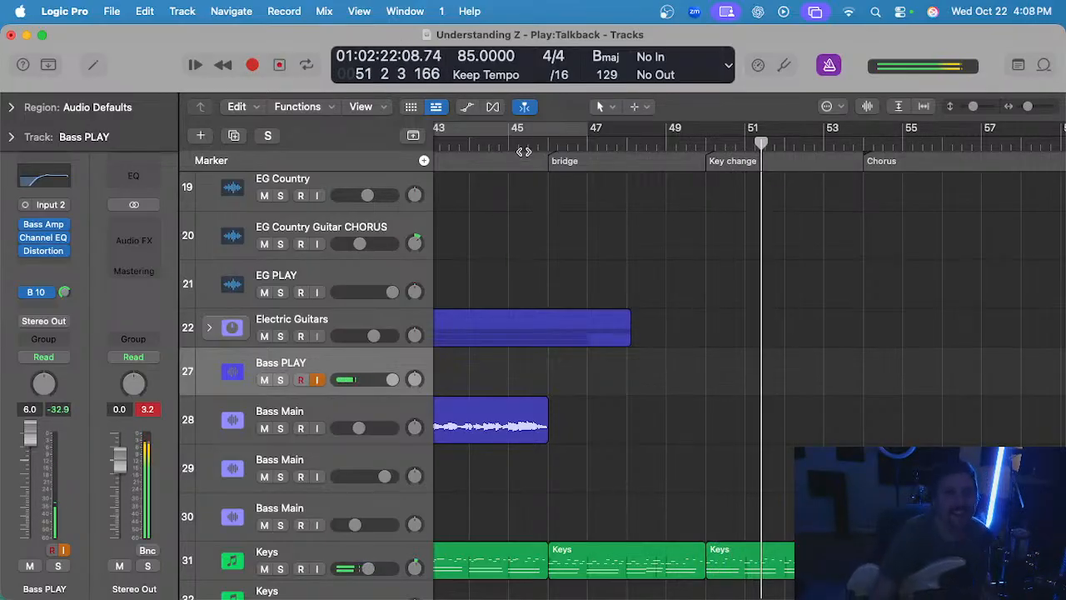
- Try two short bass takes on the Bass PLAY track from bar 45, stopping around bar 47 and undoing each one
{"action": "left_click", "coordinate": [509, 143]}
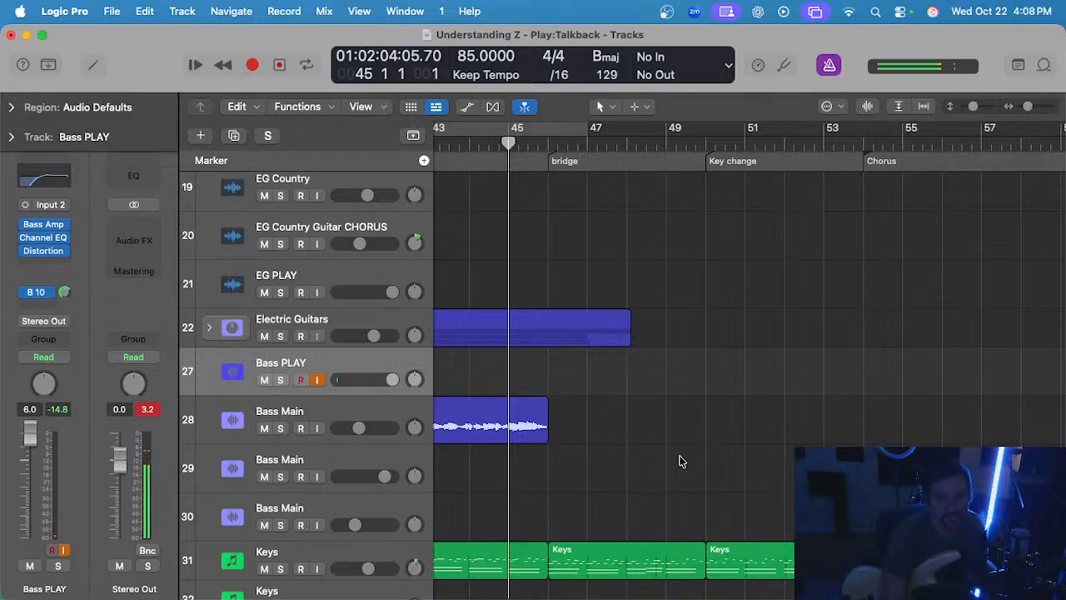
{"action": "key", "text": "r"}
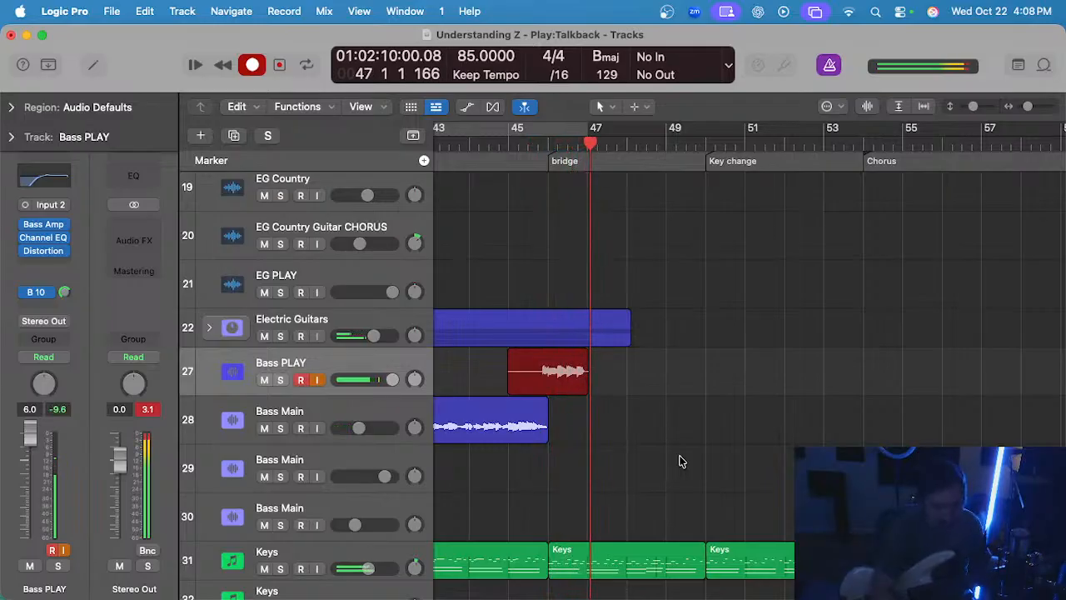
{"action": "key", "text": "space"}
{"action": "key", "text": "super+z"}
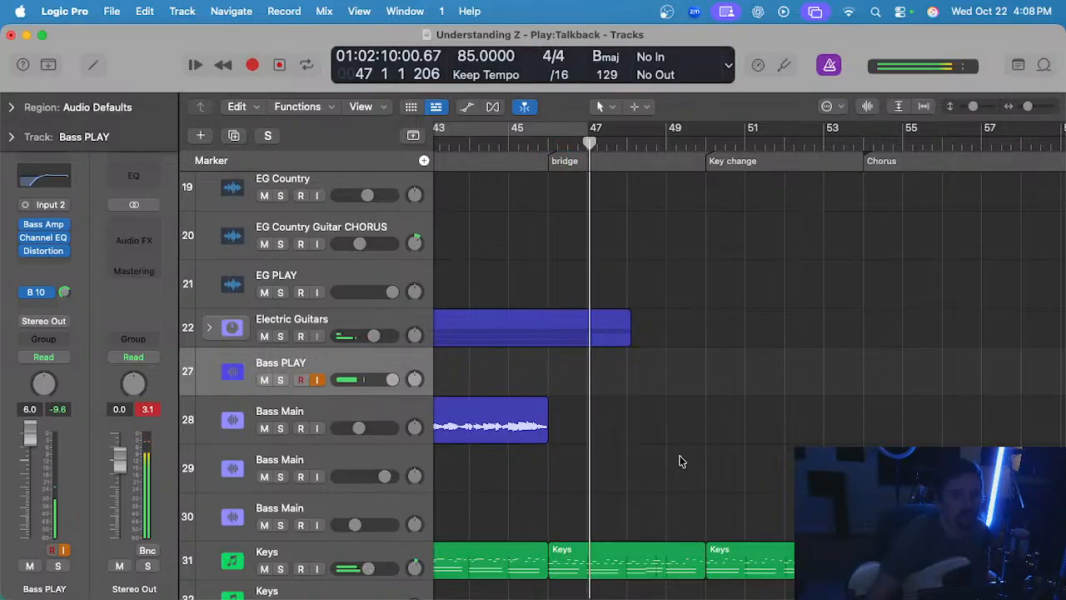
{"action": "left_click", "coordinate": [513, 140]}
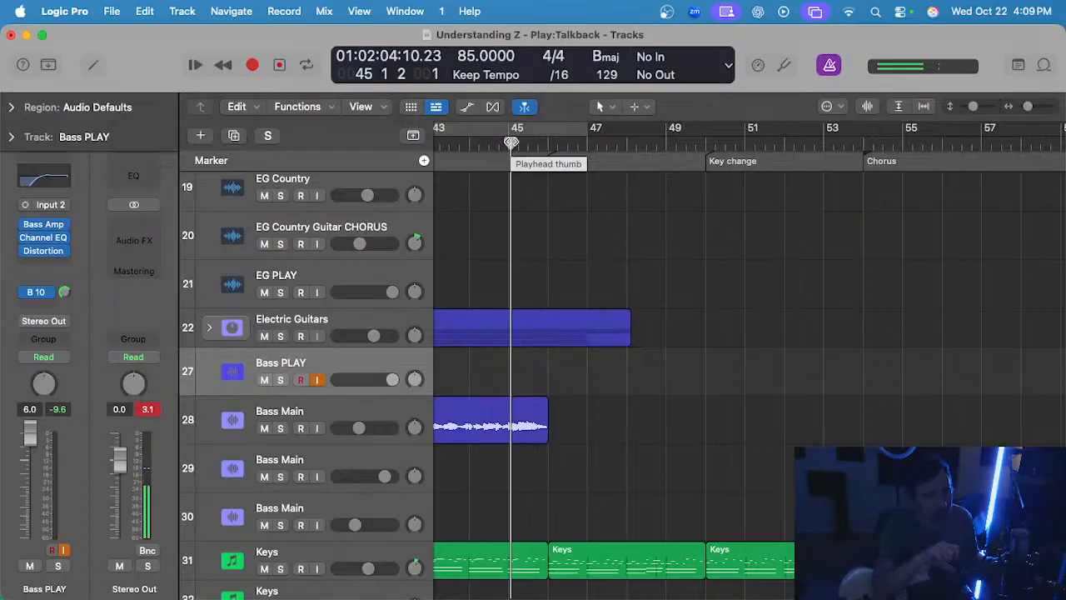
{"action": "key", "text": "r"}
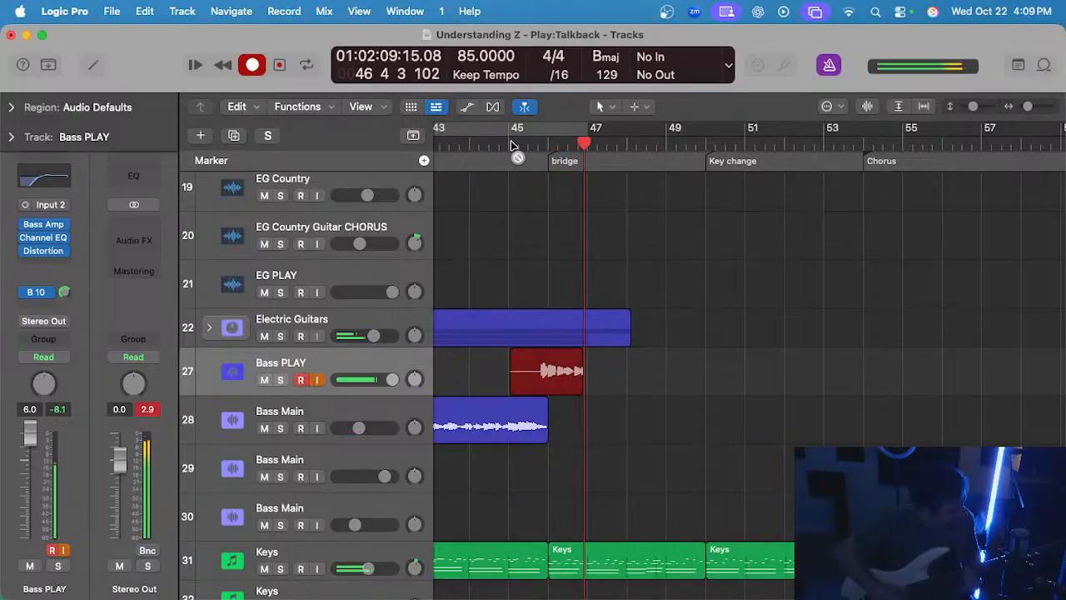
{"action": "key", "text": "space"}
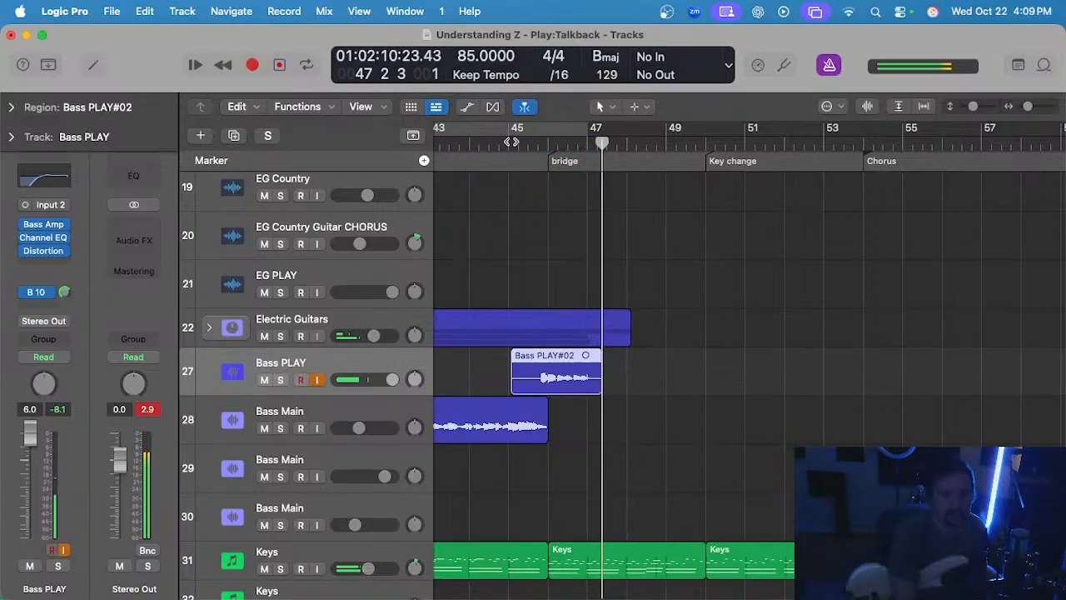
{"action": "key", "text": "super+z"}
- Record two bass takes on Bass PLAY from bar 45 through the key change into the Chorus at bar 54, deleting each one
{"action": "left_click", "coordinate": [511, 142]}
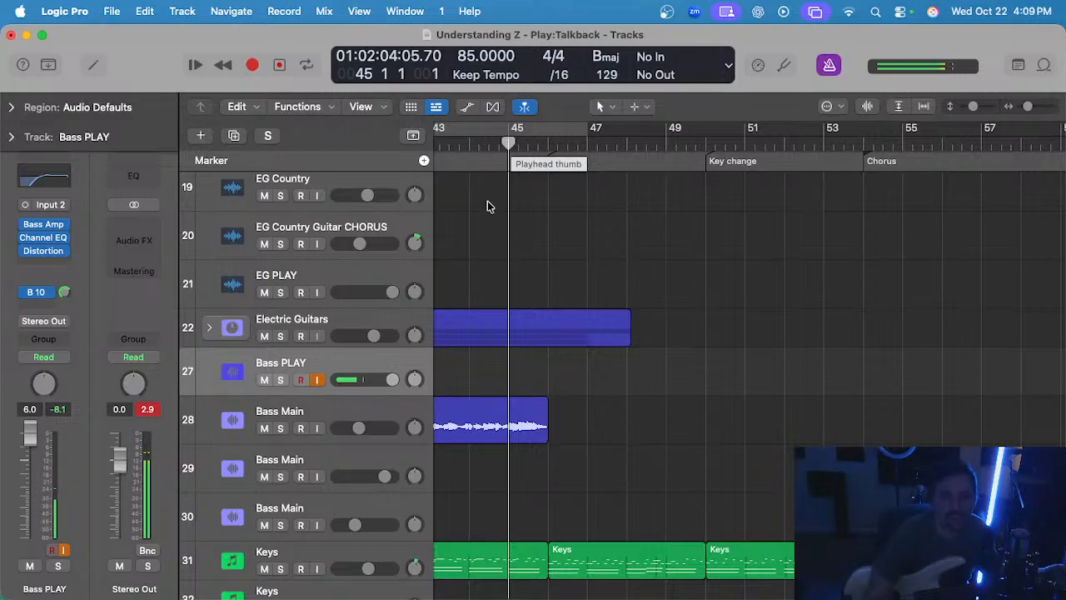
{"action": "key", "text": "r"}
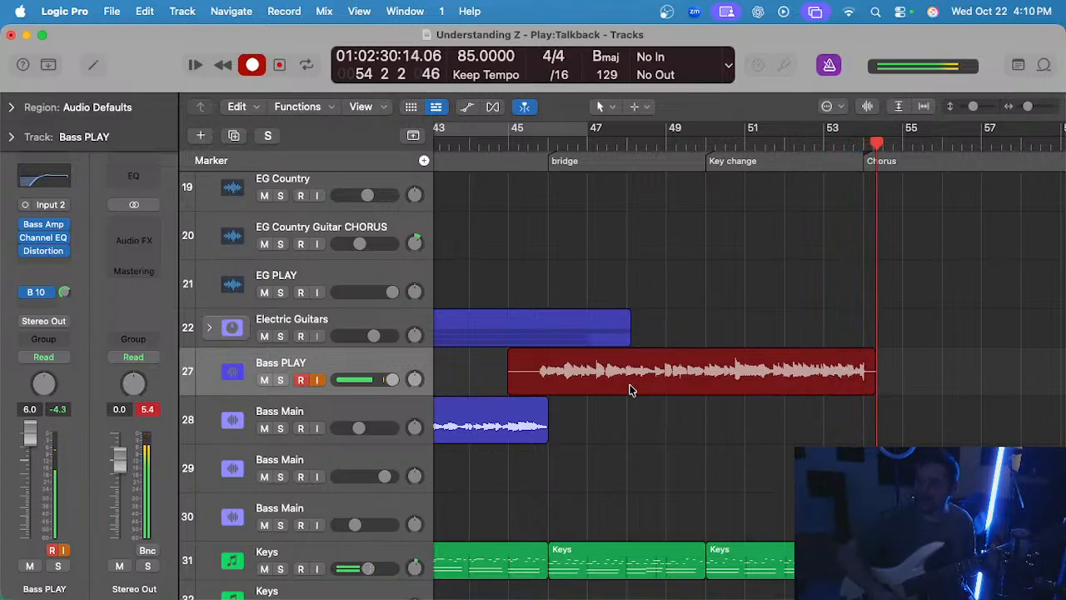
{"action": "key", "text": "space"}
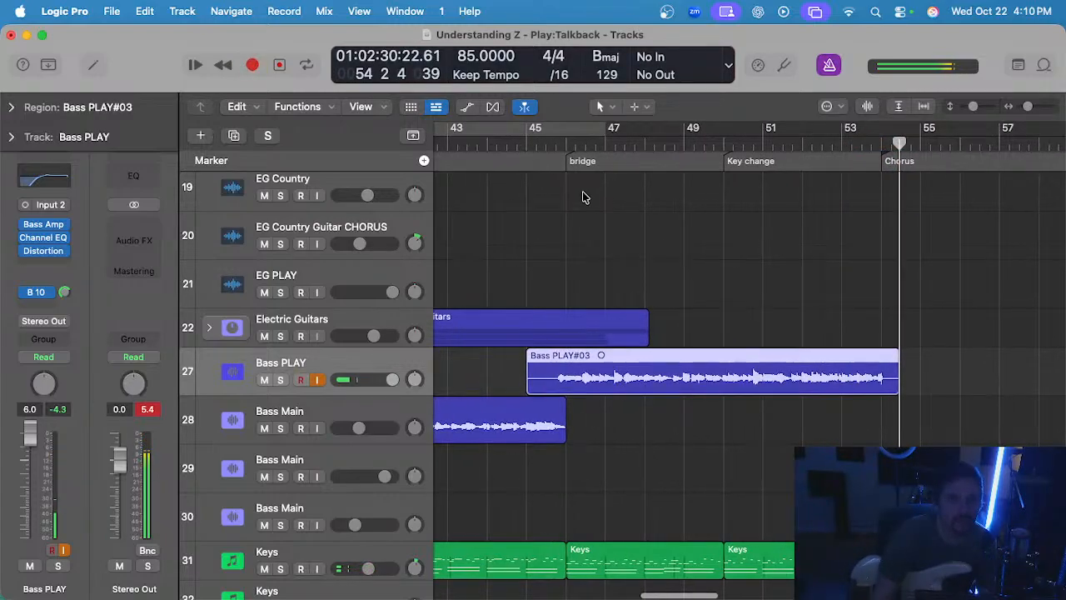
{"action": "key", "text": "Delete"}
{"action": "left_click", "coordinate": [517, 145]}
{"action": "left_click_drag", "start_coordinate": [523, 146], "coordinate": [528, 147]}
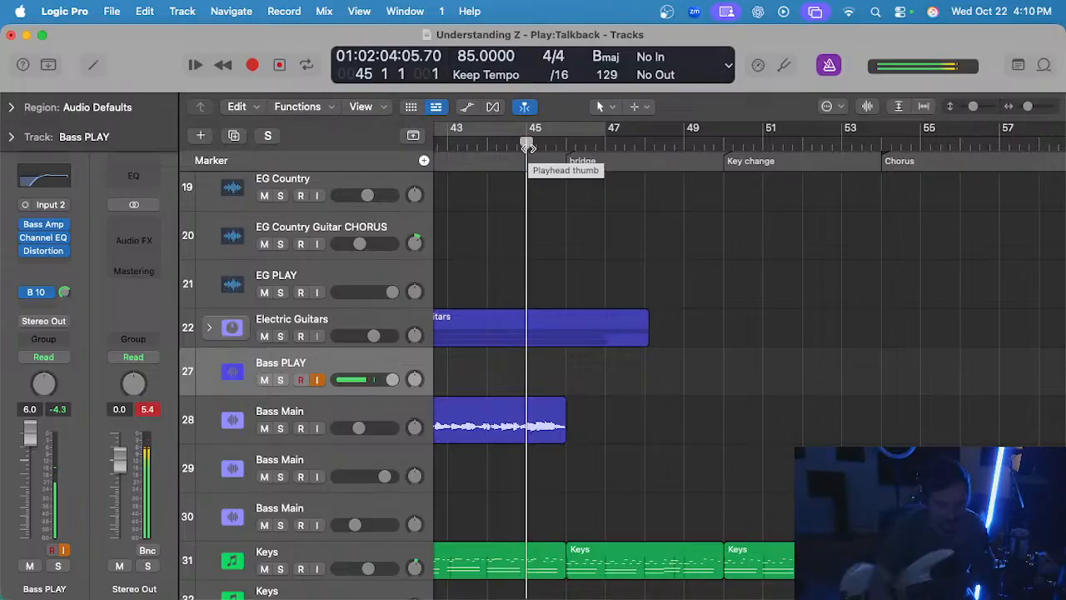
{"action": "key", "text": "r"}
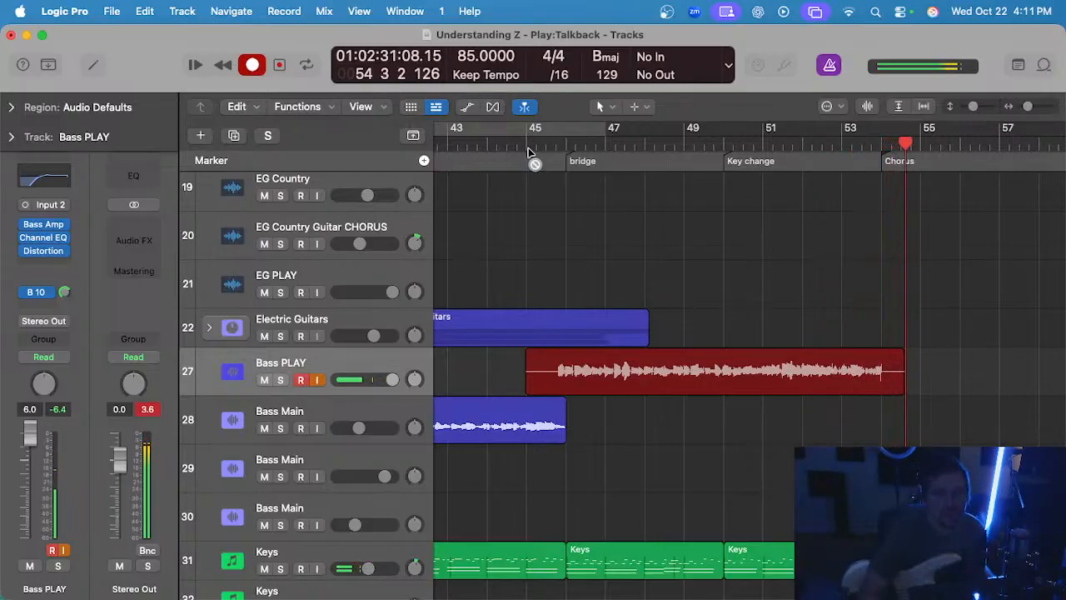
{"action": "key", "text": "space"}
{"action": "left_click", "coordinate": [530, 154]}
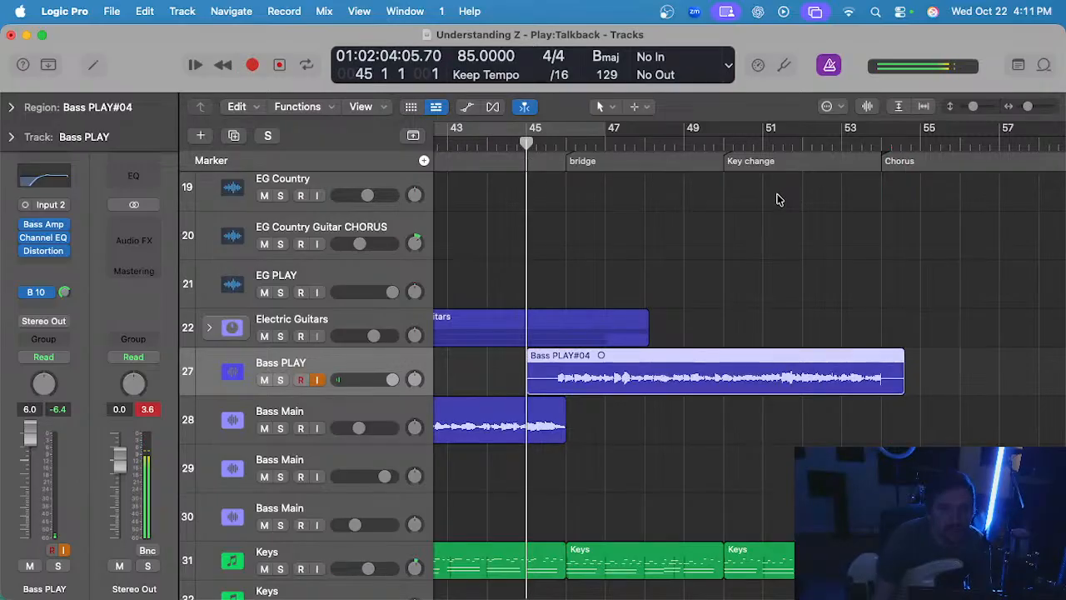
{"action": "key", "text": "Delete"}
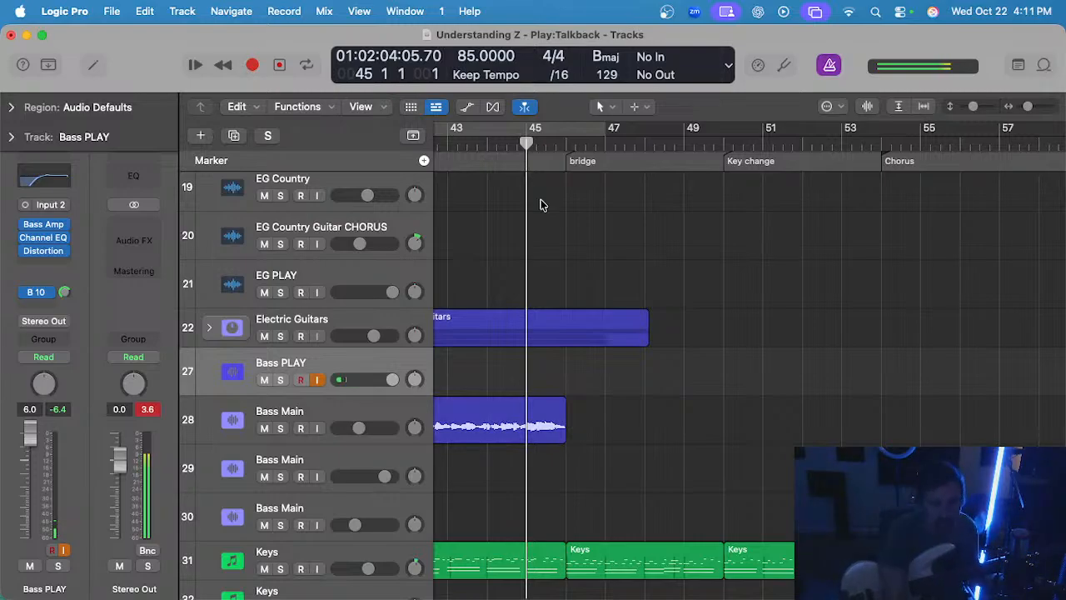
- Try two more Bass PLAY takes from bar 45, undoing the one stopped near bar 49 and deleting the one reaching the Chorus
{"action": "key", "text": "r"}
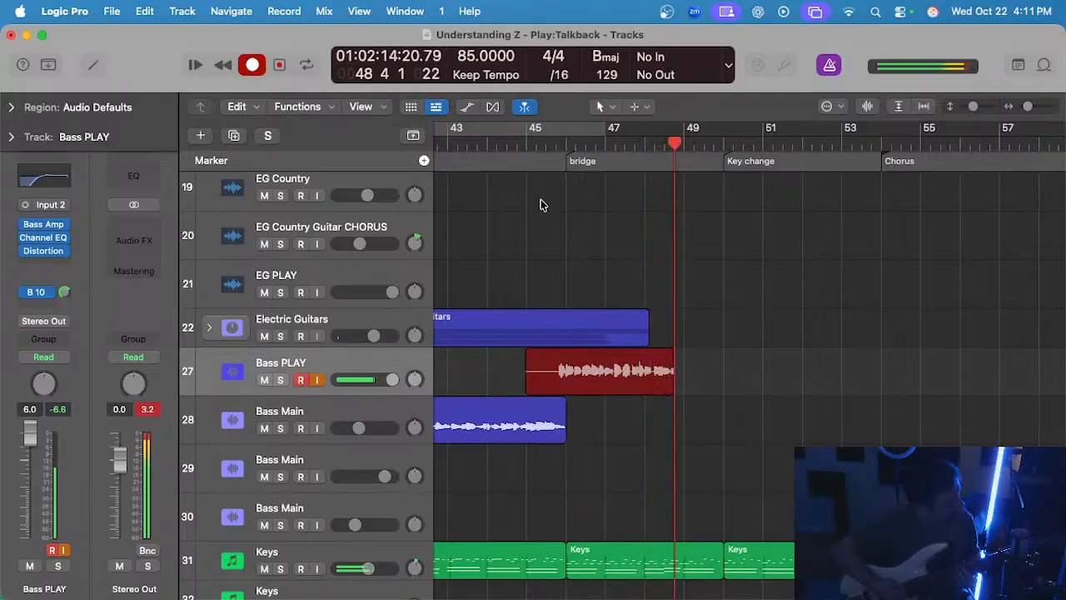
{"action": "key", "text": "space"}
{"action": "key", "text": "super+z"}
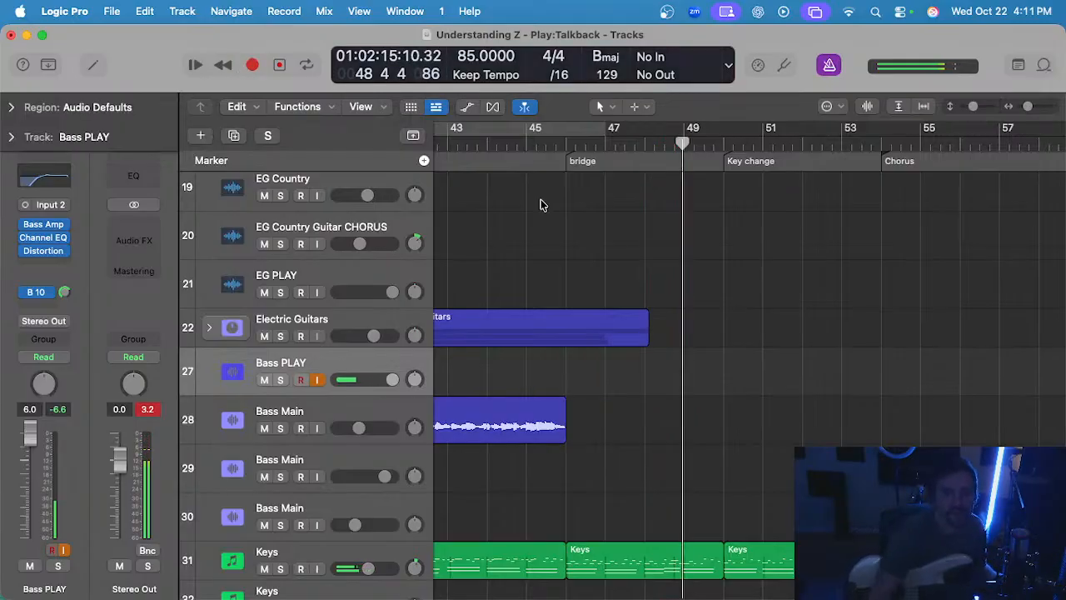
{"action": "left_click", "coordinate": [528, 144]}
{"action": "key", "text": "r"}
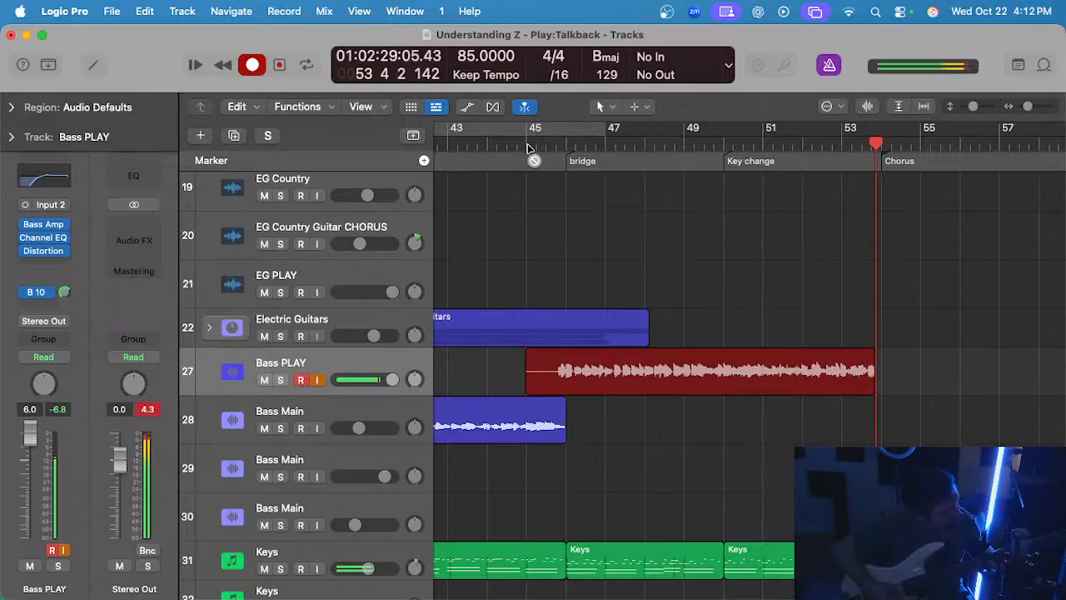
{"action": "key", "text": "space"}
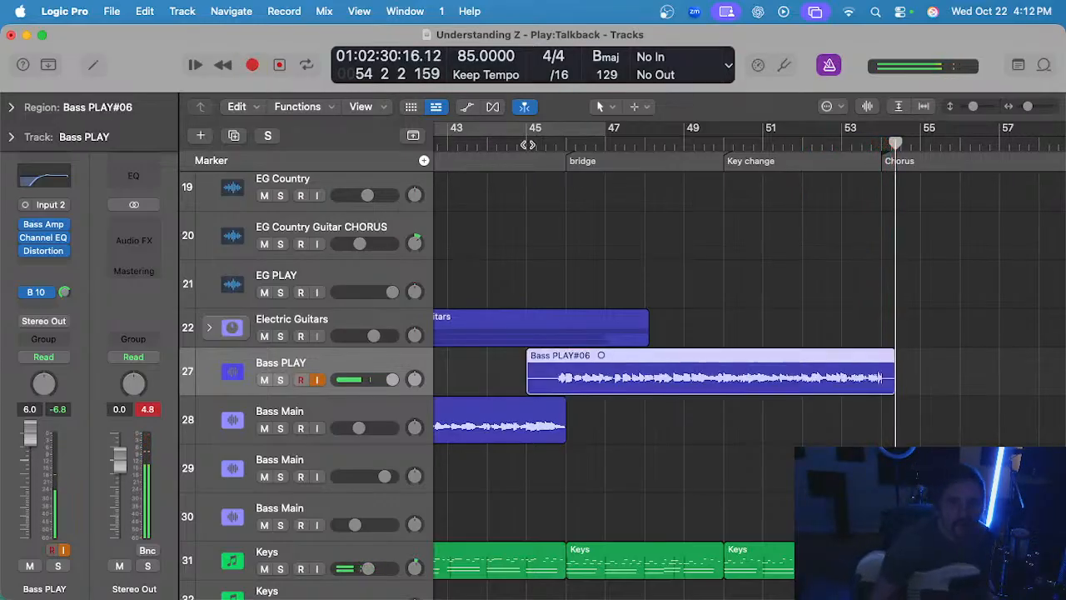
{"action": "left_click", "coordinate": [527, 144]}
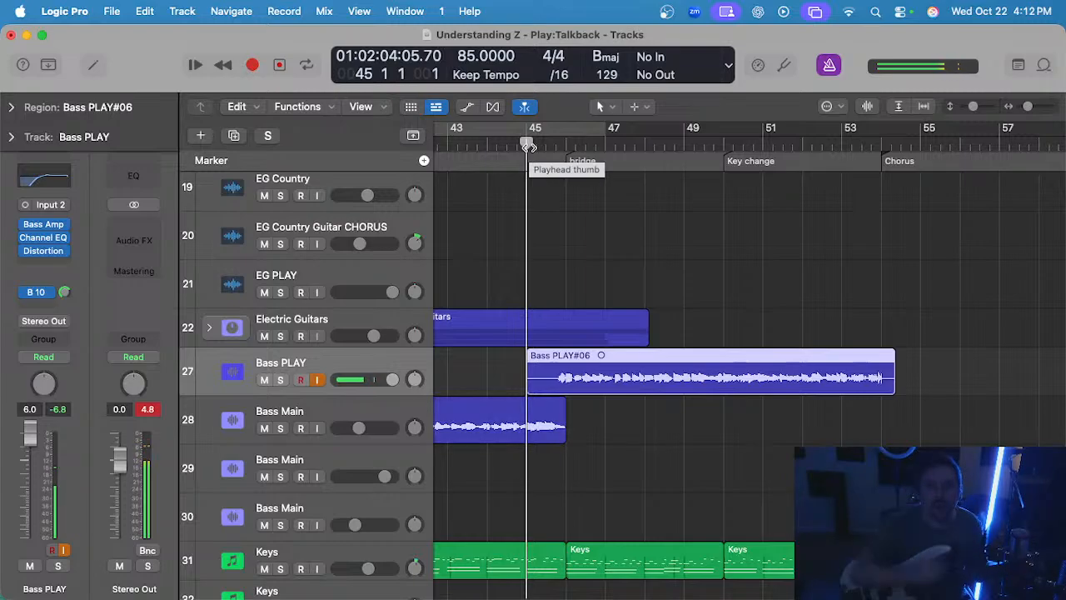
{"action": "key", "text": "Delete"}
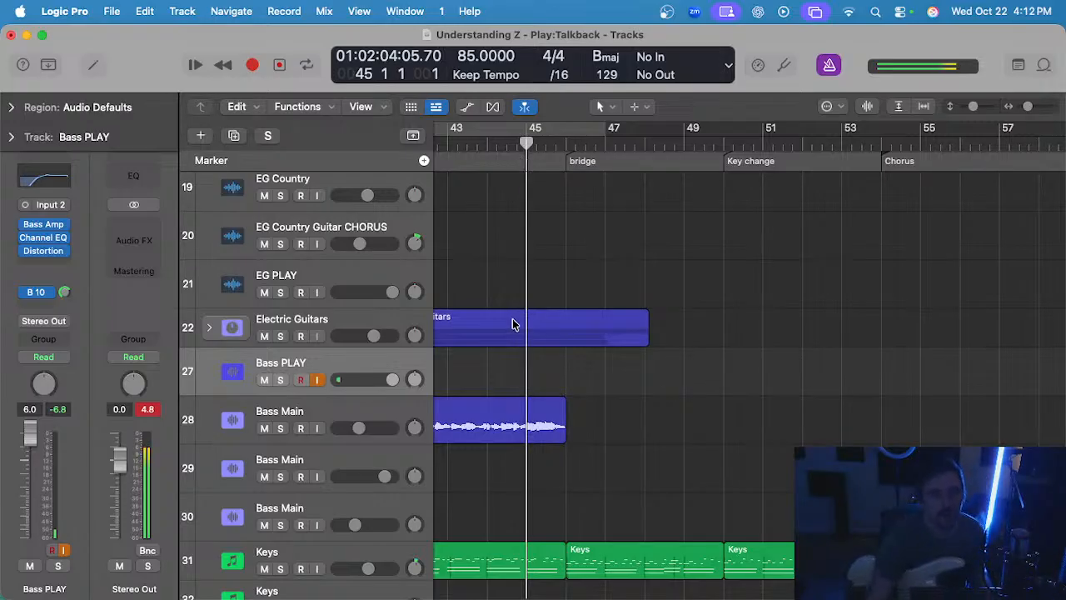
- Record the bridge and key change bass on the Bass Main track 29 from bar 45 to bar 54, then return the playhead to bar 45, beat 4
{"action": "left_click", "coordinate": [330, 474]}
{"action": "key", "text": "r"}
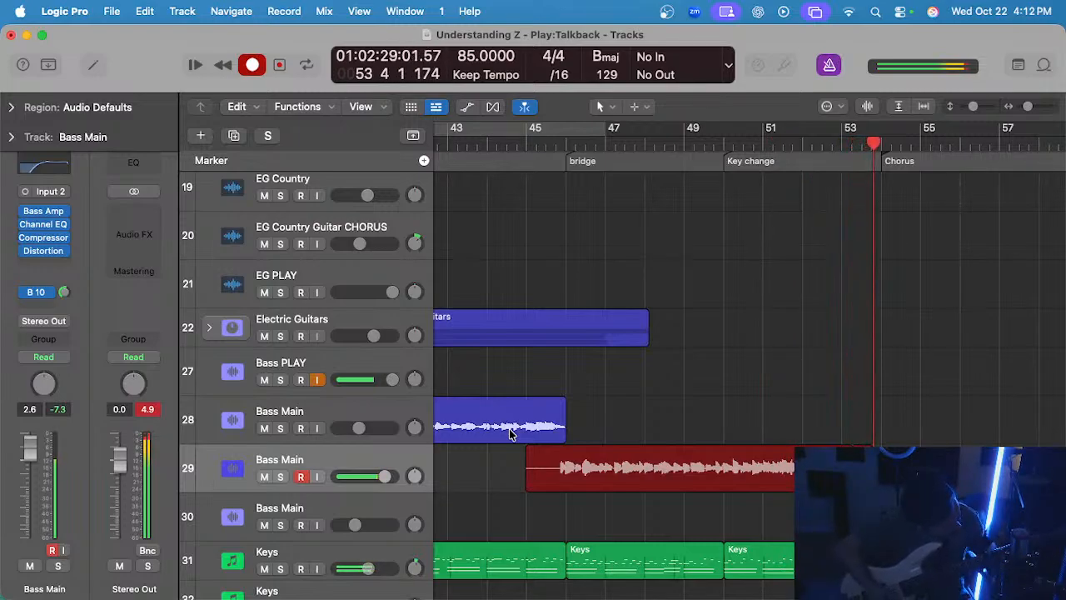
{"action": "key", "text": "space"}
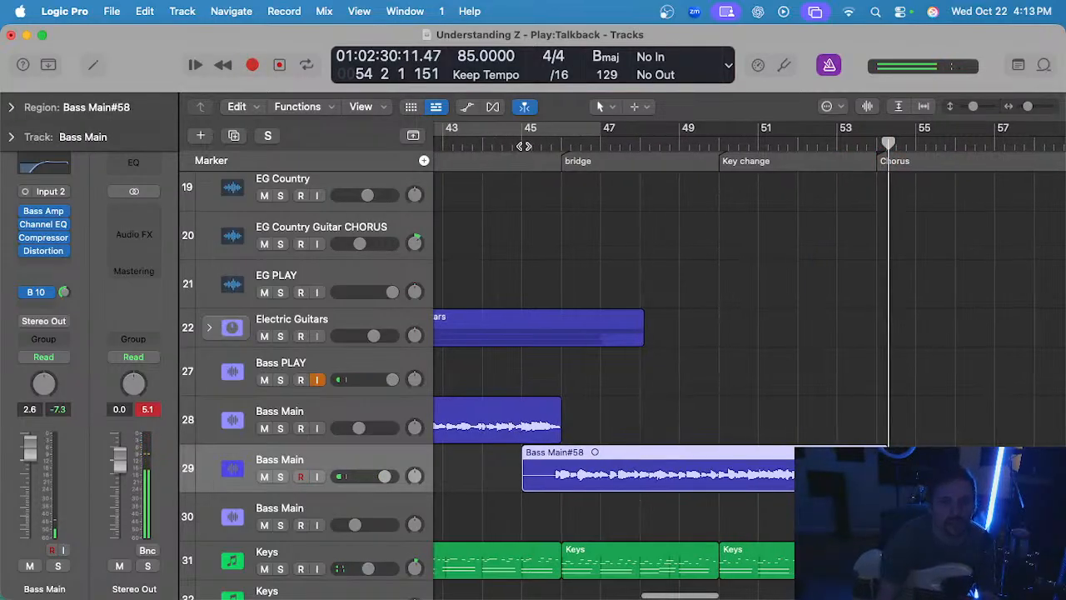
{"action": "left_click", "coordinate": [545, 141]}
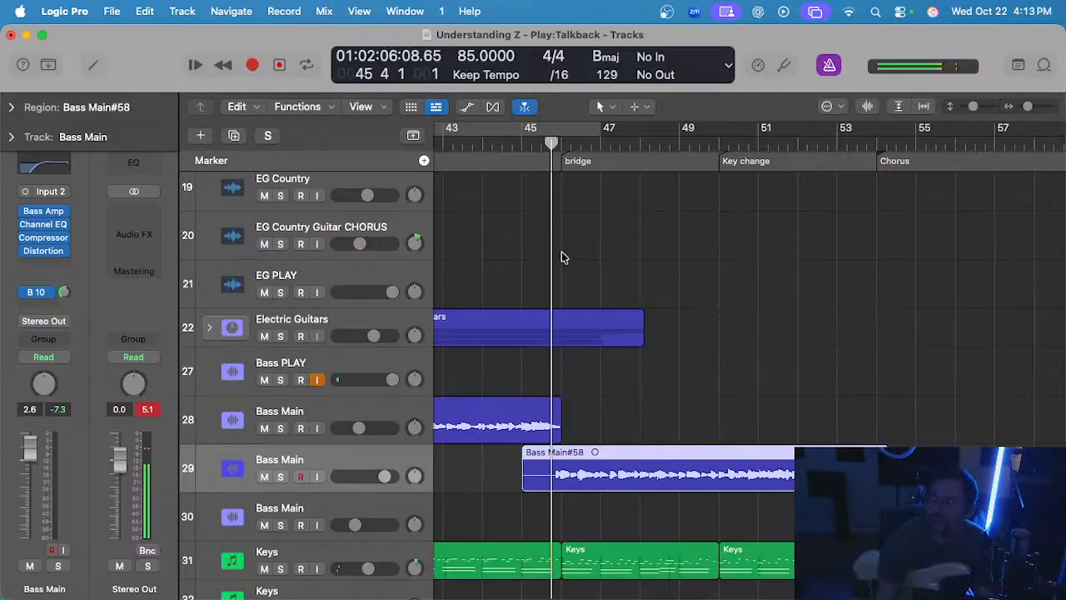
- Solo the new Bass Main take on track 29 and listen to it through the bridge into the key change
{"action": "key", "text": "ctrl+s"}
{"action": "left_click", "coordinate": [577, 393], "text": "ctrl+alt"}
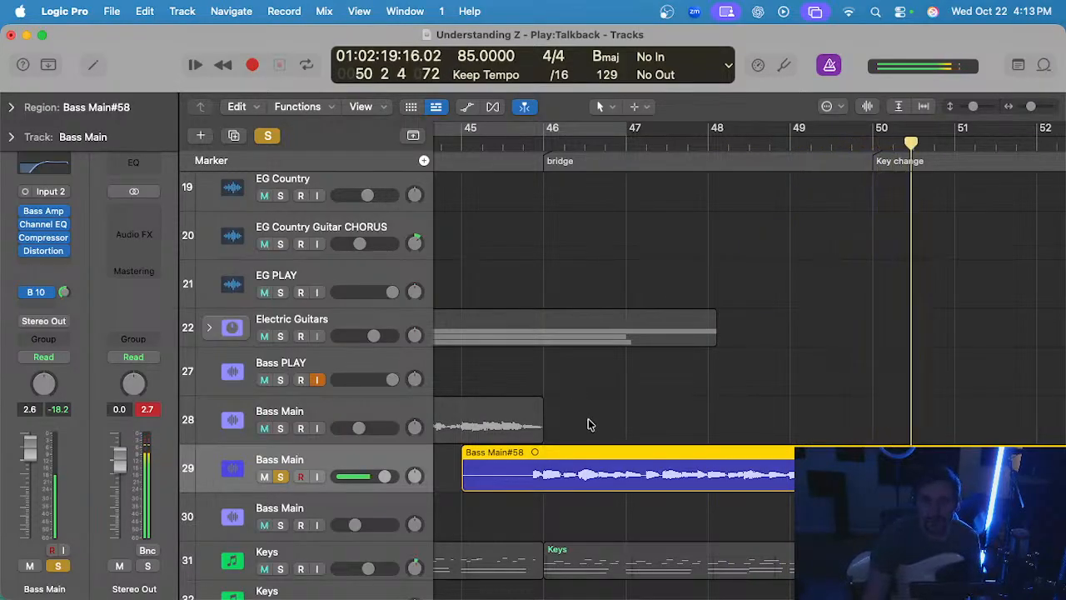
{"action": "scroll", "coordinate": [755, 229], "scroll_direction": "right", "scroll_amount": 1}
{"action": "key", "text": "space"}
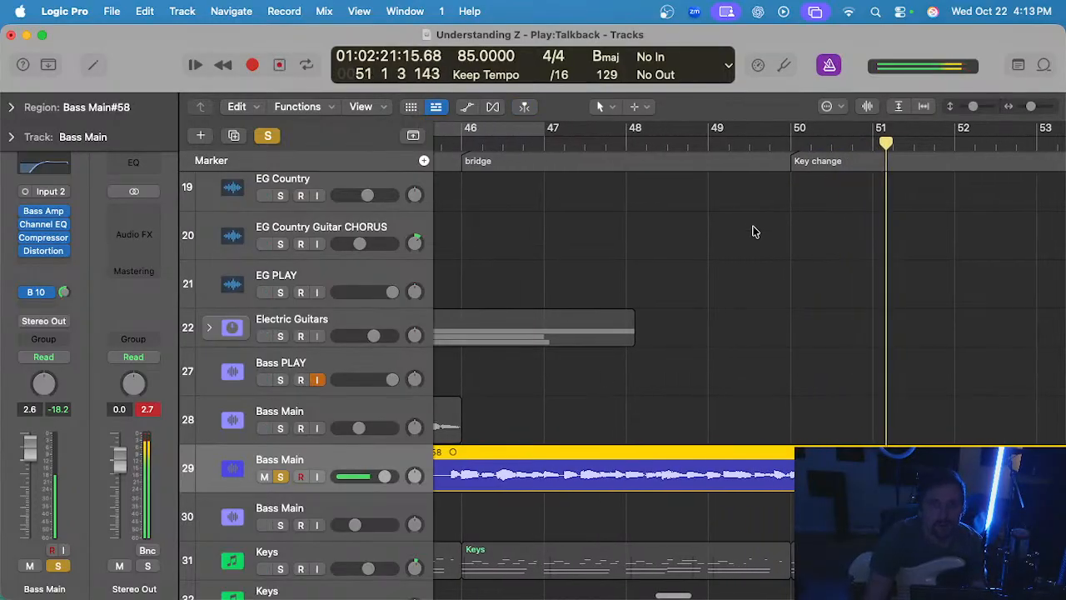
{"action": "key", "text": "s"}
- Cut the Bass Main take on track 29 at bar 50 and delete the part after the key change marker
{"action": "left_click", "coordinate": [791, 140]}
{"action": "left_click", "coordinate": [833, 442]}
{"action": "left_click", "coordinate": [834, 456]}
{"action": "left_click", "coordinate": [834, 508]}
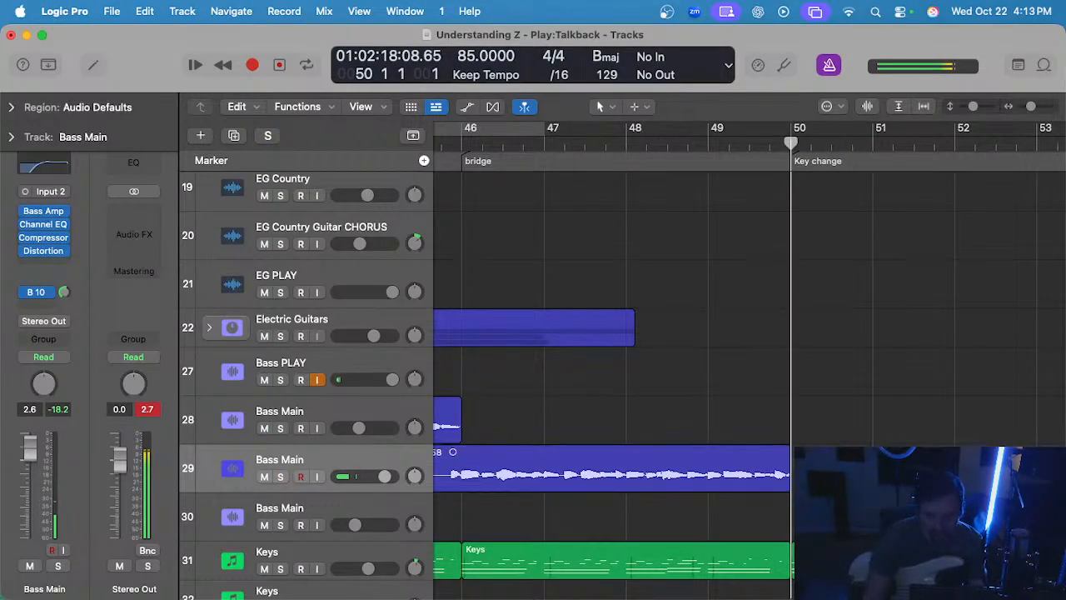
- Trim the end of the earlier bass region on track 28 so it stops just before the bridge at bar 46
{"action": "scroll", "coordinate": [800, 466], "scroll_direction": "left", "scroll_amount": 3}
{"action": "scroll", "coordinate": [731, 460], "scroll_direction": "up", "scroll_amount": 4}
{"action": "scroll", "coordinate": [732, 463], "scroll_direction": "right", "scroll_amount": 1}
{"action": "scroll", "coordinate": [838, 443], "scroll_direction": "up", "scroll_amount": 1}
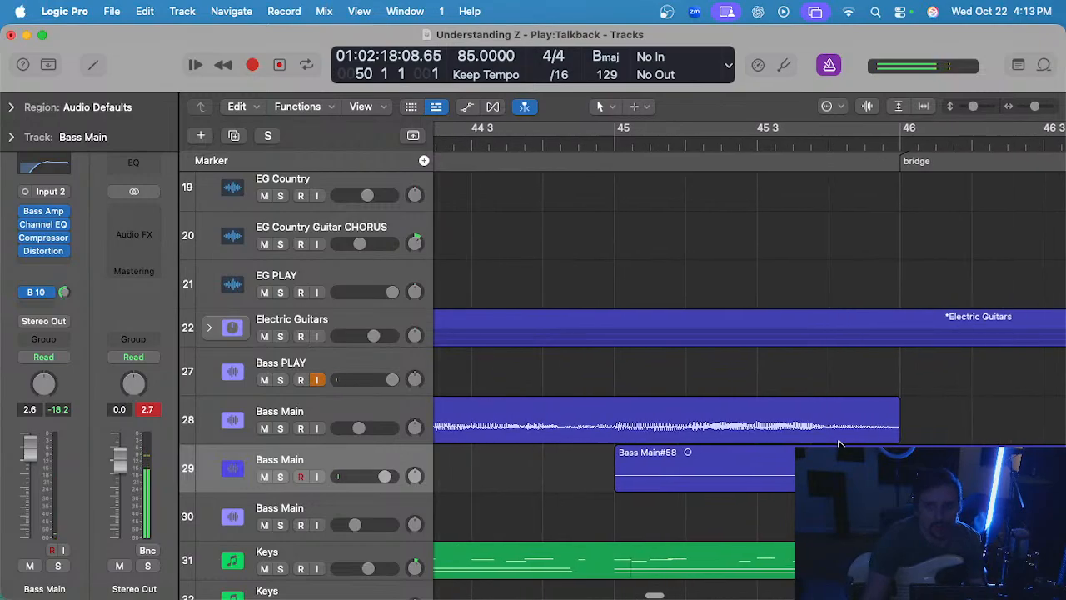
{"action": "left_click_drag", "start_coordinate": [863, 425], "coordinate": [949, 426]}
{"action": "scroll", "coordinate": [949, 428], "scroll_direction": "right", "scroll_amount": 1}
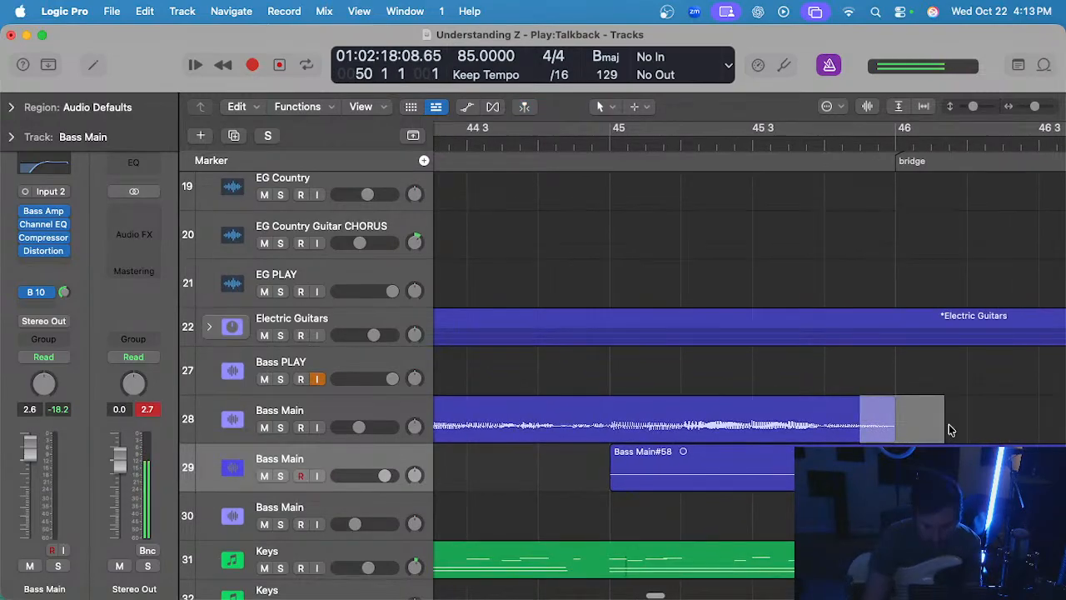
{"action": "key", "text": "Delete"}
- Delete the start of the track 29 bass take up to just before bar 46
{"action": "scroll", "coordinate": [949, 428], "scroll_direction": "up", "scroll_amount": 2}
{"action": "left_click_drag", "start_coordinate": [798, 465], "coordinate": [588, 466]}
{"action": "key", "text": "Delete"}
{"action": "key", "text": "Delete"}
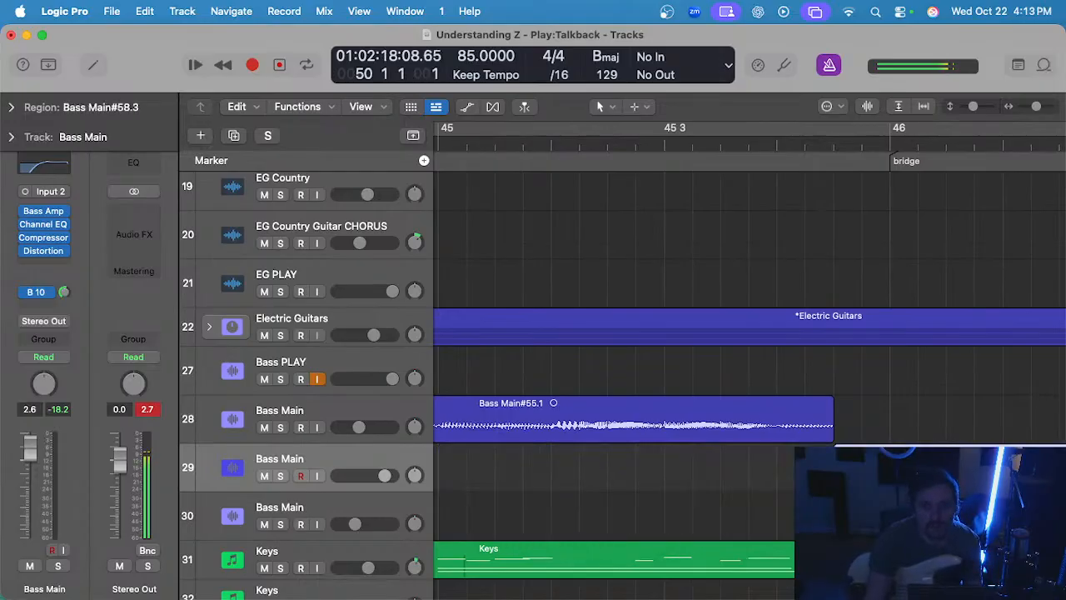
- Move the trimmed bridge bass region from track 29 onto Bass Main track 28, keeping its timing
{"action": "scroll", "coordinate": [899, 433], "scroll_direction": "down", "scroll_amount": 3}
{"action": "left_click_drag", "start_coordinate": [909, 471], "coordinate": [910, 441]}
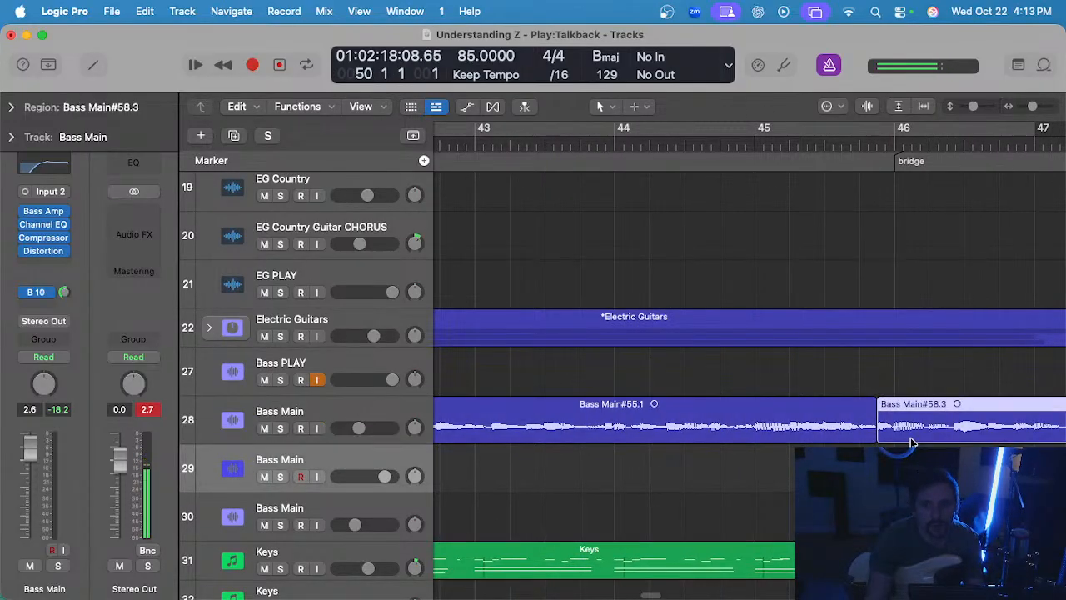
{"action": "scroll", "coordinate": [909, 442], "scroll_direction": "down", "scroll_amount": 2}
{"action": "scroll", "coordinate": [909, 441], "scroll_direction": "right", "scroll_amount": 3}
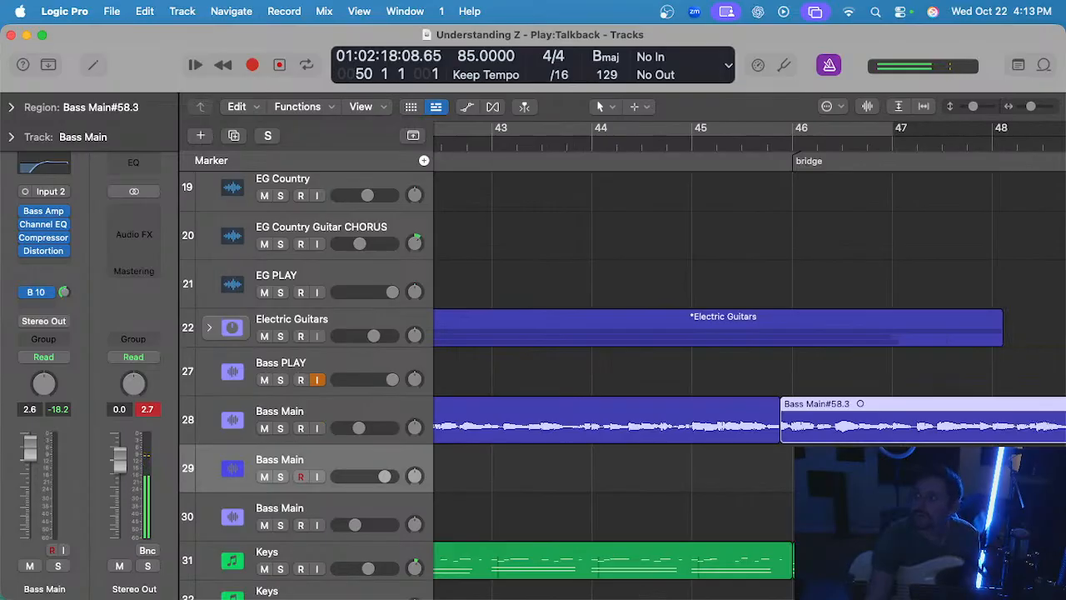
- Try two short bass takes on Bass Main track 29 from bar 49, stopping around bar 51 and undoing each one
{"action": "scroll", "coordinate": [799, 175], "scroll_direction": "down", "scroll_amount": 5}
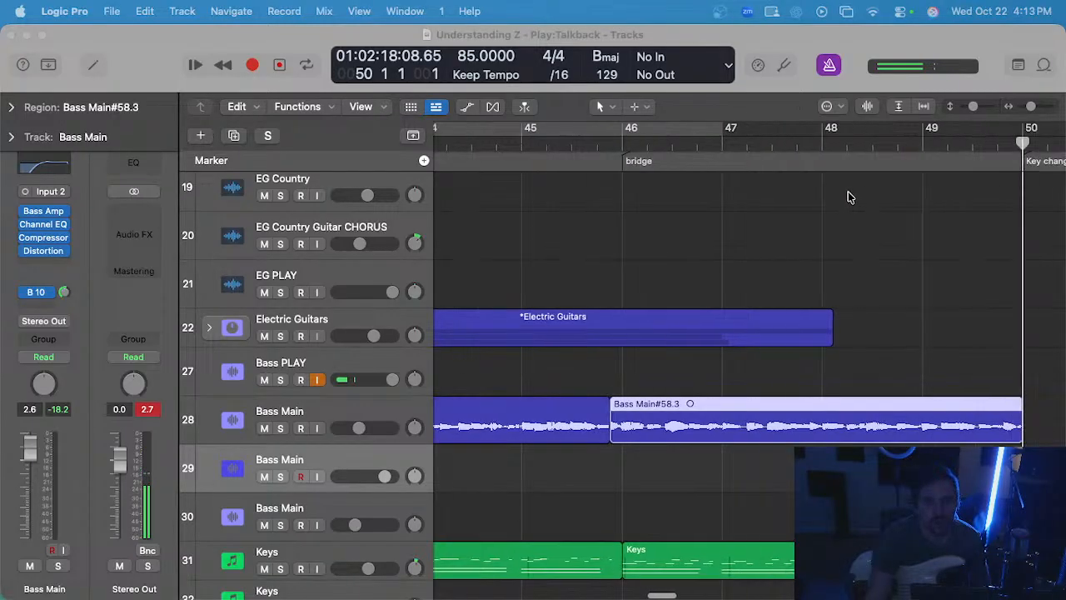
{"action": "scroll", "coordinate": [816, 222], "scroll_direction": "left", "scroll_amount": 2}
{"action": "left_click", "coordinate": [814, 140]}
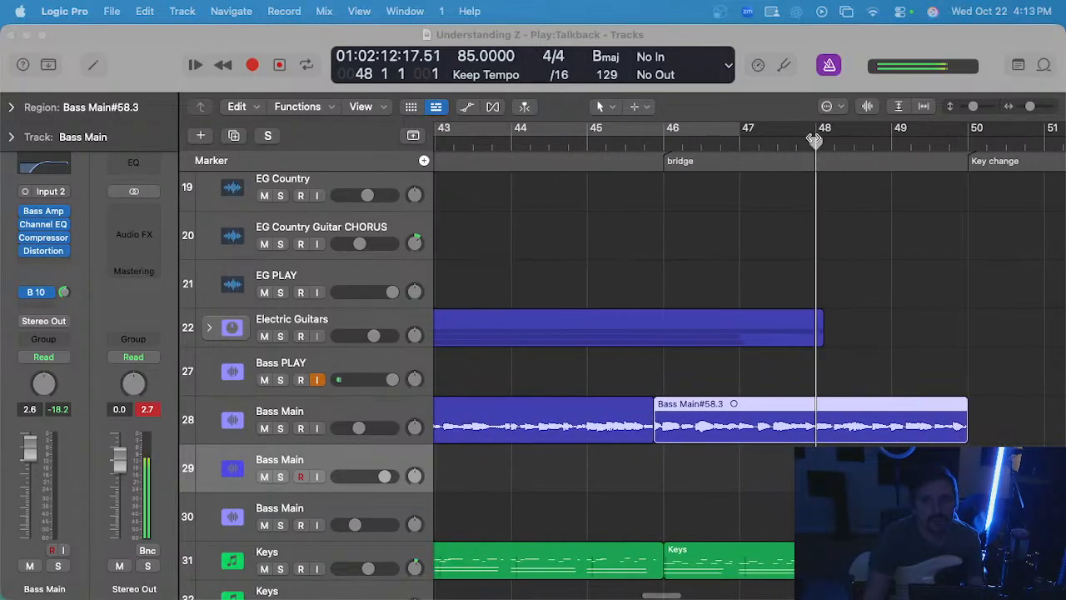
{"action": "left_click", "coordinate": [884, 146]}
{"action": "left_click", "coordinate": [879, 368]}
{"action": "key", "text": "r"}
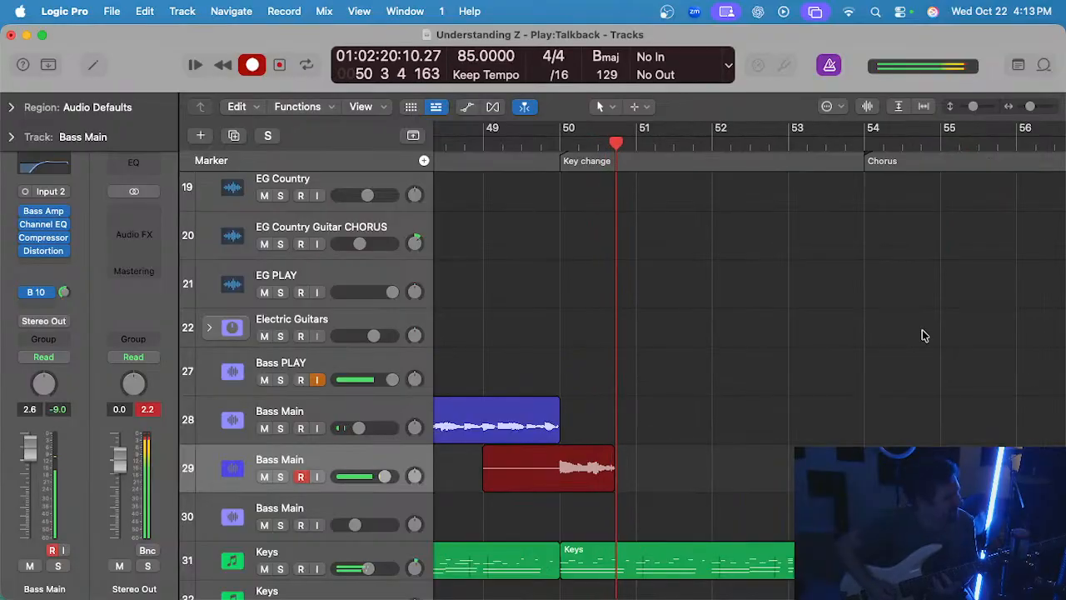
{"action": "key", "text": "space"}
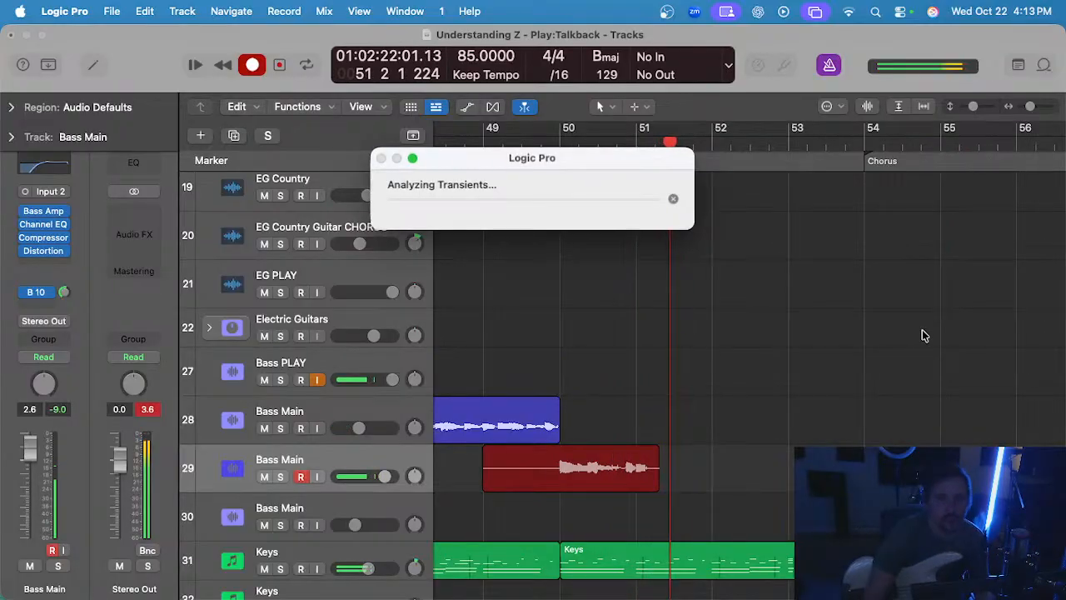
{"action": "key", "text": "super+z"}
{"action": "scroll", "coordinate": [637, 281], "scroll_direction": "left", "scroll_amount": 3}
{"action": "left_click", "coordinate": [601, 146]}
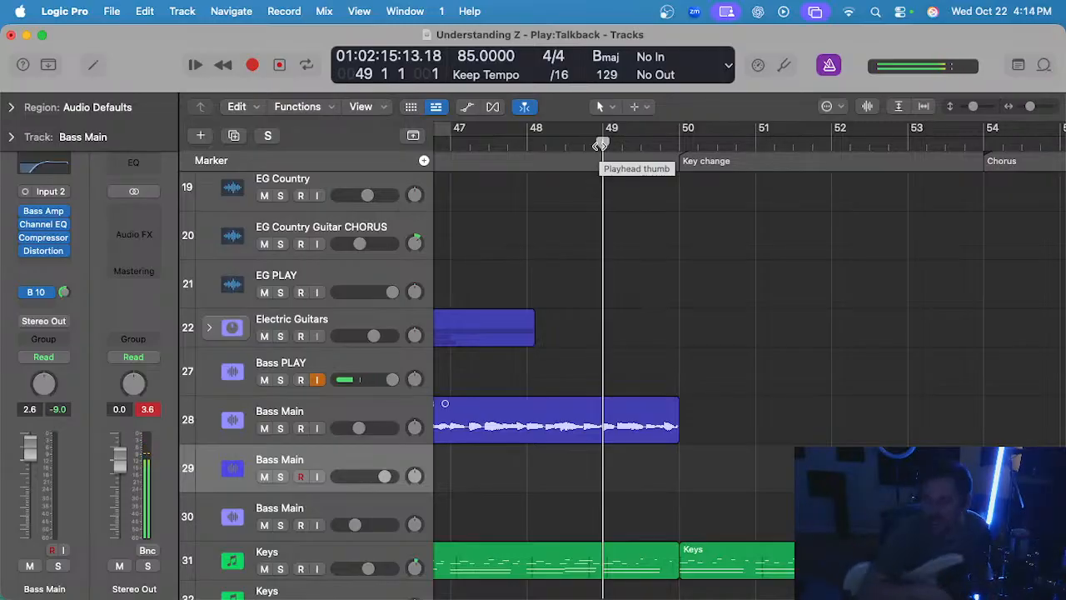
{"action": "key", "text": "r"}
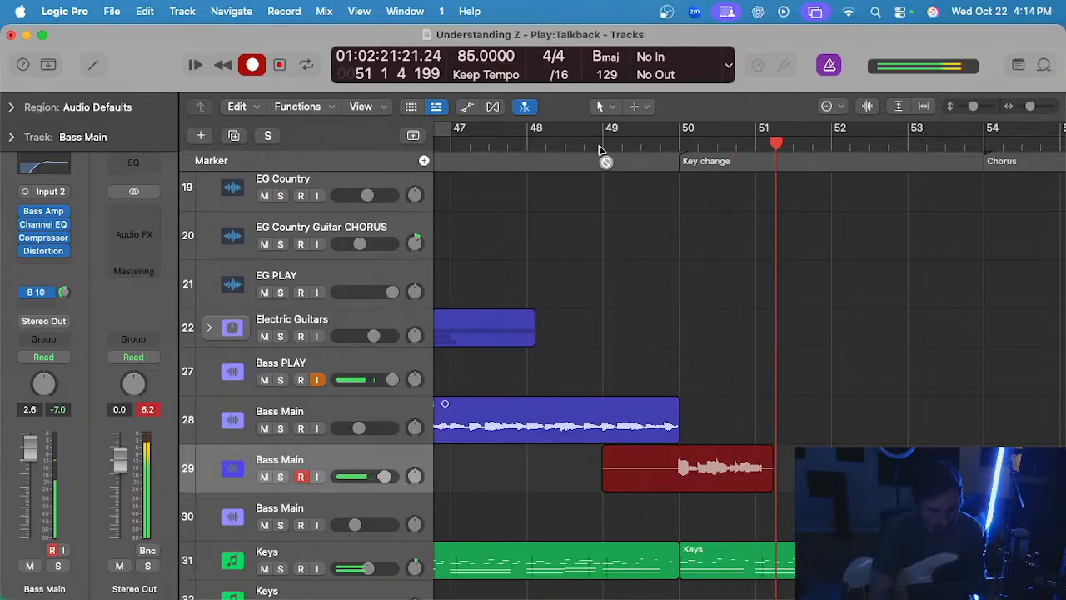
{"action": "key", "text": "space"}
{"action": "key", "text": "super+z"}
- Record the key change bass on track 29 from bar 49 to the end of bar 54, and audition it soloed from bar 53
{"action": "left_click", "coordinate": [600, 145]}
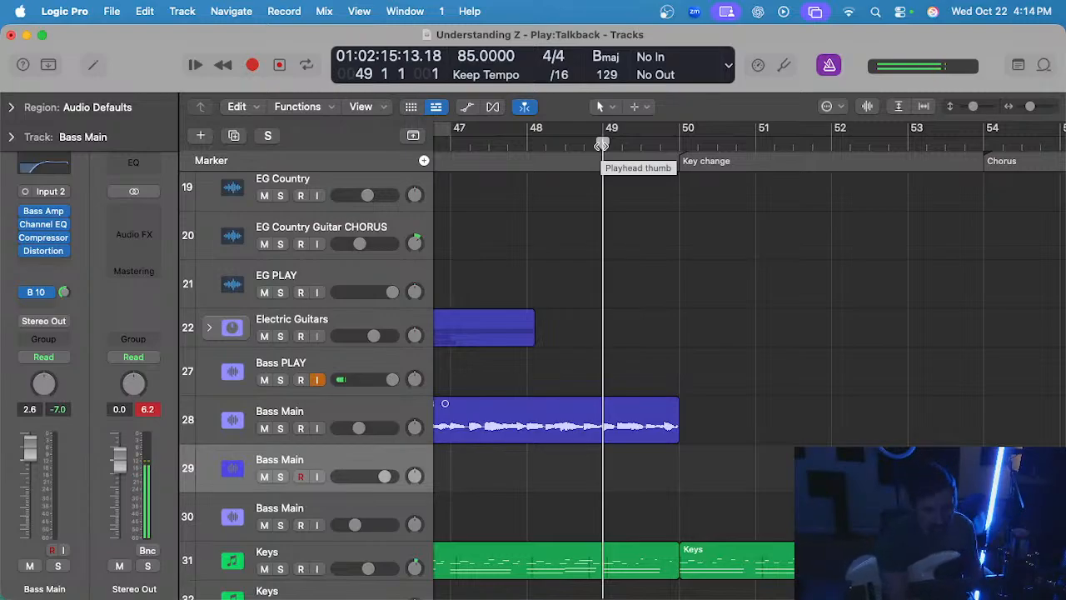
{"action": "key", "text": "r"}
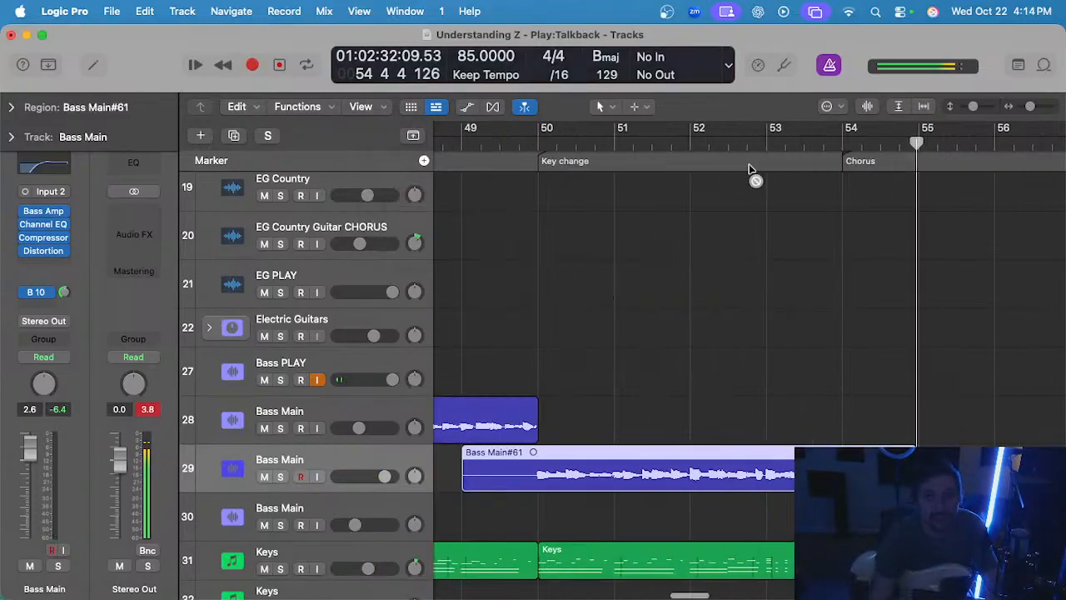
{"action": "left_click", "coordinate": [766, 142]}
{"action": "key", "text": "ctrl+s"}
{"action": "key", "text": "space"}
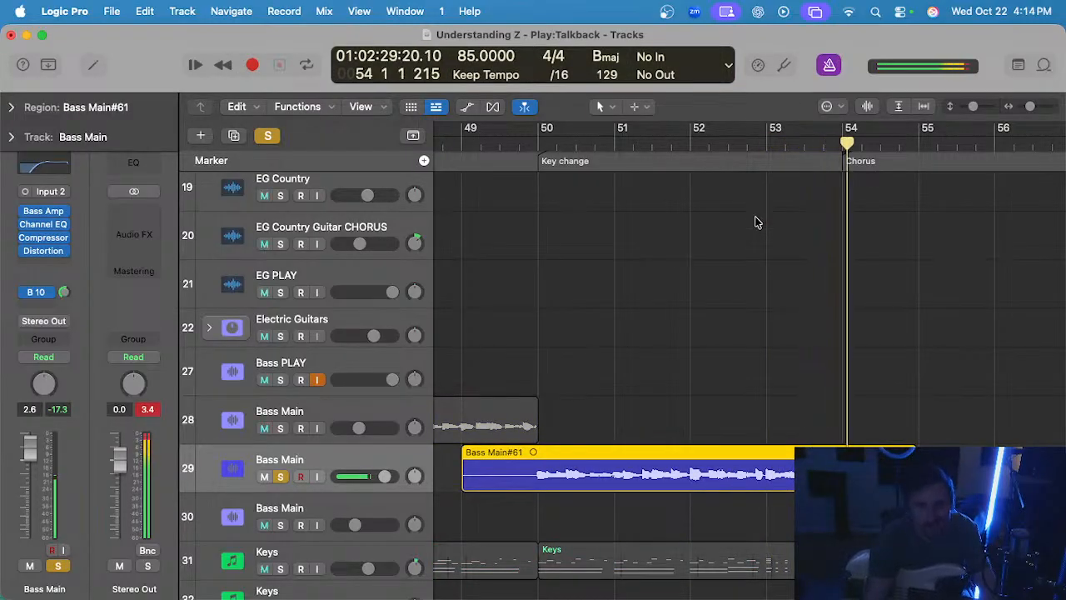
{"action": "key", "text": "ctrl+s"}
{"action": "left_click", "coordinate": [531, 137]}
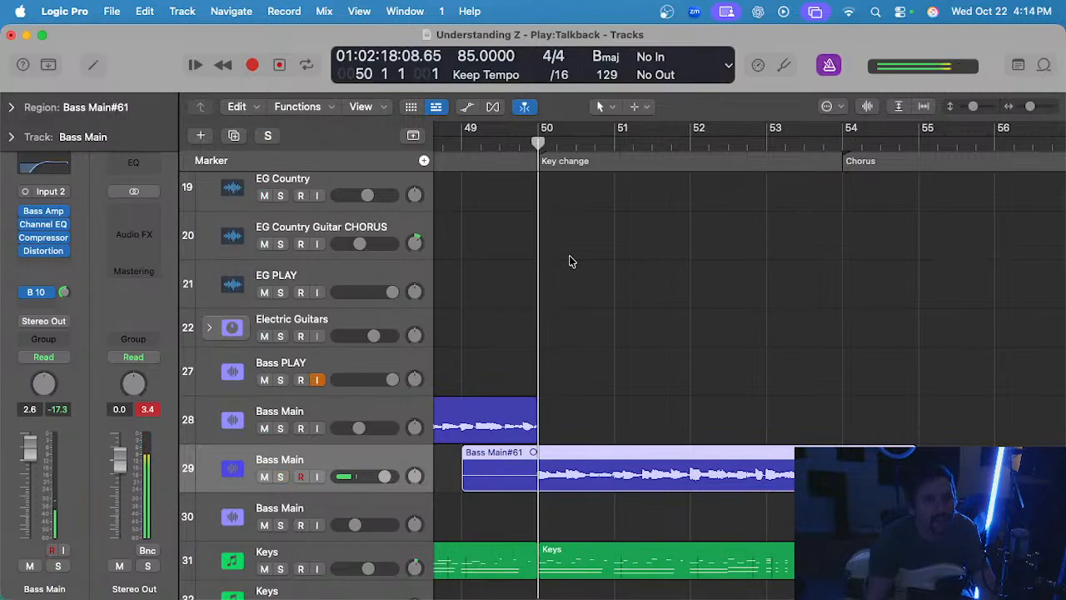
{"action": "left_click", "coordinate": [626, 314], "text": "ctrl+alt"}
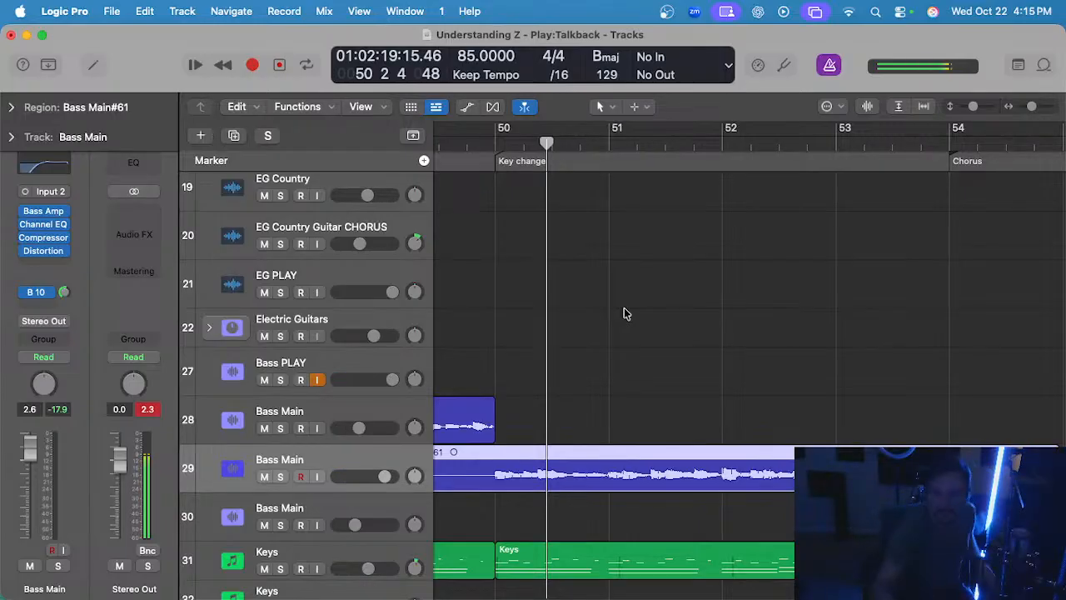
- Delete the silent lead-in of the key change bass take before bar 50 on track 29
{"action": "scroll", "coordinate": [636, 359], "scroll_direction": "down", "scroll_amount": 2}
{"action": "scroll", "coordinate": [573, 391], "scroll_direction": "left", "scroll_amount": 2}
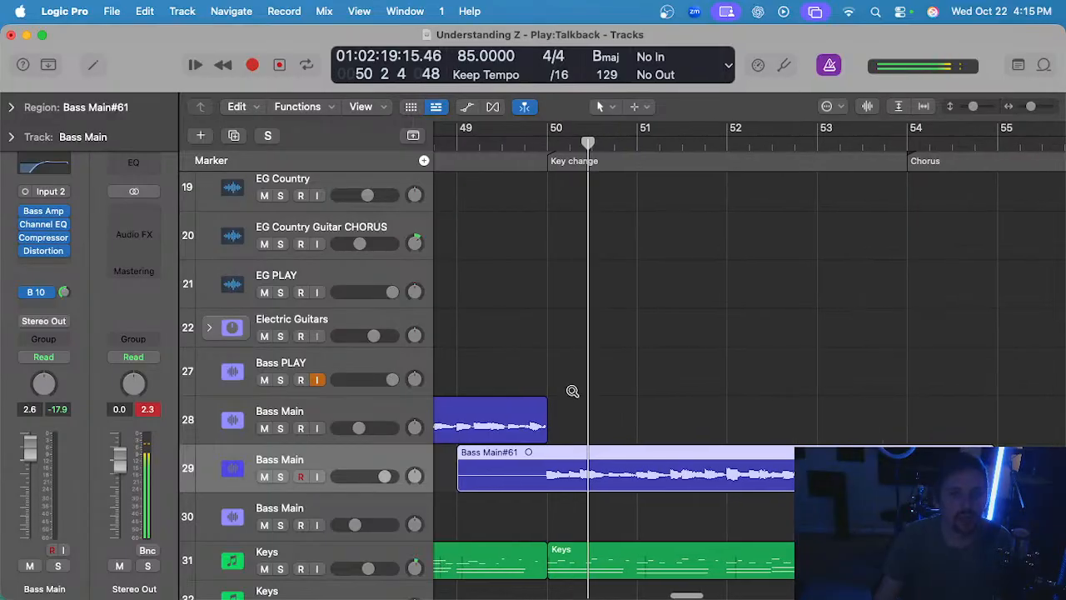
{"action": "scroll", "coordinate": [564, 391], "scroll_direction": "up", "scroll_amount": 5}
{"action": "scroll", "coordinate": [628, 395], "scroll_direction": "left", "scroll_amount": 4}
{"action": "scroll", "coordinate": [628, 395], "scroll_direction": "up", "scroll_amount": 1}
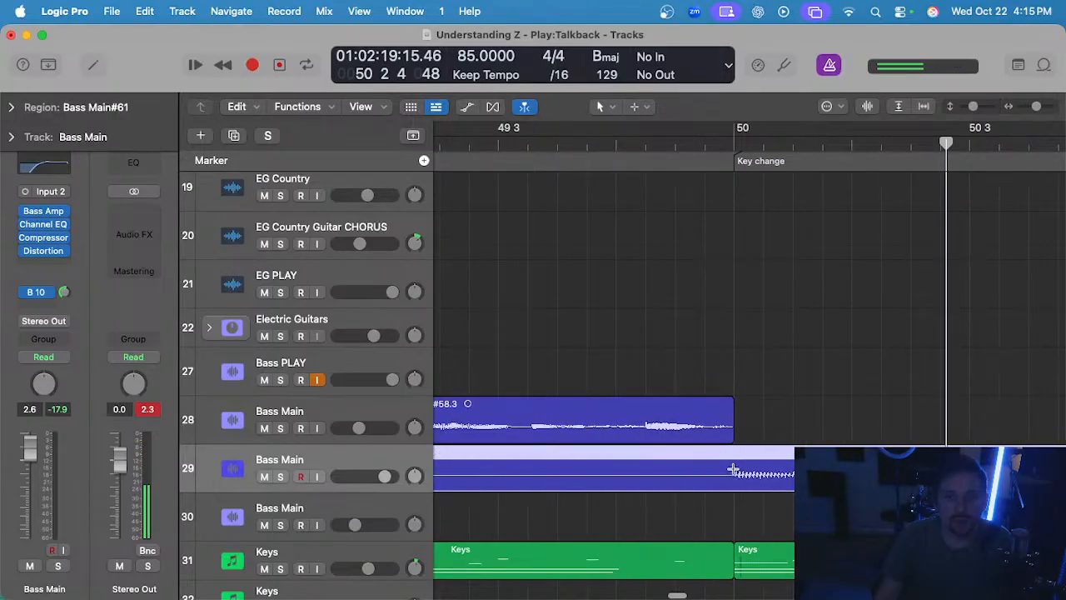
{"action": "left_click_drag", "start_coordinate": [732, 469], "coordinate": [599, 471]}
{"action": "key", "text": "Delete"}
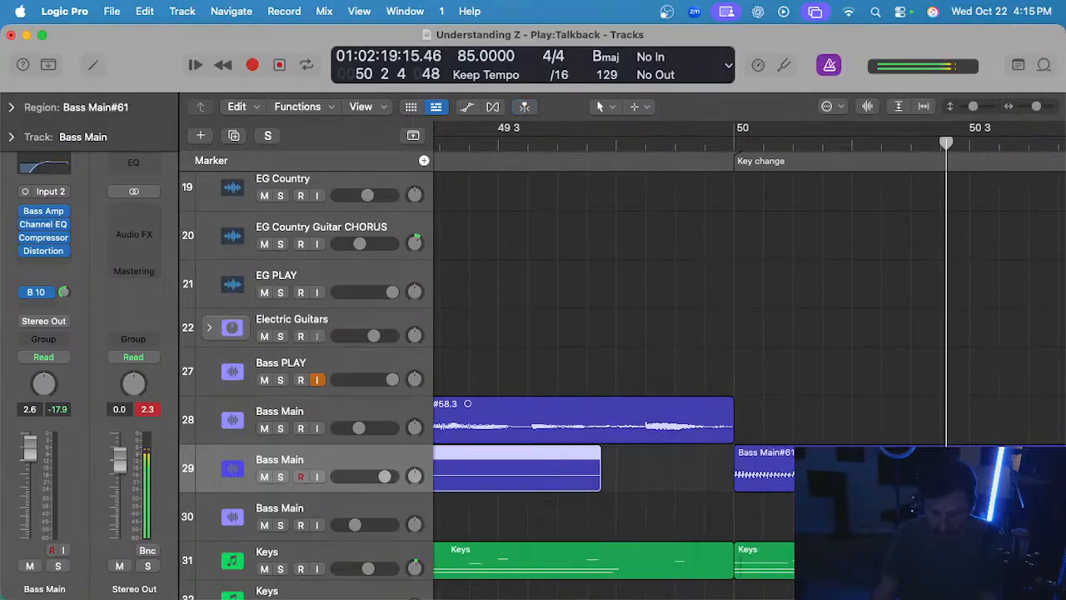
{"action": "key", "text": "Delete"}
- Remove the key change take's tail past bar 54 and move the rest onto Bass Main track 28 after the bridge region
{"action": "scroll", "coordinate": [797, 416], "scroll_direction": "down", "scroll_amount": 5}
{"action": "scroll", "coordinate": [797, 416], "scroll_direction": "right", "scroll_amount": 4}
{"action": "scroll", "coordinate": [796, 417], "scroll_direction": "up", "scroll_amount": 1}
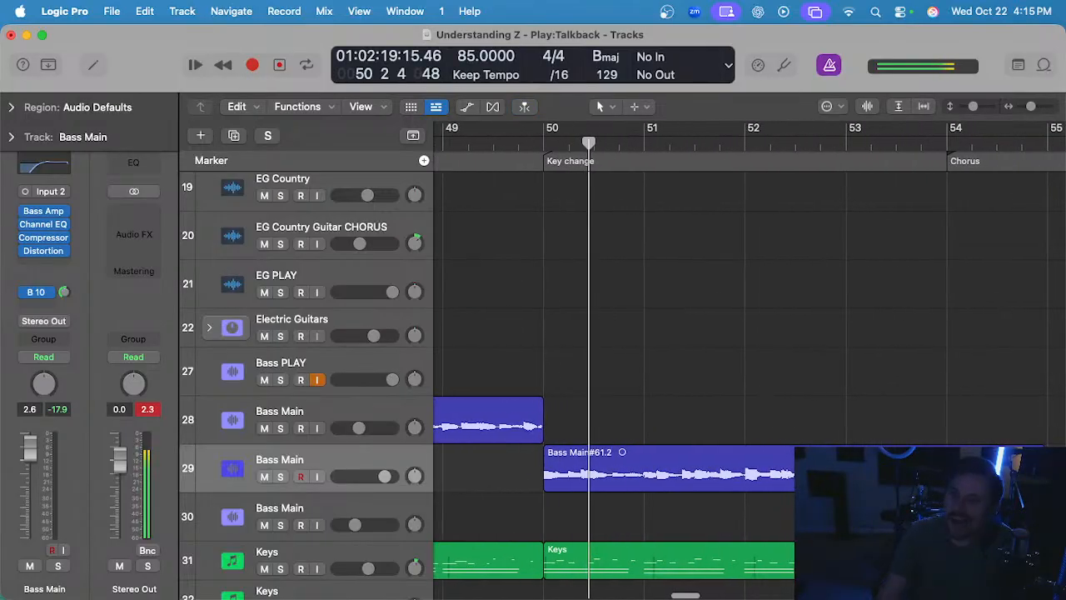
{"action": "scroll", "coordinate": [749, 358], "scroll_direction": "up", "scroll_amount": 3}
{"action": "scroll", "coordinate": [749, 358], "scroll_direction": "right", "scroll_amount": 3}
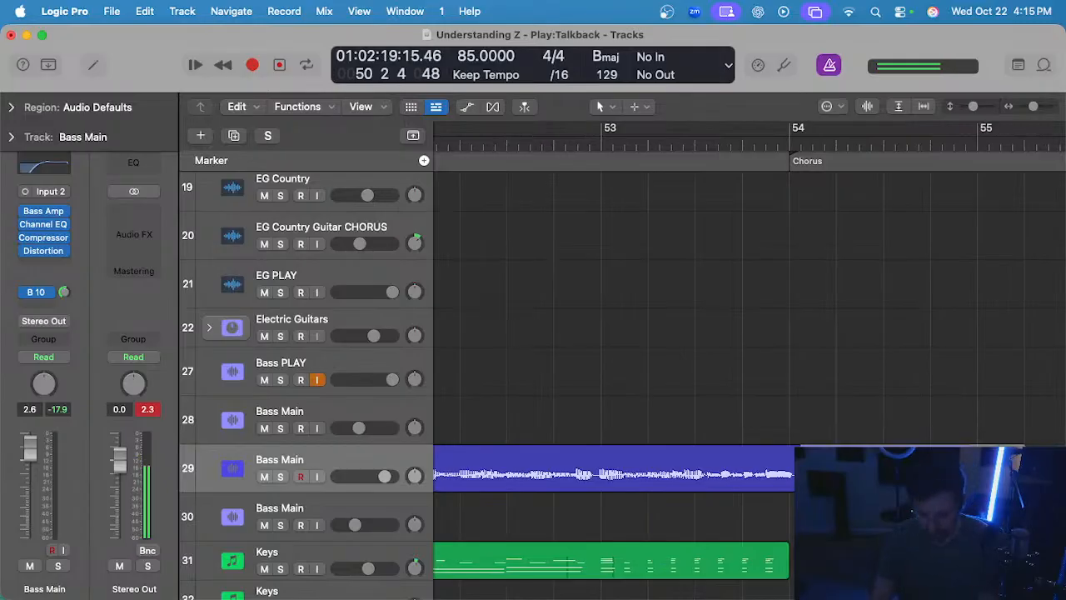
{"action": "scroll", "coordinate": [794, 443], "scroll_direction": "down", "scroll_amount": 5}
{"action": "scroll", "coordinate": [761, 435], "scroll_direction": "left", "scroll_amount": 4}
{"action": "left_click_drag", "start_coordinate": [826, 483], "coordinate": [826, 440]}
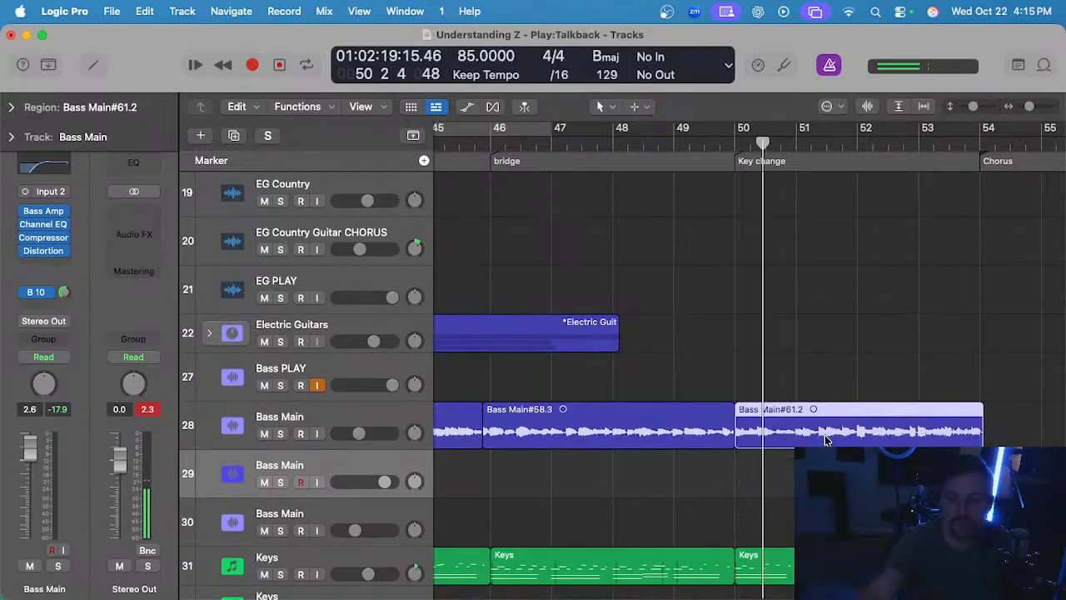
- Play the key change bass in the full mix from bar 50, selecting the bass regions on track 28 and replaying from bar 50
{"action": "scroll", "coordinate": [822, 440], "scroll_direction": "down", "scroll_amount": 3}
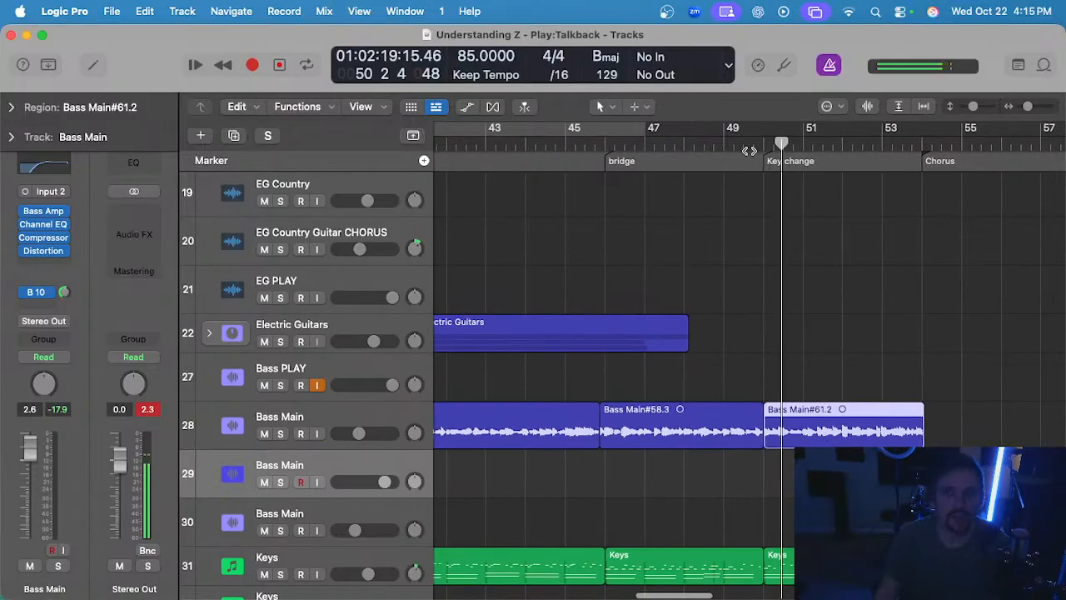
{"action": "left_click", "coordinate": [761, 147]}
{"action": "left_click", "coordinate": [780, 303]}
{"action": "key", "text": "space"}
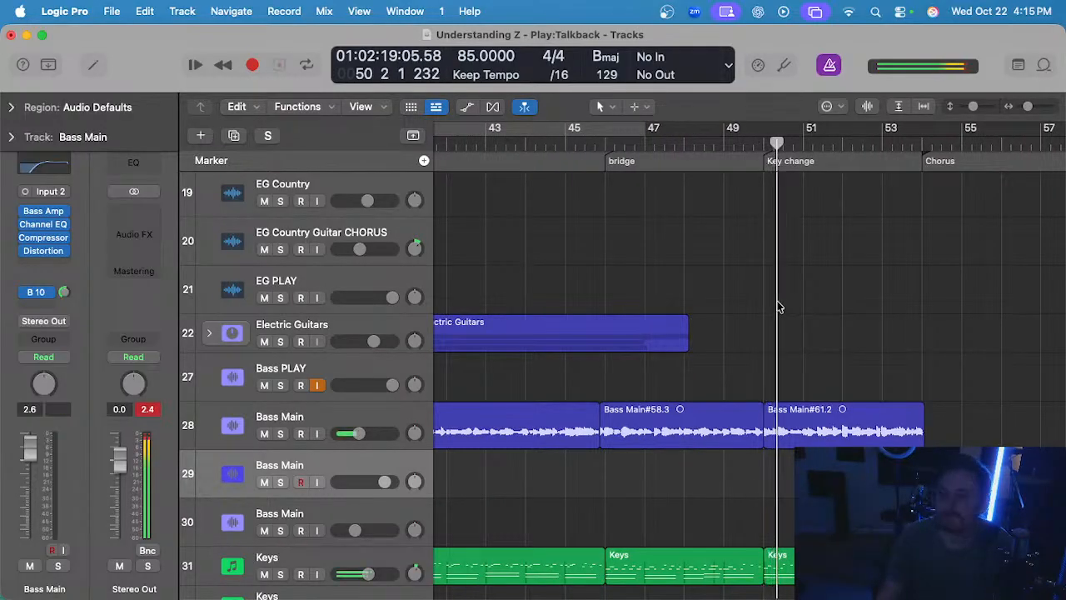
{"action": "scroll", "coordinate": [780, 307], "scroll_direction": "down", "scroll_amount": 1}
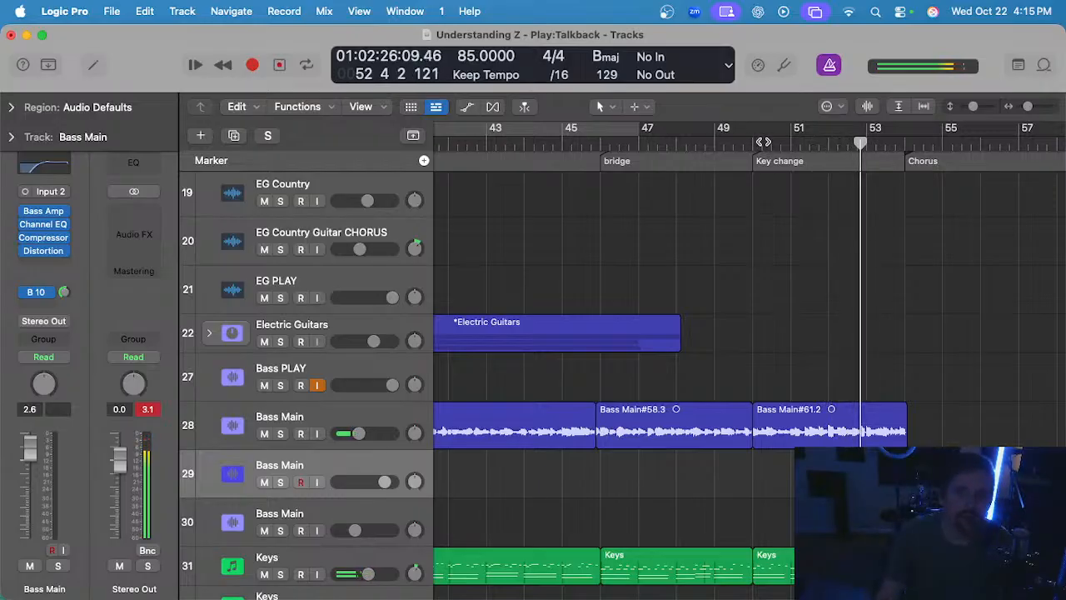
{"action": "left_click", "coordinate": [759, 143]}
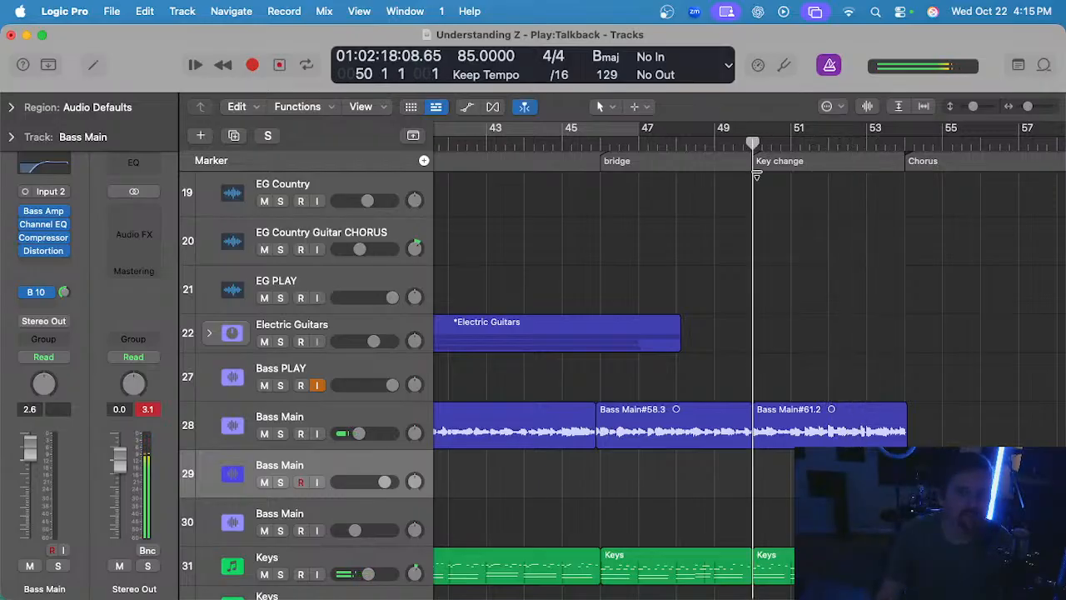
{"action": "left_click", "coordinate": [503, 433]}
{"action": "scroll", "coordinate": [639, 485], "scroll_direction": "up", "scroll_amount": 1}
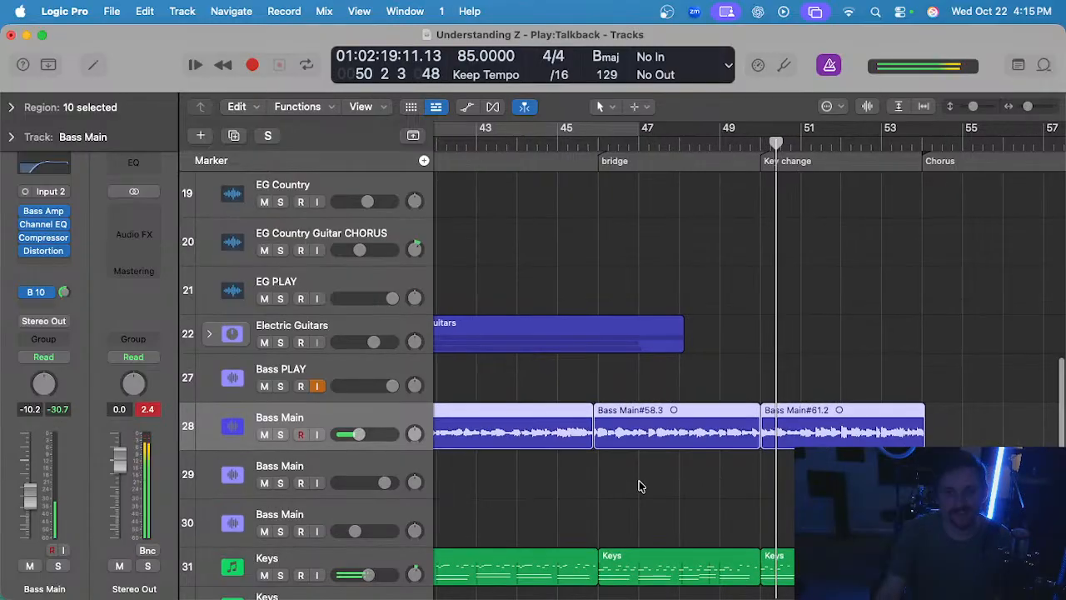
{"action": "scroll", "coordinate": [638, 485], "scroll_direction": "up", "scroll_amount": 2}
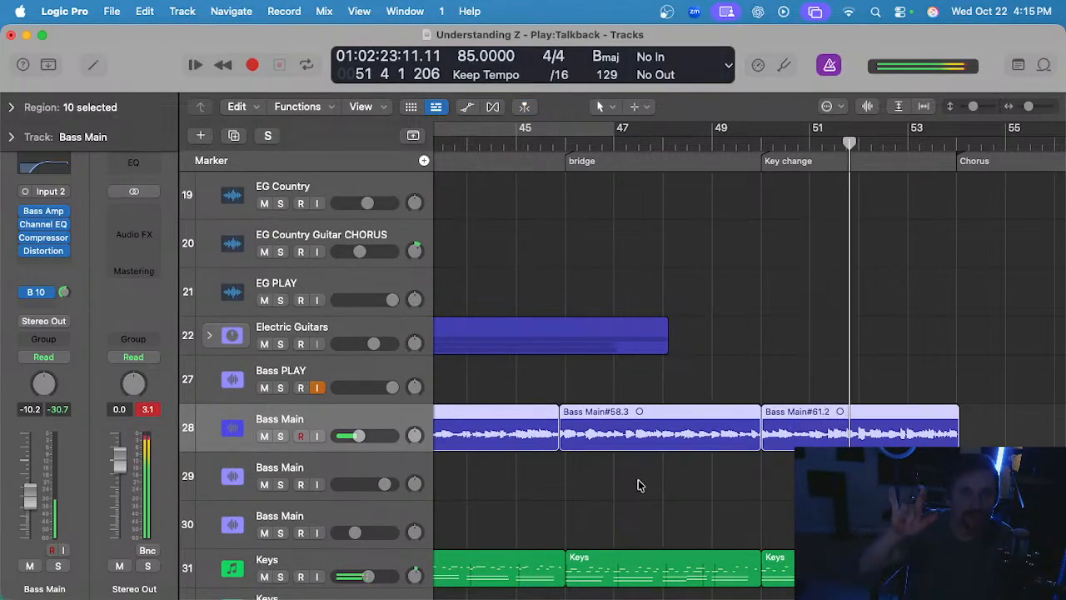
{"action": "left_click", "coordinate": [794, 145]}
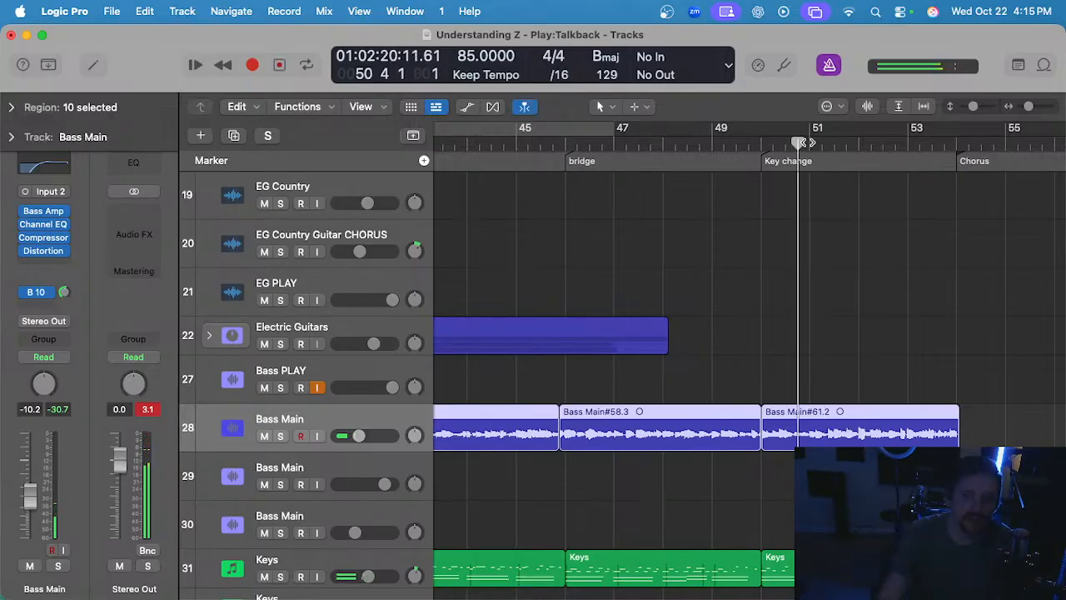
- Solo Bass Main track 28 and listen to the key change bass again from bar 51
{"action": "key", "text": "s"}
{"action": "scroll", "coordinate": [828, 306], "scroll_direction": "up", "scroll_amount": 2}
{"action": "left_click", "coordinate": [805, 313]}
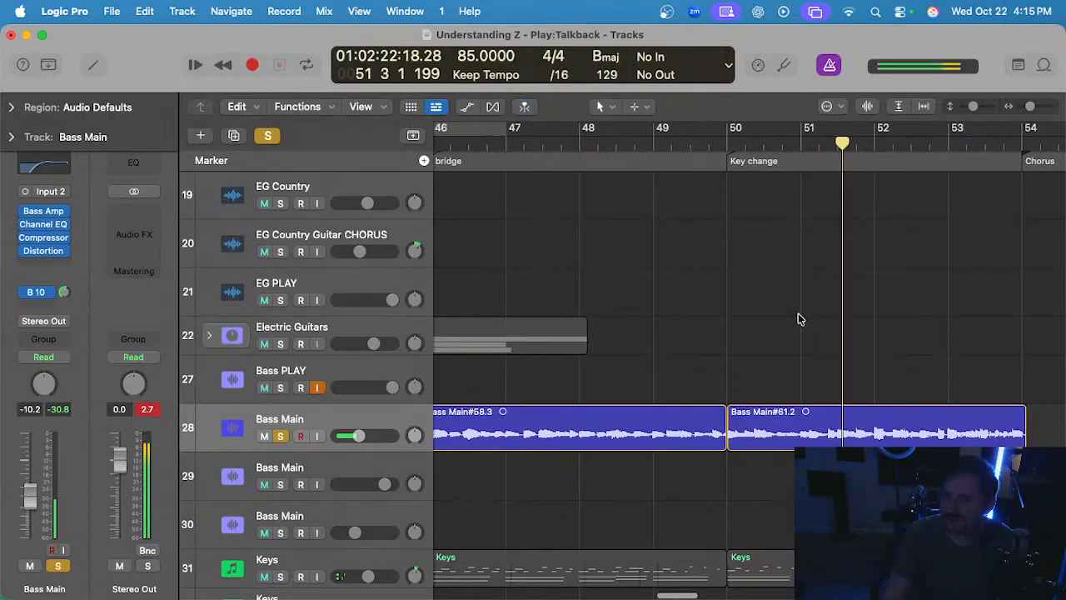
{"action": "scroll", "coordinate": [803, 315], "scroll_direction": "down", "scroll_amount": 1}
{"action": "left_click_drag", "start_coordinate": [857, 144], "coordinate": [794, 140]}
{"action": "key", "text": "s"}
{"action": "key", "text": "s"}
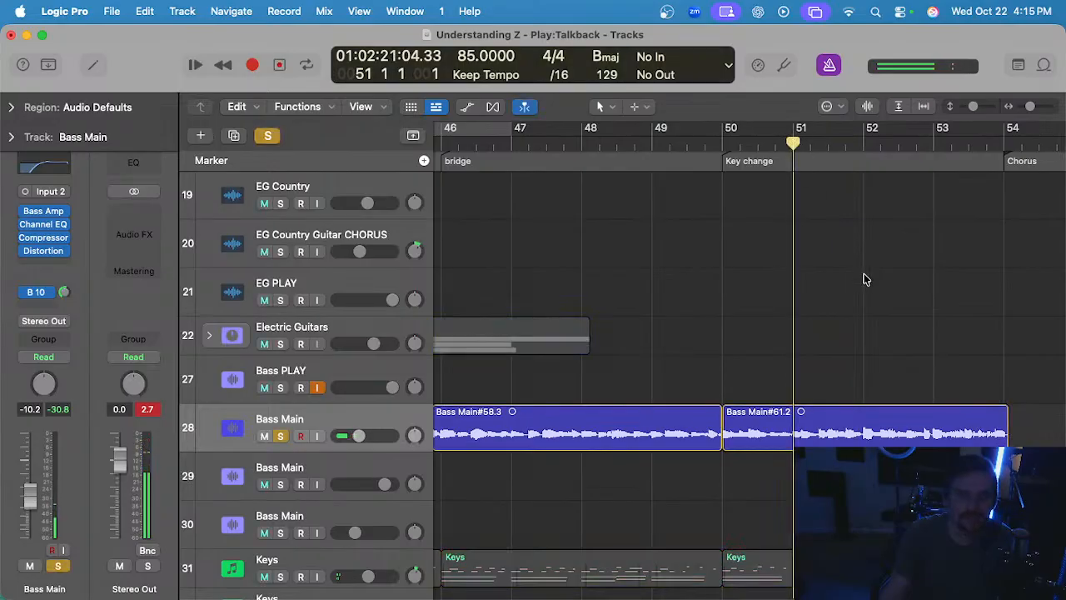
{"action": "key", "text": "space"}
{"action": "scroll", "coordinate": [866, 293], "scroll_direction": "up", "scroll_amount": 1}
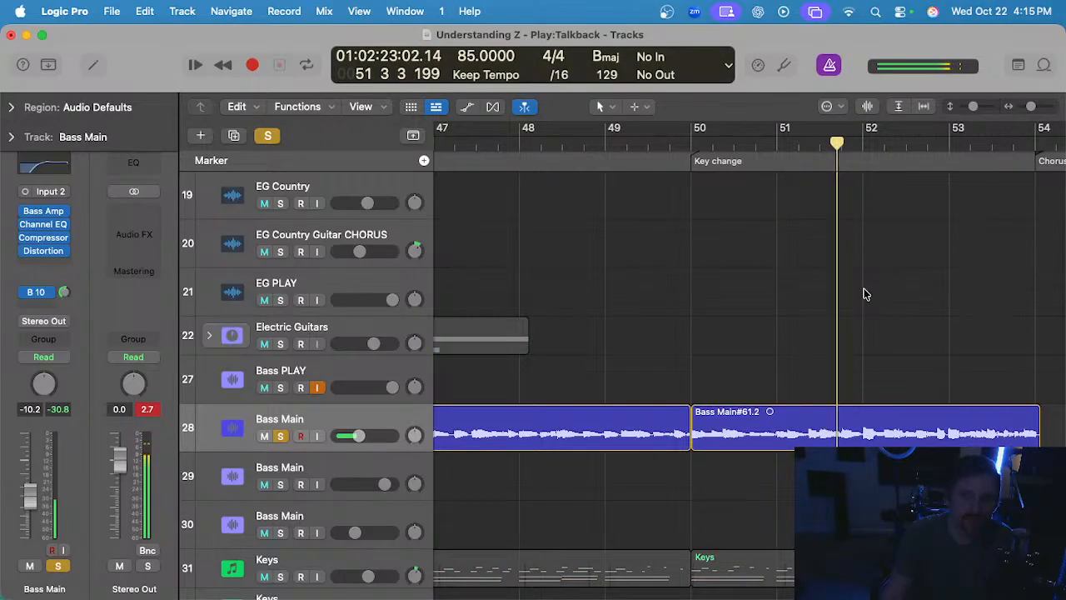
- End the soloed playback and split the key change bass region on track 28 at bar 51
{"action": "key", "text": "s"}
{"action": "key", "text": "space"}
{"action": "left_click", "coordinate": [824, 435]}
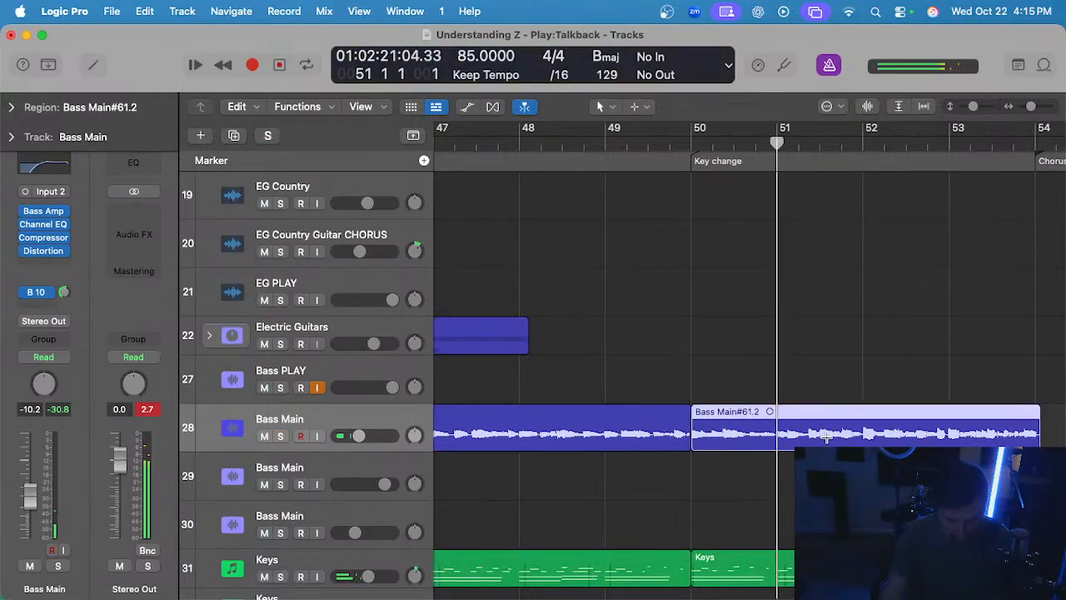
{"action": "key", "text": "super+t"}
{"action": "left_click", "coordinate": [861, 146]}
{"action": "left_click", "coordinate": [829, 304]}
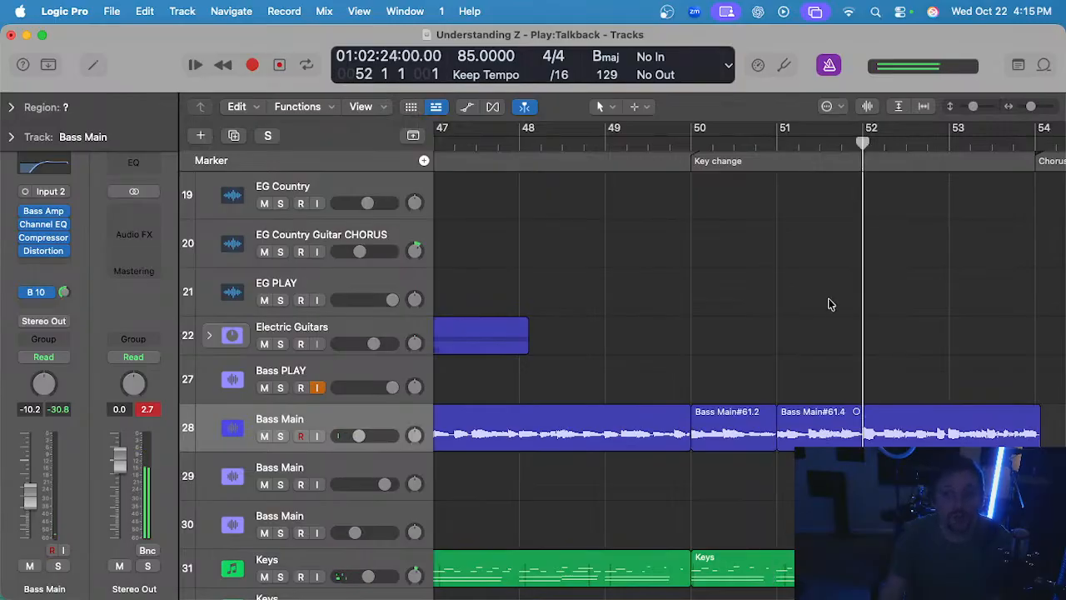
- Split the key change bass on track 28 at bar 52, delete the bar 51 piece, and save the project
{"action": "left_click", "coordinate": [874, 441]}
{"action": "key", "text": "super+t"}
{"action": "left_click", "coordinate": [818, 433]}
{"action": "key", "text": "Delete"}
{"action": "key", "text": "super+Left"}
{"action": "key", "text": "super+s"}
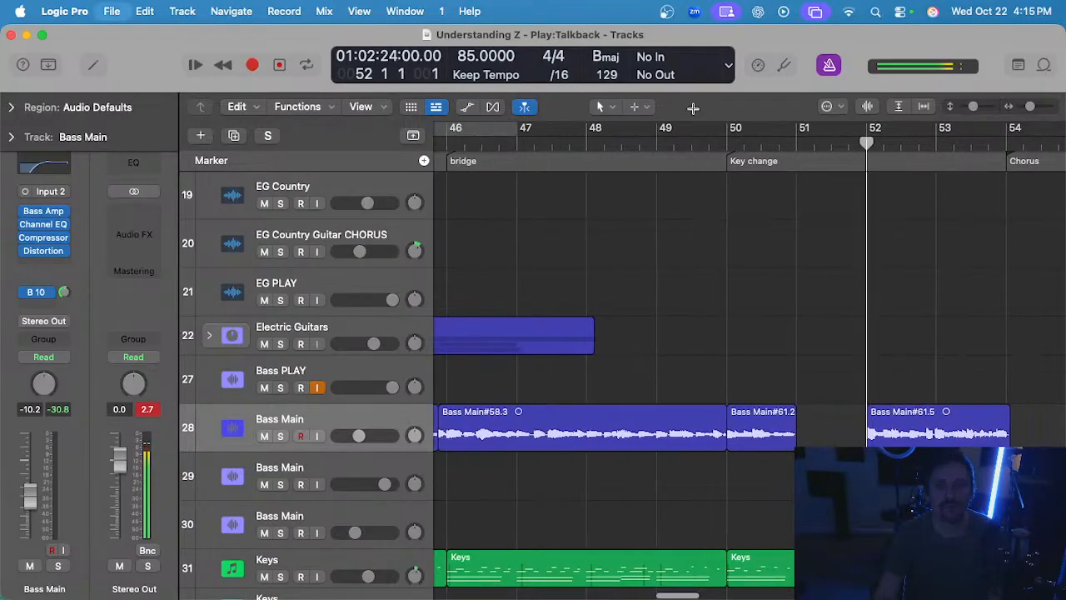
- Try recording a replacement bass take on Bass Main track 29 from bar 50, and discard it
{"action": "left_click", "coordinate": [724, 143]}
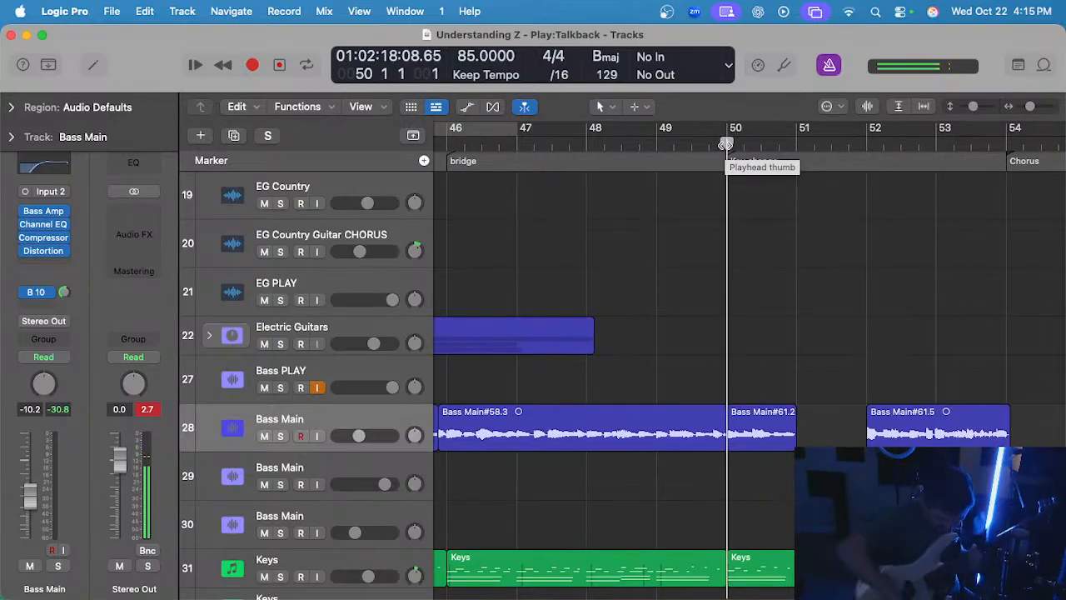
{"action": "scroll", "coordinate": [724, 144], "scroll_direction": "right", "scroll_amount": 1}
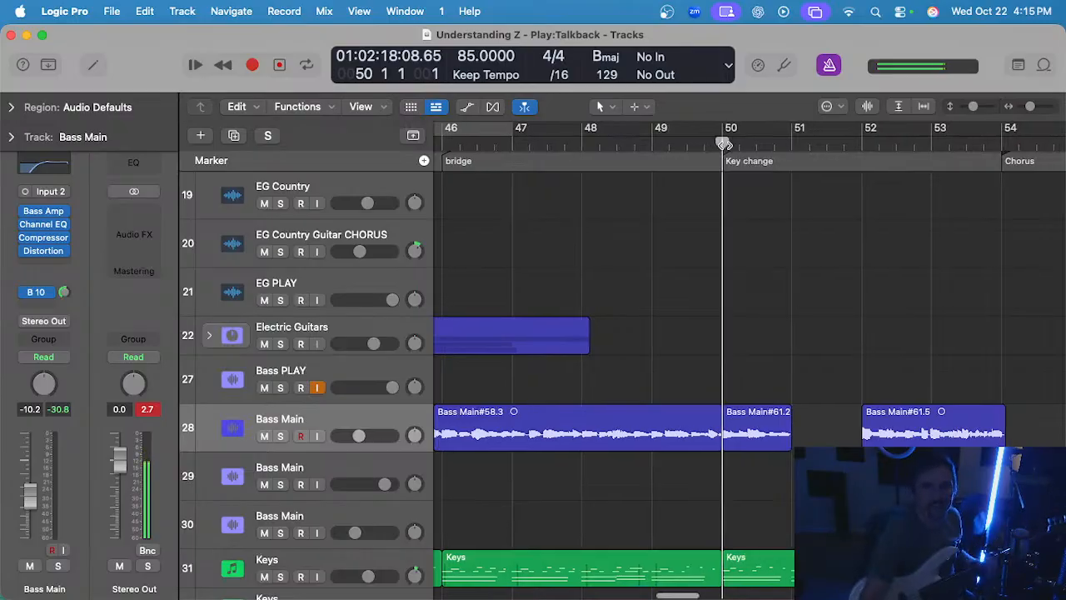
{"action": "left_click", "coordinate": [320, 464]}
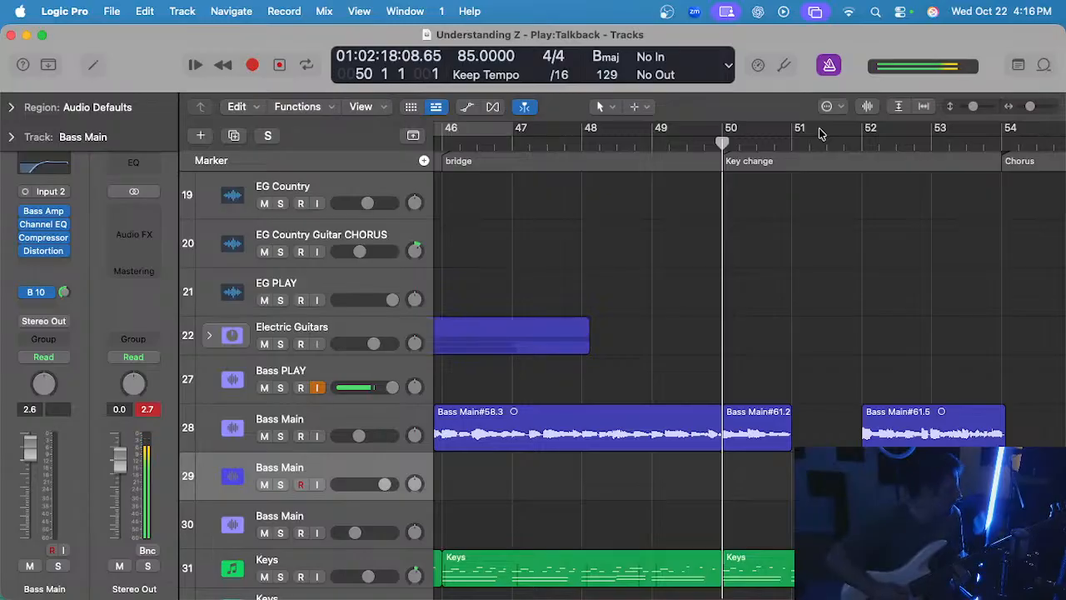
{"action": "key", "text": "r"}
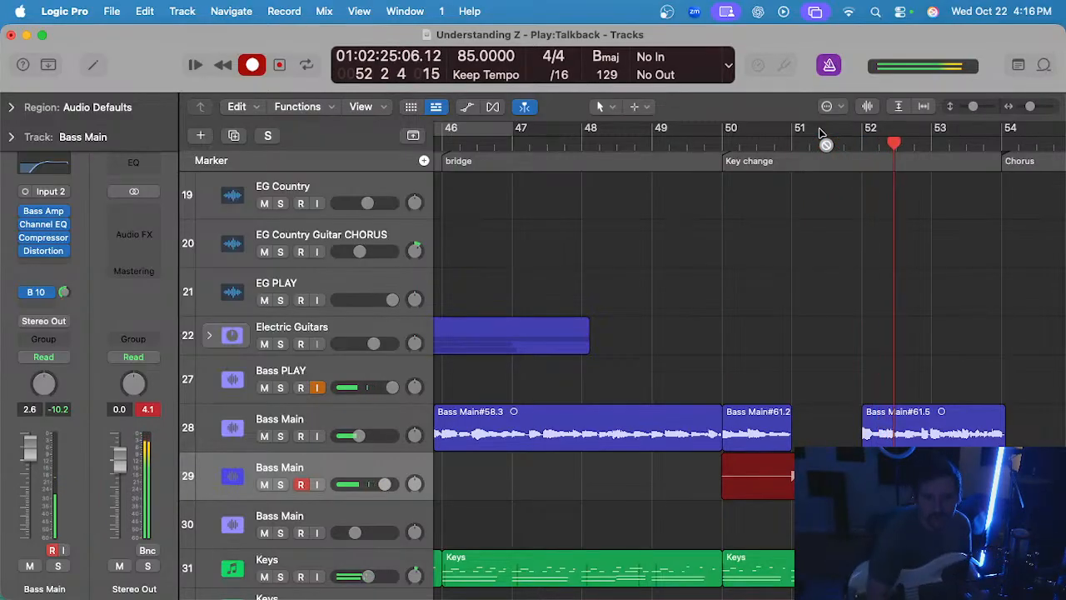
{"action": "key", "text": "space"}
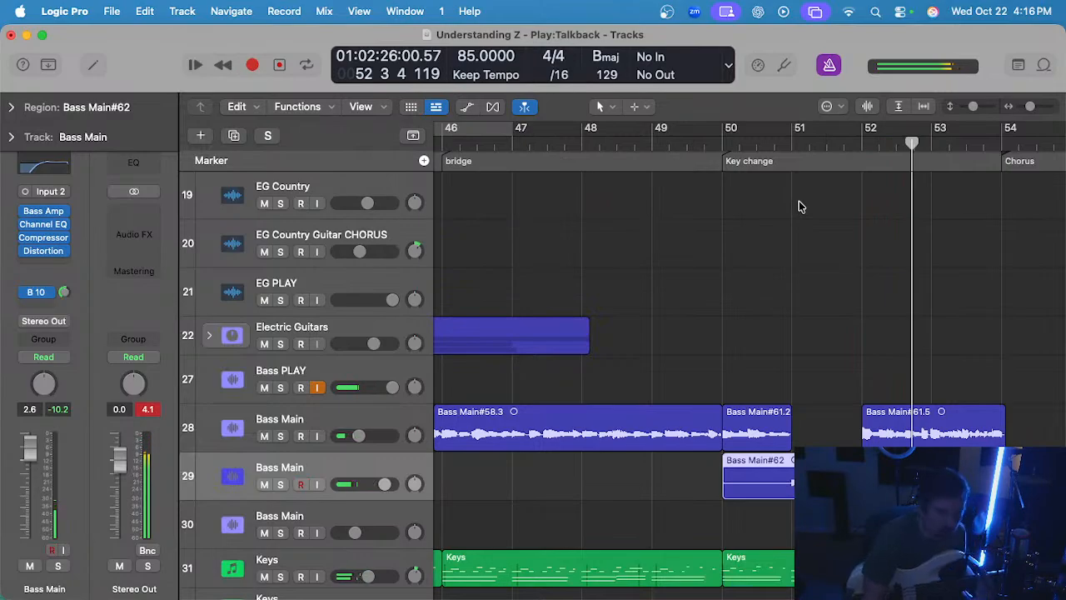
{"action": "key", "text": "Delete"}
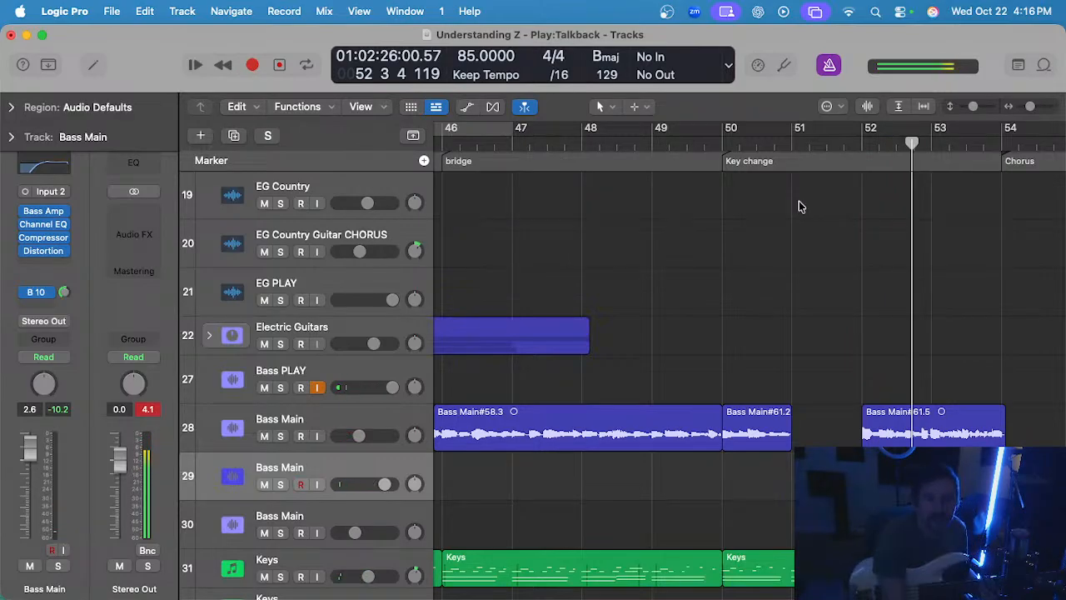
- Make a second attempt at the replacement bass take on track 29 from bar 50, and delete it
{"action": "left_click", "coordinate": [726, 143]}
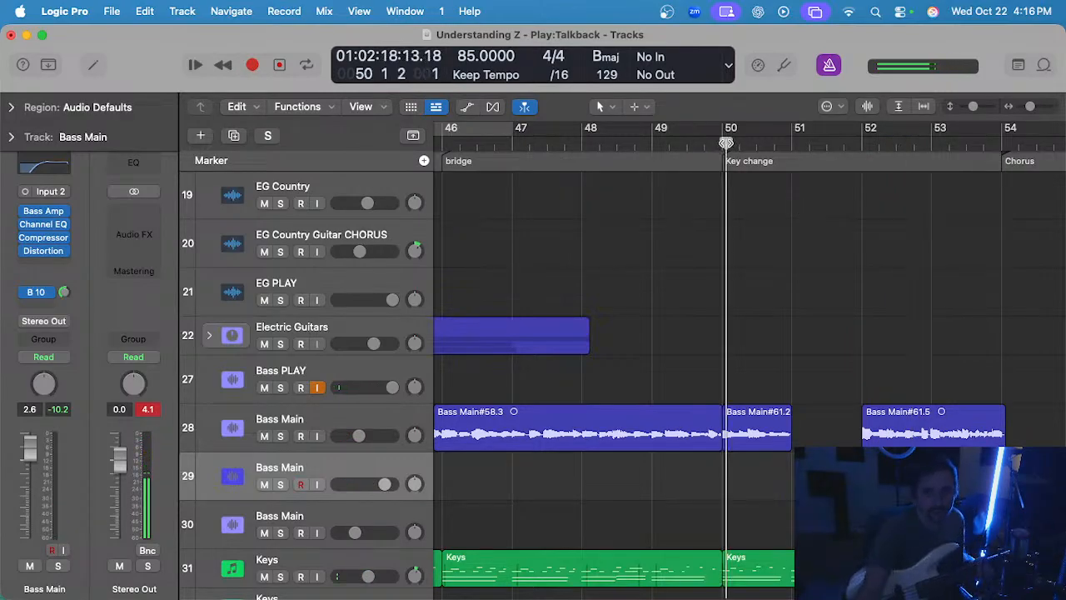
{"action": "key", "text": "r"}
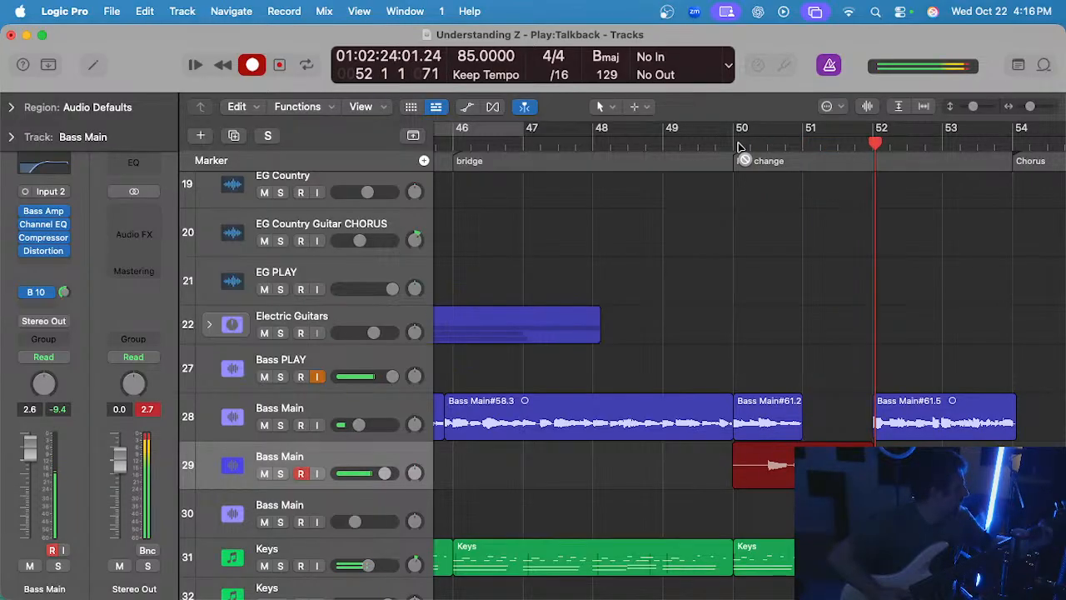
{"action": "key", "text": "space"}
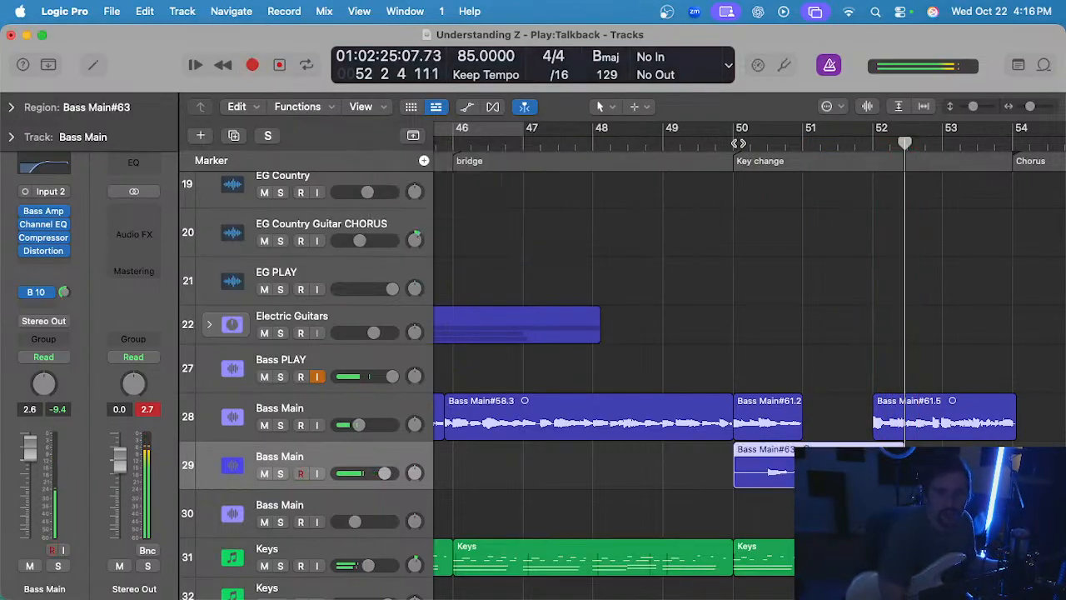
{"action": "key", "text": "Delete"}
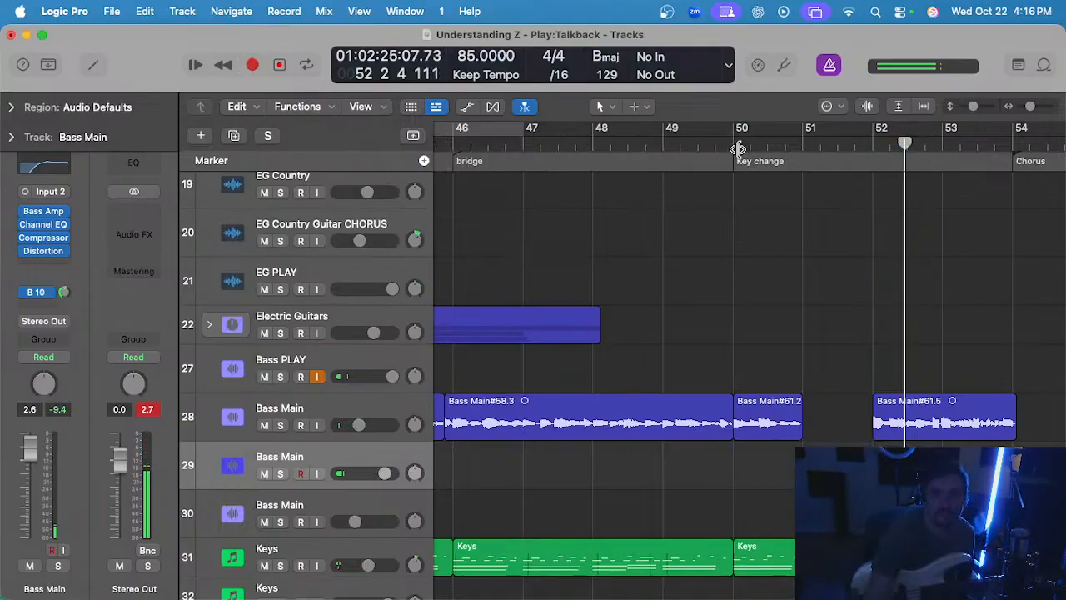
- Record a replacement bass take on track 29 from bar 49 to just past bar 53
{"action": "left_click", "coordinate": [673, 139]}
{"action": "key", "text": "r"}
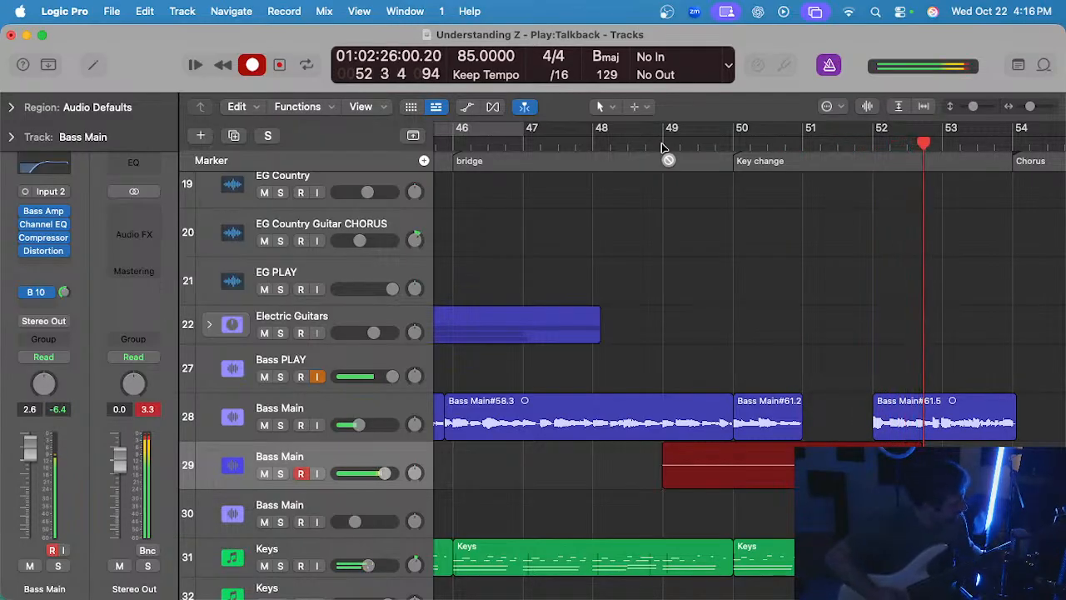
{"action": "key", "text": "space"}
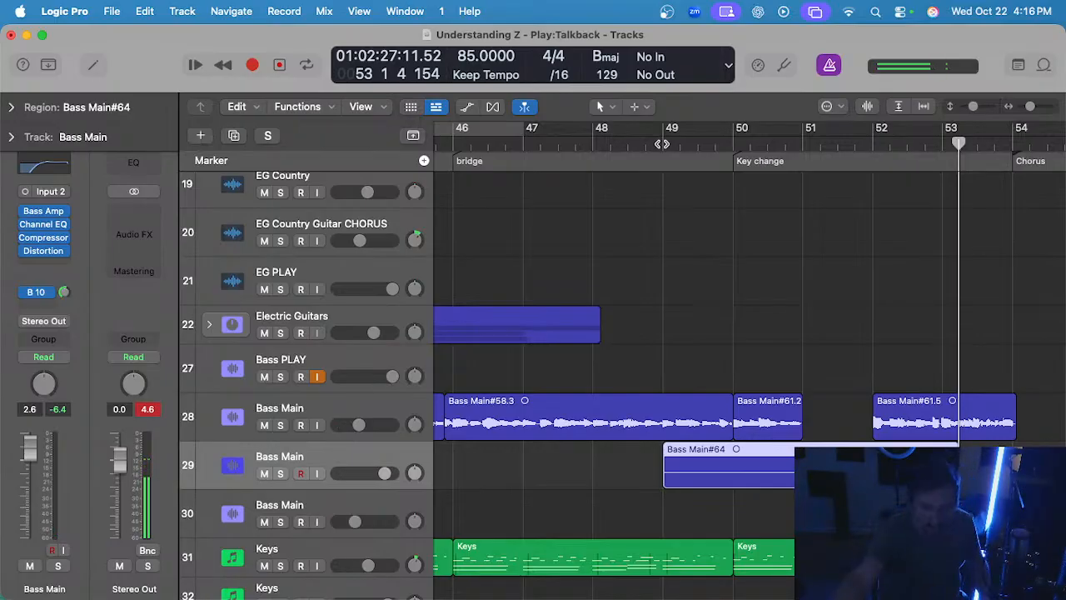
- Listen to the new take on track 29 from bar 51, first soloed and back in the full mix
{"action": "left_click", "coordinate": [804, 146]}
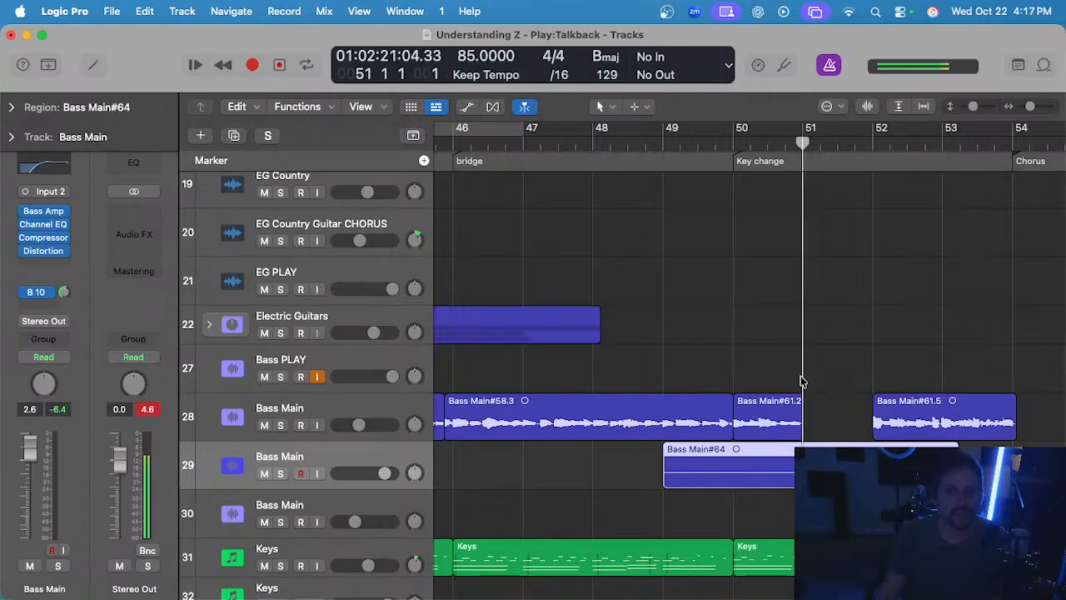
{"action": "key", "text": "space"}
{"action": "scroll", "coordinate": [799, 363], "scroll_direction": "up", "scroll_amount": 3}
{"action": "key", "text": "s"}
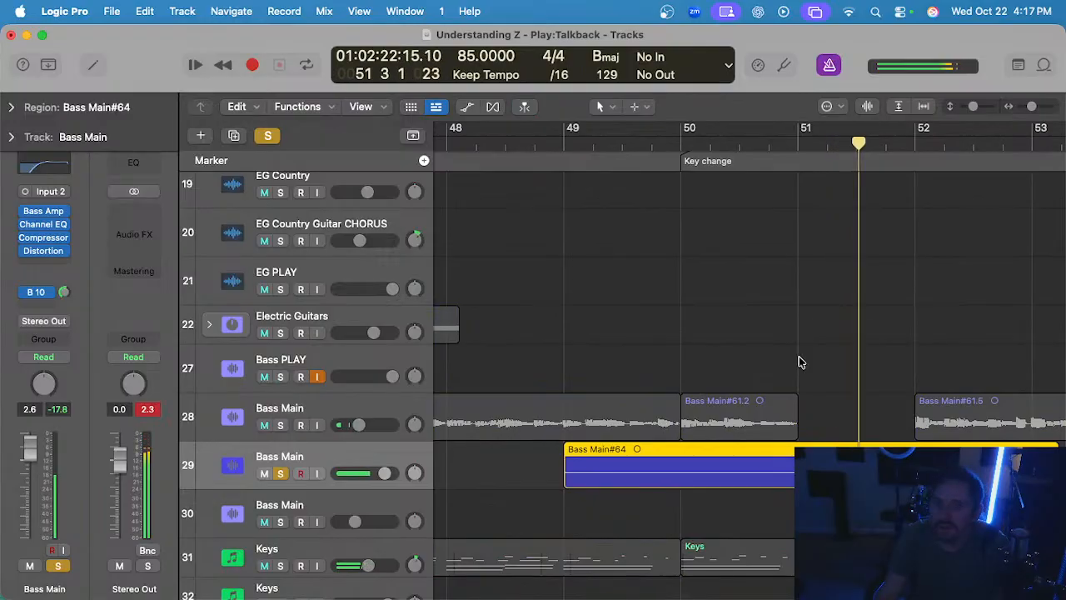
{"action": "key", "text": "s"}
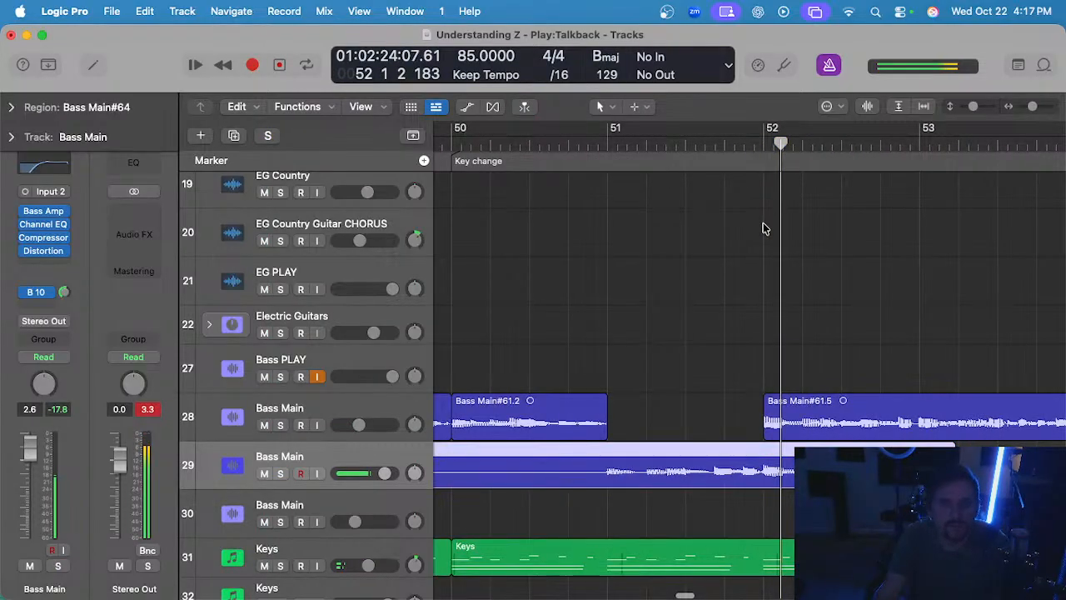
- Split the new take on track 29 at bar 52 and delete the part after it
{"action": "left_click", "coordinate": [767, 143]}
{"action": "key", "text": "super+t"}
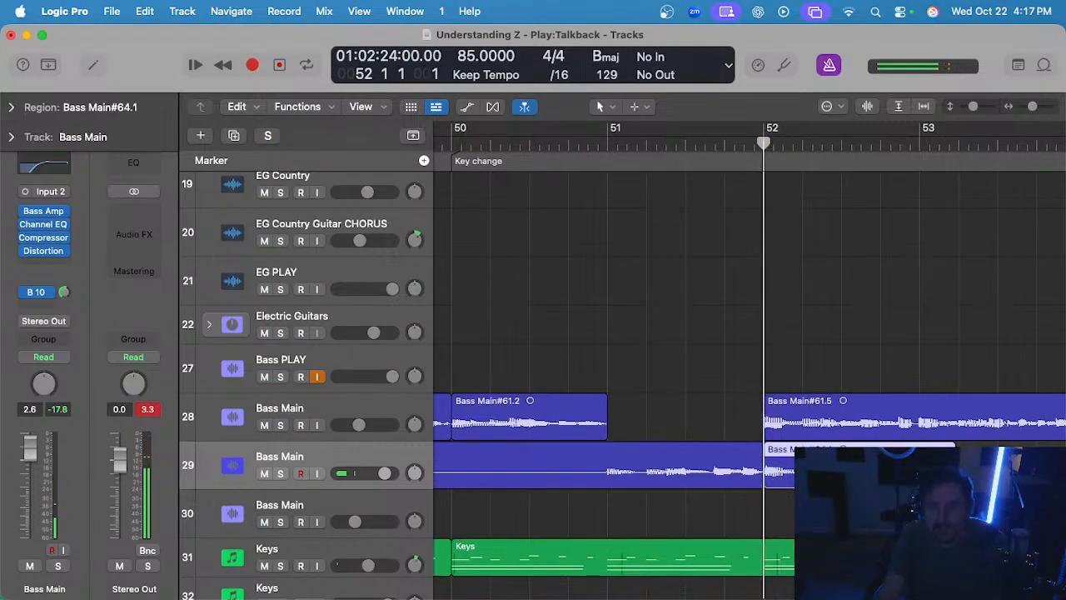
{"action": "key", "text": "Delete"}
- Cut away the new take's part before bar 51 and move the remaining bar into the gap on track 28
{"action": "left_click", "coordinate": [601, 146]}
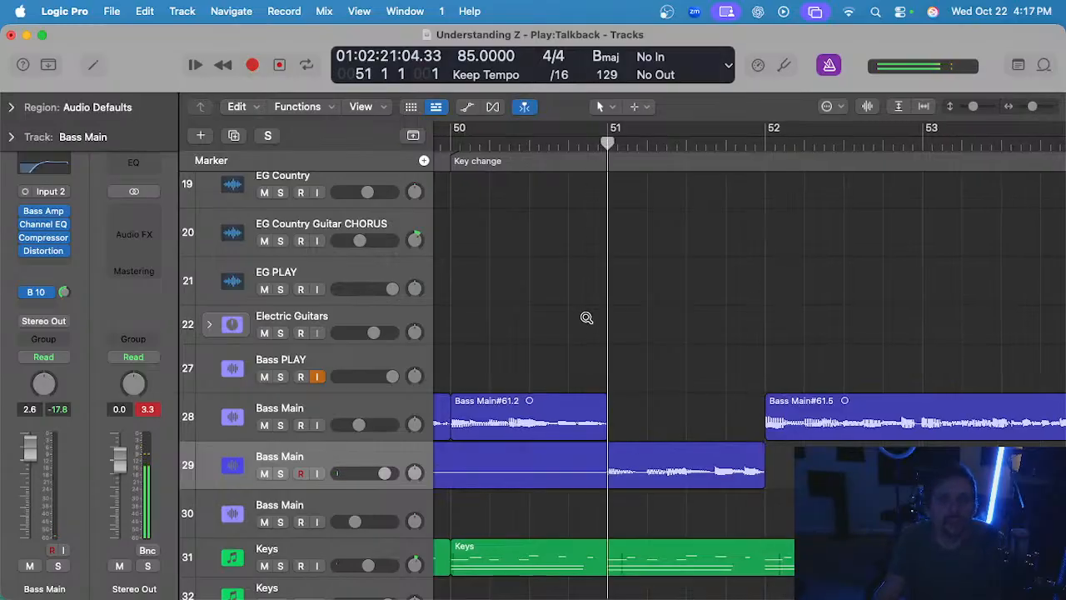
{"action": "key", "text": "super+Right"}
{"action": "left_click", "coordinate": [686, 469]}
{"action": "key", "text": "super+t"}
{"action": "left_click", "coordinate": [624, 478]}
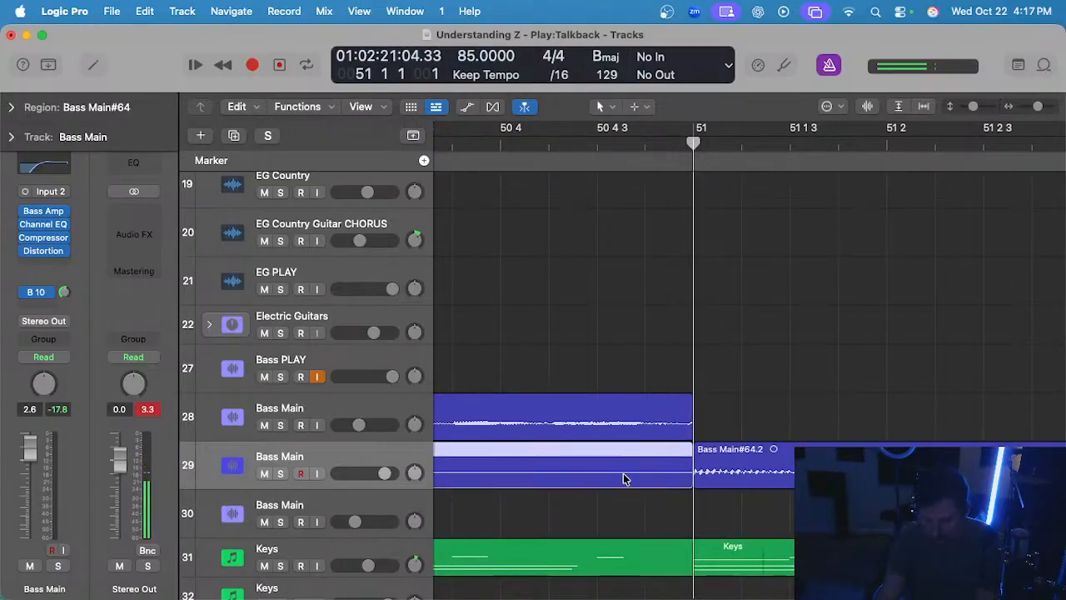
{"action": "key", "text": "Delete"}
{"action": "key", "text": "super+Left"}
{"action": "left_click_drag", "start_coordinate": [712, 466], "coordinate": [712, 432]}
{"action": "key", "text": "super+Left"}
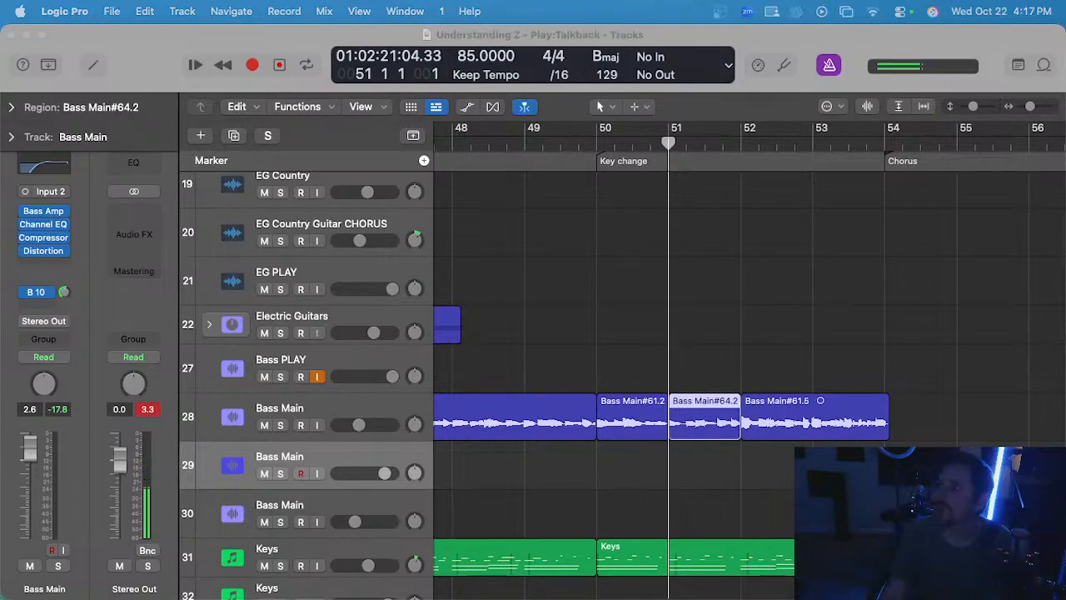
- Play the comped bass on track 28 from bar 49, replaying it with the track soloed
{"action": "left_click", "coordinate": [537, 138]}
{"action": "key", "text": "space"}
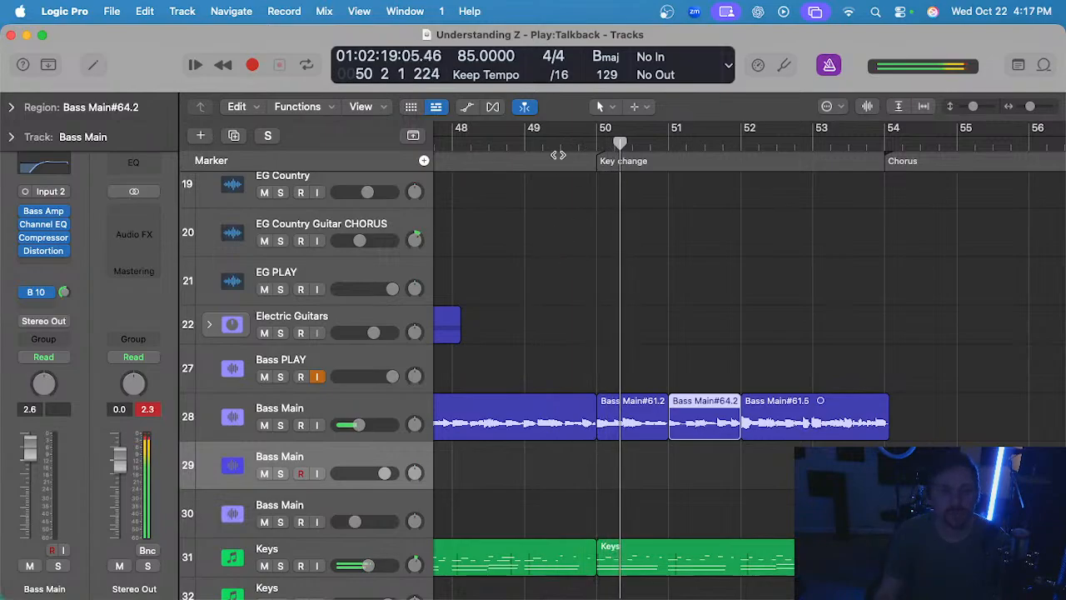
{"action": "left_click", "coordinate": [526, 141]}
{"action": "left_click", "coordinate": [375, 412]}
{"action": "key", "text": "s"}
{"action": "scroll", "coordinate": [527, 419], "scroll_direction": "up", "scroll_amount": 3}
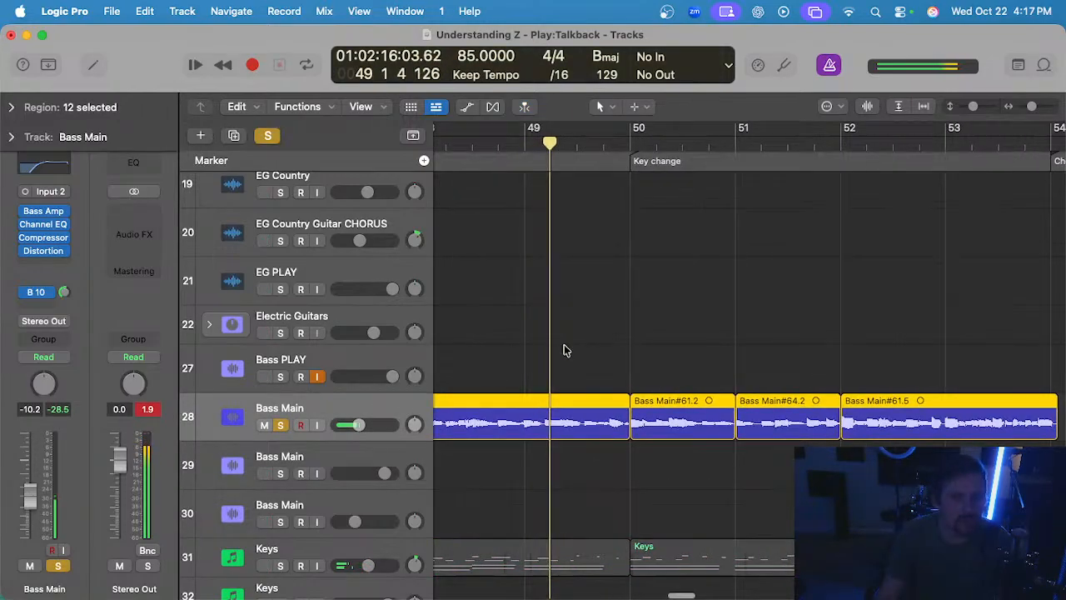
{"action": "left_click", "coordinate": [564, 349]}
{"action": "scroll", "coordinate": [564, 349], "scroll_direction": "up", "scroll_amount": 2}
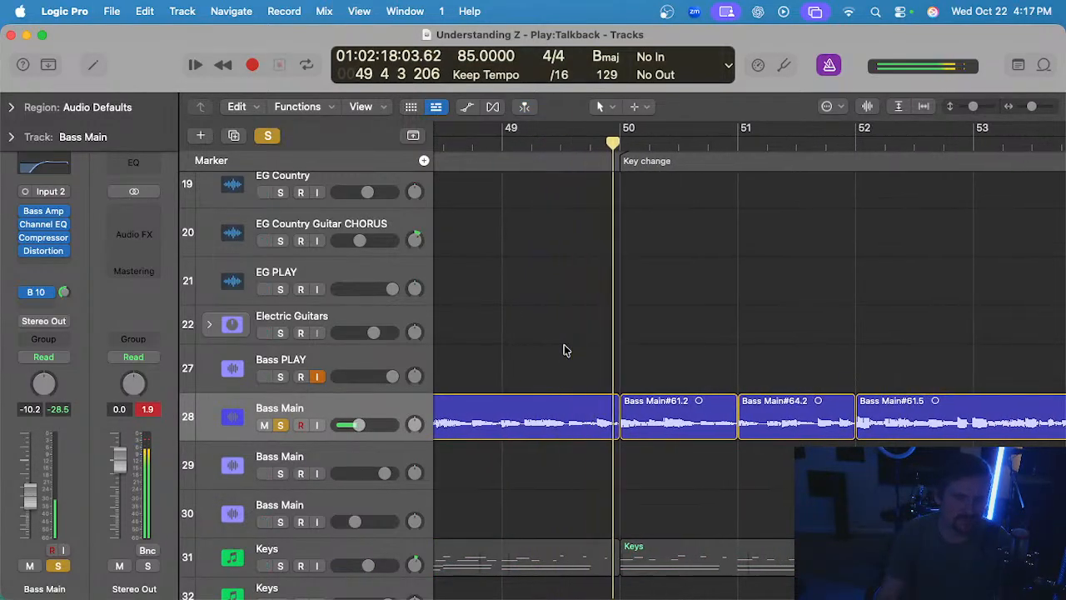
- Listen through the key change bass in the full mix, and replay it from bar 52 with track 28 soloed
{"action": "key", "text": "s"}
{"action": "scroll", "coordinate": [567, 350], "scroll_direction": "down", "scroll_amount": 5}
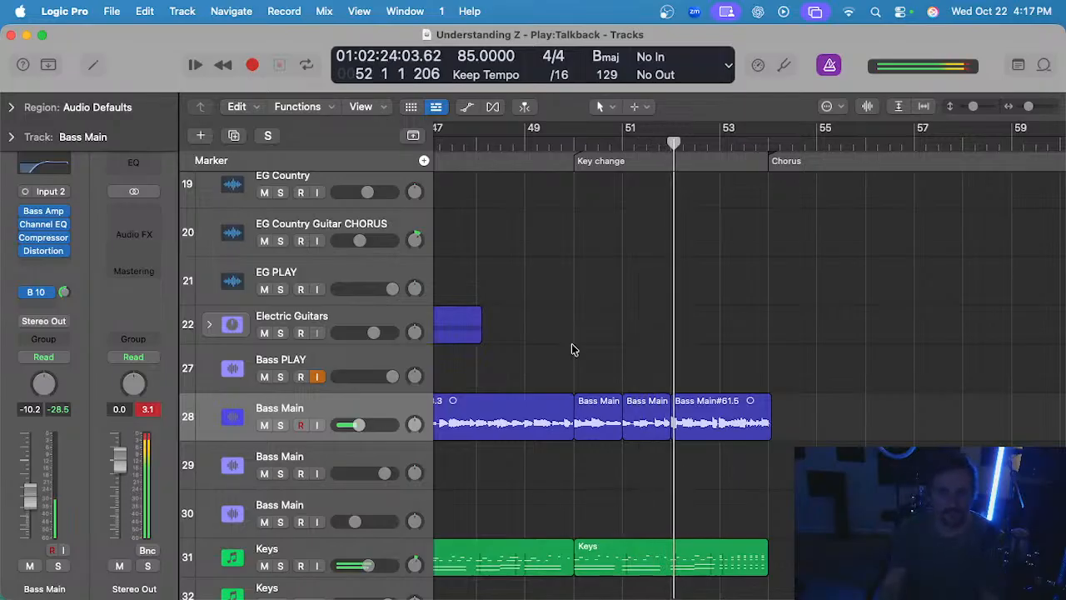
{"action": "scroll", "coordinate": [573, 345], "scroll_direction": "down", "scroll_amount": 1}
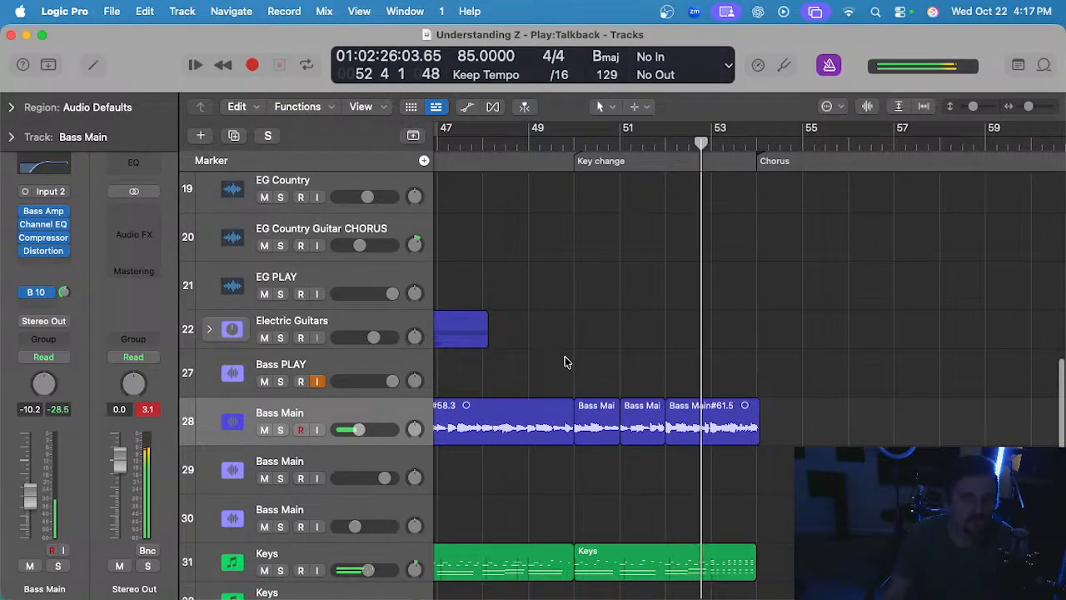
{"action": "scroll", "coordinate": [568, 363], "scroll_direction": "up", "scroll_amount": 1}
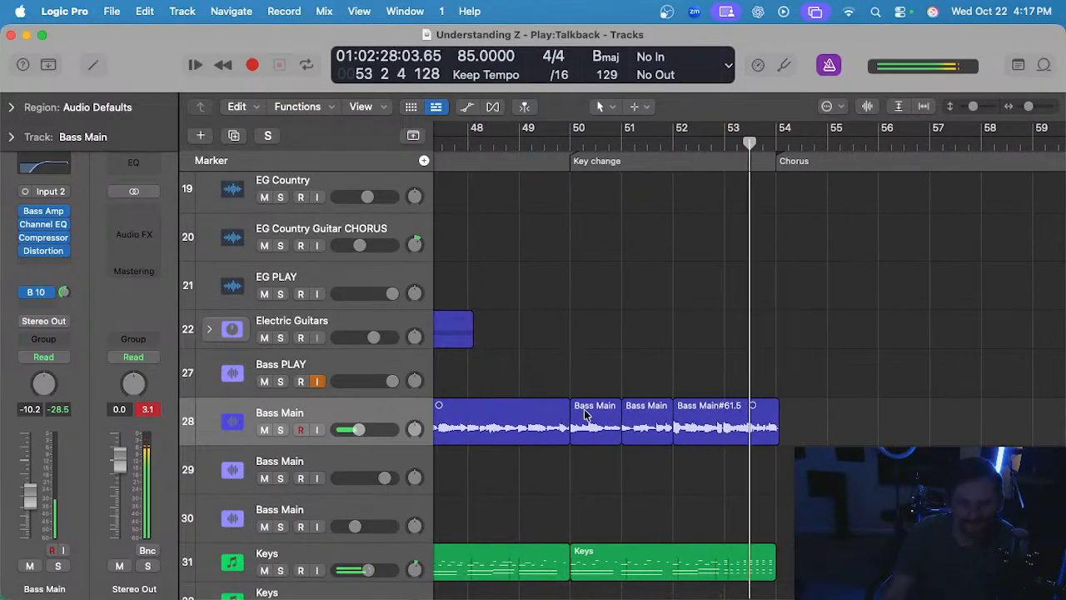
{"action": "left_click", "coordinate": [676, 143]}
{"action": "key", "text": "s"}
{"action": "scroll", "coordinate": [730, 280], "scroll_direction": "up", "scroll_amount": 1}
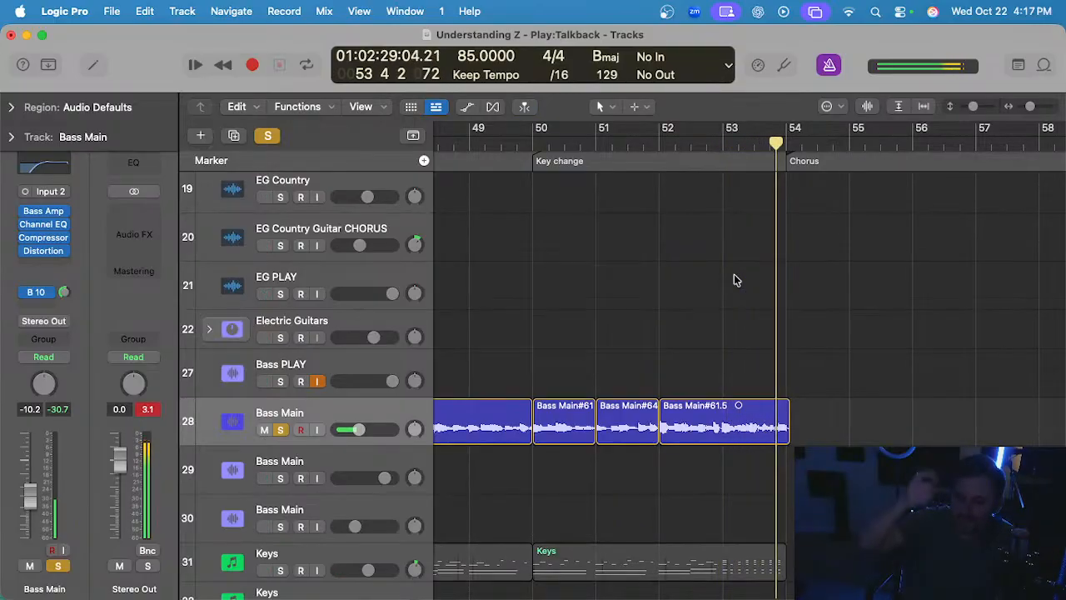
{"action": "key", "text": "s"}
- Trim the end of the last key change bass region on track 28 to bar 54, where the Chorus begins
{"action": "scroll", "coordinate": [734, 280], "scroll_direction": "up", "scroll_amount": 5}
{"action": "scroll", "coordinate": [738, 280], "scroll_direction": "right", "scroll_amount": 3}
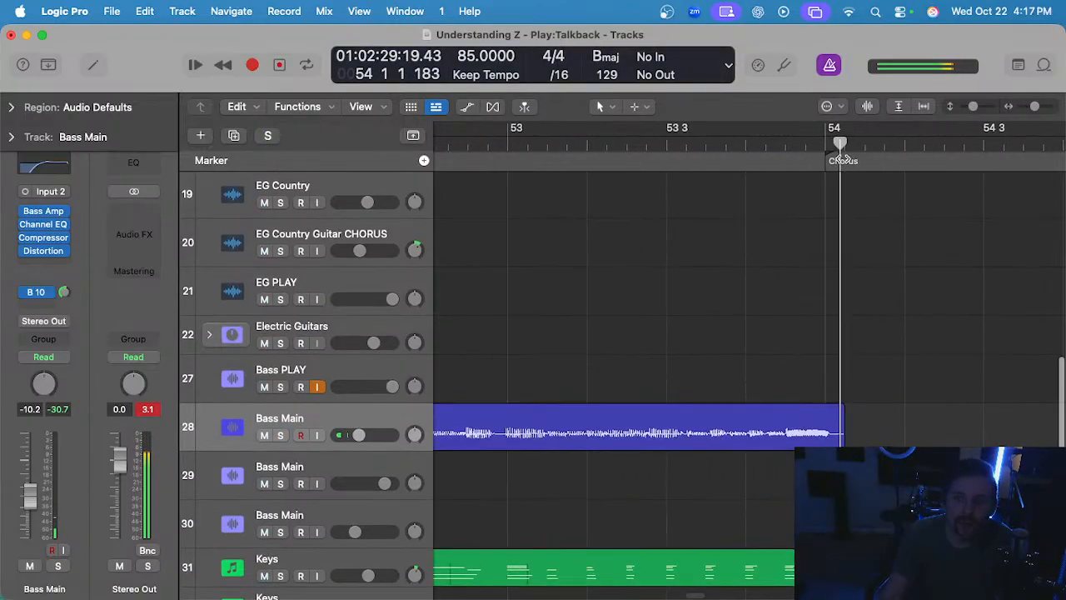
{"action": "left_click", "coordinate": [824, 140]}
{"action": "scroll", "coordinate": [836, 263], "scroll_direction": "up", "scroll_amount": 3}
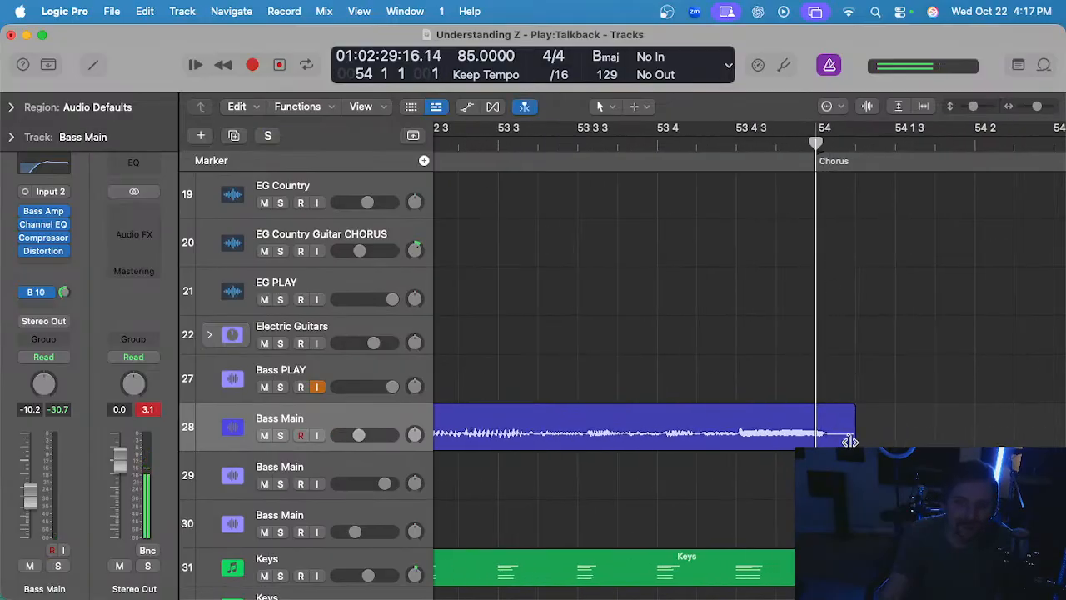
{"action": "left_click_drag", "start_coordinate": [850, 442], "coordinate": [830, 407]}
{"action": "scroll", "coordinate": [827, 406], "scroll_direction": "down", "scroll_amount": 5}
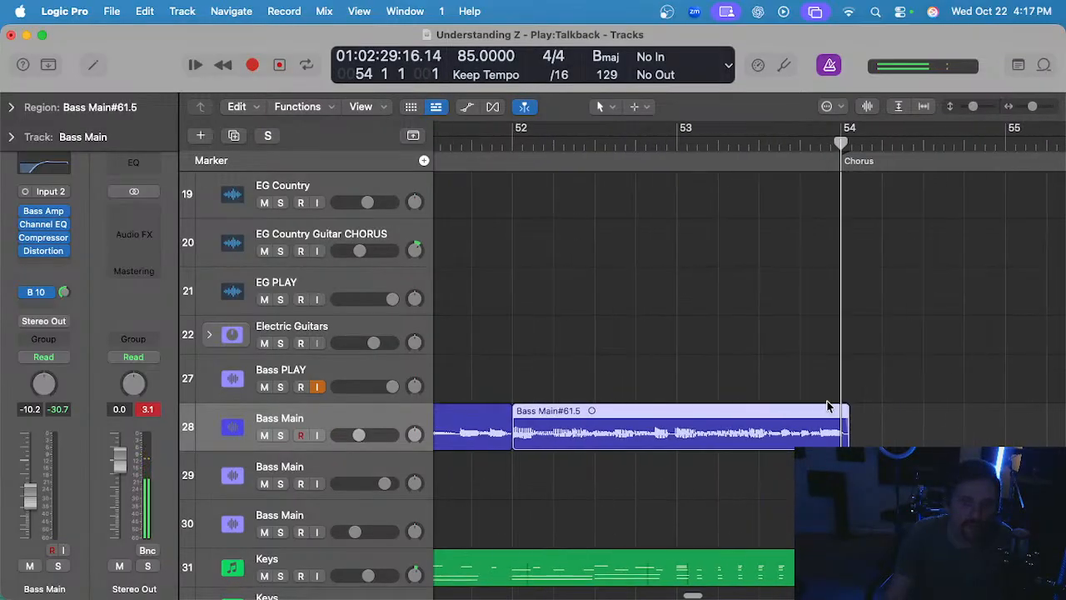
{"action": "scroll", "coordinate": [826, 406], "scroll_direction": "left", "scroll_amount": 3}
{"action": "scroll", "coordinate": [607, 309], "scroll_direction": "down", "scroll_amount": 6}
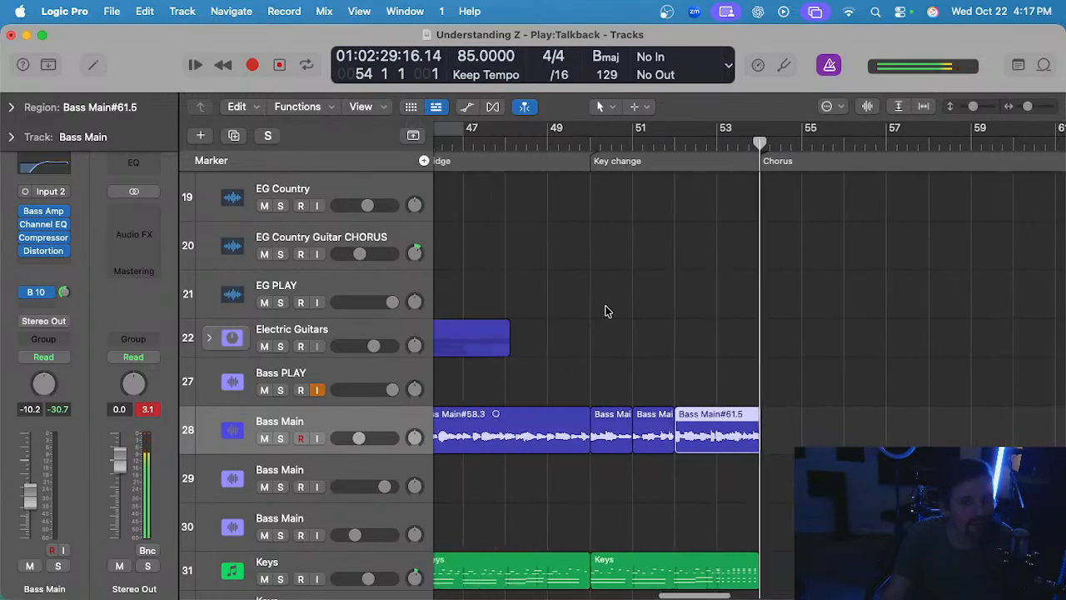
{"action": "left_click", "coordinate": [626, 364]}
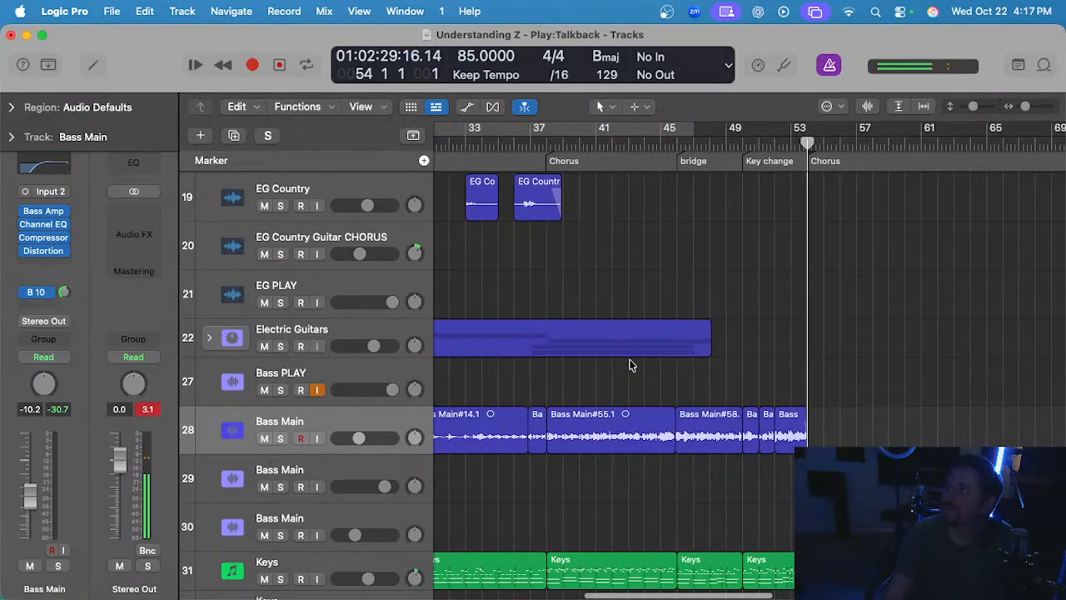
{"action": "scroll", "coordinate": [629, 359], "scroll_direction": "up", "scroll_amount": 4}
{"action": "scroll", "coordinate": [630, 365], "scroll_direction": "down", "scroll_amount": 6}
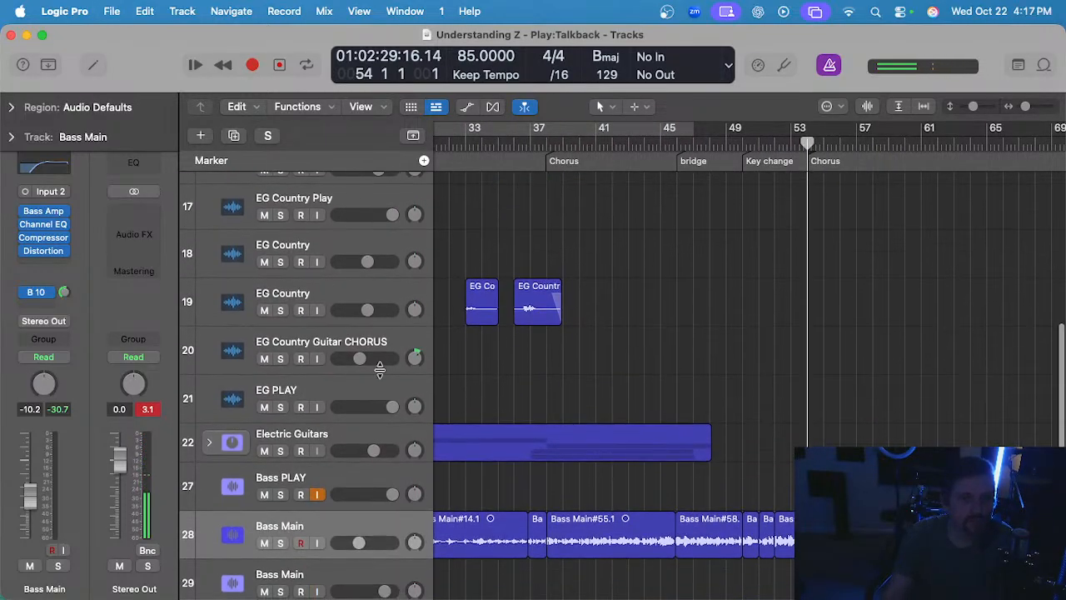
- Turn off input monitoring on the Bass PLAY track 27
{"action": "scroll", "coordinate": [350, 409], "scroll_direction": "up", "scroll_amount": 2}
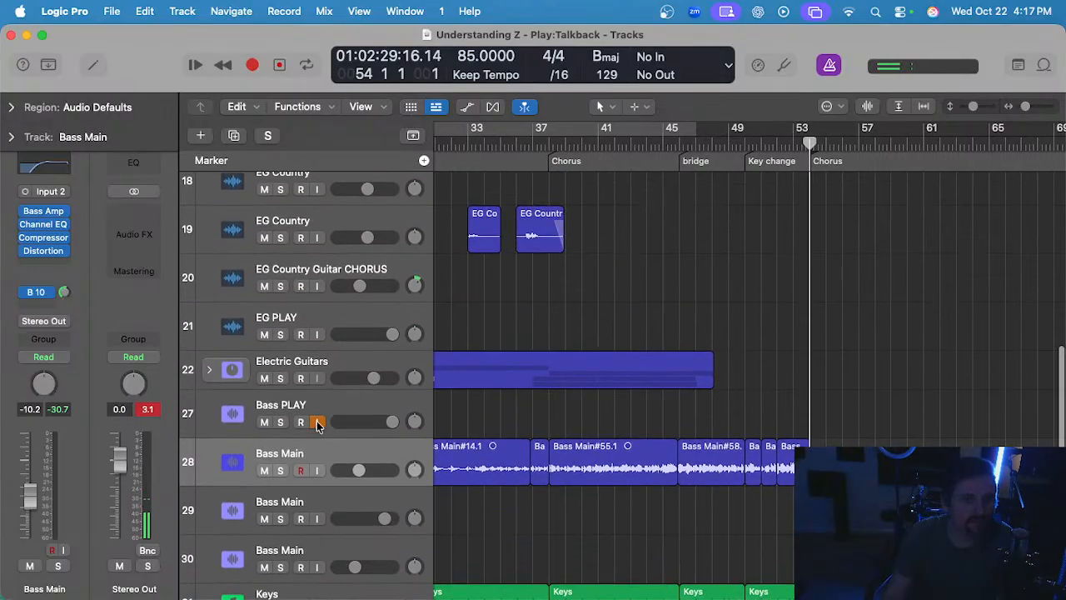
{"action": "left_click", "coordinate": [317, 423]}
{"action": "scroll", "coordinate": [526, 344], "scroll_direction": "up", "scroll_amount": 2}
{"action": "scroll", "coordinate": [526, 344], "scroll_direction": "left", "scroll_amount": 1}
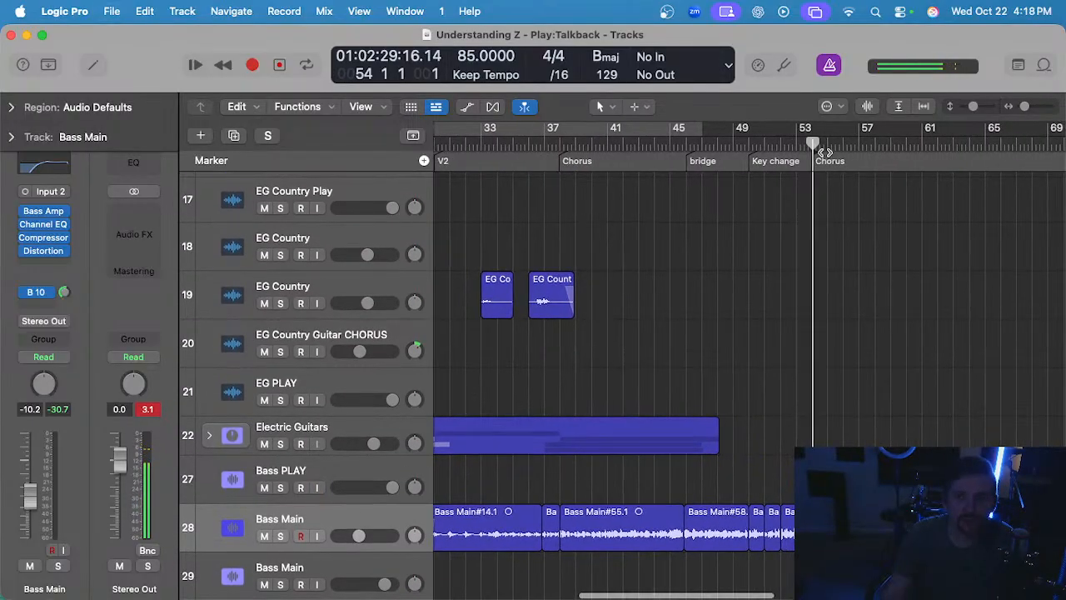
- Place the playhead at bar 44, shortly before the bridge, with the EG PLAY track 21 selected
{"action": "left_click", "coordinate": [675, 152]}
{"action": "left_click", "coordinate": [362, 388]}
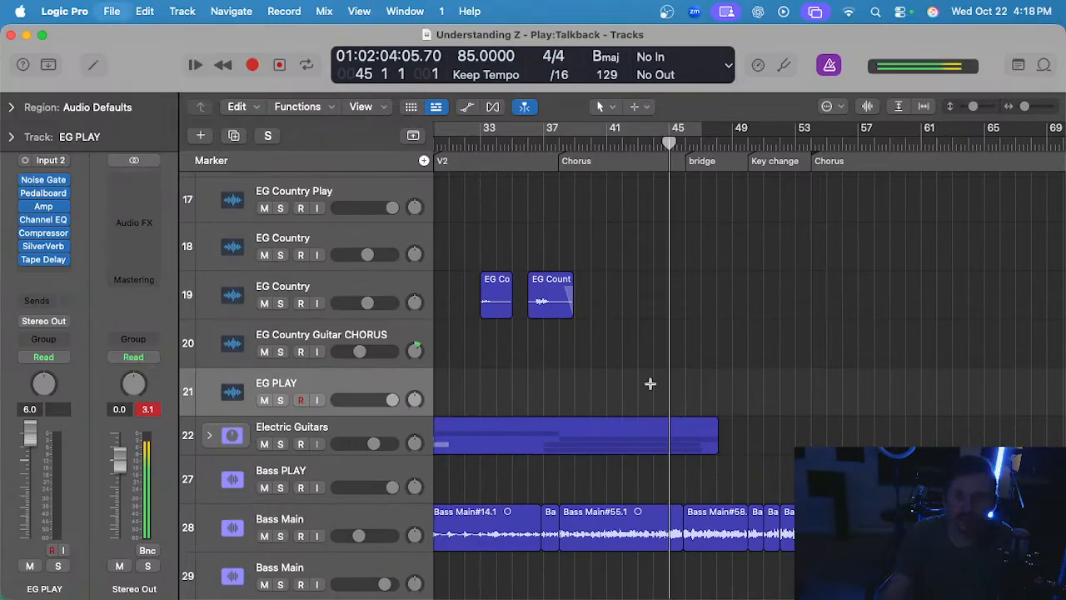
{"action": "scroll", "coordinate": [650, 382], "scroll_direction": "up", "scroll_amount": 4}
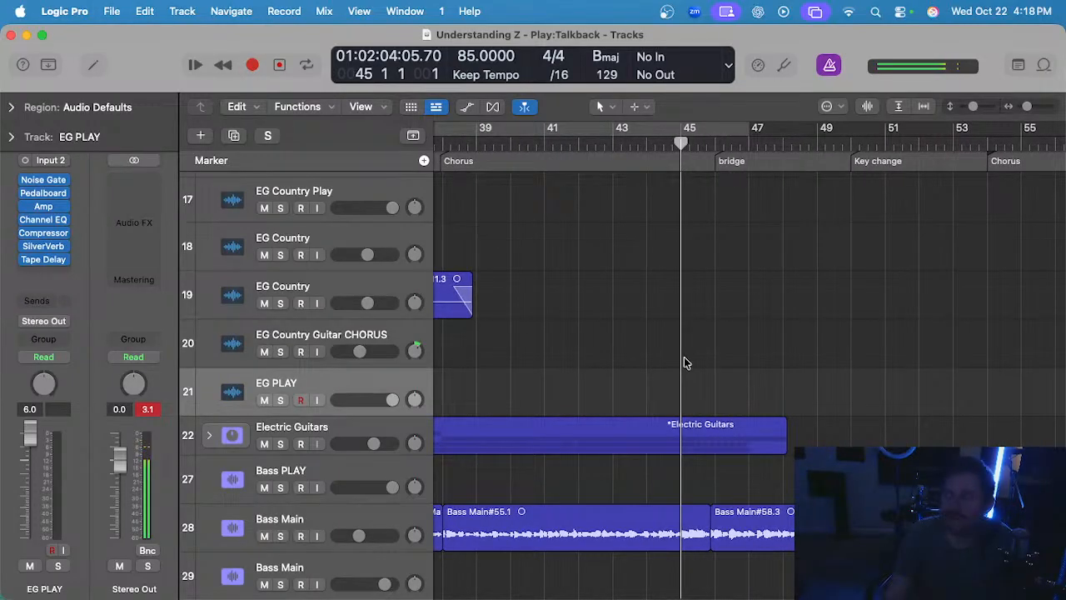
{"action": "scroll", "coordinate": [685, 362], "scroll_direction": "down", "scroll_amount": 3}
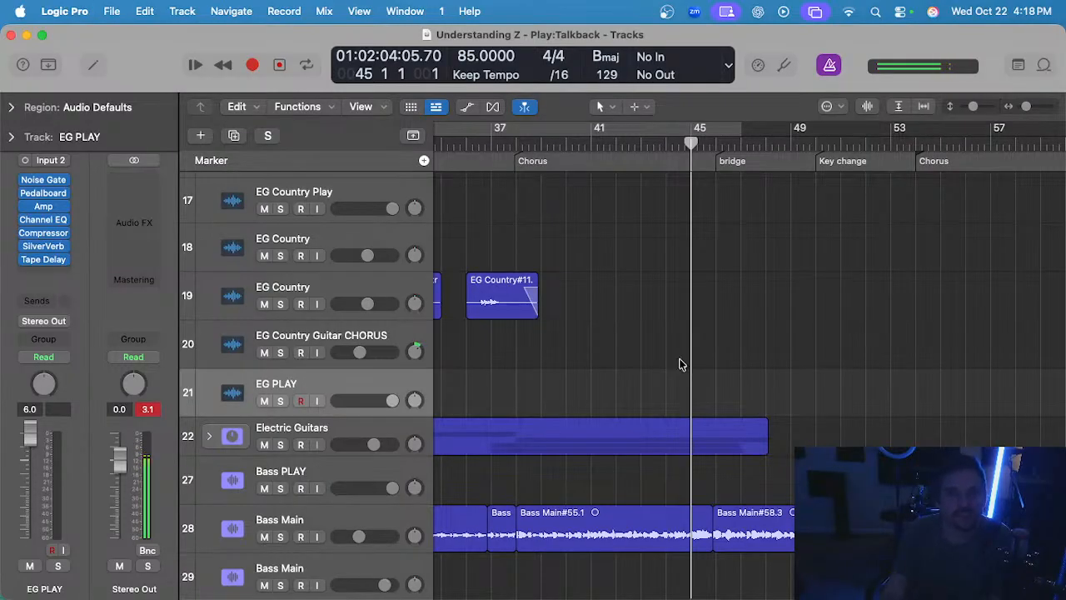
{"action": "scroll", "coordinate": [682, 365], "scroll_direction": "up", "scroll_amount": 1}
{"action": "left_click", "coordinate": [655, 139]}
{"action": "scroll", "coordinate": [656, 269], "scroll_direction": "up", "scroll_amount": 1}
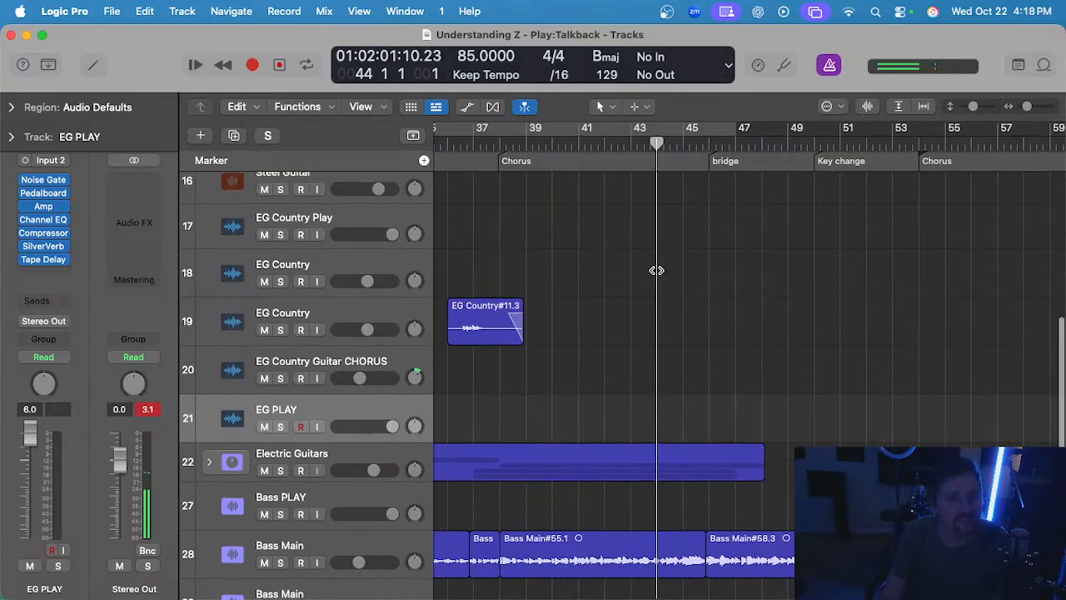
- Duplicate the AG Z Strum track 12 and reset the new track's volume to 0.0 dB
{"action": "scroll", "coordinate": [654, 269], "scroll_direction": "up", "scroll_amount": 5}
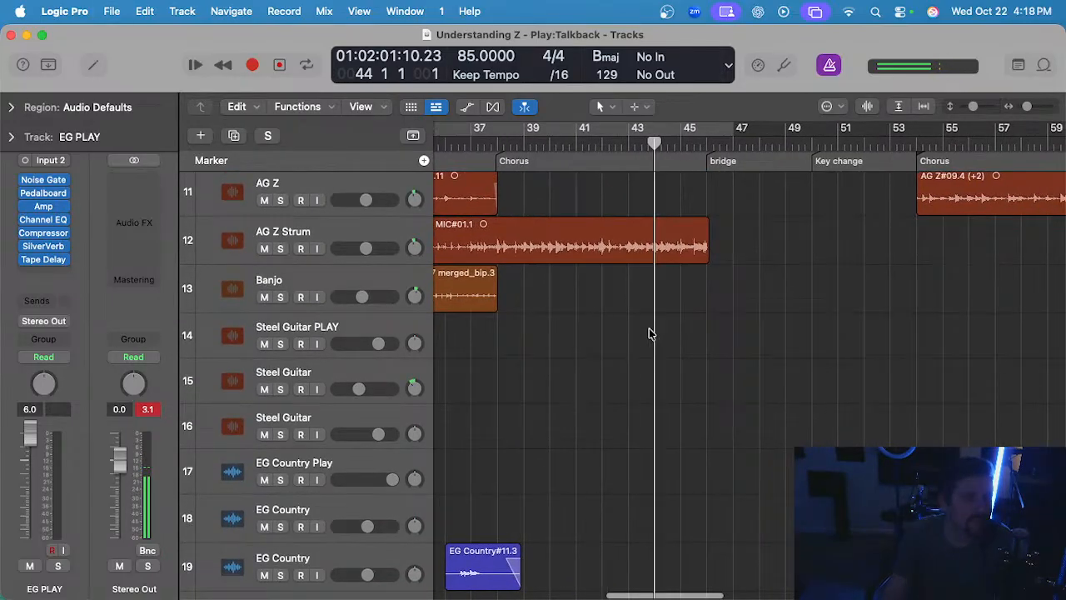
{"action": "scroll", "coordinate": [660, 367], "scroll_direction": "up", "scroll_amount": 2}
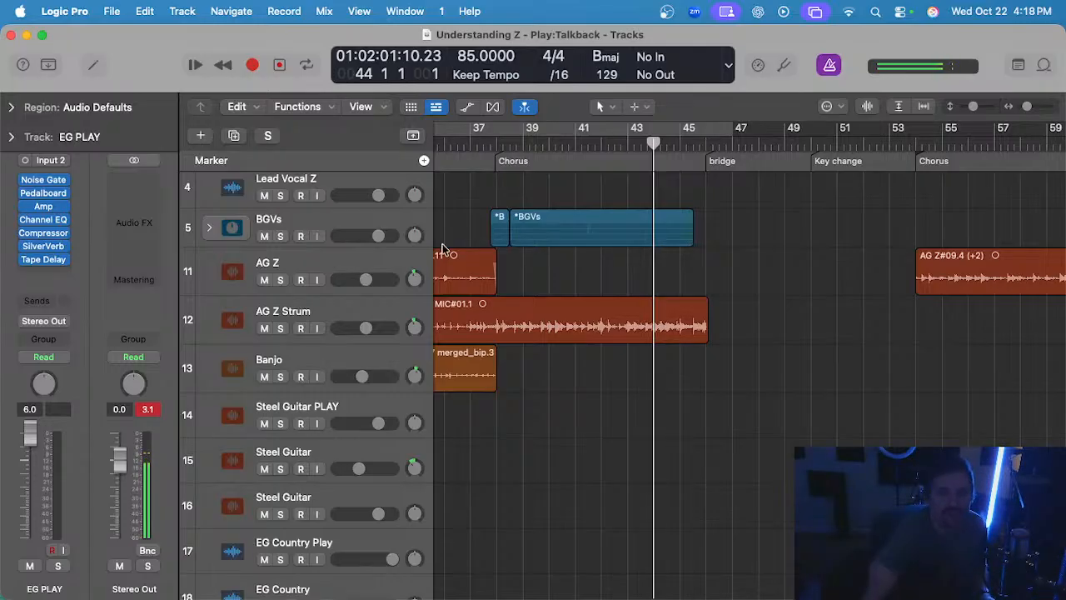
{"action": "scroll", "coordinate": [370, 307], "scroll_direction": "up", "scroll_amount": 1}
{"action": "left_click", "coordinate": [370, 307]}
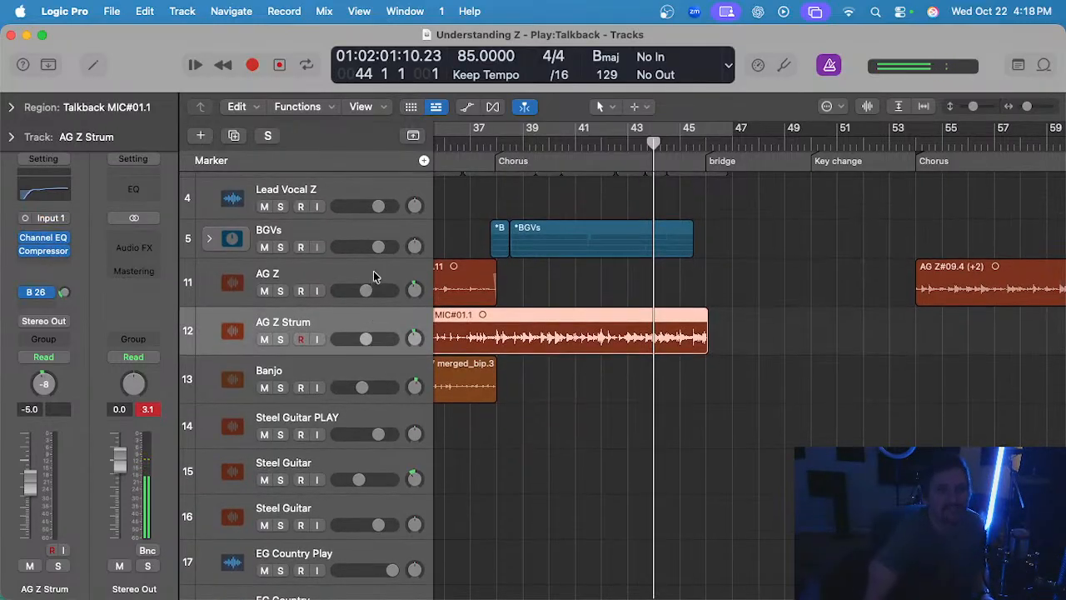
{"action": "left_click", "coordinate": [374, 275]}
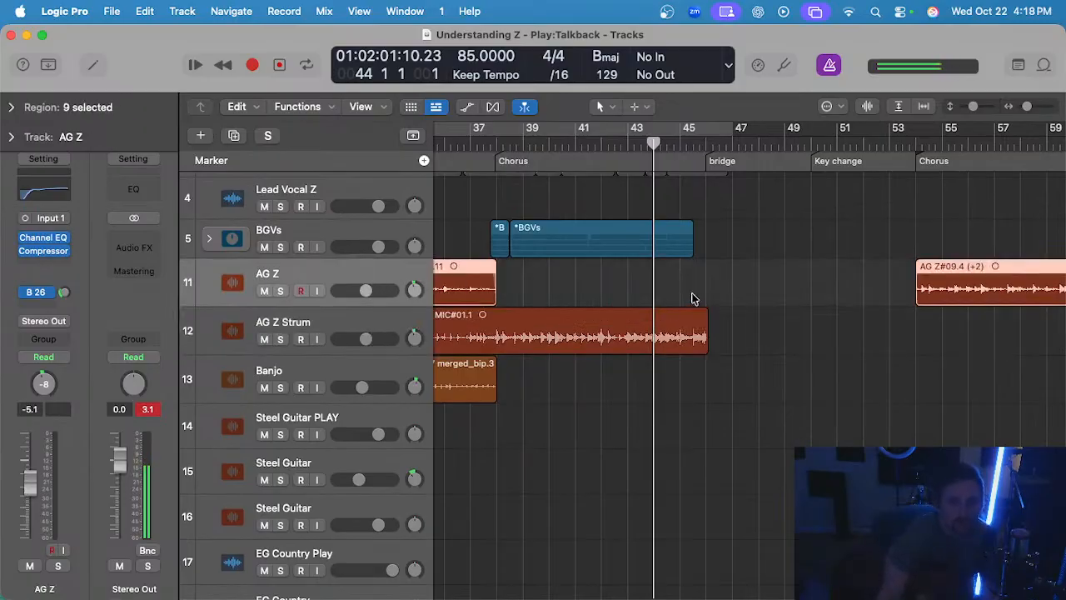
{"action": "left_click", "coordinate": [372, 328]}
{"action": "scroll", "coordinate": [619, 326], "scroll_direction": "up", "scroll_amount": 3}
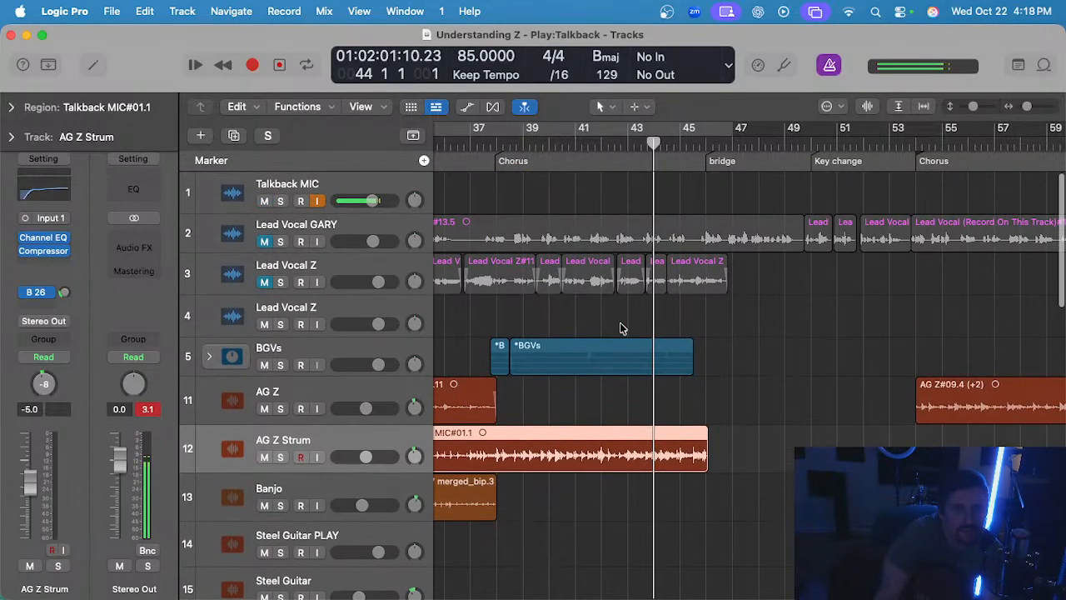
{"action": "key", "text": "super+d"}
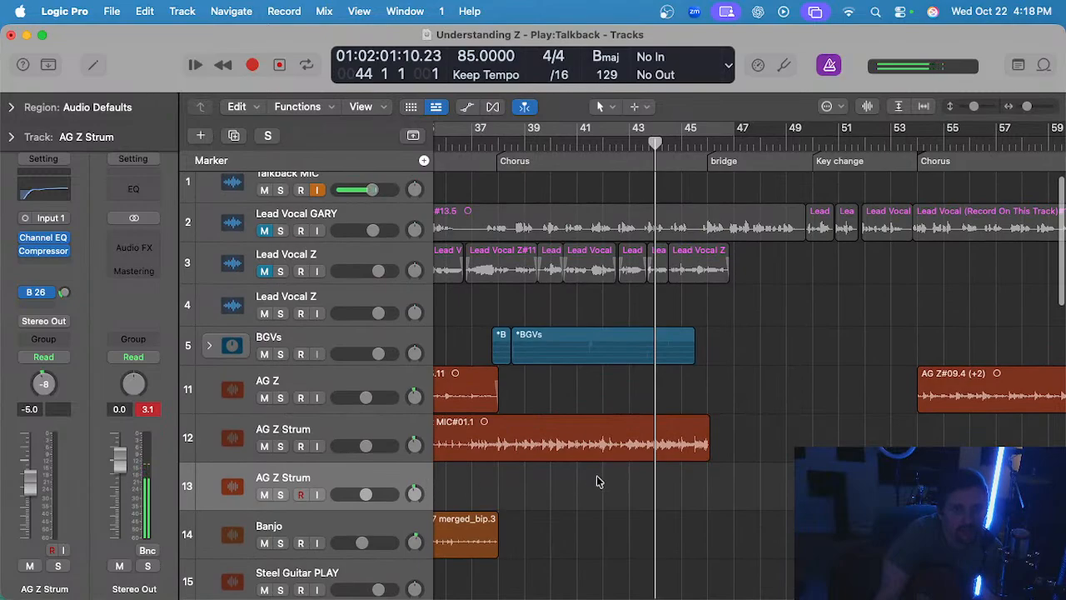
{"action": "left_click", "coordinate": [372, 495], "text": "alt"}
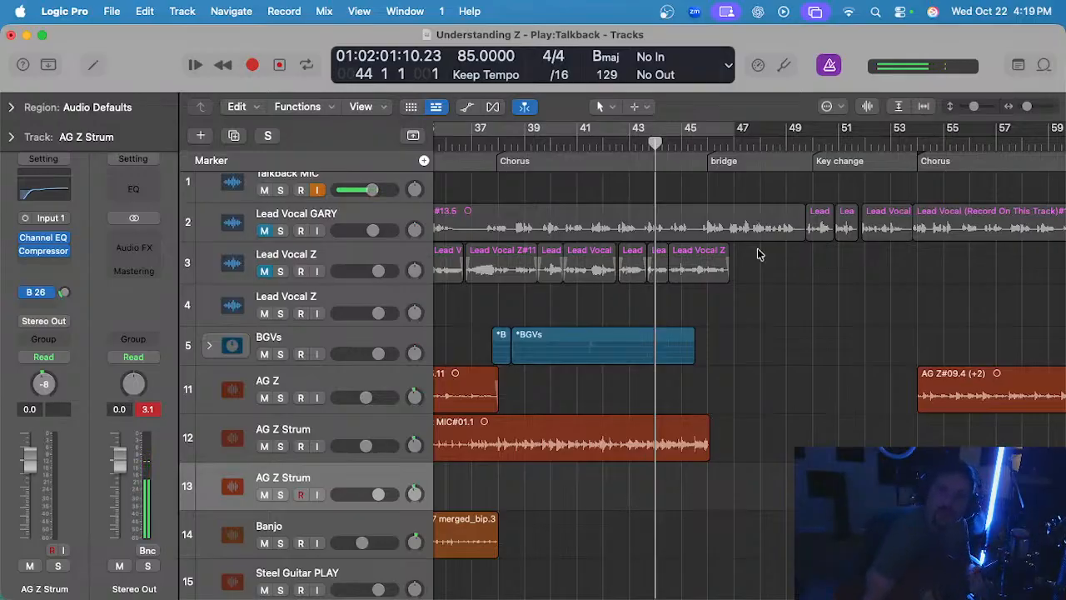
- Check the guitar's tuning on Input 1 with the Tuner, and close the Tuner
{"action": "left_click", "coordinate": [782, 65]}
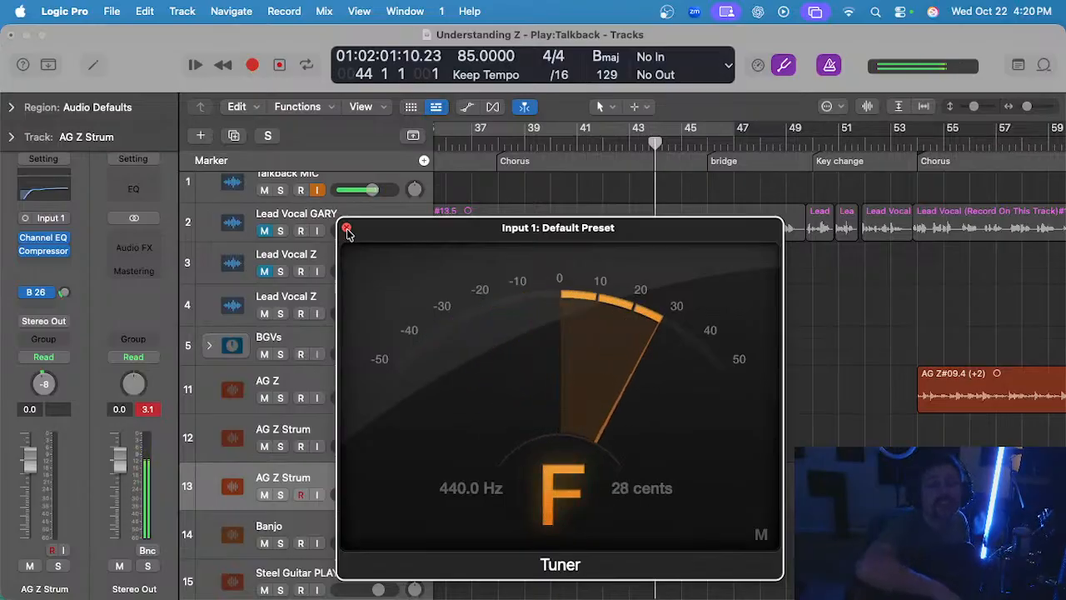
{"action": "left_click", "coordinate": [347, 229]}
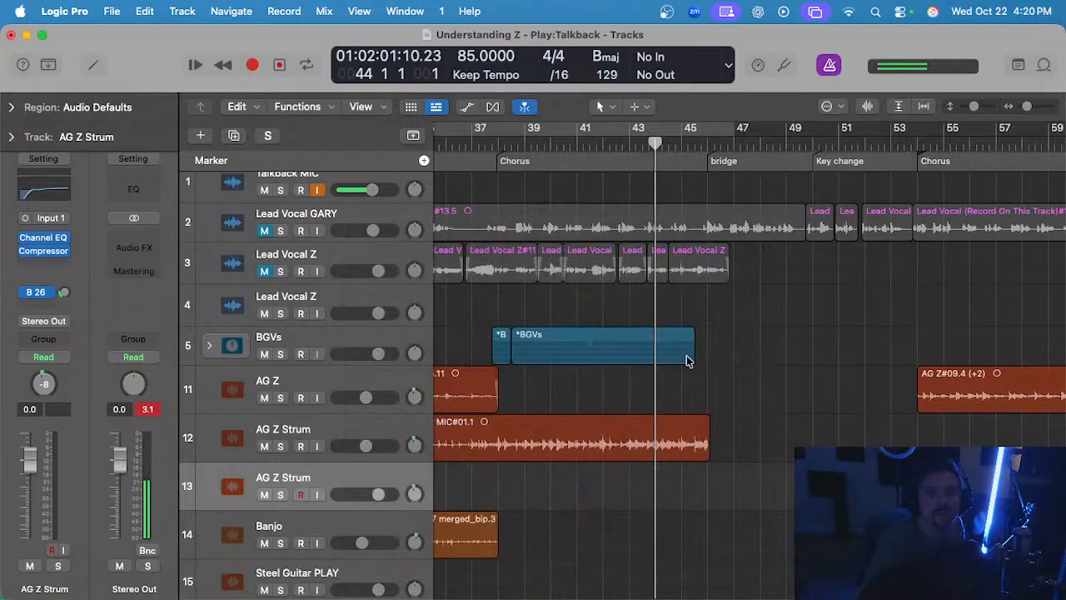
{"action": "scroll", "coordinate": [583, 391], "scroll_direction": "down", "scroll_amount": 1}
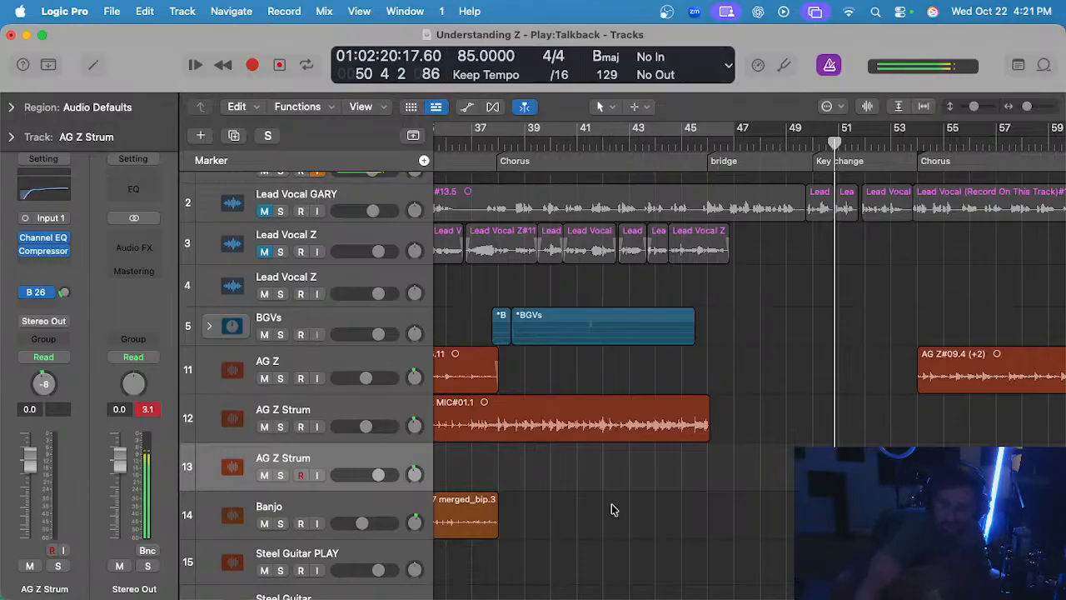
- Try to record an acoustic strum take on track 13 from bar 45, and undo the recording
{"action": "left_click", "coordinate": [698, 127]}
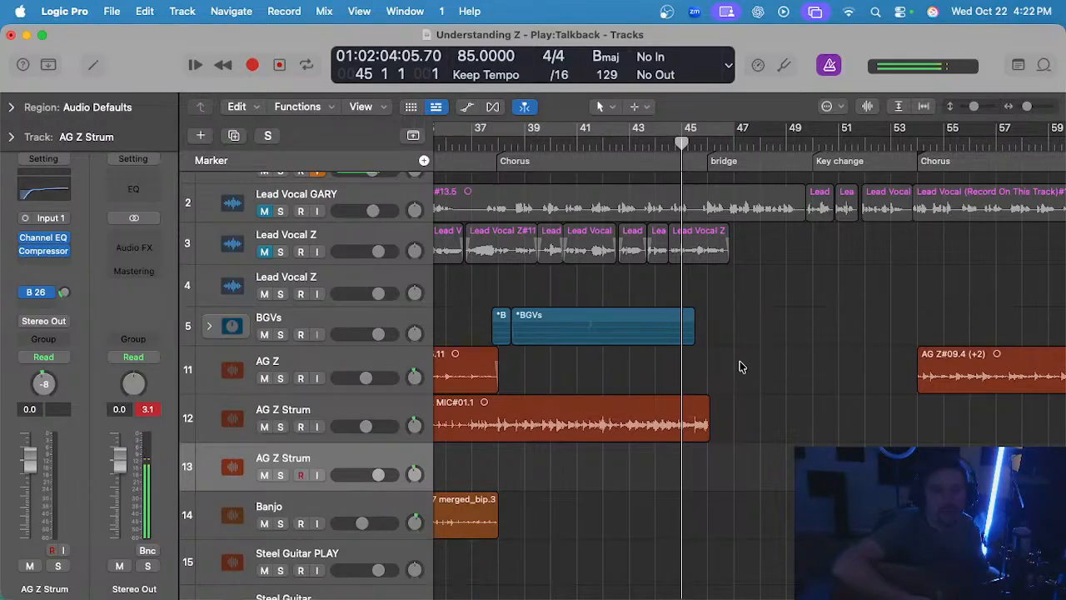
{"action": "key", "text": "r"}
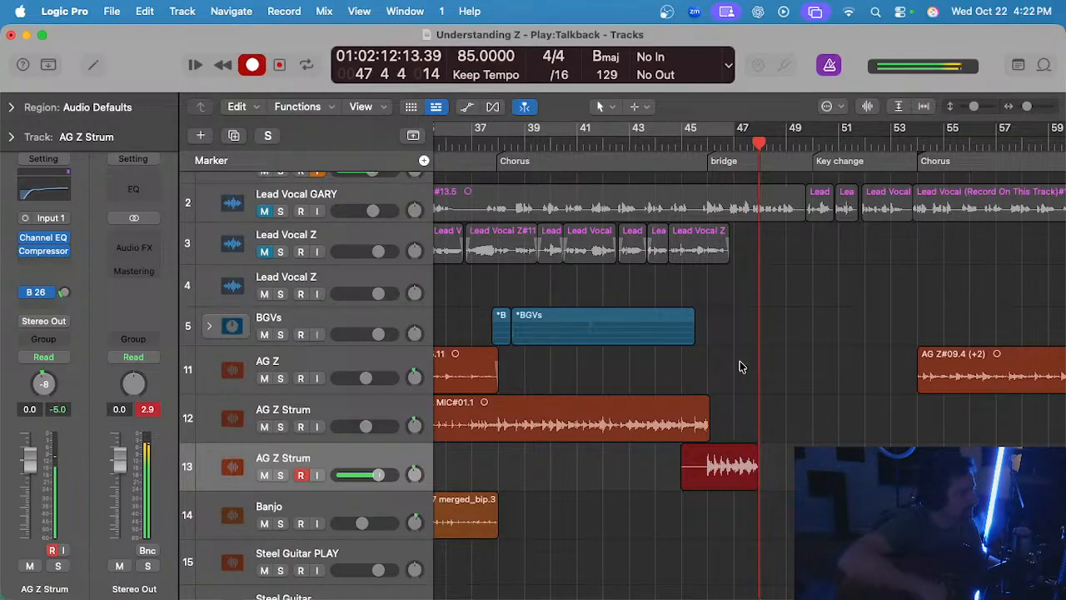
{"action": "key", "text": "space"}
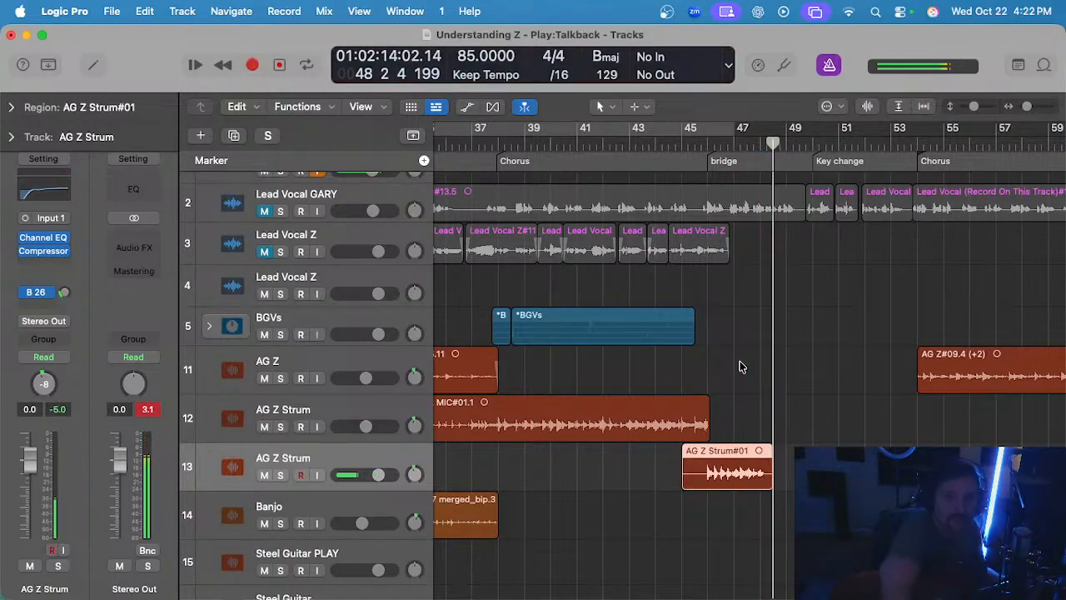
{"action": "key", "text": "super+z"}
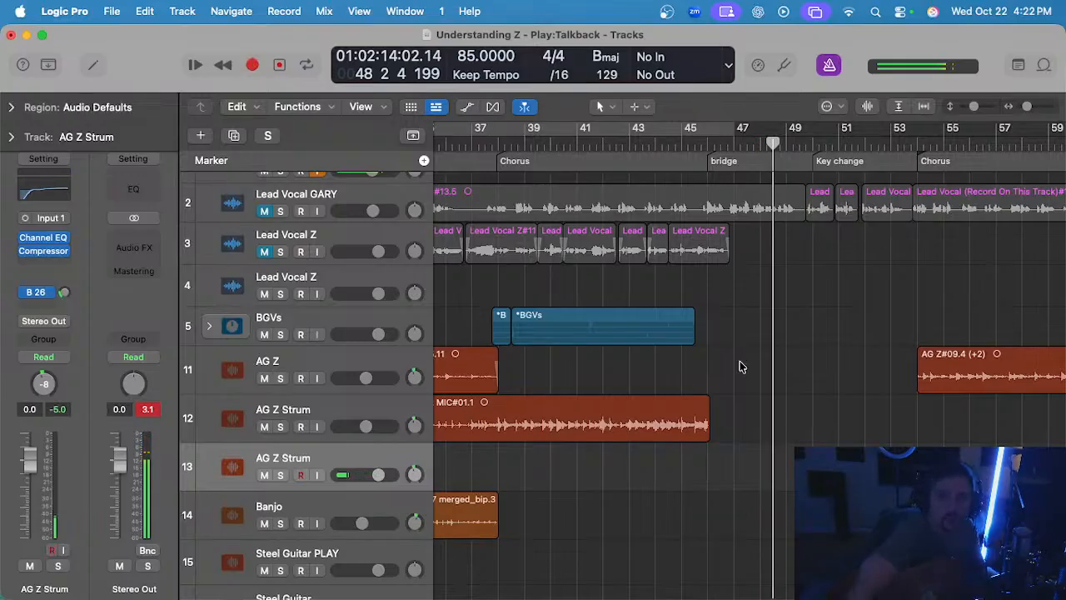
- Record an acoustic strum take on track 13 from bar 45 through the bridge into the start of the key change
{"action": "left_click", "coordinate": [679, 147]}
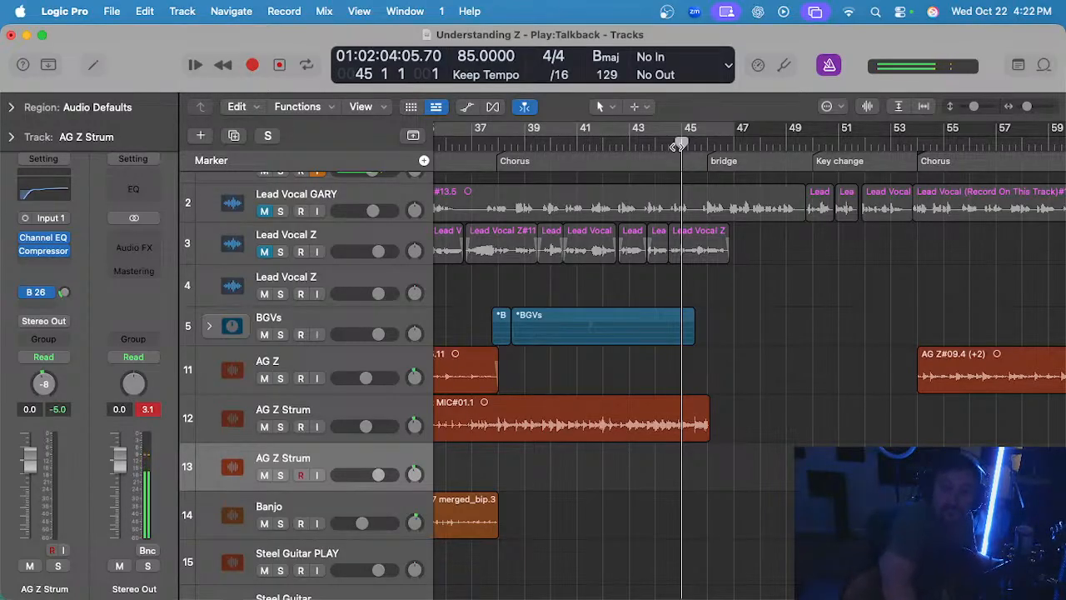
{"action": "key", "text": "r"}
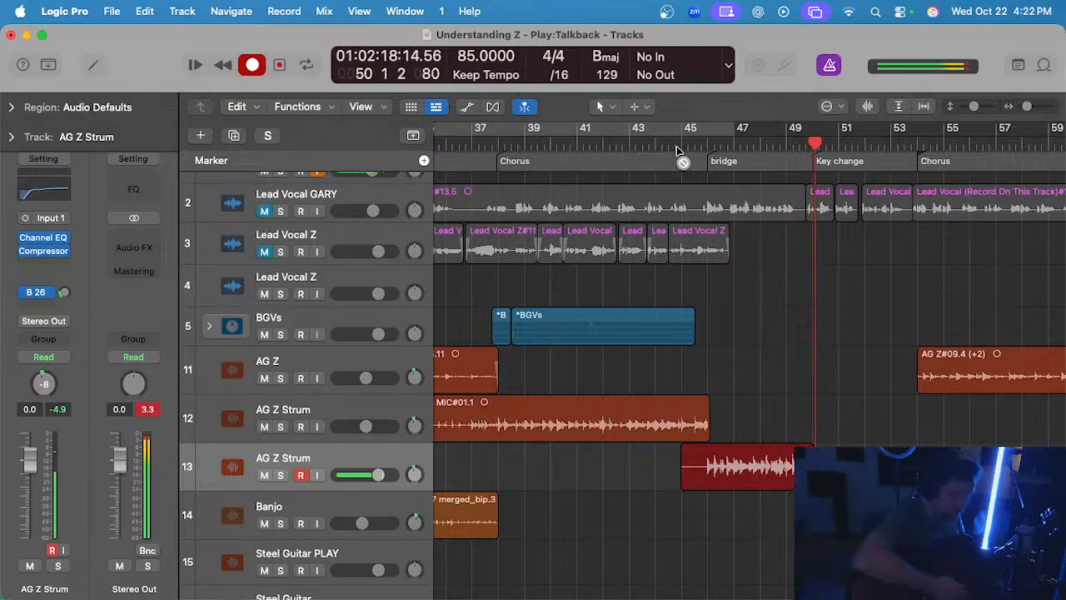
{"action": "key", "text": "space"}
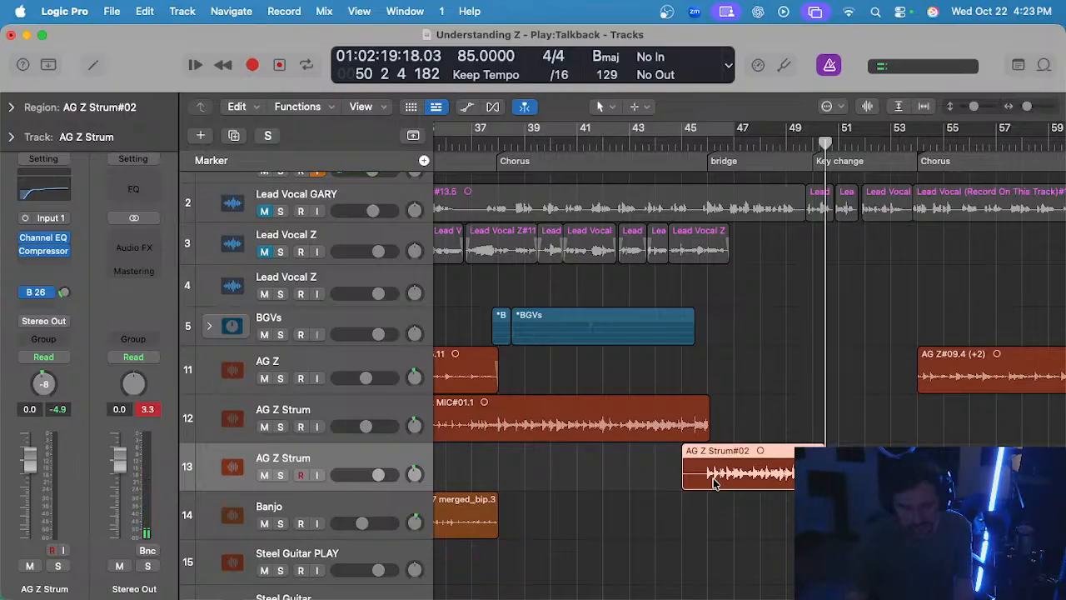
- Move the new strum take from track 13 up to the AG Z track 11, keeping its start at bar 45
{"action": "scroll", "coordinate": [706, 398], "scroll_direction": "up", "scroll_amount": 5}
{"action": "scroll", "coordinate": [713, 401], "scroll_direction": "up", "scroll_amount": 3}
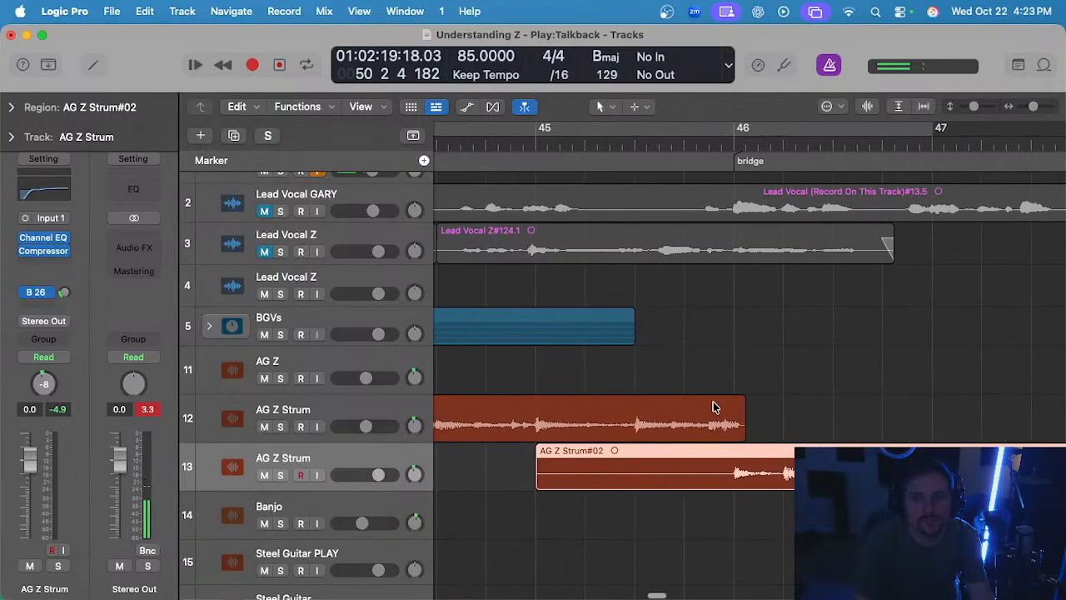
{"action": "scroll", "coordinate": [743, 433], "scroll_direction": "up", "scroll_amount": 2}
{"action": "scroll", "coordinate": [741, 438], "scroll_direction": "down", "scroll_amount": 4}
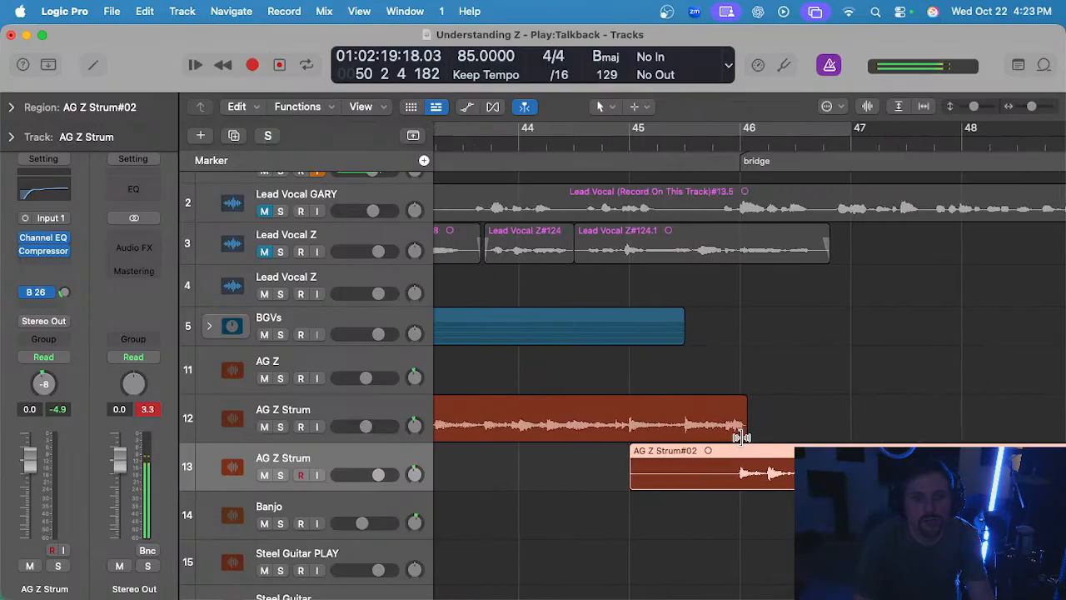
{"action": "scroll", "coordinate": [742, 435], "scroll_direction": "up", "scroll_amount": 3}
{"action": "scroll", "coordinate": [745, 416], "scroll_direction": "down", "scroll_amount": 7}
{"action": "left_click", "coordinate": [756, 382]}
{"action": "left_click_drag", "start_coordinate": [755, 478], "coordinate": [756, 392]}
{"action": "scroll", "coordinate": [756, 391], "scroll_direction": "up", "scroll_amount": 1}
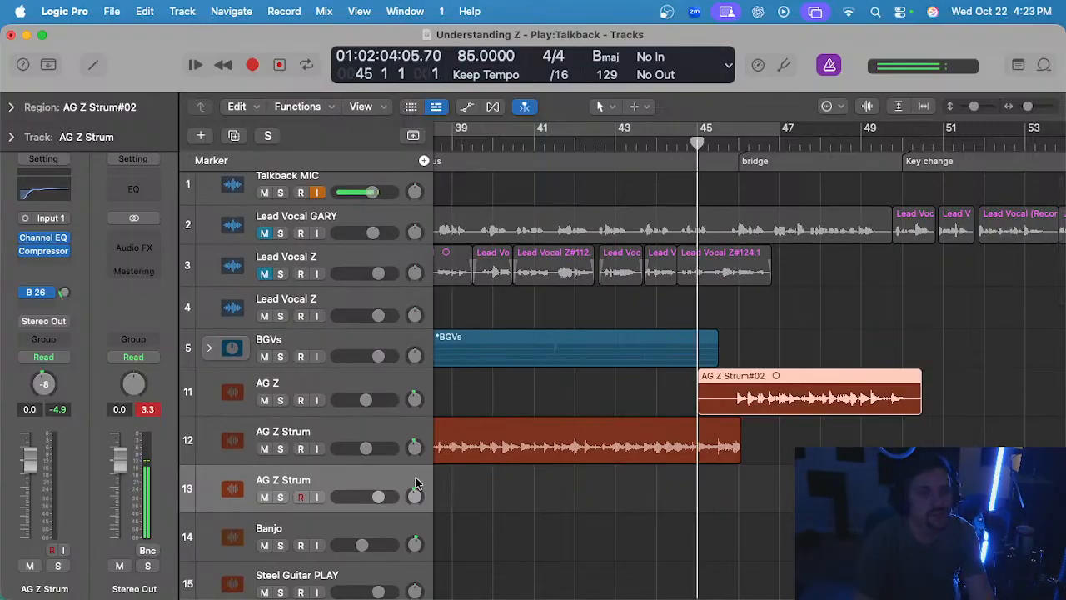
- Try a strum take of the key change on track 13 from bar 49, and delete the recorded region
{"action": "left_click", "coordinate": [369, 487]}
{"action": "scroll", "coordinate": [733, 497], "scroll_direction": "right", "scroll_amount": 5}
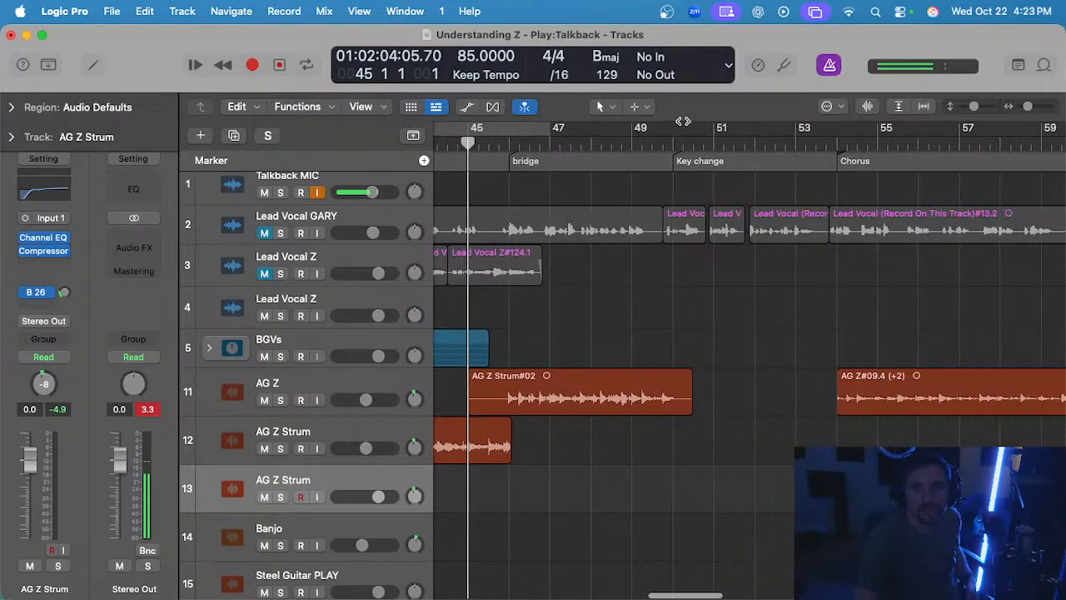
{"action": "left_click", "coordinate": [631, 143]}
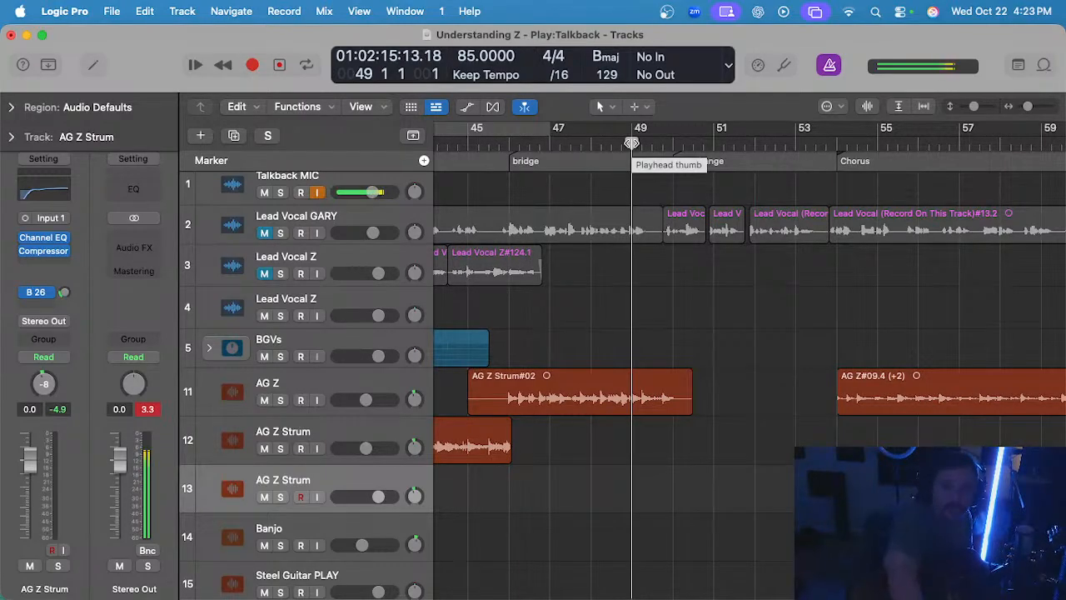
{"action": "key", "text": "r"}
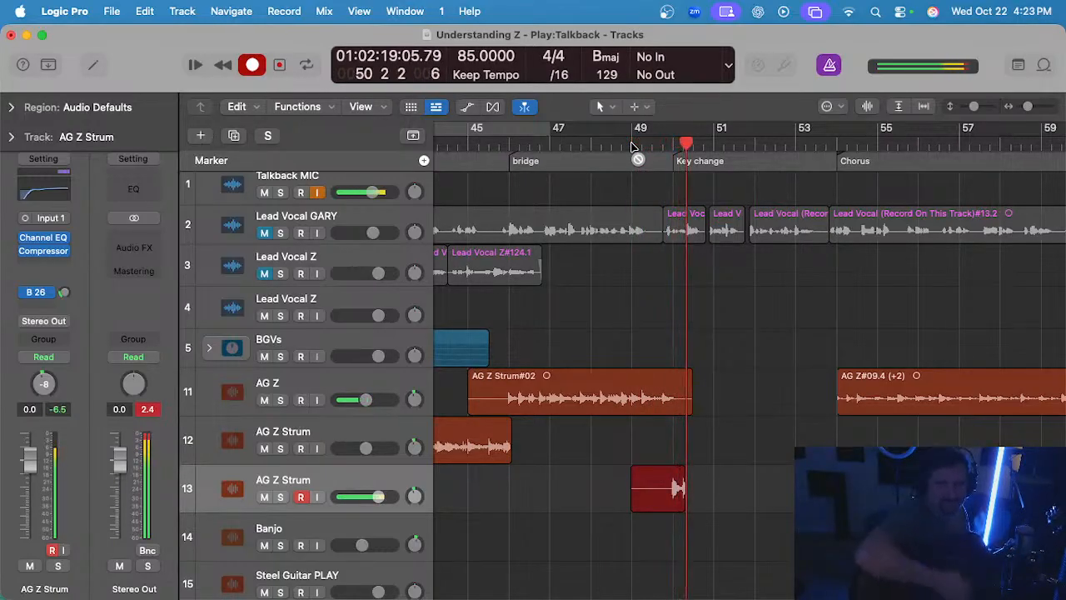
{"action": "key", "text": "space"}
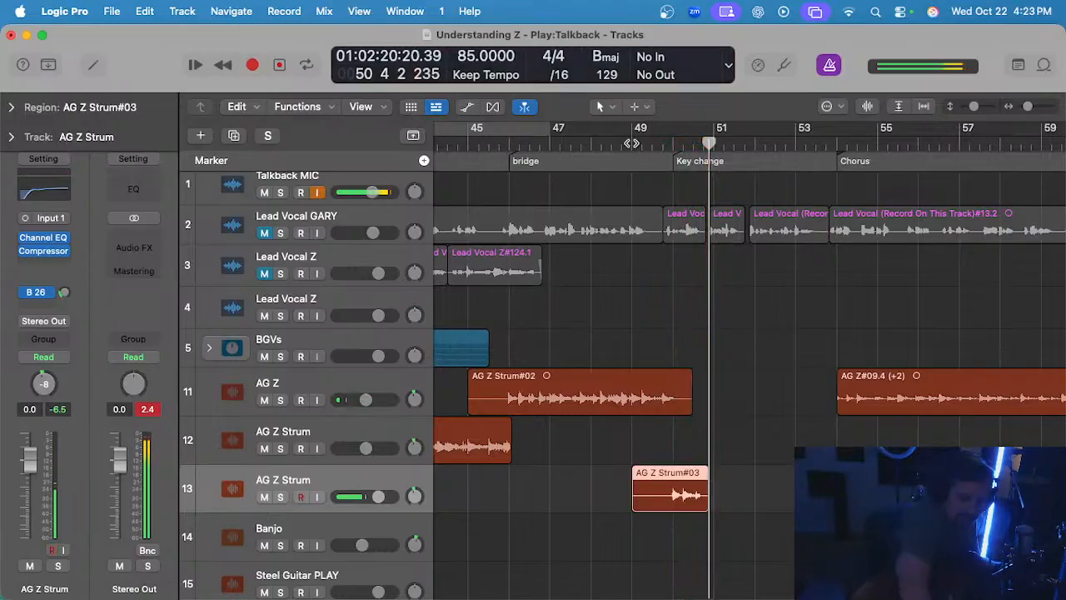
{"action": "key", "text": "Delete"}
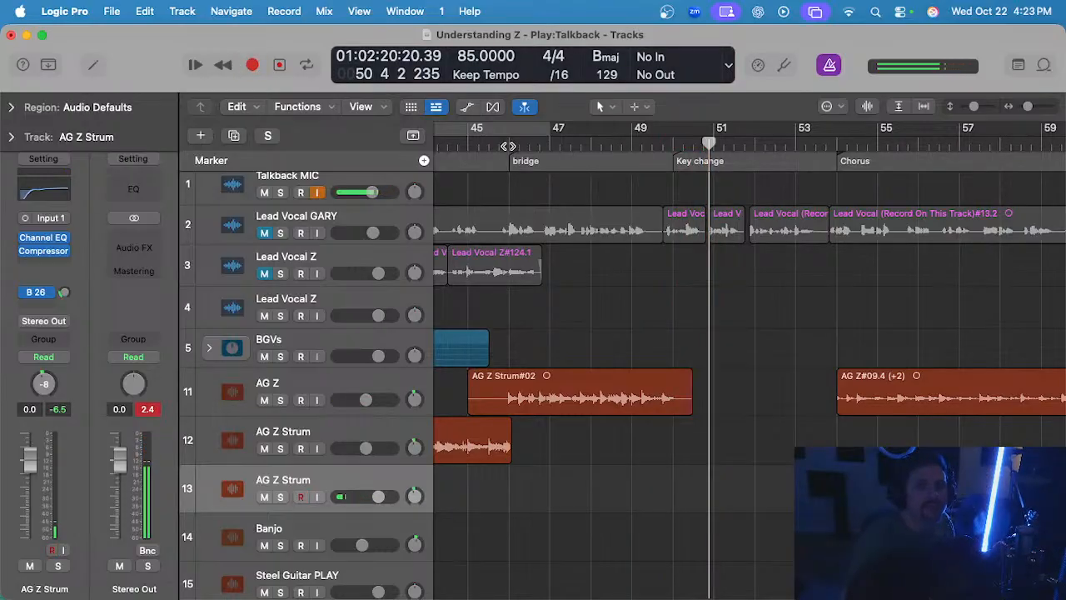
- Play the bridge strum on the AG Z track 11 from bar 46 with the track soloed, and unsolo it
{"action": "left_click", "coordinate": [508, 144]}
{"action": "left_click", "coordinate": [296, 392]}
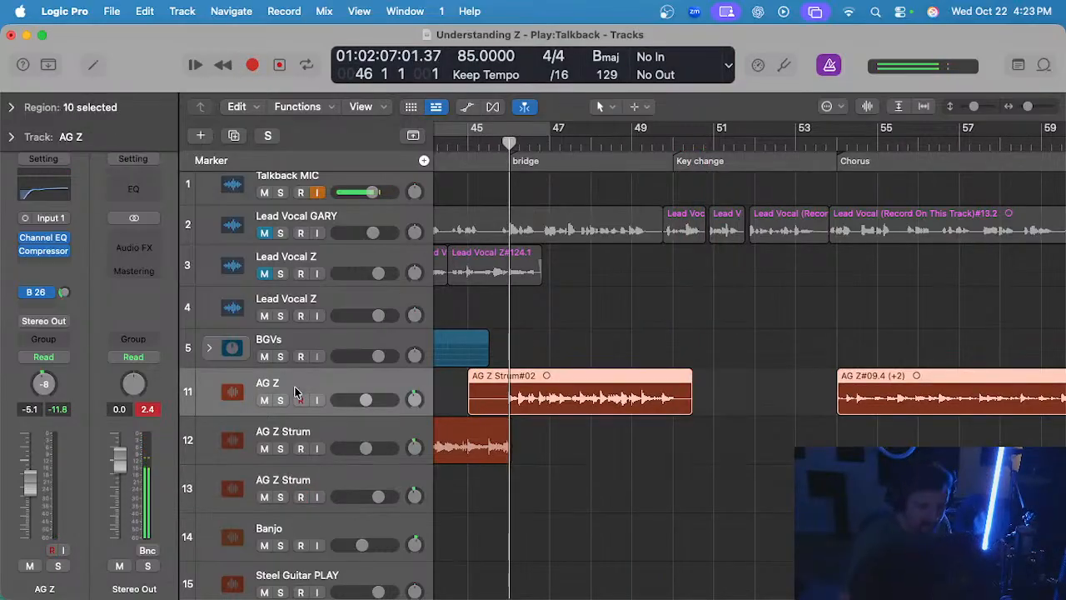
{"action": "key", "text": "s"}
{"action": "key", "text": "space"}
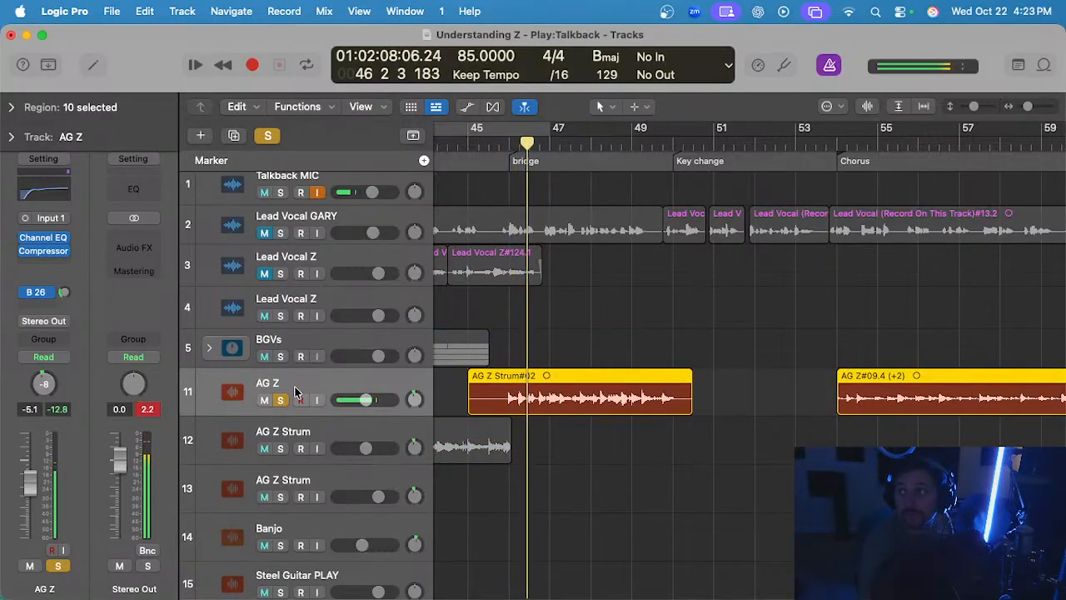
{"action": "key", "text": "s"}
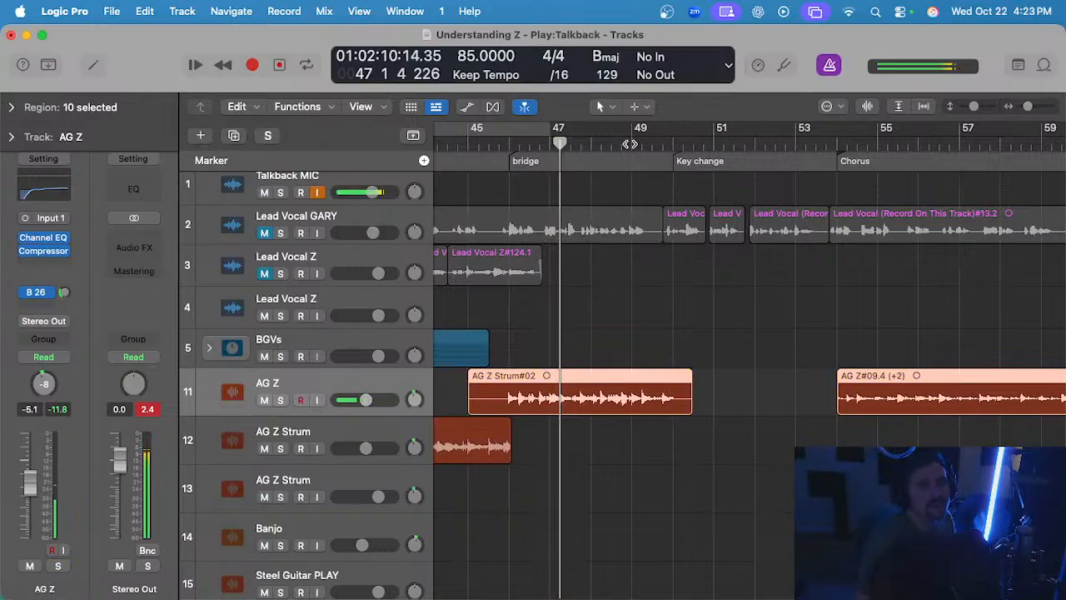
- Record a key change strum take on the AG Z Strum track 12 from bar 49 into the start of the Chorus
{"action": "left_click", "coordinate": [630, 144]}
{"action": "left_click", "coordinate": [352, 433]}
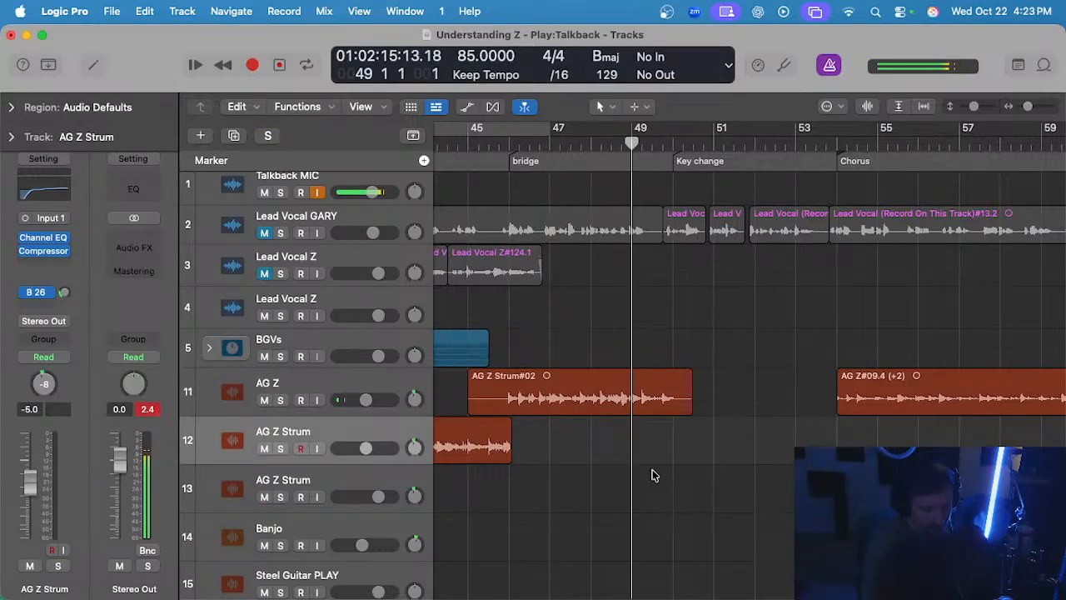
{"action": "key", "text": "r"}
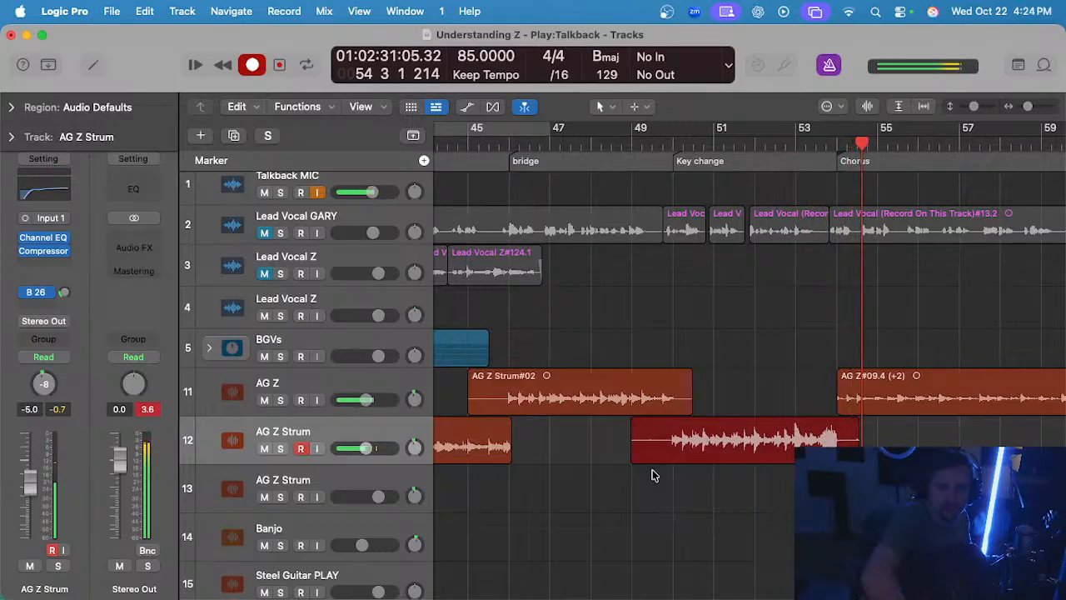
{"action": "key", "text": "space"}
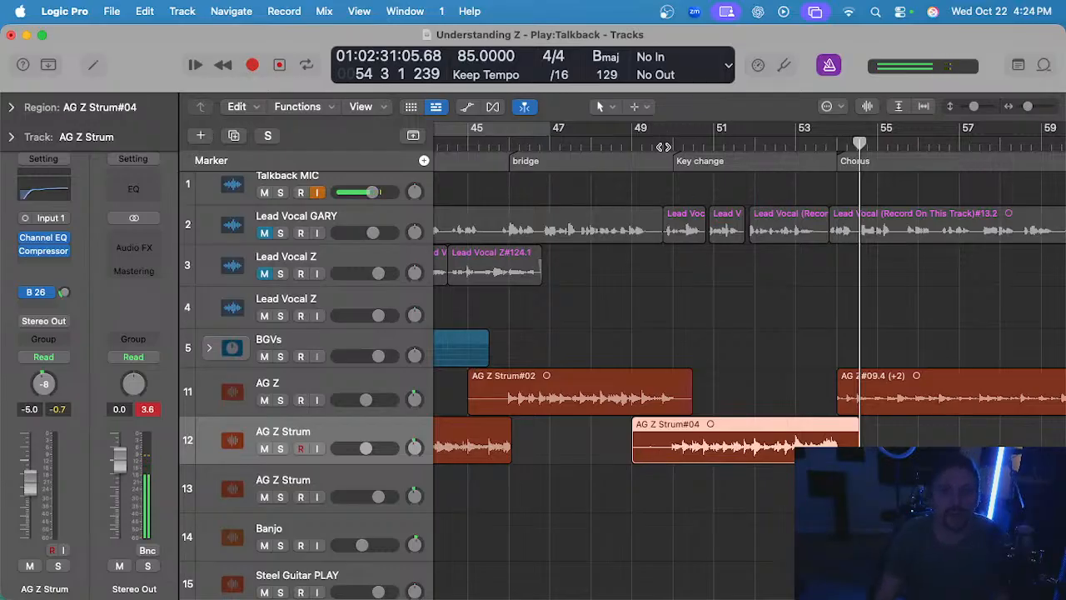
- Play back the new track 12 strum take from just before the key change into the Chorus, checking its waveform
{"action": "left_click", "coordinate": [664, 147]}
{"action": "left_click", "coordinate": [697, 340]}
{"action": "key", "text": "space"}
{"action": "scroll", "coordinate": [700, 345], "scroll_direction": "up", "scroll_amount": 3}
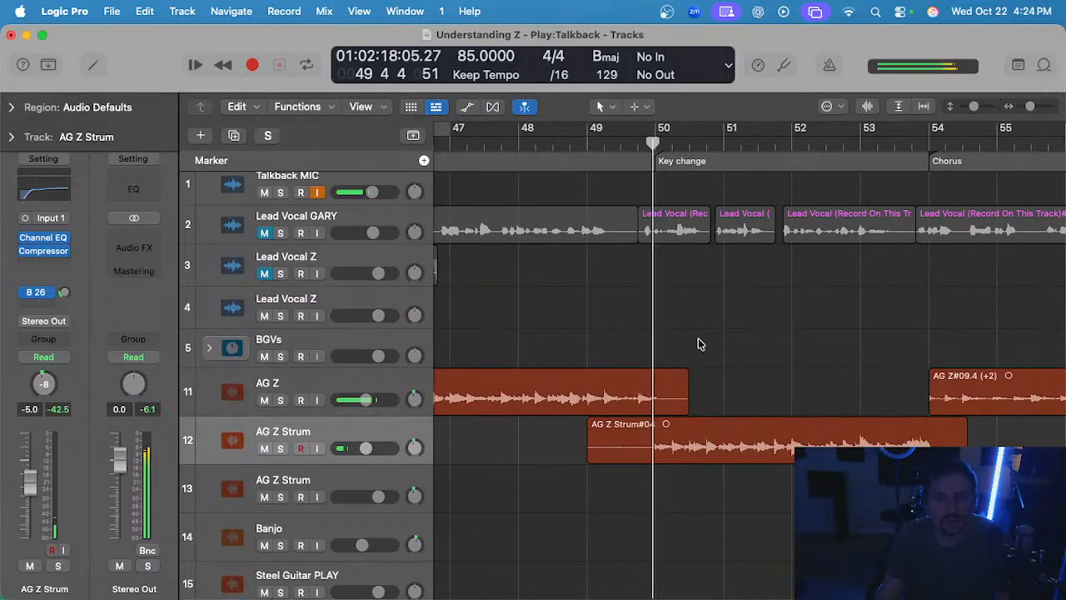
{"action": "scroll", "coordinate": [694, 346], "scroll_direction": "up", "scroll_amount": 6}
{"action": "scroll", "coordinate": [693, 354], "scroll_direction": "left", "scroll_amount": 3}
{"action": "scroll", "coordinate": [695, 359], "scroll_direction": "up", "scroll_amount": 4}
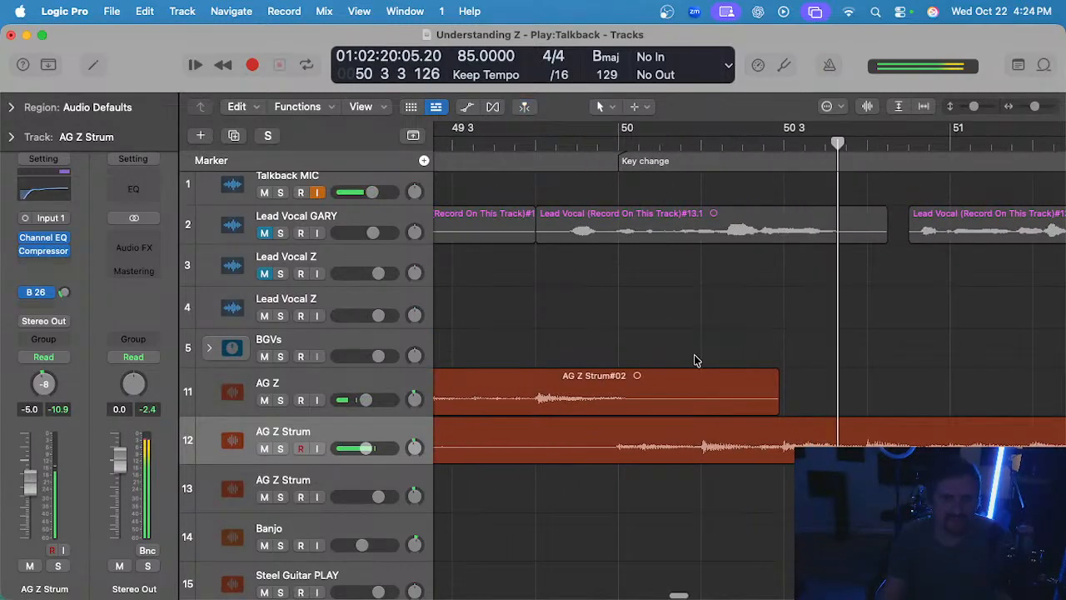
{"action": "scroll", "coordinate": [696, 357], "scroll_direction": "down", "scroll_amount": 7}
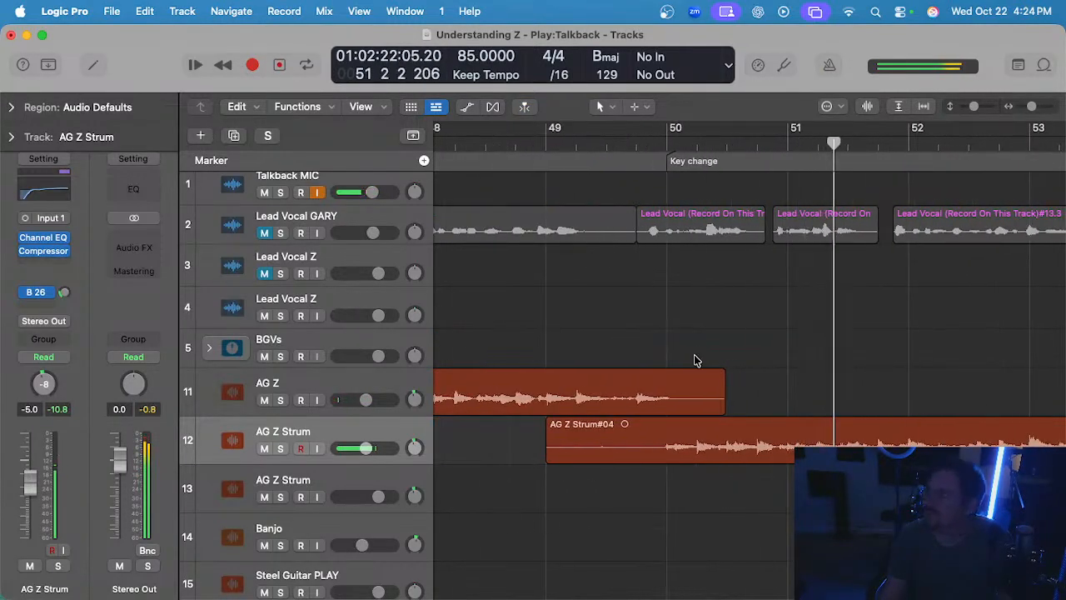
{"action": "scroll", "coordinate": [694, 353], "scroll_direction": "down", "scroll_amount": 3}
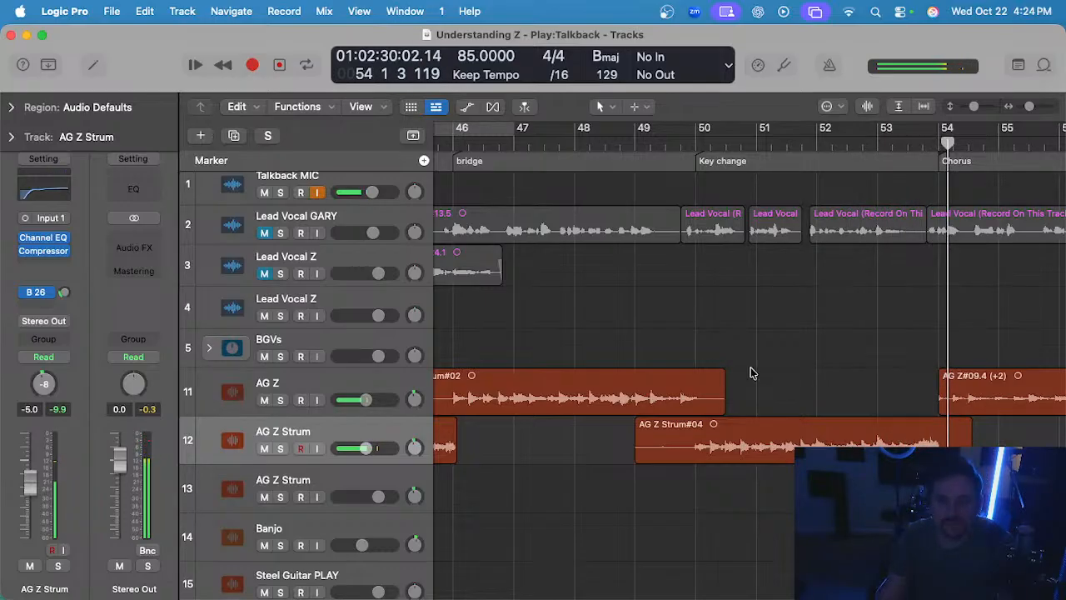
- Replay the key change strum from bar 50 and delete the recorded take from track 12
{"action": "left_click", "coordinate": [697, 149]}
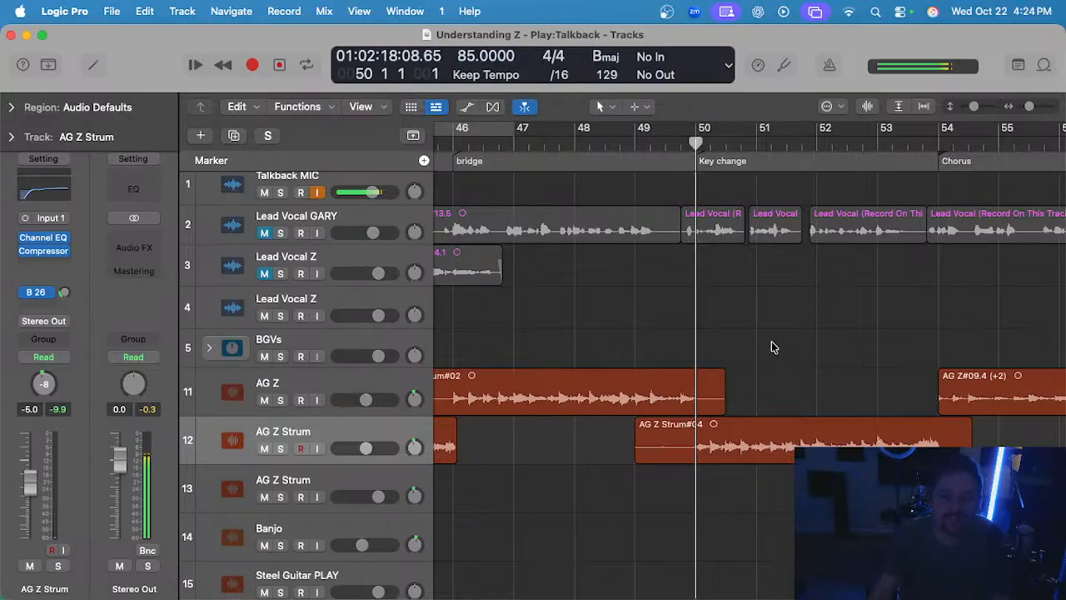
{"action": "left_click", "coordinate": [725, 431]}
{"action": "scroll", "coordinate": [757, 341], "scroll_direction": "up", "scroll_amount": 3}
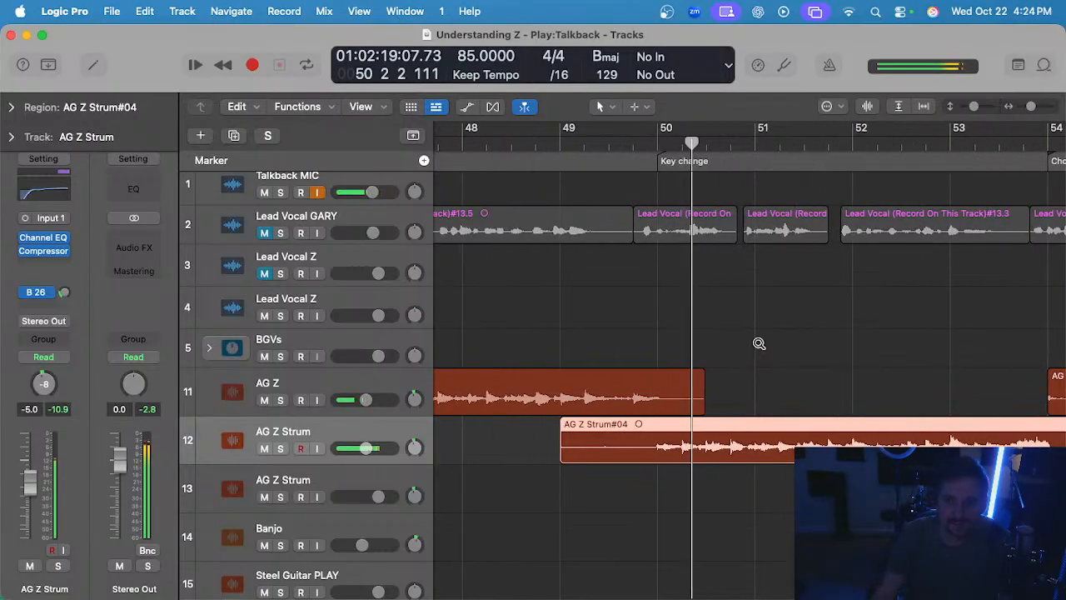
{"action": "scroll", "coordinate": [758, 343], "scroll_direction": "down", "scroll_amount": 1}
{"action": "scroll", "coordinate": [758, 345], "scroll_direction": "right", "scroll_amount": 2}
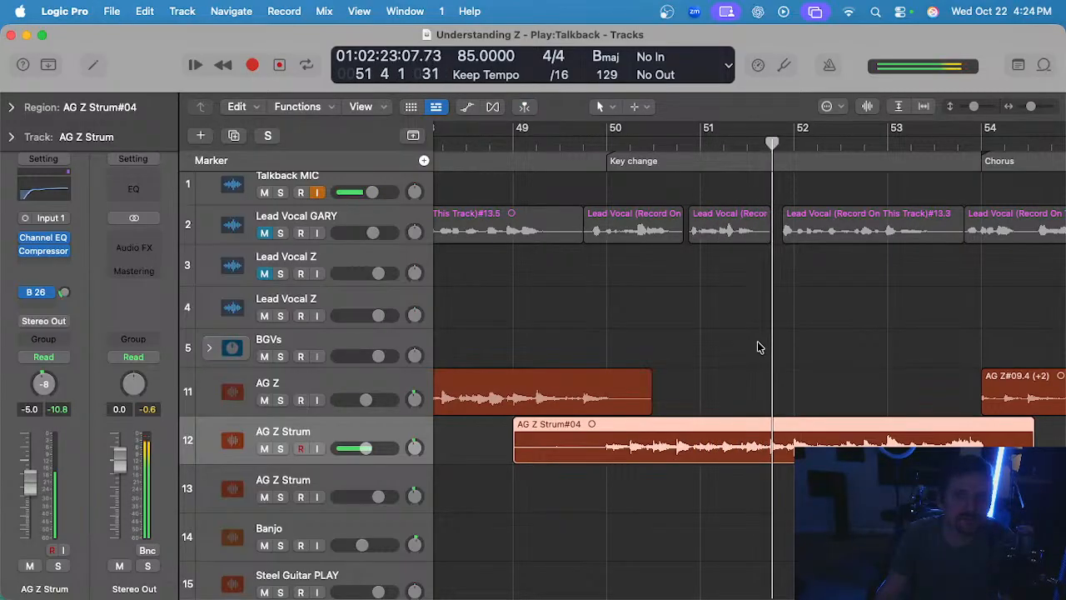
{"action": "key", "text": "space"}
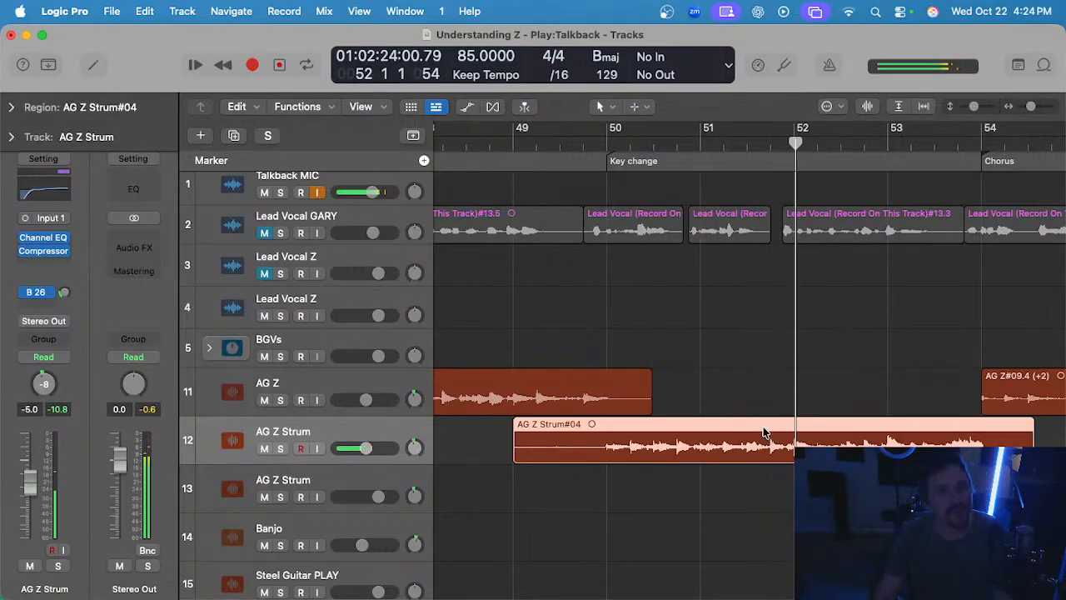
{"action": "scroll", "coordinate": [763, 432], "scroll_direction": "down", "scroll_amount": 1}
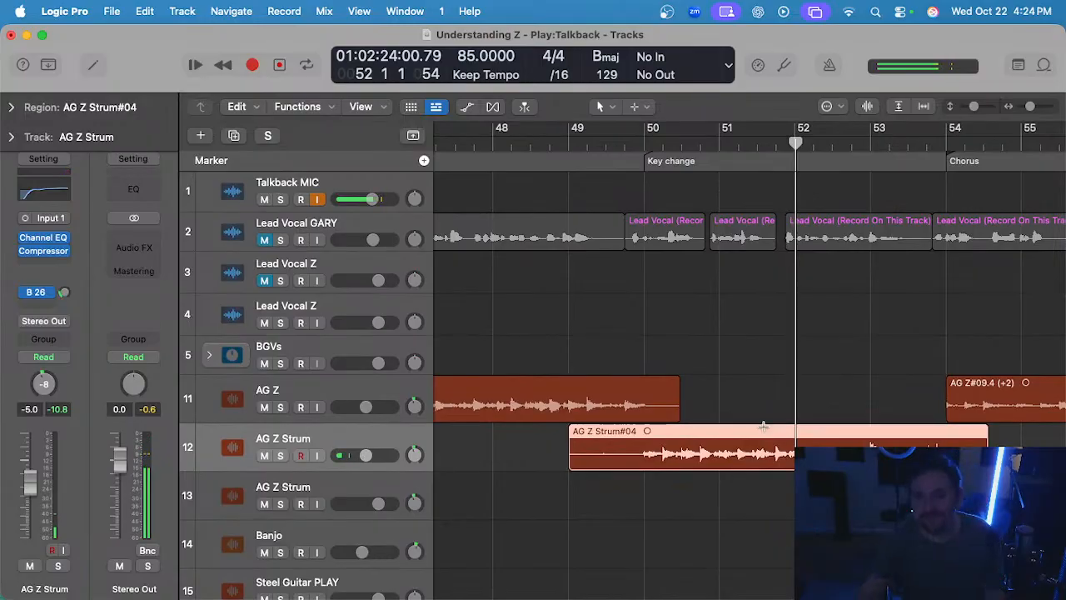
{"action": "key", "text": "BackSpace"}
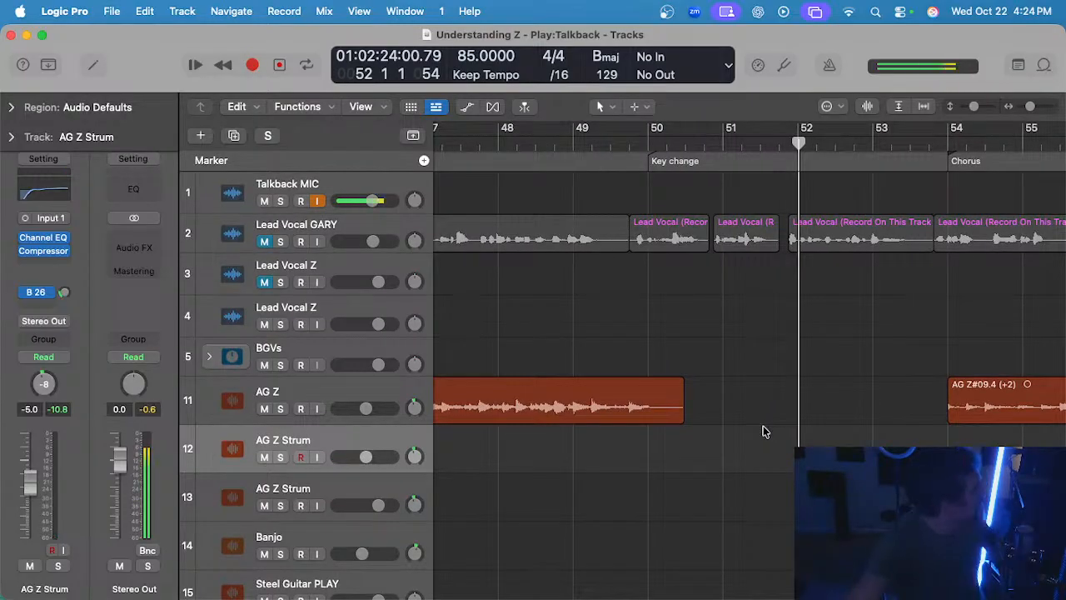
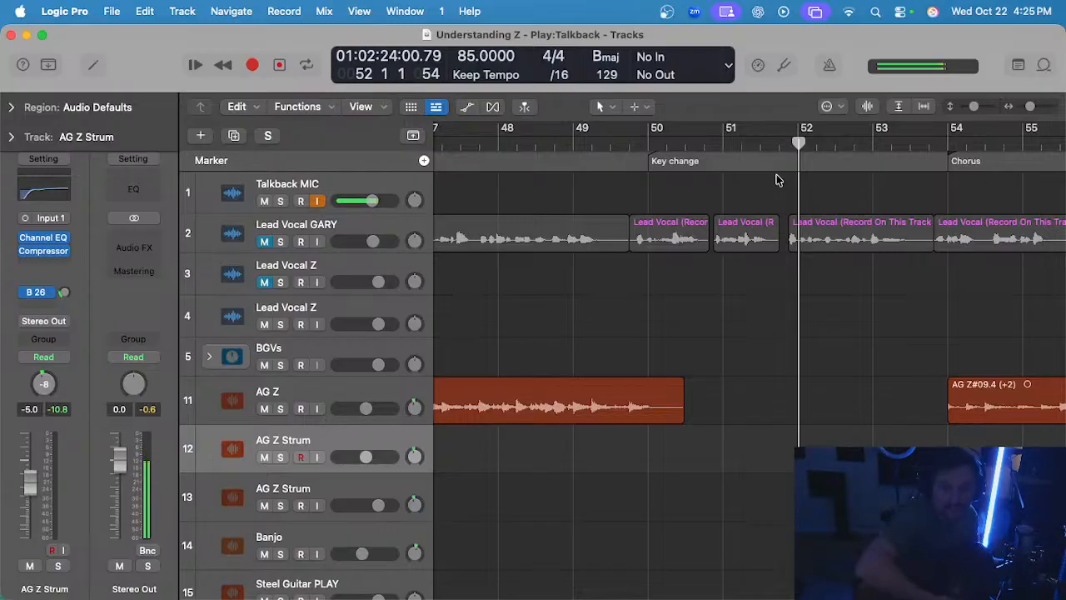
- Turn the metronome on, try a key change strum take on track 12 from bar 49, and undo the recording
{"action": "left_click", "coordinate": [573, 143]}
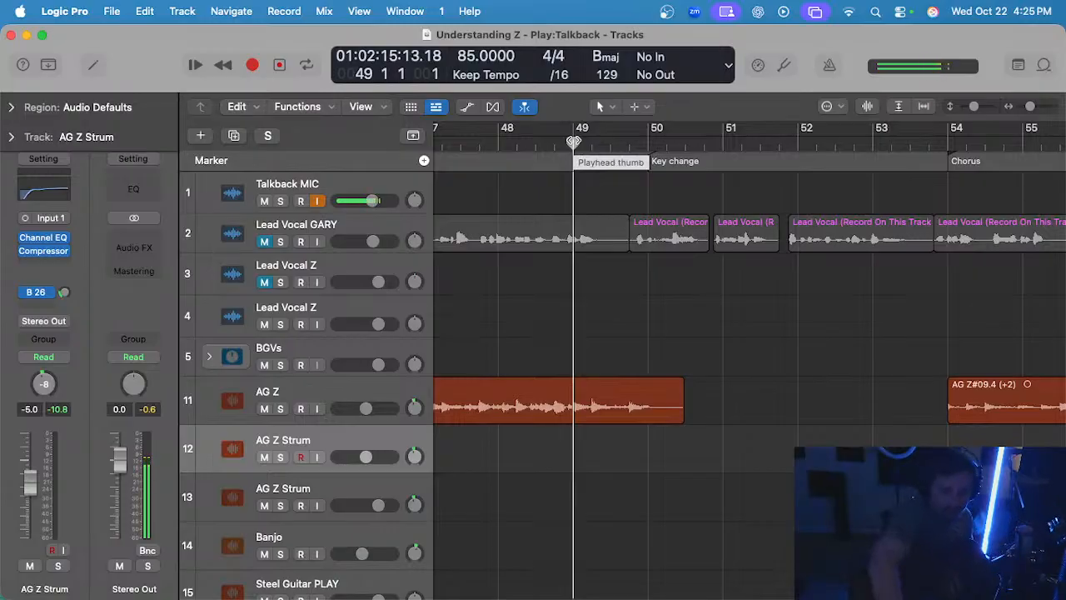
{"action": "key", "text": "k"}
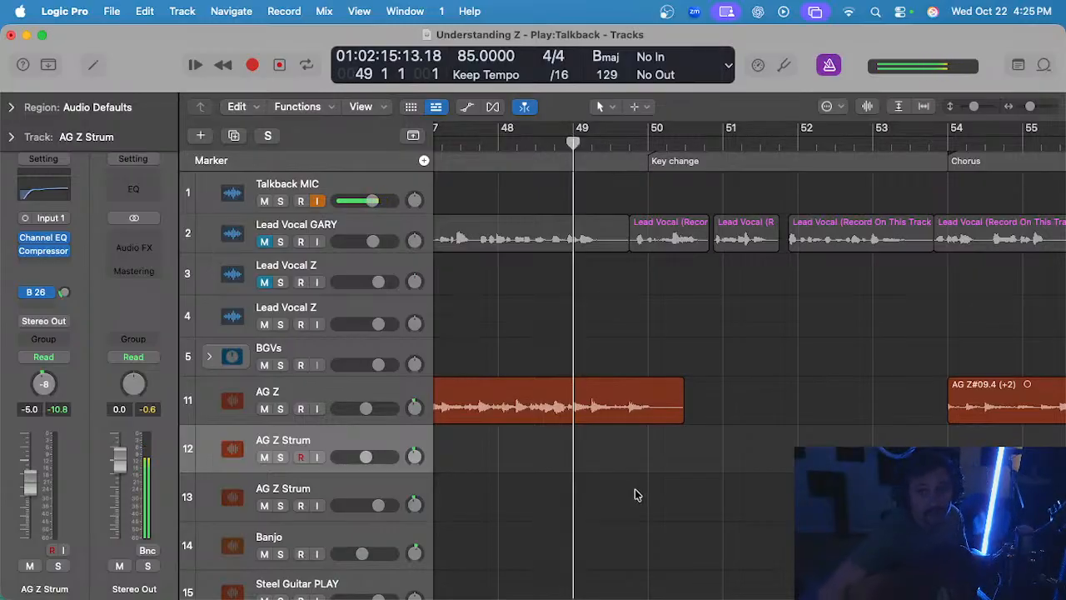
{"action": "key", "text": "r"}
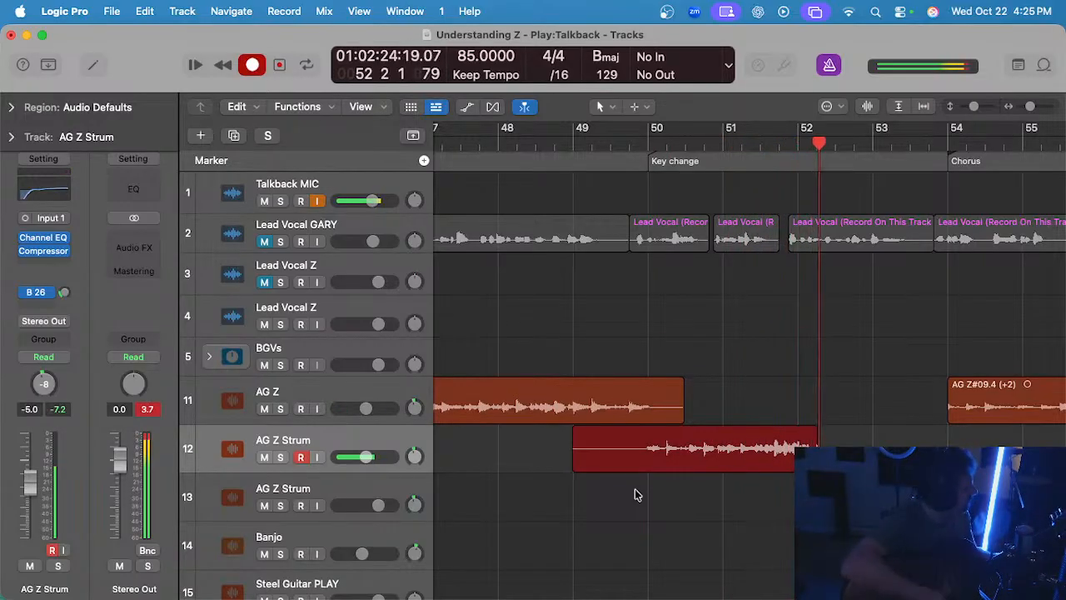
{"action": "key", "text": "space"}
{"action": "key", "text": "super+z"}
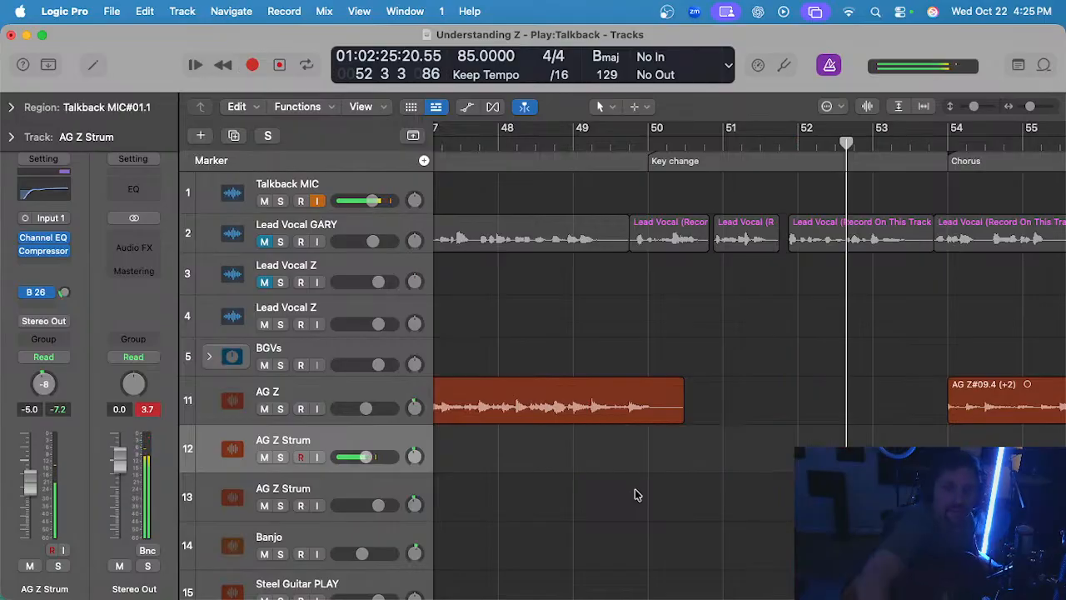
- Try another strum take on track 12 from bar 49 up to bar 53, and undo it
{"action": "left_click", "coordinate": [572, 141]}
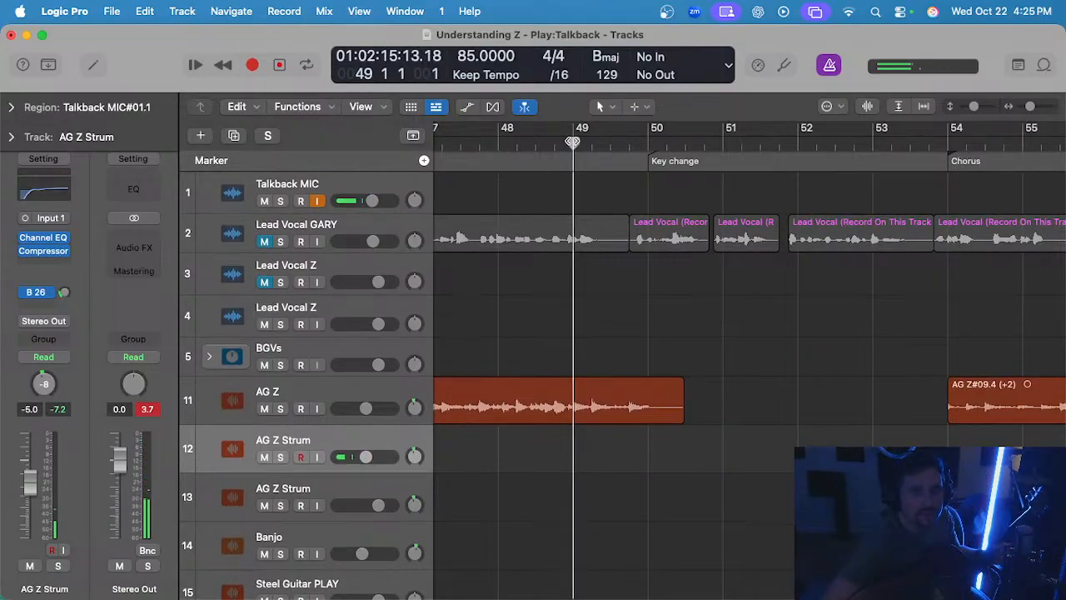
{"action": "key", "text": "r"}
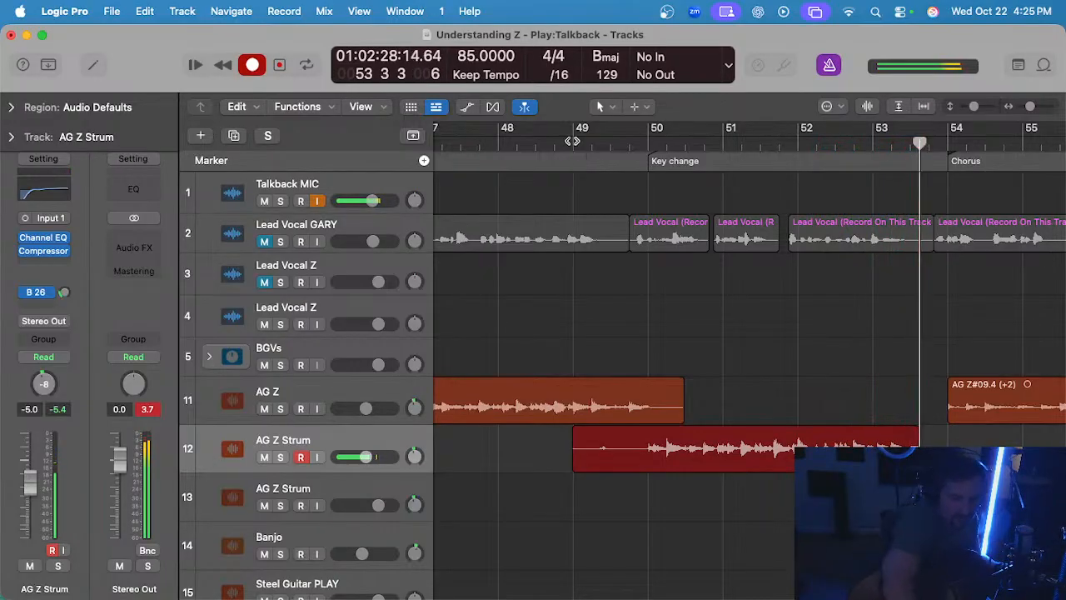
{"action": "key", "text": "space"}
{"action": "key", "text": "super+z"}
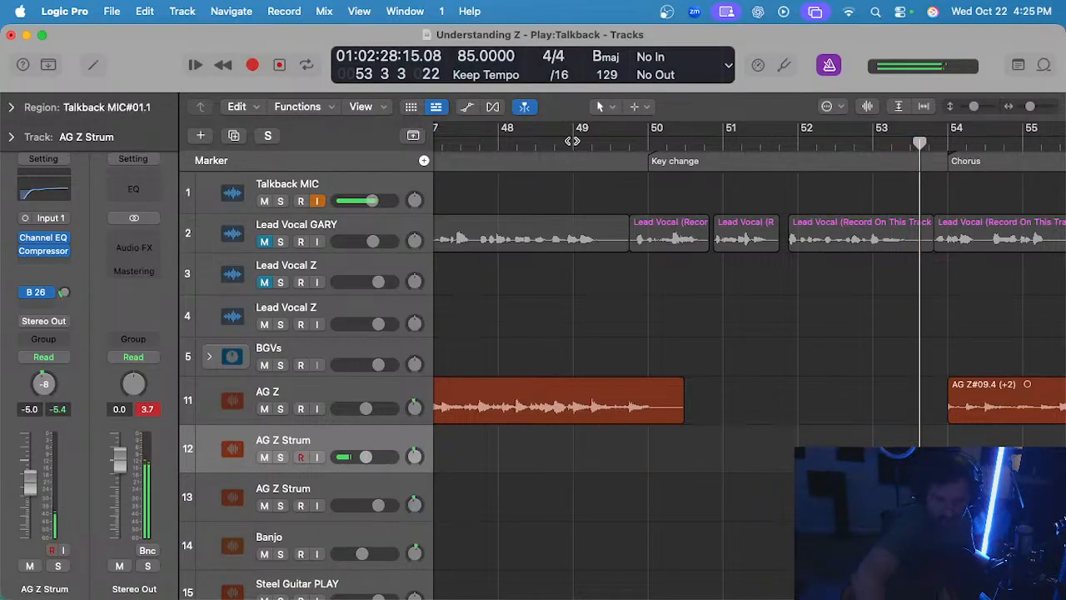
- Return to bar 49 and record a strum take on track 12 through the key change, stopping just inside the Chorus
{"action": "key", "text": "comma"}
{"action": "key", "text": "comma"}
{"action": "key", "text": "comma"}
{"action": "key", "text": "comma"}
{"action": "key", "text": "comma"}
{"action": "key", "text": "comma"}
{"action": "left_click", "coordinate": [572, 142]}
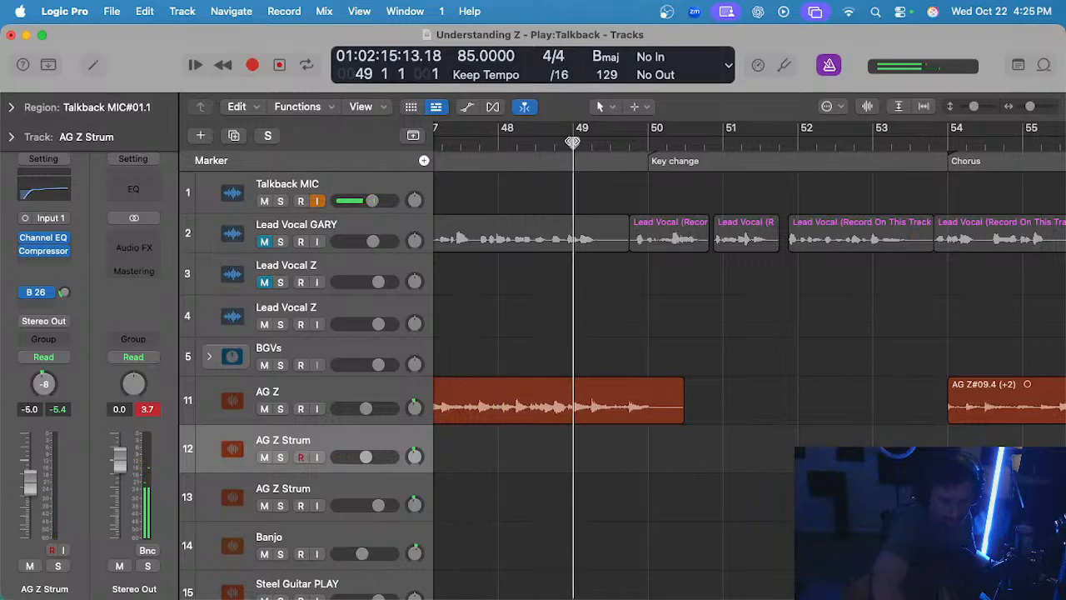
{"action": "key", "text": "r"}
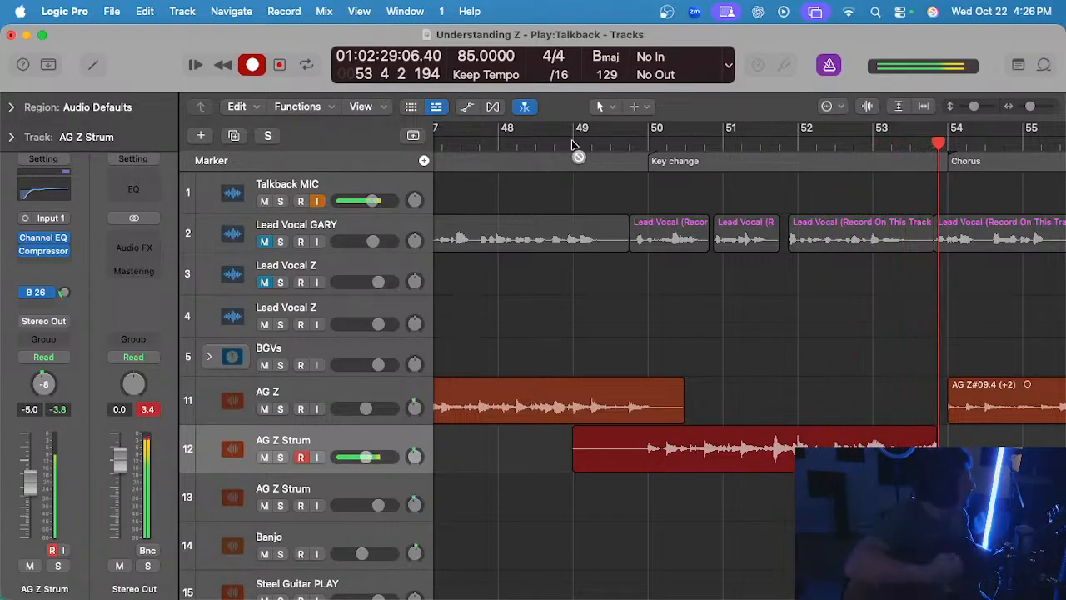
{"action": "key", "text": "space"}
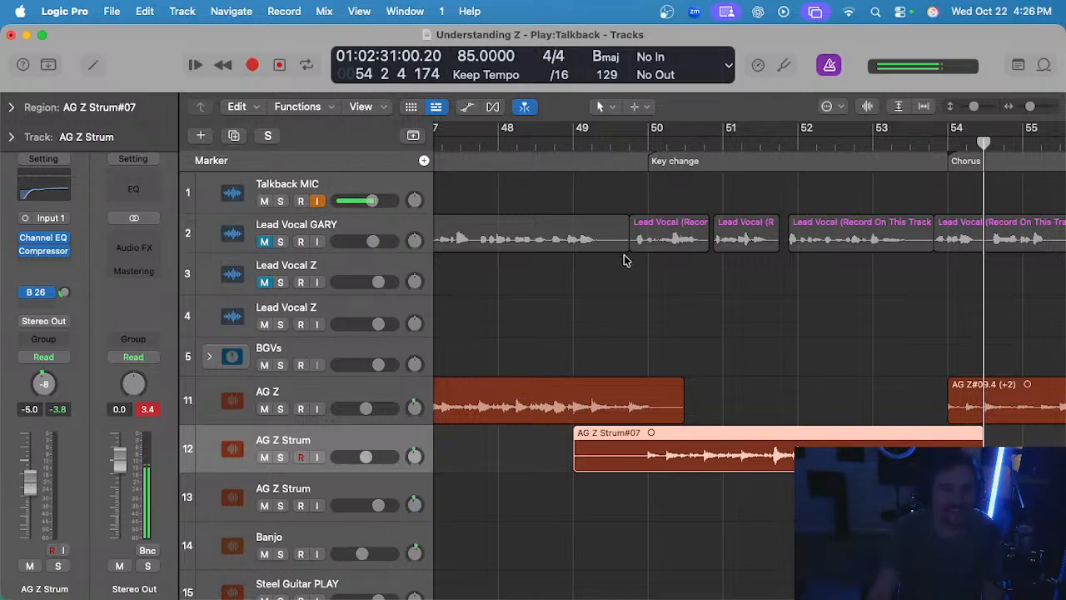
- Play the AG Z track 11 region at the Chorus from bar 54 with the track soloed, and unsolo it
{"action": "scroll", "coordinate": [645, 278], "scroll_direction": "up", "scroll_amount": 2}
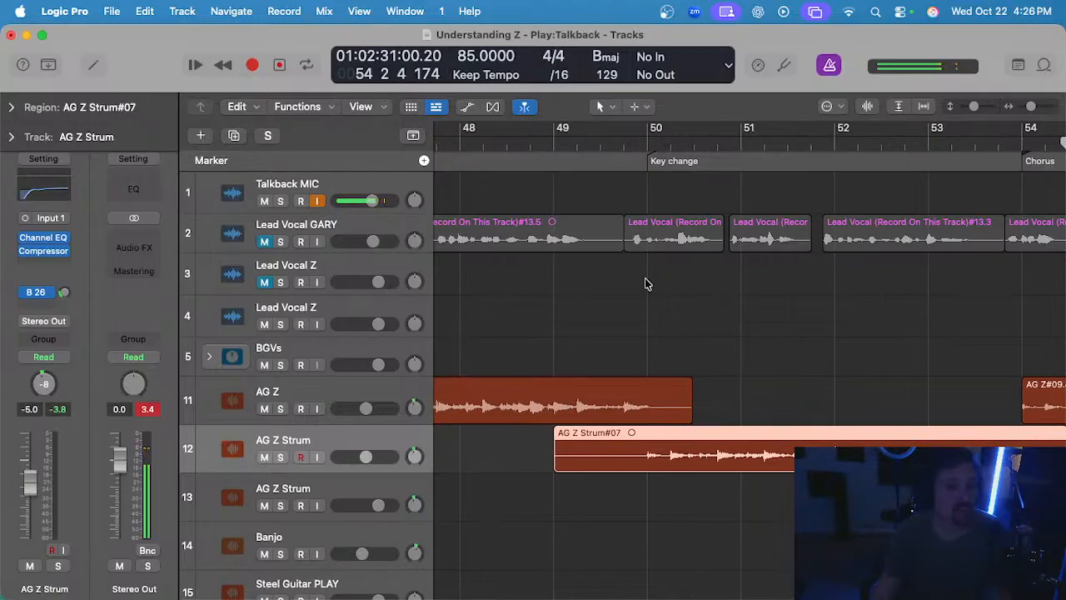
{"action": "scroll", "coordinate": [659, 402], "scroll_direction": "up", "scroll_amount": 3}
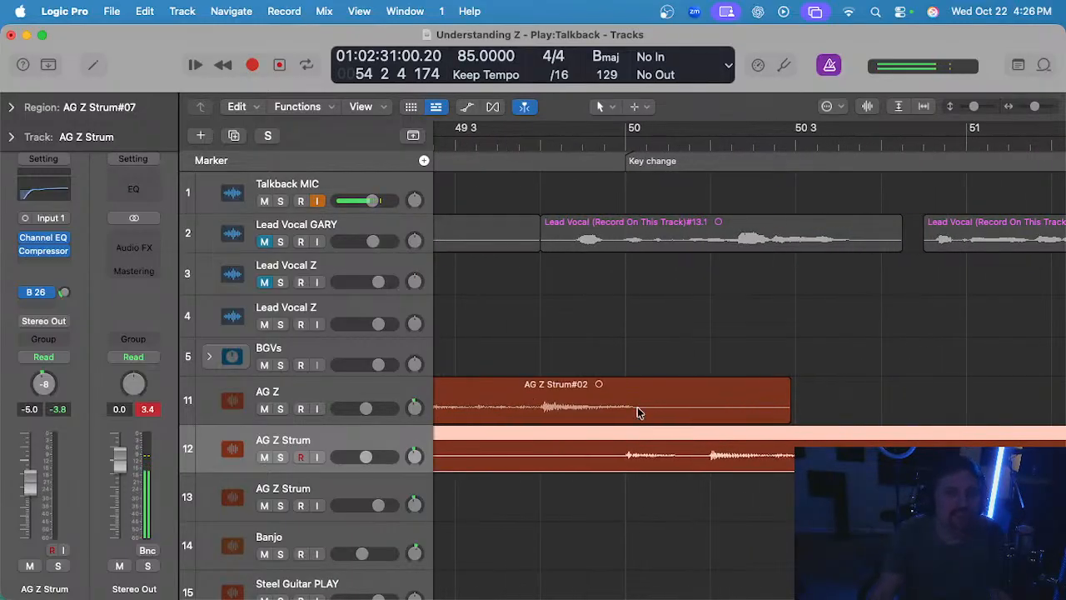
{"action": "scroll", "coordinate": [629, 410], "scroll_direction": "down", "scroll_amount": 5}
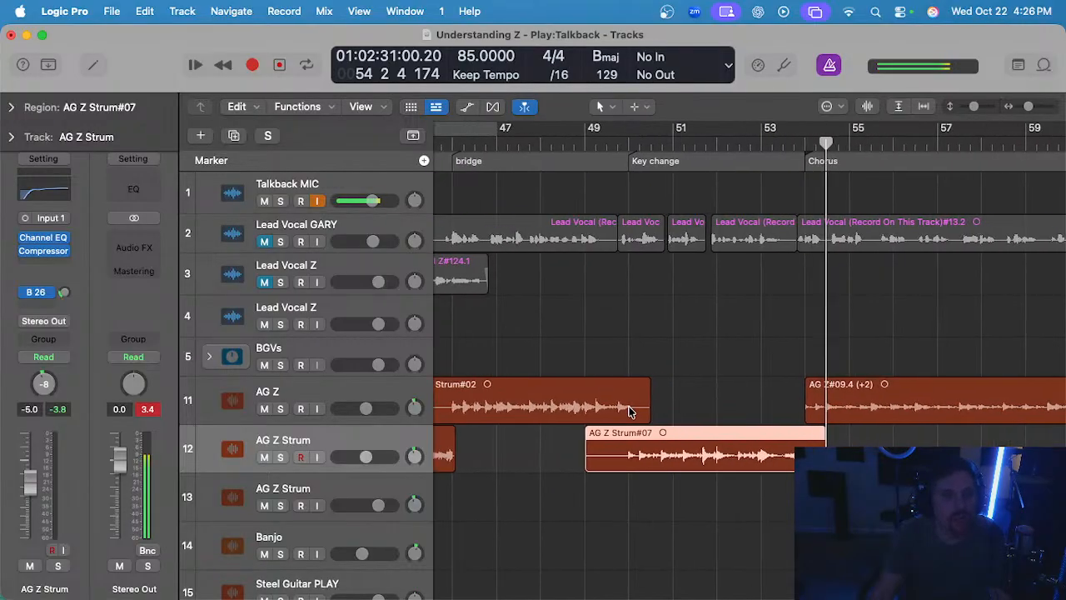
{"action": "scroll", "coordinate": [658, 395], "scroll_direction": "up", "scroll_amount": 5}
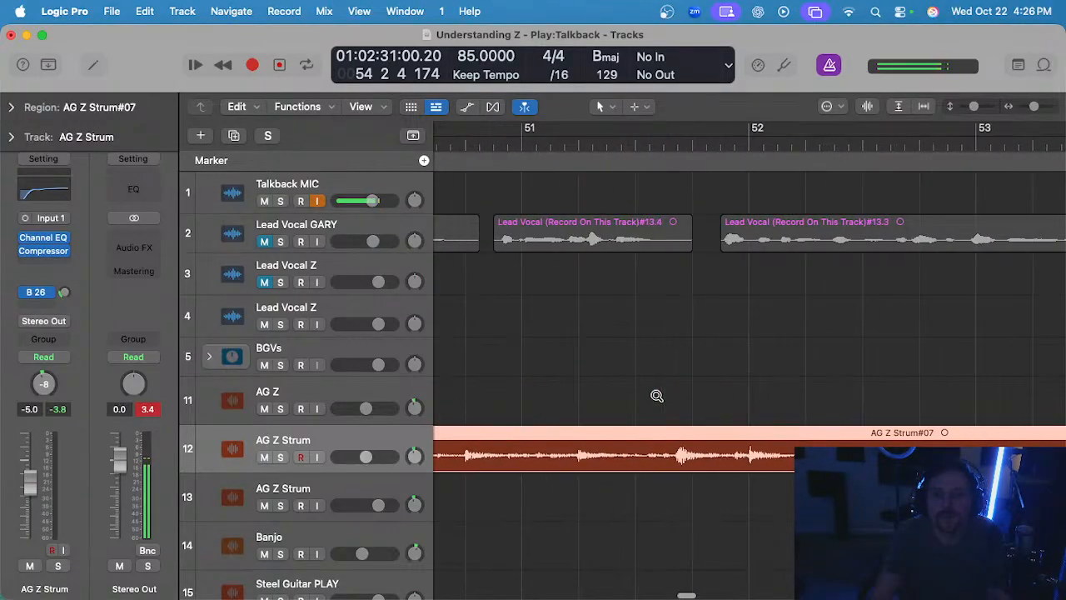
{"action": "scroll", "coordinate": [767, 417], "scroll_direction": "down", "scroll_amount": 5}
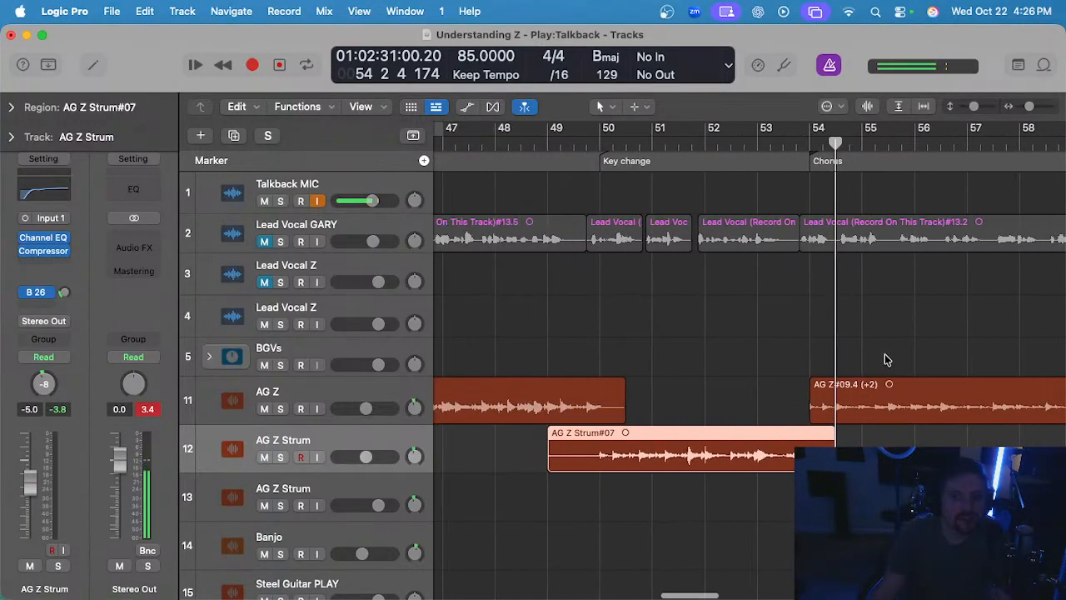
{"action": "left_click", "coordinate": [933, 422]}
{"action": "scroll", "coordinate": [933, 426], "scroll_direction": "down", "scroll_amount": 4}
{"action": "left_click", "coordinate": [860, 135]}
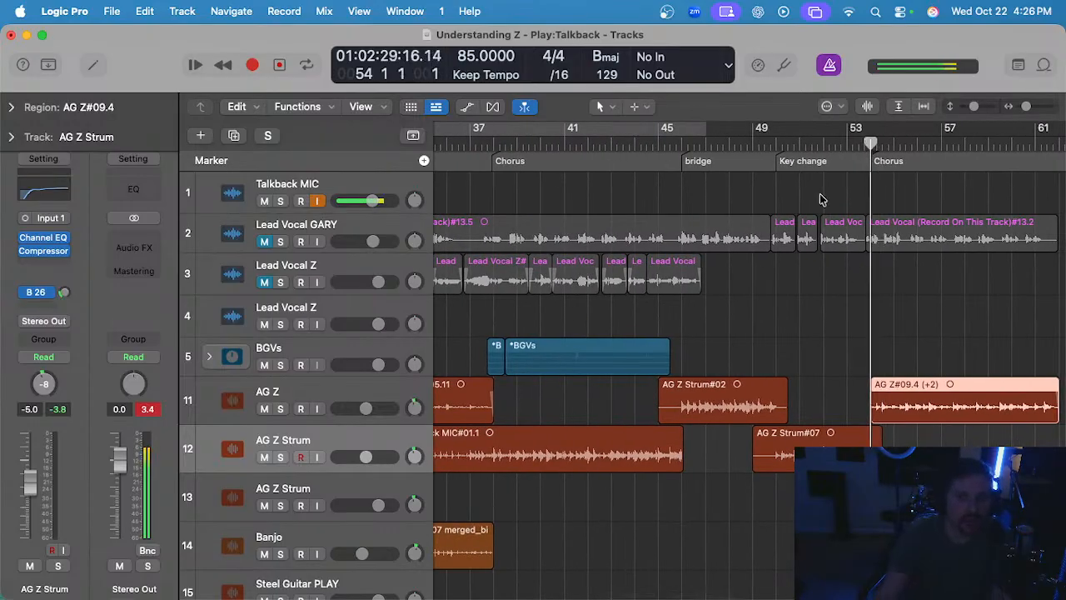
{"action": "left_click", "coordinate": [350, 391]}
{"action": "key", "text": "s"}
{"action": "key", "text": "space"}
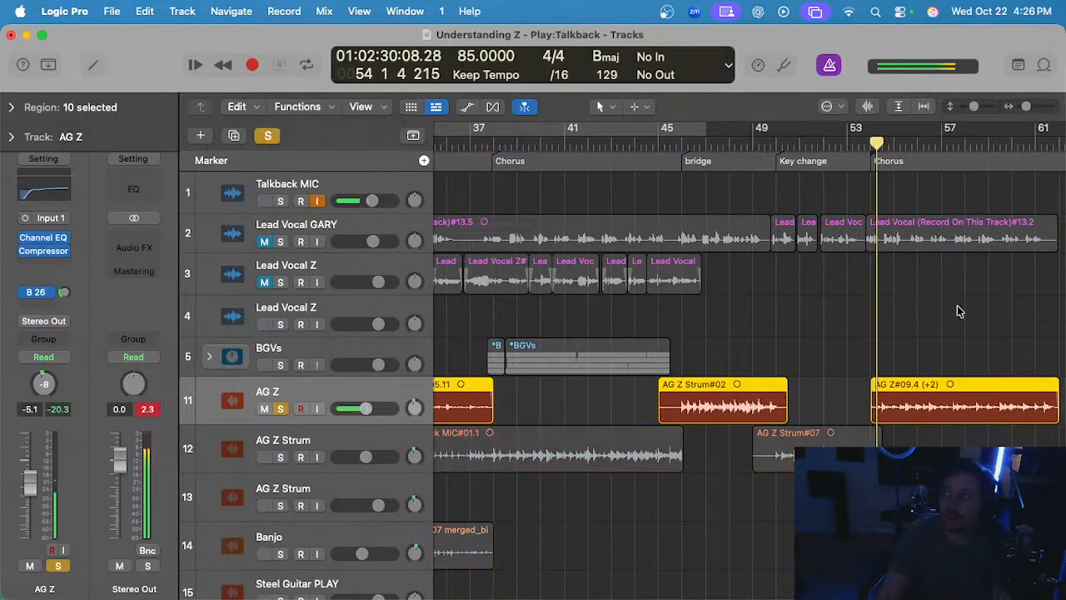
{"action": "key", "text": "space"}
{"action": "key", "text": "s"}
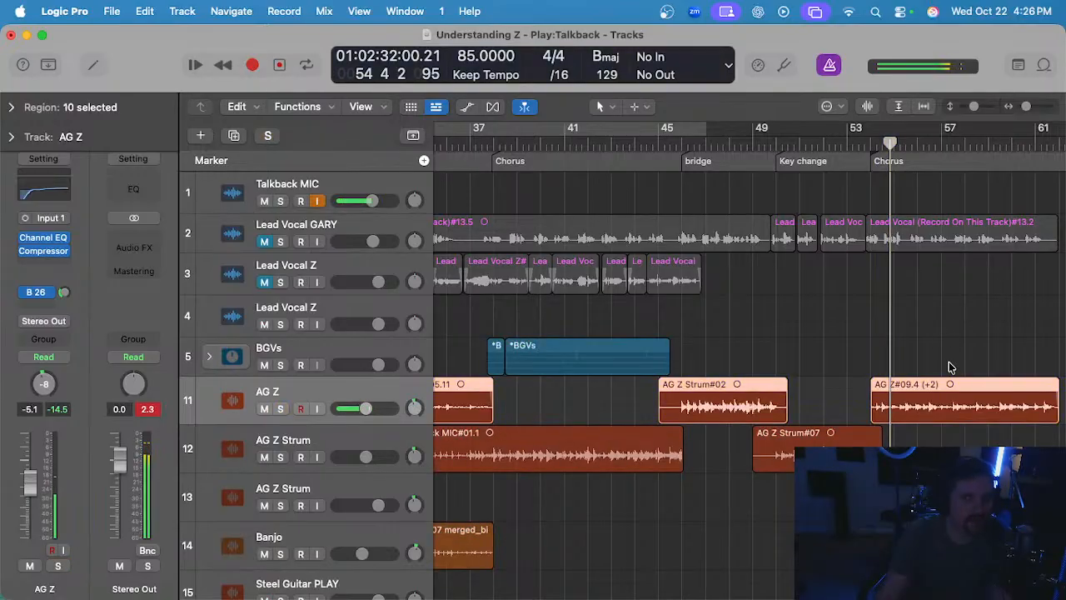
- Mute only the AG Z region on track 11 that starts at the bar 54 Chorus
{"action": "left_click_drag", "start_coordinate": [943, 348], "coordinate": [977, 406]}
{"action": "scroll", "coordinate": [977, 406], "scroll_direction": "up", "scroll_amount": 3}
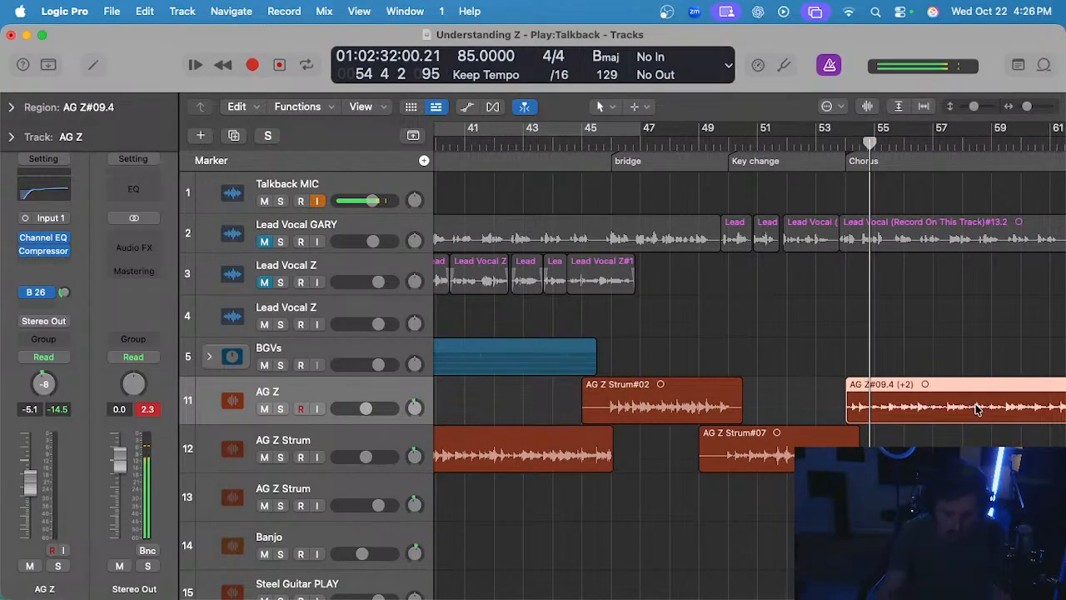
{"action": "key", "text": "ctrl+m"}
- Move the playhead to the key change and delete the tail of track 11's AG Z Strum#02 region from bar 50 onward
{"action": "scroll", "coordinate": [833, 389], "scroll_direction": "up", "scroll_amount": 3}
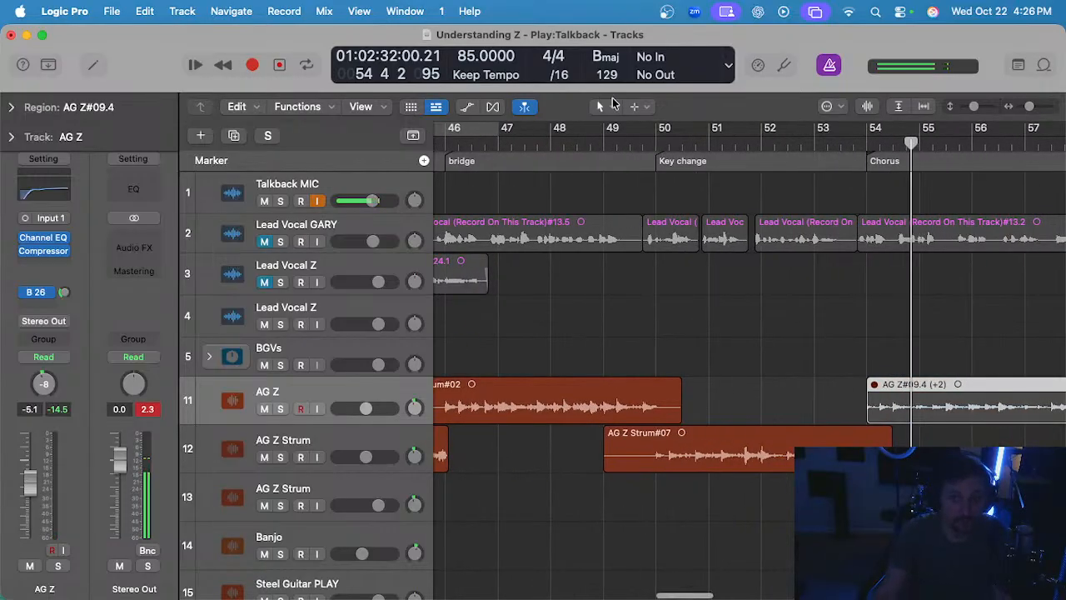
{"action": "left_click", "coordinate": [642, 144]}
{"action": "scroll", "coordinate": [714, 302], "scroll_direction": "up", "scroll_amount": 4}
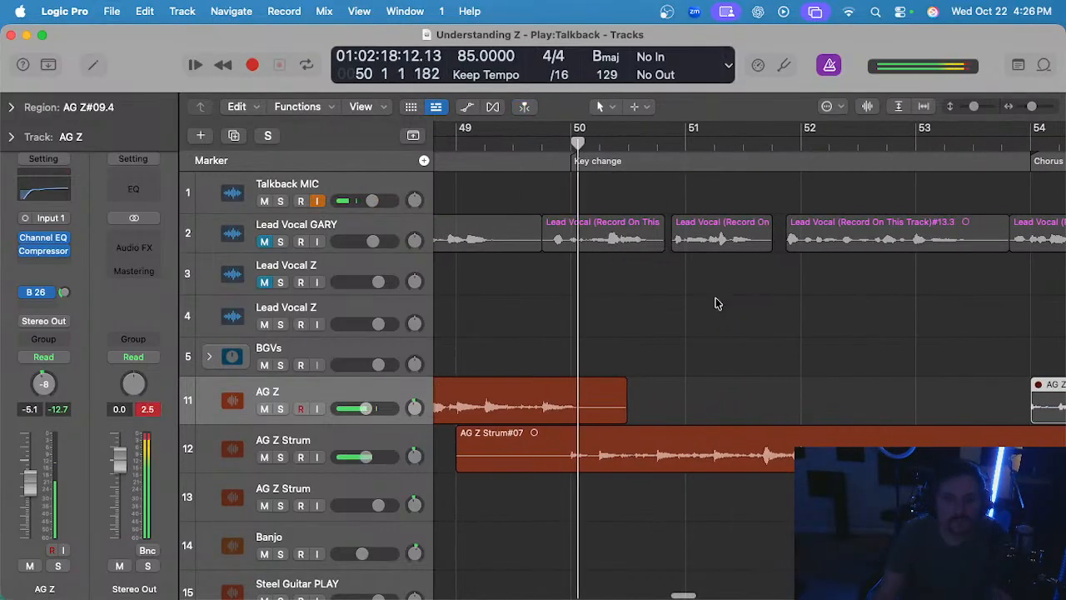
{"action": "left_click_drag", "start_coordinate": [579, 409], "coordinate": [709, 417]}
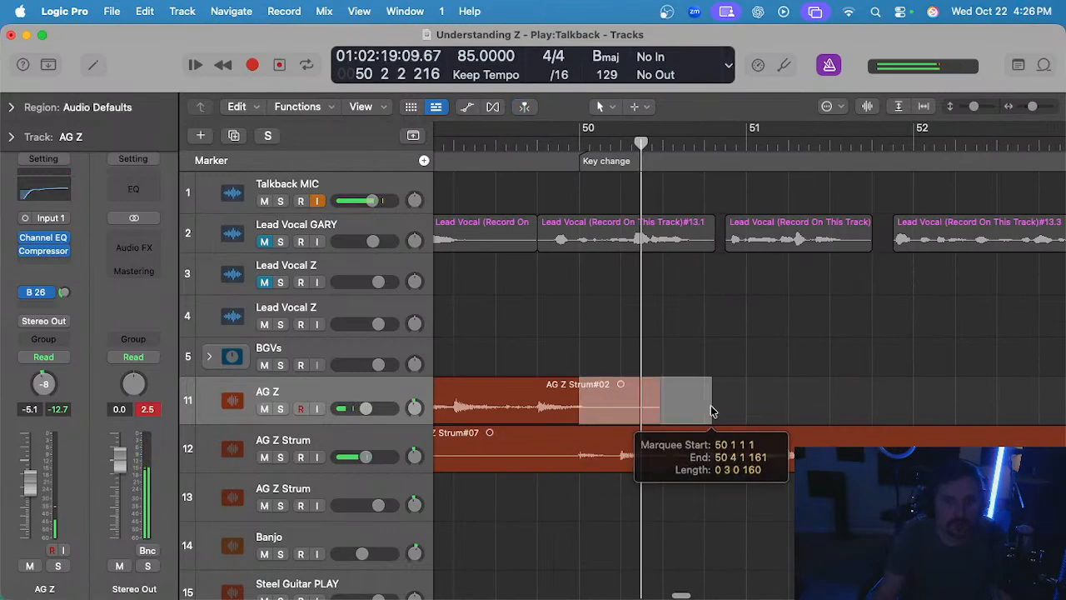
{"action": "key", "text": "Delete"}
- Cut off the start of the AG Z Strum#07 take on track 12 so that it begins at bar 50
{"action": "scroll", "coordinate": [582, 412], "scroll_direction": "up", "scroll_amount": 3}
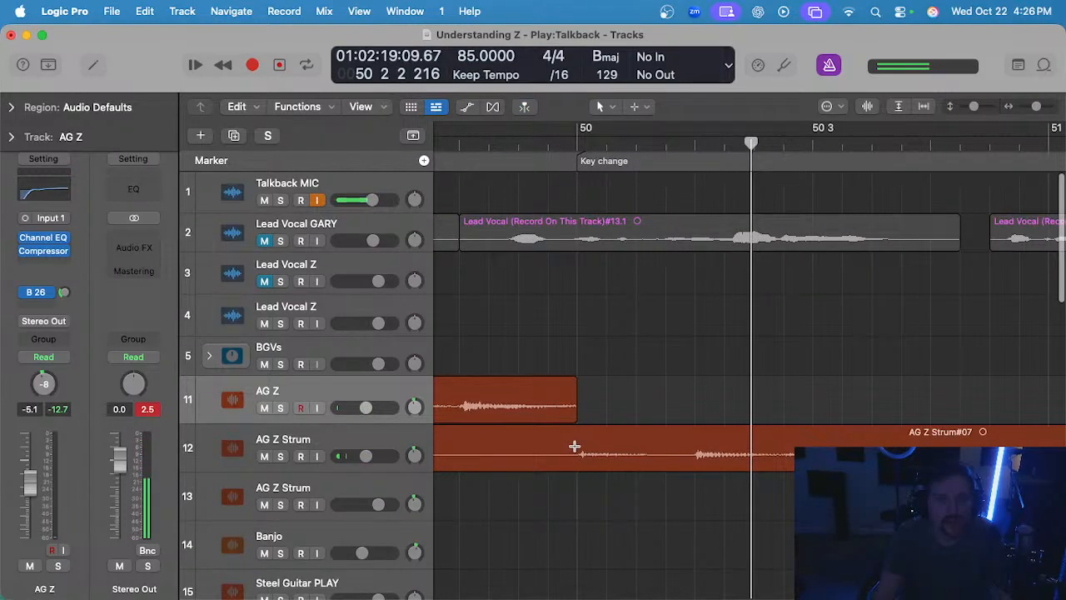
{"action": "left_click_drag", "start_coordinate": [574, 446], "coordinate": [500, 446]}
{"action": "scroll", "coordinate": [506, 446], "scroll_direction": "left", "scroll_amount": 5}
{"action": "key", "text": "Delete"}
{"action": "left_click", "coordinate": [532, 447]}
{"action": "key", "text": "Delete"}
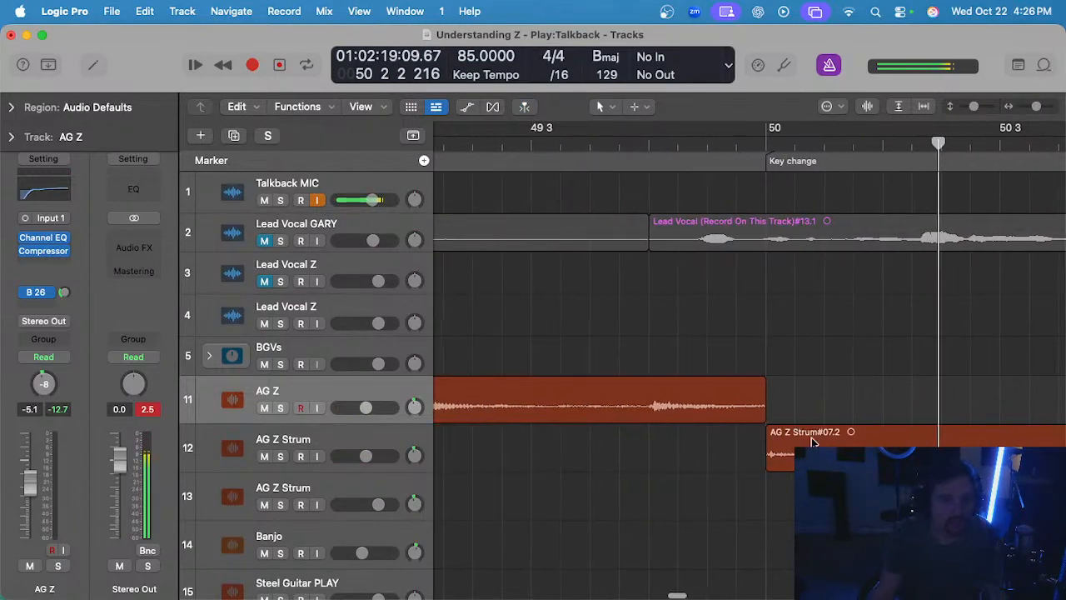
- Delete the end of the track 12 strum take from the bar 54 Chorus onward and select the remaining key change region
{"action": "scroll", "coordinate": [812, 442], "scroll_direction": "down", "scroll_amount": 10}
{"action": "scroll", "coordinate": [799, 436], "scroll_direction": "right", "scroll_amount": 3}
{"action": "scroll", "coordinate": [804, 439], "scroll_direction": "up", "scroll_amount": 5}
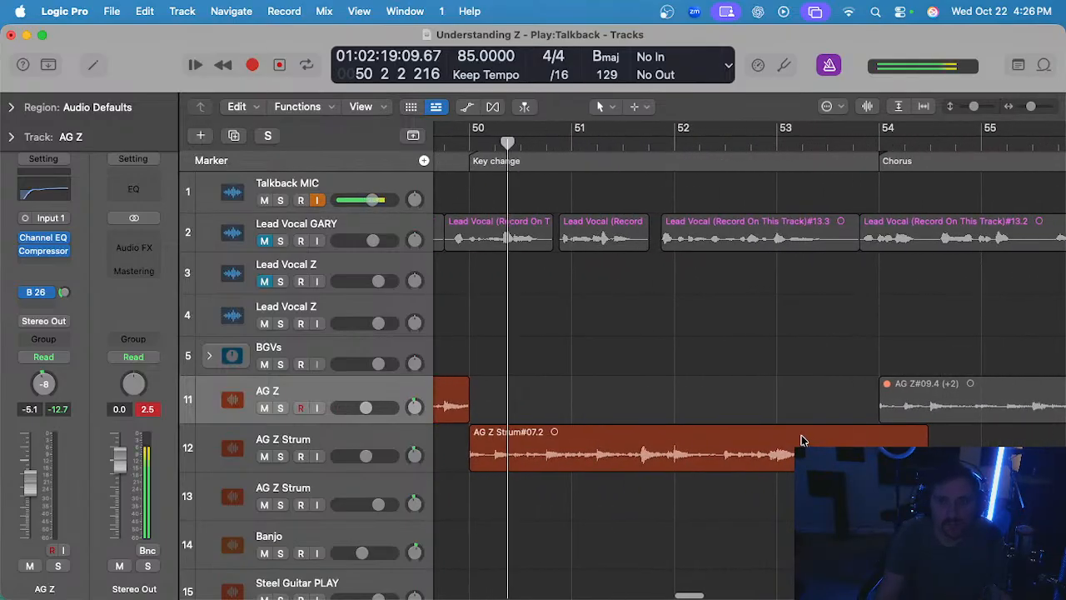
{"action": "scroll", "coordinate": [803, 439], "scroll_direction": "up", "scroll_amount": 4}
{"action": "scroll", "coordinate": [745, 435], "scroll_direction": "right", "scroll_amount": 4}
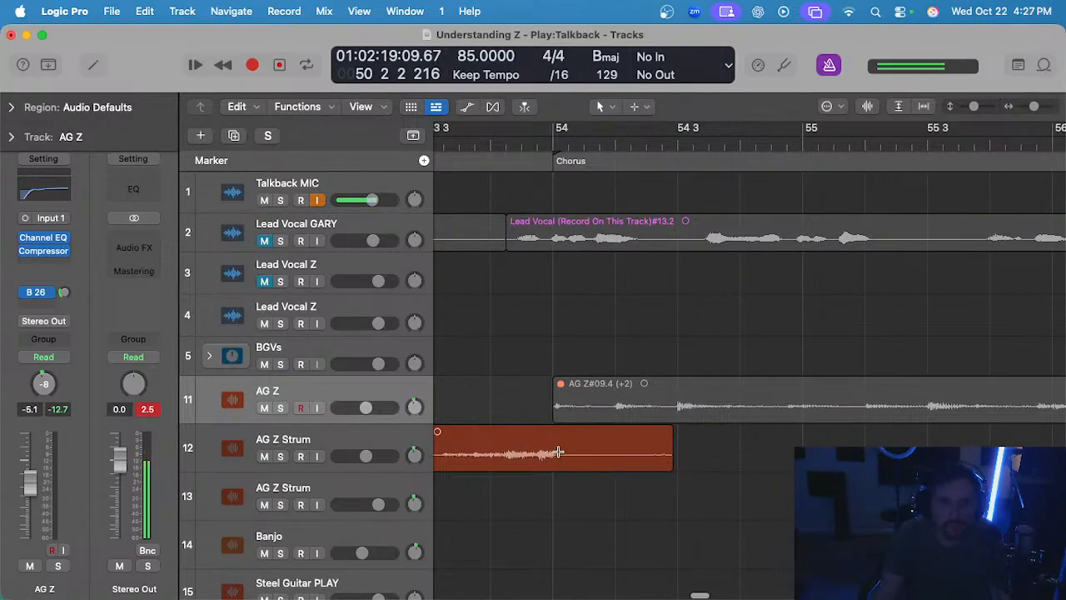
{"action": "left_click_drag", "start_coordinate": [553, 455], "coordinate": [753, 457]}
{"action": "key", "text": "Delete"}
{"action": "scroll", "coordinate": [733, 450], "scroll_direction": "left", "scroll_amount": 3}
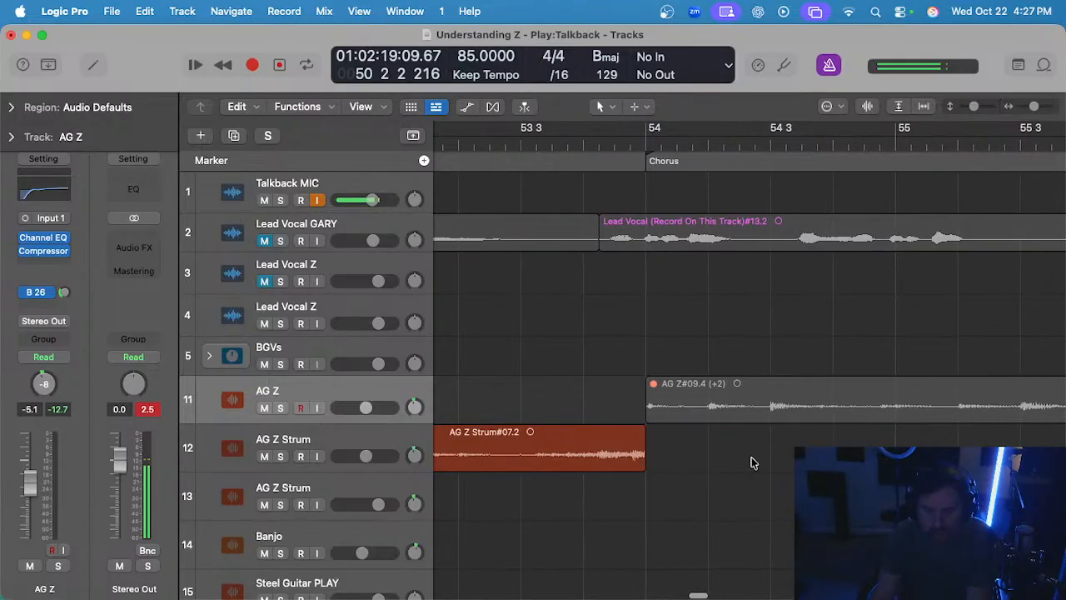
{"action": "left_click", "coordinate": [642, 427]}
{"action": "scroll", "coordinate": [642, 427], "scroll_direction": "down", "scroll_amount": 10}
{"action": "scroll", "coordinate": [575, 408], "scroll_direction": "left", "scroll_amount": 3}
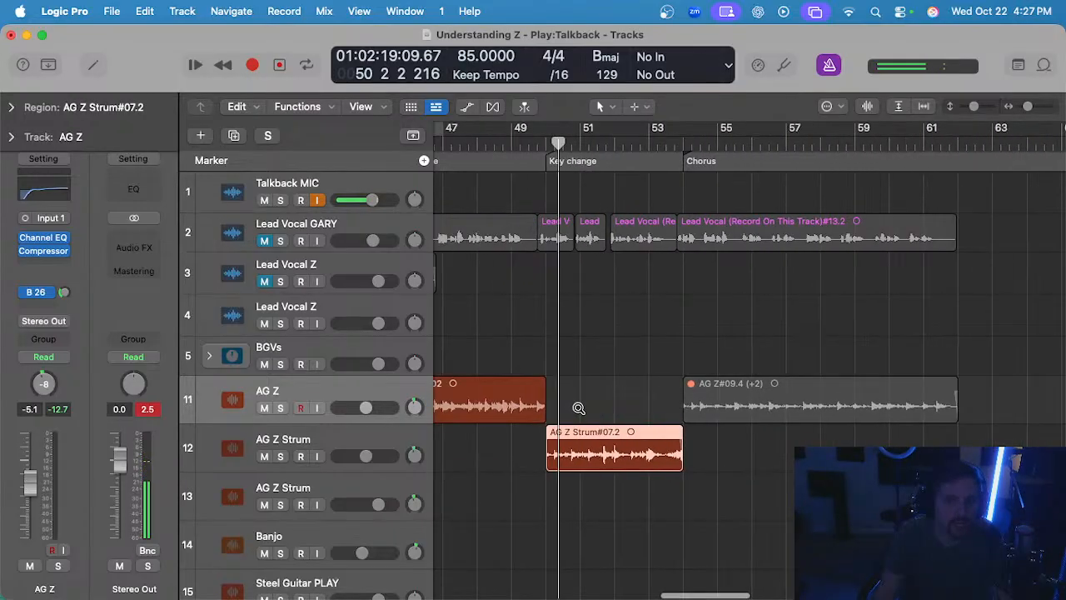
- Move the AG Z Strum#07.2 region onto the AG Z track under the Key change marker and play it back
{"action": "left_click", "coordinate": [621, 392]}
{"action": "left_click_drag", "start_coordinate": [634, 441], "coordinate": [634, 408]}
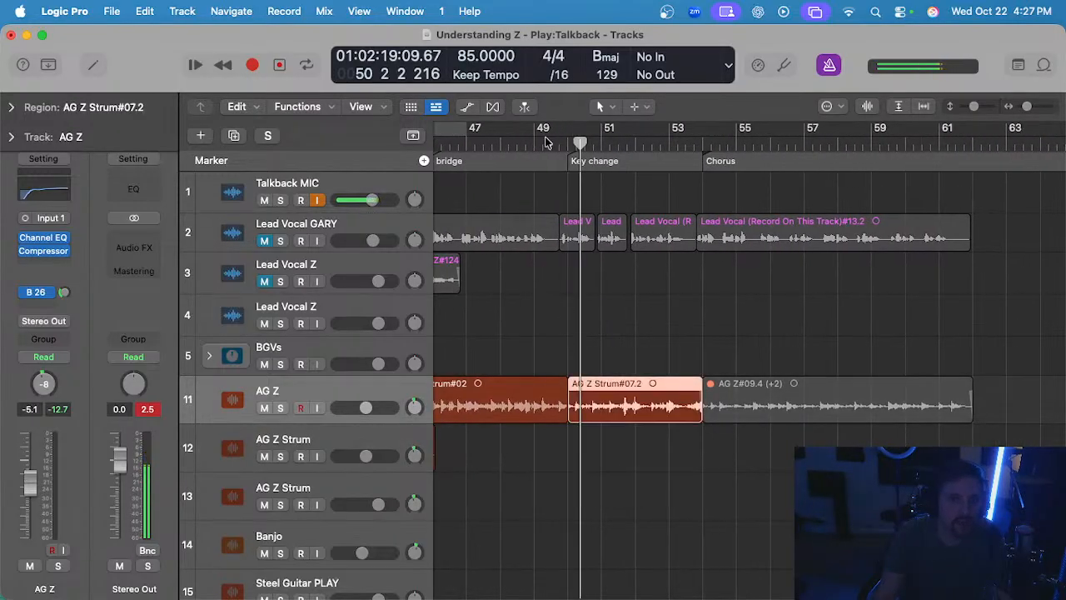
{"action": "left_click", "coordinate": [545, 136]}
{"action": "key", "text": "space"}
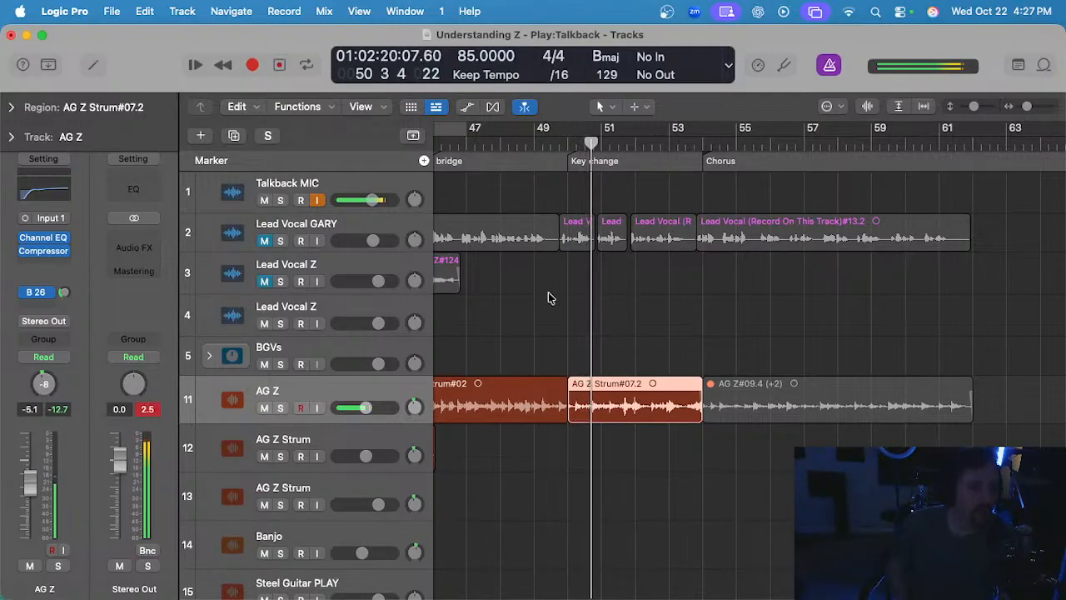
- Listen to the key change guitar part, replaying it from bar 51
{"action": "key", "text": "super+Left"}
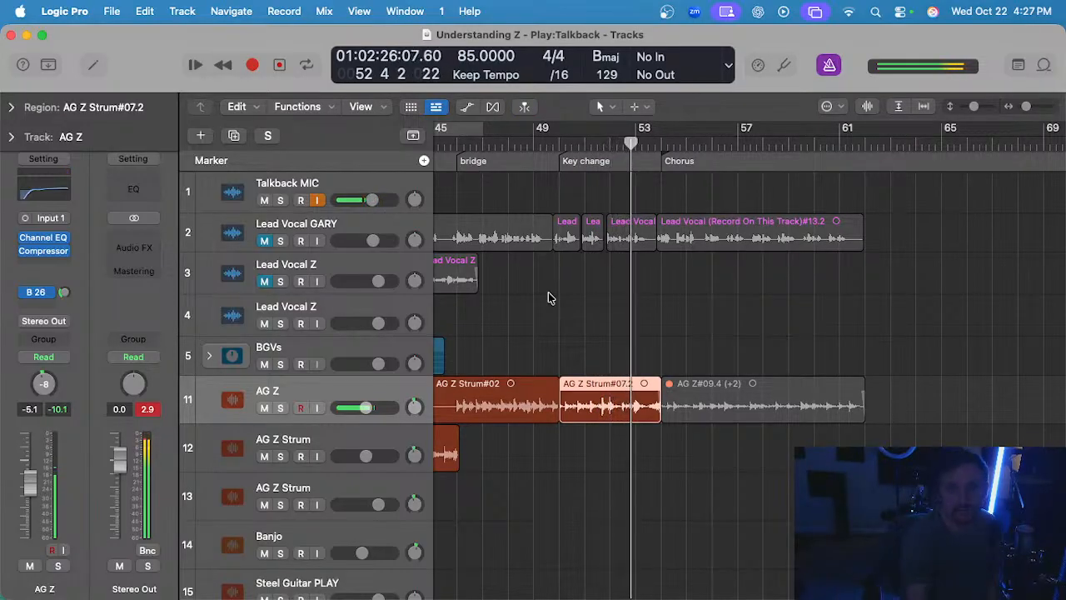
{"action": "scroll", "coordinate": [721, 317], "scroll_direction": "up", "scroll_amount": 3}
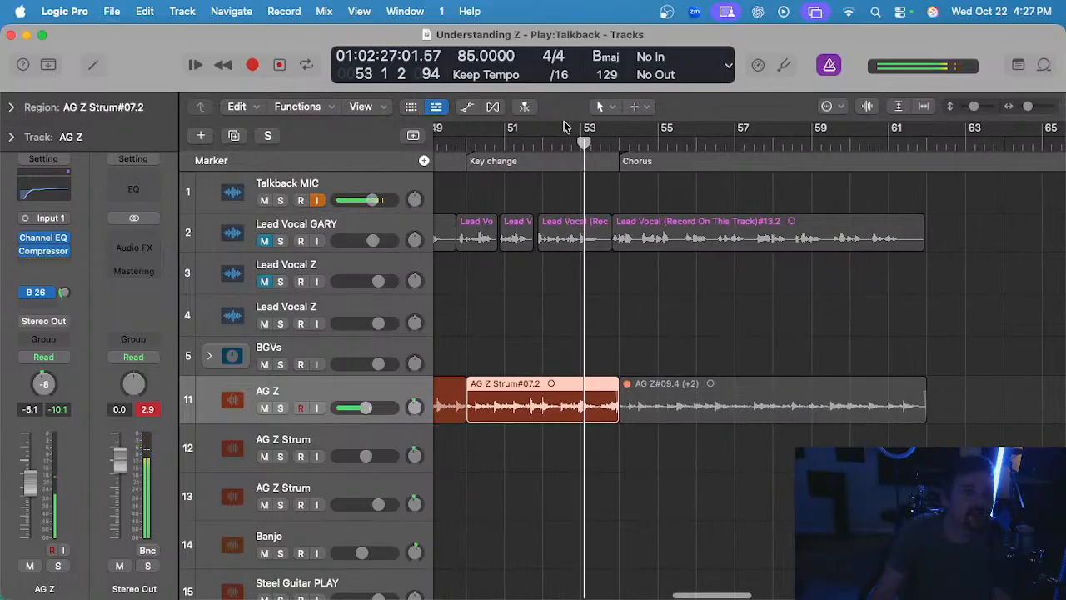
{"action": "key", "text": "space"}
{"action": "left_click", "coordinate": [541, 347]}
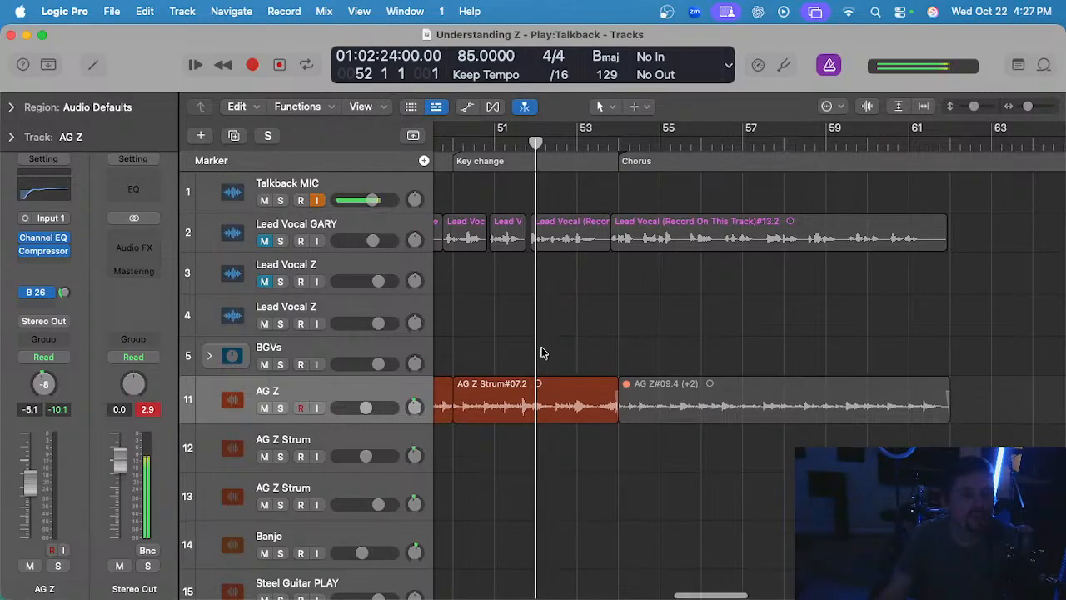
{"action": "scroll", "coordinate": [523, 236], "scroll_direction": "left", "scroll_amount": 2}
{"action": "left_click", "coordinate": [540, 147]}
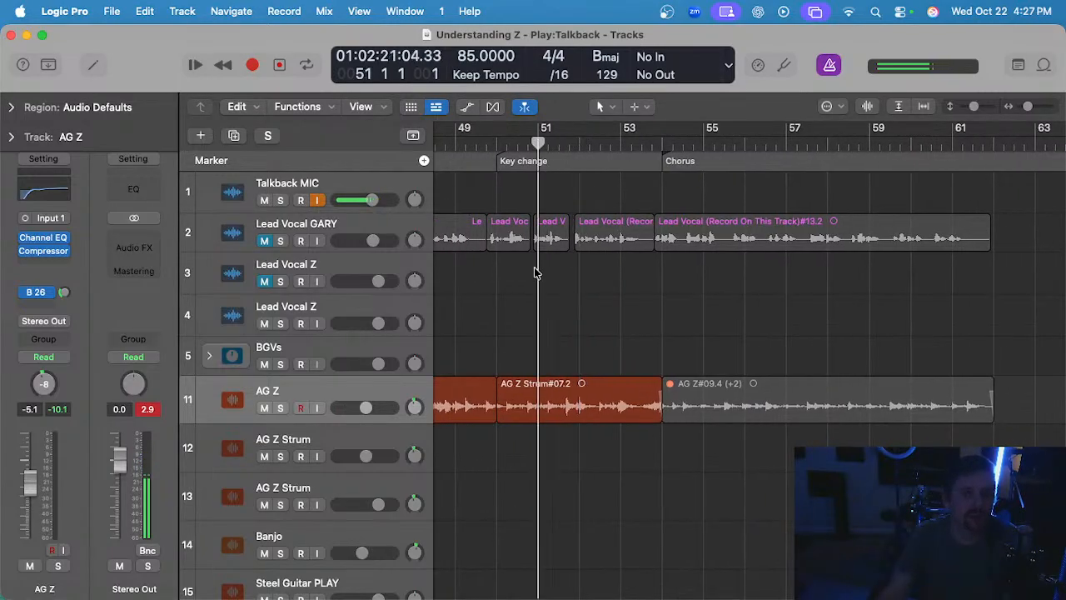
{"action": "key", "text": "space"}
{"action": "scroll", "coordinate": [537, 274], "scroll_direction": "up", "scroll_amount": 2}
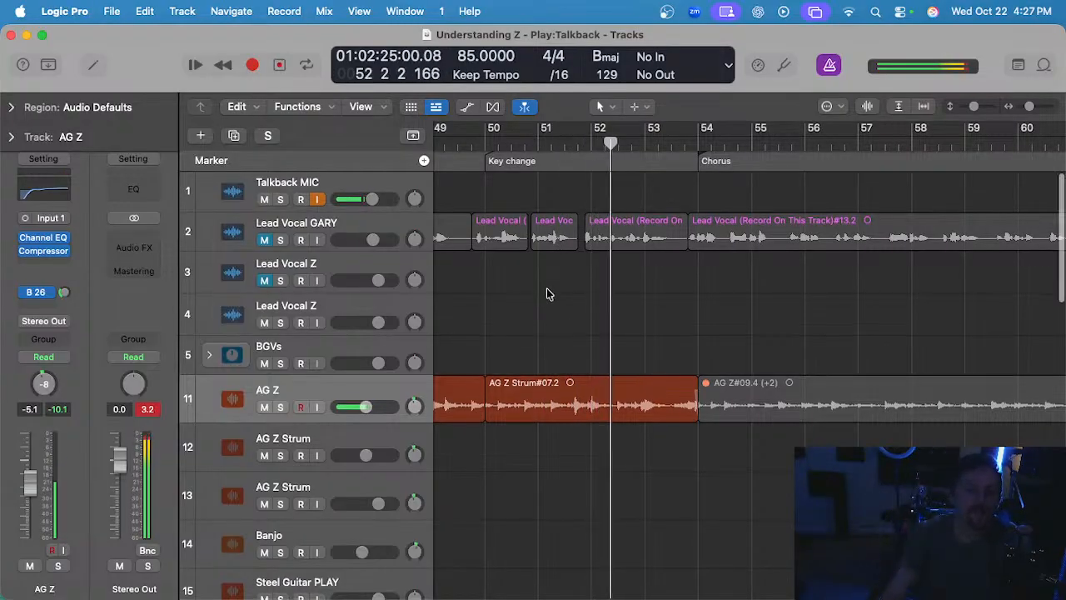
{"action": "scroll", "coordinate": [547, 312], "scroll_direction": "down", "scroll_amount": 2}
{"action": "scroll", "coordinate": [550, 319], "scroll_direction": "down", "scroll_amount": 1}
- Lower the AG Z Strum#07.2 region's gain to about -1.3 dB with the Gain tool
{"action": "left_click", "coordinate": [558, 411]}
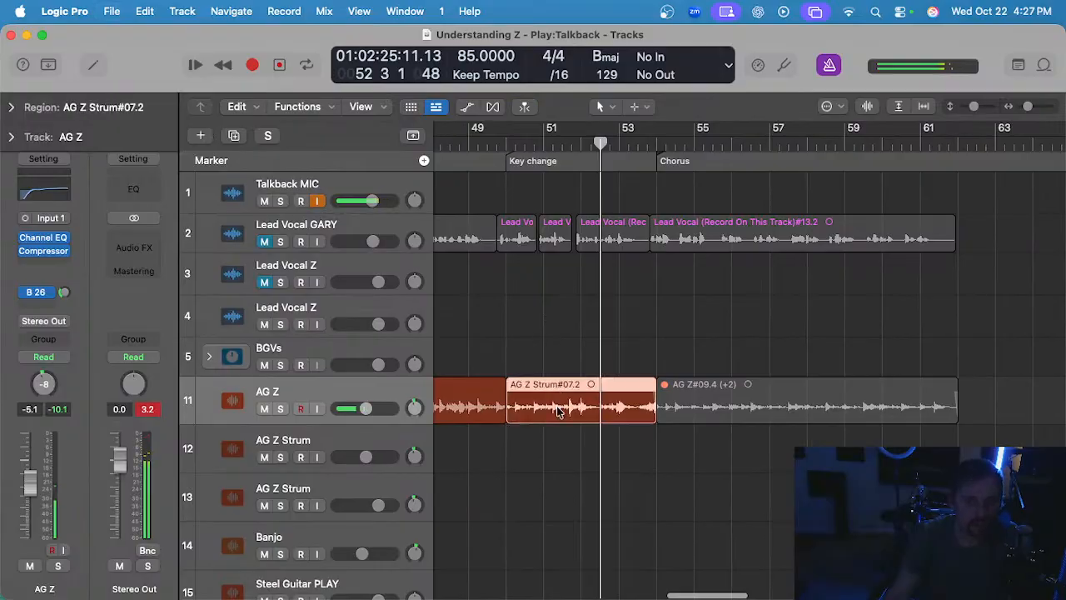
{"action": "key", "text": "t"}
{"action": "key", "text": "v"}
{"action": "left_click_drag", "start_coordinate": [563, 408], "coordinate": [564, 413]}
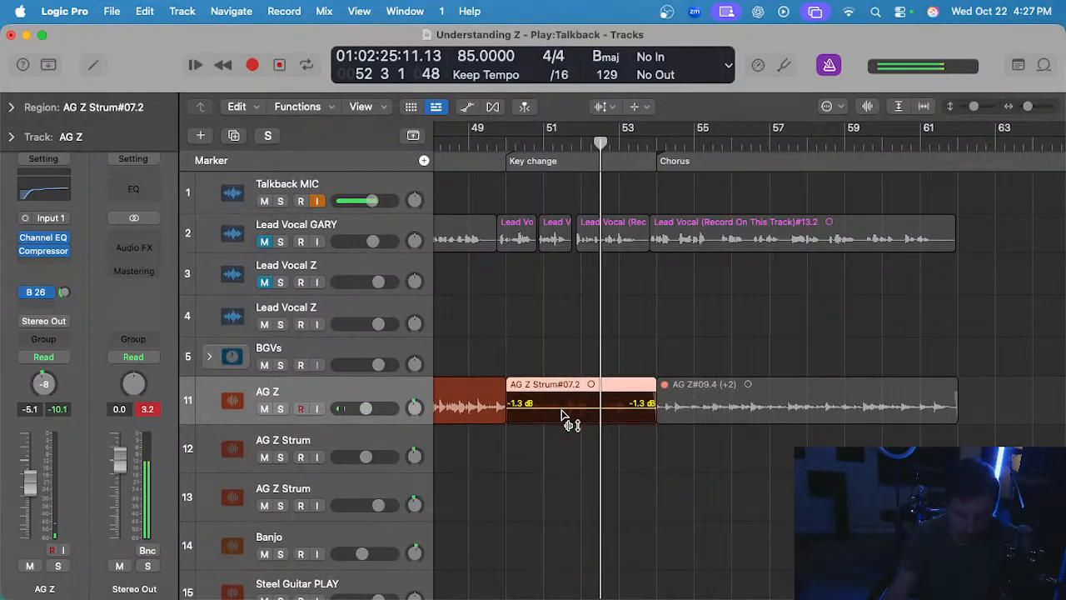
{"action": "key", "text": "t"}
{"action": "key", "text": "t"}
- Select the AG Z Strum#02 and AG Z Strum#07.2 regions and lower their gain together, to about -3.9 dB on AG Z Strum#02
{"action": "scroll", "coordinate": [514, 243], "scroll_direction": "down", "scroll_amount": 3}
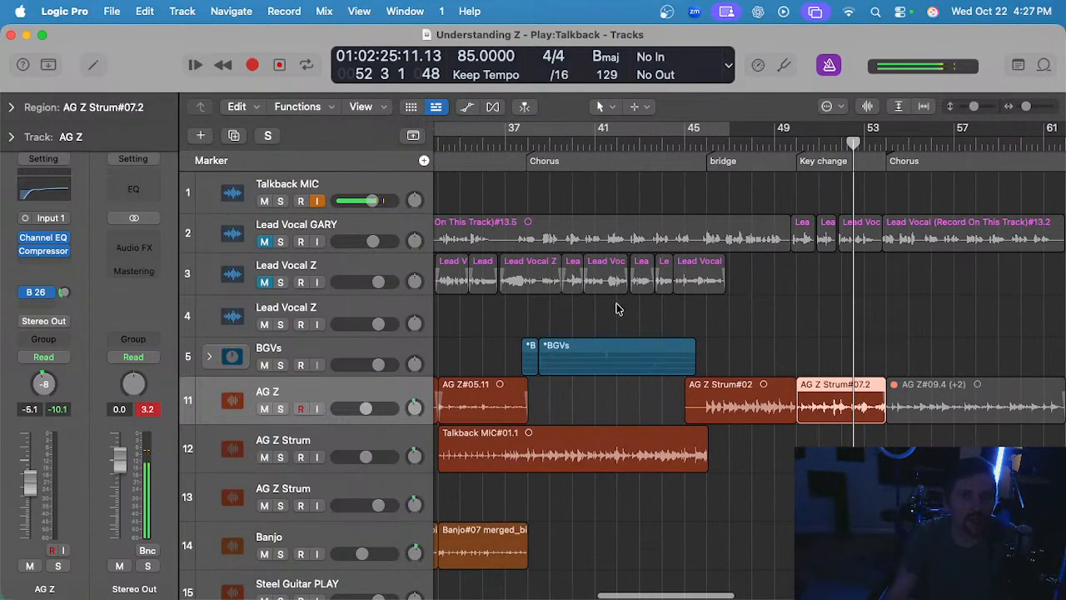
{"action": "scroll", "coordinate": [616, 307], "scroll_direction": "down", "scroll_amount": 4}
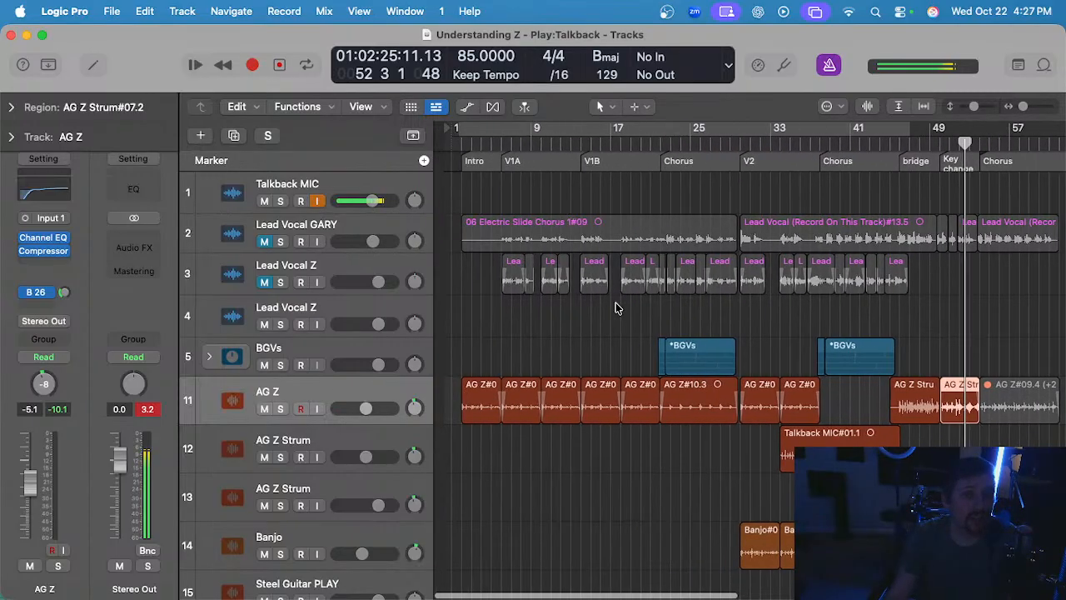
{"action": "scroll", "coordinate": [664, 324], "scroll_direction": "right", "scroll_amount": 5}
{"action": "scroll", "coordinate": [733, 358], "scroll_direction": "up", "scroll_amount": 3}
{"action": "left_click_drag", "start_coordinate": [713, 341], "coordinate": [757, 381]}
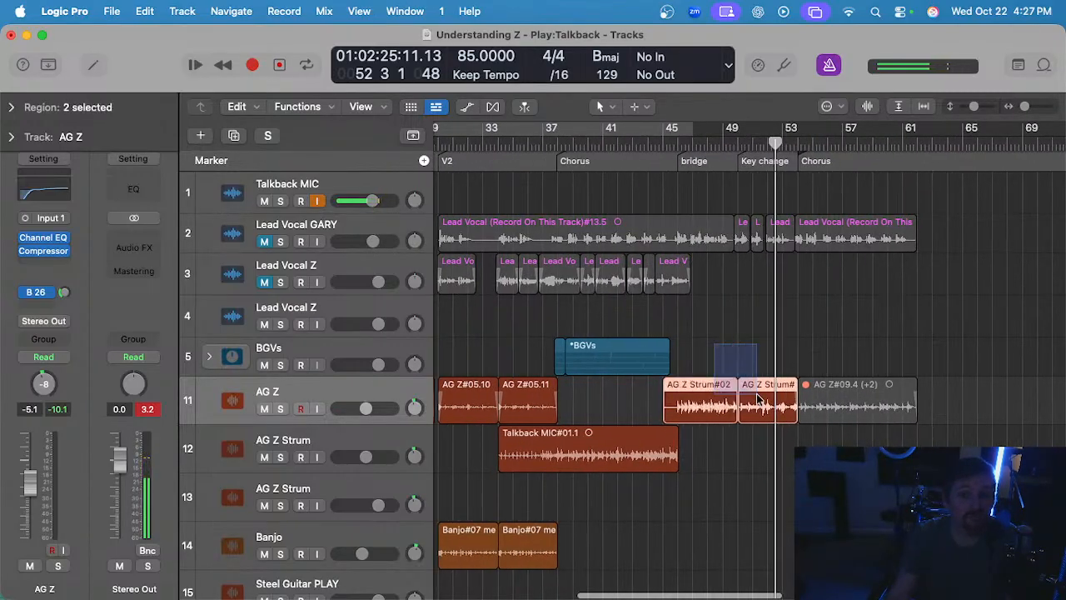
{"action": "scroll", "coordinate": [727, 372], "scroll_direction": "right", "scroll_amount": 1}
{"action": "key", "text": "t"}
{"action": "key", "text": "v"}
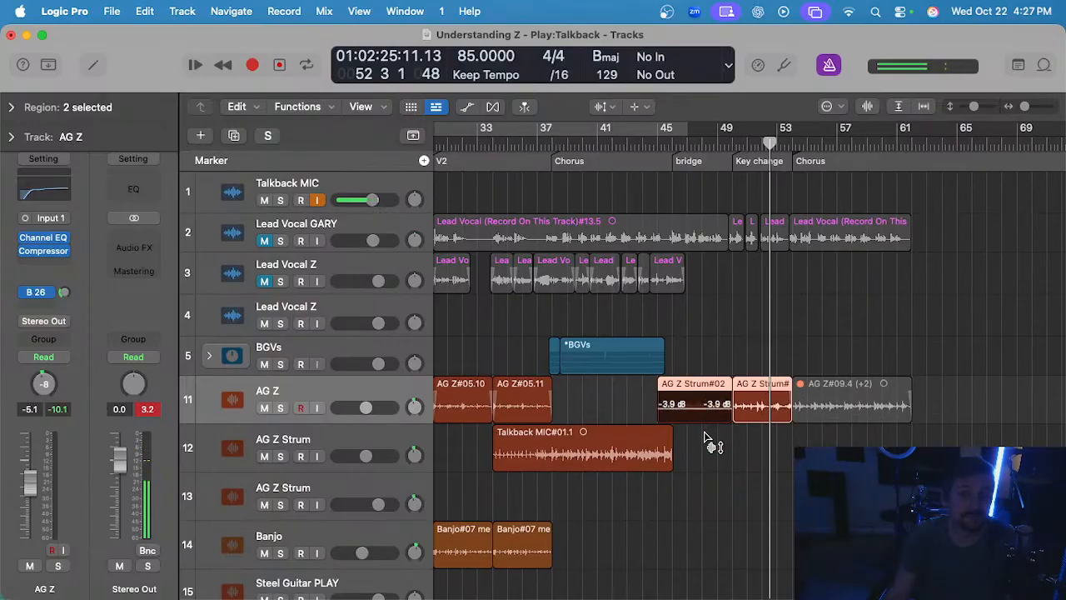
{"action": "left_click", "coordinate": [692, 351]}
- Place the playhead at bar 46, the start of the bridge, and switch back to the Pointer tool
{"action": "scroll", "coordinate": [701, 348], "scroll_direction": "up", "scroll_amount": 4}
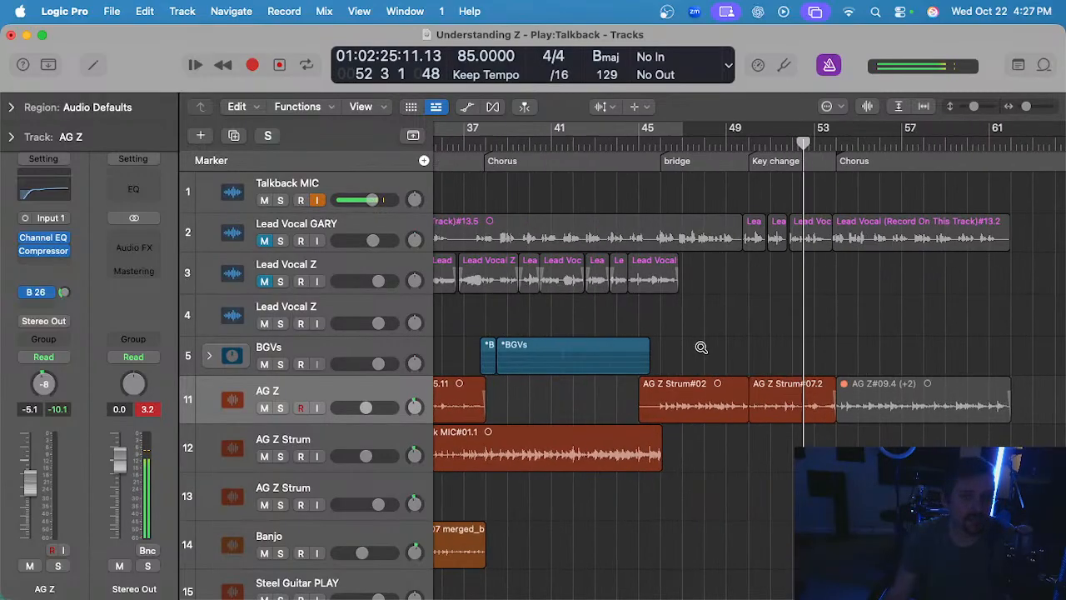
{"action": "left_click", "coordinate": [653, 145]}
{"action": "key", "text": "t"}
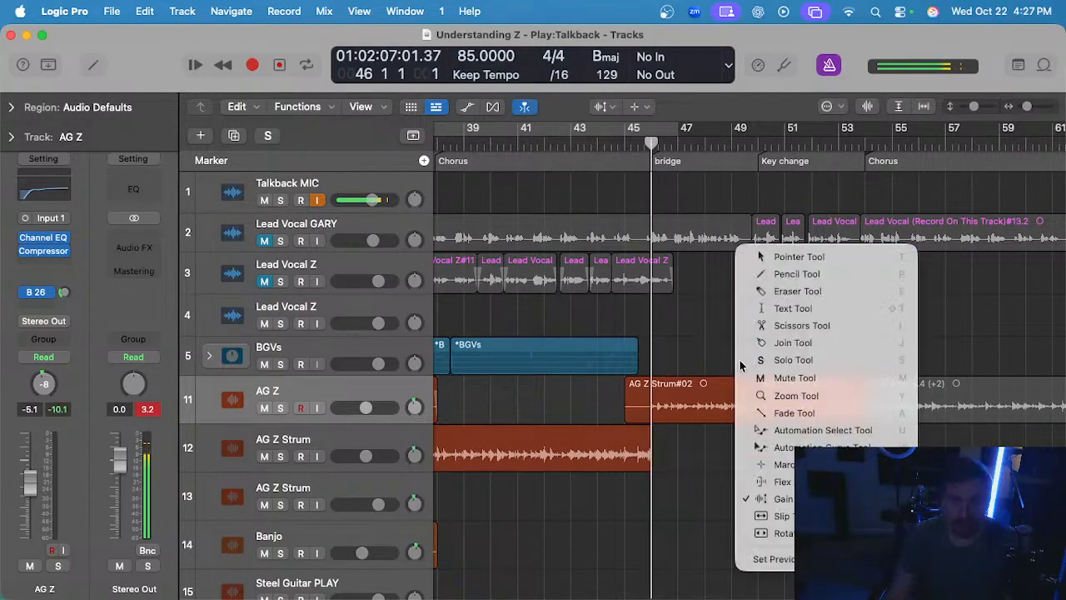
{"action": "key", "text": "t"}
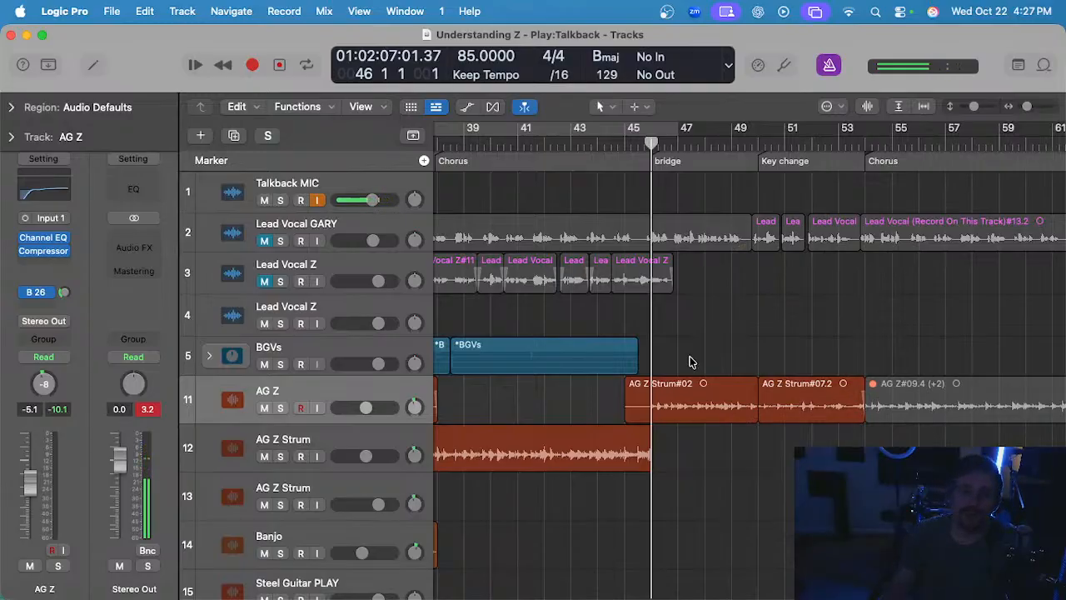
- Trim the start of AG Z Strum#02 and the end of Talkback MIC#01.1 so both edges meet at bar 46
{"action": "scroll", "coordinate": [626, 337], "scroll_direction": "up", "scroll_amount": 5}
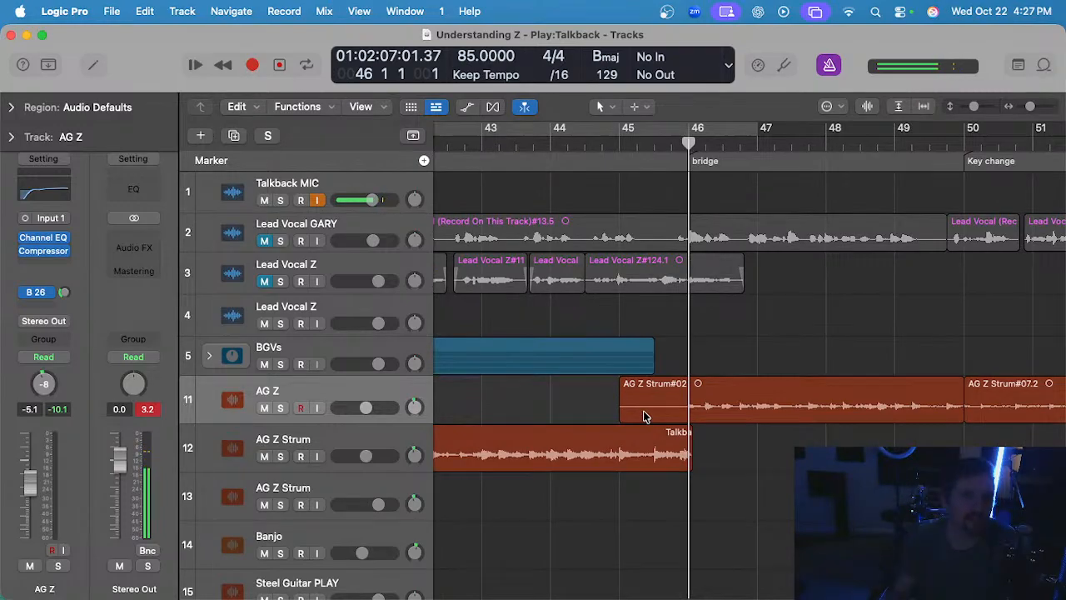
{"action": "scroll", "coordinate": [643, 410], "scroll_direction": "up", "scroll_amount": 3}
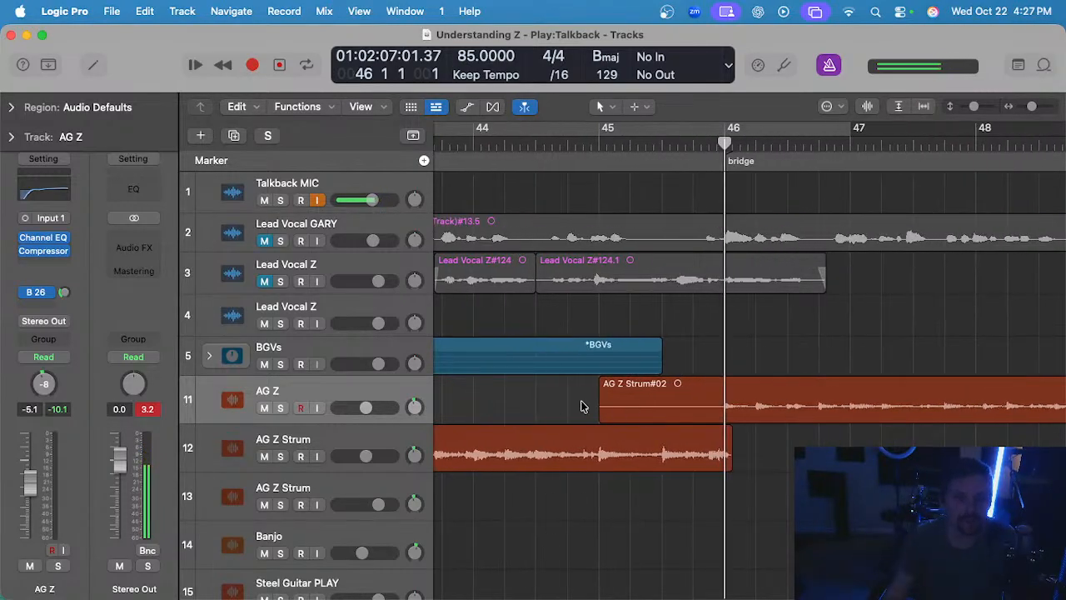
{"action": "left_click_drag", "start_coordinate": [600, 408], "coordinate": [721, 406]}
{"action": "scroll", "coordinate": [721, 406], "scroll_direction": "down", "scroll_amount": 5}
{"action": "scroll", "coordinate": [705, 393], "scroll_direction": "up", "scroll_amount": 6}
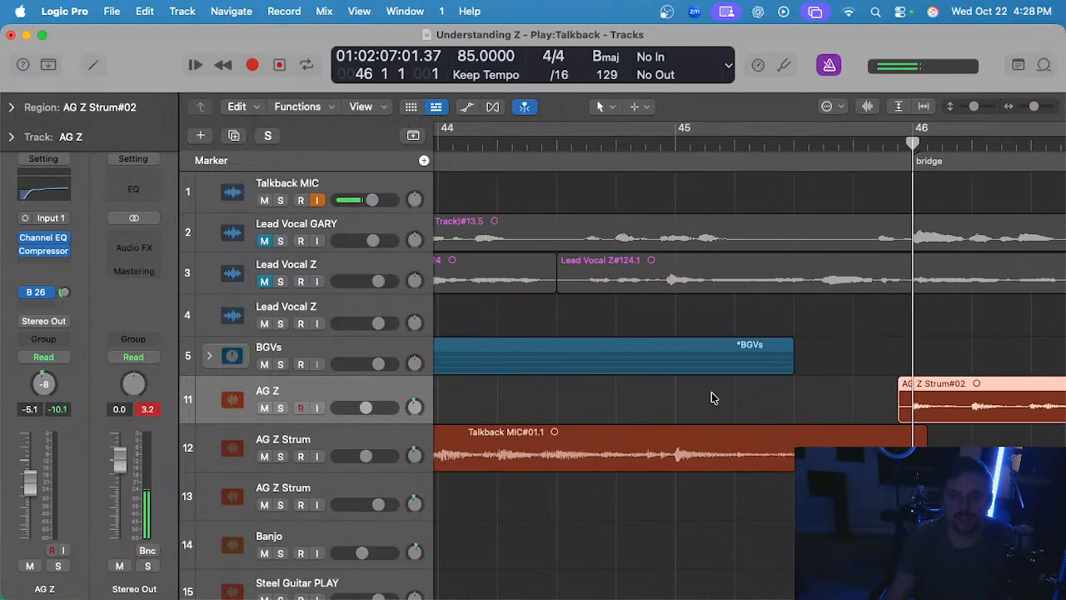
{"action": "scroll", "coordinate": [713, 401], "scroll_direction": "right", "scroll_amount": 3}
{"action": "scroll", "coordinate": [717, 405], "scroll_direction": "up", "scroll_amount": 6}
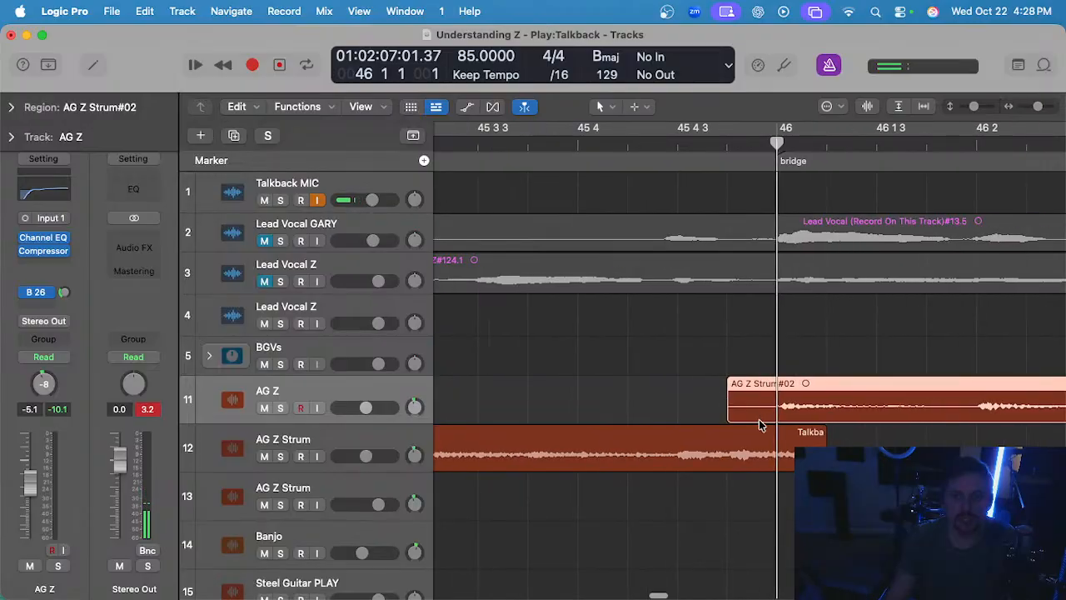
{"action": "left_click_drag", "start_coordinate": [824, 439], "coordinate": [775, 407]}
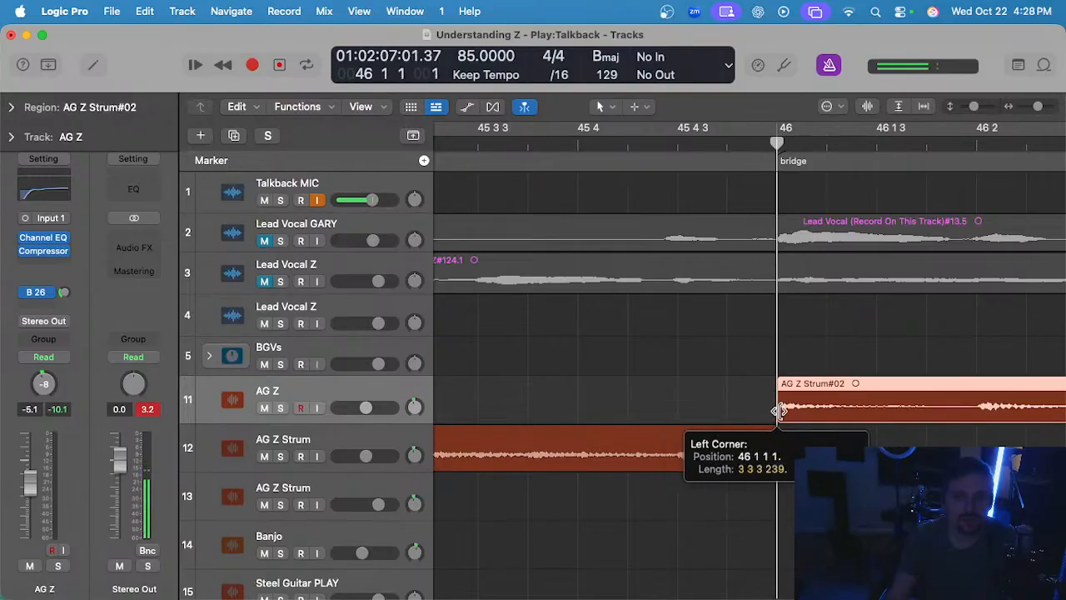
- Move the AG Z Strum#02 and AG Z Strum#07.2 regions down from the AG Z track to the first AG Z Strum track
{"action": "scroll", "coordinate": [829, 420], "scroll_direction": "down", "scroll_amount": 5}
{"action": "scroll", "coordinate": [910, 442], "scroll_direction": "right", "scroll_amount": 5}
{"action": "left_click_drag", "start_coordinate": [911, 439], "coordinate": [748, 438]}
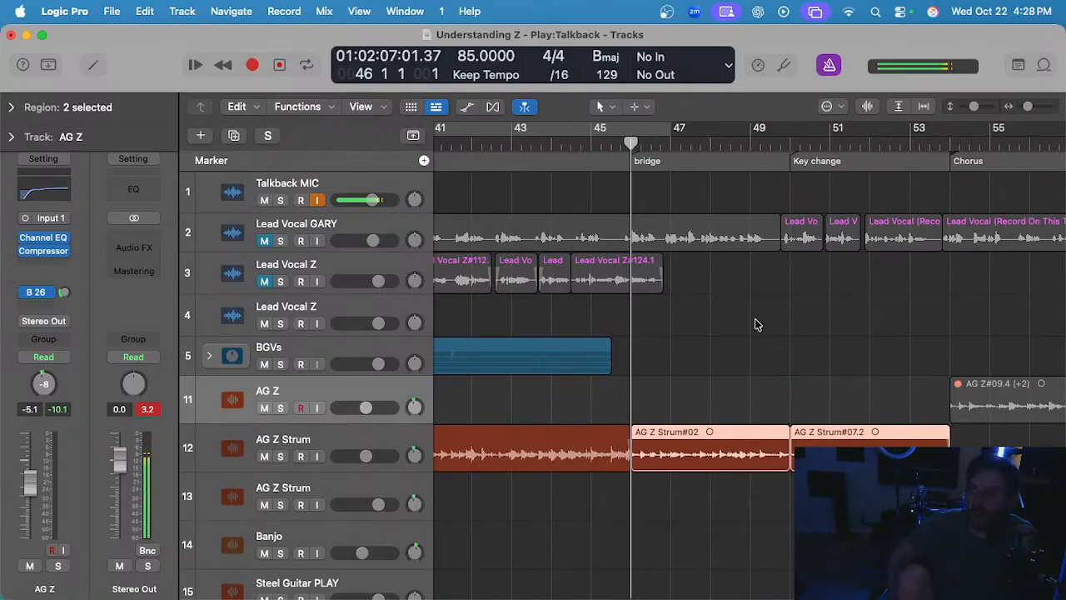
- Play the song from the bridge at bar 46 and select the AG Z#09.4 region in the final chorus
{"action": "key", "text": "space"}
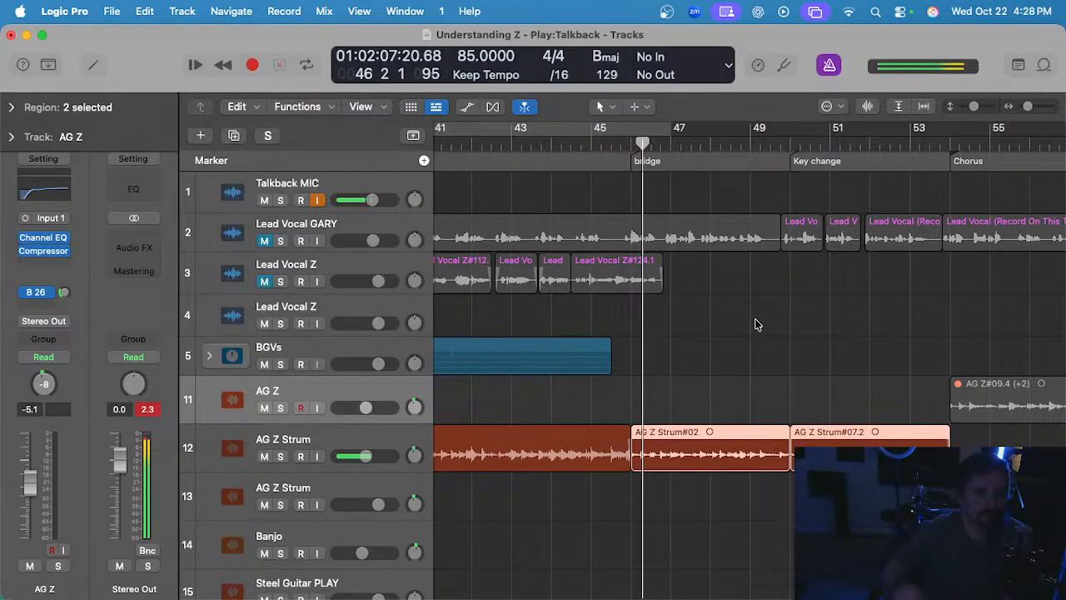
{"action": "scroll", "coordinate": [745, 326], "scroll_direction": "down", "scroll_amount": 6}
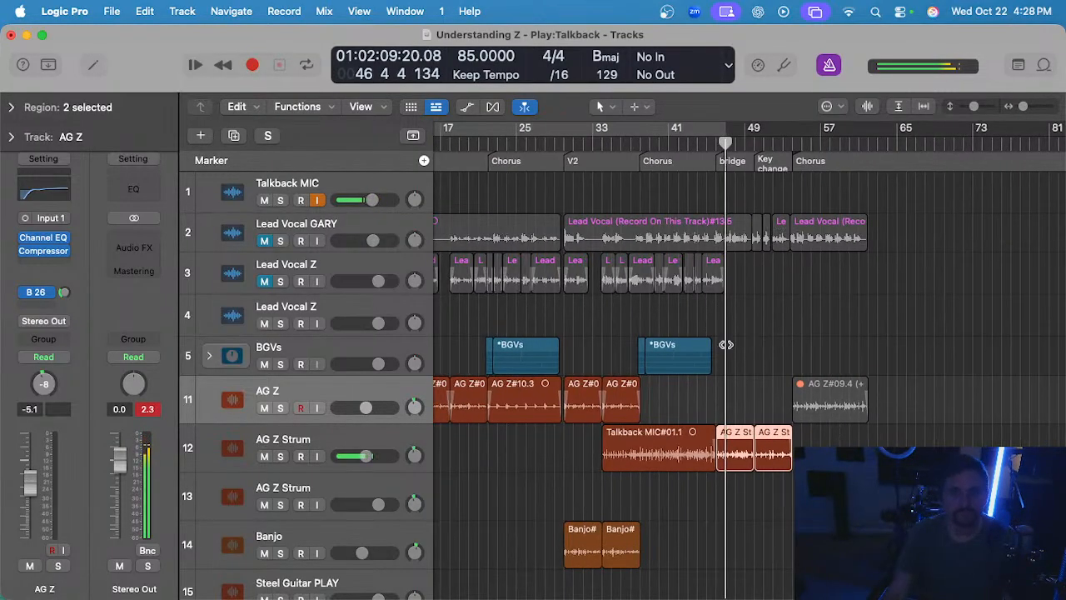
{"action": "scroll", "coordinate": [708, 376], "scroll_direction": "up", "scroll_amount": 4}
{"action": "scroll", "coordinate": [710, 378], "scroll_direction": "right", "scroll_amount": 5}
{"action": "left_click", "coordinate": [783, 403]}
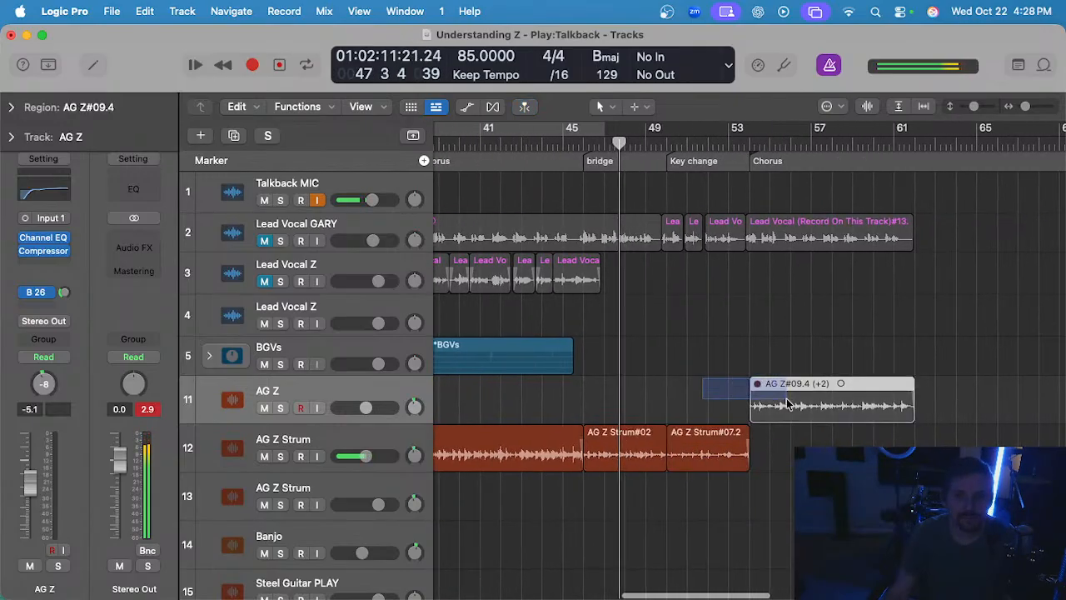
- Follow playback through the bridge and key change to check how the strummed guitar regions sound
{"action": "scroll", "coordinate": [603, 367], "scroll_direction": "up", "scroll_amount": 4}
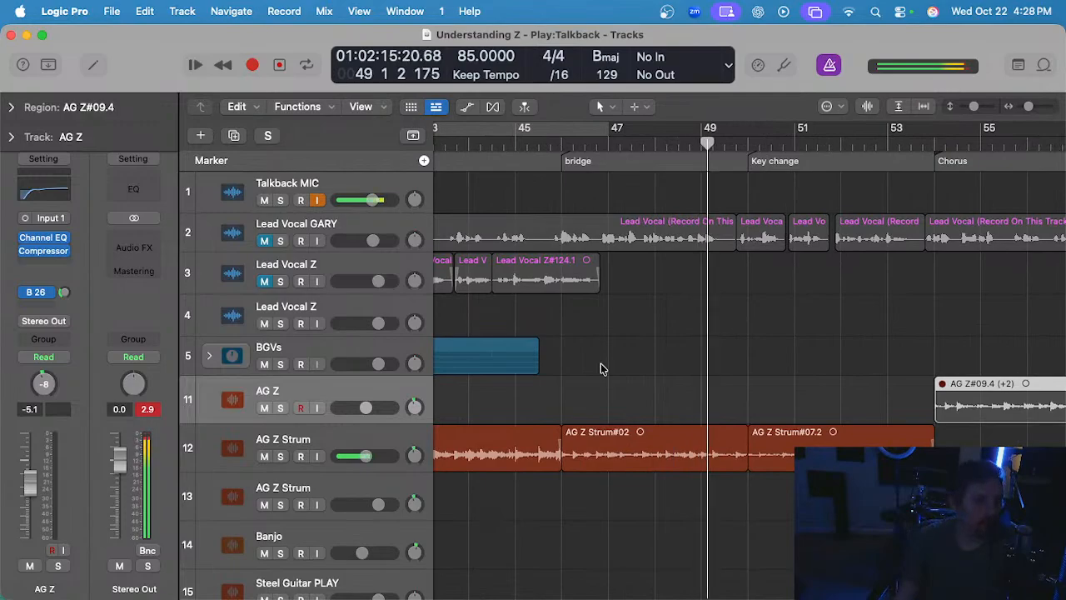
{"action": "scroll", "coordinate": [600, 369], "scroll_direction": "right", "scroll_amount": 3}
{"action": "scroll", "coordinate": [643, 379], "scroll_direction": "up", "scroll_amount": 3}
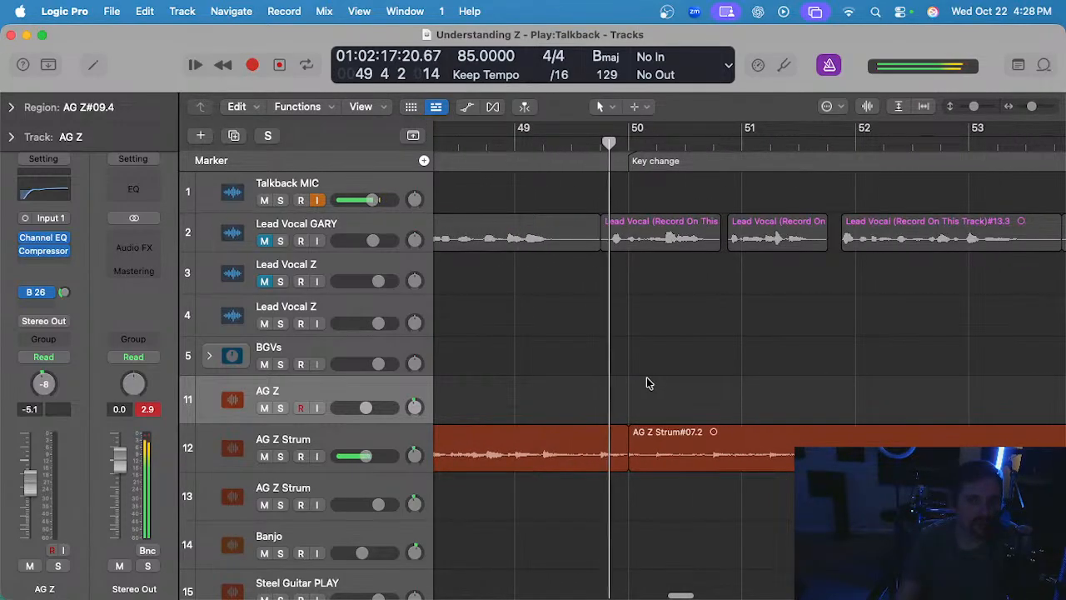
{"action": "scroll", "coordinate": [648, 383], "scroll_direction": "down", "scroll_amount": 1}
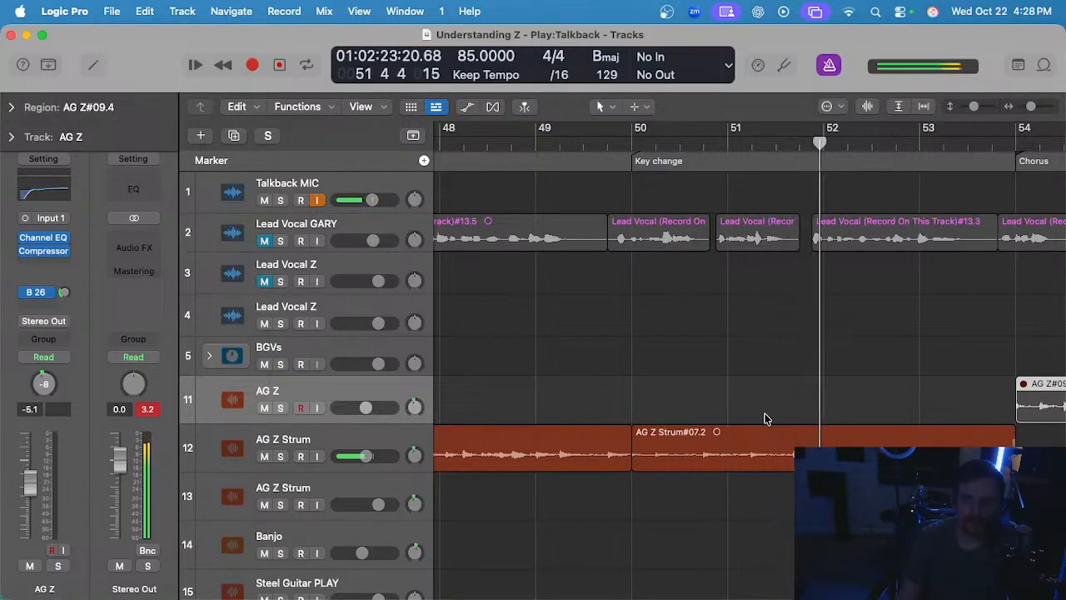
{"action": "scroll", "coordinate": [766, 418], "scroll_direction": "down", "scroll_amount": 1}
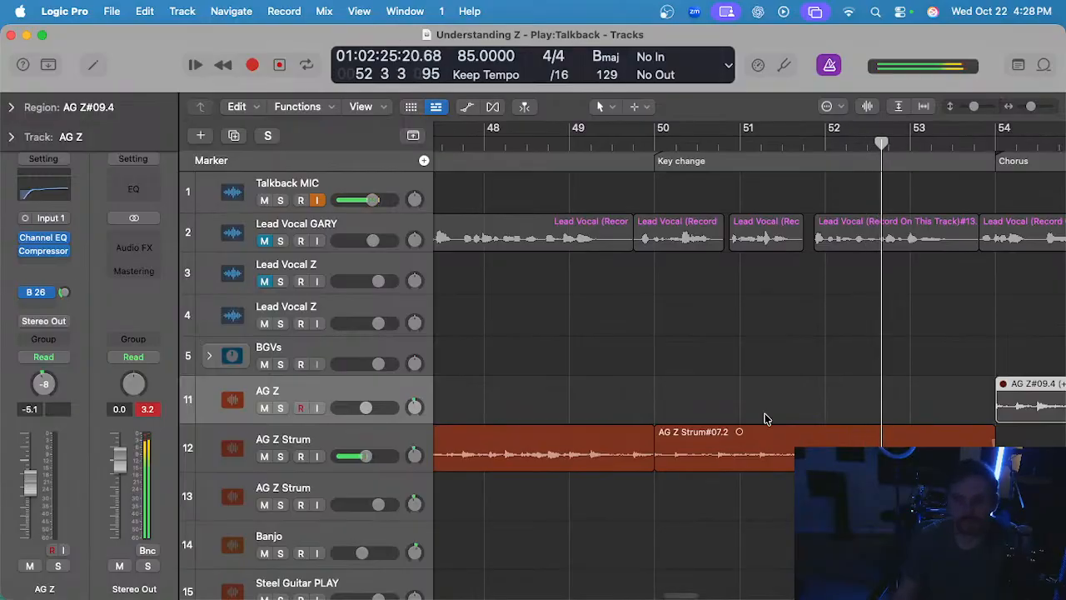
{"action": "scroll", "coordinate": [766, 418], "scroll_direction": "down", "scroll_amount": 2}
{"action": "scroll", "coordinate": [766, 418], "scroll_direction": "down", "scroll_amount": 1}
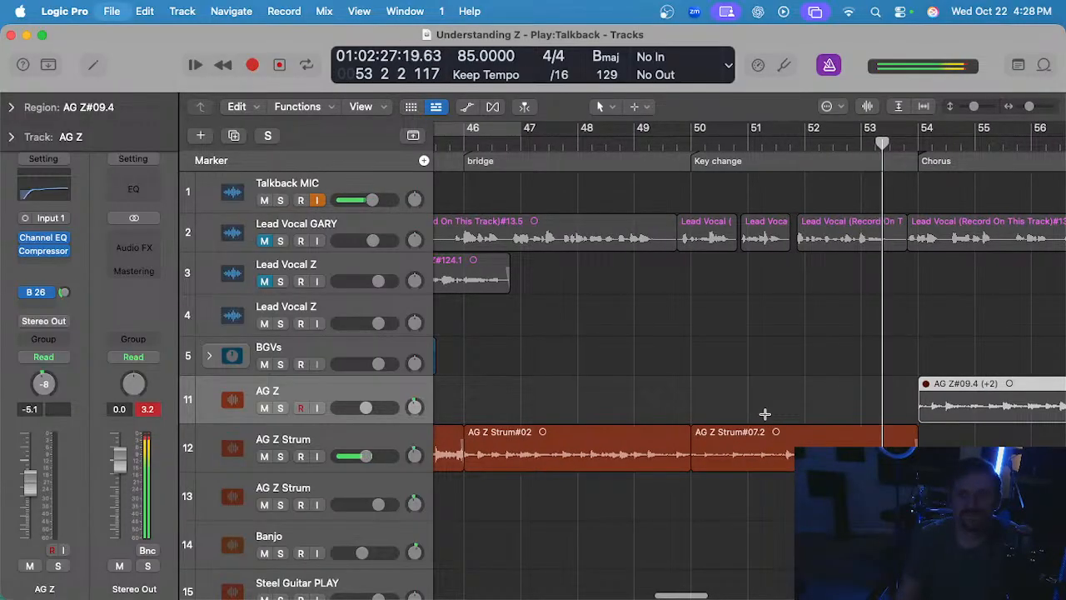
{"action": "scroll", "coordinate": [766, 418], "scroll_direction": "right", "scroll_amount": 1}
- Replay from bar 53, then open the short EZ Drums Full region there in the Piano Roll
{"action": "left_click", "coordinate": [830, 143]}
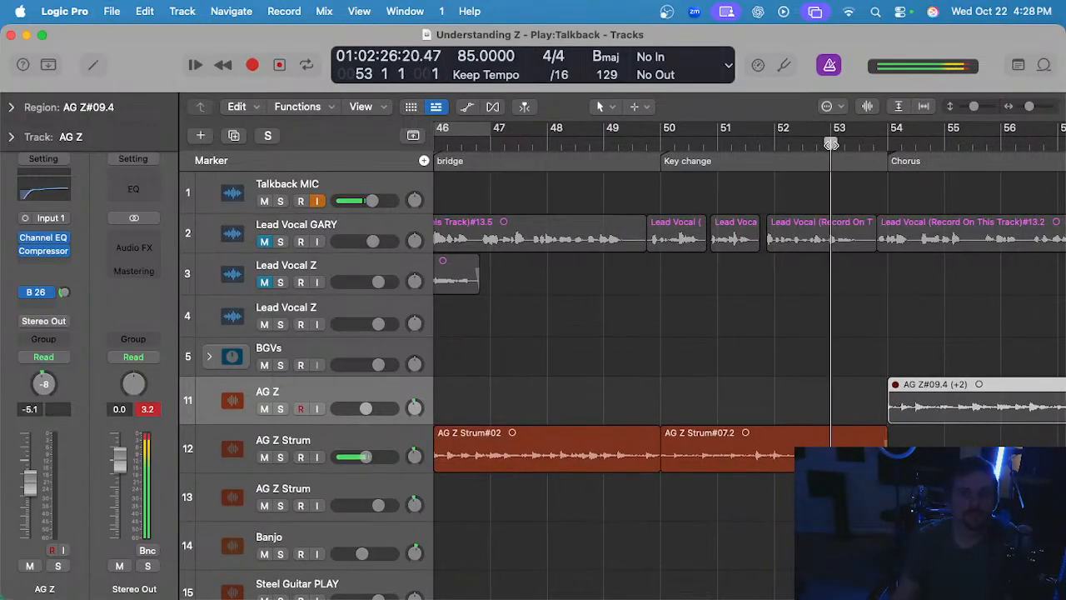
{"action": "scroll", "coordinate": [791, 348], "scroll_direction": "down", "scroll_amount": 10}
{"action": "scroll", "coordinate": [795, 345], "scroll_direction": "down", "scroll_amount": 5}
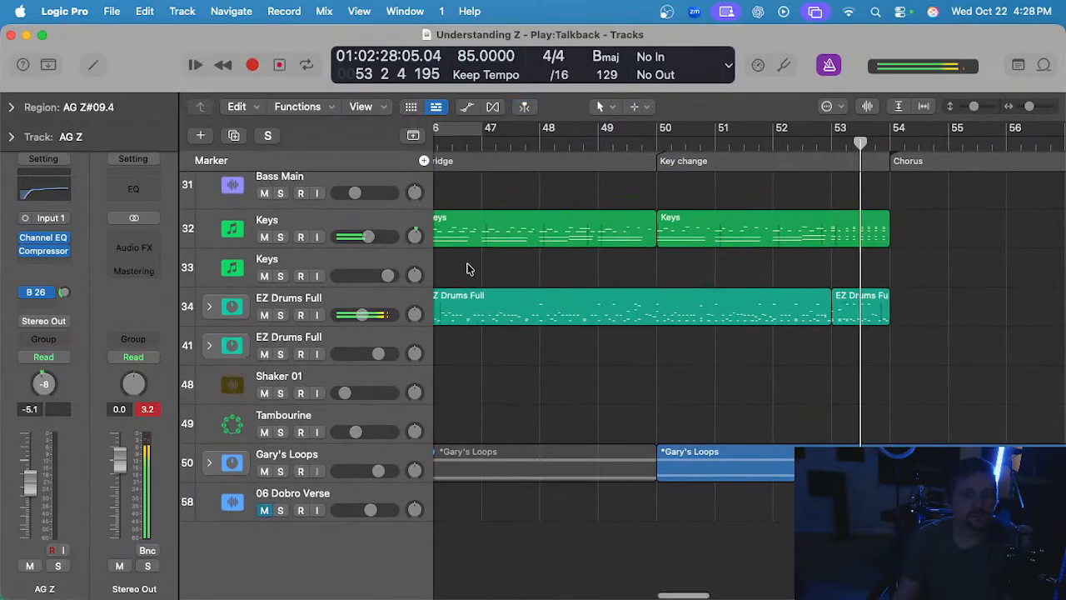
{"action": "left_click", "coordinate": [543, 331]}
{"action": "left_click", "coordinate": [781, 380]}
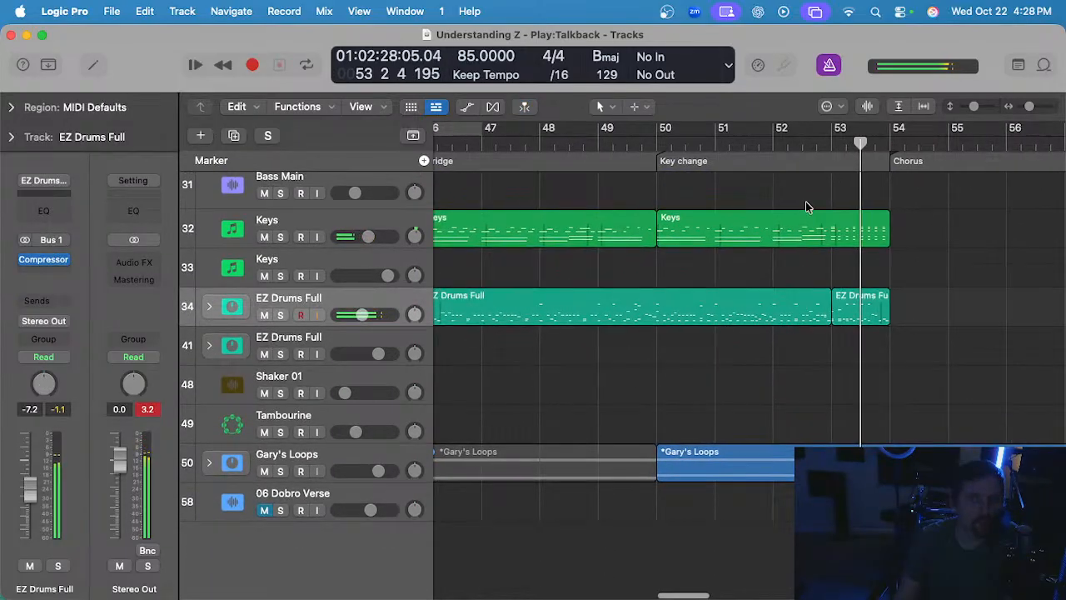
{"action": "double_click", "coordinate": [870, 311]}
{"action": "key", "text": "space"}
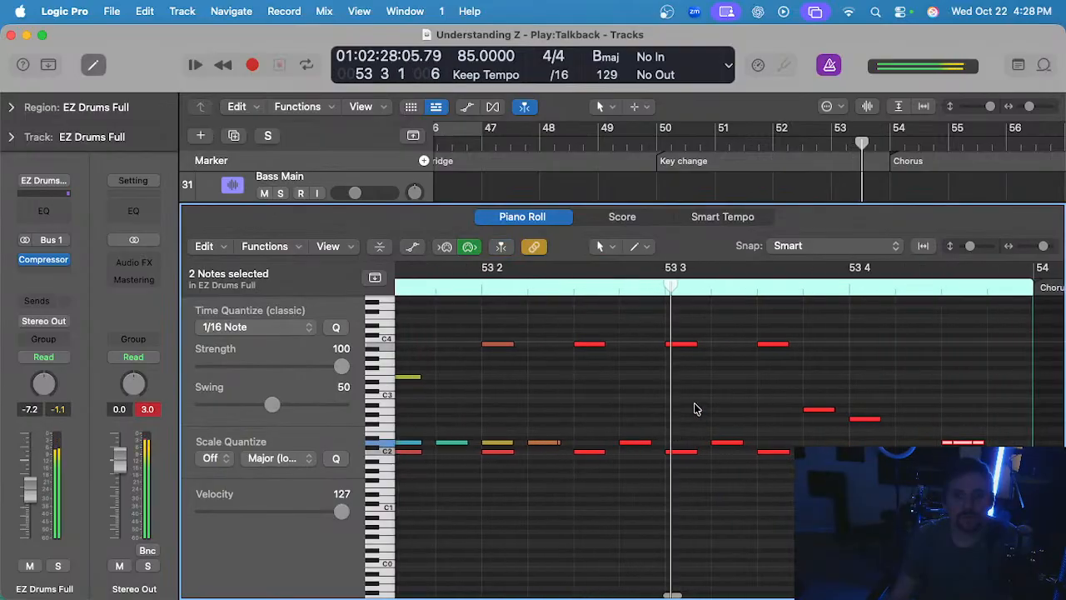
- Raise the D2 drum note at 53 3 2 to B2 and replay the fill from bar 53
{"action": "left_click", "coordinate": [697, 409]}
{"action": "left_click_drag", "start_coordinate": [722, 442], "coordinate": [722, 401]}
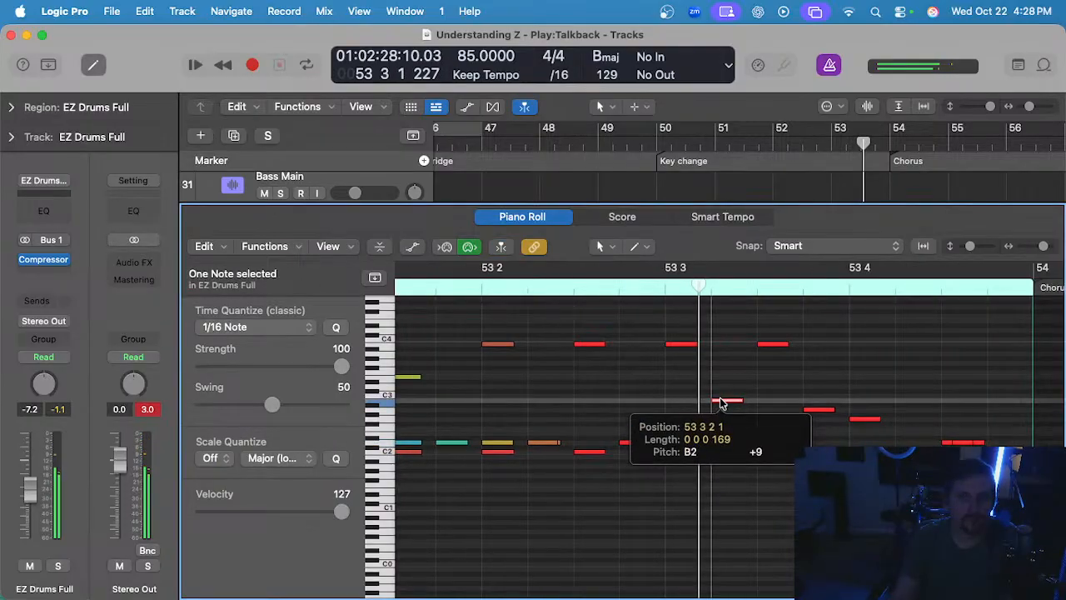
{"action": "key", "text": "z"}
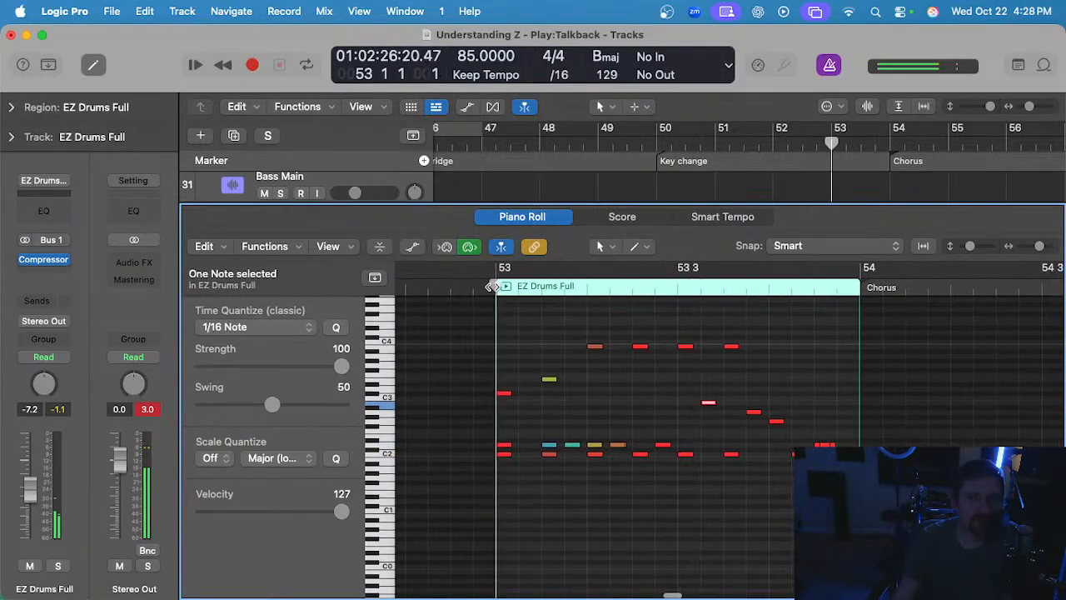
{"action": "scroll", "coordinate": [601, 360], "scroll_direction": "up", "scroll_amount": 2}
{"action": "scroll", "coordinate": [714, 391], "scroll_direction": "right", "scroll_amount": 1}
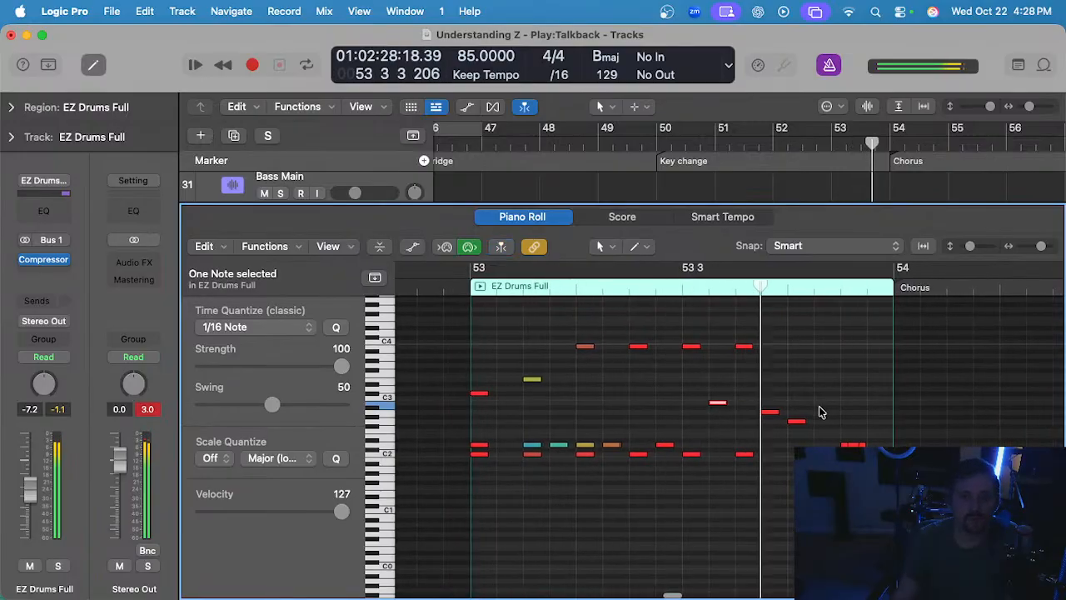
- Close the Piano Roll, take the drums off solo and play the full mix from the key change at bar 50
{"action": "key", "text": "e"}
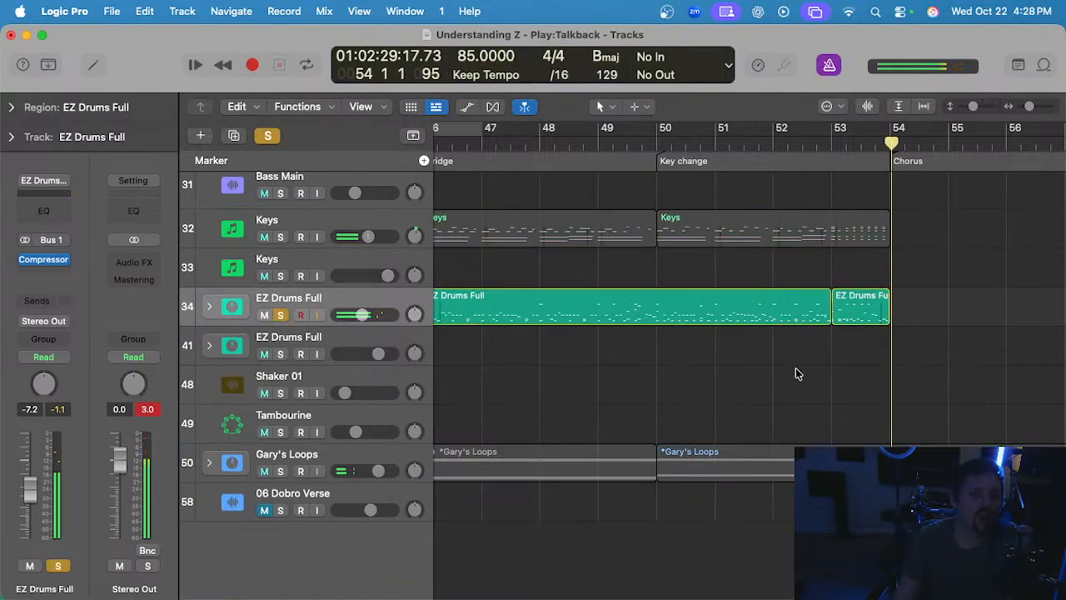
{"action": "key", "text": "s"}
{"action": "left_click", "coordinate": [796, 373]}
{"action": "scroll", "coordinate": [797, 370], "scroll_direction": "down", "scroll_amount": 2}
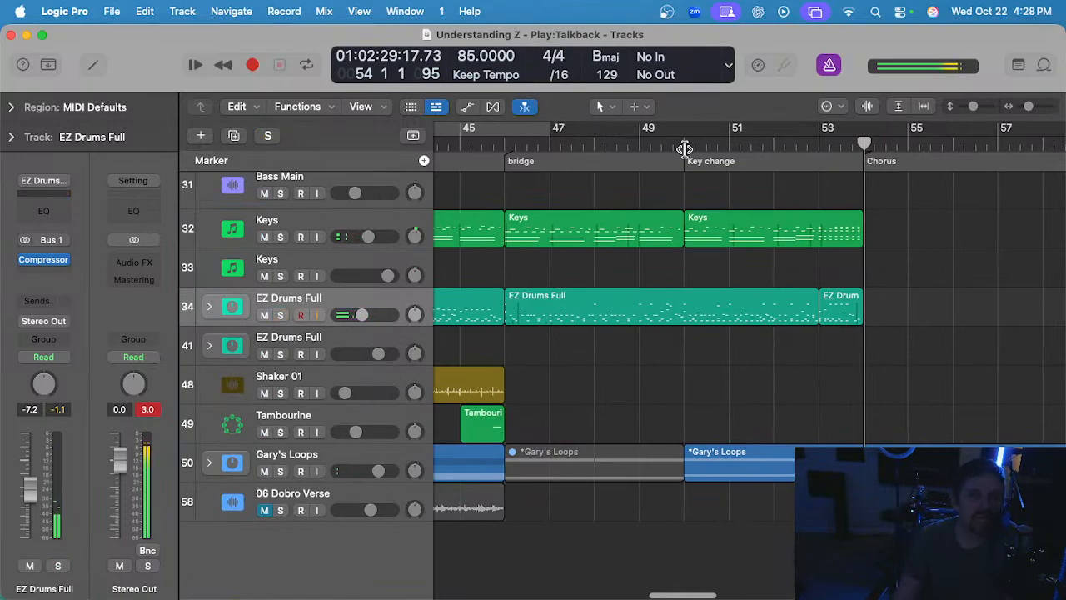
{"action": "left_click", "coordinate": [684, 148]}
{"action": "scroll", "coordinate": [697, 241], "scroll_direction": "up", "scroll_amount": 5}
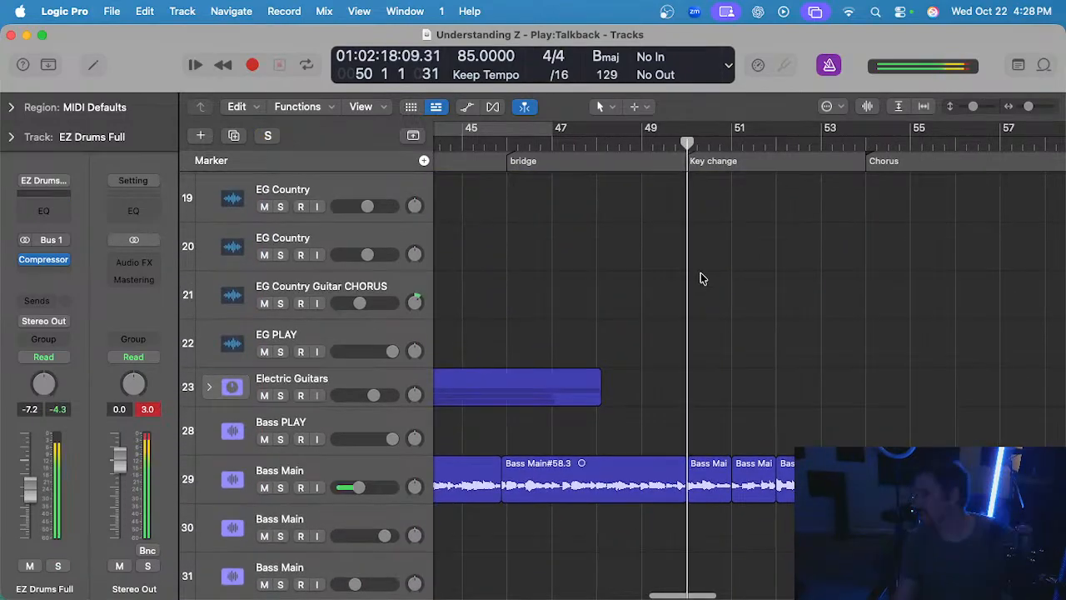
{"action": "scroll", "coordinate": [700, 278], "scroll_direction": "down", "scroll_amount": 3}
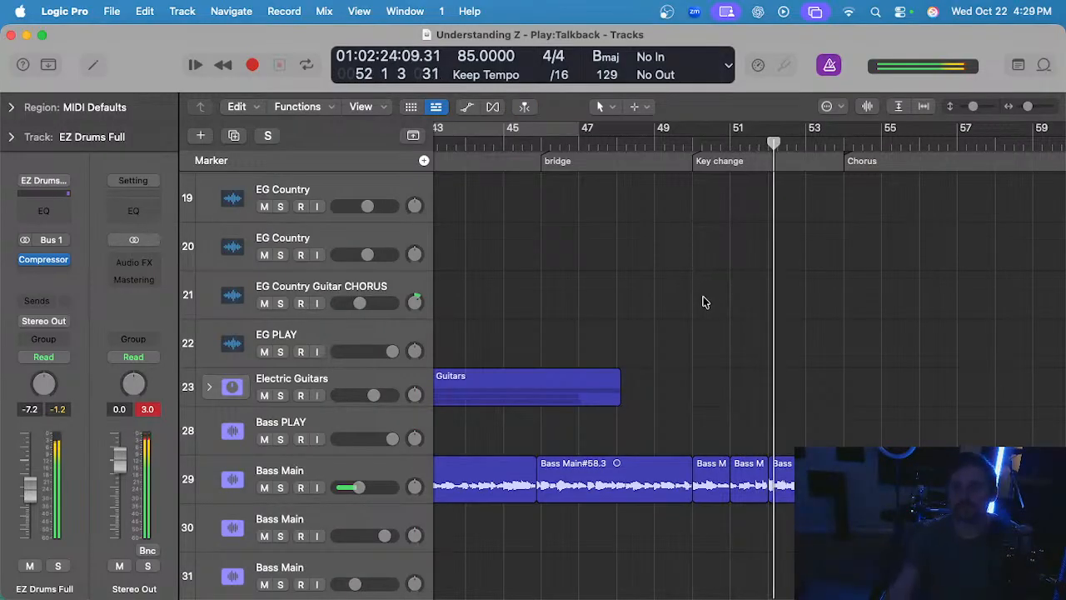
{"action": "scroll", "coordinate": [706, 302], "scroll_direction": "up", "scroll_amount": 1}
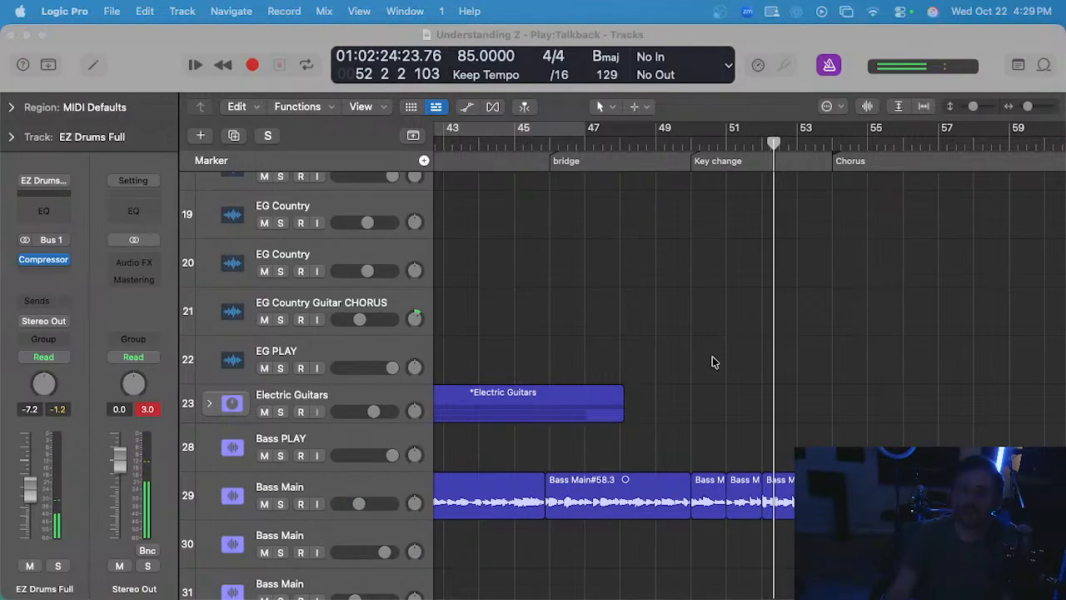
- Play the full mix from bar 43, in the chorus ahead of the bridge
{"action": "key", "text": "super+w"}
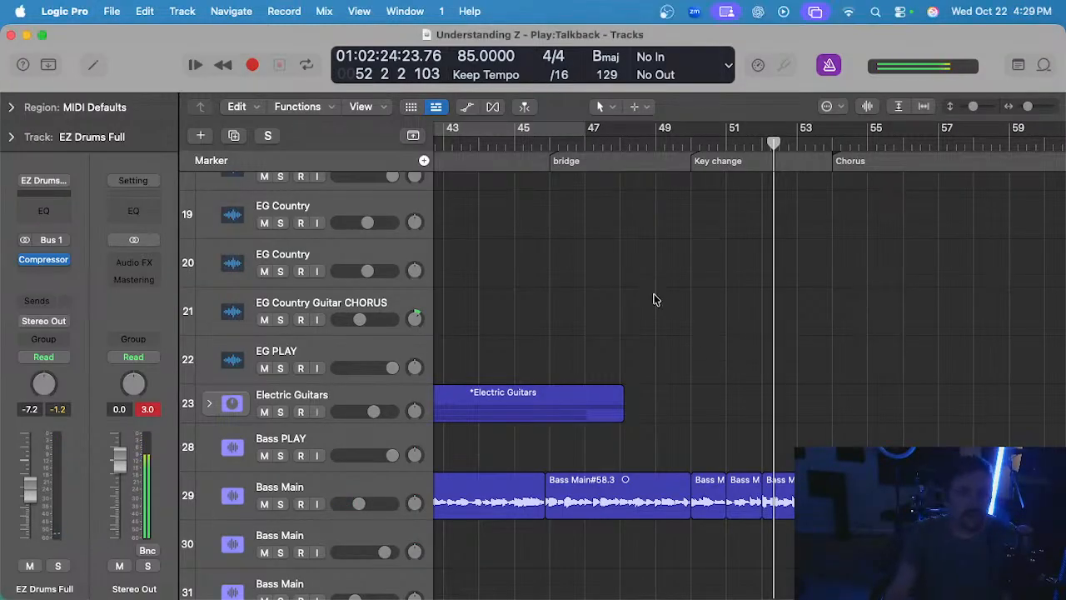
{"action": "scroll", "coordinate": [607, 252], "scroll_direction": "down", "scroll_amount": 3}
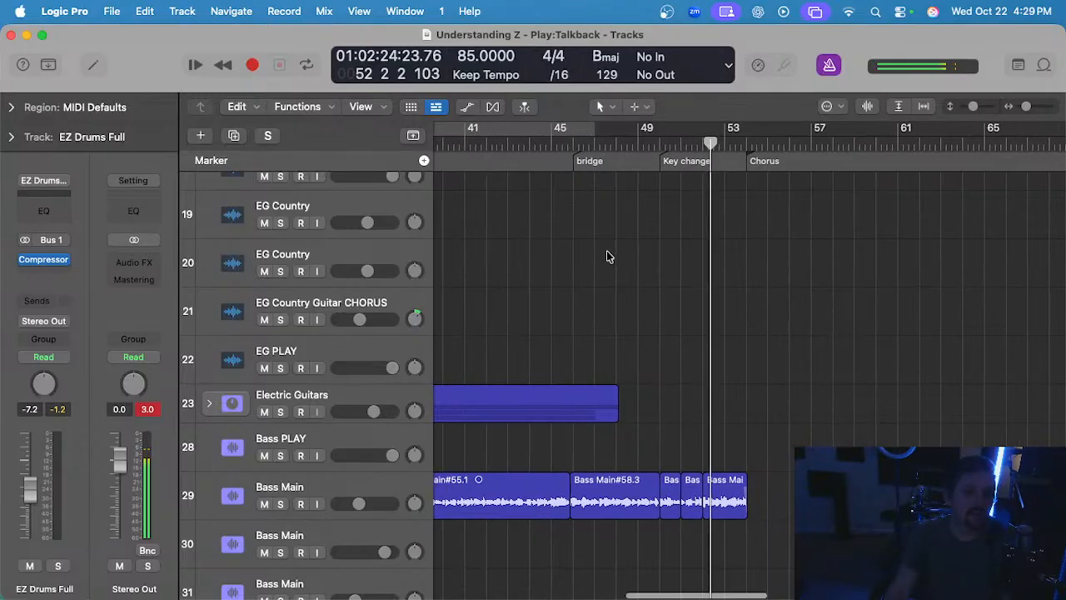
{"action": "scroll", "coordinate": [606, 254], "scroll_direction": "down", "scroll_amount": 2}
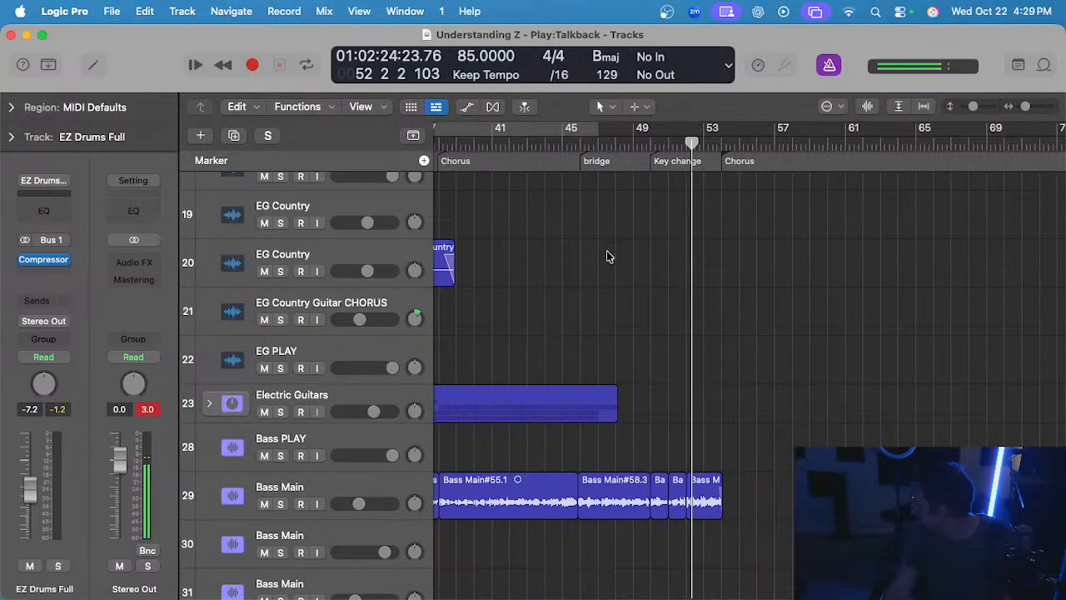
{"action": "scroll", "coordinate": [607, 253], "scroll_direction": "down", "scroll_amount": 2}
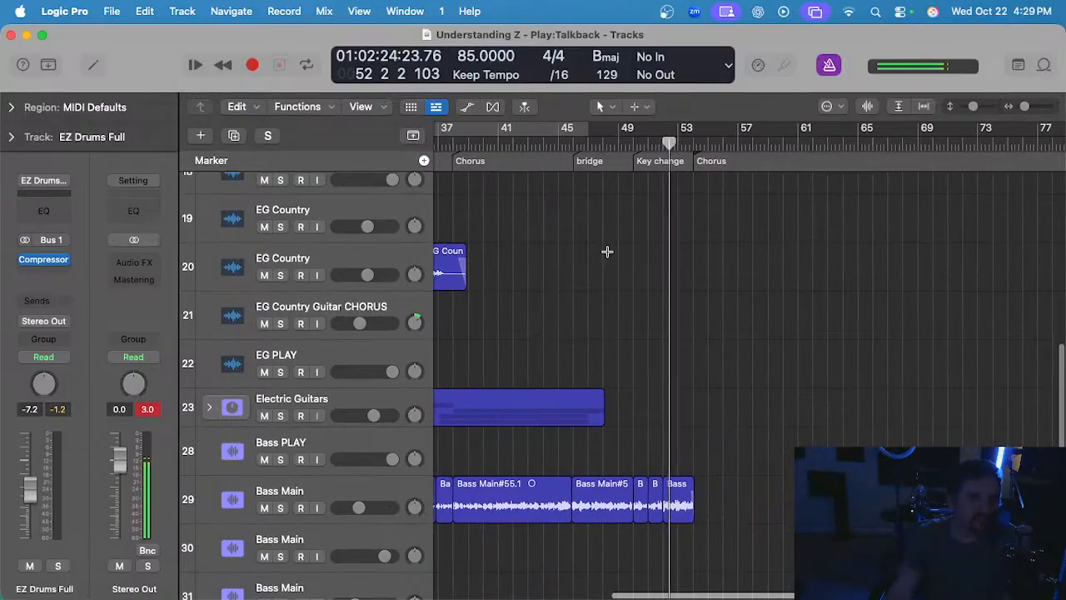
{"action": "left_click", "coordinate": [526, 145]}
{"action": "scroll", "coordinate": [508, 145], "scroll_direction": "left", "scroll_amount": 2}
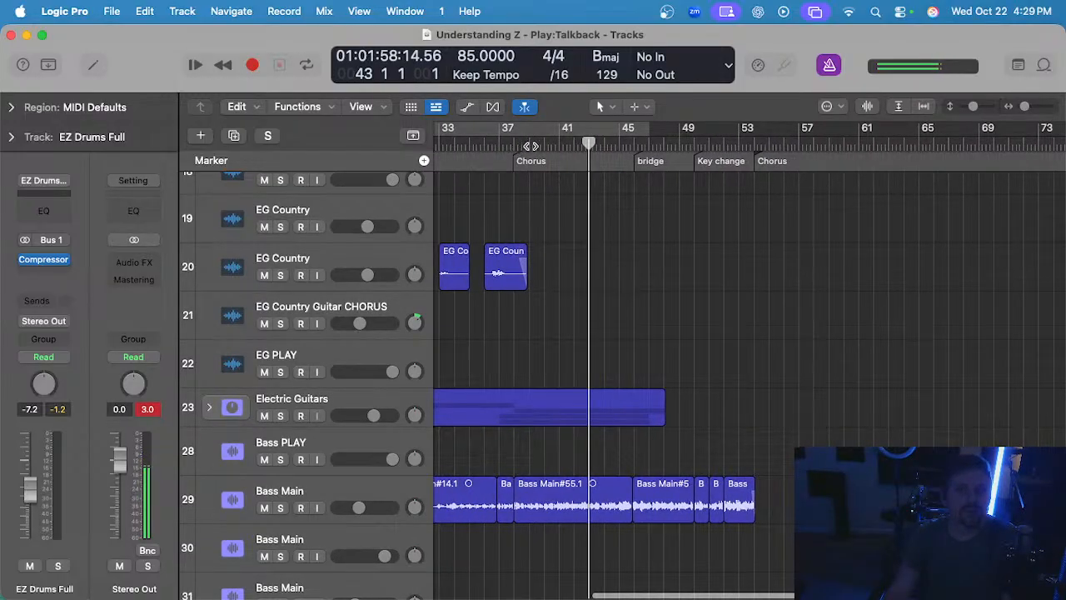
{"action": "scroll", "coordinate": [611, 225], "scroll_direction": "up", "scroll_amount": 1}
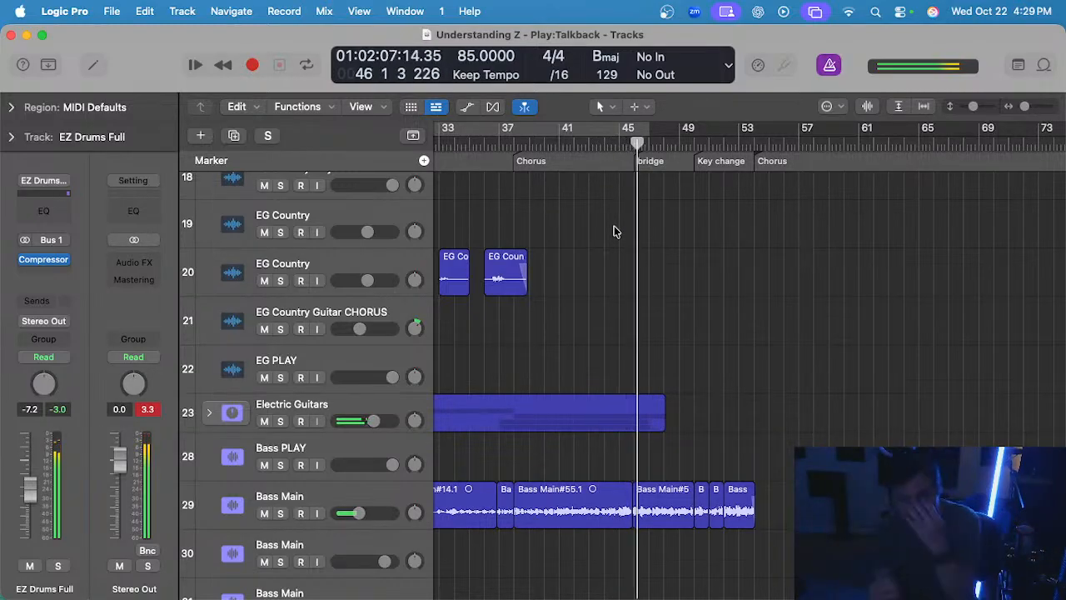
- Follow playback through the bridge and key change across the guitar, bass, keys and drum tracks, and save the project
{"action": "scroll", "coordinate": [614, 227], "scroll_direction": "up", "scroll_amount": 3}
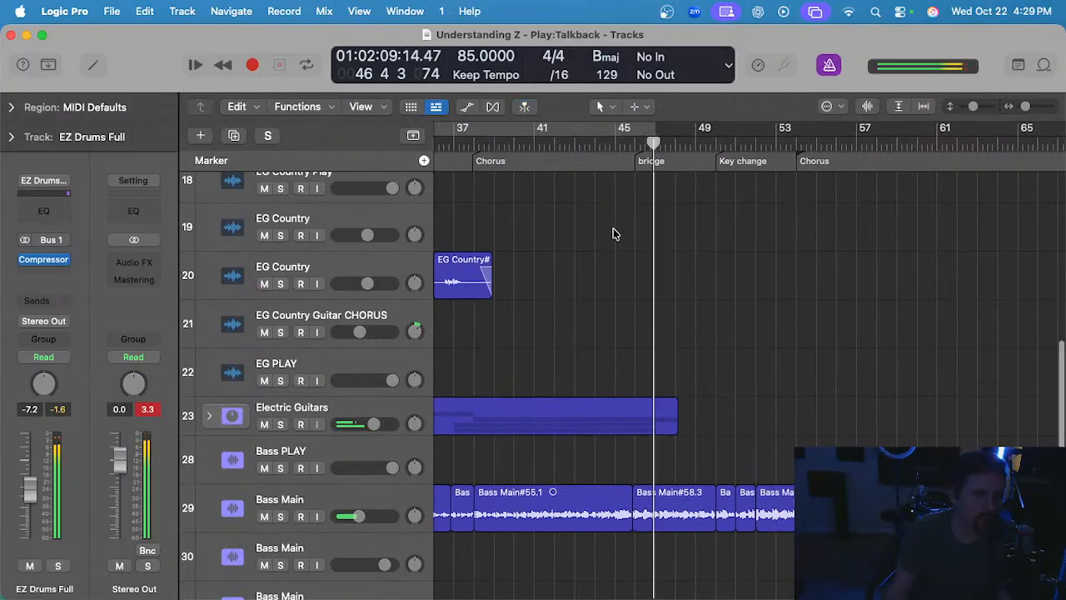
{"action": "scroll", "coordinate": [612, 238], "scroll_direction": "up", "scroll_amount": 3}
{"action": "scroll", "coordinate": [613, 240], "scroll_direction": "down", "scroll_amount": 2}
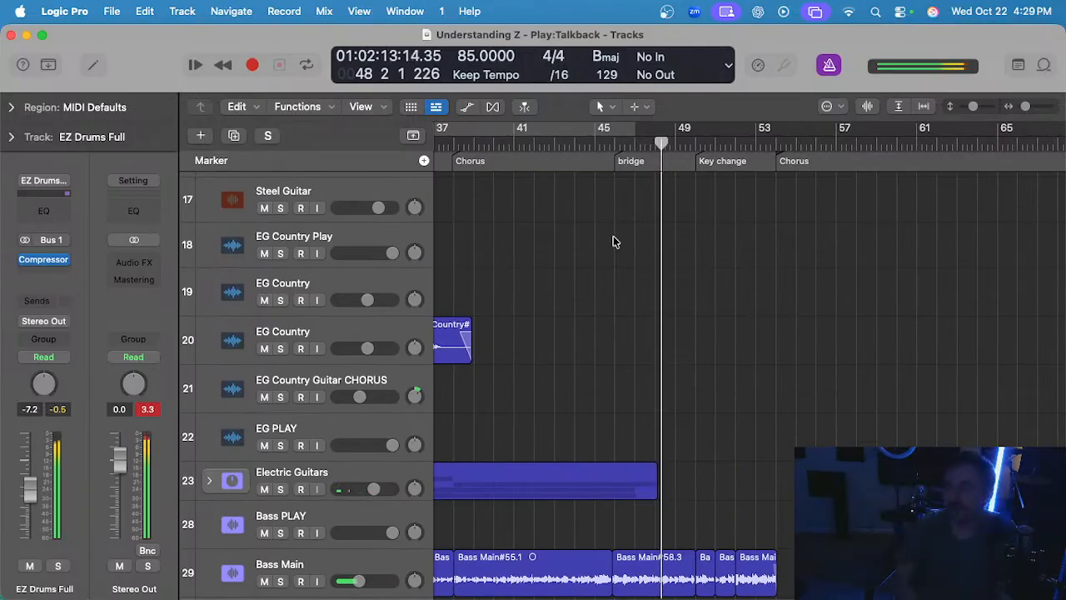
{"action": "scroll", "coordinate": [612, 237], "scroll_direction": "up", "scroll_amount": 2}
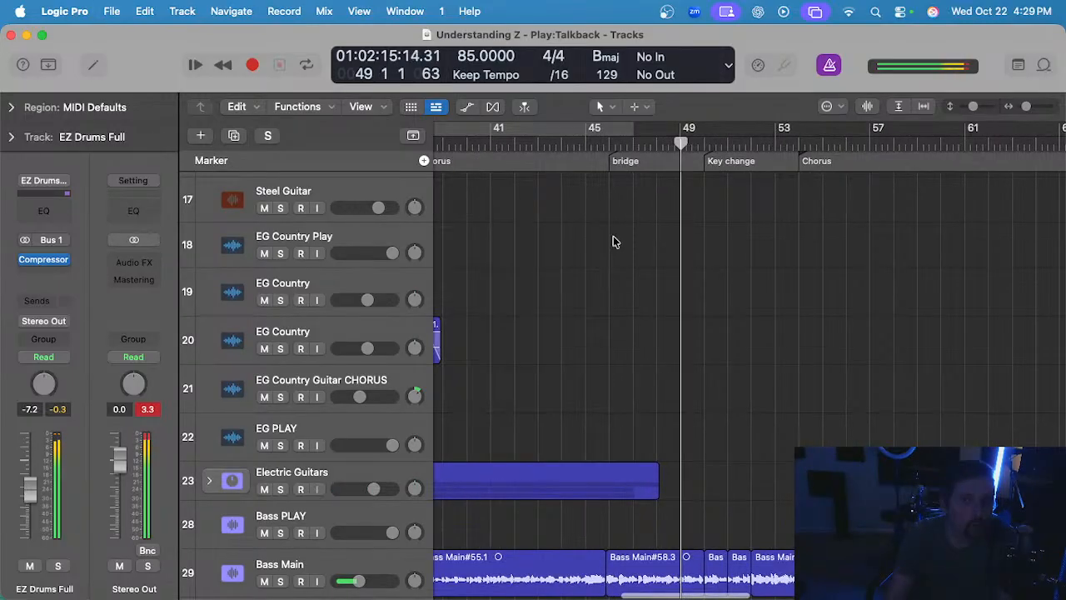
{"action": "scroll", "coordinate": [613, 237], "scroll_direction": "right", "scroll_amount": 1}
{"action": "scroll", "coordinate": [613, 236], "scroll_direction": "down", "scroll_amount": 10}
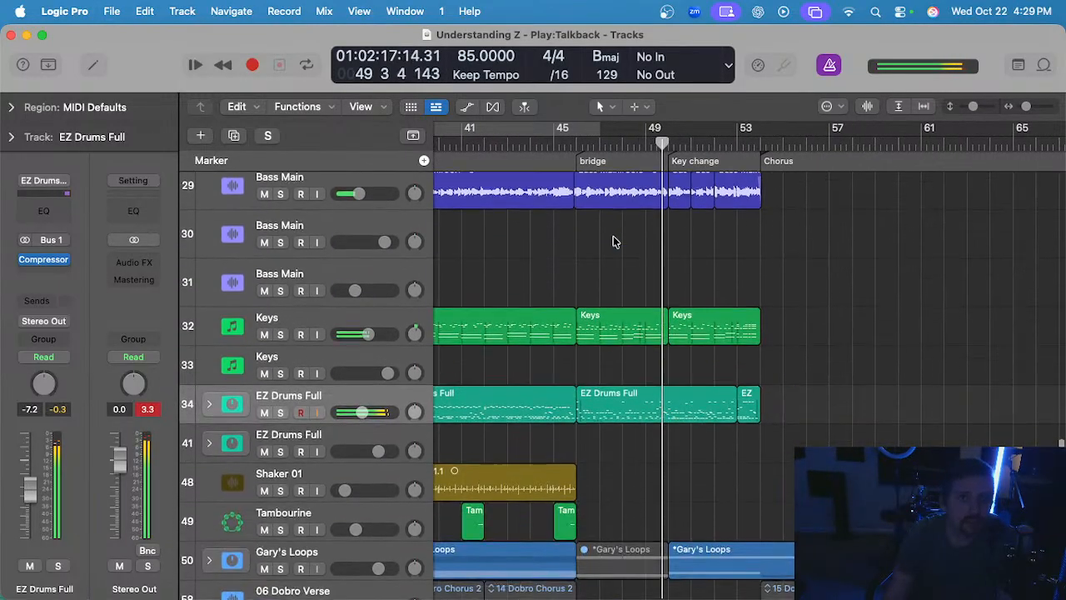
{"action": "scroll", "coordinate": [613, 237], "scroll_direction": "up", "scroll_amount": 2}
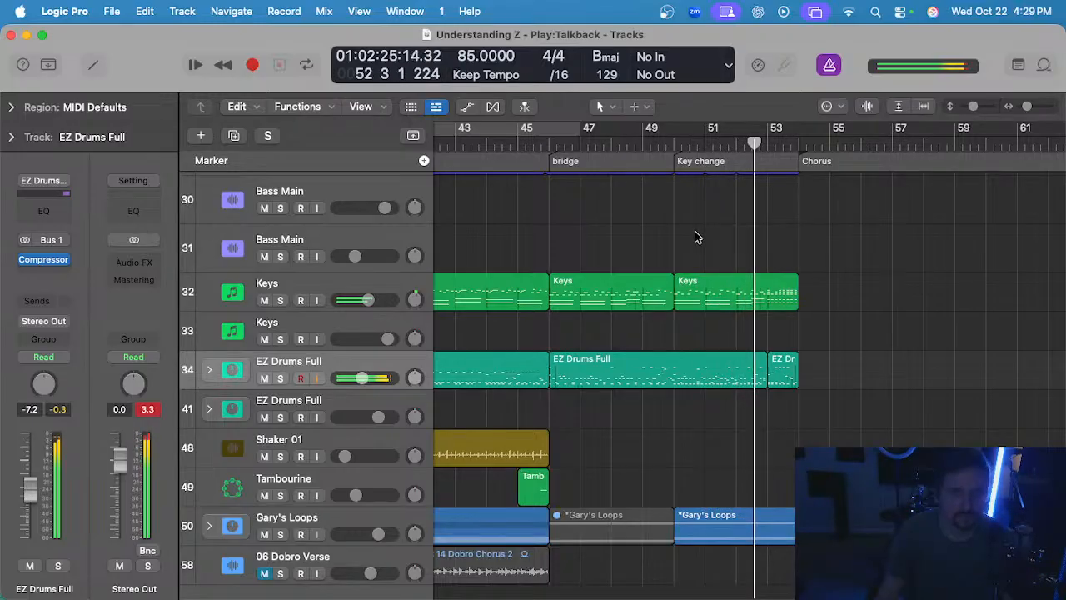
{"action": "scroll", "coordinate": [695, 232], "scroll_direction": "up", "scroll_amount": 1}
{"action": "key", "text": "super+s"}
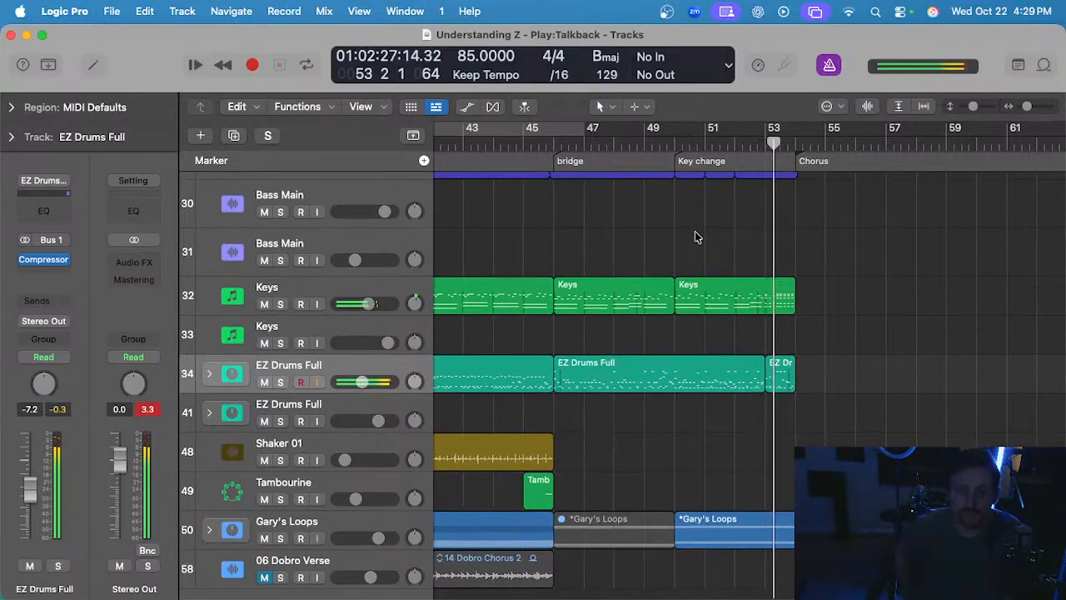
- Listen through the start of the final chorus, stop, and replay from the bridge at bar 46
{"action": "scroll", "coordinate": [695, 240], "scroll_direction": "up", "scroll_amount": 5}
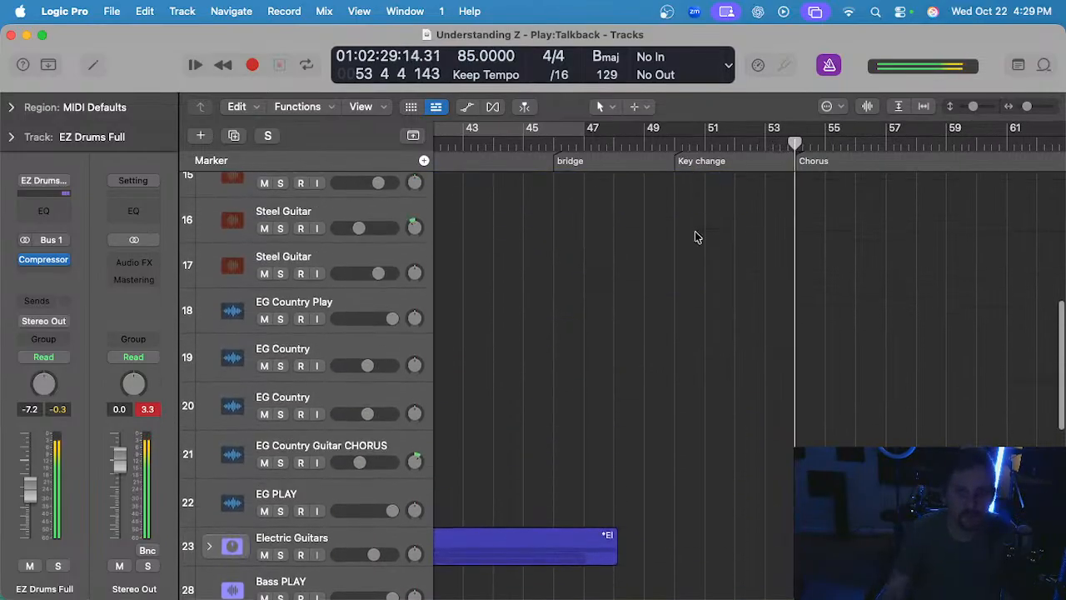
{"action": "scroll", "coordinate": [696, 239], "scroll_direction": "down", "scroll_amount": 8}
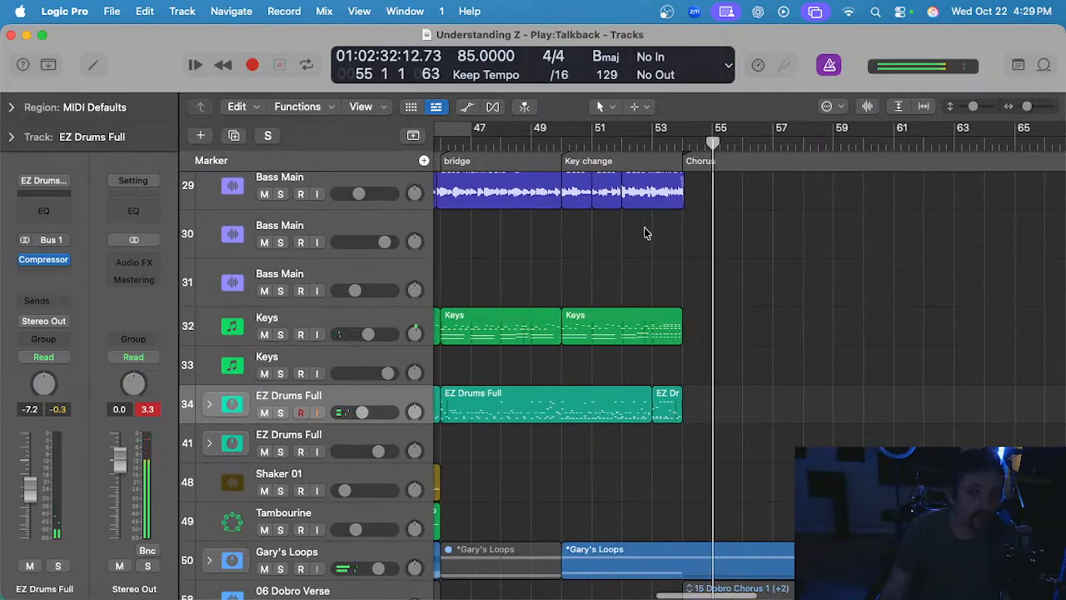
{"action": "scroll", "coordinate": [642, 230], "scroll_direction": "up", "scroll_amount": 10}
{"action": "scroll", "coordinate": [642, 230], "scroll_direction": "left", "scroll_amount": 3}
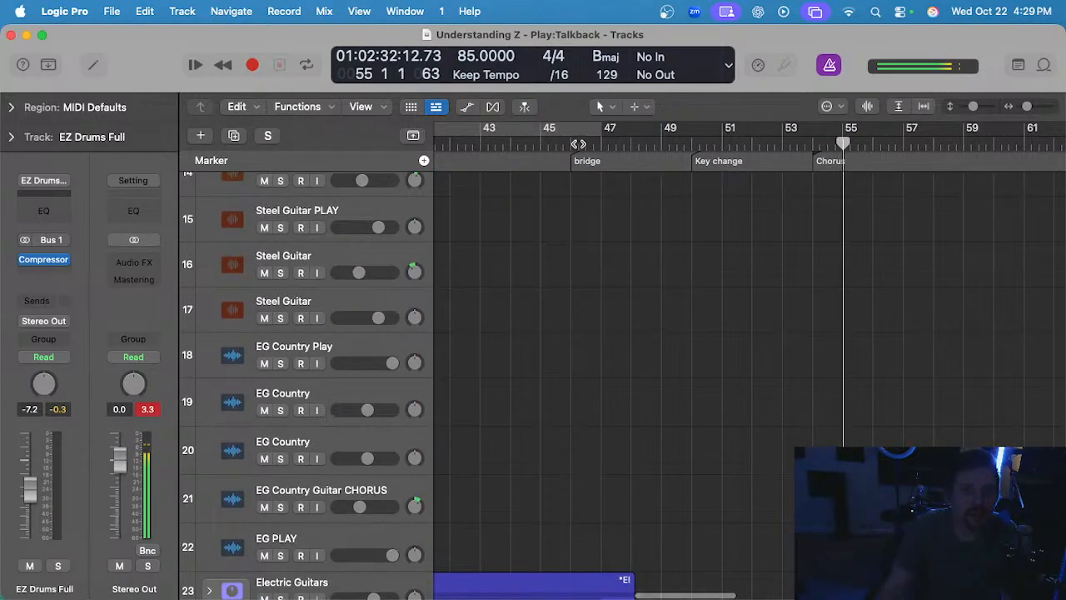
{"action": "scroll", "coordinate": [605, 261], "scroll_direction": "left", "scroll_amount": 6}
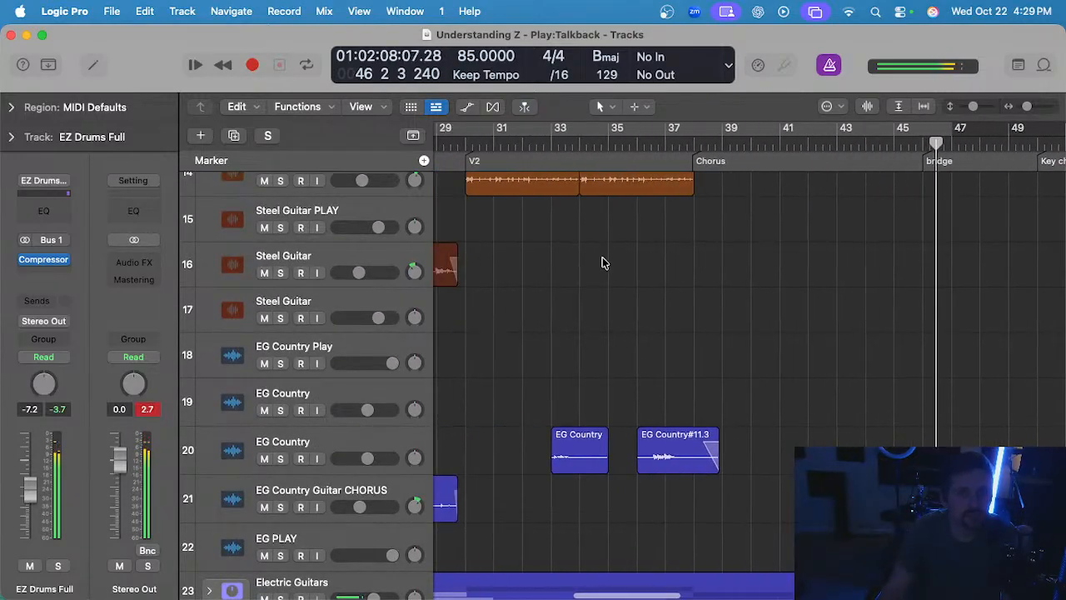
- Play the second chorus from bar 38 and check its vocal, strummed guitar, keys and drum regions against the bridge
{"action": "left_click", "coordinate": [700, 143]}
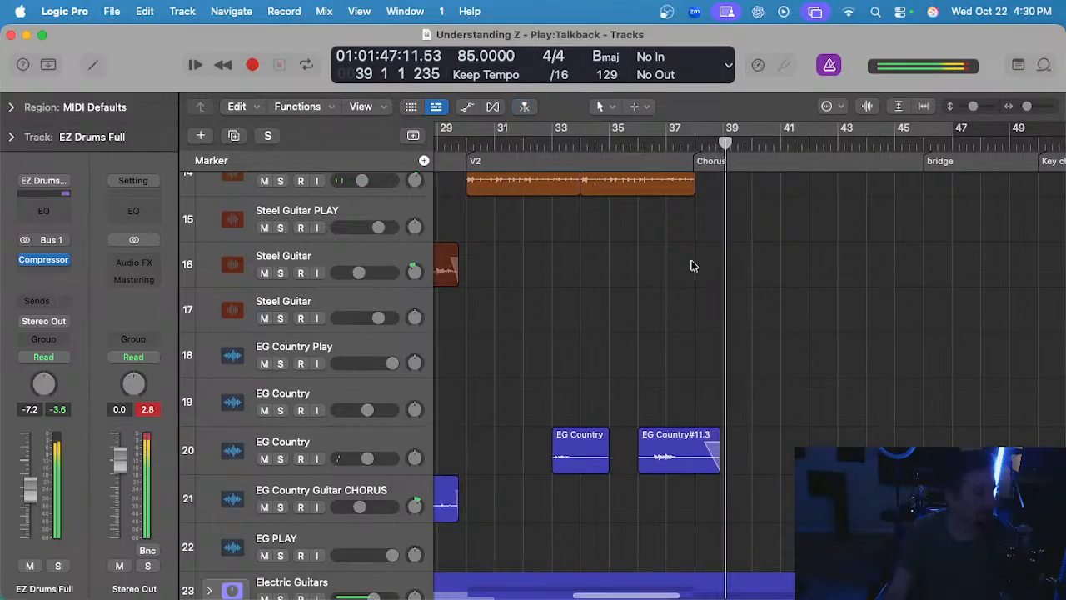
{"action": "scroll", "coordinate": [681, 258], "scroll_direction": "up", "scroll_amount": 5}
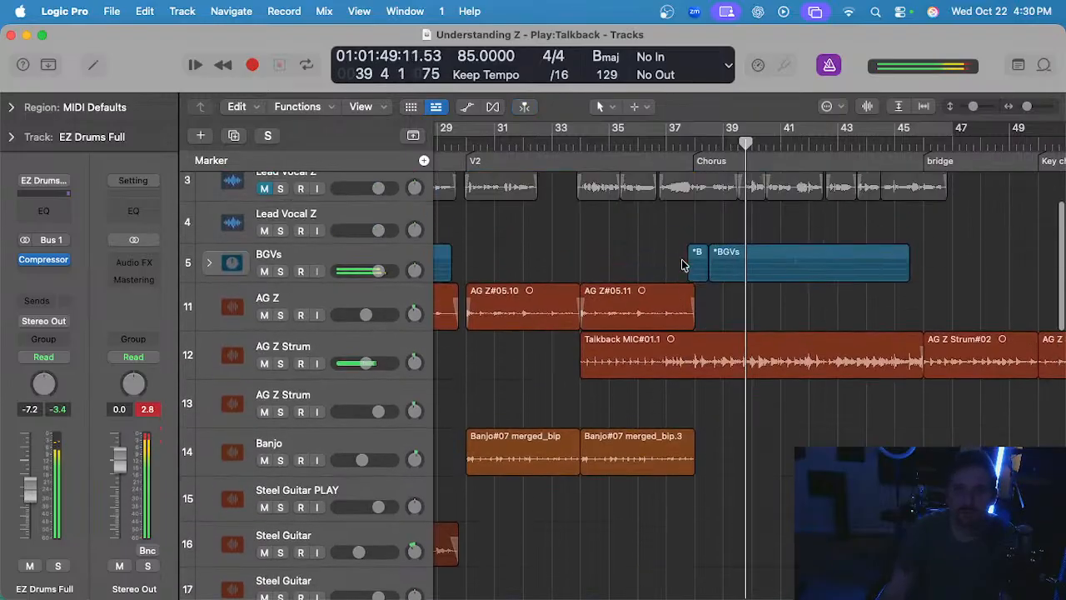
{"action": "scroll", "coordinate": [682, 259], "scroll_direction": "right", "scroll_amount": 3}
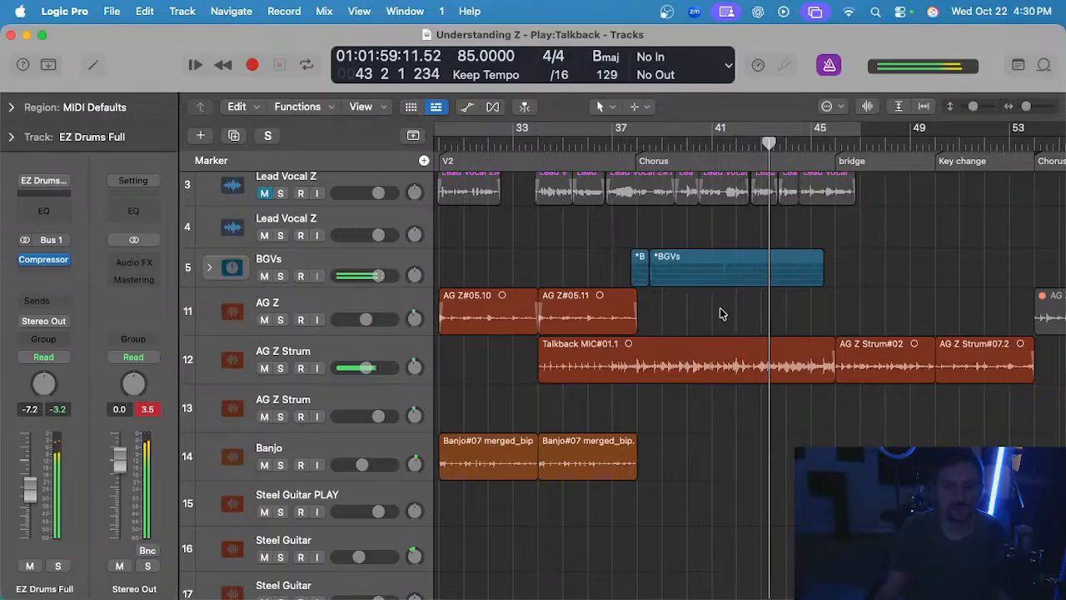
{"action": "scroll", "coordinate": [721, 314], "scroll_direction": "left", "scroll_amount": 2}
{"action": "scroll", "coordinate": [721, 314], "scroll_direction": "down", "scroll_amount": 10}
{"action": "scroll", "coordinate": [721, 314], "scroll_direction": "down", "scroll_amount": 5}
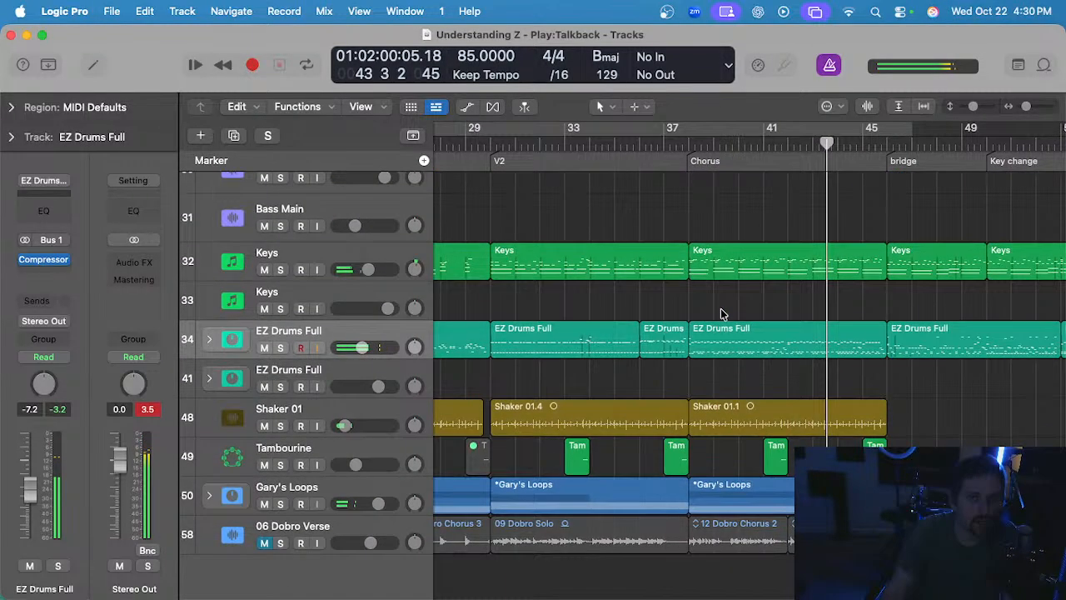
- Solo the first Keys track, play it from the bridge at bar 46, and take it off solo
{"action": "left_click", "coordinate": [689, 139]}
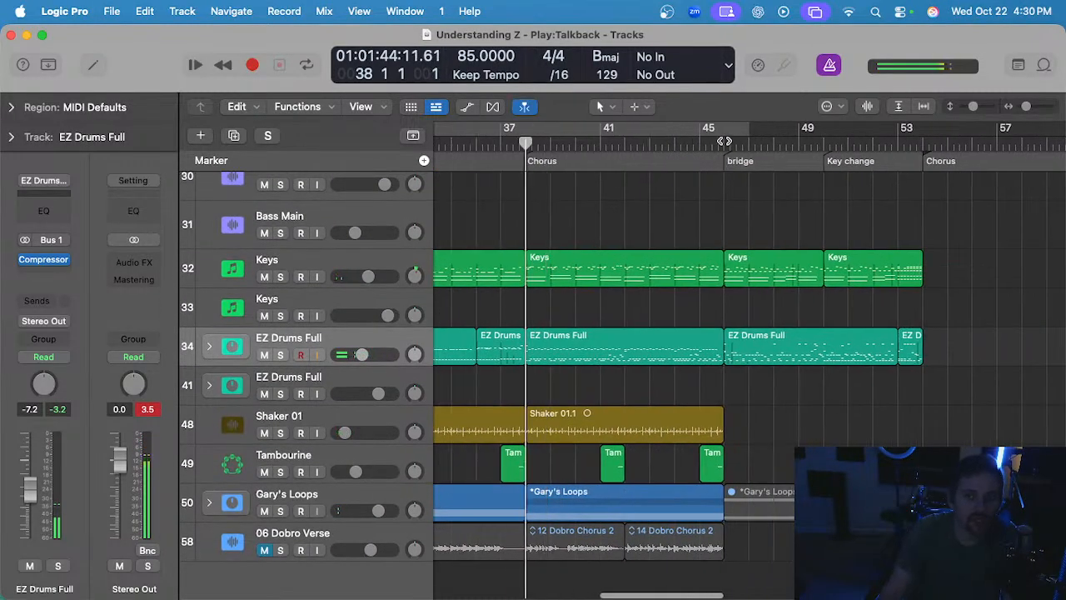
{"action": "left_click", "coordinate": [723, 139]}
{"action": "left_click", "coordinate": [319, 265]}
{"action": "left_click", "coordinate": [802, 212]}
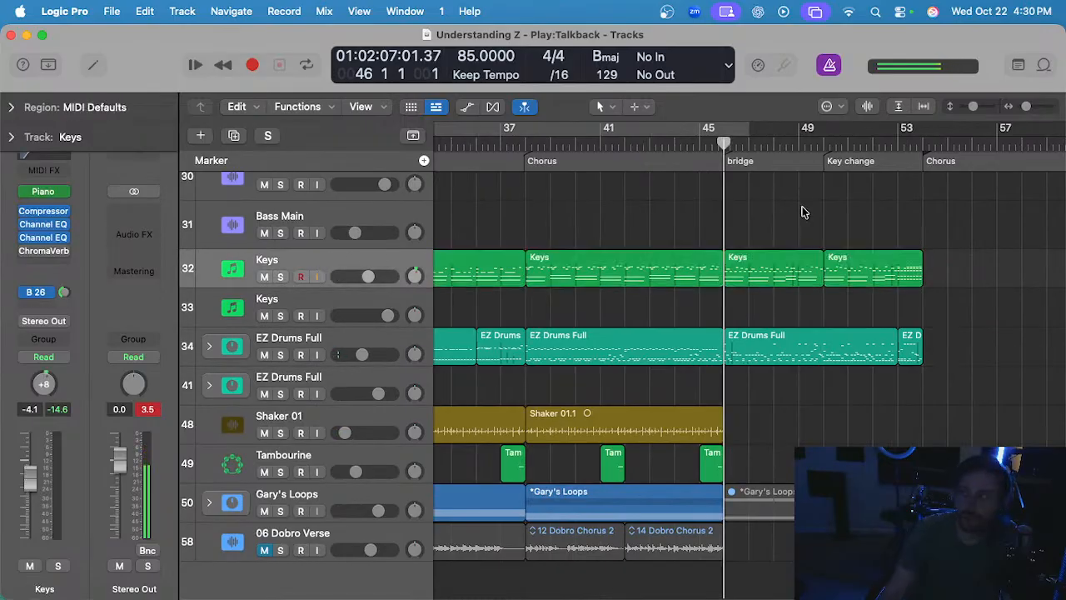
{"action": "key", "text": "s"}
{"action": "key", "text": "space"}
{"action": "scroll", "coordinate": [771, 213], "scroll_direction": "up", "scroll_amount": 1}
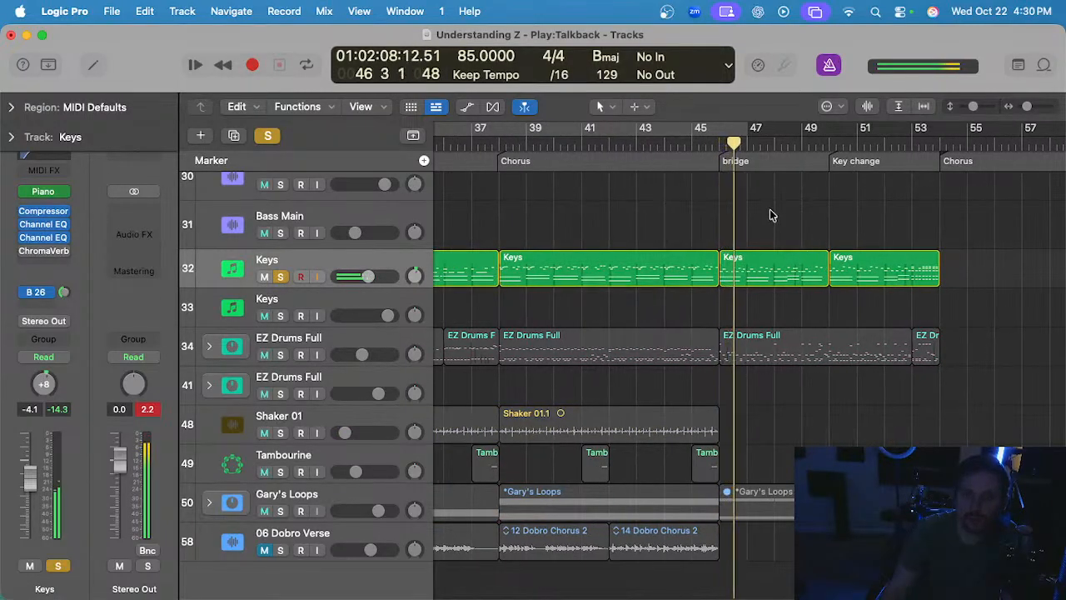
{"action": "scroll", "coordinate": [769, 208], "scroll_direction": "up", "scroll_amount": 1}
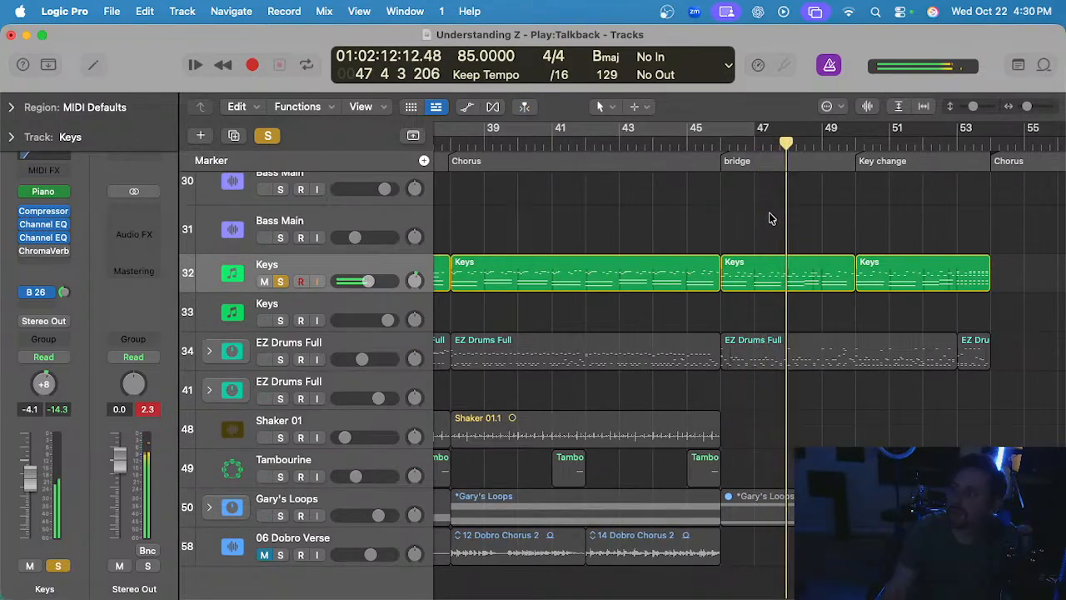
{"action": "key", "text": "s"}
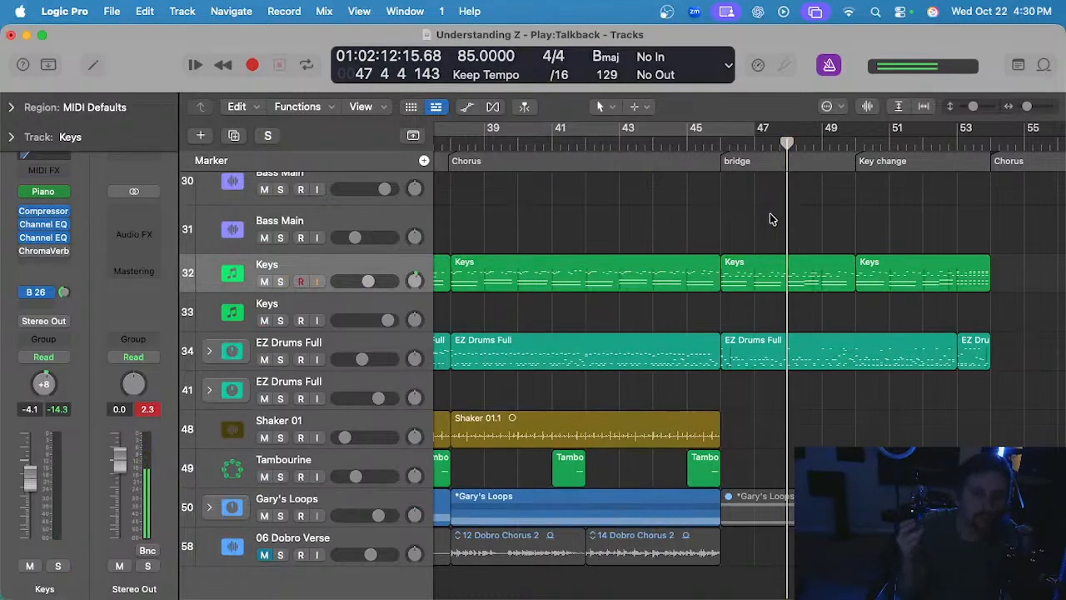
- Set the playhead to bar 46 and compare the keys, drum and percussion regions of the earlier verses and choruses with the bridge
{"action": "scroll", "coordinate": [772, 219], "scroll_direction": "down", "scroll_amount": 1}
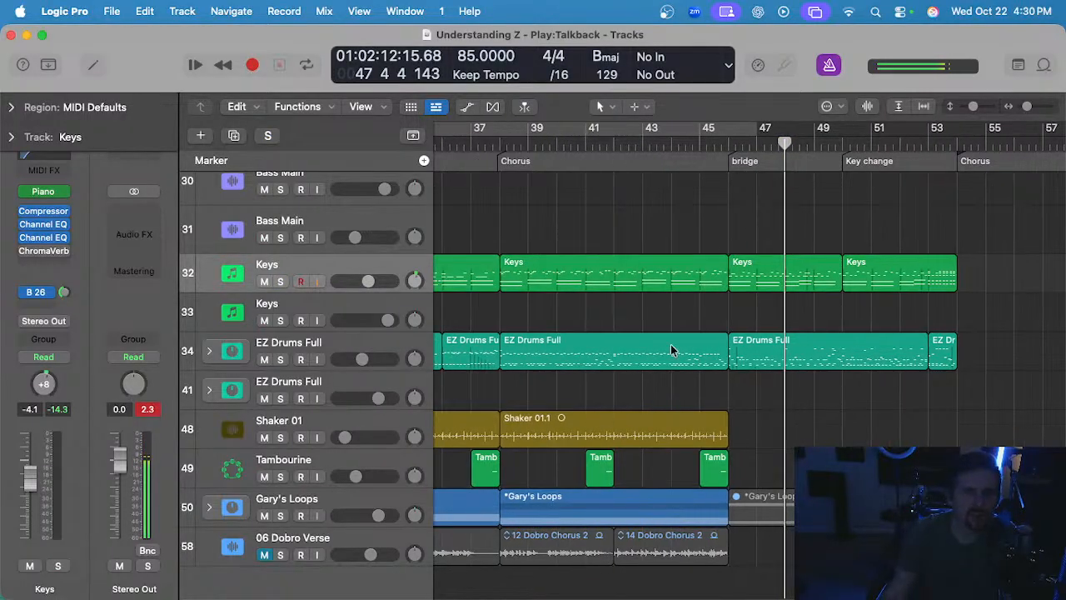
{"action": "left_click", "coordinate": [363, 342]}
{"action": "left_click", "coordinate": [727, 143]}
{"action": "scroll", "coordinate": [722, 194], "scroll_direction": "down", "scroll_amount": 2}
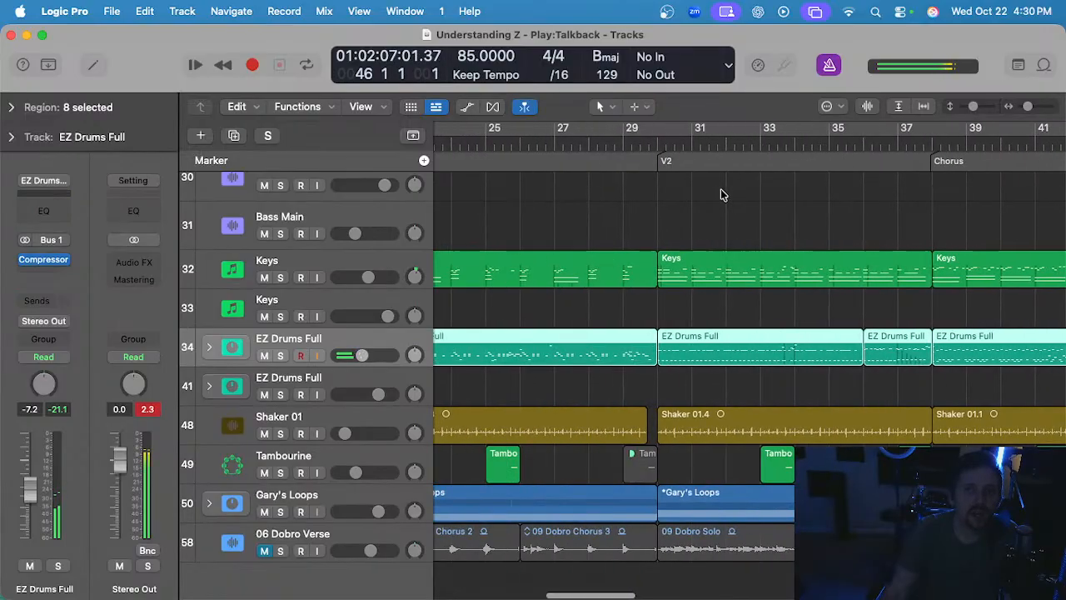
{"action": "scroll", "coordinate": [721, 195], "scroll_direction": "left", "scroll_amount": 5}
{"action": "scroll", "coordinate": [716, 197], "scroll_direction": "up", "scroll_amount": 2}
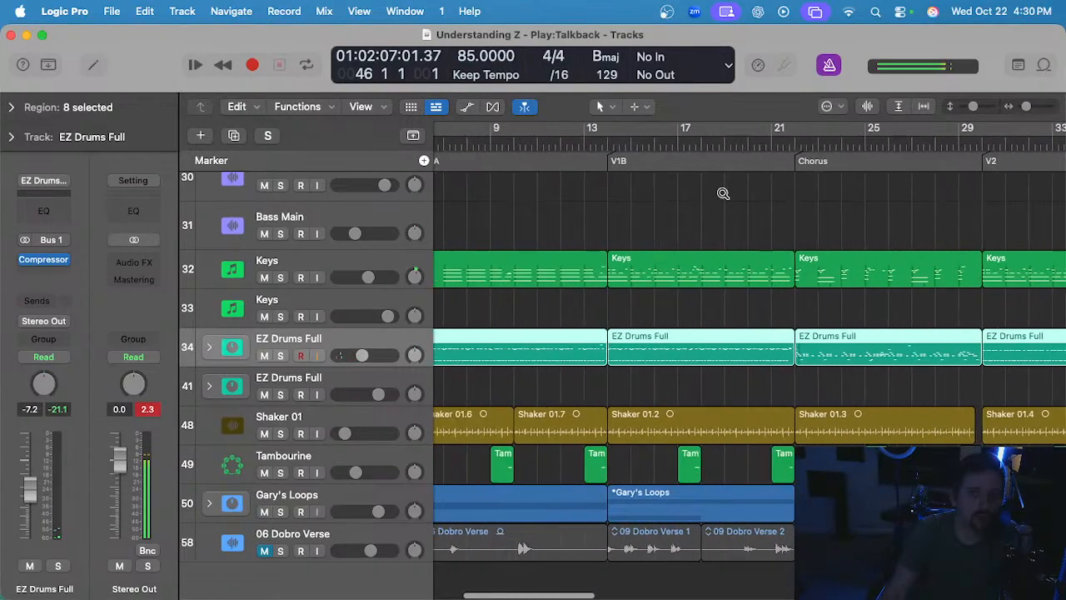
{"action": "scroll", "coordinate": [714, 198], "scroll_direction": "down", "scroll_amount": 1}
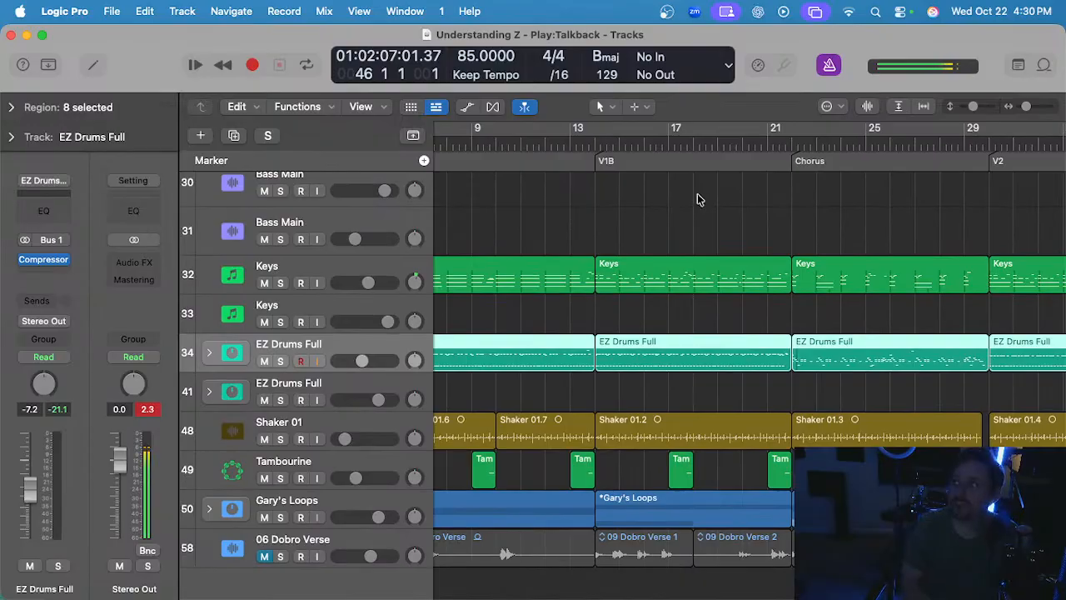
{"action": "left_click", "coordinate": [633, 193]}
{"action": "scroll", "coordinate": [633, 190], "scroll_direction": "right", "scroll_amount": 8}
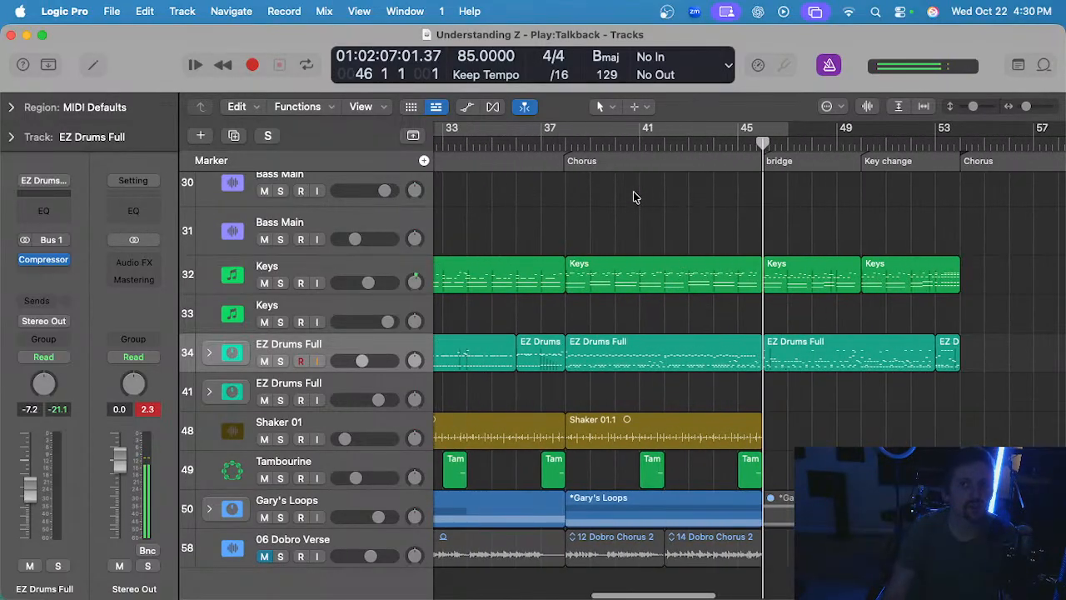
- Save the project
{"action": "scroll", "coordinate": [777, 192], "scroll_direction": "up", "scroll_amount": 2}
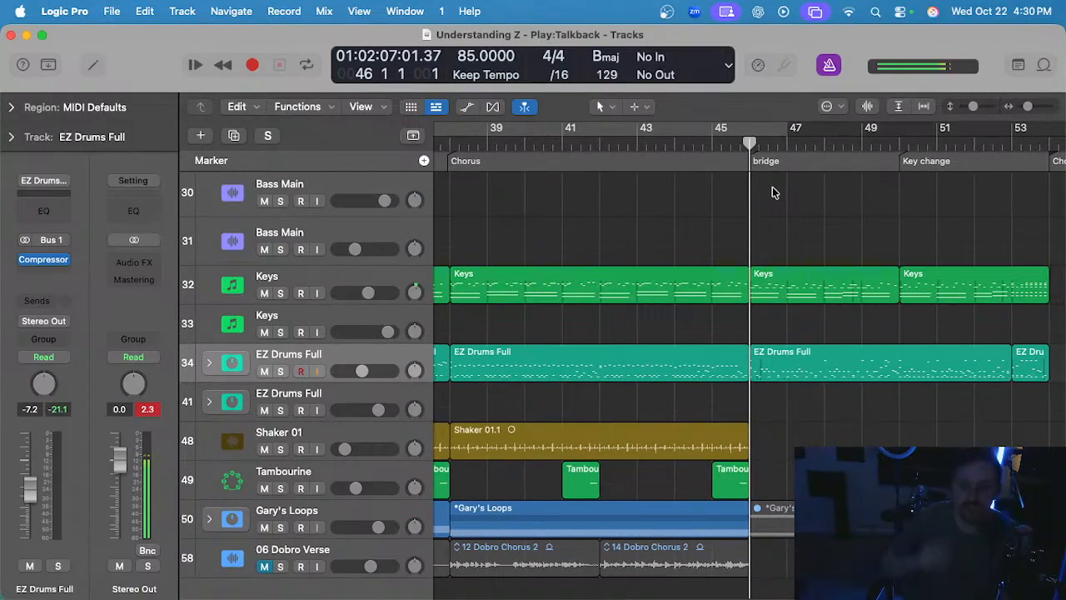
{"action": "scroll", "coordinate": [734, 216], "scroll_direction": "down", "scroll_amount": 2}
{"action": "key", "text": "super+s"}
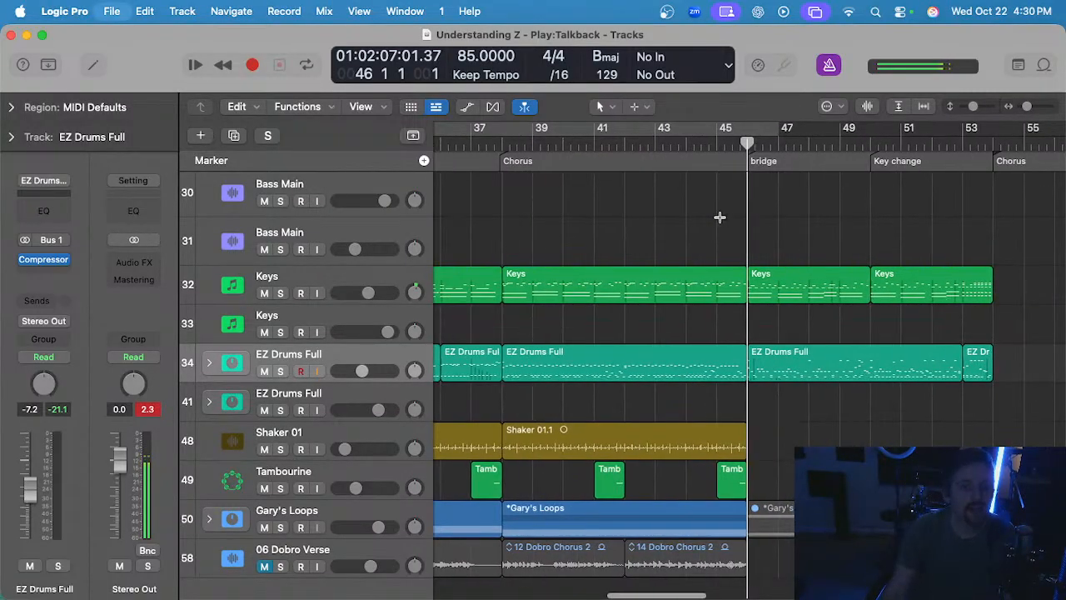
- Try repeating the second chorus's last two tambourine regions into the bridge and key change, and undo the repeat
{"action": "scroll", "coordinate": [622, 297], "scroll_direction": "right", "scroll_amount": 4}
{"action": "scroll", "coordinate": [564, 256], "scroll_direction": "up", "scroll_amount": 2}
{"action": "scroll", "coordinate": [582, 271], "scroll_direction": "down", "scroll_amount": 2}
{"action": "scroll", "coordinate": [597, 281], "scroll_direction": "left", "scroll_amount": 2}
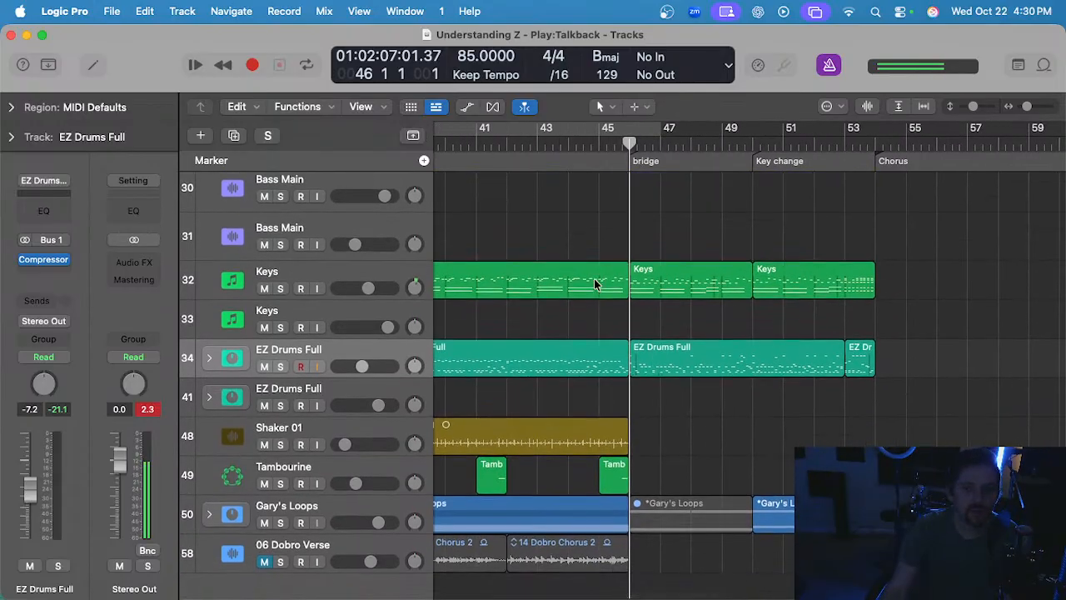
{"action": "scroll", "coordinate": [599, 287], "scroll_direction": "down", "scroll_amount": 2}
{"action": "scroll", "coordinate": [599, 458], "scroll_direction": "left", "scroll_amount": 2}
{"action": "left_click_drag", "start_coordinate": [568, 394], "coordinate": [597, 424]}
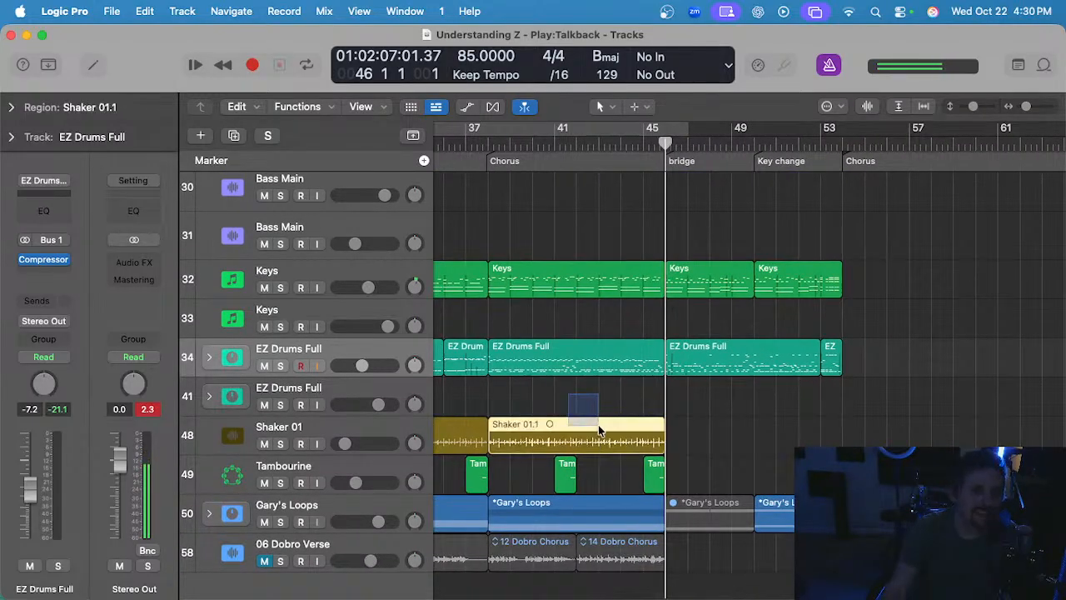
{"action": "left_click_drag", "start_coordinate": [726, 455], "coordinate": [529, 488]}
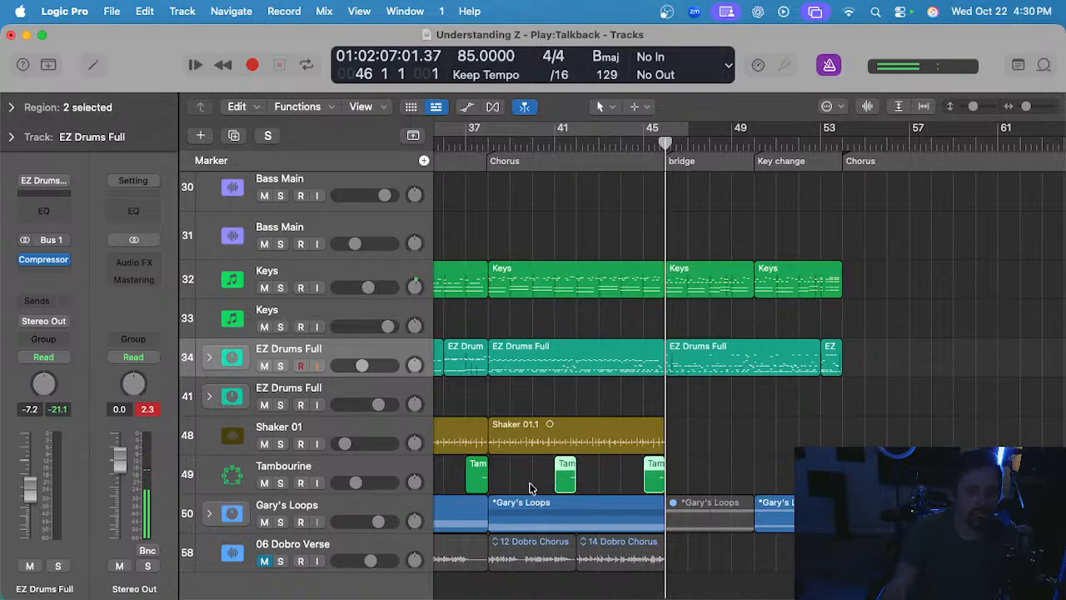
{"action": "key", "text": "super+r"}
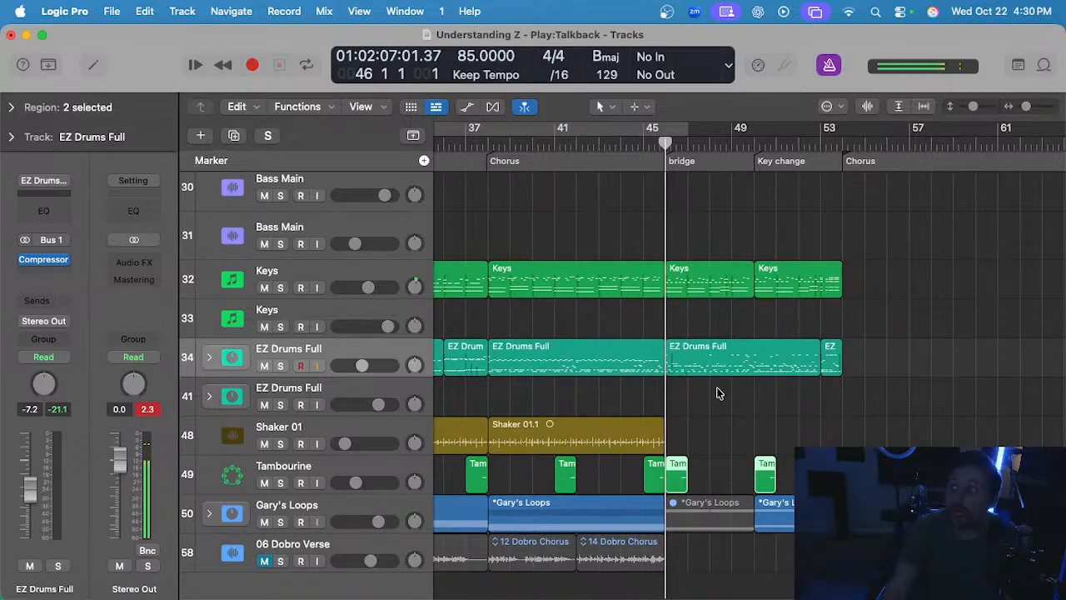
{"action": "key", "text": "super+z"}
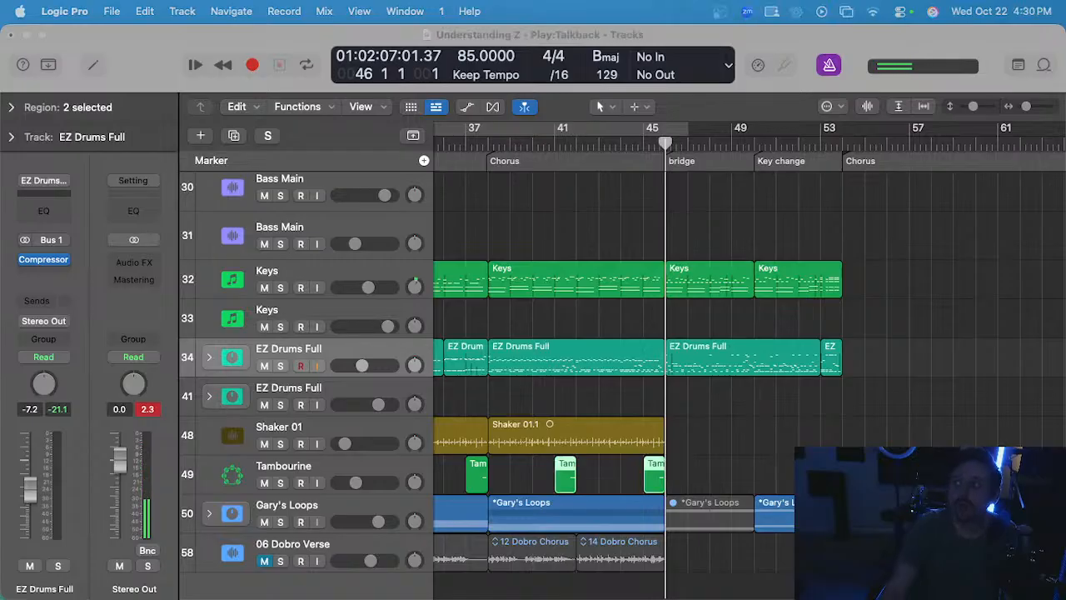
- Clear the tambourine region selection and play from about bar 44, before the bridge
{"action": "scroll", "coordinate": [894, 391], "scroll_direction": "down", "scroll_amount": 1}
{"action": "scroll", "coordinate": [672, 397], "scroll_direction": "left", "scroll_amount": 3}
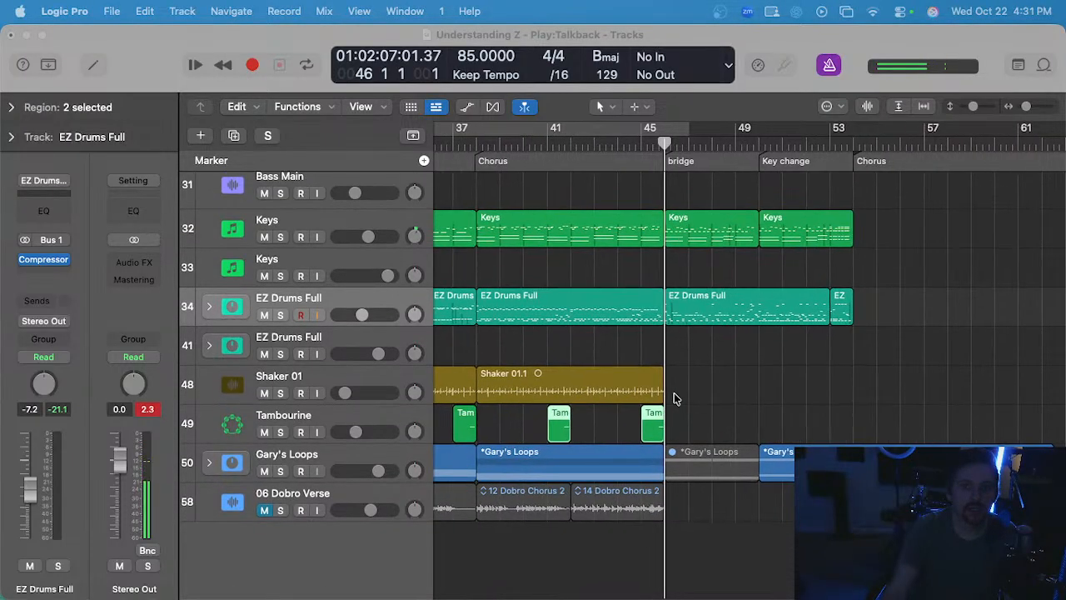
{"action": "left_click", "coordinate": [776, 400]}
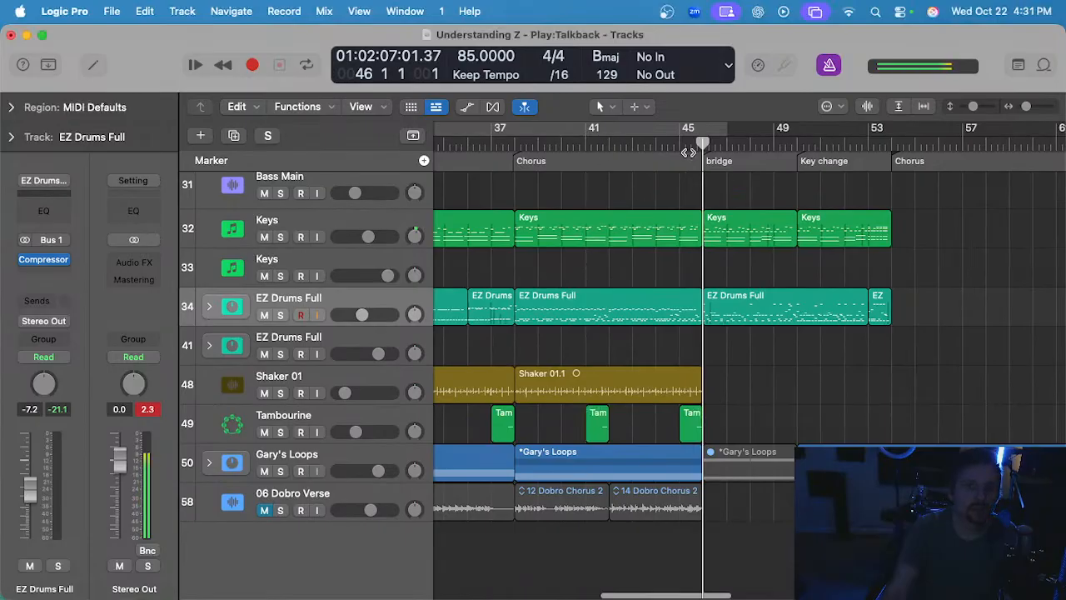
{"action": "left_click", "coordinate": [656, 145]}
{"action": "key", "text": "space"}
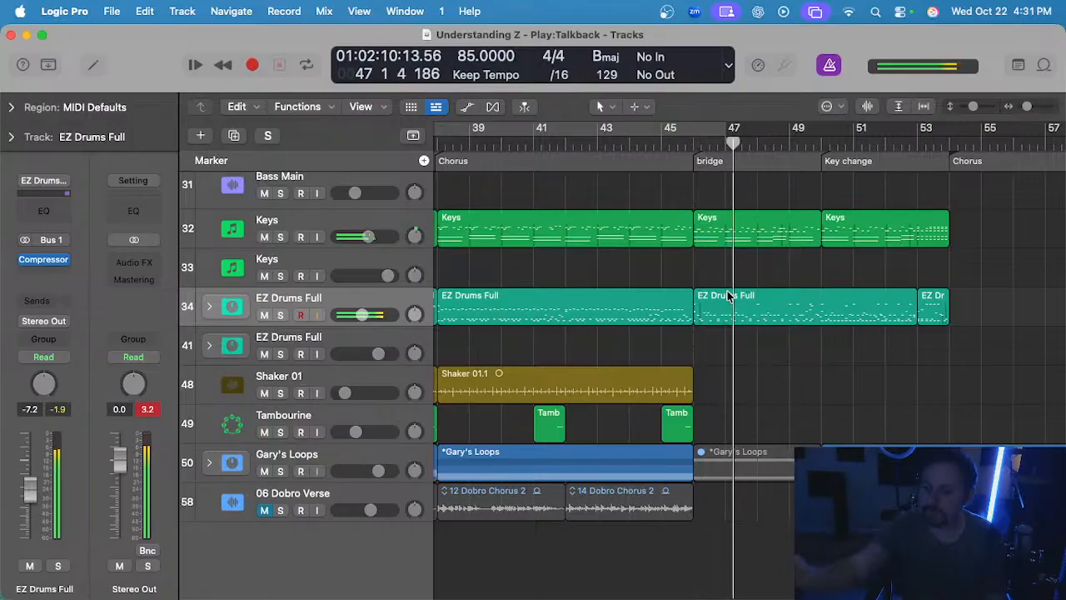
- Repeat the second chorus's Shaker 01.1 region once across the bridge and key change
{"action": "left_click", "coordinate": [650, 383]}
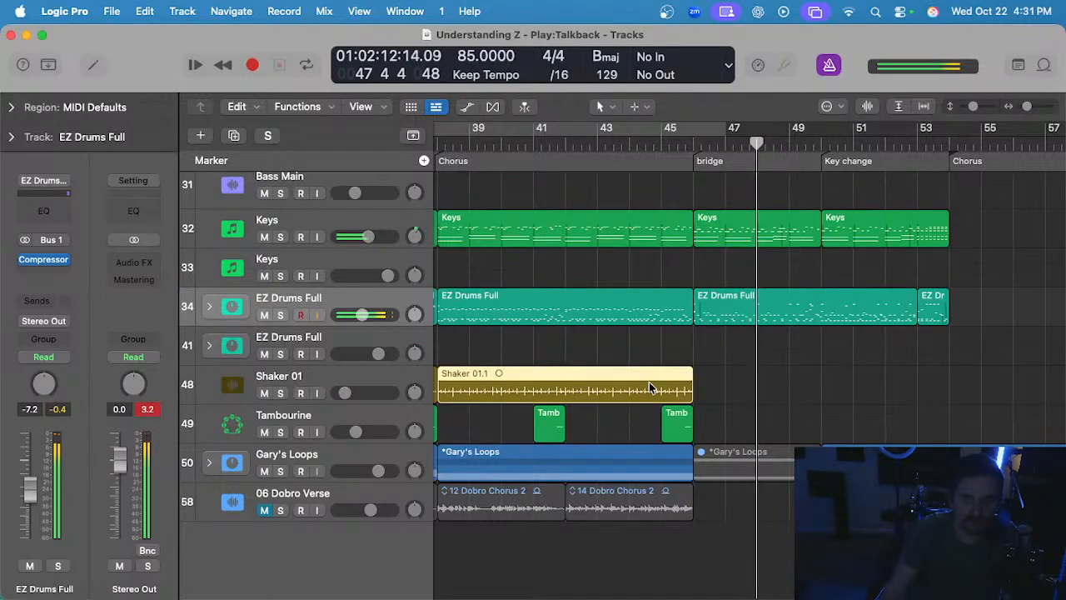
{"action": "key", "text": "super+r"}
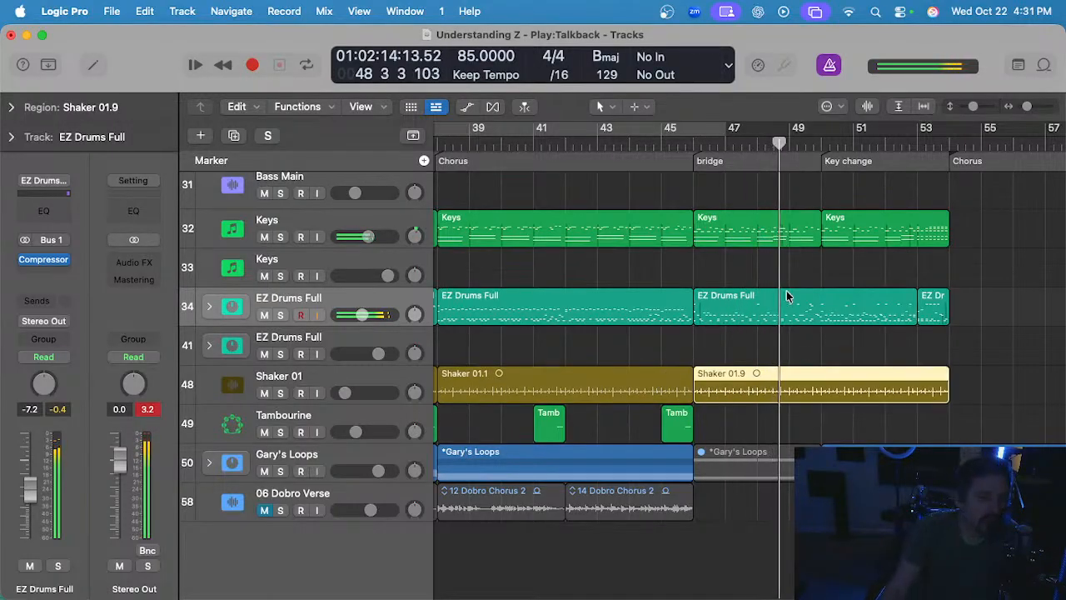
{"action": "scroll", "coordinate": [776, 319], "scroll_direction": "down", "scroll_amount": 1}
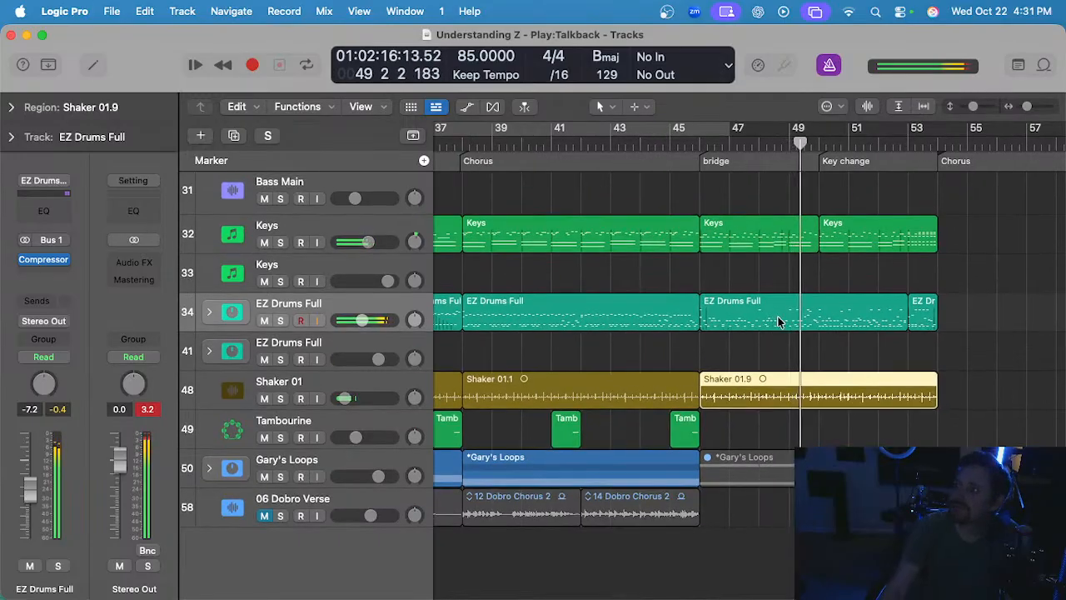
{"action": "scroll", "coordinate": [776, 319], "scroll_direction": "down", "scroll_amount": 3}
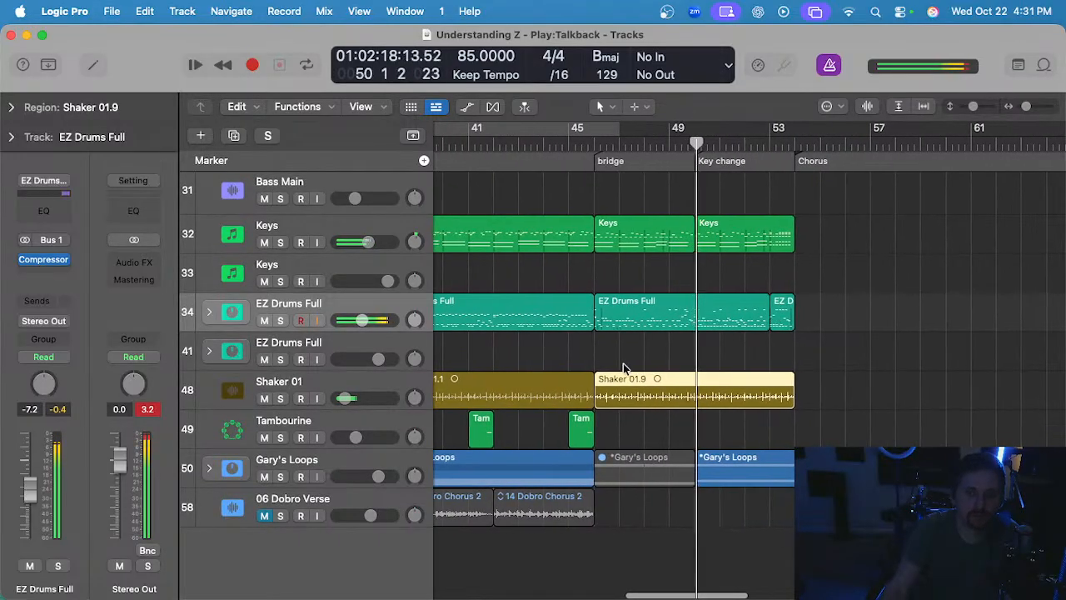
{"action": "scroll", "coordinate": [657, 354], "scroll_direction": "left", "scroll_amount": 2}
{"action": "left_click", "coordinate": [681, 350]}
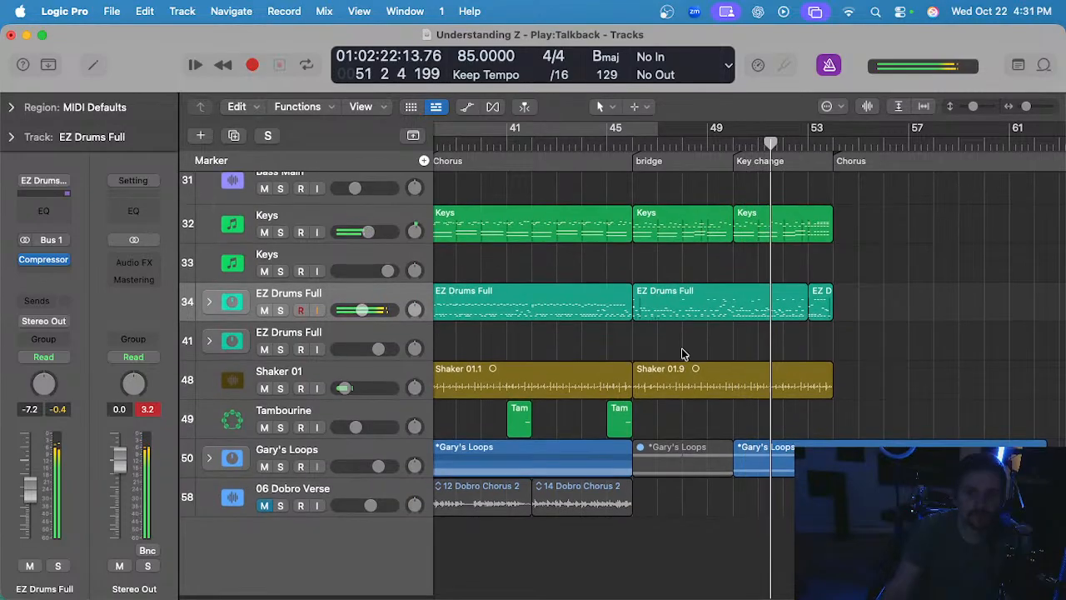
- Follow playback through the key change into the final chorus, reviewing the bass, keys, percussion and strummed guitar regions
{"action": "scroll", "coordinate": [681, 353], "scroll_direction": "up", "scroll_amount": 5}
{"action": "scroll", "coordinate": [682, 348], "scroll_direction": "up", "scroll_amount": 3}
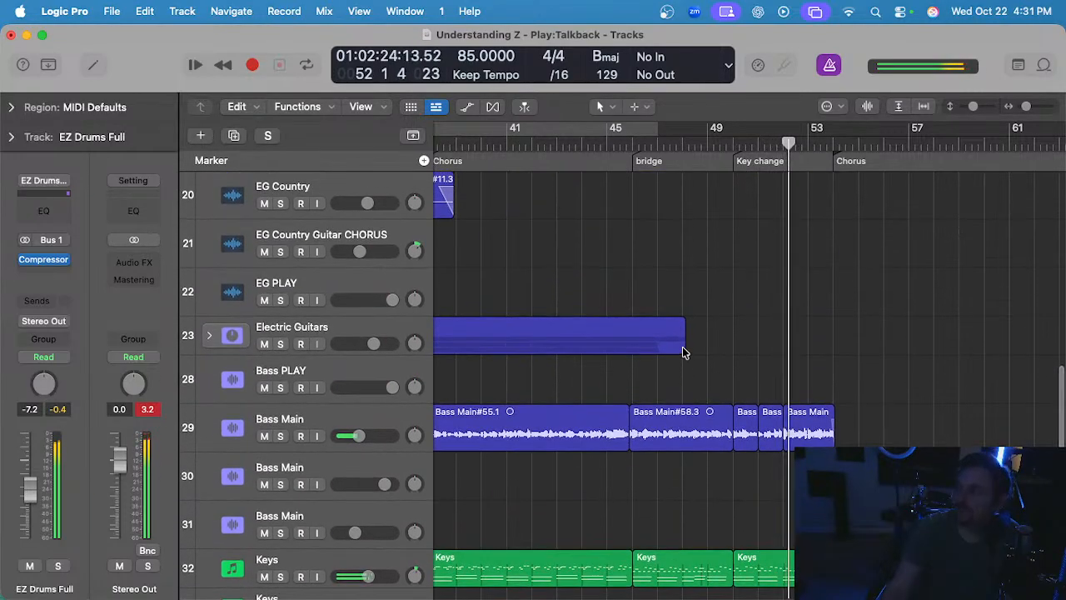
{"action": "scroll", "coordinate": [683, 348], "scroll_direction": "down", "scroll_amount": 10}
{"action": "scroll", "coordinate": [683, 349], "scroll_direction": "right", "scroll_amount": 3}
{"action": "scroll", "coordinate": [683, 348], "scroll_direction": "up", "scroll_amount": 2}
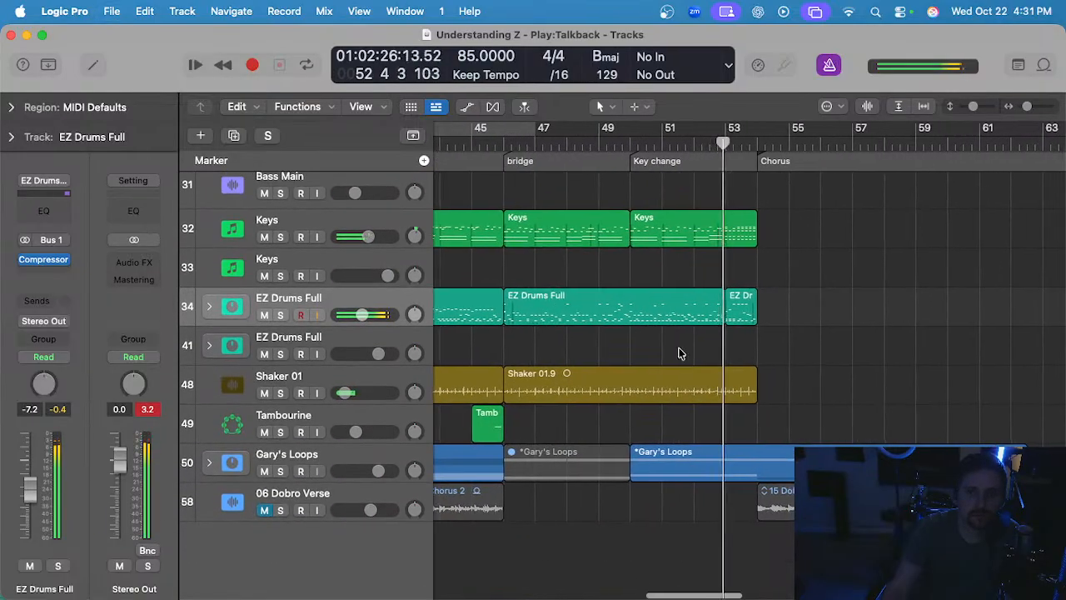
{"action": "scroll", "coordinate": [685, 288], "scroll_direction": "up", "scroll_amount": 10}
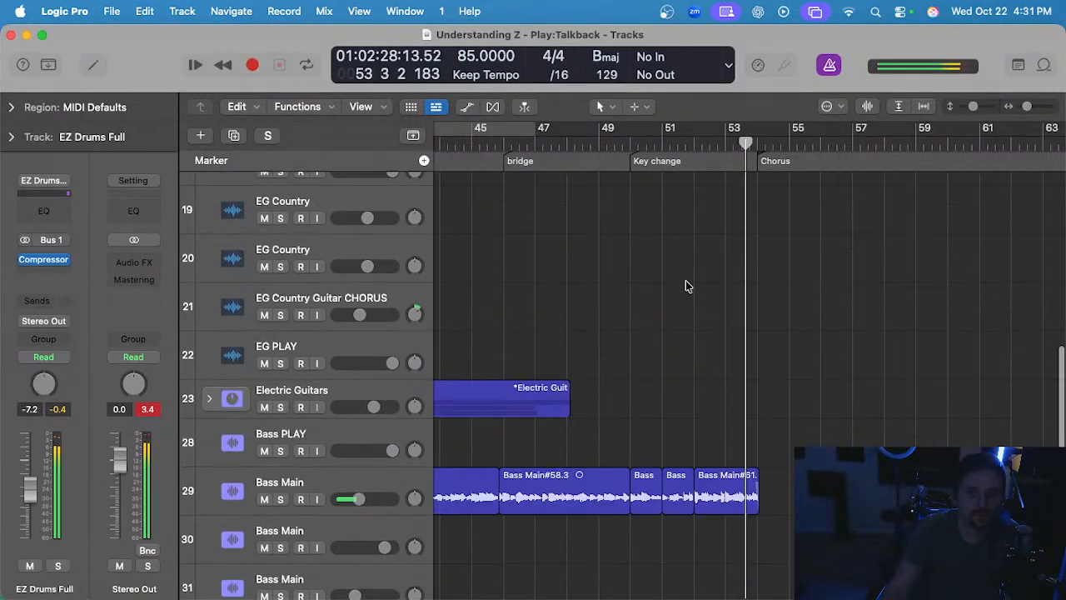
{"action": "scroll", "coordinate": [688, 284], "scroll_direction": "up", "scroll_amount": 5}
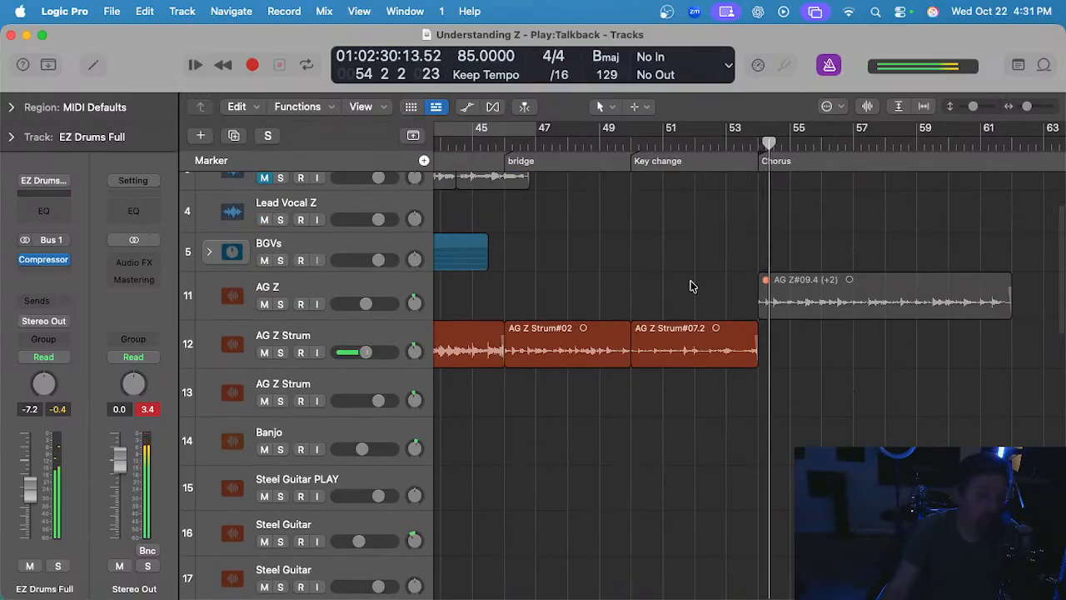
{"action": "scroll", "coordinate": [693, 282], "scroll_direction": "down", "scroll_amount": 2}
- Return the playhead to the key change at bar 50 and compare the two AG Z Strum regions with the preceding chorus strum
{"action": "left_click", "coordinate": [653, 144]}
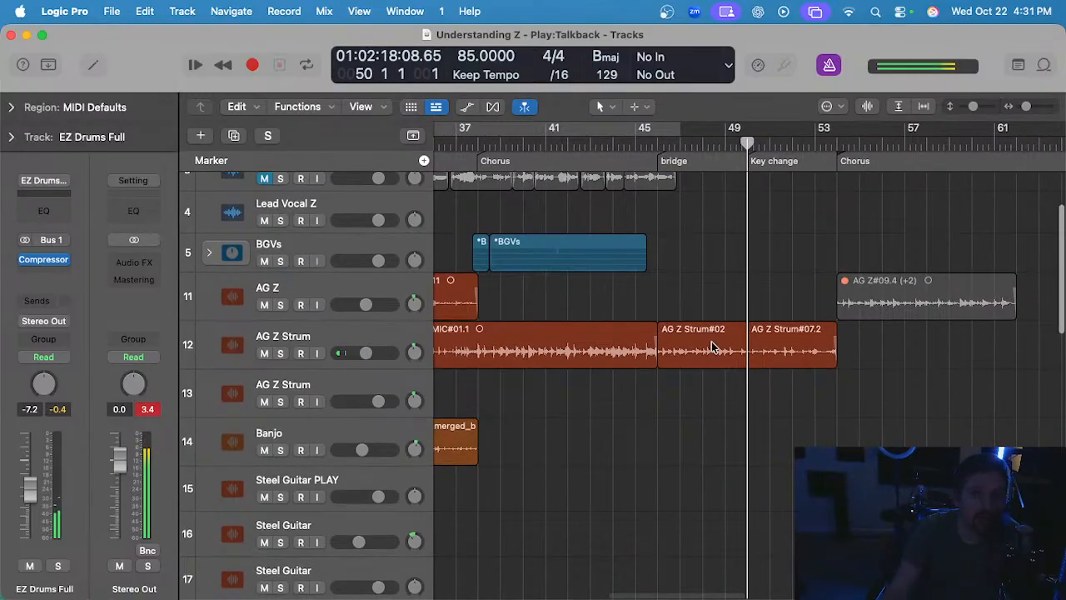
{"action": "left_click_drag", "start_coordinate": [710, 295], "coordinate": [808, 369]}
{"action": "scroll", "coordinate": [808, 369], "scroll_direction": "left", "scroll_amount": 5}
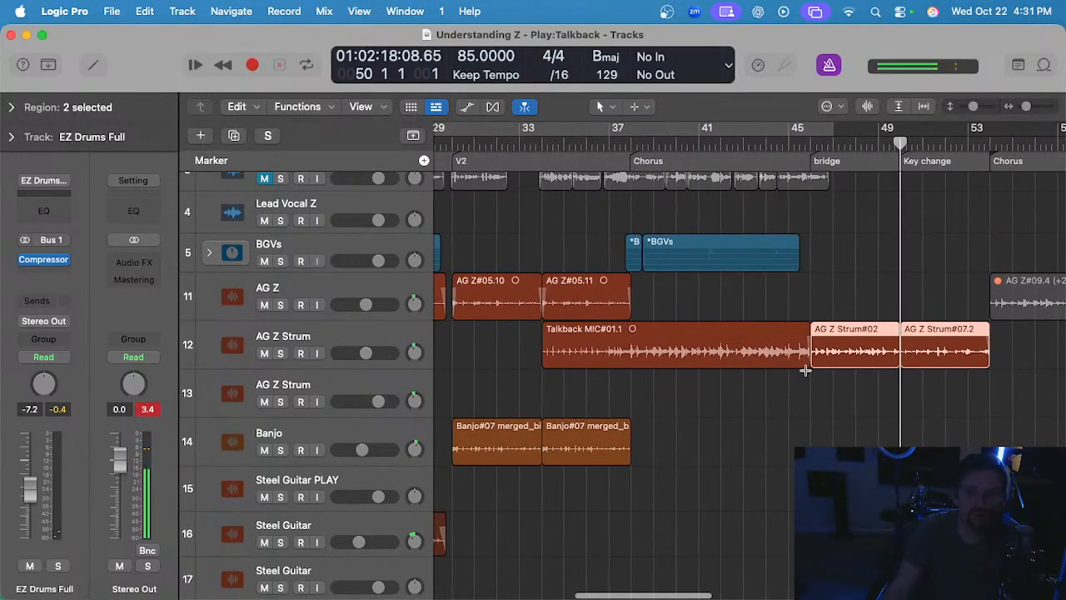
{"action": "left_click", "coordinate": [846, 396]}
- Try the Gain tool around the key change's AG Z Strum region, return to the Pointer tool, and play from bar 50
{"action": "left_click_drag", "start_coordinate": [939, 381], "coordinate": [940, 357]}
{"action": "key", "text": "t"}
{"action": "key", "text": "v"}
{"action": "left_click", "coordinate": [911, 393]}
{"action": "left_click", "coordinate": [934, 407]}
{"action": "scroll", "coordinate": [864, 381], "scroll_direction": "right", "scroll_amount": 1}
{"action": "key", "text": "t"}
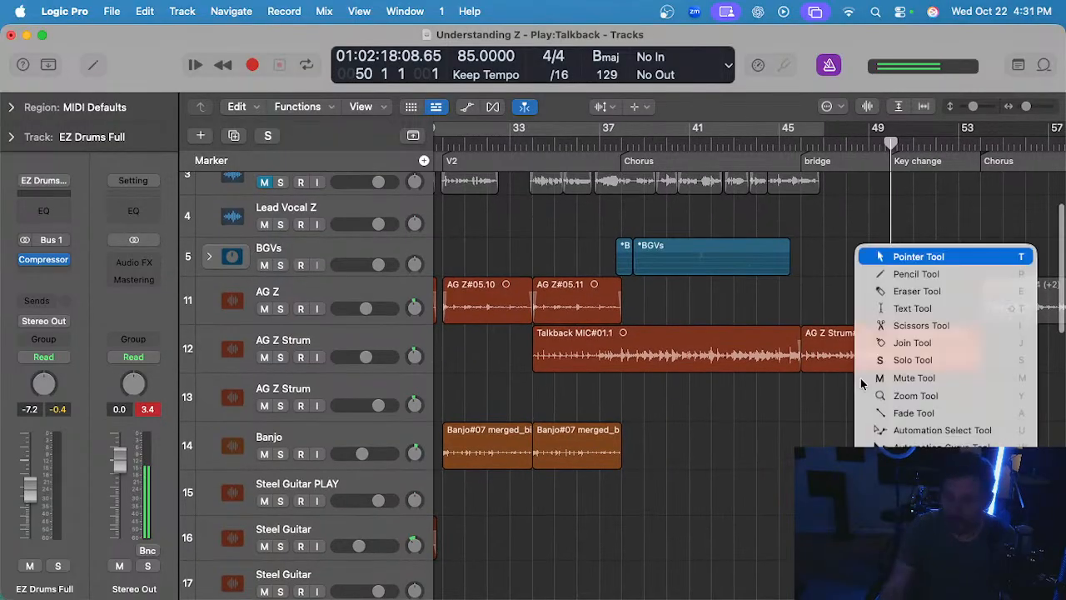
{"action": "key", "text": "t"}
{"action": "key", "text": "space"}
{"action": "scroll", "coordinate": [859, 378], "scroll_direction": "right", "scroll_amount": 1}
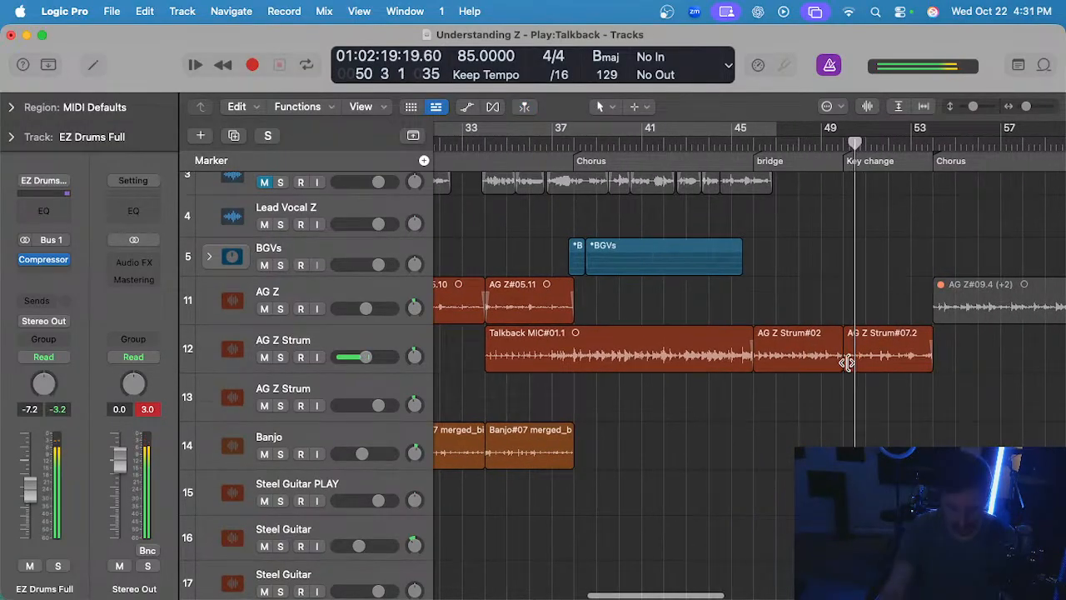
- Check the region gain of AG Z Strum#02 and AG Z Strum#07.2 with the Gain tool, and switch back to the Pointer tool
{"action": "key", "text": "t"}
{"action": "key", "text": "v"}
{"action": "left_click", "coordinate": [807, 365]}
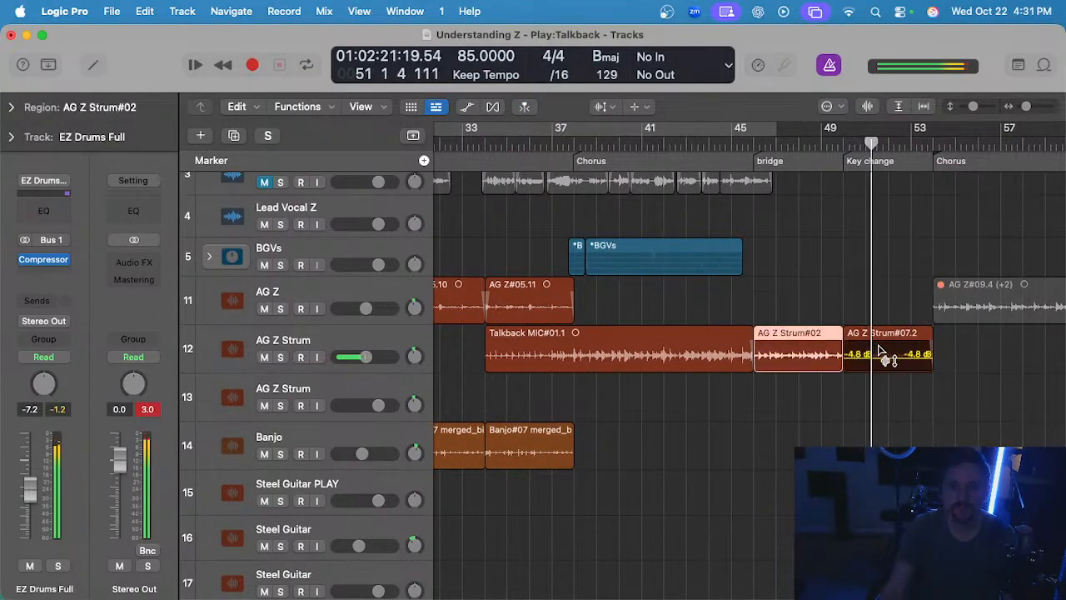
{"action": "left_click", "coordinate": [876, 361]}
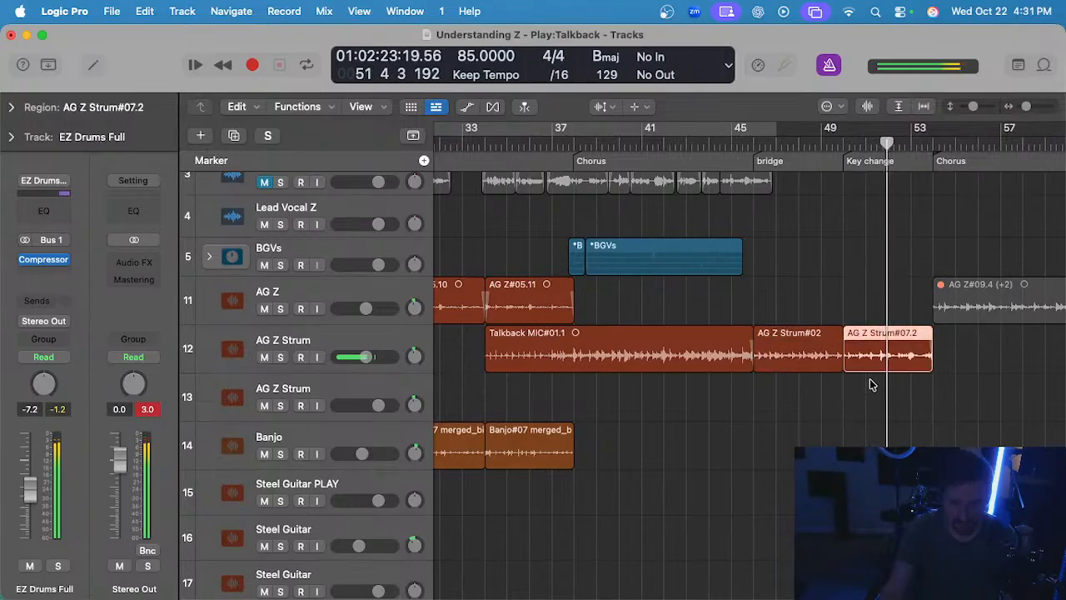
{"action": "left_click", "coordinate": [877, 390]}
{"action": "key", "text": "t"}
{"action": "key", "text": "t"}
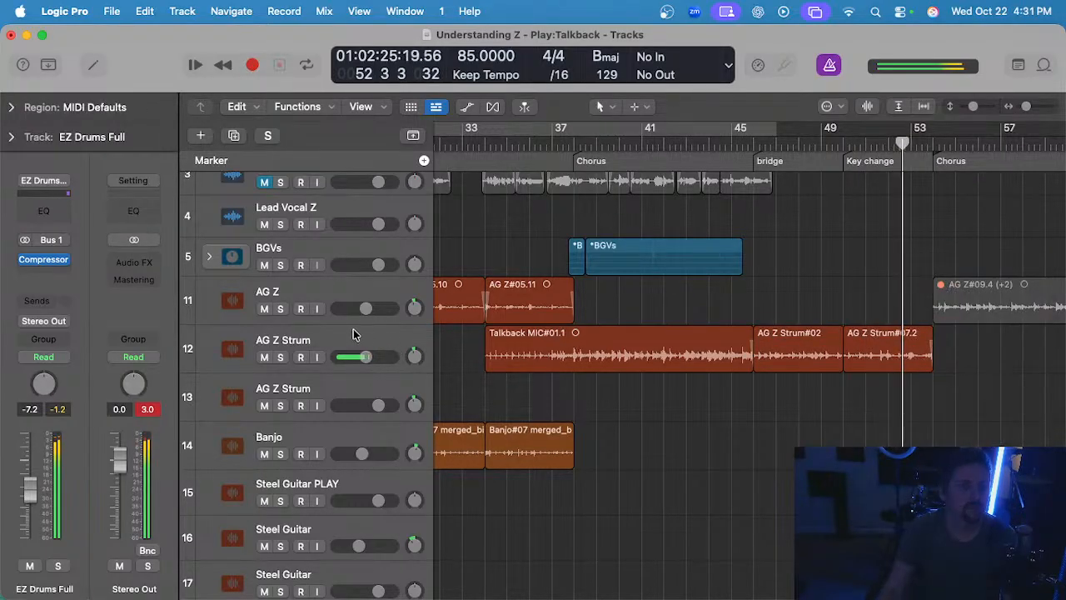
- Inspect the Compressor on the first AG Z Strum track and close its window
{"action": "left_click", "coordinate": [352, 335]}
{"action": "left_click", "coordinate": [44, 251]}
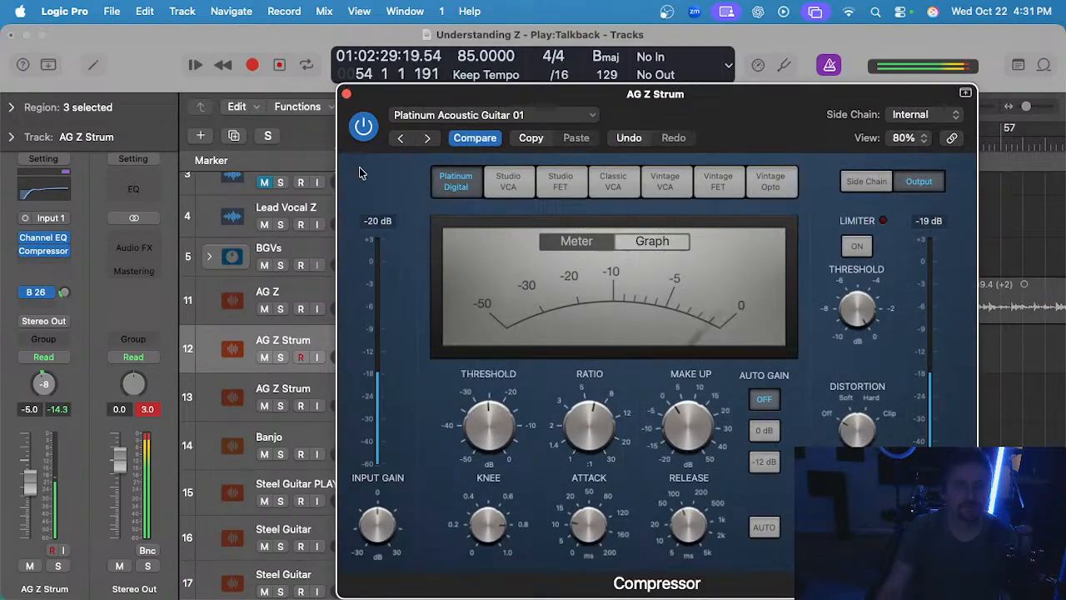
{"action": "left_click", "coordinate": [347, 93]}
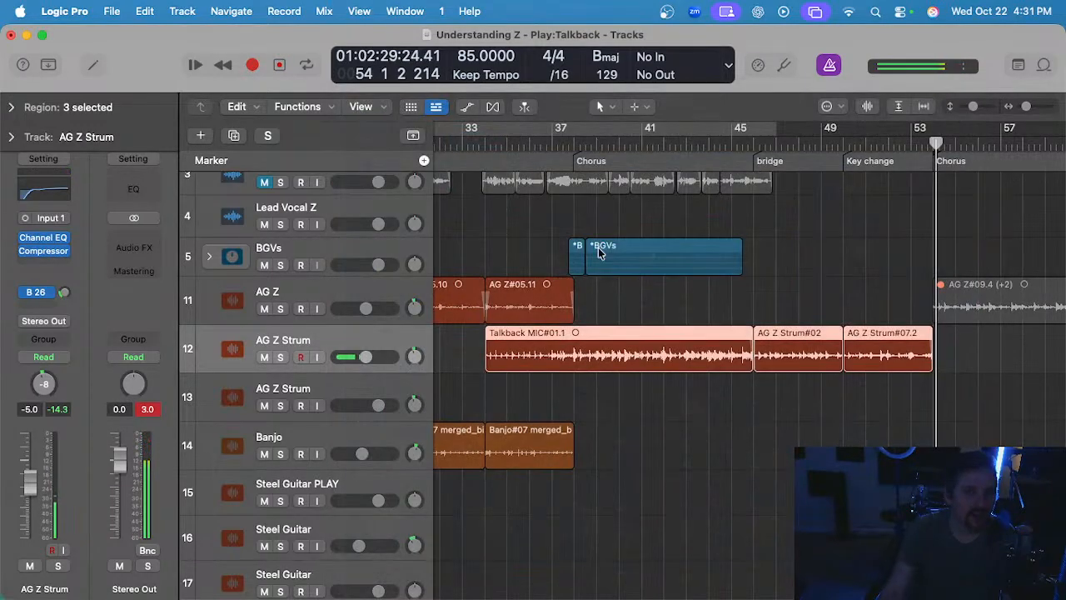
- Play the second chorus from about bar 41, solo the first AG Z Strum track, and take it off solo
{"action": "left_click", "coordinate": [655, 133]}
{"action": "key", "text": "s"}
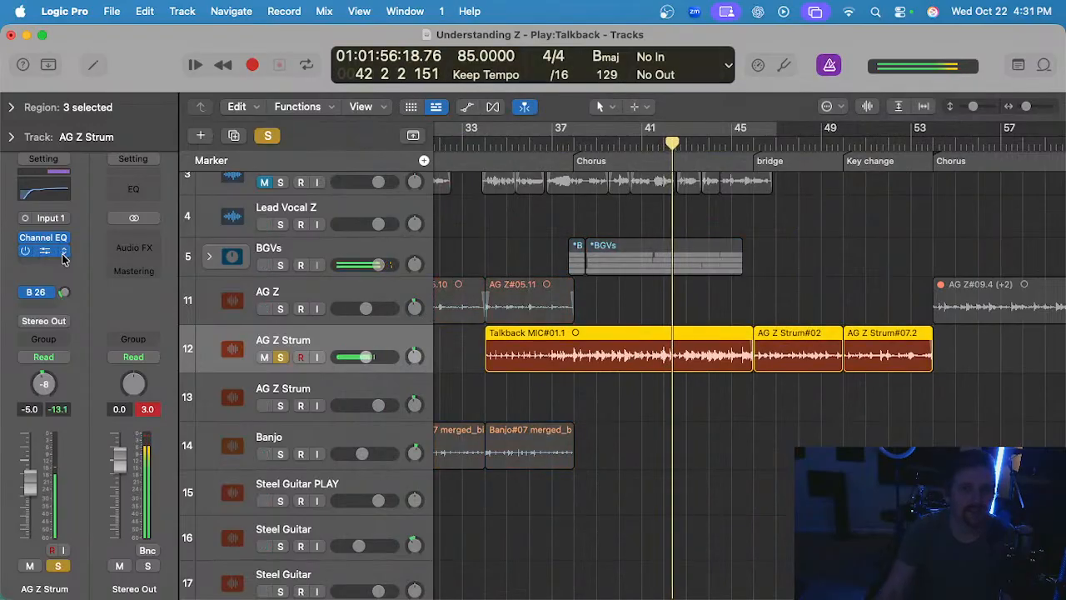
{"action": "key", "text": "s"}
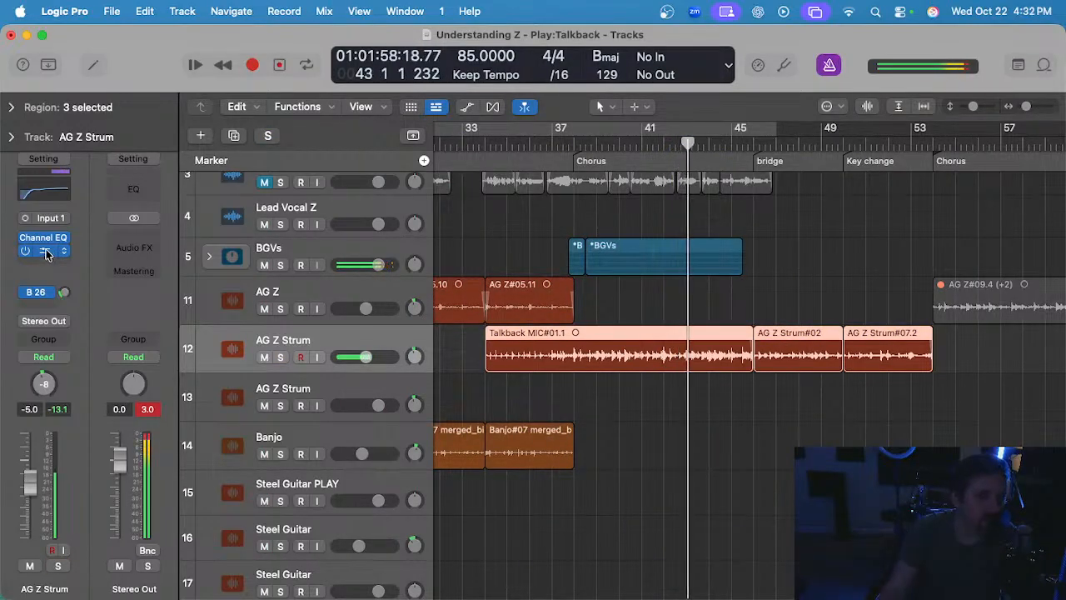
- Solo the first AG Z Strum track through the bridge and key change, check its Compressor, and take it off solo
{"action": "left_click", "coordinate": [46, 251]}
{"action": "key", "text": "s"}
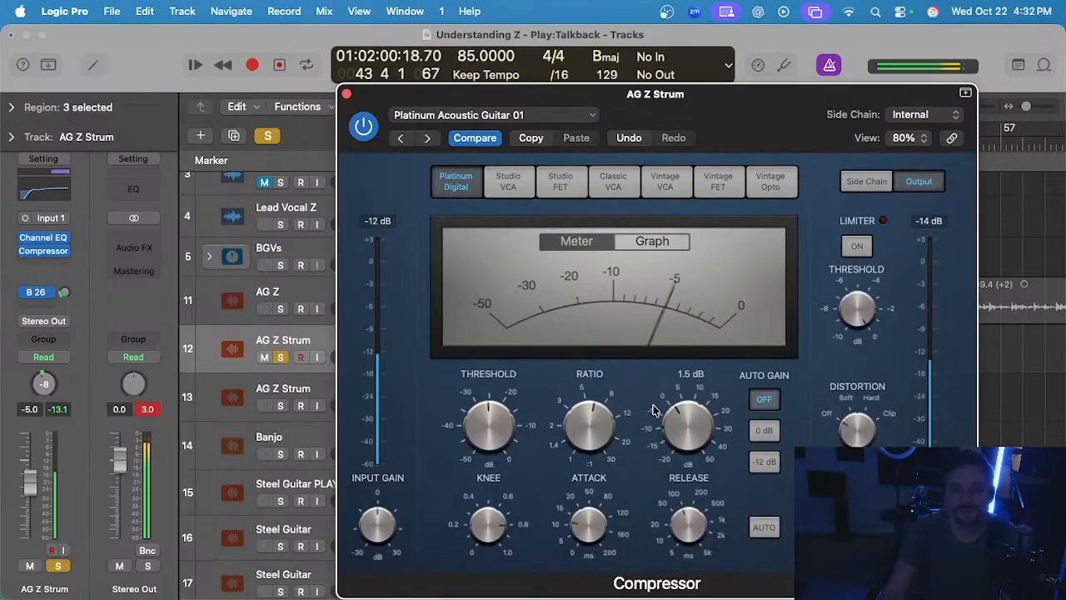
{"action": "left_click", "coordinate": [347, 95]}
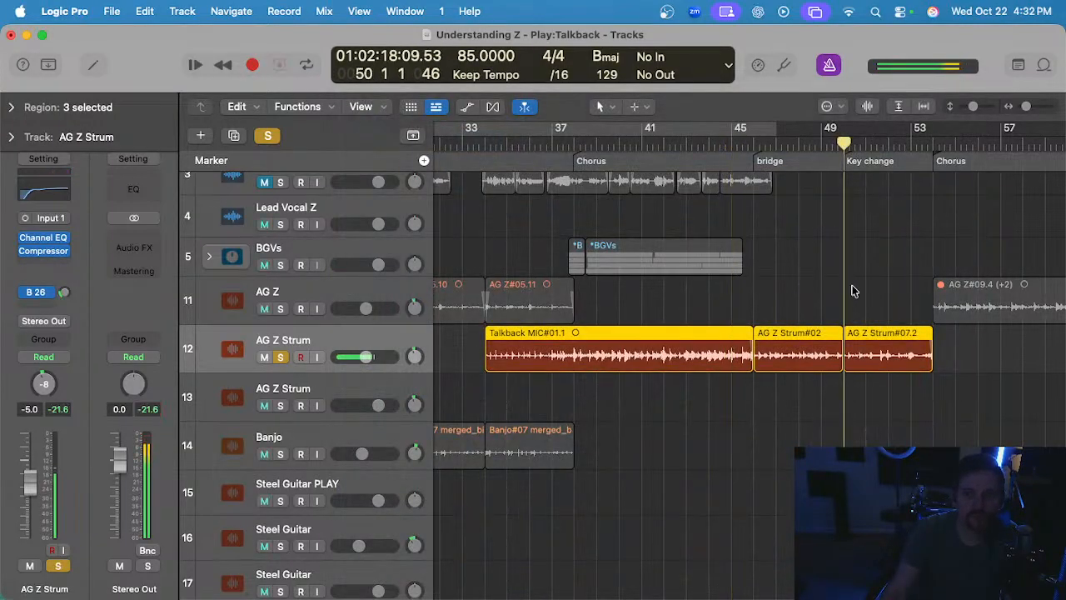
{"action": "scroll", "coordinate": [852, 296], "scroll_direction": "up", "scroll_amount": 2}
{"action": "scroll", "coordinate": [844, 296], "scroll_direction": "up", "scroll_amount": 3}
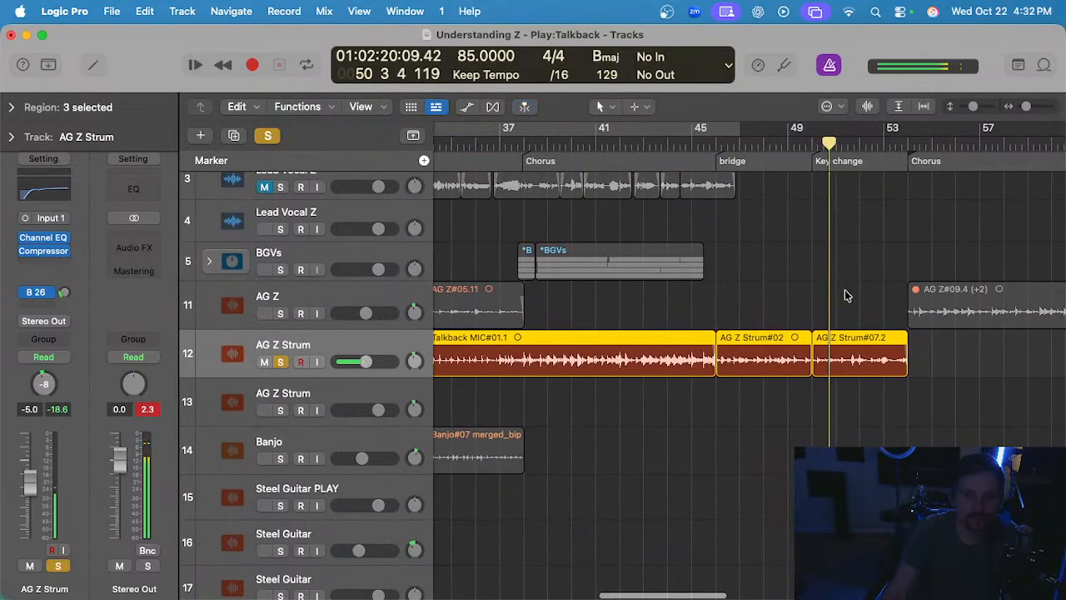
{"action": "left_click", "coordinate": [45, 251]}
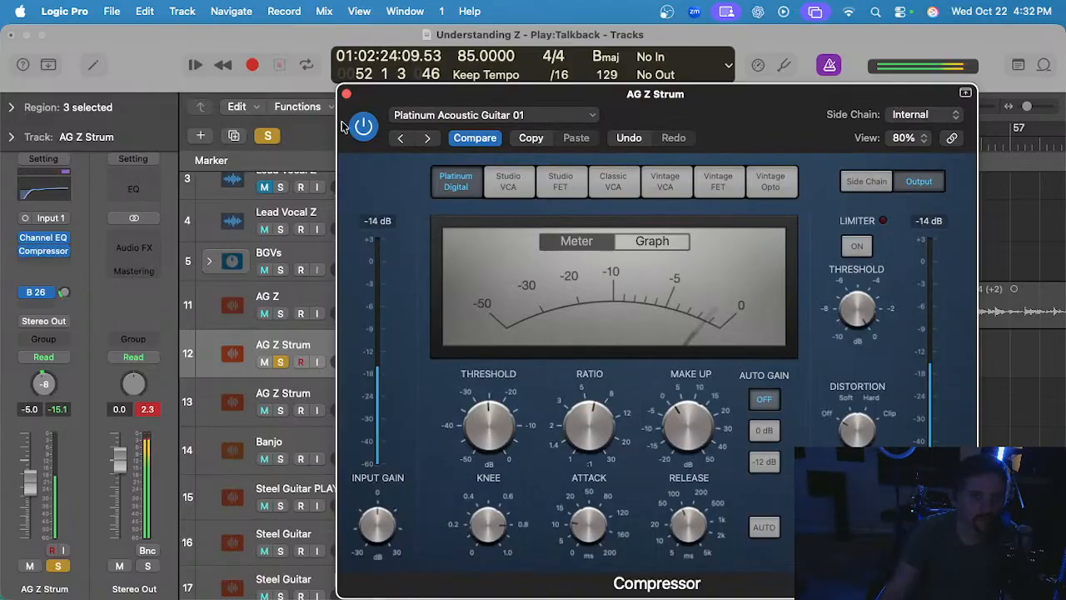
{"action": "left_click", "coordinate": [347, 94]}
{"action": "scroll", "coordinate": [658, 290], "scroll_direction": "down", "scroll_amount": 2}
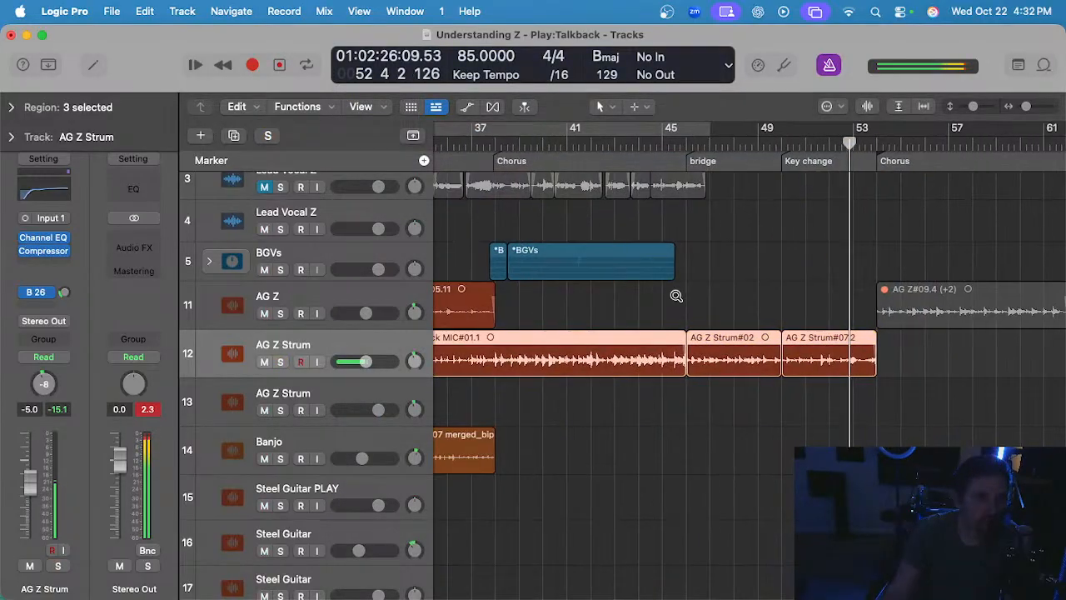
- Clear the region selection, play on through the key change into the final chorus, and stop playback
{"action": "scroll", "coordinate": [662, 299], "scroll_direction": "right", "scroll_amount": 3}
{"action": "left_click", "coordinate": [650, 268]}
{"action": "scroll", "coordinate": [650, 269], "scroll_direction": "up", "scroll_amount": 1}
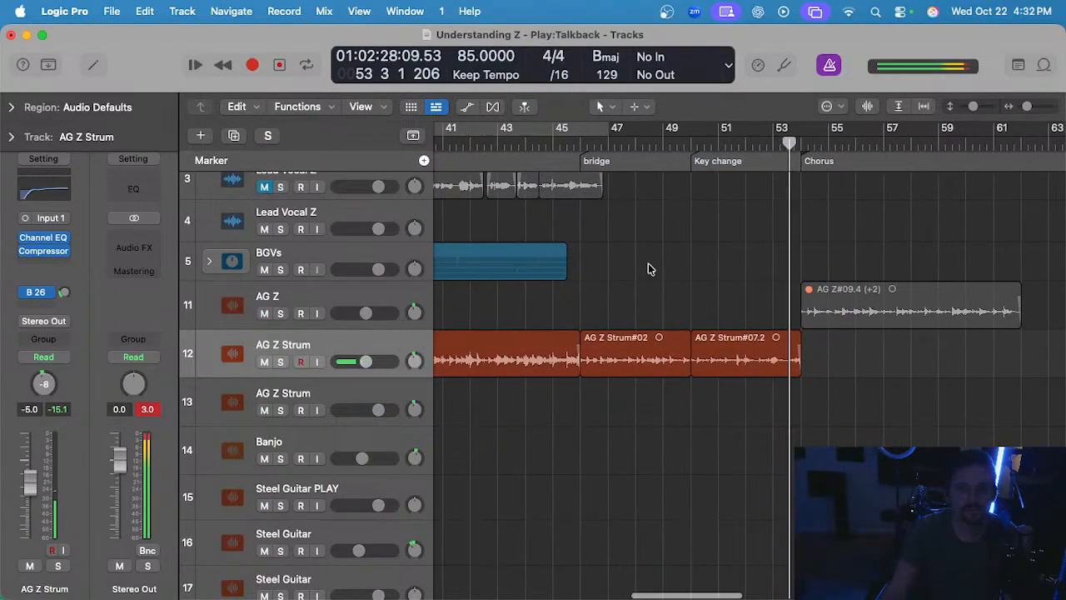
{"action": "scroll", "coordinate": [650, 268], "scroll_direction": "right", "scroll_amount": 1}
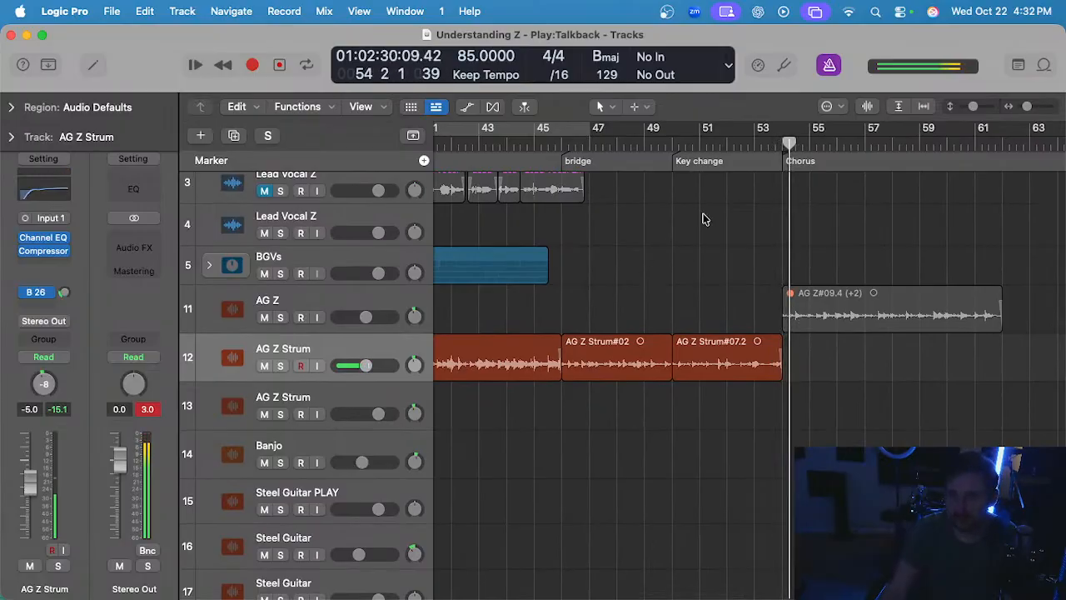
{"action": "key", "text": "space"}
{"action": "scroll", "coordinate": [680, 221], "scroll_direction": "down", "scroll_amount": 1}
{"action": "scroll", "coordinate": [678, 219], "scroll_direction": "down", "scroll_amount": 1}
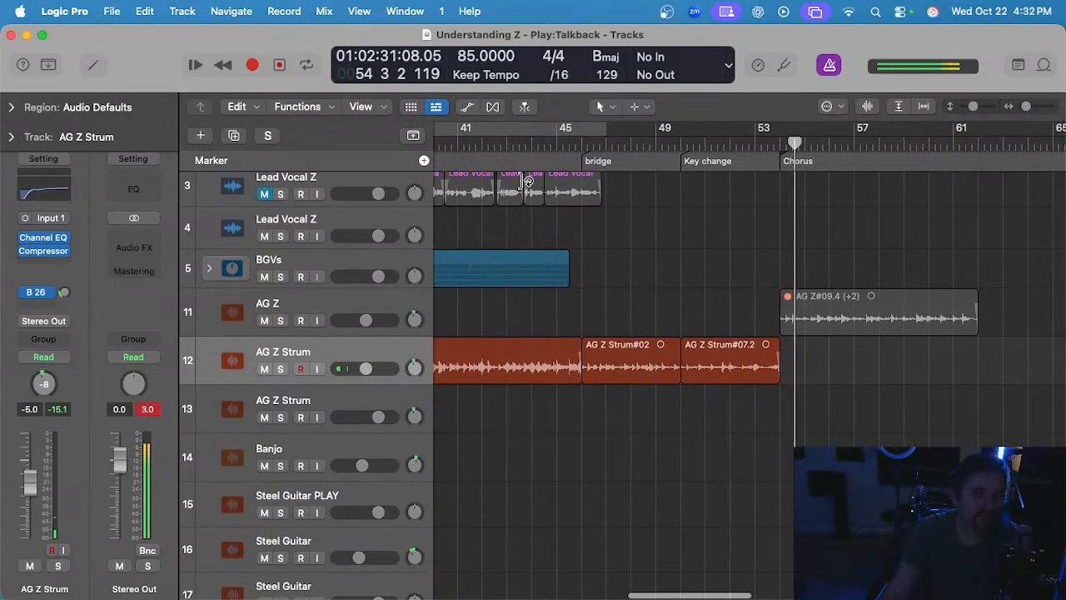
- Move the playhead to the start of the bridge at bar 46 and save the project
{"action": "scroll", "coordinate": [531, 185], "scroll_direction": "up", "scroll_amount": 3}
{"action": "left_click", "coordinate": [580, 144]}
{"action": "scroll", "coordinate": [573, 362], "scroll_direction": "down", "scroll_amount": 5}
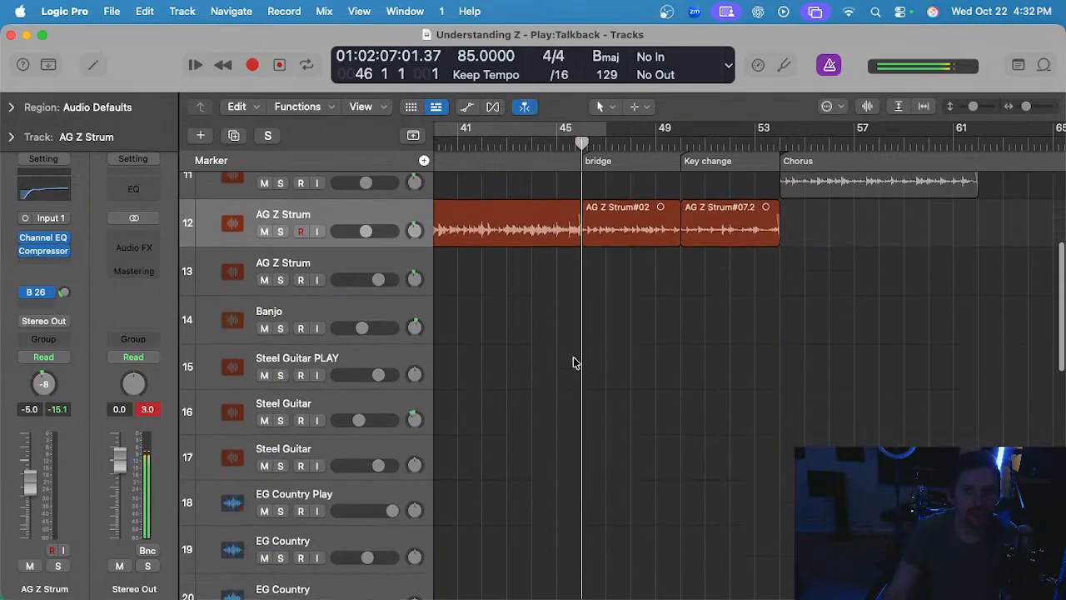
{"action": "scroll", "coordinate": [596, 358], "scroll_direction": "down", "scroll_amount": 2}
{"action": "scroll", "coordinate": [597, 361], "scroll_direction": "left", "scroll_amount": 3}
{"action": "scroll", "coordinate": [601, 353], "scroll_direction": "right", "scroll_amount": 1}
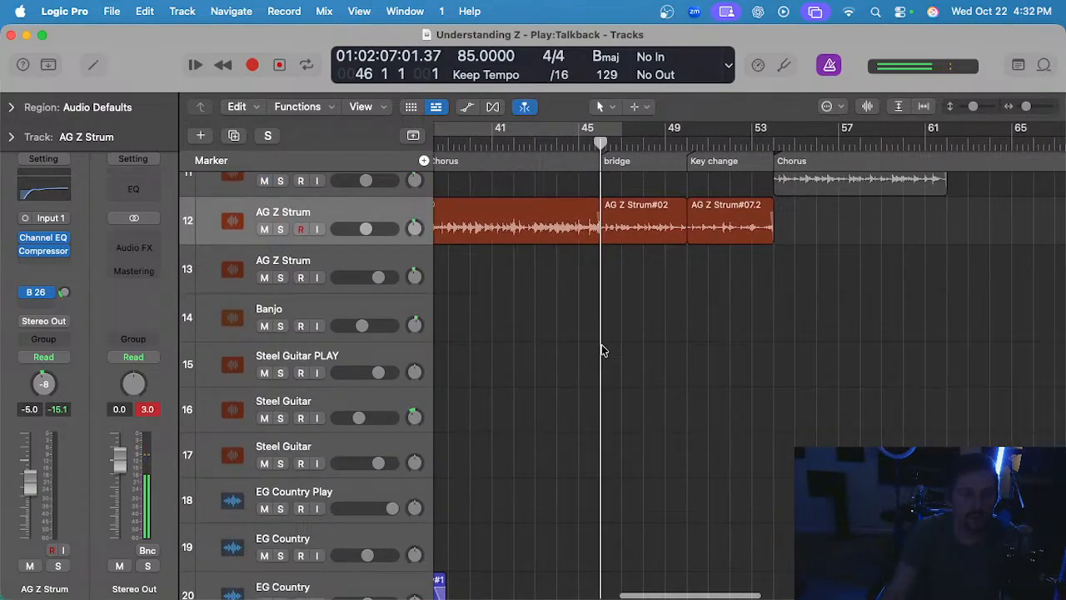
{"action": "scroll", "coordinate": [602, 347], "scroll_direction": "down", "scroll_amount": 1}
{"action": "key", "text": "super+s"}
- Expand the Gary's Loops stack and unmute the two 01 Banjo Bridge regions in the bridge and key change
{"action": "scroll", "coordinate": [600, 343], "scroll_direction": "left", "scroll_amount": 2}
{"action": "scroll", "coordinate": [600, 343], "scroll_direction": "down", "scroll_amount": 15}
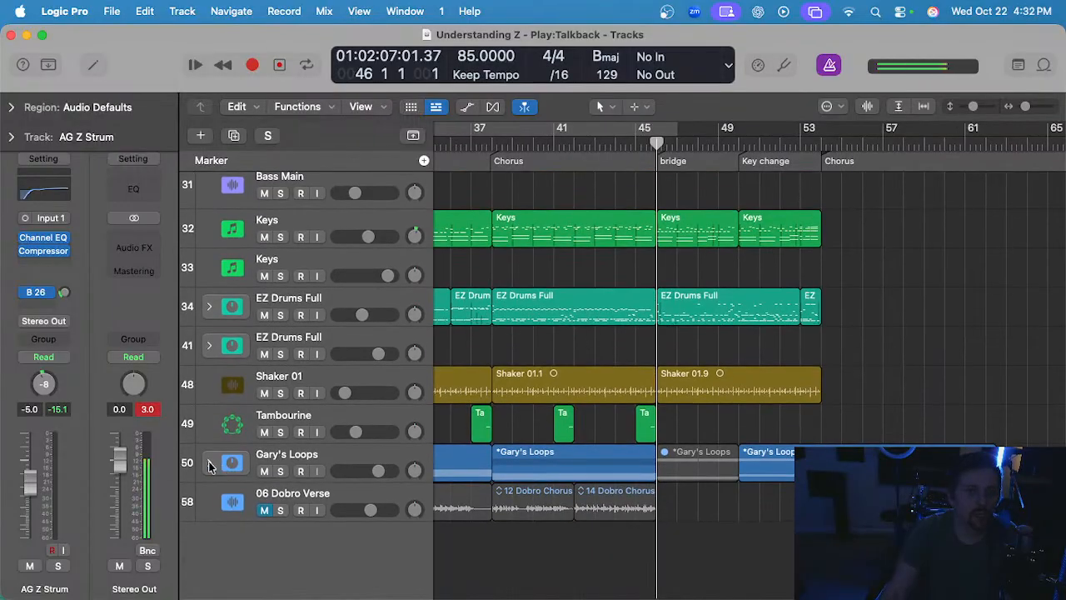
{"action": "left_click", "coordinate": [210, 465]}
{"action": "scroll", "coordinate": [560, 387], "scroll_direction": "down", "scroll_amount": 2}
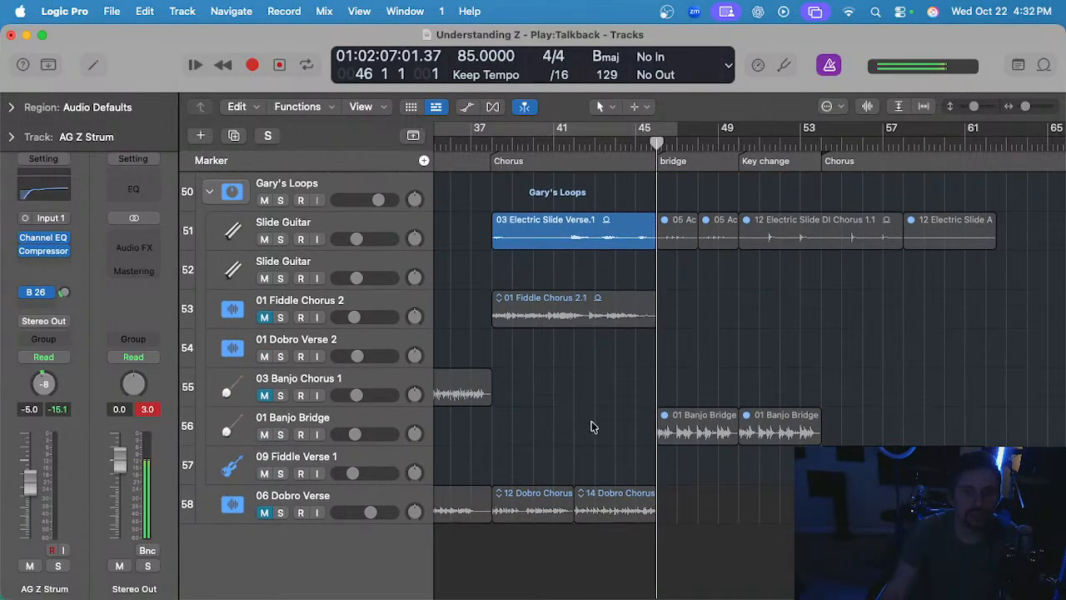
{"action": "left_click_drag", "start_coordinate": [591, 426], "coordinate": [783, 431]}
{"action": "key", "text": "ctrl+m"}
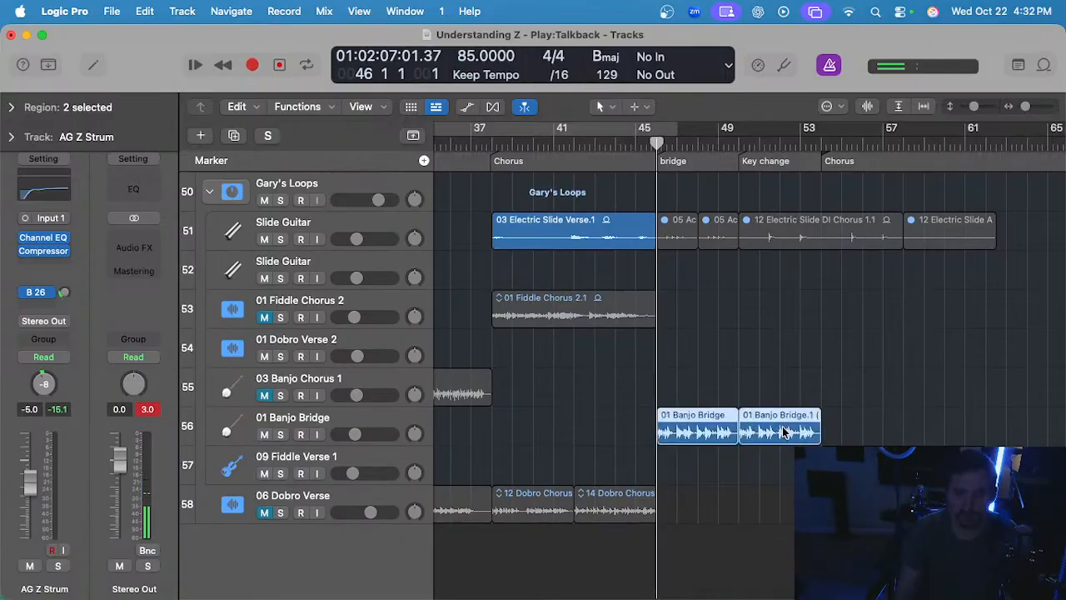
- Play the bridge from bar 46 with the 01 Banjo Bridge track soloed, take it off solo, and clear the region selection
{"action": "key", "text": "space"}
{"action": "left_click", "coordinate": [342, 423]}
{"action": "key", "text": "s"}
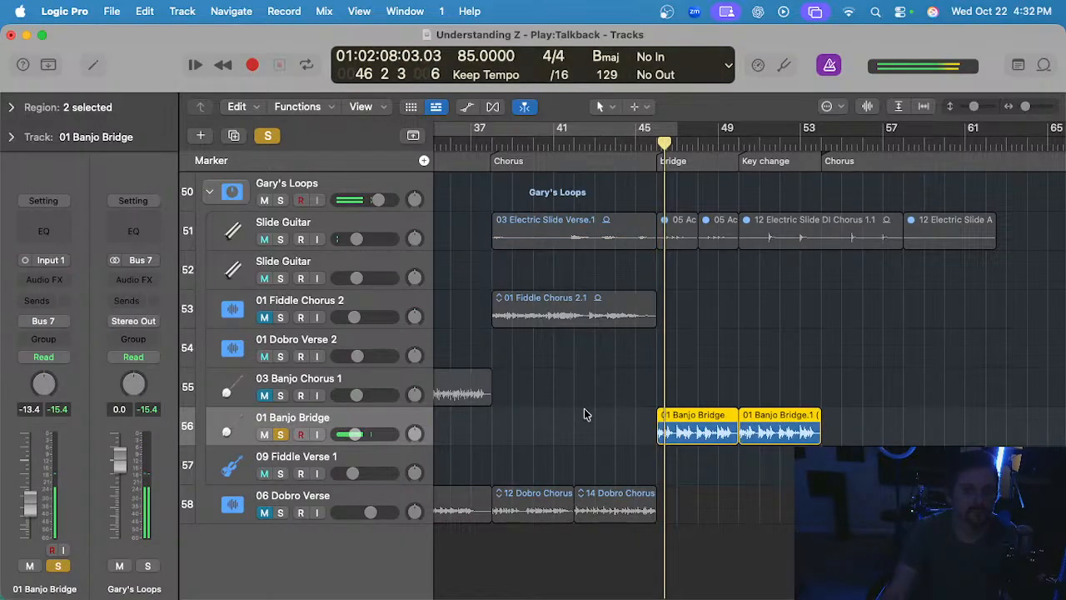
{"action": "scroll", "coordinate": [586, 413], "scroll_direction": "up", "scroll_amount": 1}
{"action": "scroll", "coordinate": [584, 413], "scroll_direction": "up", "scroll_amount": 2}
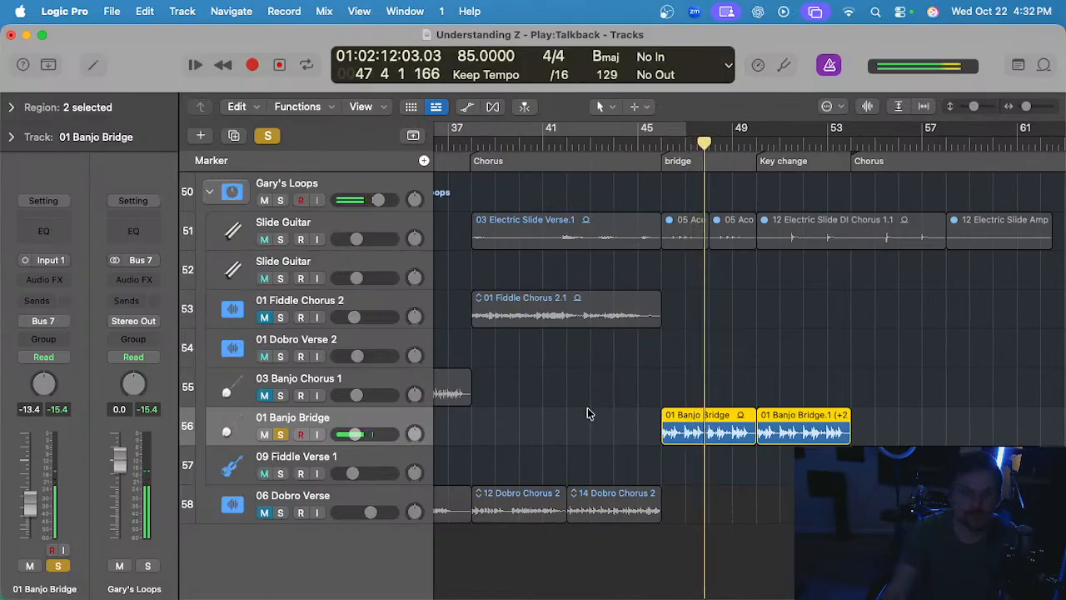
{"action": "key", "text": "s"}
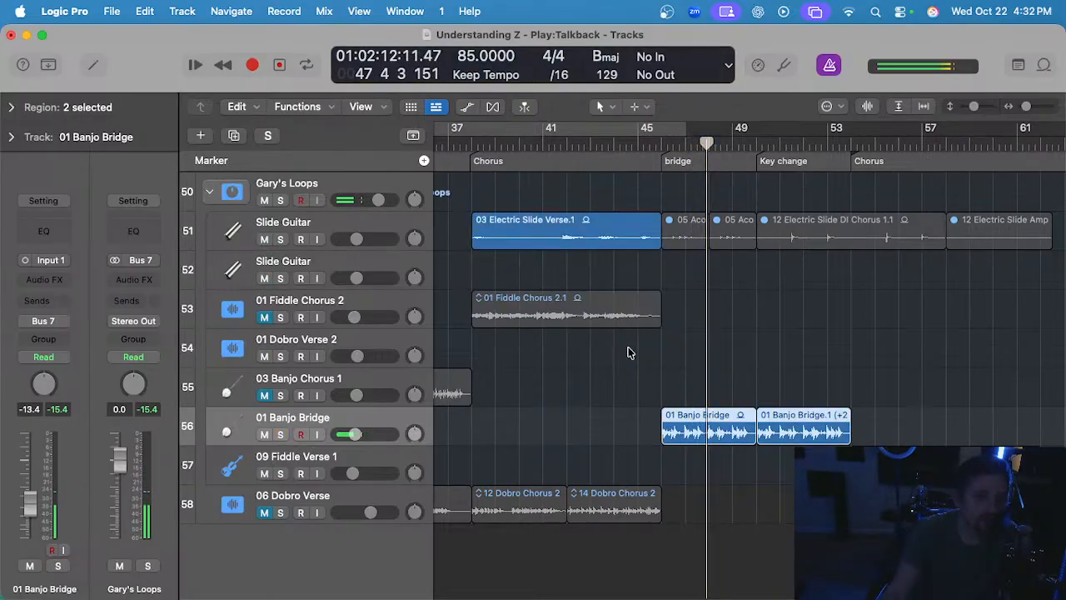
{"action": "left_click", "coordinate": [643, 400]}
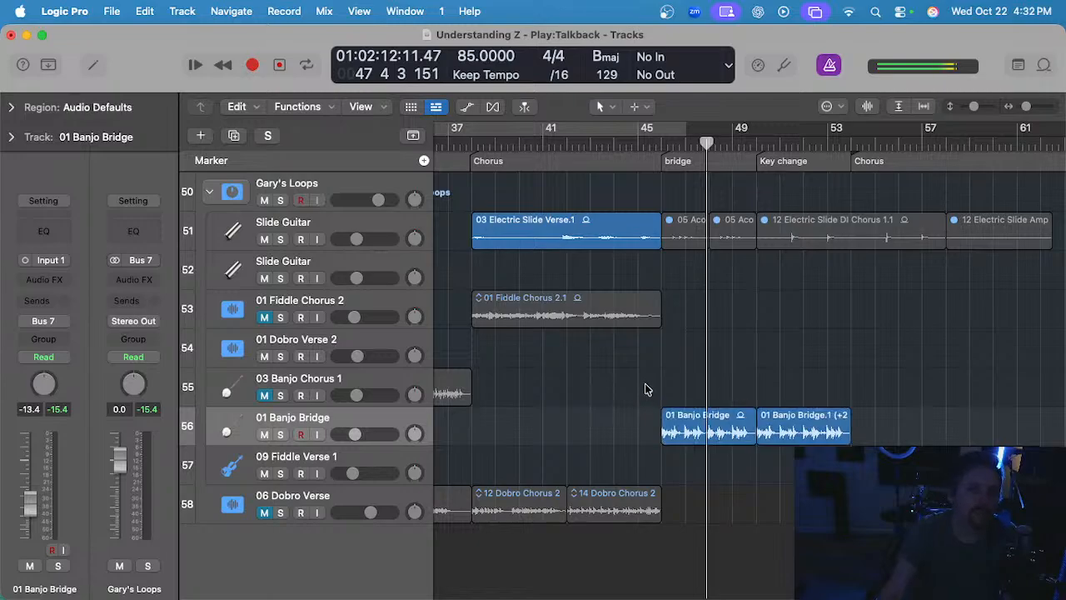
- Listen to the rest of the bridge with the banjo loop, and mute the 01 Banjo Bridge track
{"action": "scroll", "coordinate": [642, 388], "scroll_direction": "right", "scroll_amount": 2}
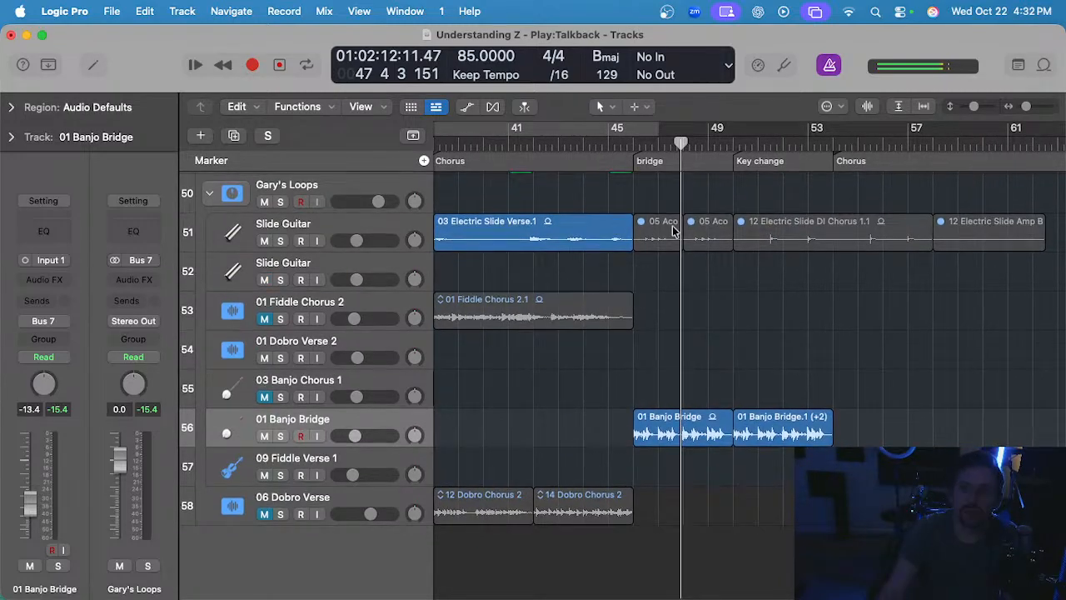
{"action": "key", "text": "space"}
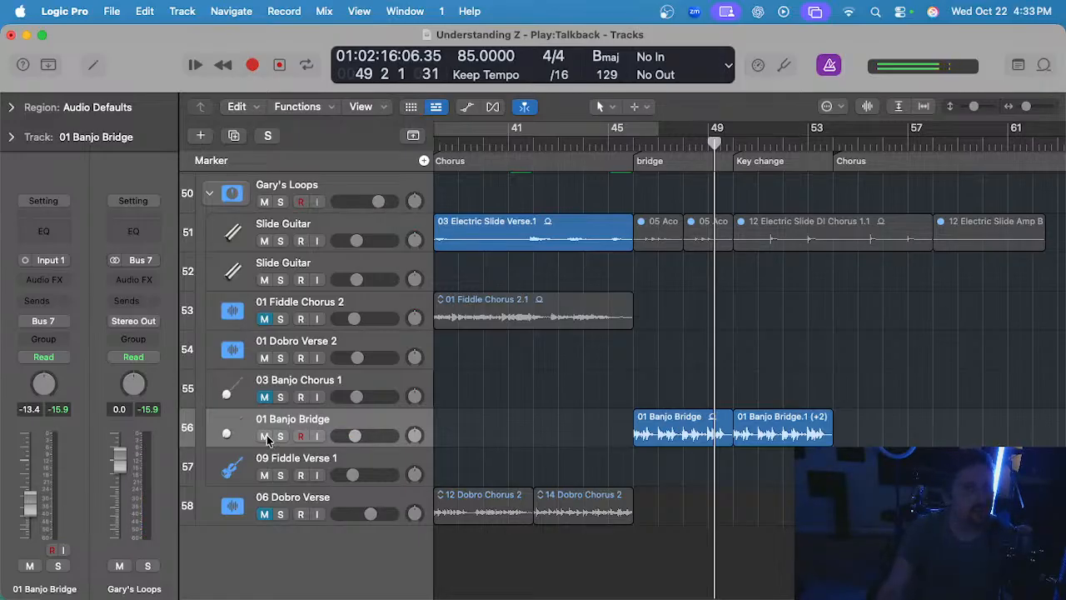
{"action": "scroll", "coordinate": [433, 394], "scroll_direction": "down", "scroll_amount": 2}
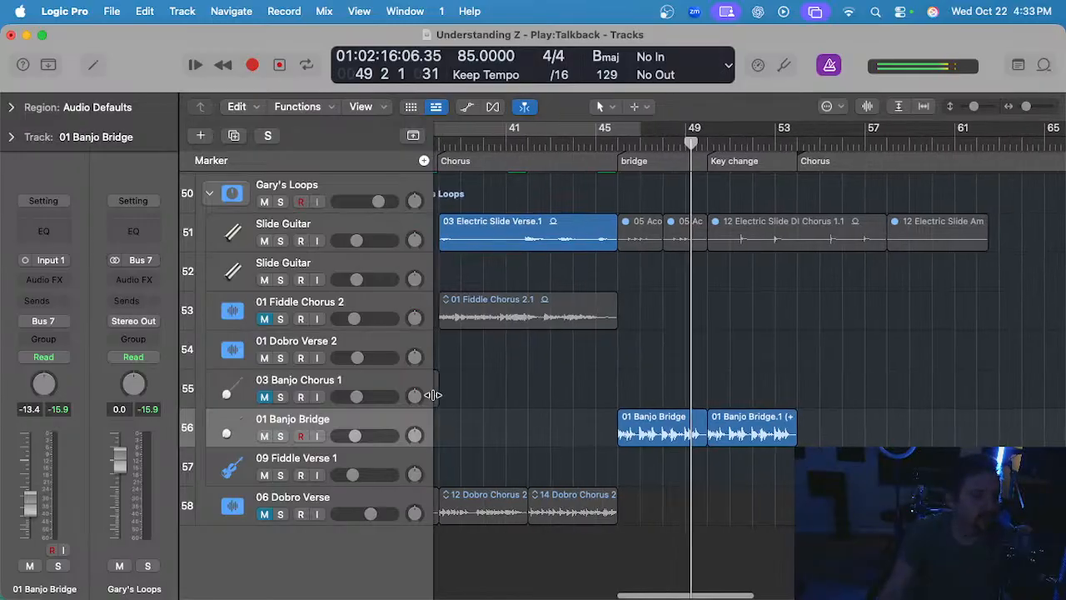
{"action": "left_click", "coordinate": [265, 436]}
{"action": "left_click", "coordinate": [264, 437]}
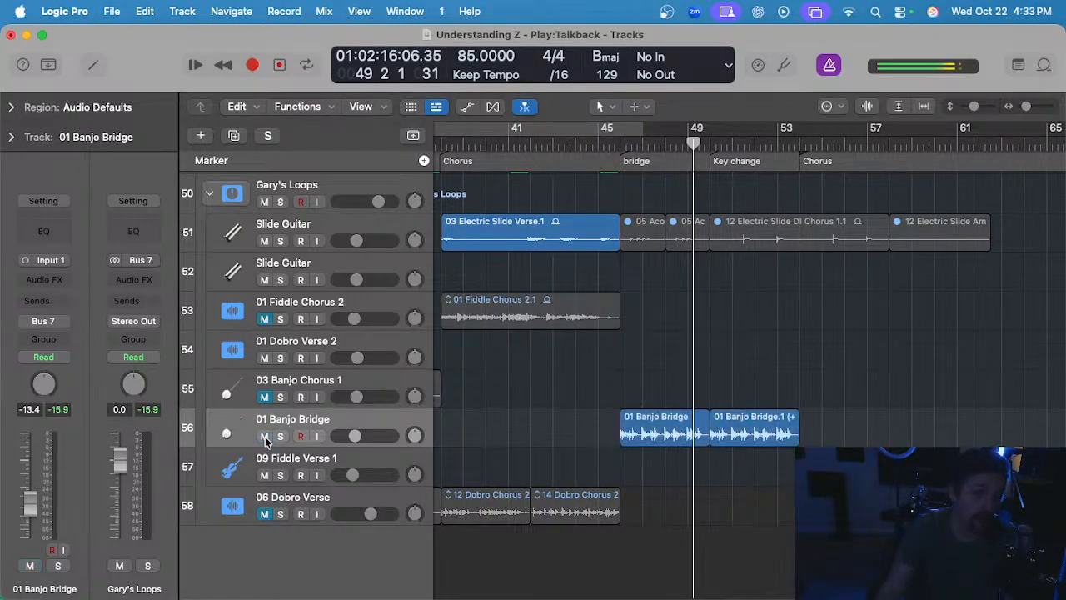
{"action": "left_click", "coordinate": [265, 436]}
- Select the Banjo track and place the playhead at bar 44, shortly before the bridge
{"action": "scroll", "coordinate": [377, 439], "scroll_direction": "up", "scroll_amount": 10}
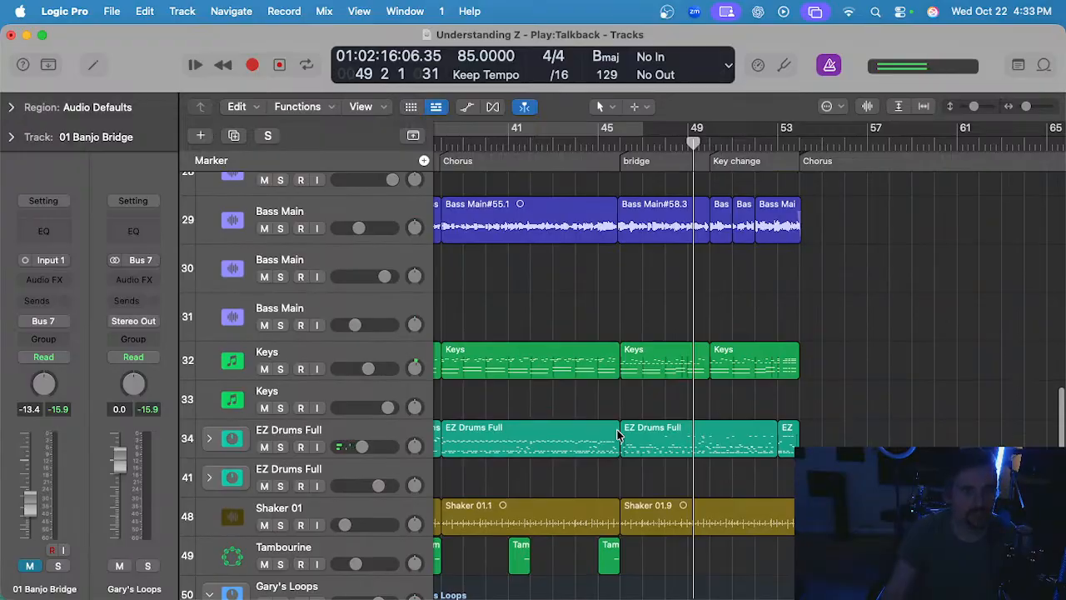
{"action": "scroll", "coordinate": [616, 426], "scroll_direction": "up", "scroll_amount": 8}
{"action": "scroll", "coordinate": [604, 428], "scroll_direction": "up", "scroll_amount": 2}
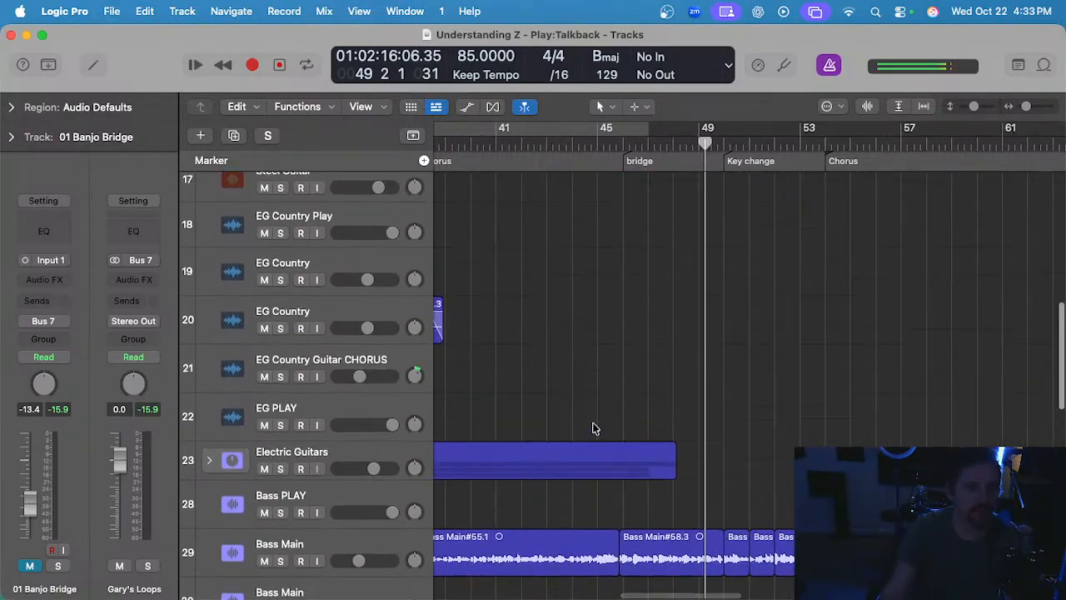
{"action": "scroll", "coordinate": [595, 429], "scroll_direction": "up", "scroll_amount": 6}
{"action": "scroll", "coordinate": [594, 430], "scroll_direction": "left", "scroll_amount": 1}
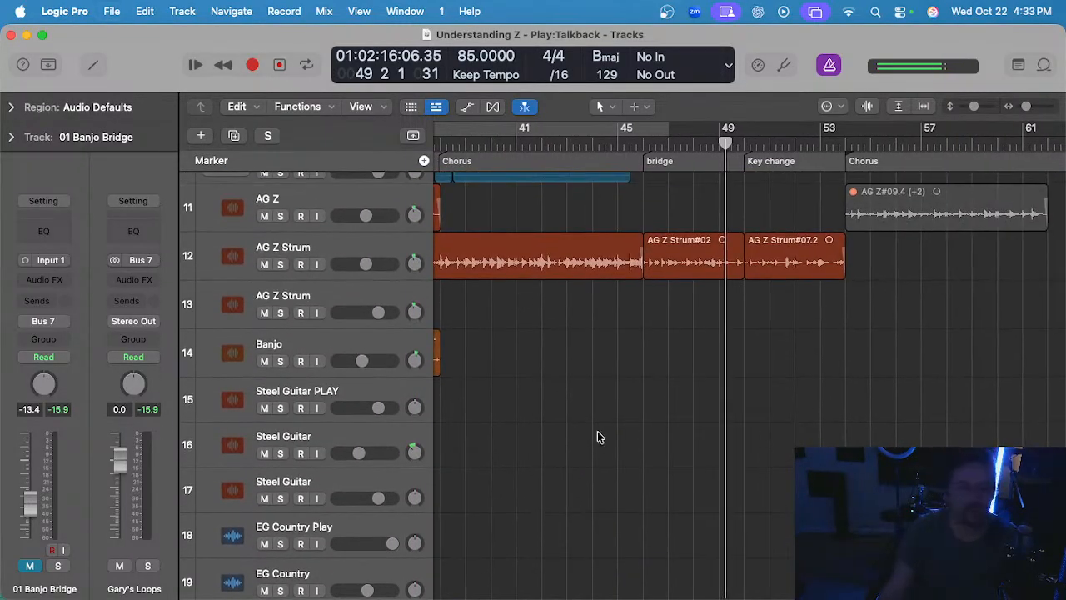
{"action": "scroll", "coordinate": [594, 430], "scroll_direction": "up", "scroll_amount": 5}
{"action": "scroll", "coordinate": [595, 430], "scroll_direction": "down", "scroll_amount": 4}
{"action": "left_click", "coordinate": [377, 407]}
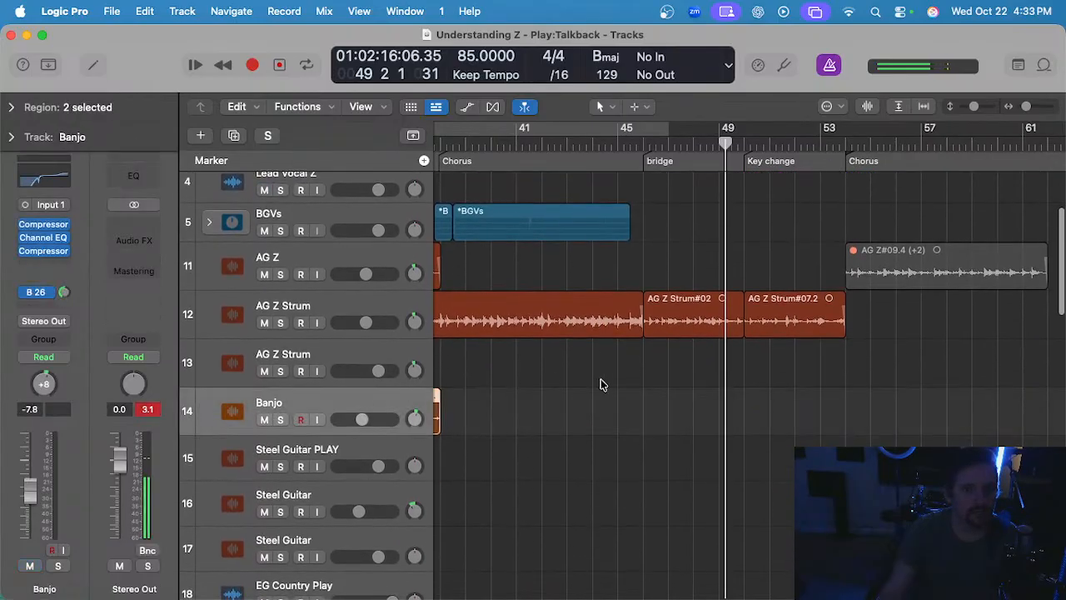
{"action": "scroll", "coordinate": [603, 383], "scroll_direction": "up", "scroll_amount": 2}
{"action": "left_click_drag", "start_coordinate": [618, 140], "coordinate": [589, 144]}
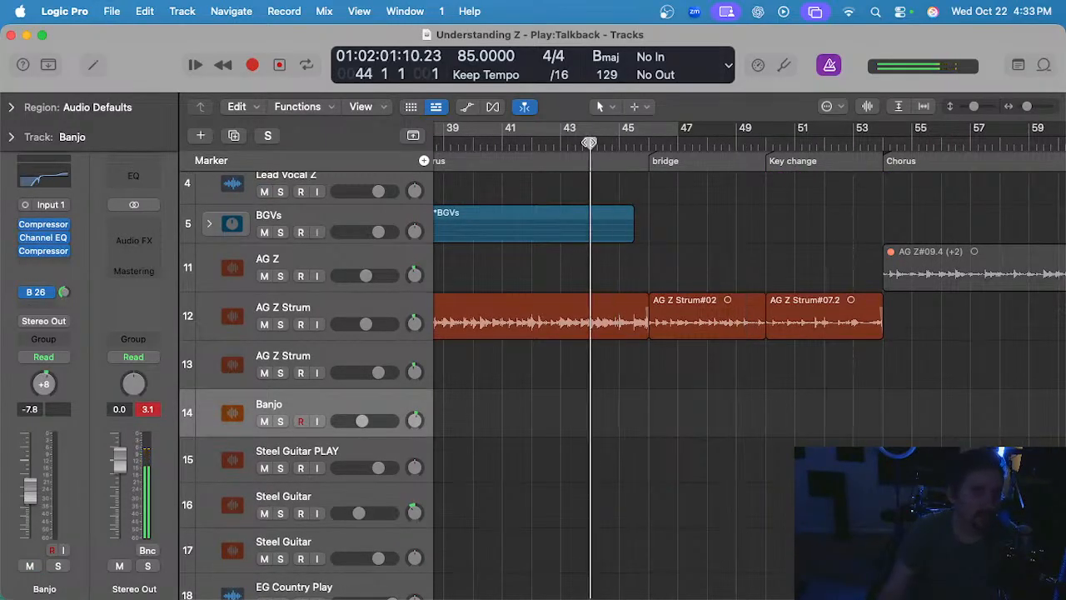
- Play from bar 44 through the bridge into the key change to rehearse the banjo part, and stop
{"action": "scroll", "coordinate": [604, 377], "scroll_direction": "up", "scroll_amount": 2}
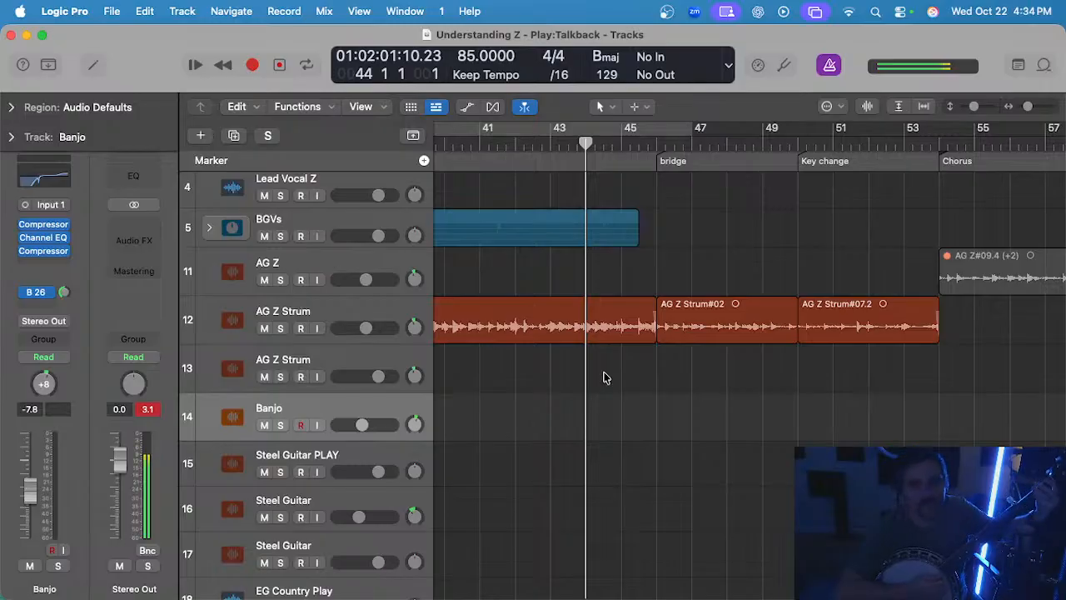
{"action": "key", "text": "space"}
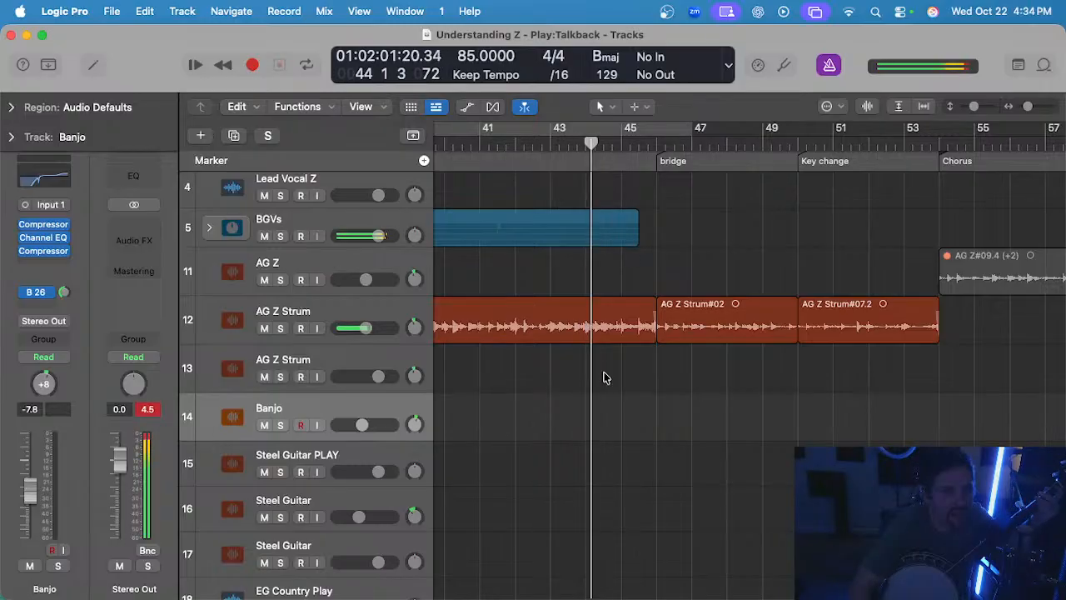
{"action": "scroll", "coordinate": [605, 377], "scroll_direction": "up", "scroll_amount": 5}
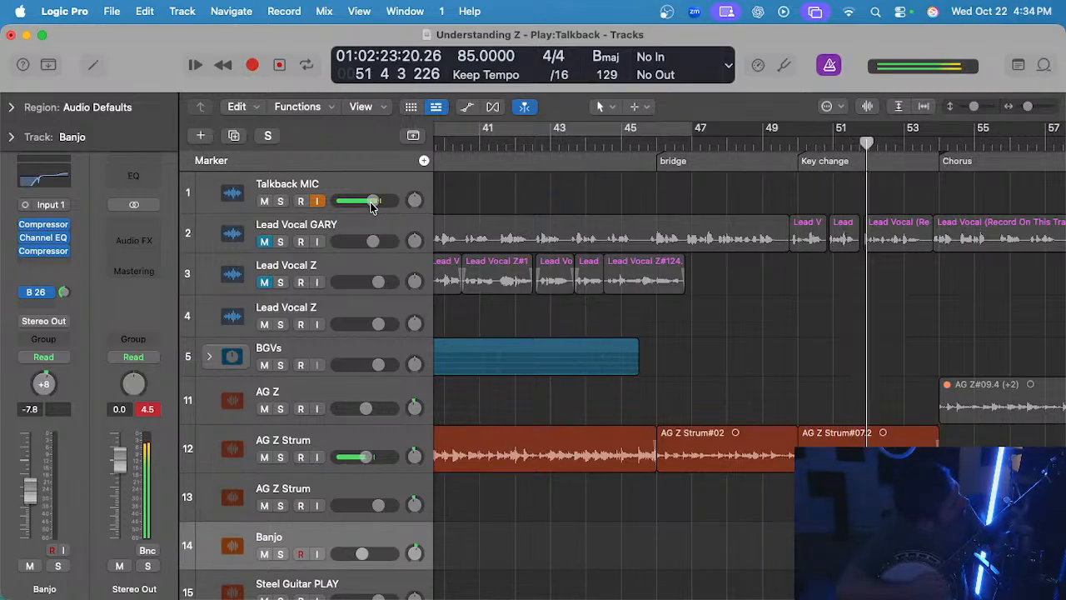
{"action": "key", "text": "space"}
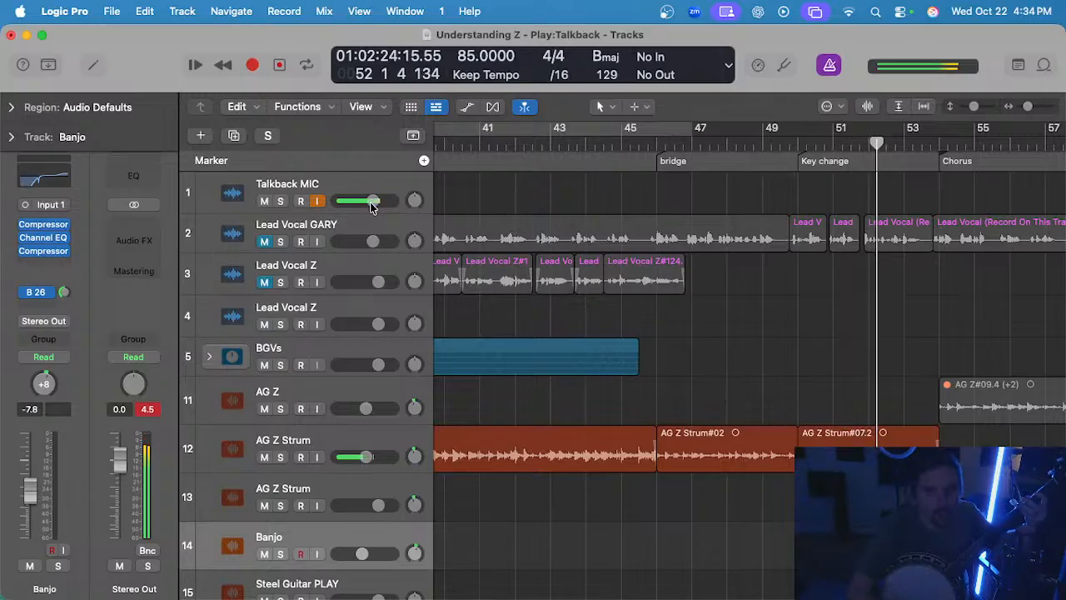
- Play from bar 45 through the bridge into the key change, stop, and select the Talkback MIC track
{"action": "left_click", "coordinate": [658, 145]}
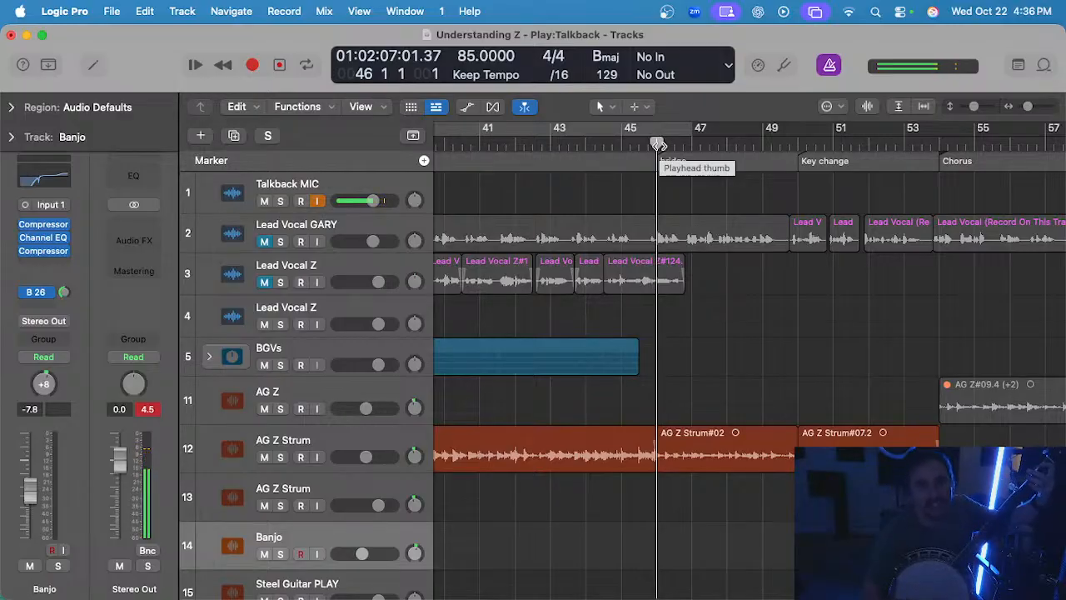
{"action": "left_click", "coordinate": [621, 146]}
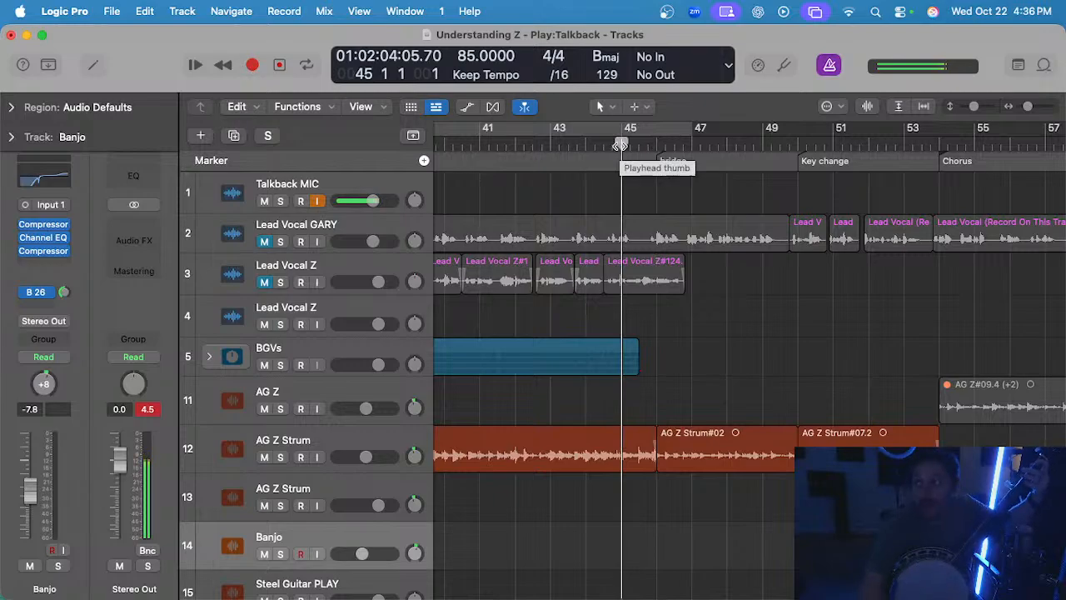
{"action": "key", "text": "space"}
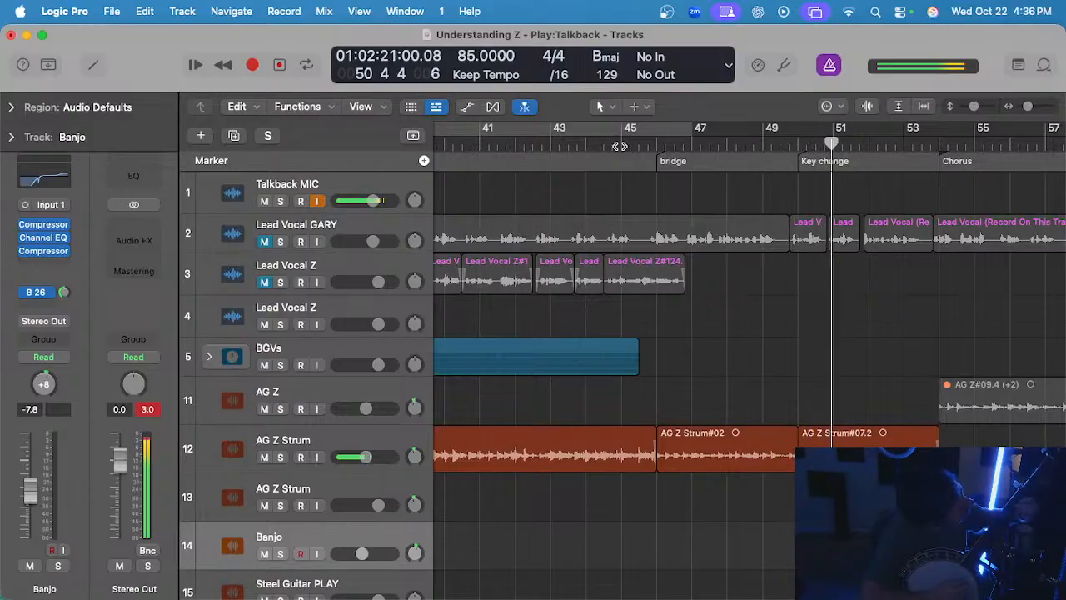
{"action": "key", "text": "space"}
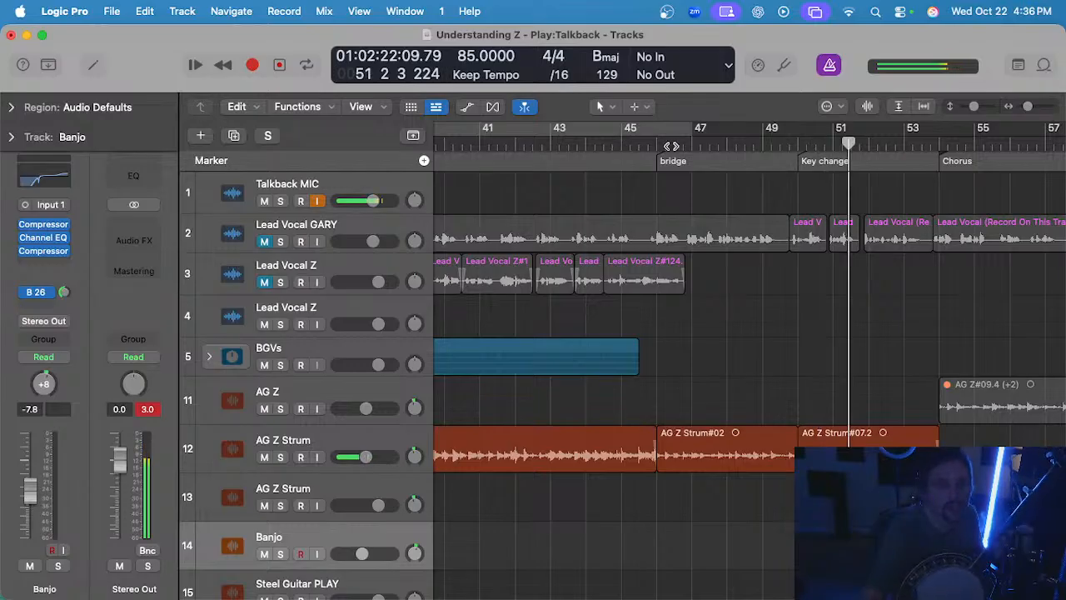
{"action": "left_click", "coordinate": [321, 173]}
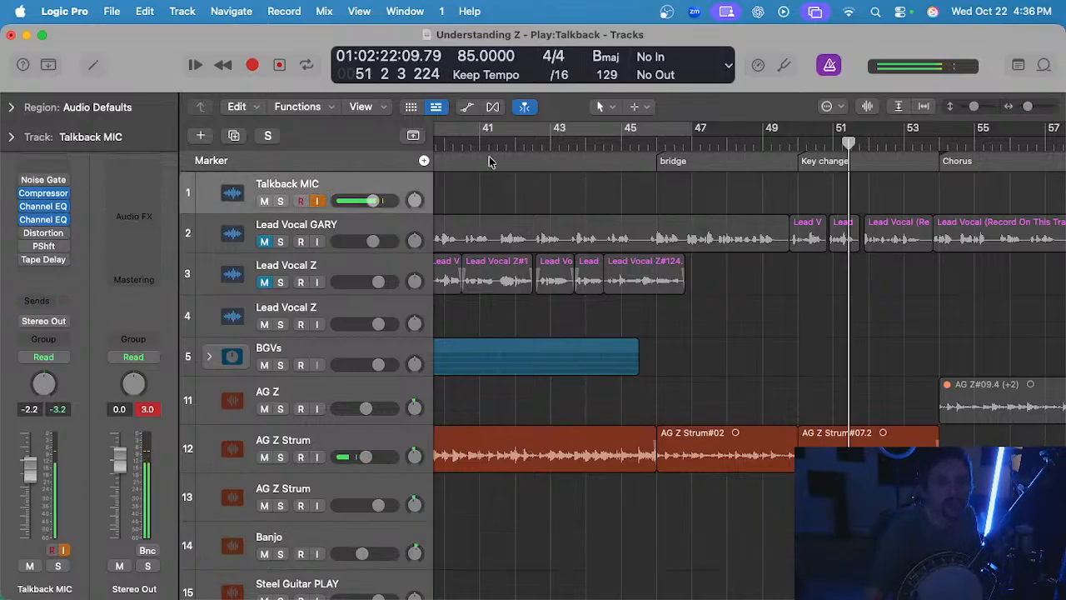
- Check the banjo's tuning with the Tuner, and play from bar 45 through the bridge to rehearse the part
{"action": "left_click", "coordinate": [784, 66]}
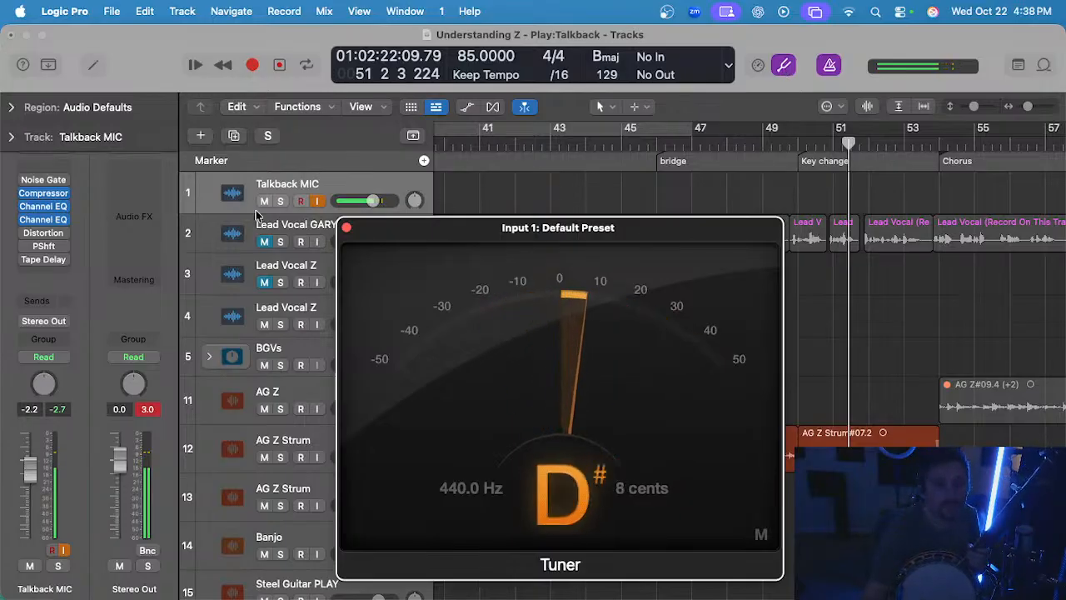
{"action": "left_click", "coordinate": [347, 228]}
{"action": "scroll", "coordinate": [566, 286], "scroll_direction": "down", "scroll_amount": 3}
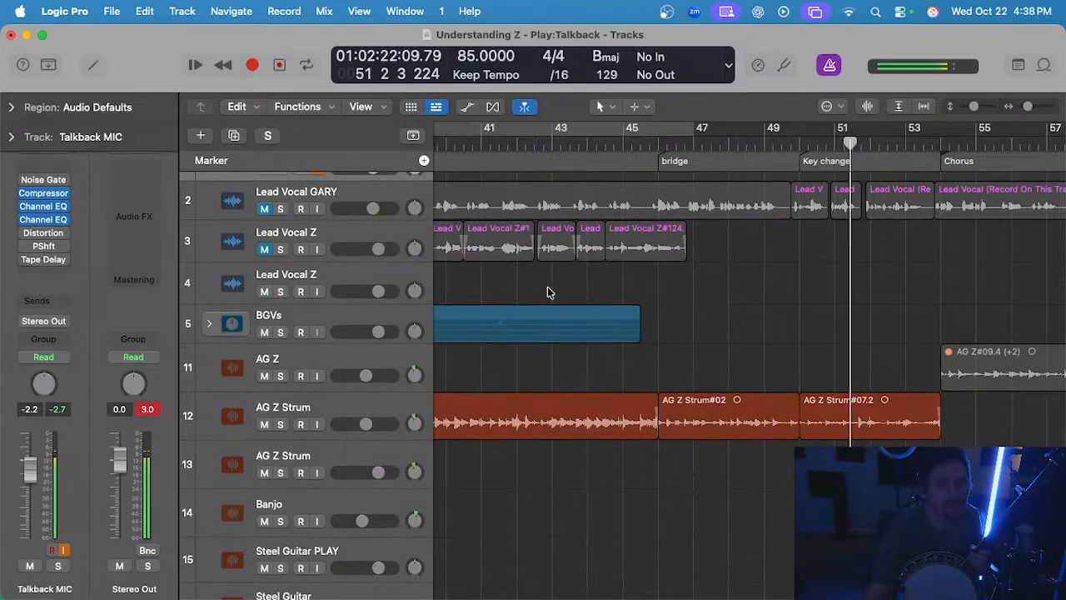
{"action": "left_click", "coordinate": [621, 143]}
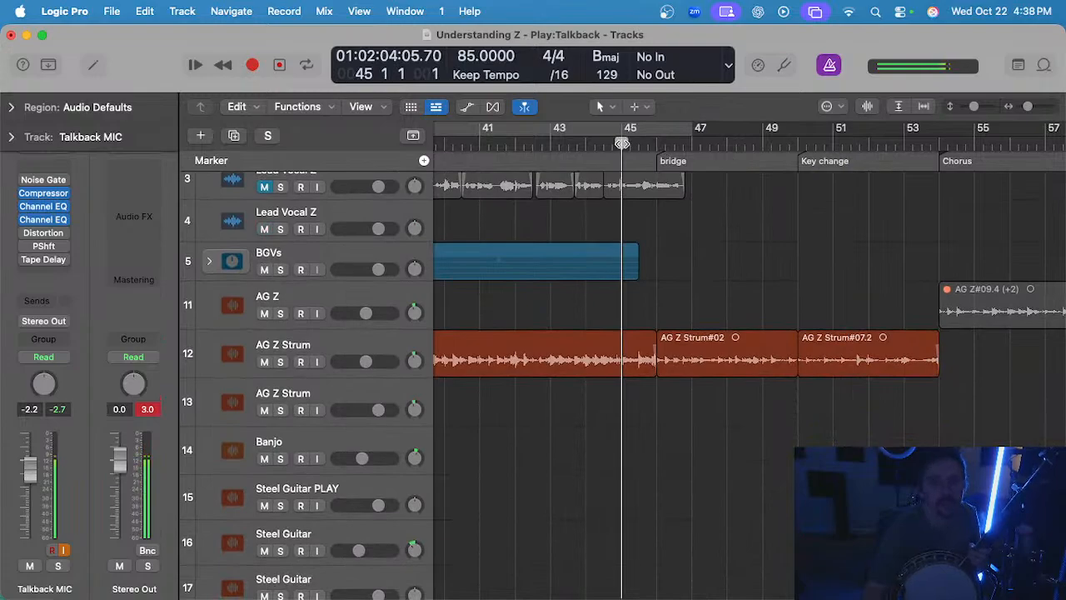
{"action": "key", "text": "space"}
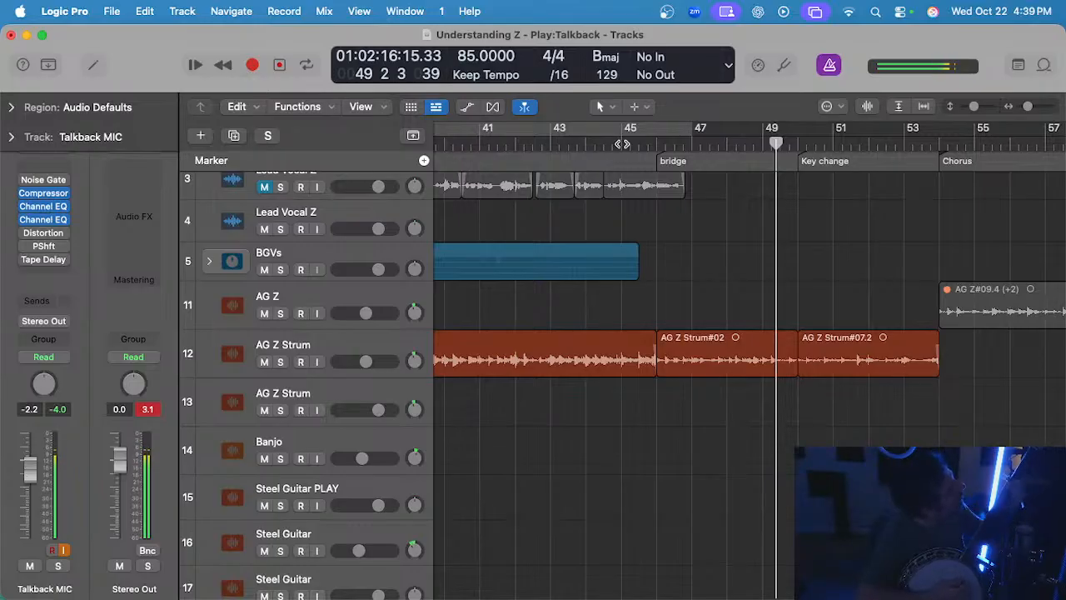
- Solo the 01 Banjo Bridge track, listen to the loop from the start of the bridge, stop, and turn the solo off
{"action": "scroll", "coordinate": [666, 198], "scroll_direction": "down", "scroll_amount": 15}
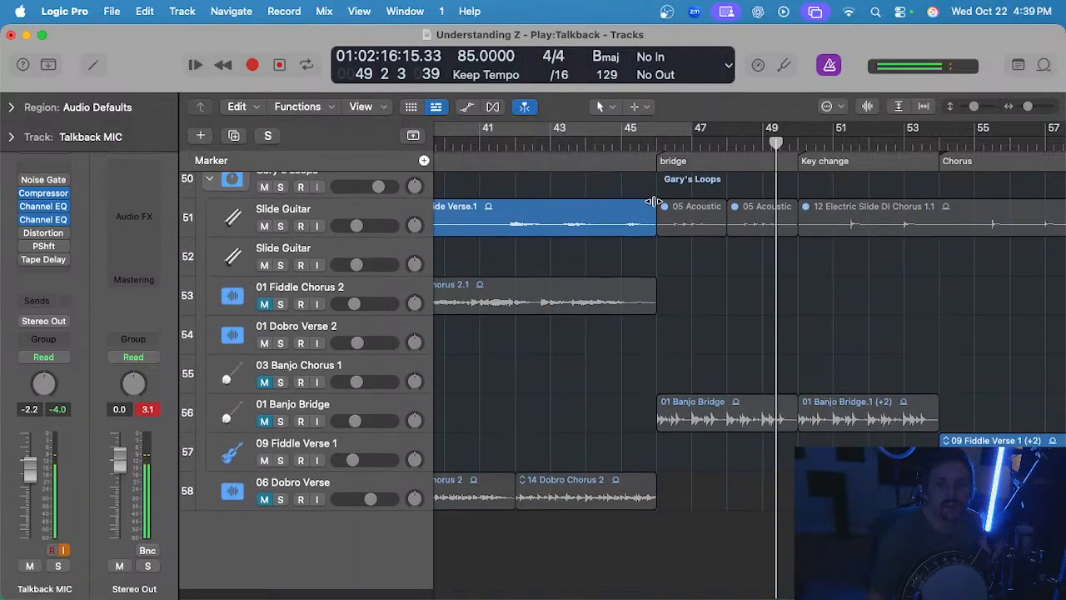
{"action": "left_click", "coordinate": [281, 432]}
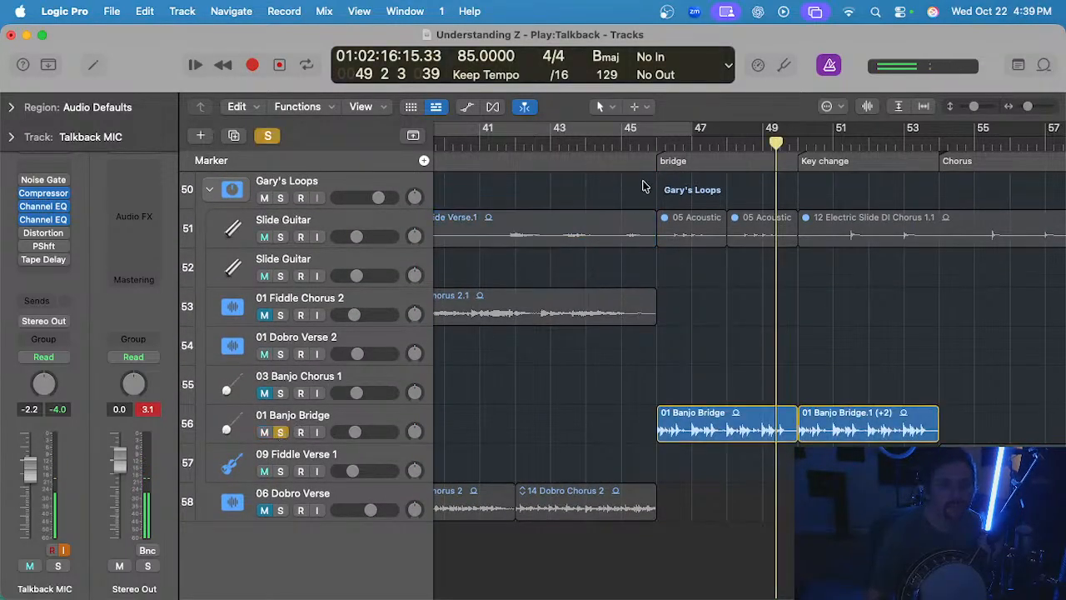
{"action": "left_click", "coordinate": [655, 148]}
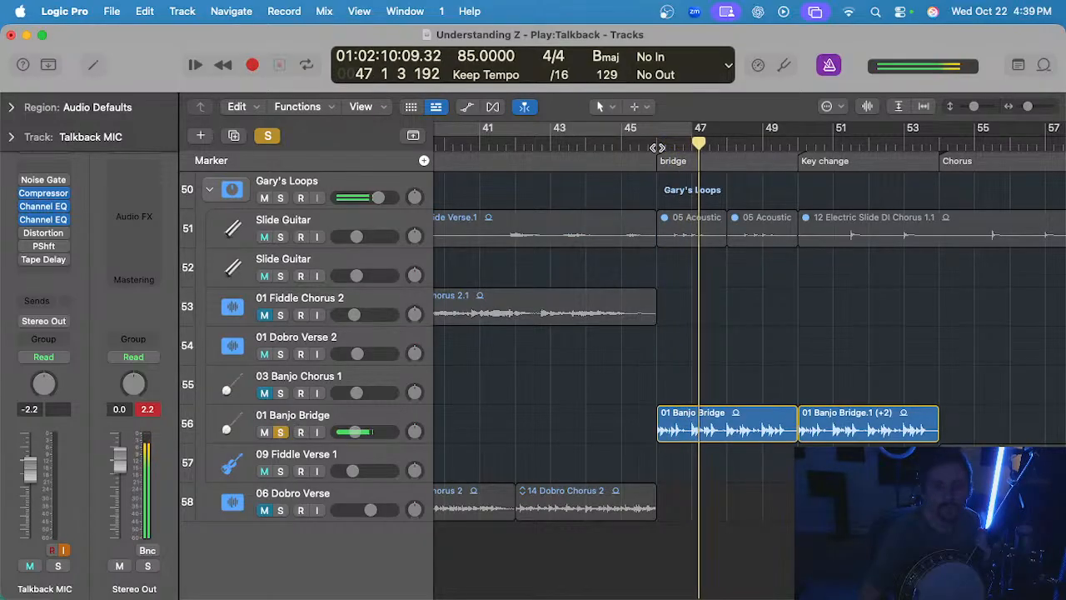
{"action": "key", "text": "space"}
{"action": "left_click", "coordinate": [281, 431]}
- Select the Banjo track for recording and place the playhead at bar 45, one bar before the bridge
{"action": "scroll", "coordinate": [518, 298], "scroll_direction": "up", "scroll_amount": 1}
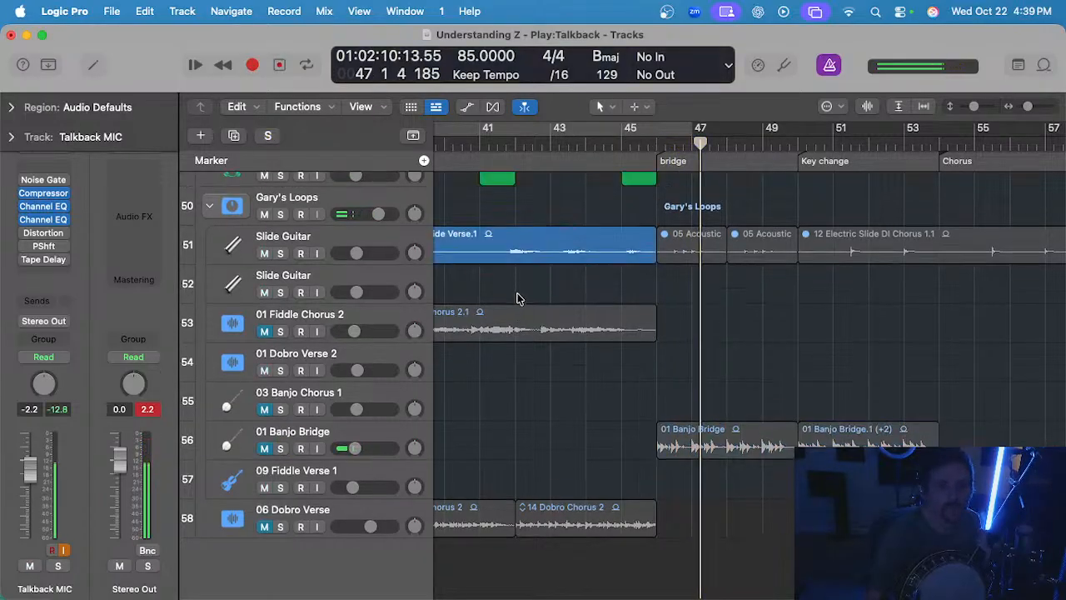
{"action": "scroll", "coordinate": [516, 298], "scroll_direction": "up", "scroll_amount": 10}
{"action": "left_click", "coordinate": [657, 143]}
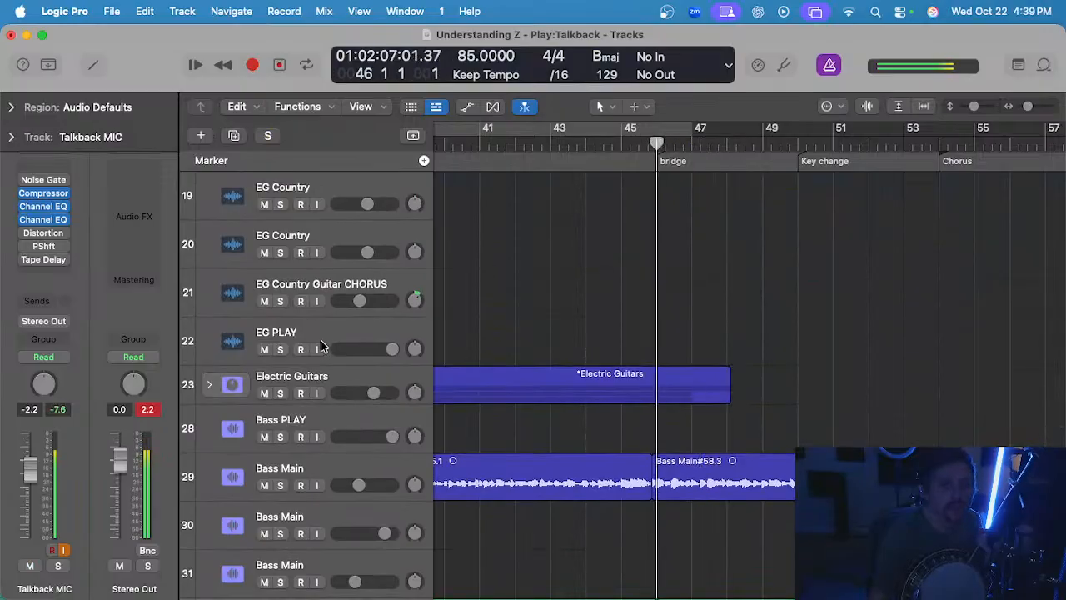
{"action": "scroll", "coordinate": [522, 345], "scroll_direction": "down", "scroll_amount": 5}
{"action": "scroll", "coordinate": [522, 344], "scroll_direction": "up", "scroll_amount": 7}
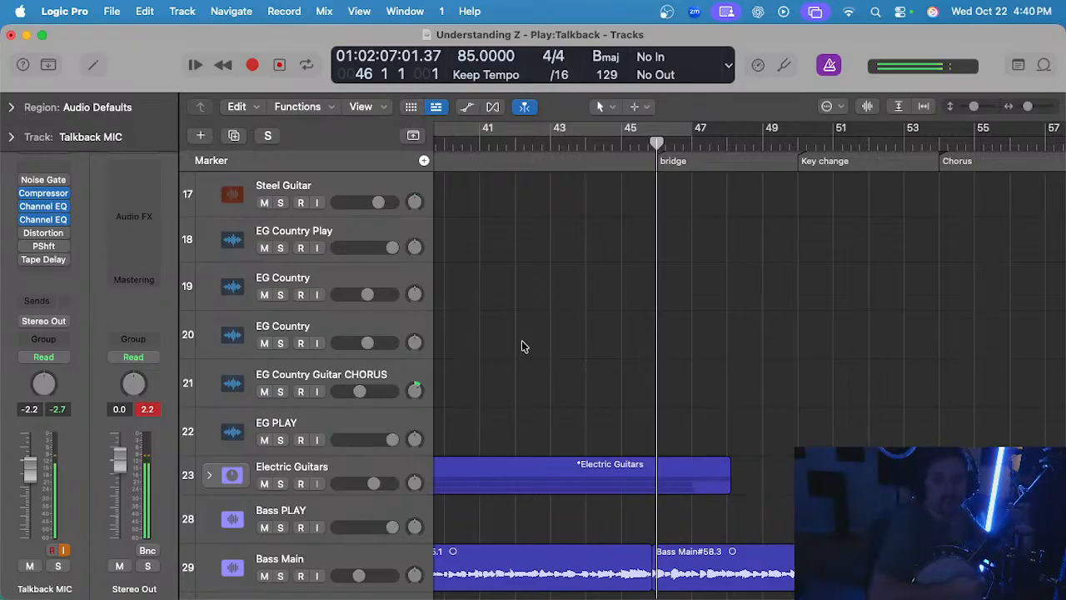
{"action": "scroll", "coordinate": [542, 263], "scroll_direction": "up", "scroll_amount": 8}
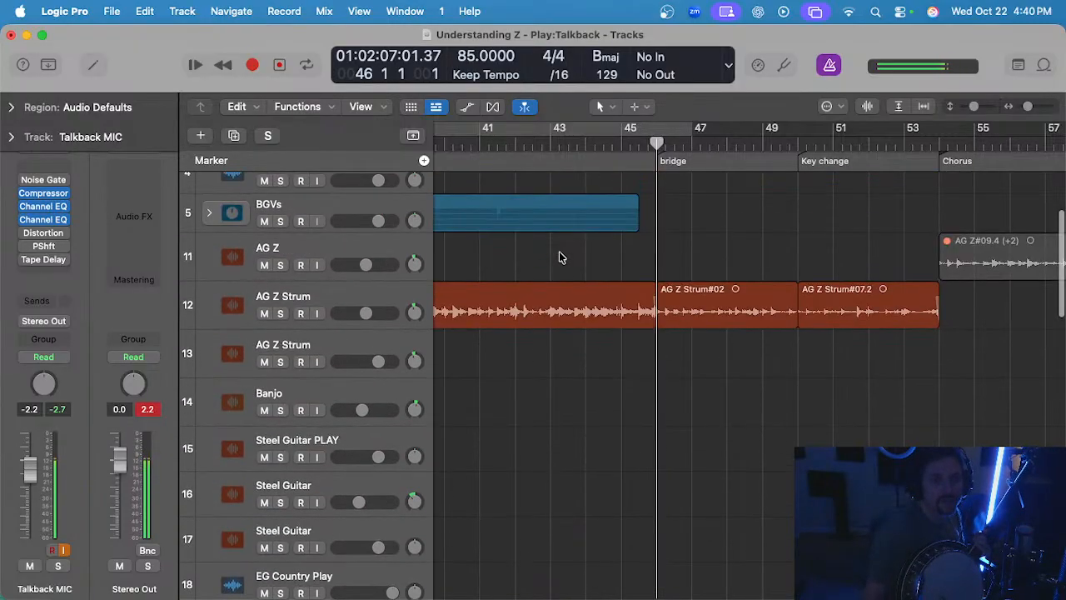
{"action": "left_click", "coordinate": [371, 395]}
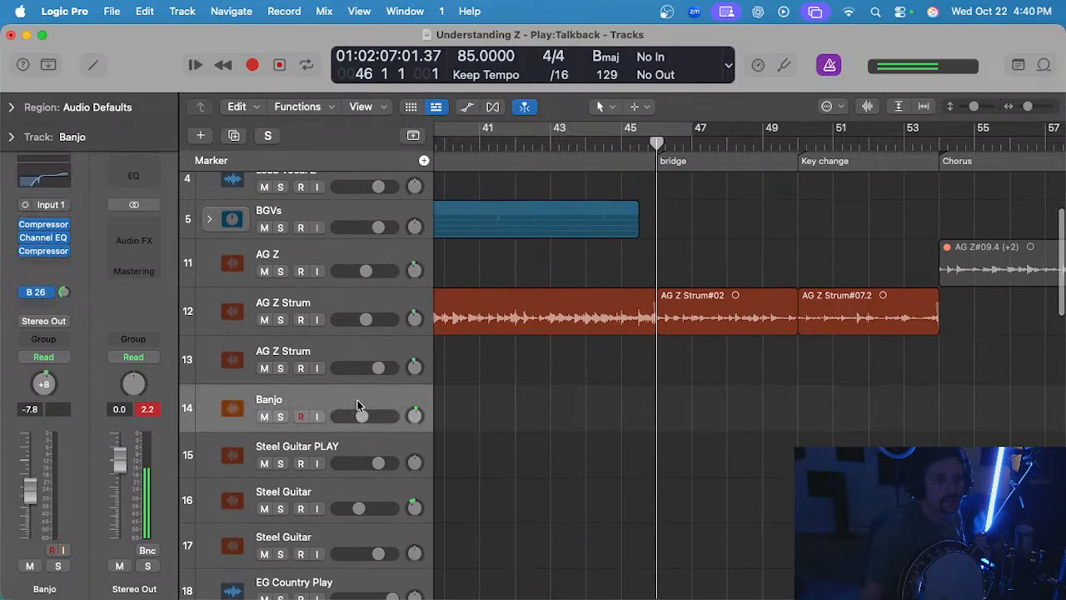
{"action": "left_click", "coordinate": [556, 376]}
{"action": "left_click", "coordinate": [621, 144]}
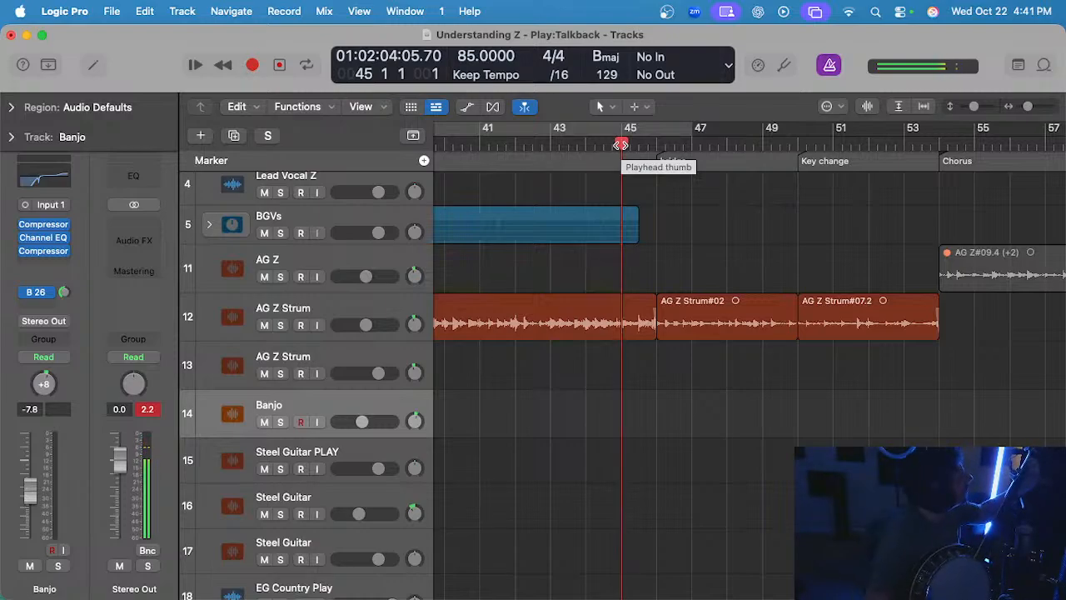
- Record a banjo take from bar 45 through the bridge and key change up to the final chorus, and undo it
{"action": "key", "text": "r"}
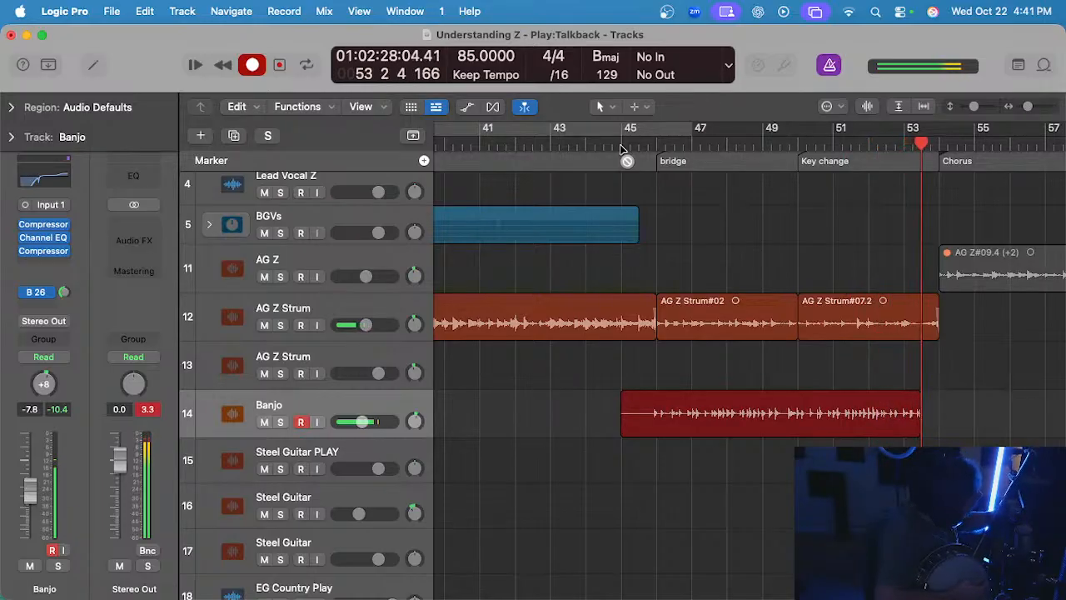
{"action": "key", "text": "space"}
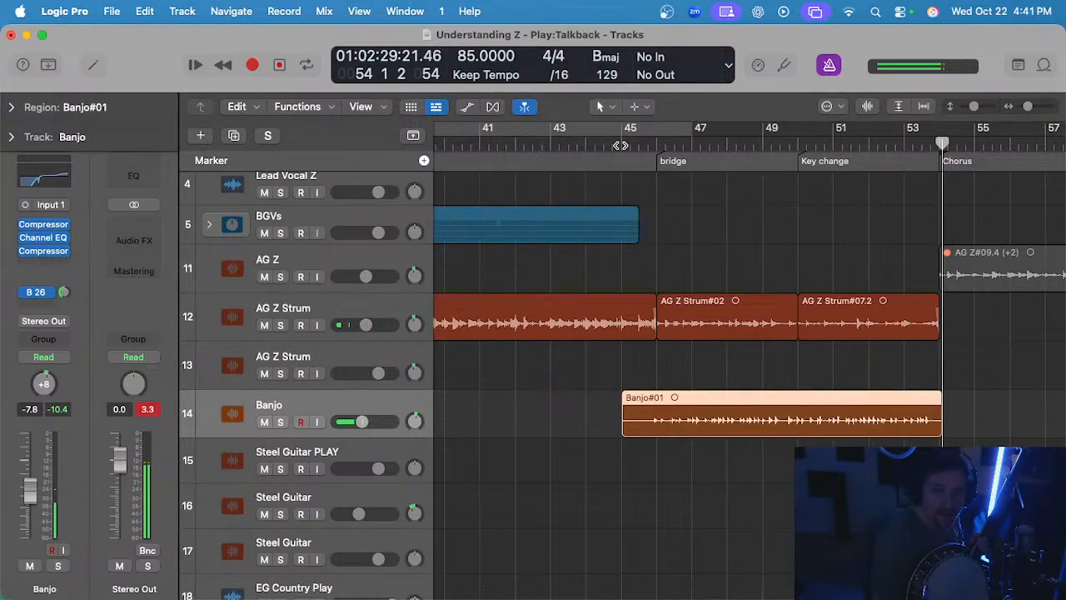
{"action": "key", "text": "super+z"}
- Record another banjo take from bar 45, stop partway through the bridge at bar 48, and discard the take
{"action": "left_click", "coordinate": [621, 145]}
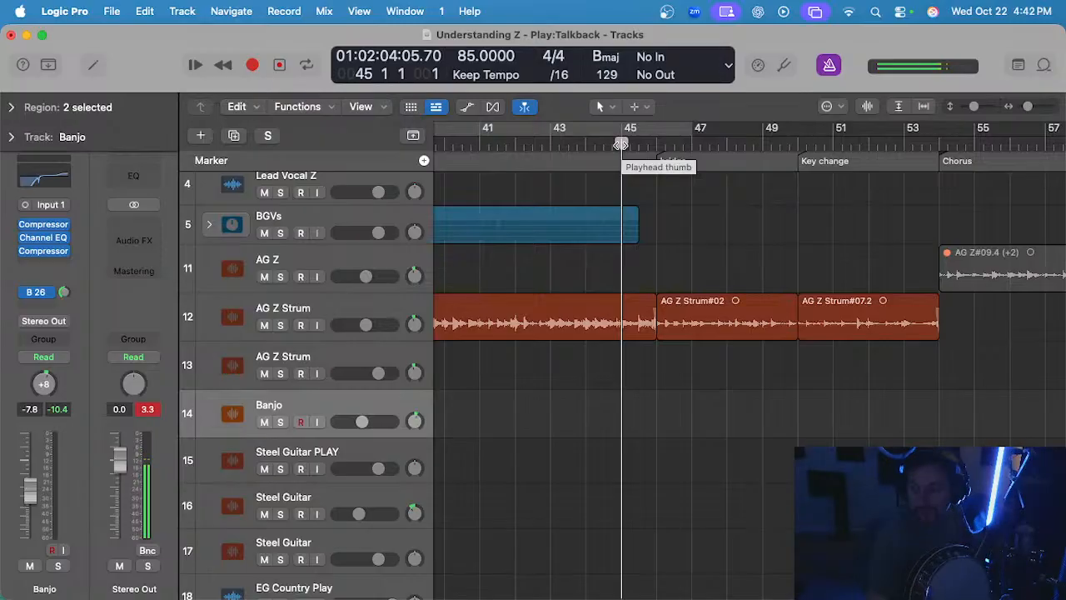
{"action": "key", "text": "r"}
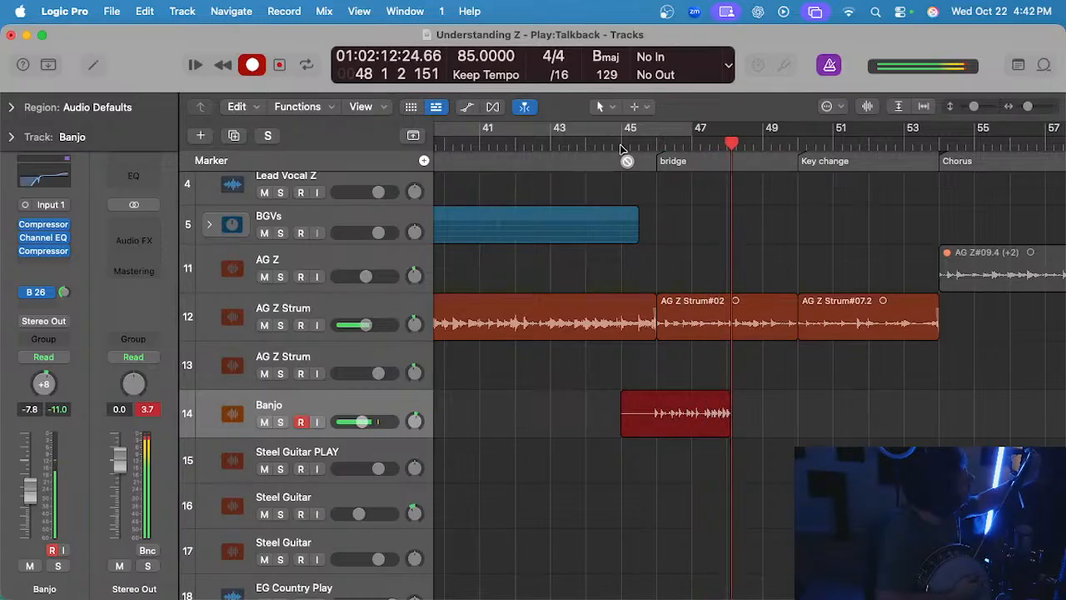
{"action": "key", "text": "space"}
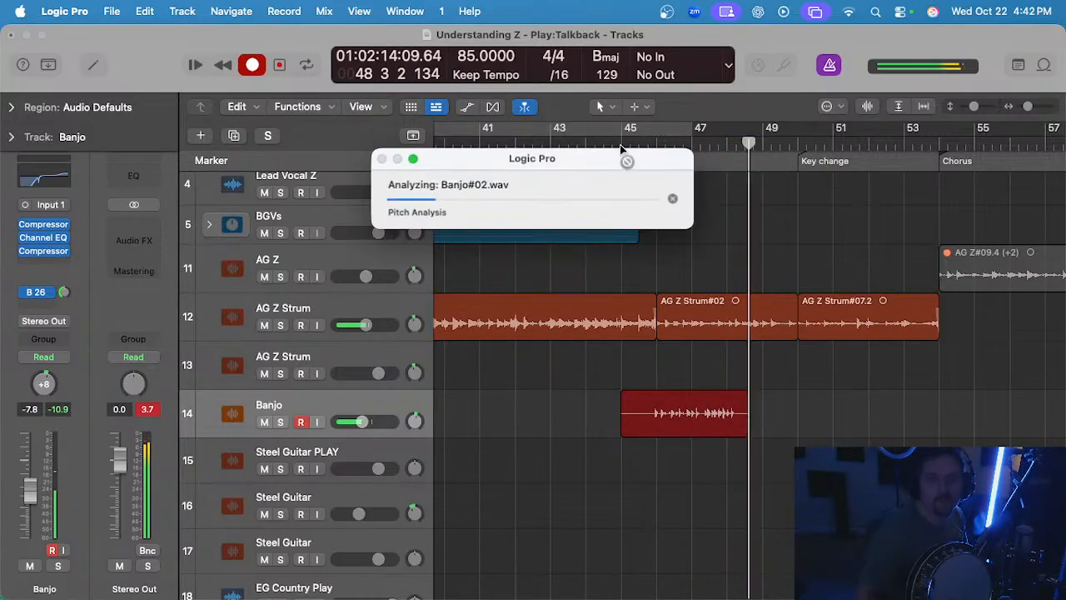
{"action": "key", "text": "Delete"}
- Restart the banjo recording from bar 45, stop just after the bridge begins, and discard the take
{"action": "left_click", "coordinate": [623, 147]}
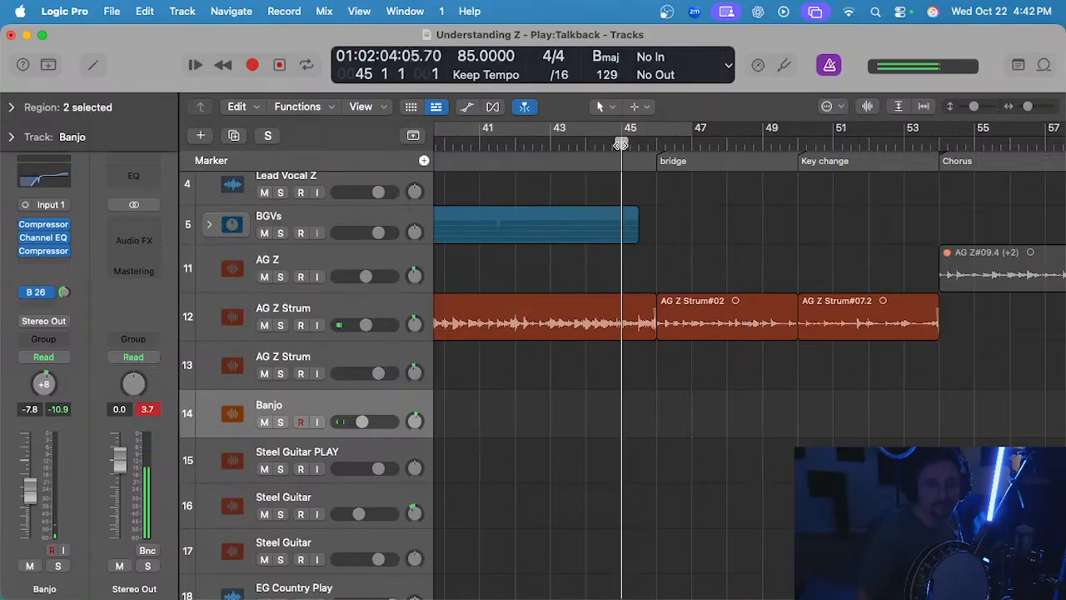
{"action": "key", "text": "r"}
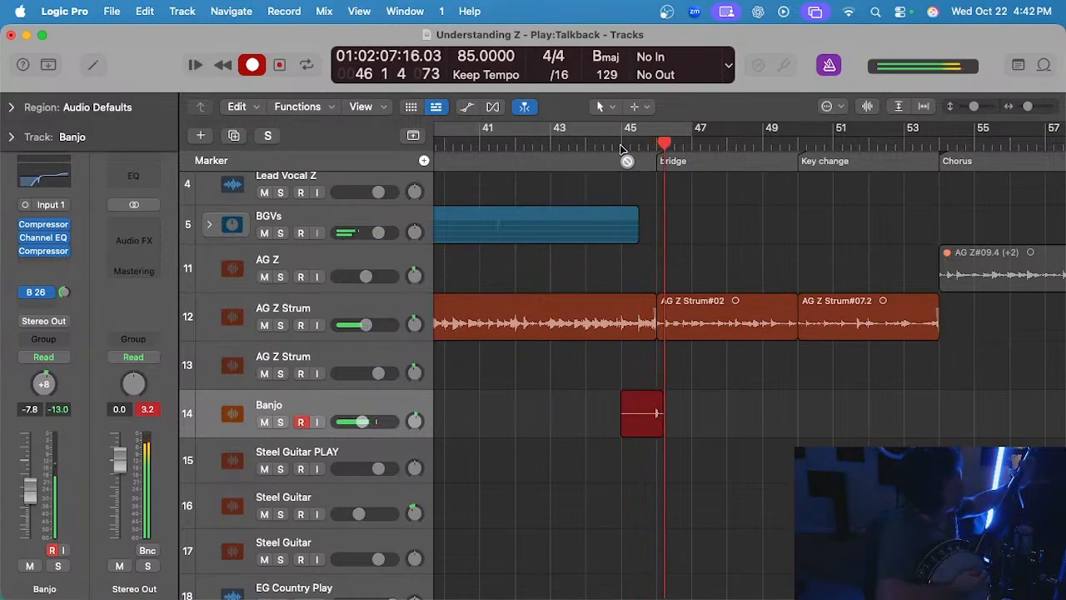
{"action": "key", "text": "space"}
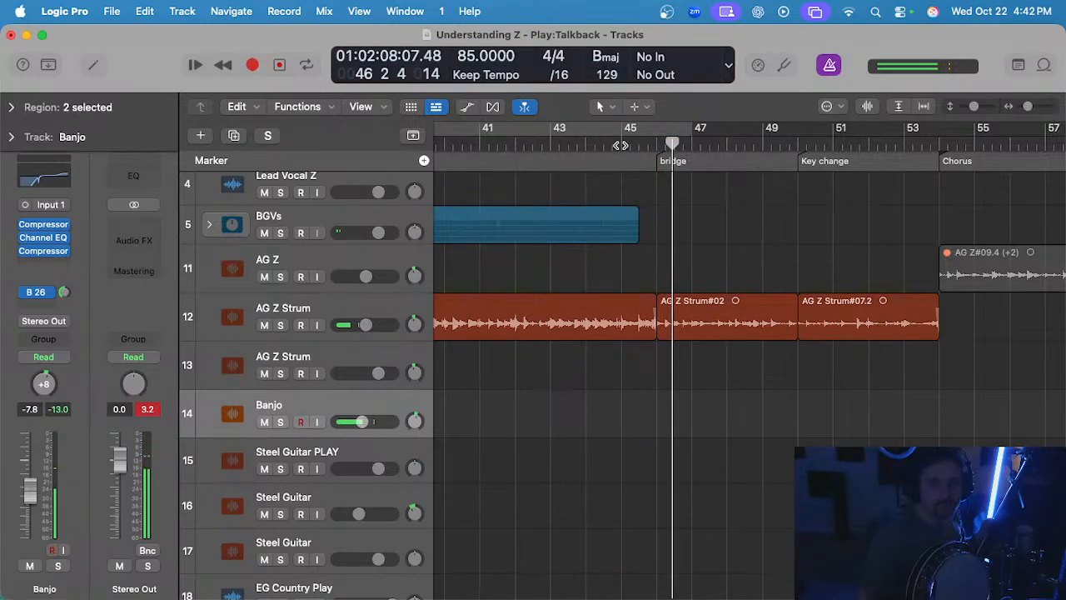
- Record the banjo from bar 45 through the bridge, stop in the key change at bar 51, and undo the take
{"action": "left_click", "coordinate": [621, 144]}
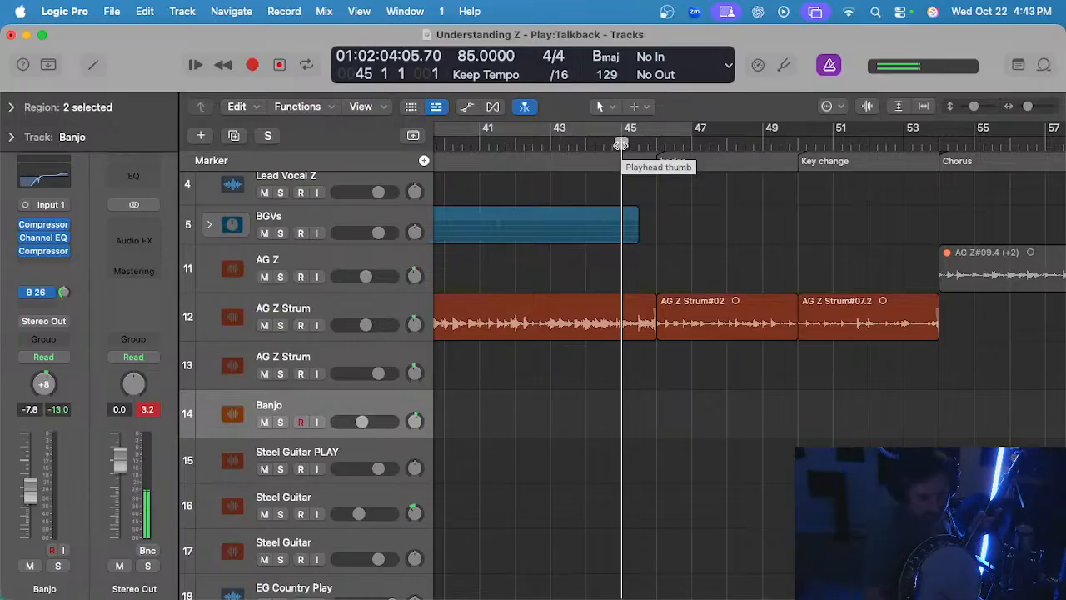
{"action": "key", "text": "r"}
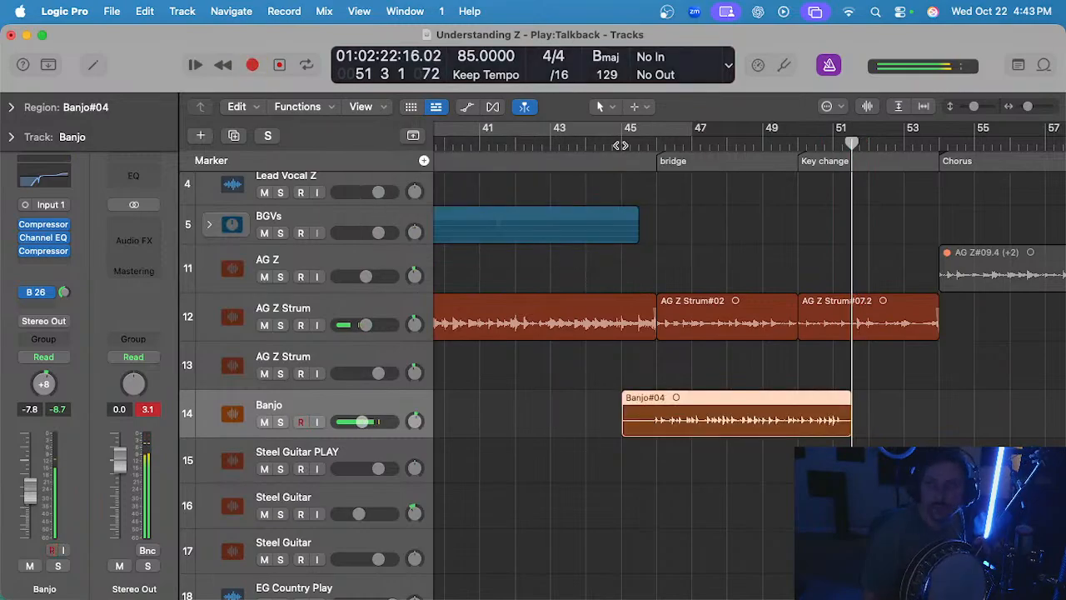
{"action": "key", "text": "z"}
{"action": "key", "text": "z"}
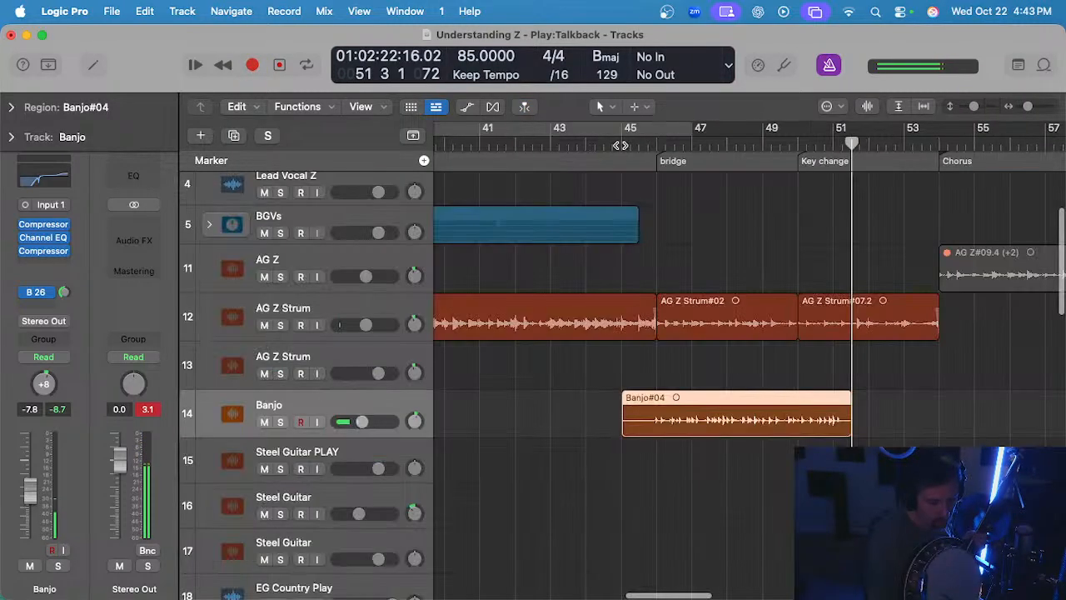
{"action": "key", "text": "super+z"}
- Return the playhead to bar 45 and check the banjo's tuning with the Tuner
{"action": "left_click", "coordinate": [621, 146]}
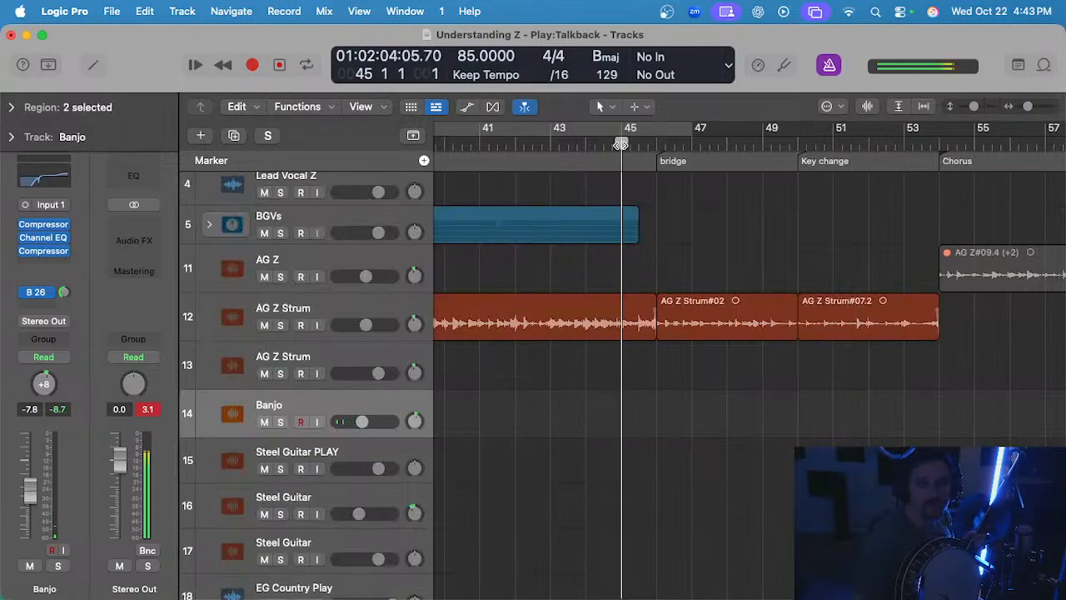
{"action": "left_click", "coordinate": [783, 66]}
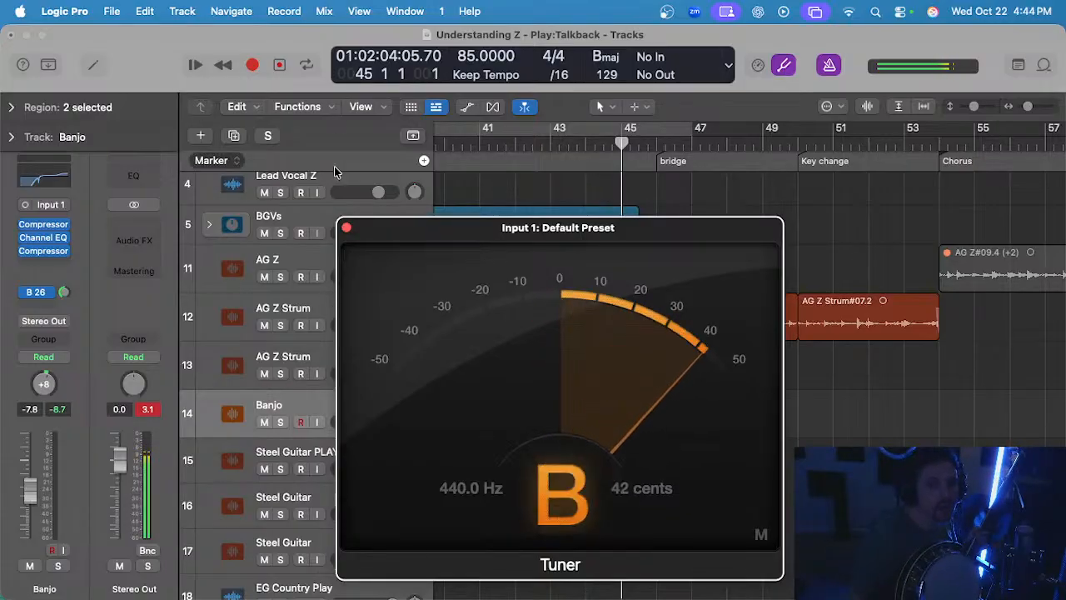
{"action": "left_click", "coordinate": [347, 229]}
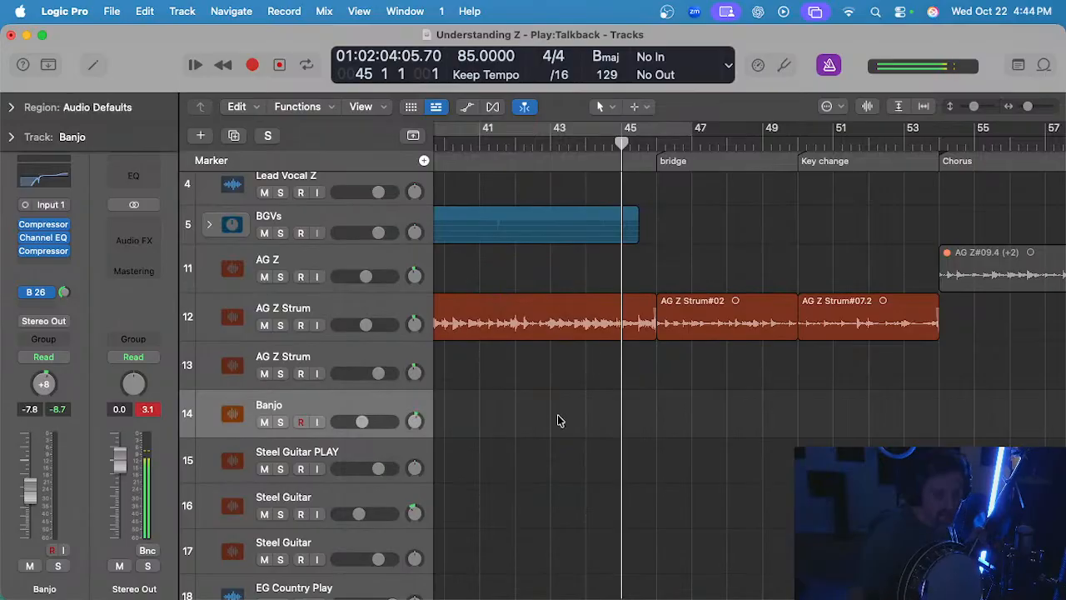
- Record a banjo take from bar 45 over the bridge, stop at the start of the key change at bar 50, and undo it
{"action": "key", "text": "r"}
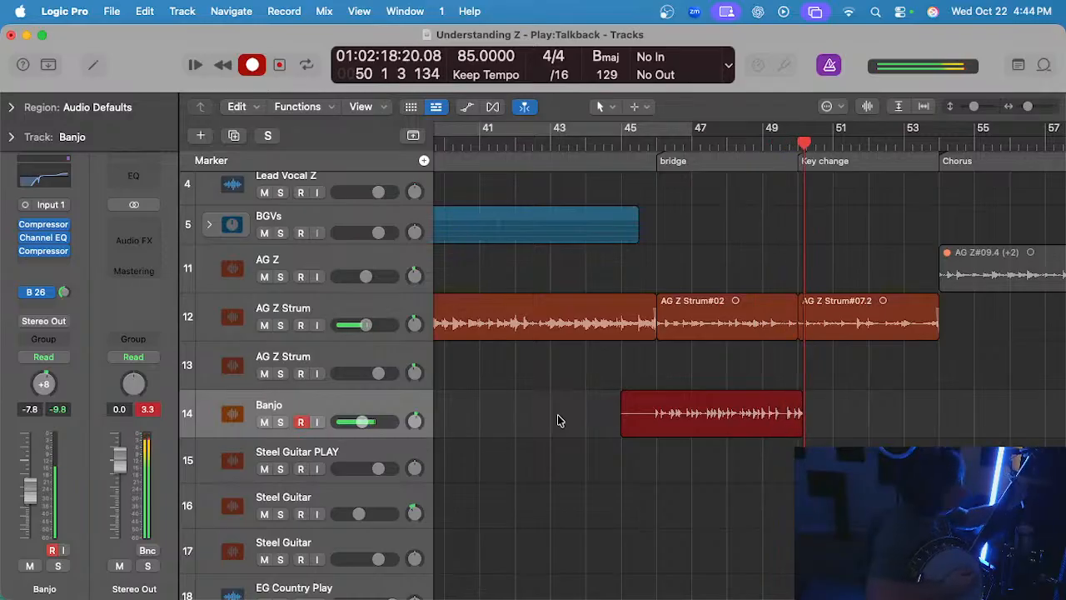
{"action": "key", "text": "space"}
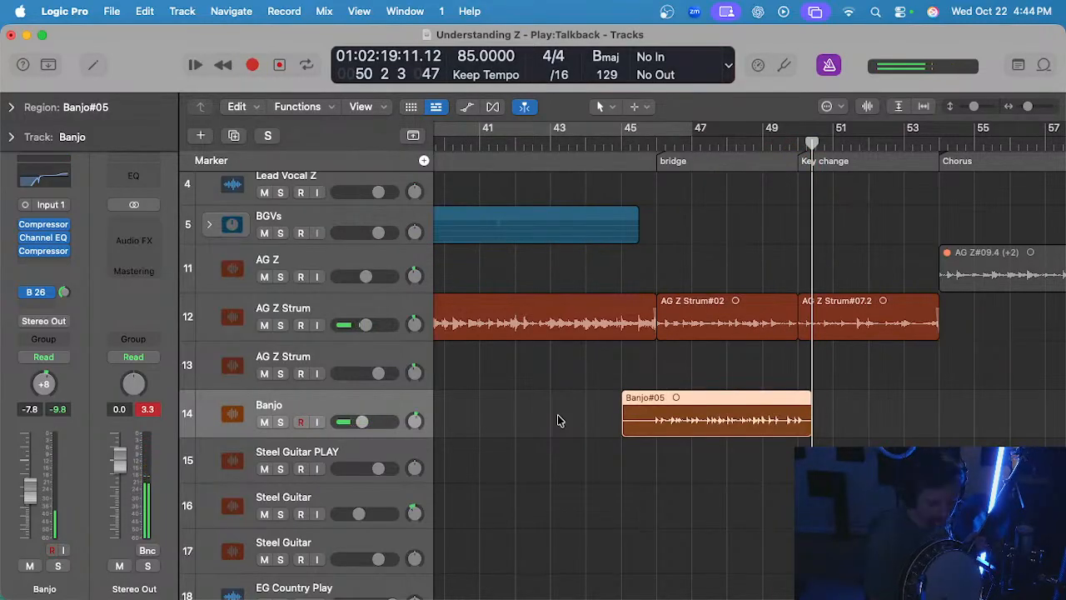
{"action": "key", "text": "super+z"}
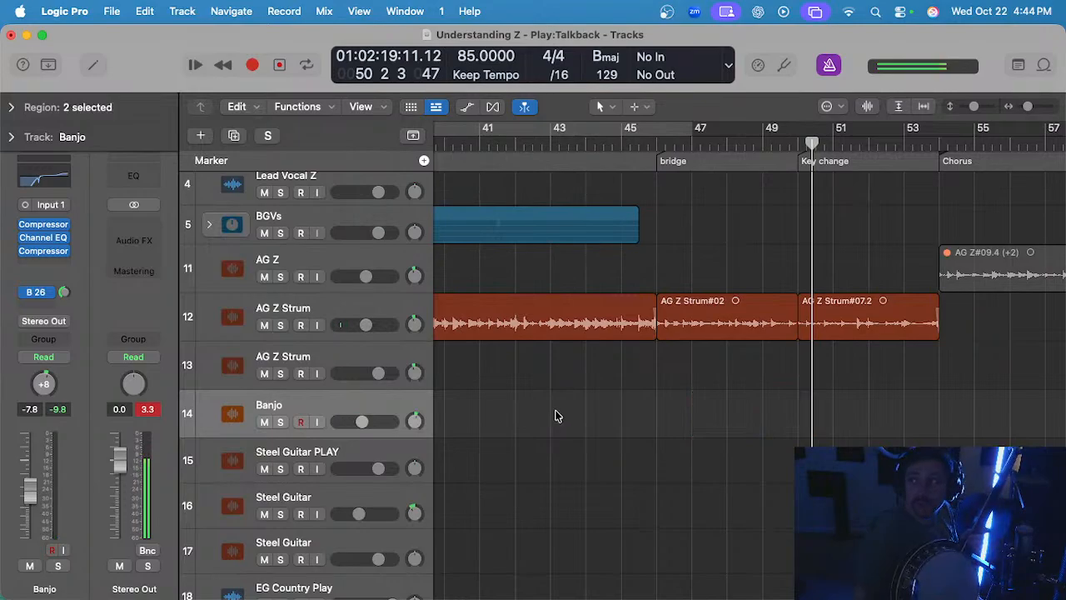
- Return to bar 45, record the banjo into the bridge, stop around bar 48, and undo the take
{"action": "left_click", "coordinate": [623, 147]}
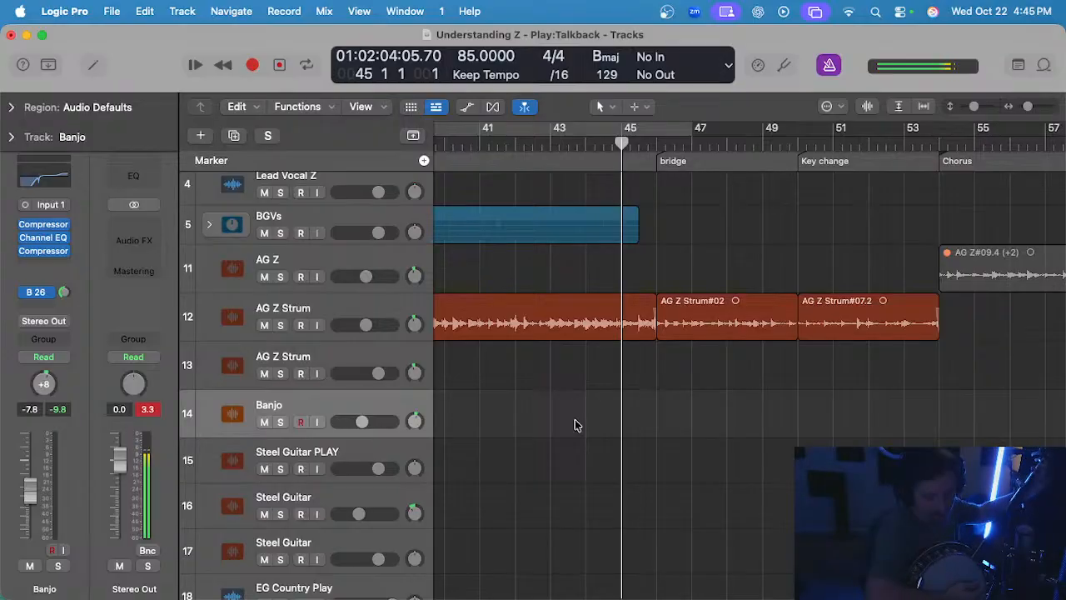
{"action": "key", "text": "r"}
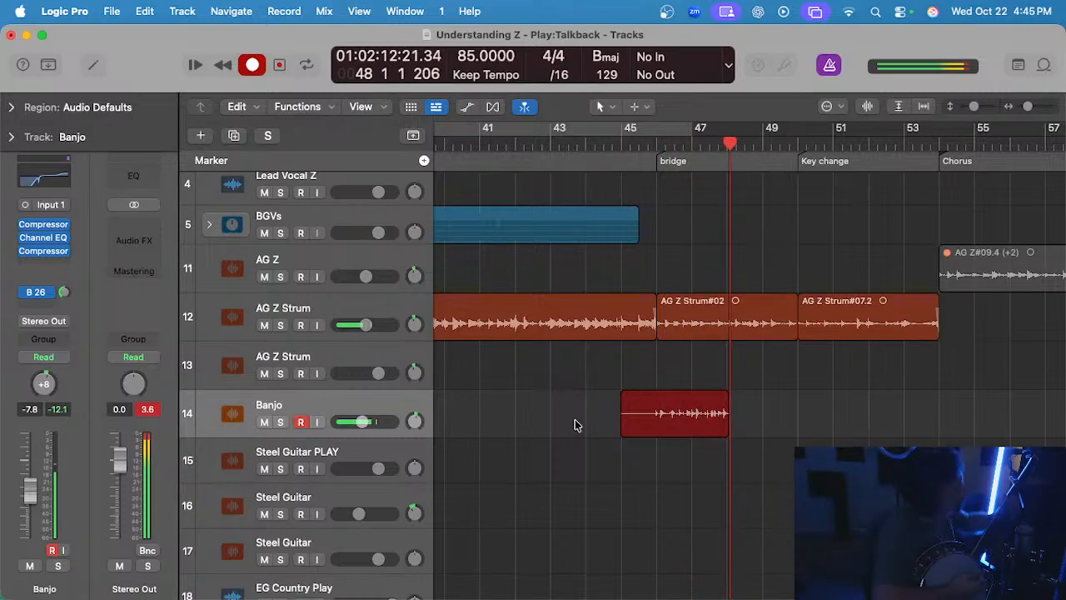
{"action": "key", "text": "space"}
{"action": "key", "text": "super+z"}
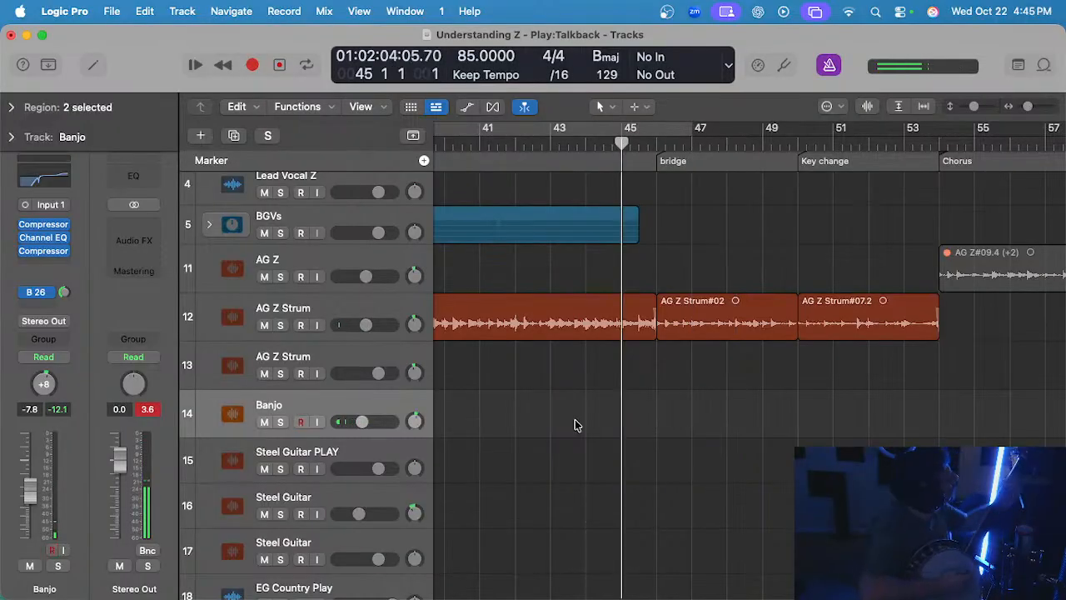
- Open the Tuner to check the banjo's strings again, and close it
{"action": "left_click", "coordinate": [783, 66]}
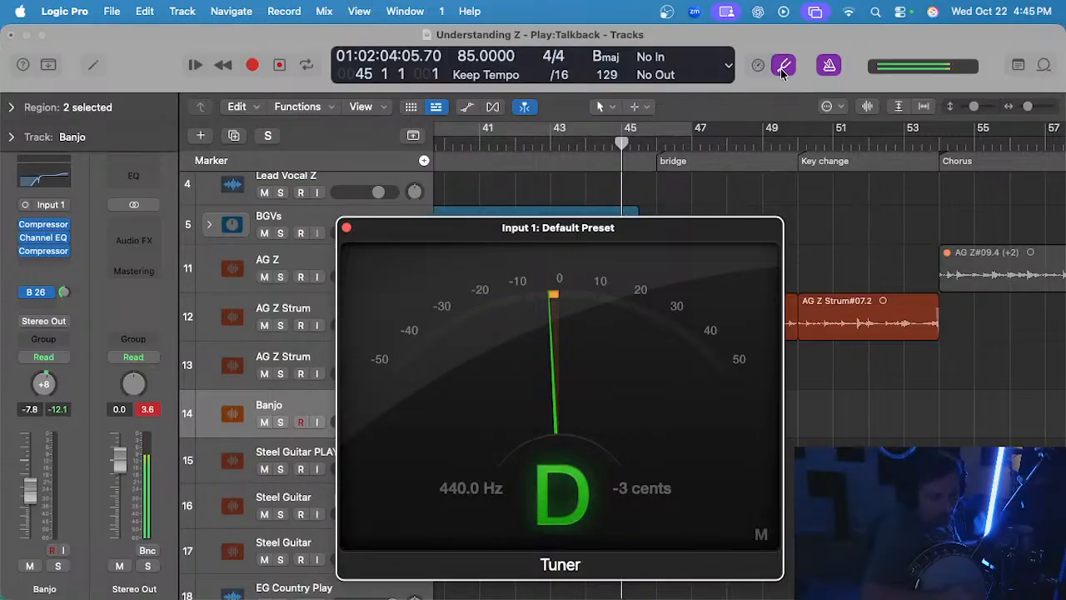
{"action": "left_click", "coordinate": [346, 227]}
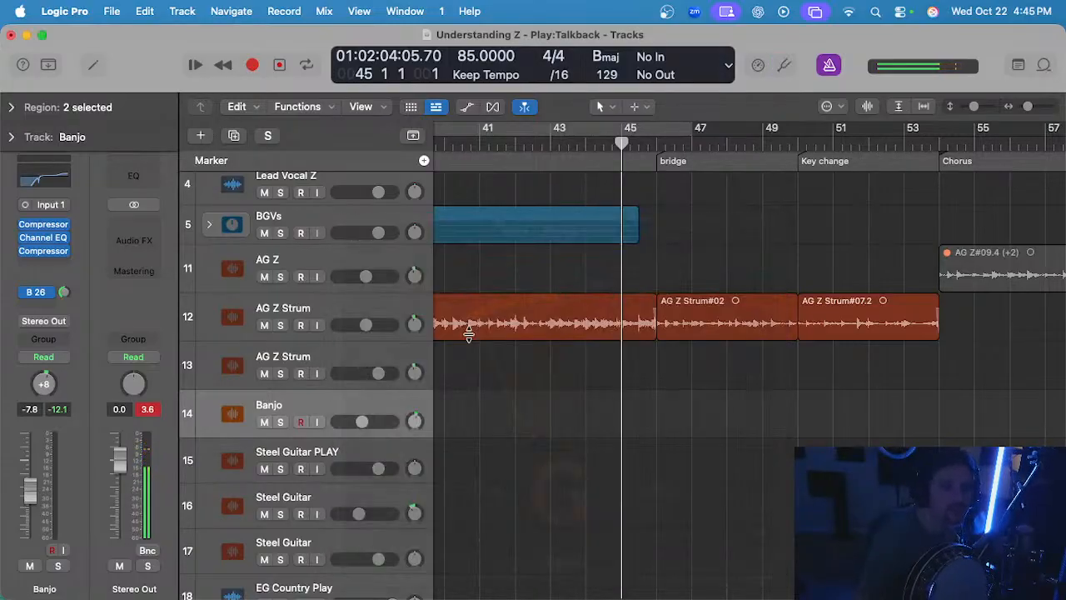
- Record a banjo take from bar 45 over the bridge, stop just after the key change in bar 50, and undo it
{"action": "left_click", "coordinate": [583, 426]}
{"action": "scroll", "coordinate": [583, 426], "scroll_direction": "up", "scroll_amount": 1}
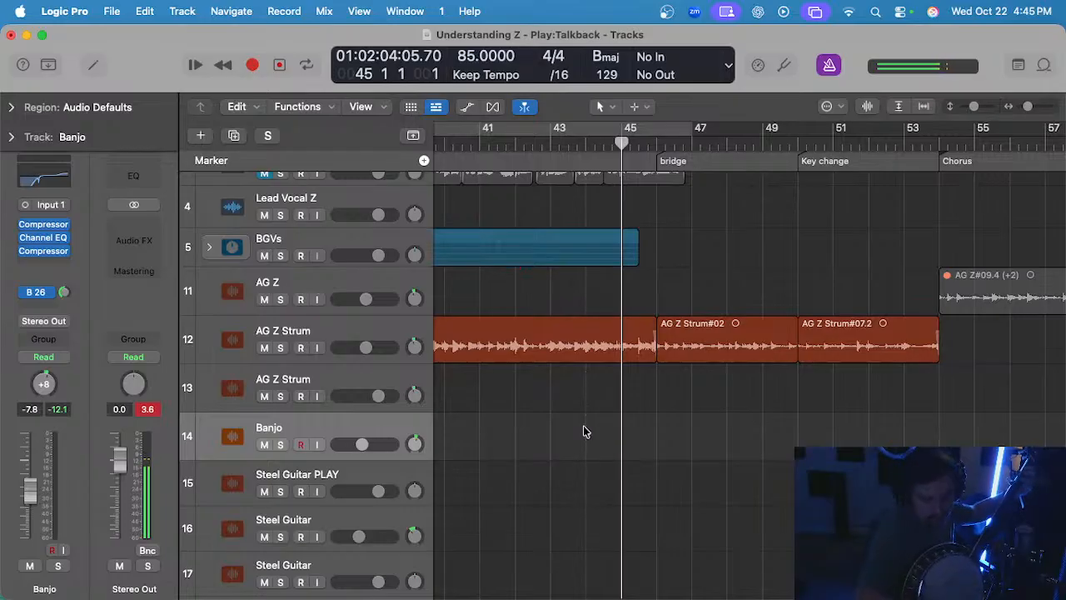
{"action": "key", "text": "r"}
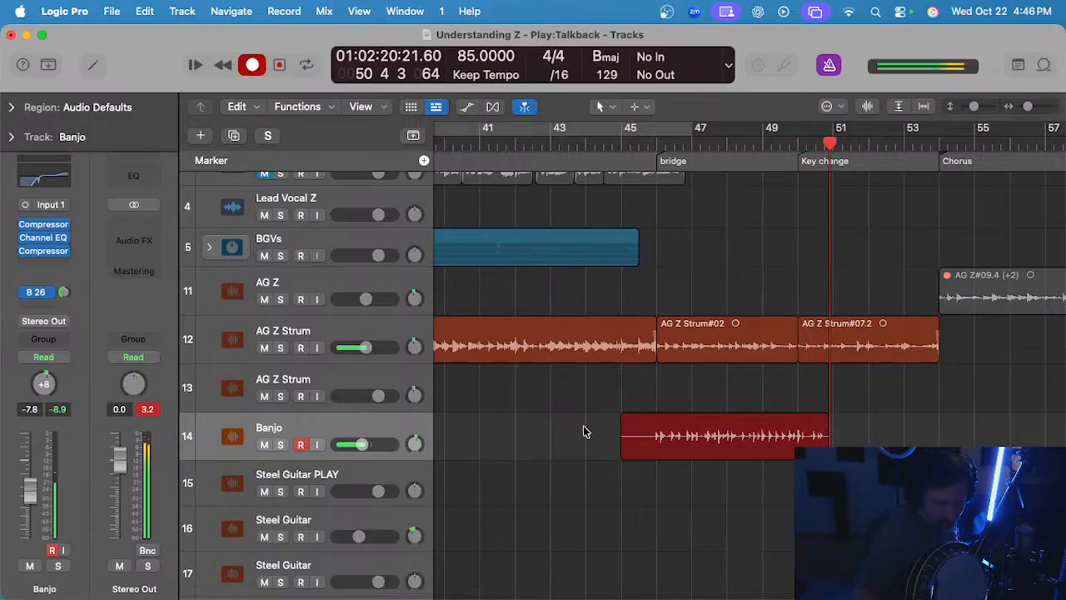
{"action": "key", "text": "space"}
{"action": "key", "text": "super+z"}
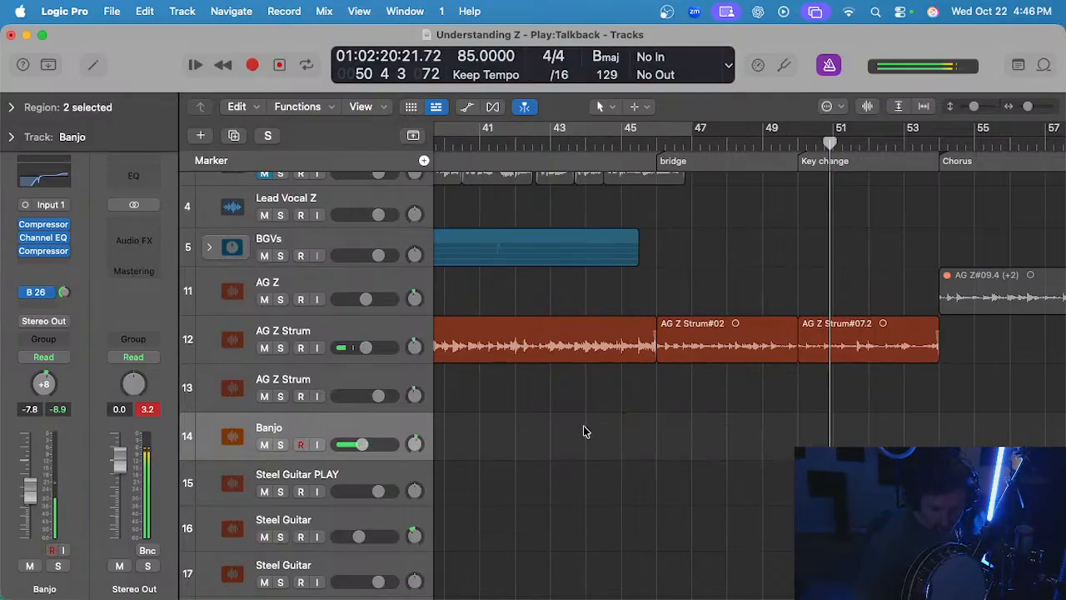
- Return to bar 45, record the banjo through the bridge and key change to the chorus at bar 54, and delete the take
{"action": "key", "text": "comma"}
{"action": "key", "text": "comma"}
{"action": "key", "text": "comma"}
{"action": "key", "text": "comma"}
{"action": "key", "text": "period"}
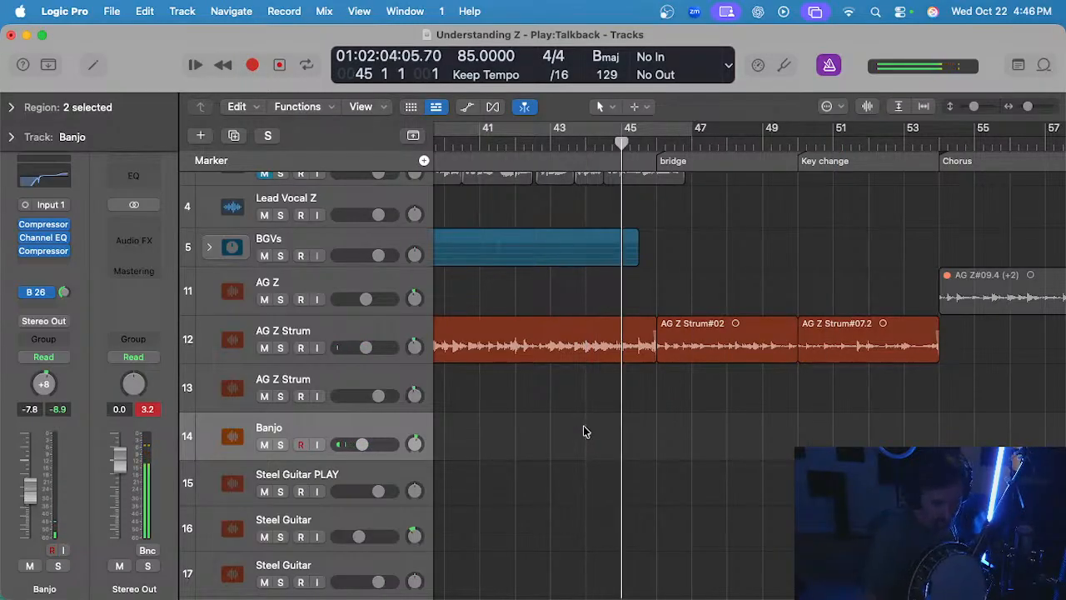
{"action": "key", "text": "r"}
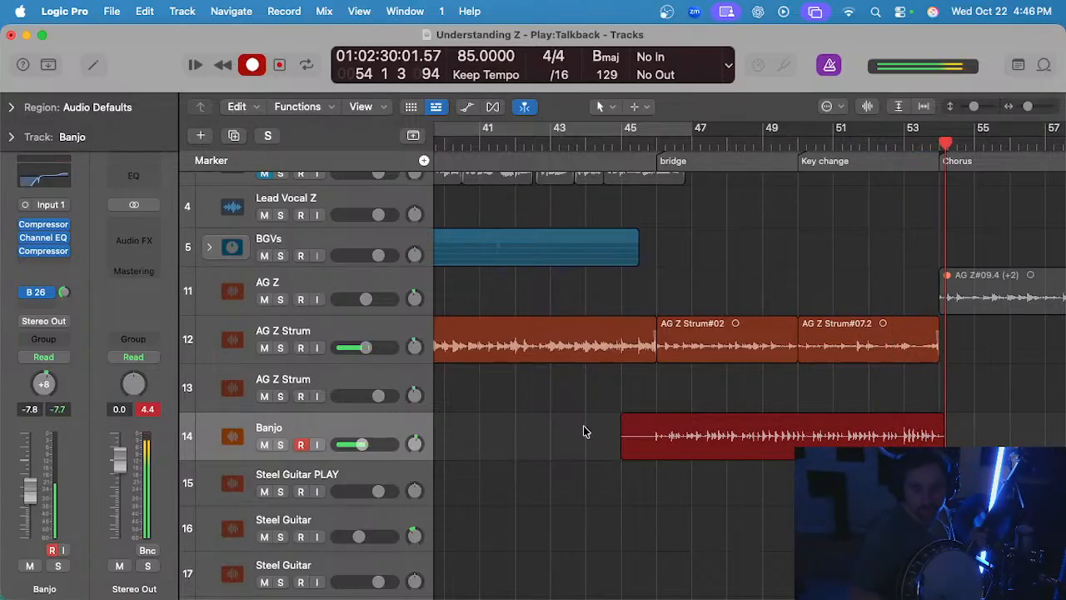
{"action": "key", "text": "space"}
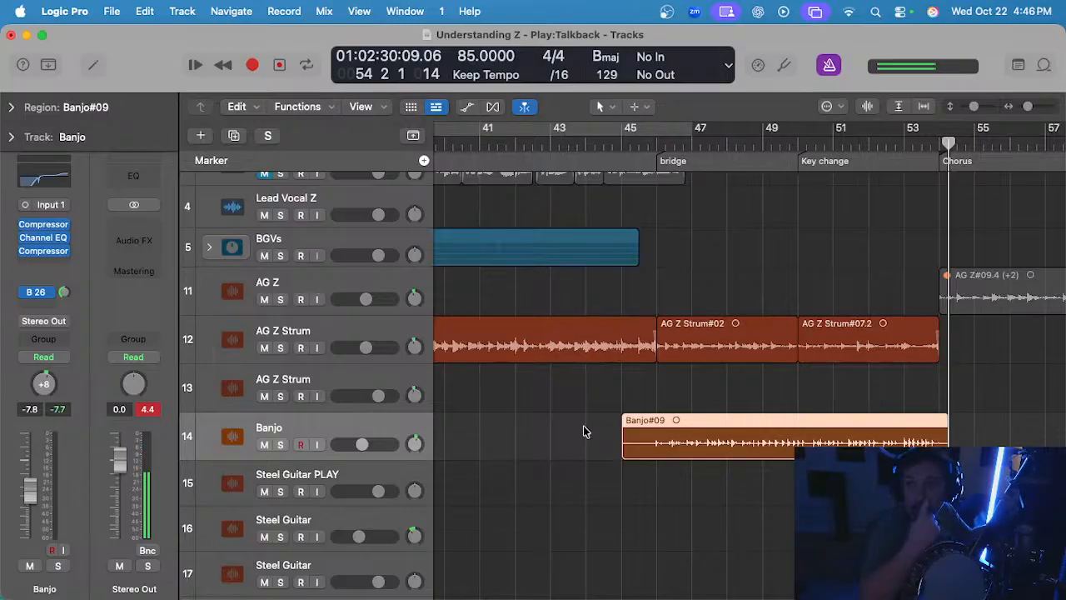
{"action": "key", "text": "Delete"}
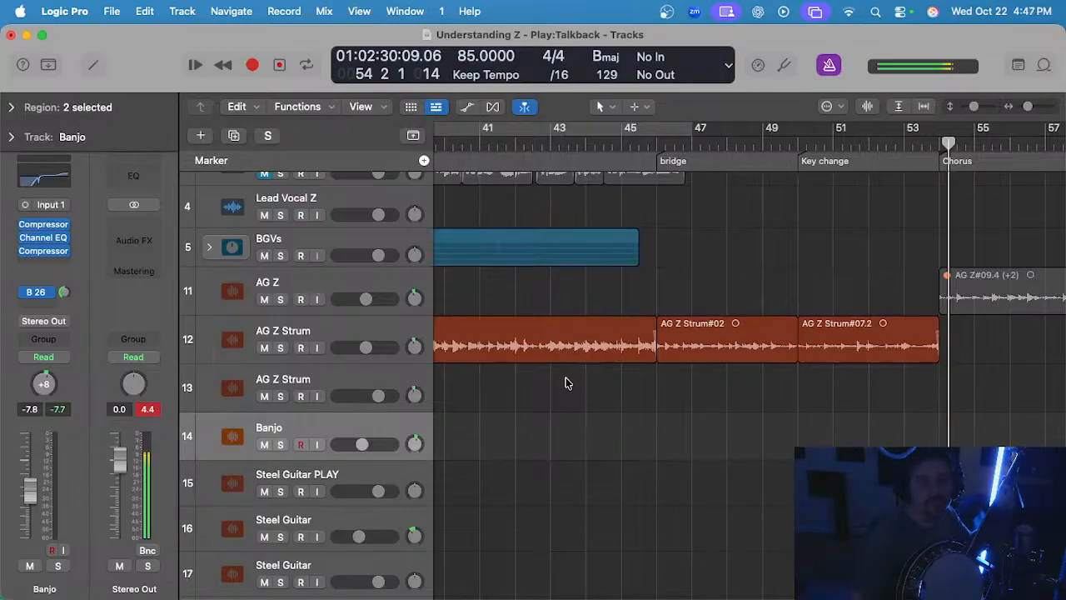
- Record another banjo take from bar 45 and stop in bar 52, within the key change section
{"action": "left_click", "coordinate": [621, 145]}
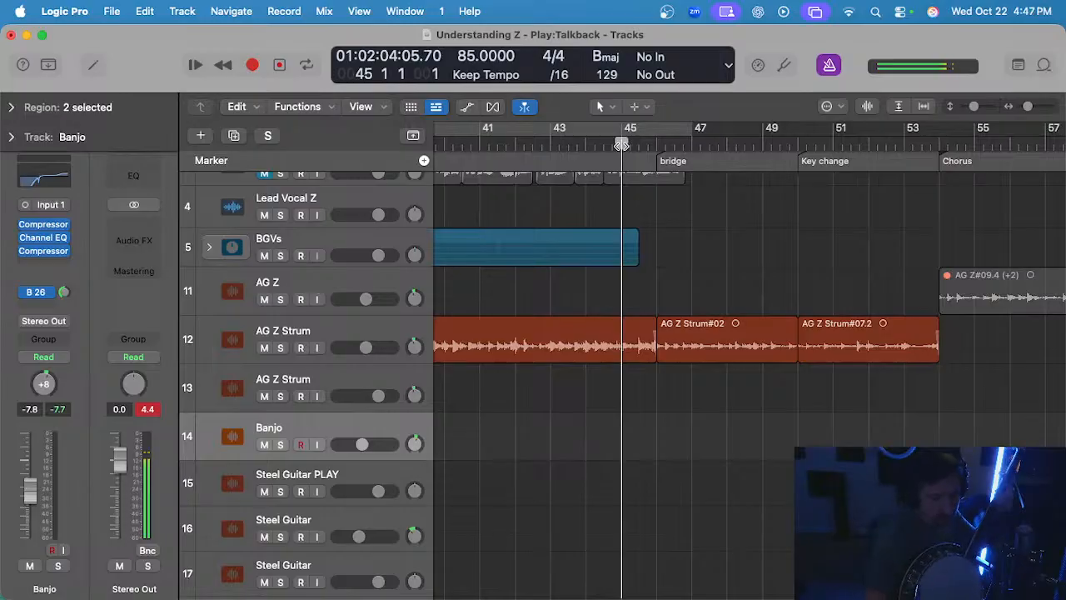
{"action": "key", "text": "r"}
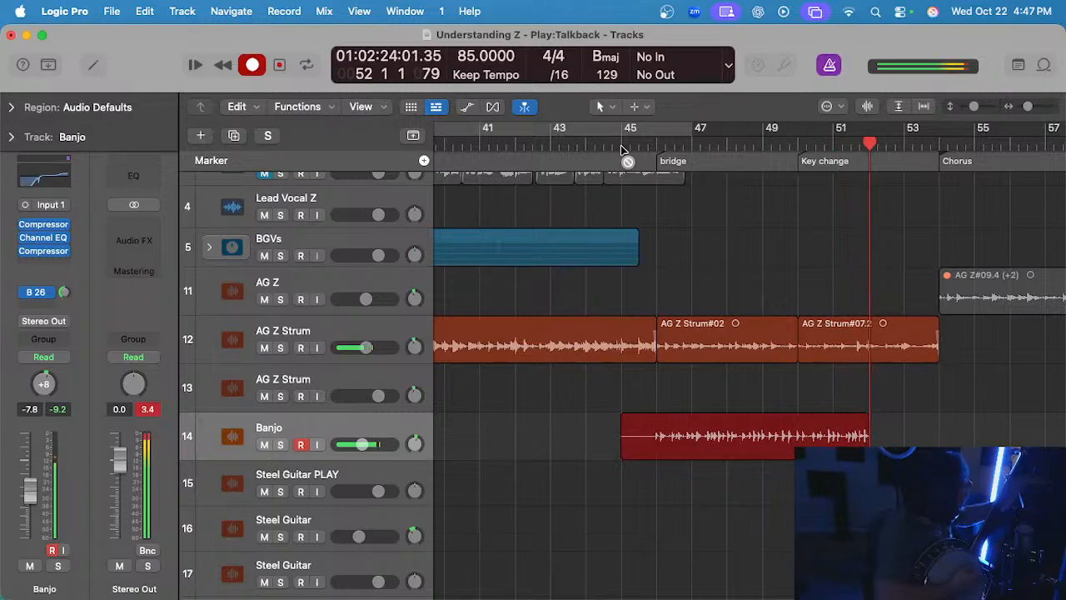
{"action": "key", "text": "space"}
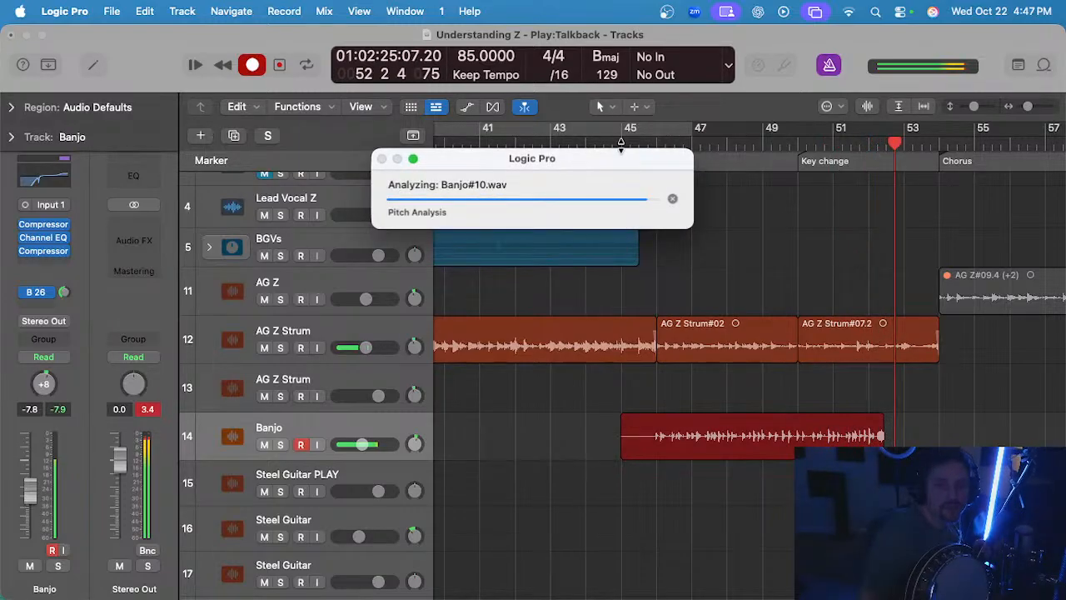
- Listen to the banjo take soloed from the bridge at bar 46, turn the solo off, and delete the take
{"action": "left_click", "coordinate": [658, 143]}
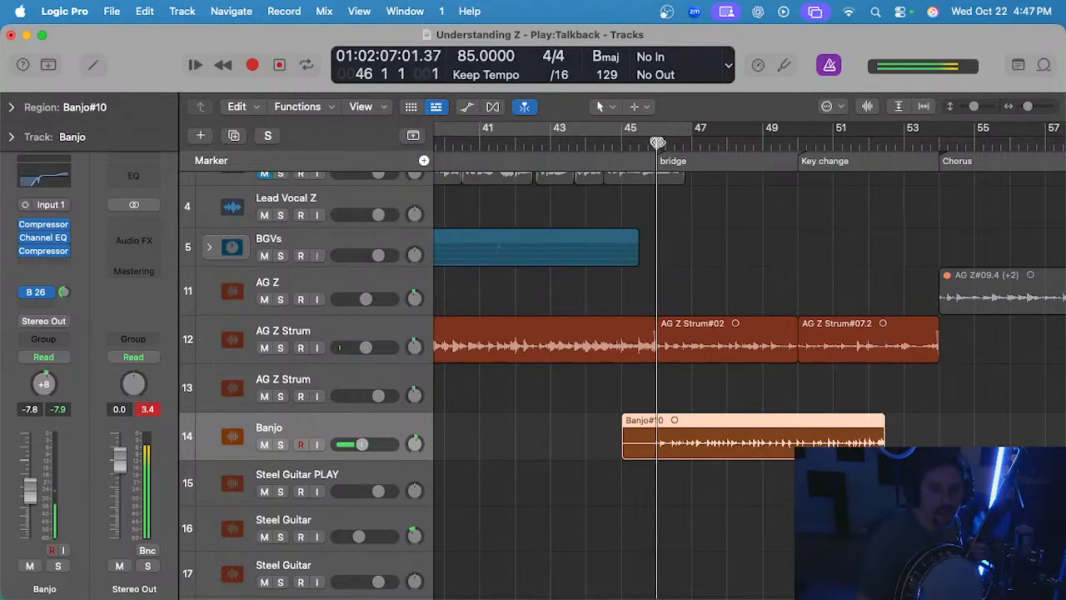
{"action": "key", "text": "s"}
{"action": "key", "text": "space"}
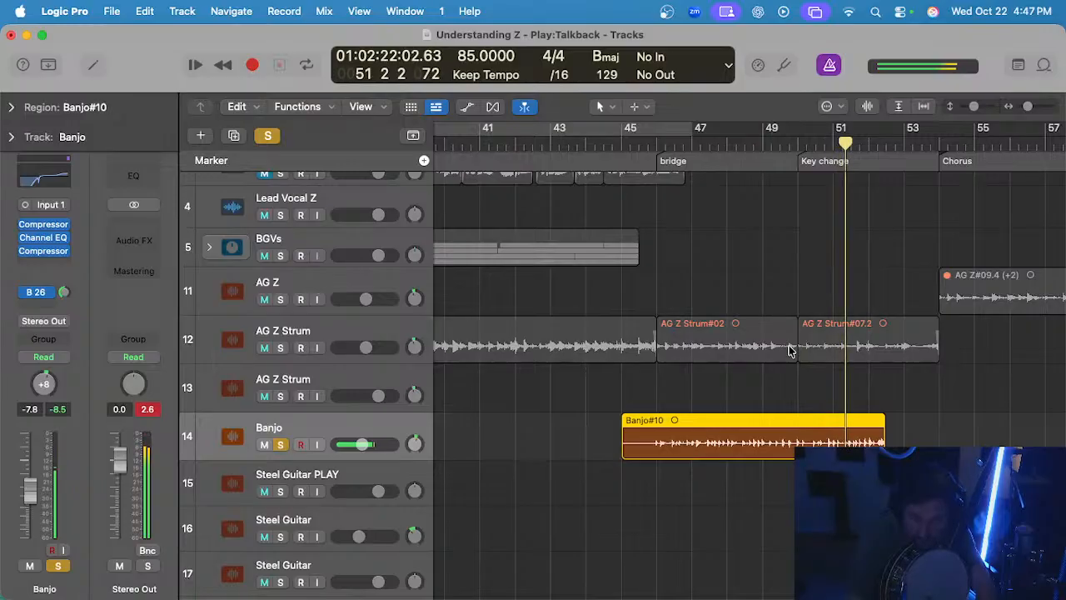
{"action": "scroll", "coordinate": [789, 350], "scroll_direction": "up", "scroll_amount": 2}
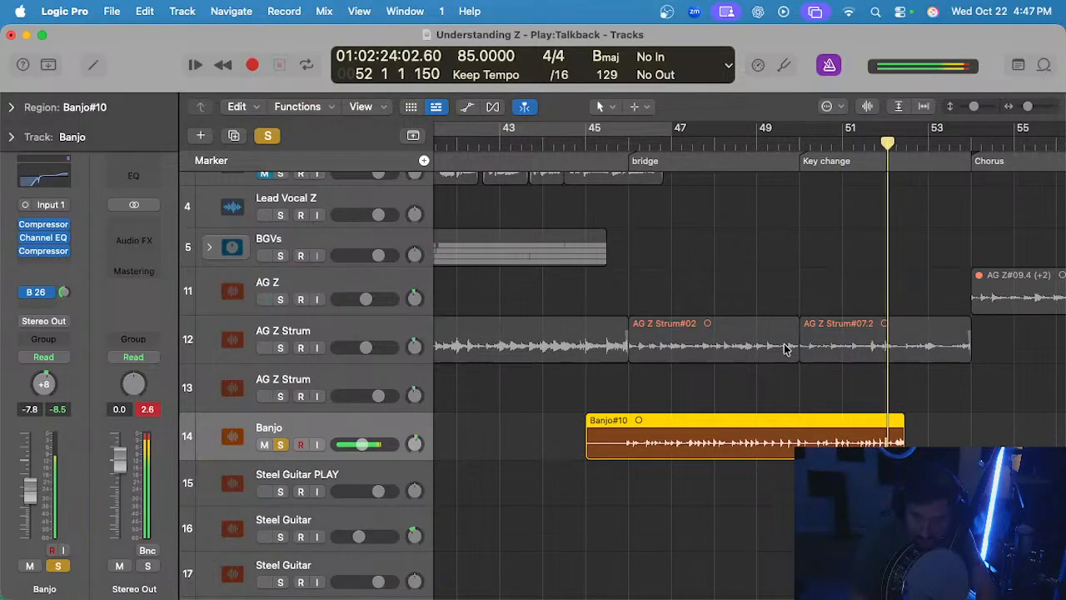
{"action": "key", "text": "space"}
{"action": "key", "text": "s"}
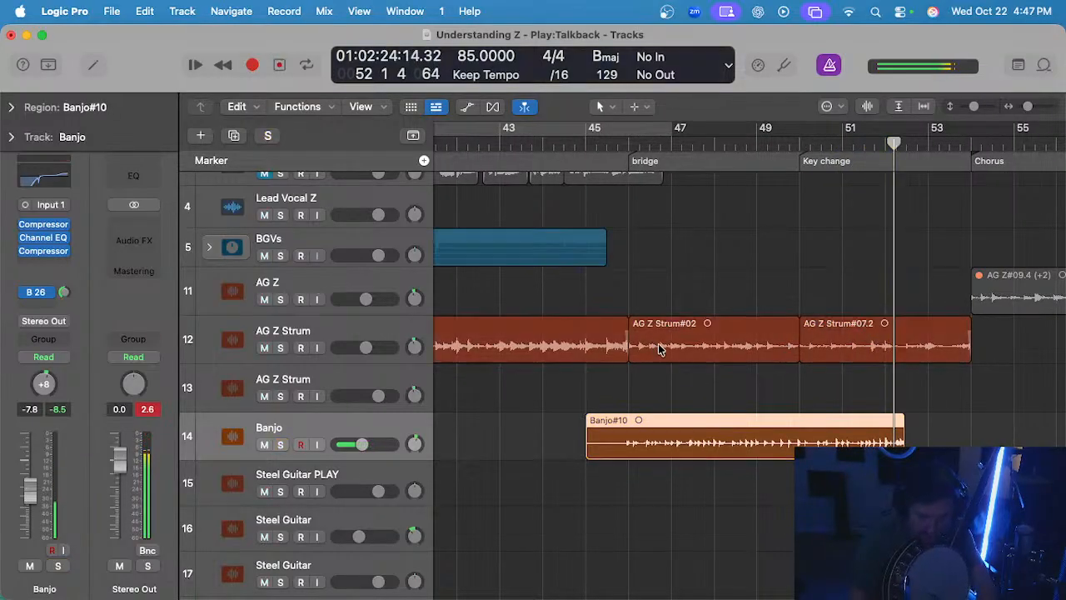
{"action": "key", "text": "Delete"}
{"action": "scroll", "coordinate": [598, 150], "scroll_direction": "left", "scroll_amount": 1}
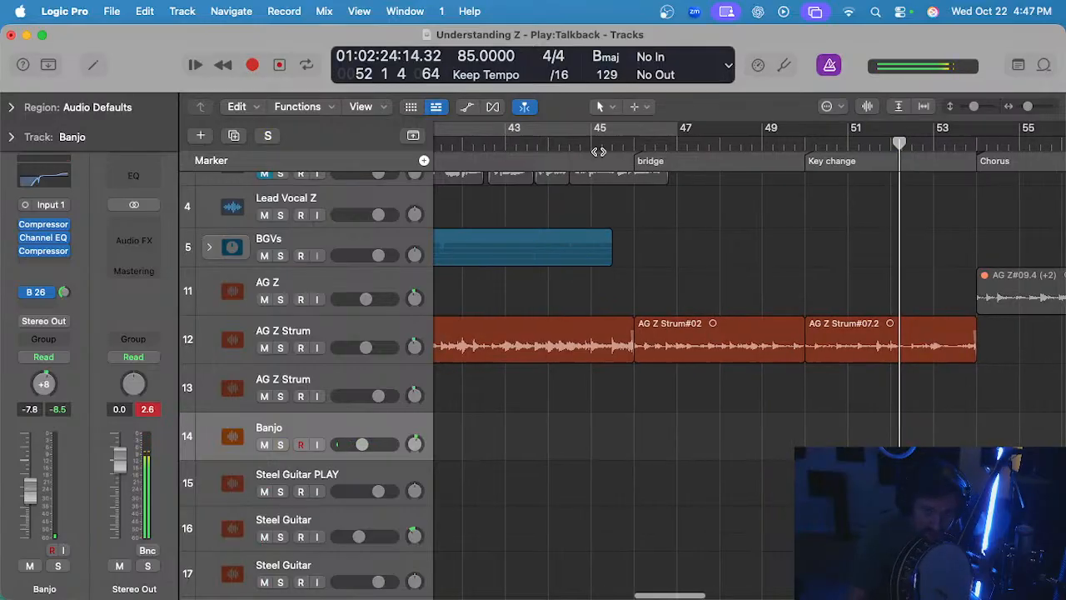
- Record the banjo from bar 45 until just past the start of the chorus at bar 54, and undo the take
{"action": "left_click", "coordinate": [593, 144]}
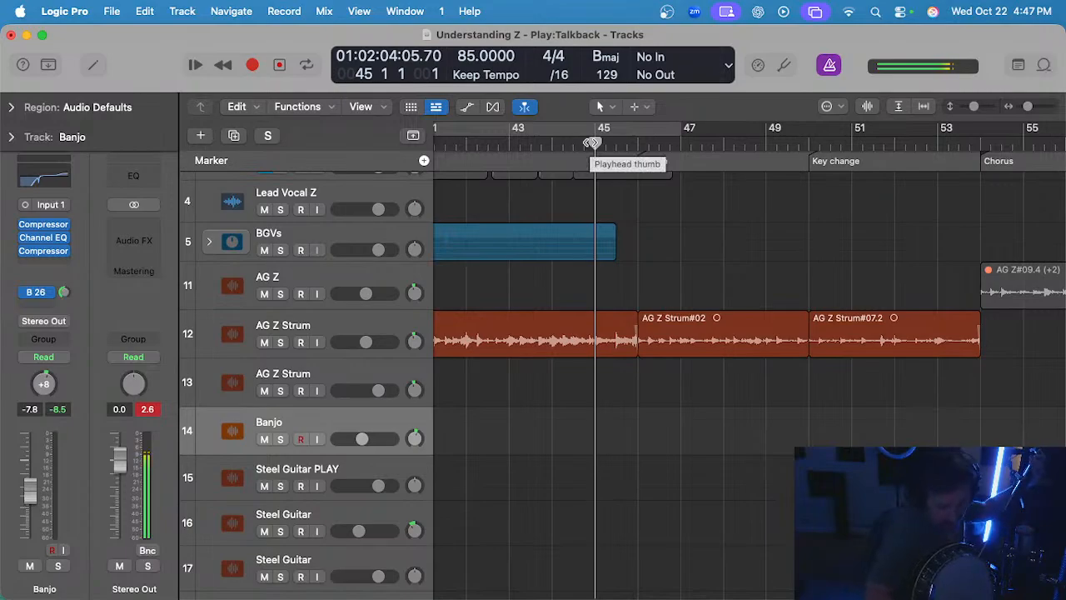
{"action": "key", "text": "r"}
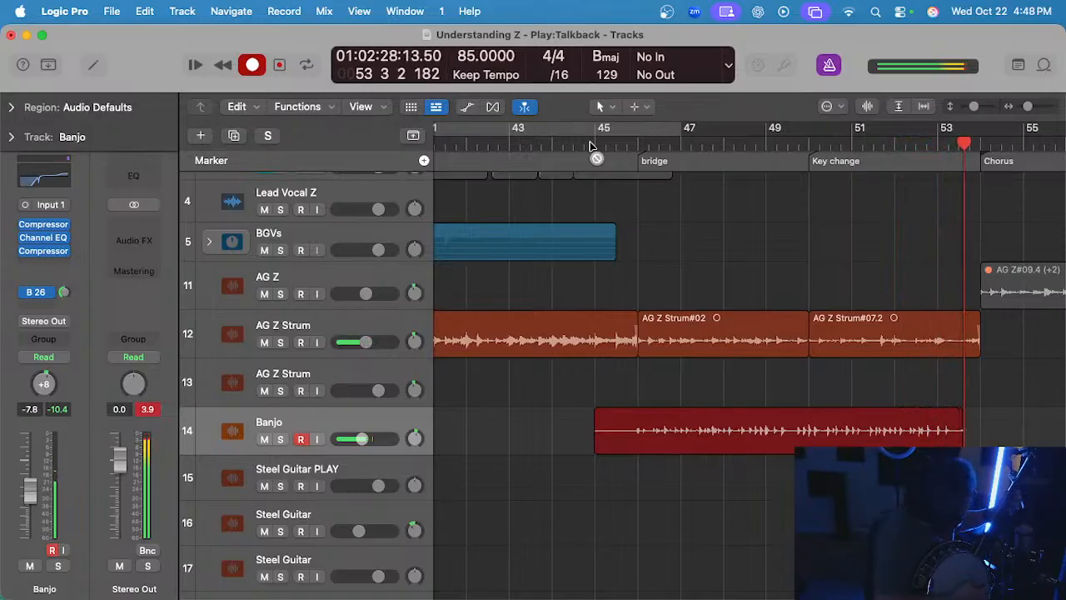
{"action": "key", "text": "space"}
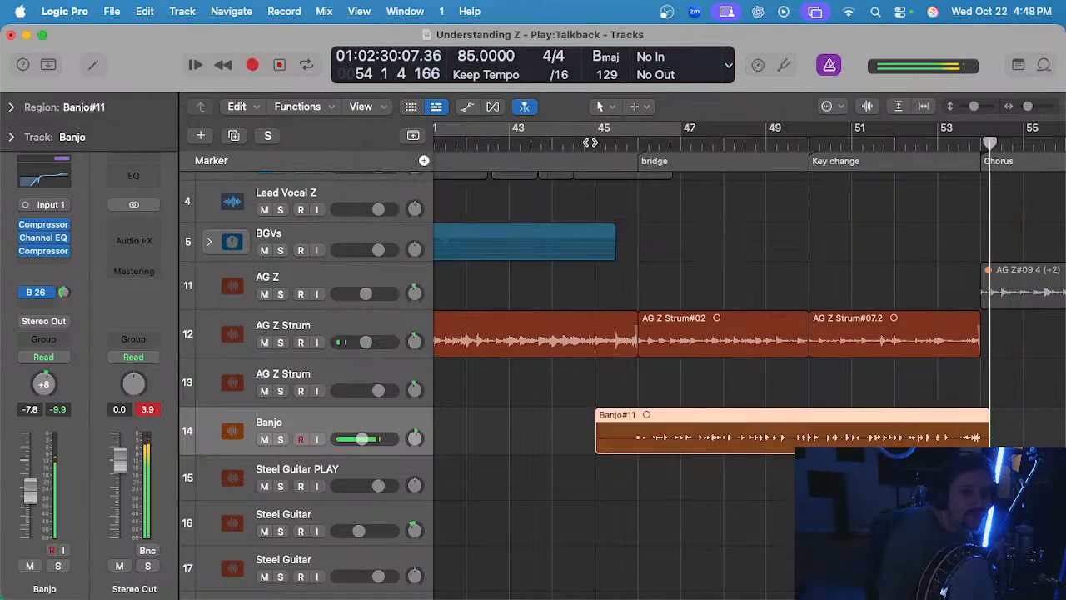
{"action": "key", "text": "super+z"}
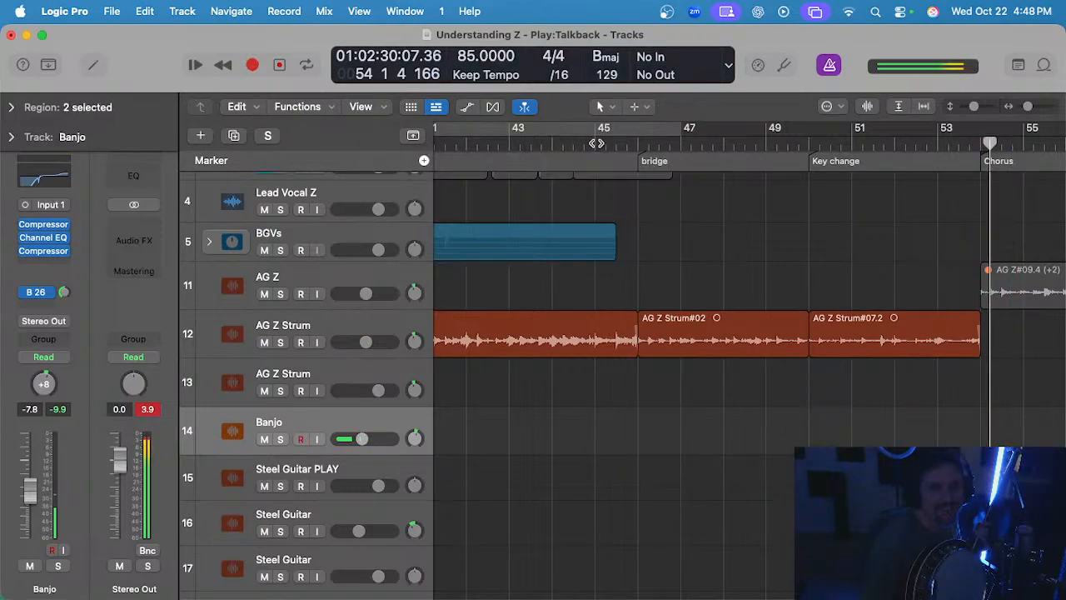
- Return to bar 45, record the banjo over the bridge, stop in bar 49, and undo the take
{"action": "left_click", "coordinate": [593, 142]}
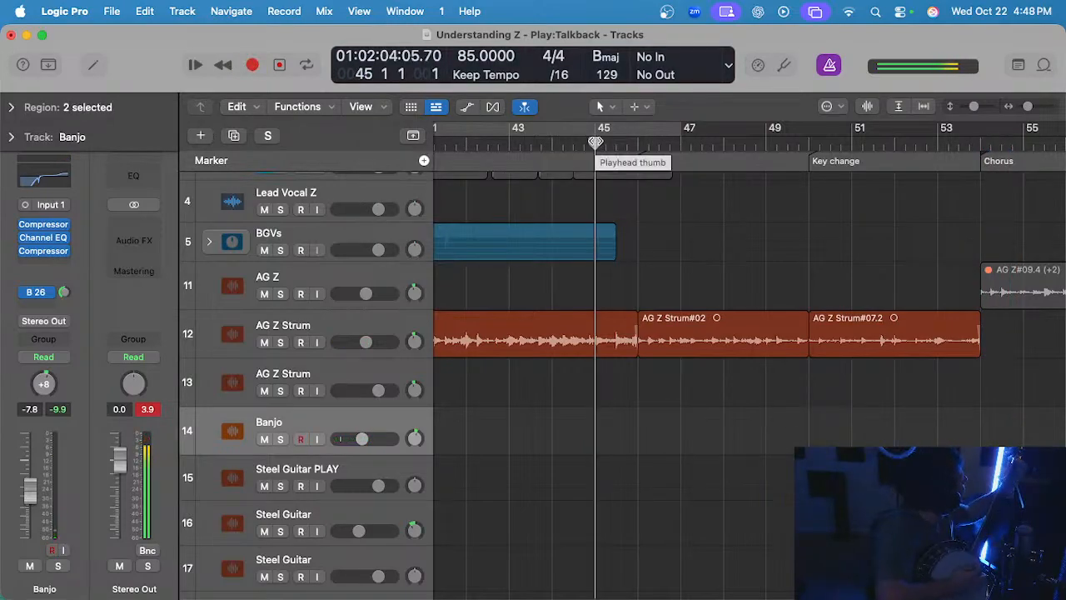
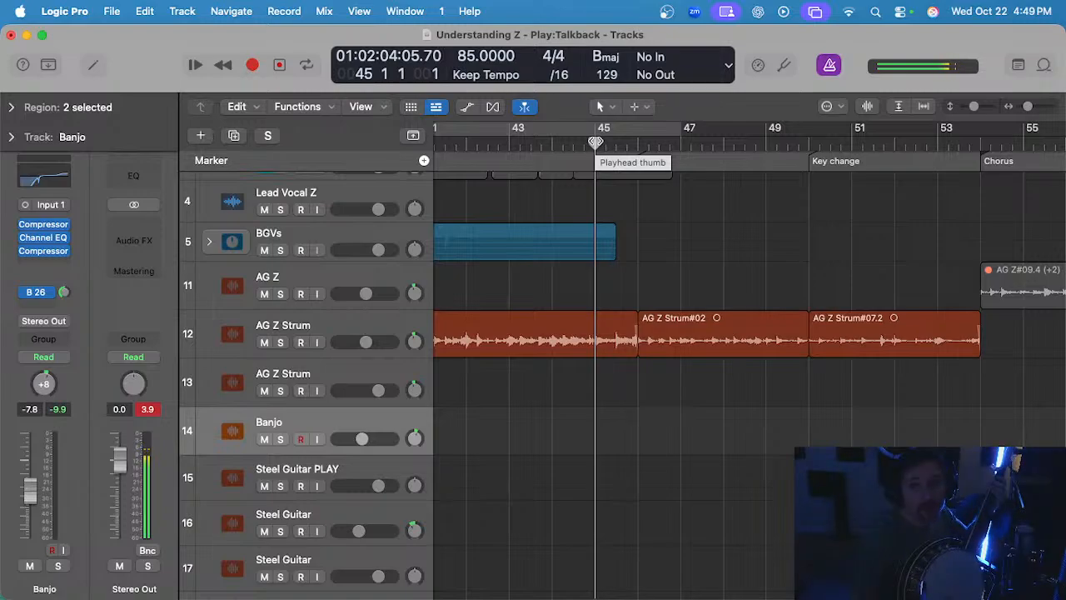
{"action": "left_click", "coordinate": [658, 509]}
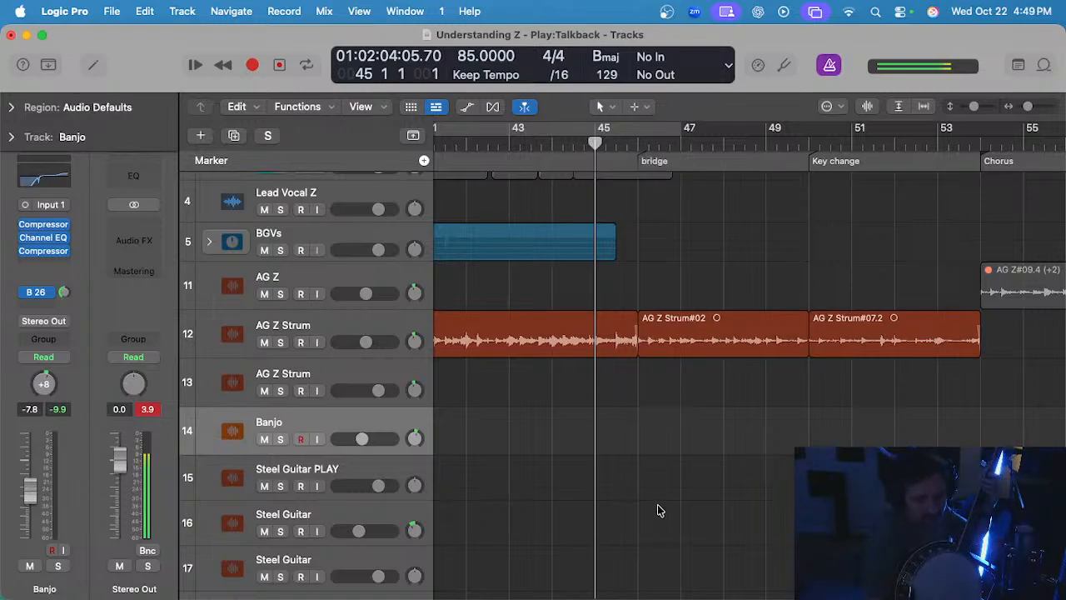
{"action": "key", "text": "r"}
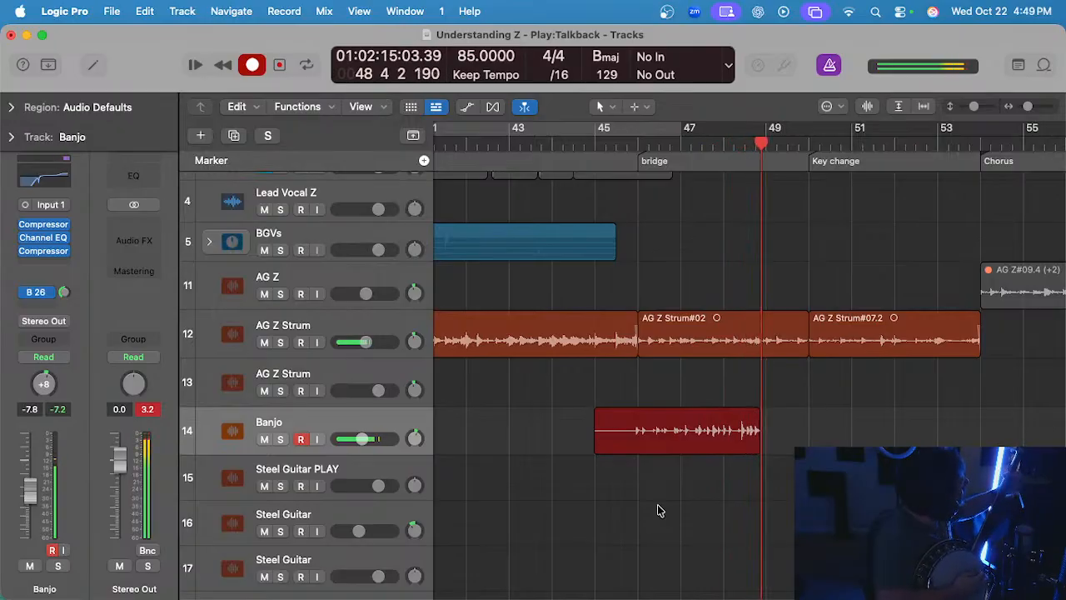
{"action": "key", "text": "space"}
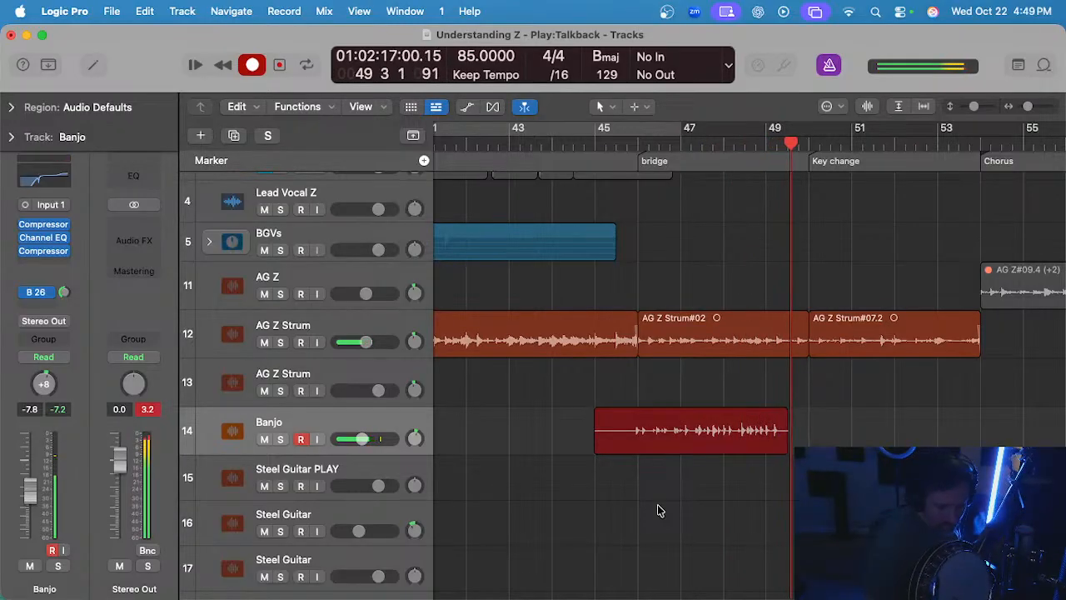
{"action": "key", "text": "super+z"}
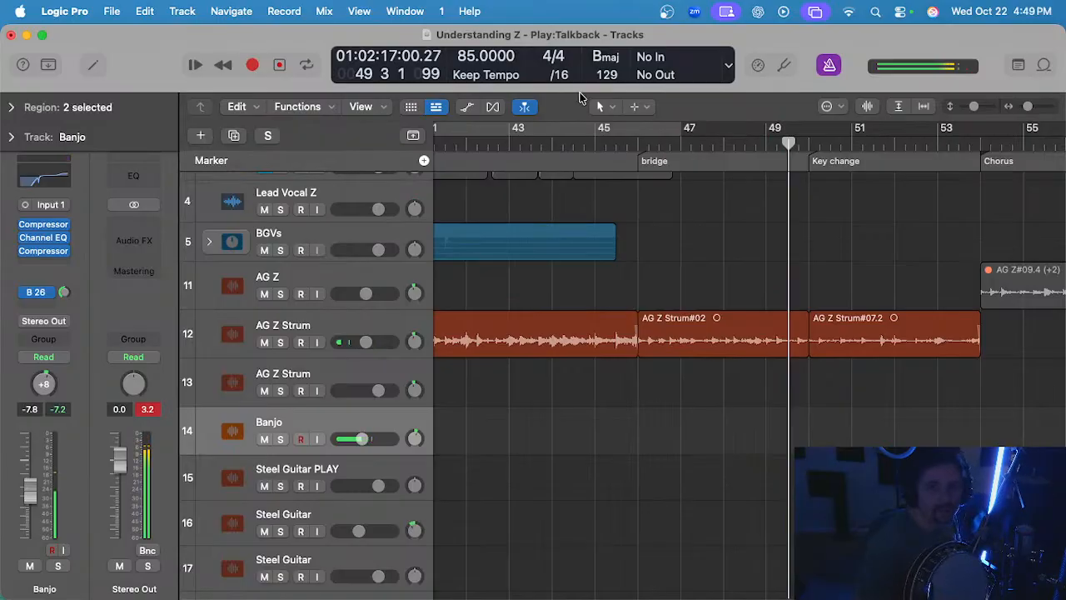
- Record a banjo take from bar 45 over the bridge and stop at the key change at bar 50
{"action": "left_click", "coordinate": [594, 142]}
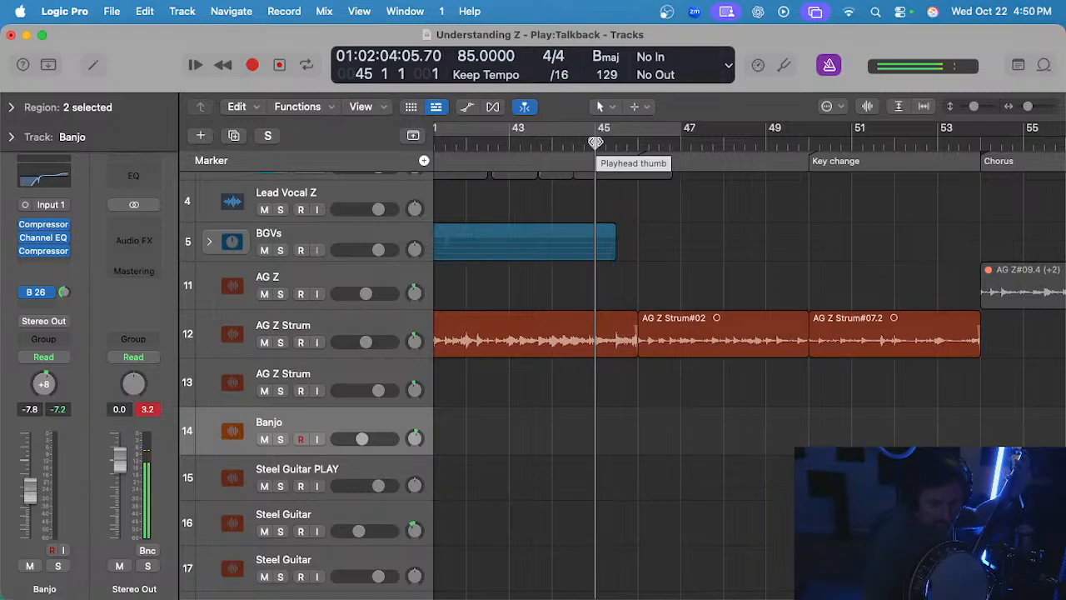
{"action": "key", "text": "r"}
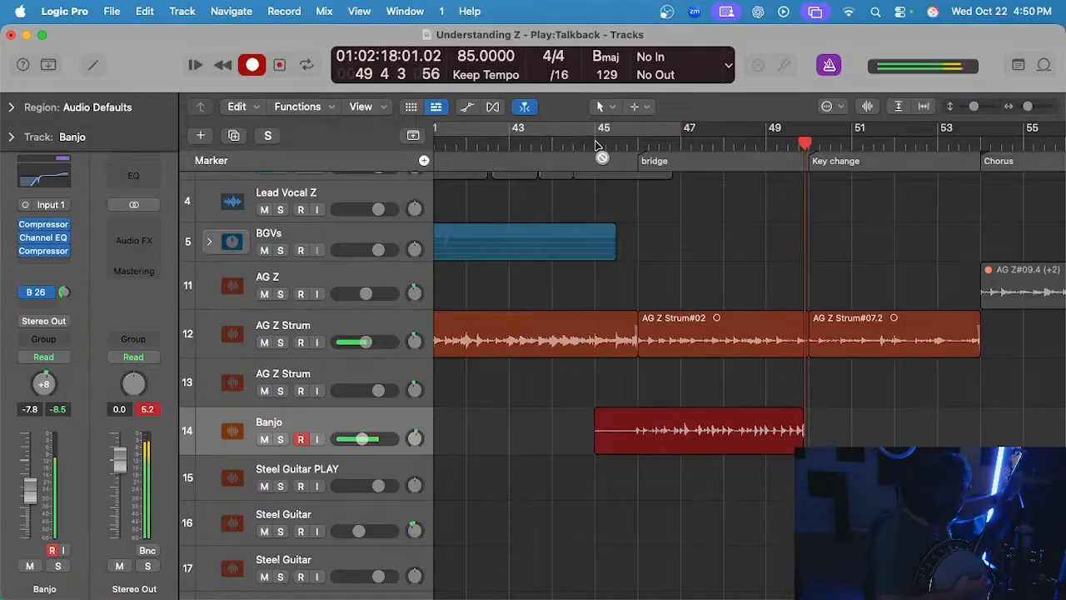
{"action": "key", "text": "space"}
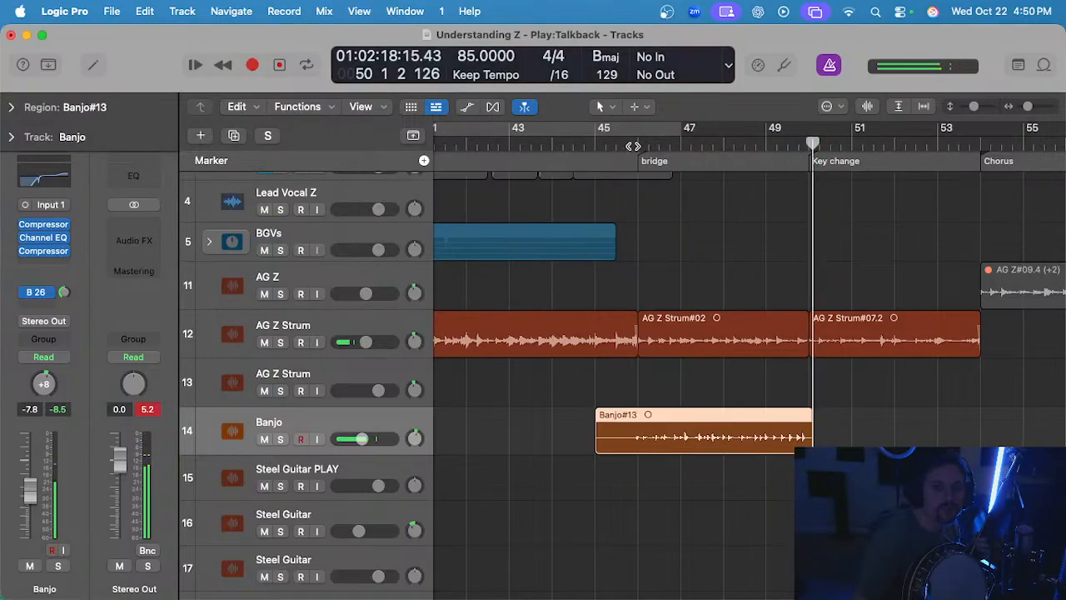
- Play the new banjo take soloed from the bridge at bar 46 to check it, and turn the solo off
{"action": "left_click", "coordinate": [638, 146]}
{"action": "key", "text": "ctrl+s"}
{"action": "key", "text": "space"}
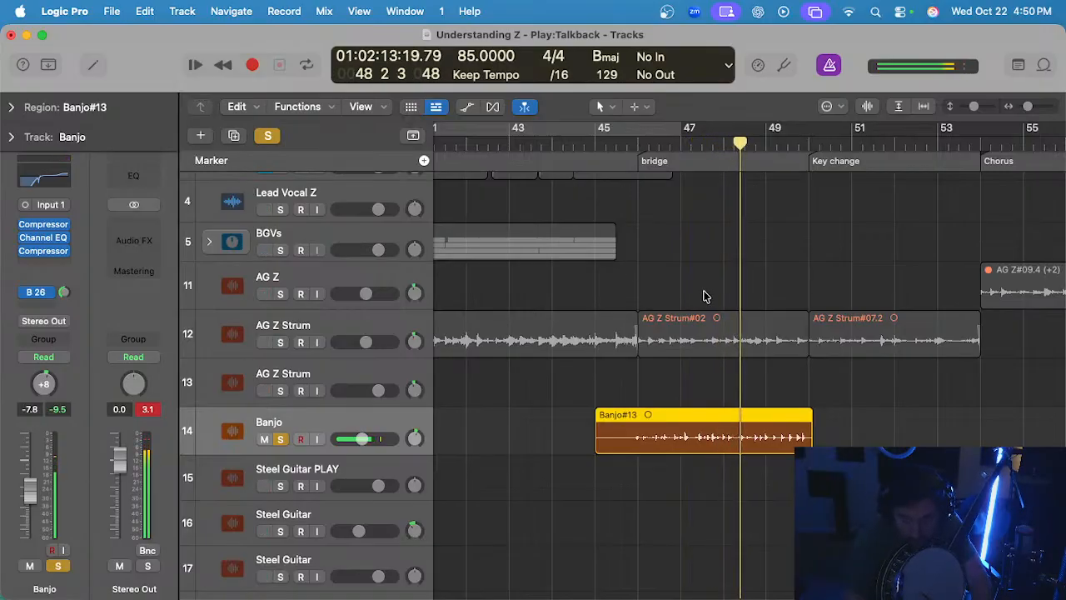
{"action": "scroll", "coordinate": [703, 303], "scroll_direction": "up", "scroll_amount": 2}
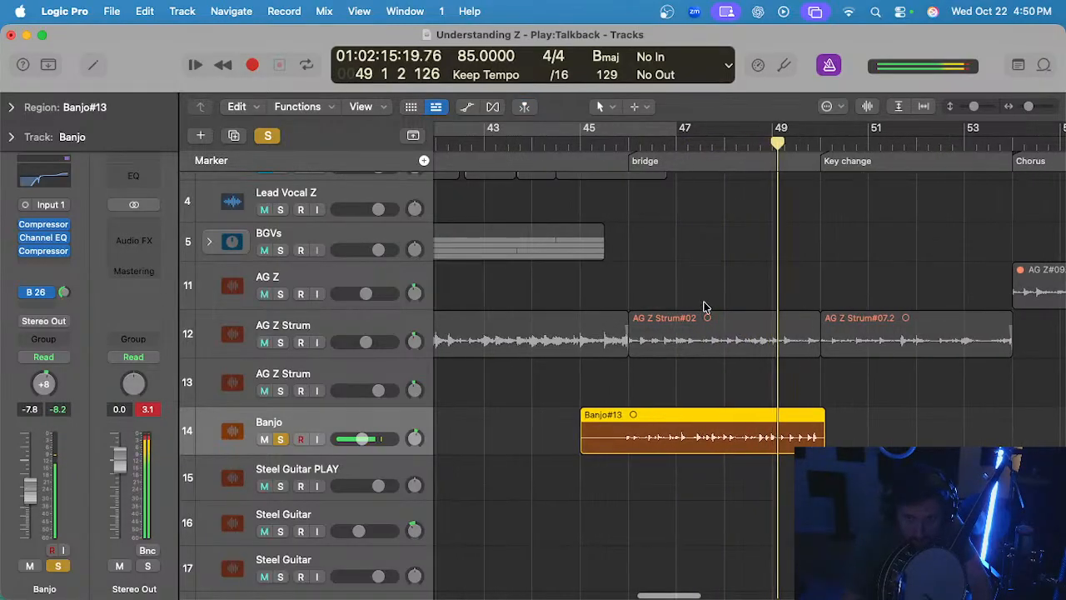
{"action": "key", "text": "s"}
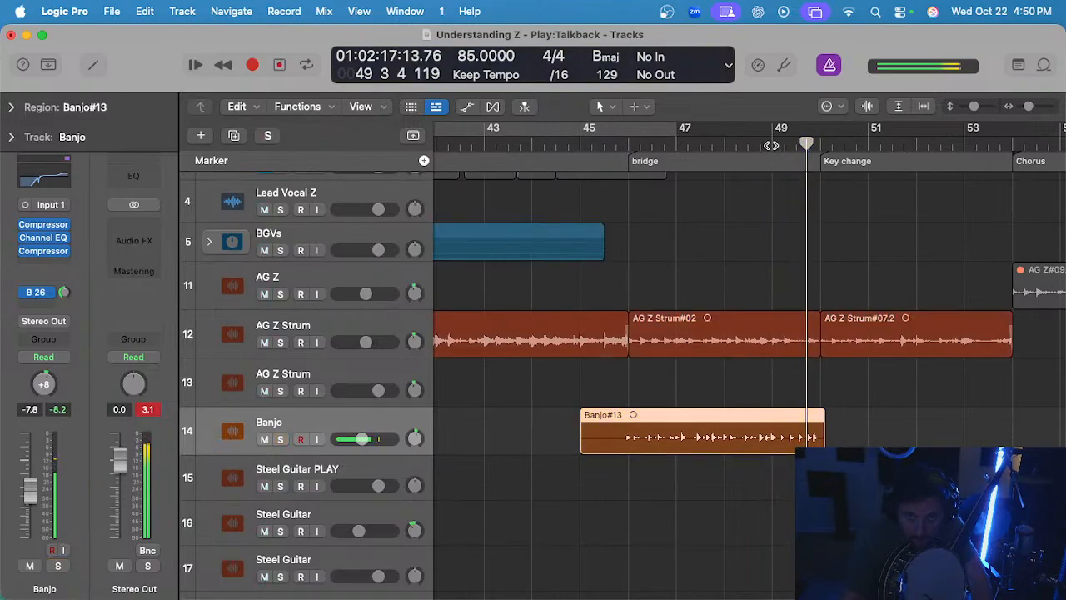
- Split the banjo take at bar 49 and delete the part after the split
{"action": "left_click", "coordinate": [771, 146]}
{"action": "key", "text": "super+t"}
{"action": "key", "text": "Delete"}
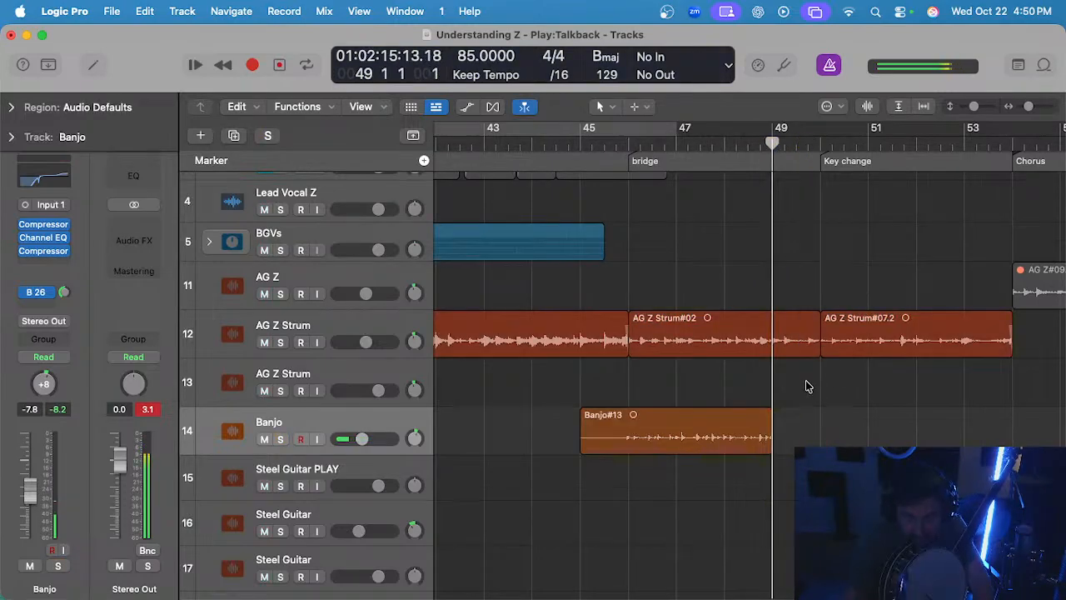
- Add a duplicate Banjo track below the first and play the song from bar 48 to the key change at bar 50
{"action": "key", "text": "super+d"}
{"action": "scroll", "coordinate": [605, 474], "scroll_direction": "right", "scroll_amount": 2}
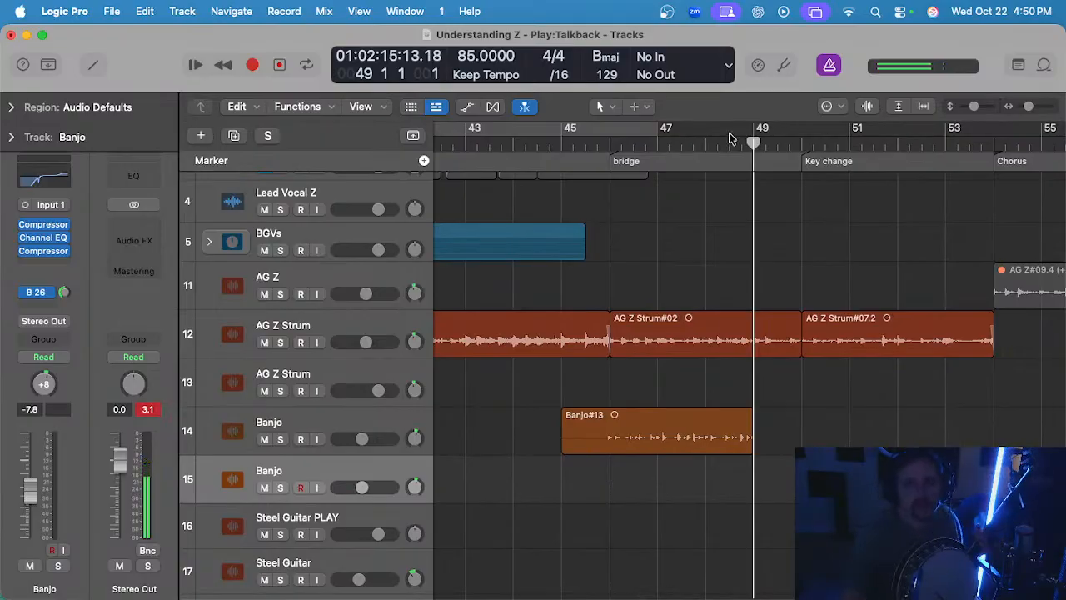
{"action": "left_click", "coordinate": [707, 146]}
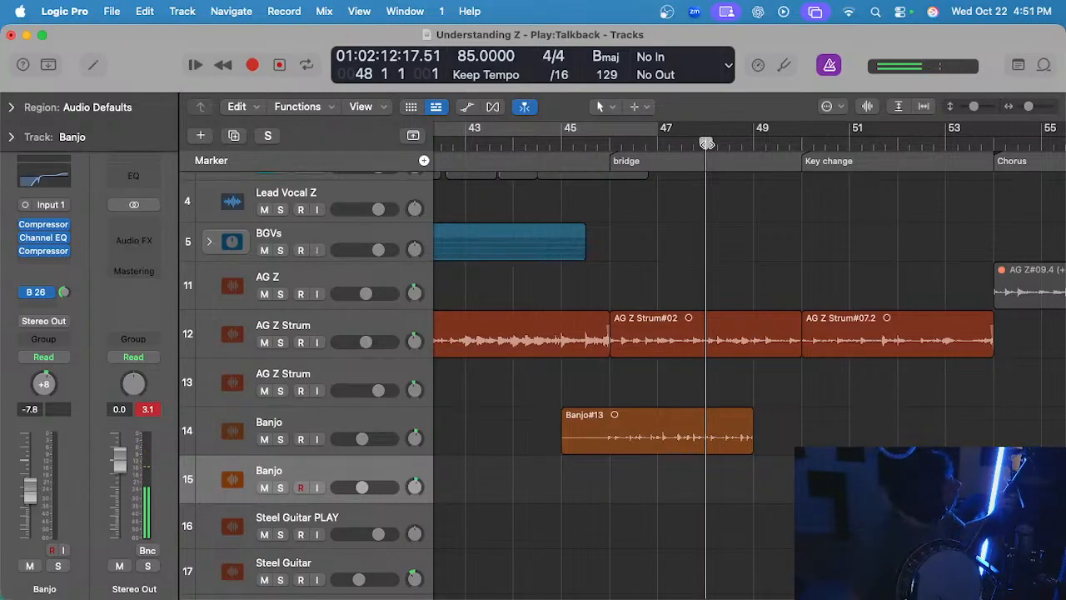
{"action": "key", "text": "space"}
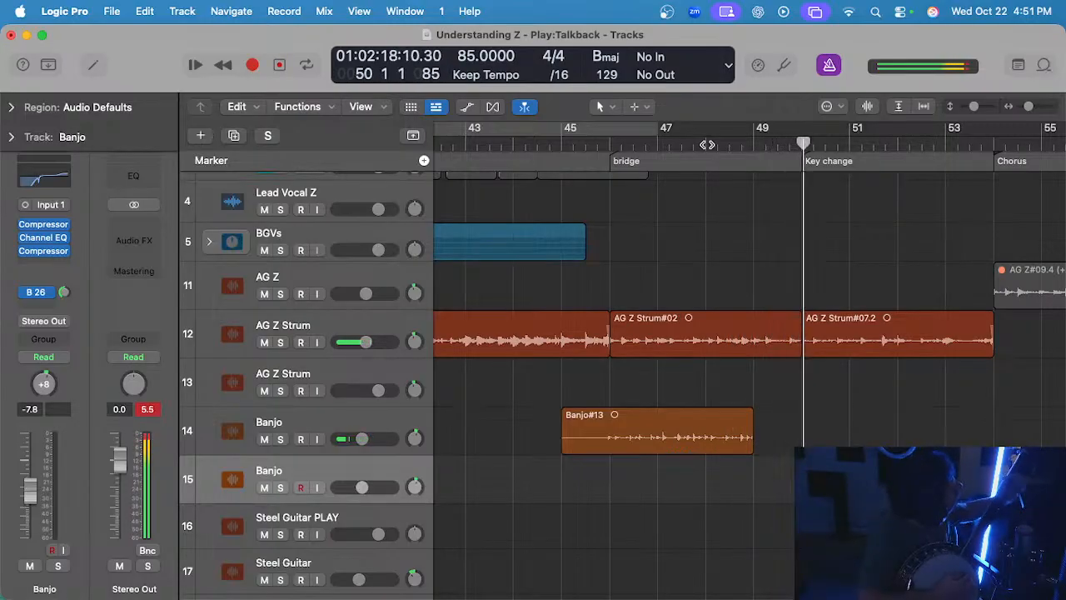
- Record repeated banjo takes on the second Banjo track from bar 48 toward the key change, discarding each one
{"action": "left_click", "coordinate": [706, 144]}
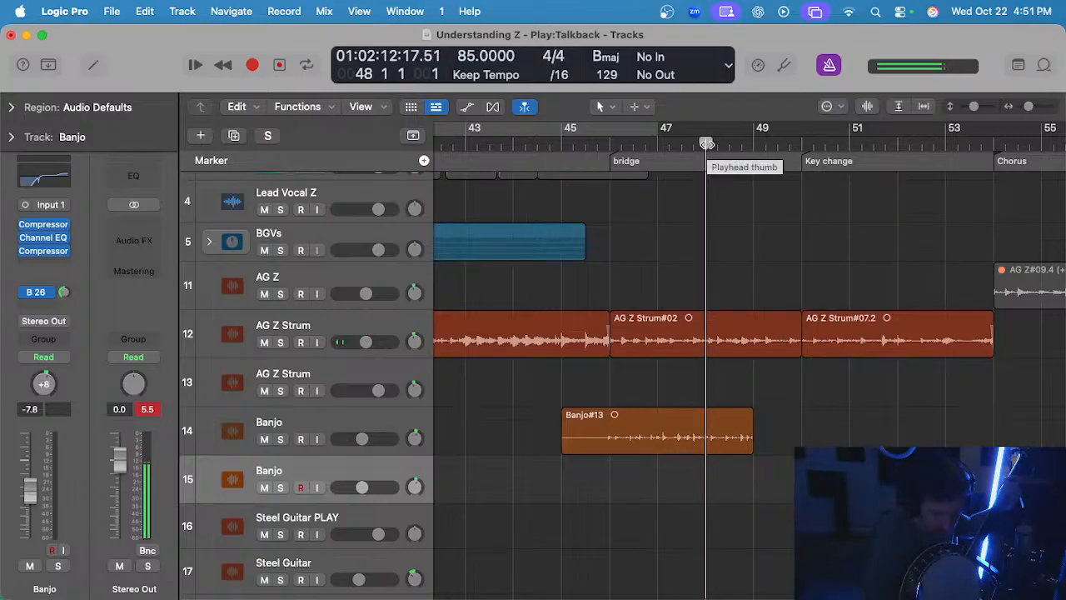
{"action": "key", "text": "r"}
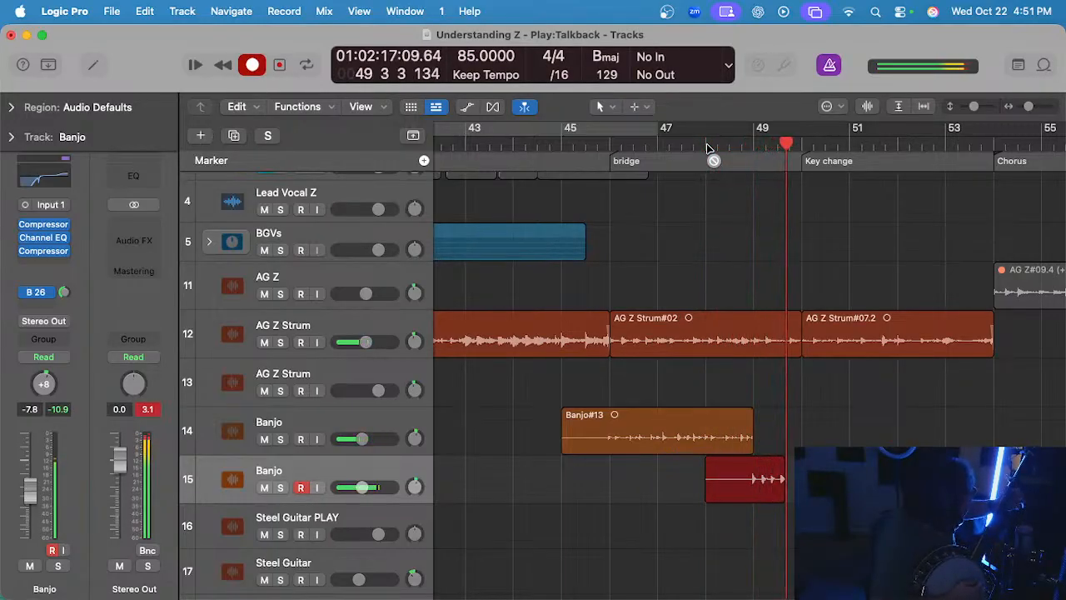
{"action": "key", "text": "super+period"}
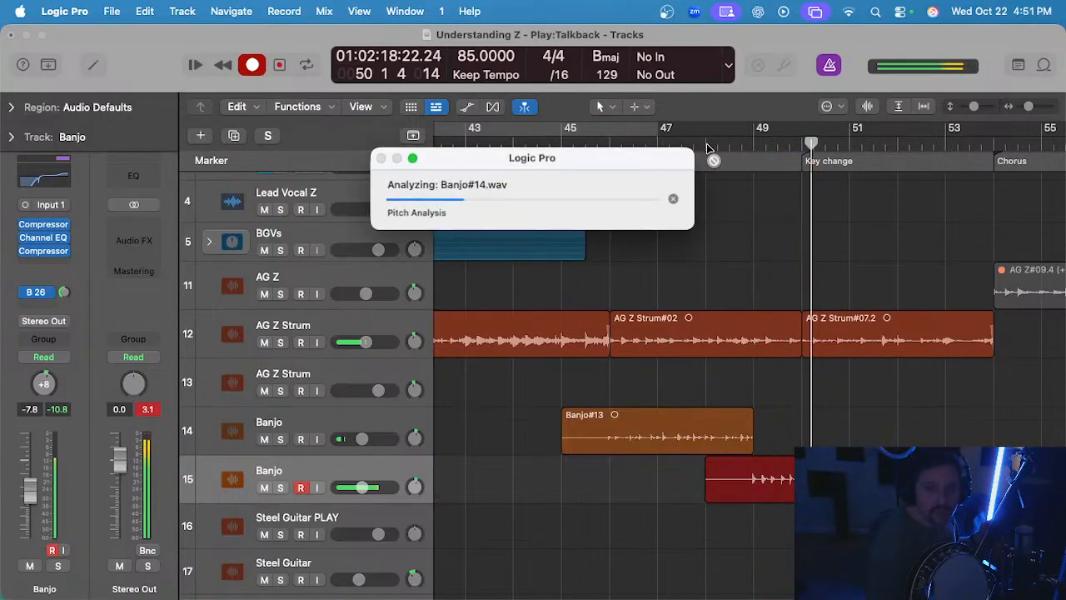
{"action": "key", "text": "r"}
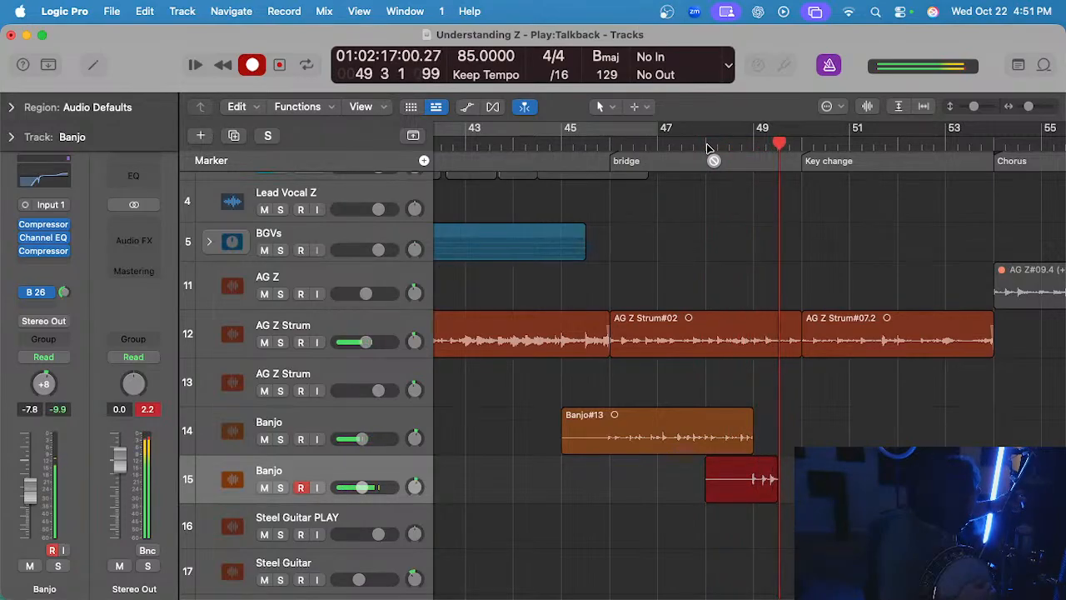
{"action": "key", "text": "space"}
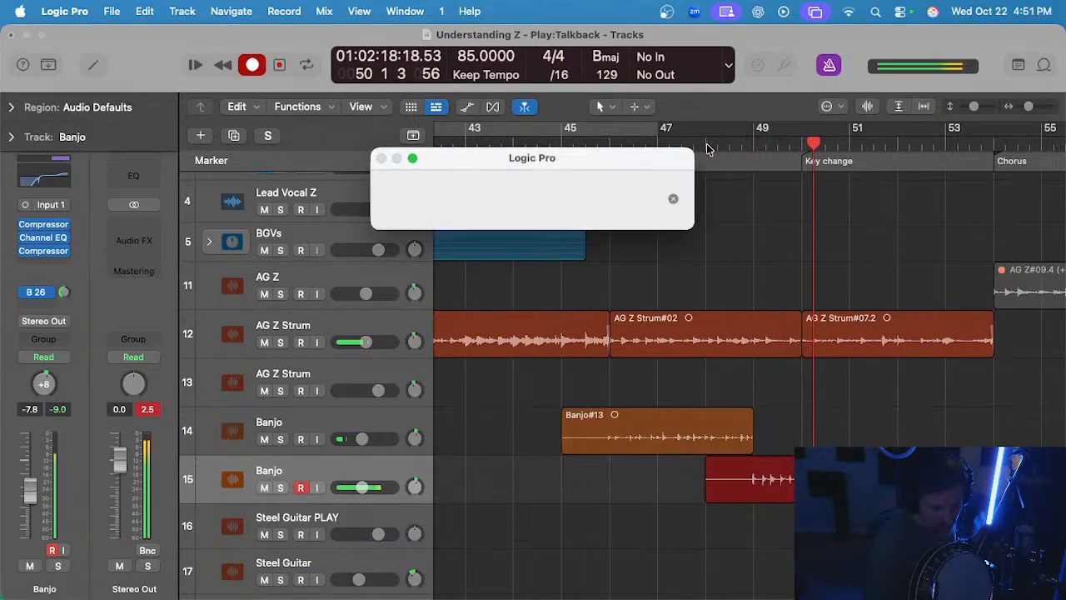
{"action": "key", "text": "super+z"}
{"action": "key", "text": "comma"}
{"action": "key", "text": "comma"}
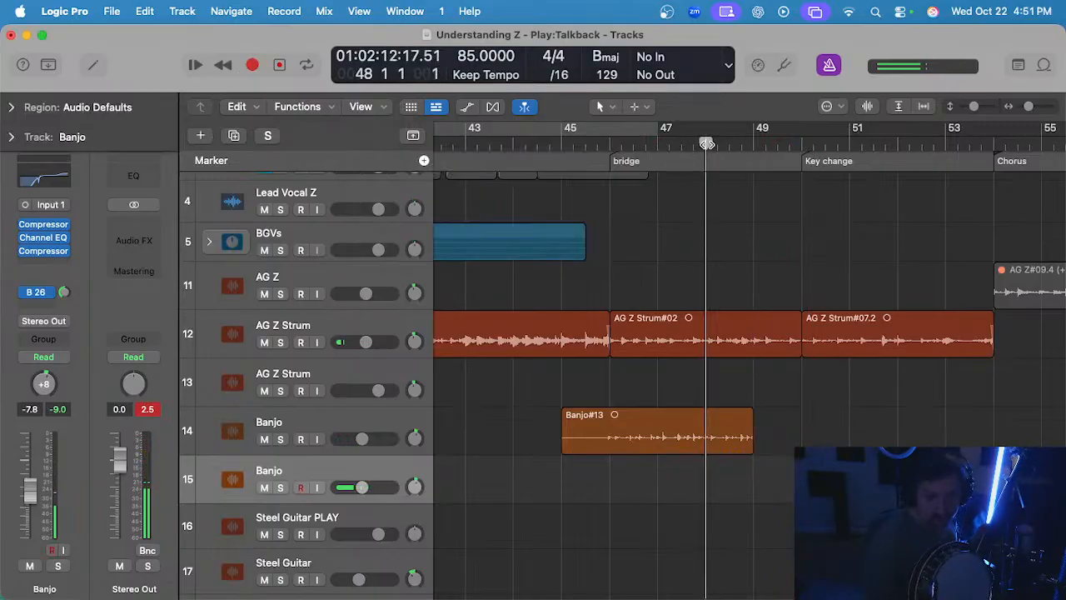
{"action": "key", "text": "r"}
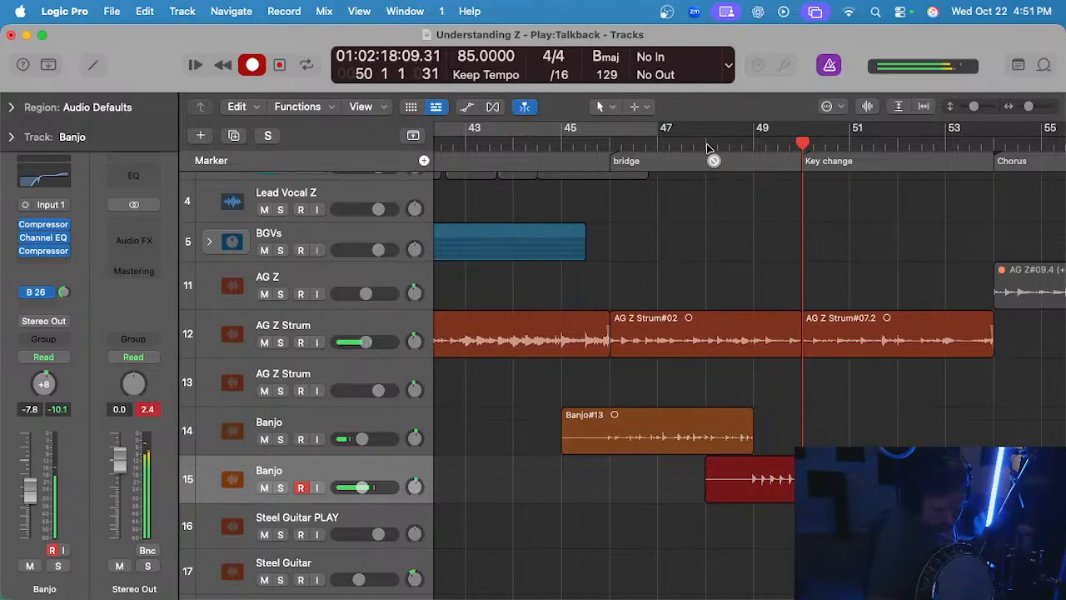
{"action": "key", "text": "space"}
- Record a banjo take on the second Banjo track from bar 48, stopping late in bar 50
{"action": "left_click", "coordinate": [706, 144]}
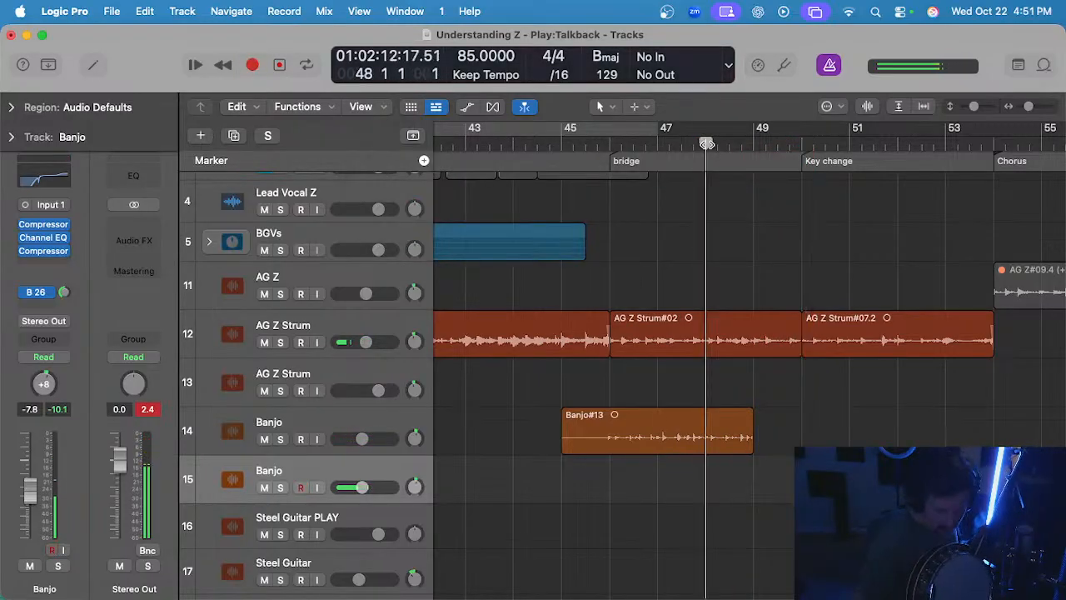
{"action": "key", "text": "r"}
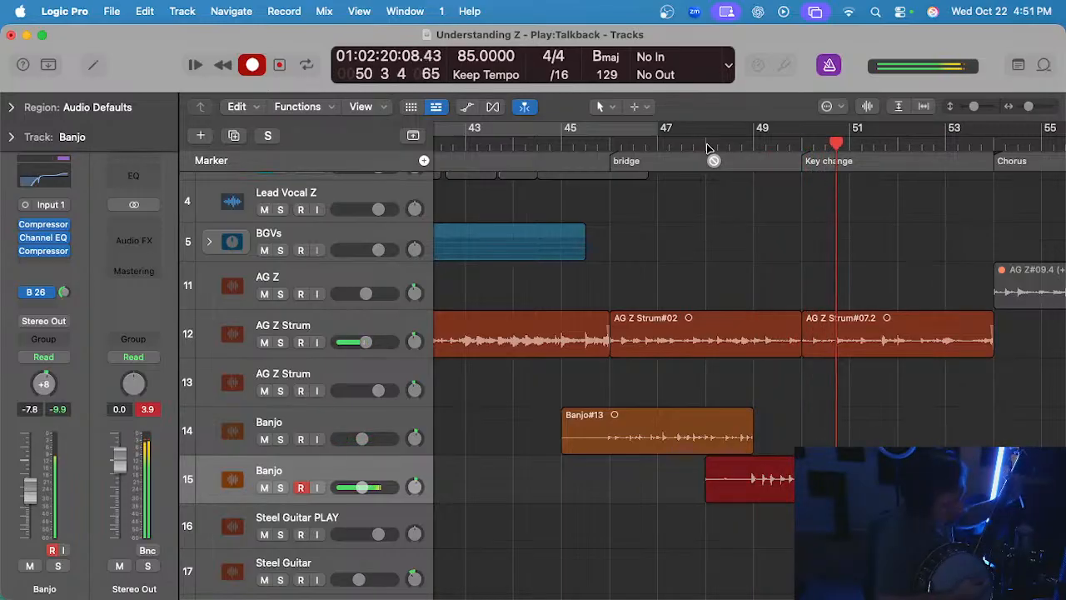
{"action": "key", "text": "space"}
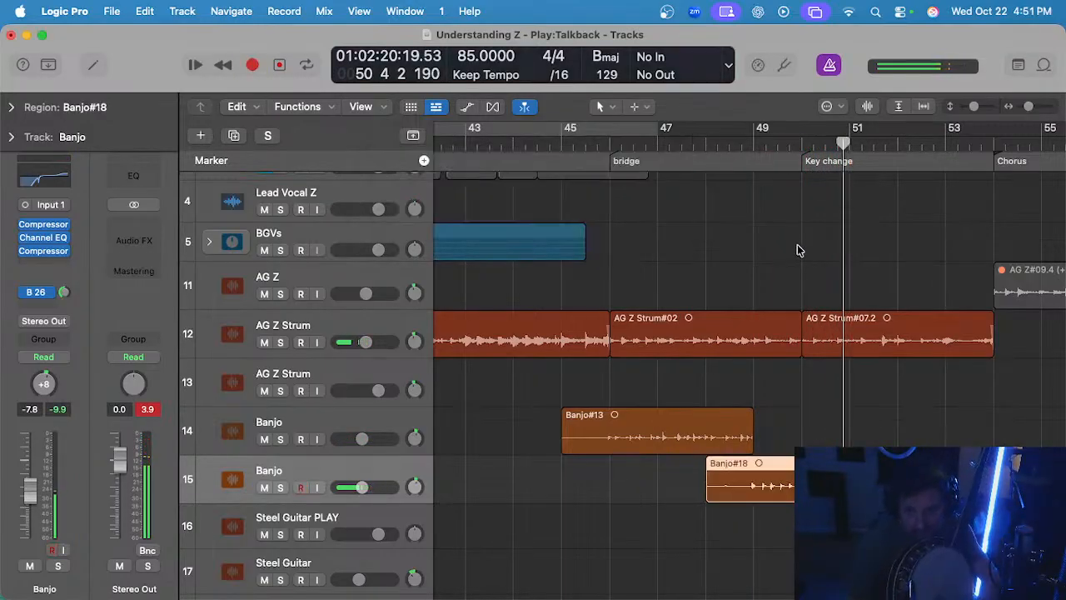
- Play the new banjo take into the key change, restarting from bar 49, to check it
{"action": "left_click", "coordinate": [799, 143]}
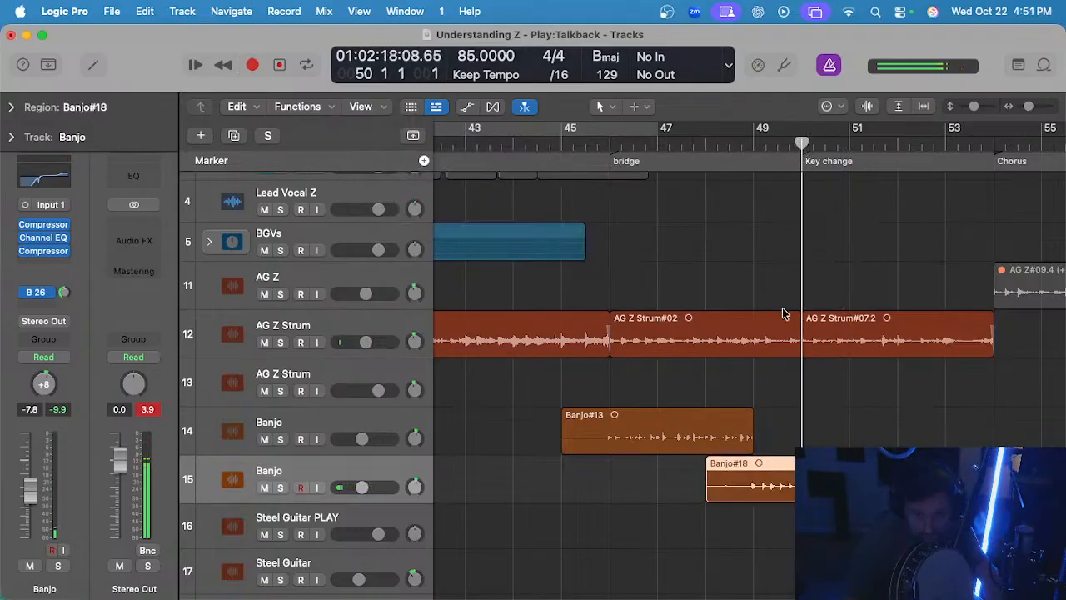
{"action": "key", "text": "space"}
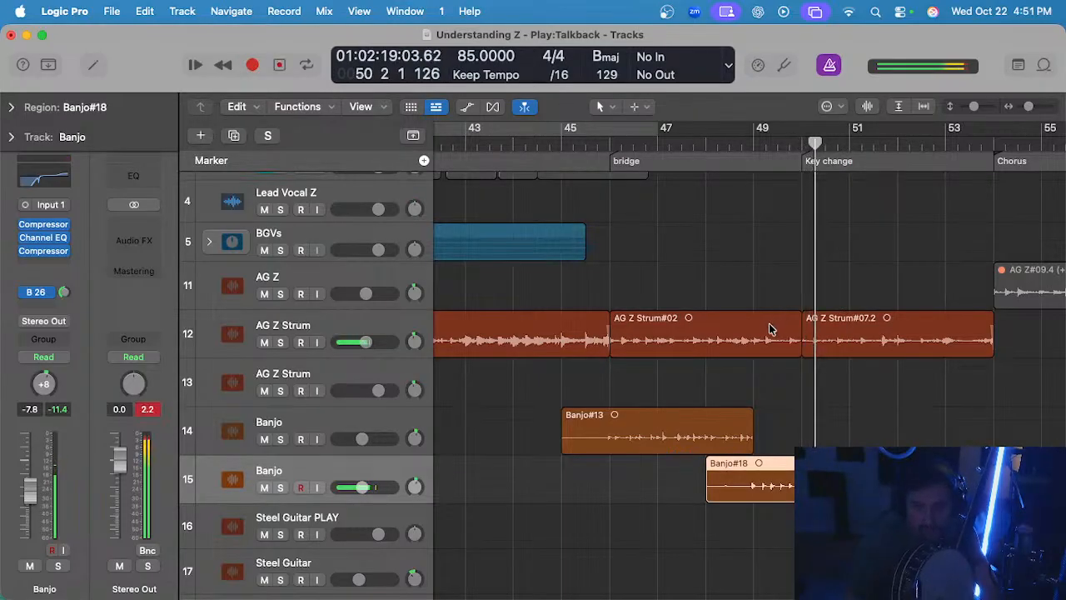
{"action": "left_click", "coordinate": [752, 143]}
- Trim the new take's end to just before bar 50 and the first Banjo track's region to just before bar 49
{"action": "scroll", "coordinate": [757, 272], "scroll_direction": "up", "scroll_amount": 5}
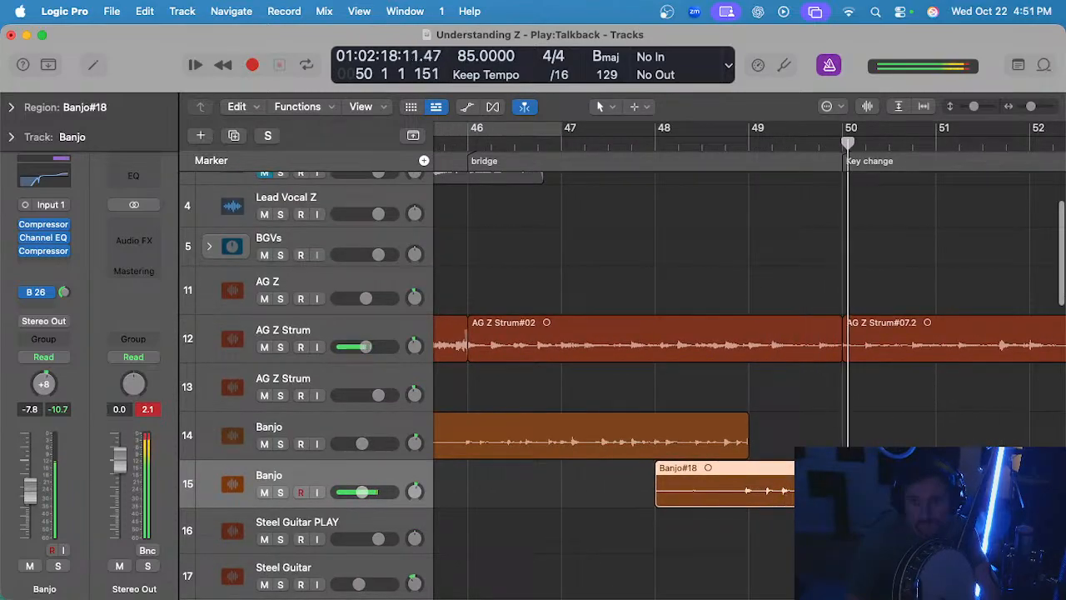
{"action": "scroll", "coordinate": [850, 487], "scroll_direction": "up", "scroll_amount": 3}
{"action": "mouse_move", "coordinate": [839, 487]}
{"action": "left_mouse_down"}
{"action": "mouse_move", "coordinate": [851, 487]}
{"action": "mouse_move", "coordinate": [848, 497]}
{"action": "left_mouse_up"}
{"action": "scroll", "coordinate": [823, 491], "scroll_direction": "up", "scroll_amount": 4}
{"action": "scroll", "coordinate": [754, 476], "scroll_direction": "down", "scroll_amount": 1}
{"action": "scroll", "coordinate": [579, 460], "scroll_direction": "up", "scroll_amount": 1}
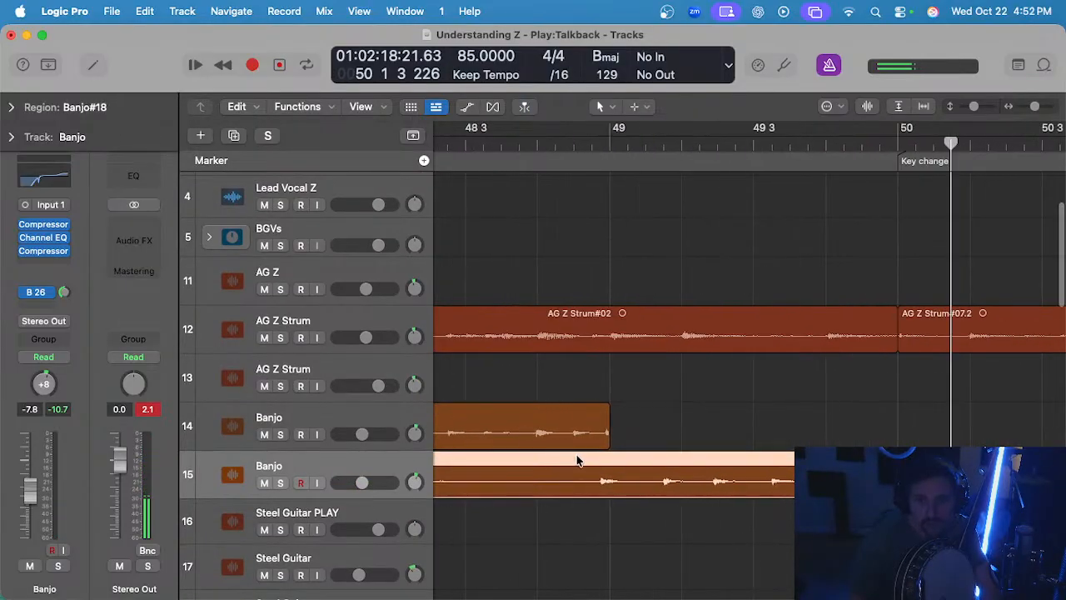
{"action": "scroll", "coordinate": [578, 460], "scroll_direction": "down", "scroll_amount": 3}
{"action": "scroll", "coordinate": [574, 416], "scroll_direction": "up", "scroll_amount": 3}
{"action": "left_click_drag", "start_coordinate": [587, 435], "coordinate": [569, 443]}
{"action": "scroll", "coordinate": [583, 454], "scroll_direction": "up", "scroll_amount": 1}
{"action": "scroll", "coordinate": [542, 473], "scroll_direction": "right", "scroll_amount": 2}
{"action": "scroll", "coordinate": [508, 464], "scroll_direction": "left", "scroll_amount": 3}
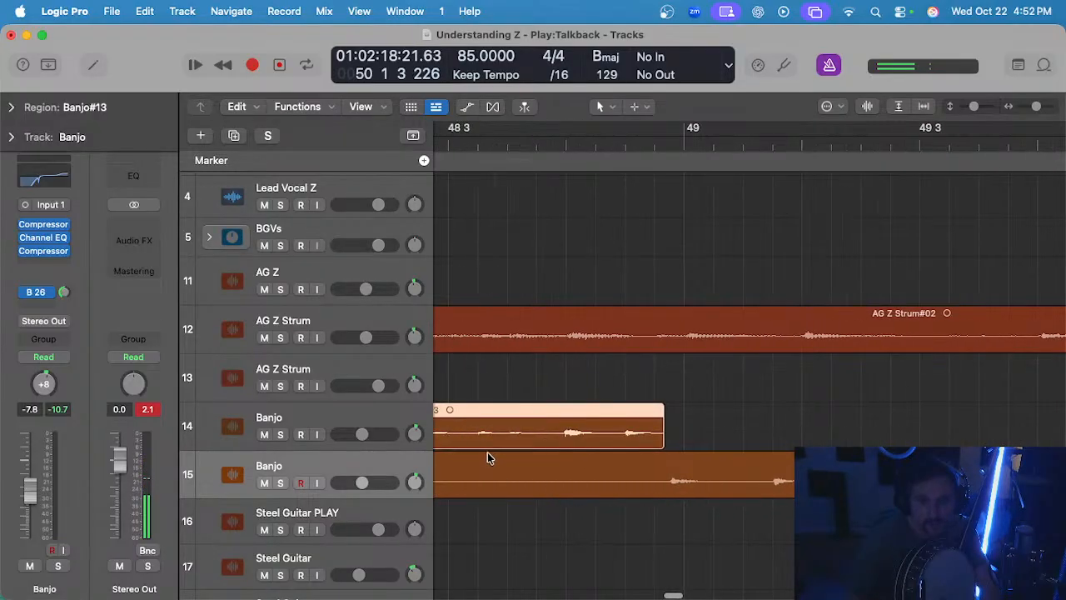
- Cut away the new take's silent lead-in so that it starts where the first Banjo track's region ends
{"action": "left_click_drag", "start_coordinate": [672, 475], "coordinate": [563, 469]}
{"action": "key", "text": "Delete"}
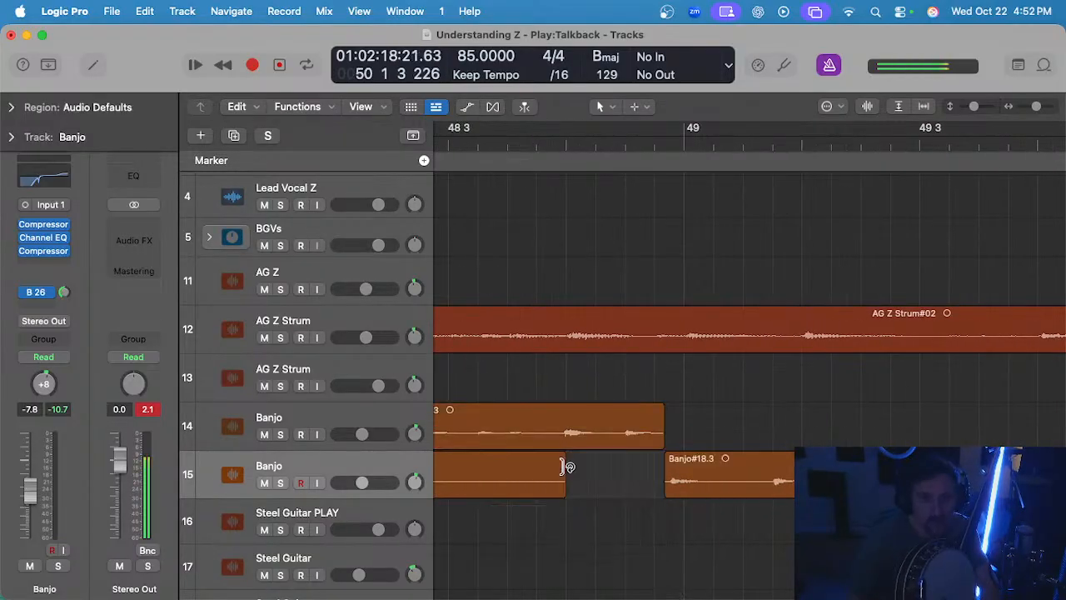
{"action": "left_click", "coordinate": [523, 475]}
{"action": "key", "text": "Delete"}
- Move the trimmed take up to the first Banjo track, directly after the existing region, keeping its timing
{"action": "left_click", "coordinate": [806, 476]}
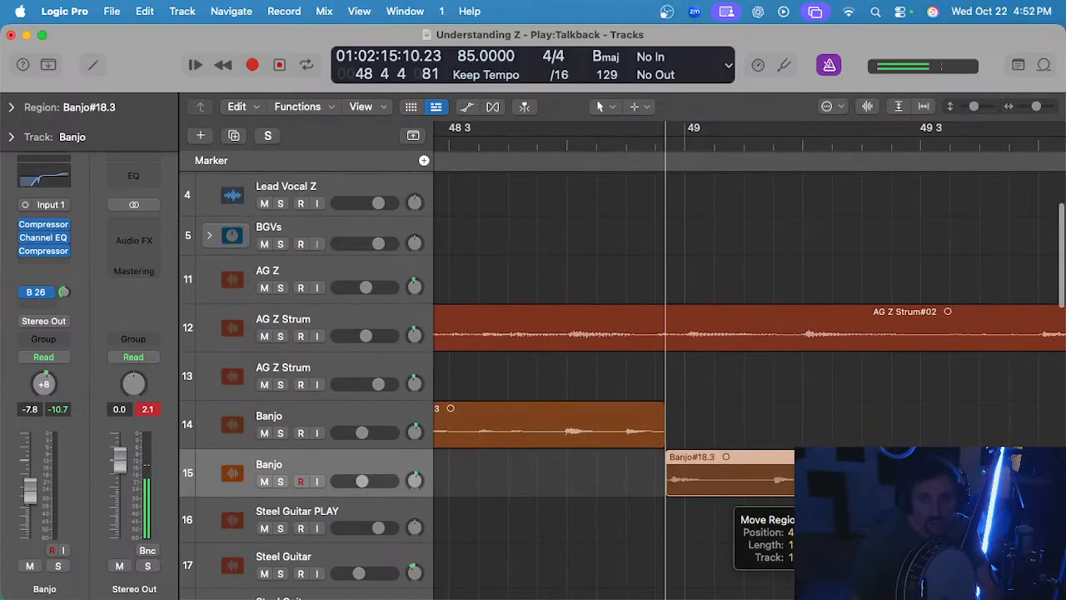
{"action": "scroll", "coordinate": [806, 476], "scroll_direction": "down", "scroll_amount": 4}
{"action": "left_click_drag", "start_coordinate": [824, 476], "coordinate": [826, 433]}
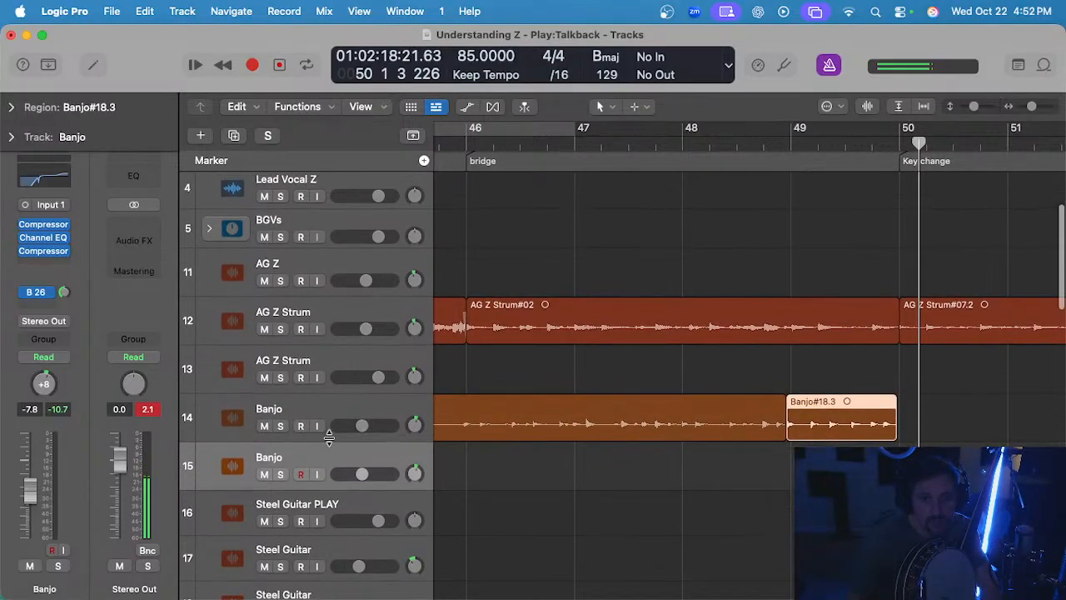
{"action": "left_click", "coordinate": [748, 223]}
- Record a banjo take on the second Banjo track from bar 49 through the key change to bar 52, and delete it
{"action": "left_click", "coordinate": [799, 149]}
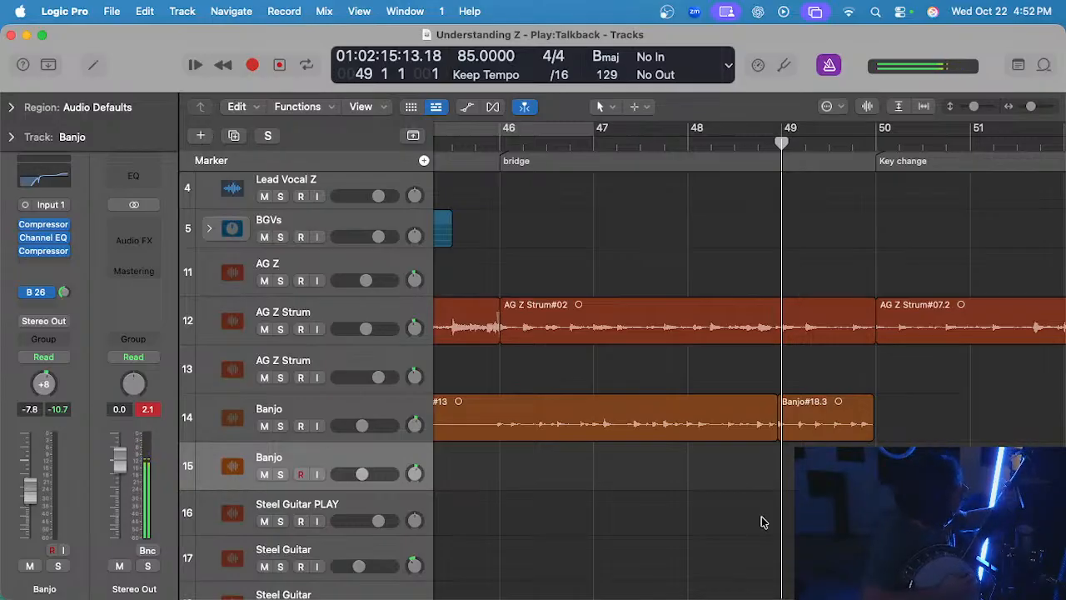
{"action": "key", "text": "r"}
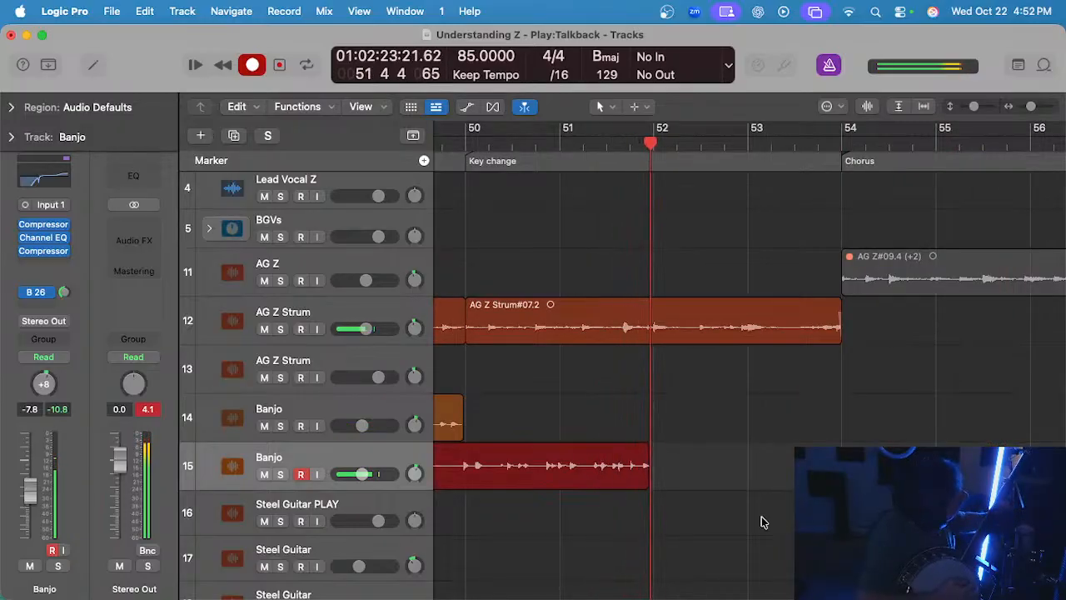
{"action": "key", "text": "space"}
{"action": "key", "text": "Delete"}
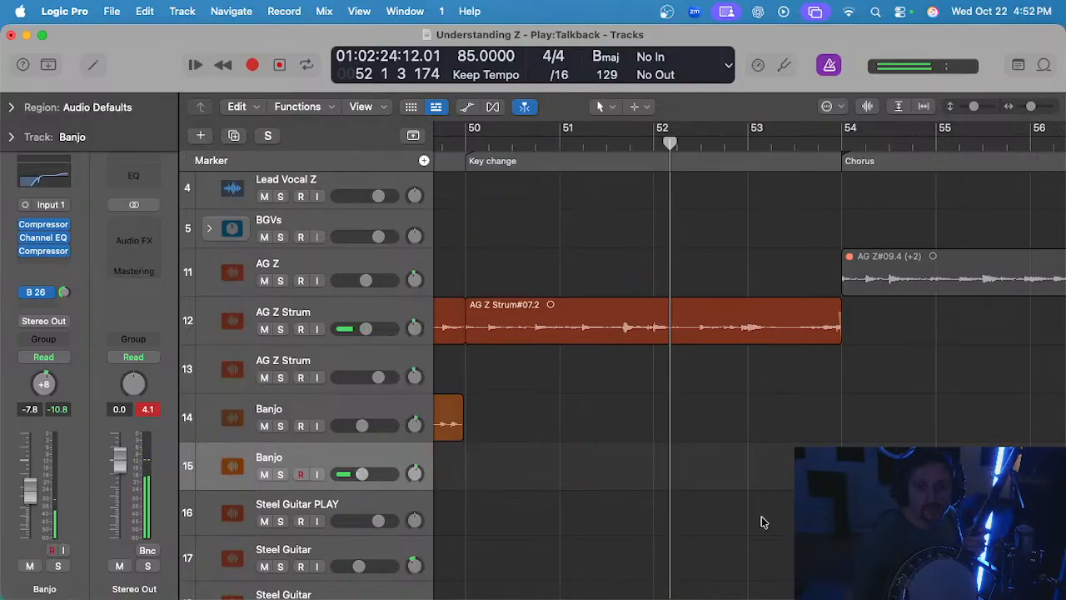
- Record two short banjo takes from bar 49 into the first bar of the key change, deleting each one
{"action": "scroll", "coordinate": [457, 269], "scroll_direction": "left", "scroll_amount": 5}
{"action": "left_click", "coordinate": [645, 145]}
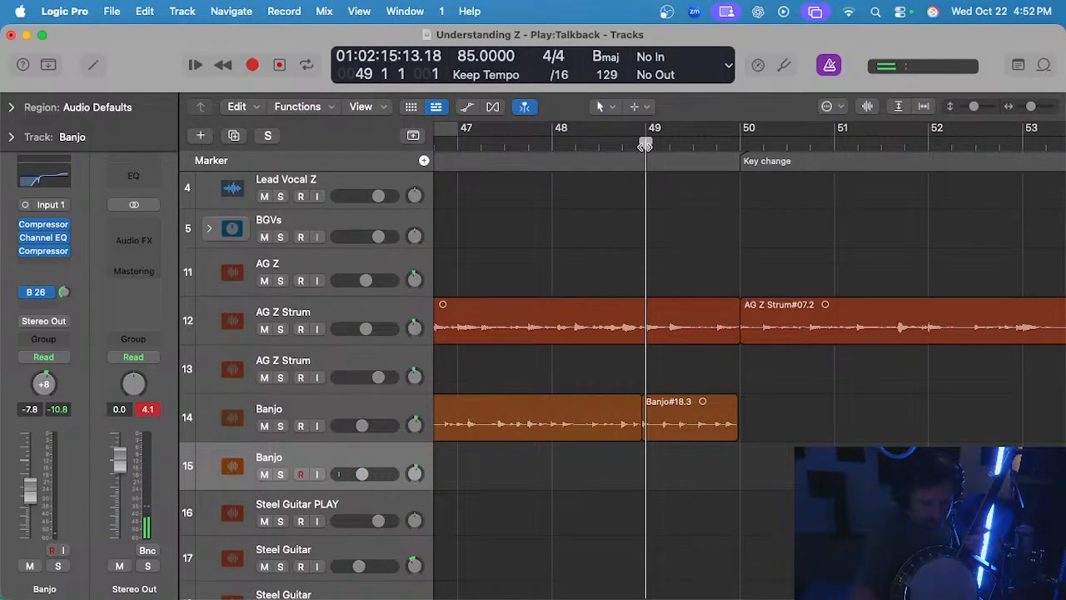
{"action": "key", "text": "r"}
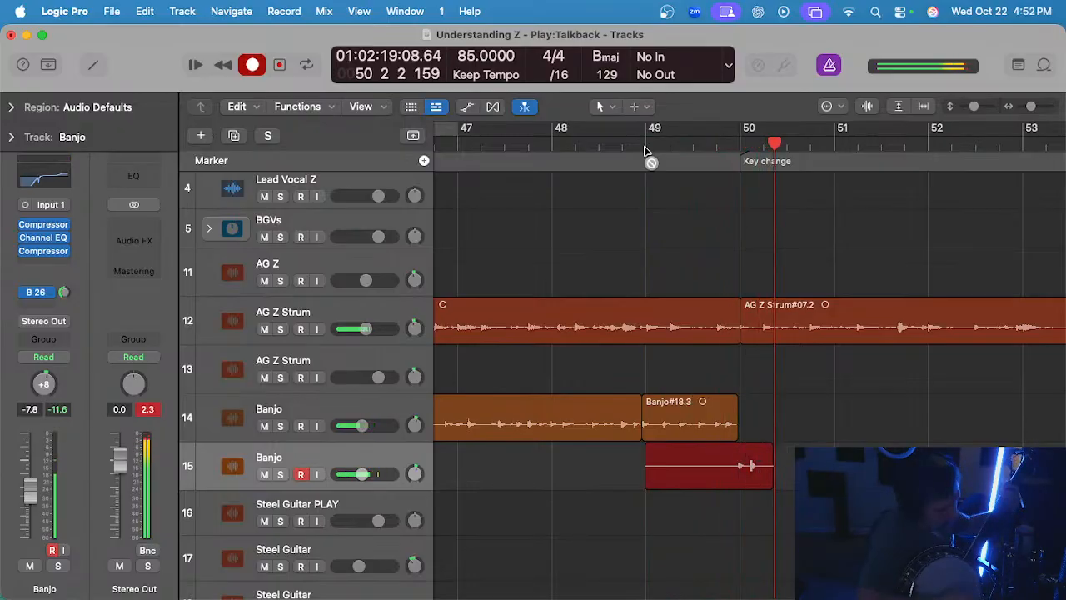
{"action": "key", "text": "space"}
{"action": "key", "text": "Delete"}
{"action": "left_click", "coordinate": [645, 146]}
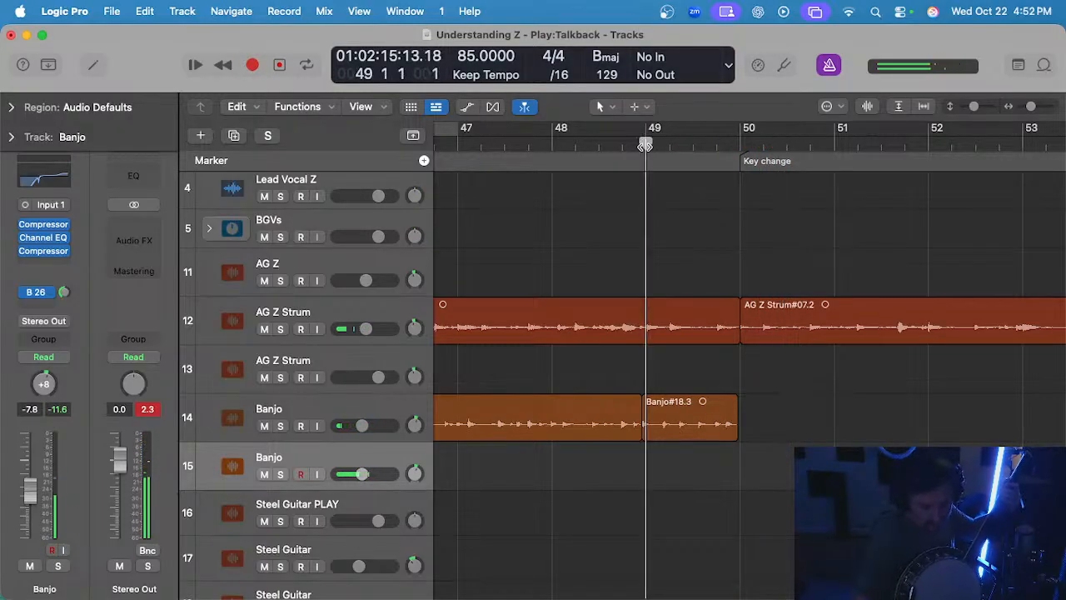
{"action": "key", "text": "r"}
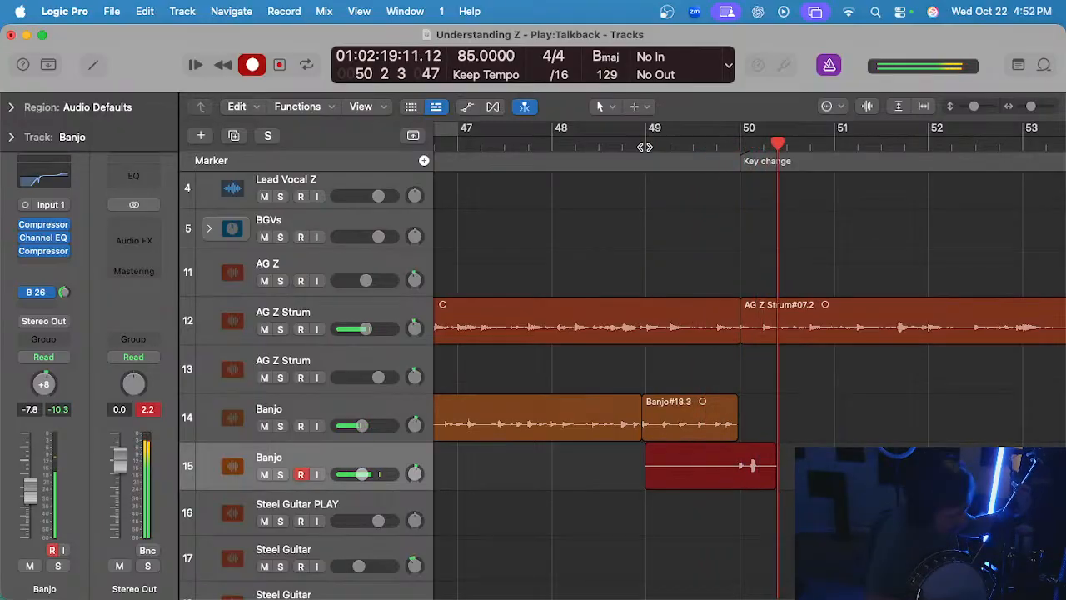
{"action": "key", "text": "space"}
{"action": "key", "text": "Delete"}
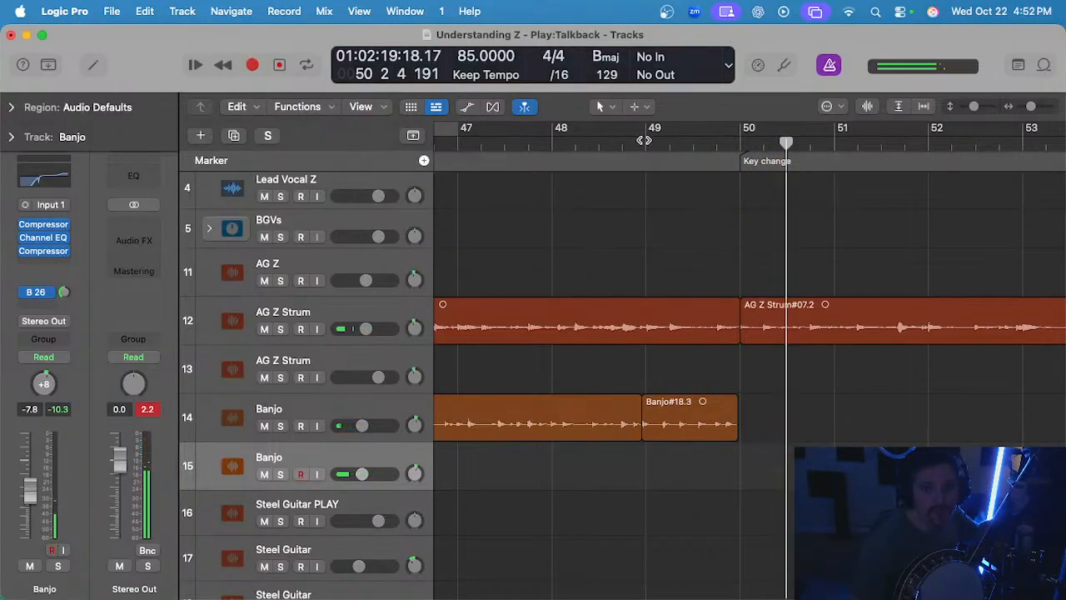
- Record a banjo take from bar 49 to late in bar 51, play it back over the key change, and delete it
{"action": "left_click", "coordinate": [644, 140]}
{"action": "key", "text": "r"}
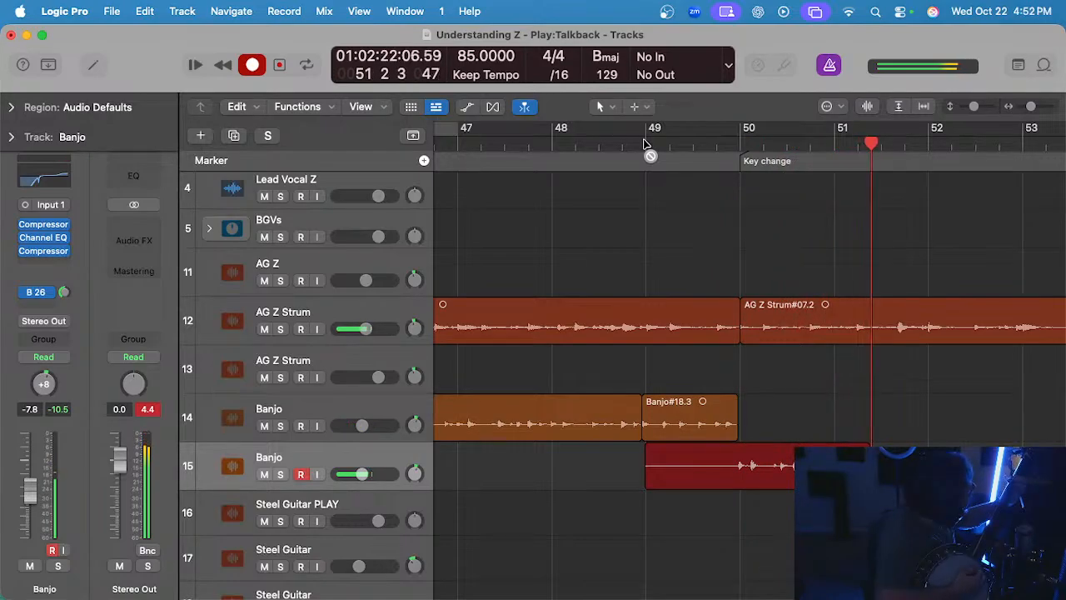
{"action": "key", "text": "space"}
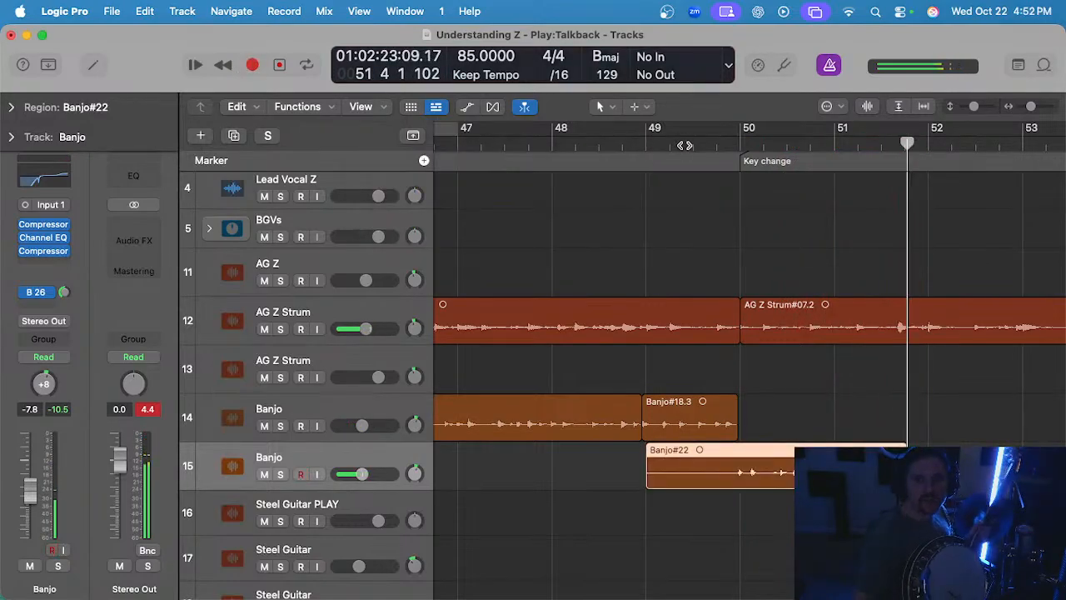
{"action": "left_click", "coordinate": [734, 140]}
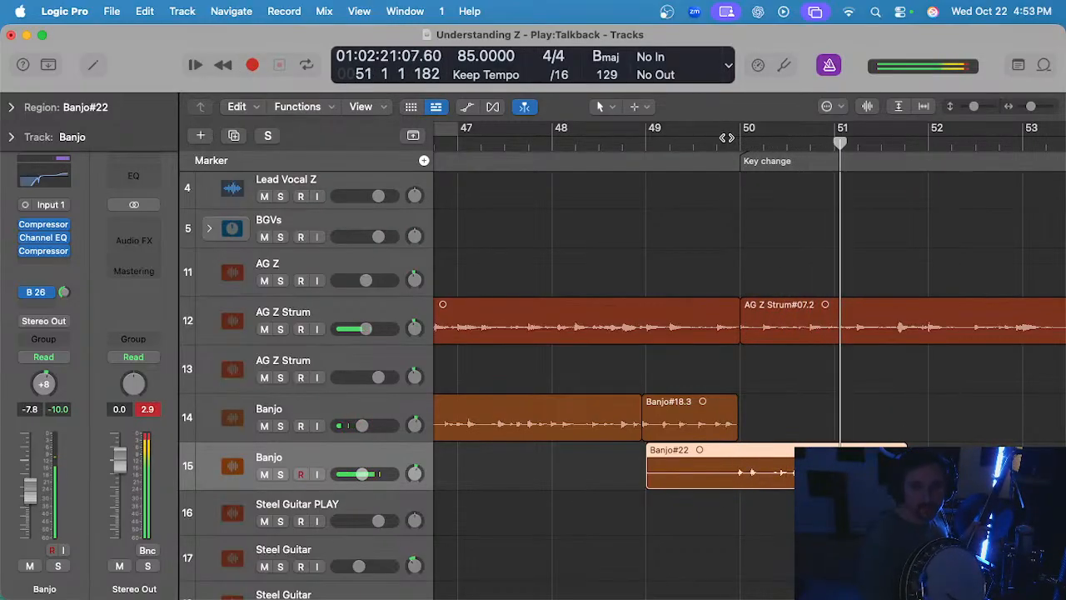
{"action": "key", "text": "Delete"}
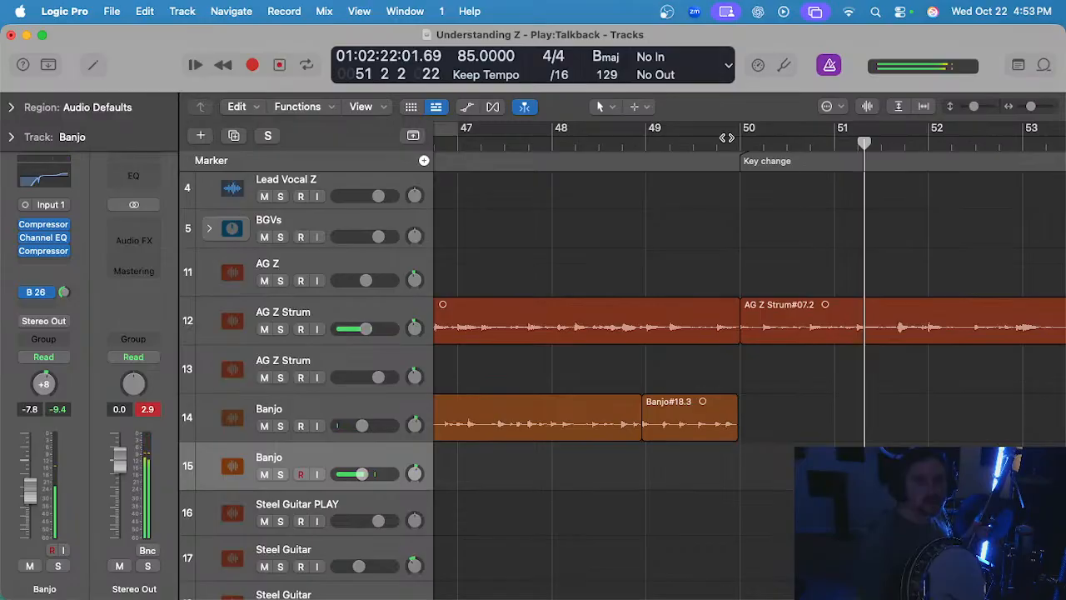
- Record another banjo take from bar 49, stop it shortly into bar 50, and delete it
{"action": "left_click", "coordinate": [645, 144]}
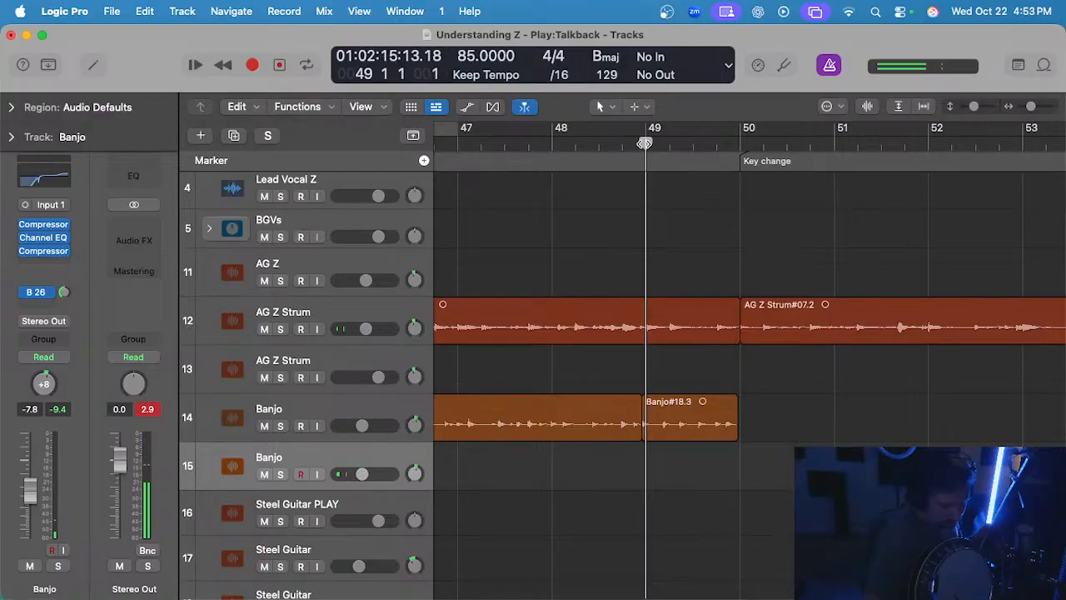
{"action": "key", "text": "r"}
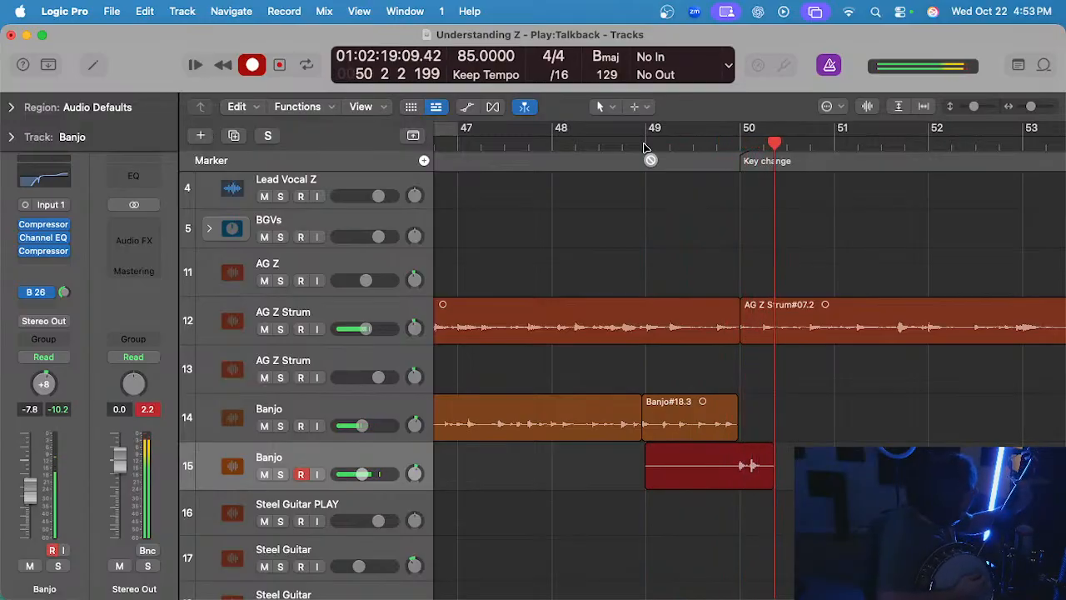
{"action": "key", "text": "space"}
{"action": "key", "text": "Delete"}
- Record a banjo take on the second Banjo track from bar 49 through the key change, stopping at bar 52
{"action": "key", "text": "comma"}
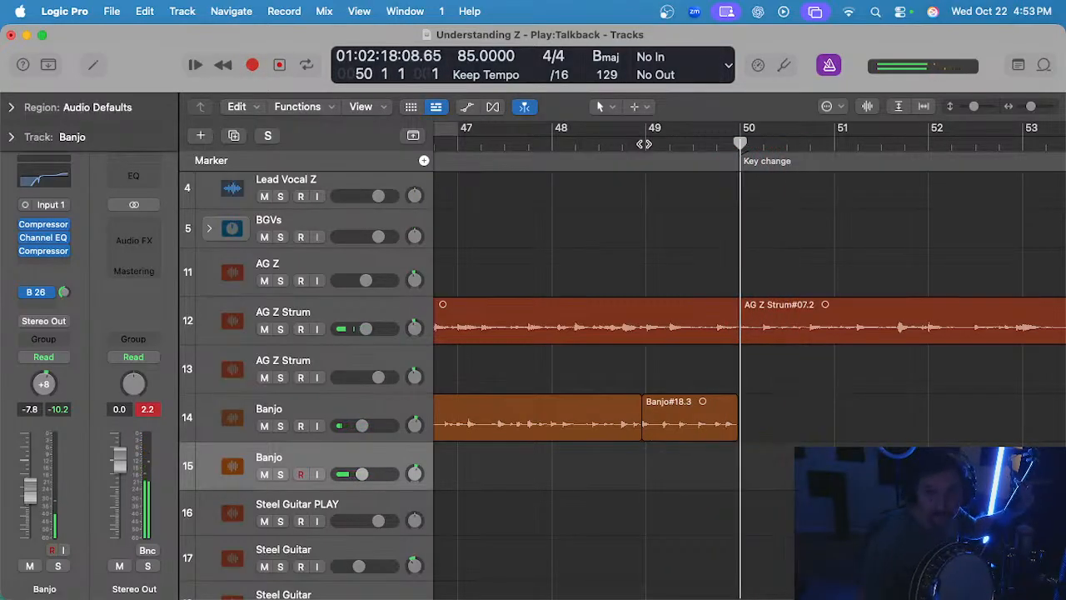
{"action": "key", "text": "comma"}
{"action": "key", "text": "r"}
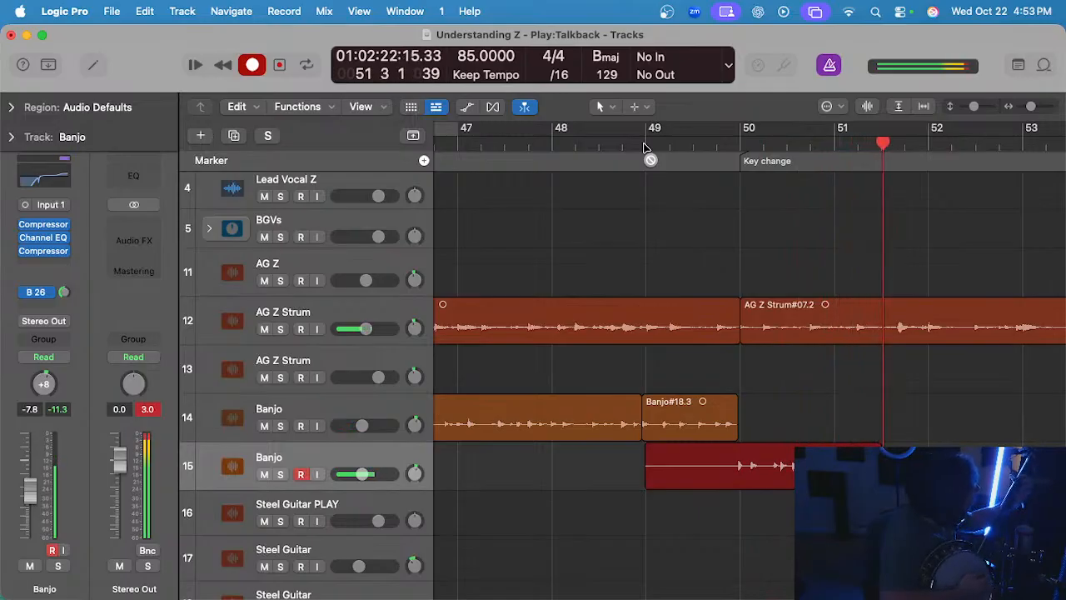
{"action": "key", "text": "space"}
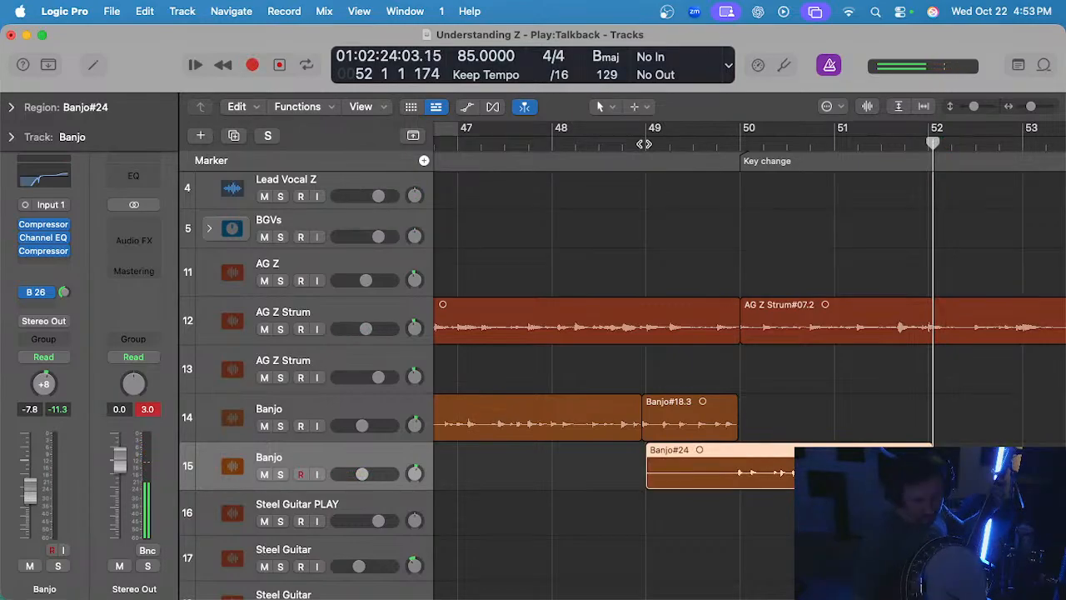
- Delete the last banjo take and record a new one on the second Banjo track from bar 49 into bar 52
{"action": "key", "text": "Delete"}
{"action": "left_click", "coordinate": [643, 143]}
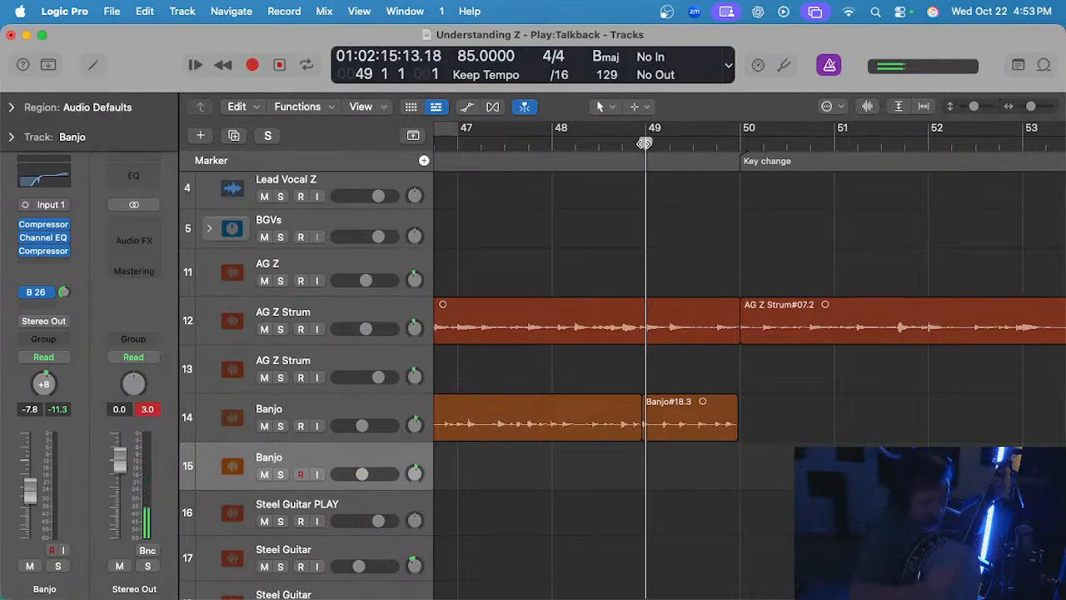
{"action": "key", "text": "r"}
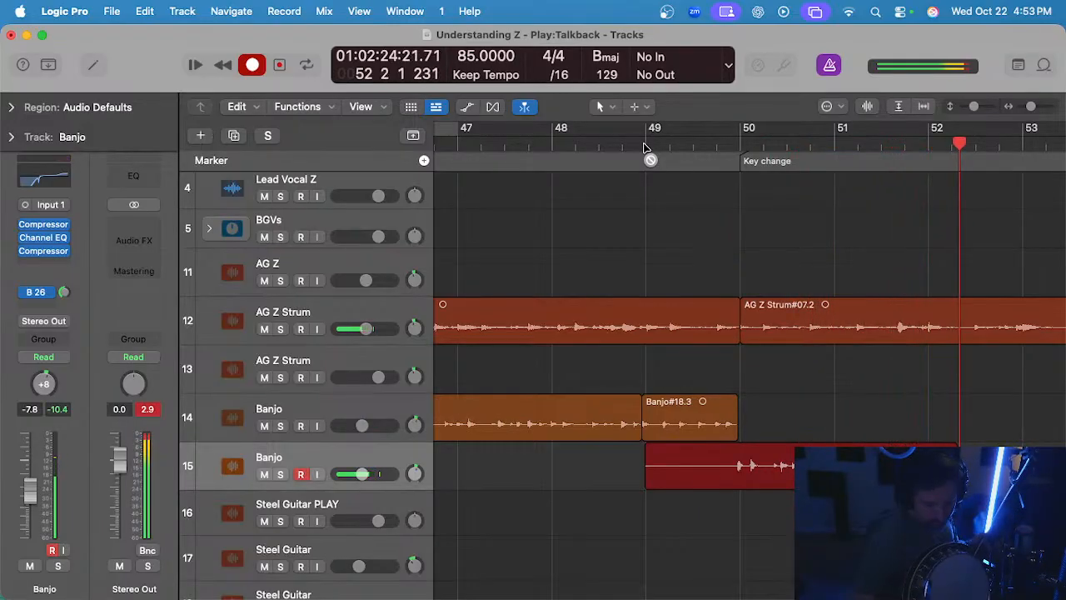
{"action": "key", "text": "space"}
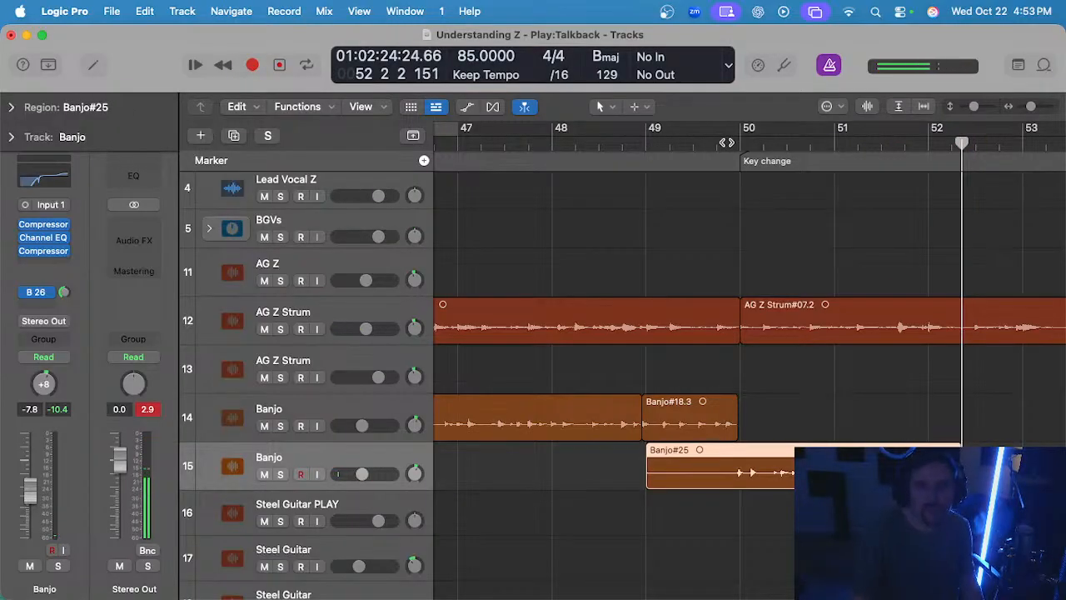
- Play the new banjo take from bar 49 beat 4 and cut away its silent lead-in before the key change
{"action": "left_click", "coordinate": [716, 143]}
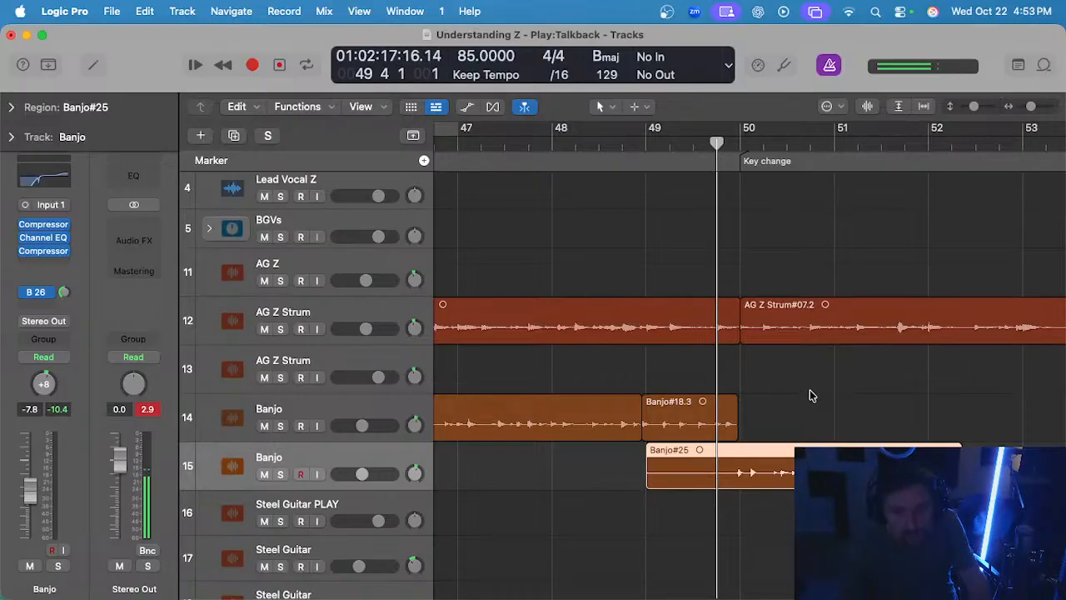
{"action": "scroll", "coordinate": [767, 396], "scroll_direction": "up", "scroll_amount": 5}
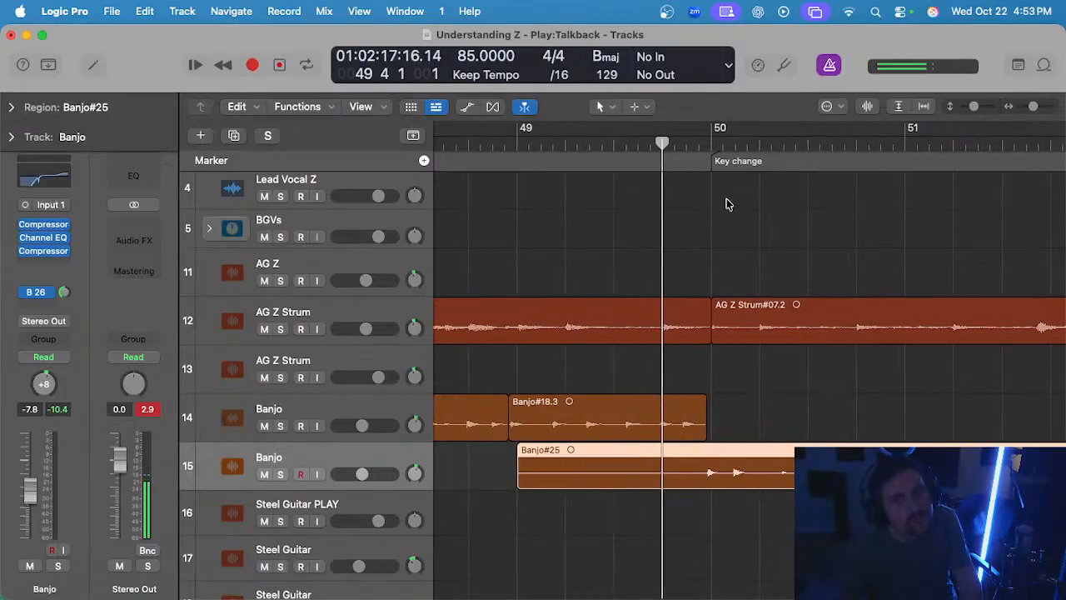
{"action": "key", "text": "space"}
{"action": "scroll", "coordinate": [758, 383], "scroll_direction": "up", "scroll_amount": 3}
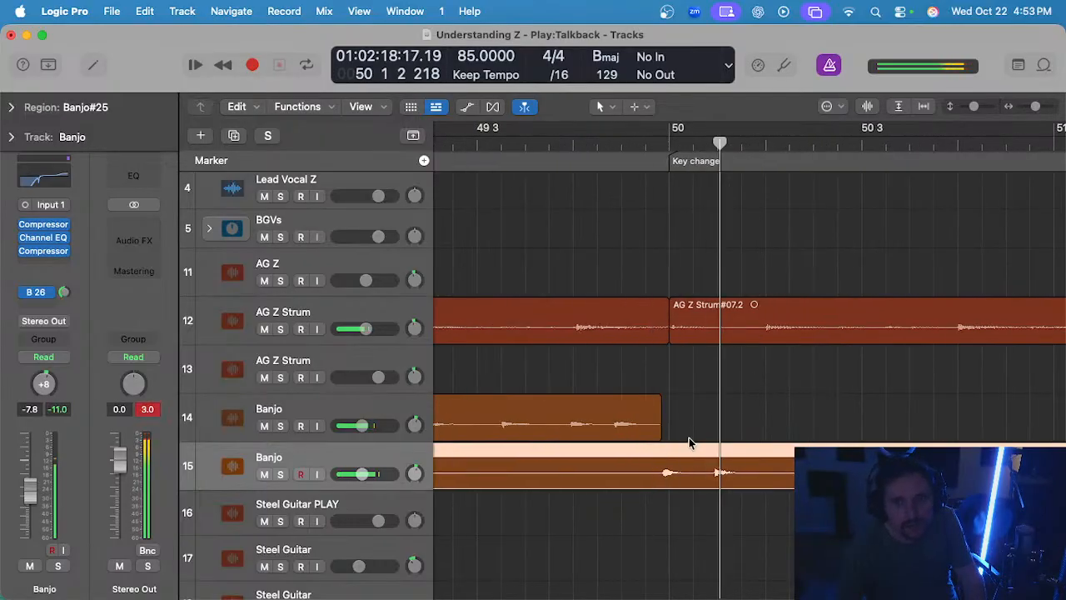
{"action": "scroll", "coordinate": [689, 440], "scroll_direction": "left", "scroll_amount": 2}
{"action": "left_click_drag", "start_coordinate": [701, 453], "coordinate": [607, 454]}
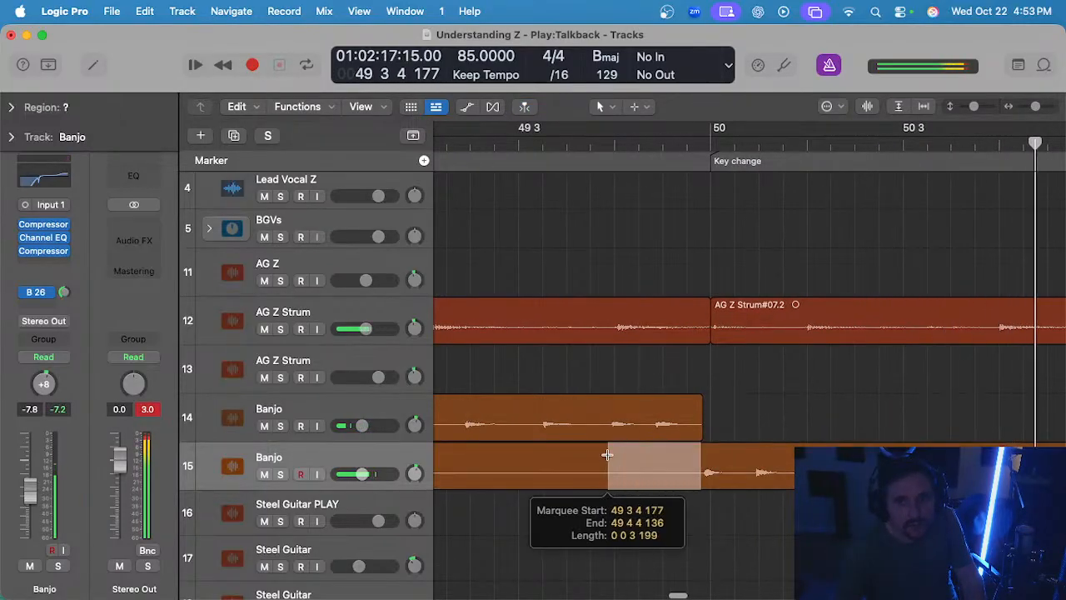
{"action": "key", "text": "Delete"}
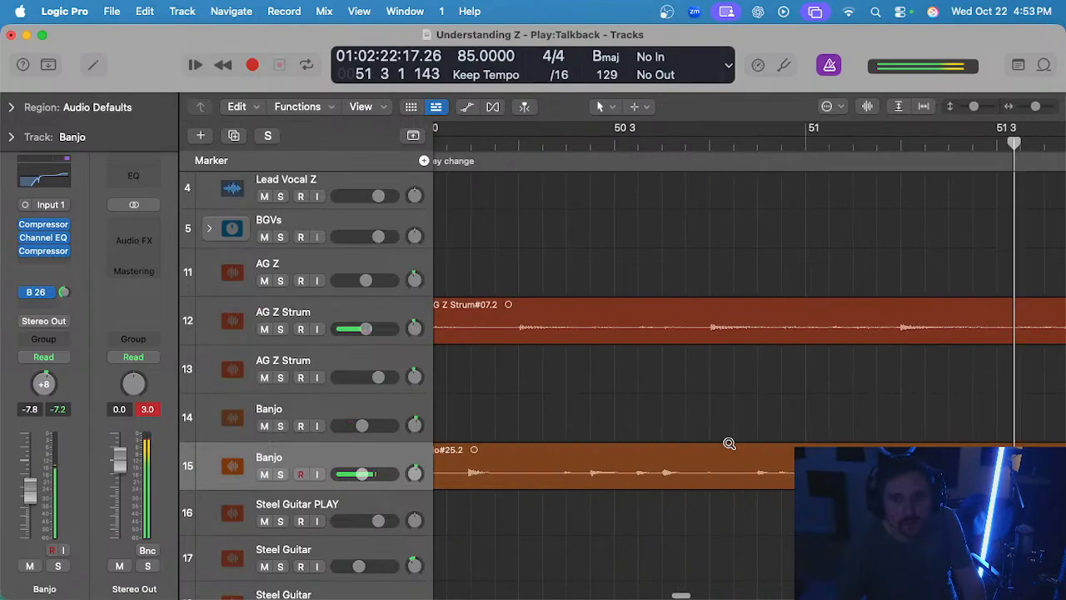
- Check the end of the banjo take in solo, split it at bar 52, and delete the part after the split
{"action": "scroll", "coordinate": [729, 443], "scroll_direction": "down", "scroll_amount": 2}
{"action": "scroll", "coordinate": [730, 445], "scroll_direction": "right", "scroll_amount": 4}
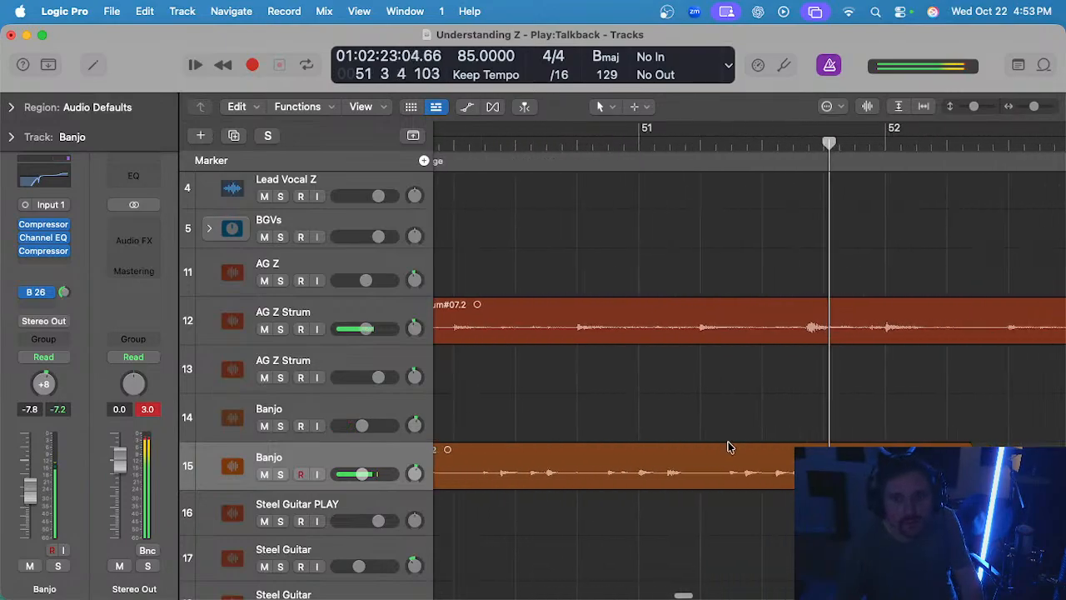
{"action": "left_click", "coordinate": [667, 156]}
{"action": "key", "text": "s"}
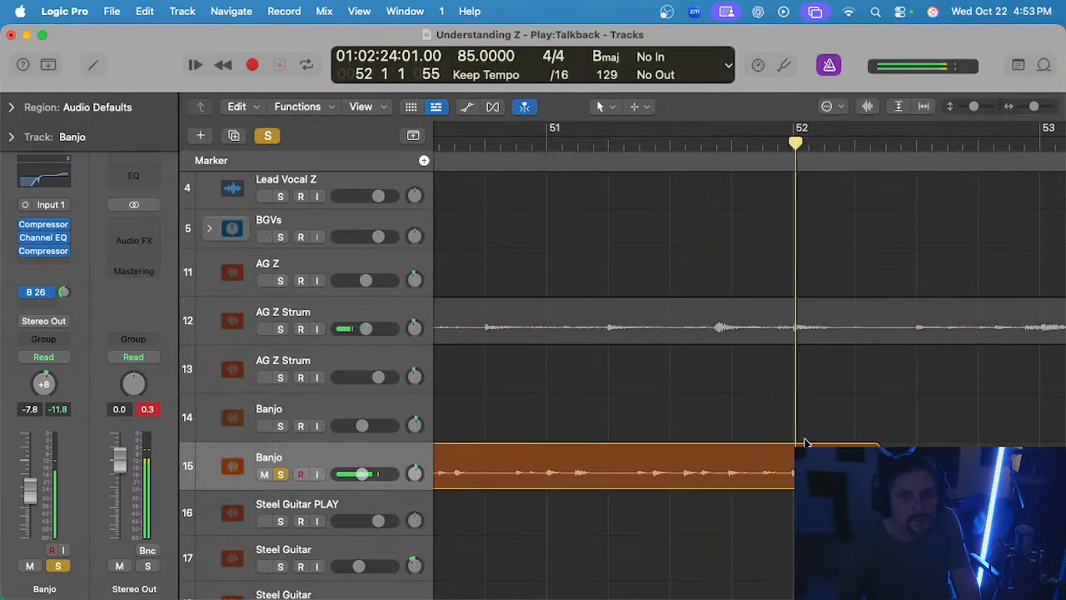
{"action": "key", "text": "space"}
{"action": "key", "text": "s"}
{"action": "left_click", "coordinate": [792, 147]}
{"action": "left_click", "coordinate": [809, 463]}
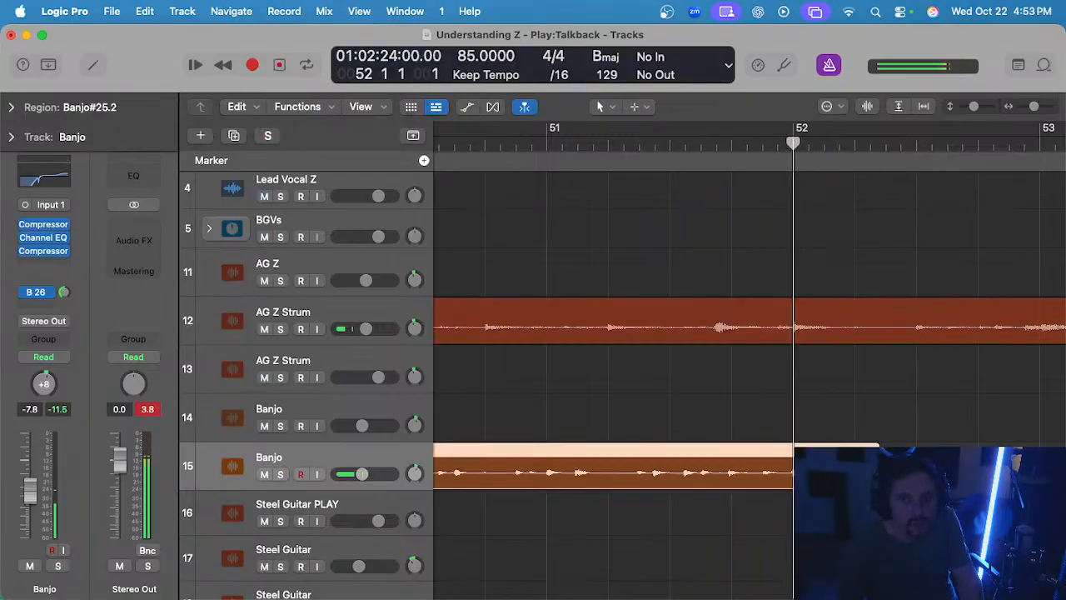
{"action": "key", "text": "super+t"}
{"action": "key", "text": "Delete"}
- Move the trimmed key change banjo region up to the first Banjo track, keeping it at bar 50
{"action": "scroll", "coordinate": [809, 463], "scroll_direction": "left", "scroll_amount": 6}
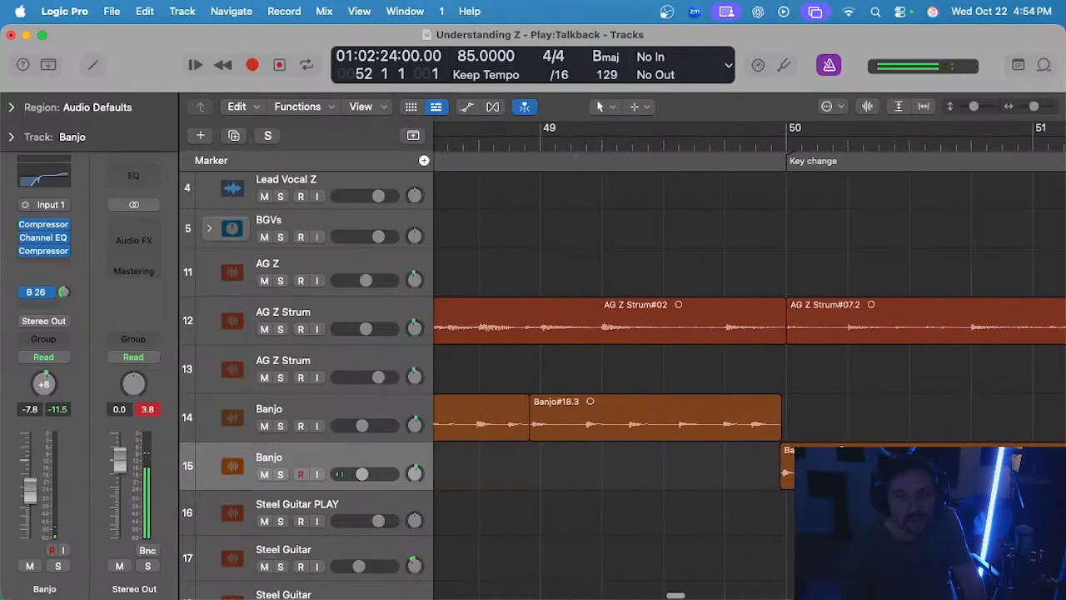
{"action": "scroll", "coordinate": [842, 458], "scroll_direction": "up", "scroll_amount": 3}
{"action": "scroll", "coordinate": [842, 395], "scroll_direction": "down", "scroll_amount": 6}
{"action": "left_click", "coordinate": [868, 466]}
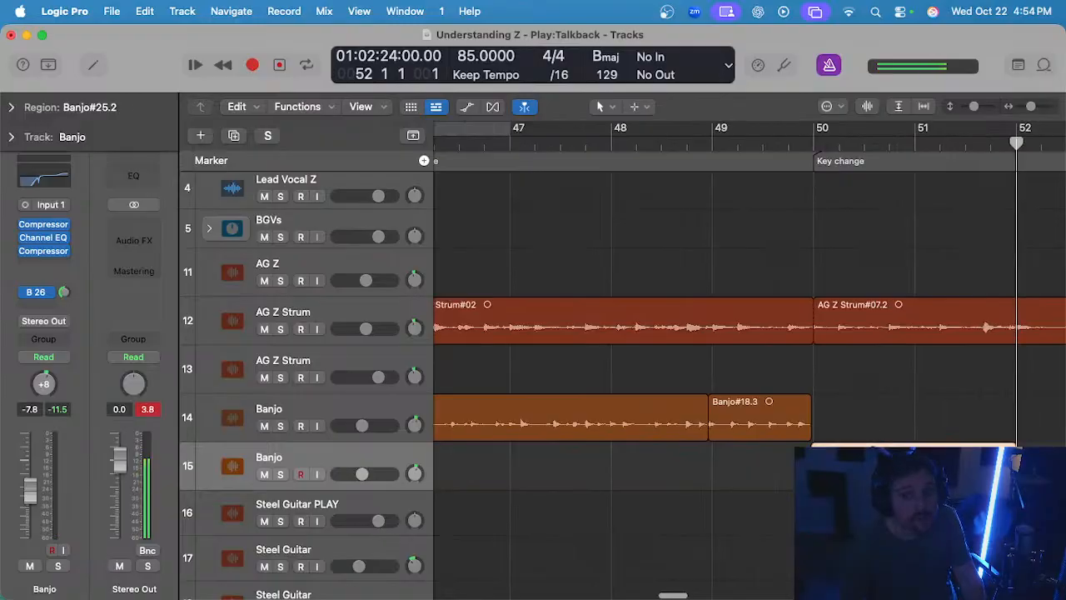
{"action": "scroll", "coordinate": [879, 443], "scroll_direction": "down", "scroll_amount": 1}
{"action": "left_click_drag", "start_coordinate": [872, 442], "coordinate": [874, 428]}
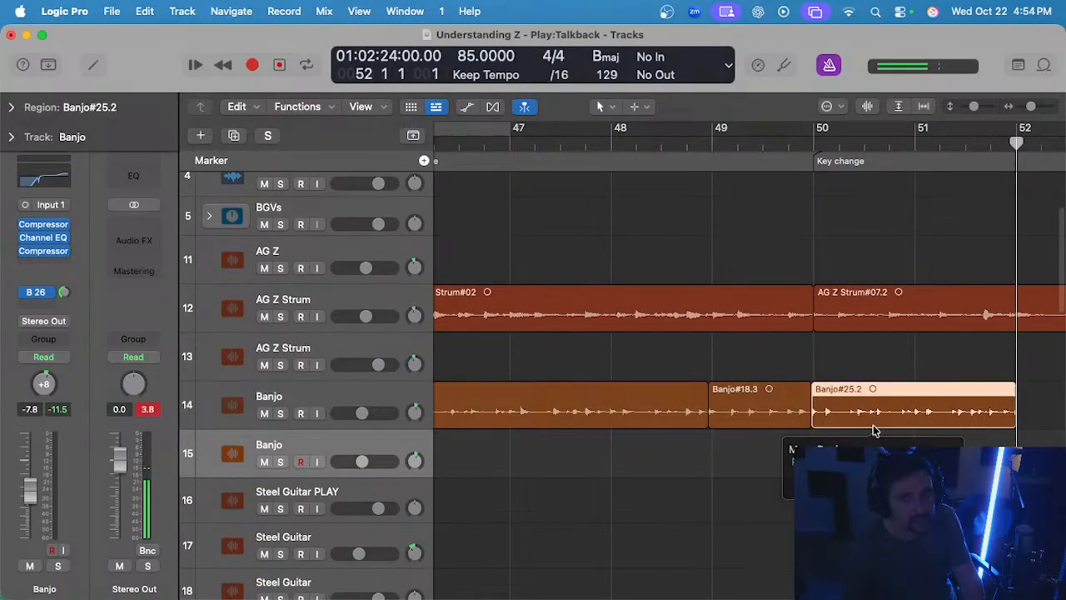
- Record a banjo take on the second Banjo track from bar 51 to the start of the Chorus, and undo it
{"action": "scroll", "coordinate": [874, 430], "scroll_direction": "right", "scroll_amount": 2}
{"action": "left_click", "coordinate": [843, 142]}
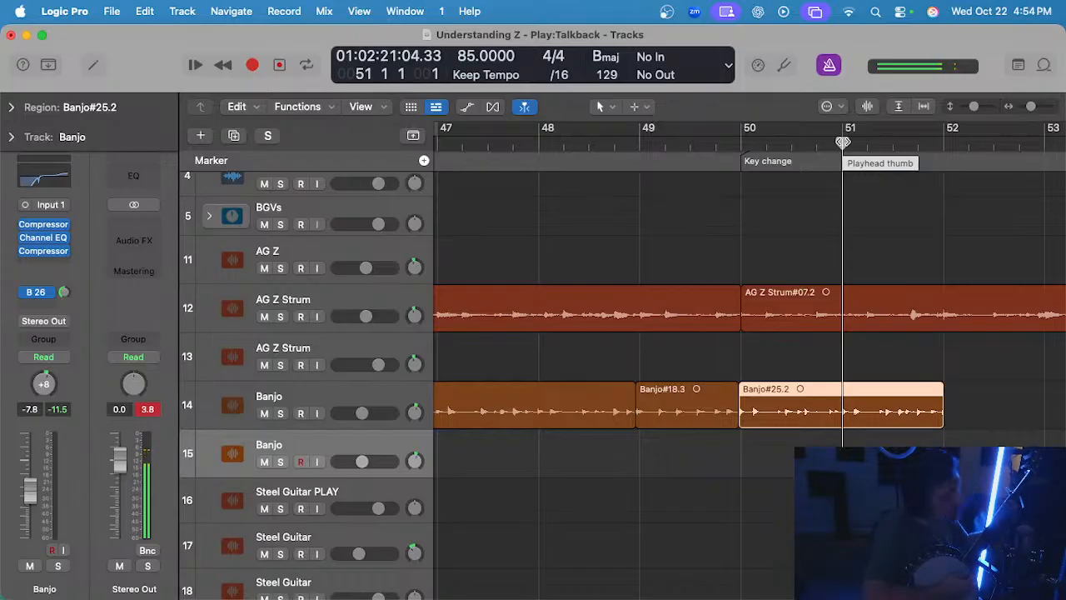
{"action": "key", "text": "r"}
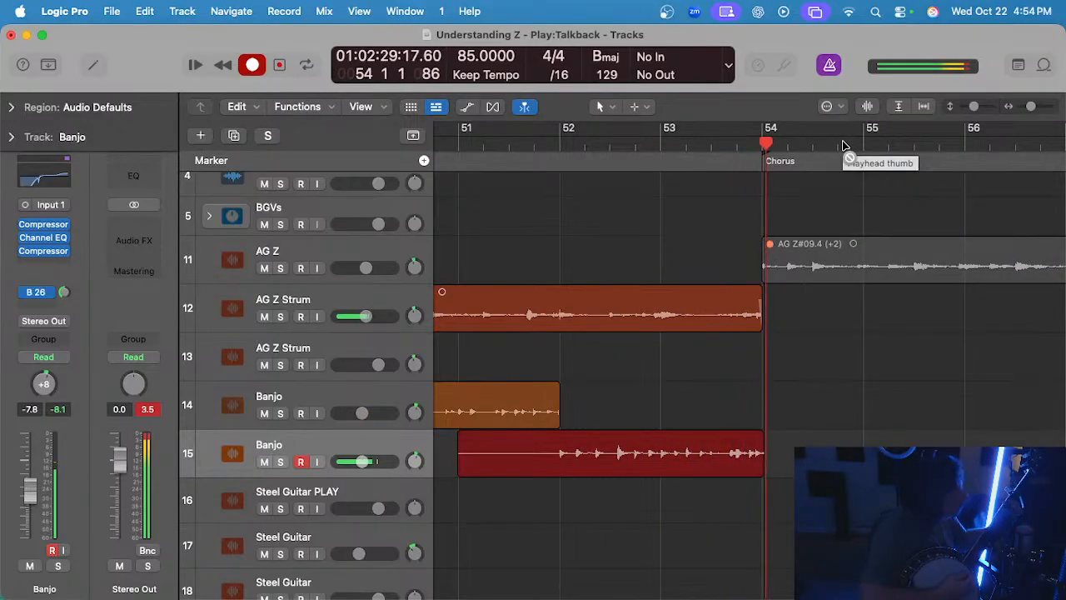
{"action": "key", "text": "super+z"}
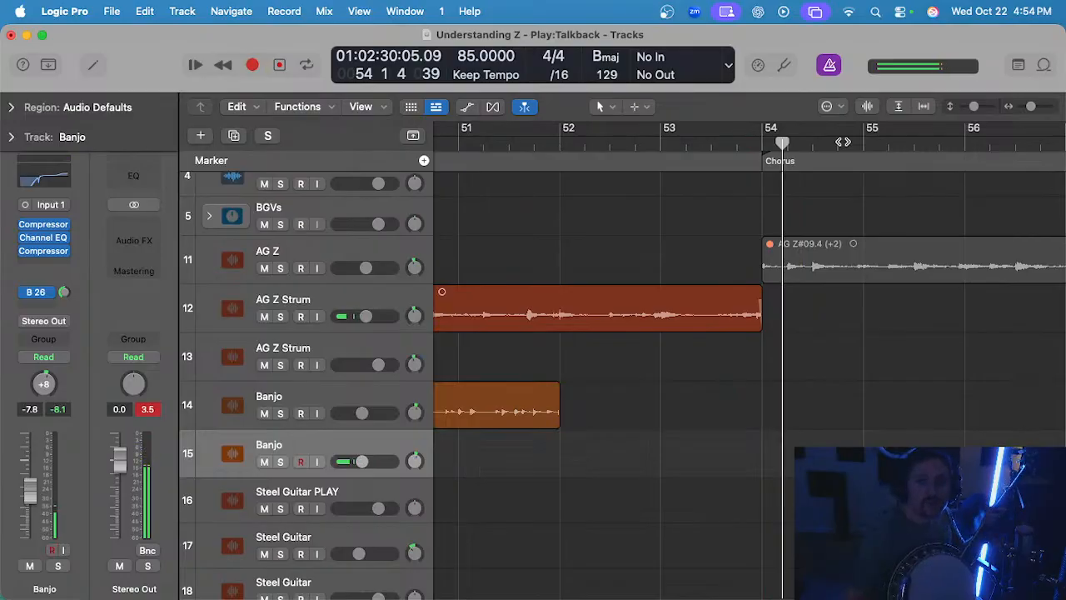
- Listen to the section after bar 51, record a short banjo take from bar 51 into bar 52, and undo it
{"action": "left_click", "coordinate": [496, 143]}
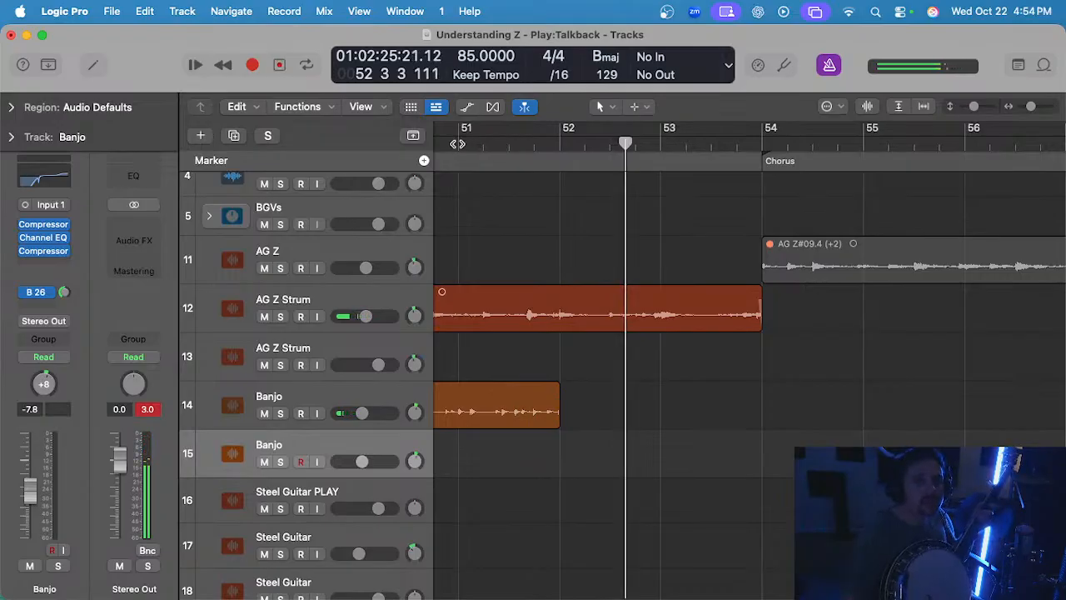
{"action": "left_click", "coordinate": [457, 143]}
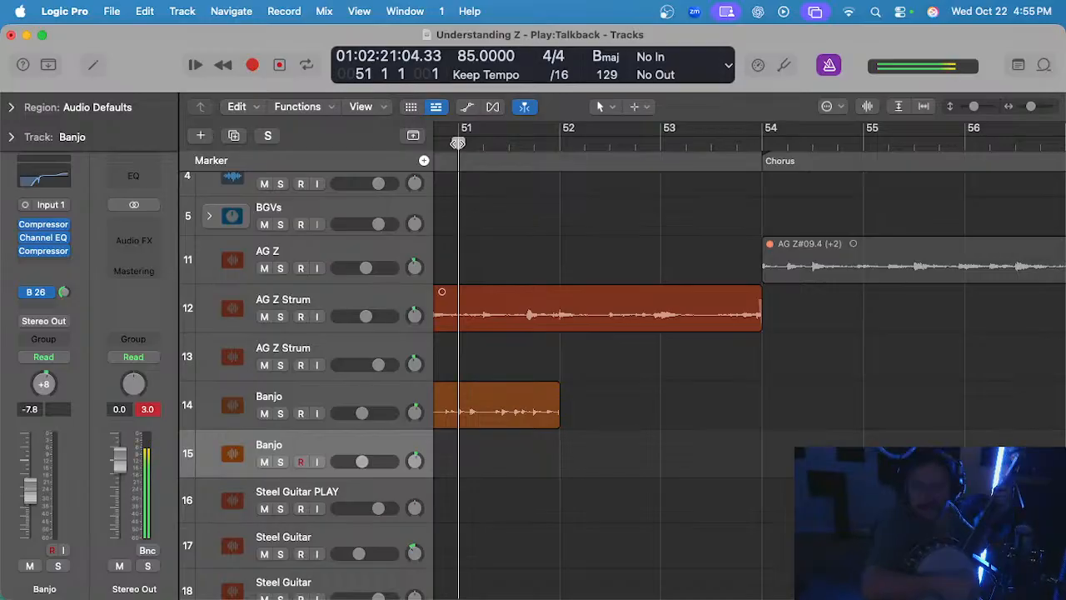
{"action": "key", "text": "r"}
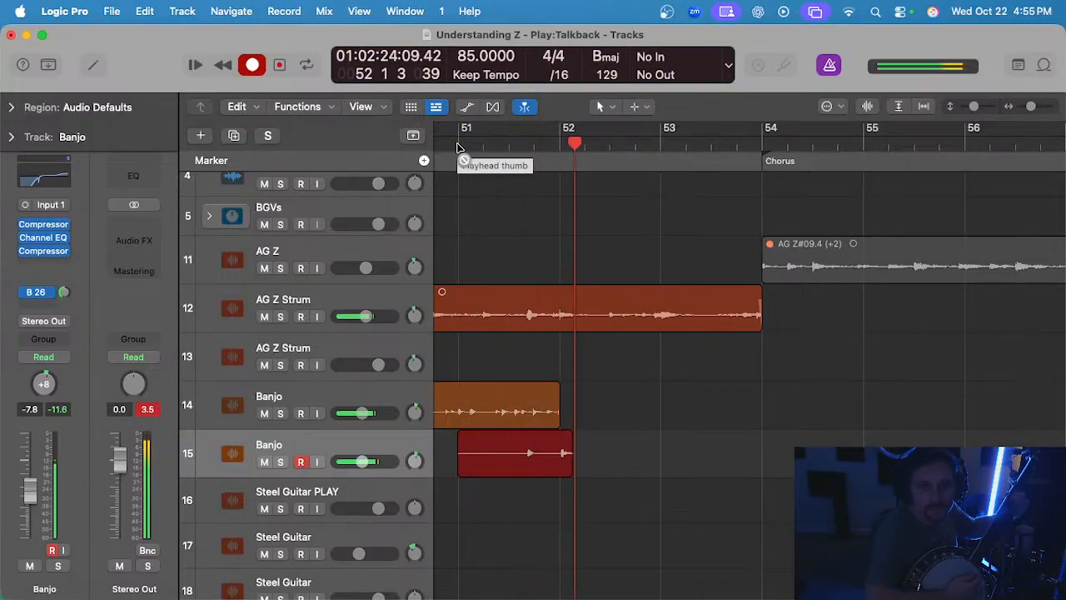
{"action": "key", "text": "space"}
{"action": "key", "text": "super+z"}
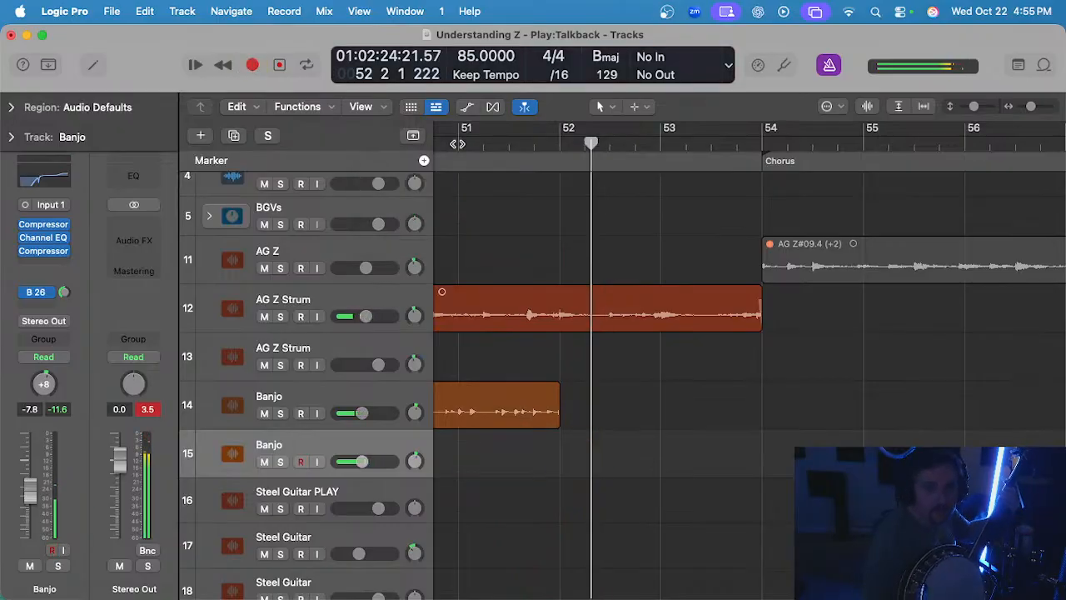
- Record a banjo take from the middle of bar 51 to the start of bar 53, and undo it
{"action": "left_click", "coordinate": [508, 144]}
{"action": "key", "text": "r"}
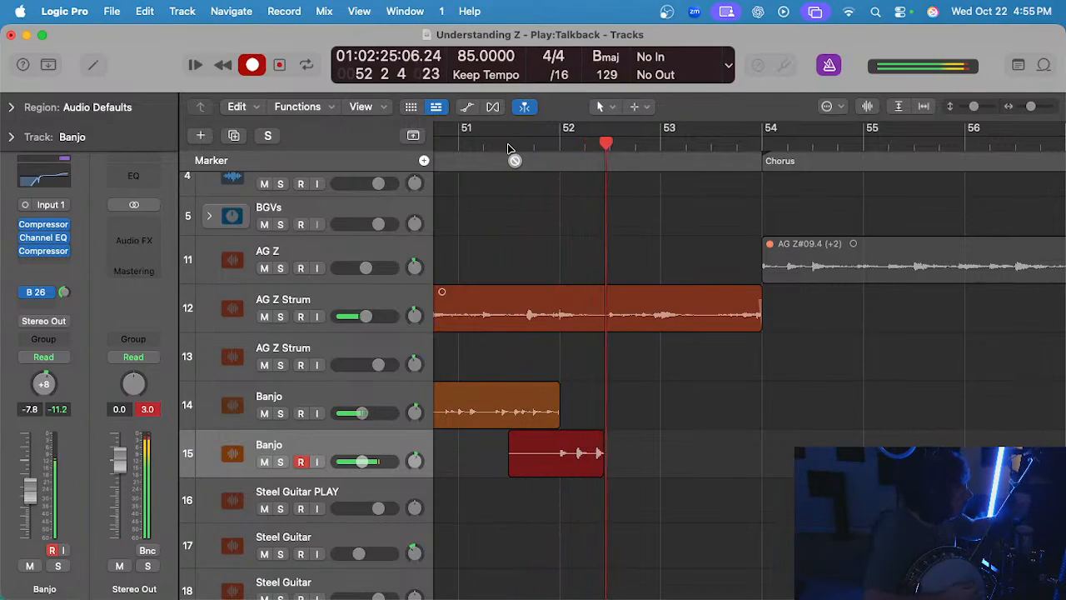
{"action": "key", "text": "space"}
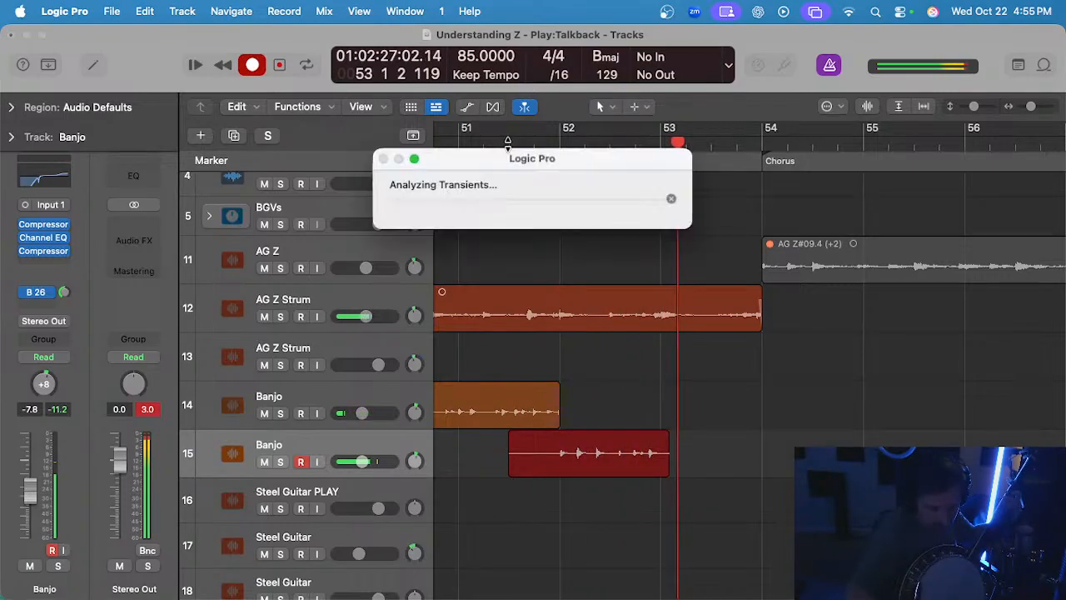
{"action": "key", "text": "super+z"}
- Record another banjo take from bar 51 beat 3 to bar 53 beat 3, and delete it
{"action": "left_click", "coordinate": [508, 144]}
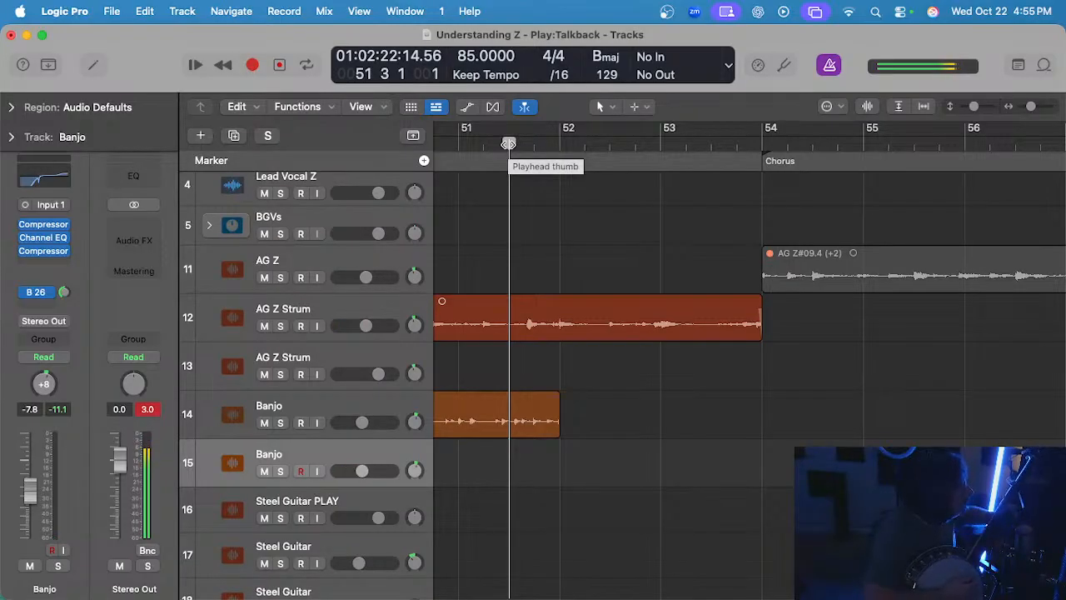
{"action": "key", "text": "r"}
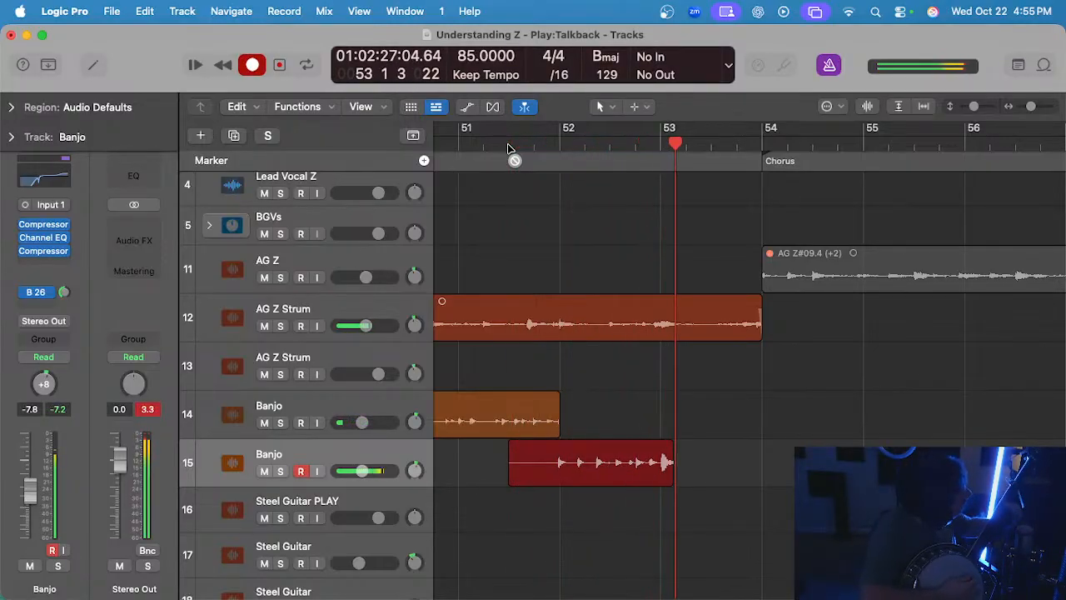
{"action": "key", "text": "space"}
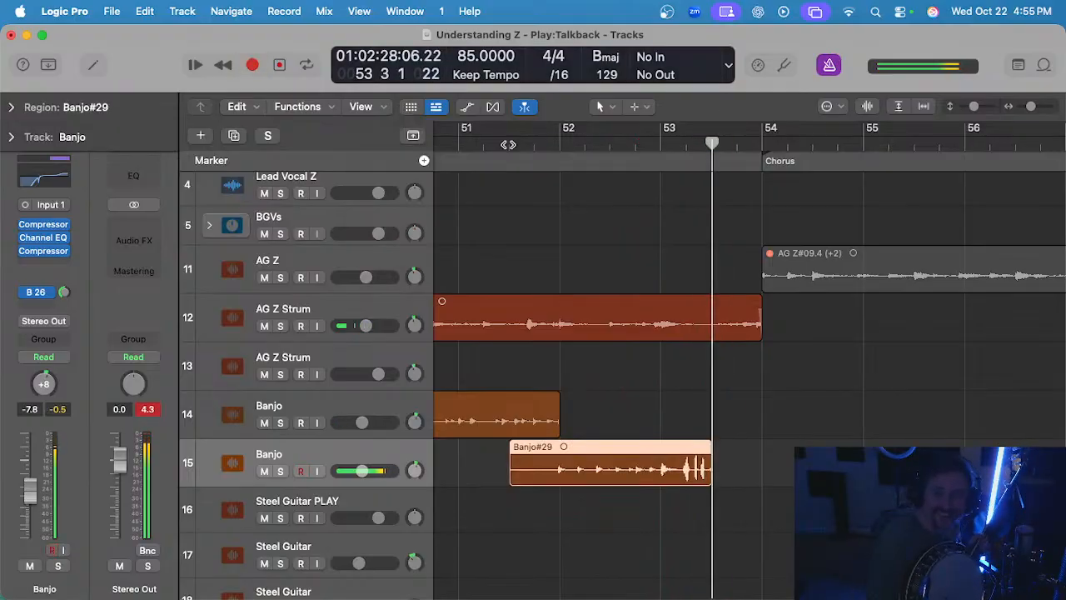
{"action": "key", "text": "Delete"}
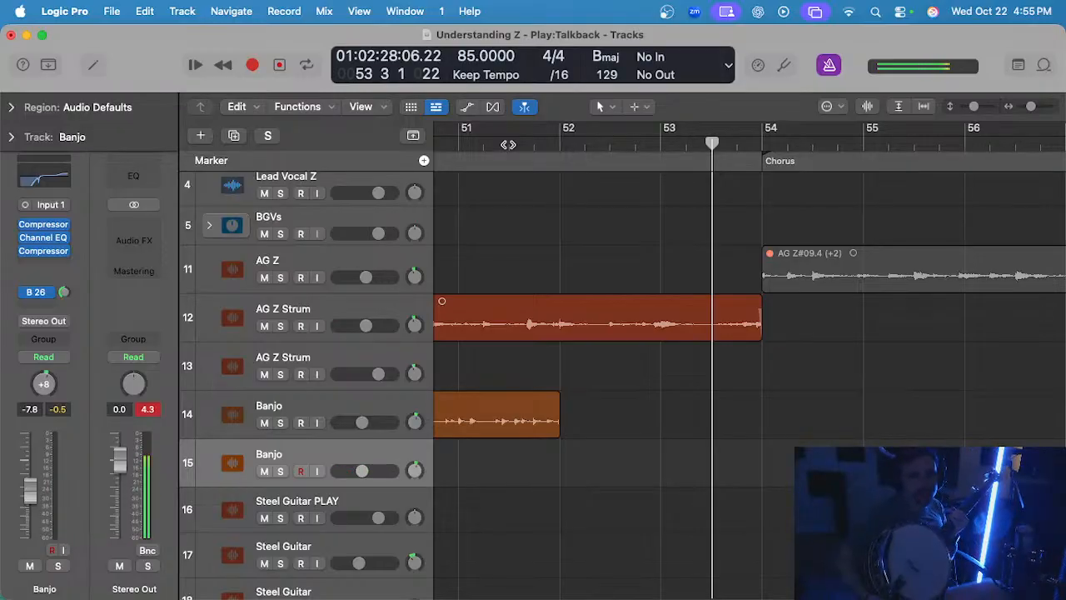
- Return the playhead to bar 51, record a banjo take into bar 52, and undo it
{"action": "key", "text": "comma"}
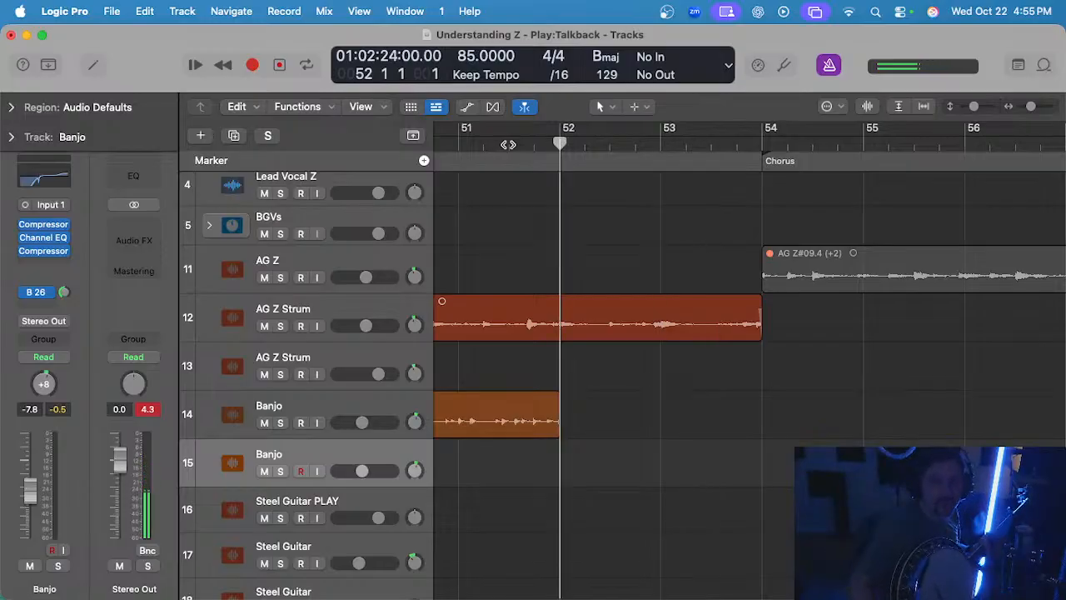
{"action": "key", "text": "comma"}
{"action": "key", "text": "comma"}
{"action": "key", "text": "period"}
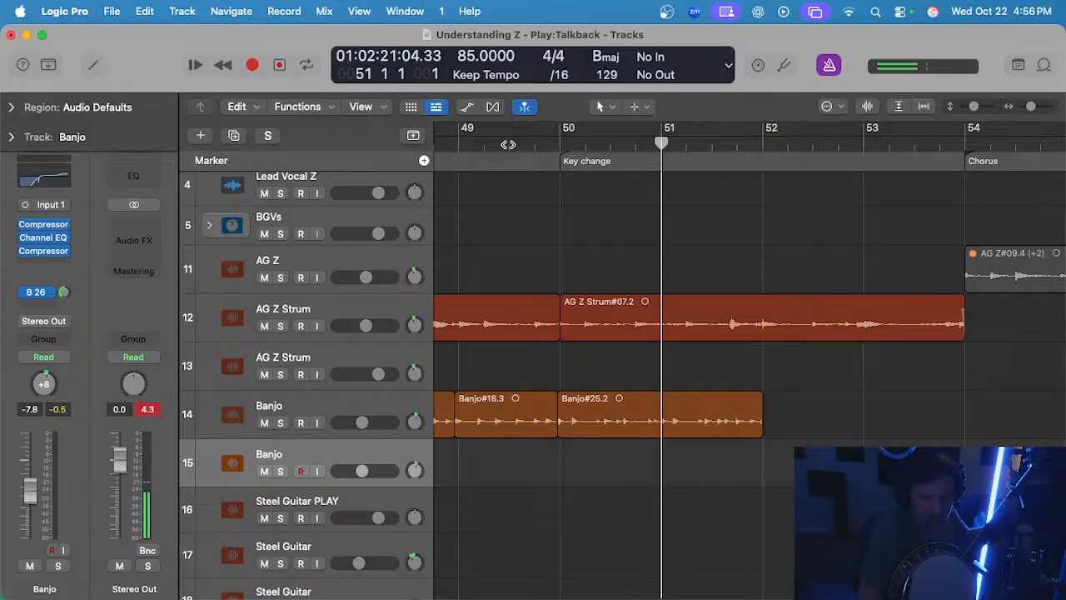
{"action": "key", "text": "r"}
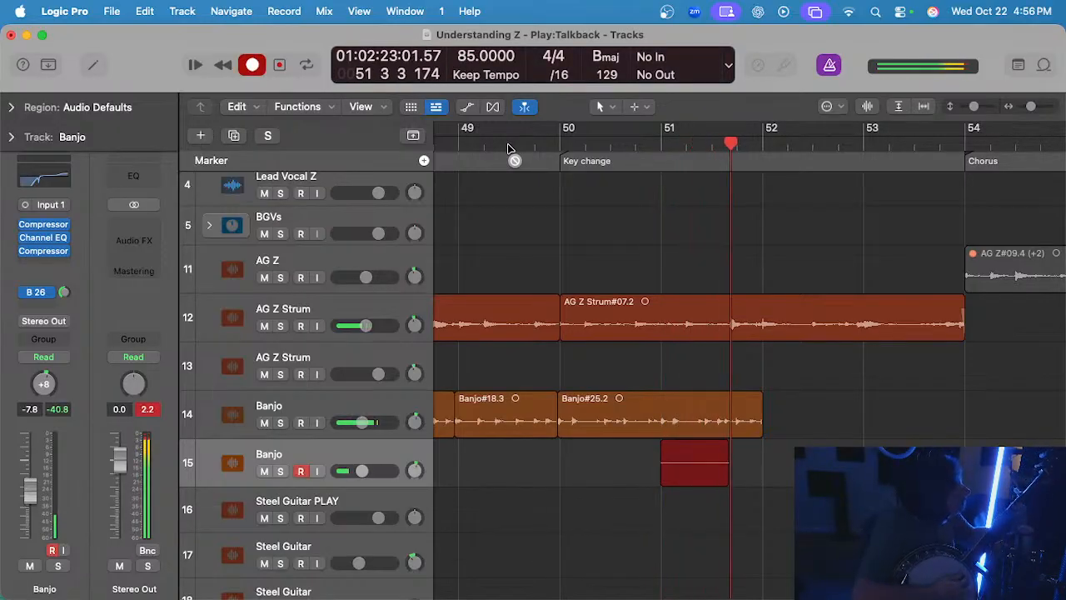
{"action": "key", "text": "space"}
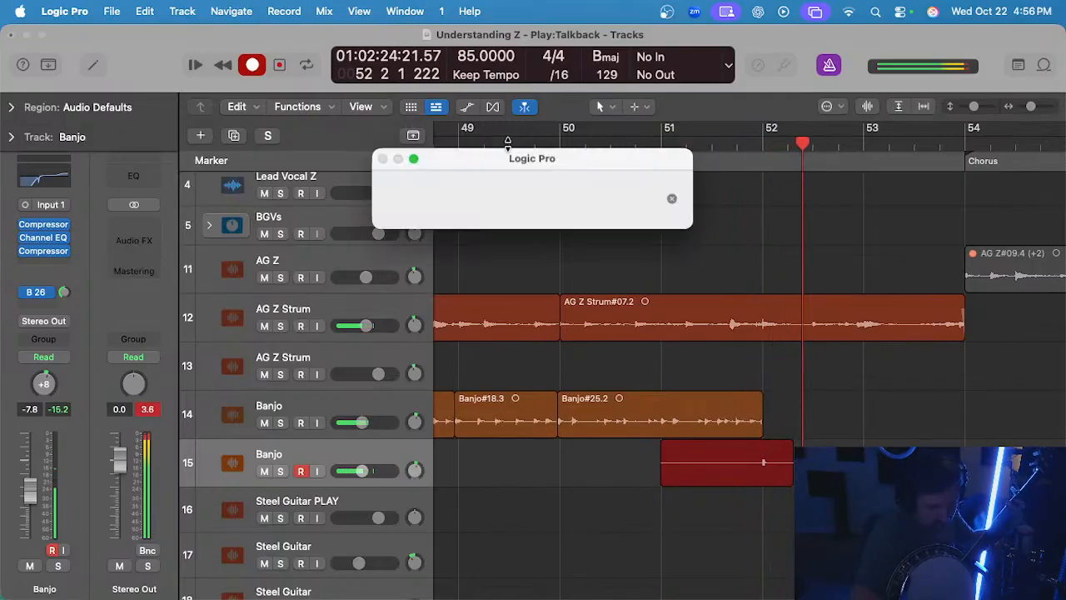
{"action": "key", "text": "super+z"}
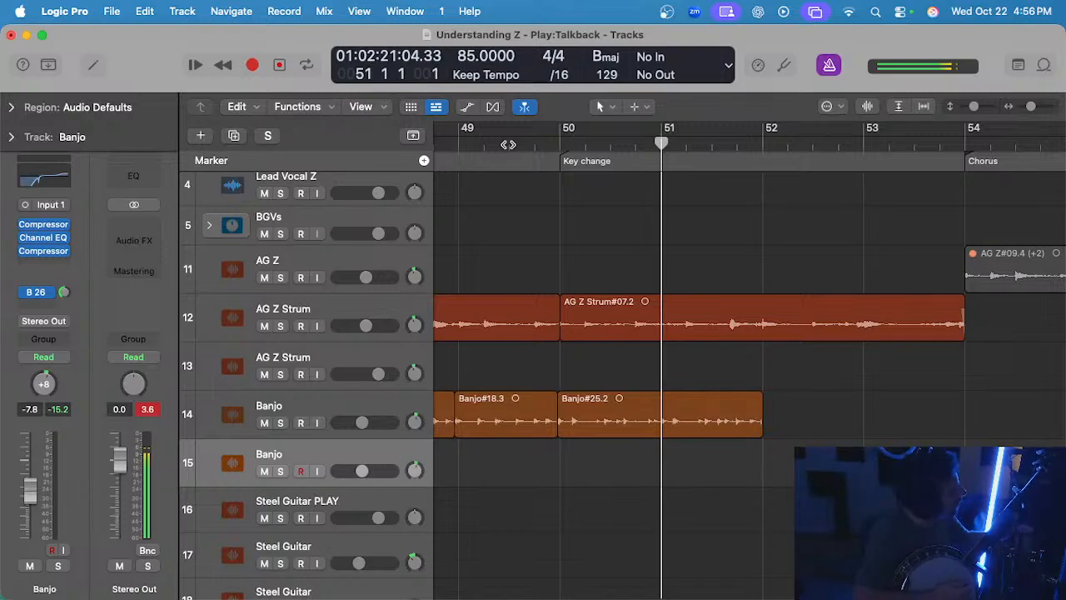
- Record a banjo take from bar 51 into the Chorus at bar 54, delete it, and return the playhead to bar 51
{"action": "key", "text": "r"}
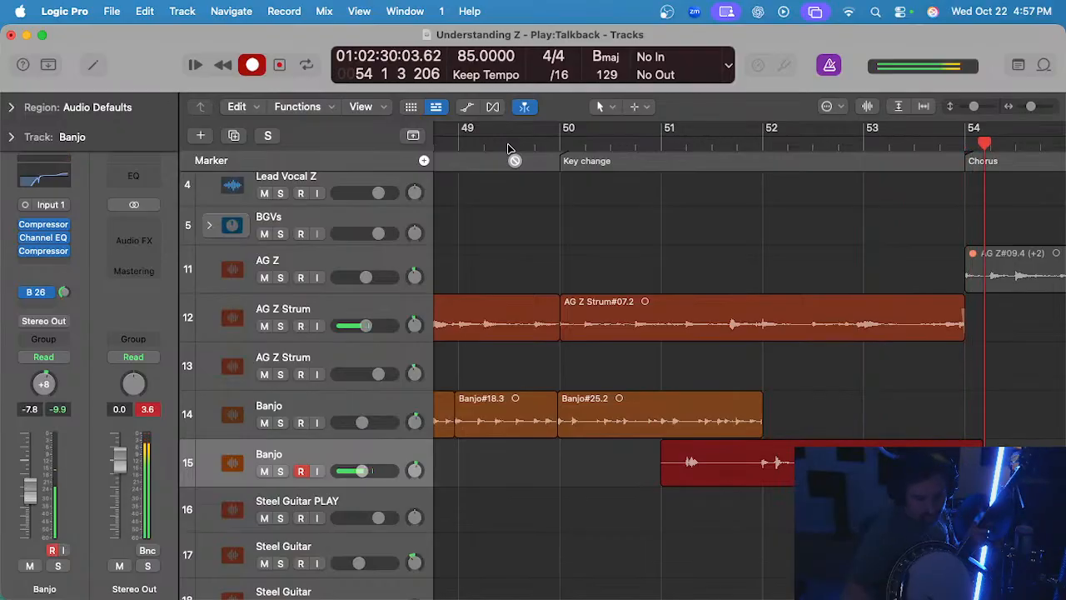
{"action": "key", "text": "space"}
{"action": "key", "text": "Delete"}
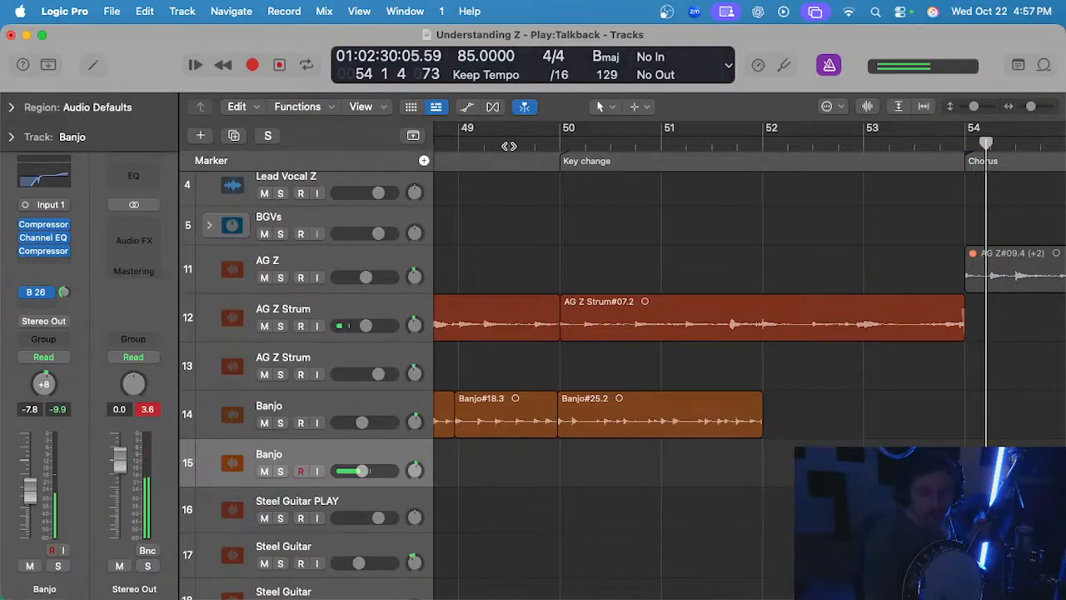
{"action": "key", "text": "comma"}
{"action": "key", "text": "comma"}
{"action": "key", "text": "comma"}
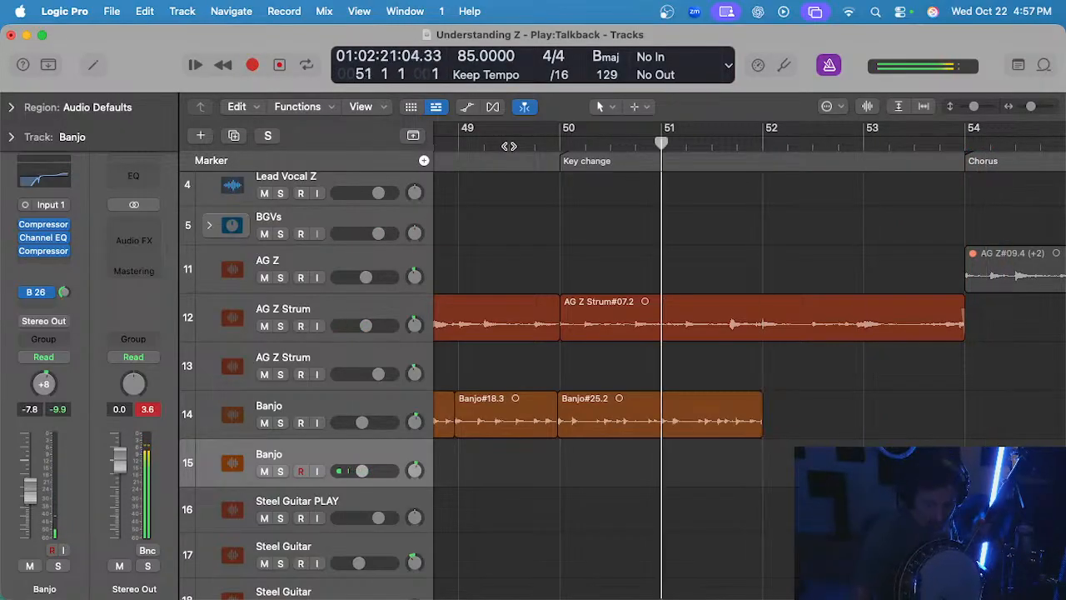
- Record a banjo take from bar 51 into bar 52 on the lower Banjo track, and delete it
{"action": "key", "text": "r"}
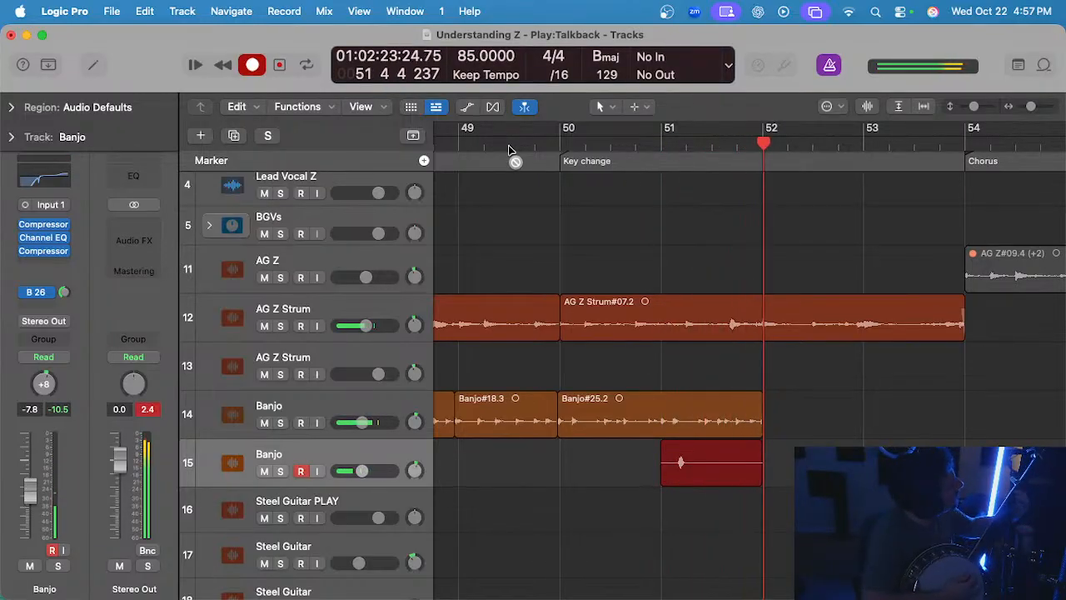
{"action": "key", "text": "space"}
{"action": "key", "text": "Delete"}
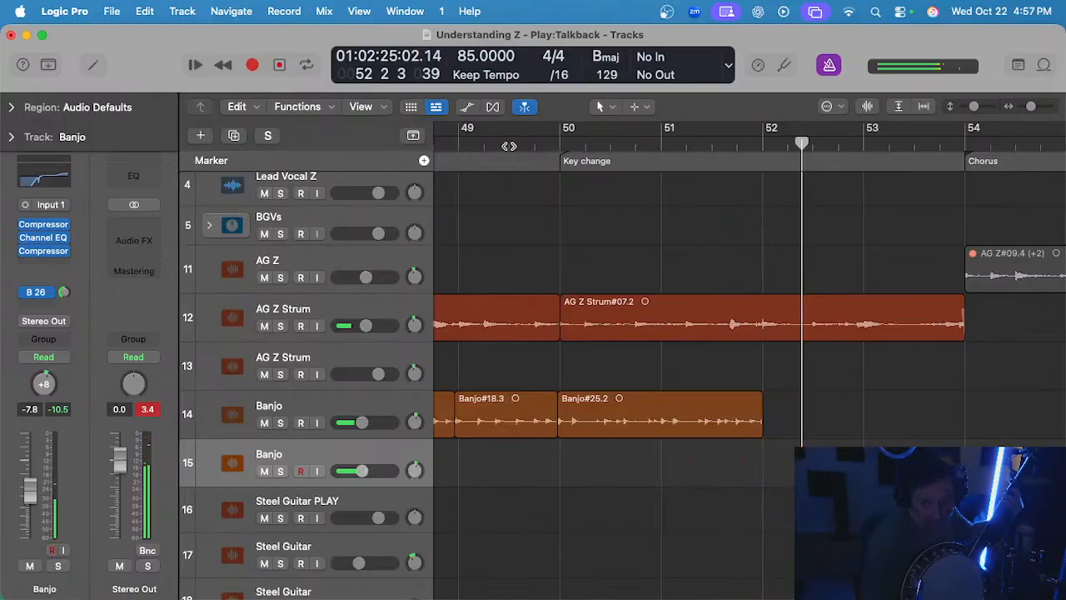
- Return the playhead to bar 51, record a banjo take to the start of bar 53, and undo it
{"action": "key", "text": "comma"}
{"action": "key", "text": "comma"}
{"action": "key", "text": "r"}
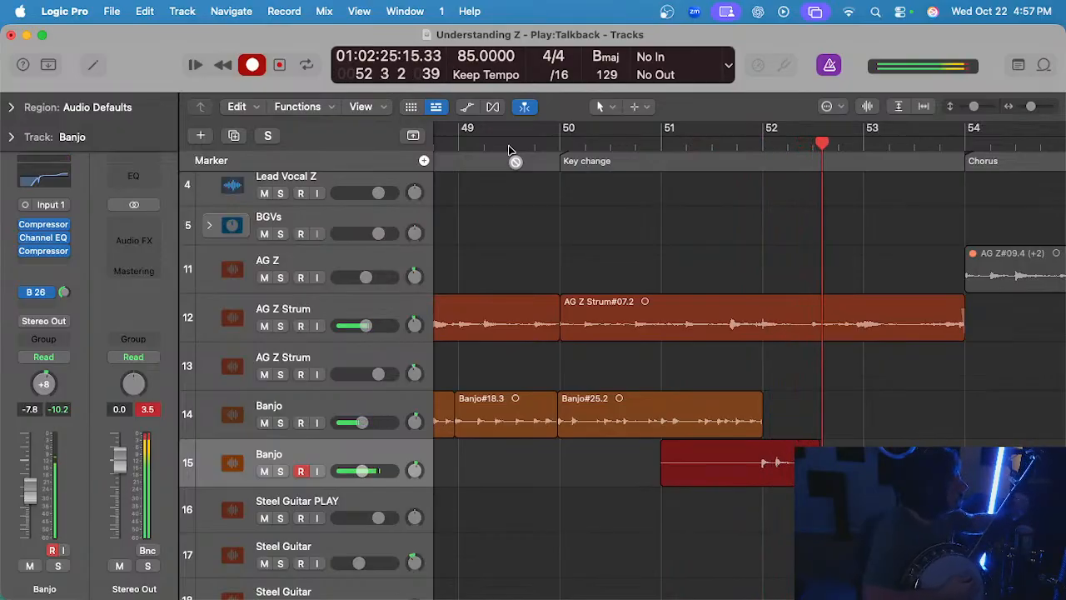
{"action": "key", "text": "space"}
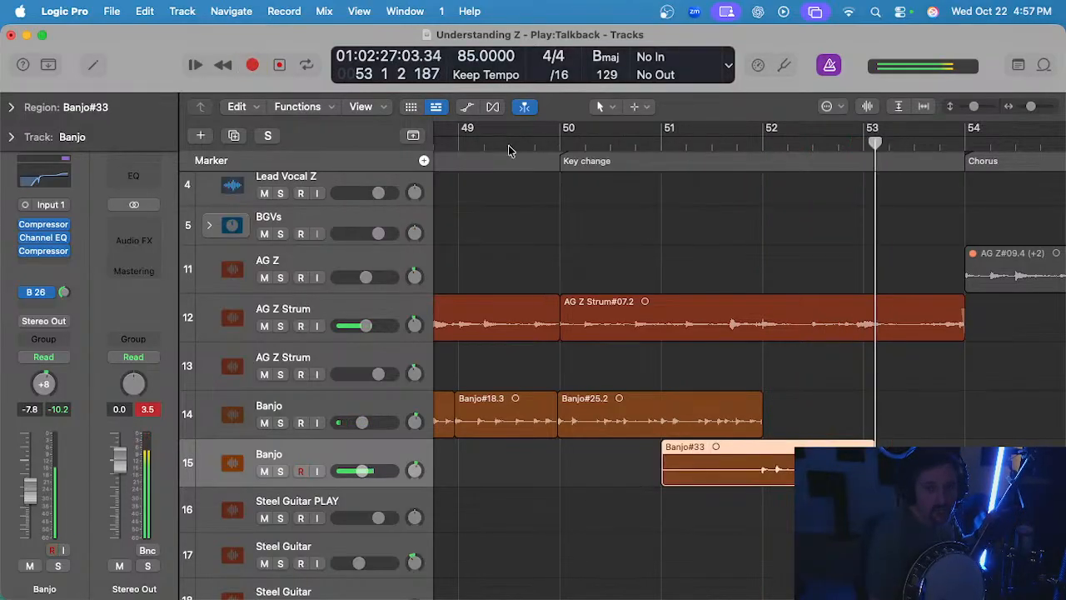
{"action": "key", "text": "super+z"}
- Record another banjo take from bar 51 to just past bar 53, and discard it
{"action": "key", "text": "comma"}
{"action": "key", "text": "comma"}
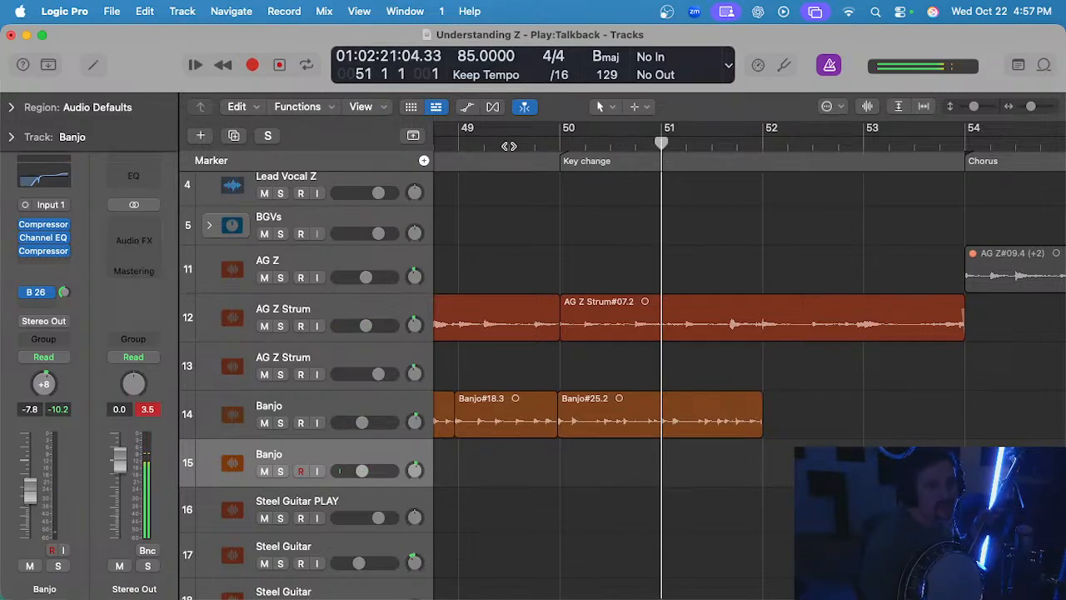
{"action": "key", "text": "r"}
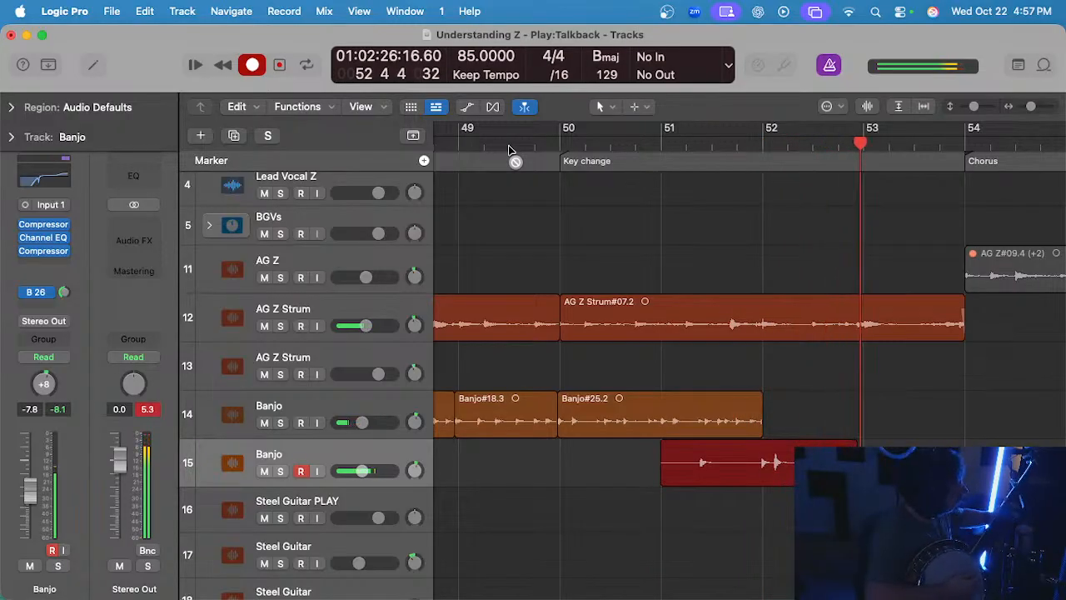
{"action": "key", "text": "space"}
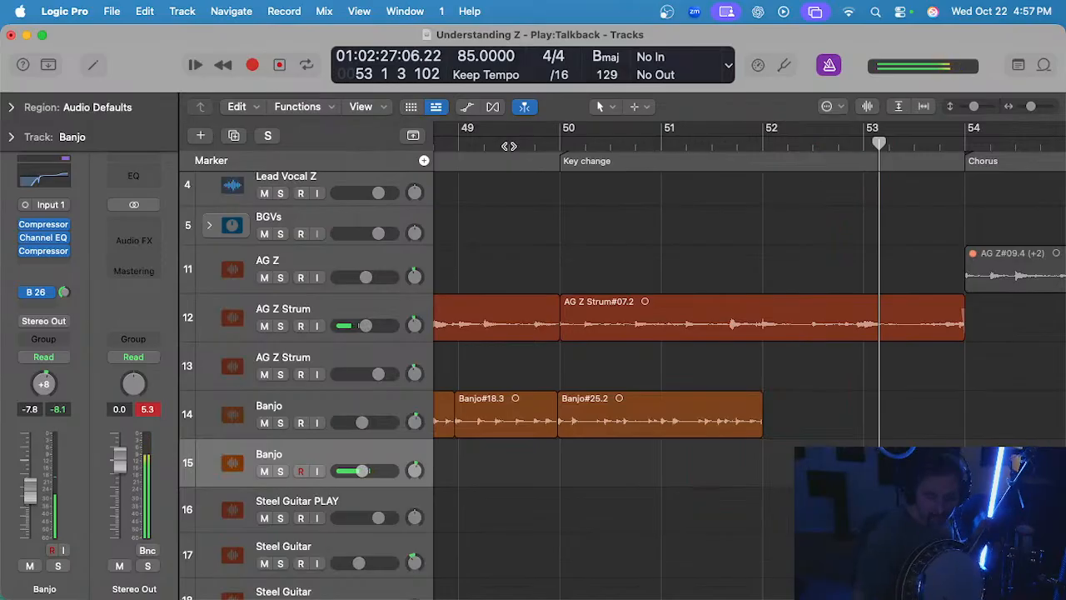
- Return the playhead to bar 51 and record a banjo take into the Chorus at bar 54 on the lower Banjo track
{"action": "key", "text": "comma"}
{"action": "key", "text": "comma"}
{"action": "key", "text": "comma"}
{"action": "key", "text": "comma"}
{"action": "key", "text": "r"}
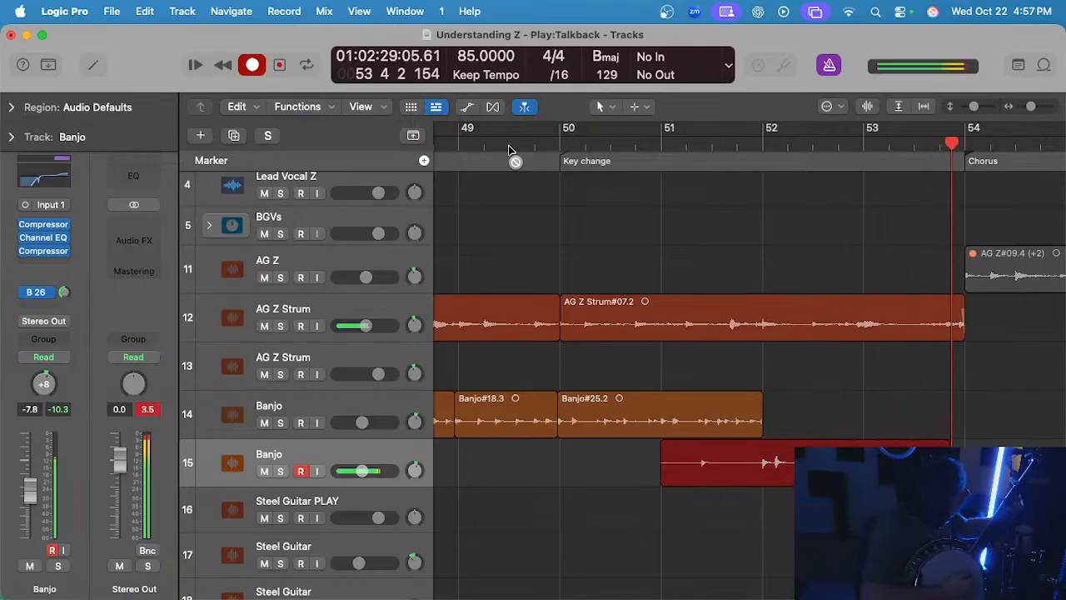
{"action": "key", "text": "space"}
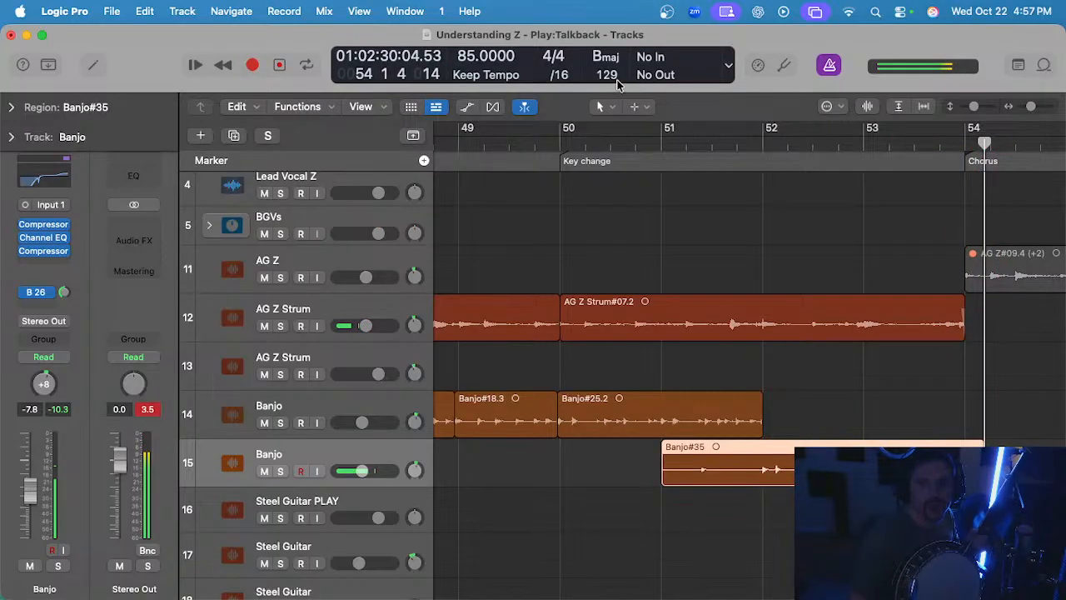
- Play back the new banjo take, briefly soloing its track, and trim the region to end at bar 53
{"action": "double_click", "coordinate": [755, 148]}
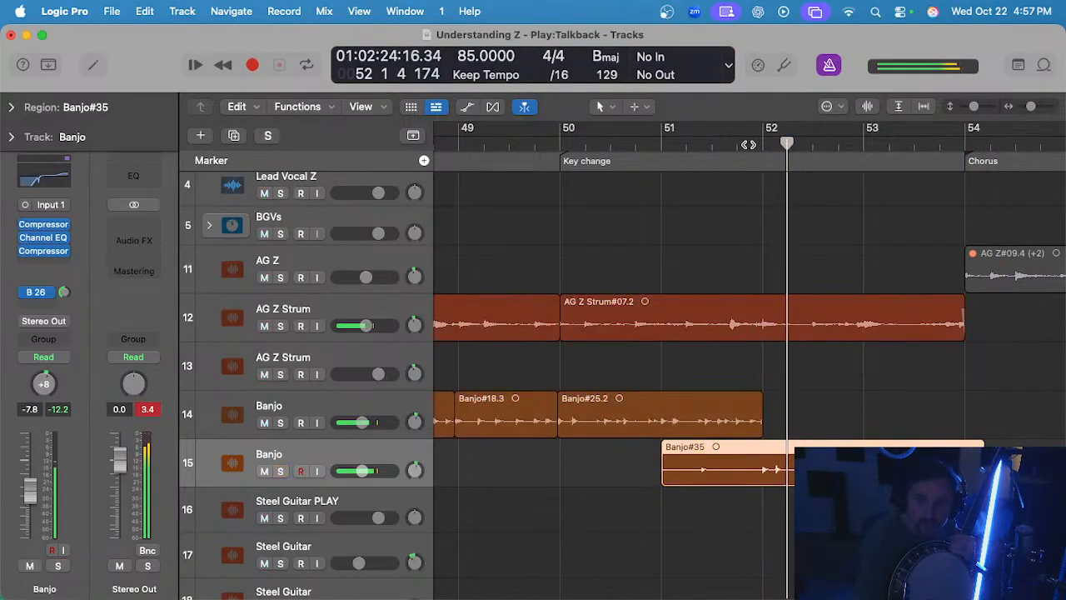
{"action": "key", "text": "s"}
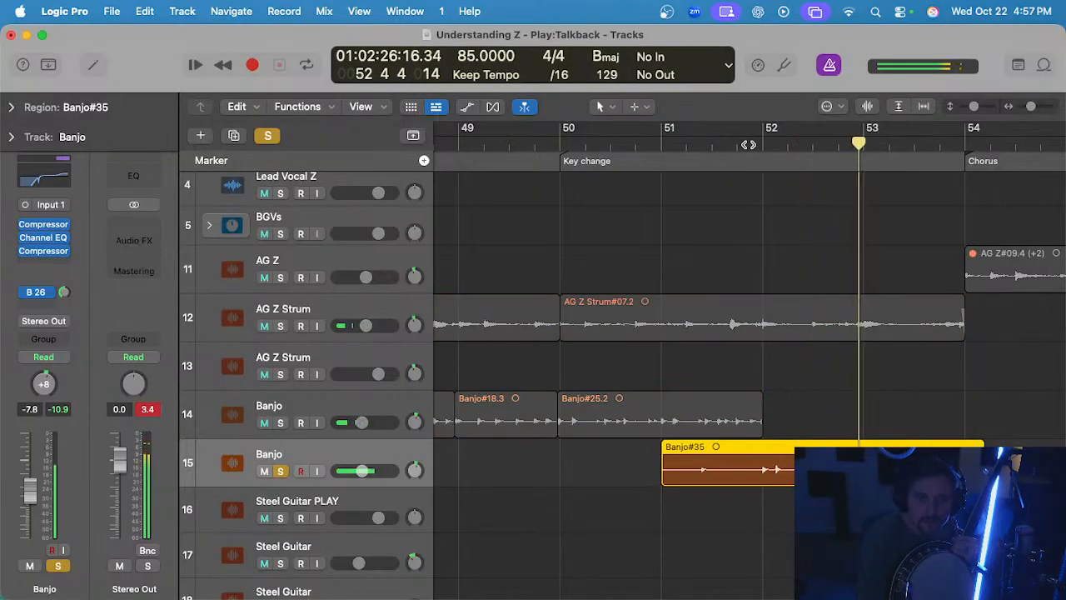
{"action": "key", "text": "s"}
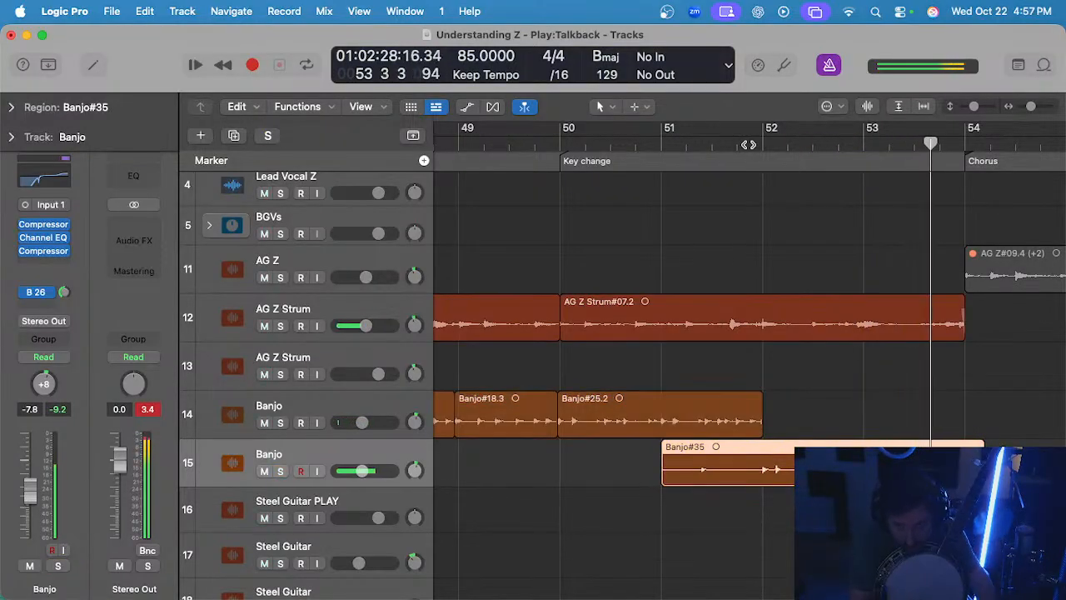
{"action": "left_click", "coordinate": [858, 140]}
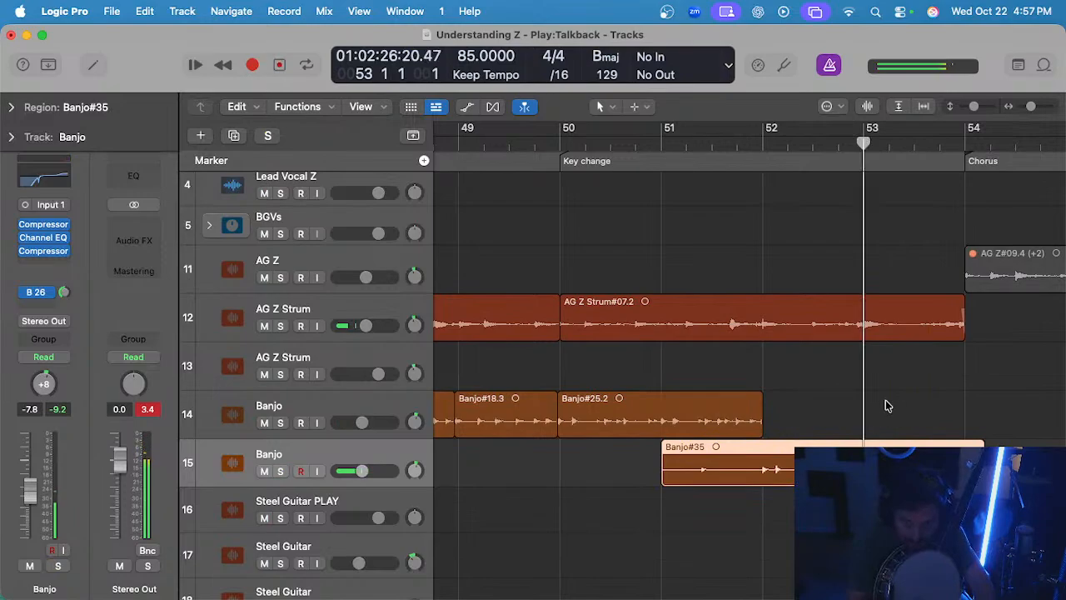
{"action": "key", "text": "super+t"}
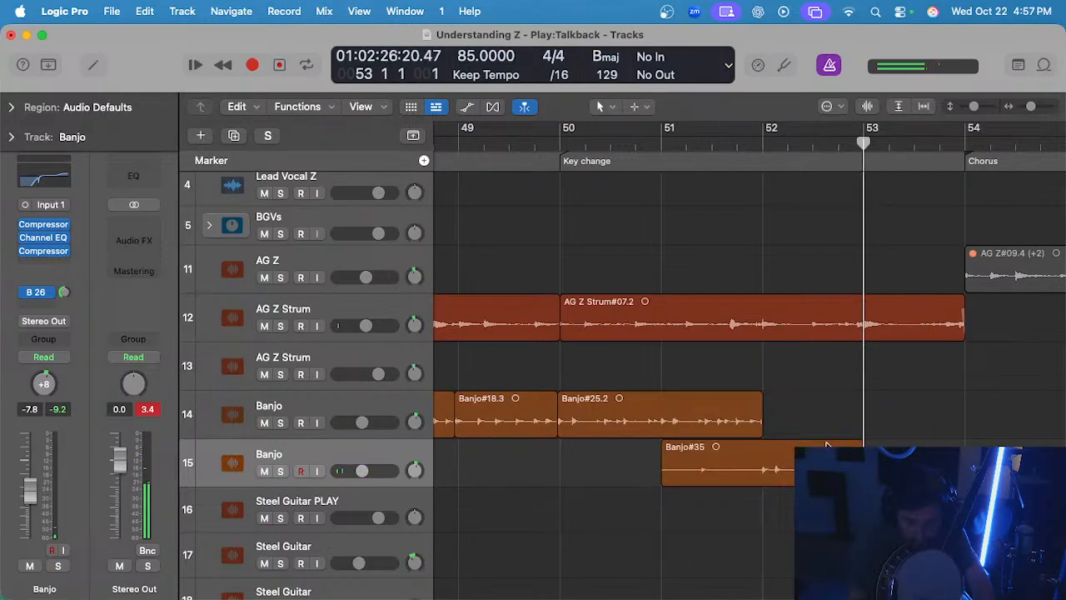
- Select the upper Banjo track for recording and place the playhead at bar 52 beat 3
{"action": "scroll", "coordinate": [751, 437], "scroll_direction": "up", "scroll_amount": 3}
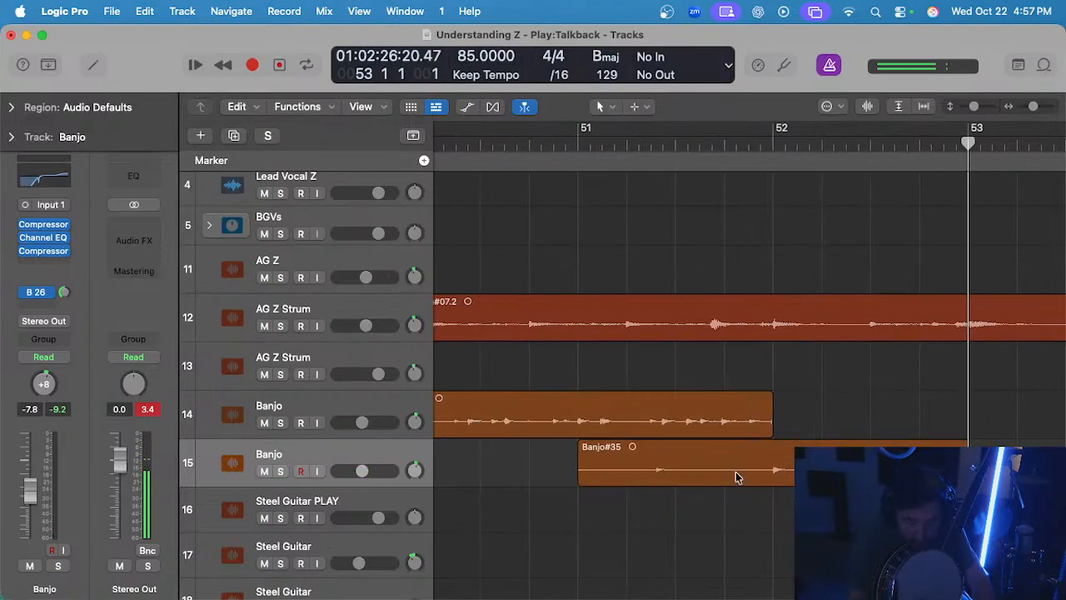
{"action": "left_click", "coordinate": [822, 145]}
{"action": "left_click", "coordinate": [416, 408]}
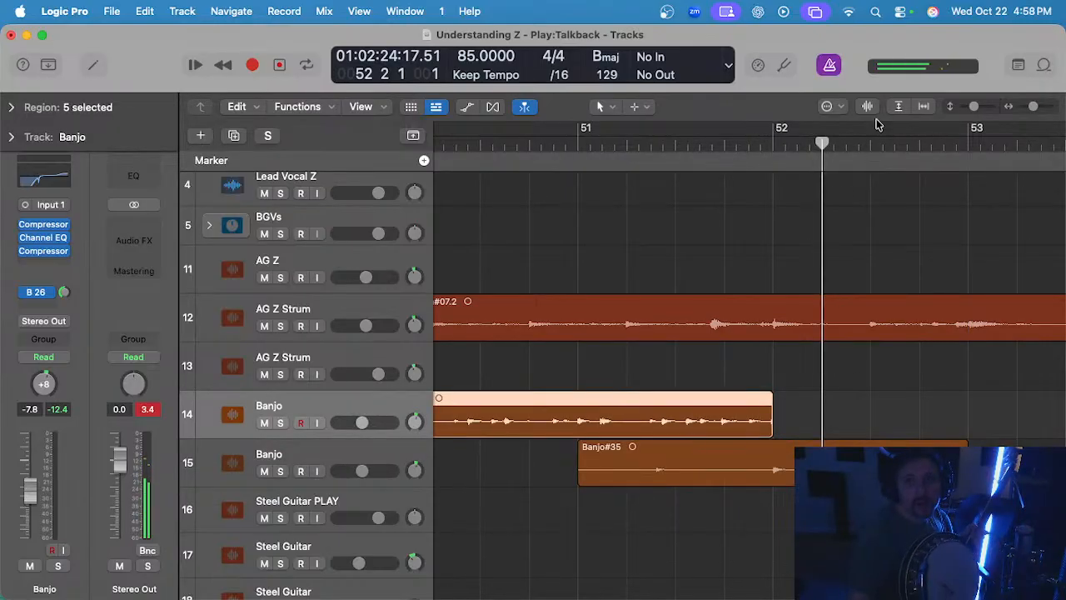
{"action": "key", "text": "space"}
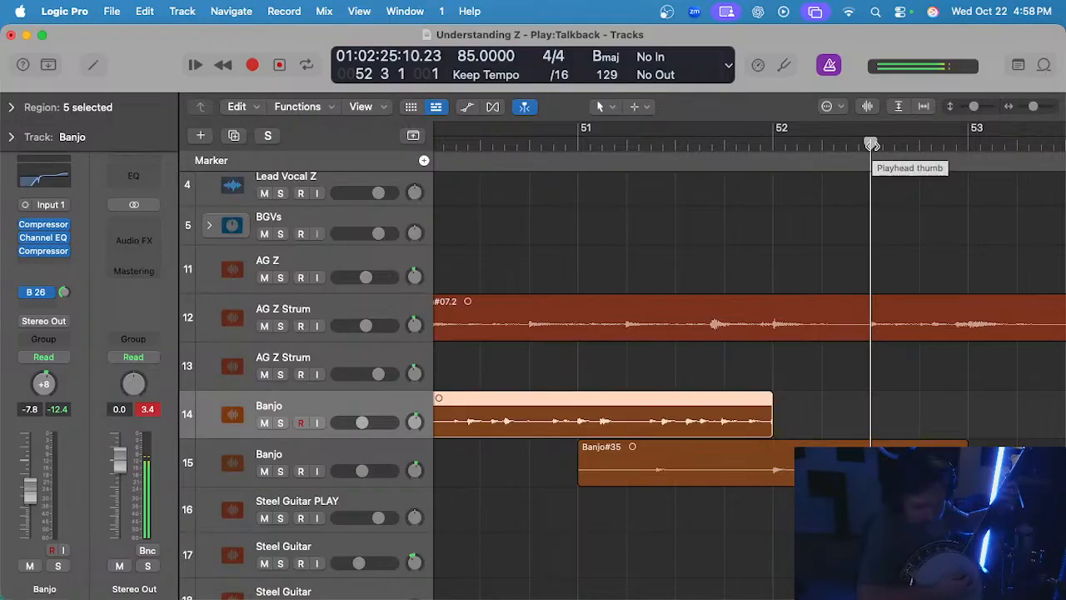
- Record a banjo take from bar 52 beat 3 to beat 4 of bar 53, and undo it
{"action": "key", "text": "r"}
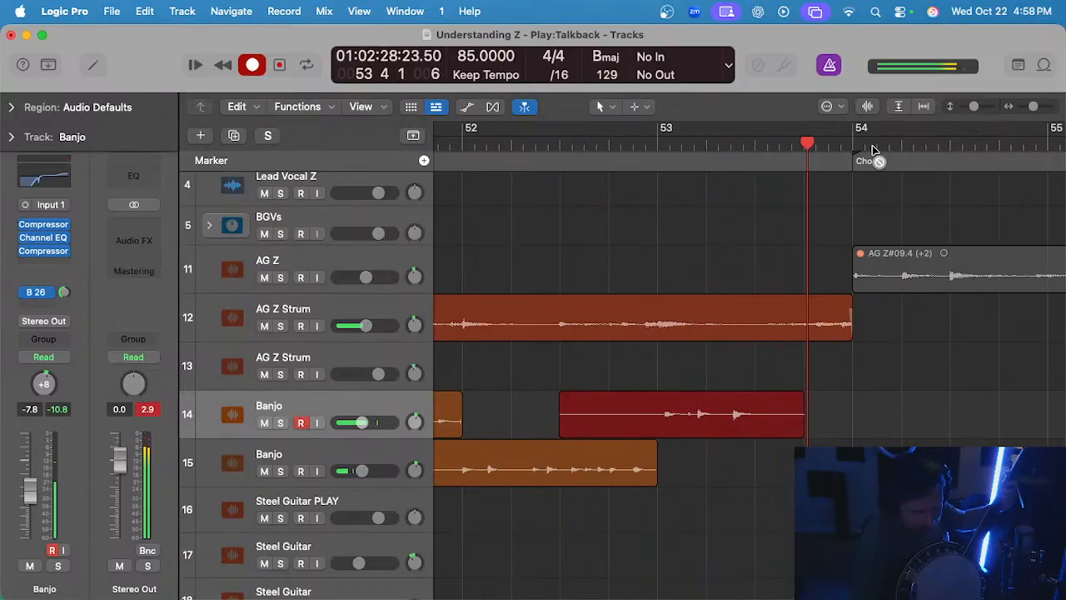
{"action": "key", "text": "space"}
{"action": "key", "text": "super+z"}
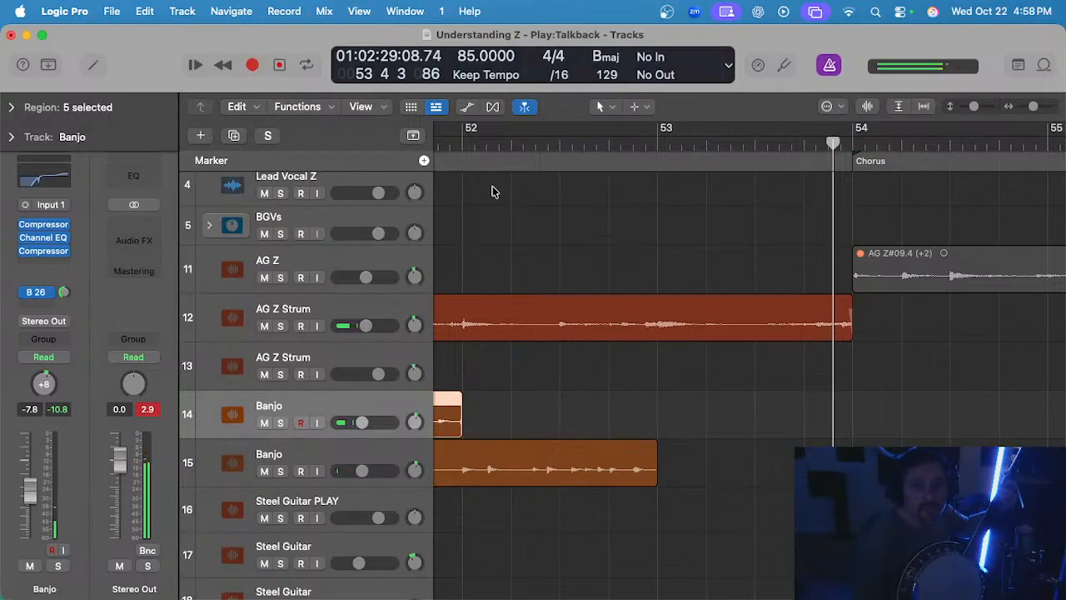
- Return the playhead to bar 52 beat 3, record a banjo take to beat 2 of bar 53, and undo it
{"action": "left_click", "coordinate": [557, 143]}
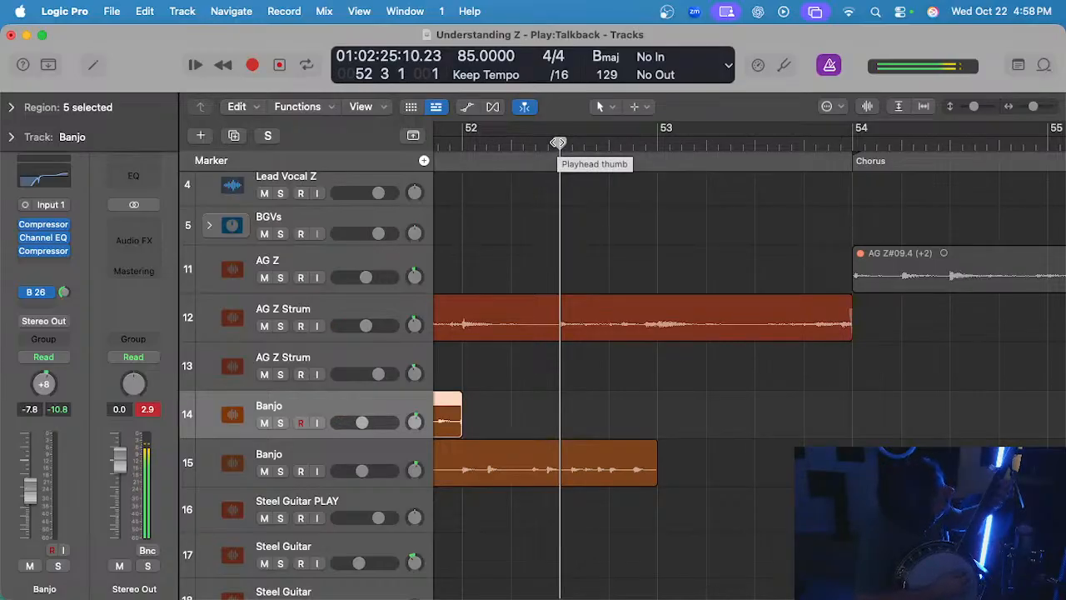
{"action": "key", "text": "r"}
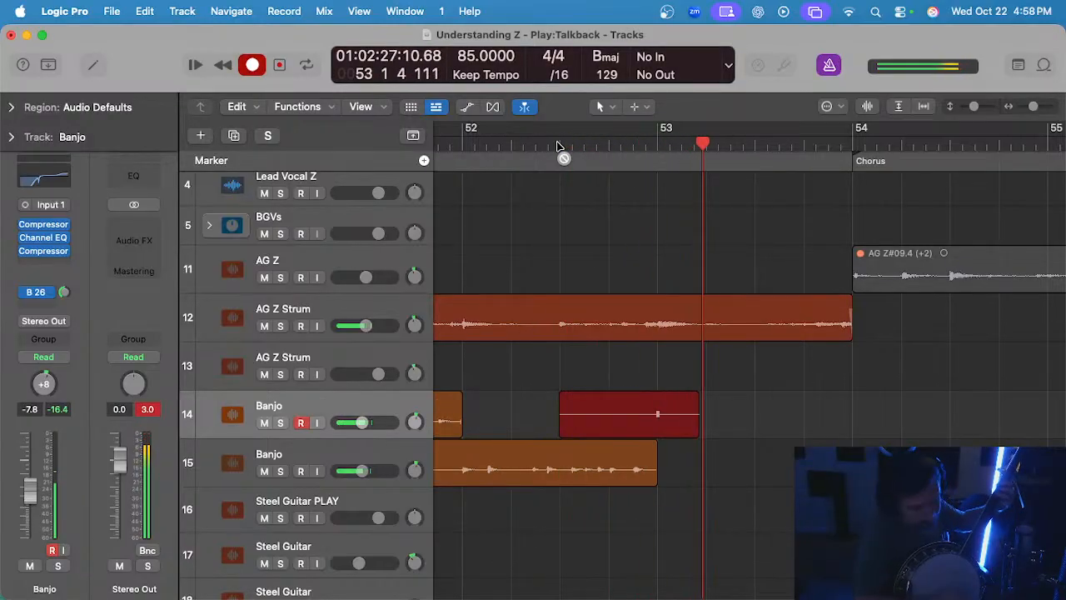
{"action": "key", "text": "space"}
{"action": "key", "text": "super+z"}
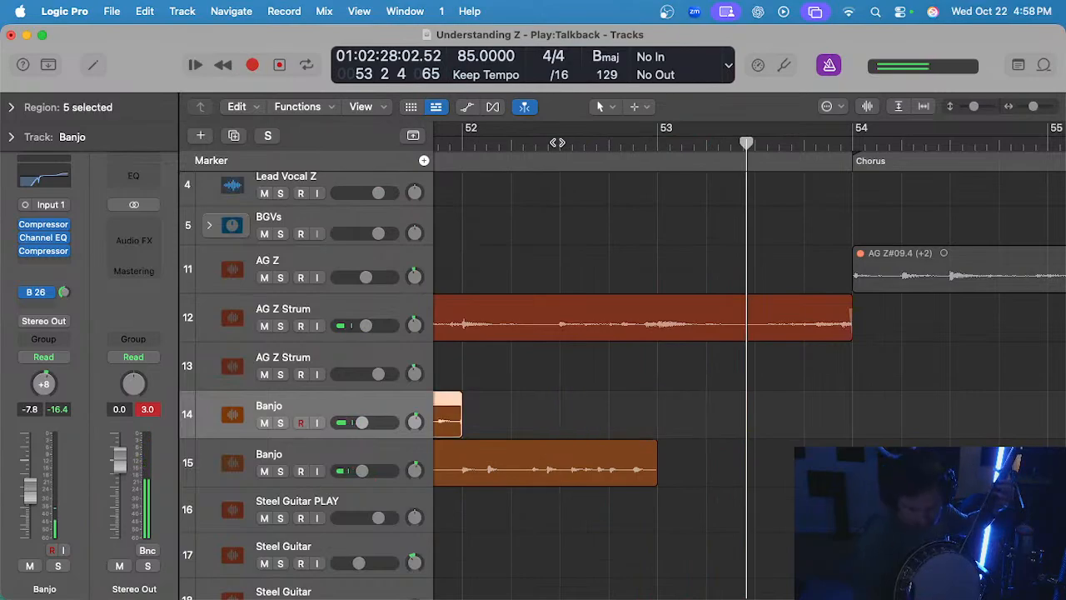
- Move the playhead to bar 52, record a banjo take into the Chorus at bar 54, and undo it
{"action": "key", "text": "comma"}
{"action": "key", "text": "comma"}
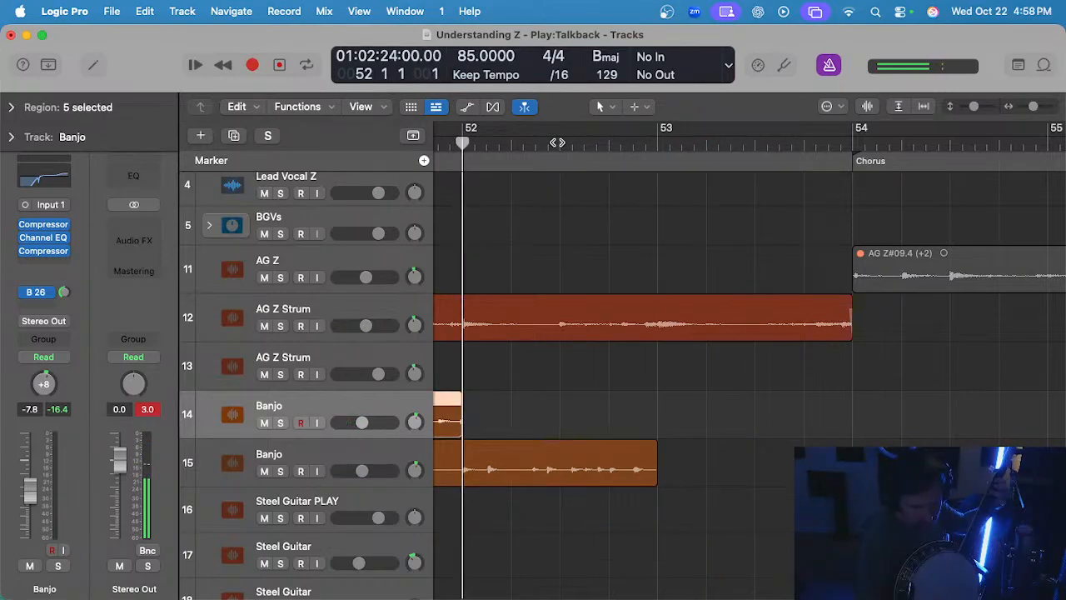
{"action": "key", "text": "r"}
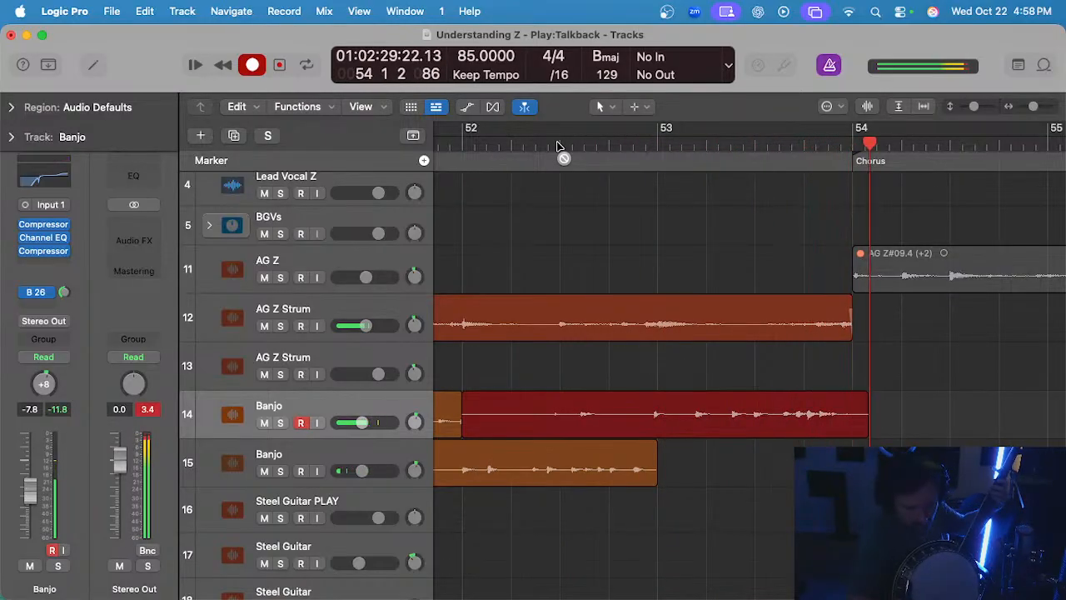
{"action": "key", "text": "space"}
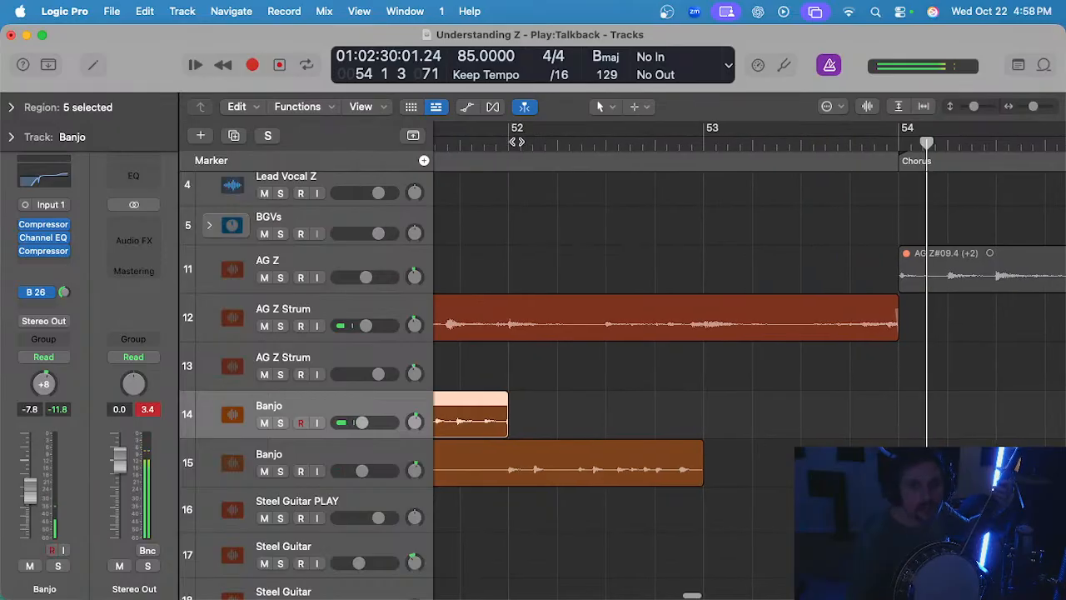
- Record a new banjo take on the upper Banjo track from bar 52 to beat 2 of bar 54
{"action": "left_click", "coordinate": [513, 142]}
{"action": "key", "text": "r"}
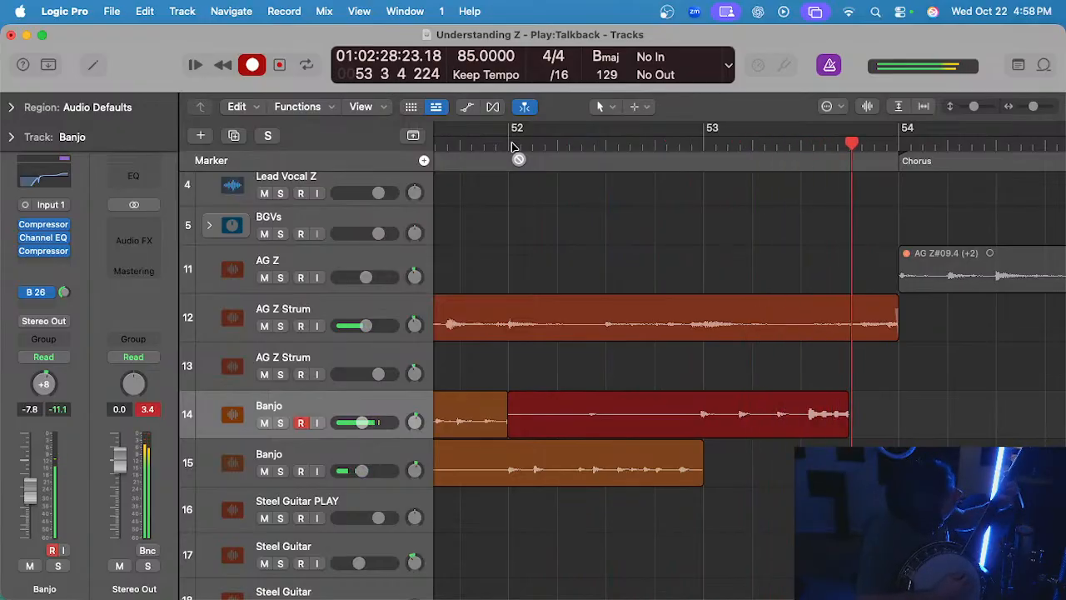
{"action": "key", "text": "space"}
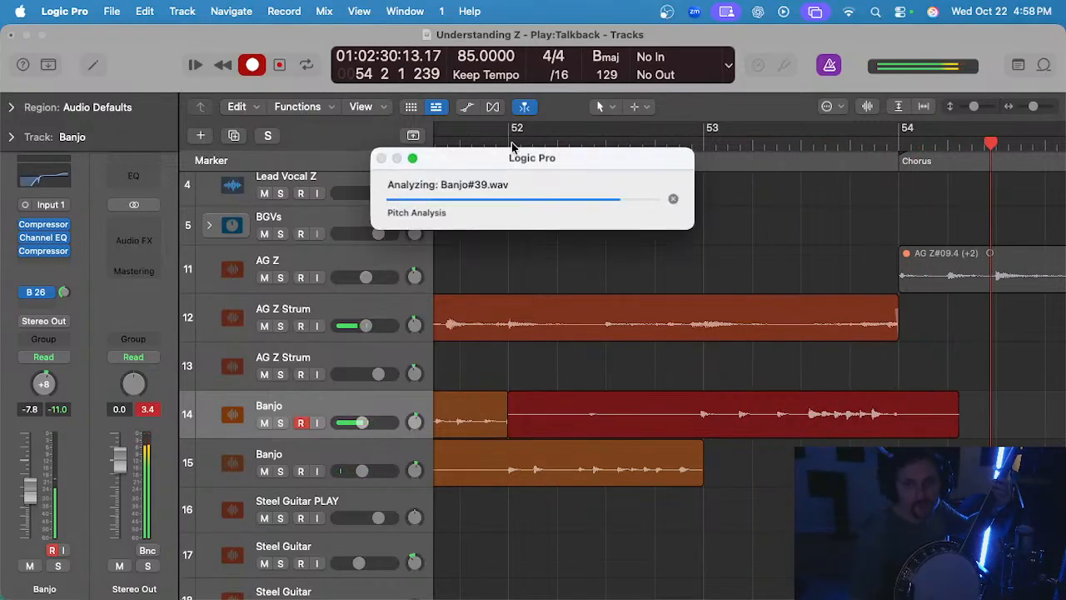
- Play back the new banjo take from bar 52 and undo its recording
{"action": "left_click", "coordinate": [509, 143]}
{"action": "key", "text": "space"}
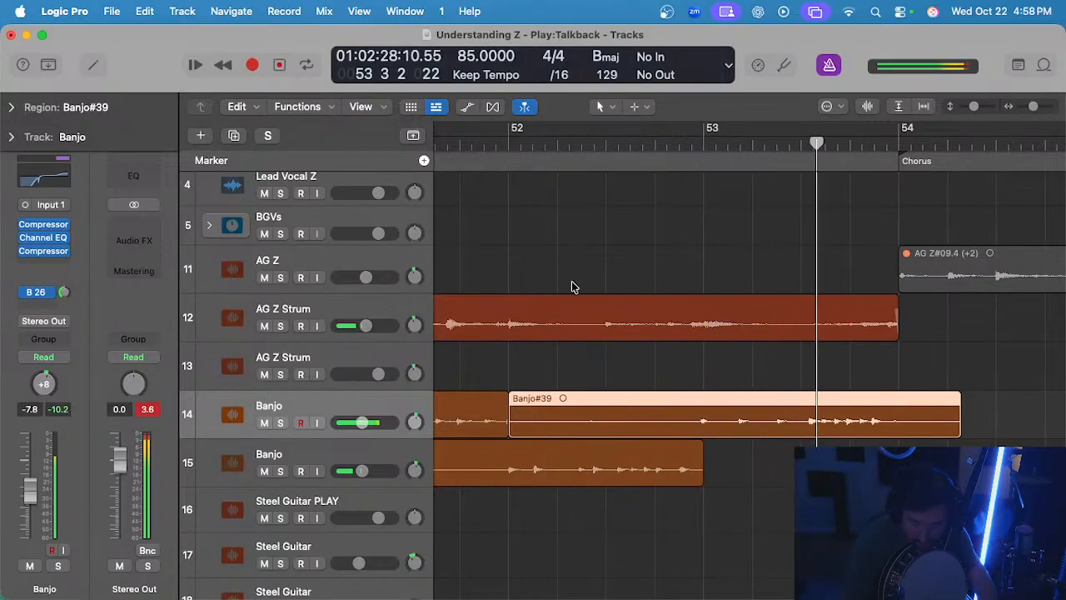
{"action": "key", "text": "space"}
{"action": "key", "text": "super+z"}
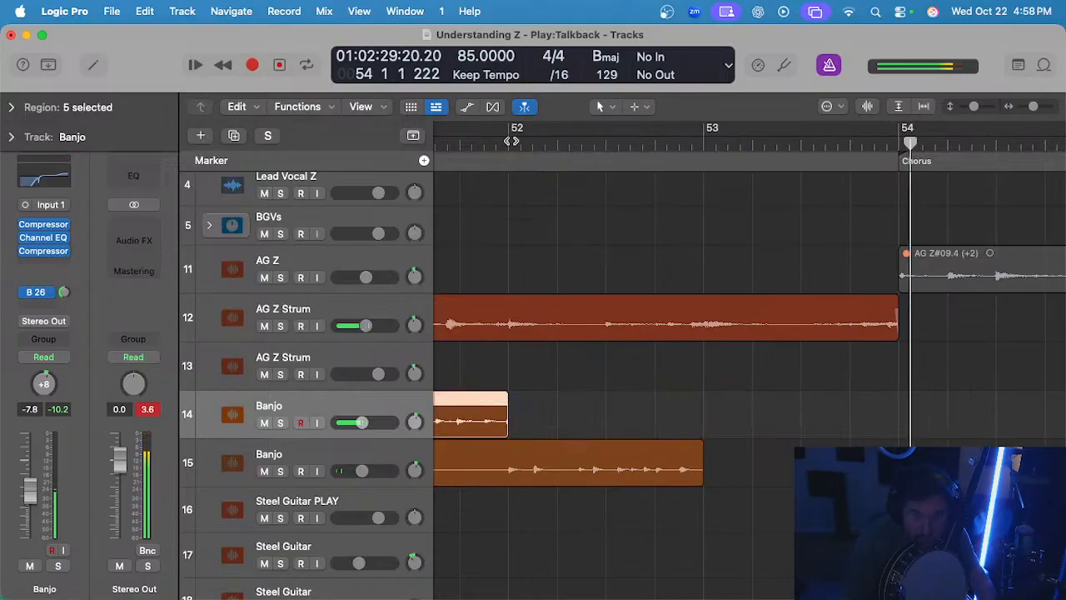
- Record another banjo take from bar 52 to the first beat of bar 54, and undo it
{"action": "left_click", "coordinate": [509, 142]}
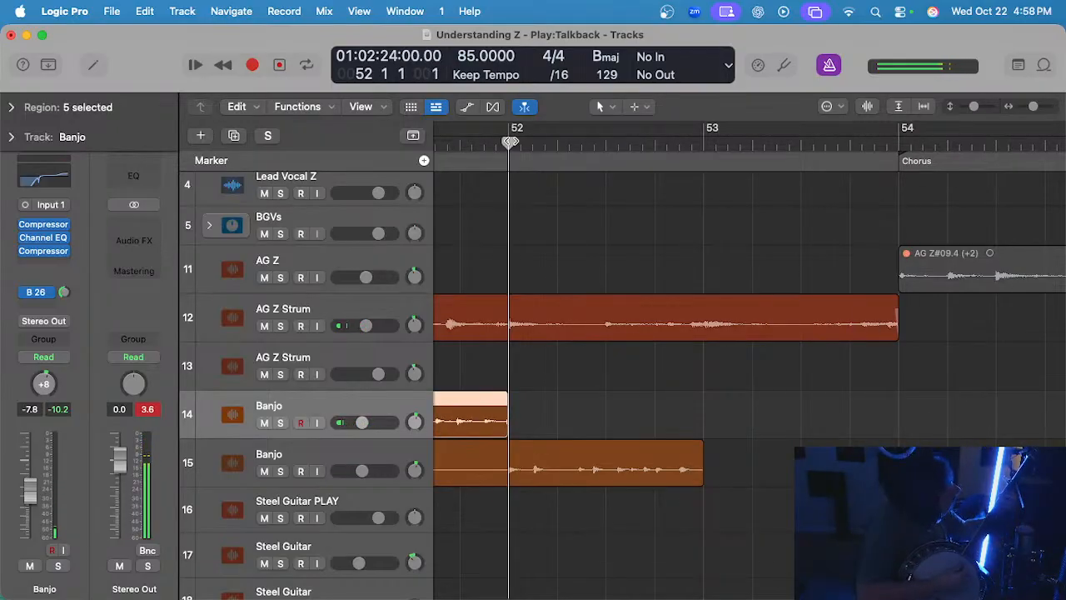
{"action": "key", "text": "r"}
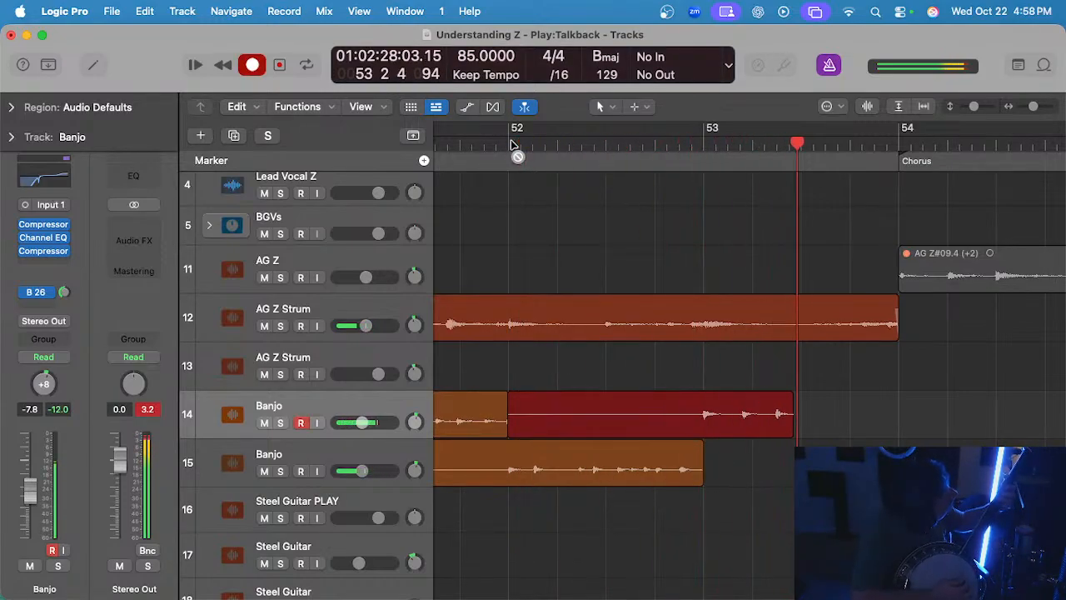
{"action": "key", "text": "space"}
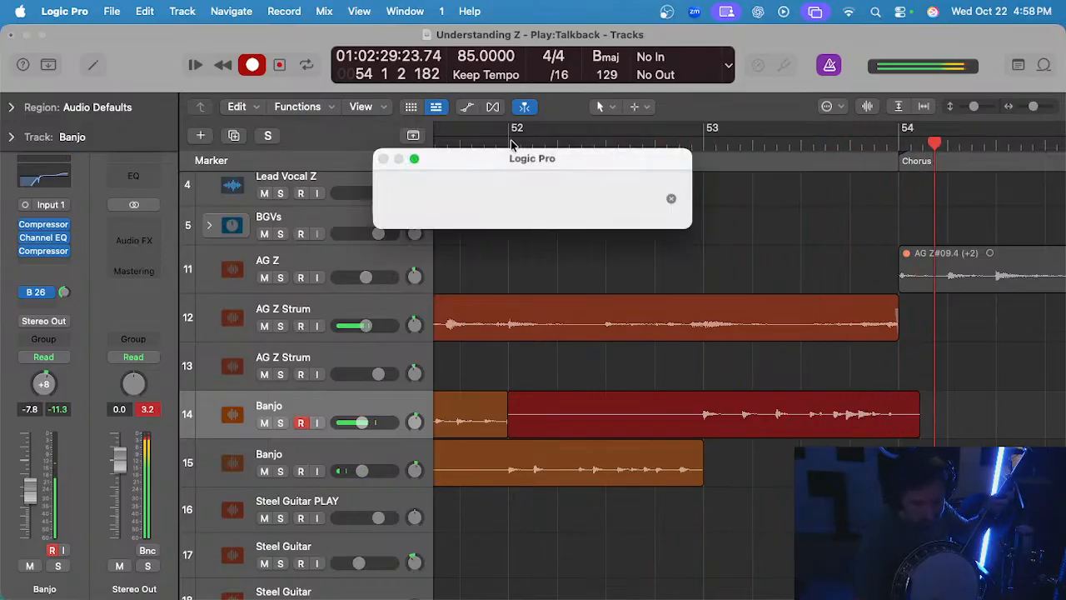
{"action": "key", "text": "super+z"}
- Return the playhead to bar 52 and record a banjo take past beat 2 of bar 54 on the upper Banjo track
{"action": "left_click", "coordinate": [512, 140]}
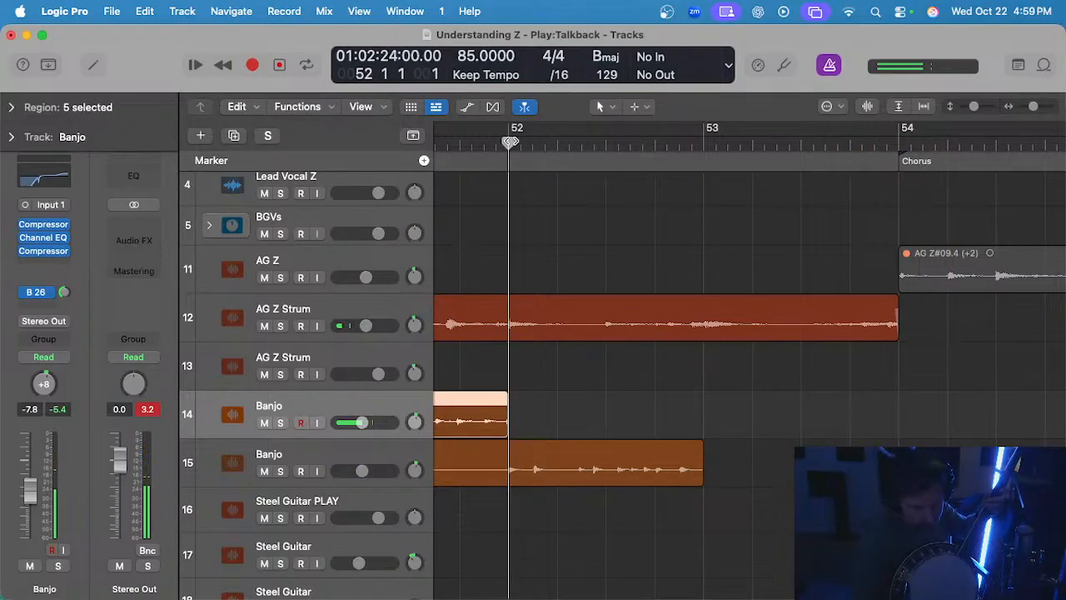
{"action": "key", "text": "r"}
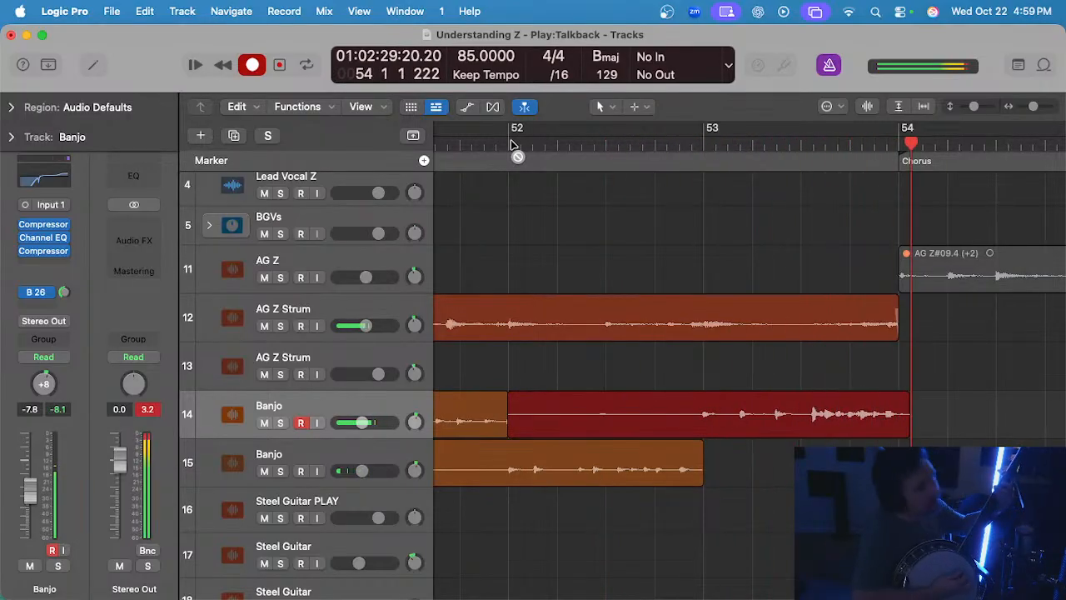
{"action": "key", "text": "space"}
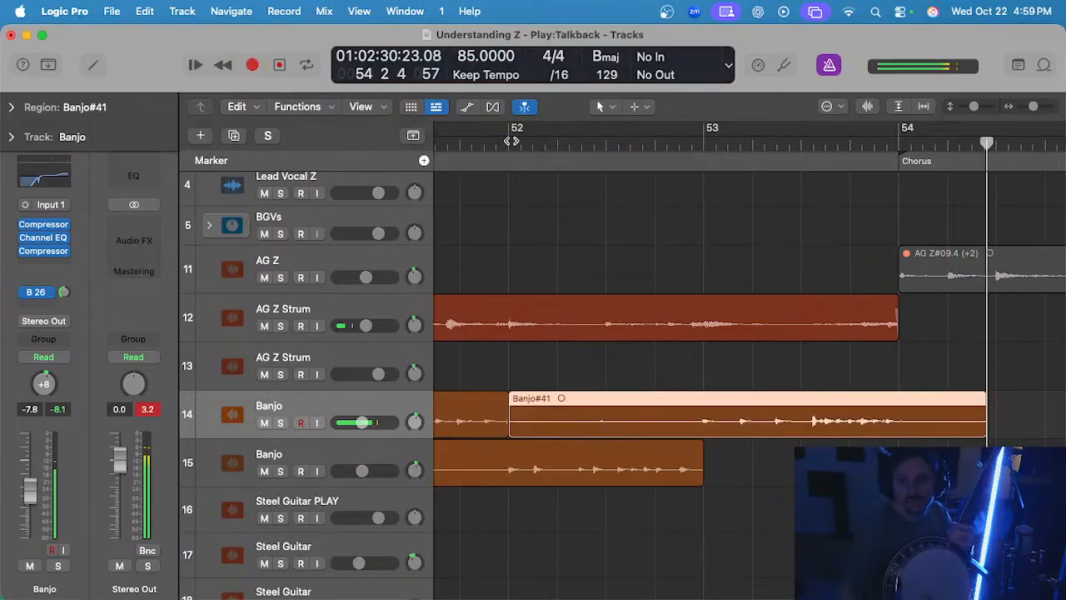
- Play back the new banjo take approaching bar 54, soloing it briefly and then restoring the full mix
{"action": "double_click", "coordinate": [677, 151]}
{"action": "key", "text": "s"}
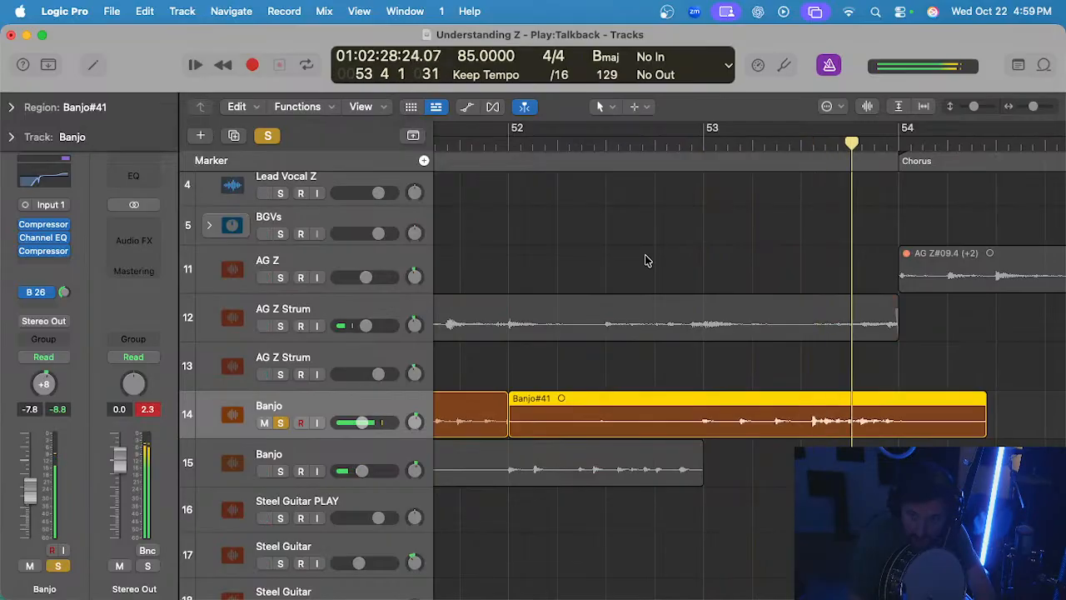
{"action": "key", "text": "s"}
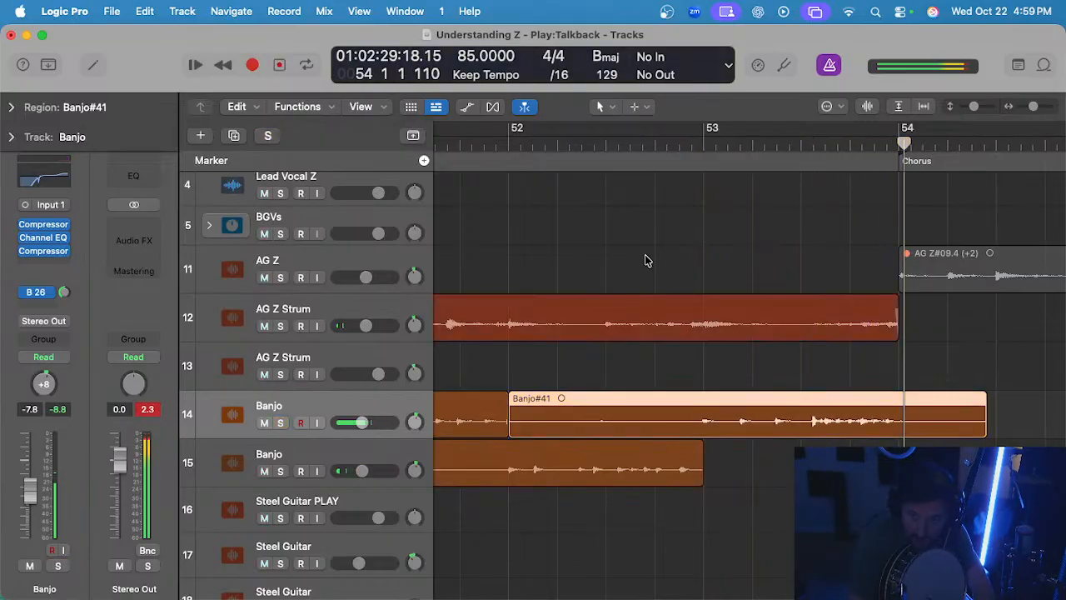
- Trim the end of the lower Banjo track's region to slightly before bar 53
{"action": "left_click", "coordinate": [704, 153]}
{"action": "key", "text": "super+Right"}
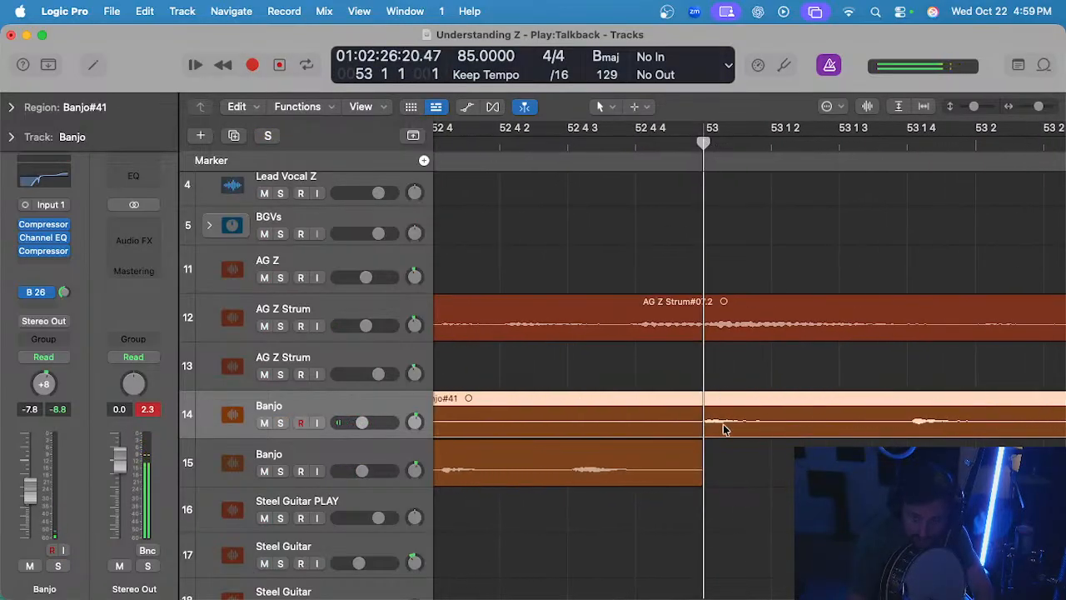
{"action": "left_click_drag", "start_coordinate": [693, 473], "coordinate": [686, 474]}
{"action": "left_click", "coordinate": [750, 463]}
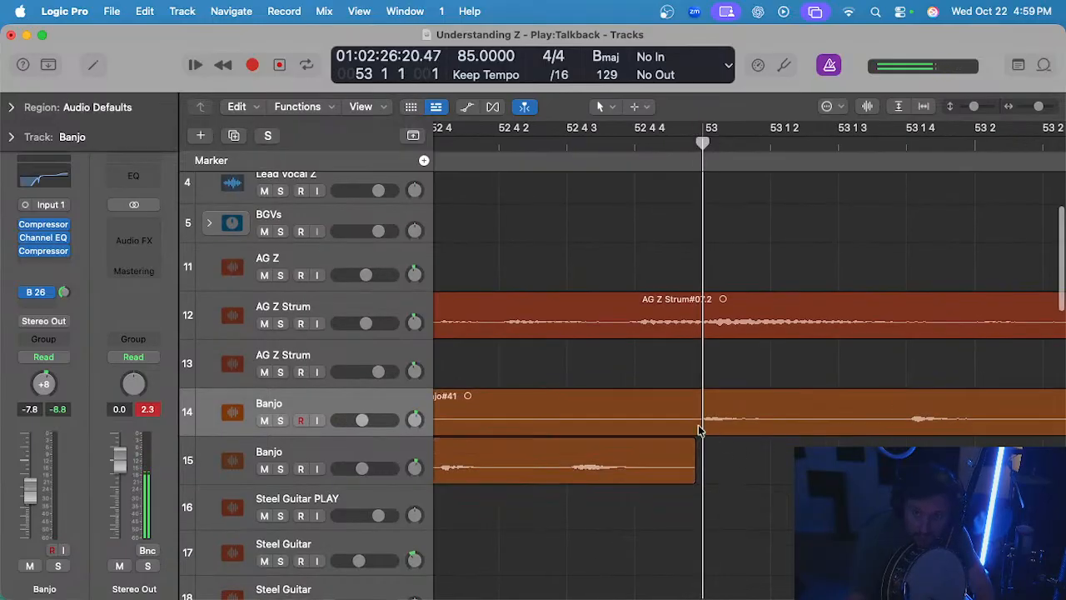
- Split the new take on the upper Banjo track just before bar 53, where the lower banjo region ends
{"action": "left_click", "coordinate": [687, 148]}
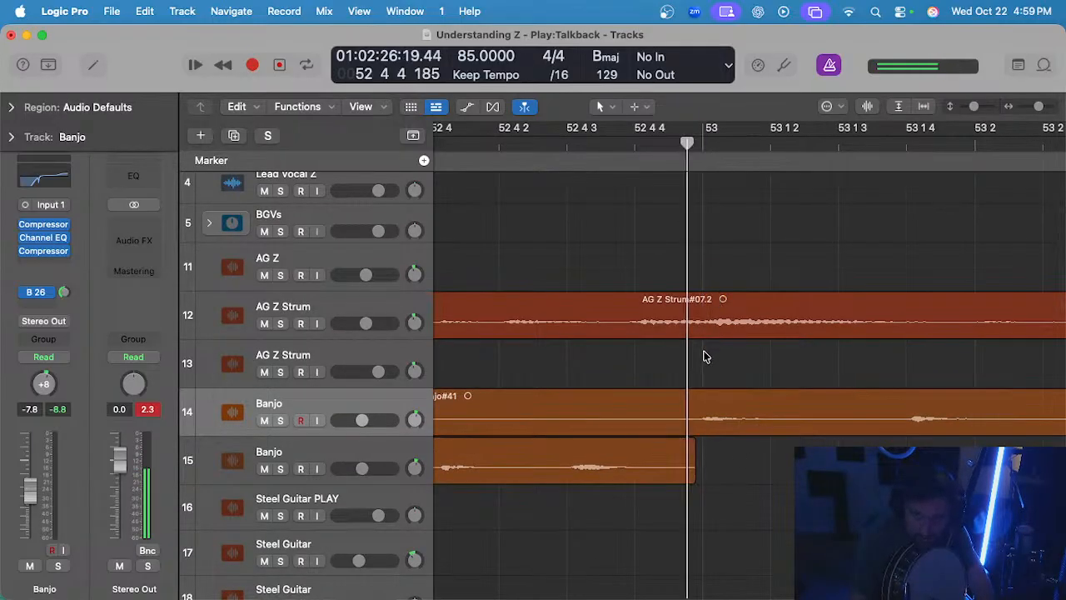
{"action": "scroll", "coordinate": [700, 380], "scroll_direction": "up", "scroll_amount": 1}
{"action": "scroll", "coordinate": [700, 381], "scroll_direction": "down", "scroll_amount": 2}
{"action": "left_click_drag", "start_coordinate": [684, 143], "coordinate": [696, 151]}
{"action": "left_click", "coordinate": [714, 407]}
{"action": "key", "text": "super+t"}
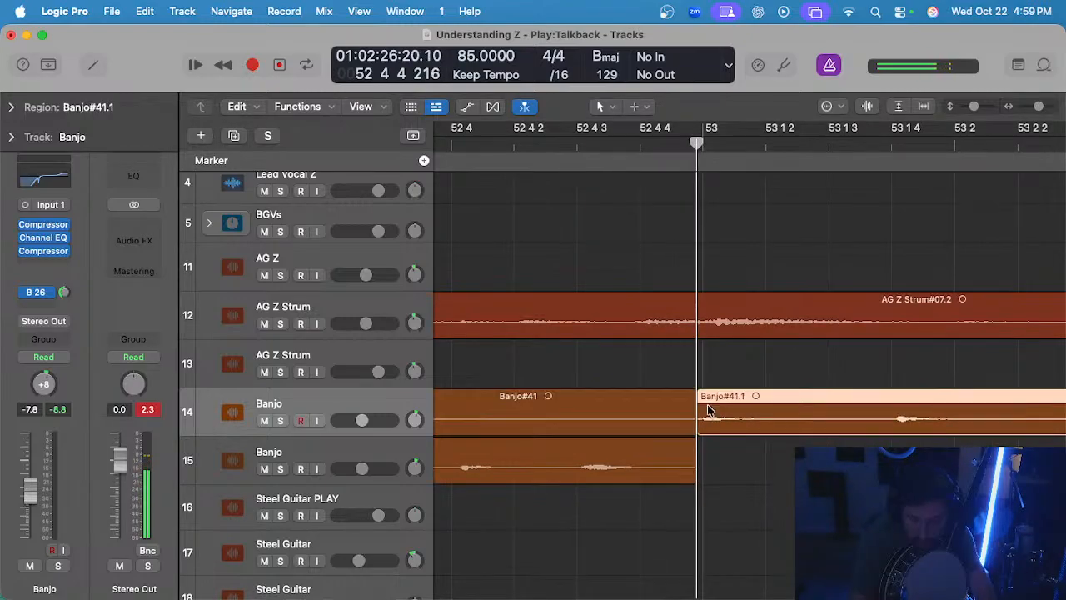
- Delete the part of the new banjo take before the split, leaving only the section from bar 53 onward
{"action": "scroll", "coordinate": [700, 407], "scroll_direction": "down", "scroll_amount": 5}
{"action": "left_click", "coordinate": [586, 405]}
{"action": "key", "text": "Delete"}
{"action": "scroll", "coordinate": [586, 408], "scroll_direction": "down", "scroll_amount": 5}
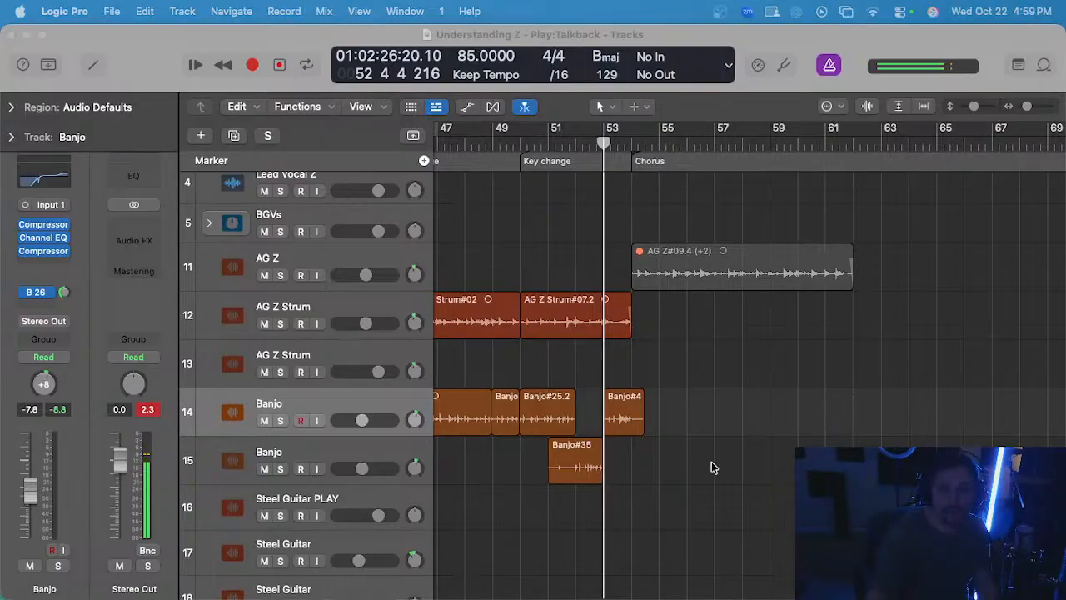
{"action": "left_click", "coordinate": [731, 436]}
{"action": "scroll", "coordinate": [733, 430], "scroll_direction": "left", "scroll_amount": 3}
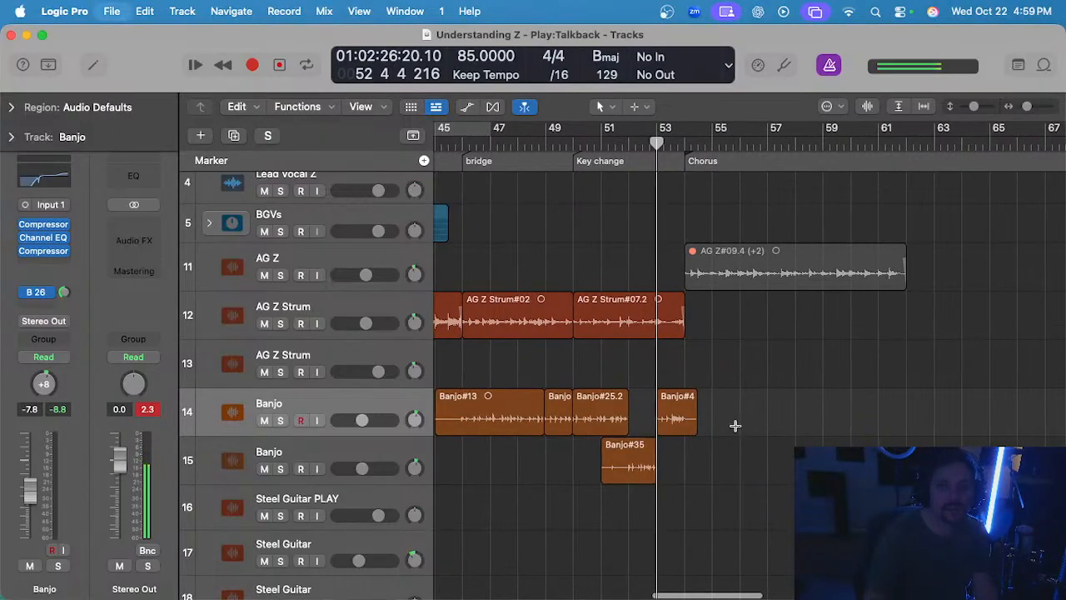